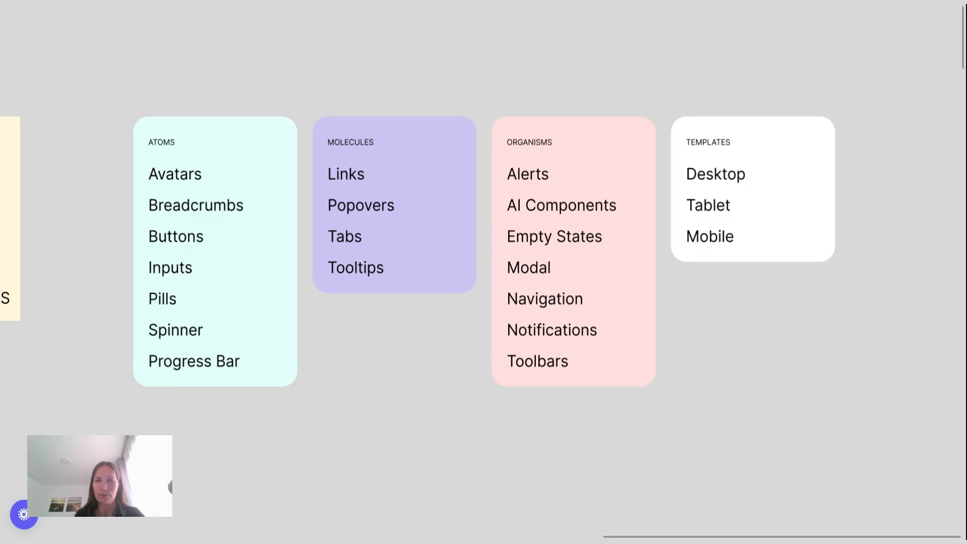
key("n")
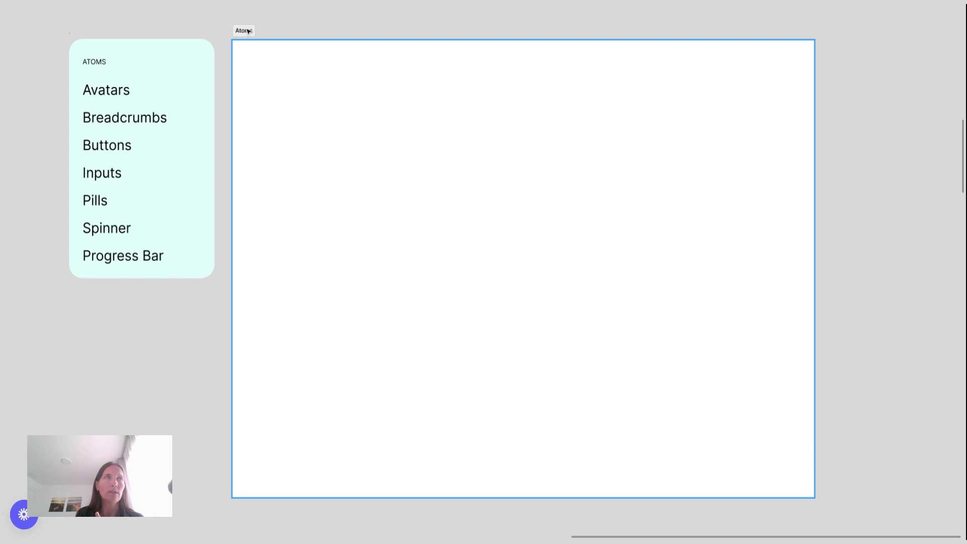
scroll(400, 160, "down", 10)
scroll(401, 159, "down", 6)
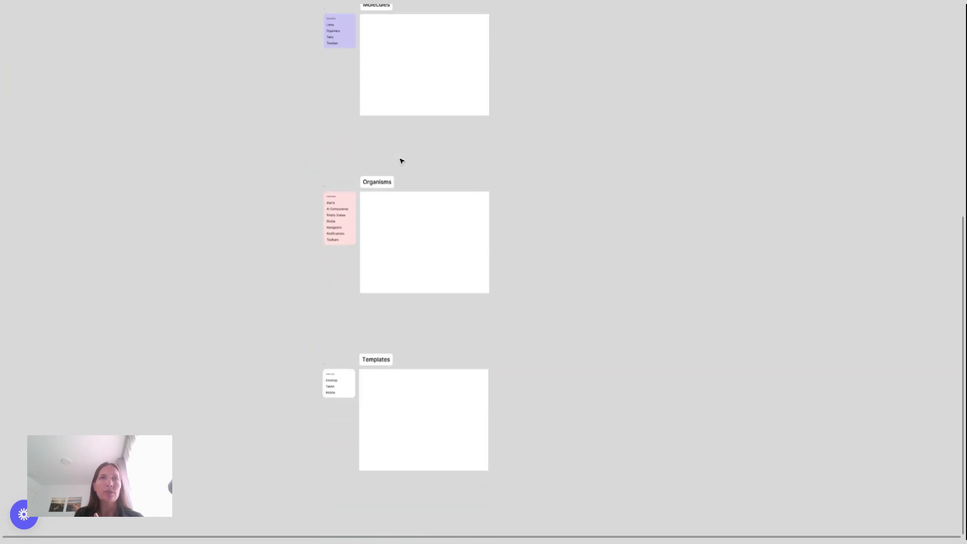
scroll(401, 160, "up", 10)
scroll(400, 149, "up", 5, "ctrl")
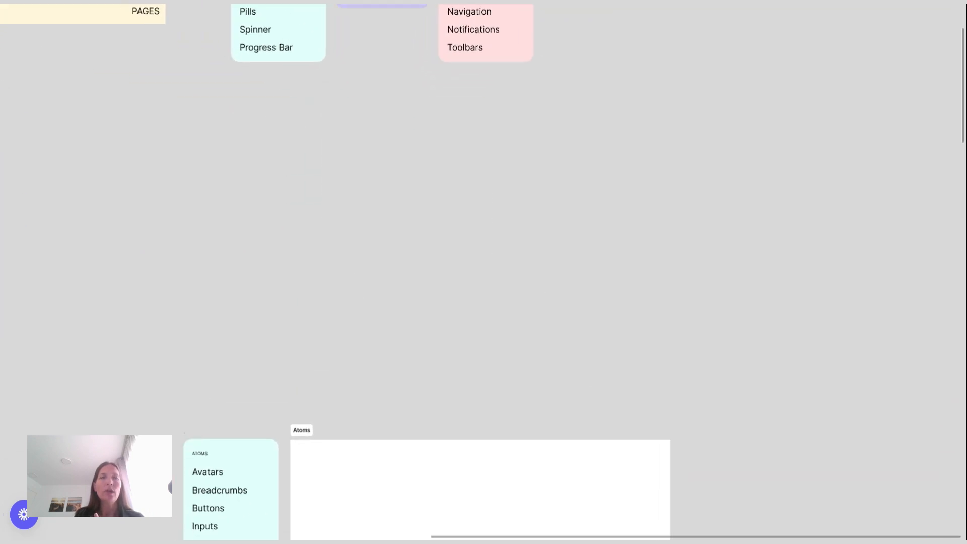
scroll(479, 272, "down", 8)
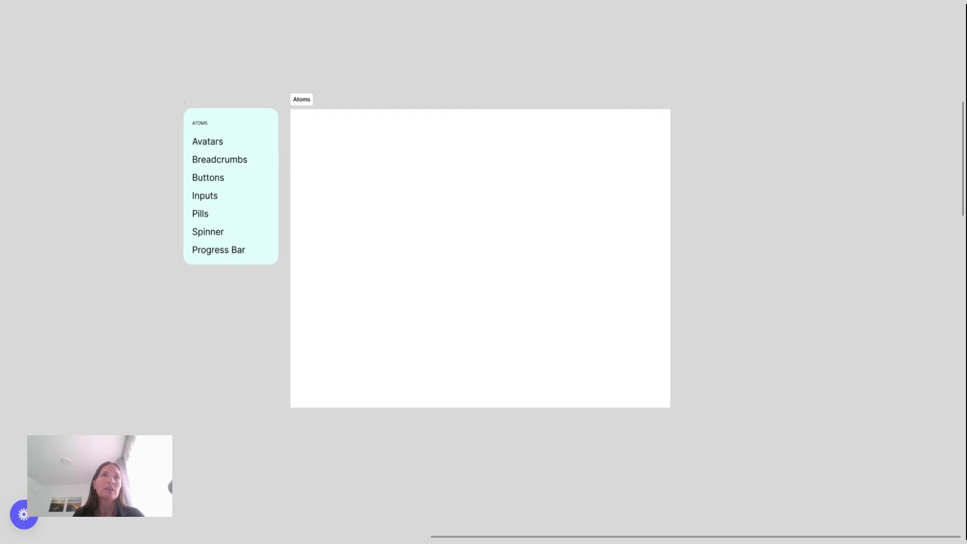
scroll(399, 158, "up", 4)
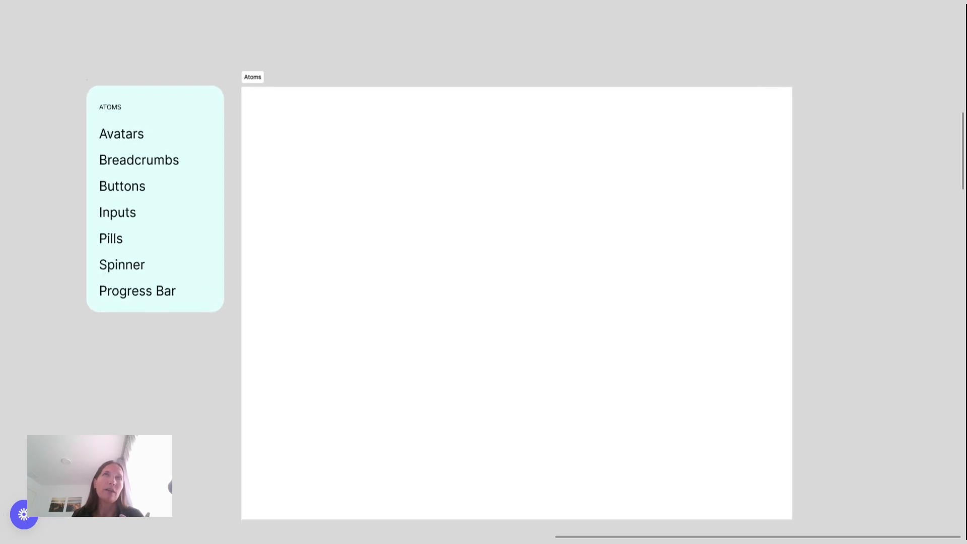
scroll(399, 158, "down", 1)
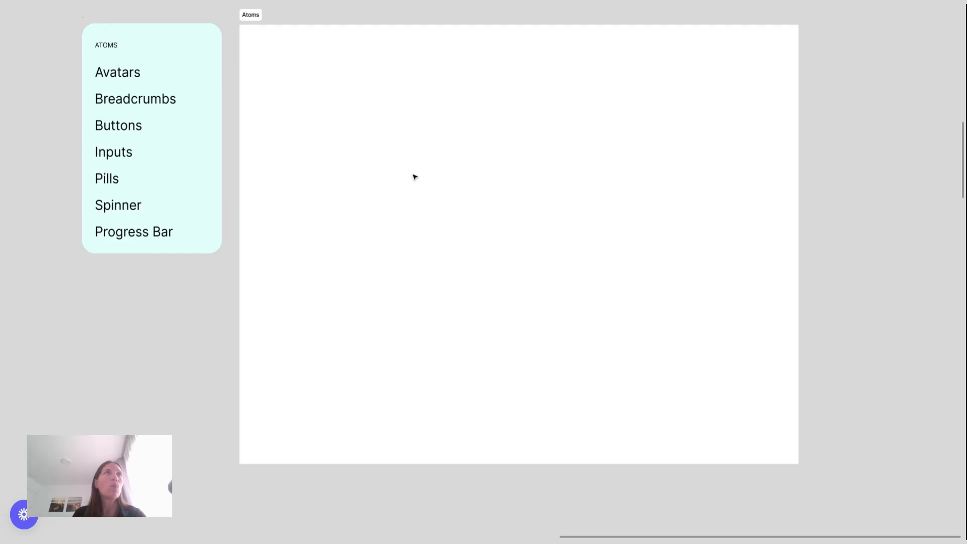
left_click(141, 72)
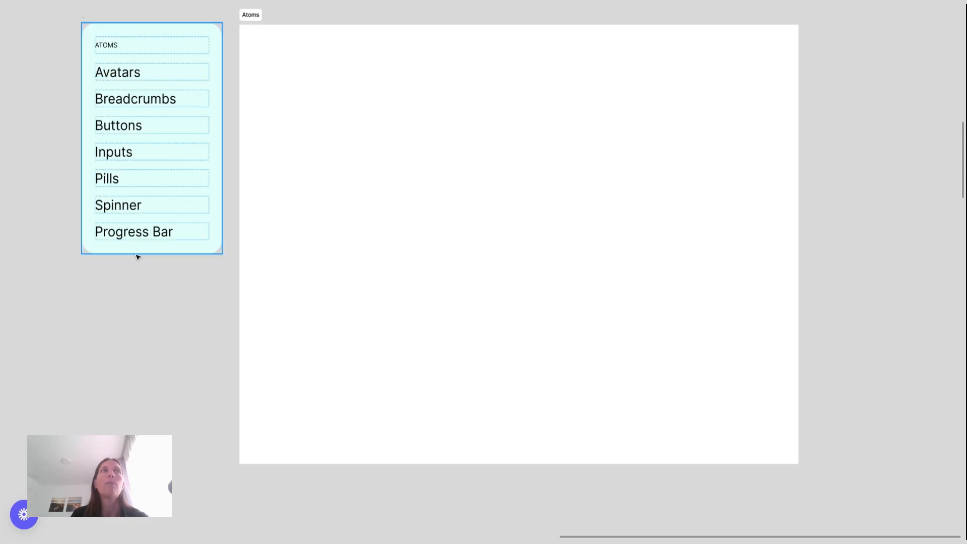
left_click(128, 283)
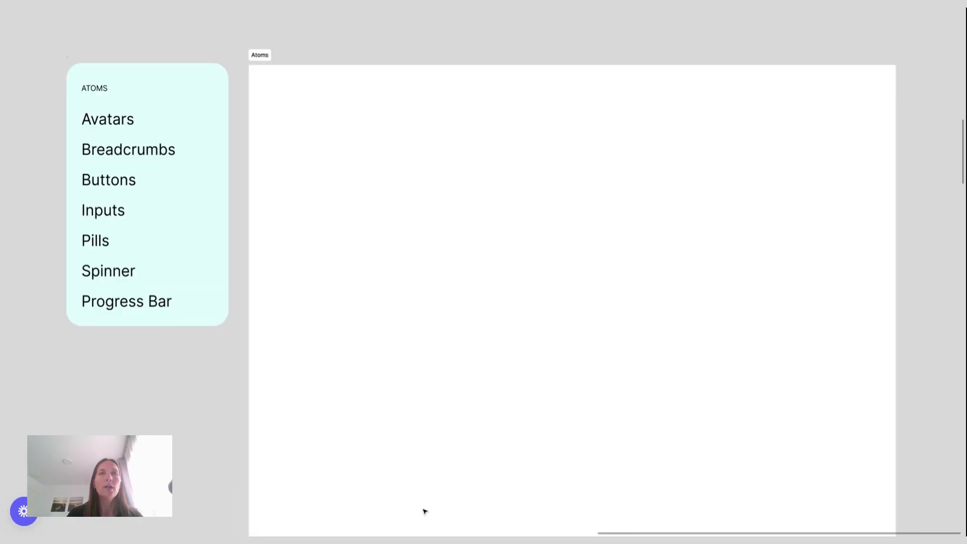
Draw a circle in the Atoms section, lock its proportions and resize it to 16 × 16
left_click(440, 464)
key("ctrl+backslash")
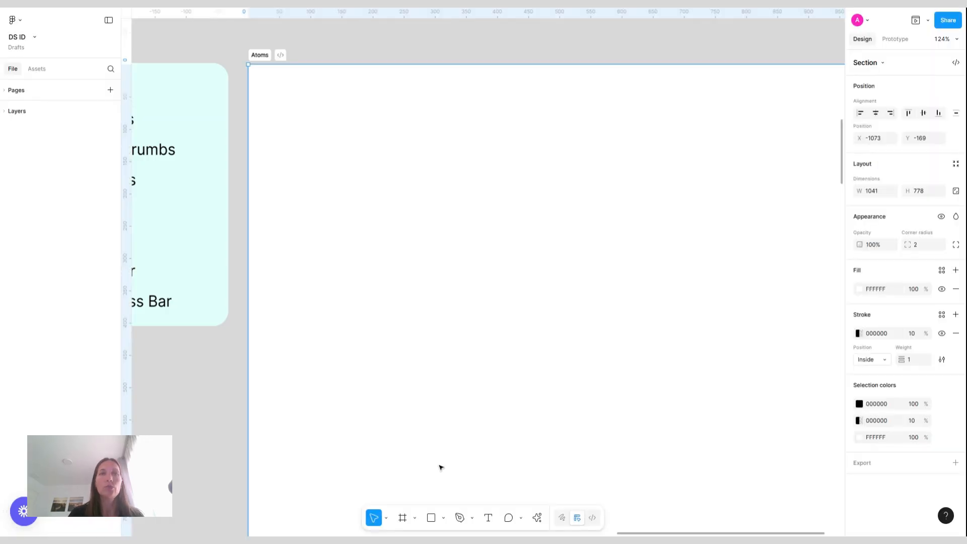
left_click(443, 518)
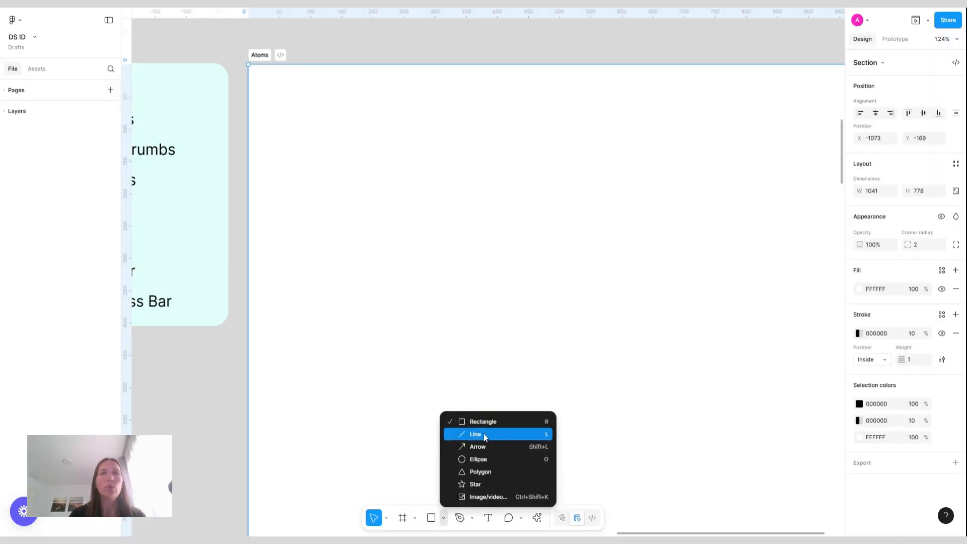
left_click(486, 461)
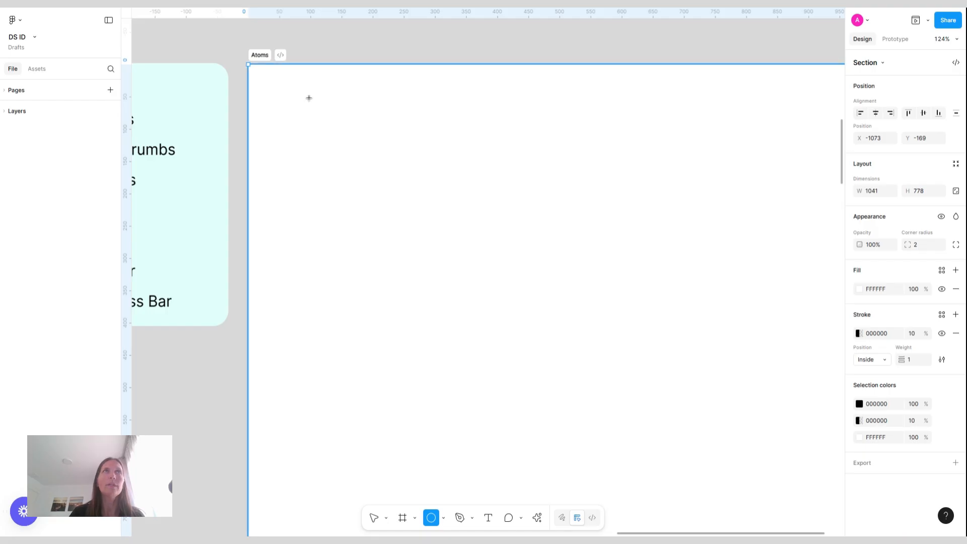
left_click_drag(309, 98, 330, 120)
left_click(956, 215)
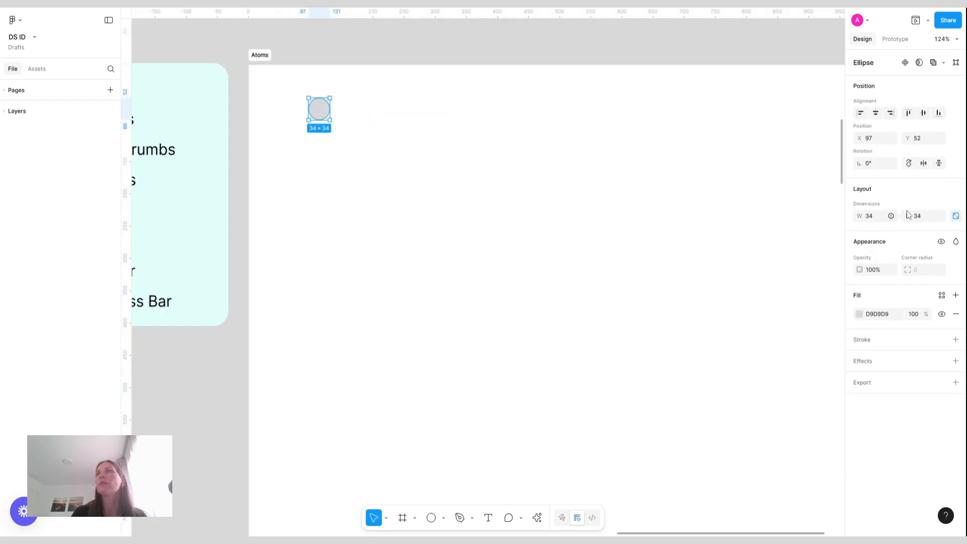
left_click(922, 216)
type("16")
key("Return")
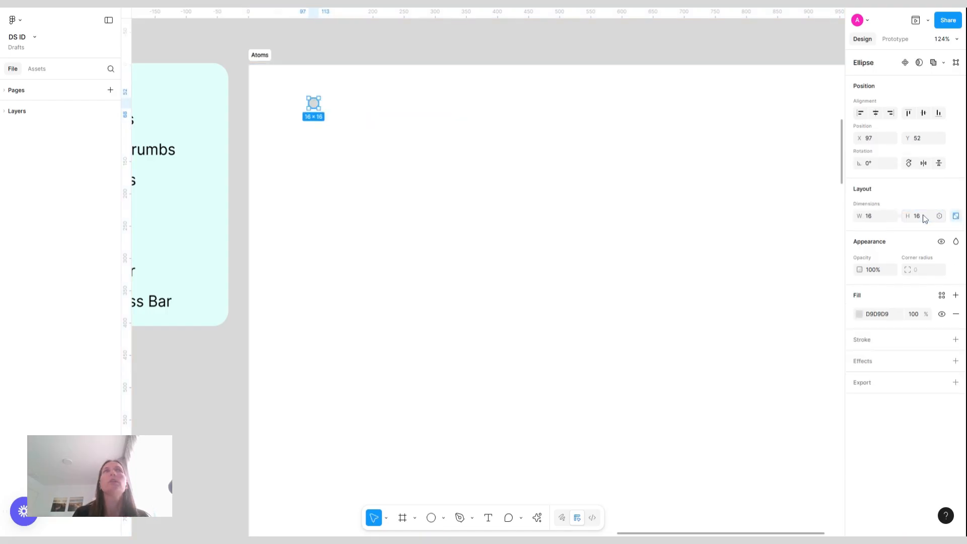
Move the circle slightly down and right, then turn it into a component
left_click_drag(314, 103, 339, 121)
scroll(340, 121, "up", 5)
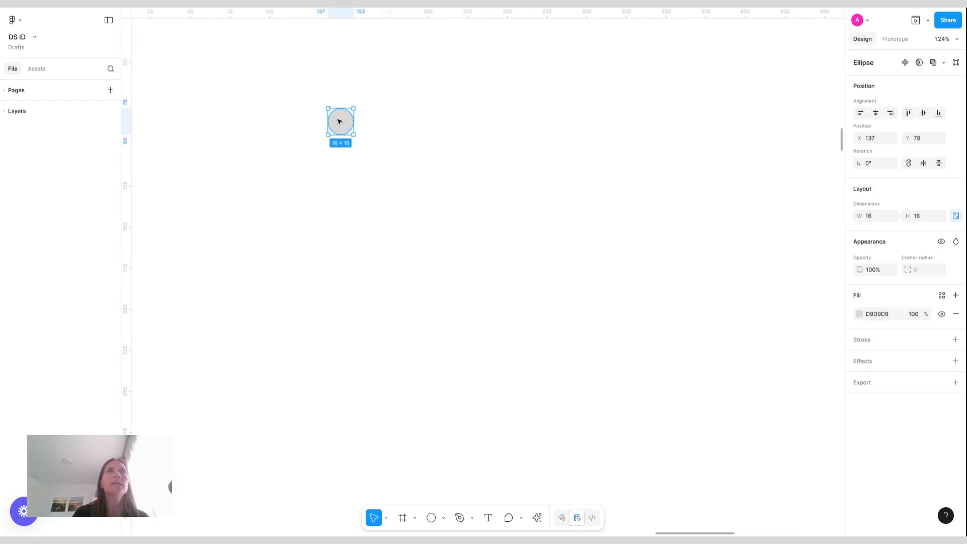
key("ctrl+alt+k")
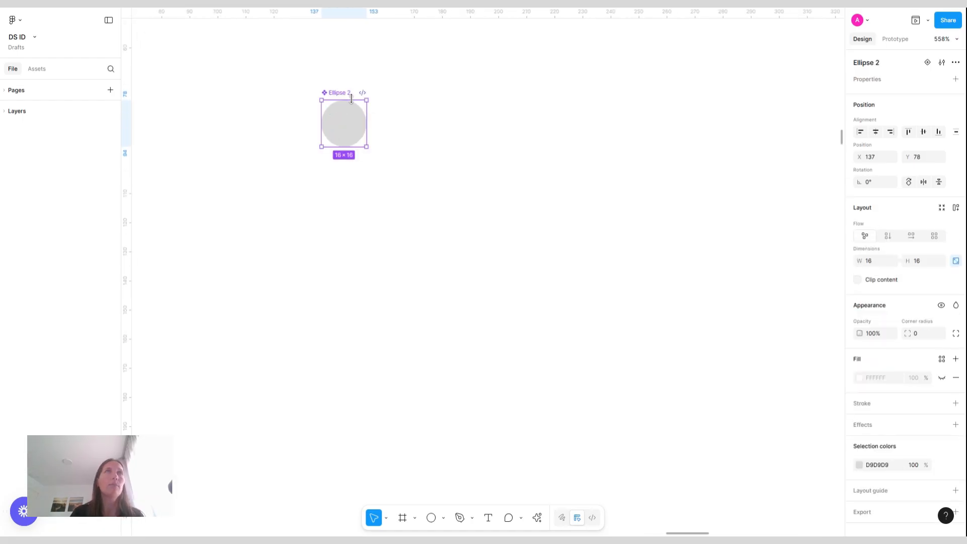
Rename the new component to Avatar
double_click(342, 96)
type("Avatar")
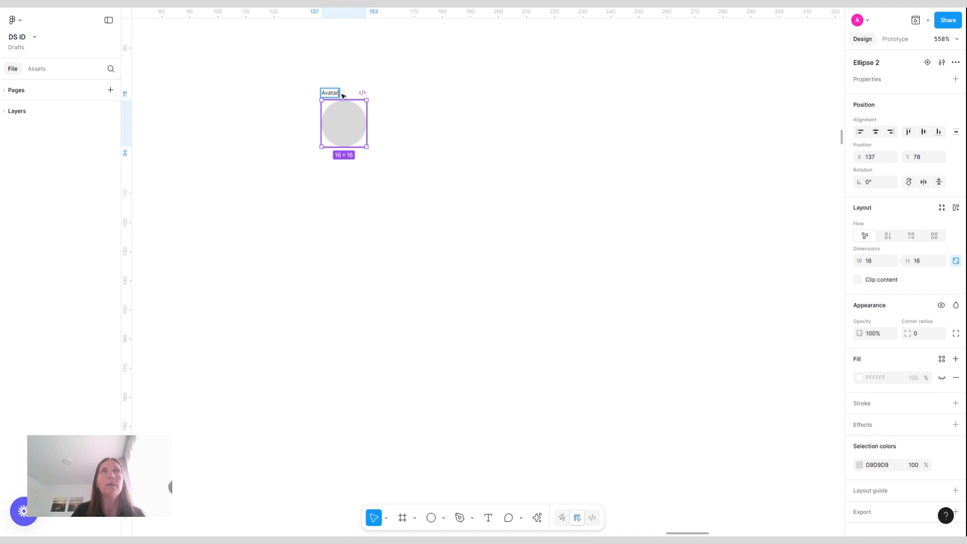
left_click(387, 59)
left_click(344, 126)
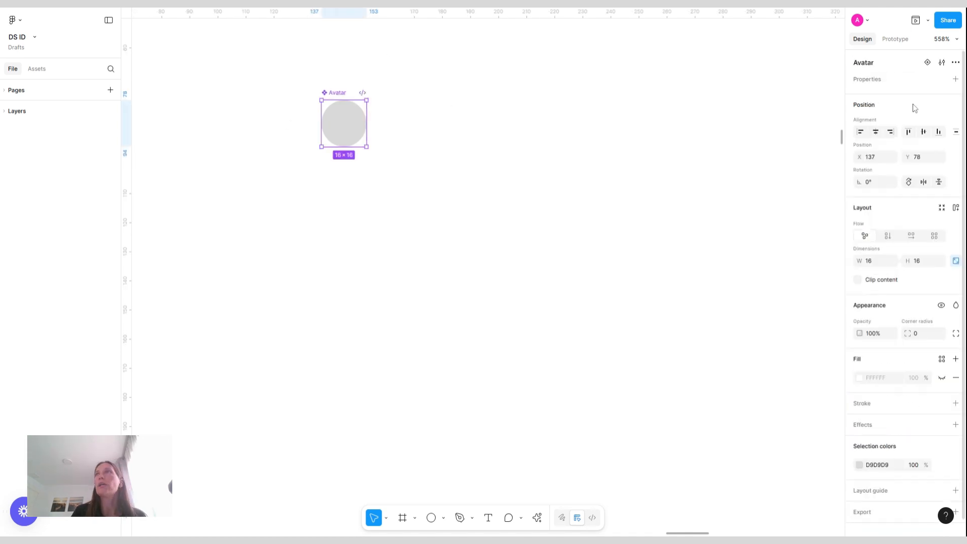
Add a second Avatar variant and set its size to 20 × 20
left_click(929, 62)
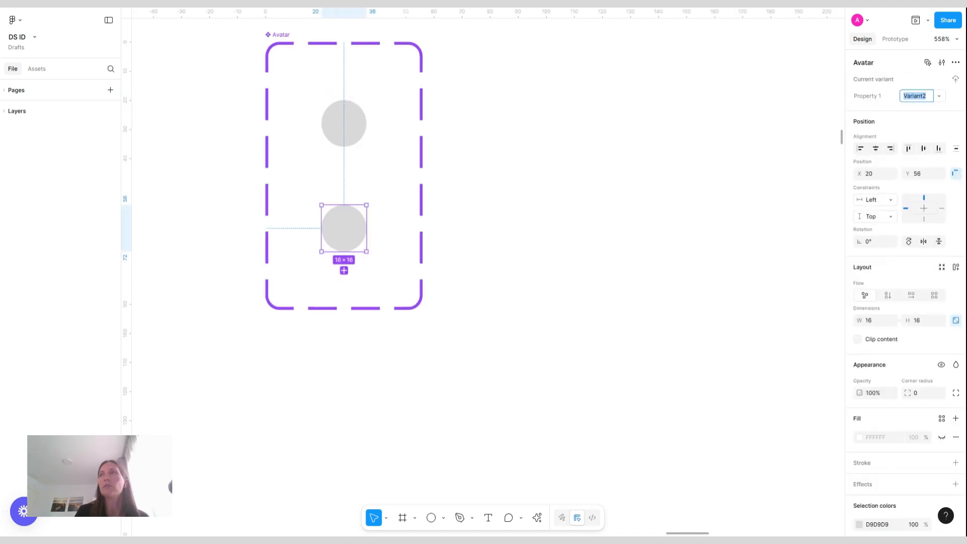
left_click(926, 321)
type("20")
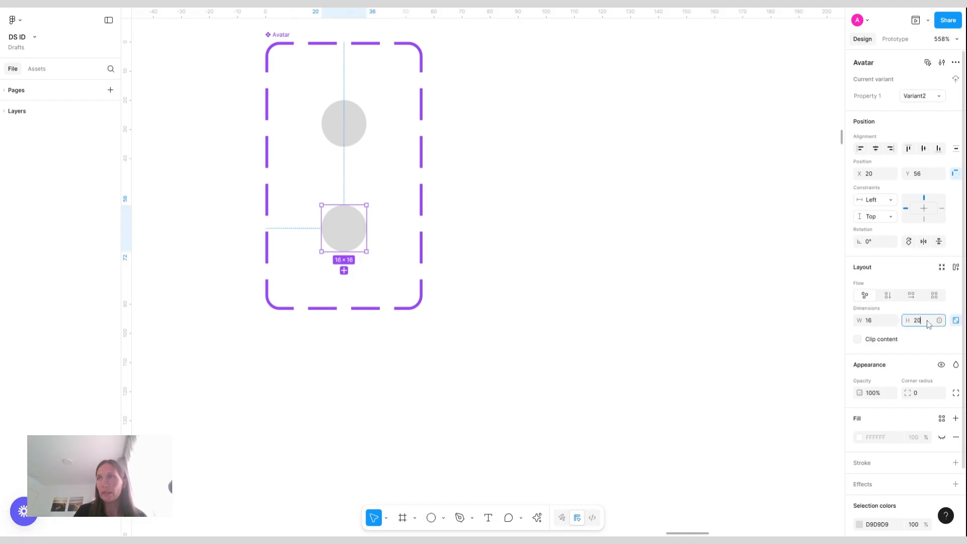
key("Return")
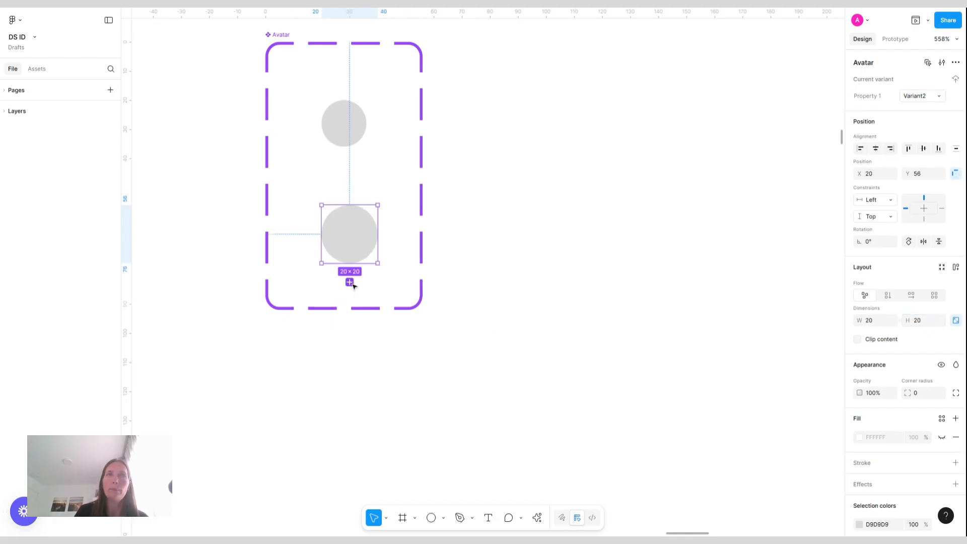
Add a third Avatar variant and set its size to 24 × 24
left_click(350, 282)
left_click(919, 321)
type("24")
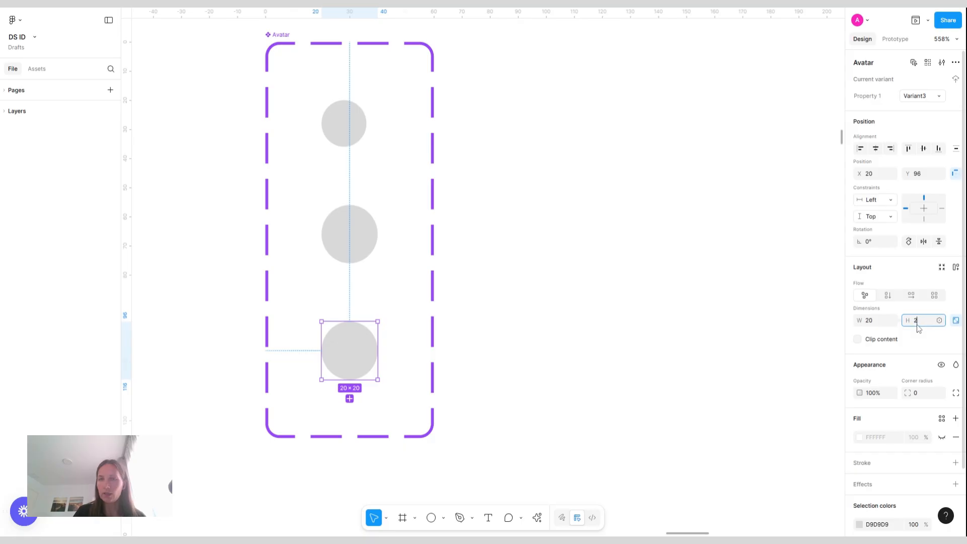
key("Return")
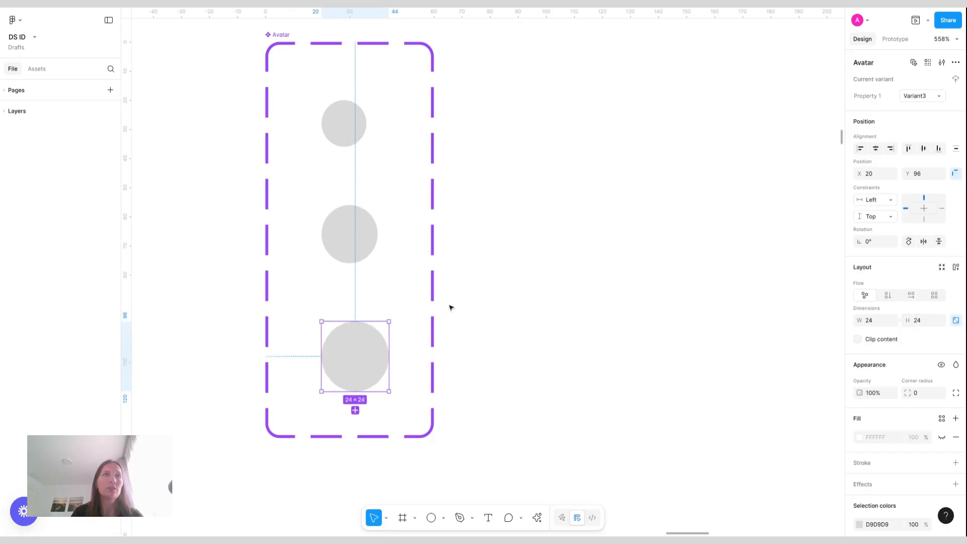
Add a fourth Avatar variant and set its size to 28 × 28
left_click(355, 410)
left_click(926, 325)
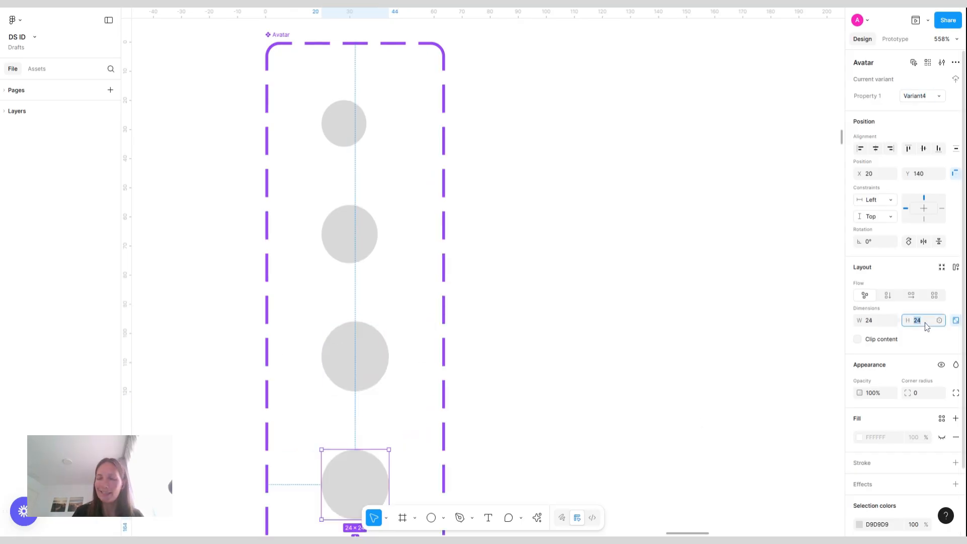
type("28")
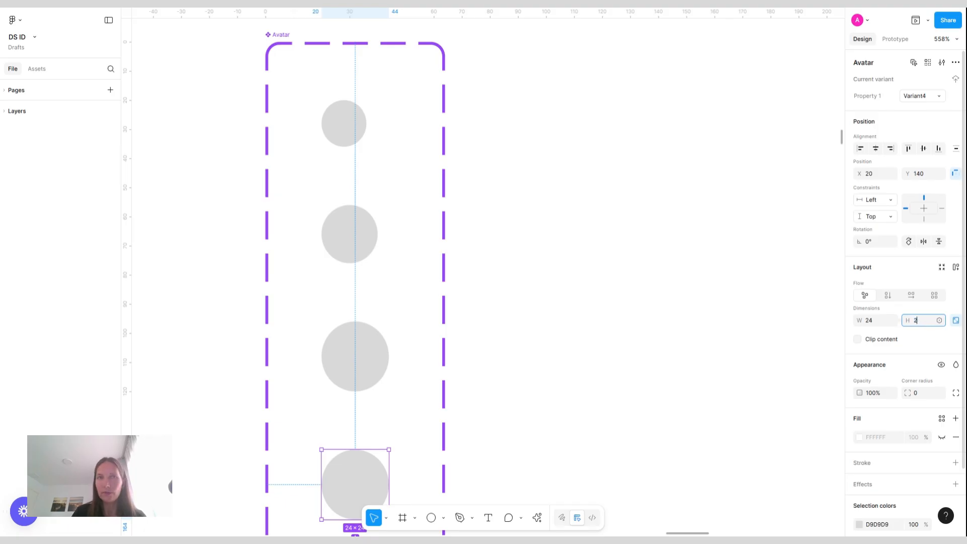
key("Return")
Add a fifth Avatar variant and set its size to 32 × 32
scroll(462, 303, "down", 2)
scroll(462, 304, "down", 3)
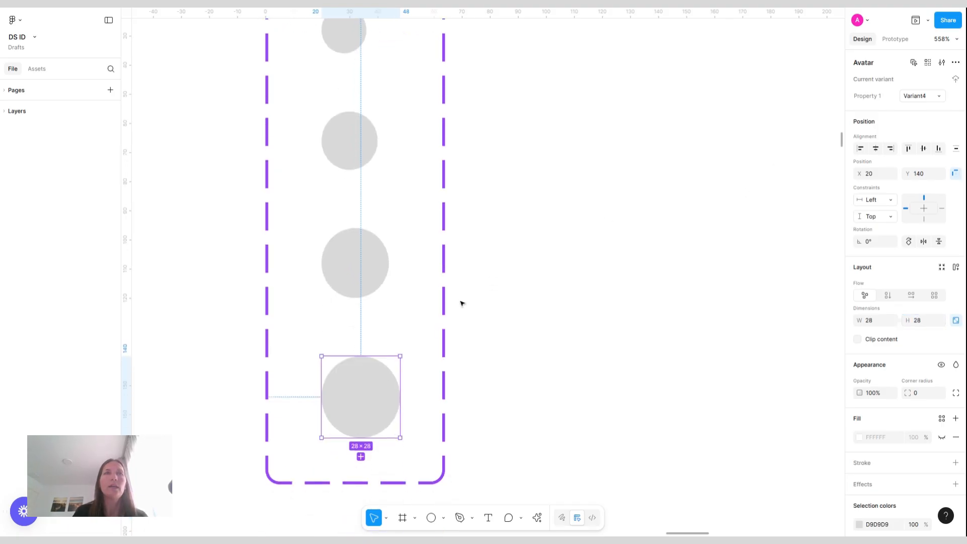
left_click(361, 458)
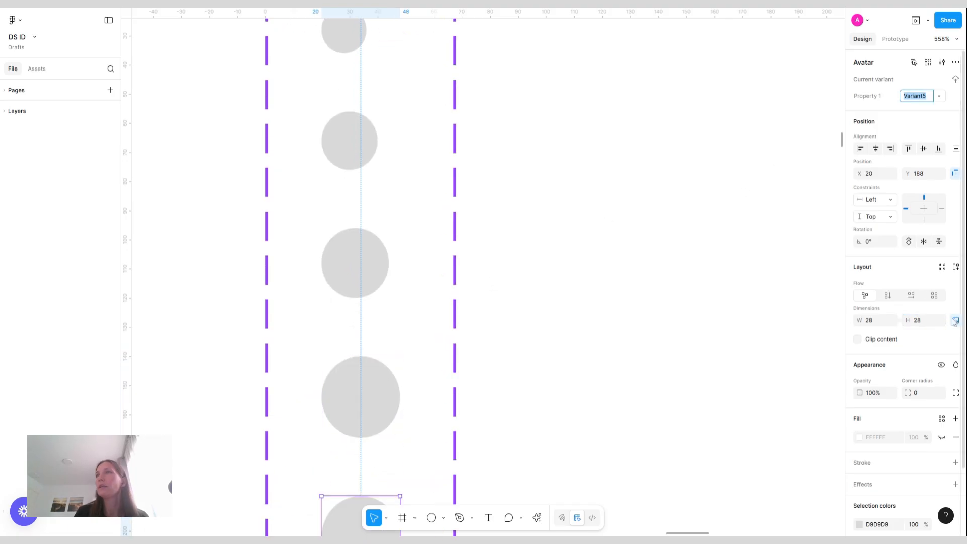
left_click(926, 324)
type("32")
key("Return")
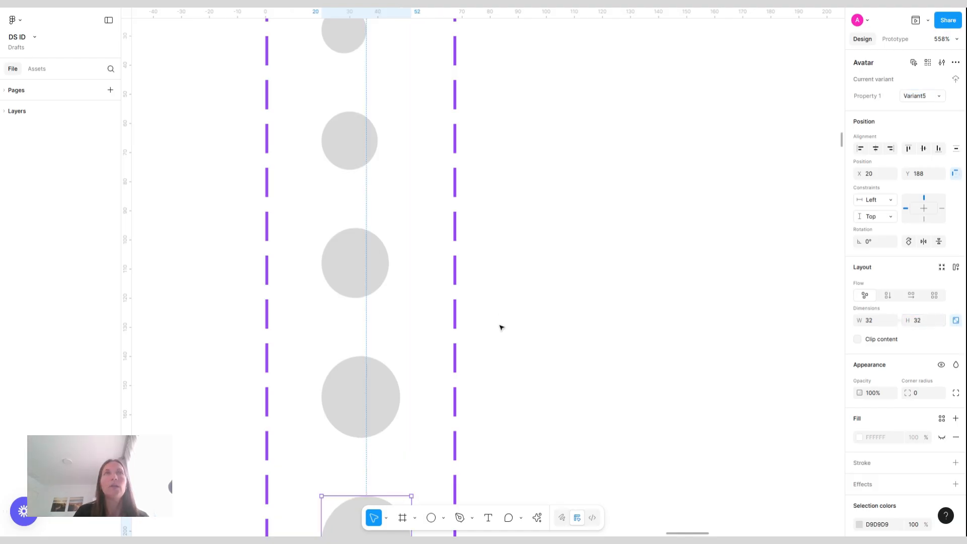
Select all five avatar circles and fill them with the Woman-4 color style from the Users group
scroll(500, 327, "down", 5)
scroll(500, 328, "down", 1)
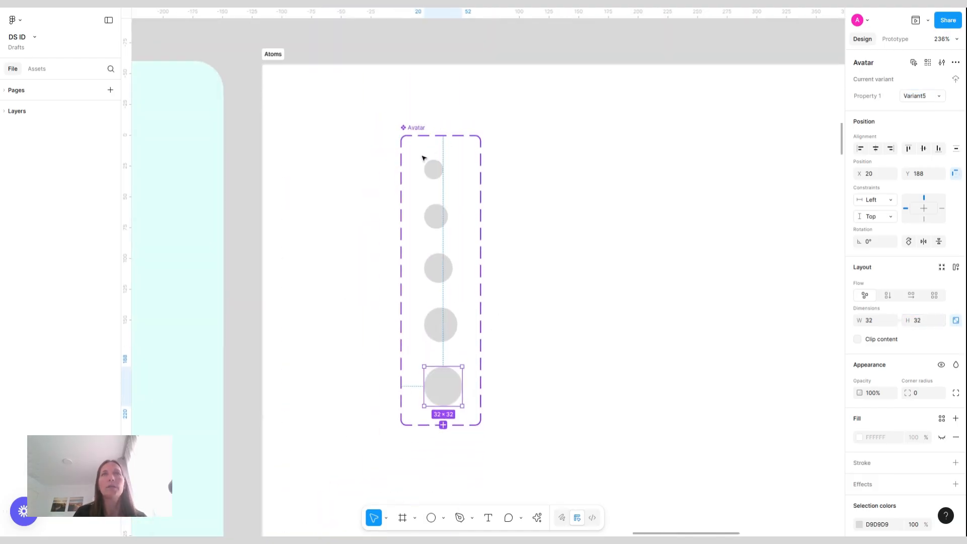
left_click(577, 215)
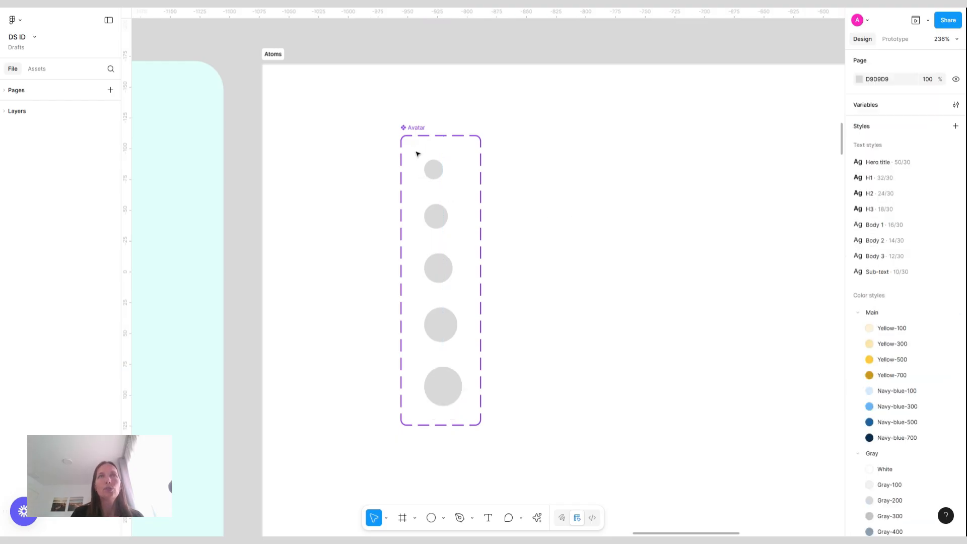
left_click_drag(416, 151, 467, 402)
scroll(907, 308, "down", 3)
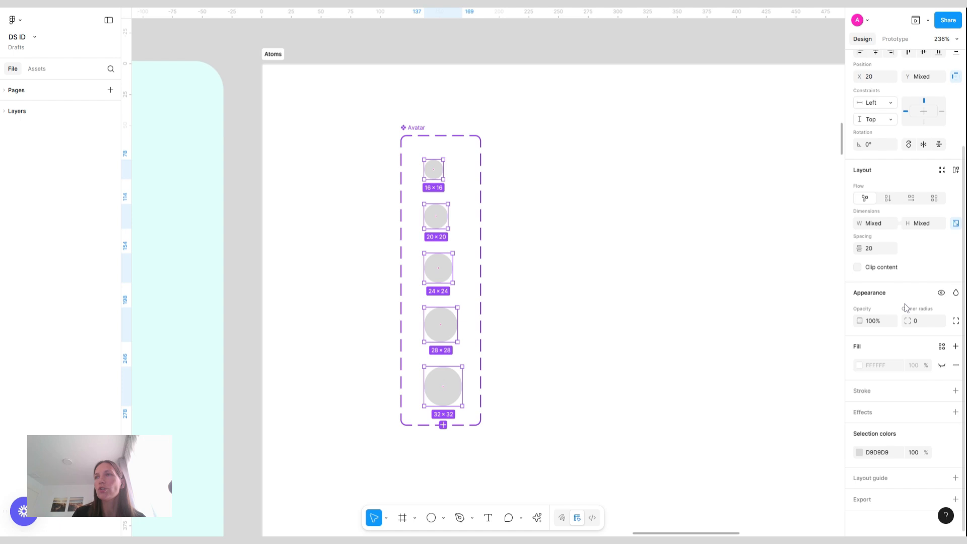
left_click(941, 453)
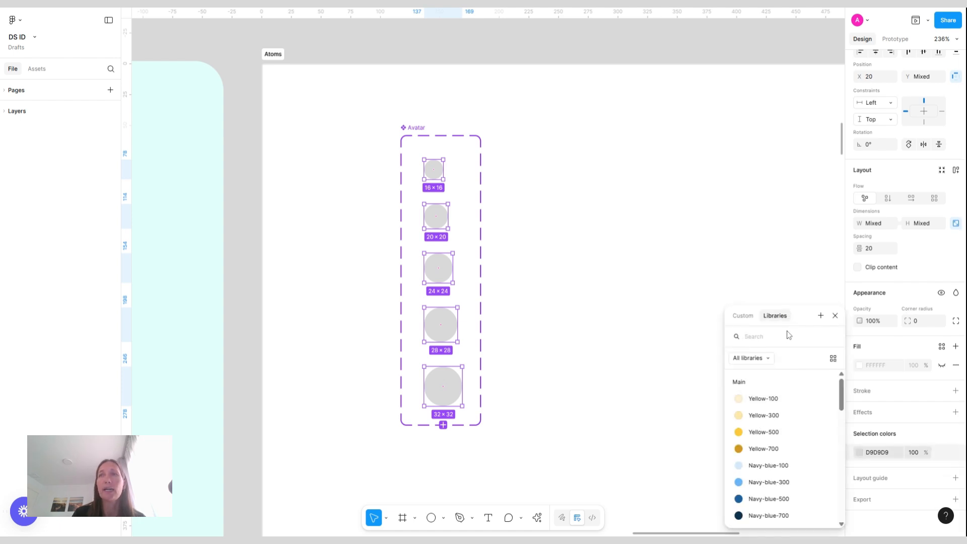
scroll(789, 435, "down", 2)
scroll(789, 435, "down", 8)
scroll(788, 439, "up", 4)
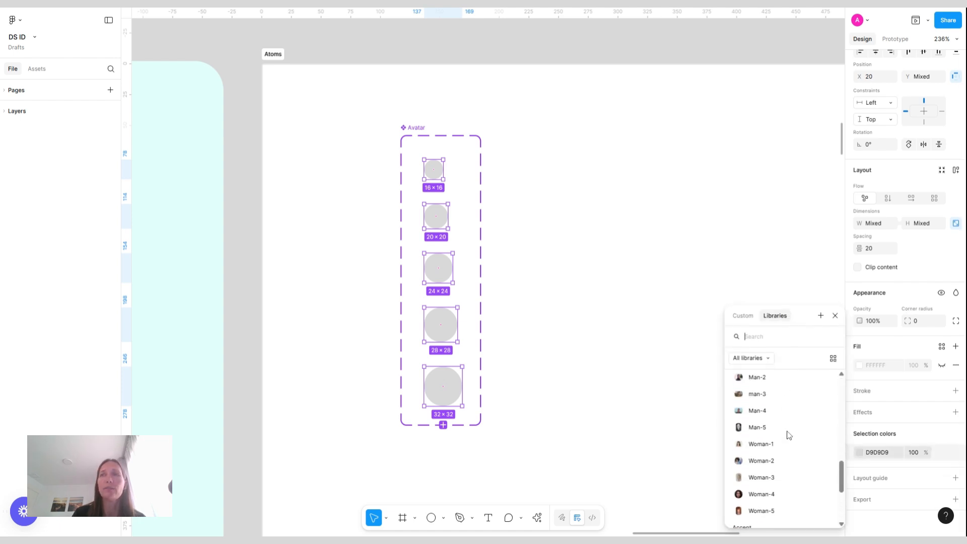
left_click(763, 495)
Duplicate each of the five Avatar size variants inside the component set
left_click(592, 216)
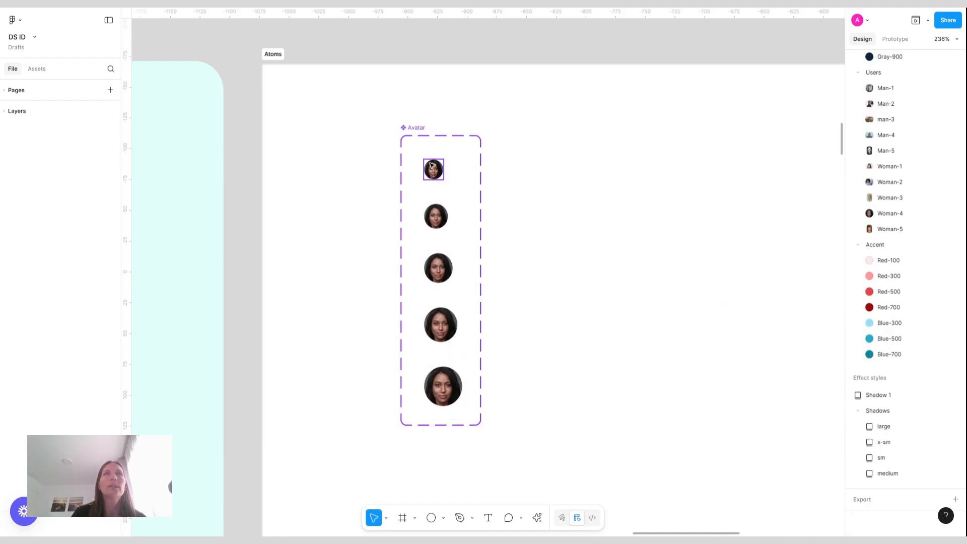
left_click(434, 170)
left_click(434, 198)
left_click(437, 218)
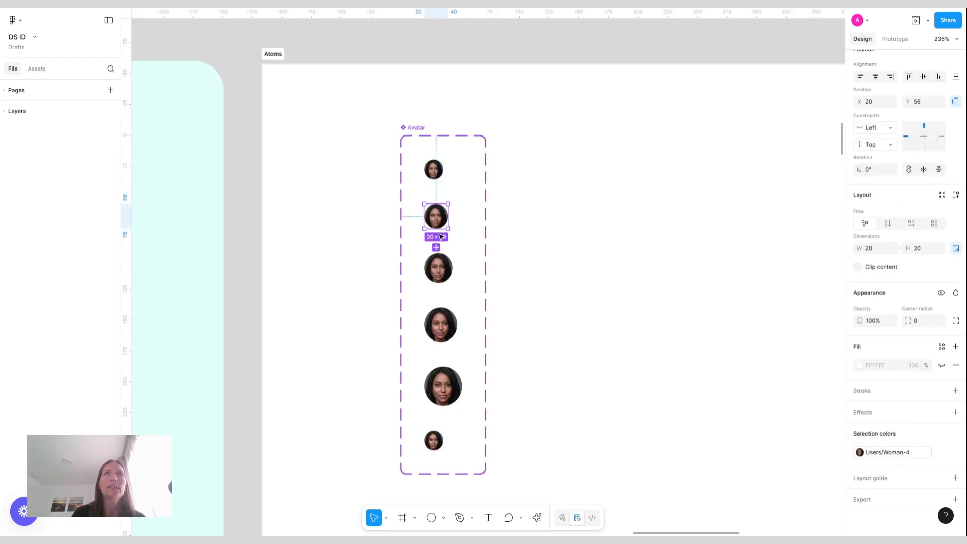
left_click(438, 247)
left_click(439, 264)
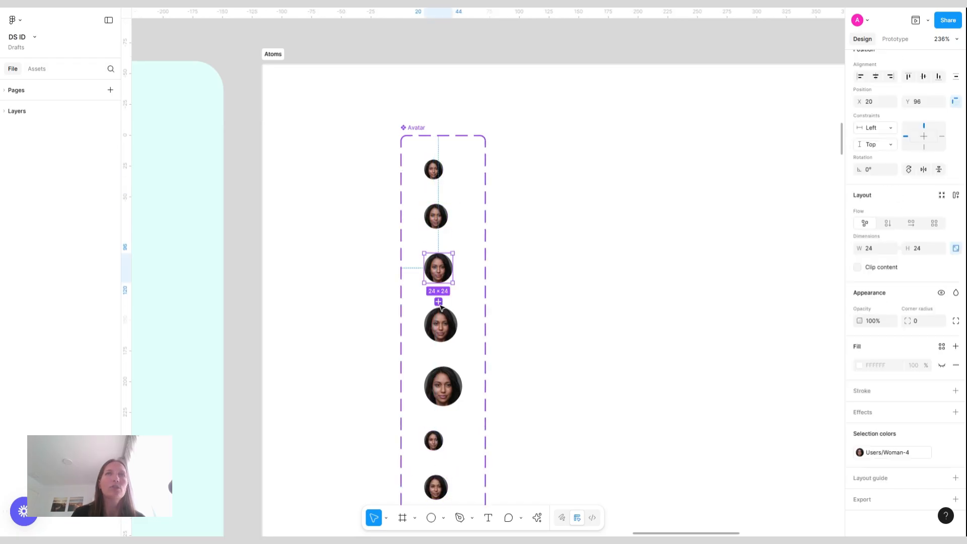
left_click(439, 301)
left_click(440, 324)
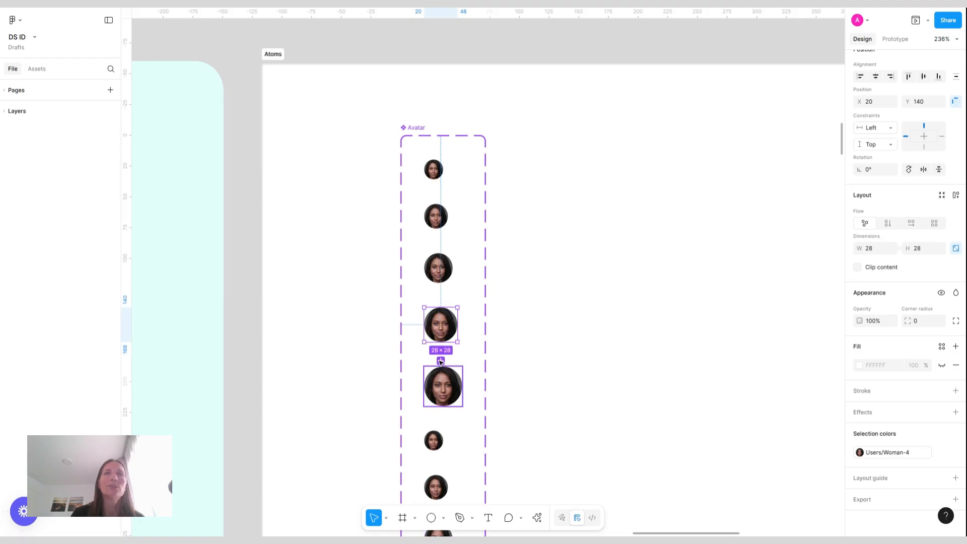
left_click(441, 359)
left_click(443, 425)
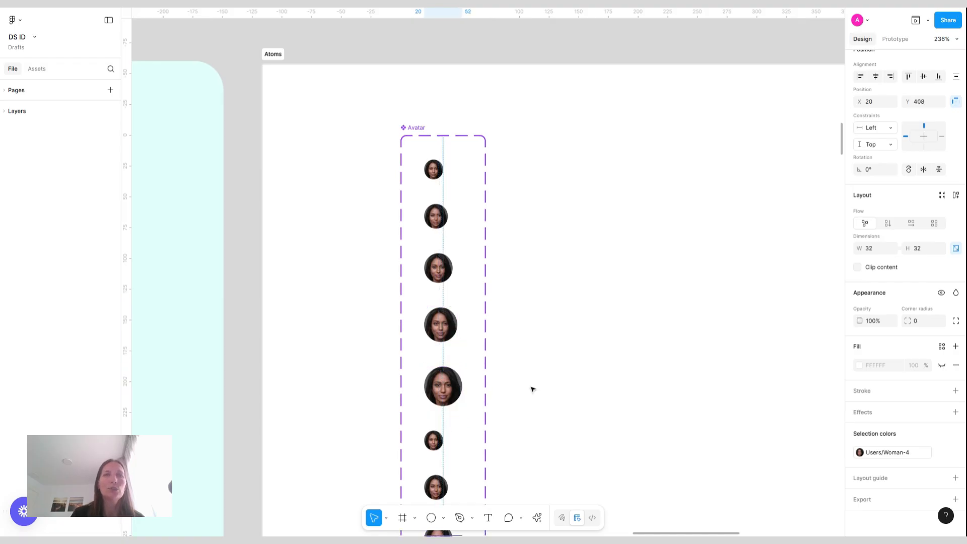
Select the five duplicated avatar circles and fill them with the Yellow-500 color style
scroll(544, 383, "down", 3)
scroll(552, 374, "down", 3)
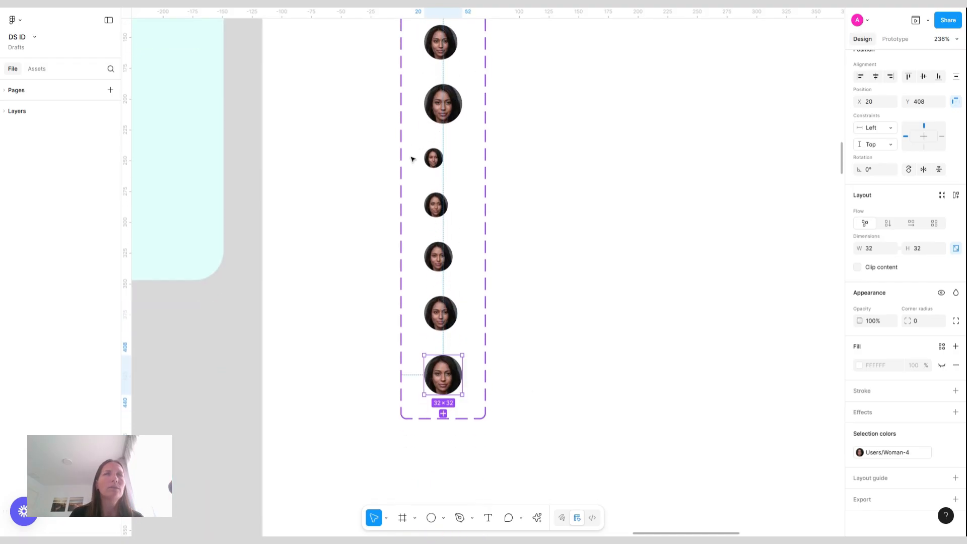
left_click_drag(416, 147, 473, 392)
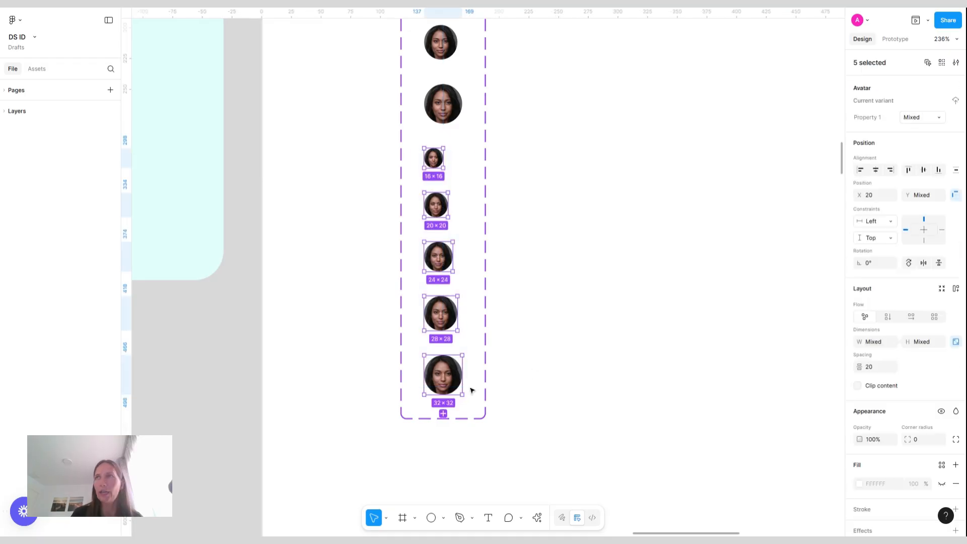
scroll(899, 397, "down", 3)
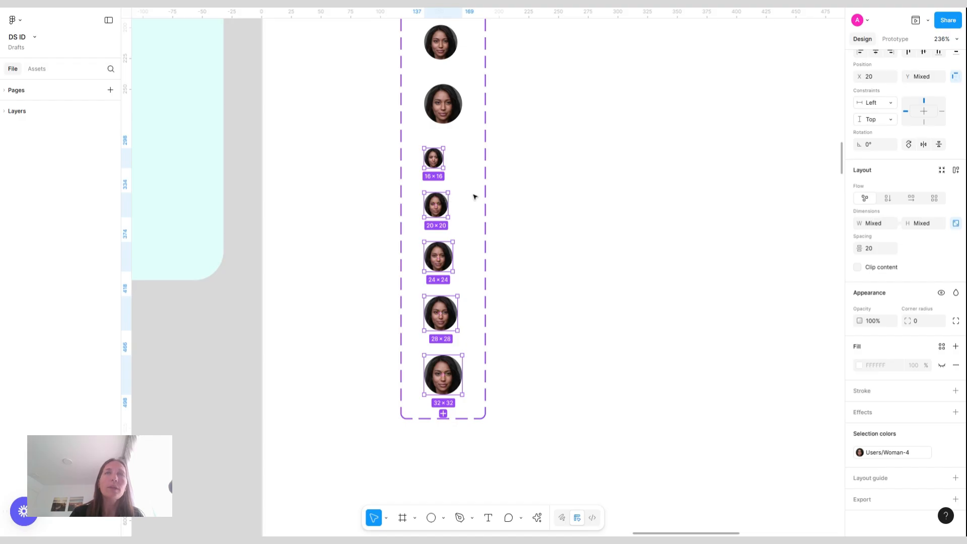
left_click(450, 157)
left_click(444, 205, "shift")
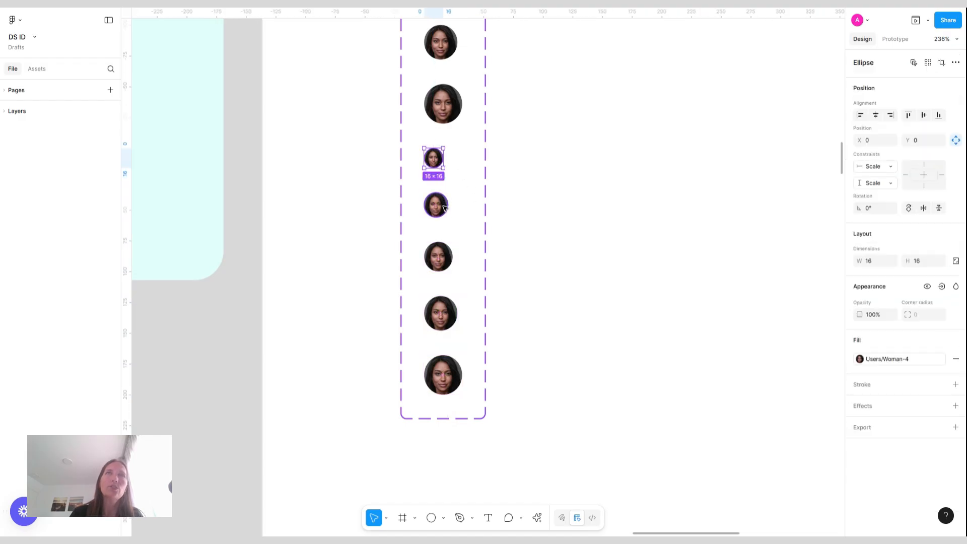
left_click(446, 265, "shift")
left_click(449, 313, "shift")
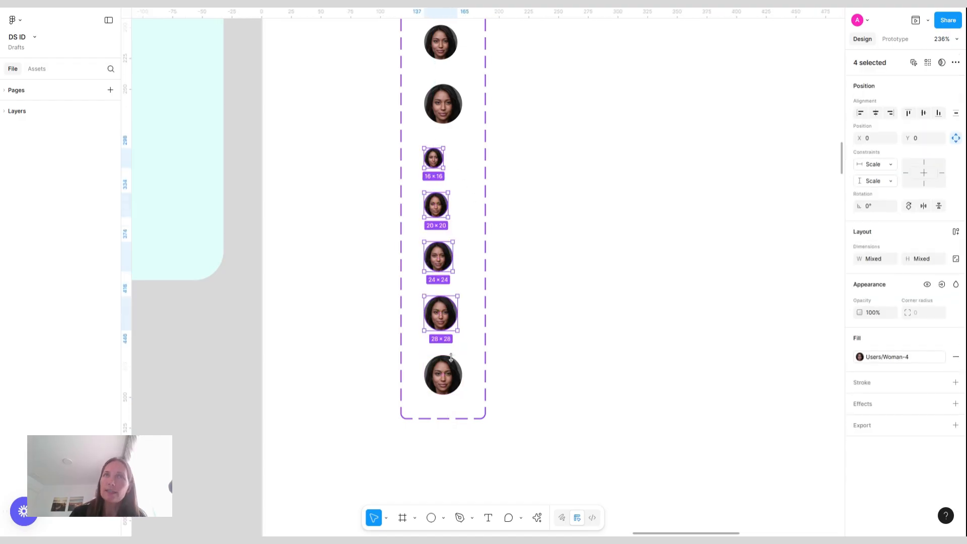
left_click(451, 374, "shift")
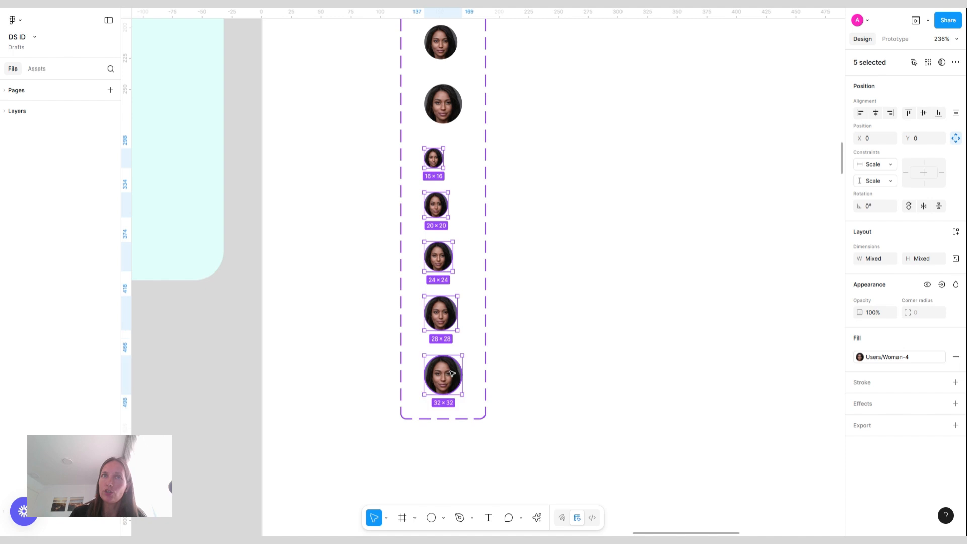
left_click(920, 362)
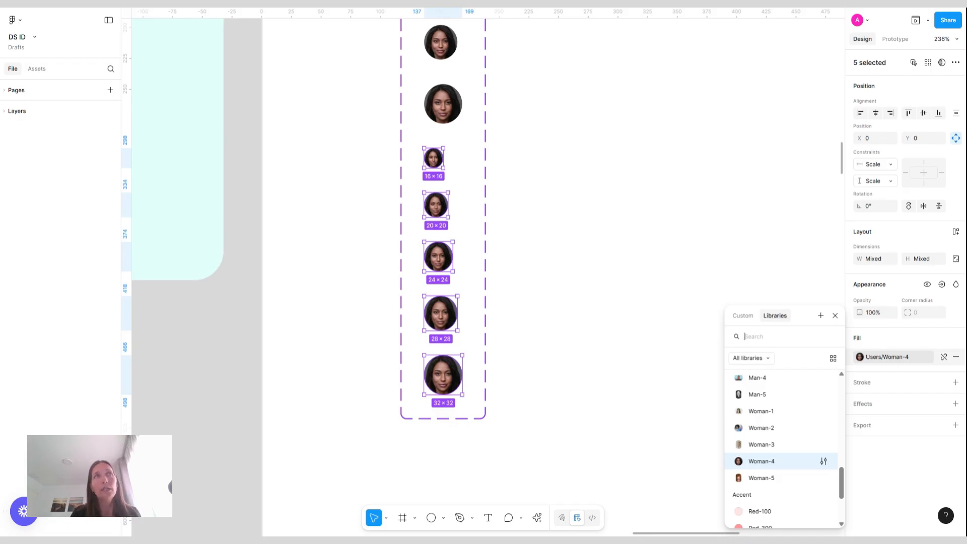
type("yel")
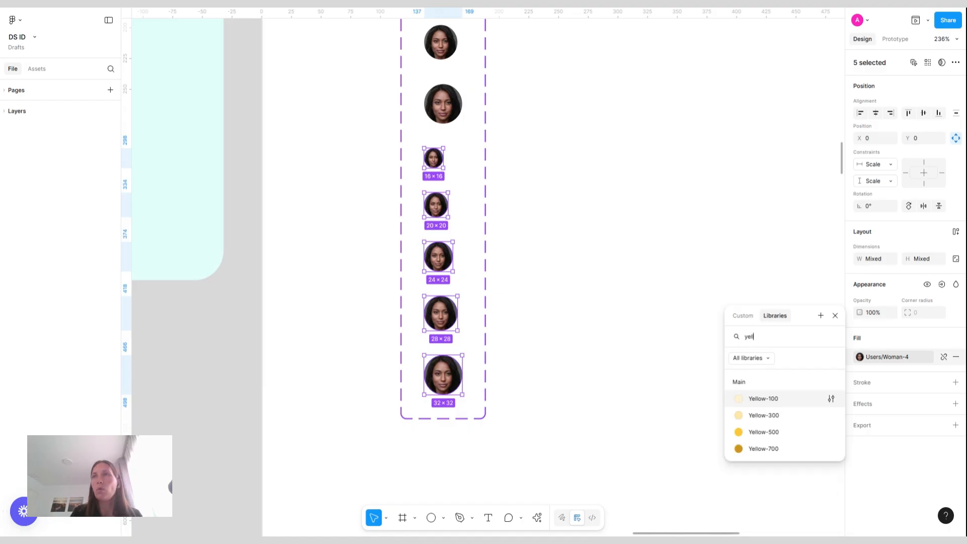
left_click(771, 433)
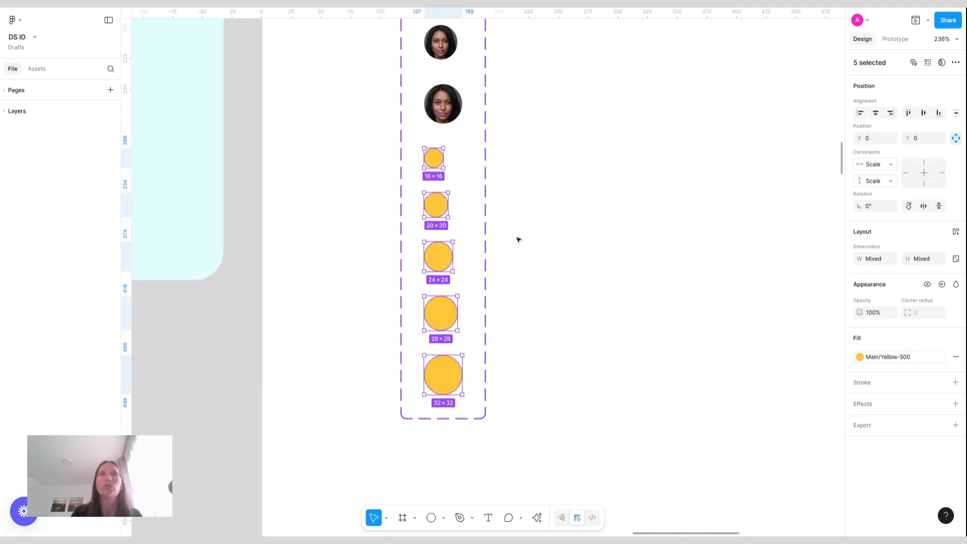
left_click(518, 207)
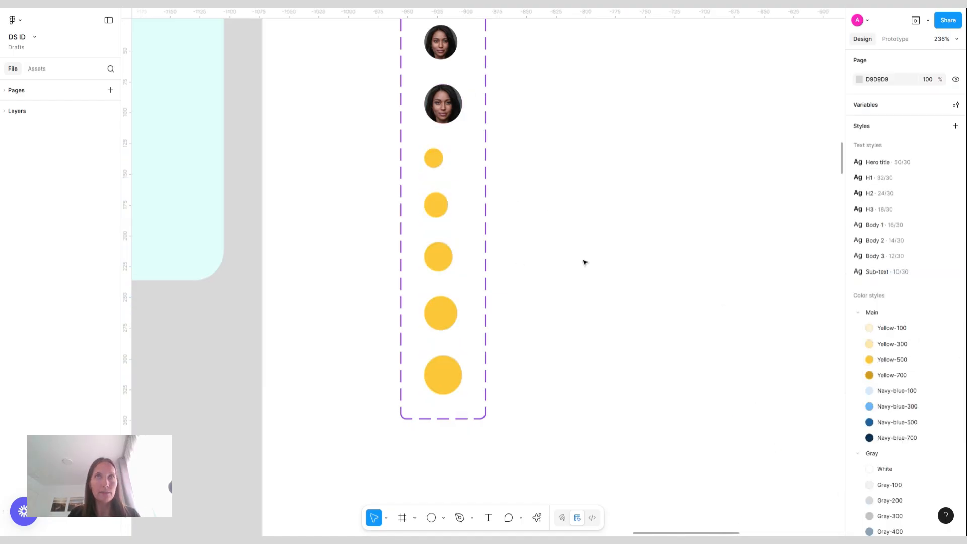
Rename the Avatar component set's variant property to Size
scroll(536, 272, "down", 2)
scroll(536, 272, "up", 6)
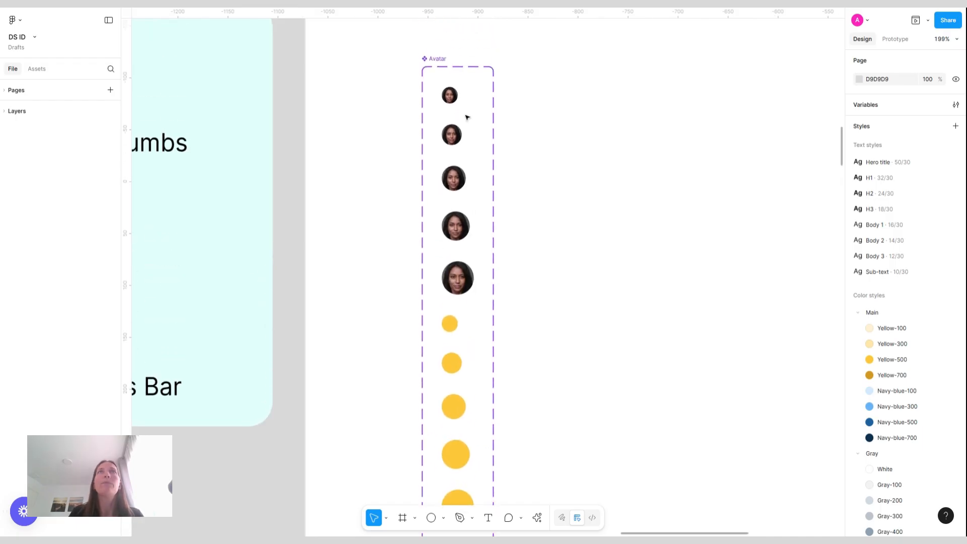
left_click(443, 57)
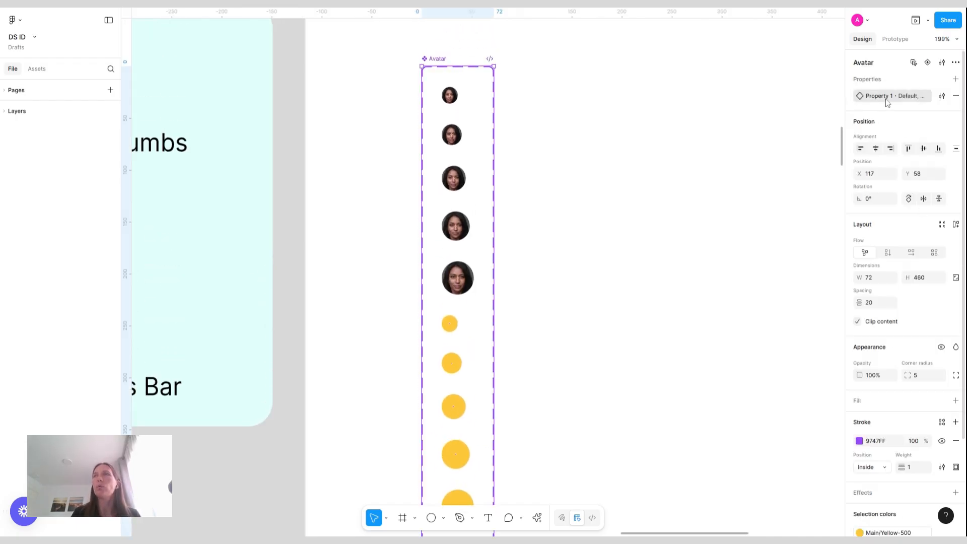
double_click(887, 100)
type("Size")
key("Return")
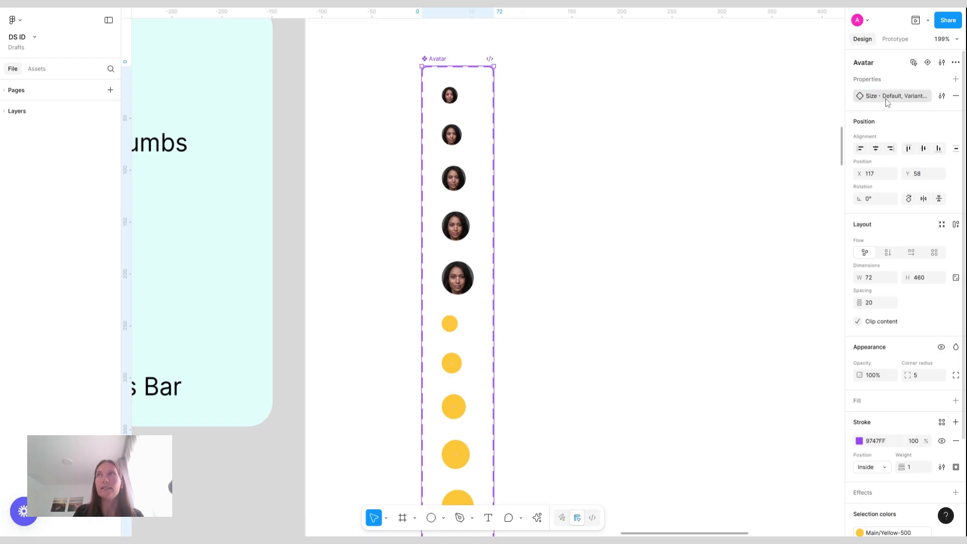
left_click(443, 95)
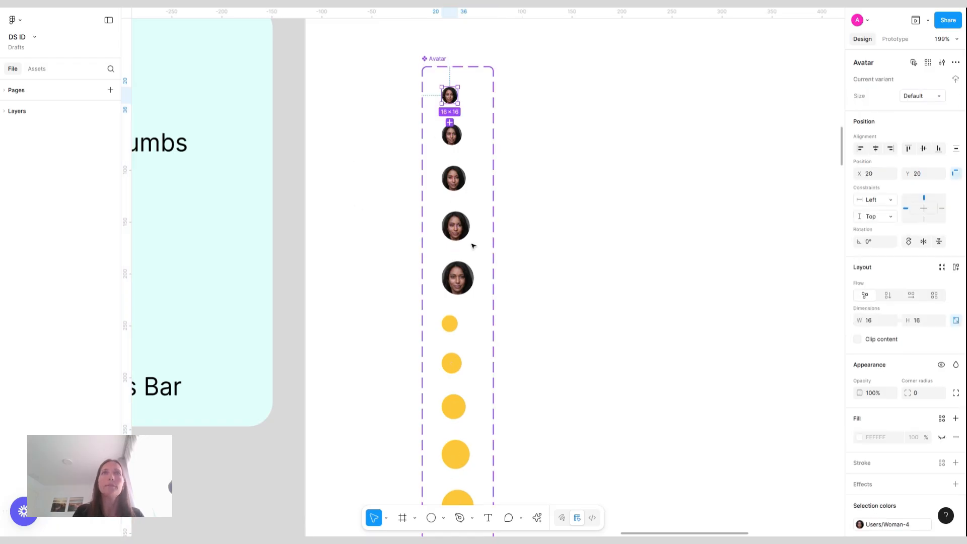
left_click(450, 324, "shift")
left_click(921, 118)
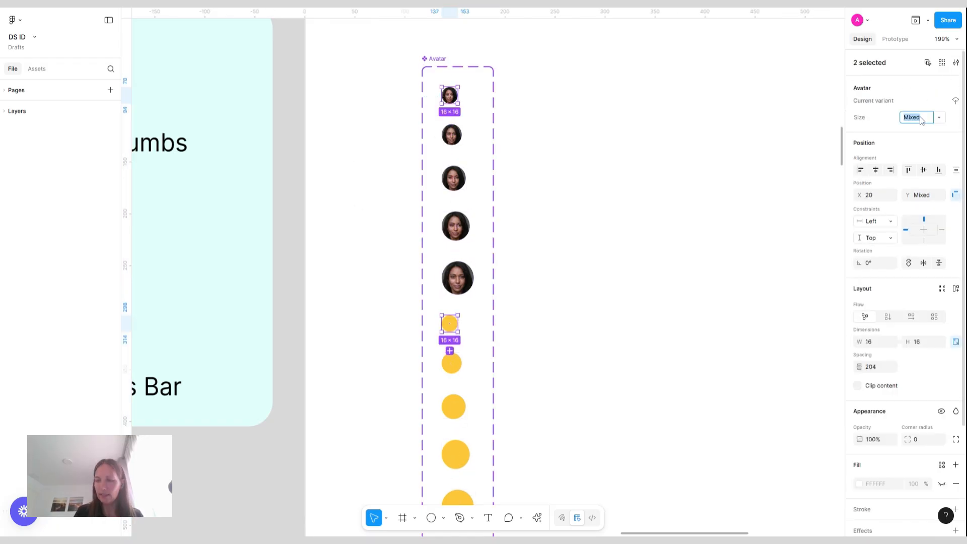
Set the Size value of the 20 × 20 photo and yellow variants to 20
left_click(452, 135)
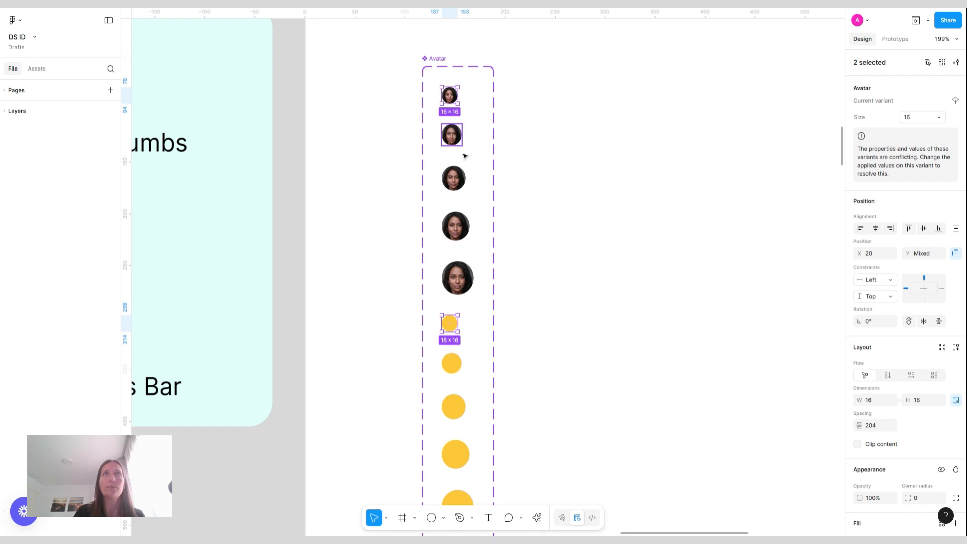
left_click(452, 363, "shift")
left_click(916, 120)
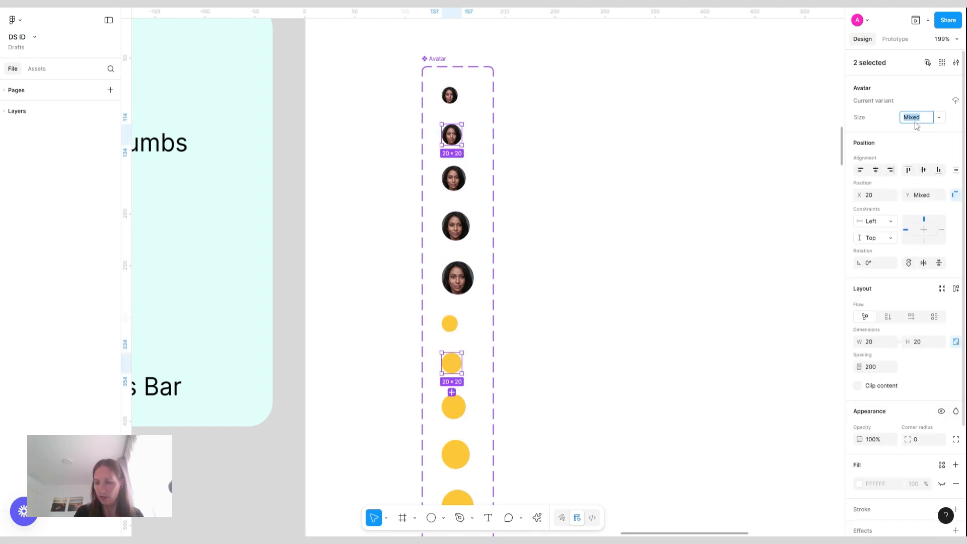
type("20")
key("Return")
Set the Size value of the 24 × 24 photo and yellow variants to 24
left_click(462, 184)
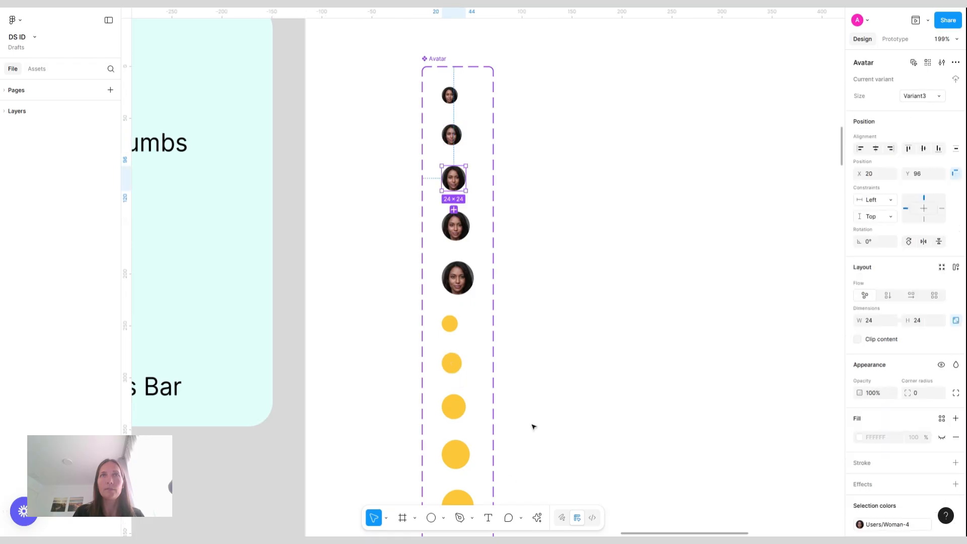
left_click(454, 407, "shift")
left_click(924, 121)
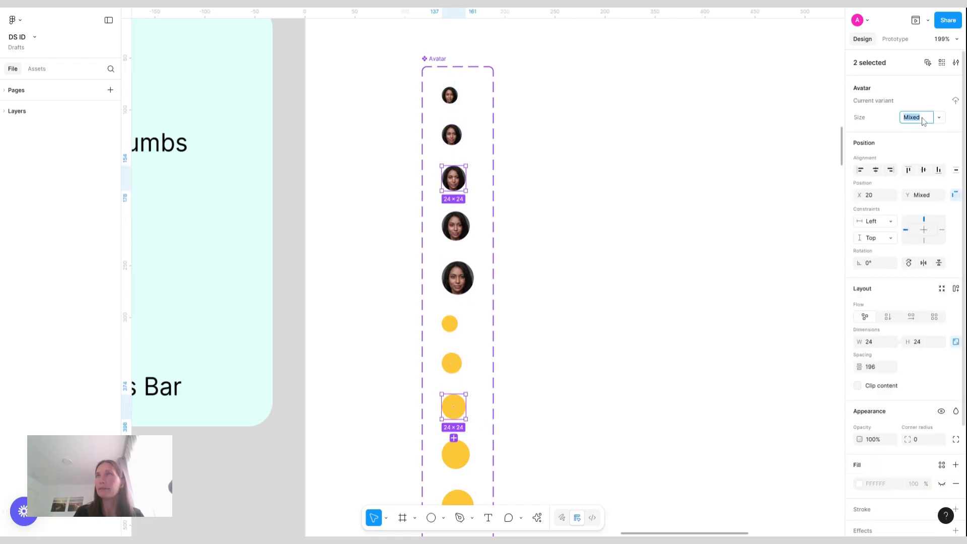
type("20")
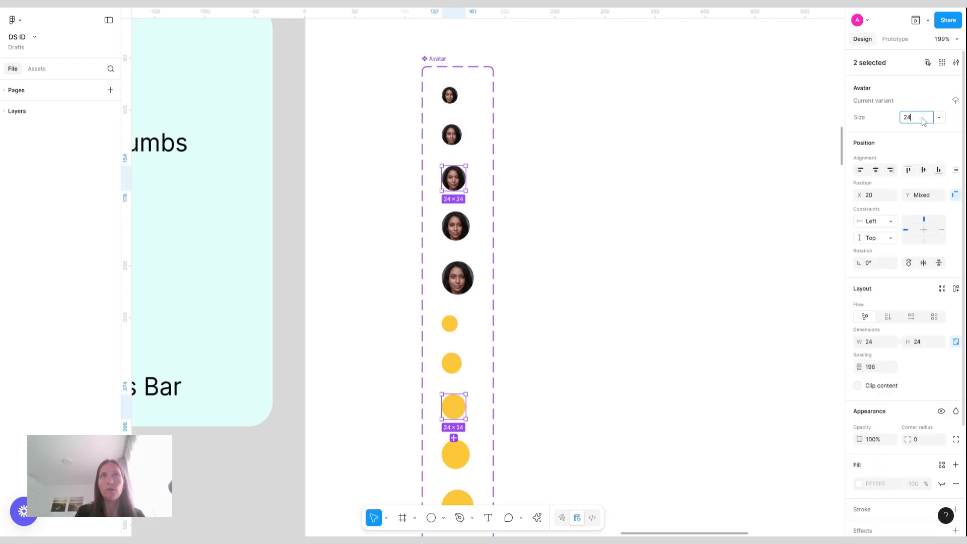
key("Return")
Set the Size value of the 28 × 28 photo and yellow variants to 28
left_click(461, 230)
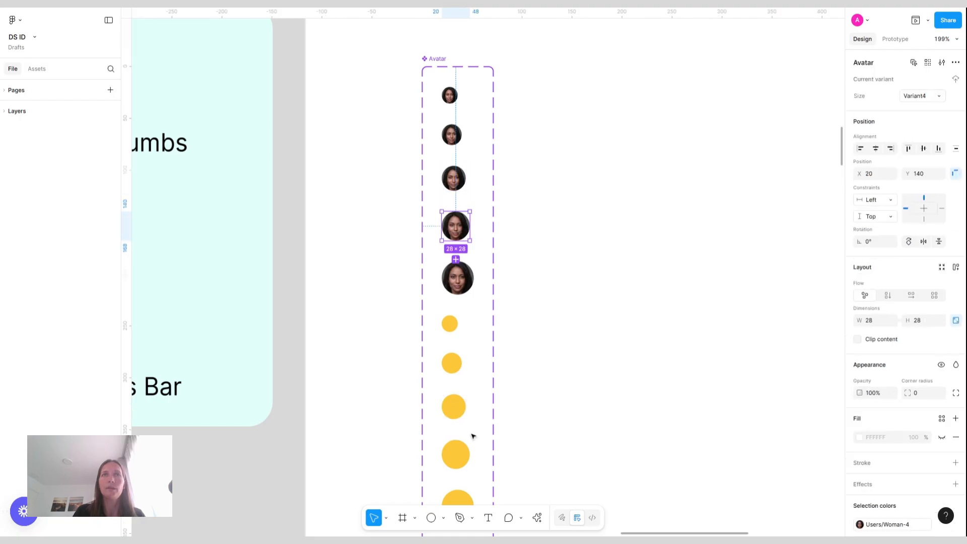
left_click(460, 453, "shift")
left_click(926, 119)
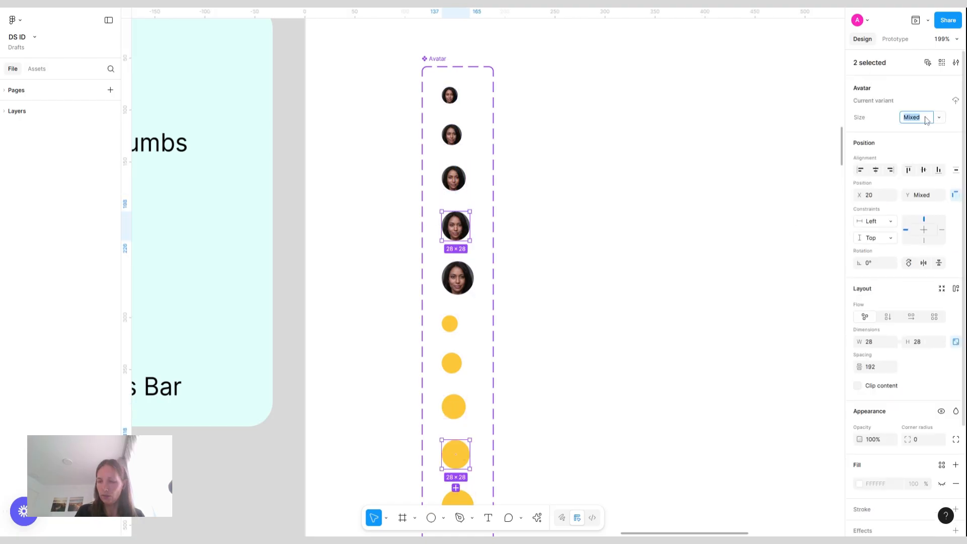
type("28")
key("Return")
Set the Size value of the 32 × 32 photo and yellow variants
left_click(467, 277)
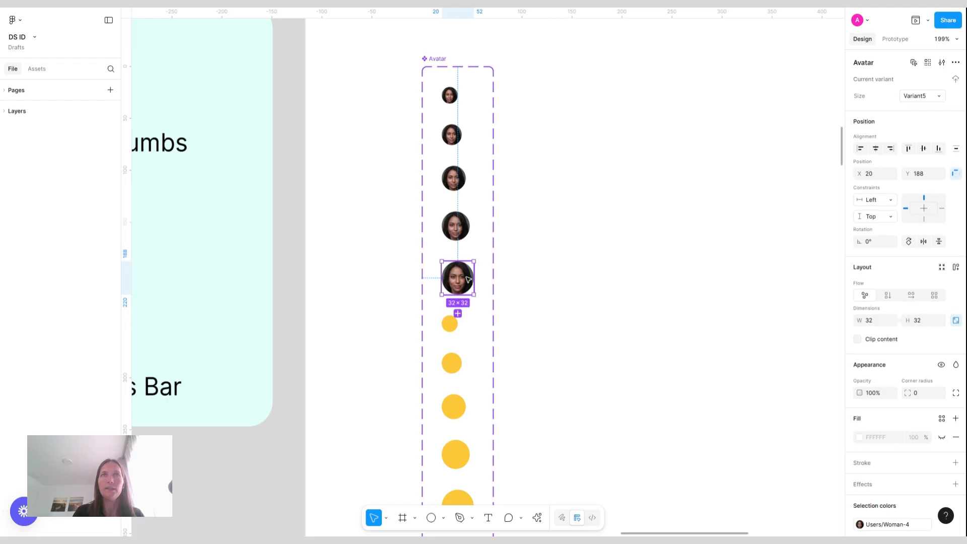
scroll(469, 278, "down", 3)
left_click(464, 337, "shift")
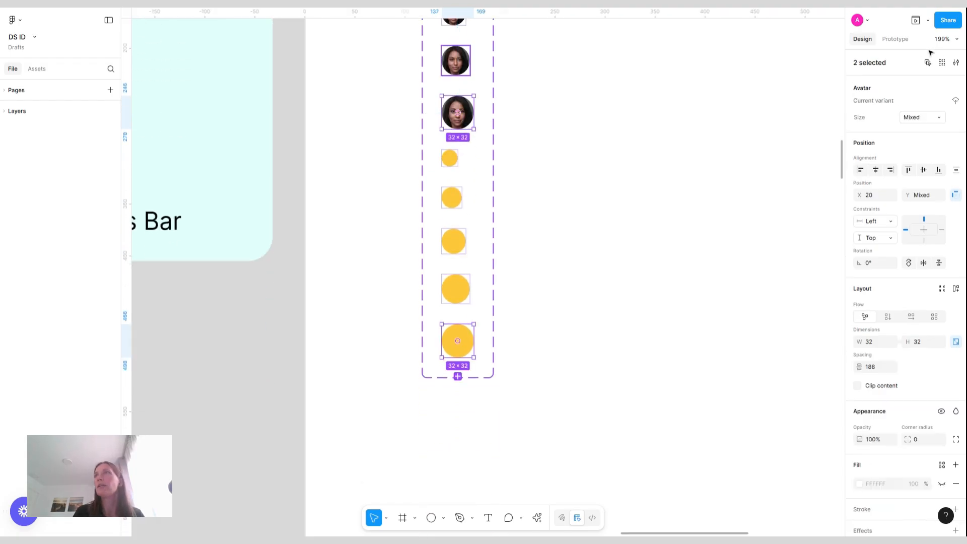
left_click(914, 119)
type("32")
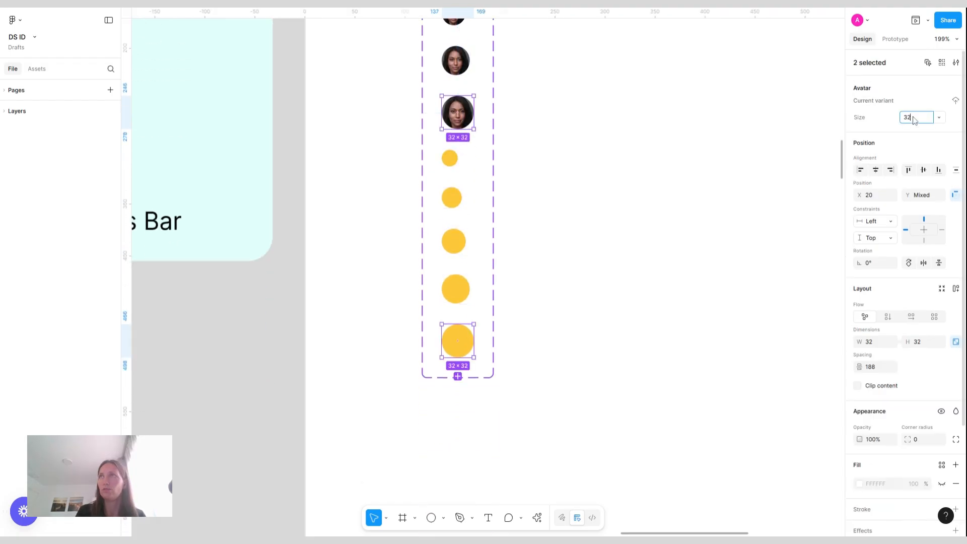
key("Return")
left_click(621, 224)
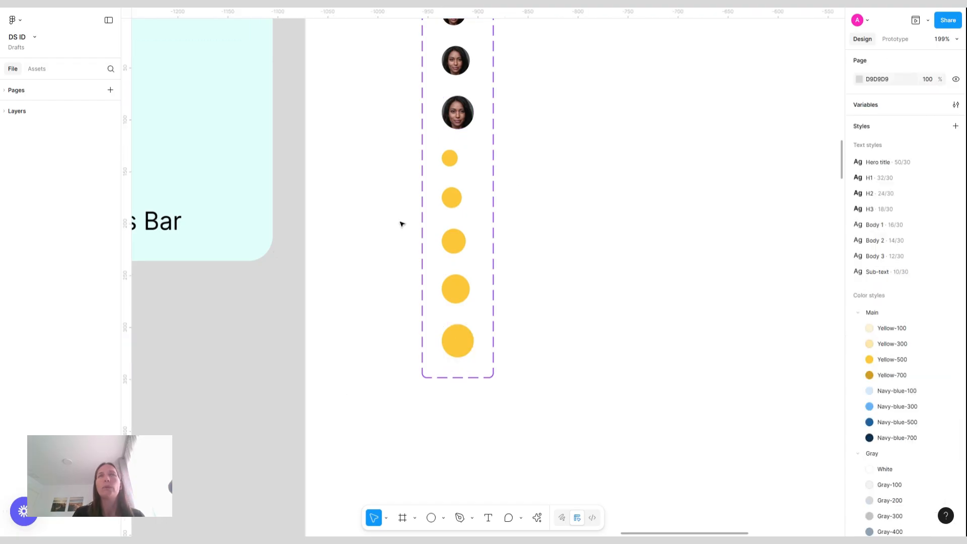
Create a text layer reading "AB" on the canvas beside the Avatar variants
scroll(518, 203, "up", 1)
scroll(518, 203, "up", 3)
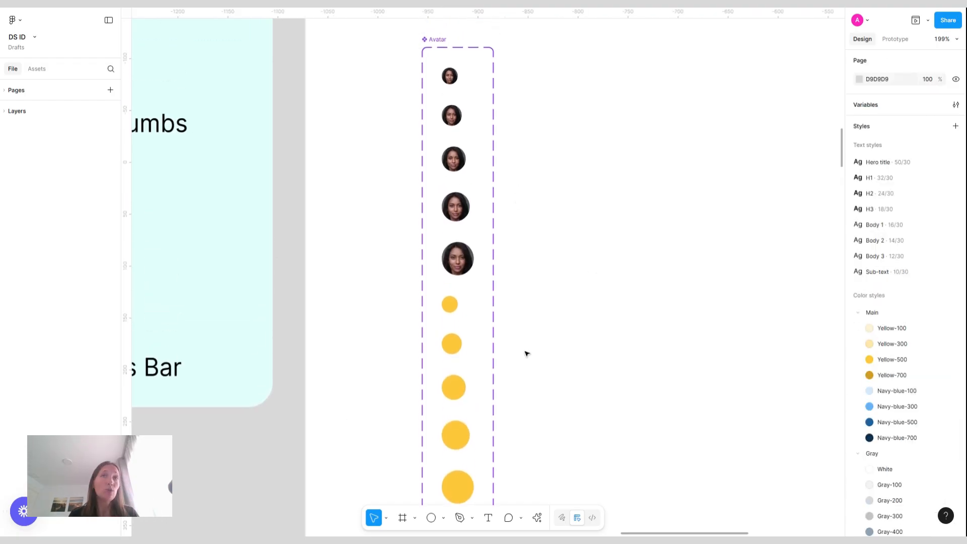
scroll(531, 356, "up", 2)
scroll(531, 355, "up", 5)
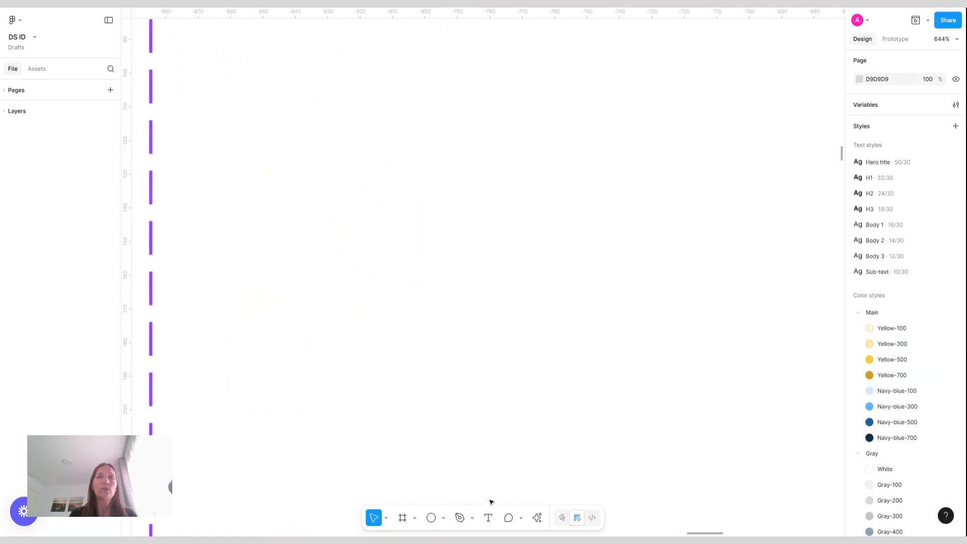
left_click(488, 518)
left_click(490, 195)
type("AB")
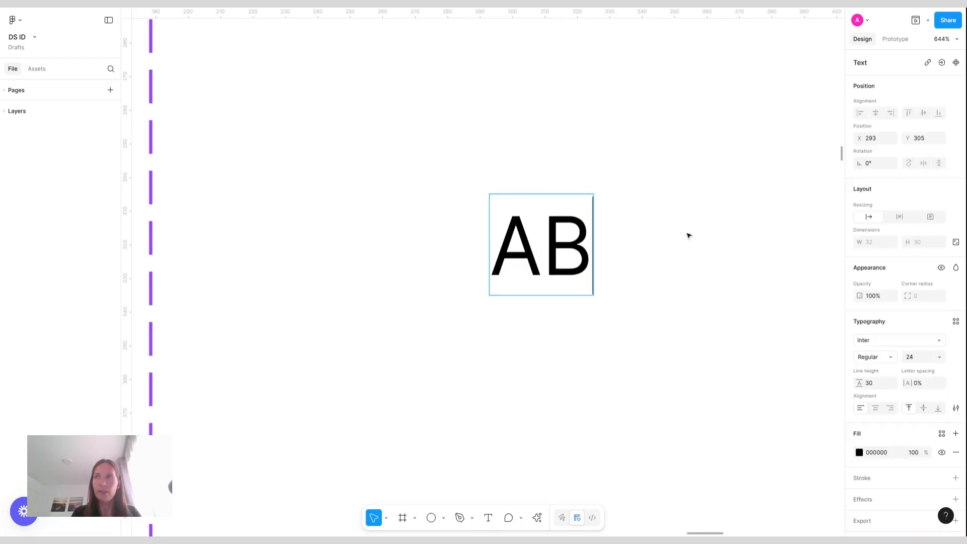
Set the AB text to Medium weight and apply the Gray-800 color style
key("ctrl+a")
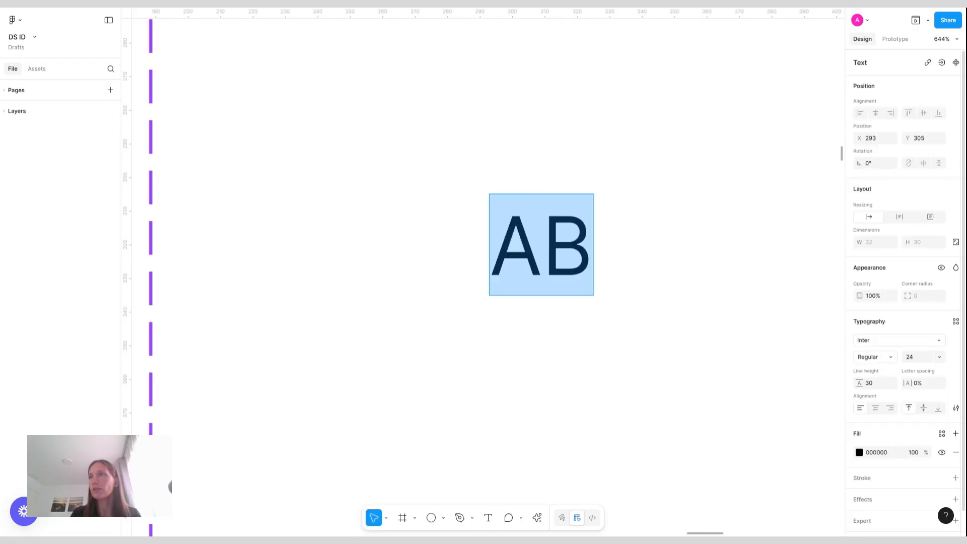
left_click(867, 357)
left_click(869, 308)
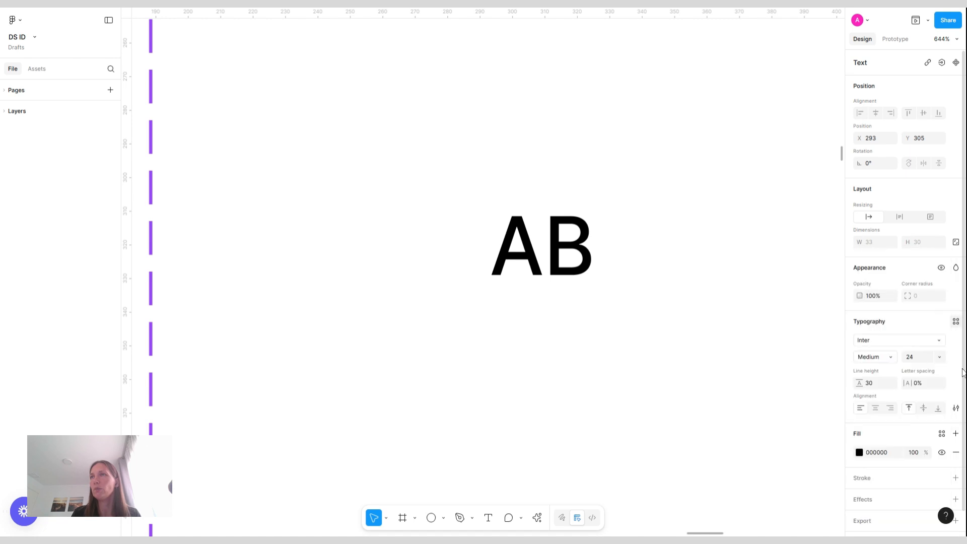
left_click(942, 434)
type("gray")
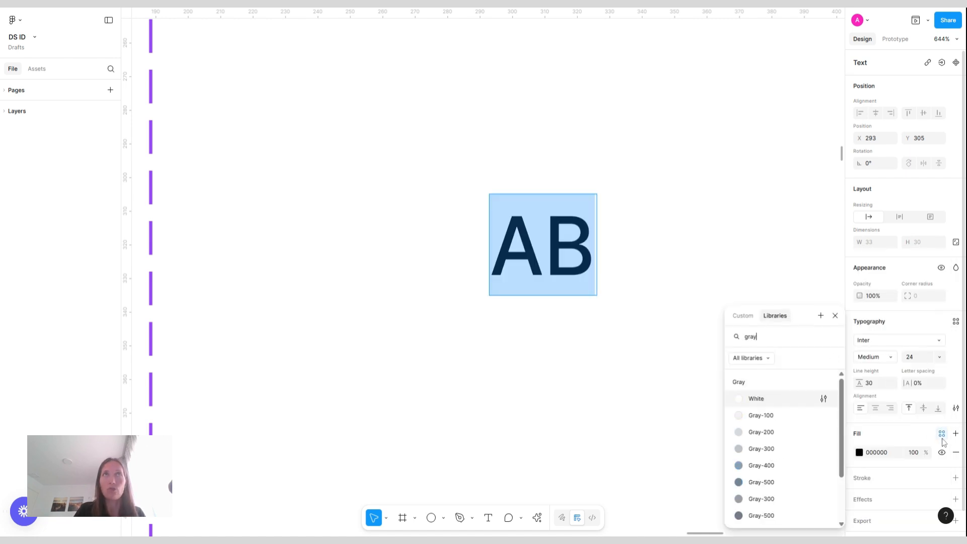
scroll(781, 467, "down", 5)
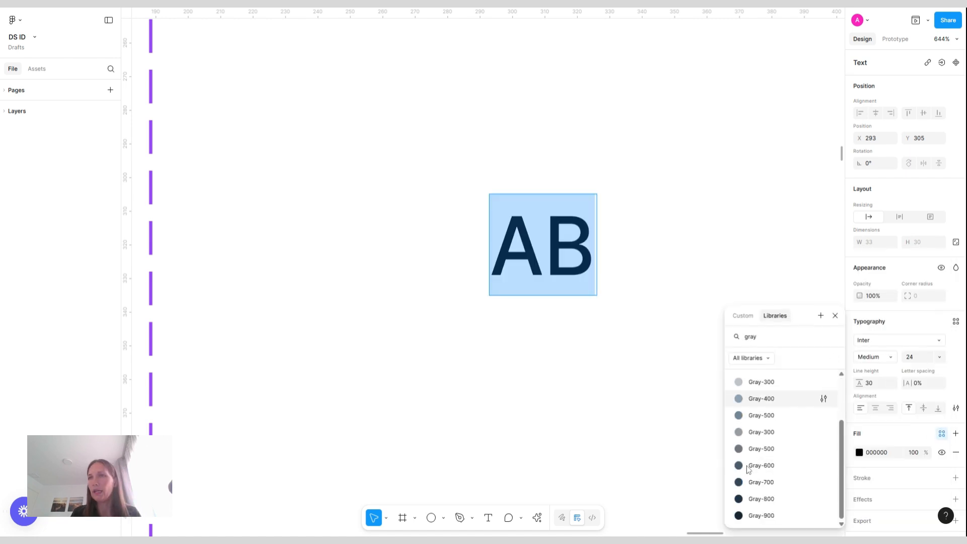
left_click(764, 500)
Set the AB text's font size to 8
left_click(922, 362)
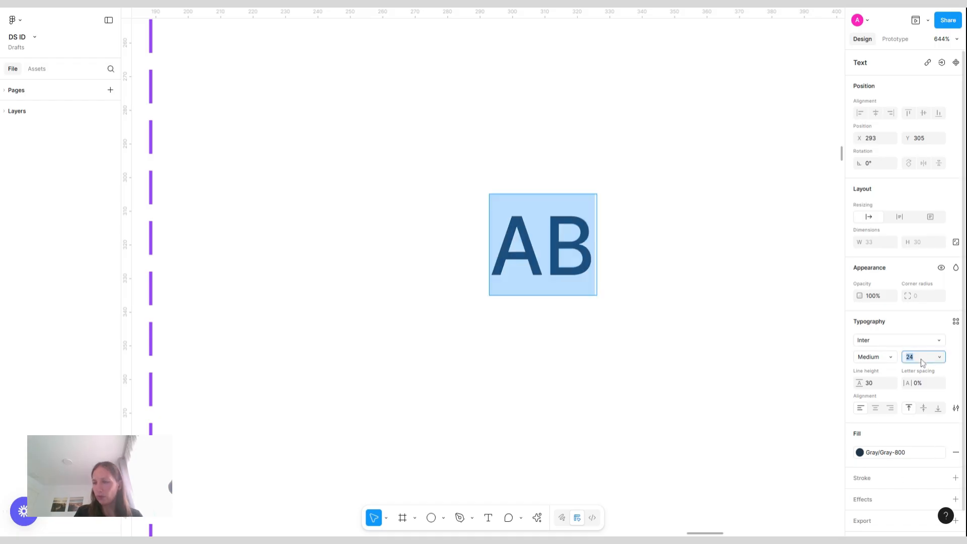
type("8")
key("Return")
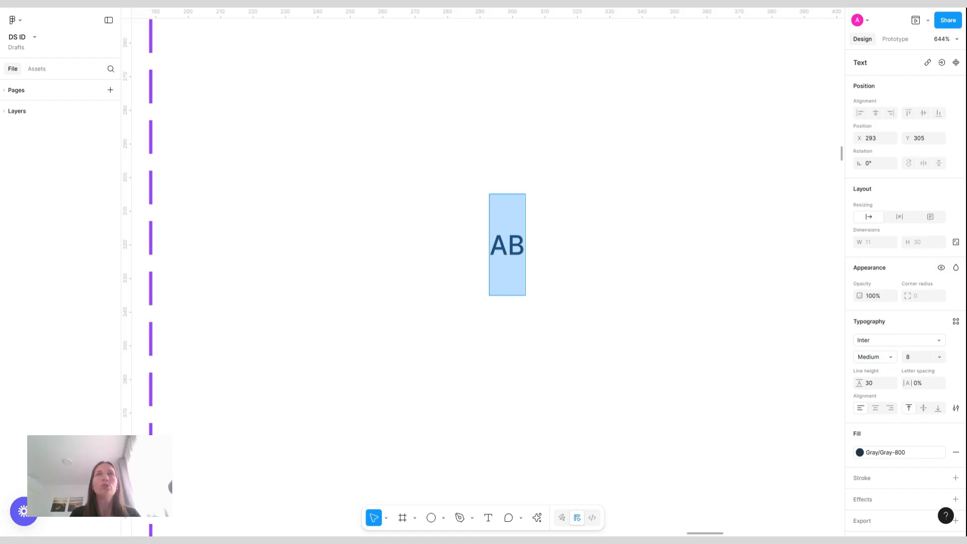
Move the AB text into the smallest yellow variant and center it with center constraints
scroll(631, 245, "down", 3)
scroll(632, 245, "left", 1)
left_click(633, 245)
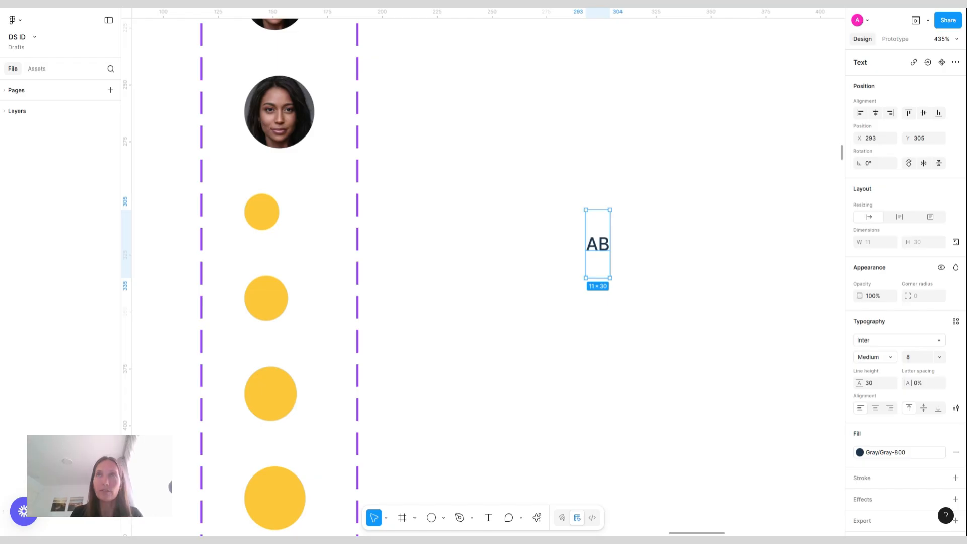
key("Escape")
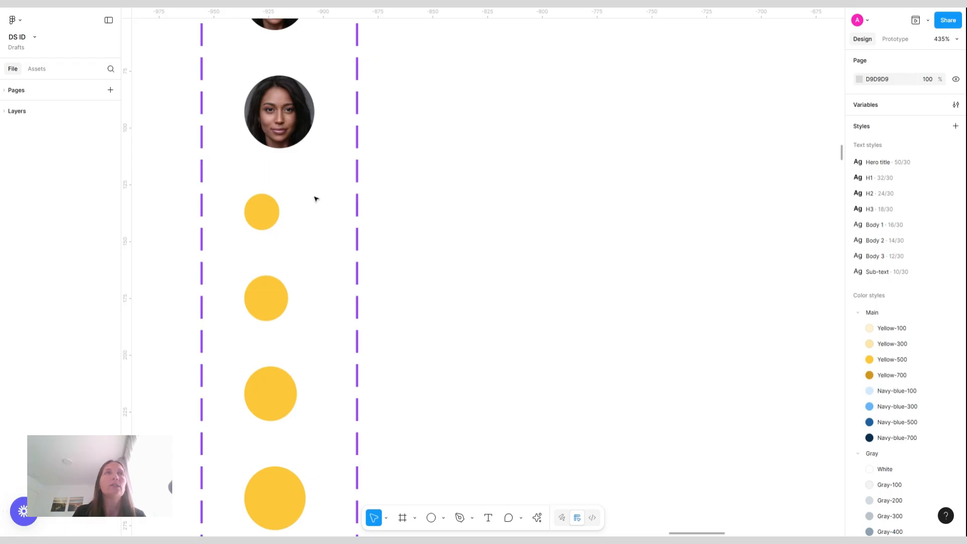
left_click(264, 213)
double_click(264, 216)
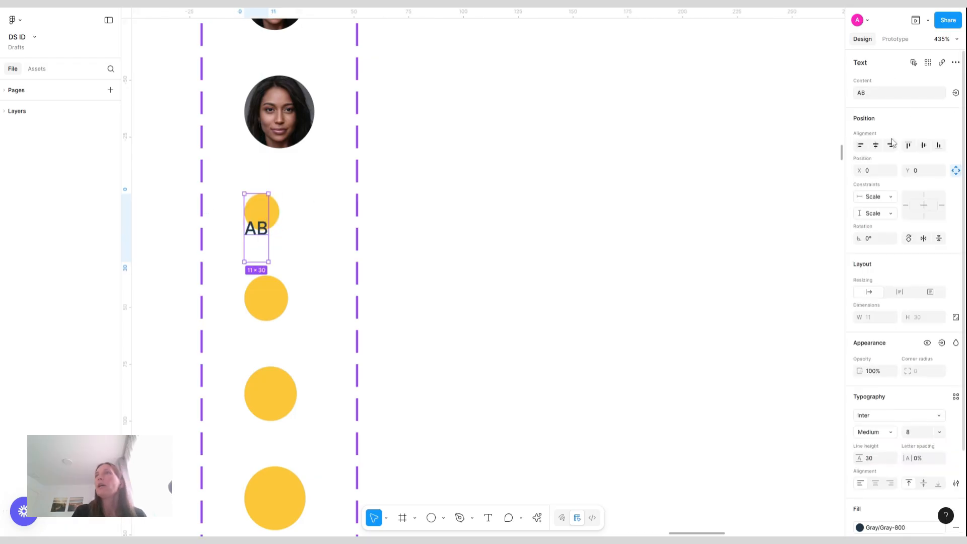
left_click(924, 146)
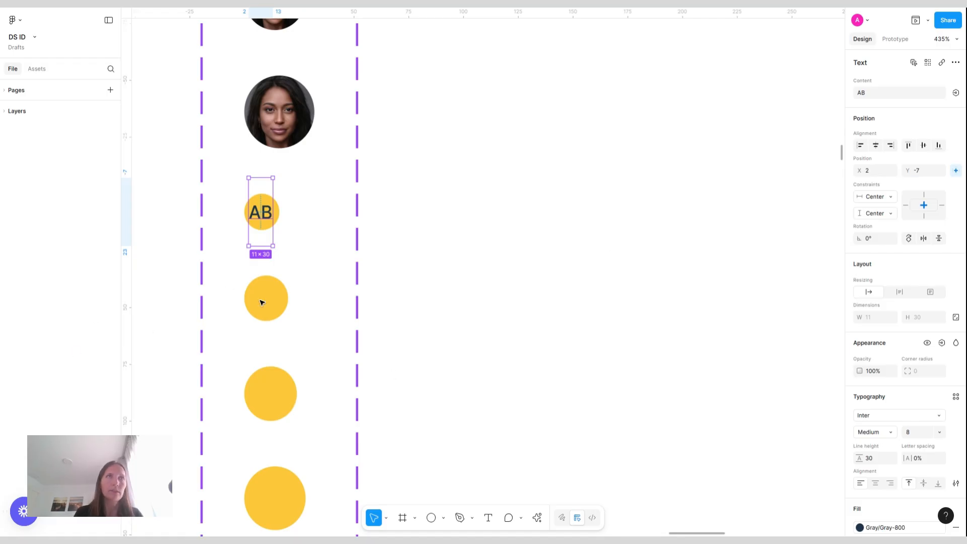
Add a text property named Initials with the value AB to the Avatar component set
double_click(260, 246)
scroll(461, 248, "up", 5)
left_click(460, 248)
scroll(460, 248, "down", 5)
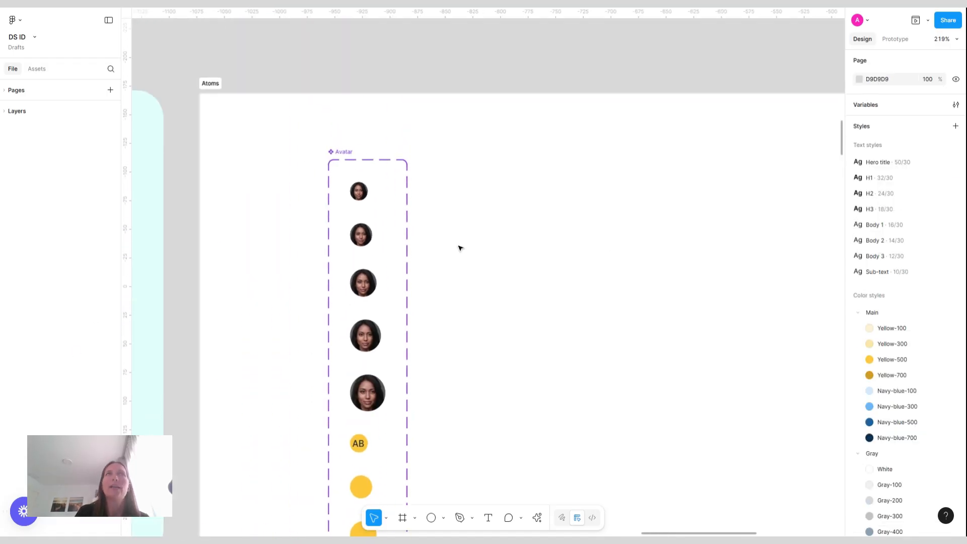
left_click(345, 164)
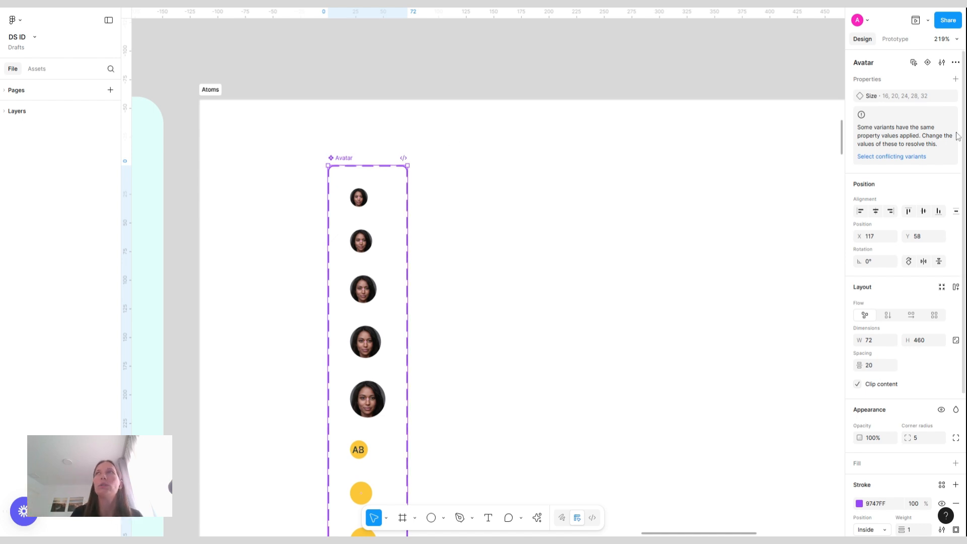
left_click(956, 80)
left_click(892, 124)
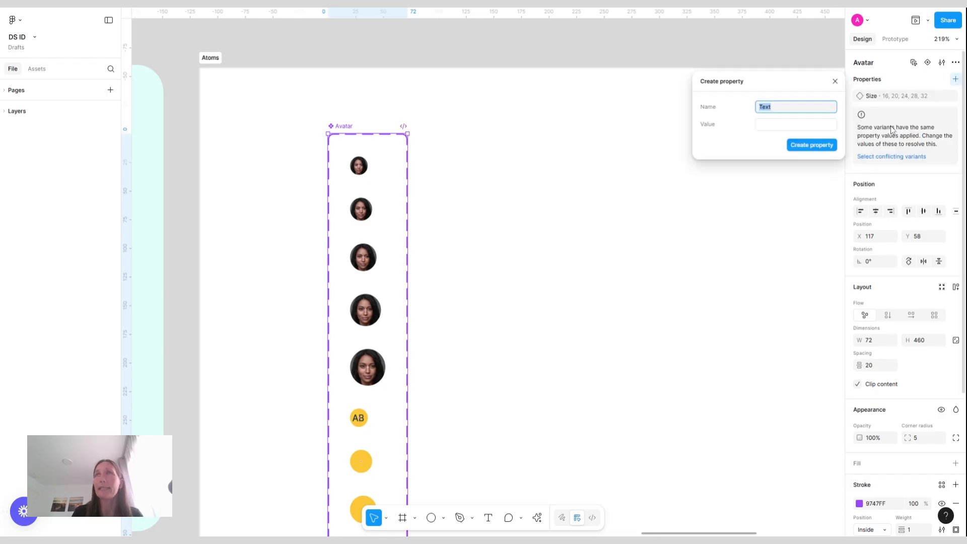
key("BackSpace")
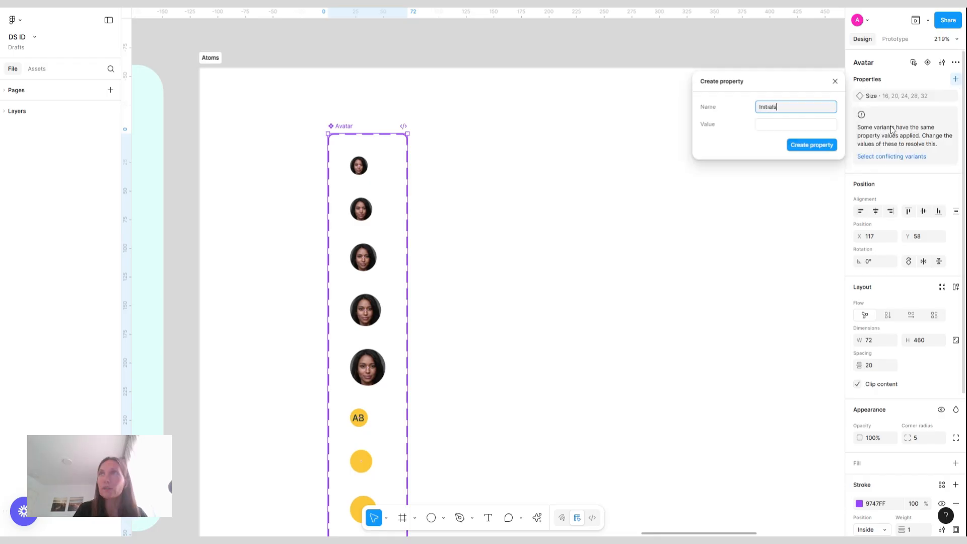
key("Tab")
type("AB")
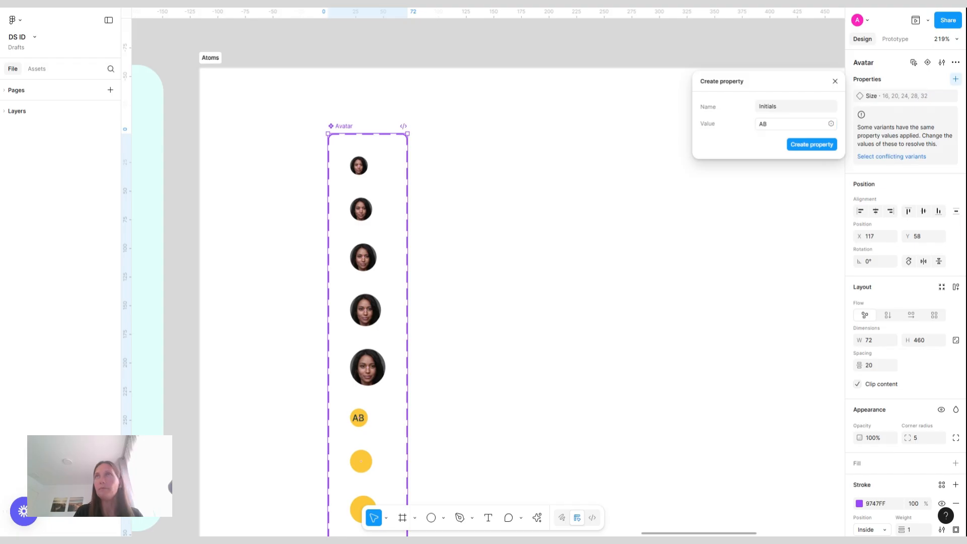
left_click(804, 153)
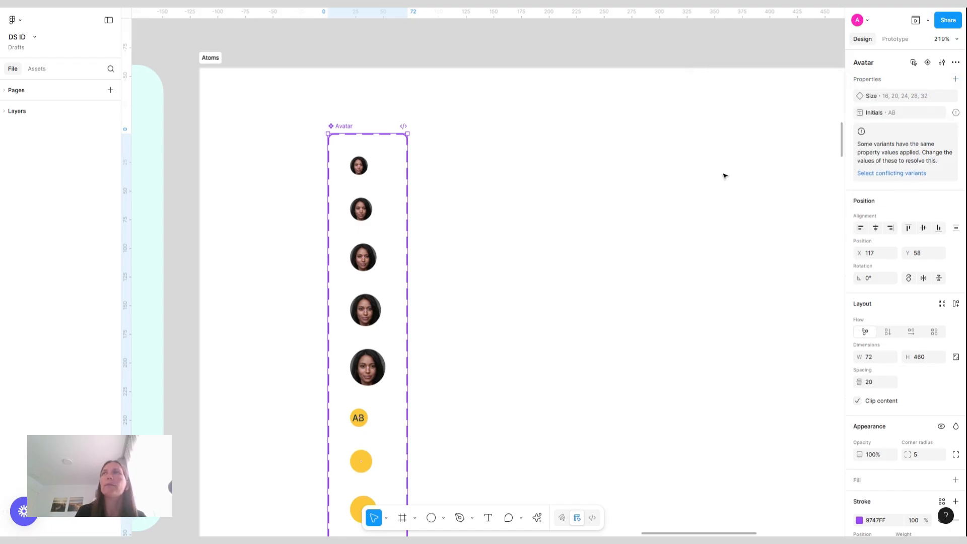
Bind the AB text layer's content to the Initials property
scroll(500, 171, "down", 5)
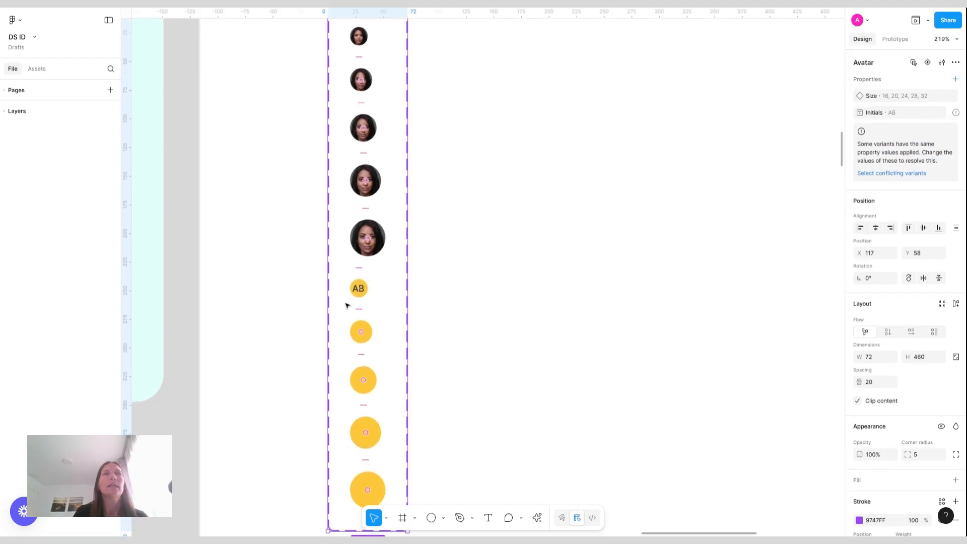
double_click(360, 290)
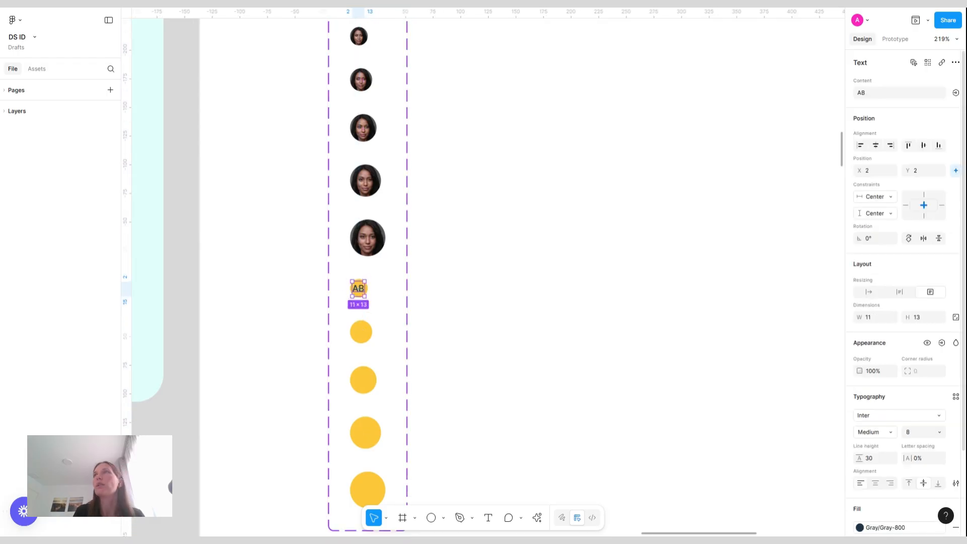
left_click(956, 92)
left_click(893, 174)
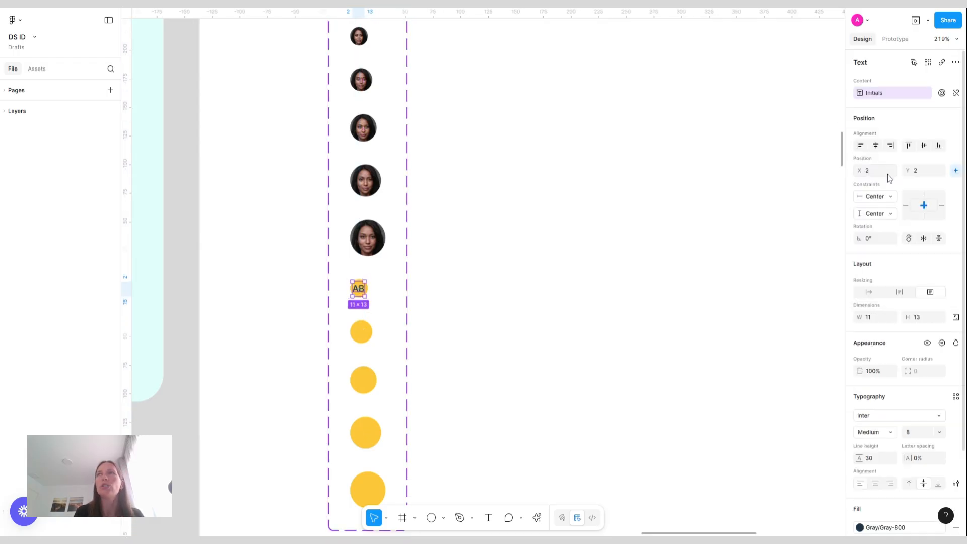
Paste the initials text into the 20 × 20 yellow variant and set its font size to 12
left_click(373, 333)
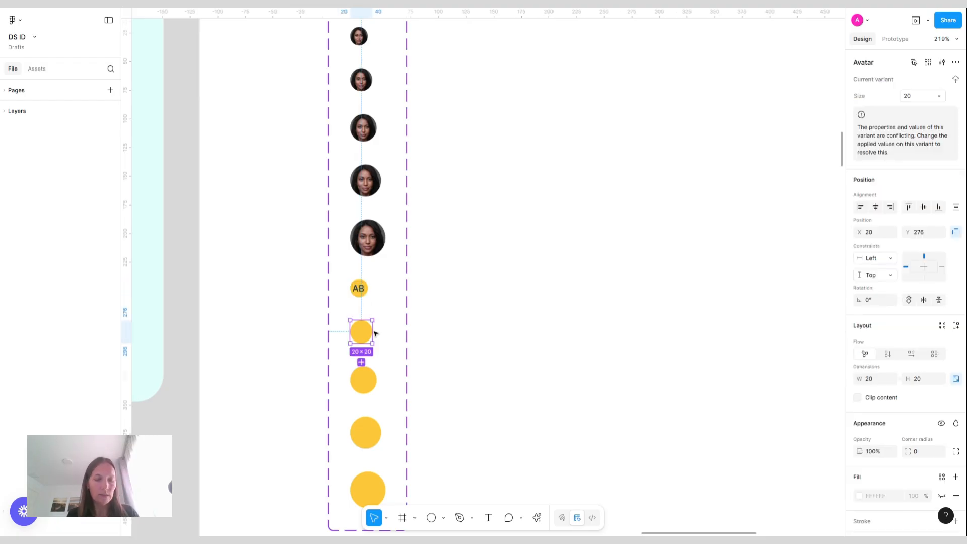
key("ctrl+v")
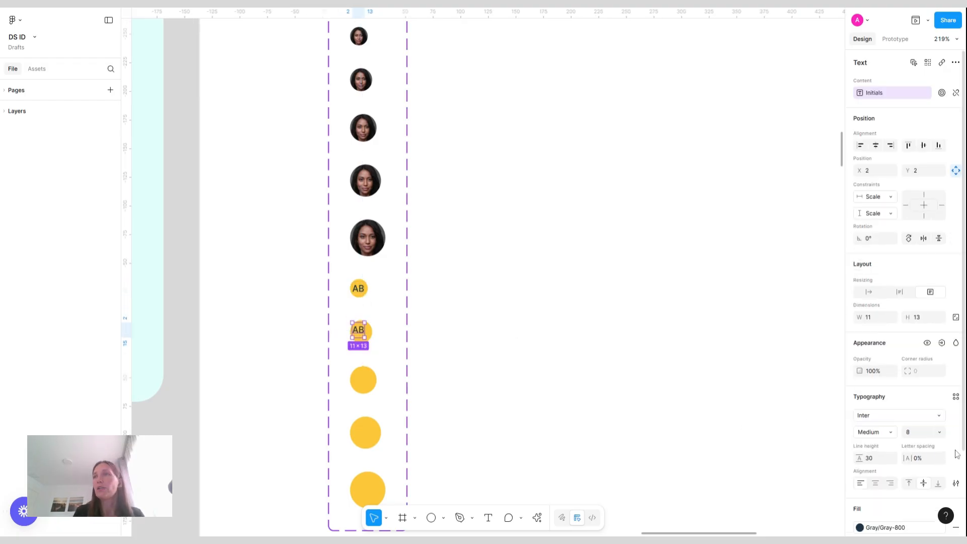
left_click(916, 437)
type("12")
key("Return")
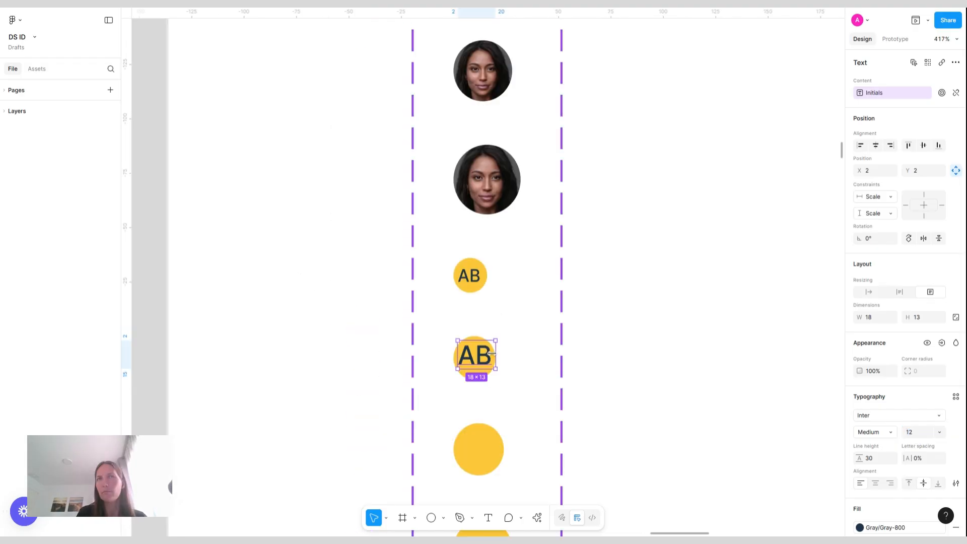
Center the initials horizontally and vertically within the 20 × 20 yellow variant, with centered text alignment
scroll(475, 346, "up", 5)
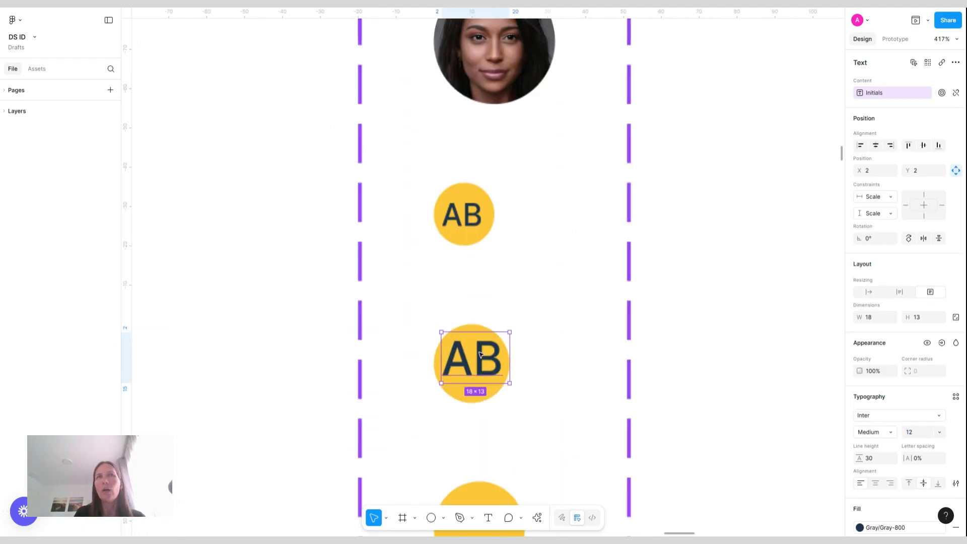
left_click_drag(510, 352, 514, 352)
left_click(876, 145)
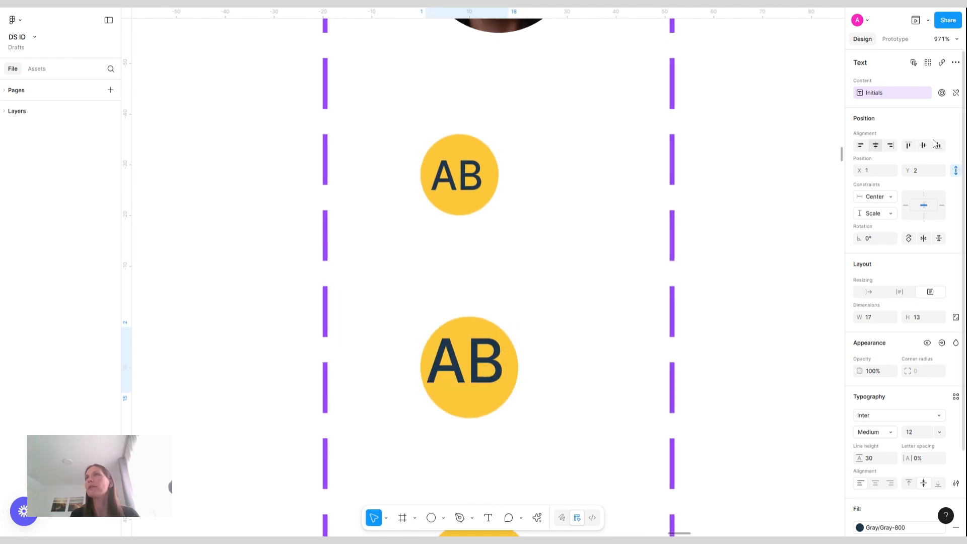
left_click(924, 145)
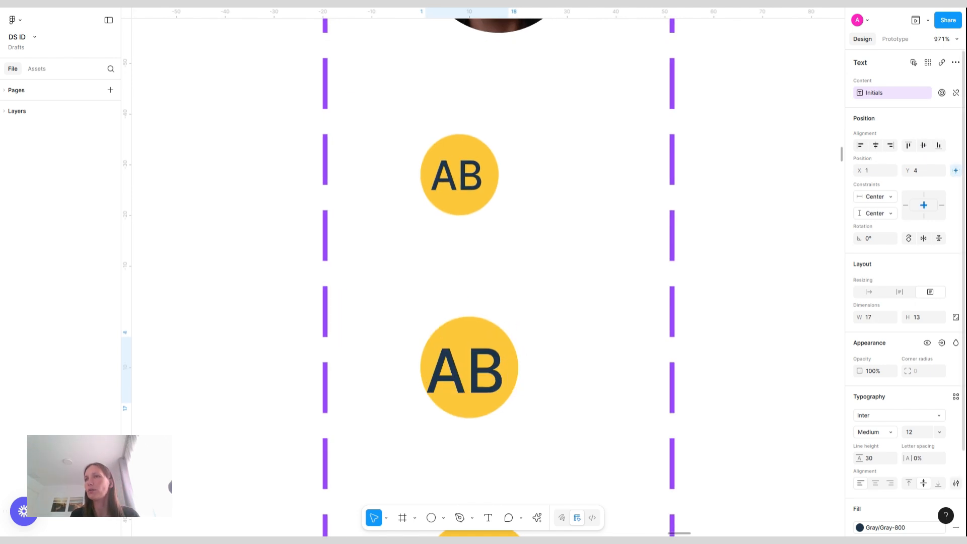
left_click(876, 484)
left_click_drag(491, 357, 496, 352)
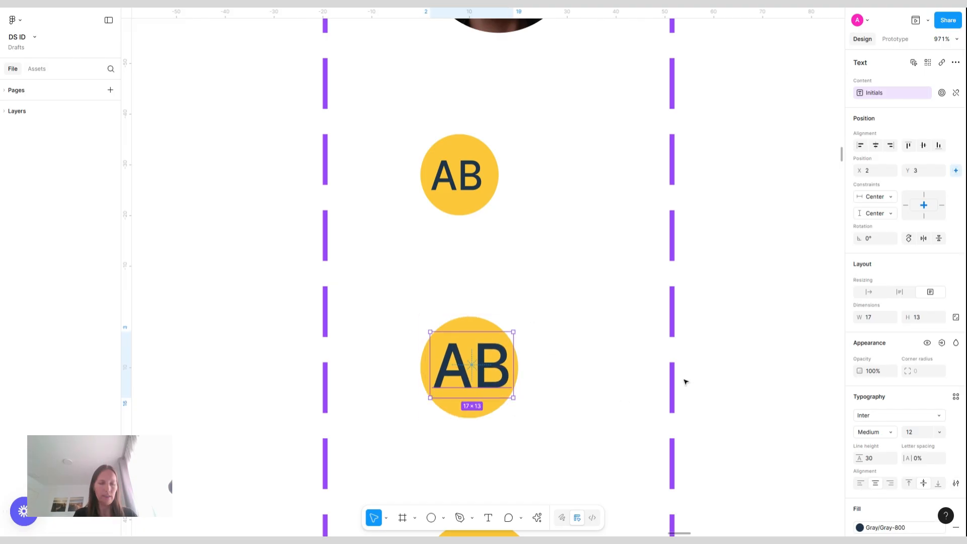
Paste the initials text into the 24 × 24 yellow variant, set its font size to 16, and widen its box
scroll(684, 382, "down", 3)
scroll(536, 408, "down", 4)
left_click(531, 309)
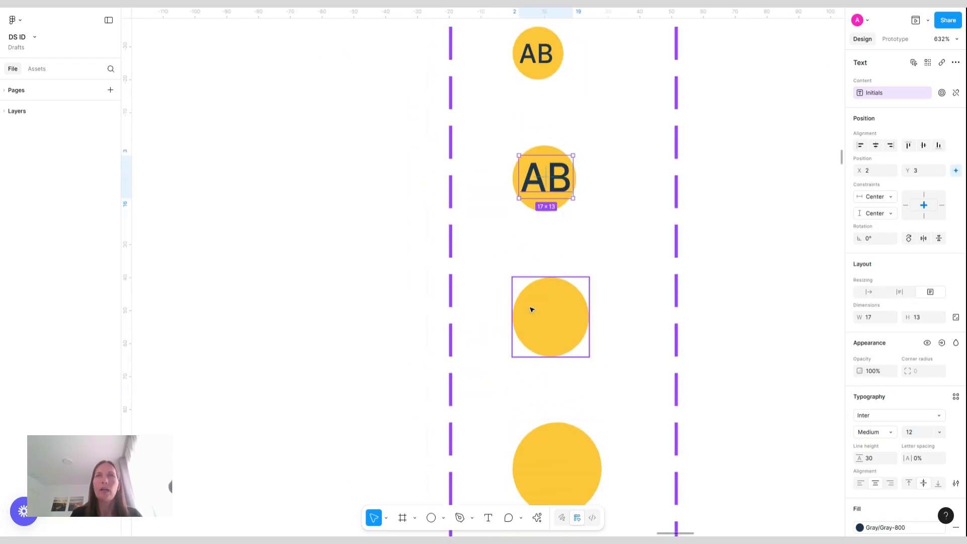
key("ctrl+v")
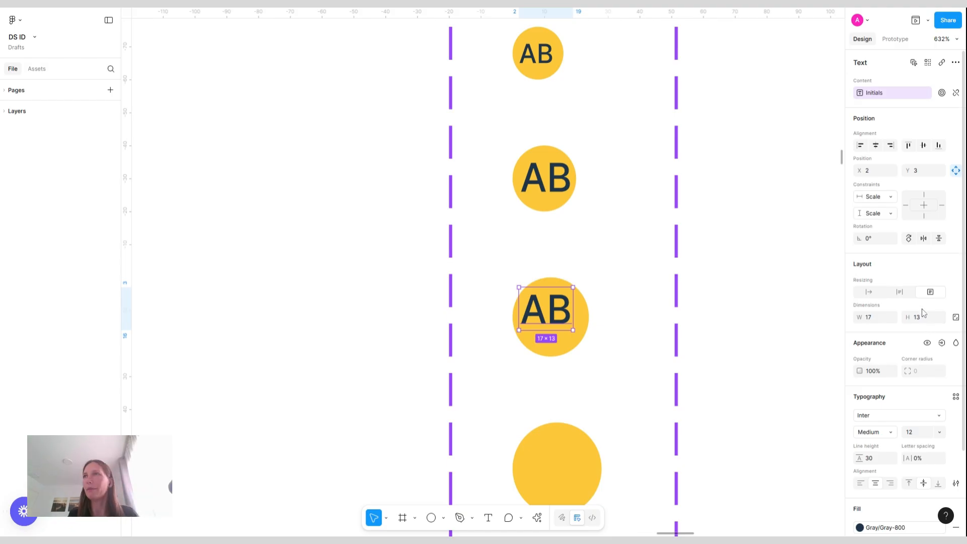
left_click(920, 433)
type("16")
key("Return")
left_click_drag(573, 303, 588, 303)
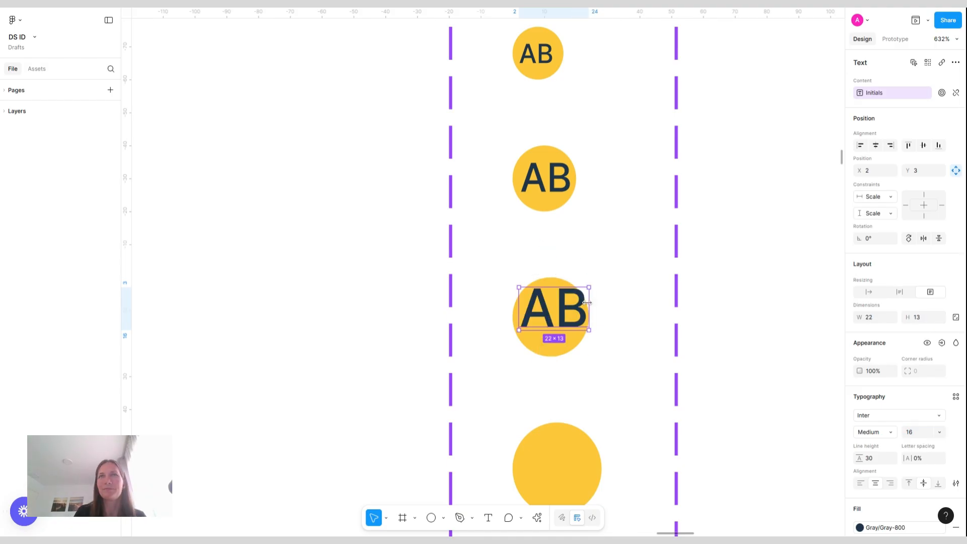
Set the 24 × 24 variant's initials font size to 17
left_click(915, 432)
type("15")
key("Return")
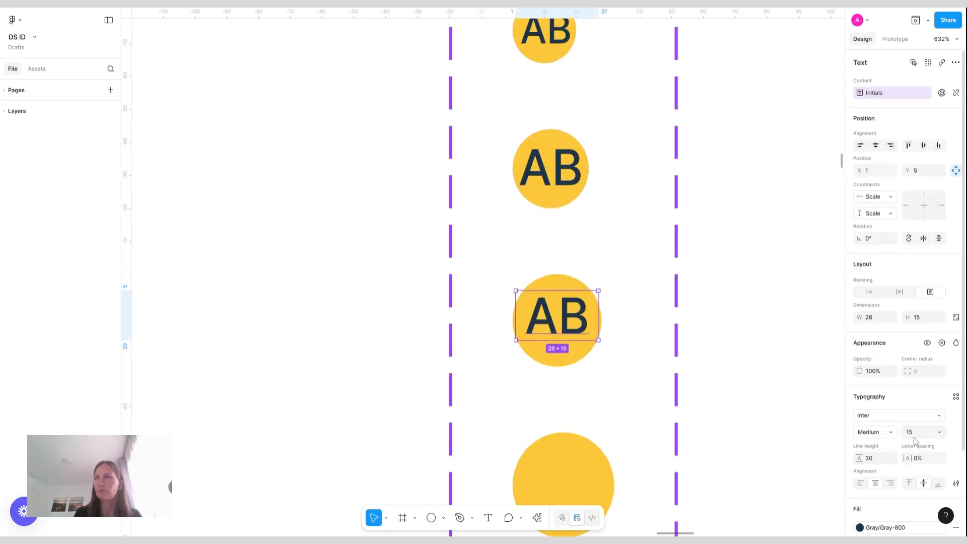
left_click(915, 432)
type("17")
key("Return")
Paste the initials text into the next larger yellow variant and zoom to fit the whole page
scroll(719, 168, "down", 3)
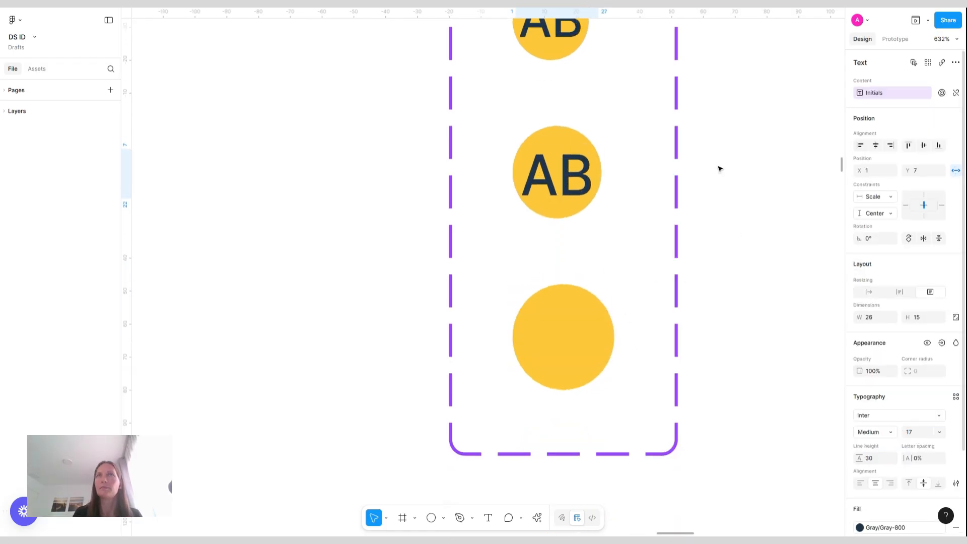
left_click(566, 326)
key("ctrl+v")
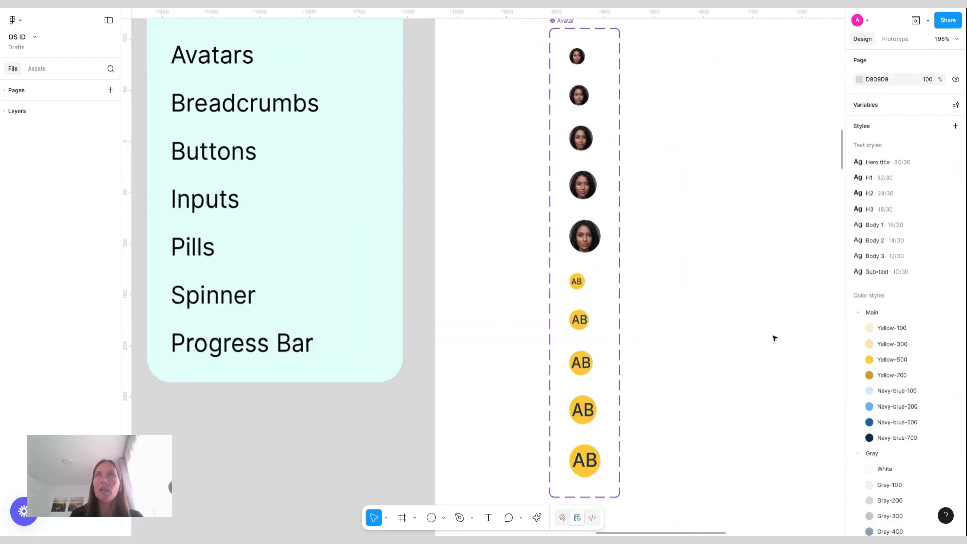
key("shift+1")
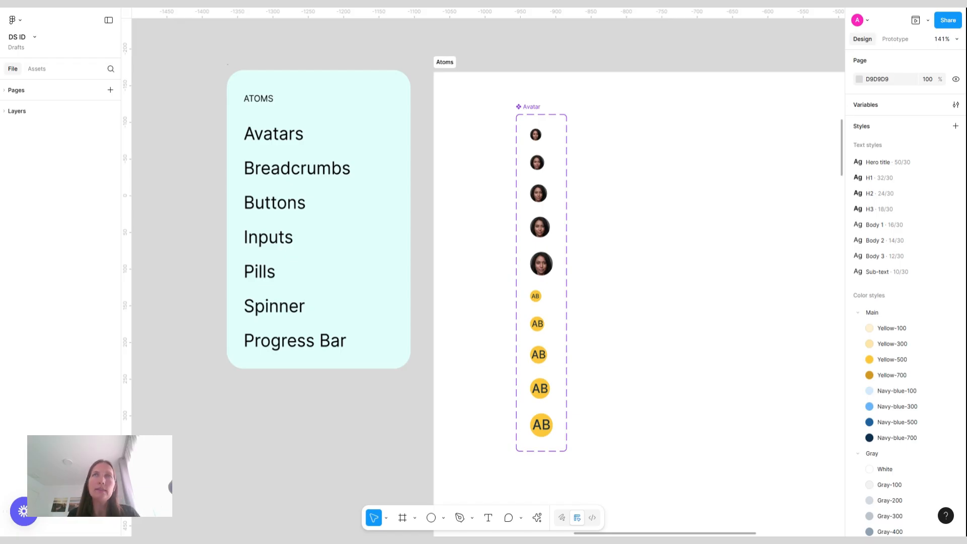
Add a variant property named Type with the value Picture to the Avatar component set
left_click(529, 108)
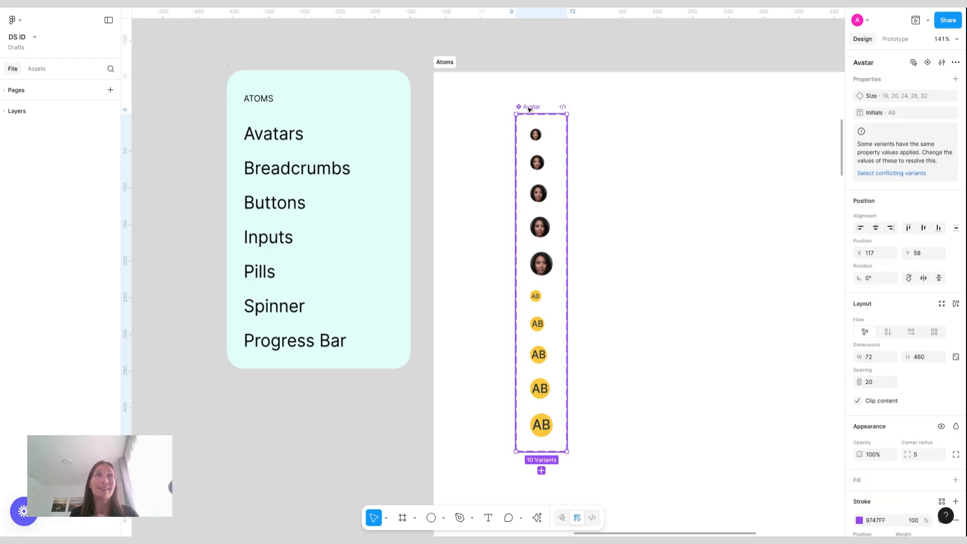
left_click(956, 79)
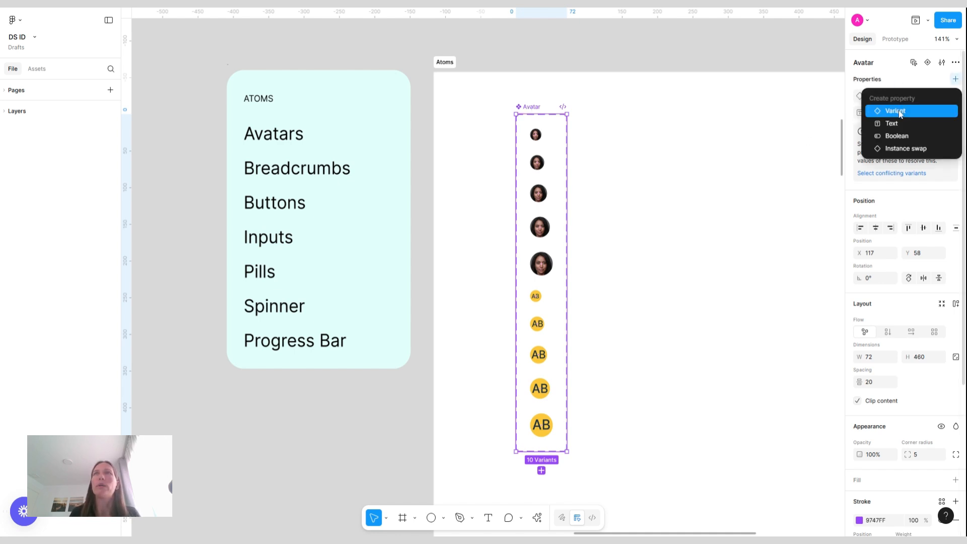
left_click(900, 111)
type("Type")
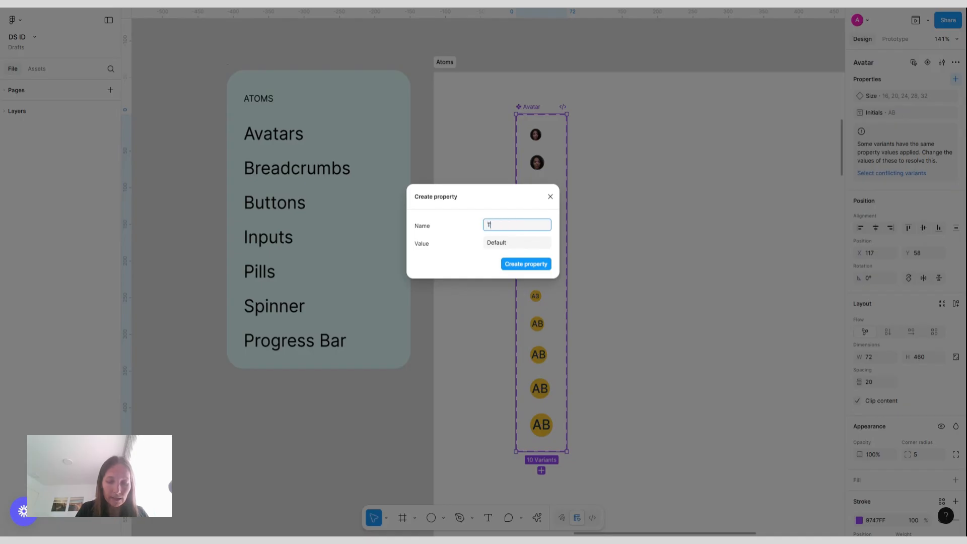
left_click(502, 243)
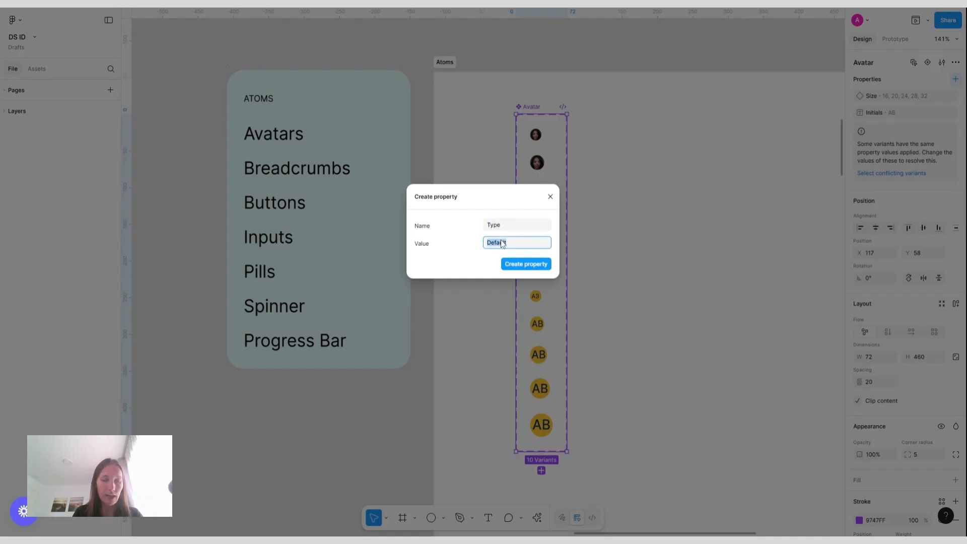
type("Pictur")
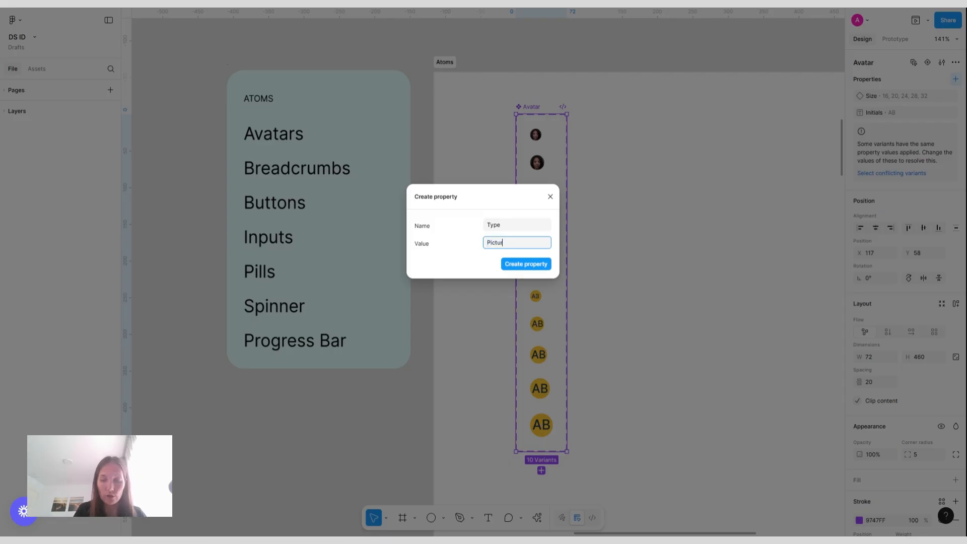
type("e")
key("Return")
key("Escape")
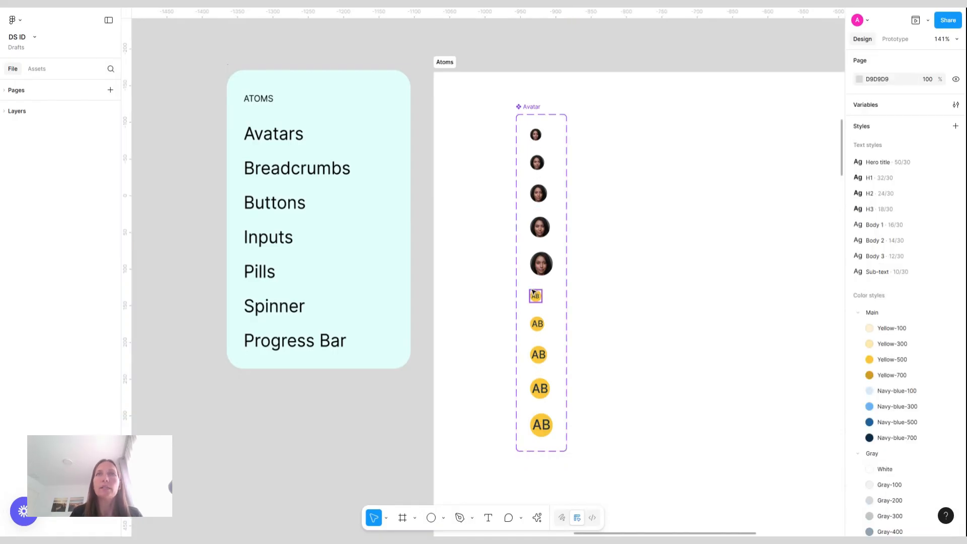
Select the five yellow initials variants and set their Type to Initials
left_click_drag(526, 285, 555, 425)
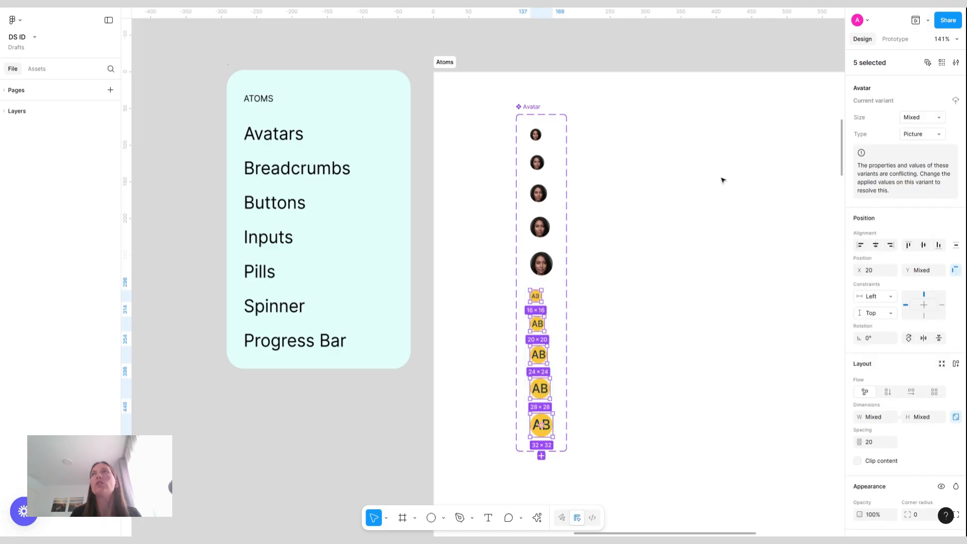
left_click(929, 136)
type("Init")
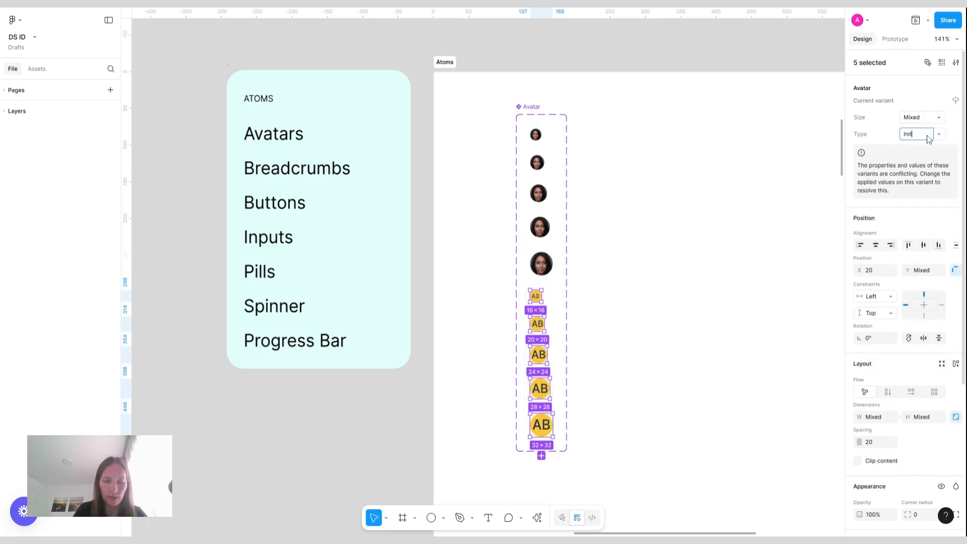
type("ials")
key("Return")
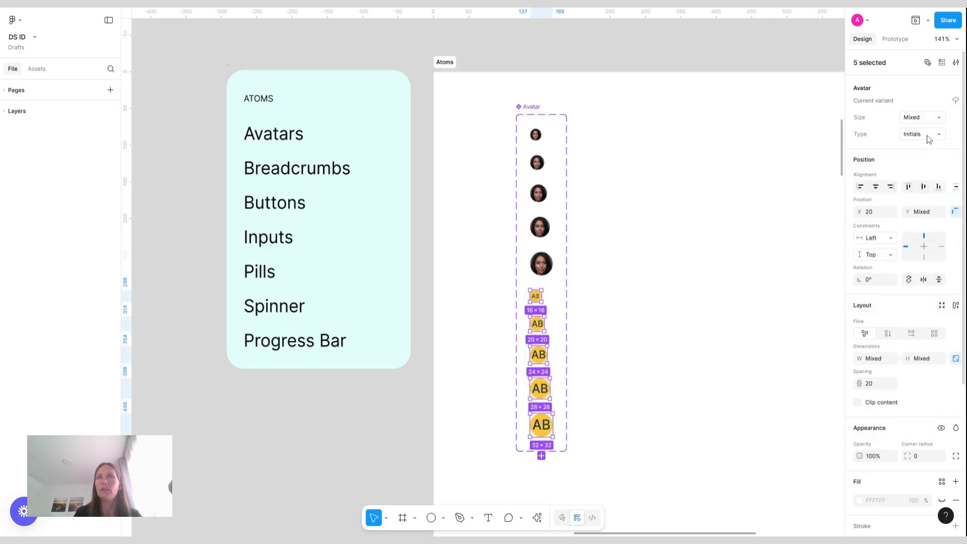
Place an instance of the size 28 picture Avatar variant beside the component set
left_click(752, 169)
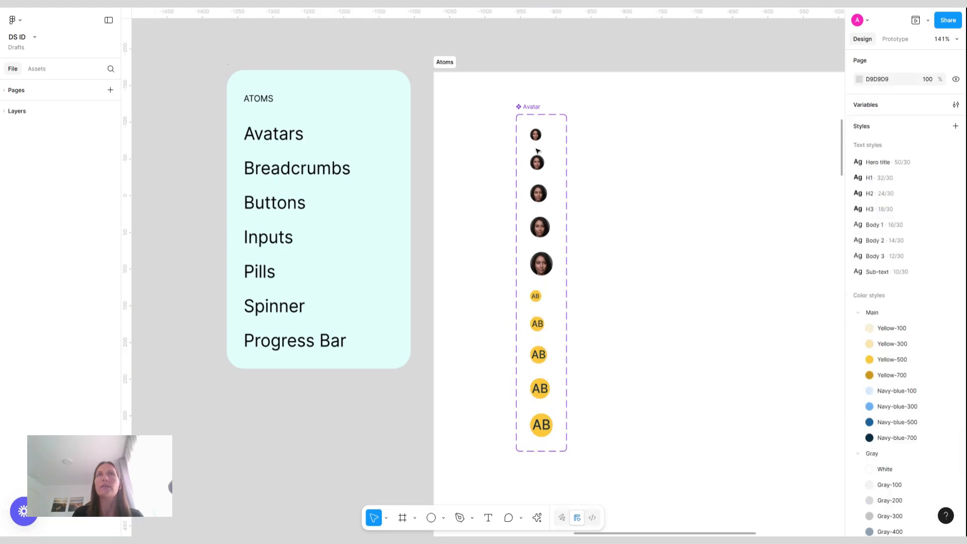
left_click(537, 108)
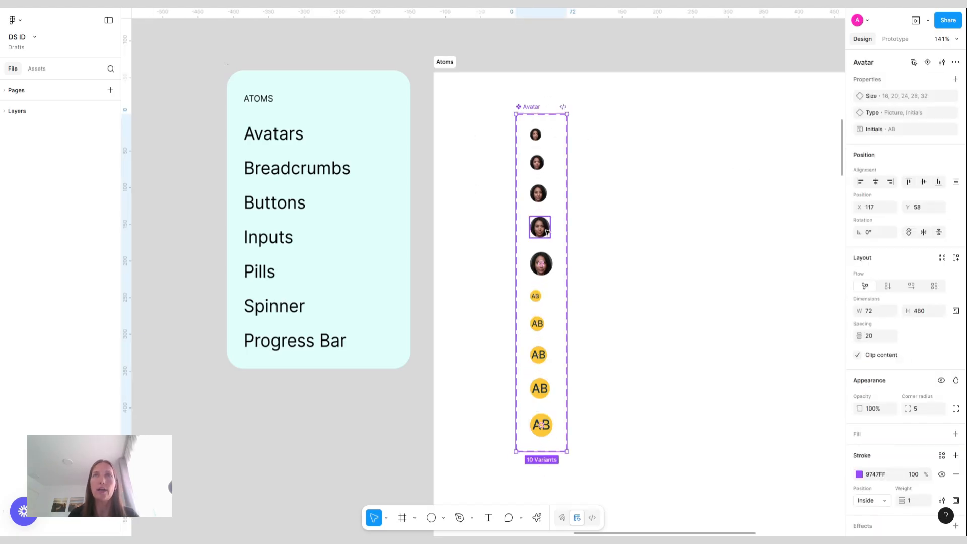
left_click(540, 227)
left_click_drag(540, 227, 707, 232)
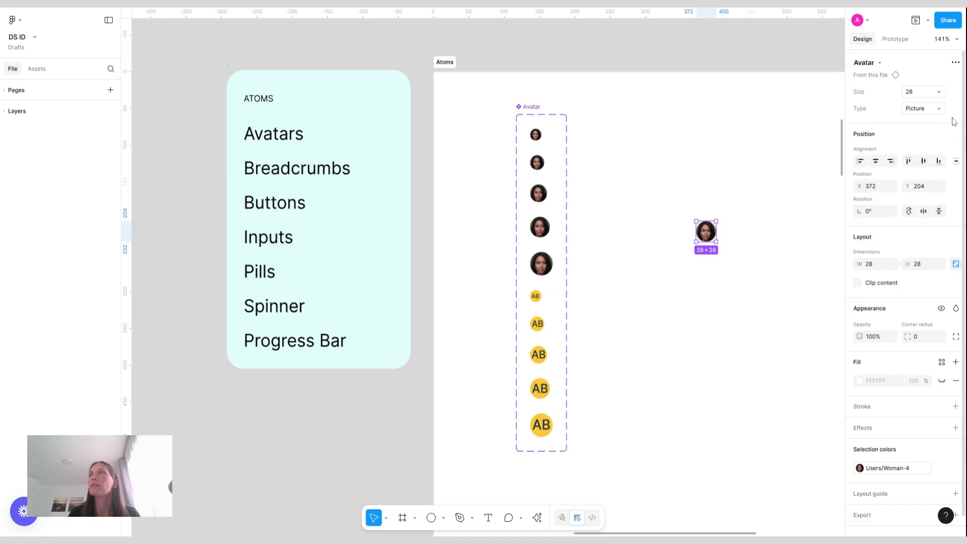
Switch the instance's Type to Initials and set its Initials text to JL
left_click(935, 109)
left_click(883, 122)
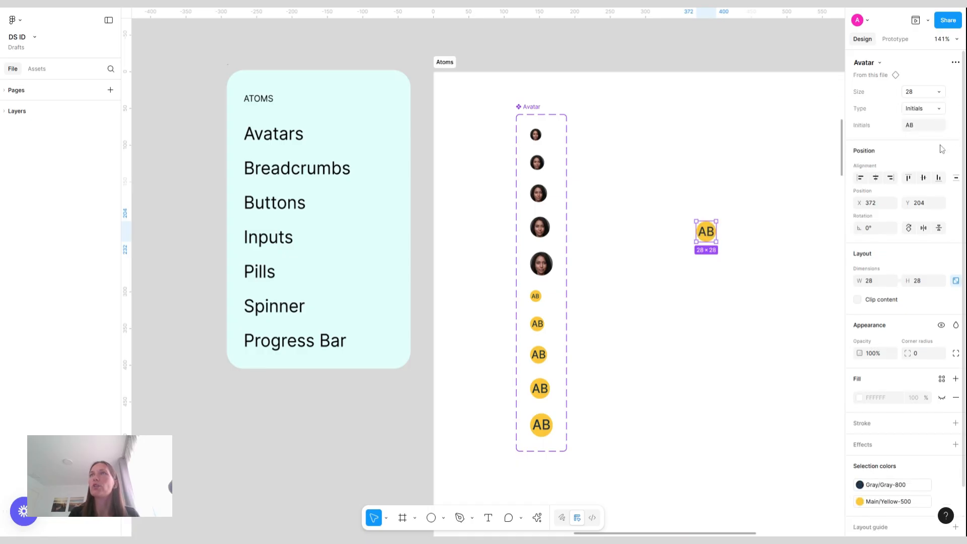
left_click(920, 128)
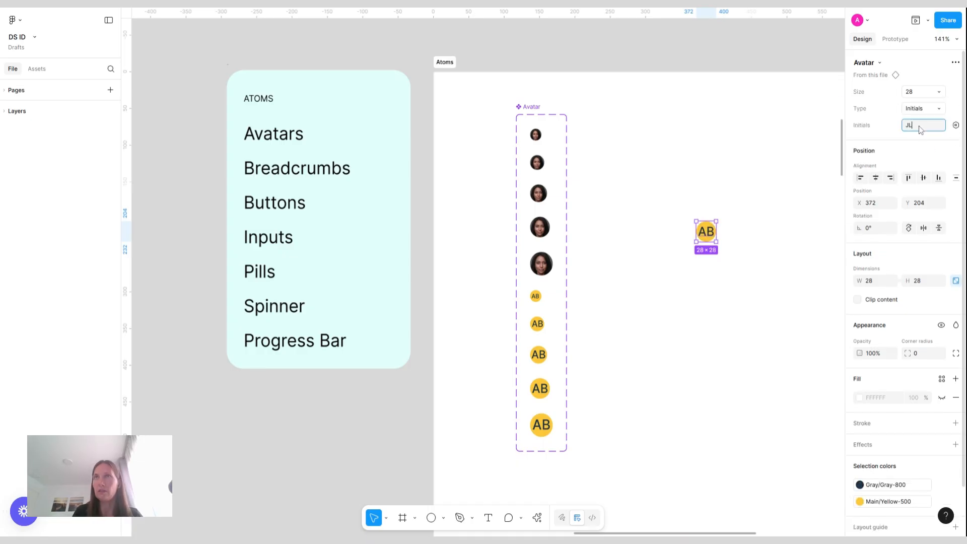
type("JL")
key("Return")
Change the instance's Size to 16
left_click(925, 91)
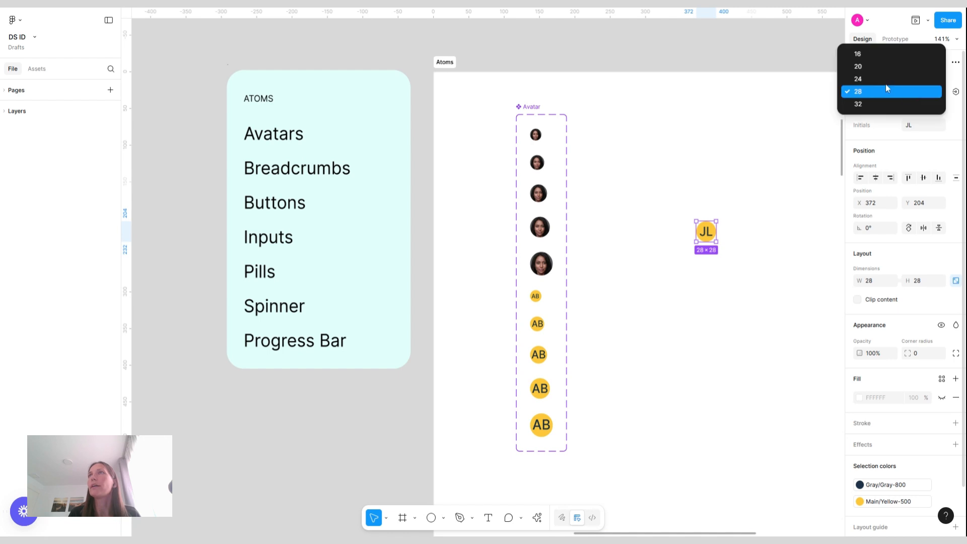
left_click(873, 59)
scroll(720, 235, "up", 5)
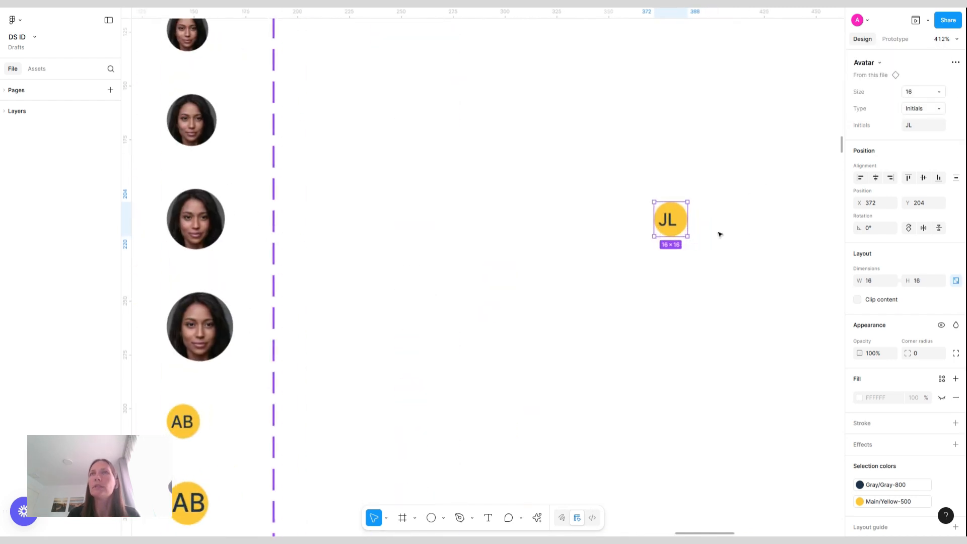
Inspect the initials text layers inside the yellow variants of the component set
double_click(182, 424)
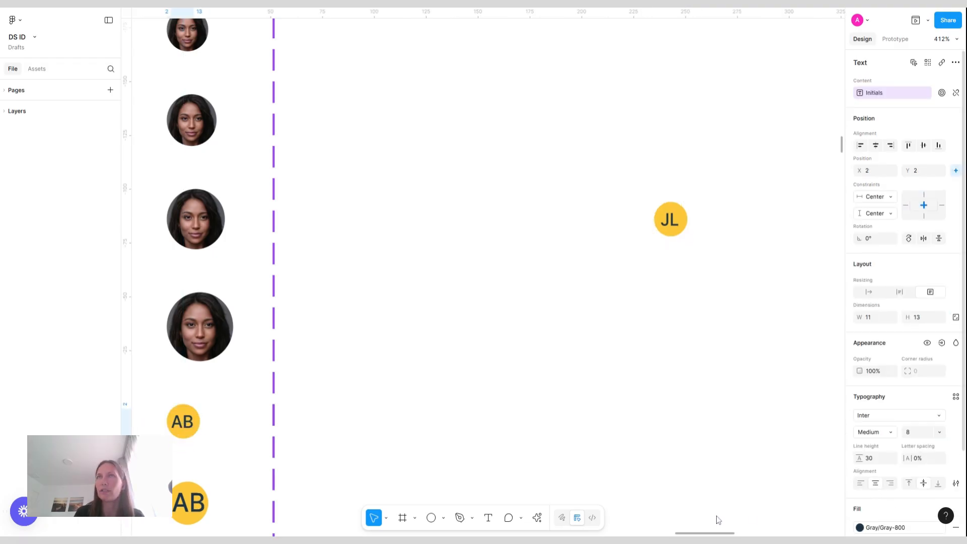
scroll(290, 398, "down", 5)
scroll(290, 398, "left", 2)
double_click(252, 369)
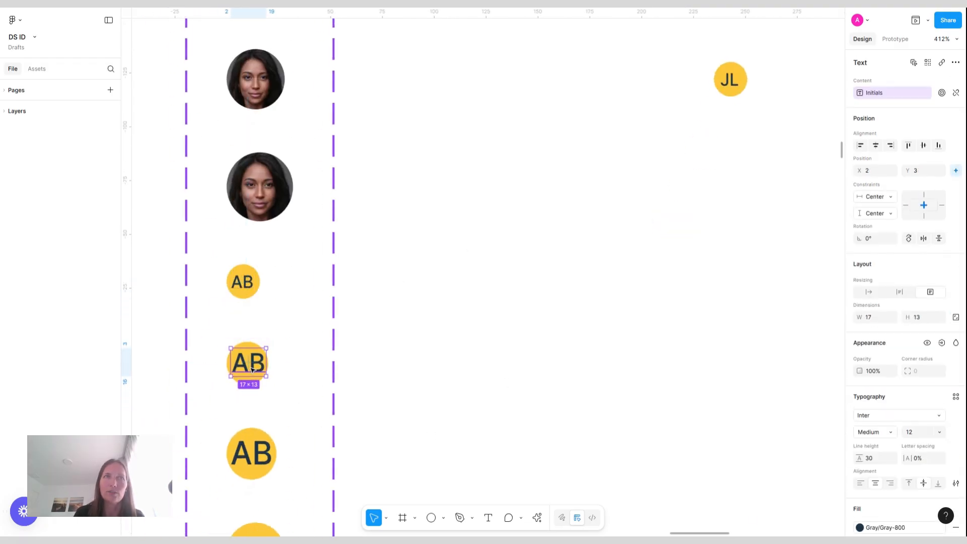
left_click(256, 454, "shift")
scroll(256, 454, "down", 4)
left_click(256, 375, "shift")
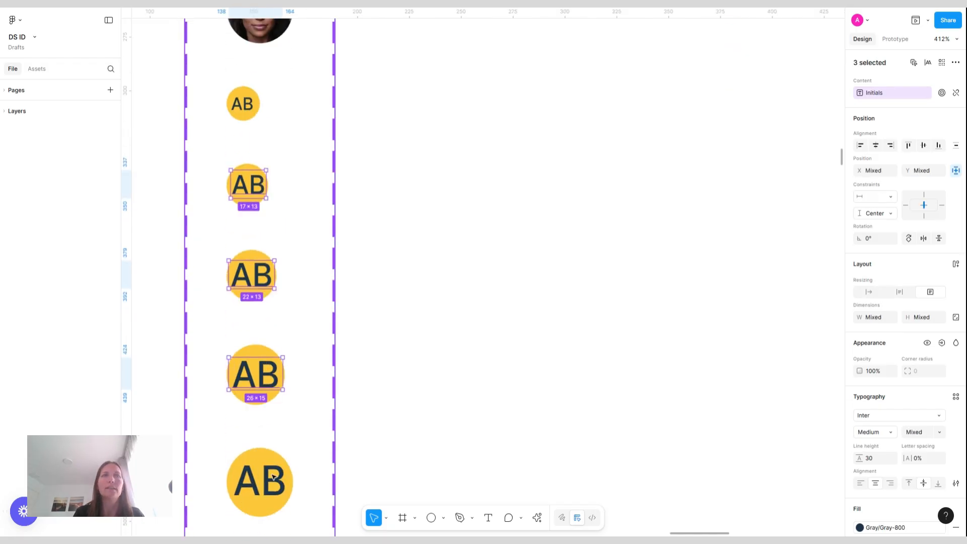
left_click(273, 475, "shift")
scroll(273, 476, "down", 3)
left_click(454, 321)
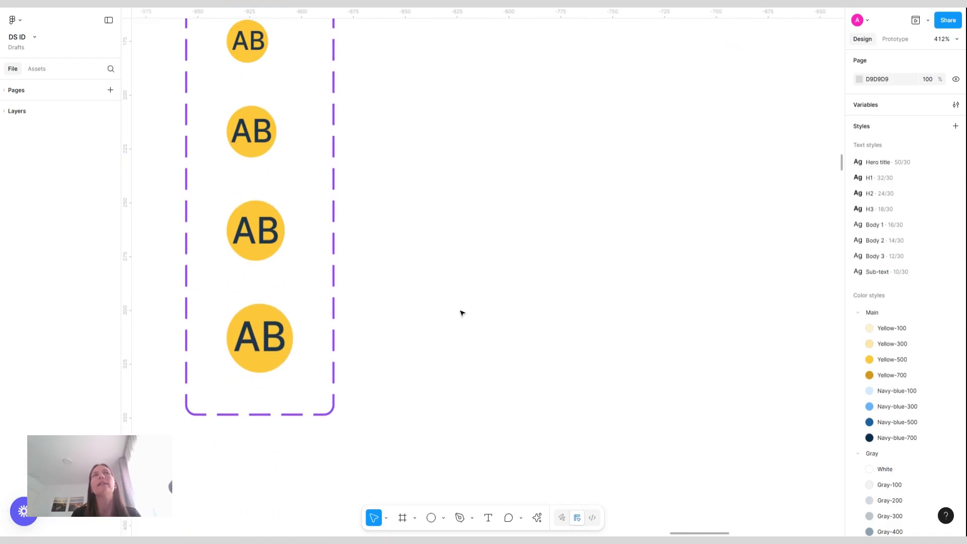
Set the instance's Size to 28 and its Initials text to OP
scroll(461, 314, "up", 10)
left_click(730, 112)
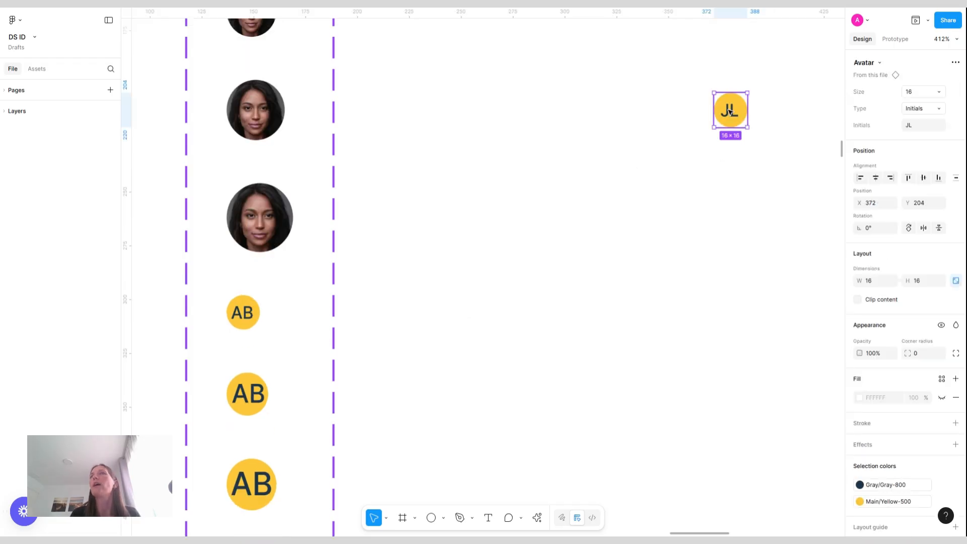
scroll(730, 111, "up", 5)
scroll(730, 111, "right", 3)
scroll(730, 112, "up", 3)
left_click(932, 95)
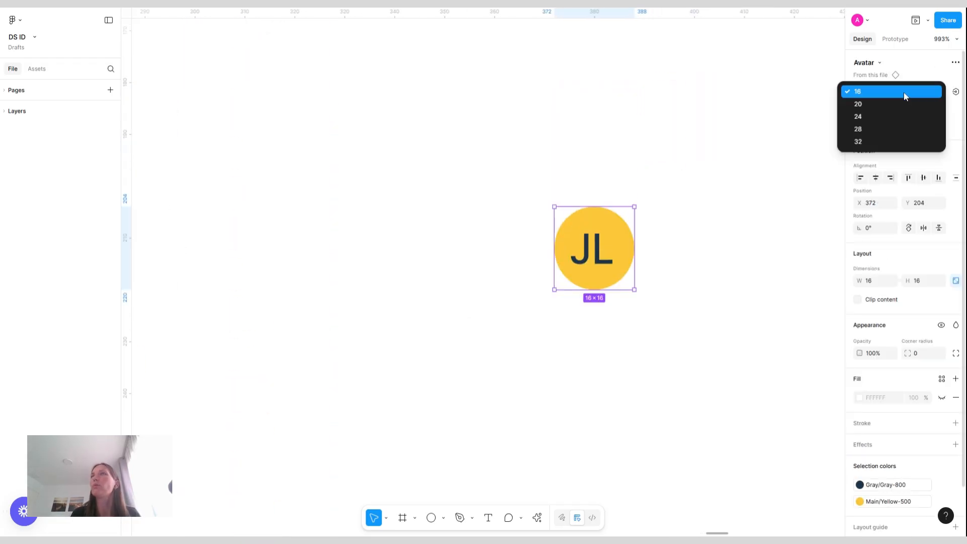
left_click(894, 128)
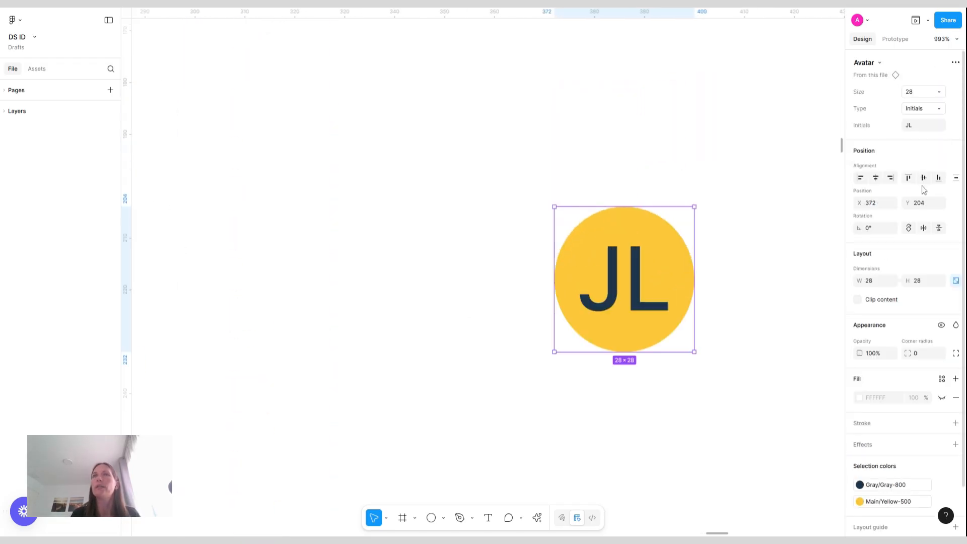
left_click(924, 131)
type("OP")
key("Return")
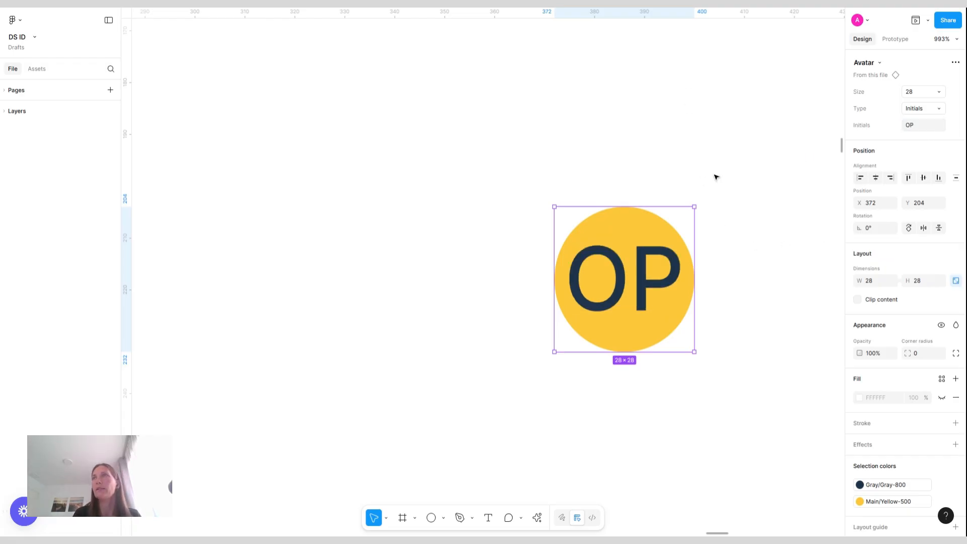
Switch the instance's Type to Picture and swap its image fill to Man-4
left_click(919, 112)
left_click(918, 96)
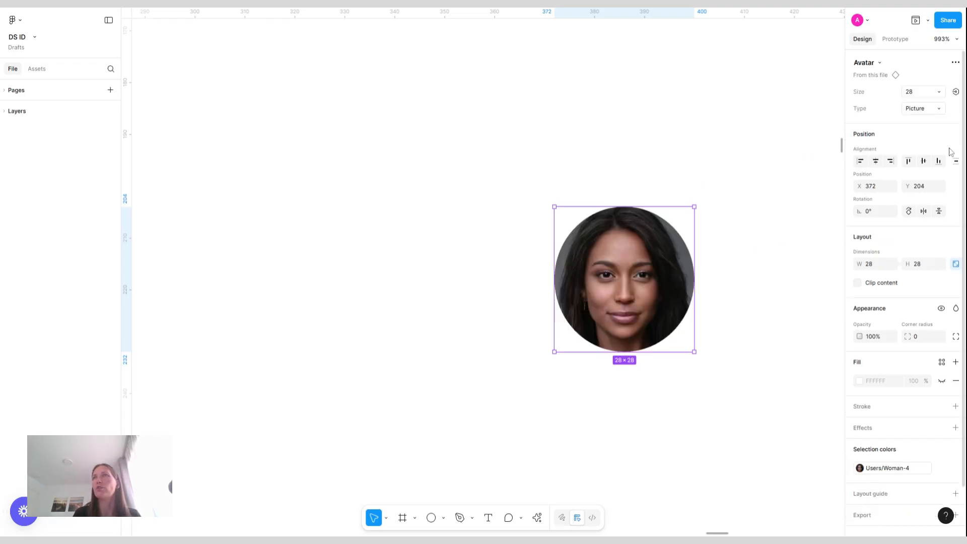
scroll(924, 367, "down", 1)
left_click(894, 452)
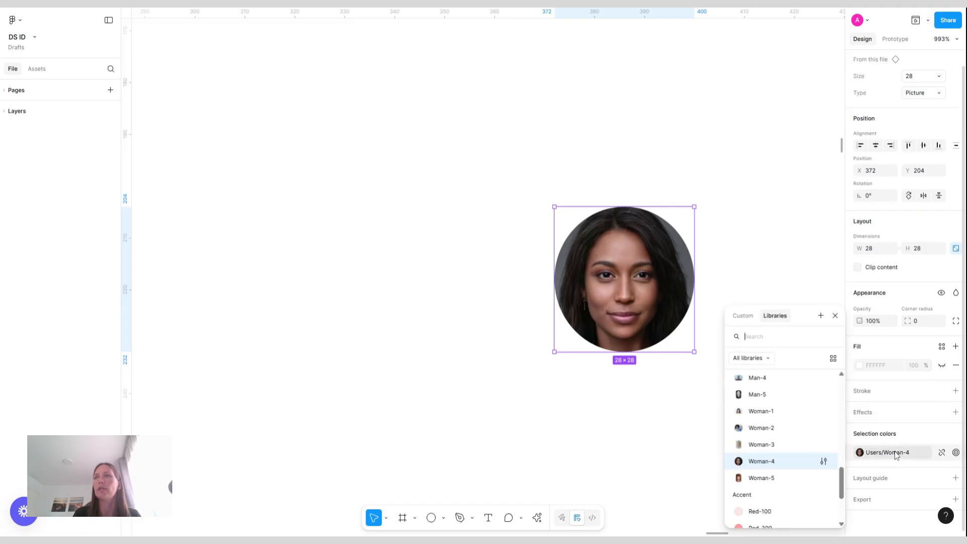
left_click(757, 378)
left_click(786, 190)
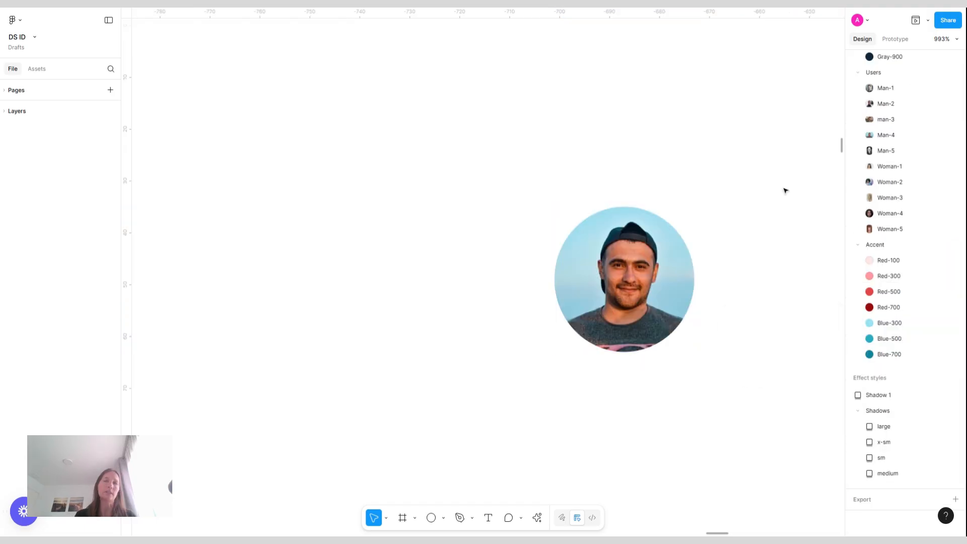
Place an instance of the size 16 picture Avatar variant outside the component set
scroll(775, 269, "down", 5)
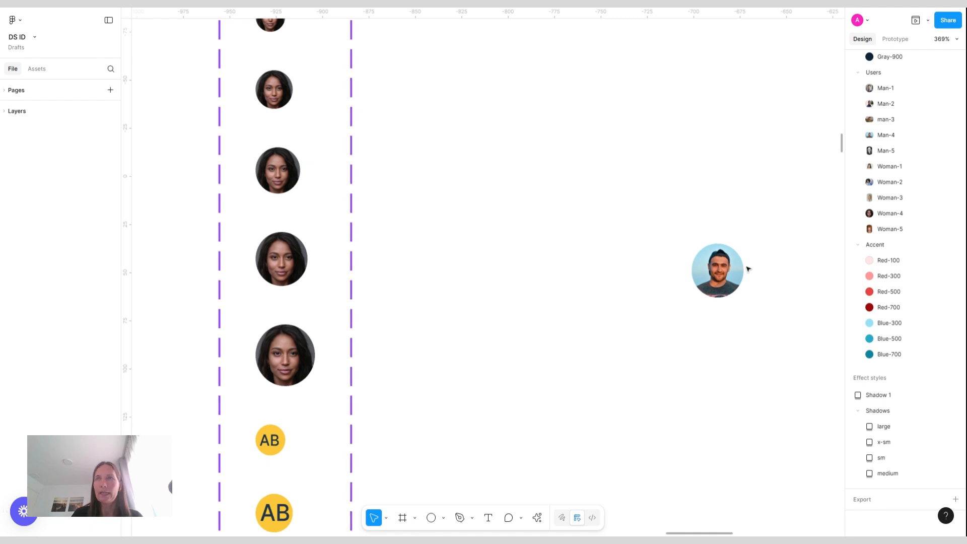
left_click(708, 269)
key("Escape")
scroll(505, 293, "down", 5)
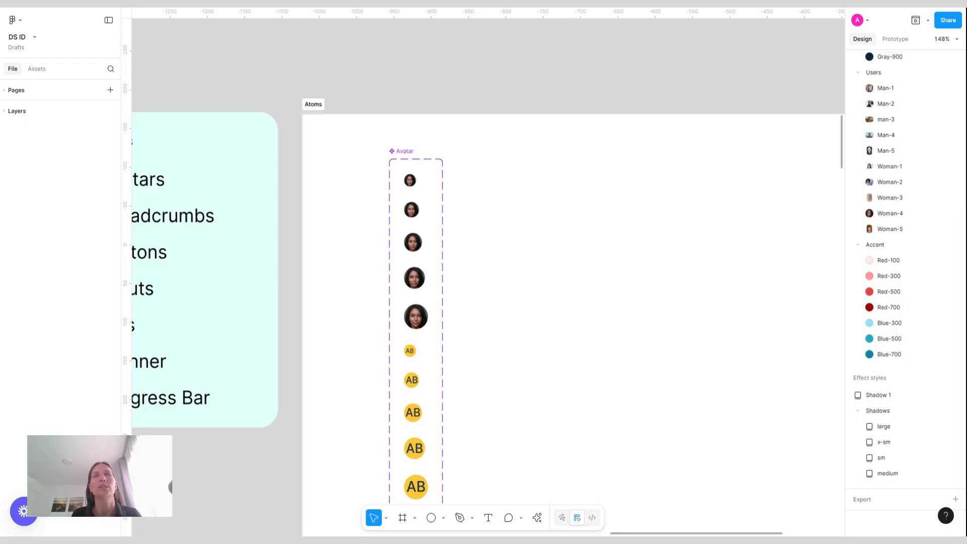
scroll(524, 180, "up", 5)
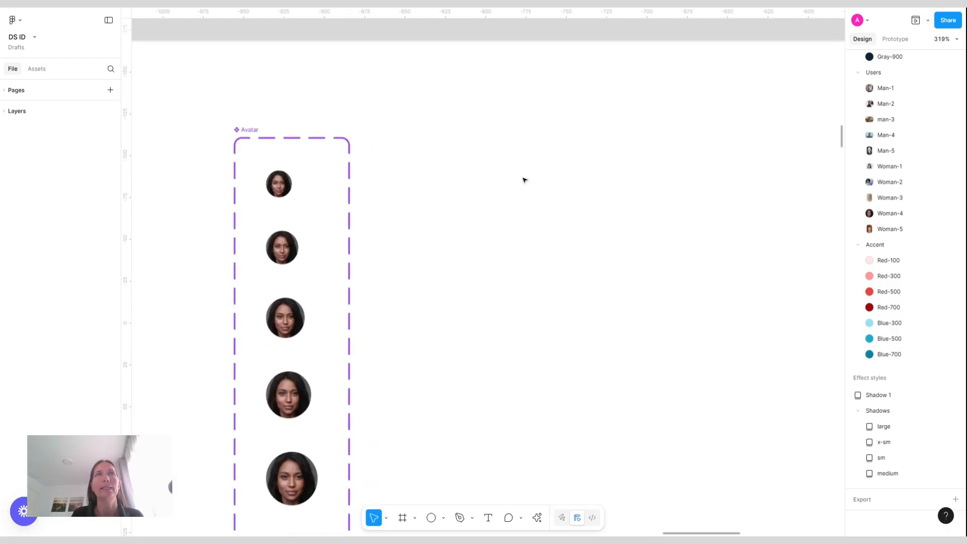
left_click(280, 185)
left_click_drag(280, 186, 511, 203)
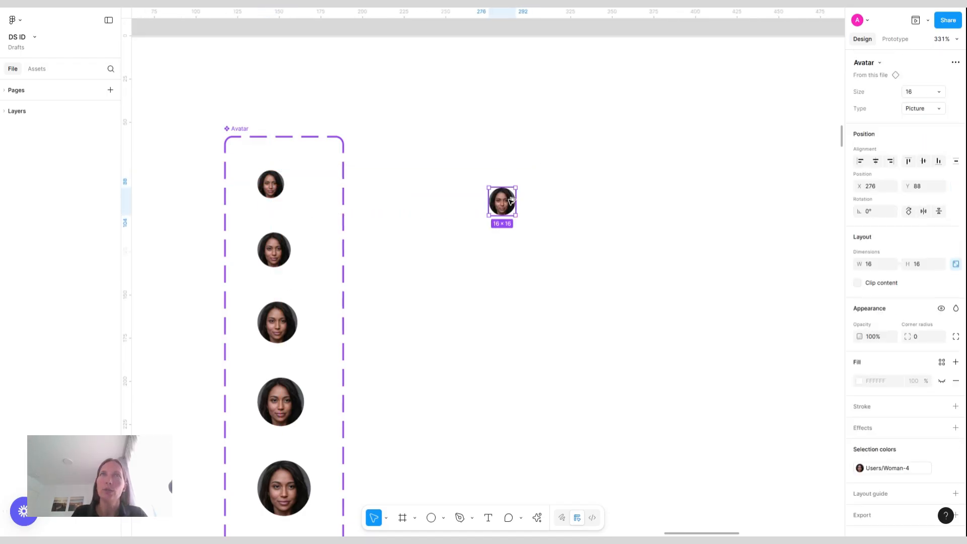
Duplicate the size 16 instance into a row of five avatars
scroll(527, 202, "up", 5)
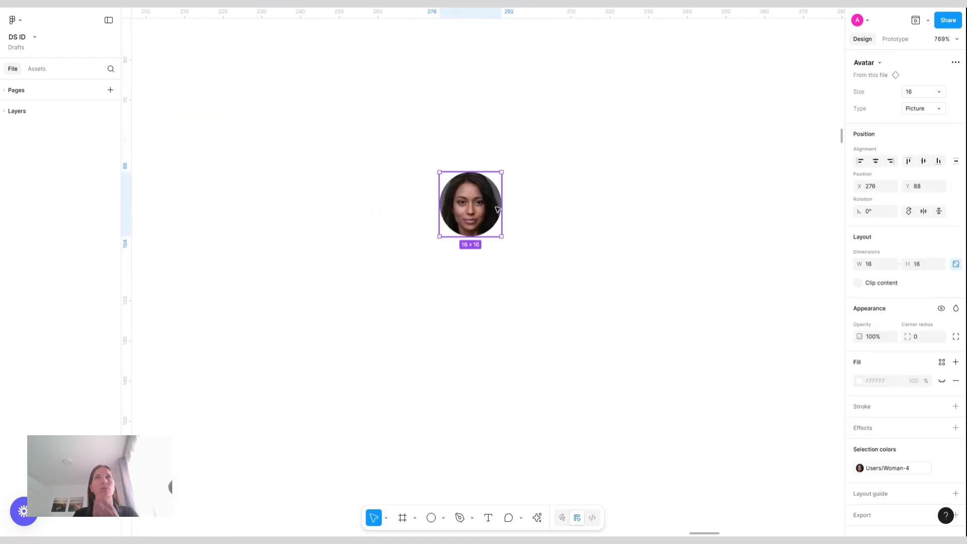
scroll(498, 210, "up", 2)
left_click_drag(468, 209, 414, 215)
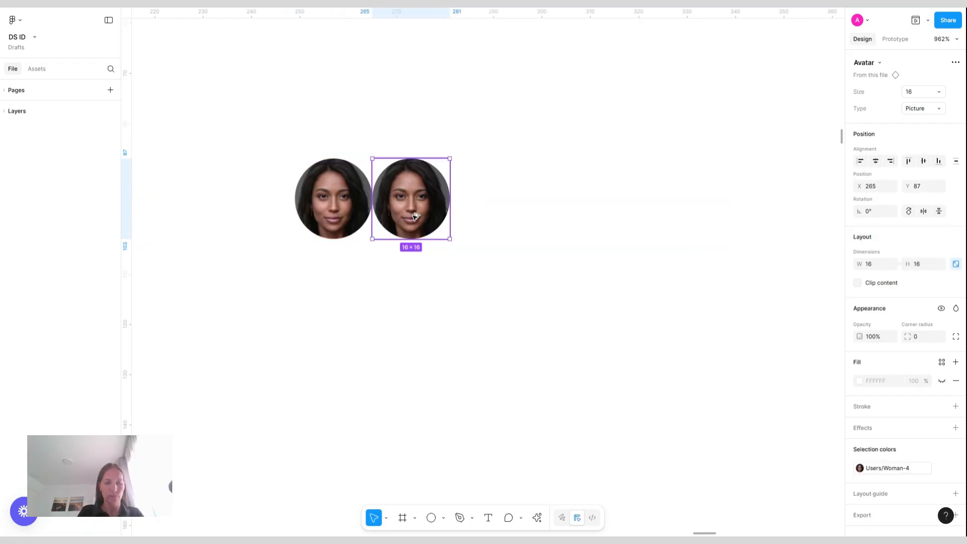
key("ctrl+d")
key("ctrl+d")
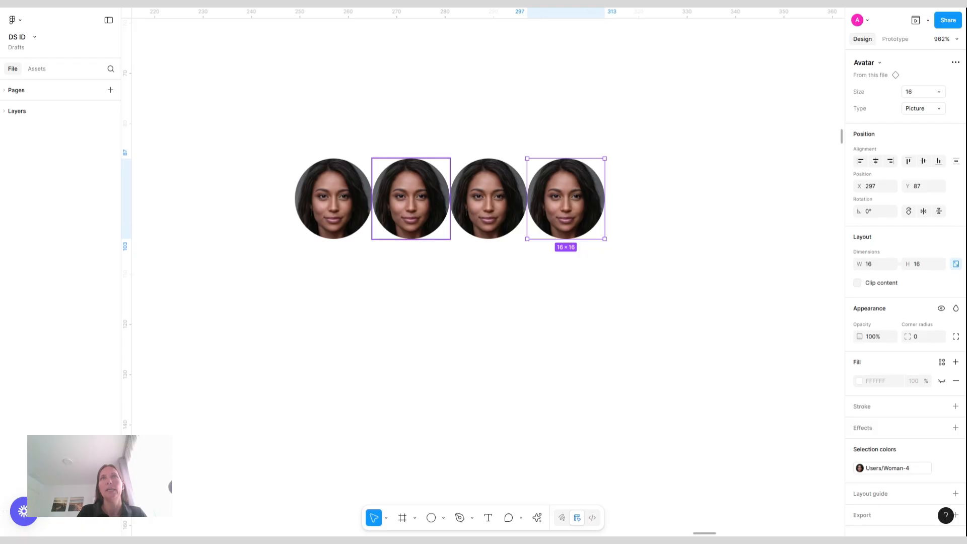
key("ctrl+d")
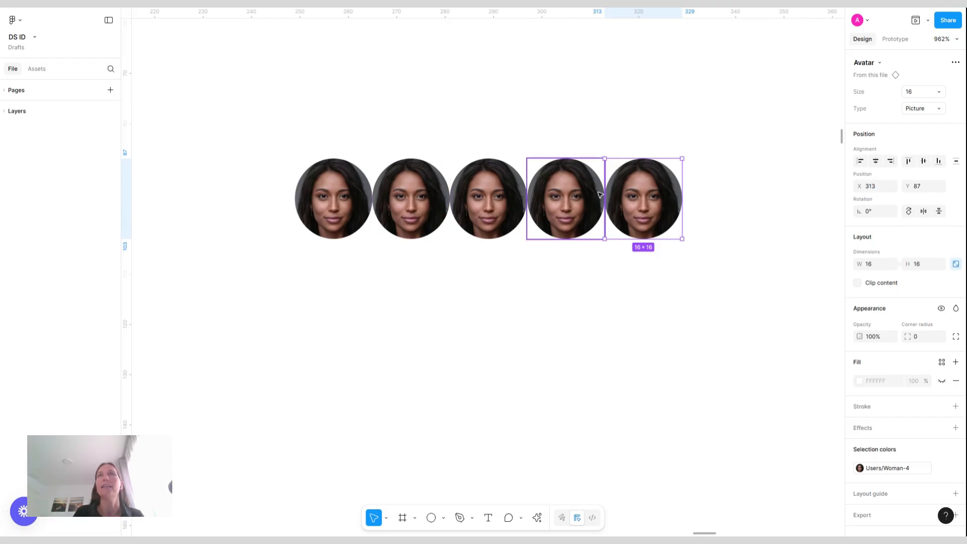
Switch the last avatar in the row to the Initials type and set its initials to +5
left_click(923, 108)
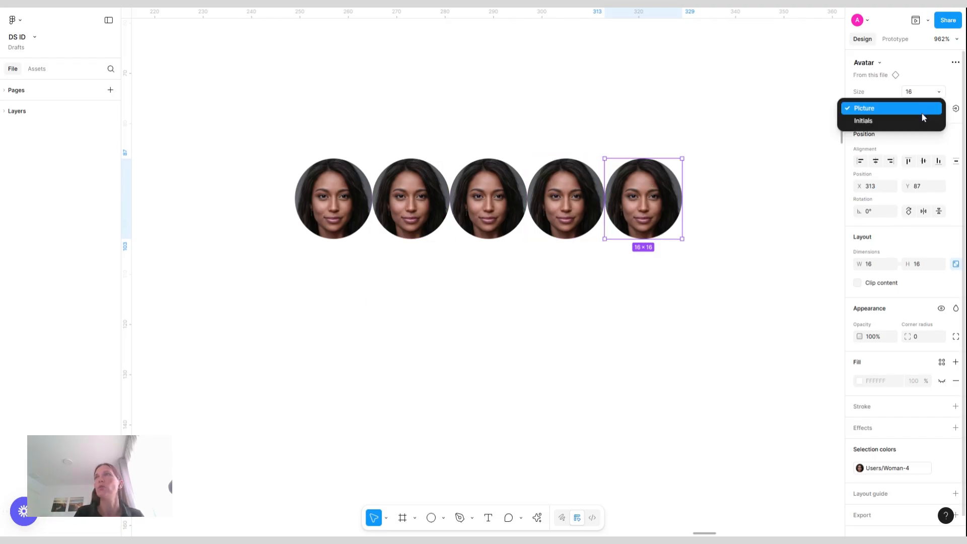
left_click(880, 122)
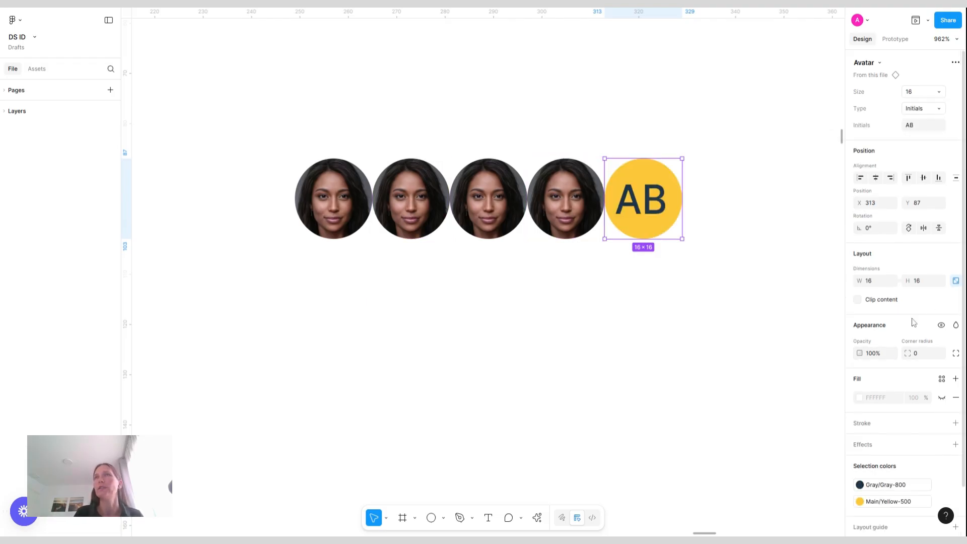
left_click(919, 129)
type("+")
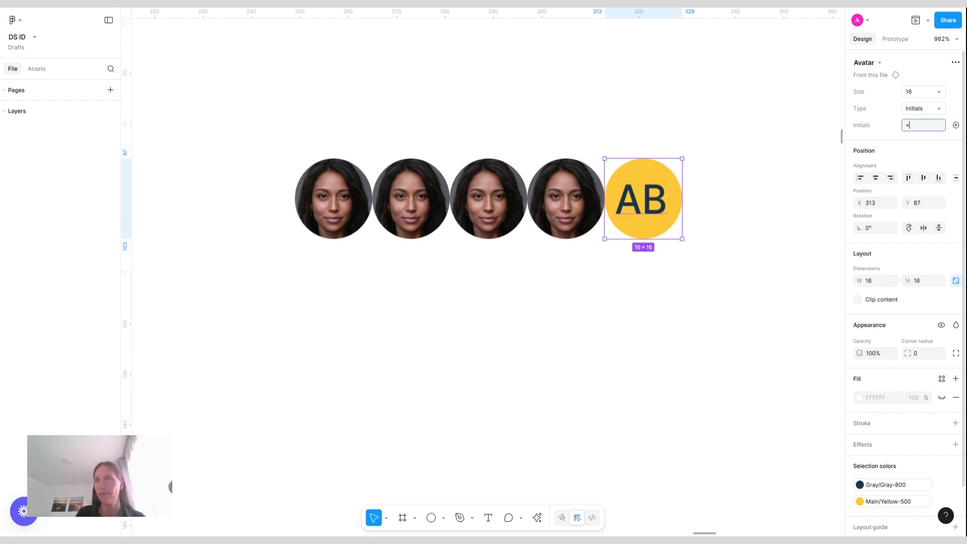
type("5")
key("Return")
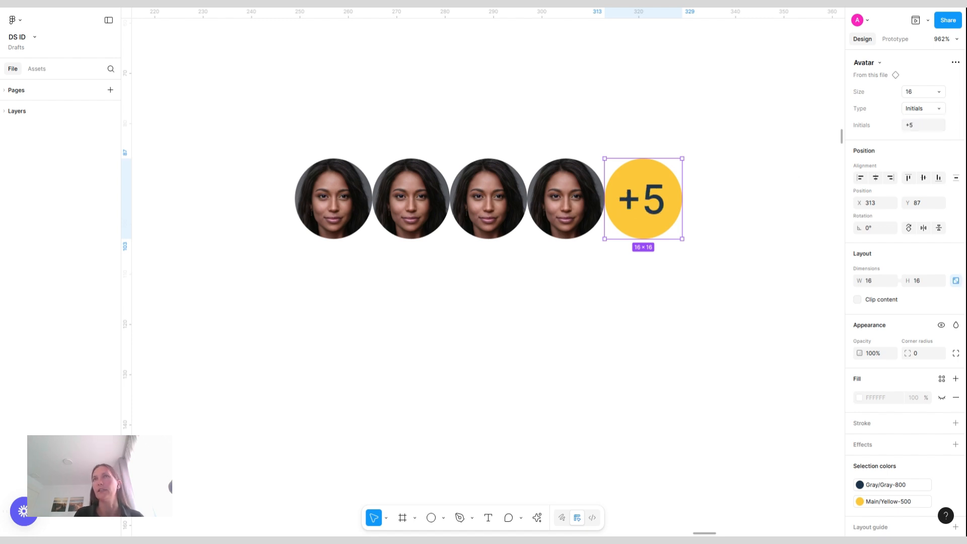
Replace the +5 avatar's yellow fill color with Gray-200
left_click(892, 501)
type("gray")
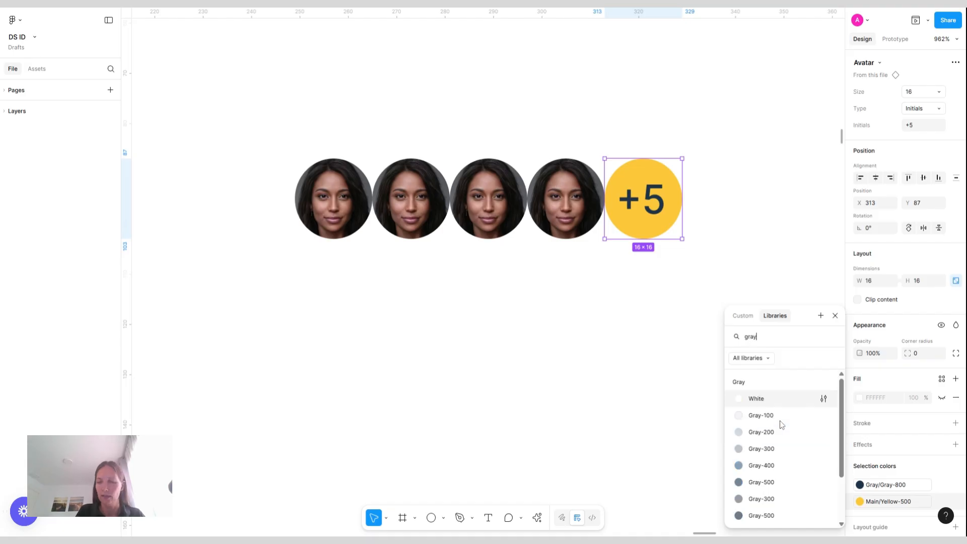
left_click(779, 434)
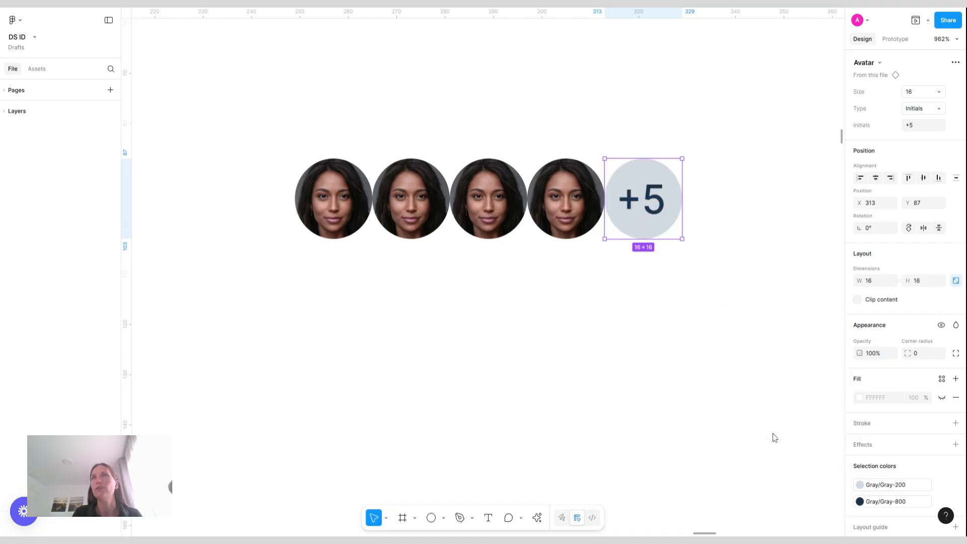
left_click(726, 229)
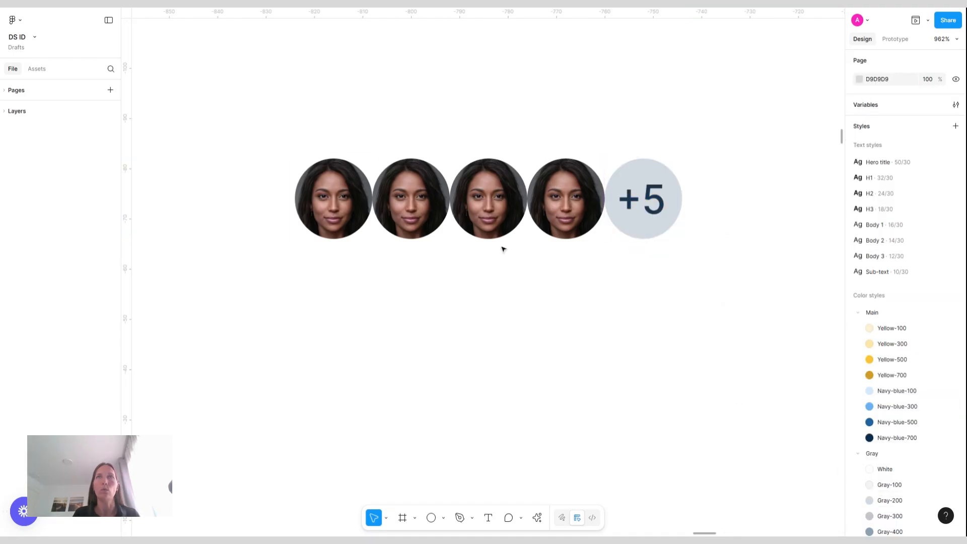
left_click_drag(221, 78, 766, 315)
key("shift+a")
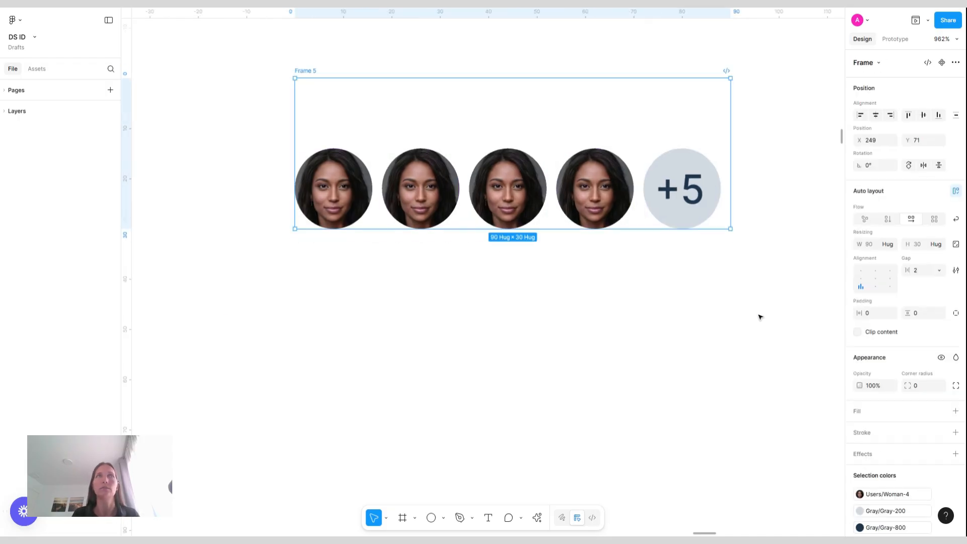
key("ctrl+z")
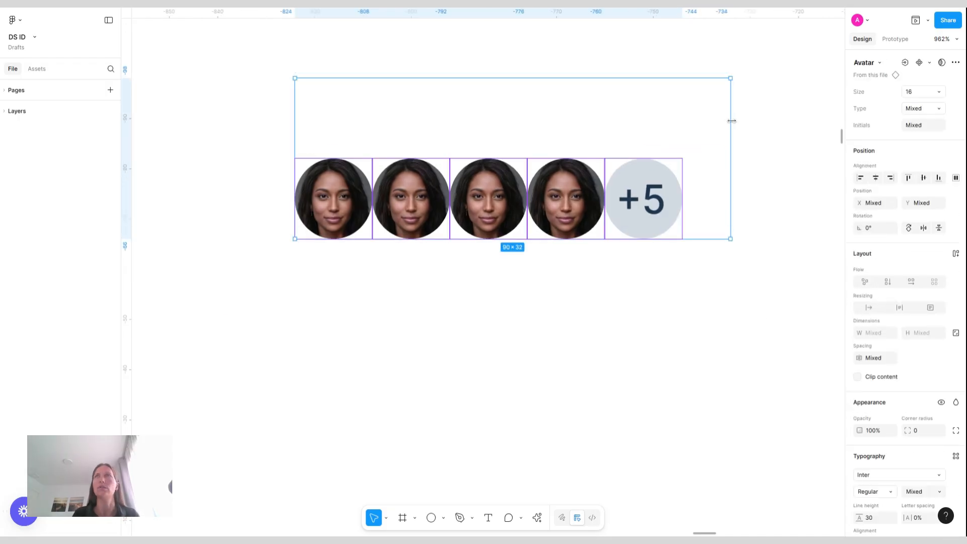
left_click(781, 125)
left_click_drag(782, 120, 239, 58)
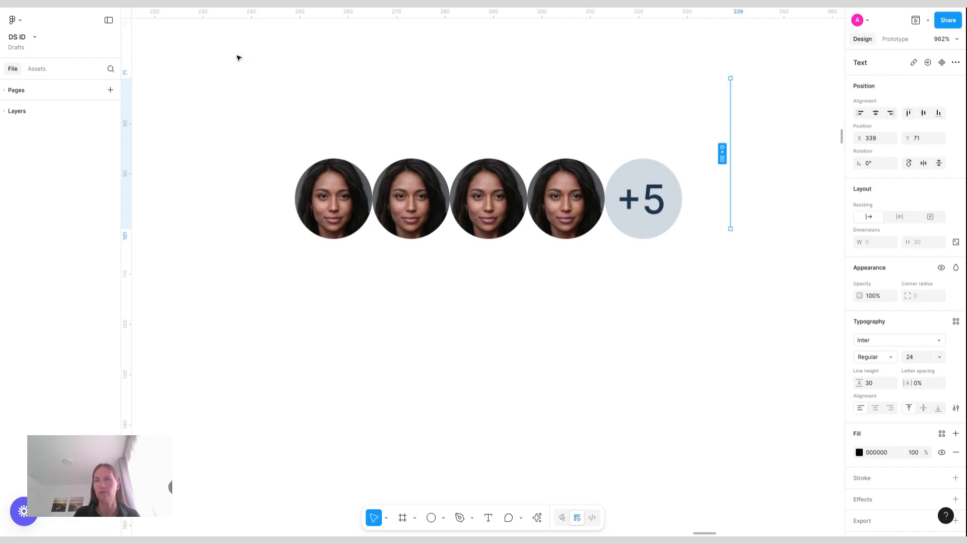
left_click(212, 132)
Wrap the five avatars in a horizontal auto layout frame with a gap of -4
left_click_drag(267, 134, 727, 261)
key("shift+a")
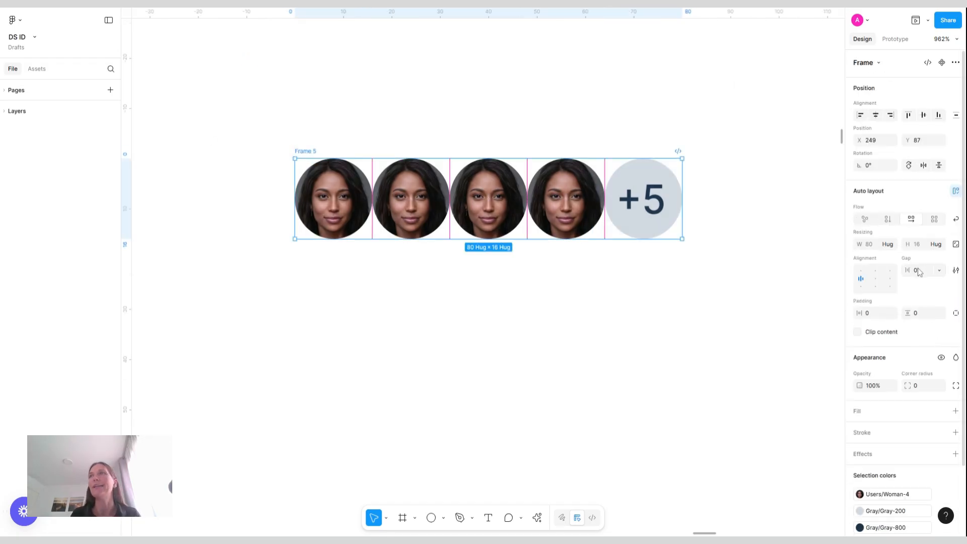
left_click(920, 272)
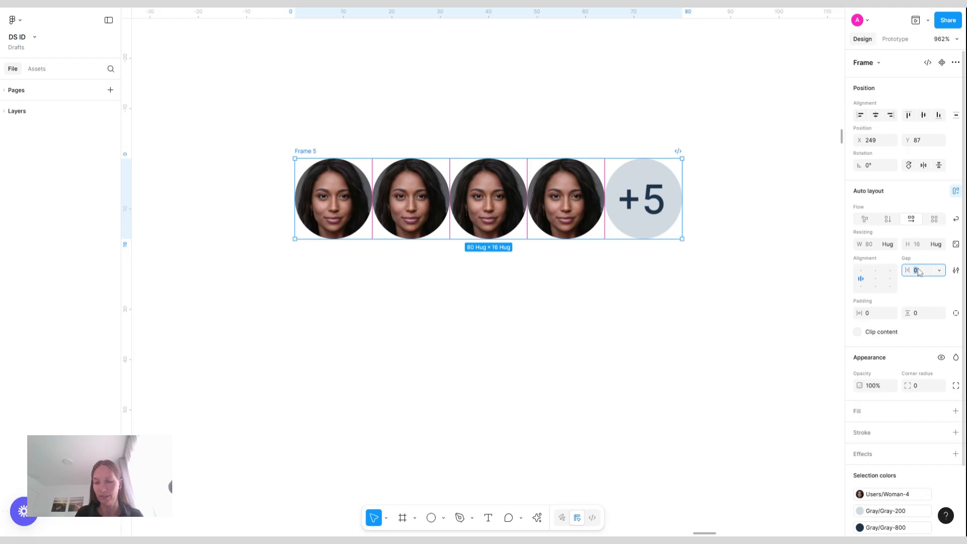
type("-10")
key("Return")
key("Up")
key("Up")
key("Up")
key("Up")
key("Up")
key("Up")
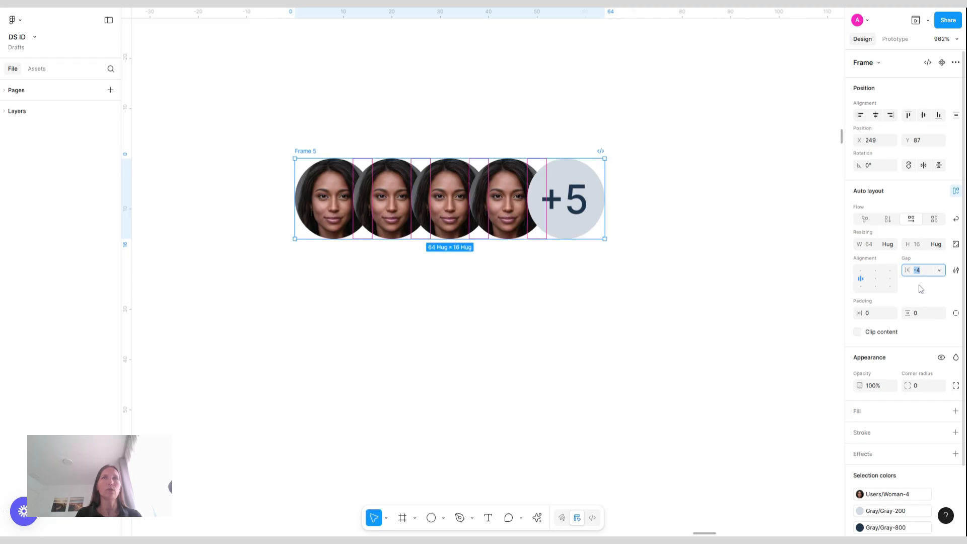
Convert the avatar row frame into a component named Avatar/Group
left_click(392, 202)
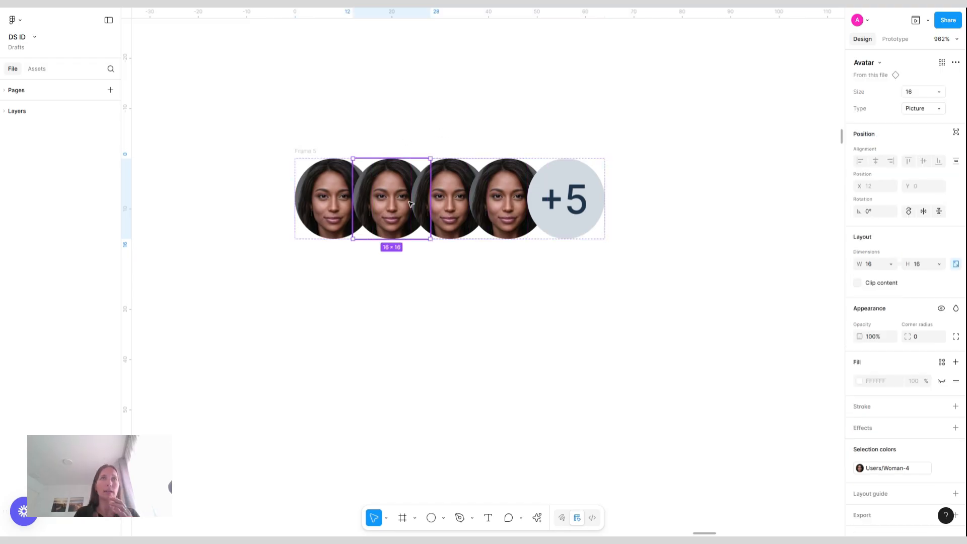
left_click(304, 152)
key("ctrl+alt+k")
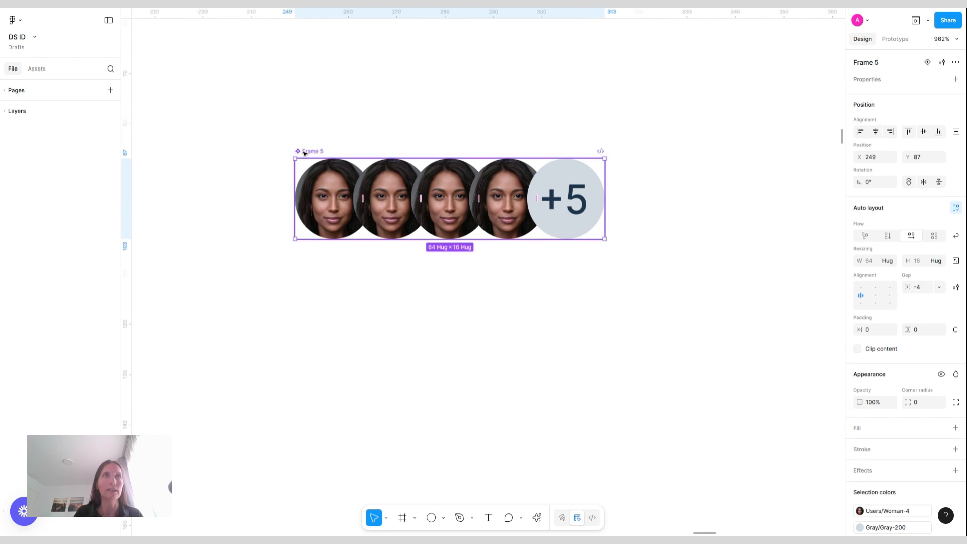
double_click(310, 151)
type("AVatar")
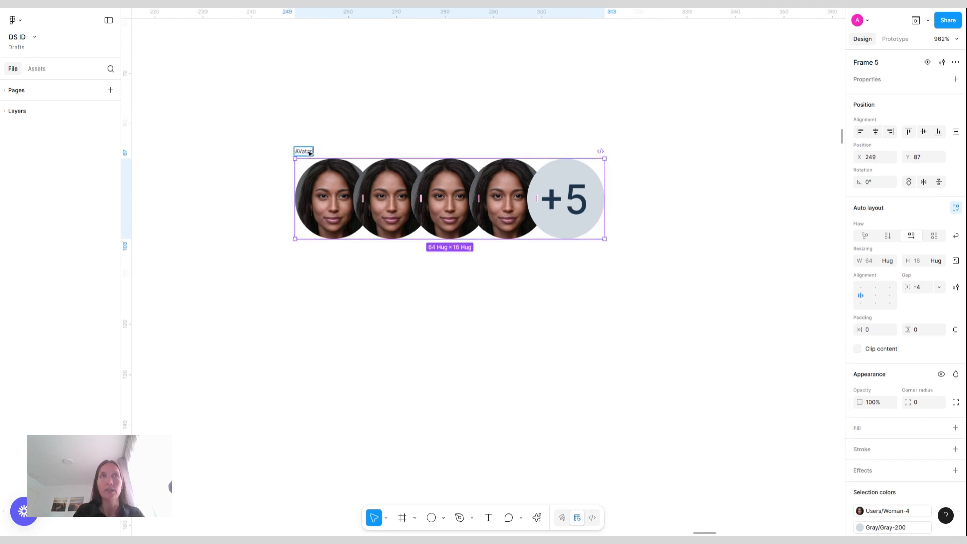
type("/Group")
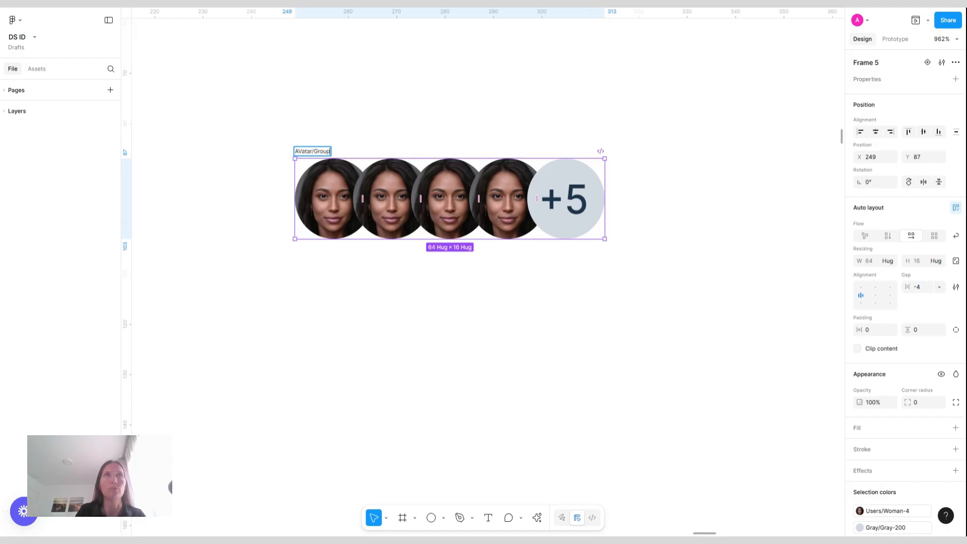
key("BackSpace")
type("v")
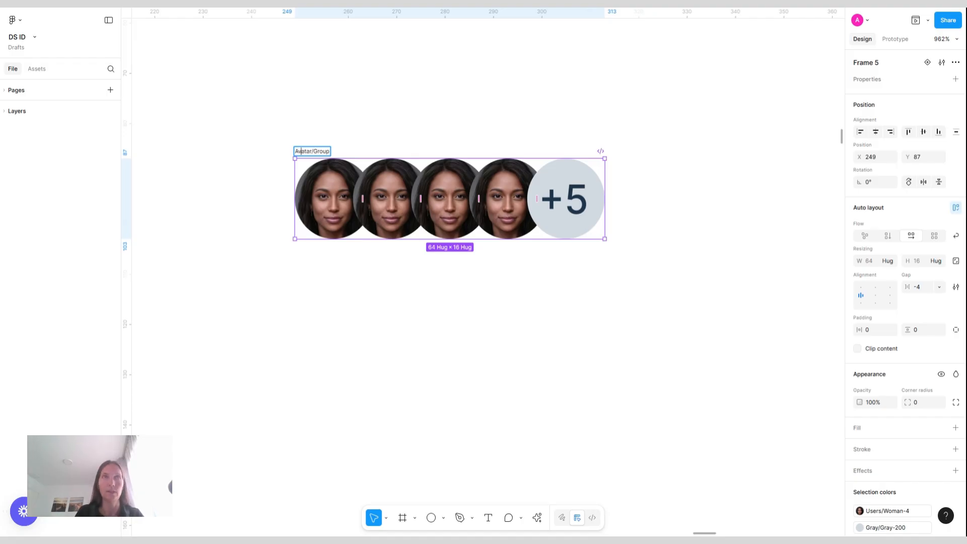
left_click(522, 122)
Switch the second avatar inside the group component to the Initials type
left_click(381, 220)
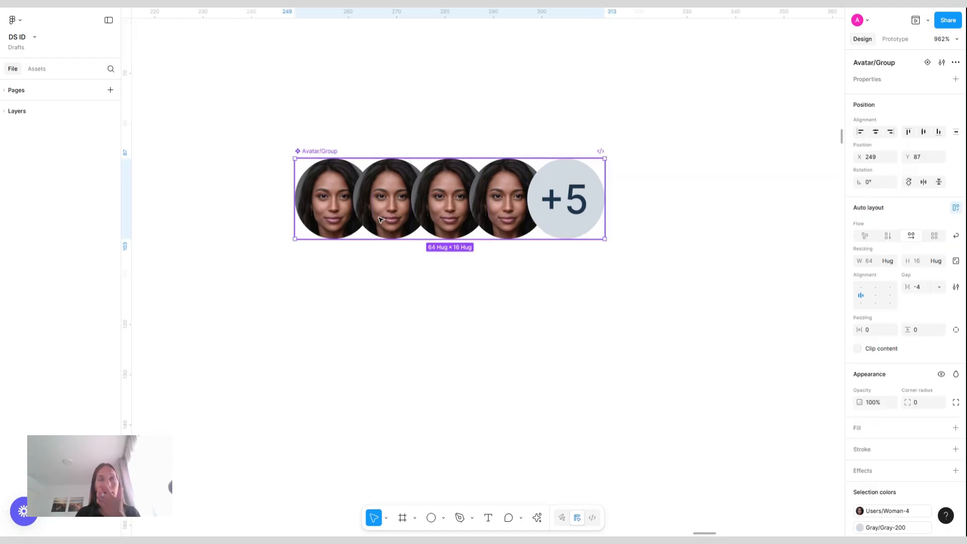
left_click(389, 213)
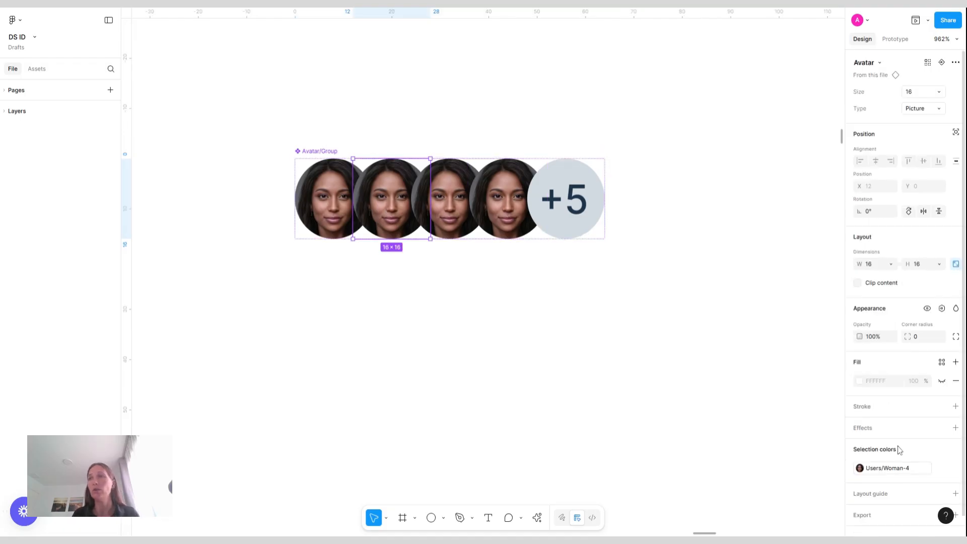
left_click(913, 109)
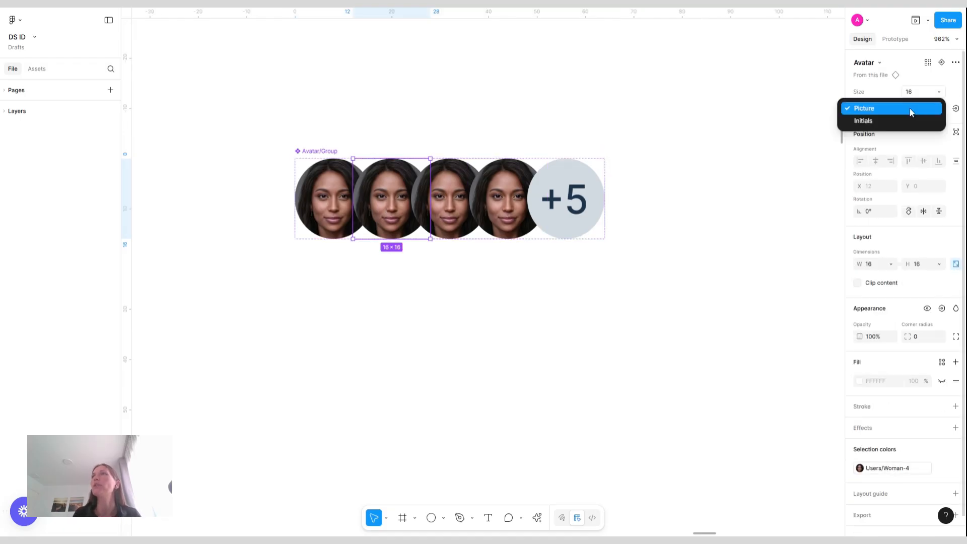
left_click(864, 121)
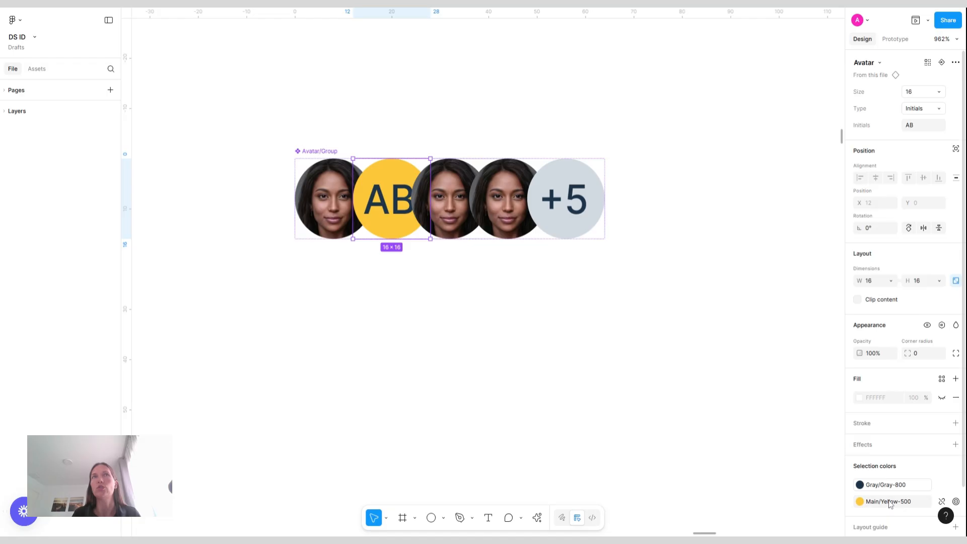
Set the second avatar's fill to Navy-blue-300 and its initials to EK
left_click(860, 501)
left_click(763, 482)
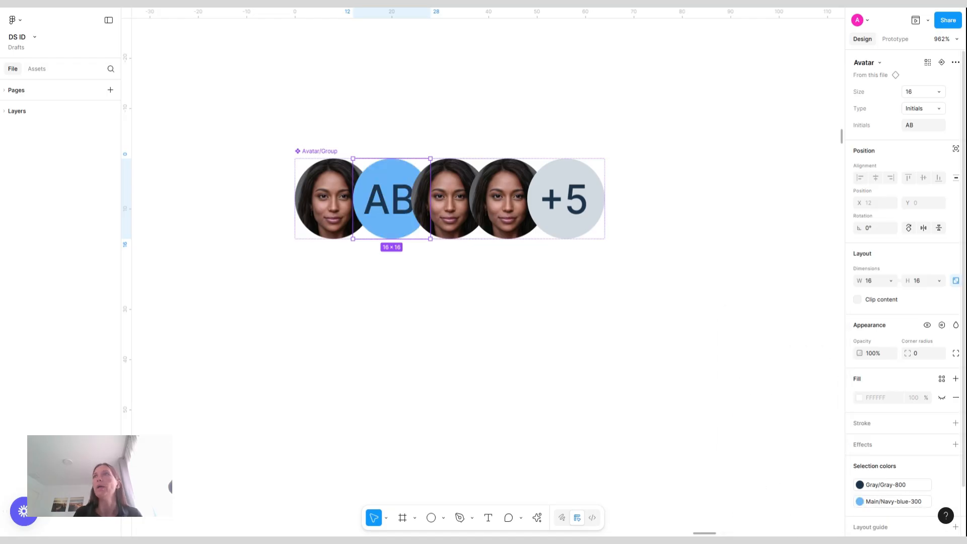
left_click(915, 126)
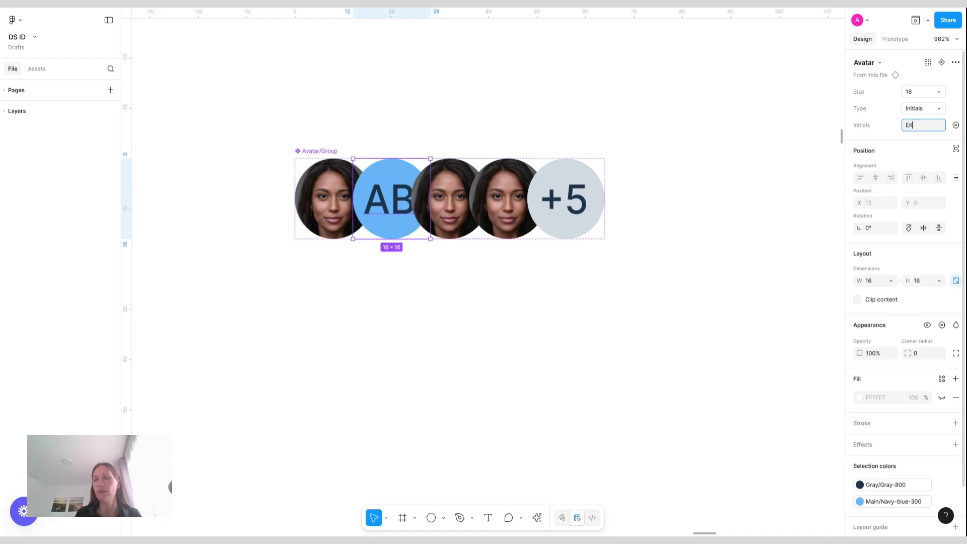
key("Return")
Swap the third avatar's image fill to Man-5
left_click(458, 175)
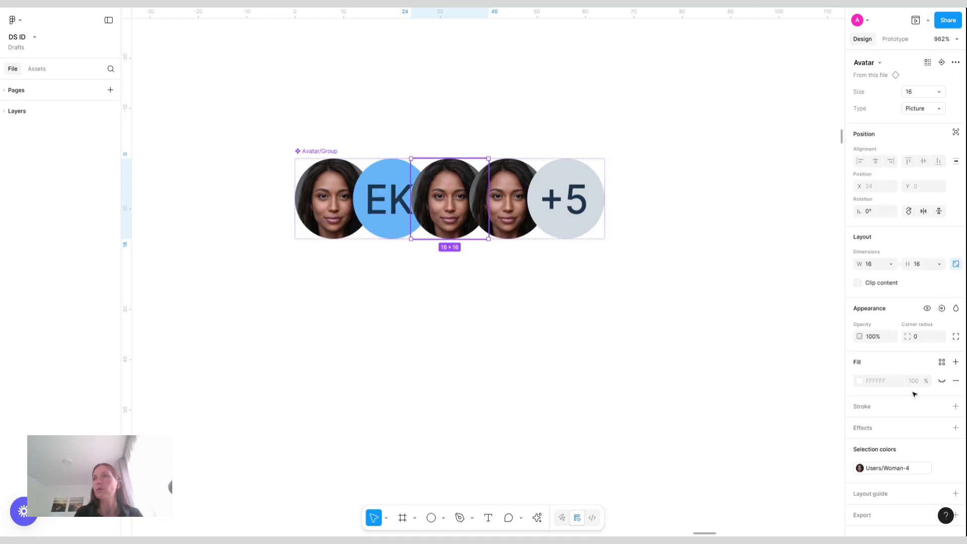
left_click(900, 468)
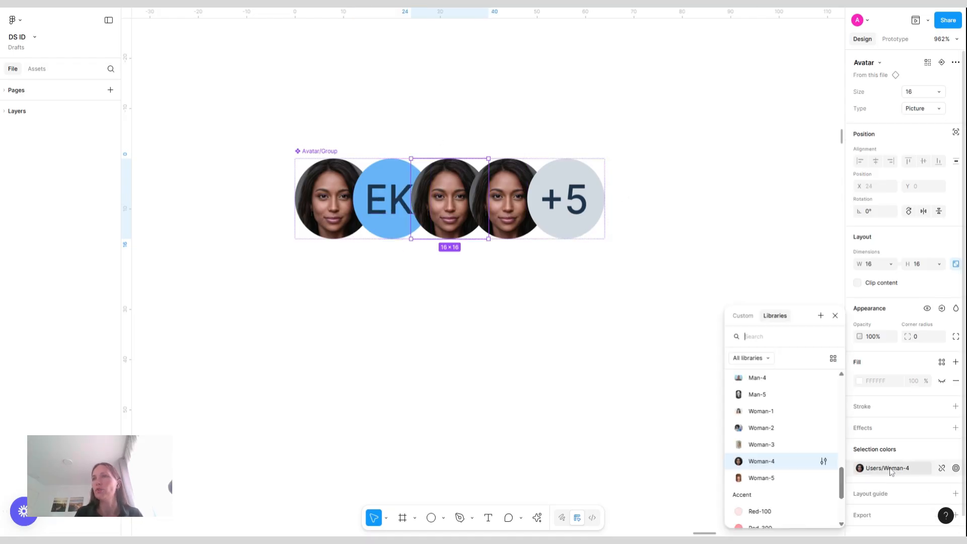
left_click(769, 393)
Switch the fourth avatar inside the group to the Initials type
left_click(513, 202)
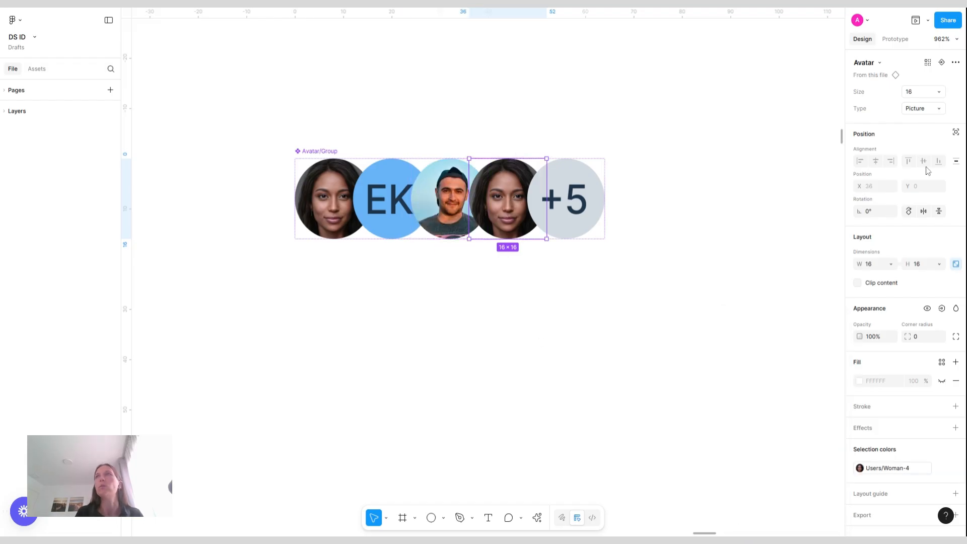
left_click(929, 109)
left_click(876, 121)
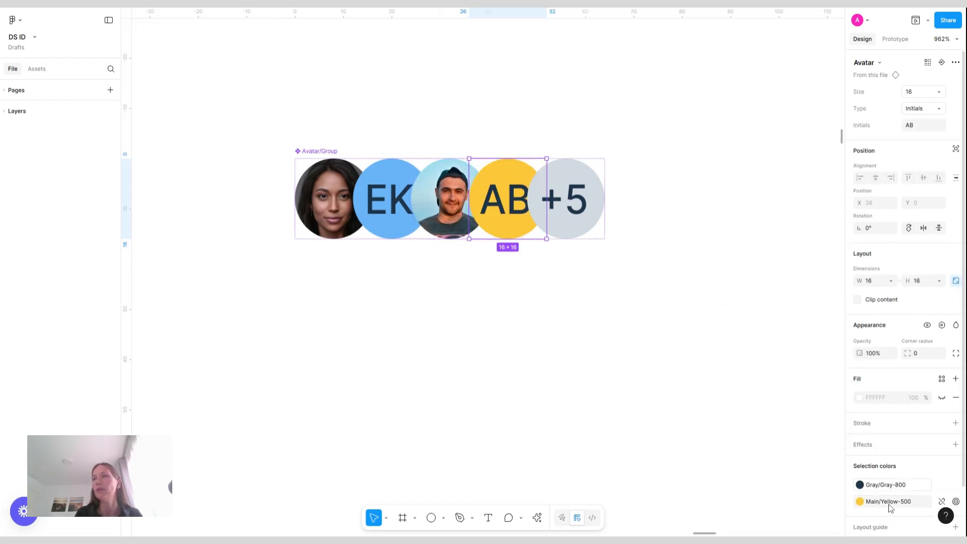
Set the fourth avatar's fill to Red-100 and its initials to PL
left_click(888, 501)
scroll(775, 448, "down", 4)
scroll(773, 453, "down", 6)
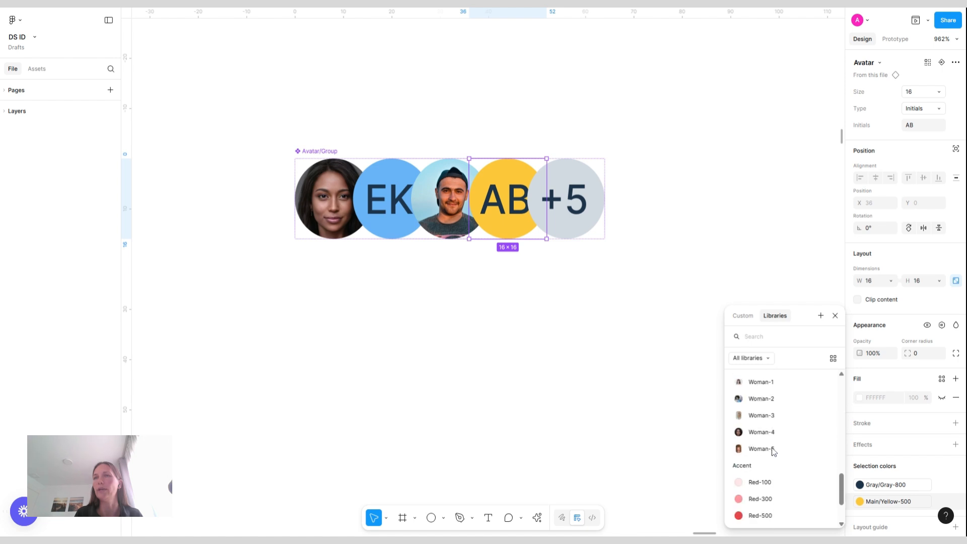
left_click(764, 486)
left_click(917, 127)
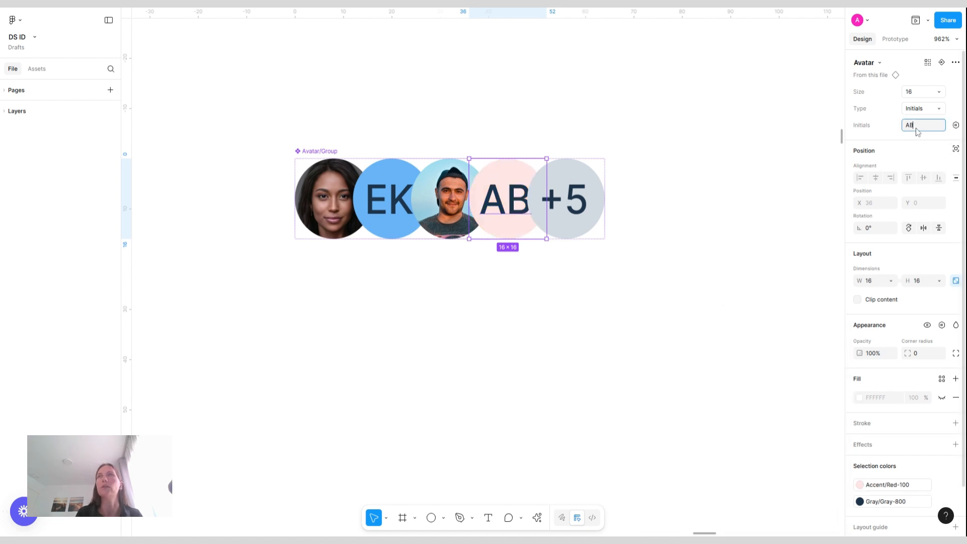
key("Return")
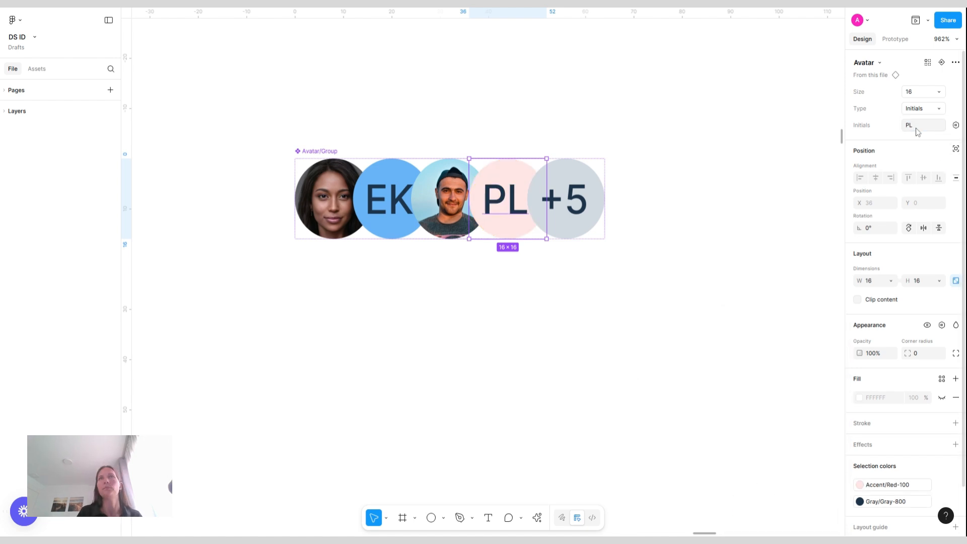
Select all five avatars inside Avatar/Group and add a white FFFFFF stroke to them
left_click(644, 89)
scroll(643, 89, "down", 5)
scroll(644, 90, "right", 3)
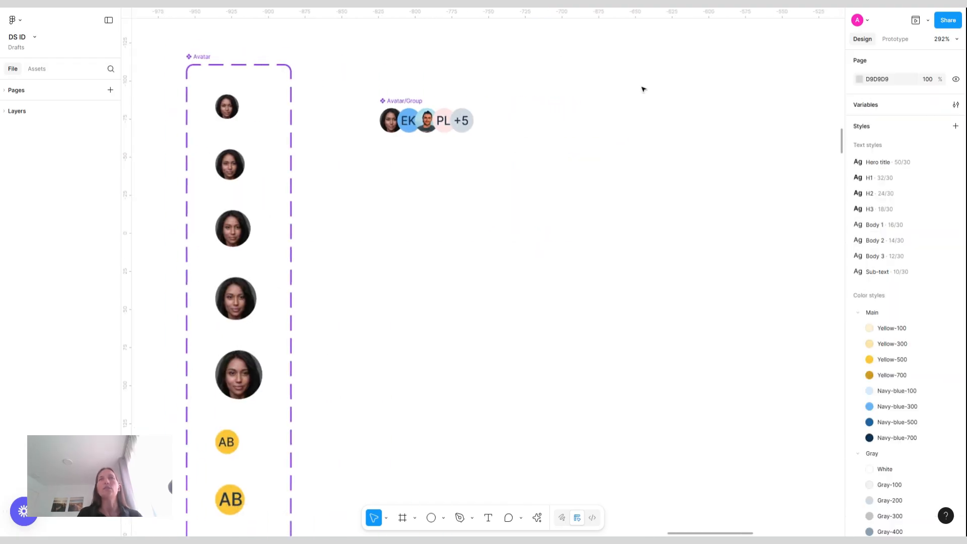
left_click(405, 103)
scroll(458, 104, "up", 5)
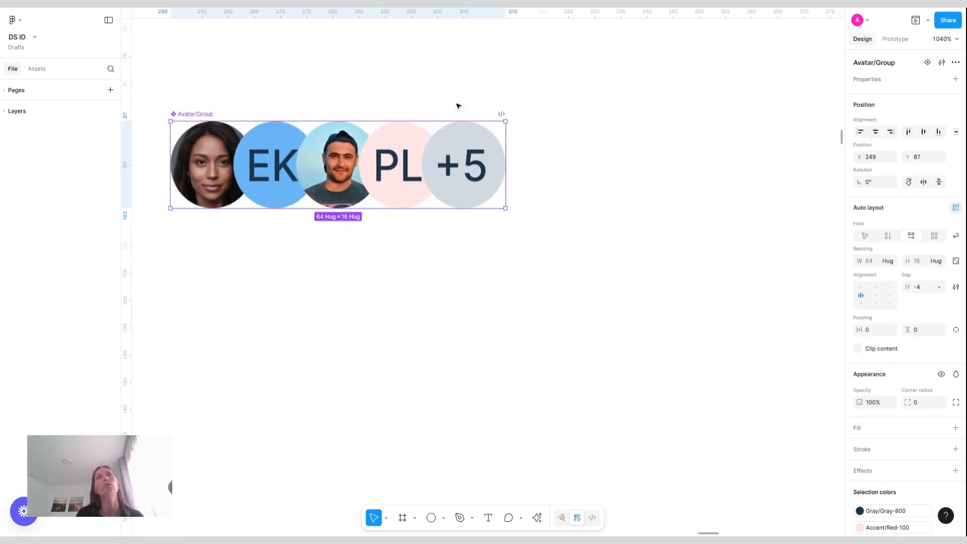
left_click(460, 156)
left_click(398, 167, "shift")
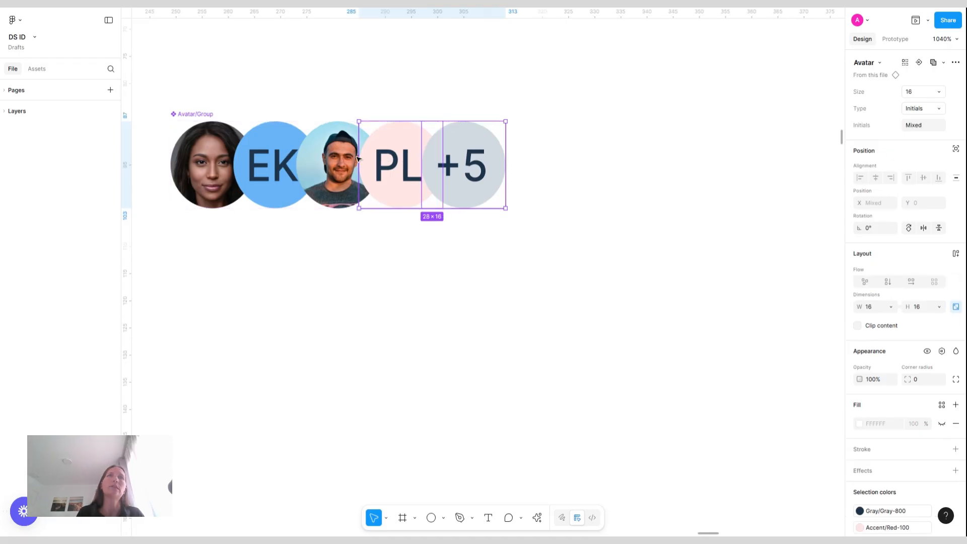
left_click(333, 166, "shift")
left_click(281, 164, "shift")
left_click(209, 166, "shift")
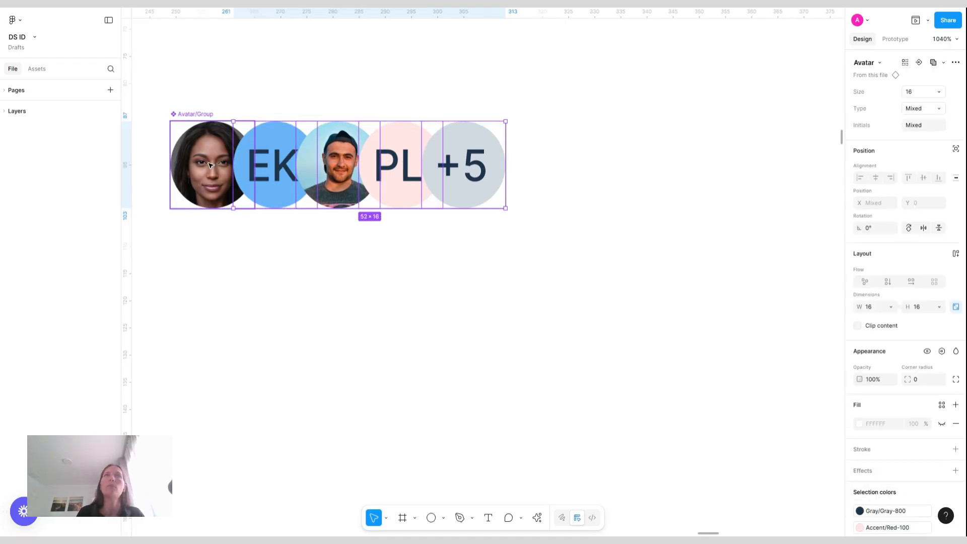
left_click(956, 449)
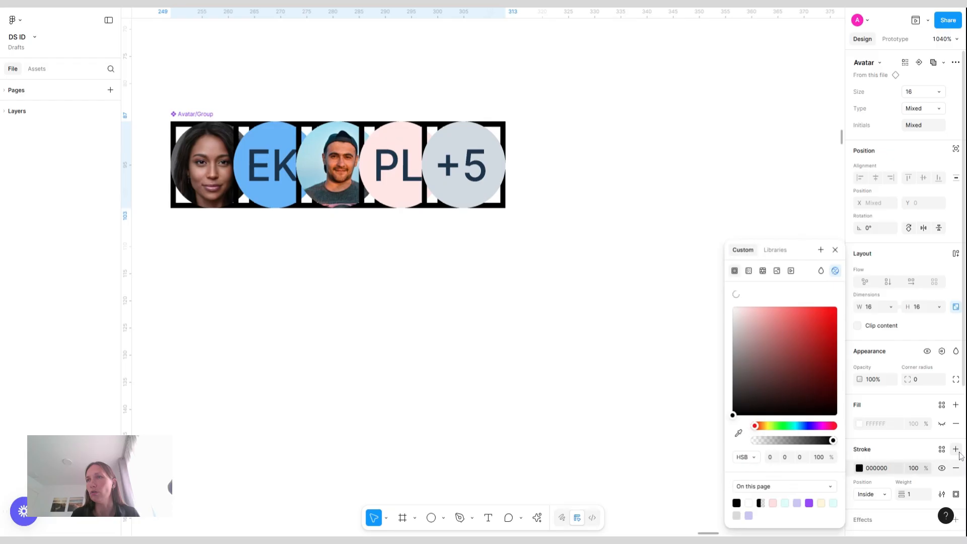
left_click(881, 468)
type("fff")
key("Return")
Set the avatars' stroke position to Outside and their corner radius to 100
left_click(885, 495)
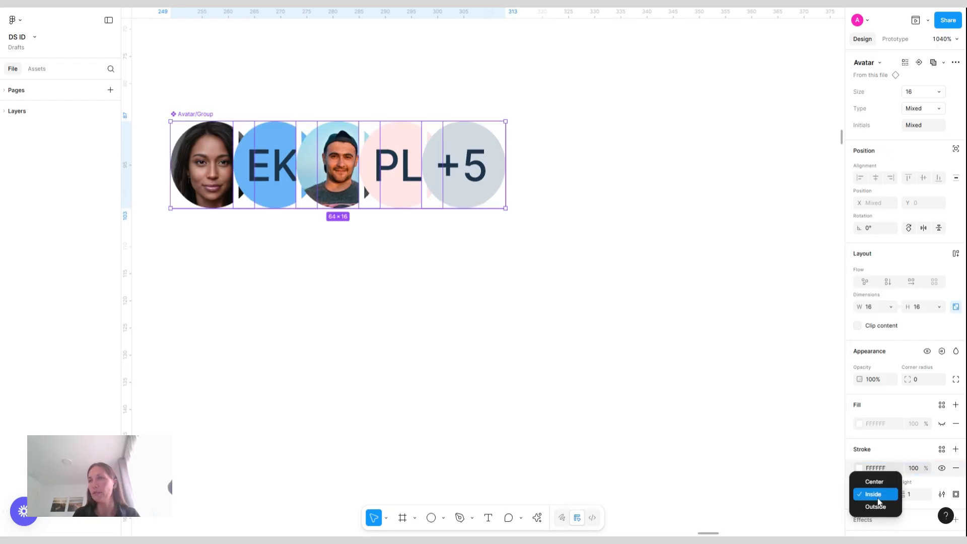
left_click(868, 511)
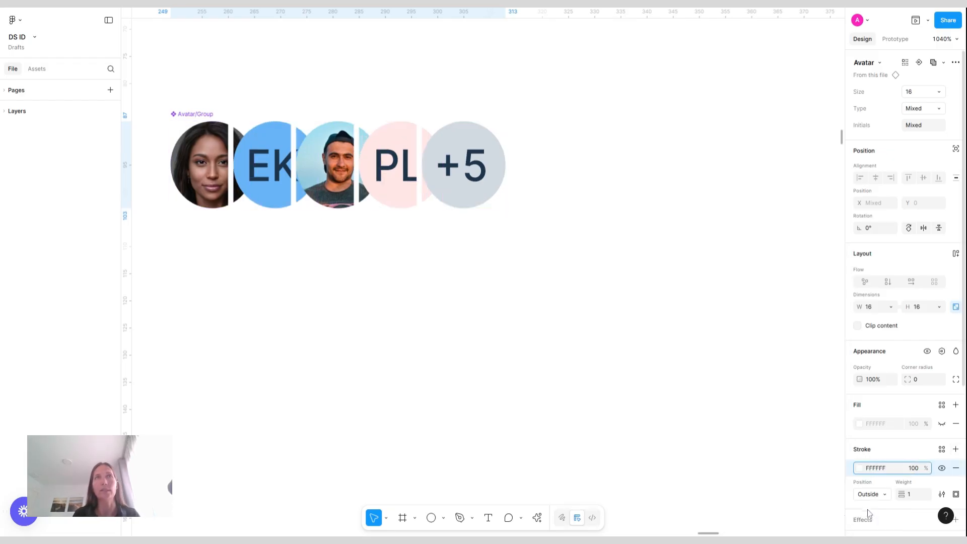
left_click(920, 380)
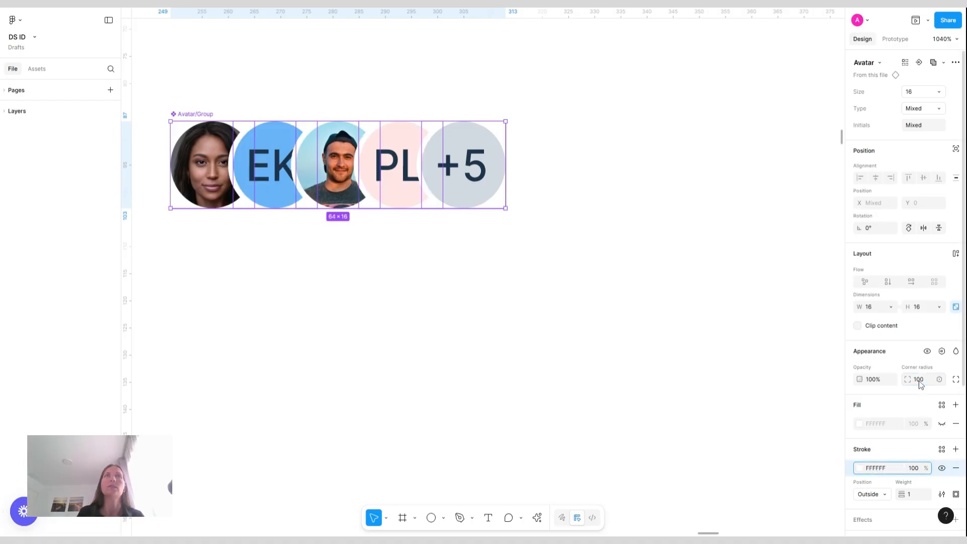
Move the Avatar/Group component beside the top of the Avatar component set
left_click(578, 268)
scroll(578, 268, "down", 5)
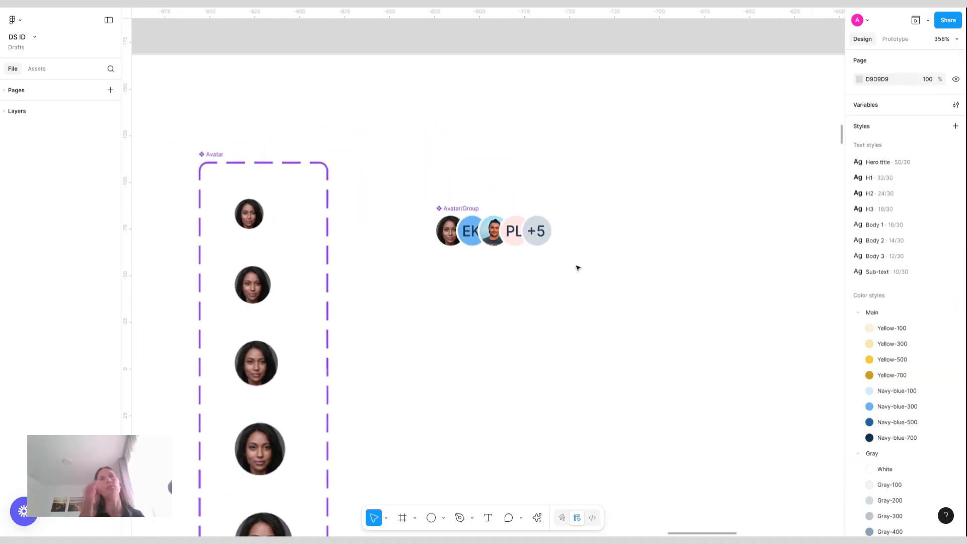
scroll(578, 268, "down", 4)
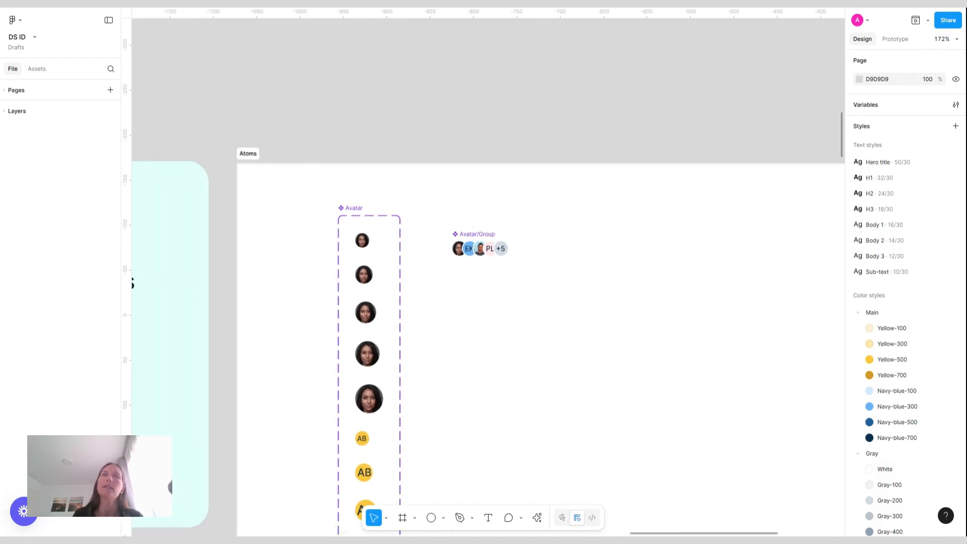
left_click_drag(492, 232, 497, 287)
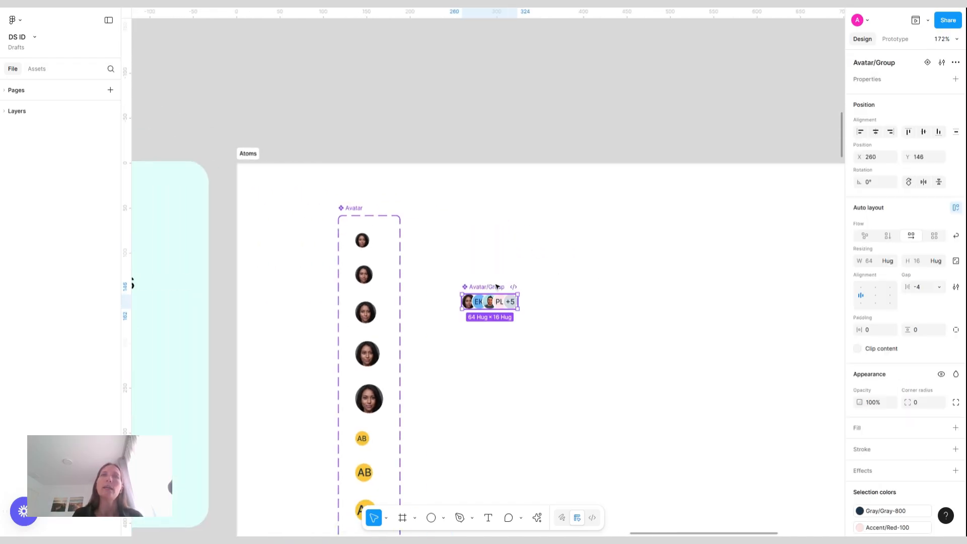
left_click(638, 248)
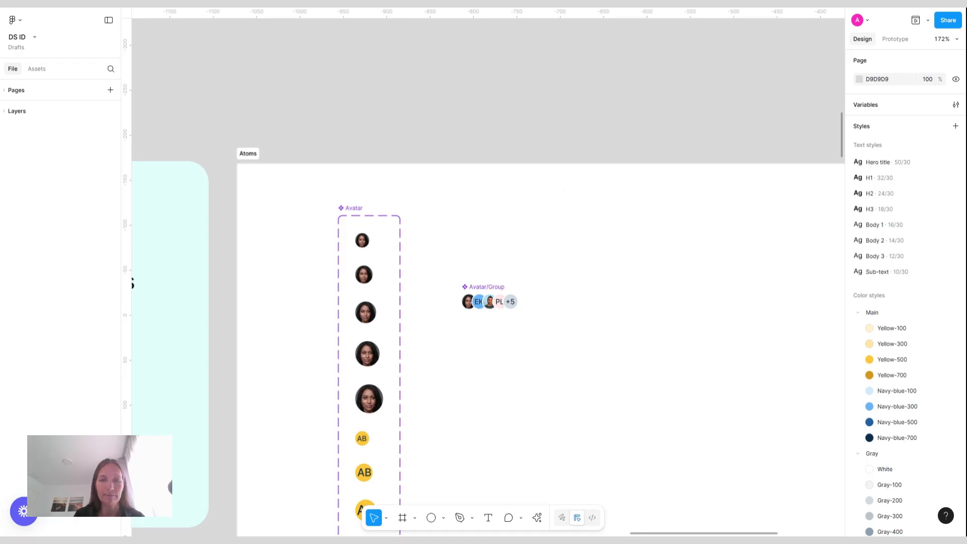
scroll(540, 257, "down", 3)
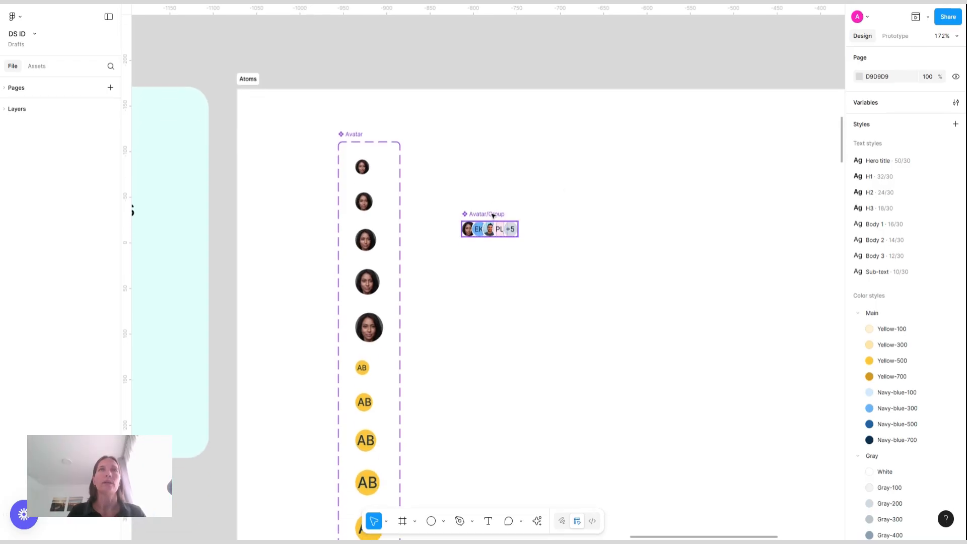
left_click_drag(489, 214, 451, 160)
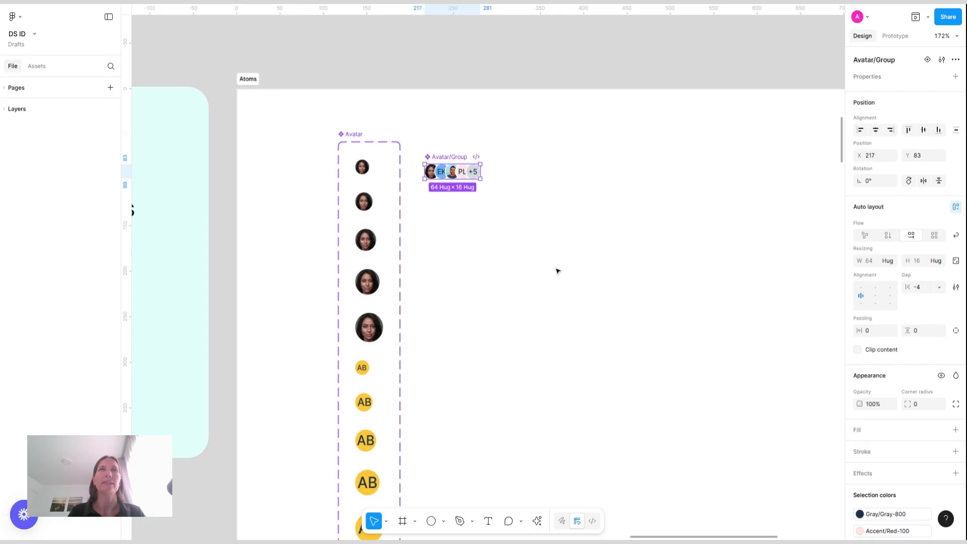
Draw a section around the Avatar and Avatar/Group components and name it Avatar
scroll(558, 270, "down", 5)
scroll(557, 312, "down", 1)
left_click(415, 521)
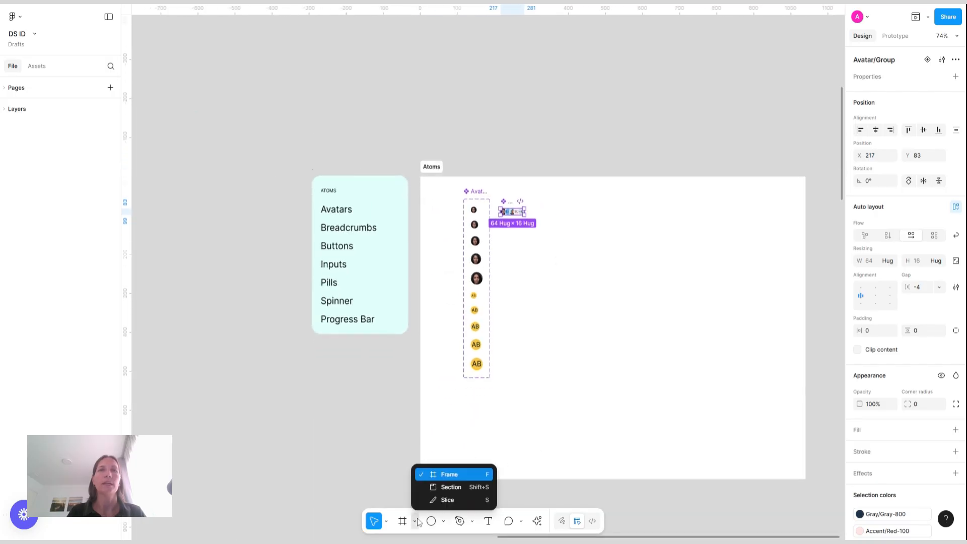
left_click(451, 487)
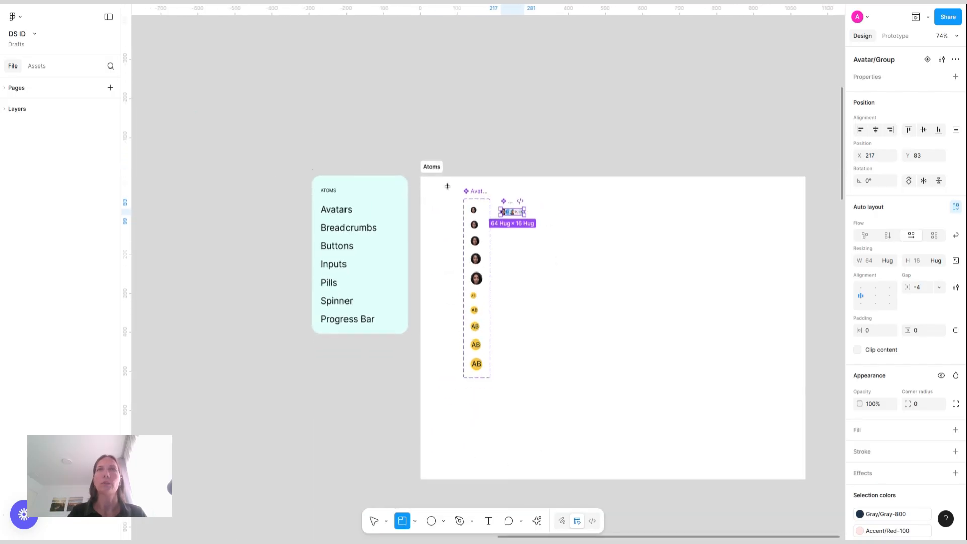
left_click_drag(448, 187, 563, 390)
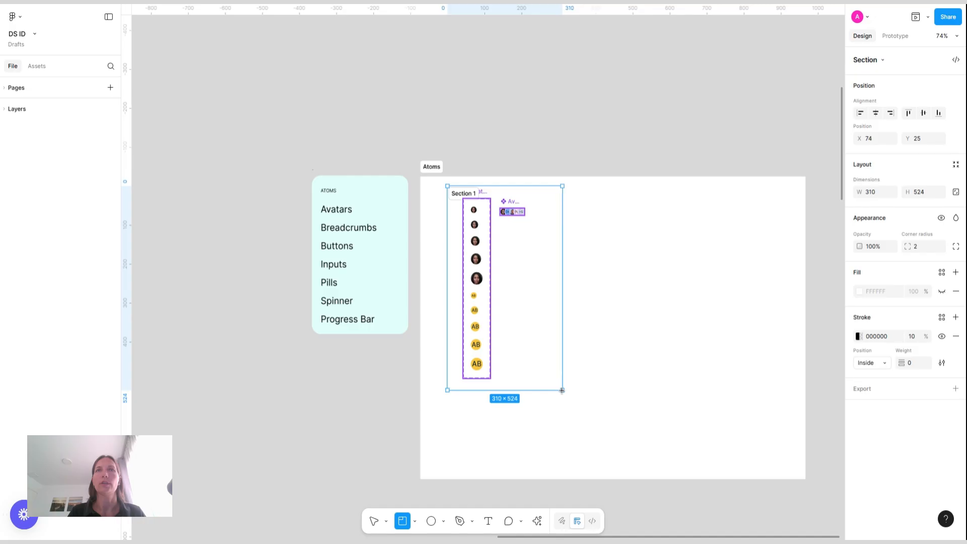
double_click(464, 193)
type("Avatar")
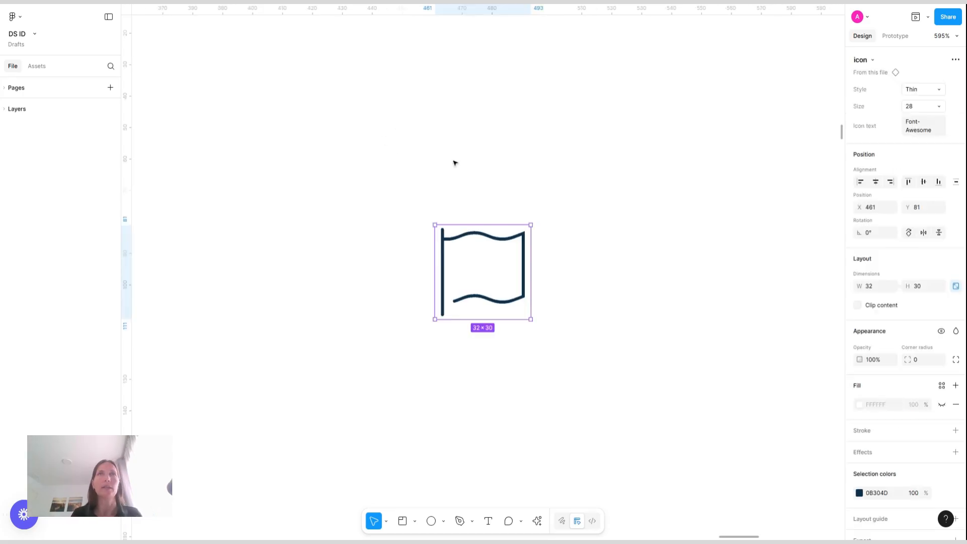
Move the icon instance and switch it to the Light style with icon text home
left_click_drag(512, 267, 425, 171)
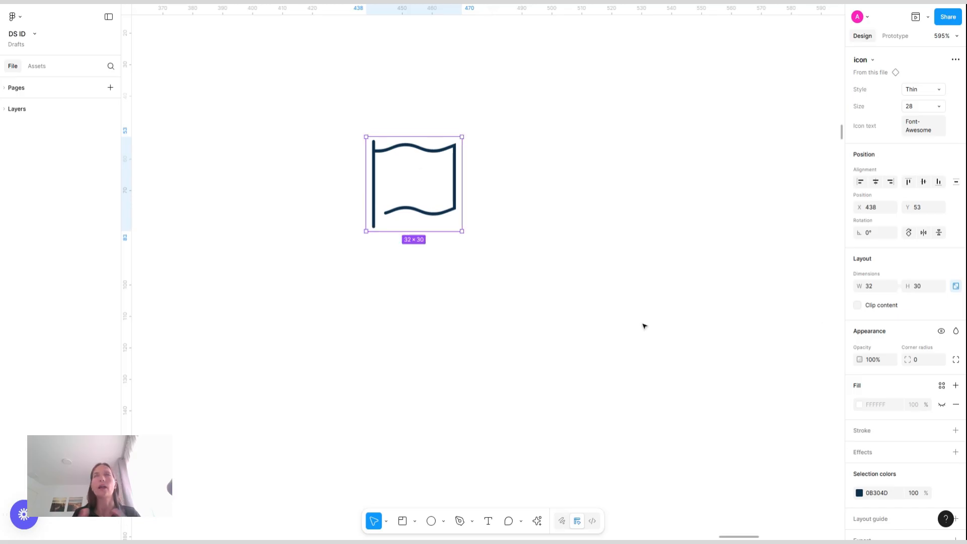
left_click(939, 90)
left_click(865, 102)
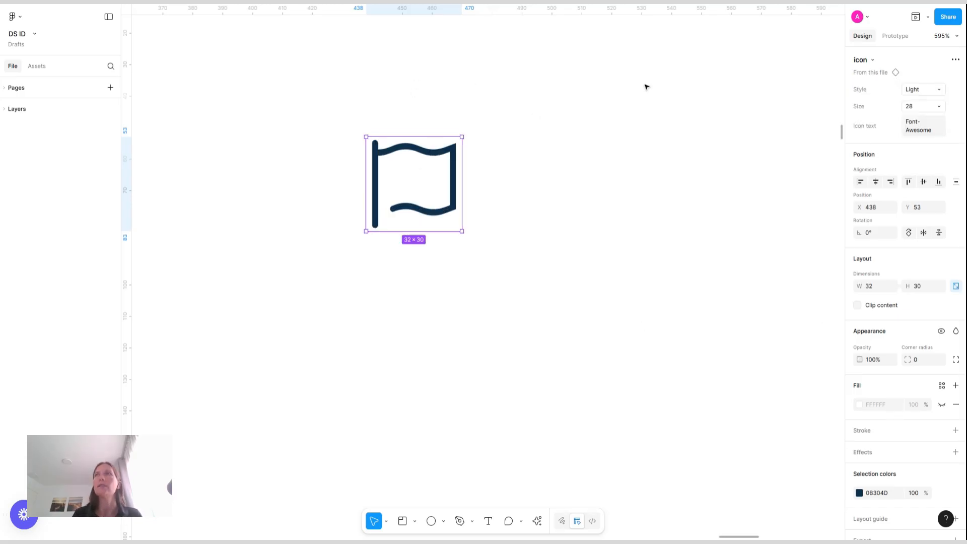
left_click(933, 134)
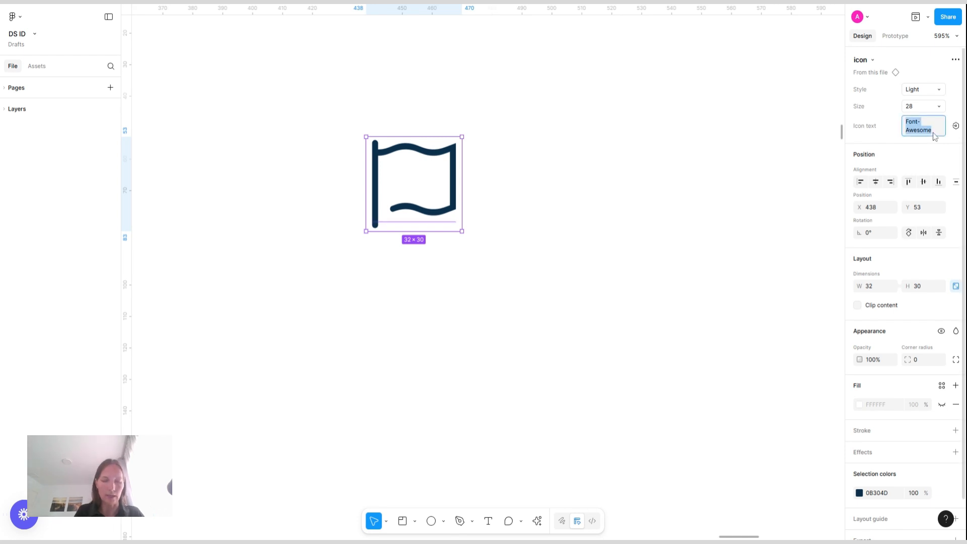
type("home")
key("Return")
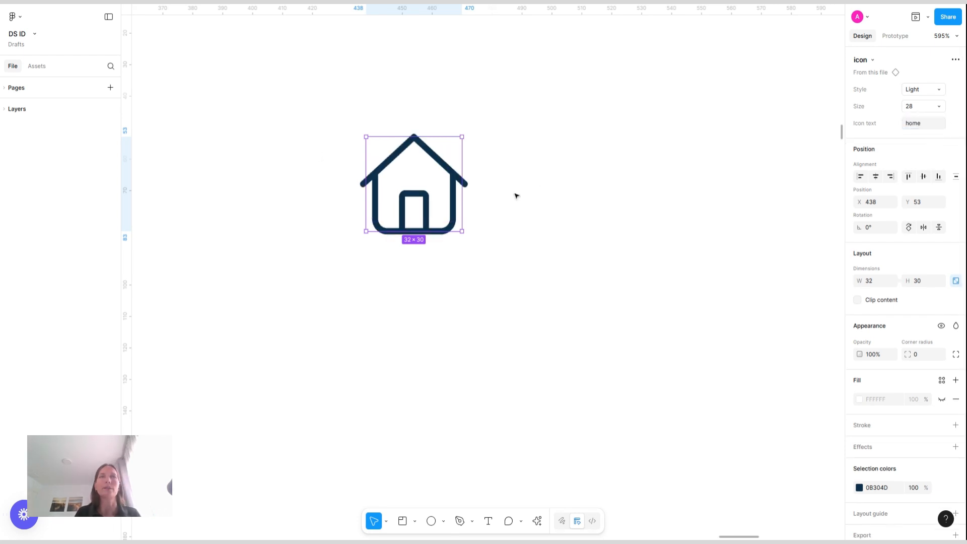
Set the home icon's size to 16 and move it slightly down
scroll(502, 196, "down", 5, "ctrl")
scroll(503, 196, "right", 3)
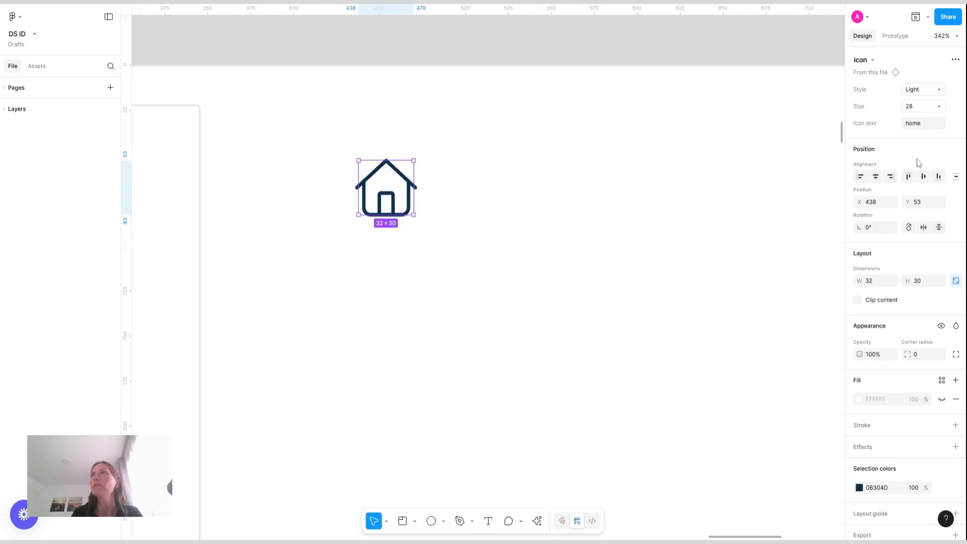
left_click(927, 106)
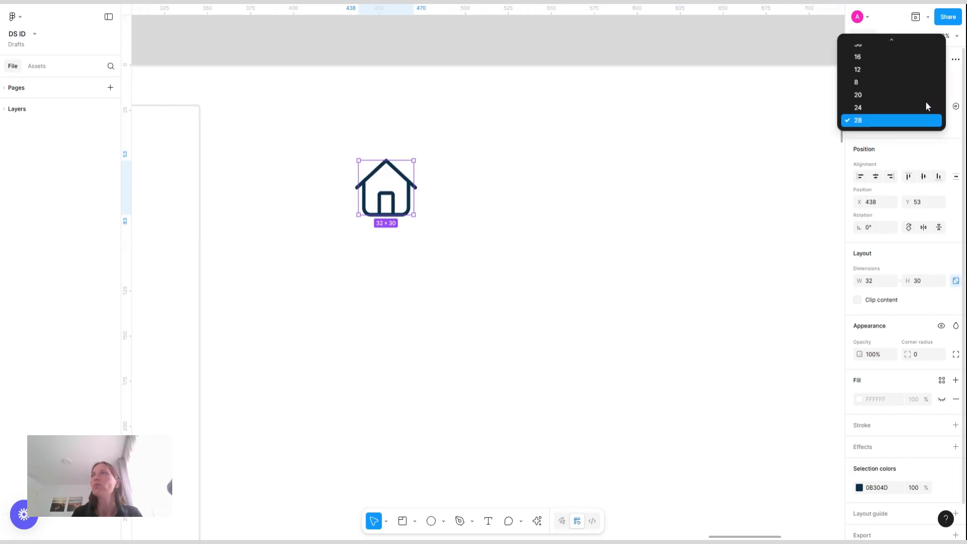
left_click(862, 56)
left_click_drag(376, 180, 378, 209)
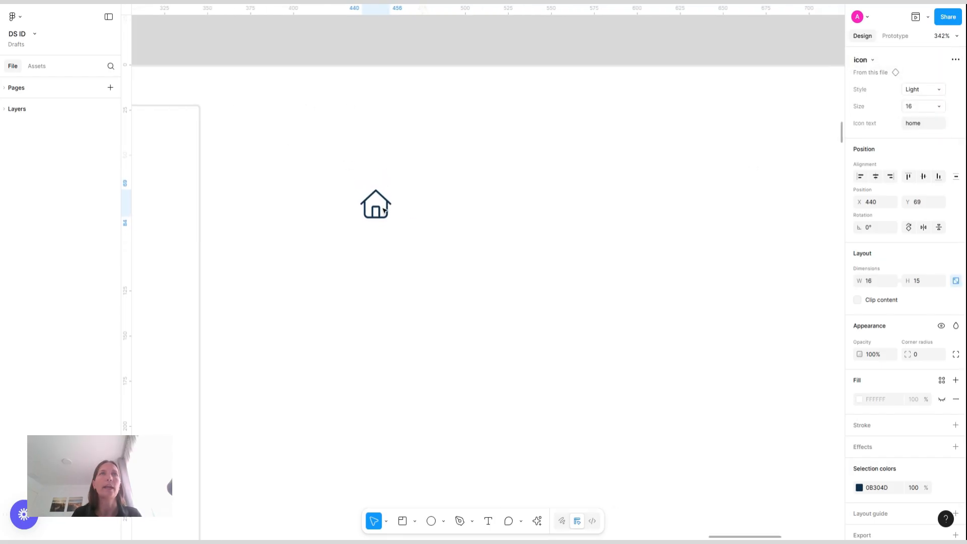
left_click(432, 212)
Add a text layer reading MY BOOTHS next to the home icon
left_click(489, 521)
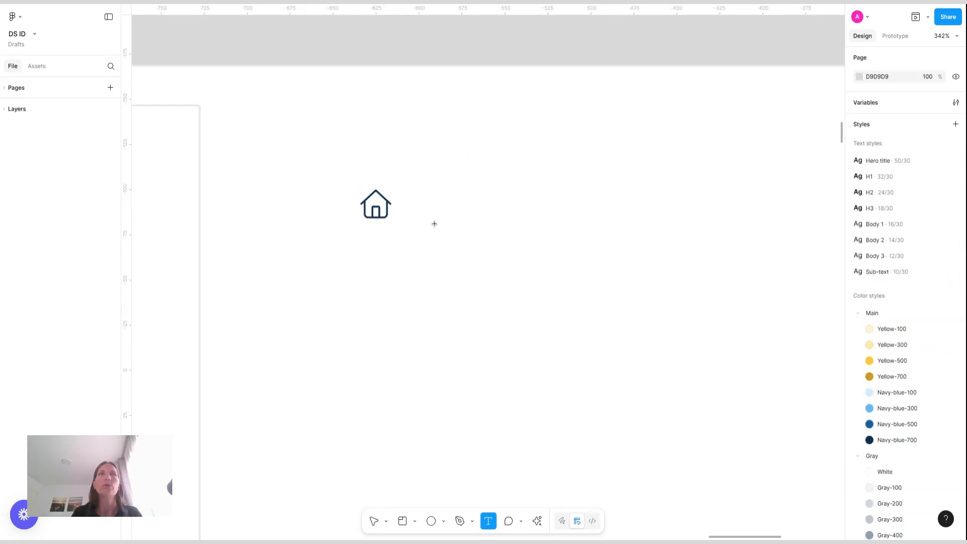
left_click(422, 203)
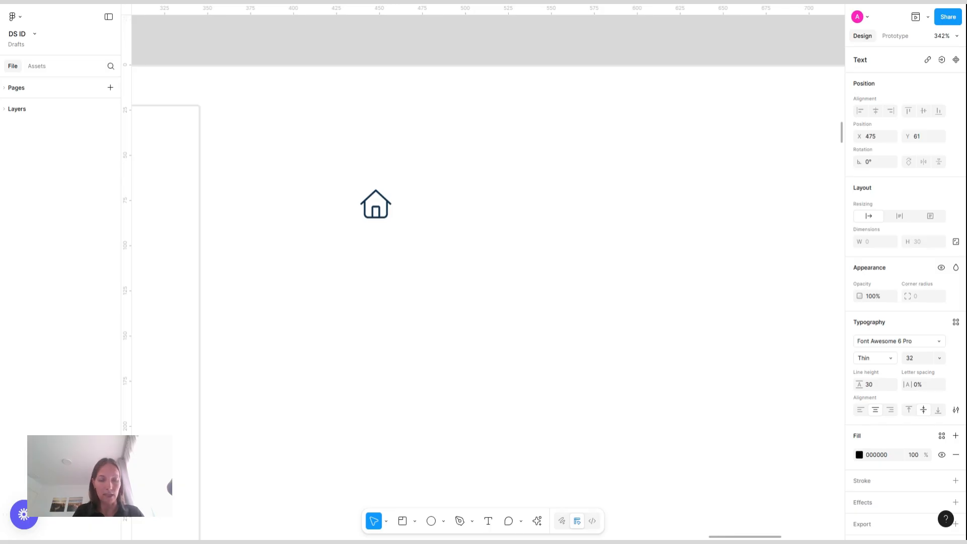
type("NE")
key("BackSpace")
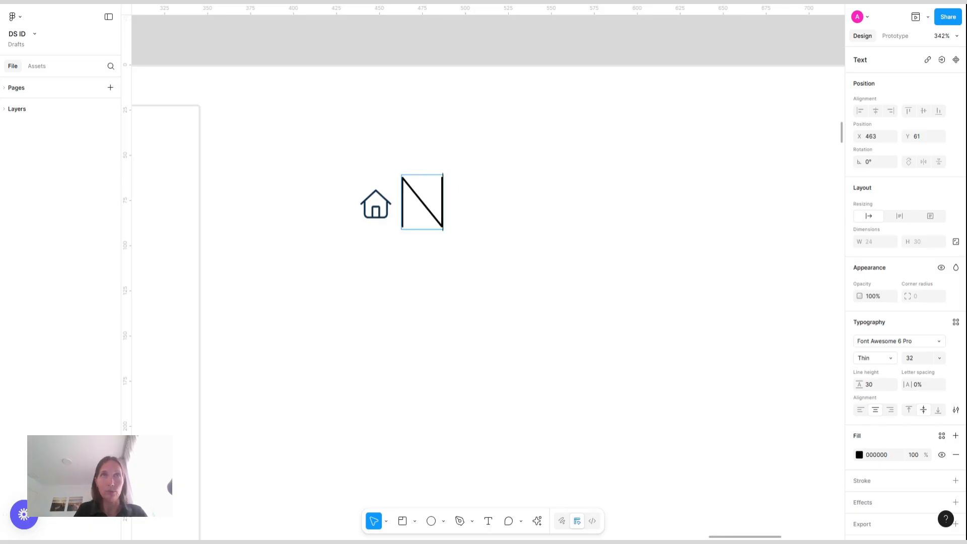
key("BackSpace")
type("MY BOOTHS")
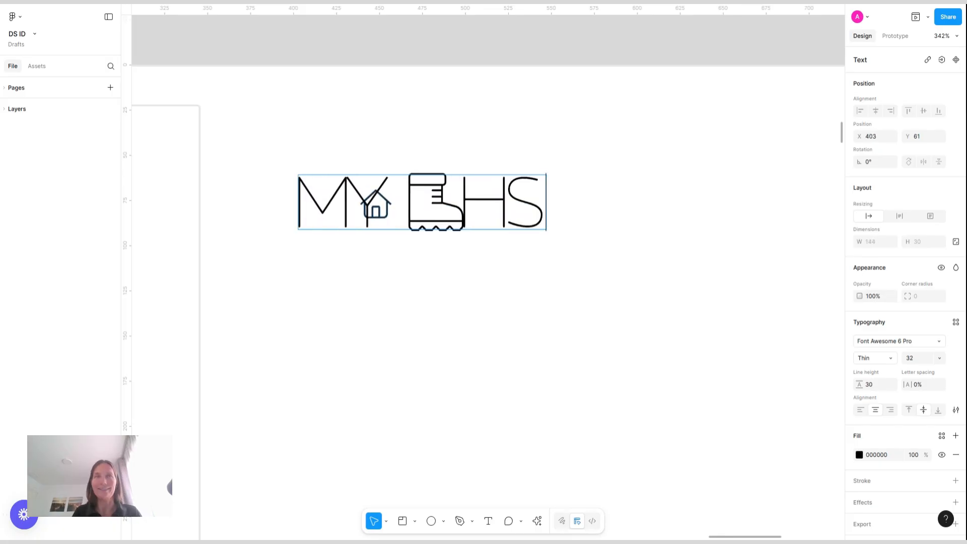
Apply the Sub-text text style to the whole MY BOOTHS text
key("ctrl+a")
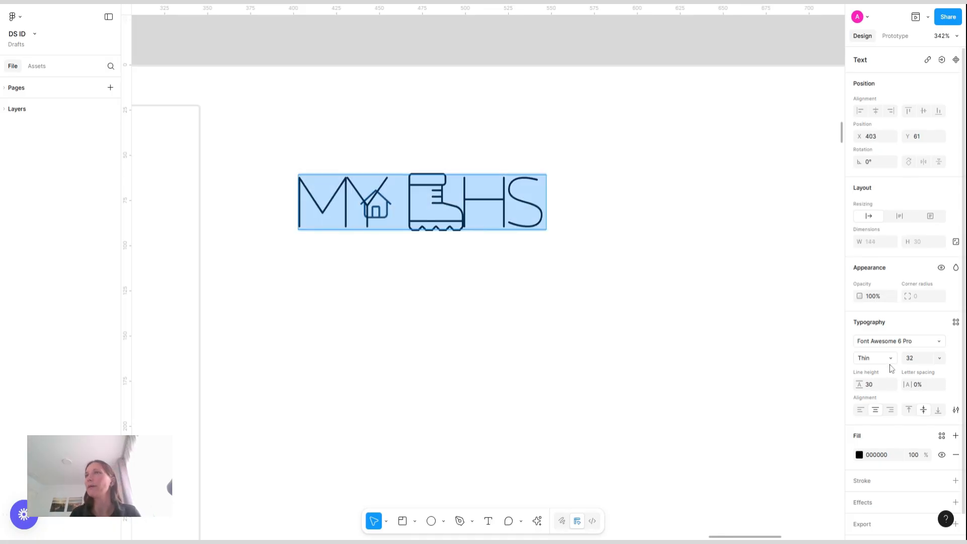
left_click(955, 322)
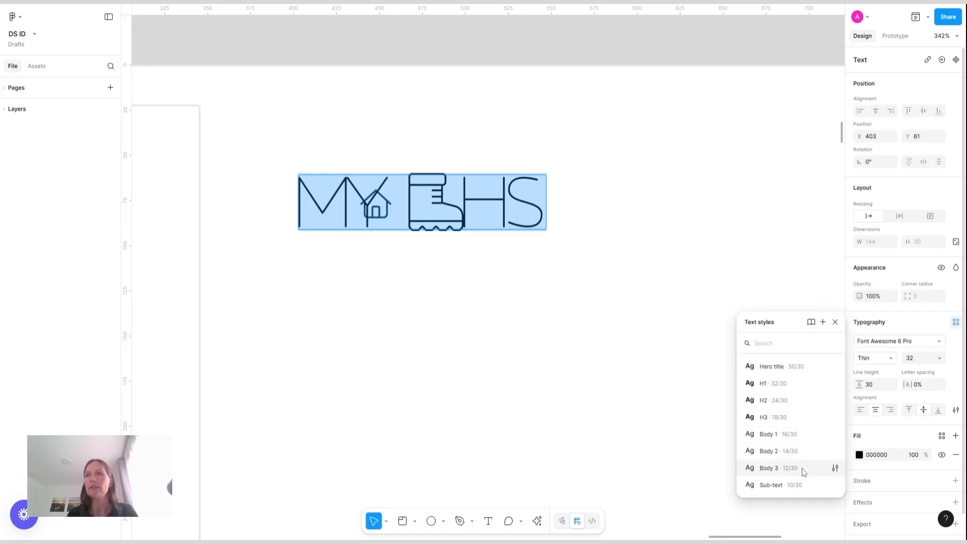
left_click(784, 479)
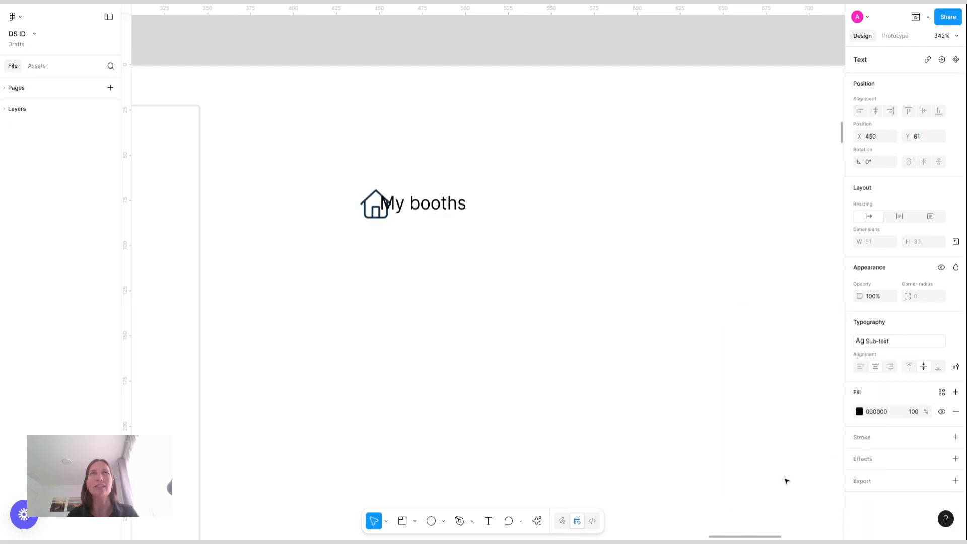
Move the text to the right of the icon and set its fill to the Gray/Gray-800 color style
left_click_drag(452, 175, 485, 175)
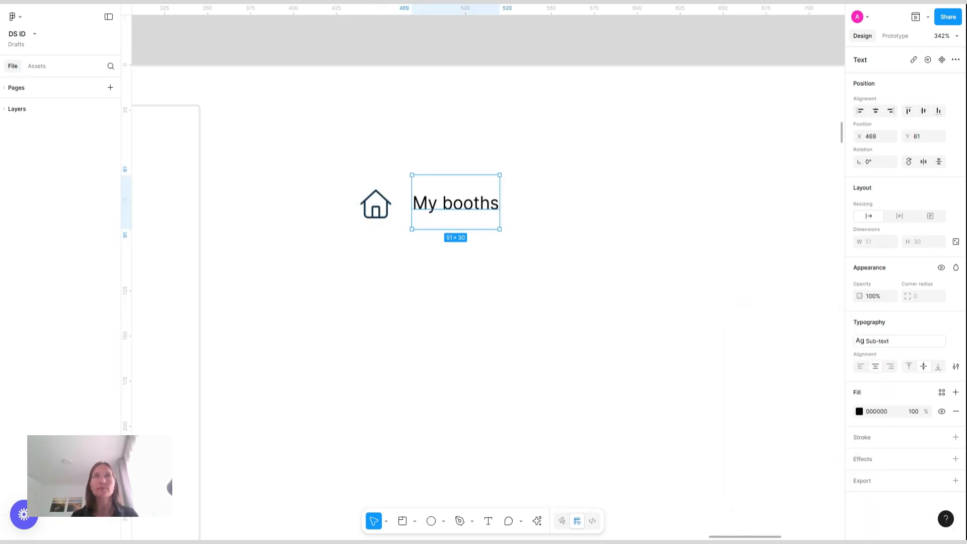
left_click(942, 394)
type("gray")
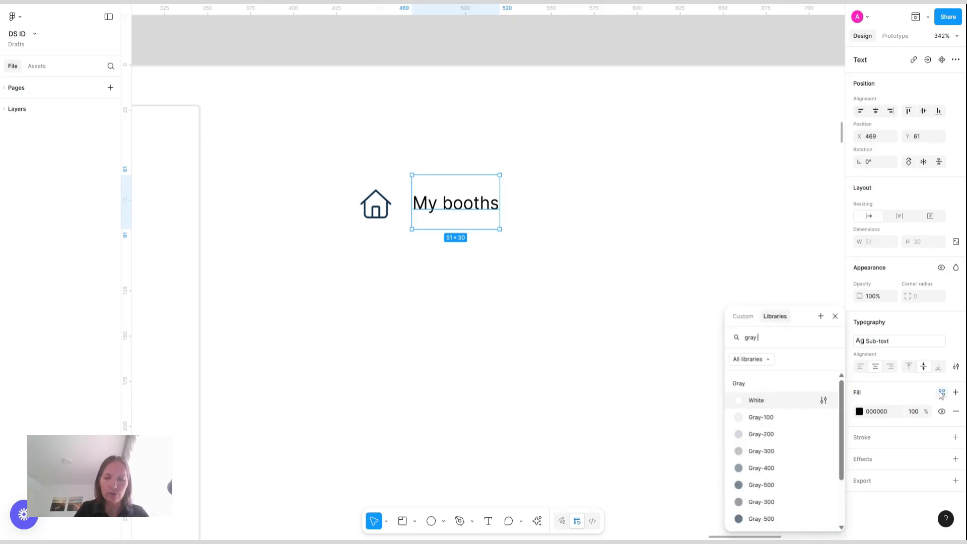
type(" 8")
left_click(757, 400)
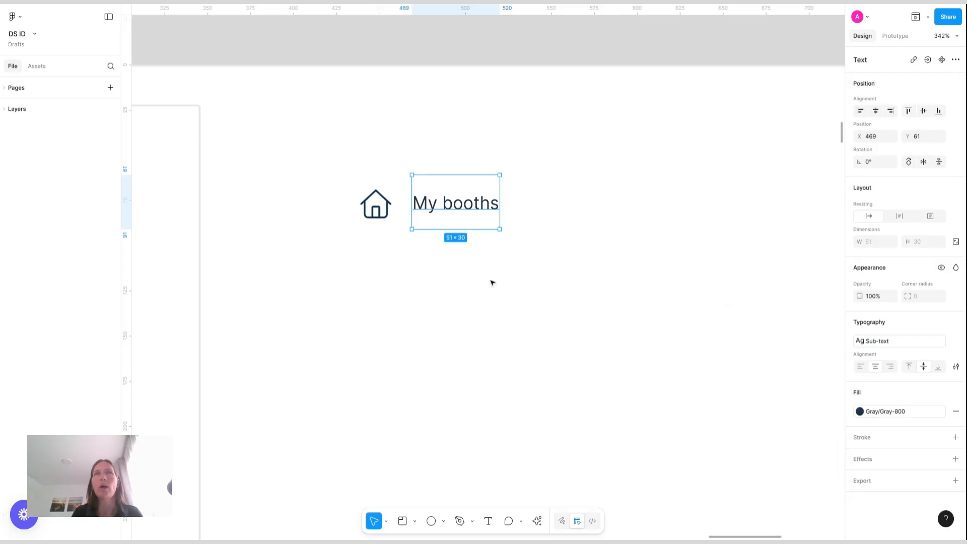
Duplicate the home icon to the right of the text and turn the copy into a size 8 chevron-right icon
left_click_drag(494, 205, 488, 214)
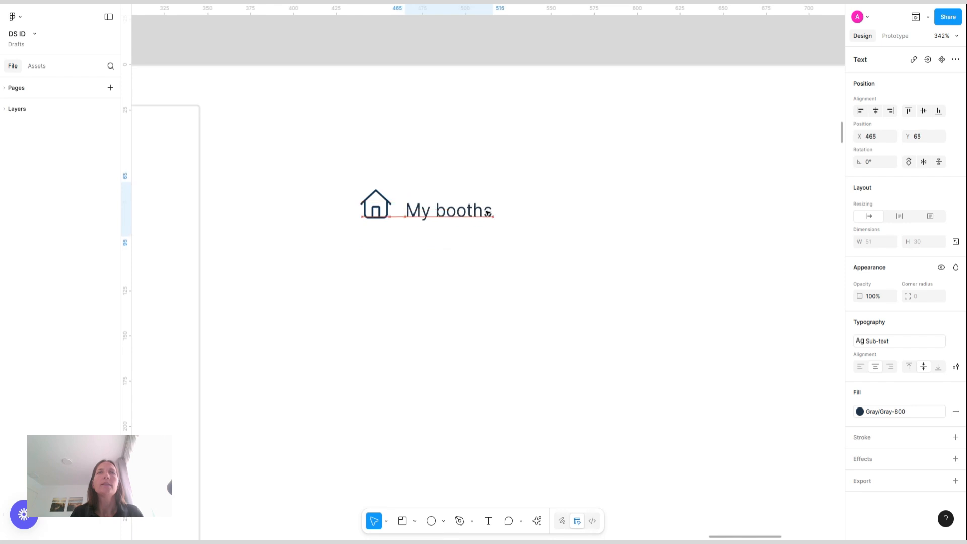
left_click_drag(375, 210, 526, 214, "alt")
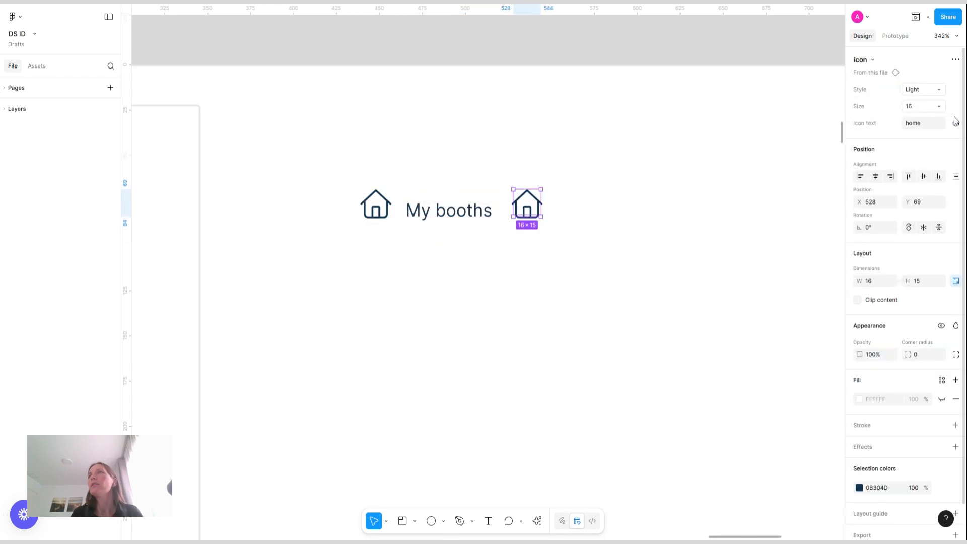
left_click(940, 108)
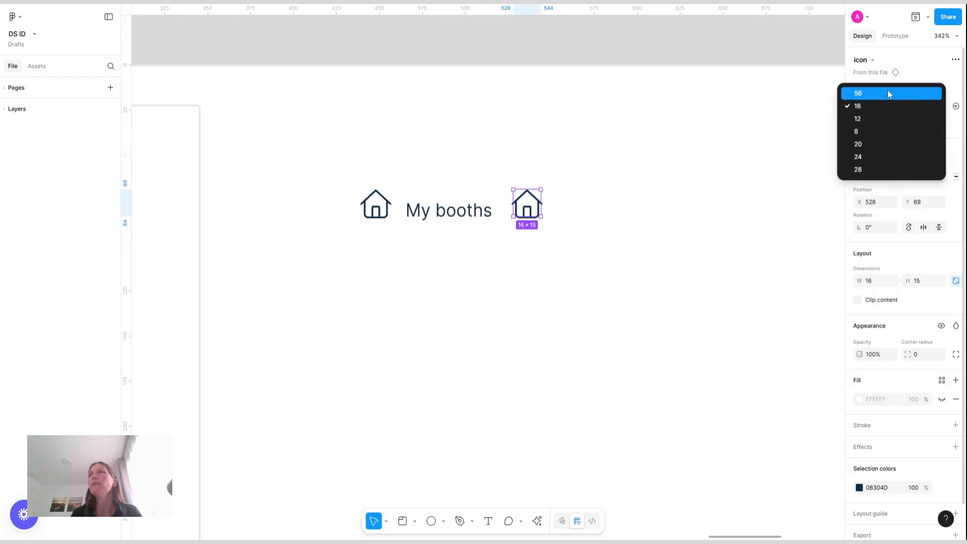
left_click(859, 133)
left_click(924, 126)
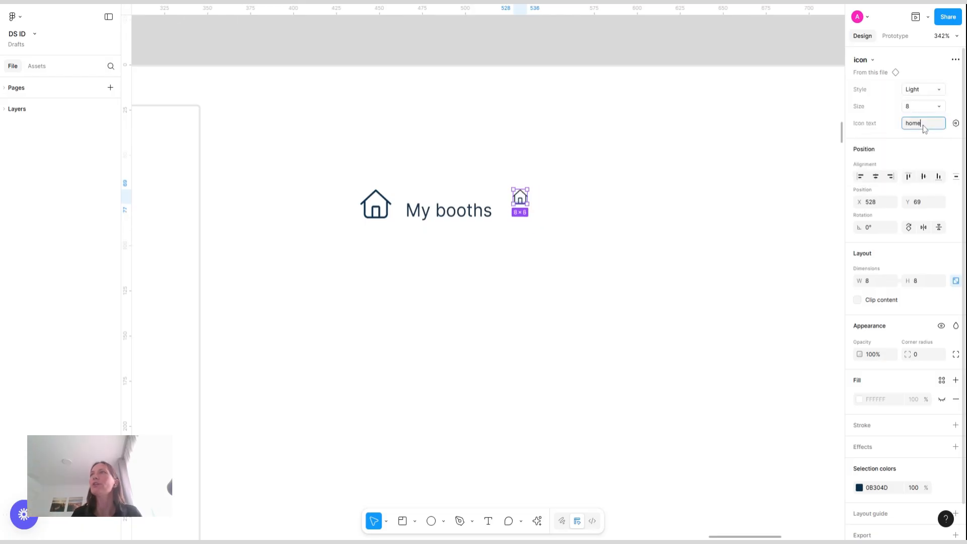
type("chevron-right")
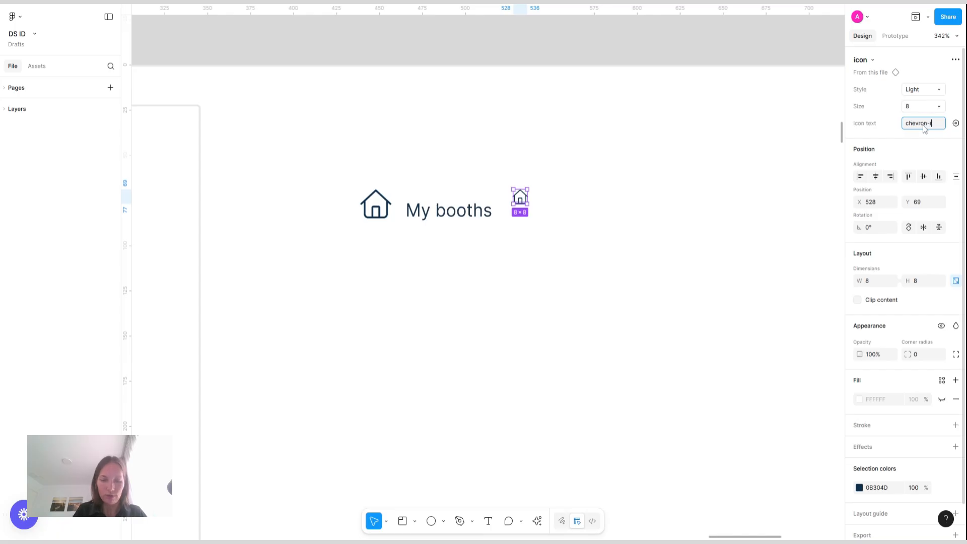
key("Return")
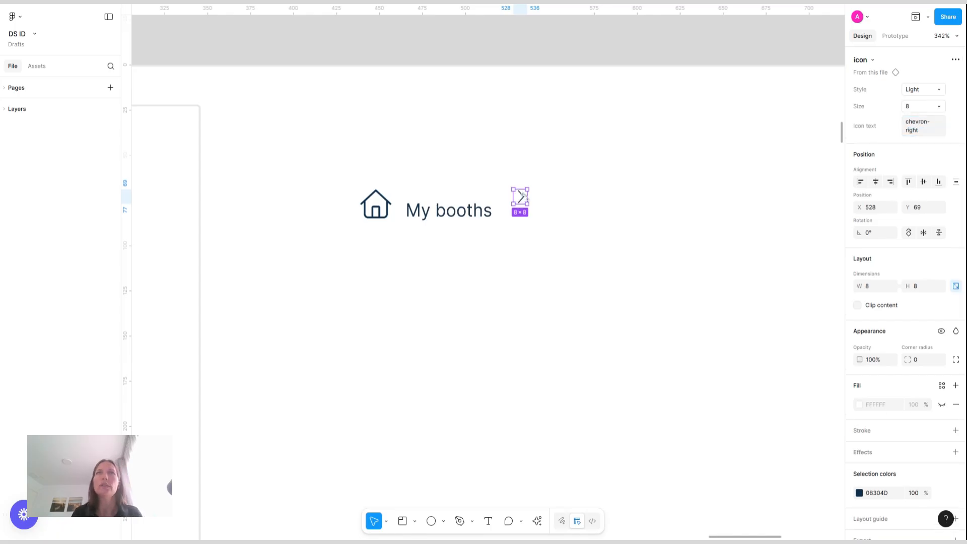
Place the chevron right after the text and set the home icon's size to 8
left_click_drag(524, 198, 512, 213)
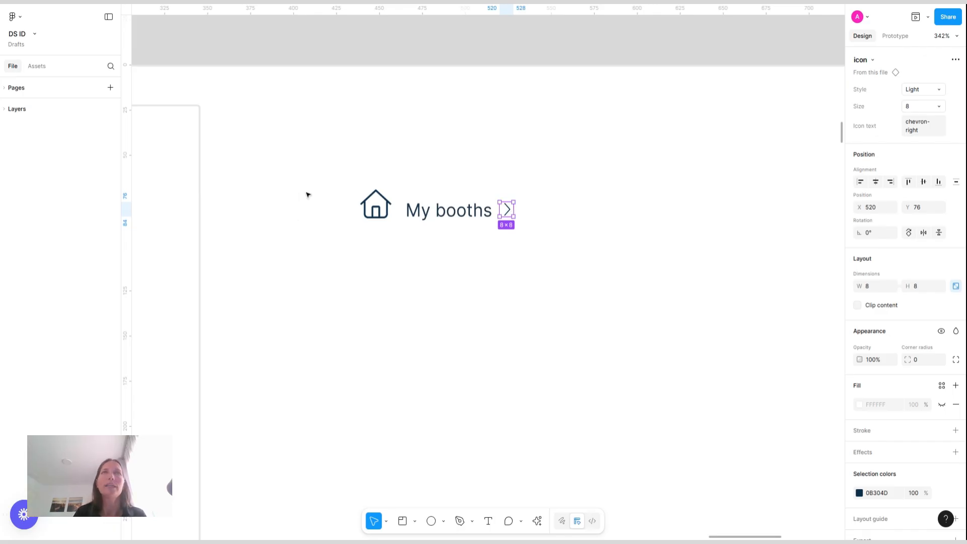
left_click(382, 209)
left_click(931, 110)
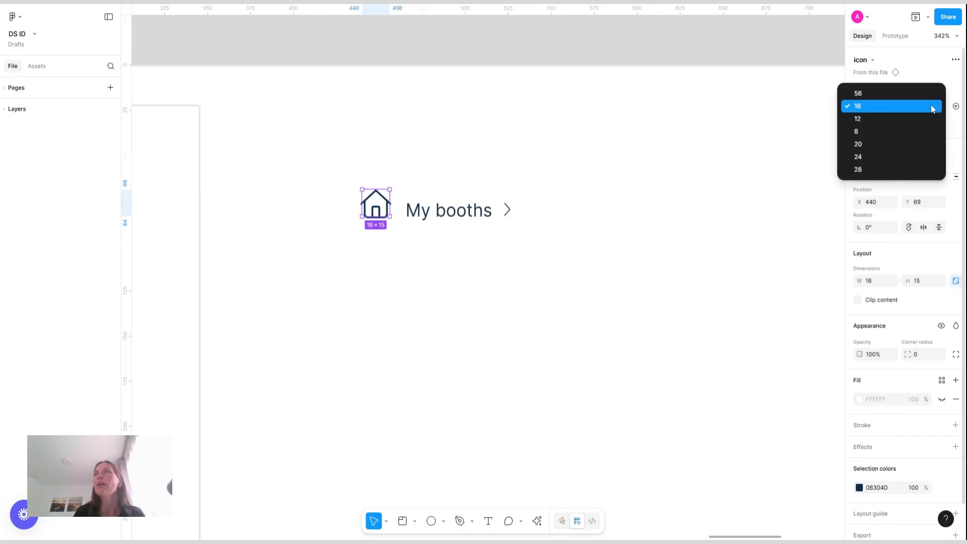
left_click(887, 130)
Wrap the icon, text and chevron in an auto layout frame with a gap of 4
left_click_drag(286, 159, 609, 261)
key("shift+a")
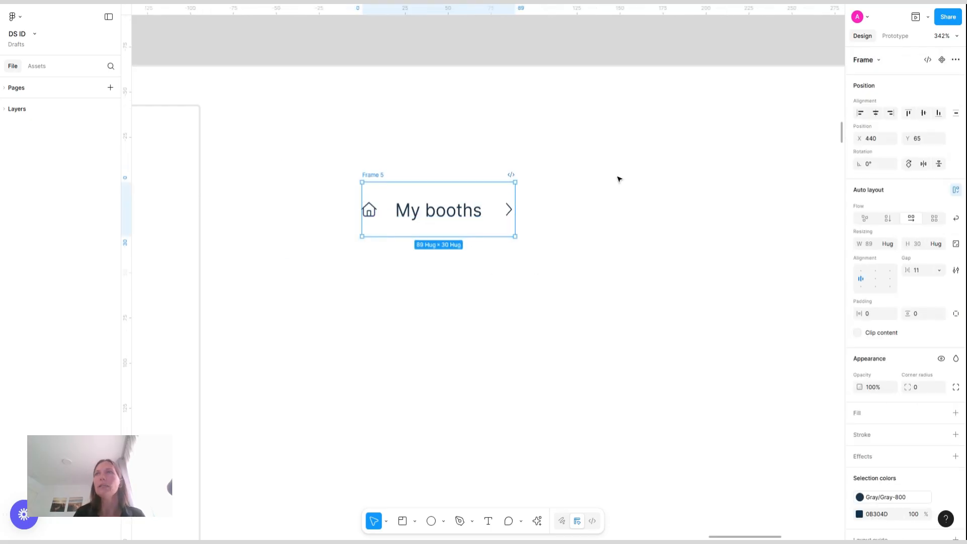
left_click(926, 272)
type("4")
key("Return")
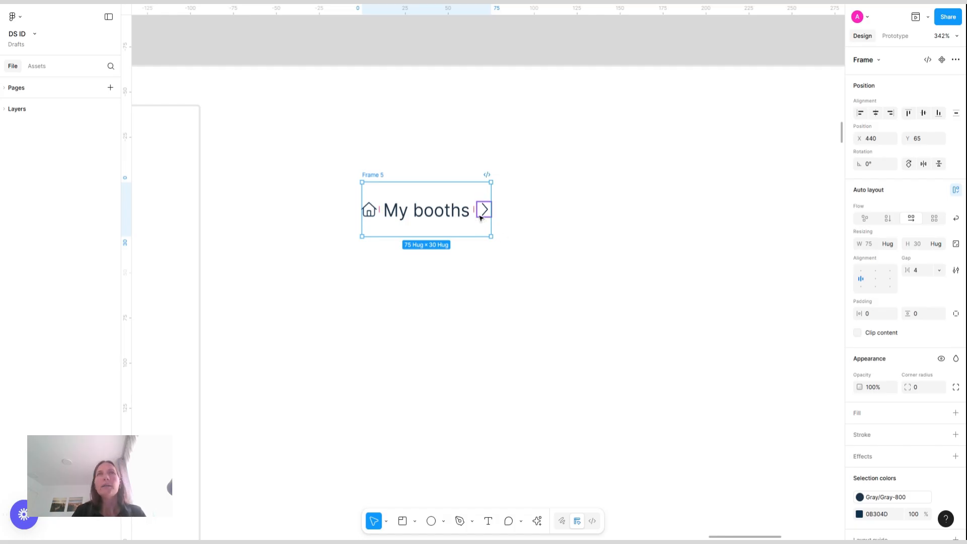
Duplicate the My booths text and the chevron to extend the breadcrumb row
left_click(451, 216)
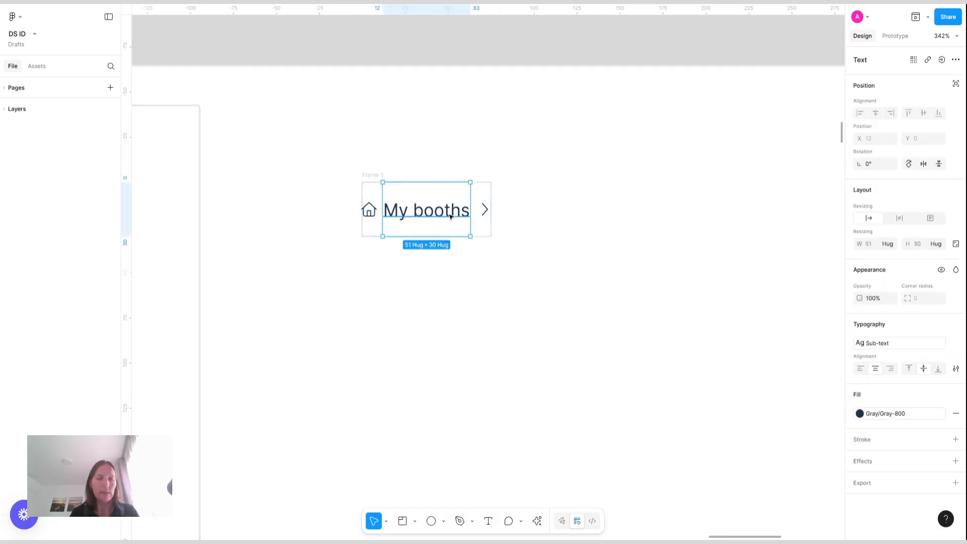
key("ctrl+d")
key("Right")
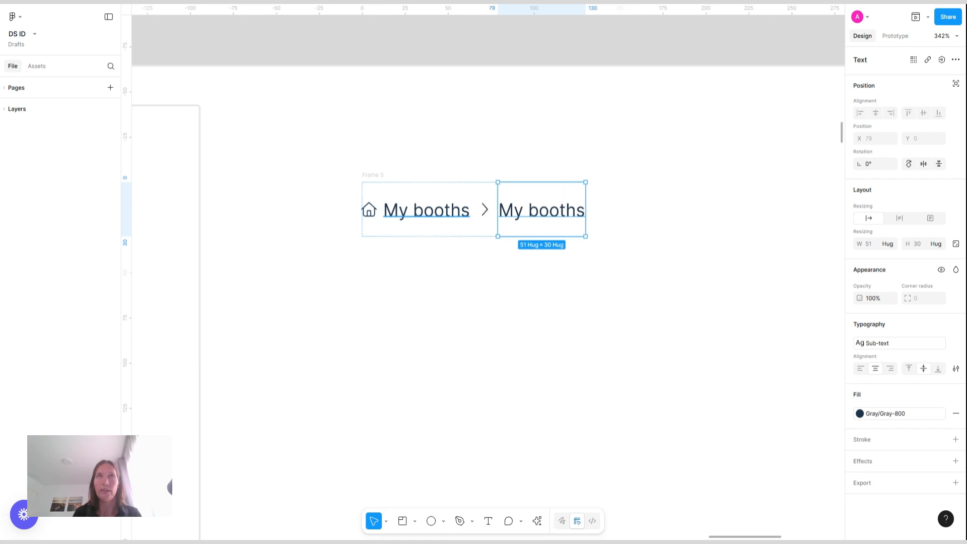
left_click(488, 214)
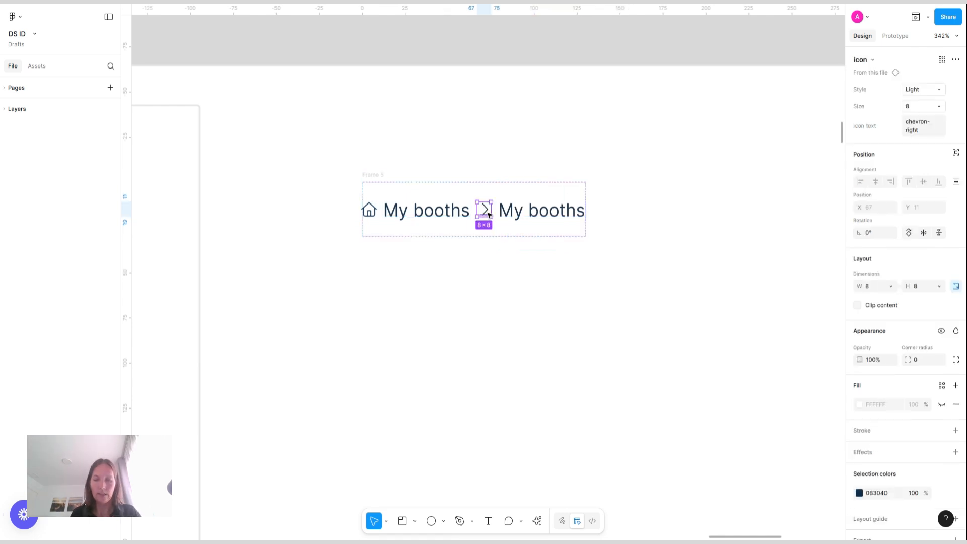
key("ctrl+d")
key("Right")
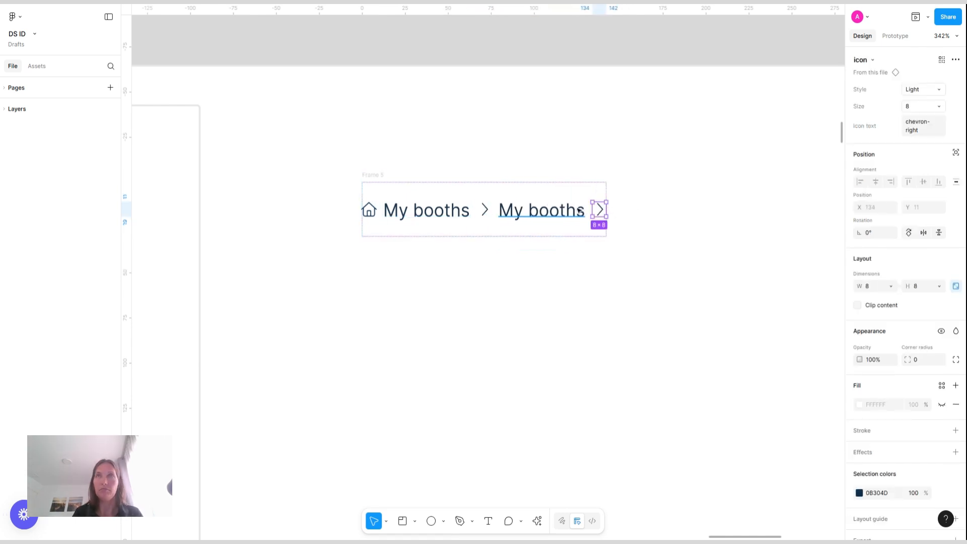
Change the duplicated text to Editor
double_click(553, 215)
type("Editor")
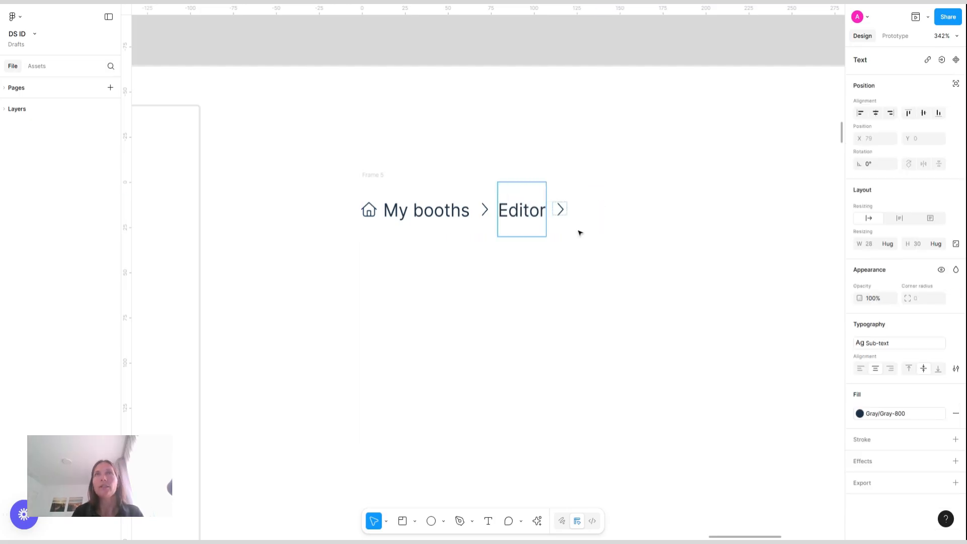
key("Escape")
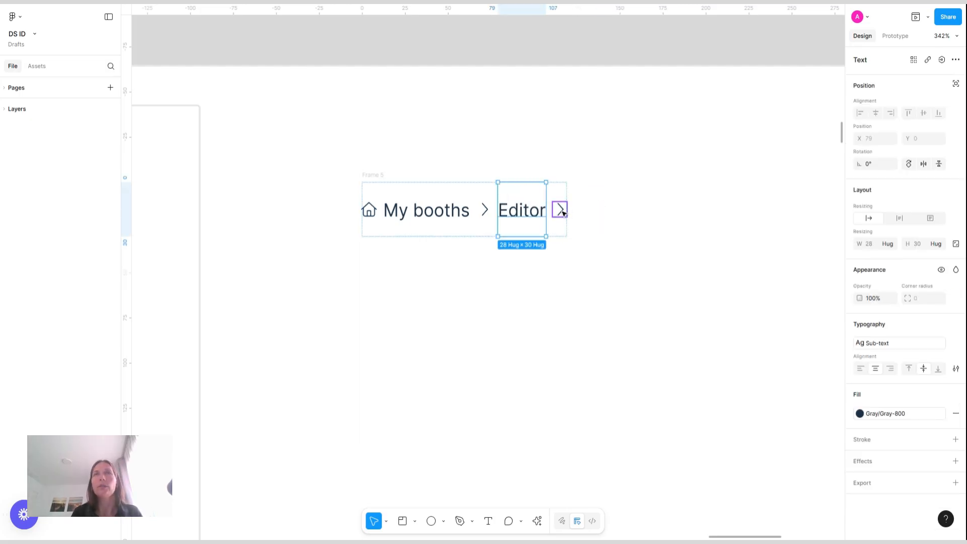
Duplicate the Editor text at the end of the row and change the copy to New booth
left_click(563, 213)
left_click(534, 212)
key("ctrl+d")
key("Right")
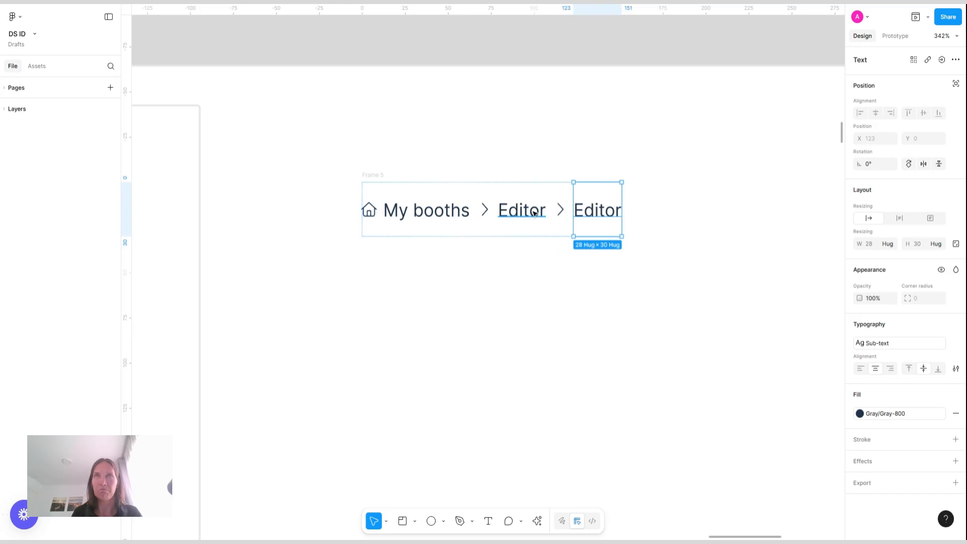
double_click(596, 210)
type("NE")
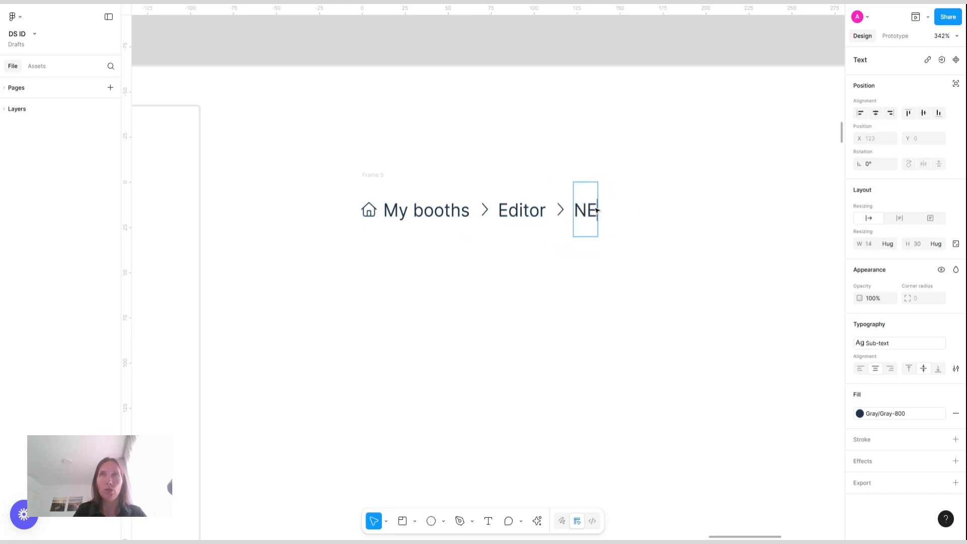
type("w")
key("BackSpace")
key("BackSpace")
type("ew")
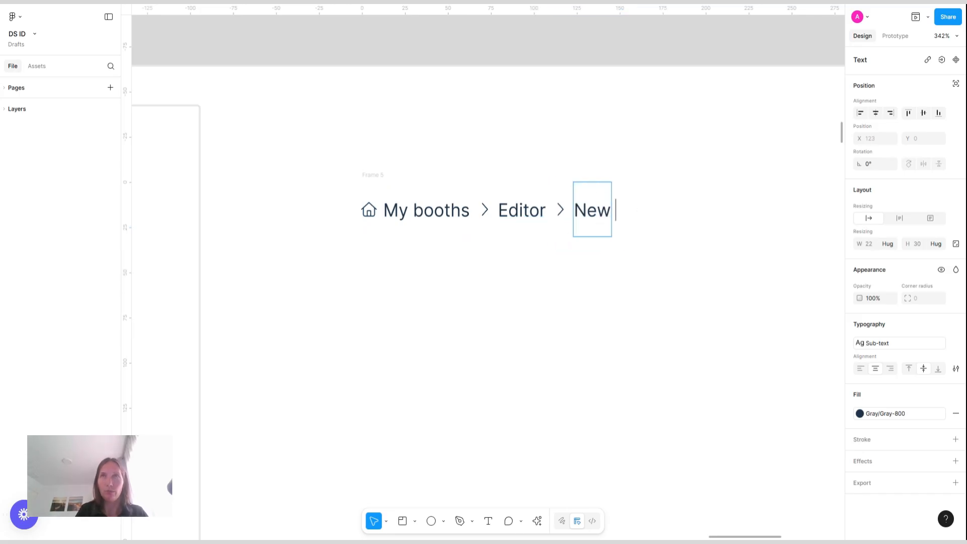
type(" booth")
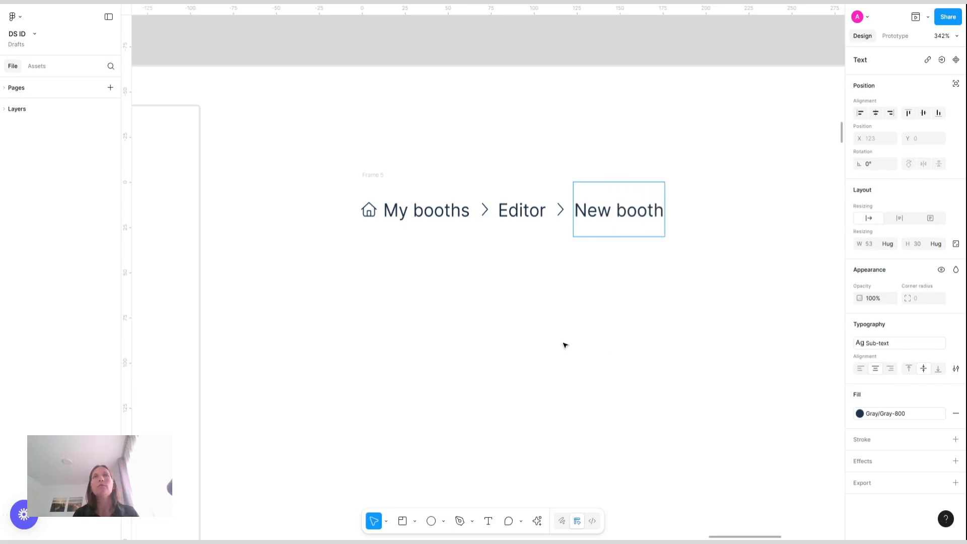
key("Escape")
Move the breadcrumb frame lower on the canvas
left_click(337, 296)
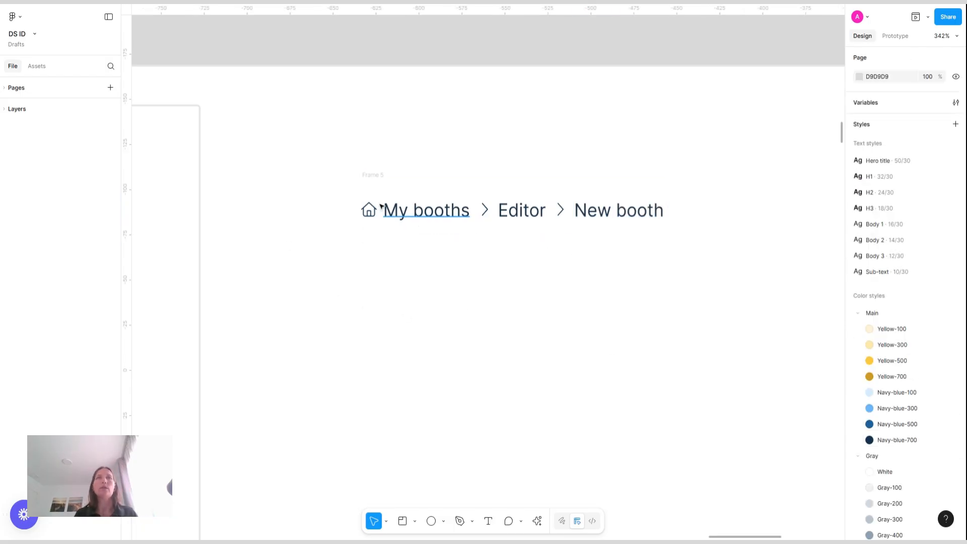
left_click(549, 273)
scroll(549, 273, "down", 3)
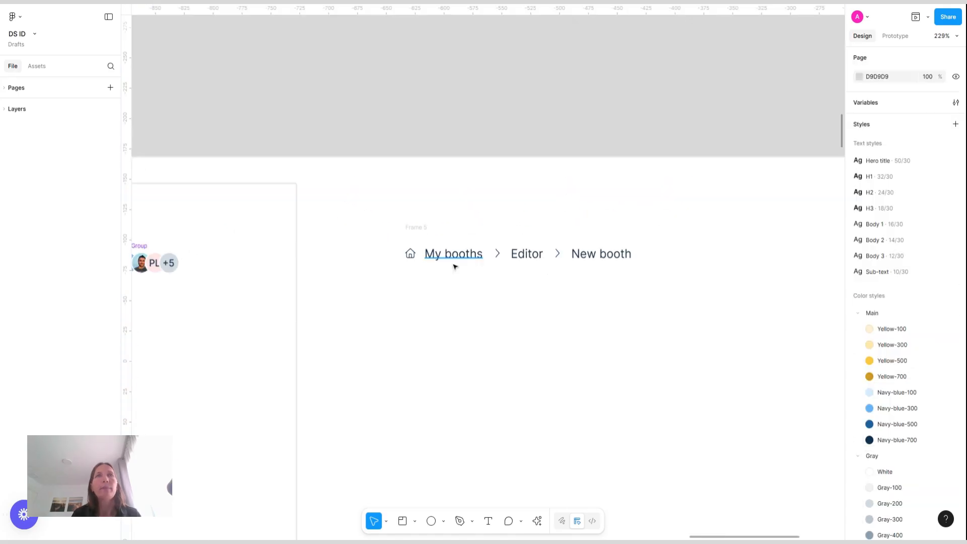
scroll(453, 264, "up", 5)
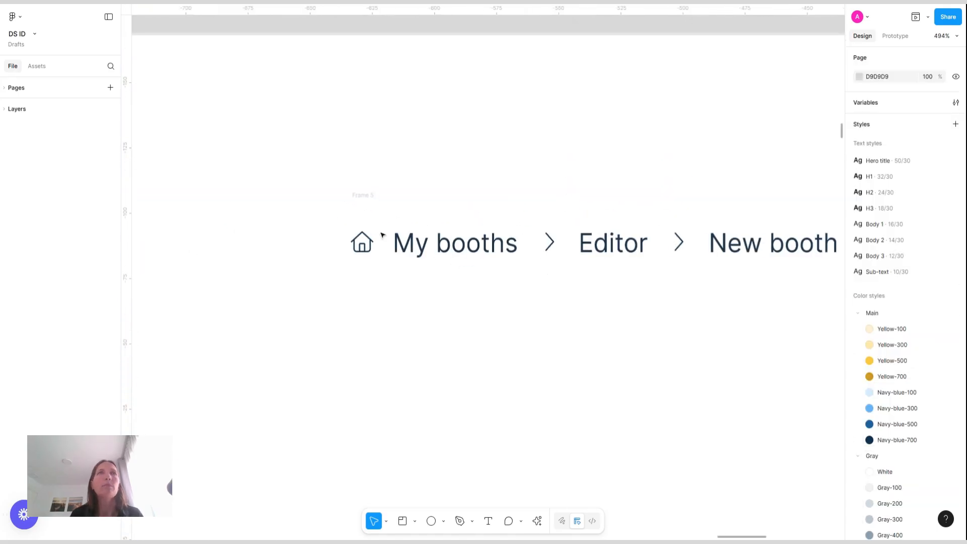
left_click_drag(361, 199, 363, 305)
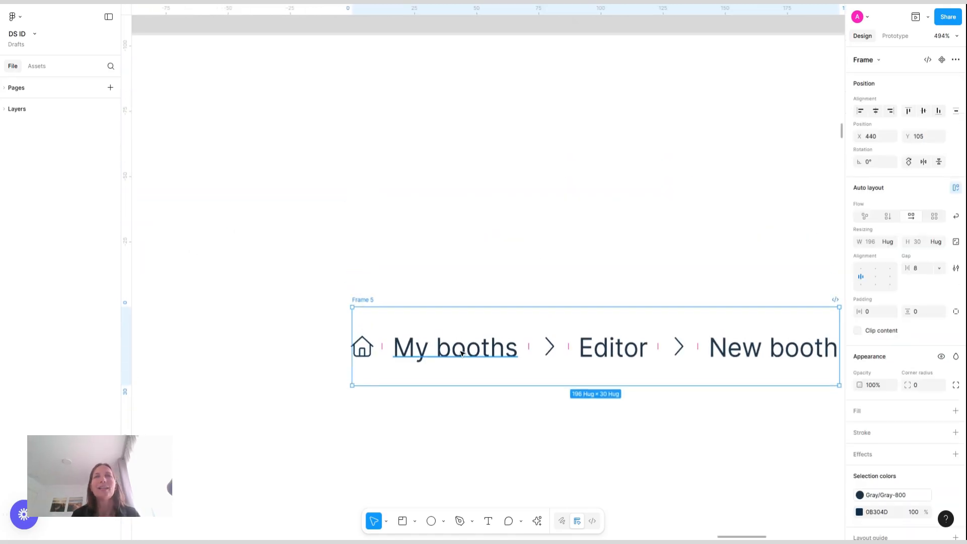
Duplicate the My booths text above the frame and make the copy a component
left_click(455, 354)
left_click_drag(456, 354, 455, 128)
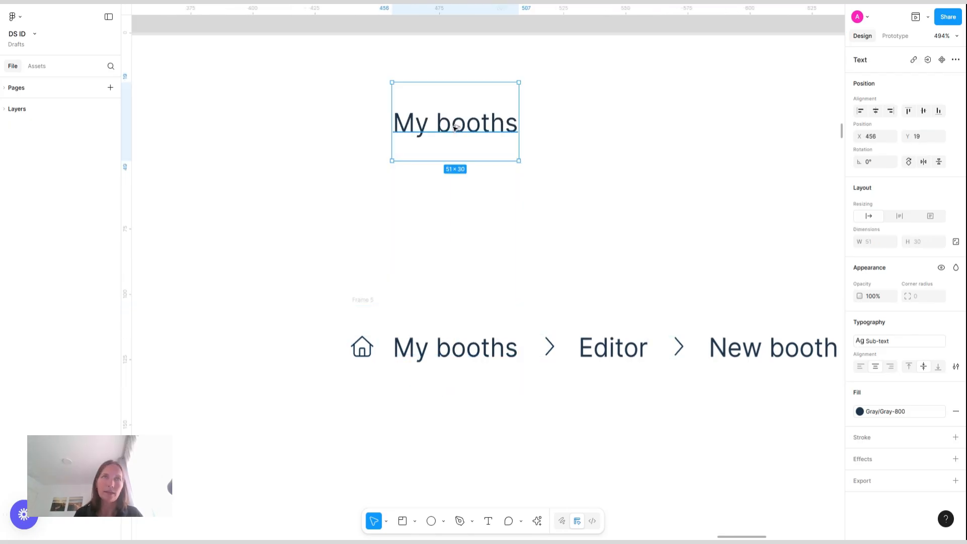
key("ctrl+alt+k")
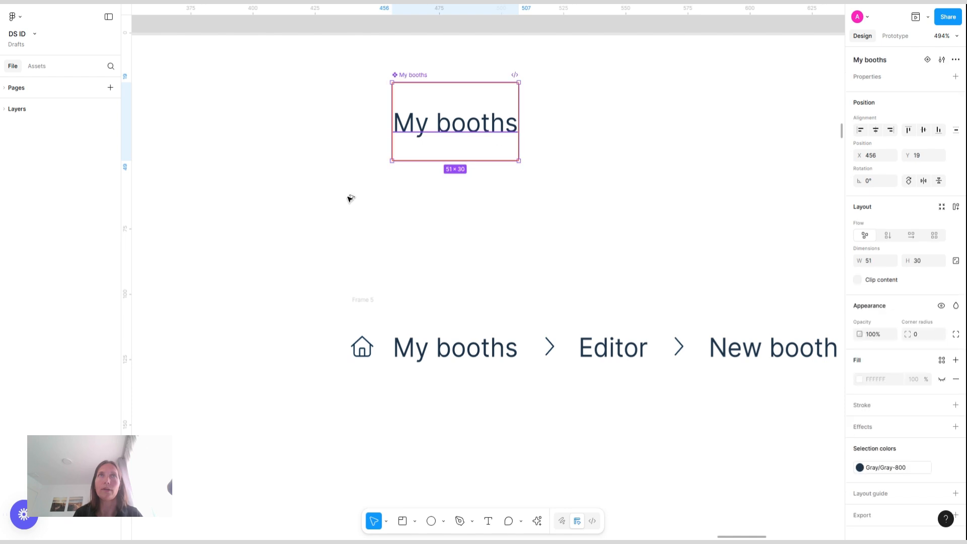
Set the component's height to 12
left_click(922, 262)
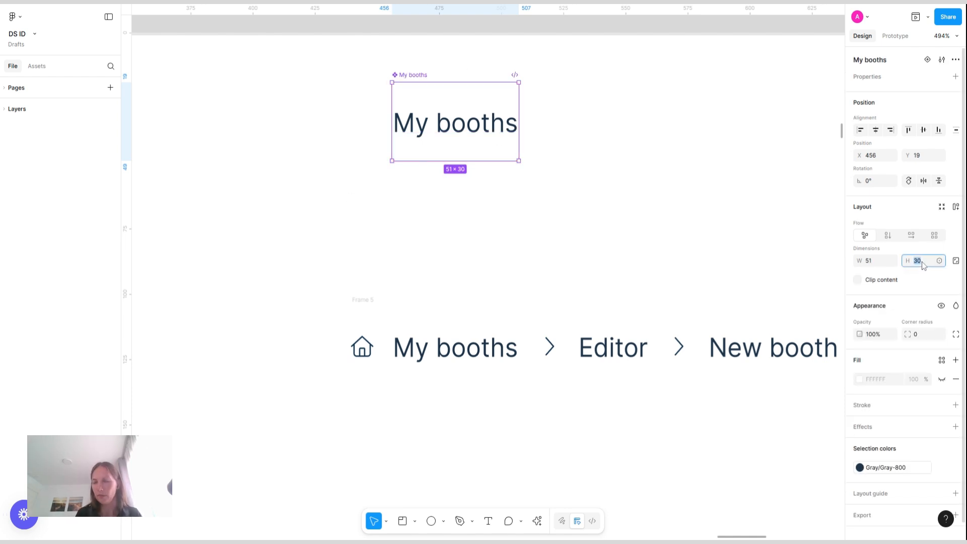
type("16")
key("Return")
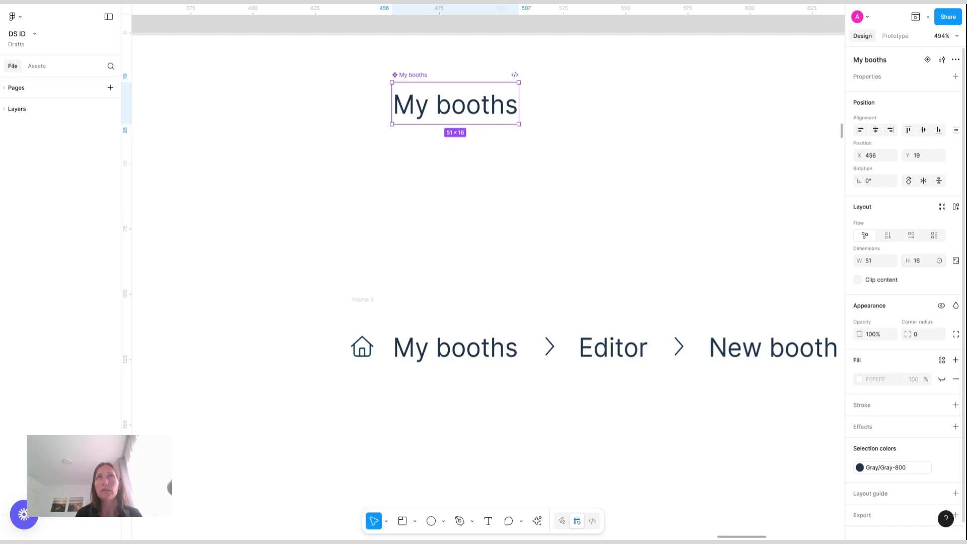
left_click(922, 262)
type("12")
key("Return")
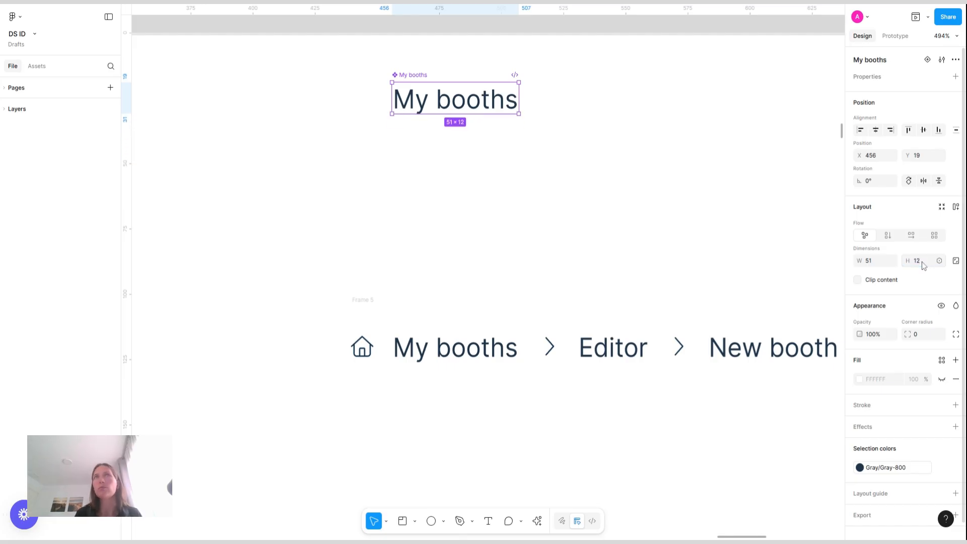
Rename the component to _breadcrumbs base
double_click(413, 76)
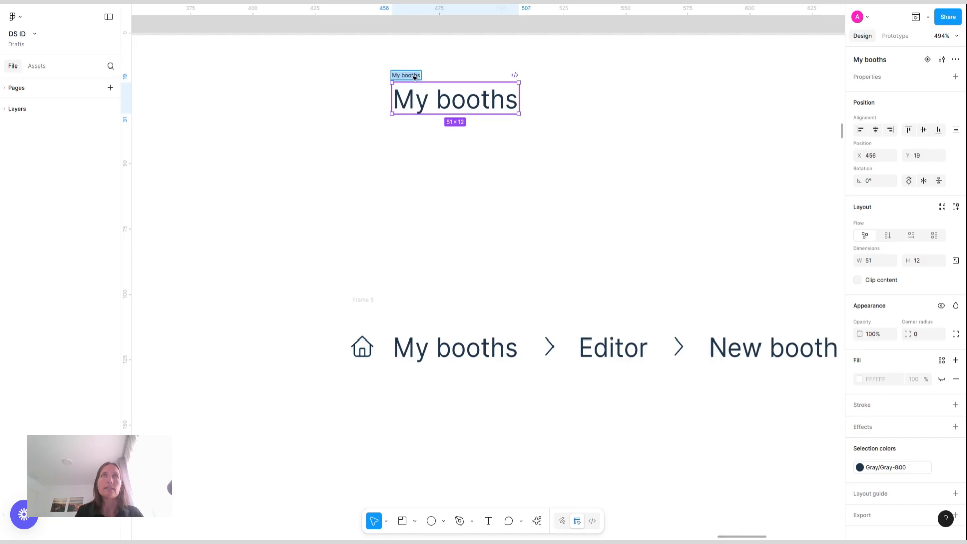
type("breadcrumbs")
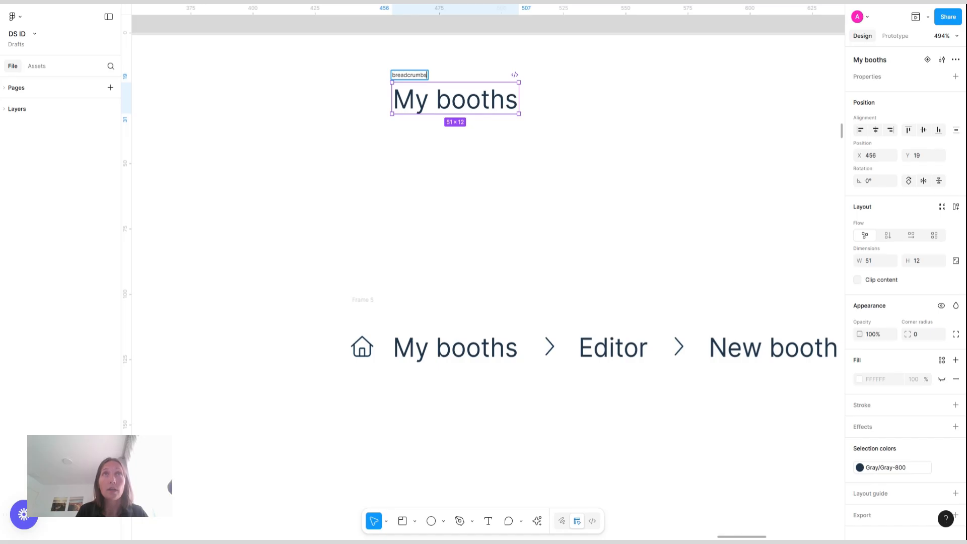
type(" base")
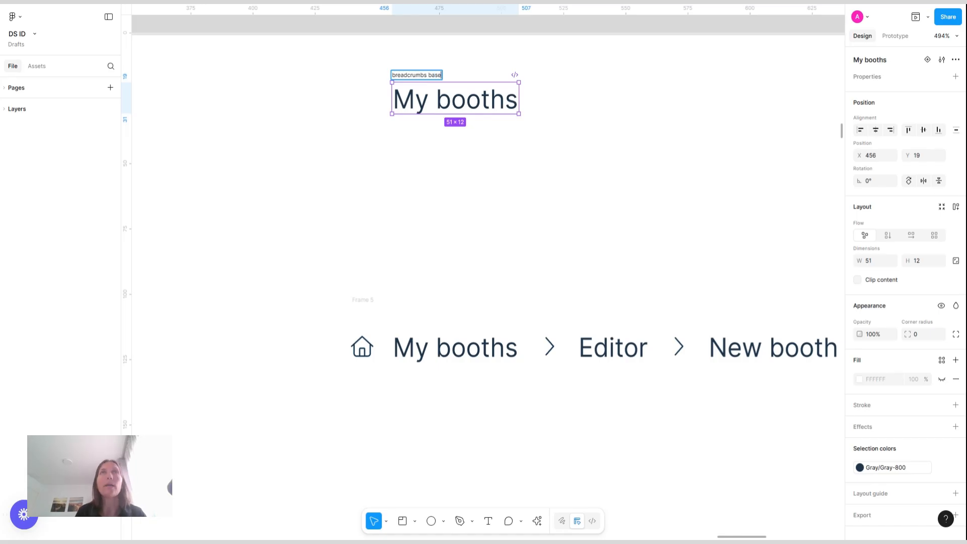
left_click(483, 167)
double_click(430, 75)
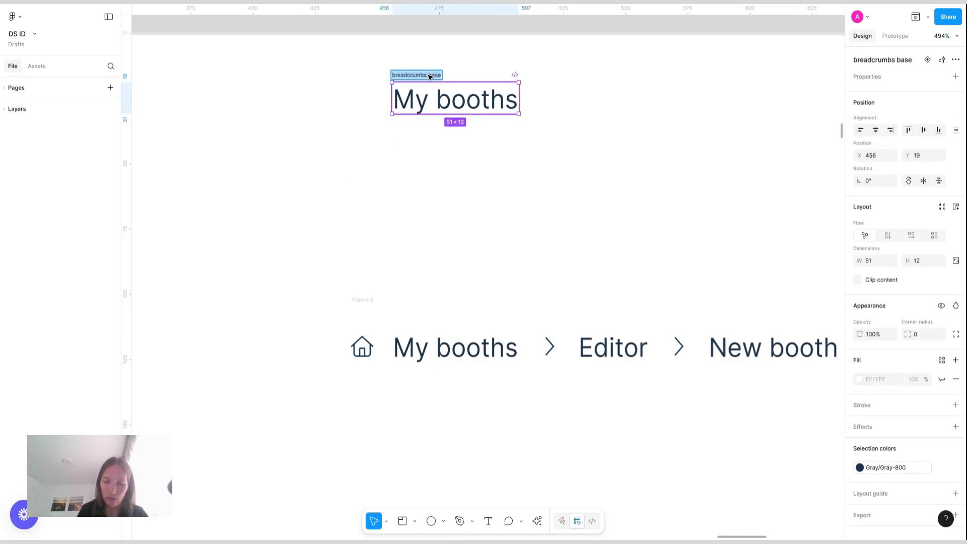
key("Home")
type("_")
key("Return")
Move the component slightly down and add a variant to it
left_click(419, 65)
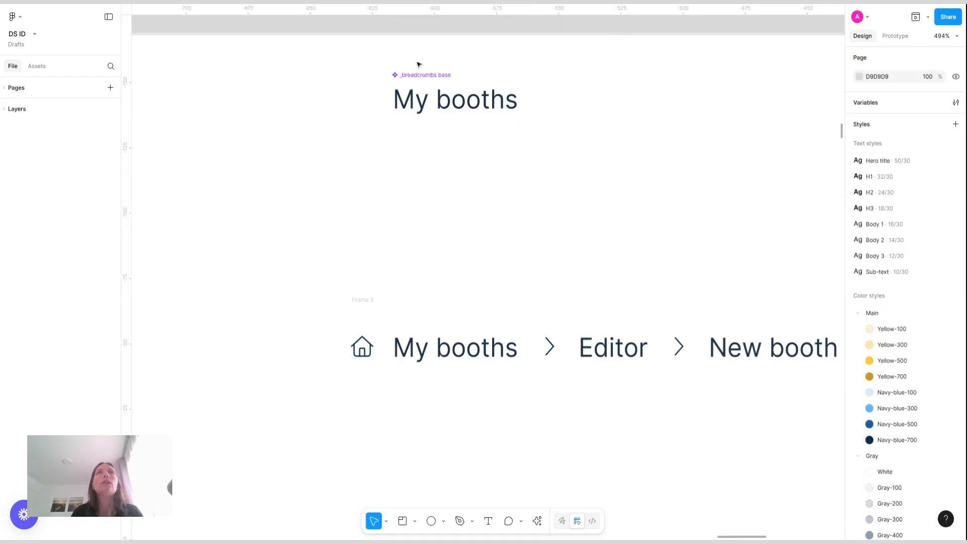
left_click_drag(419, 73, 414, 107)
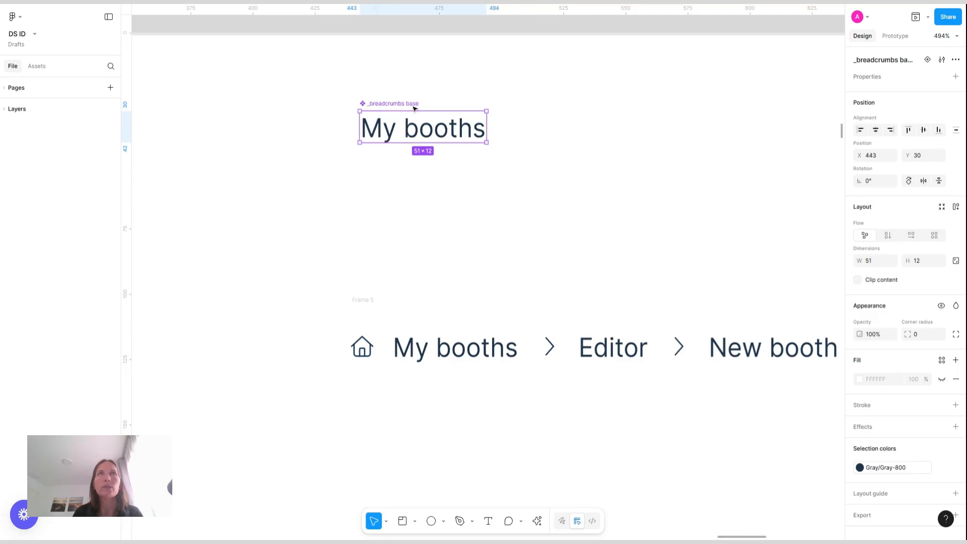
left_click(928, 60)
left_click(440, 133)
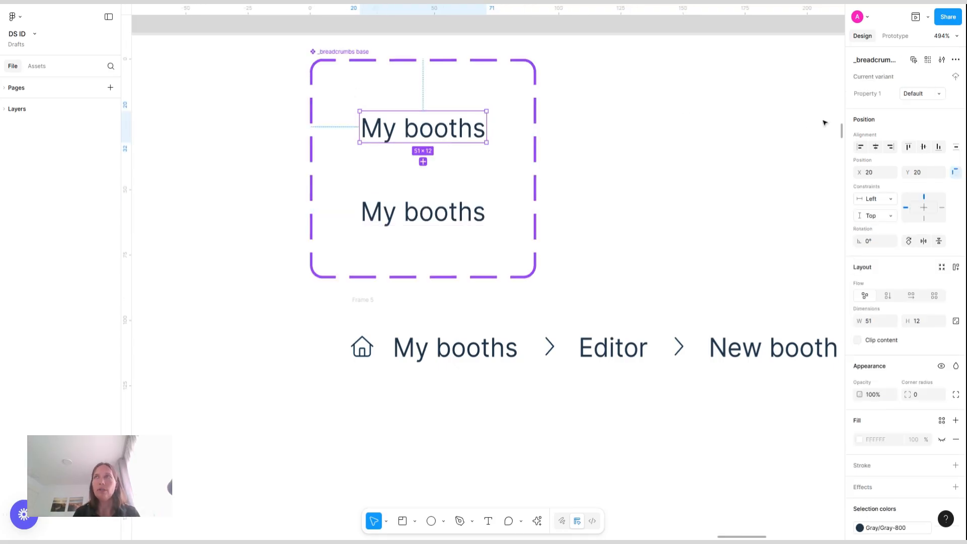
Rename the component's variant property to State
double_click(876, 94)
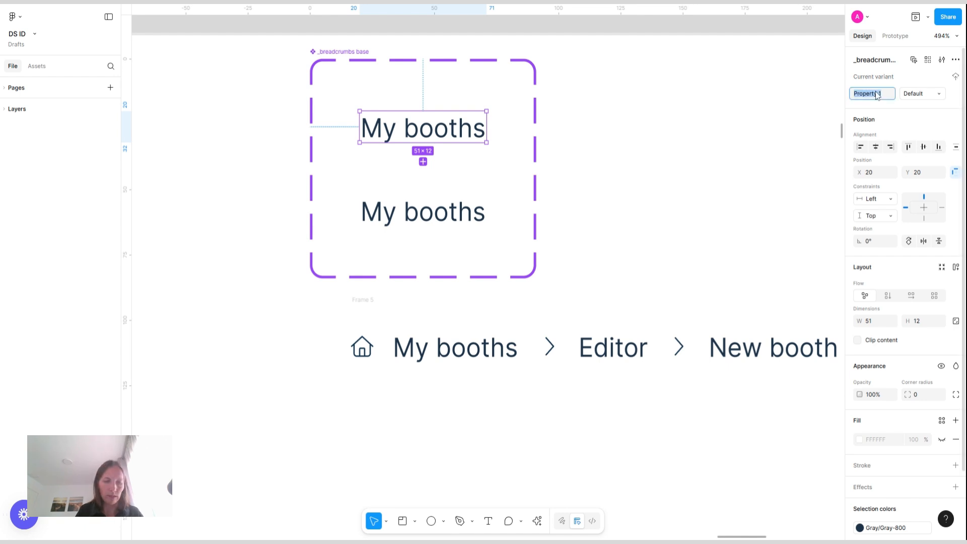
type("State")
key("Return")
key("Tab")
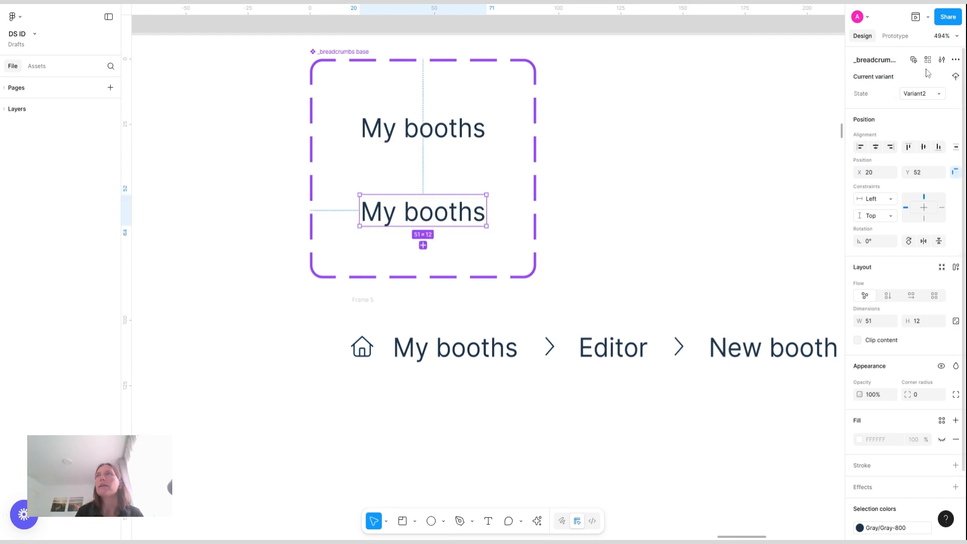
Set the second variant's State value to Hover
double_click(920, 95)
type("Ho")
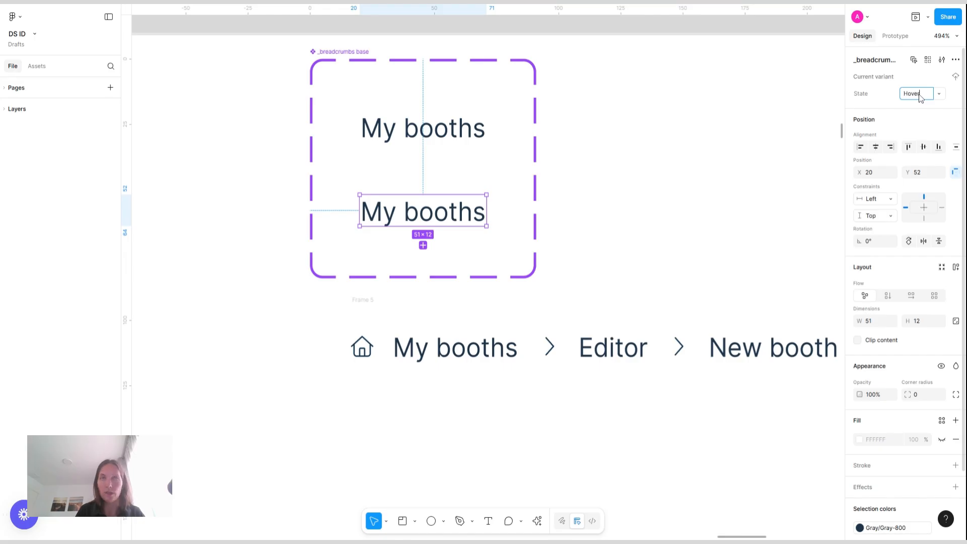
type("ver")
key("Return")
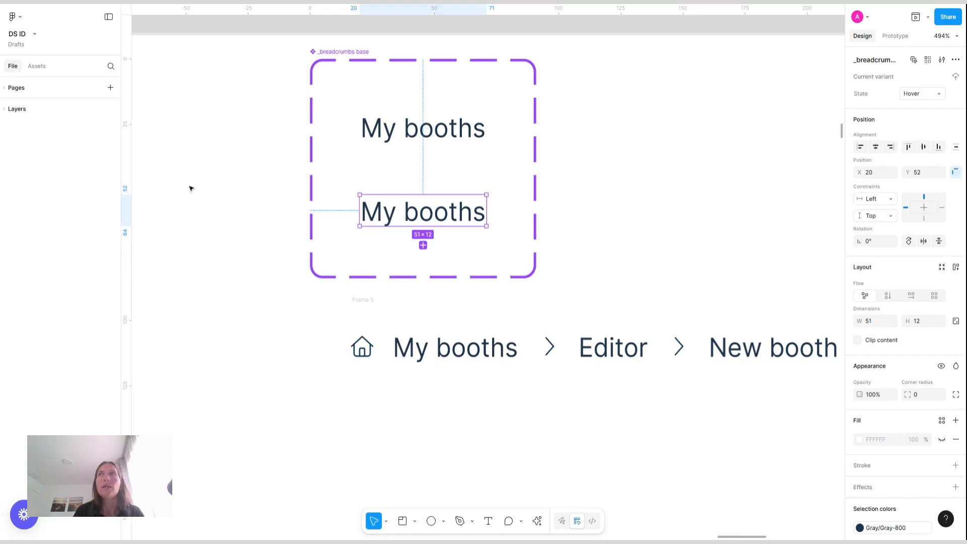
Add a third variant to the component set and set its State value to Focus
left_click(424, 245)
double_click(916, 94)
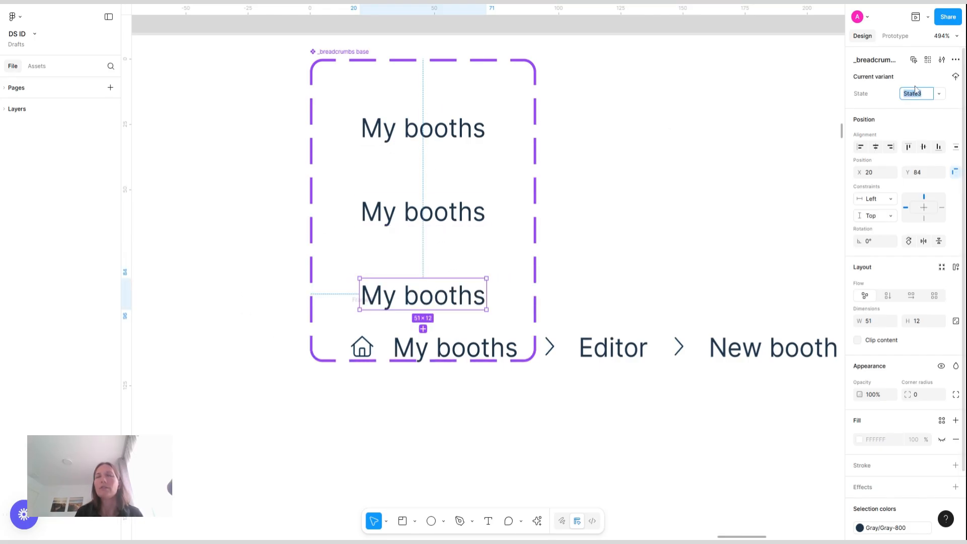
type("Focus")
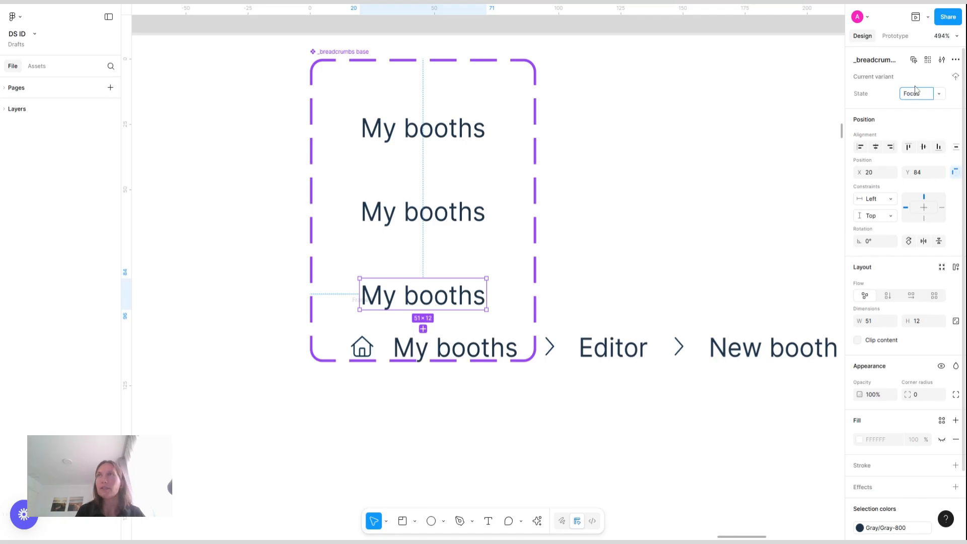
key("Return")
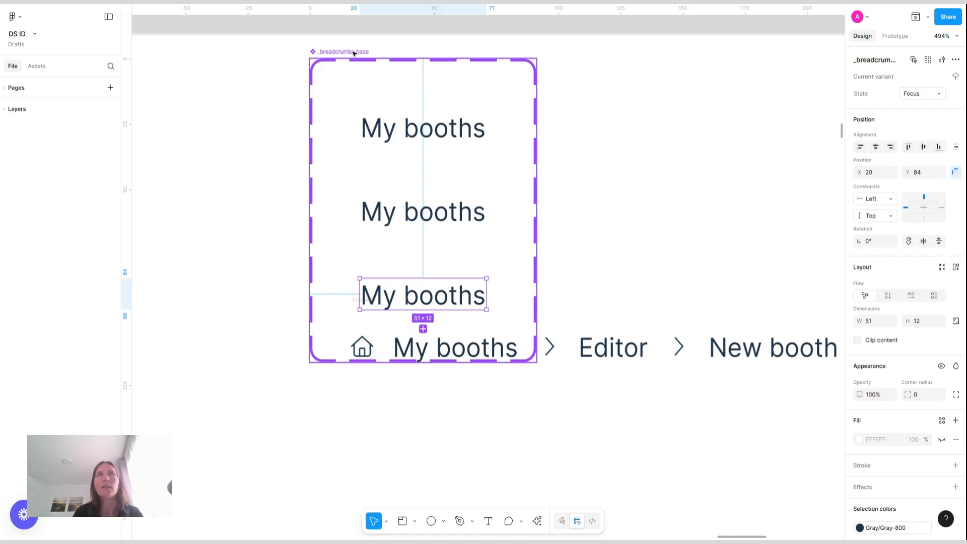
Move the _breadcrumbs base component set below the breadcrumb navigation
left_click_drag(354, 53, 402, 419)
scroll(398, 421, "down", 5)
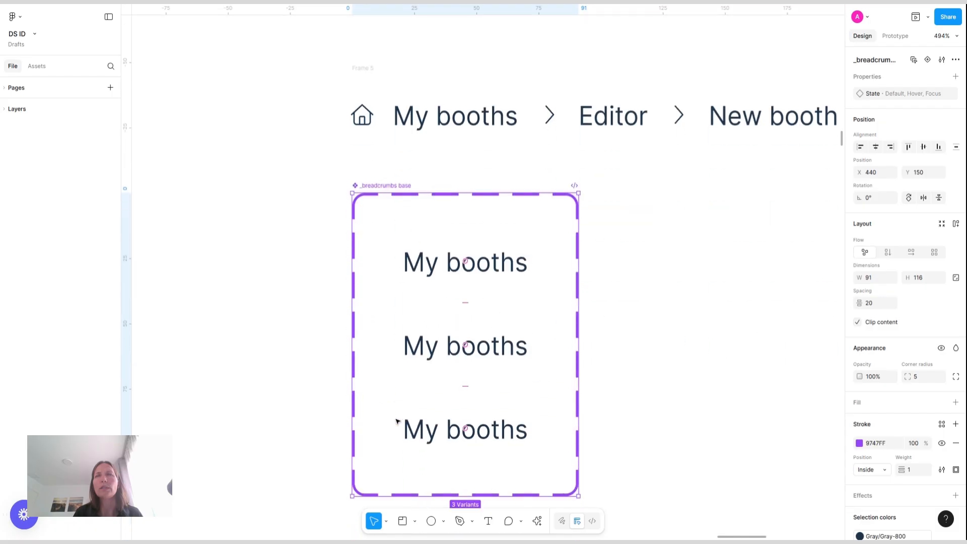
scroll(398, 421, "down", 3)
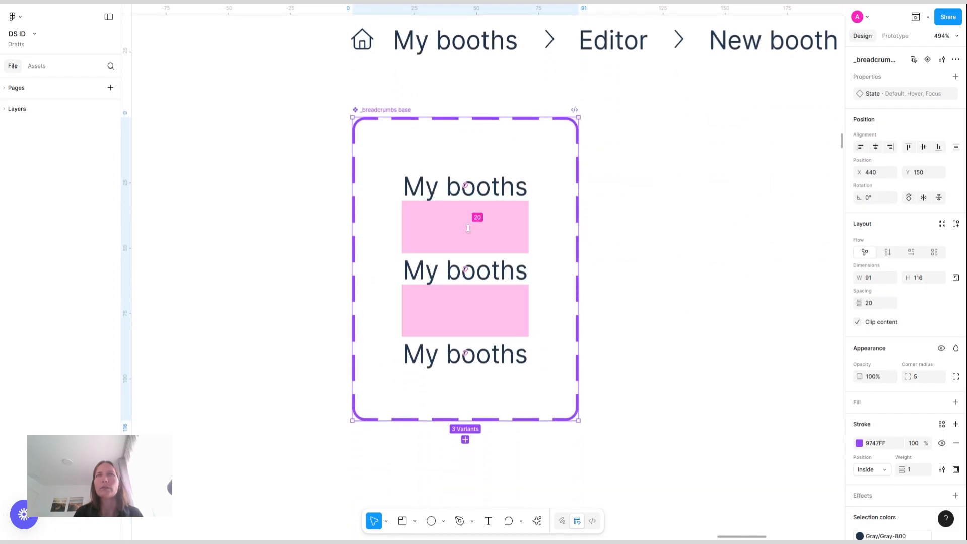
Reduce the spacing between the variants to 11 and shrink the component set's height to 100
mouse_move(468, 229)
left_mouse_down()
mouse_move(476, 198)
mouse_move(471, 215)
left_mouse_up()
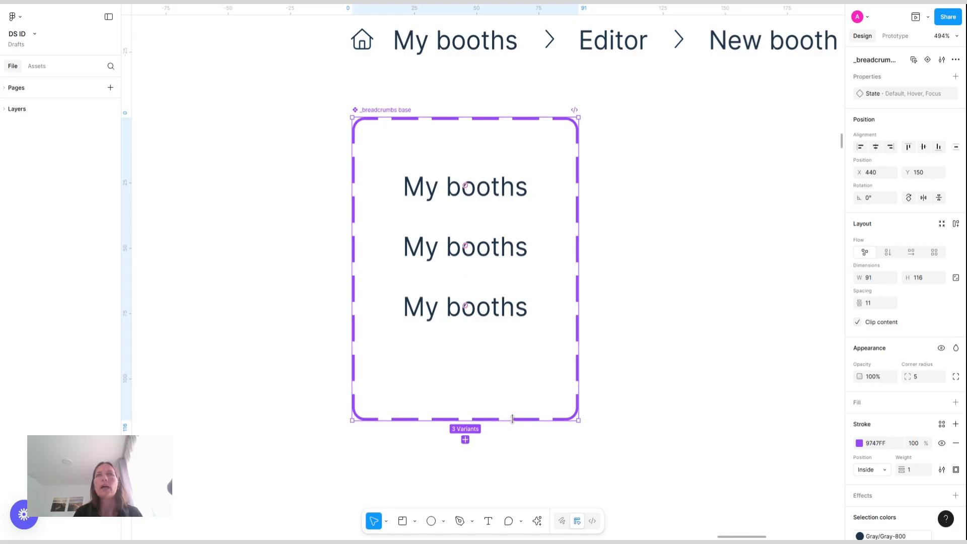
left_click_drag(512, 419, 512, 378)
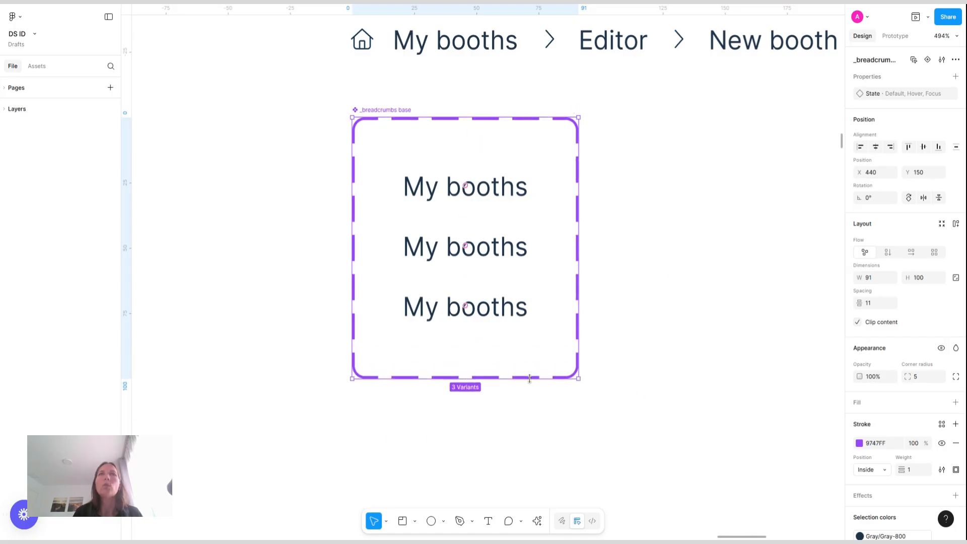
left_click(516, 305)
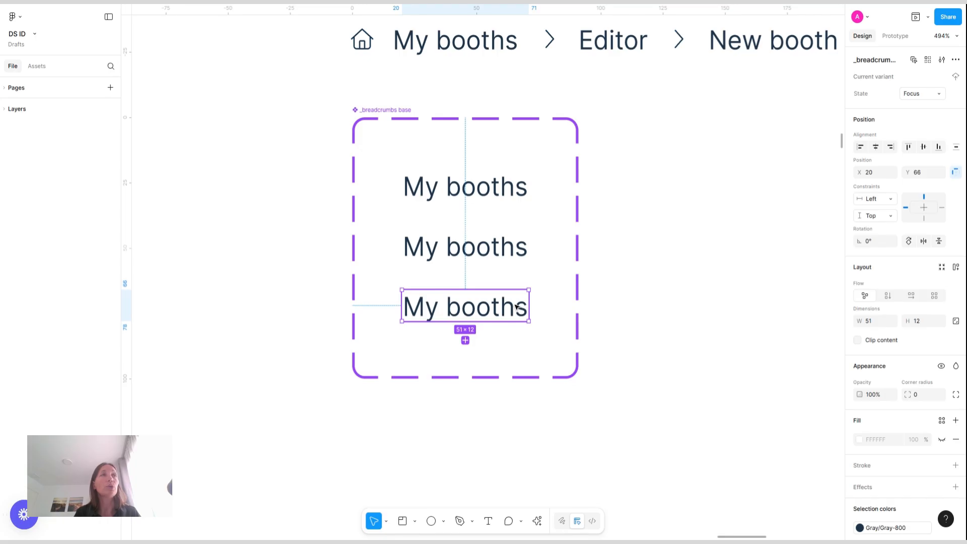
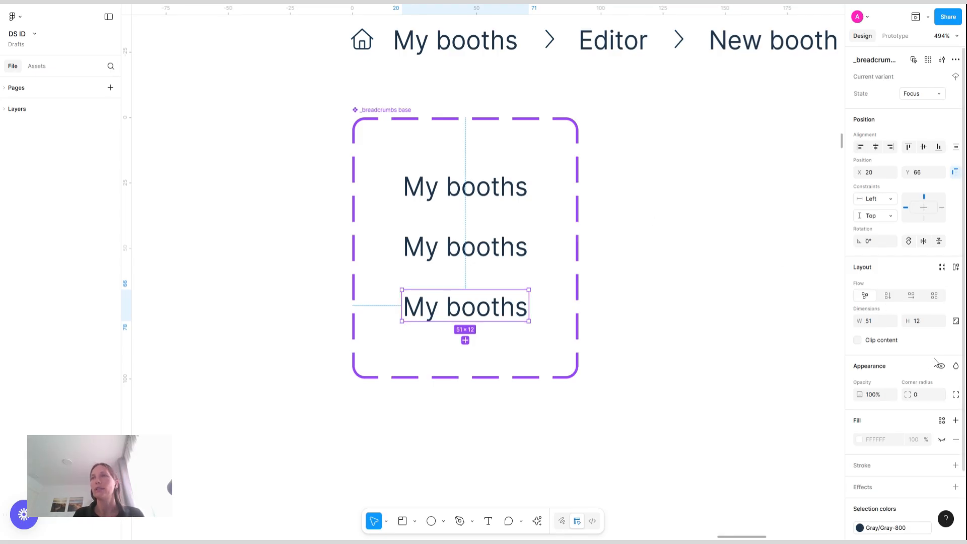
Add a stroke to the Focus variant's text and apply the Main/Navy-blue-500 color style to it
left_click(956, 465)
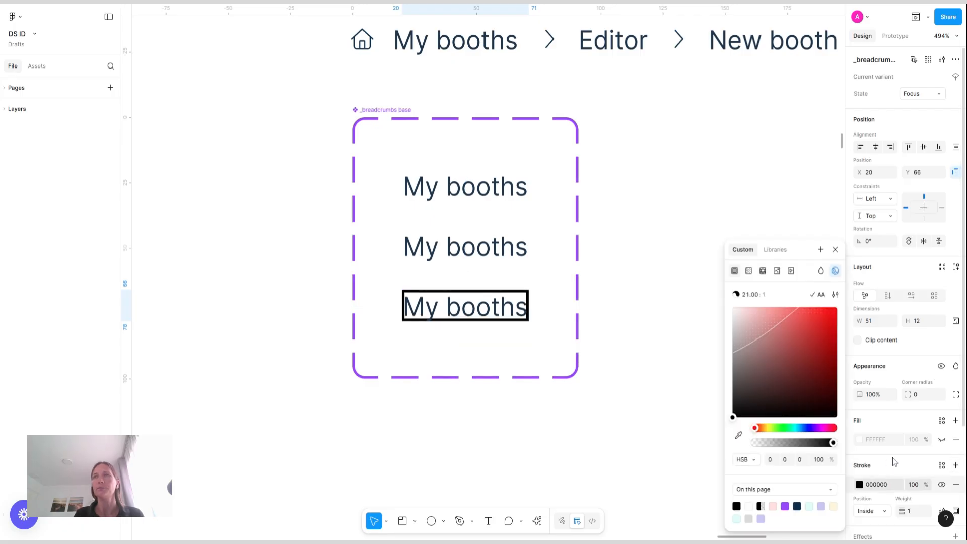
left_click(803, 428)
left_click(942, 421)
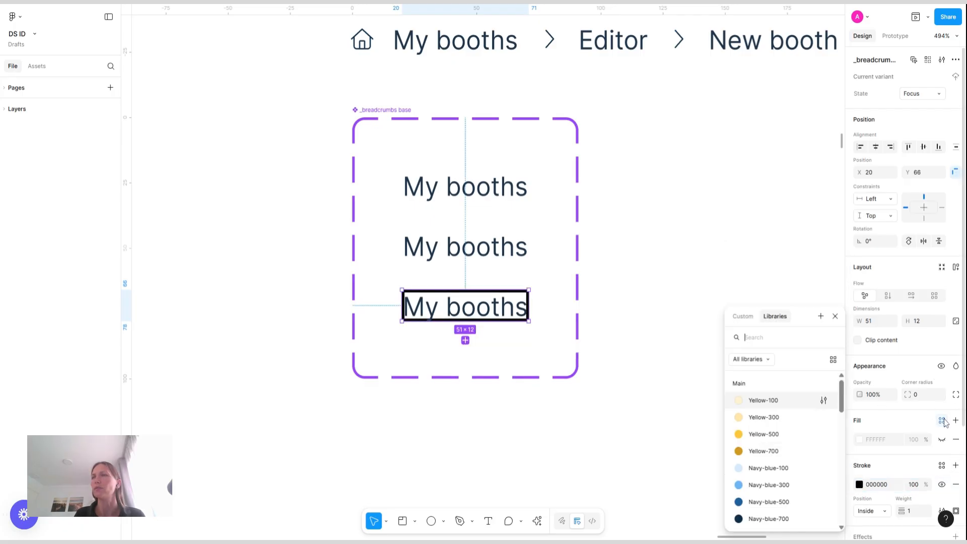
left_click(766, 485)
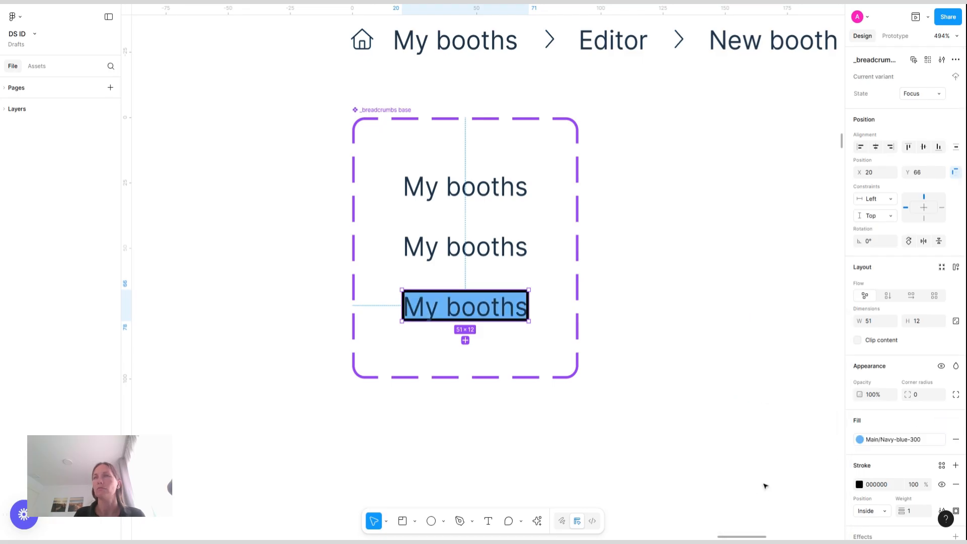
key("ctrl+z")
left_click(943, 466)
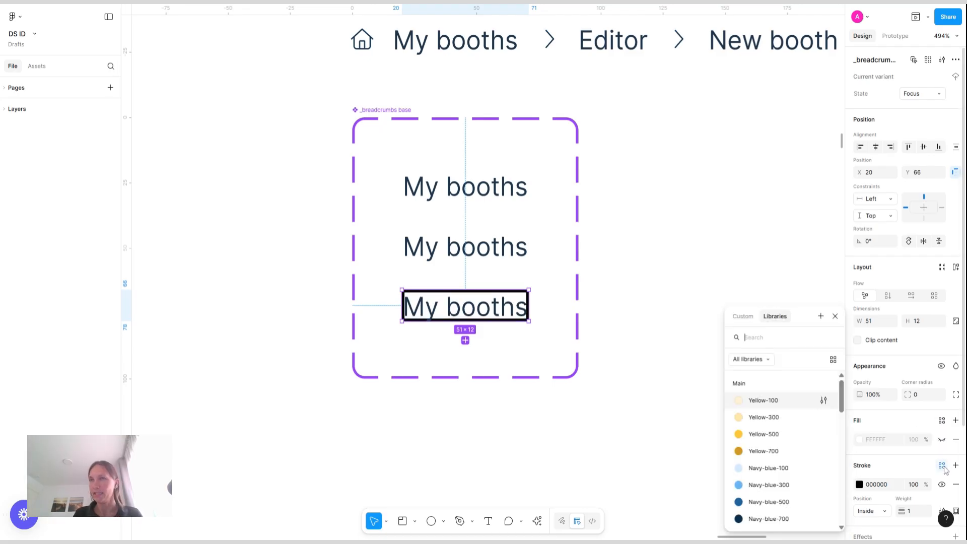
left_click(767, 486)
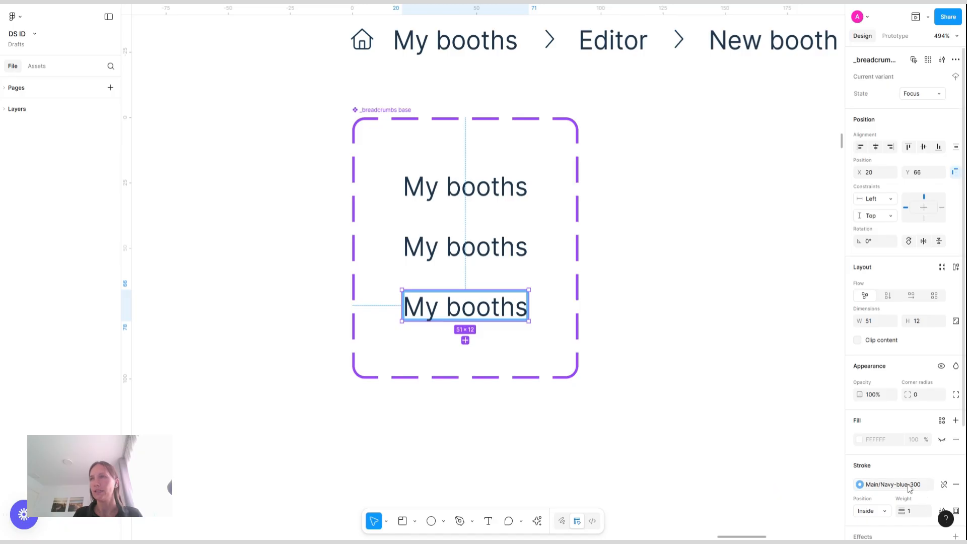
left_click(909, 487)
left_click(786, 485)
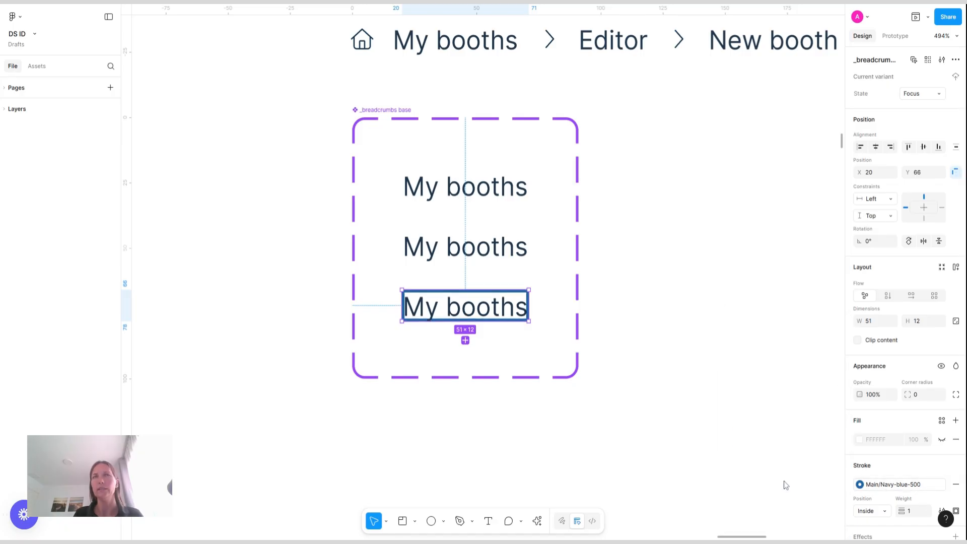
Set the Focus variant's corner radius to 4
left_click(919, 396)
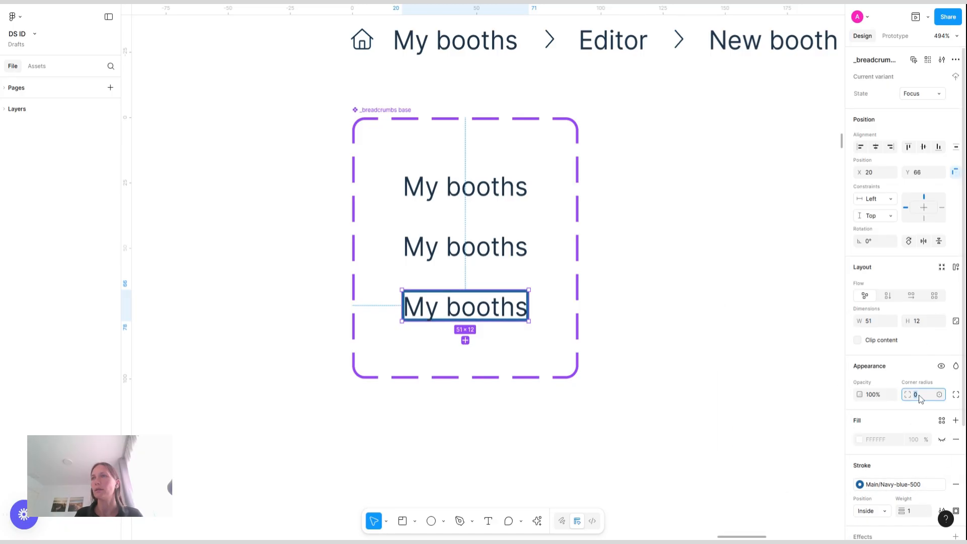
key("Return")
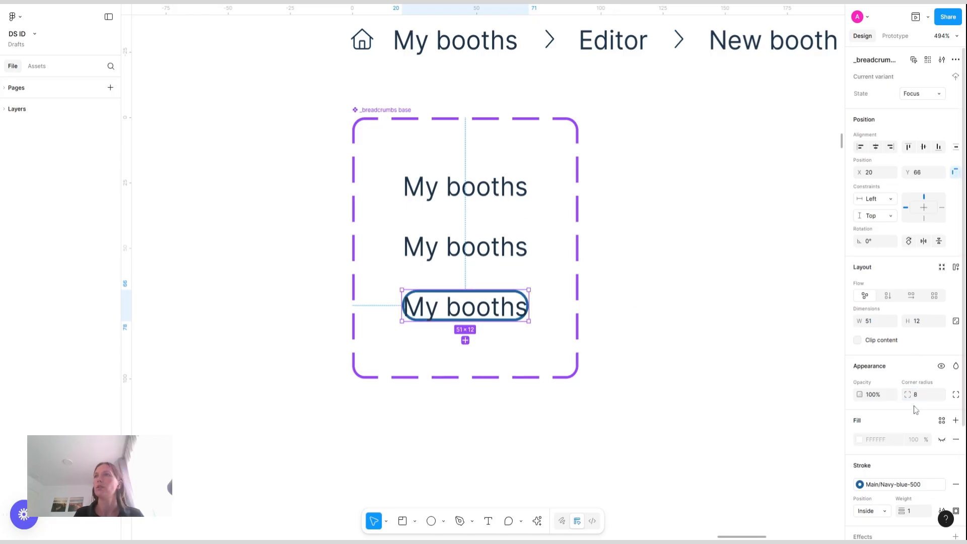
type("4")
key("Return")
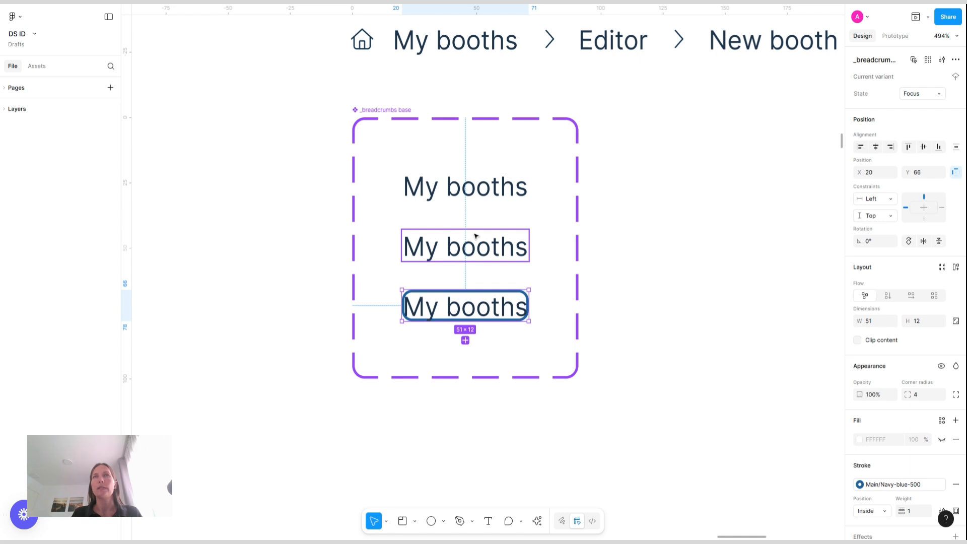
Add auto layout to the Focus variant and set its horizontal and vertical padding to 2
key("shift+a")
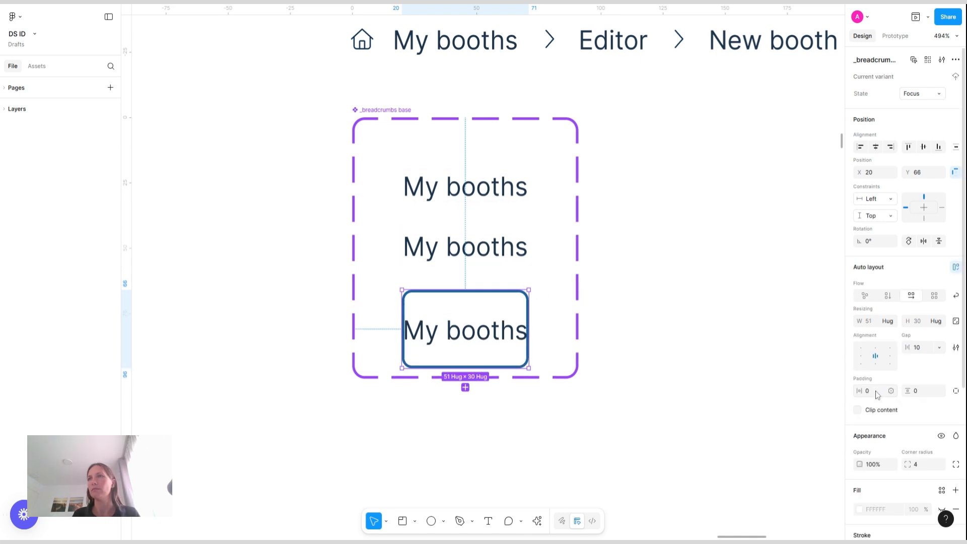
type("2")
key("Return")
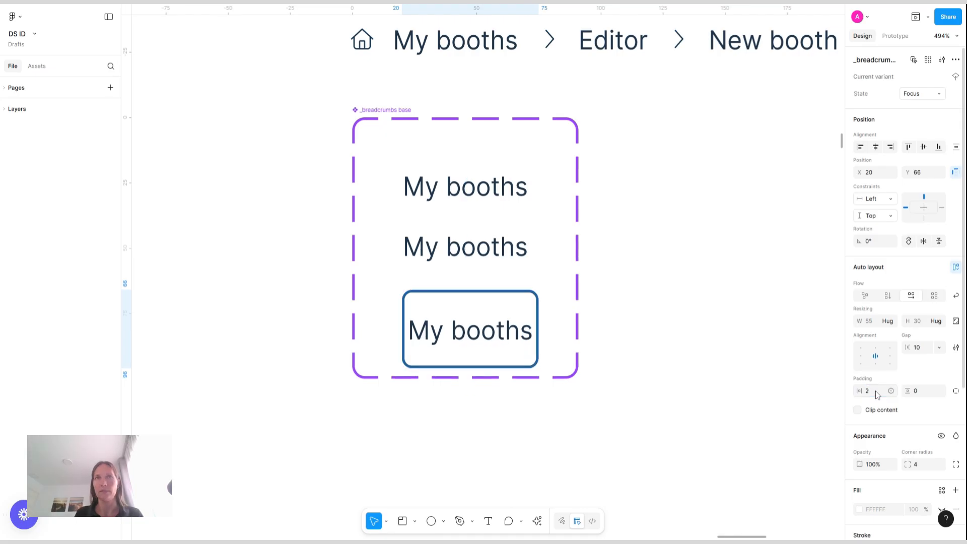
left_click(924, 392)
type("0")
Delete the Default and Hover variants from the component set
left_click(486, 333)
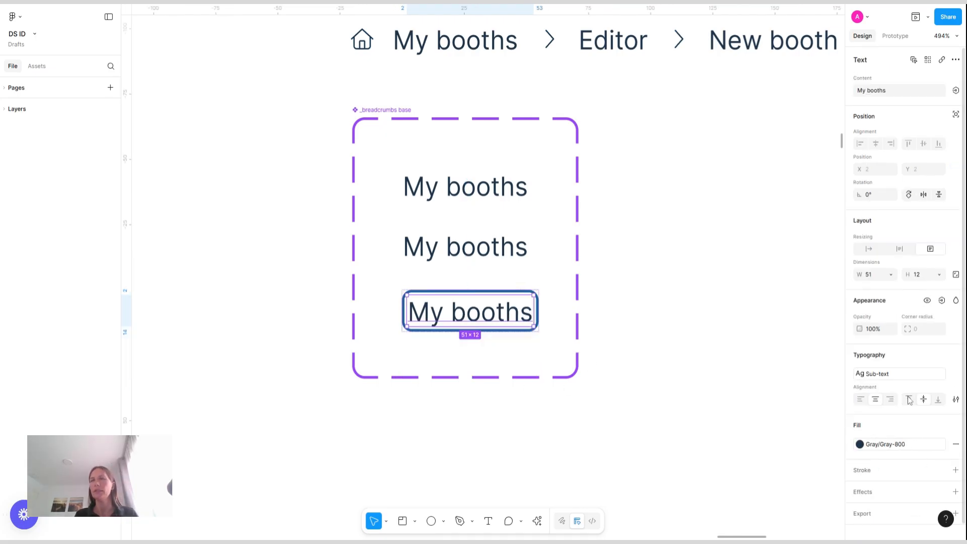
left_click(490, 256)
left_click(487, 194, "shift")
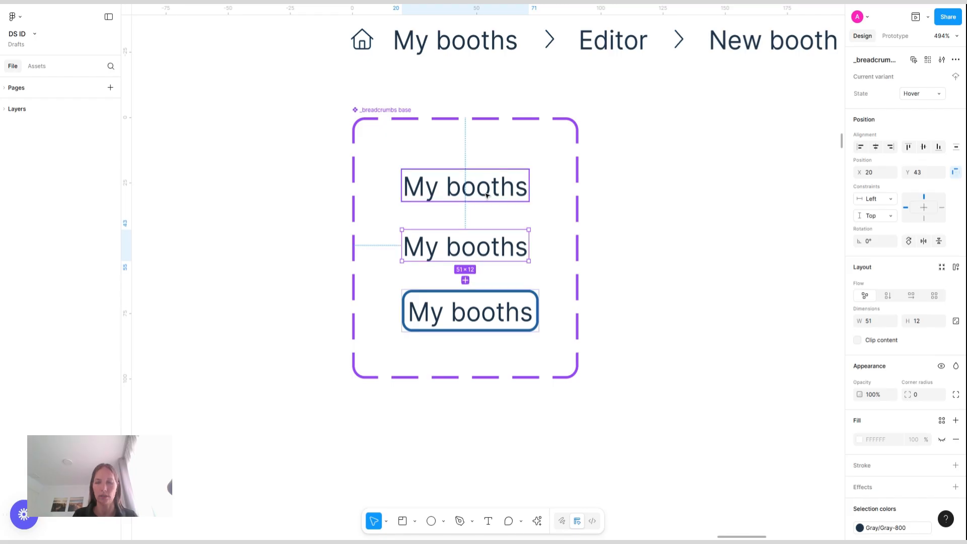
key("Delete")
Duplicate the Focus variant twice to create two new variants in the component set
left_click_drag(497, 313, 462, 254)
left_click(458, 272)
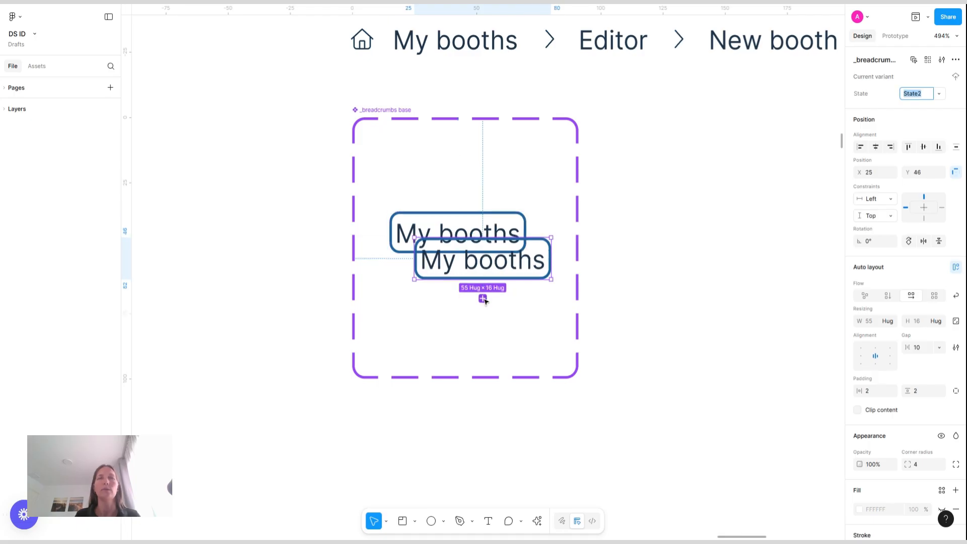
left_click(483, 298)
left_click_drag(474, 335, 474, 338)
Move one copy to the top, set its State value to Default and remove its stroke
left_click_drag(509, 256, 480, 156)
left_click(927, 96)
type("Default")
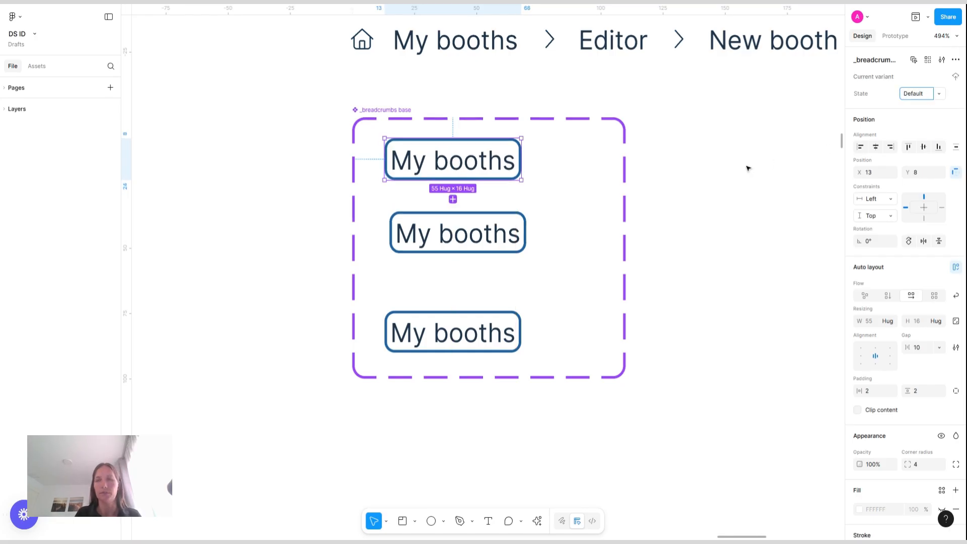
key("Return")
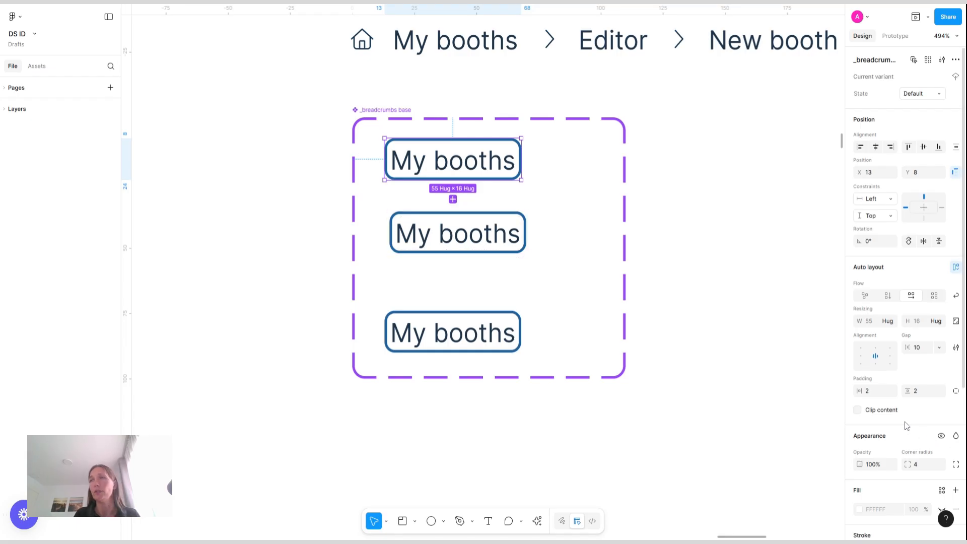
scroll(917, 433, "down", 4)
left_click(957, 347)
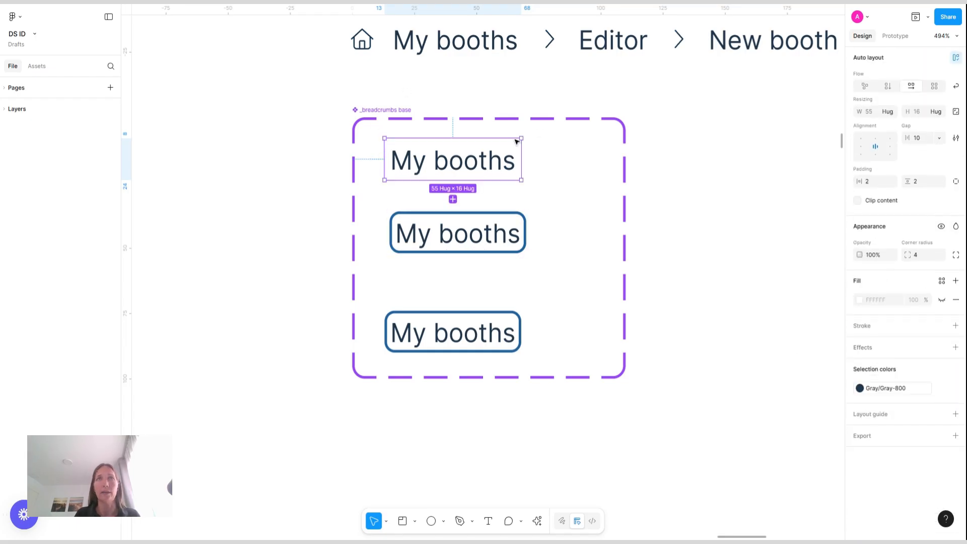
Remove the middle variant's stroke and color its text with the Accent/Blue-500 style
mouse_move(484, 245)
left_mouse_down()
mouse_move(474, 276)
mouse_move(474, 256)
left_mouse_up()
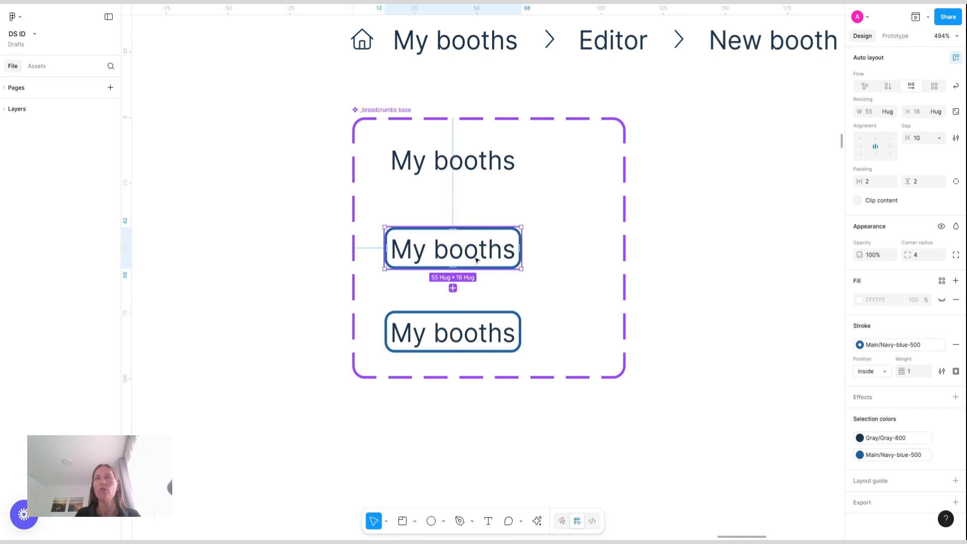
left_click(956, 344)
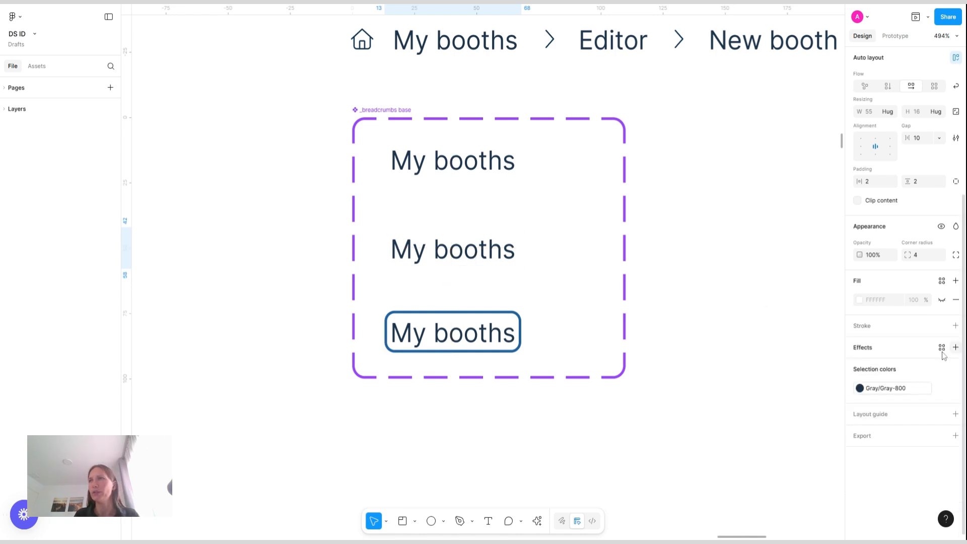
left_click(900, 390)
scroll(769, 435, "down", 5)
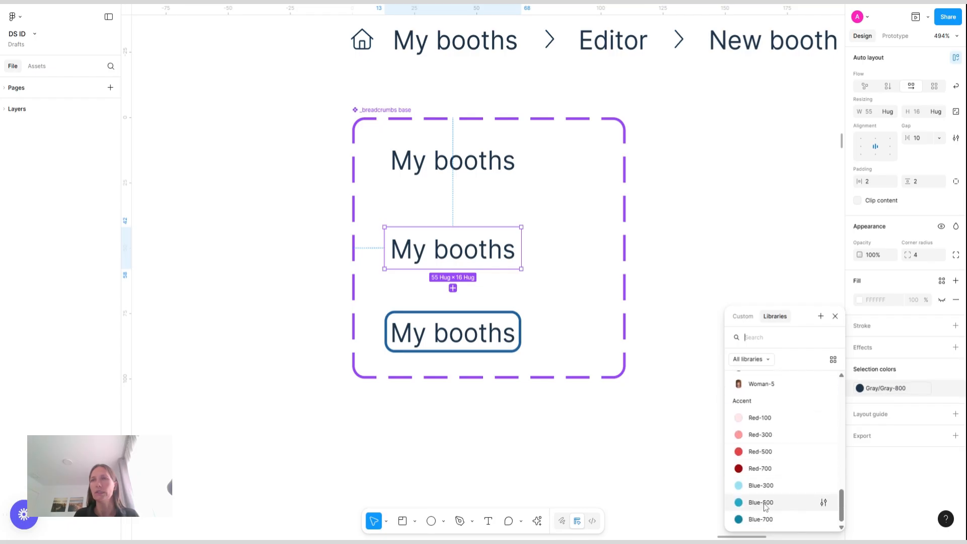
left_click(765, 502)
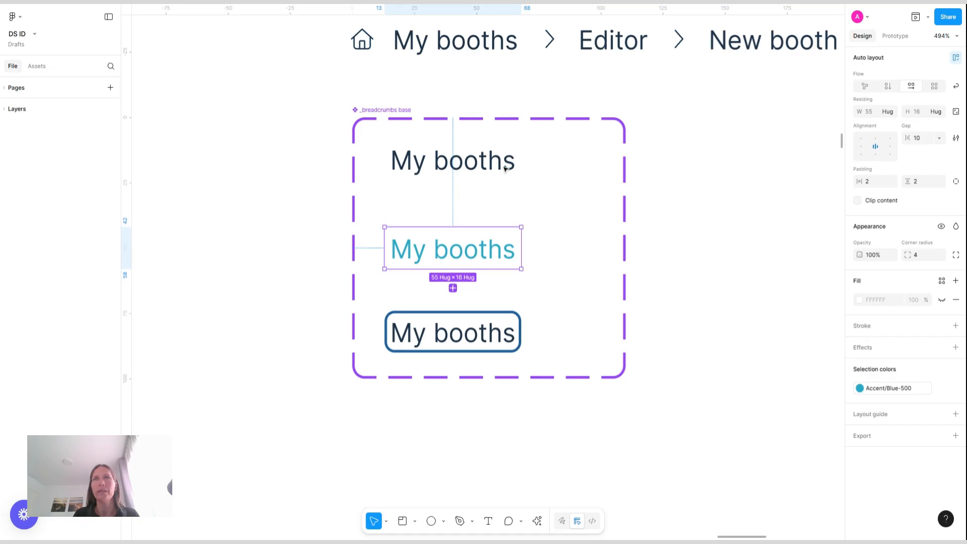
Set the middle variant's State value to Hover
scroll(916, 105, "up", 4)
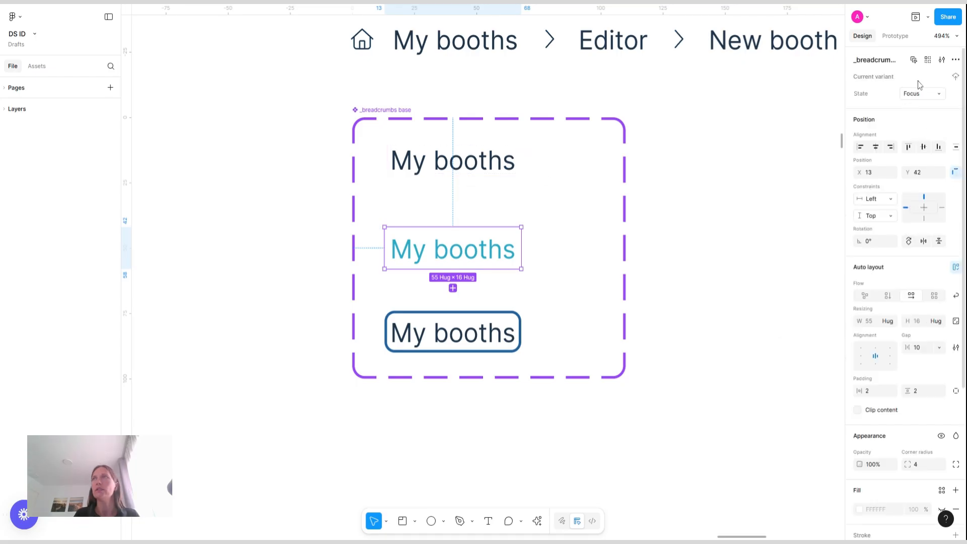
left_click(916, 95)
type("Hover")
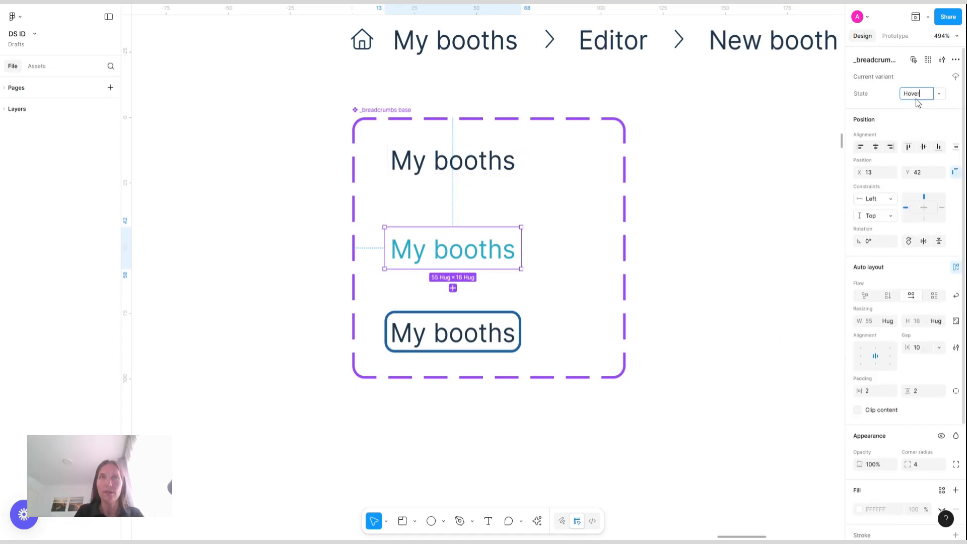
key("Return")
Set the bottom variant's State value to Focus
left_click(481, 343)
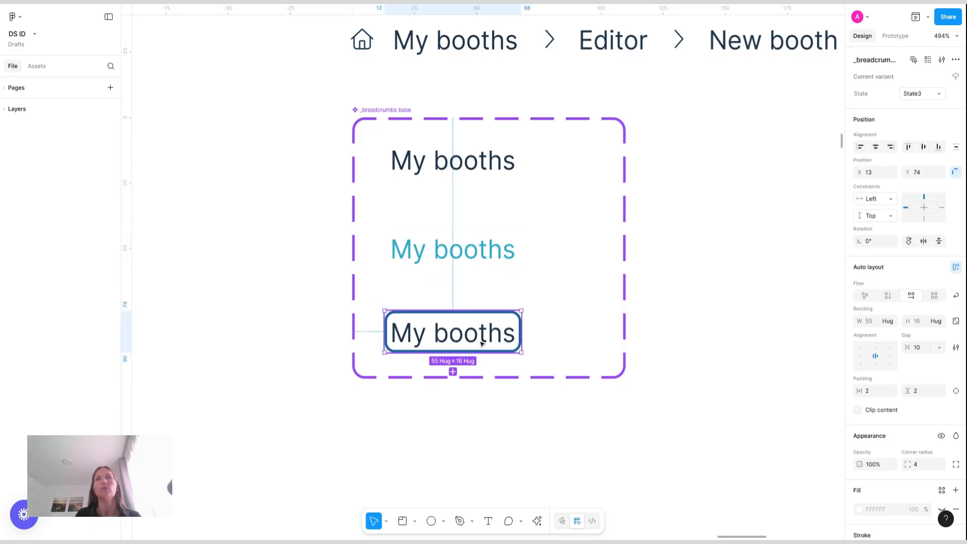
left_click(922, 94)
type("Focus")
key("Return")
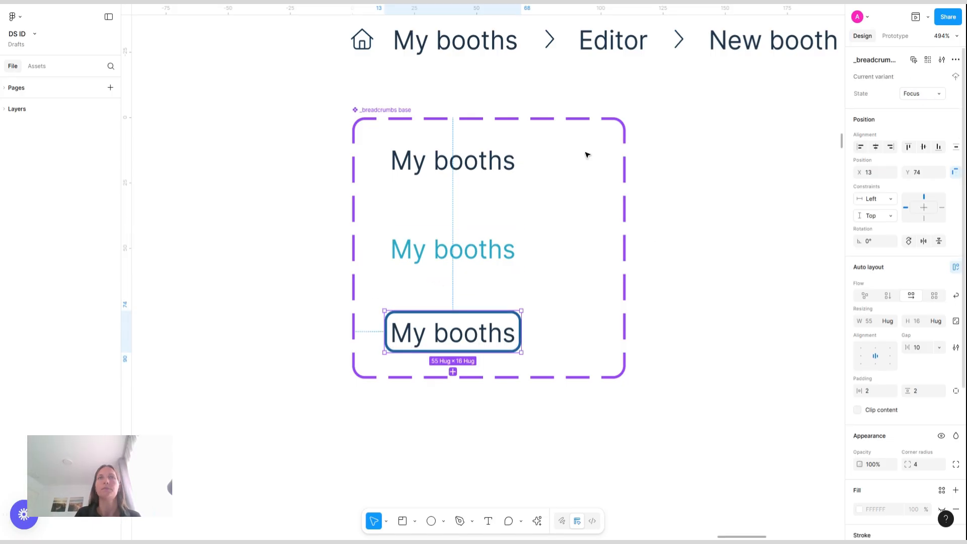
Narrow the component set to about 81 wide
left_click(378, 110)
left_click_drag(625, 145, 553, 165)
Add a While hovering prototype interaction from the Default variant that changes to the Hover variant
left_click(465, 169)
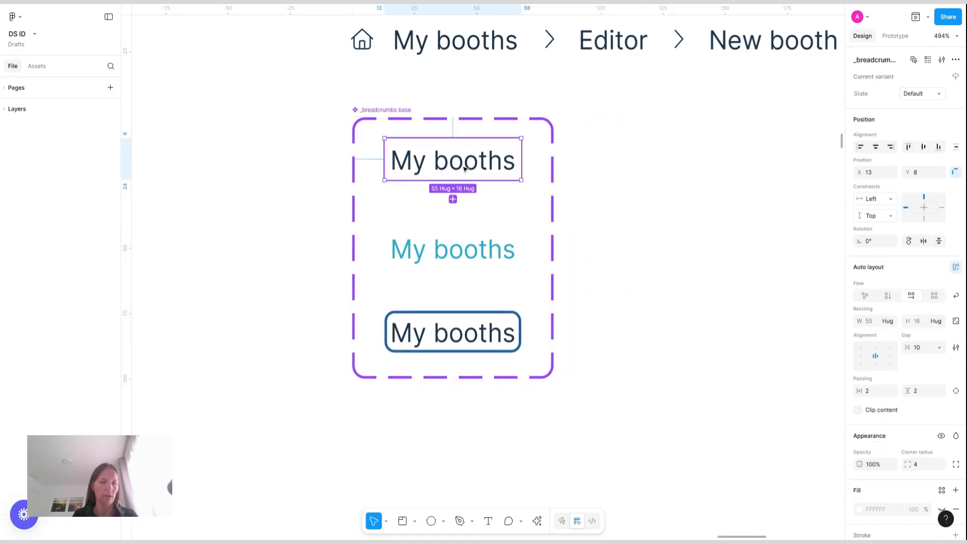
key("shift+e")
left_click_drag(453, 180, 456, 249)
left_click(490, 278)
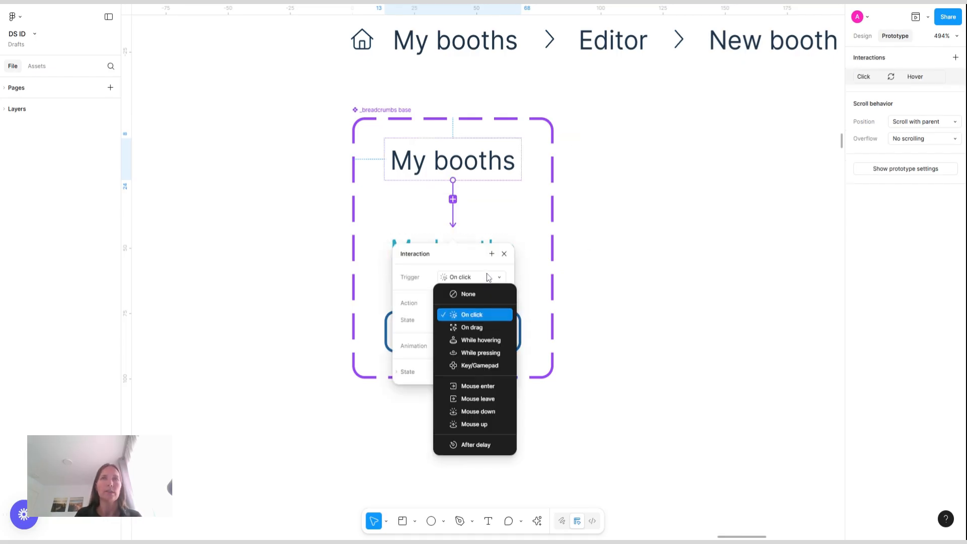
left_click(488, 341)
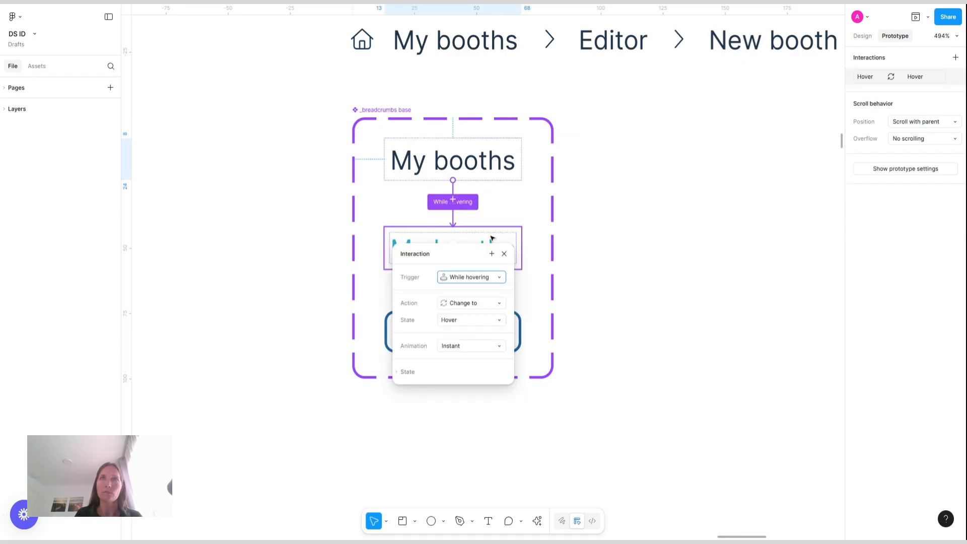
left_click(504, 254)
left_click(603, 243)
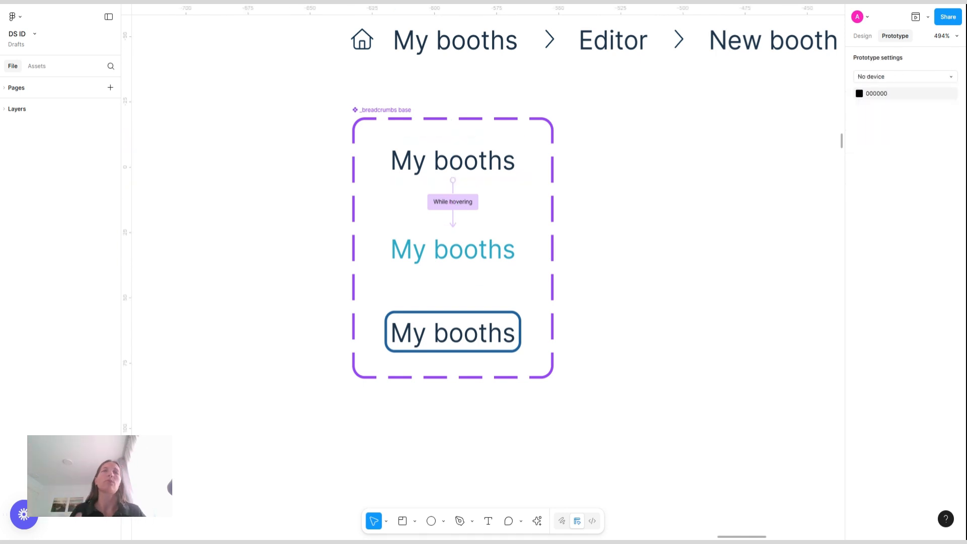
left_click(486, 164)
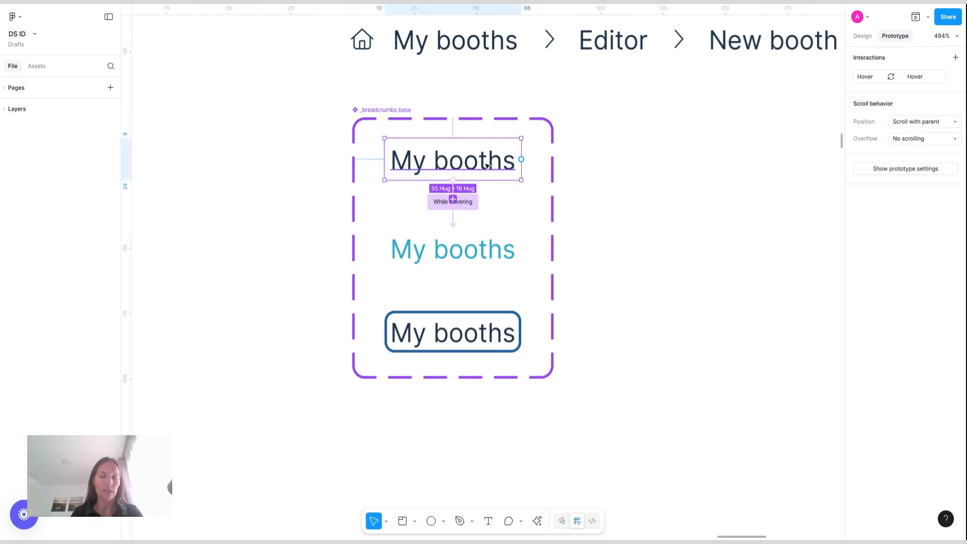
Replace the Editor breadcrumb text with the My booths breadcrumb instance using paste to replace
left_click(437, 42)
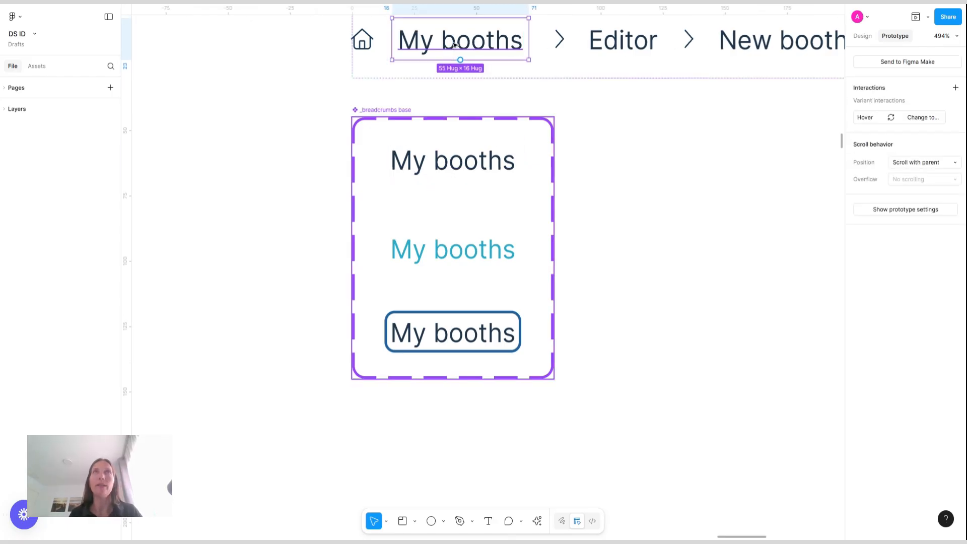
left_click(616, 46)
key("ctrl+shift+r")
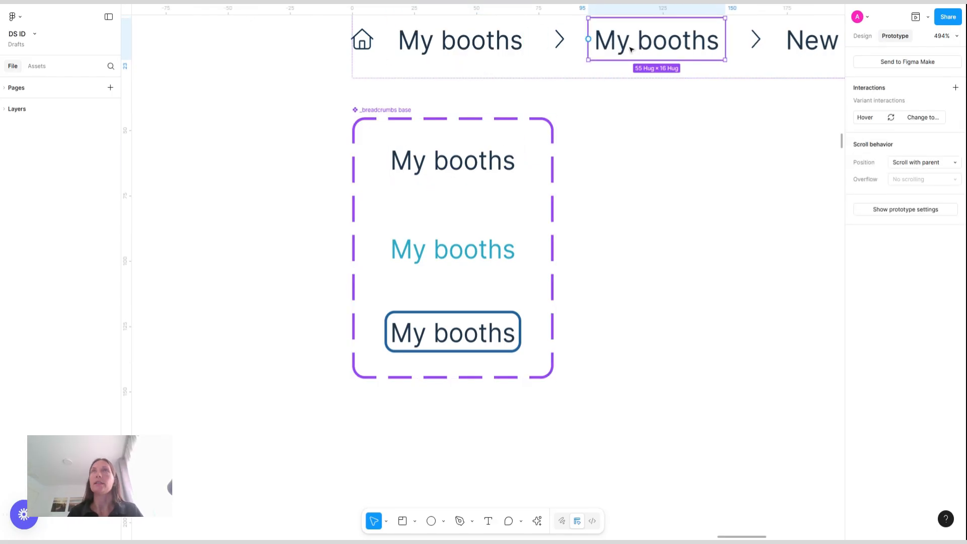
Add a Text component property to the breadcrumb component set with the default value Homepage
double_click(636, 48)
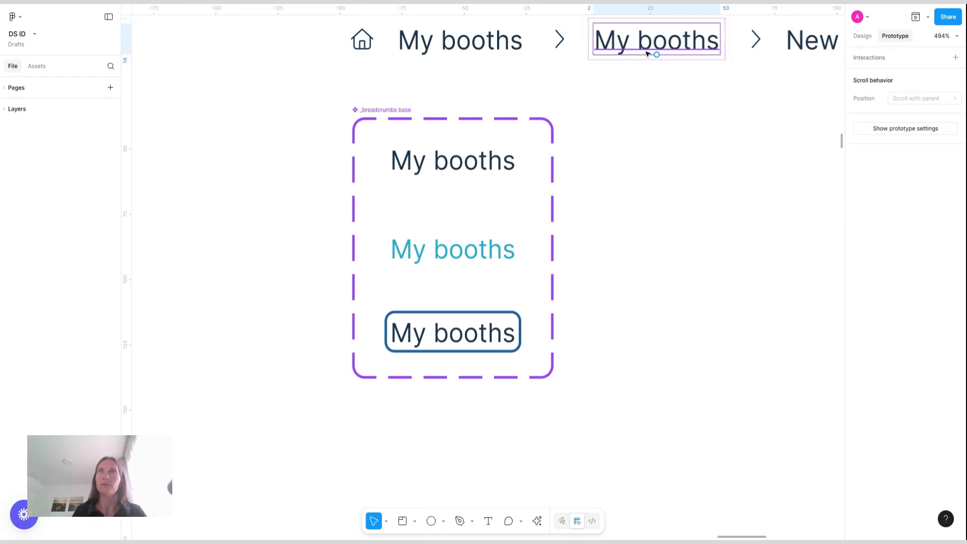
left_click(387, 110)
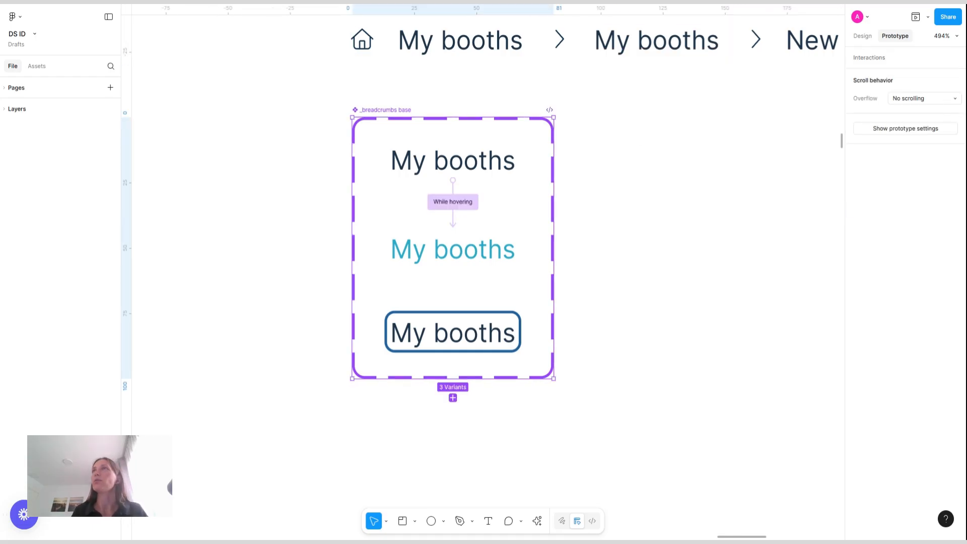
left_click(868, 36)
left_click(956, 76)
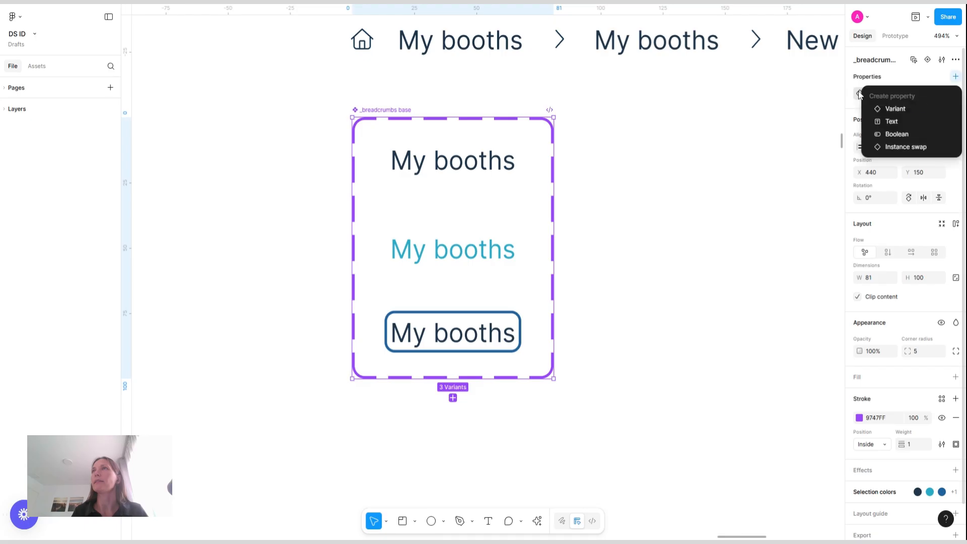
left_click(893, 122)
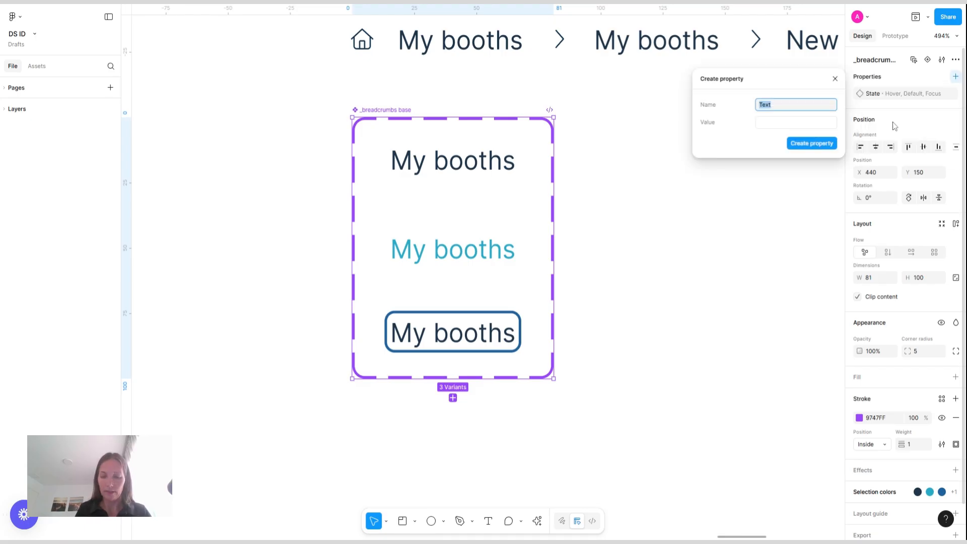
left_click(800, 123)
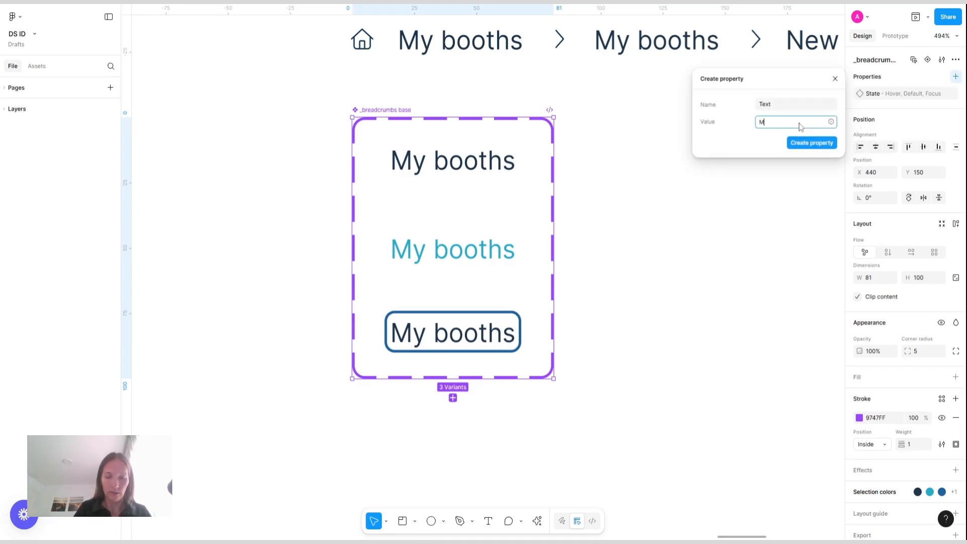
type("H")
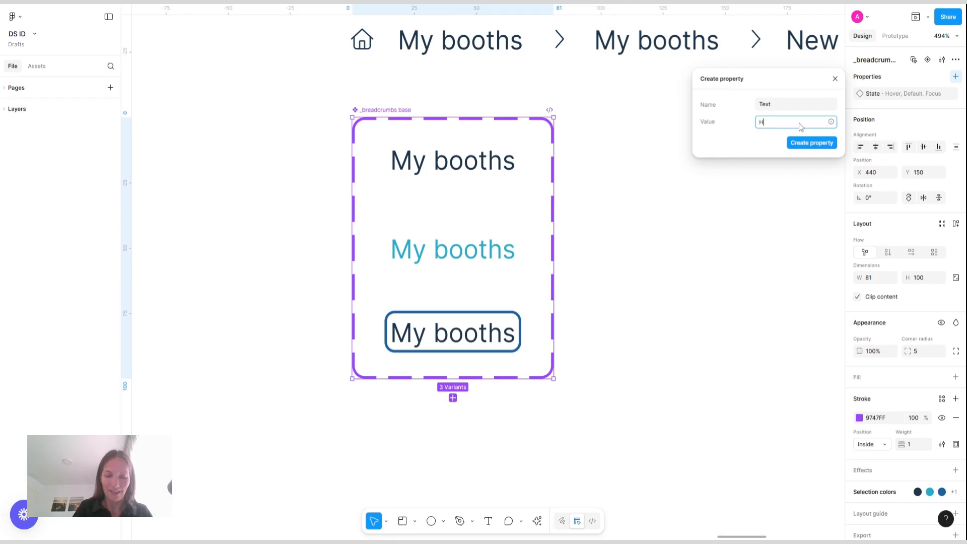
type("omepage")
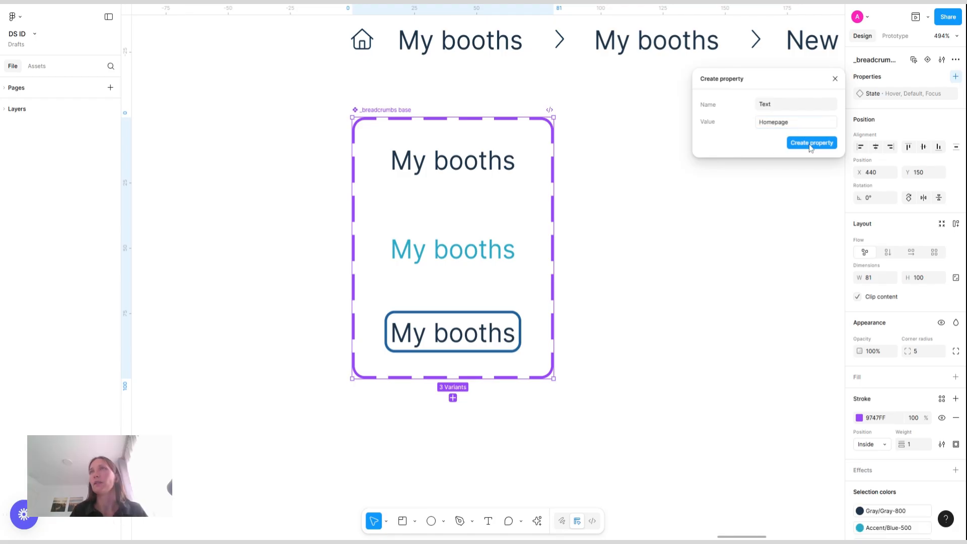
left_click(812, 143)
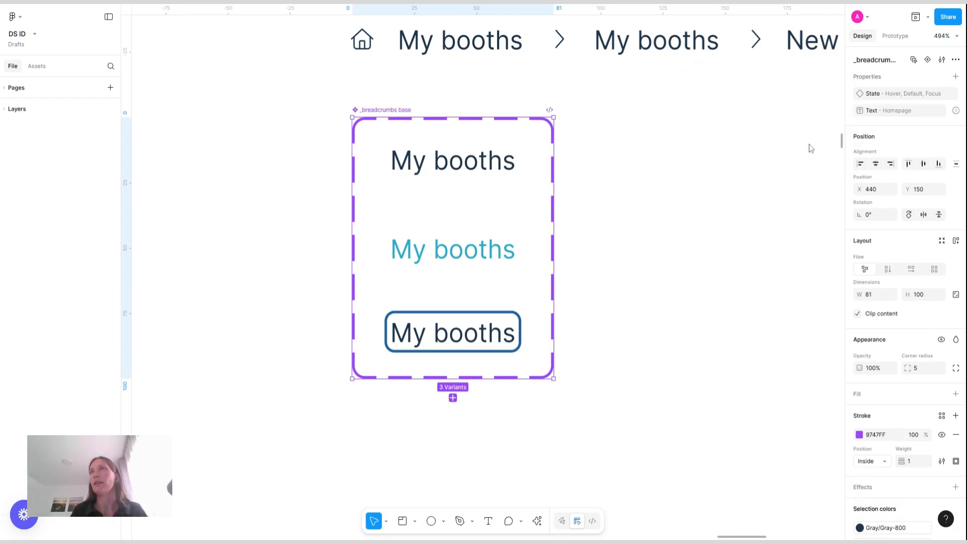
Bind the text content of all three variants to the Text property
double_click(453, 157)
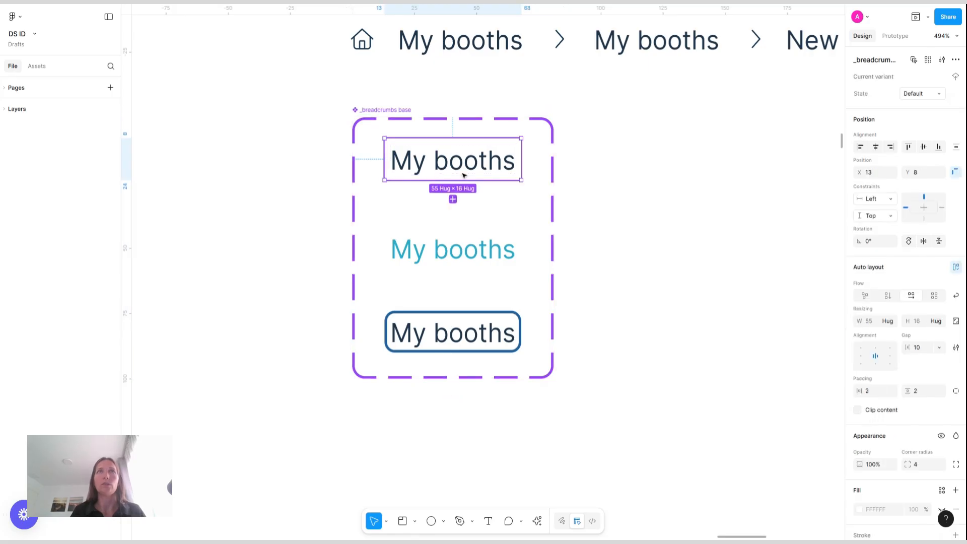
left_click(478, 257, "shift")
left_click(476, 338, "shift")
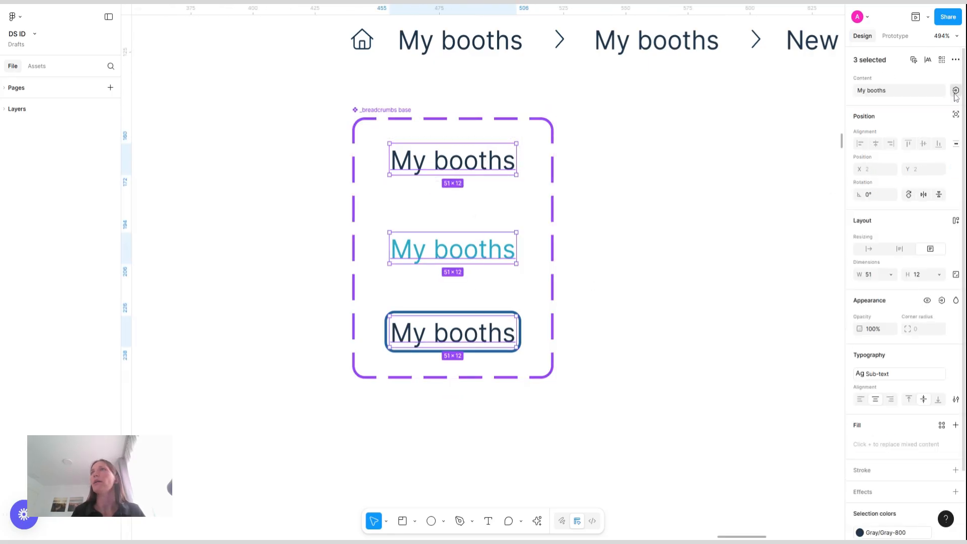
left_click(956, 91)
left_click(883, 170)
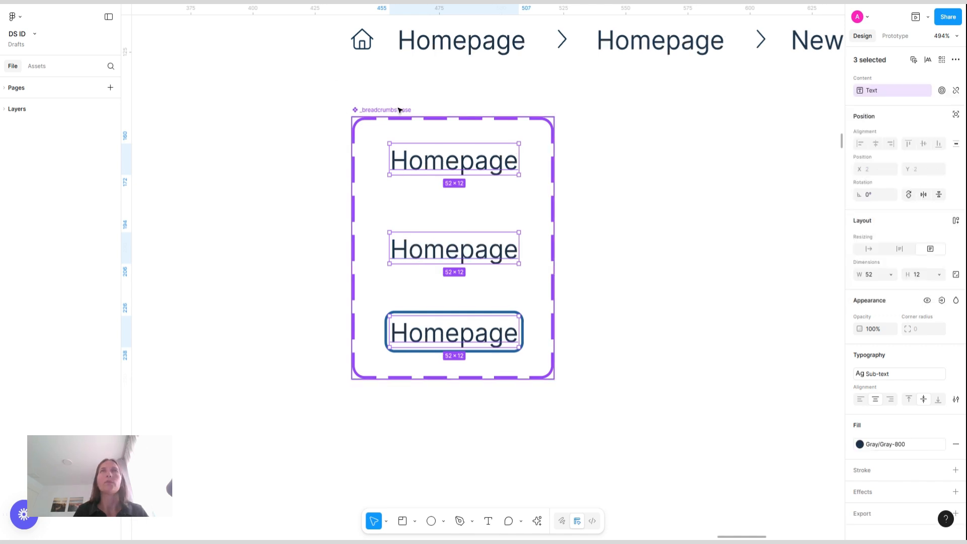
Set the first two breadcrumb instances' text to My booths and Editor
left_click(483, 46)
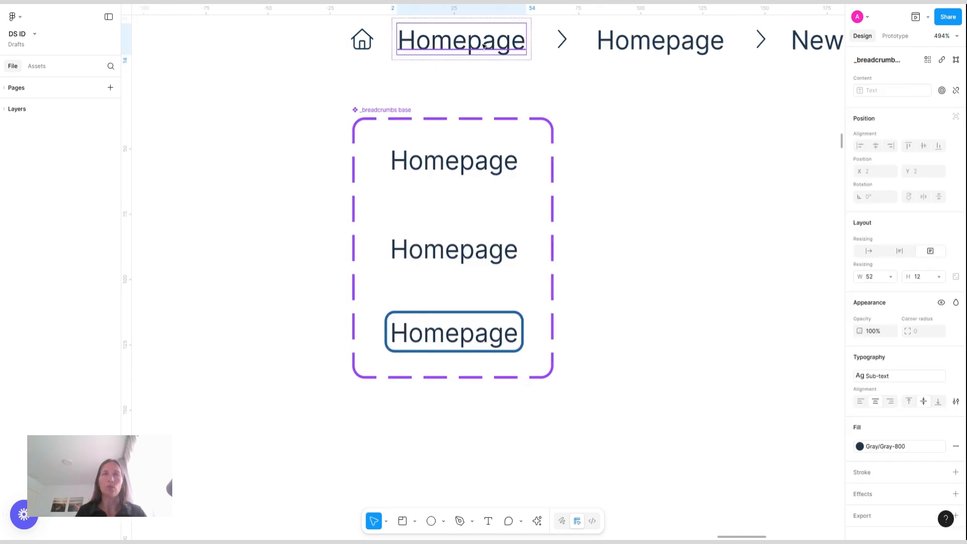
double_click(482, 46)
type("My booths")
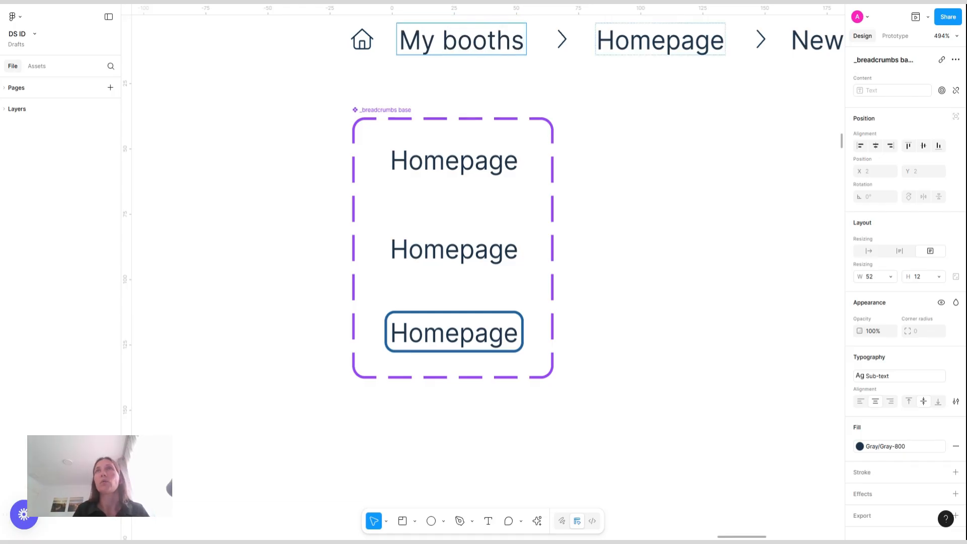
key("Tab")
type("Editor")
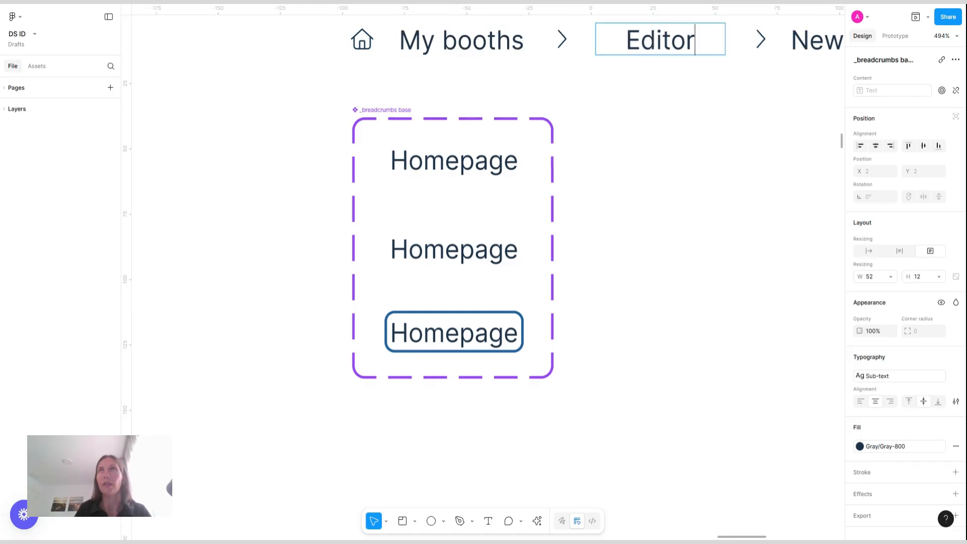
key("Tab")
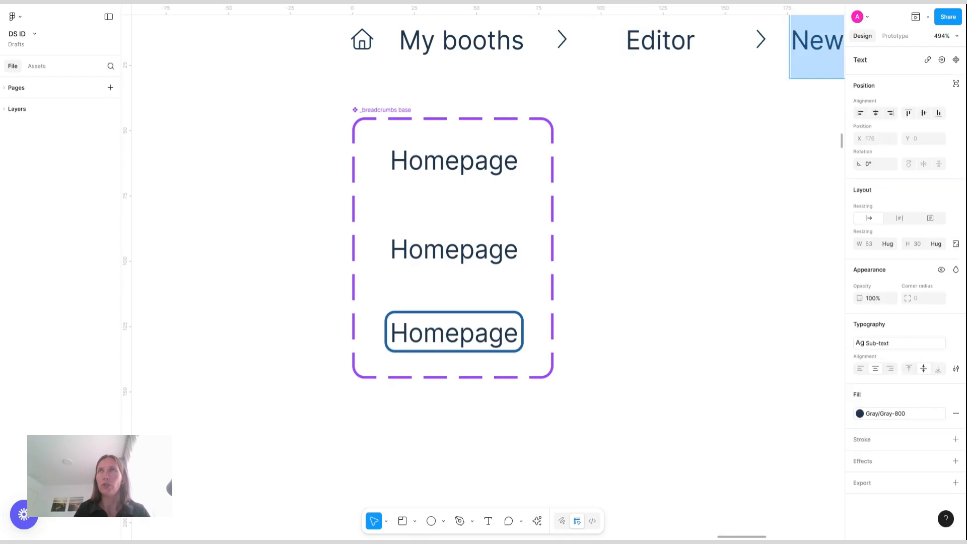
Convert the breadcrumb navigation frame into a component and rename it Breadcrumbs
scroll(758, 119, "right", 2)
left_click(600, 139)
scroll(601, 140, "up", 1)
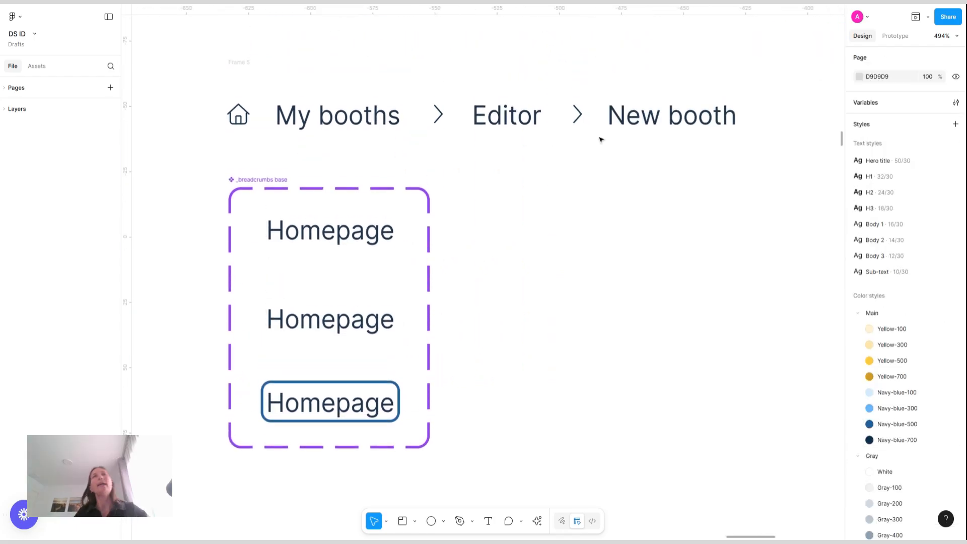
left_click(241, 65)
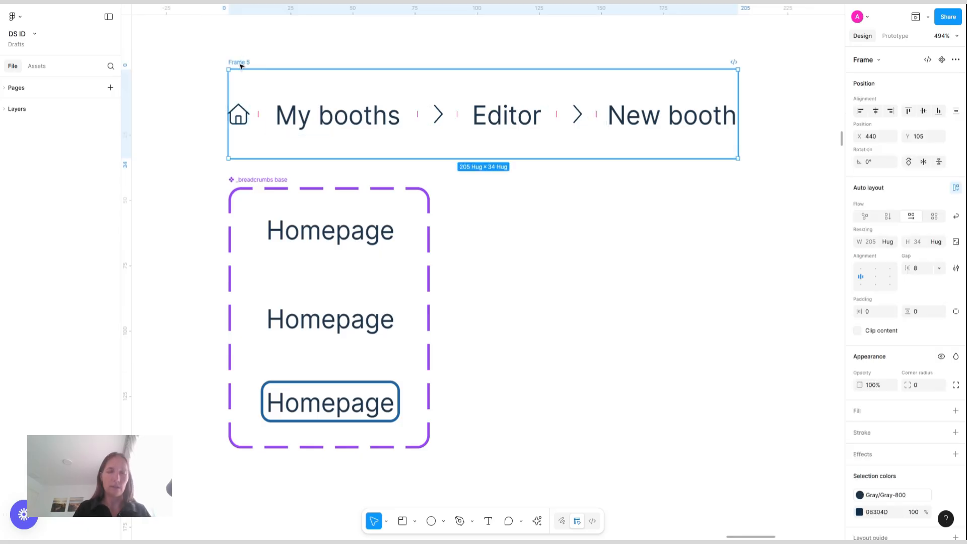
key("ctrl+alt+k")
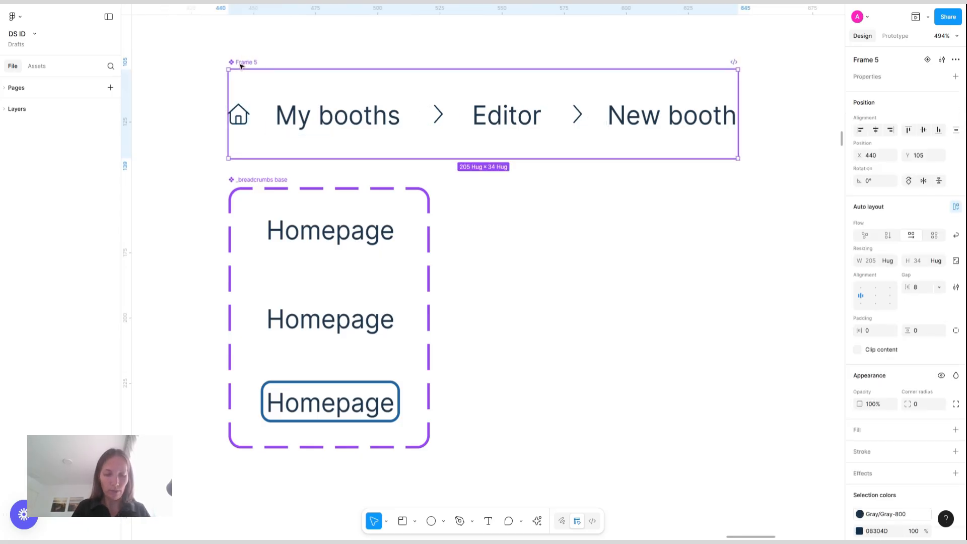
double_click(241, 62)
type("Br")
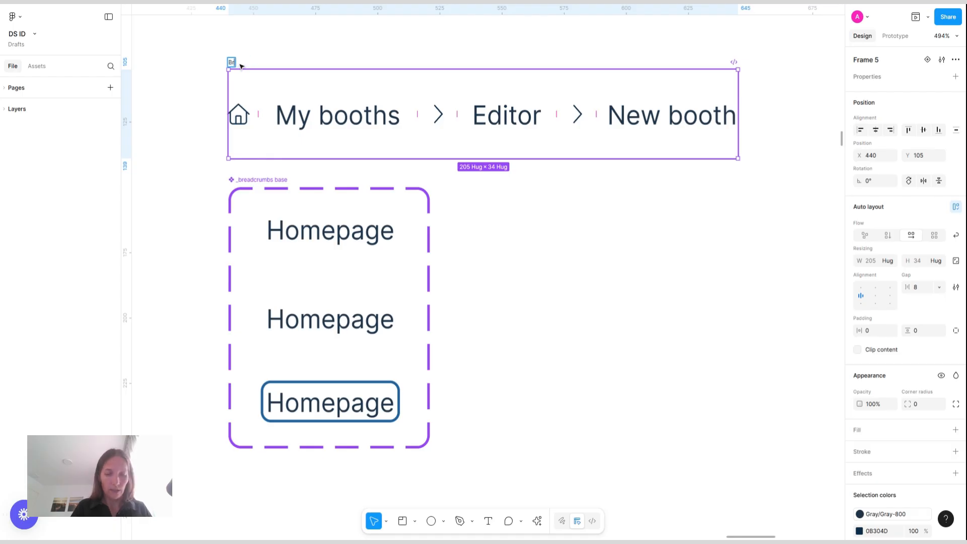
type("eadcrumbs")
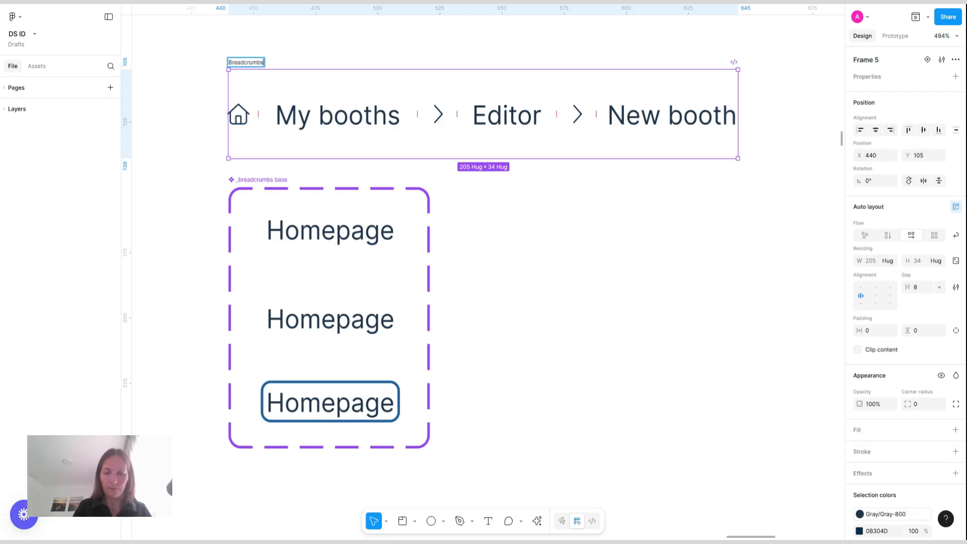
key("Return")
Place the Breadcrumbs component beside the _breadcrumbs base component set
left_click(543, 261)
scroll(543, 261, "down", 5)
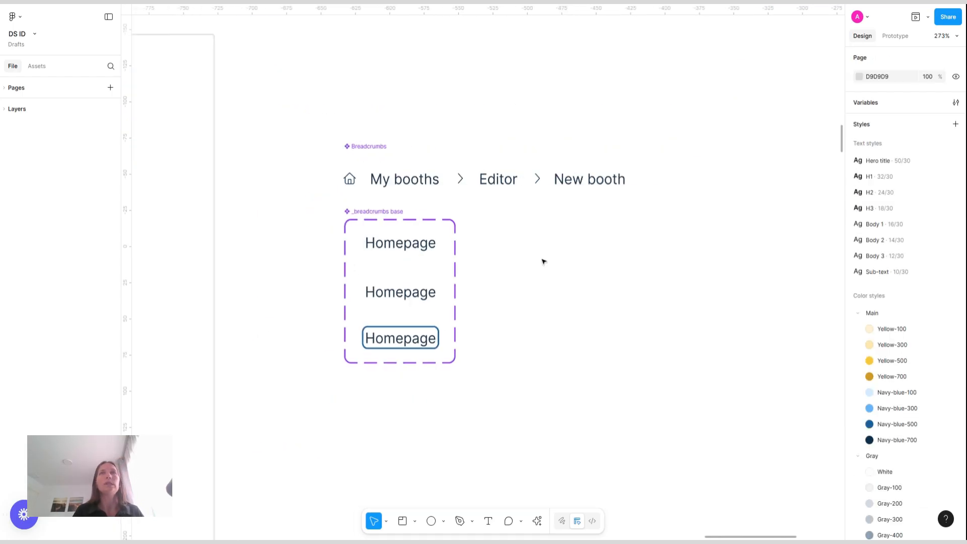
mouse_move(366, 228)
left_mouse_down()
mouse_move(367, 264)
mouse_move(367, 246)
left_mouse_up()
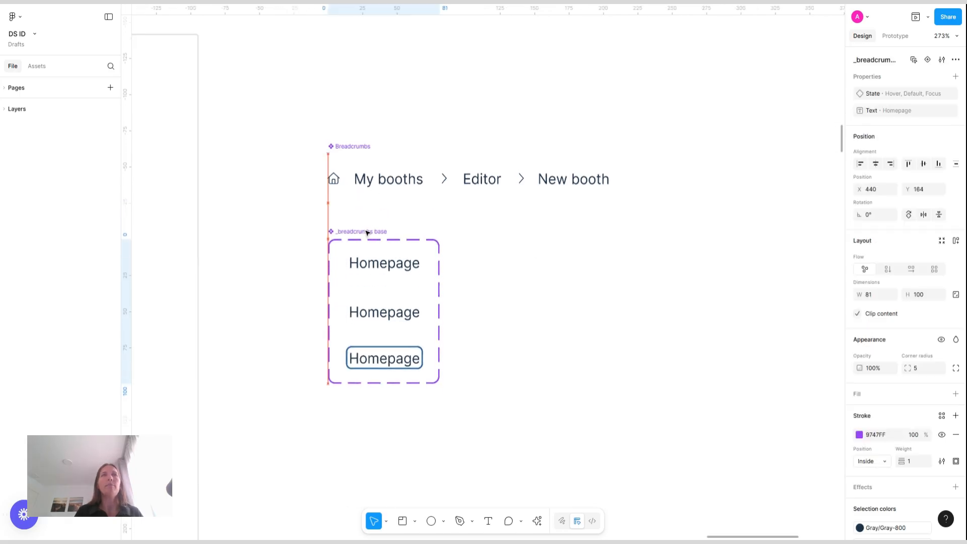
left_click_drag(352, 148, 493, 240)
Draw a section enclosing both breadcrumb components
scroll(493, 241, "down", 6)
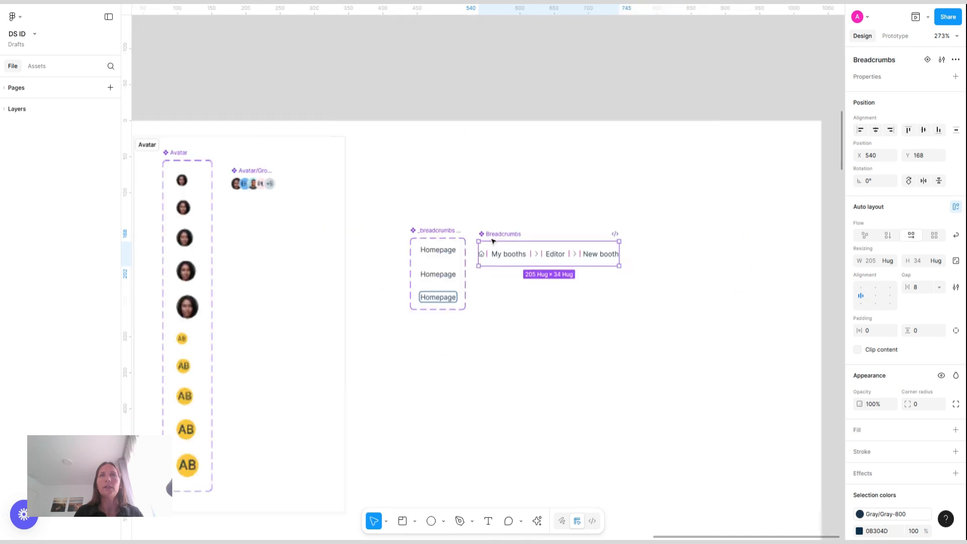
scroll(494, 242, "right", 2)
left_click(404, 522)
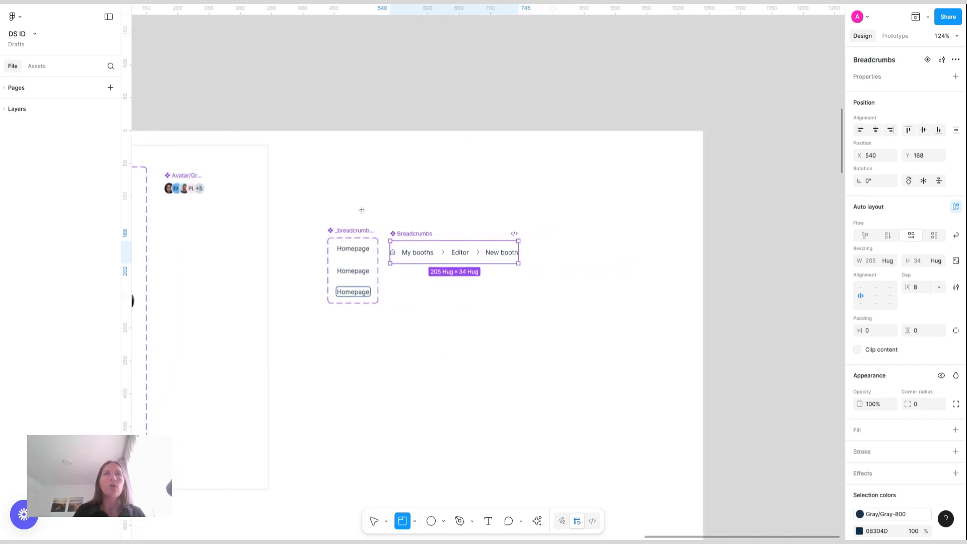
left_click_drag(313, 198, 553, 346)
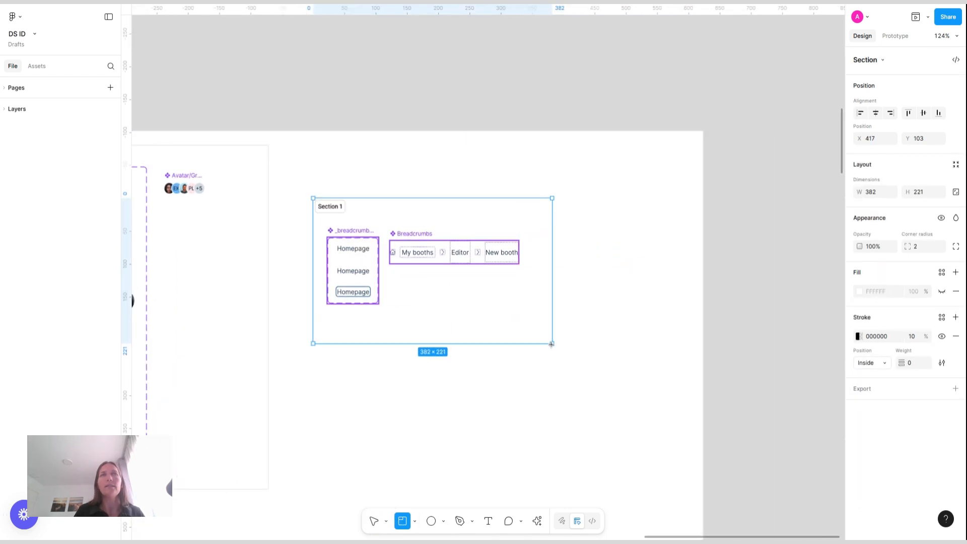
Rename the section Breadcrumbs and move it up next to the Avatar section
double_click(334, 207)
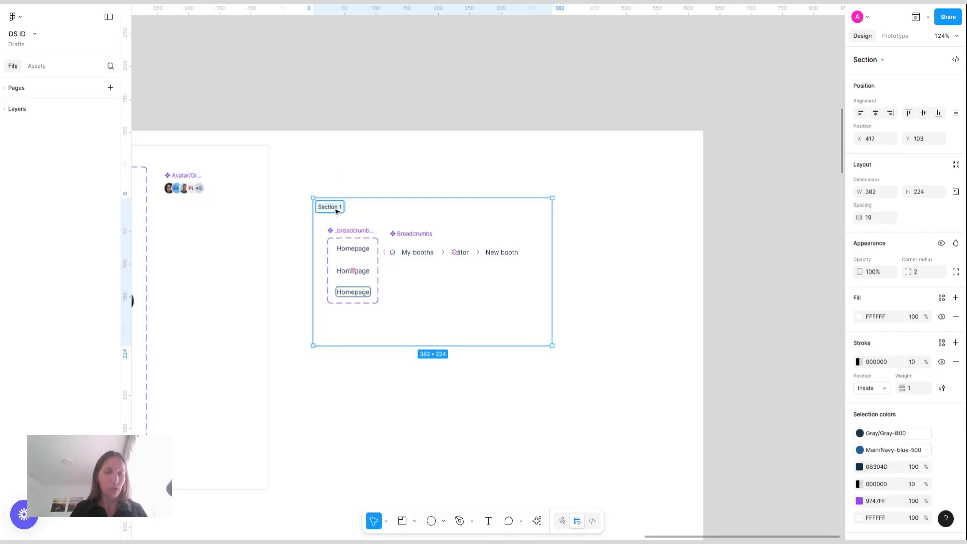
key("BackSpace")
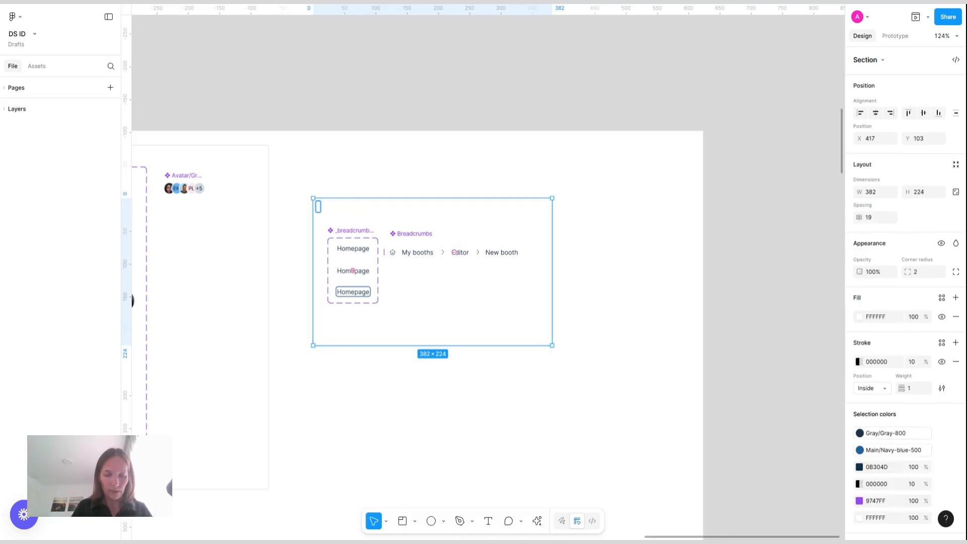
type("Breadcrumbs")
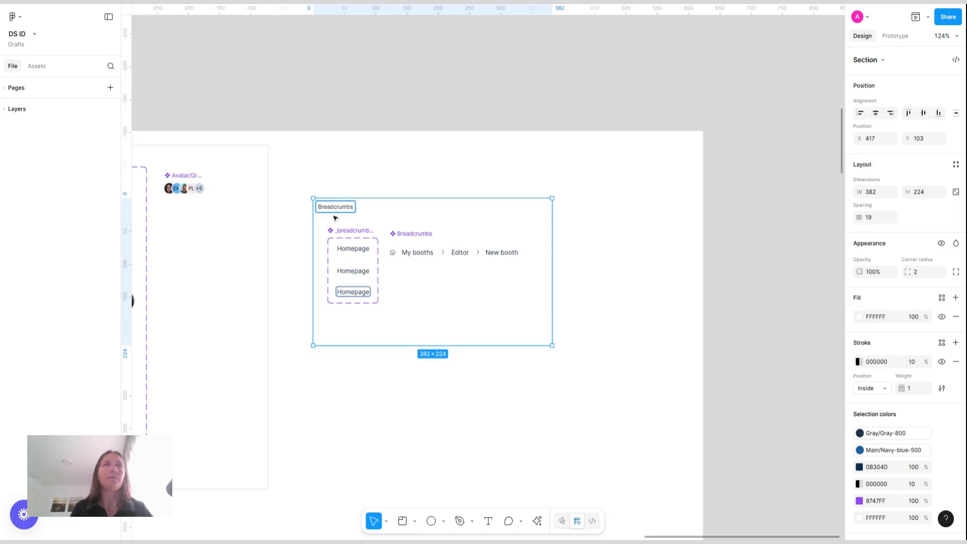
key("Return")
left_click_drag(334, 207, 325, 166)
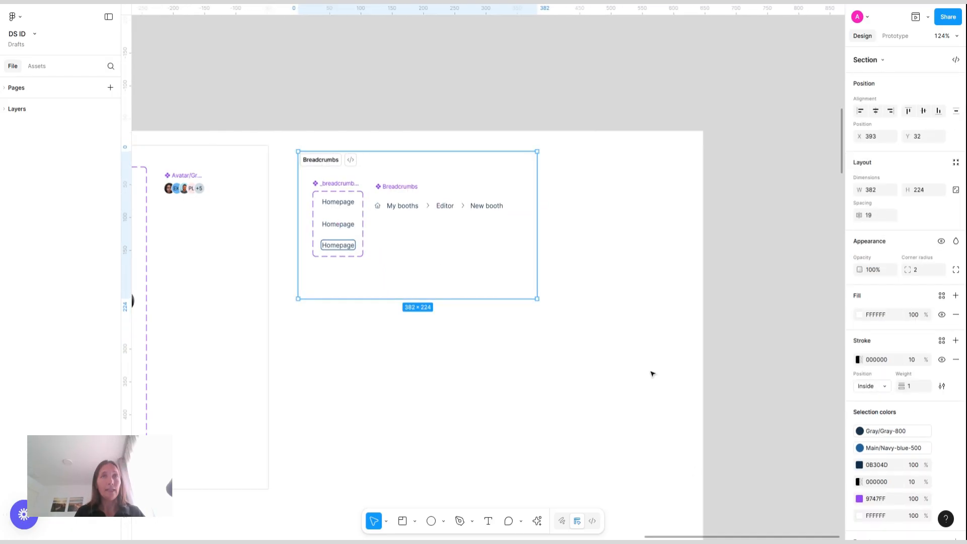
Move the MacBook Pro 16" - 1 website frame away from the Atoms area
scroll(644, 372, "left", 1)
scroll(643, 372, "left", 5)
scroll(643, 371, "right", 2)
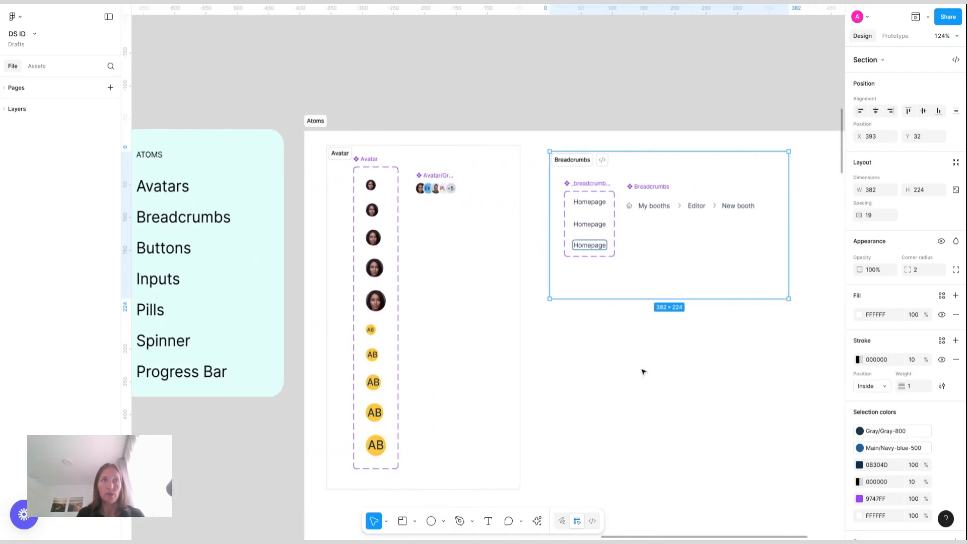
scroll(483, 272, "right", 3)
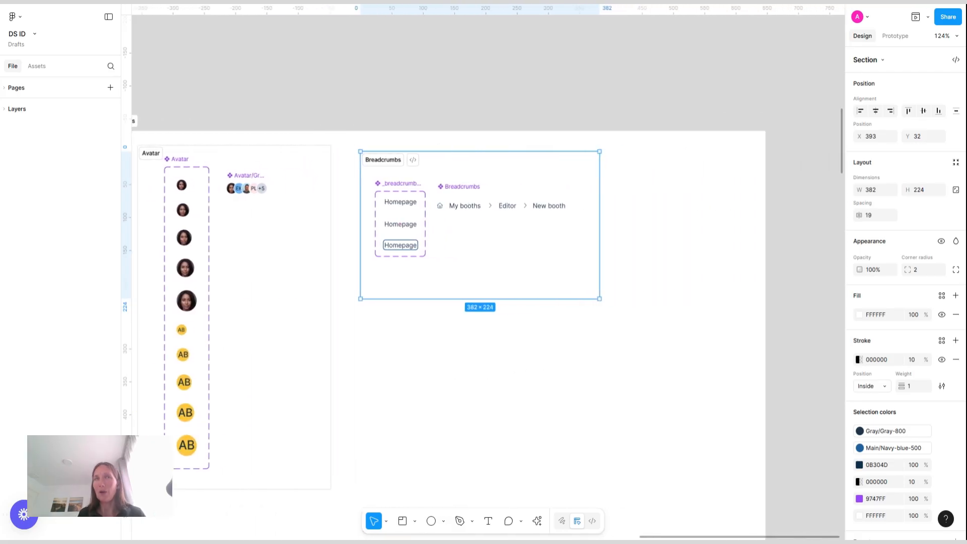
left_click(638, 379)
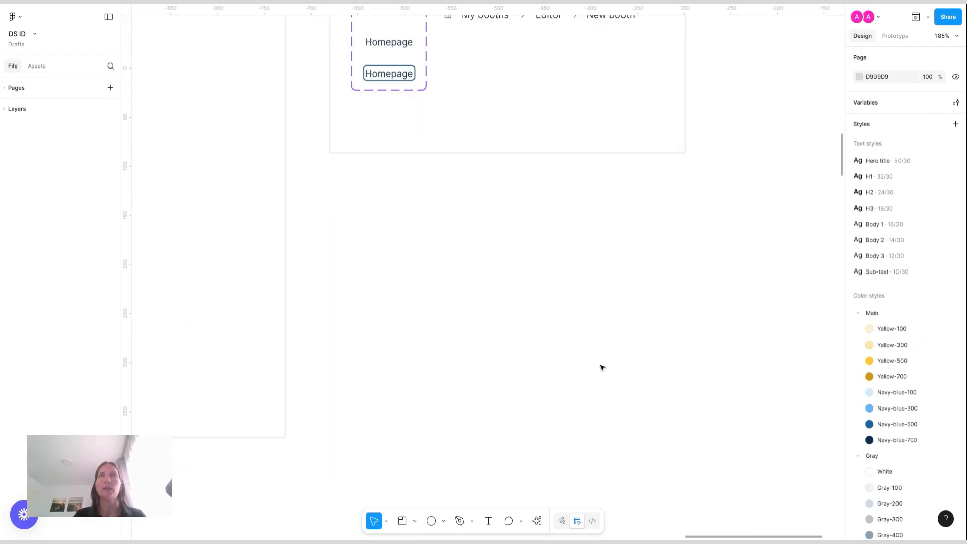
scroll(603, 368, "down", 5)
scroll(602, 368, "right", 5)
scroll(624, 363, "up", 4)
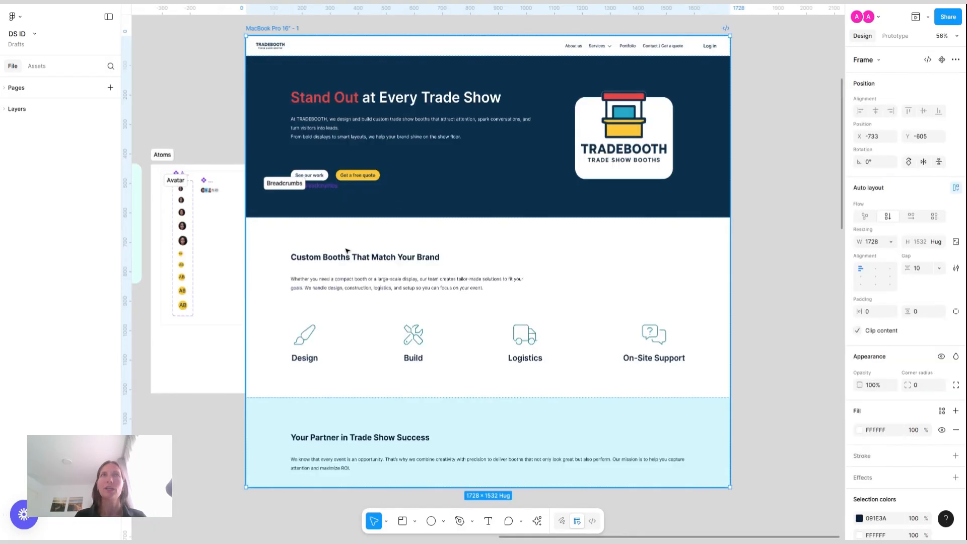
left_click_drag(265, 31, 531, 169)
left_click(628, 124)
scroll(628, 124, "right", 5)
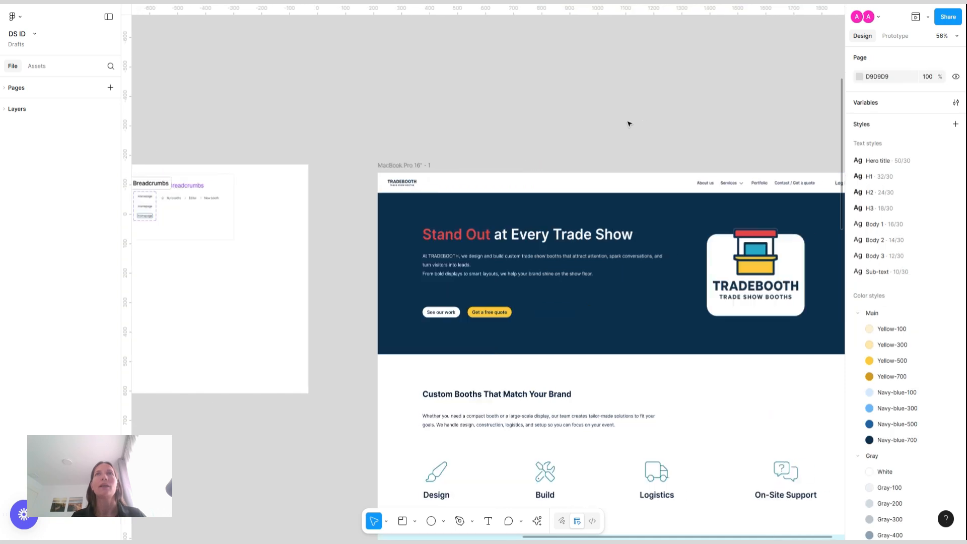
scroll(629, 124, "right", 4)
scroll(629, 124, "down", 7)
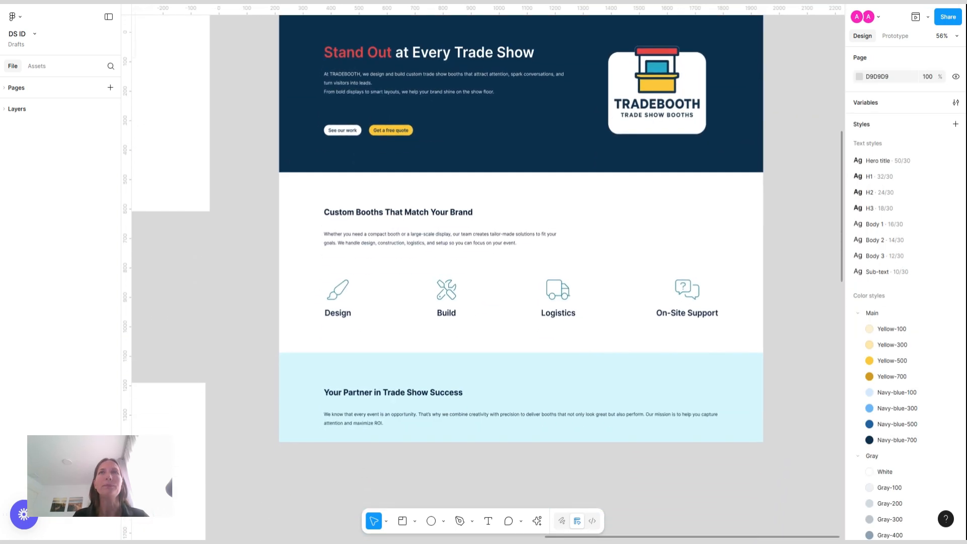
Examine the MacBook Pro 16" - 1 website design's hero and navigation area on the canvas
scroll(521, 229, "up", 1)
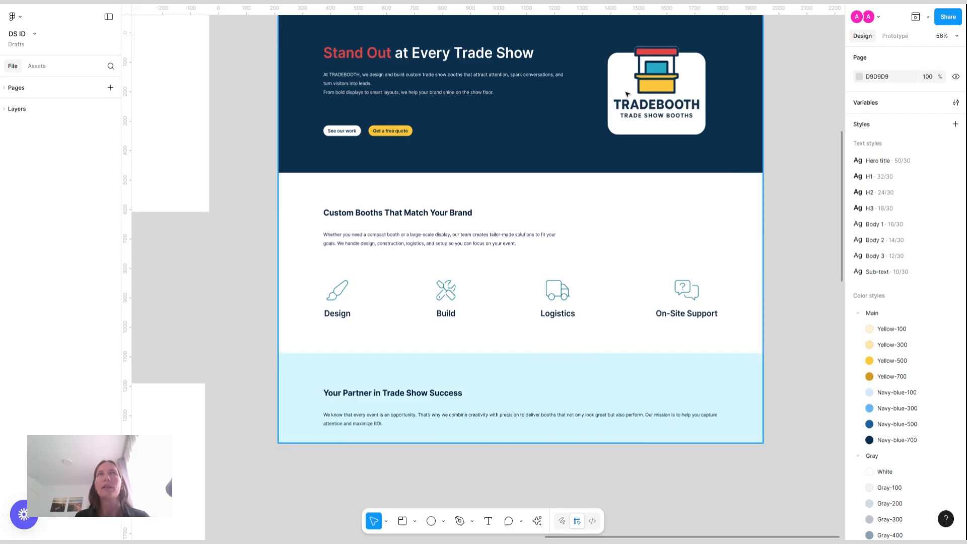
scroll(493, 162, "up", 3)
scroll(401, 243, "up", 5)
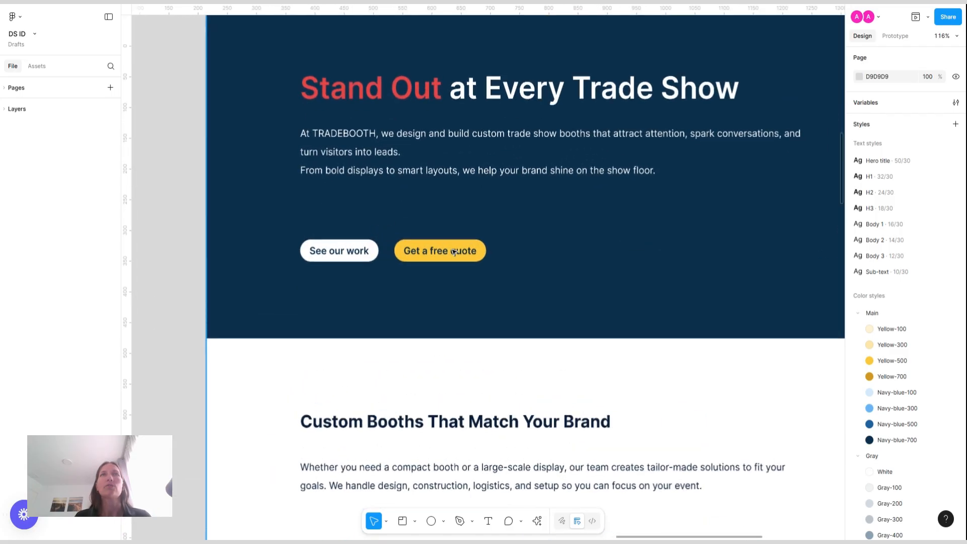
scroll(454, 251, "down", 5)
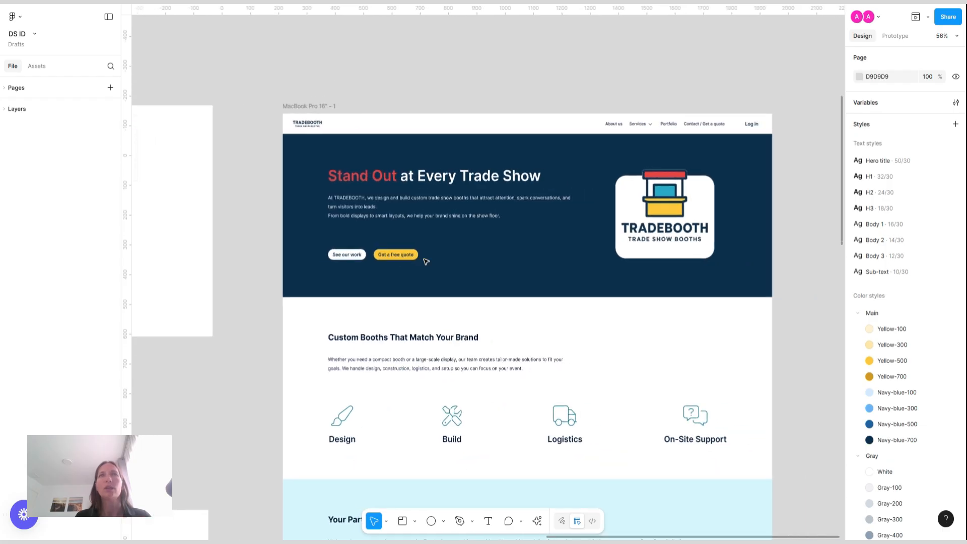
scroll(426, 262, "left", 1)
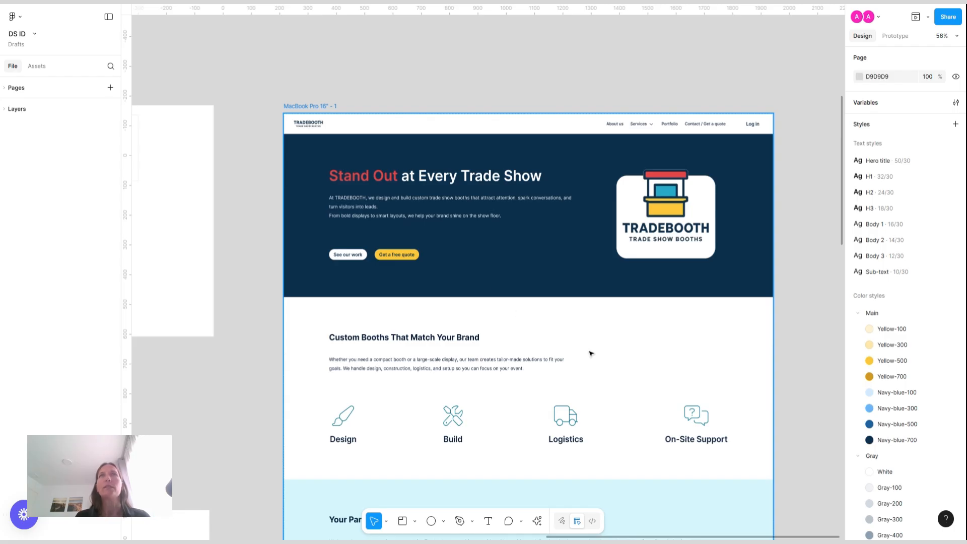
scroll(591, 353, "down", 3)
scroll(591, 353, "left", 4)
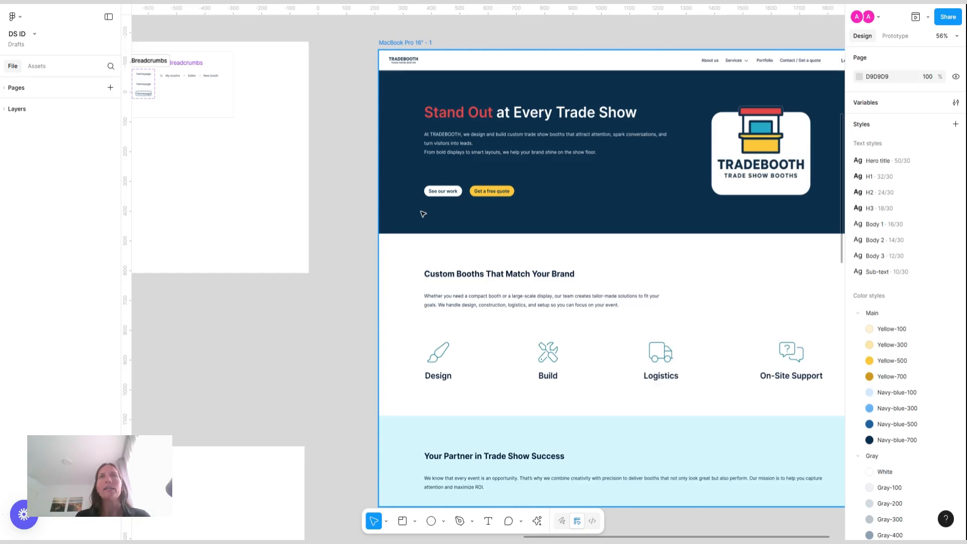
scroll(423, 214, "left", 2)
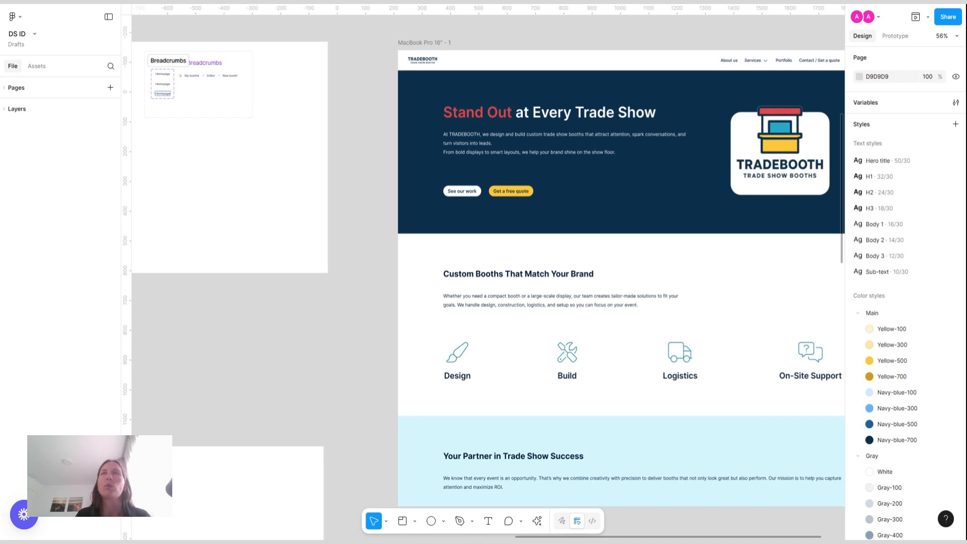
scroll(489, 278, "right", 10)
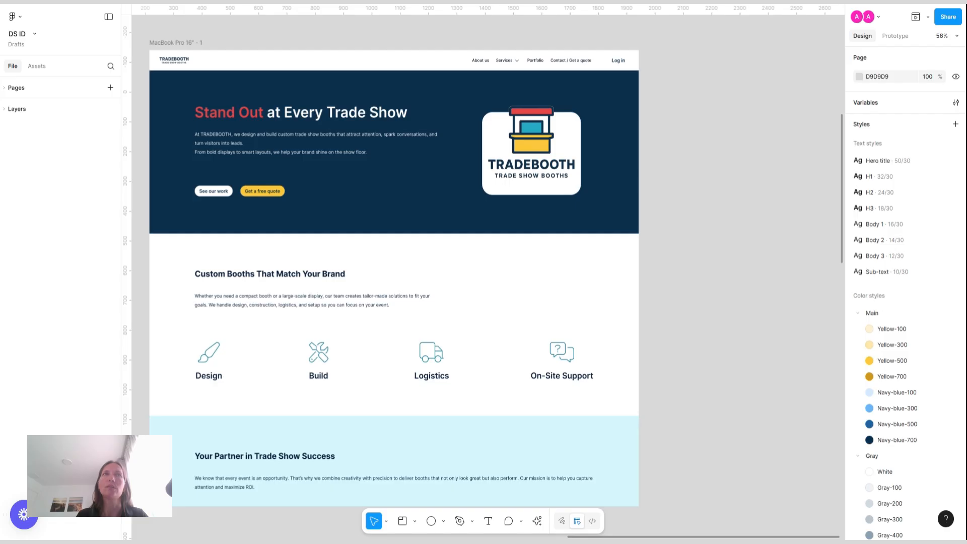
Paste a home icon with My booths text and move it to empty canvas space below the breadcrumb components
scroll(488, 273, "left", 10)
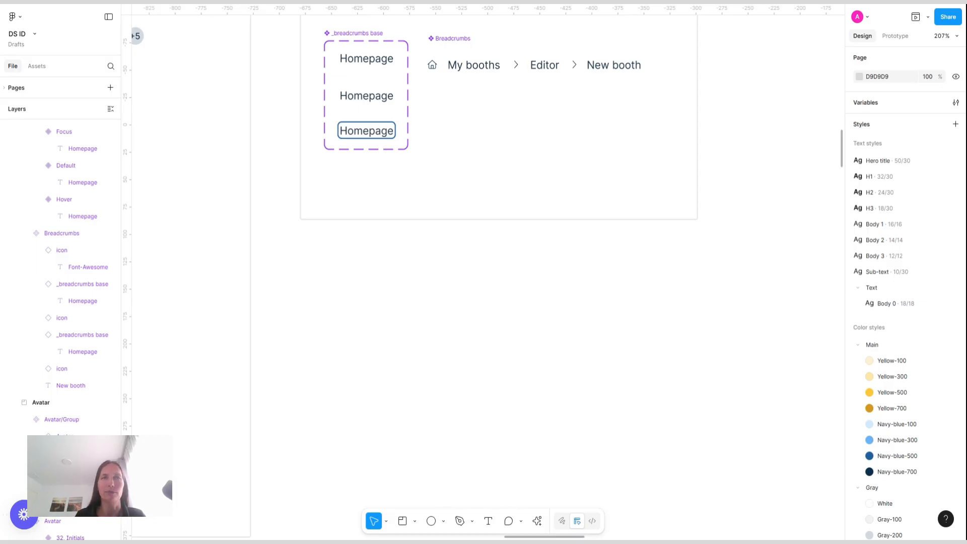
key("ctrl+v")
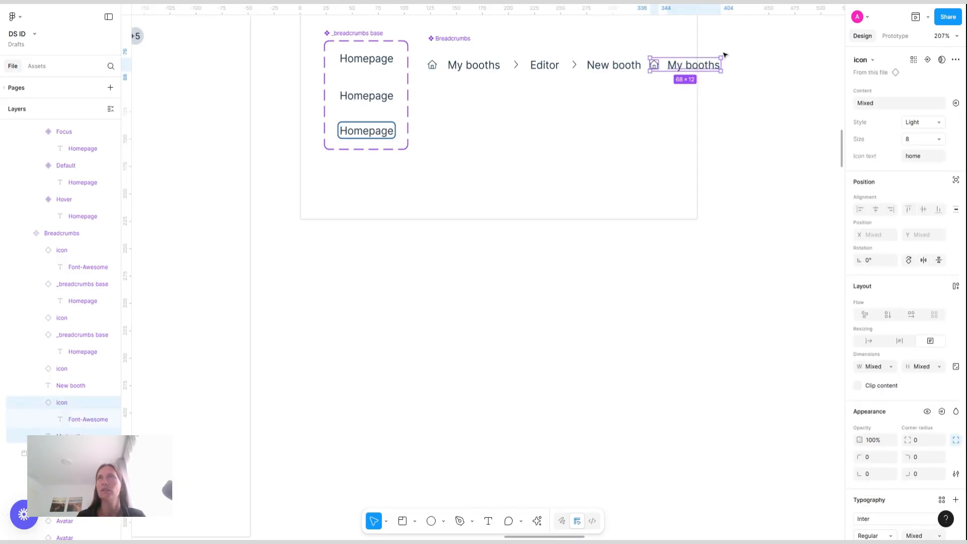
left_click_drag(699, 68, 477, 384)
scroll(440, 408, "up", 5)
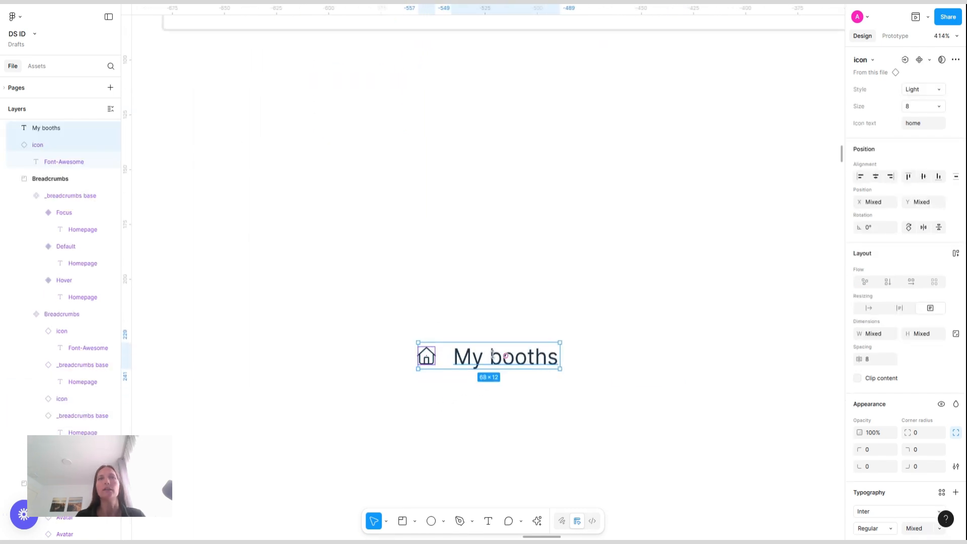
Apply the Body 1 text style to the My booths text
left_click(577, 357)
left_click(460, 359)
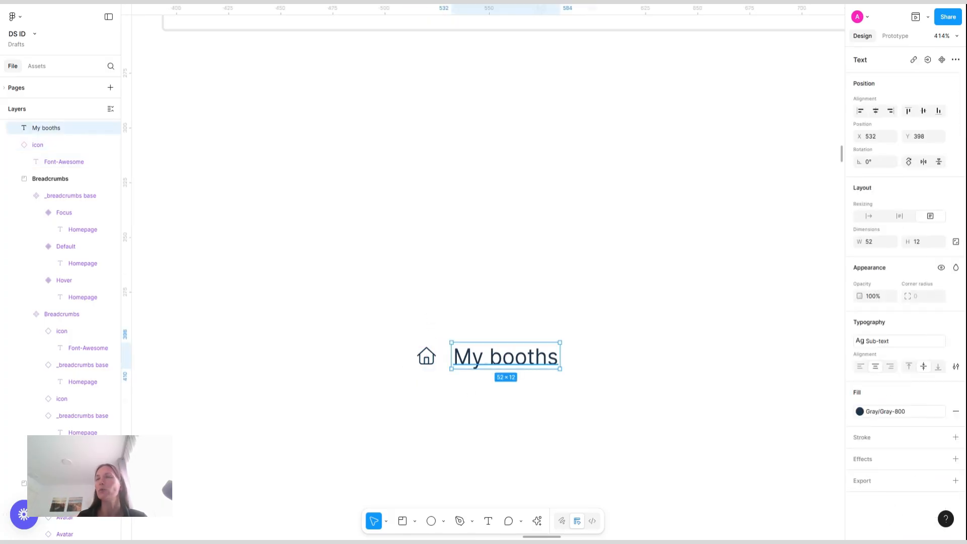
left_click(885, 341)
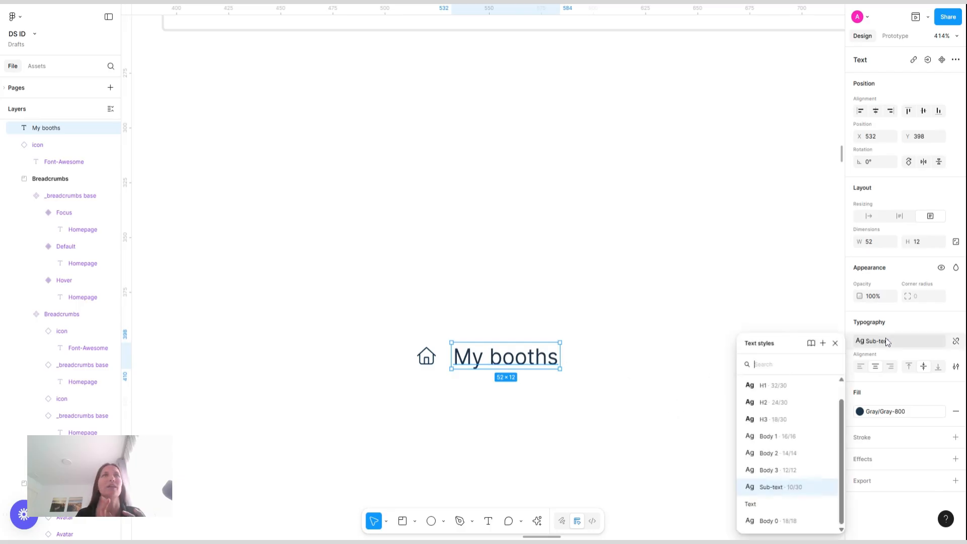
left_click(769, 436)
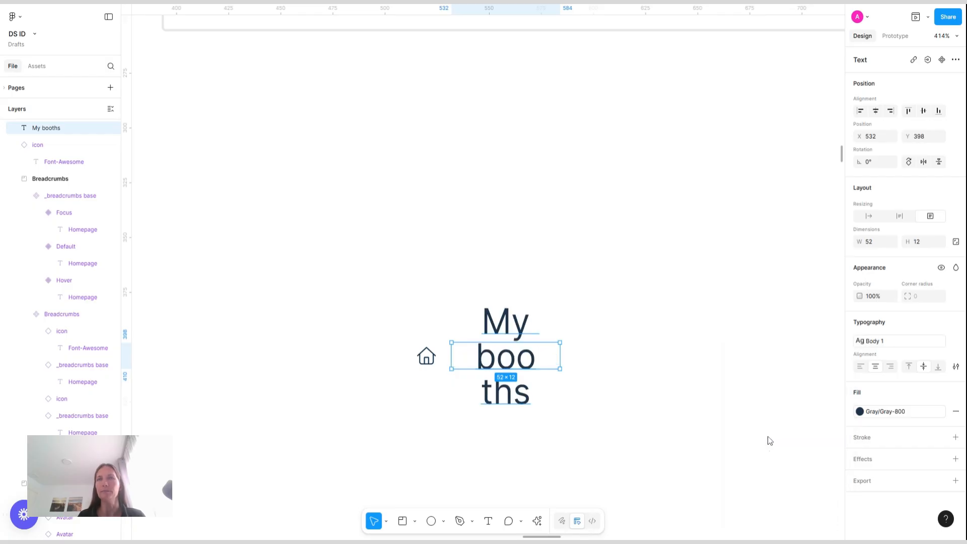
Make the My booths text fit its content width and set the home icon's size to 16
double_click(560, 355)
left_click(428, 359)
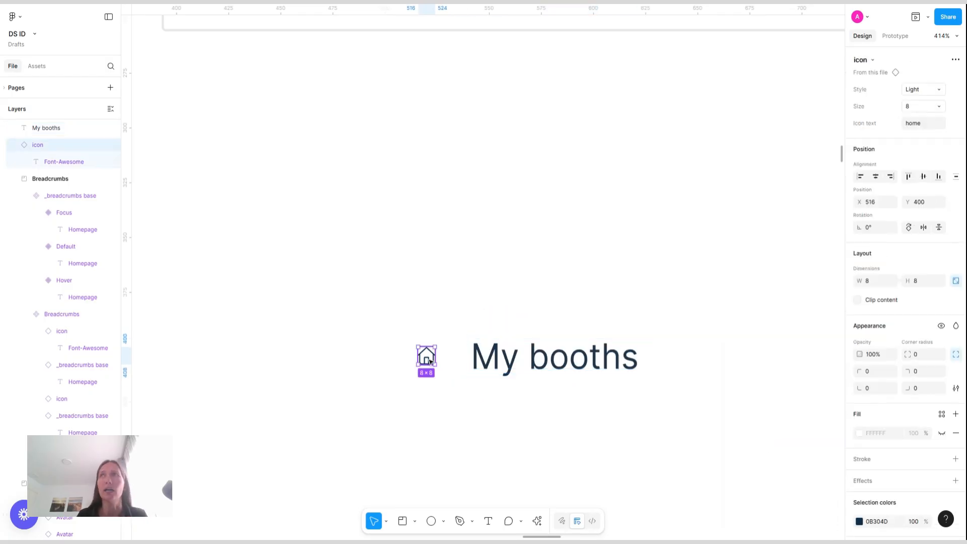
left_click(939, 107)
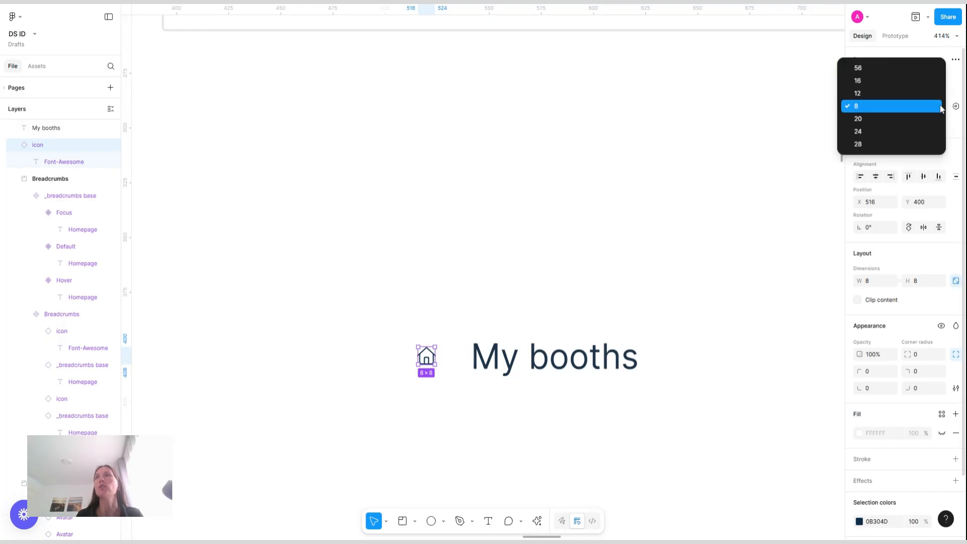
left_click(887, 87)
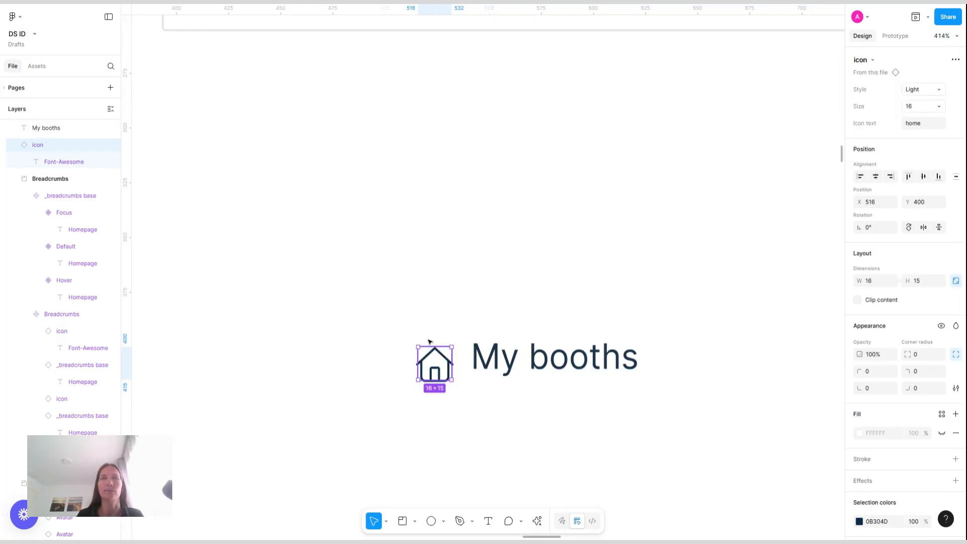
Wrap the home icon and My booths text in an auto layout frame and move it up
left_click_drag(380, 305, 687, 388)
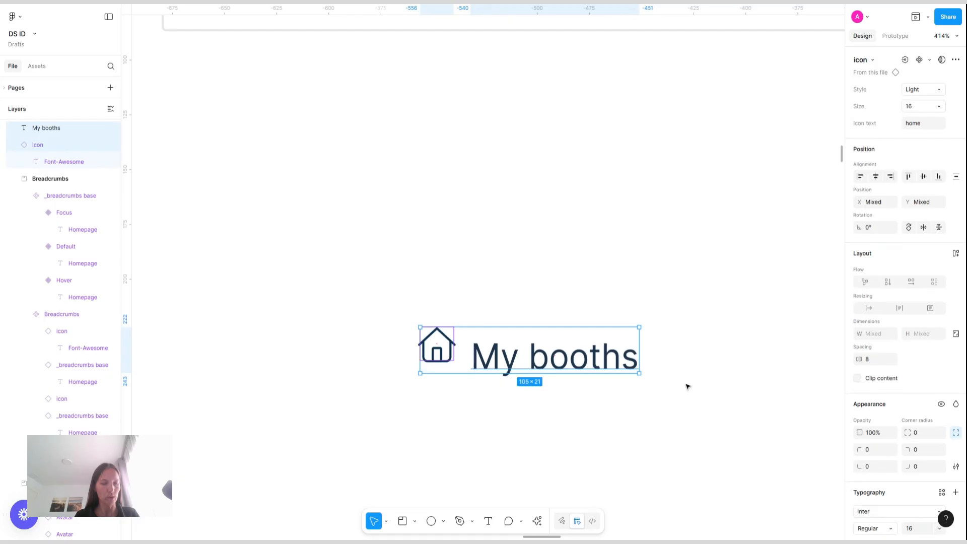
key("shift+a")
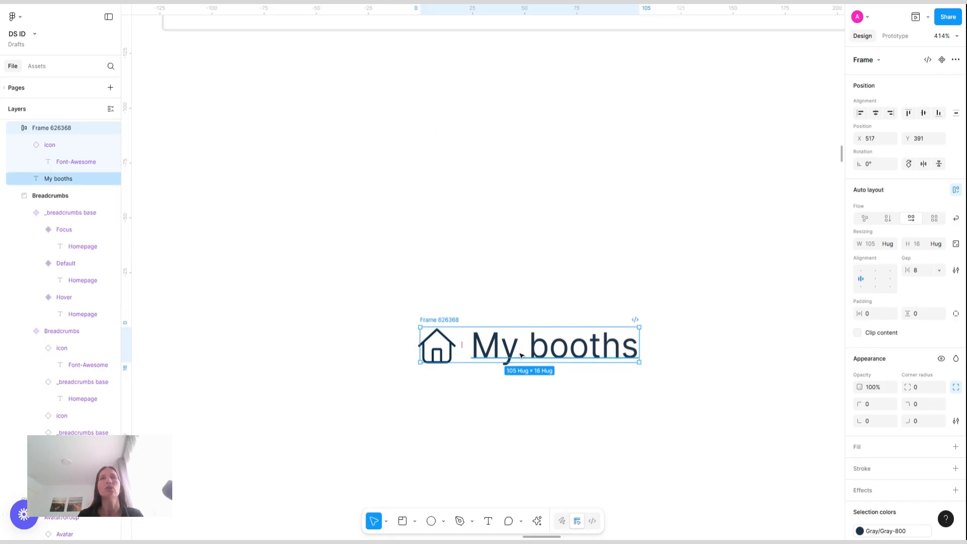
left_click_drag(521, 355, 391, 255)
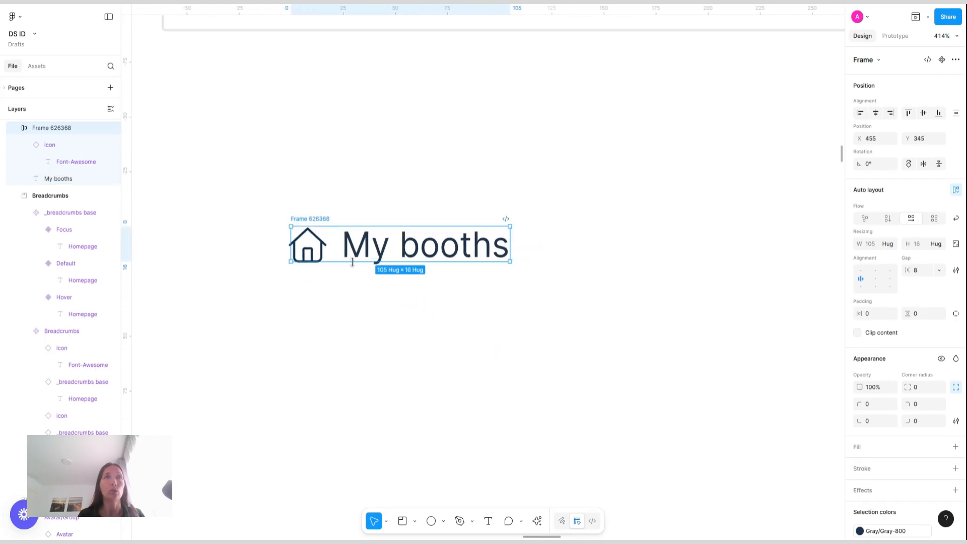
left_click(318, 257)
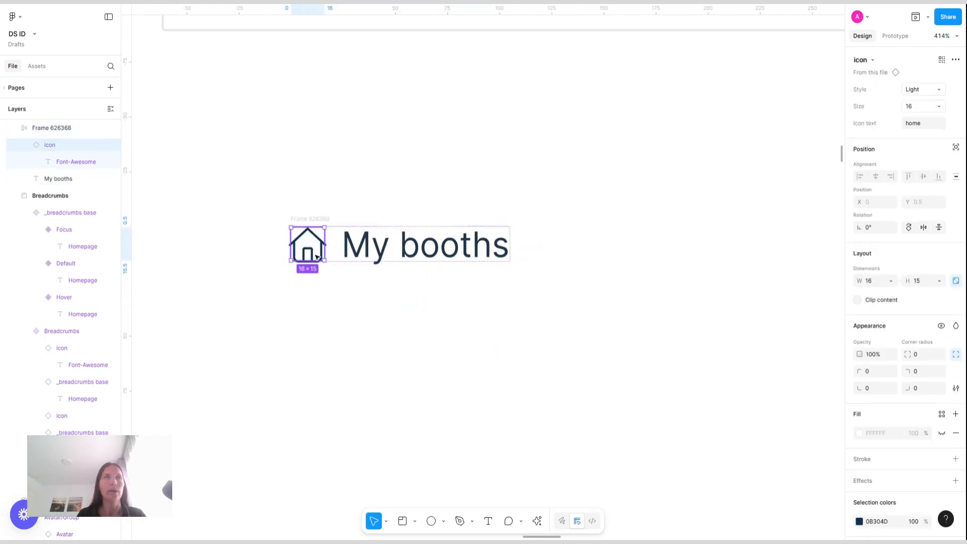
key("ctrl+d")
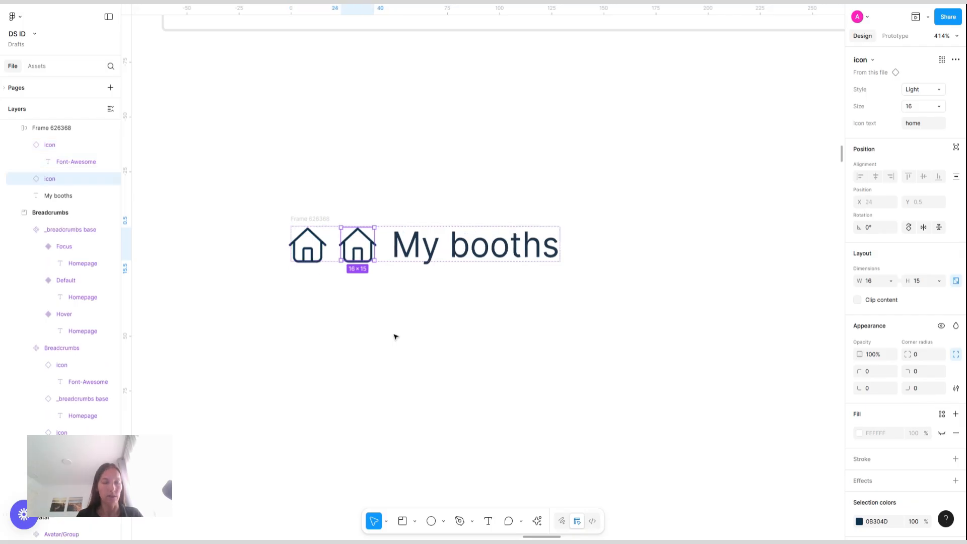
key("ctrl+z")
Duplicate the auto layout frame beside the original and delete the copy's text, leaving only the icon
left_click(258, 209)
left_click_drag(243, 198, 559, 309)
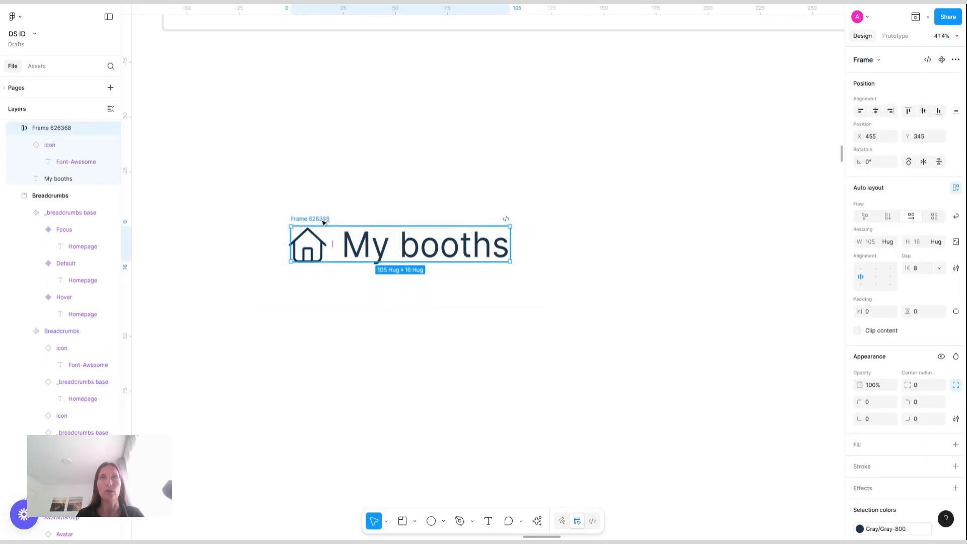
left_click_drag(323, 222, 569, 222)
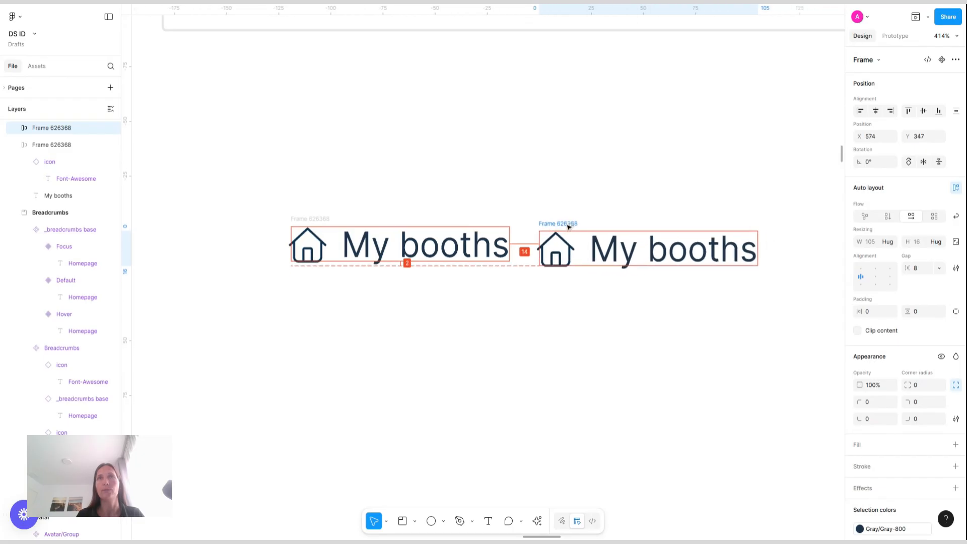
left_click(709, 259)
key("Delete")
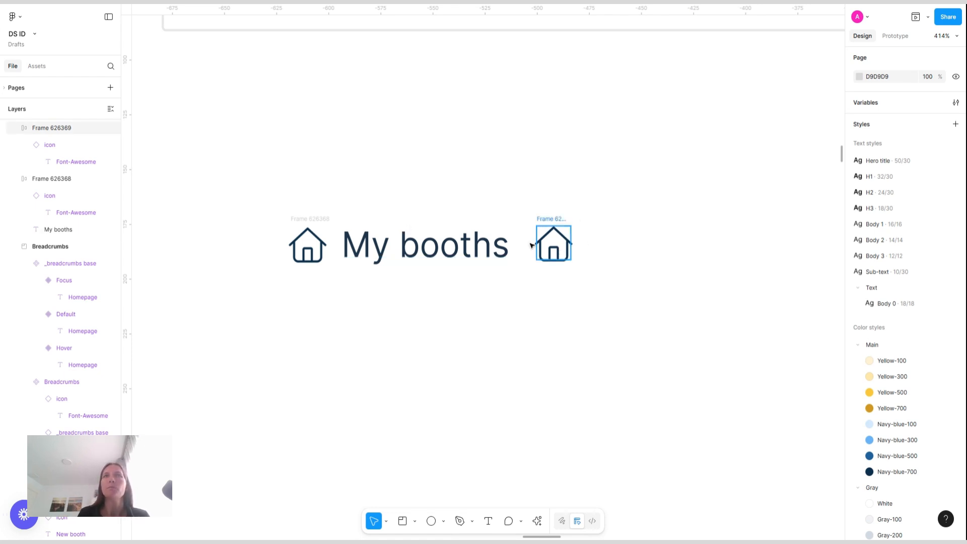
Draw a thin vertical rectangle about 3 by 25 below the breadcrumb items
left_click(447, 240)
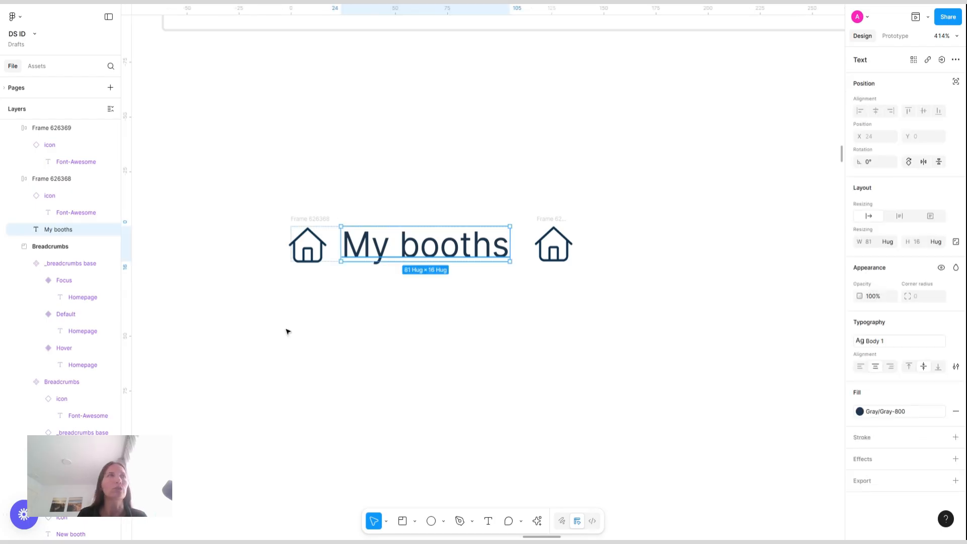
left_click(444, 521)
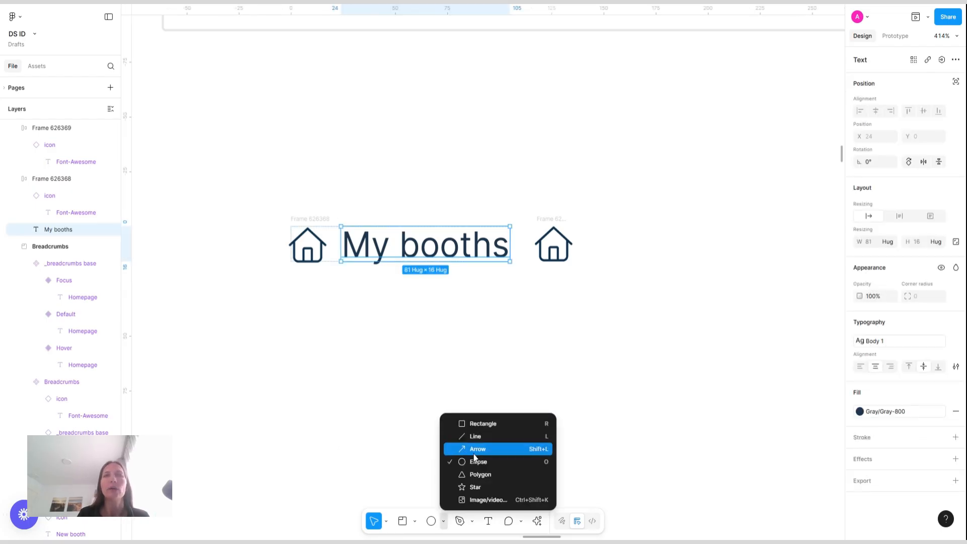
left_click(495, 423)
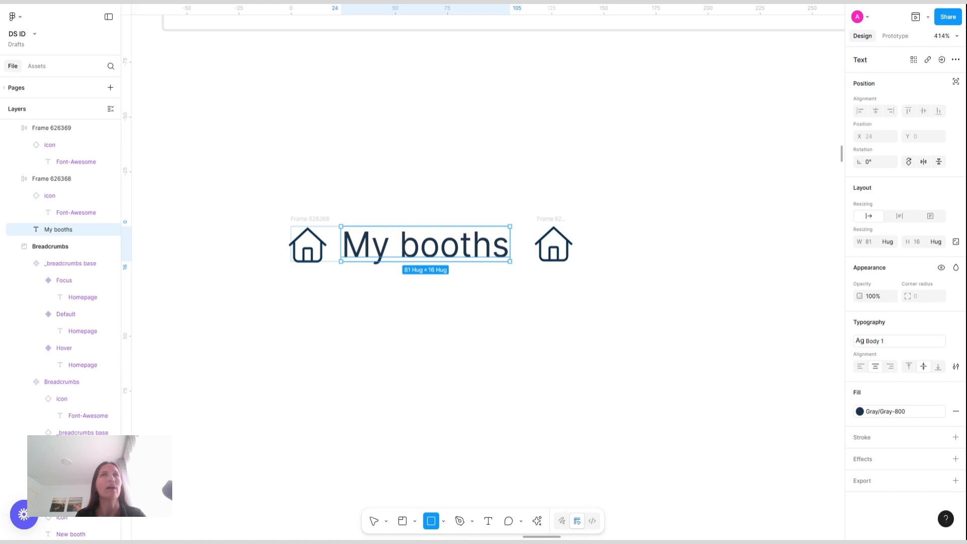
left_click_drag(512, 292, 517, 347)
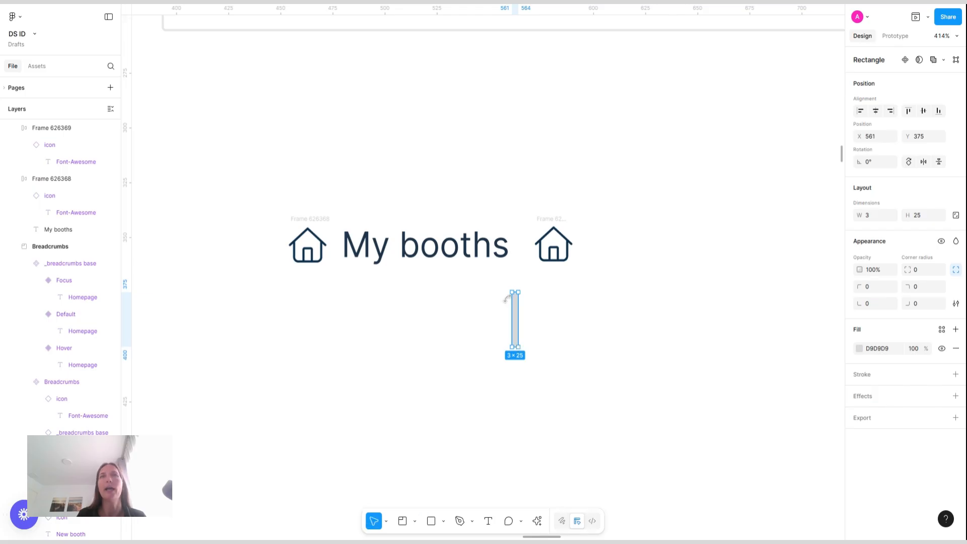
Set the rectangle's width to 1
left_click(873, 218)
type("2")
key("Return")
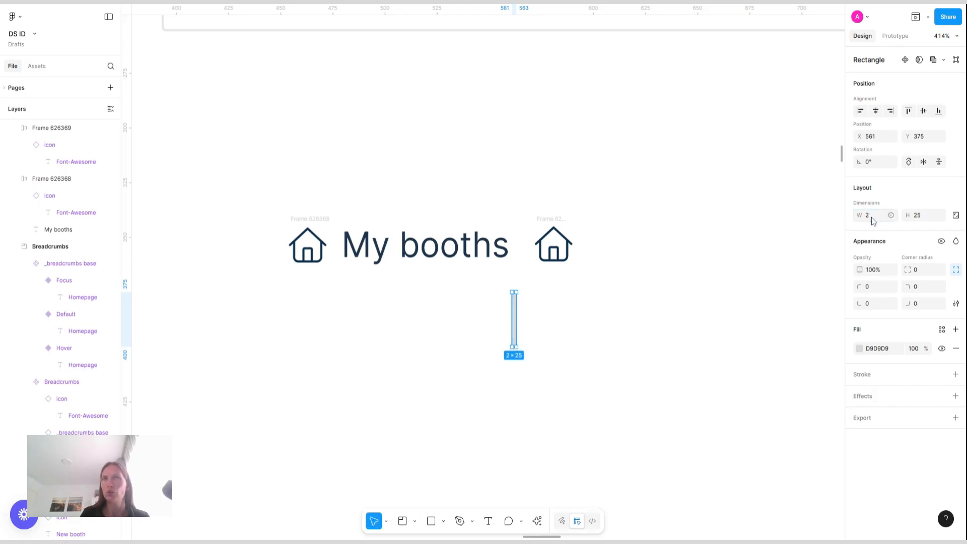
left_click(871, 220)
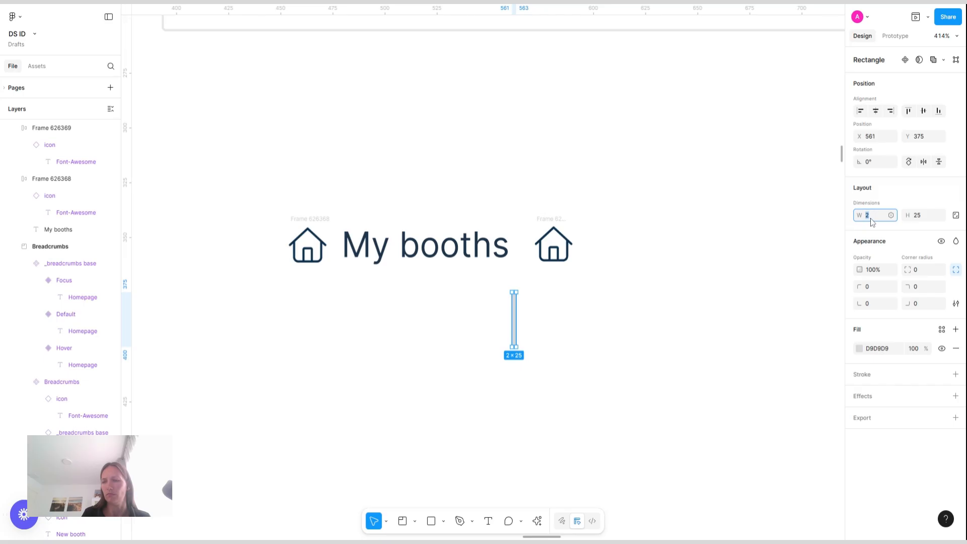
type("1")
key("Return")
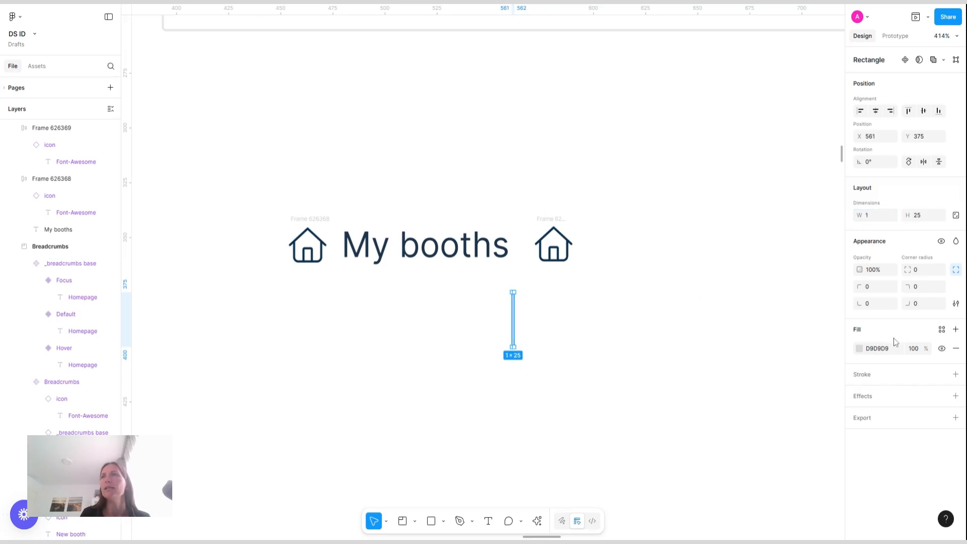
Try to apply the Navy-blue-700 fill style to both frames and the rectangle
left_click_drag(224, 189, 651, 419)
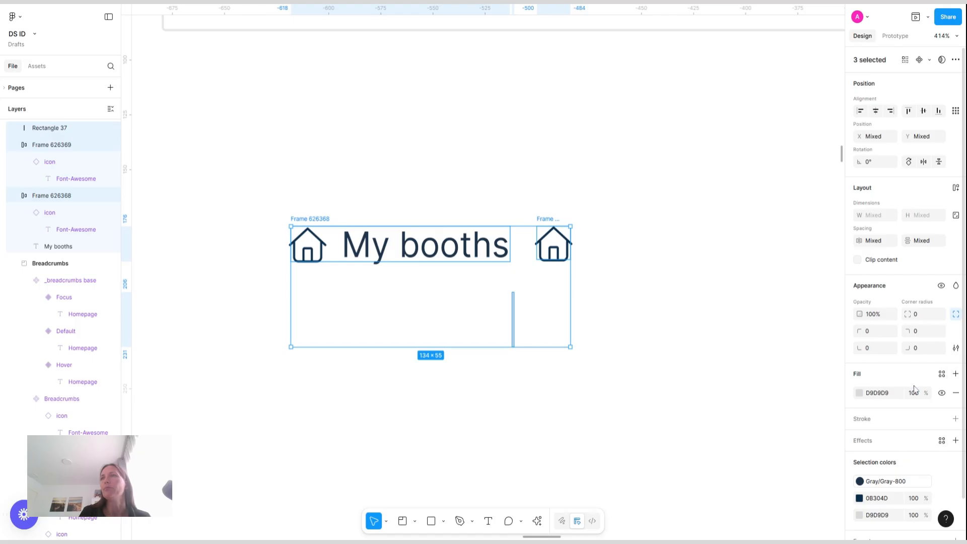
left_click(942, 375)
type("na")
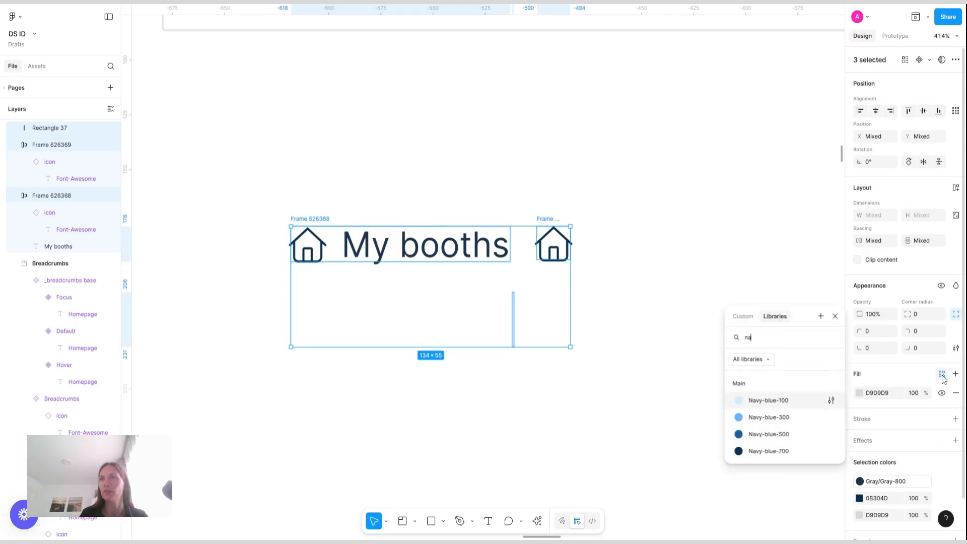
left_click(776, 451)
key("ctrl+z")
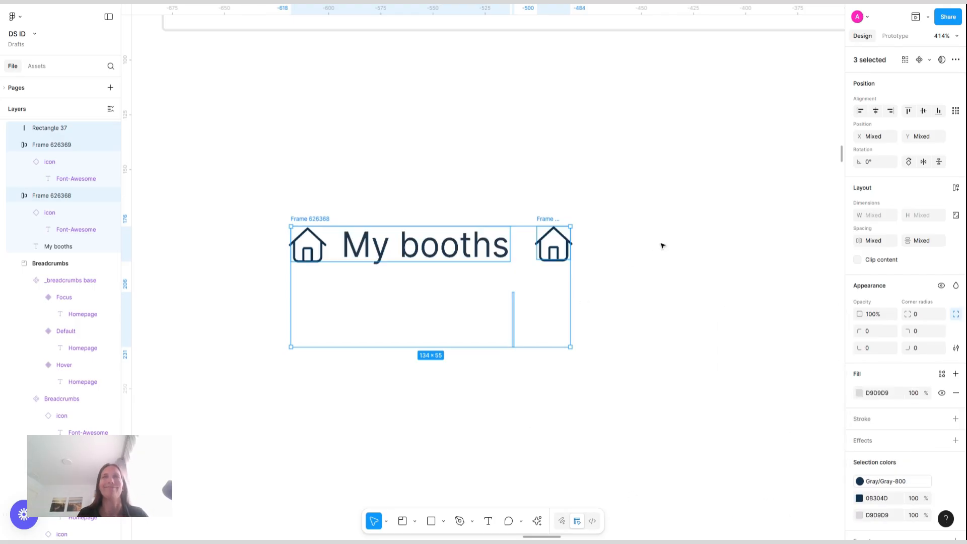
Select both icons, the My booths text and the rectangle, and link their dark color to the Navy-blue-700 style
double_click(311, 246)
left_click(423, 254, "shift")
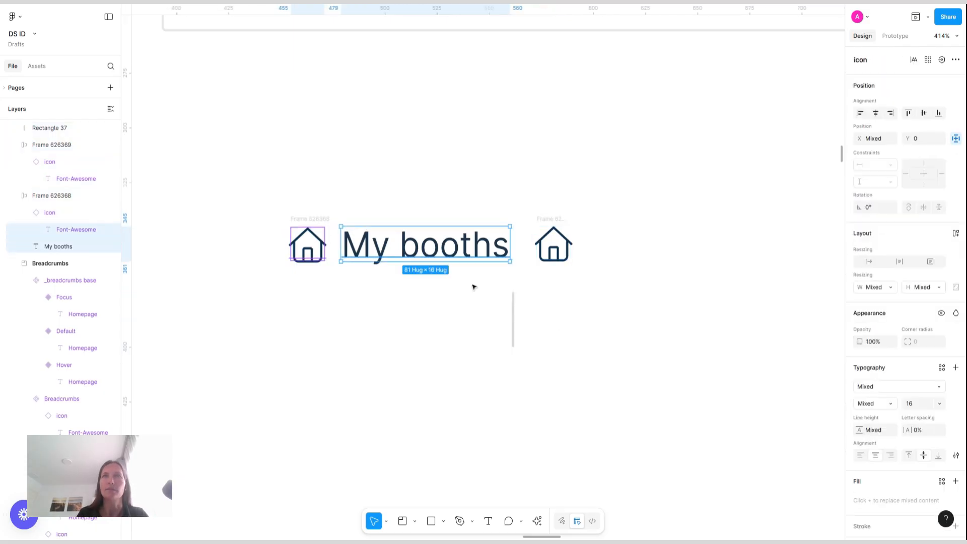
left_click(513, 309, "shift")
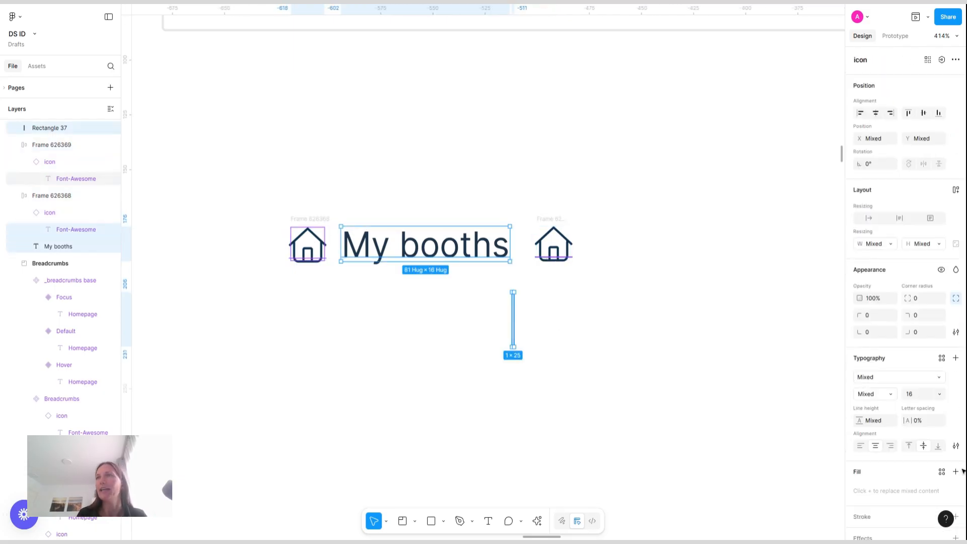
scroll(931, 426, "down", 3)
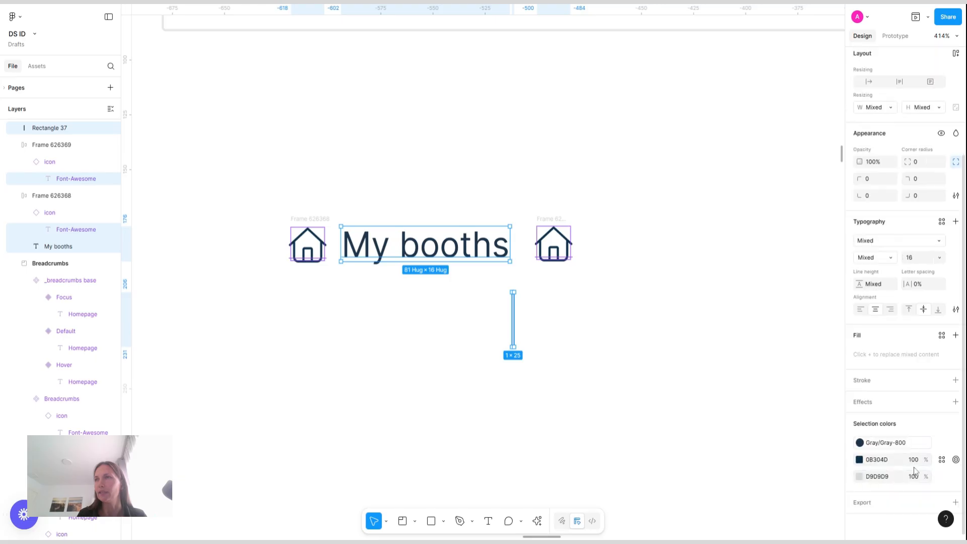
left_click(943, 460)
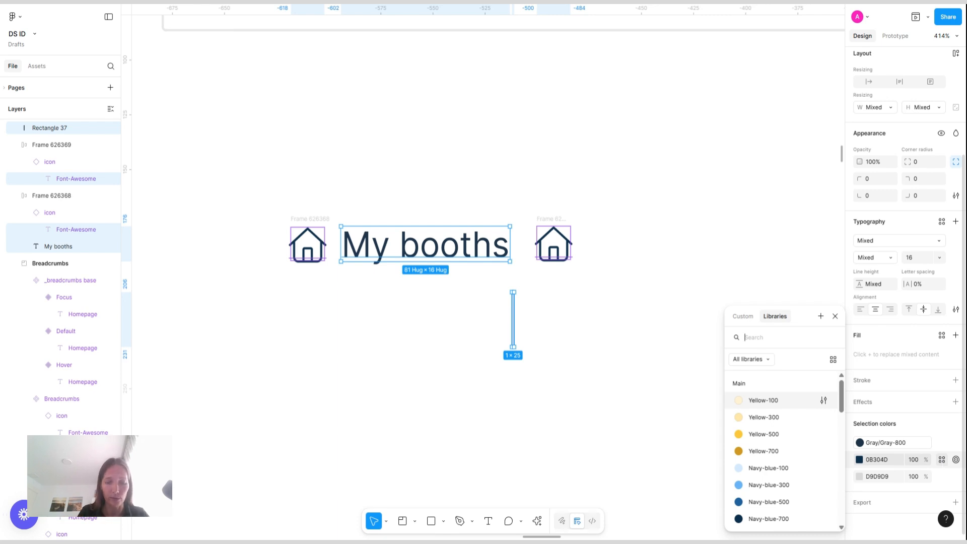
type("nav")
left_click(787, 452)
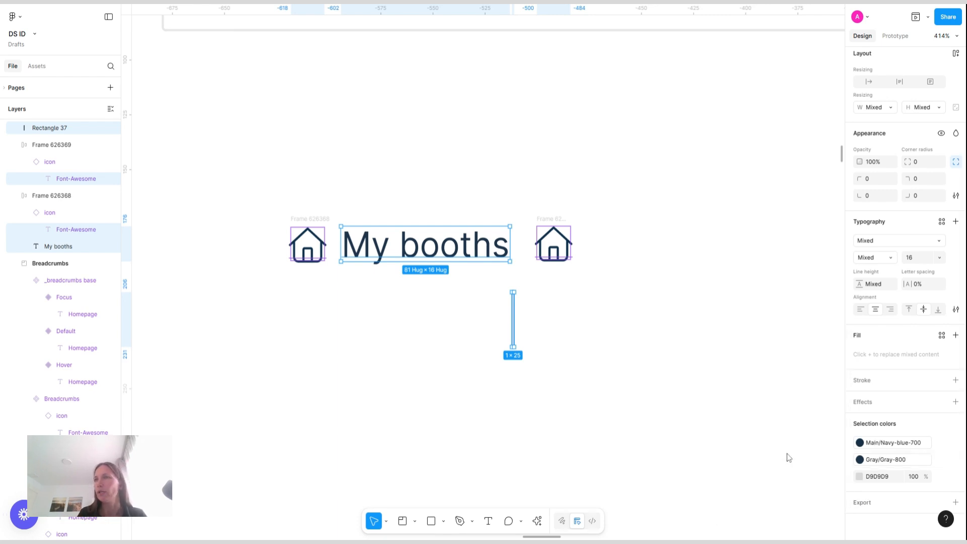
Replace the remaining Gray-800 and light gray selection colors with the Navy-blue-700 style
left_click(891, 461)
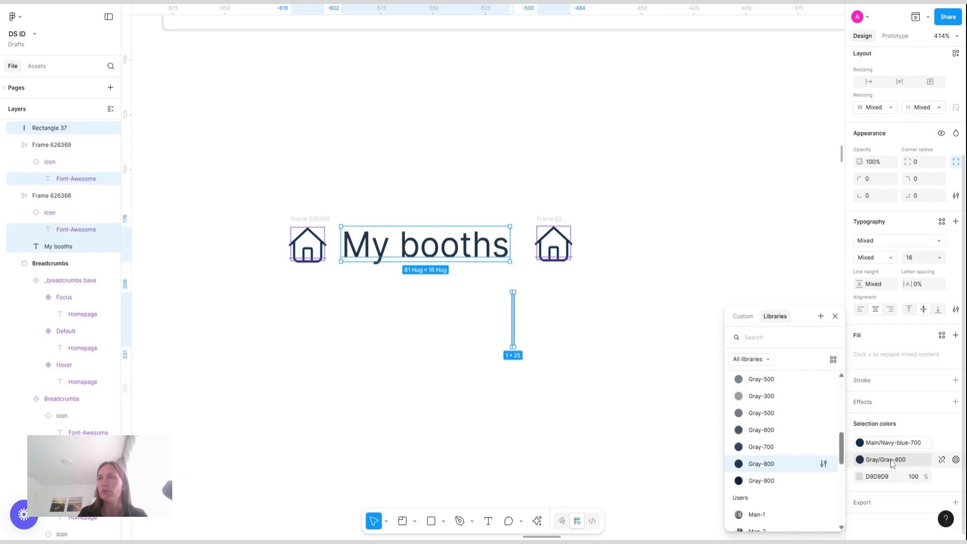
left_click(889, 459)
left_click(889, 460)
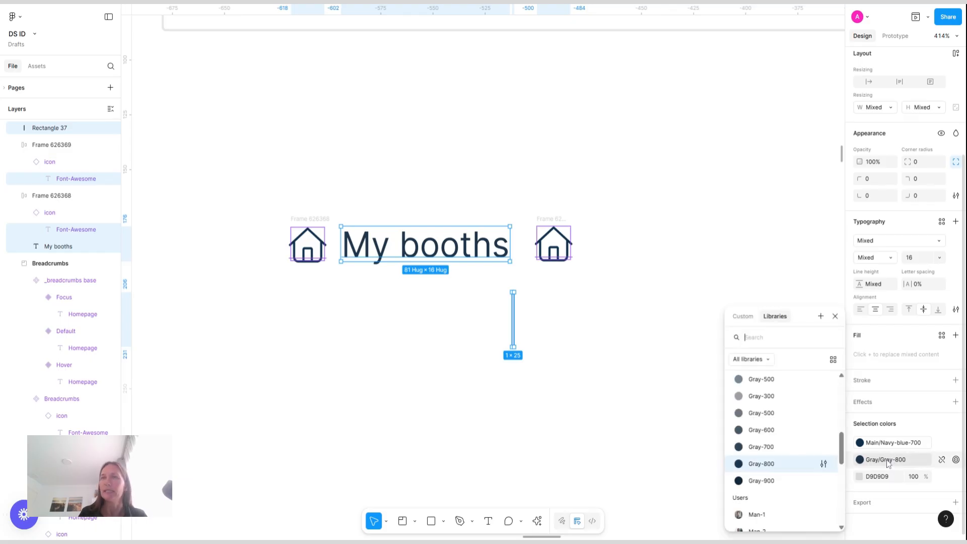
type("navy")
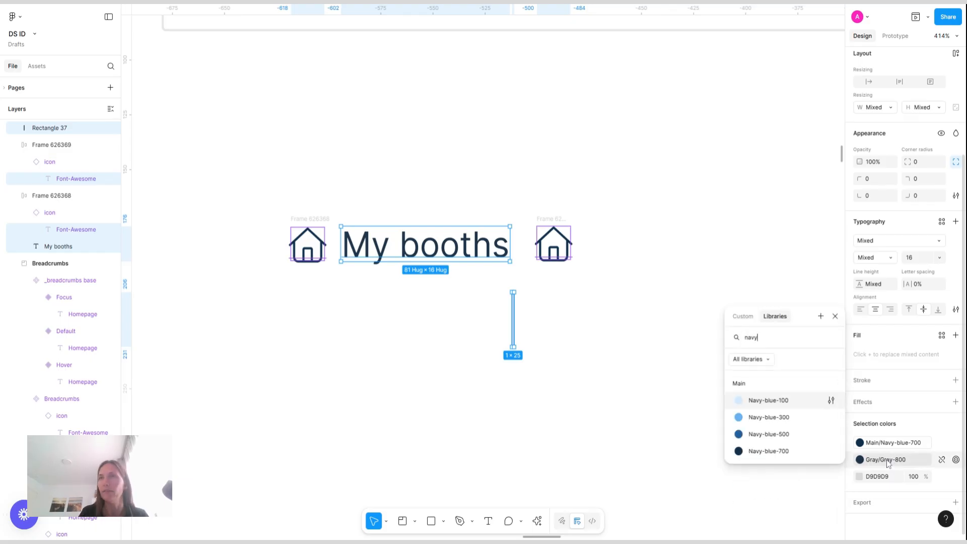
left_click(776, 451)
left_click(942, 476)
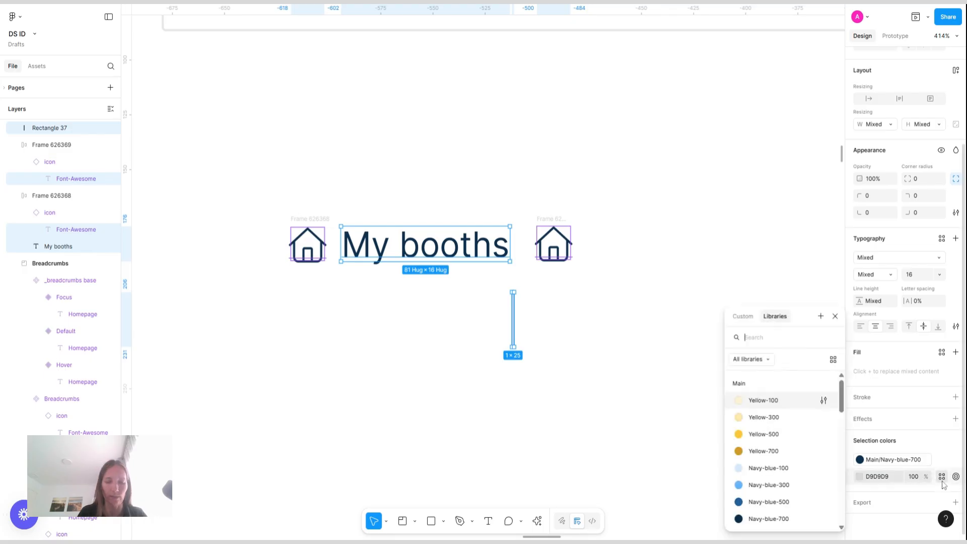
type("nav")
left_click(794, 457)
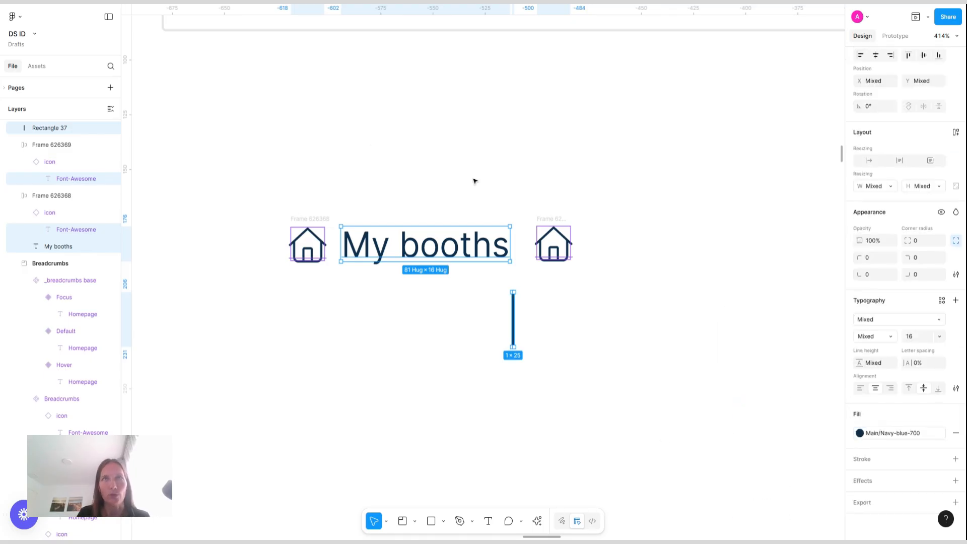
Wrap the icon-only frame and the thin rectangle in a new horizontal auto layout frame
left_click(242, 182)
left_click_drag(227, 177, 483, 171)
left_click(553, 242)
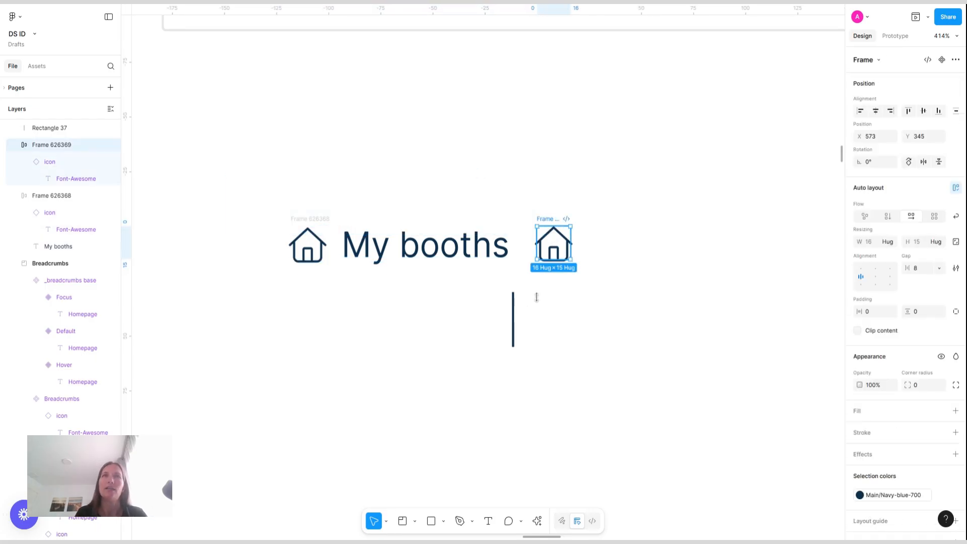
left_click(514, 311, "shift")
key("shift+a")
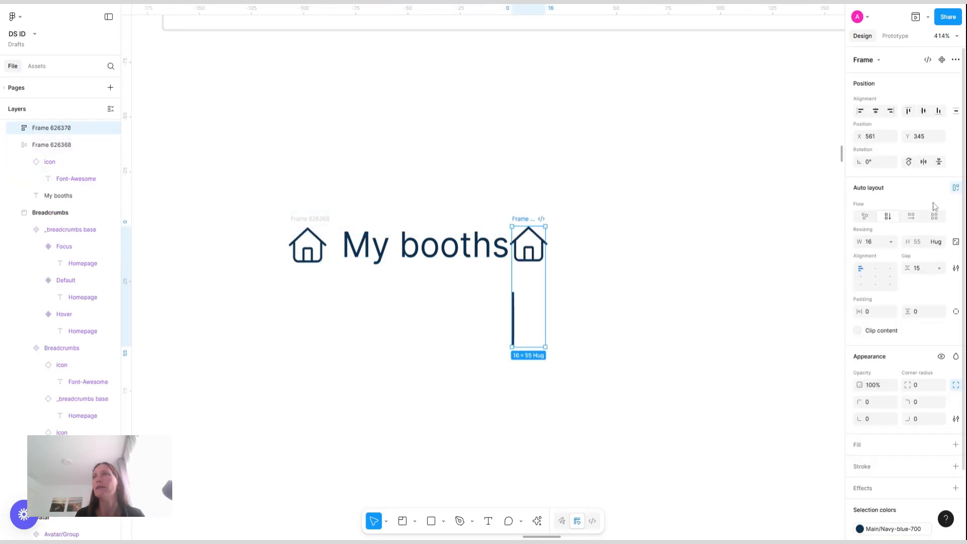
left_click(912, 217)
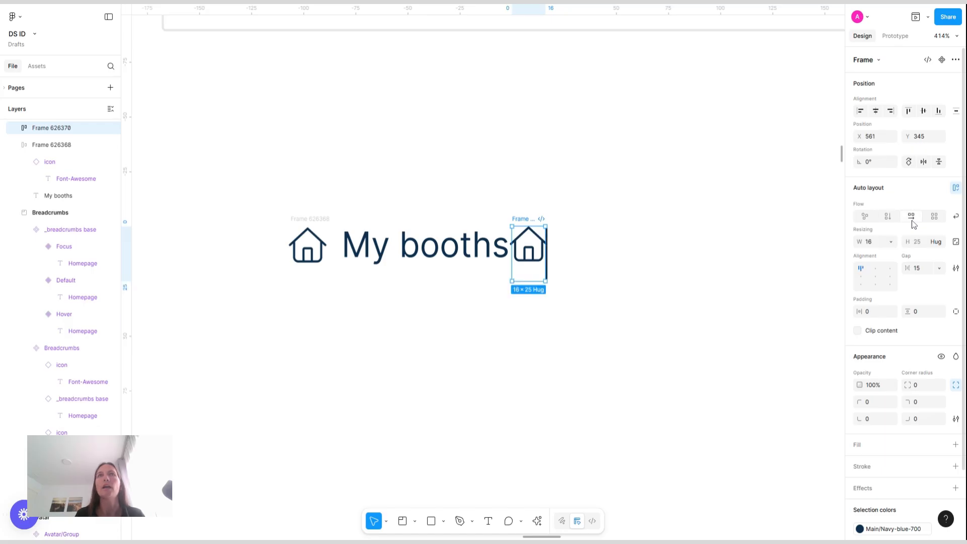
Set the wrapping frame's gap to 16 and its width to hug contents, and reposition it
left_click(925, 272)
type("16")
key("Return")
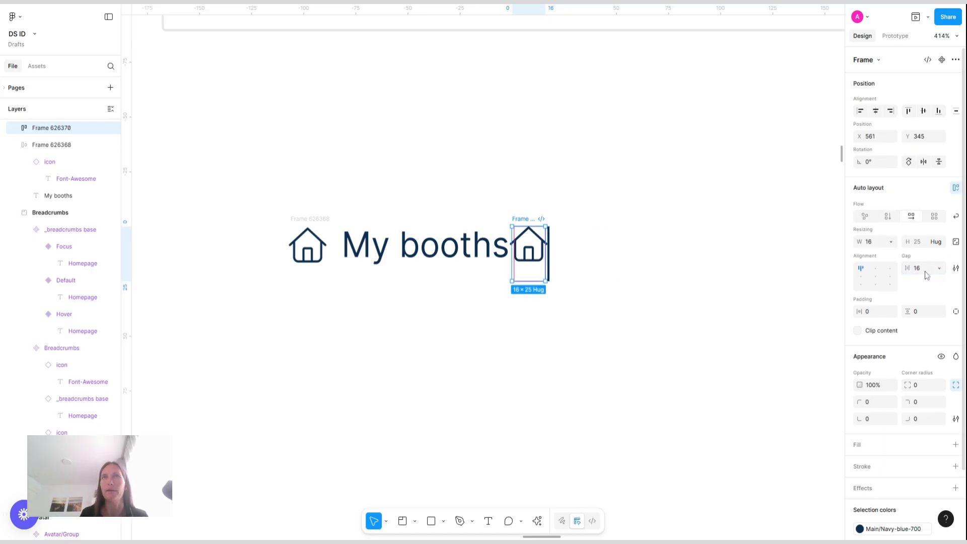
left_click(890, 242)
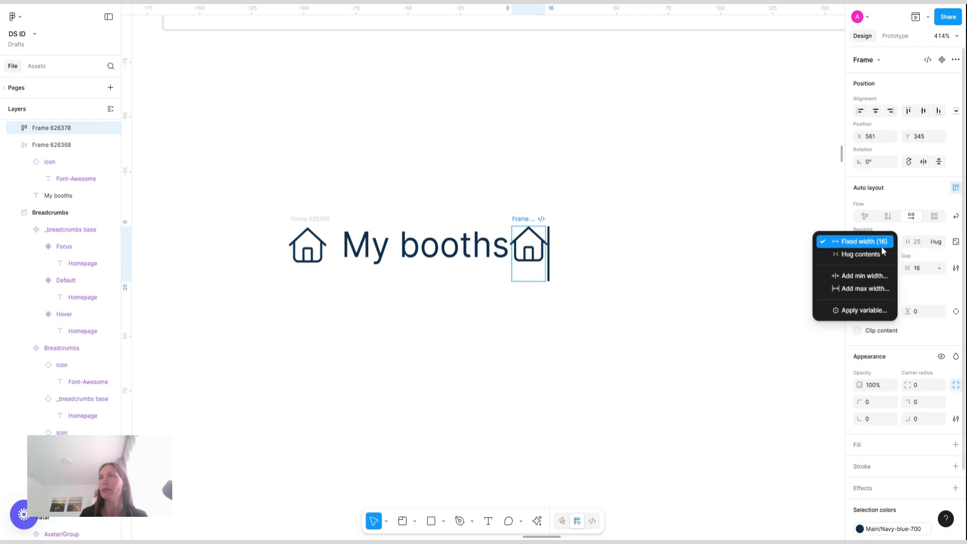
left_click(863, 257)
left_click_drag(526, 219, 573, 207)
left_click(573, 238, "ctrl")
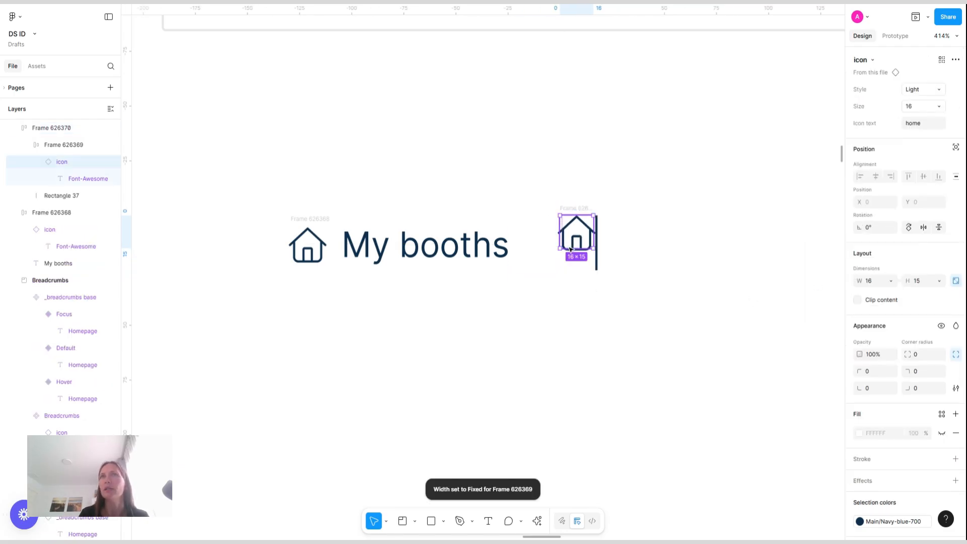
left_click(578, 264)
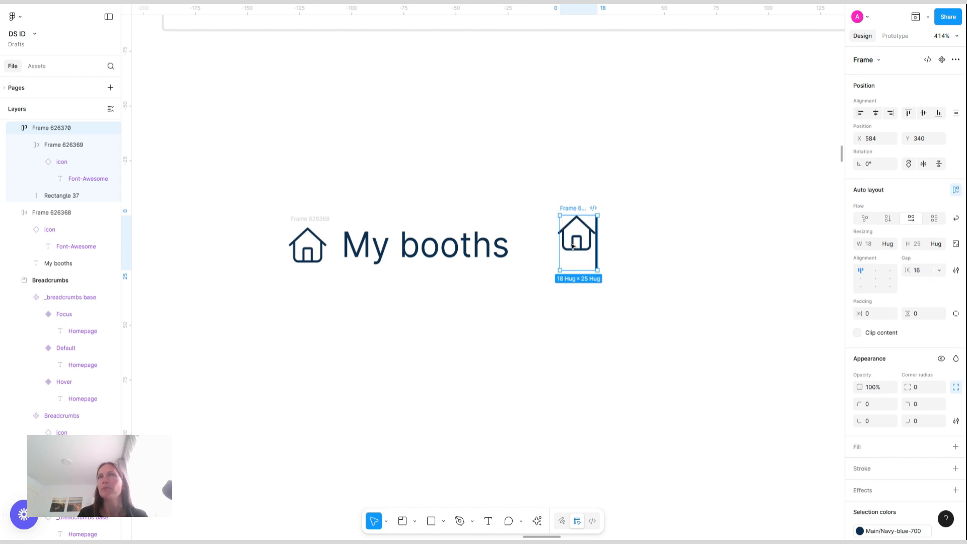
Set the icon-only frame's width to hug contents
scroll(574, 227, "up", 5)
left_click(549, 256, "ctrl")
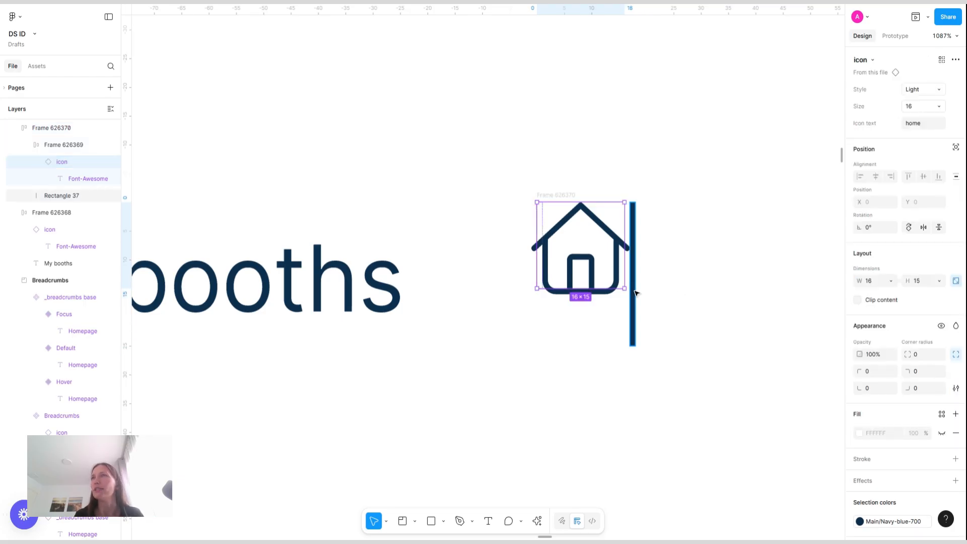
left_click(63, 146)
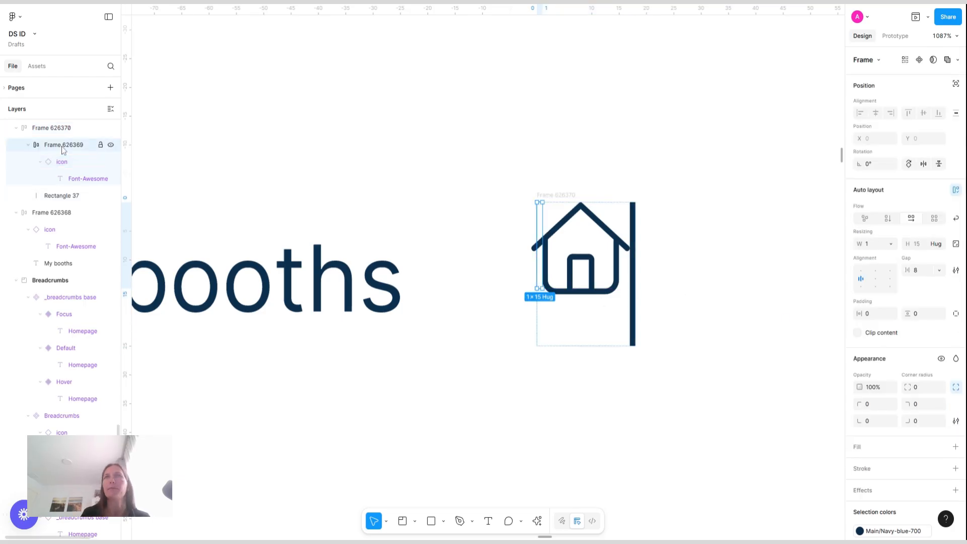
left_click(891, 245)
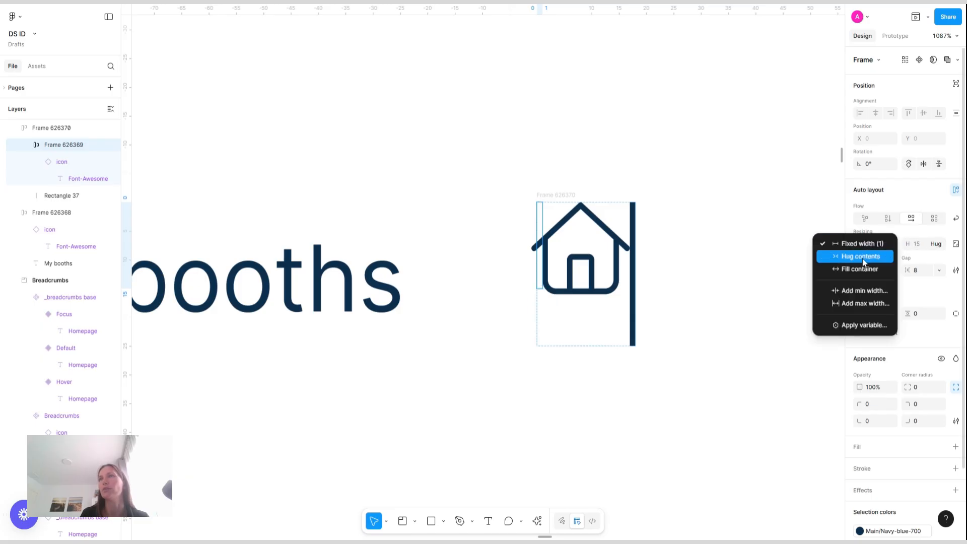
left_click(862, 260)
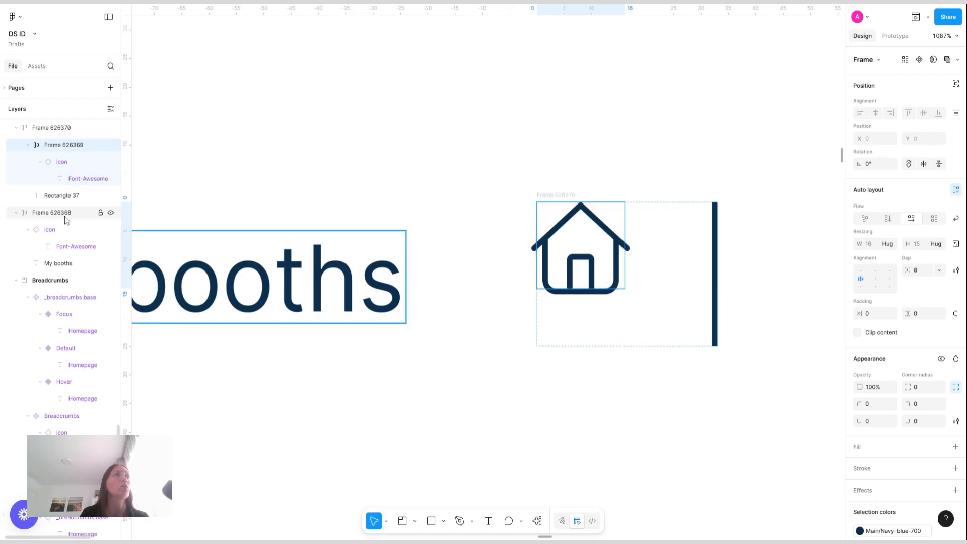
Move the rectangle into the icon-only frame and remove the outer wrapping frame
left_click(57, 201)
left_click_drag(91, 193, 65, 193)
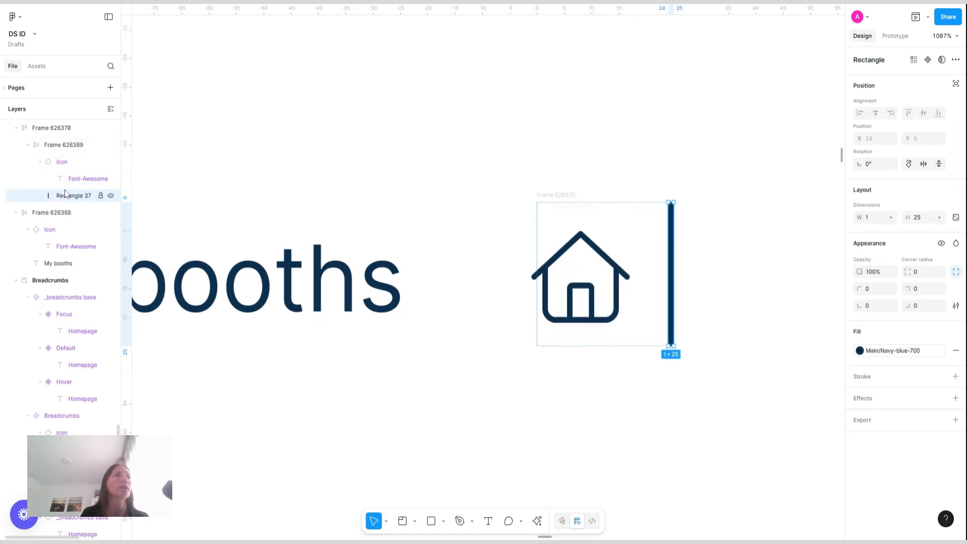
left_click(58, 145)
left_click(50, 129)
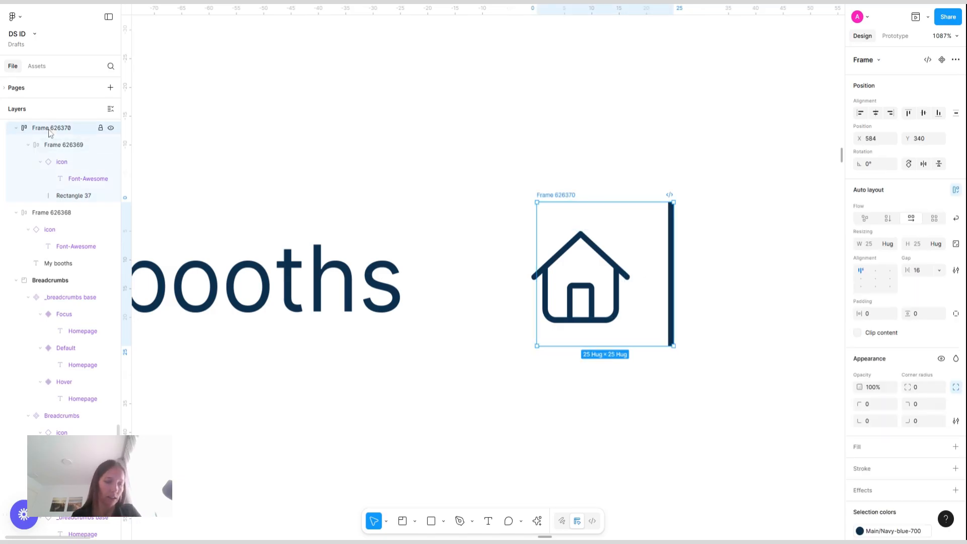
key("ctrl+shift+g")
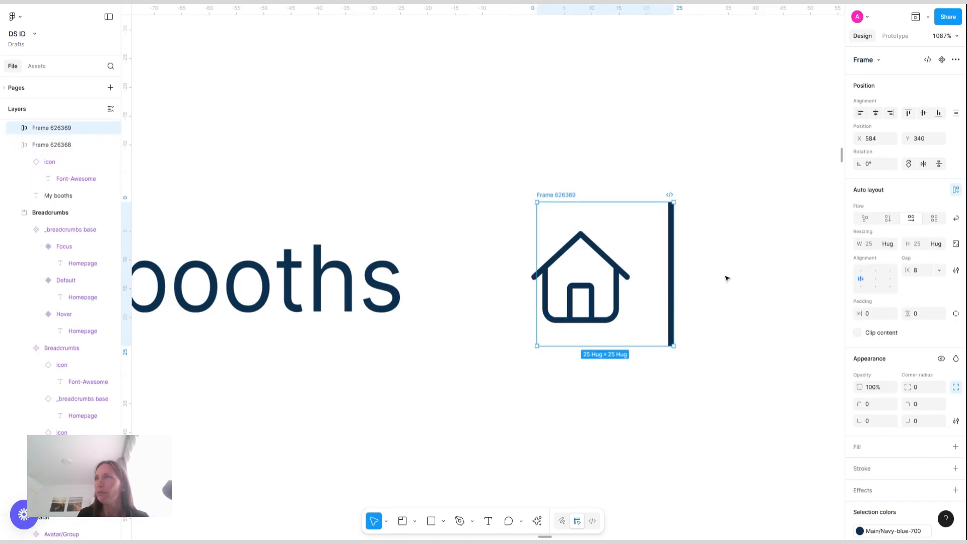
Place the icon after the rectangle inside the frame and set the frame's right padding to 8
left_click_drag(573, 270, 655, 277)
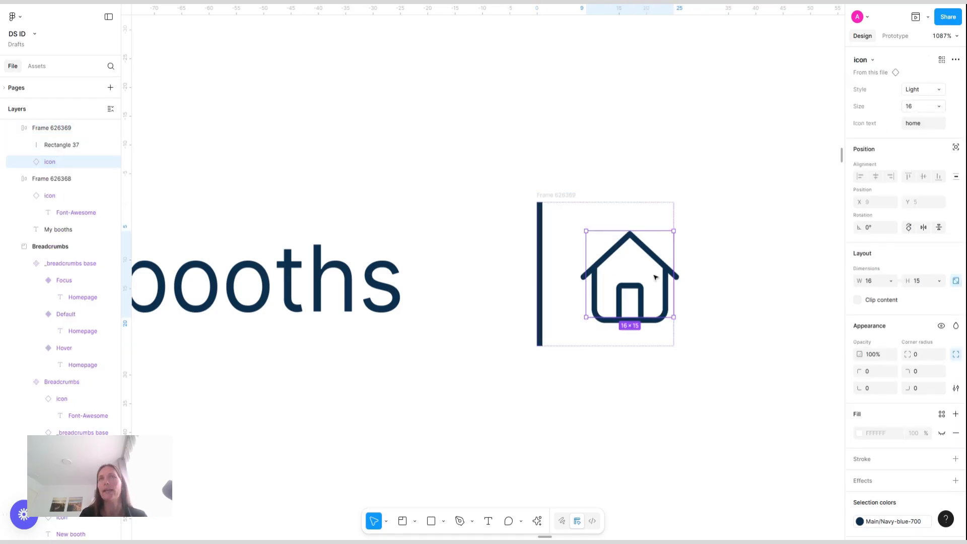
left_click(560, 197)
left_click(956, 313)
left_click(877, 334)
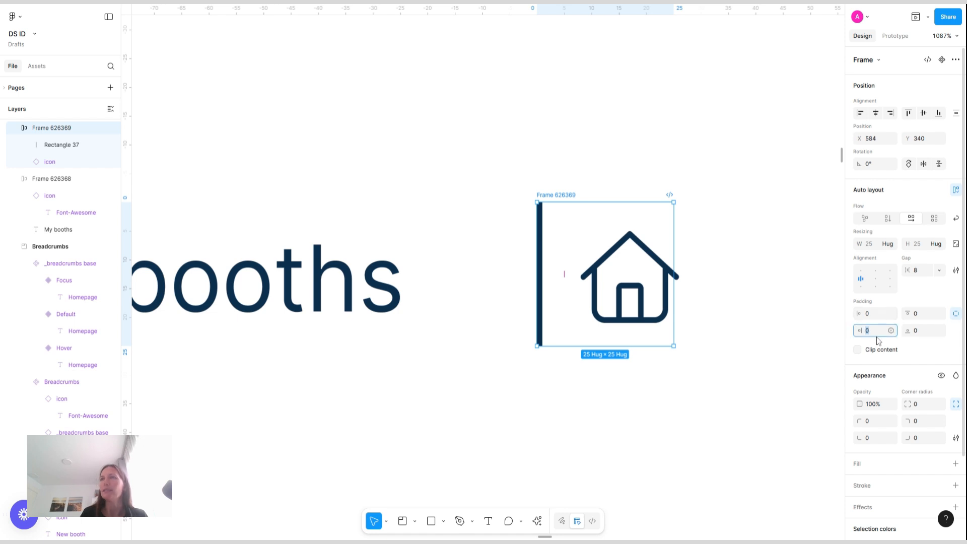
type("8")
key("Return")
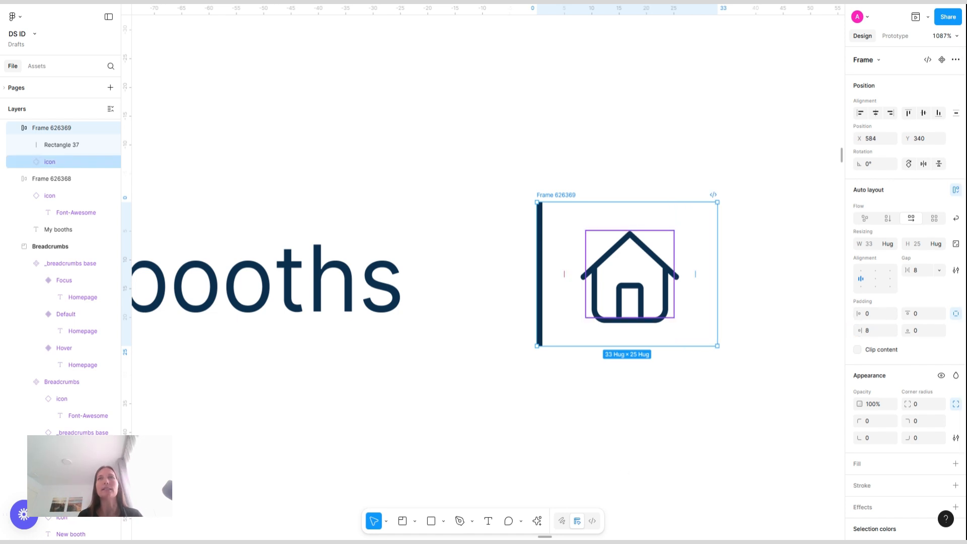
Move the divider-and-icon frame next to the My booths breadcrumb item
left_click_drag(564, 195, 504, 197)
left_click(616, 163)
scroll(617, 163, "left", 3)
scroll(617, 163, "down", 4)
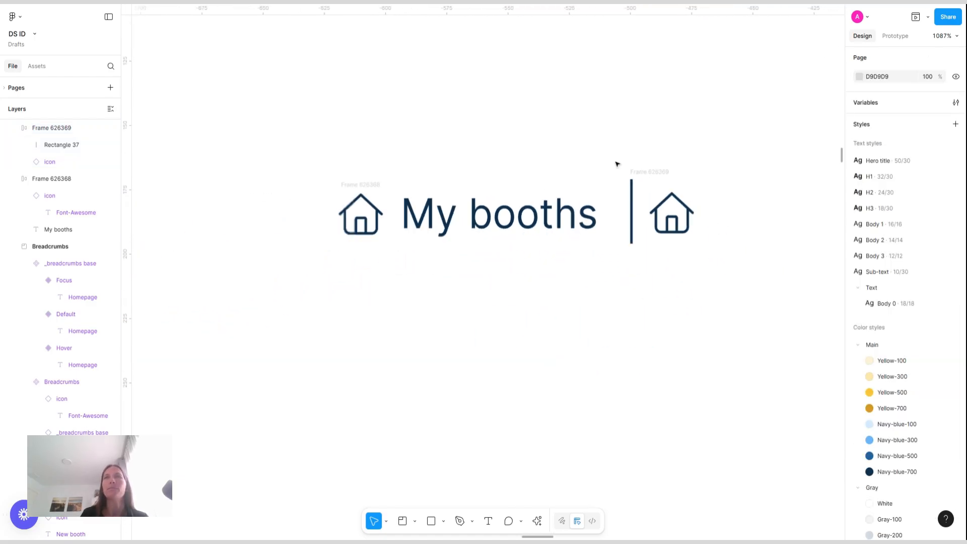
scroll(617, 163, "up", 3)
scroll(616, 163, "left", 2)
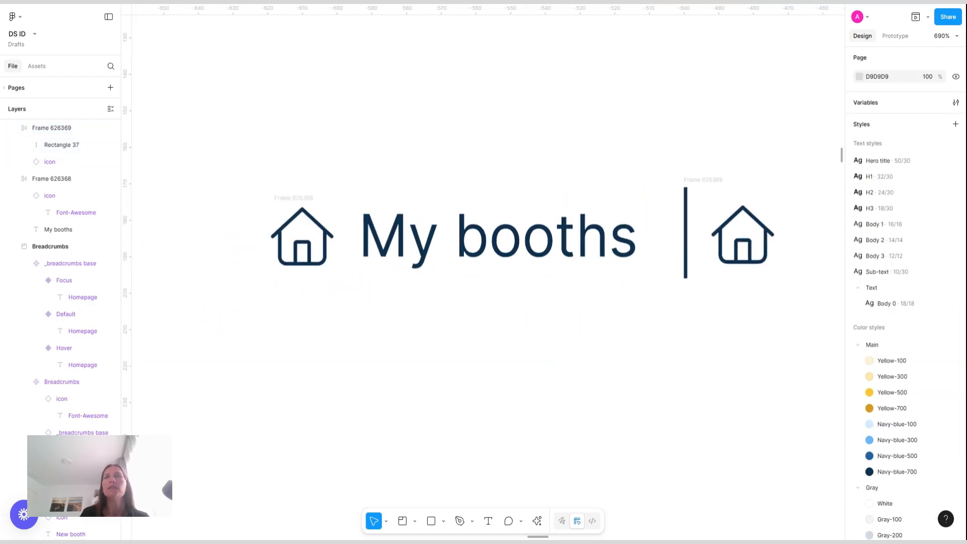
Change the divider frame's icon to chevron-down and set its size to 8
left_click(733, 241)
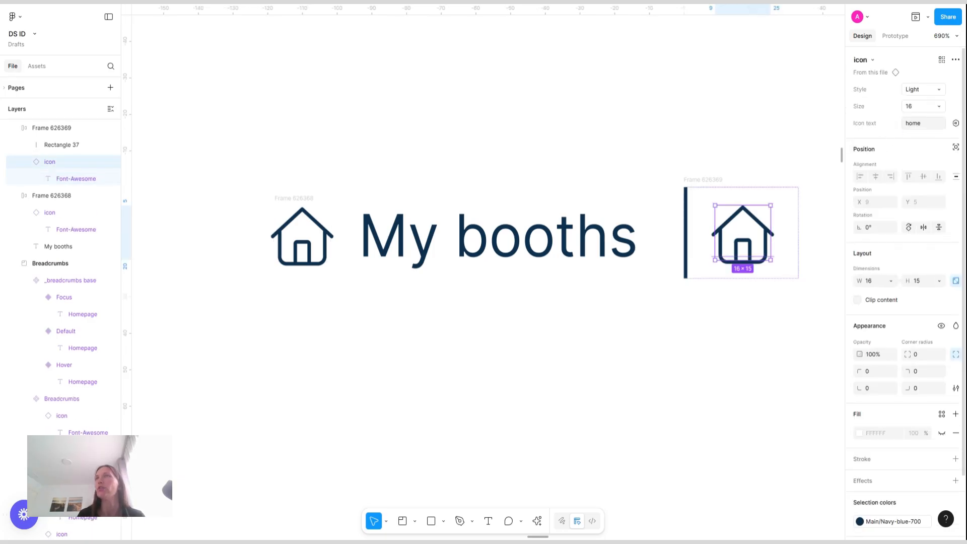
left_click(923, 126)
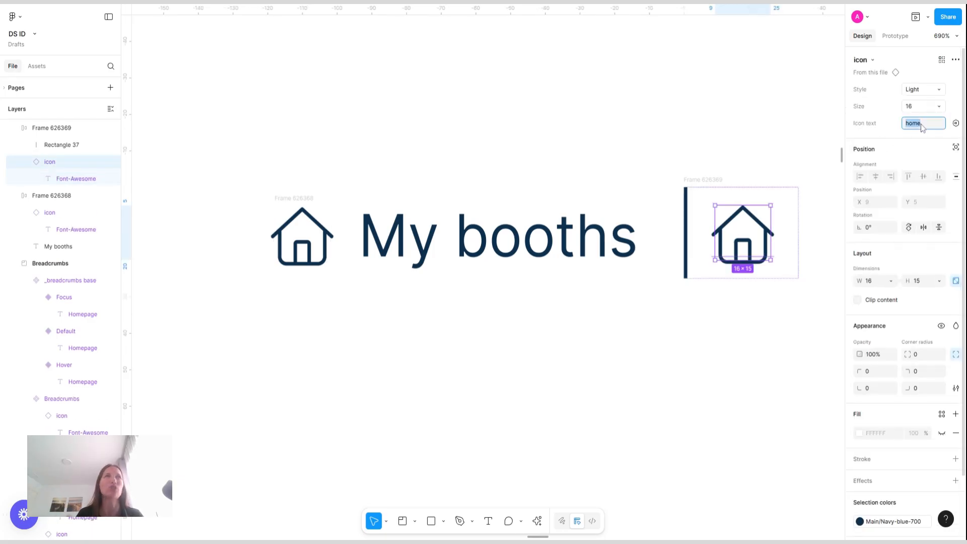
type("chevr")
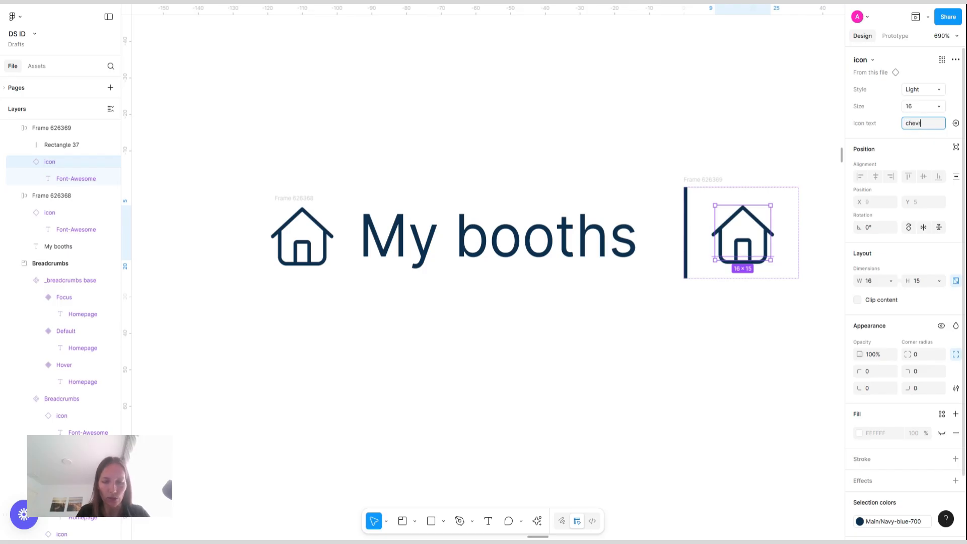
type("on-down")
key("Return")
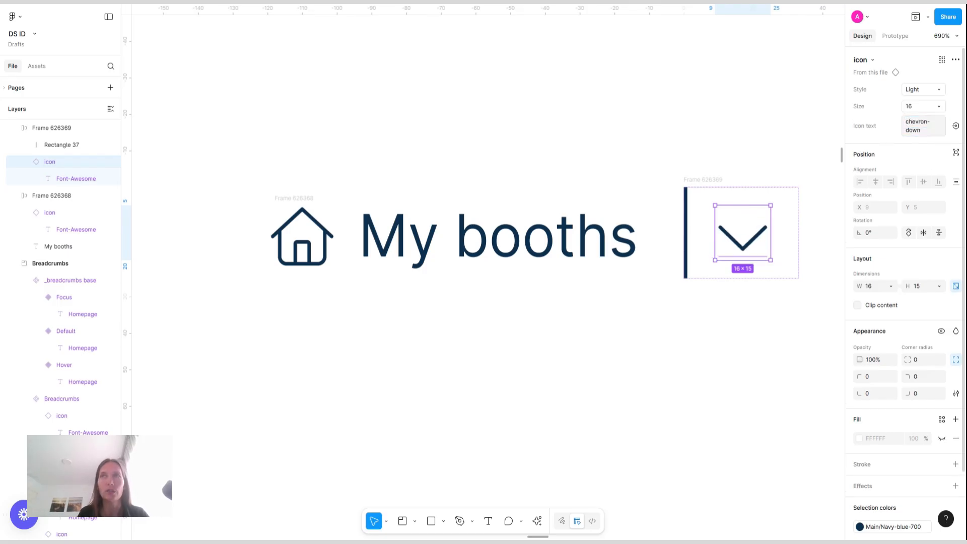
left_click(931, 107)
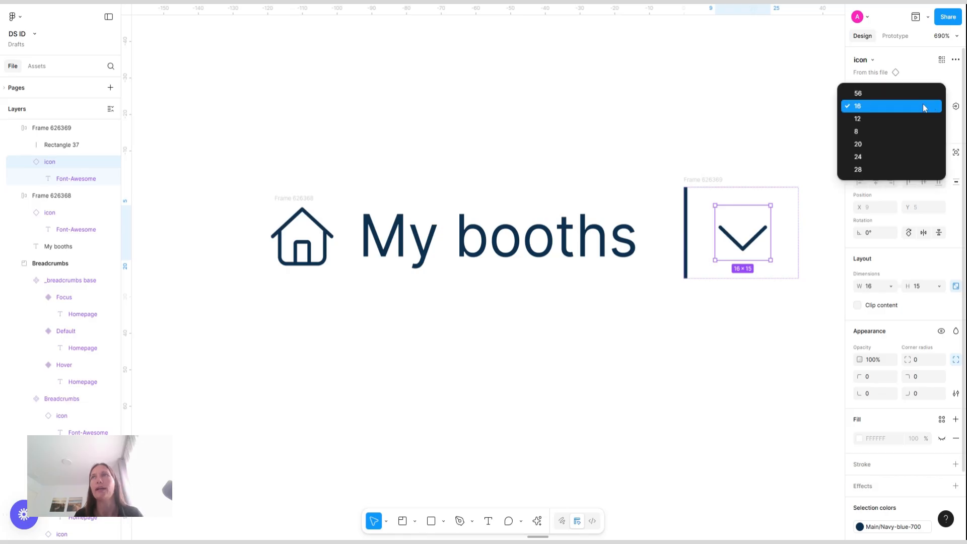
left_click(746, 134)
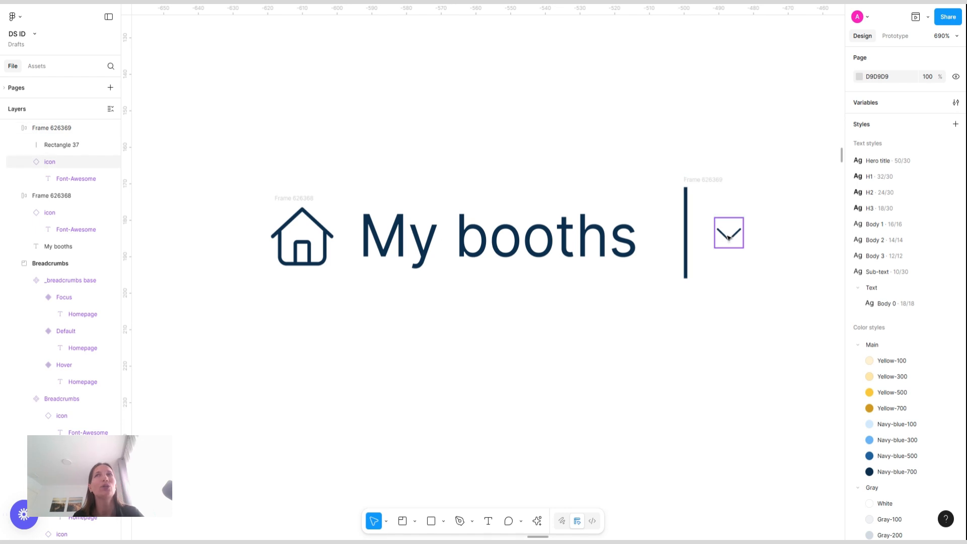
Set the home icon's size to 12
left_click(307, 251)
left_click(939, 109)
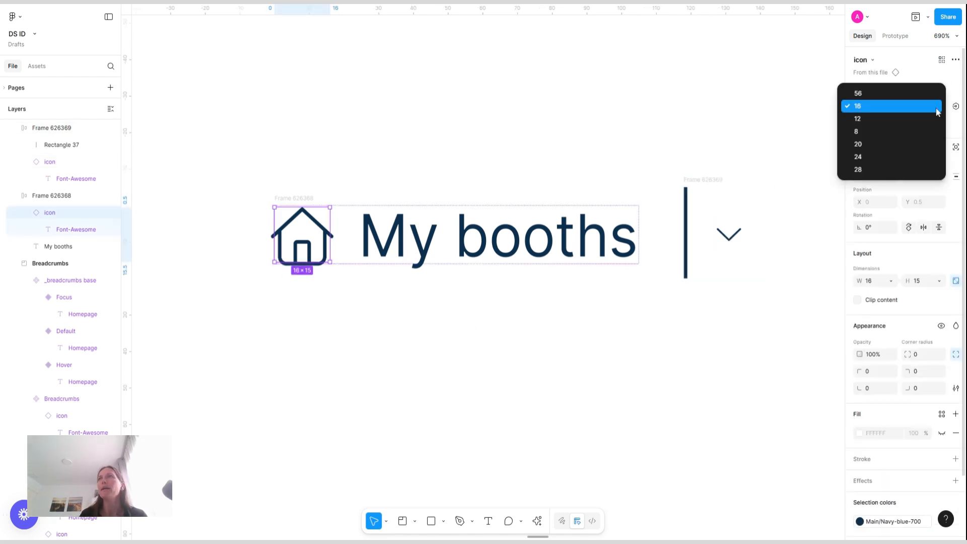
left_click(868, 119)
left_click(531, 125)
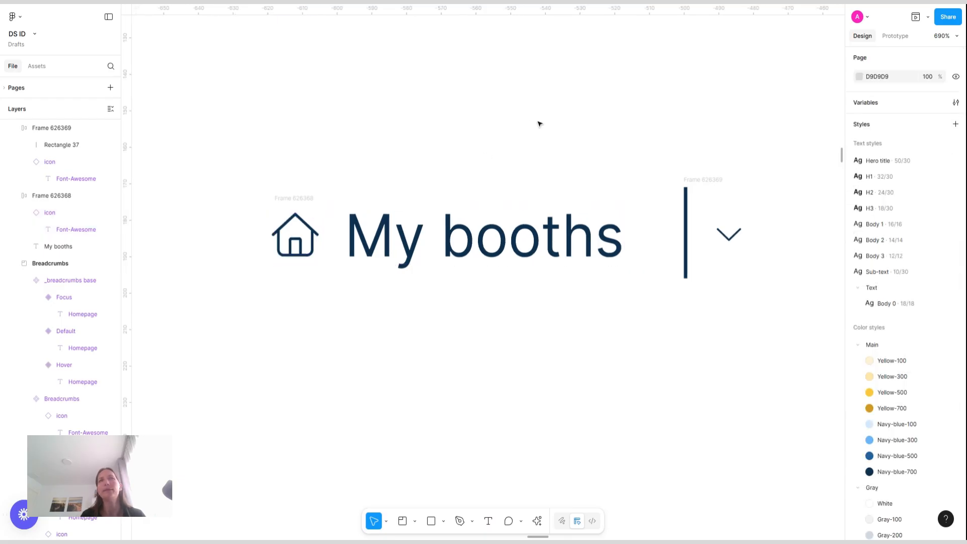
Set the divider-and-chevron frame's height to 28
left_click(283, 197)
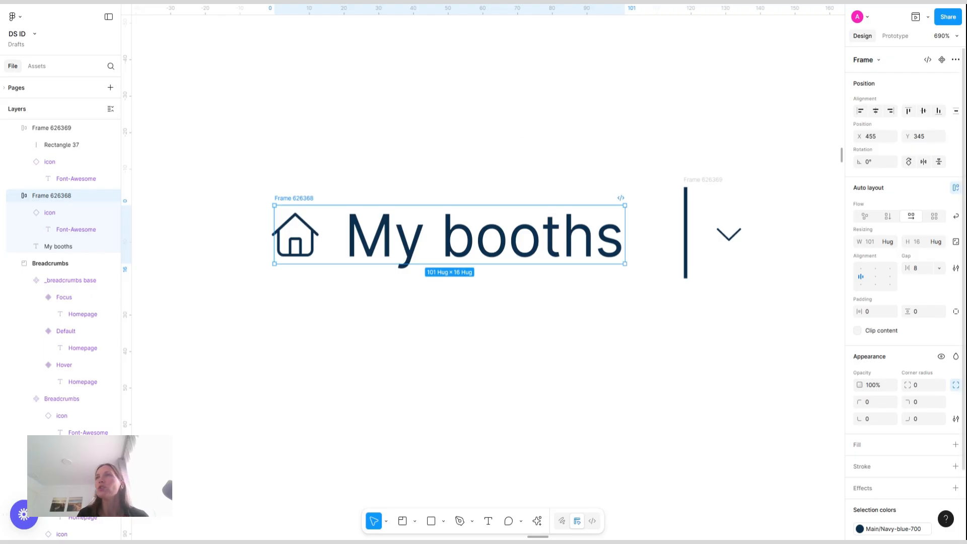
left_click(734, 229)
left_click(711, 180)
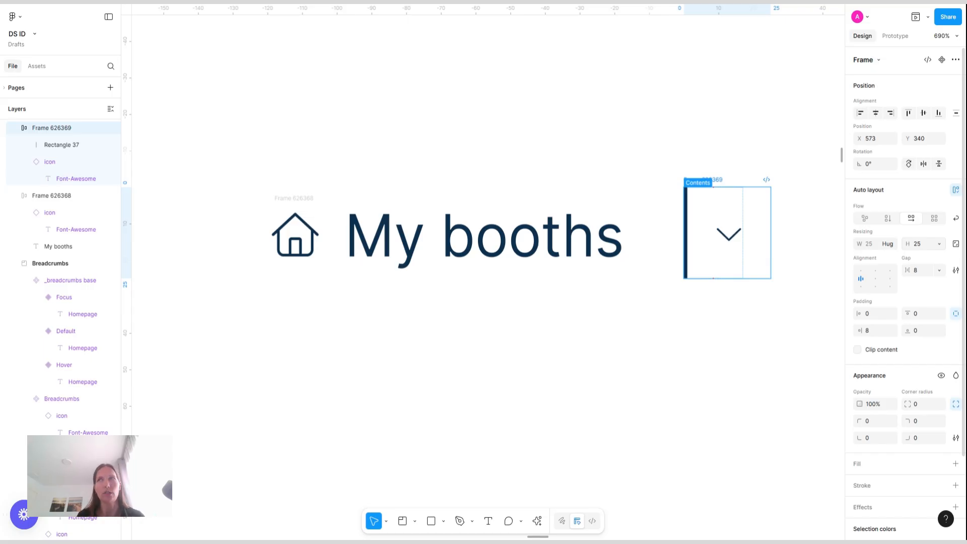
left_click(918, 257)
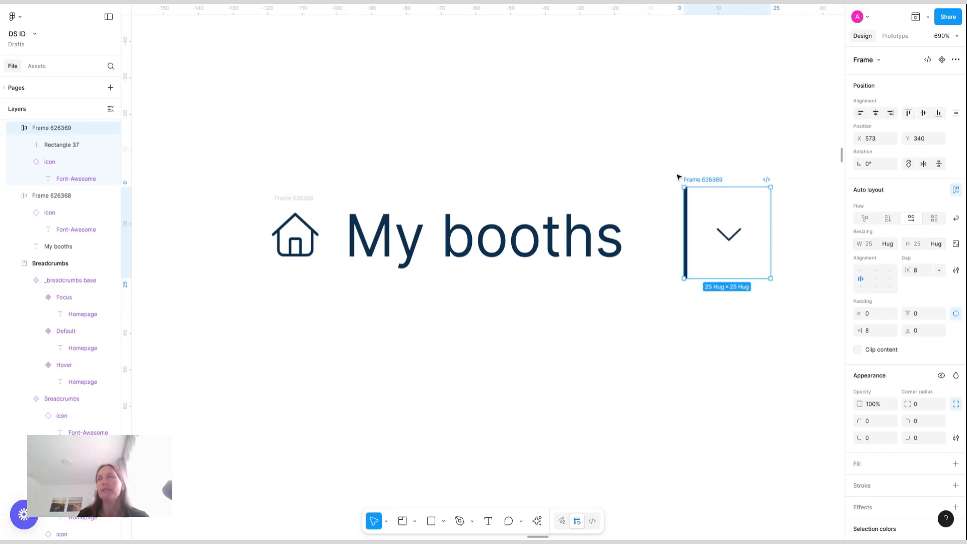
left_click(927, 249)
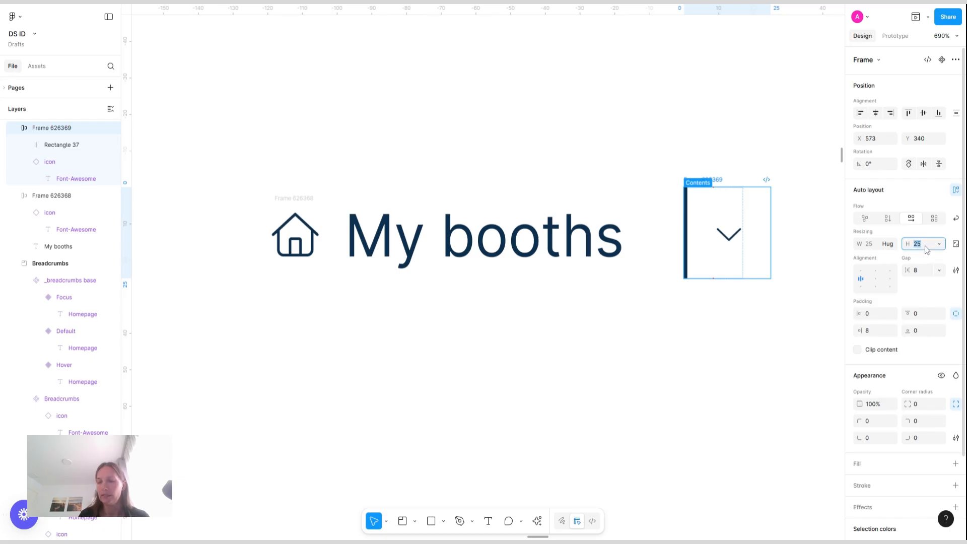
type("28")
key("Return")
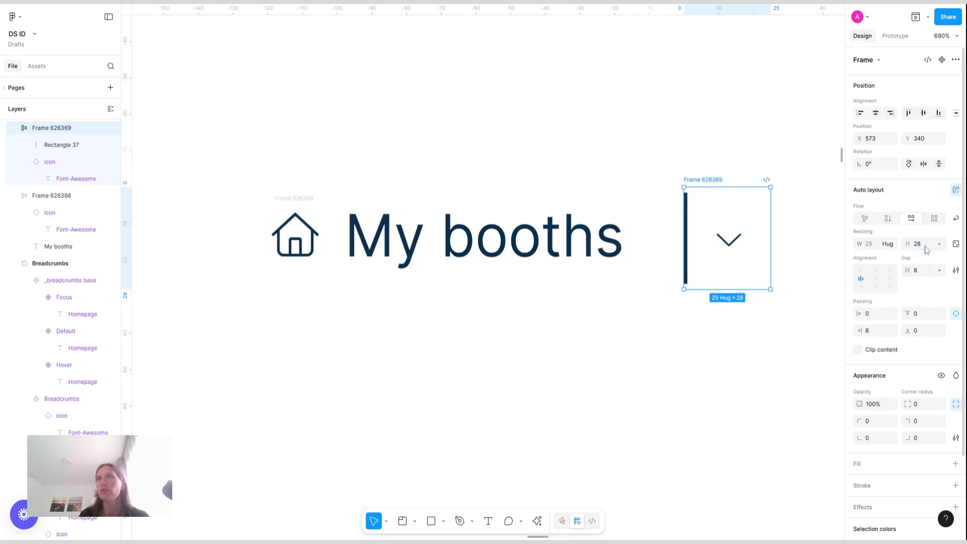
Make the divider rectangle's height fill its container
scroll(690, 202, "up", 5)
left_click(688, 202)
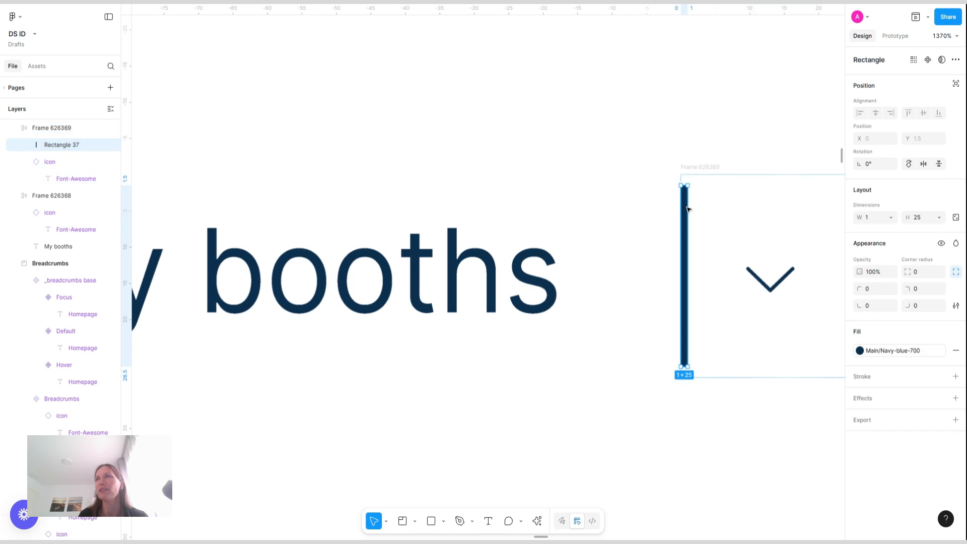
left_click(939, 218)
left_click(889, 229)
left_click(705, 135)
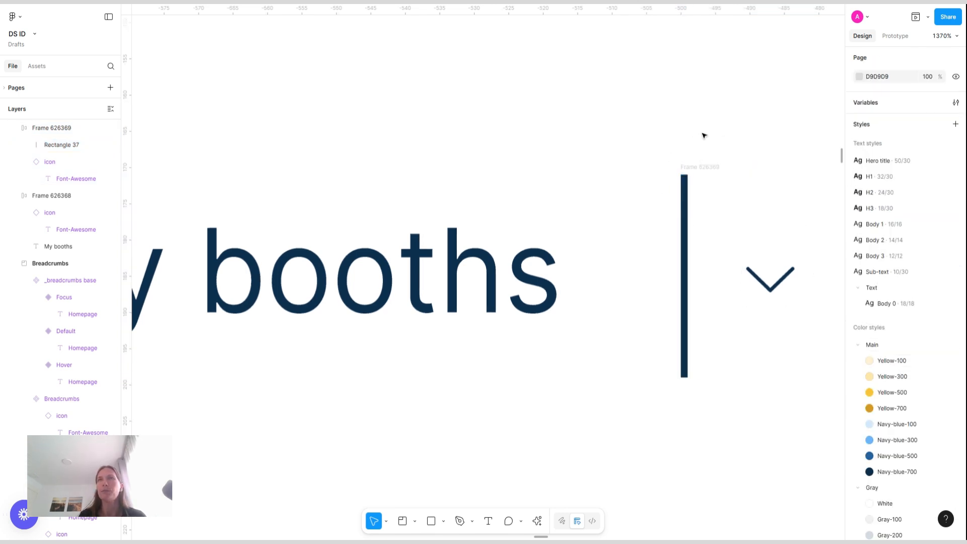
Fill the divider-and-chevron frame with the Yellow-500 color style
scroll(700, 134, "down", 5)
scroll(676, 141, "right", 3)
left_click(651, 146)
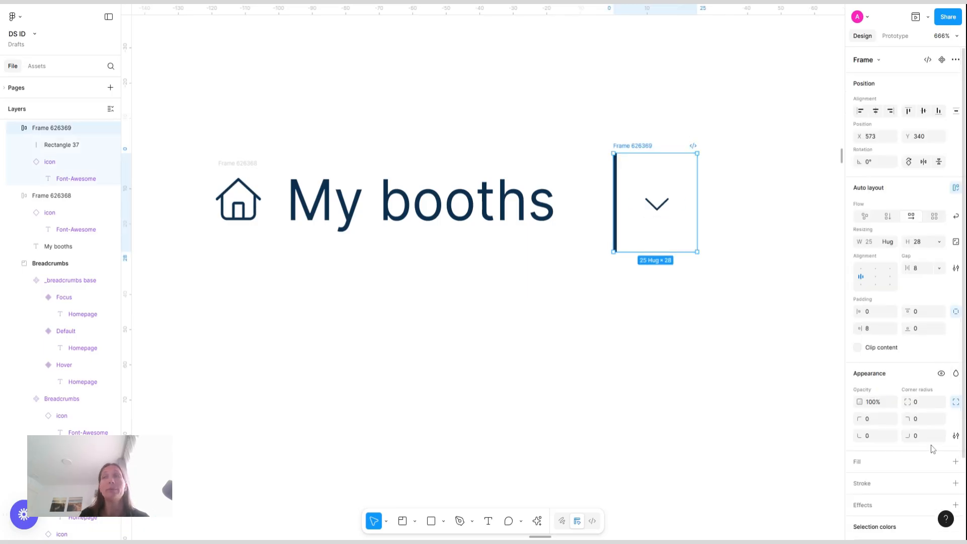
scroll(933, 449, "down", 1)
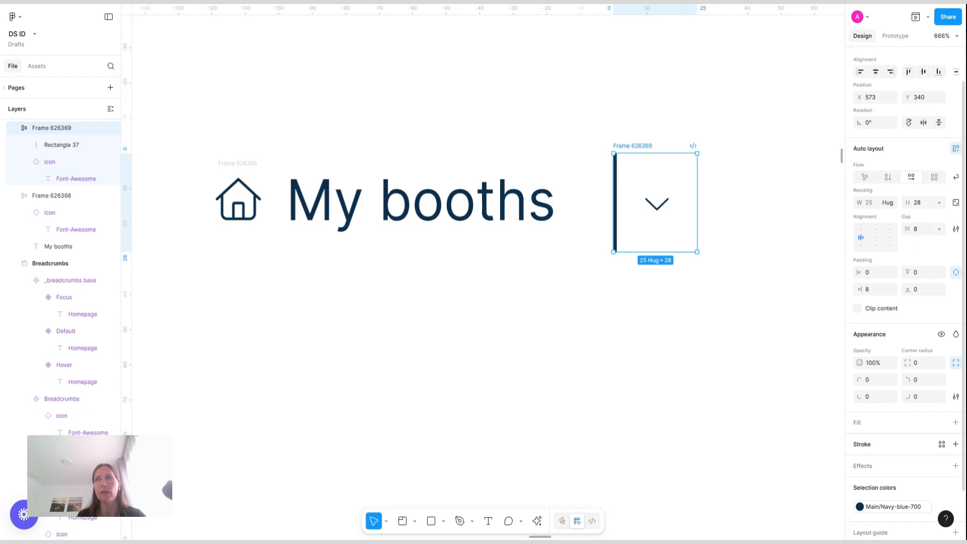
left_click(942, 423)
type("yel")
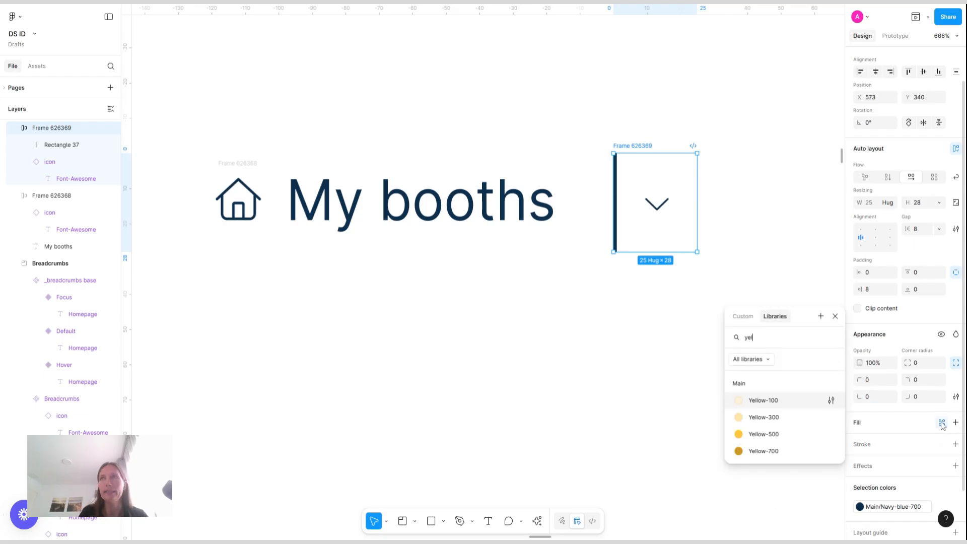
left_click(772, 434)
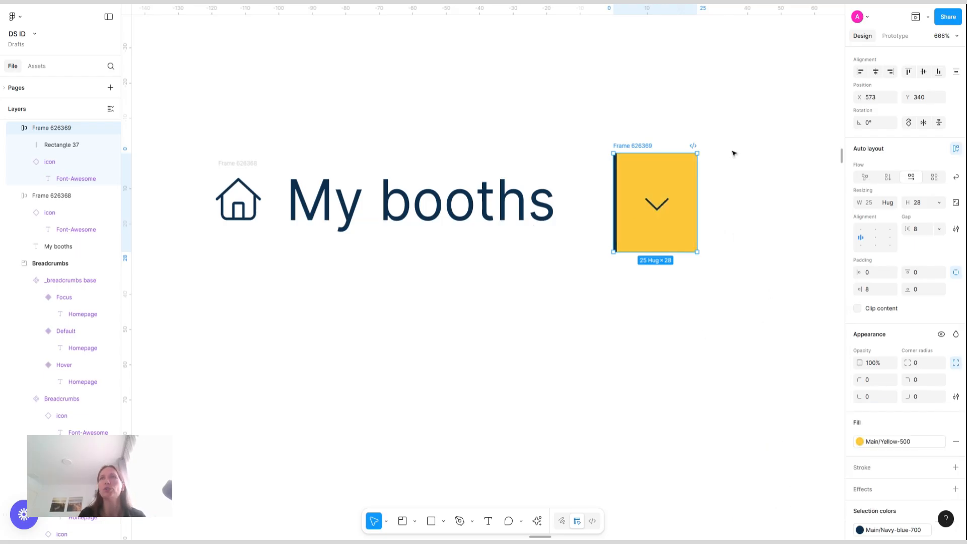
Set the My booths frame's height to 28 and move it up beside the divider frame
left_click(249, 168)
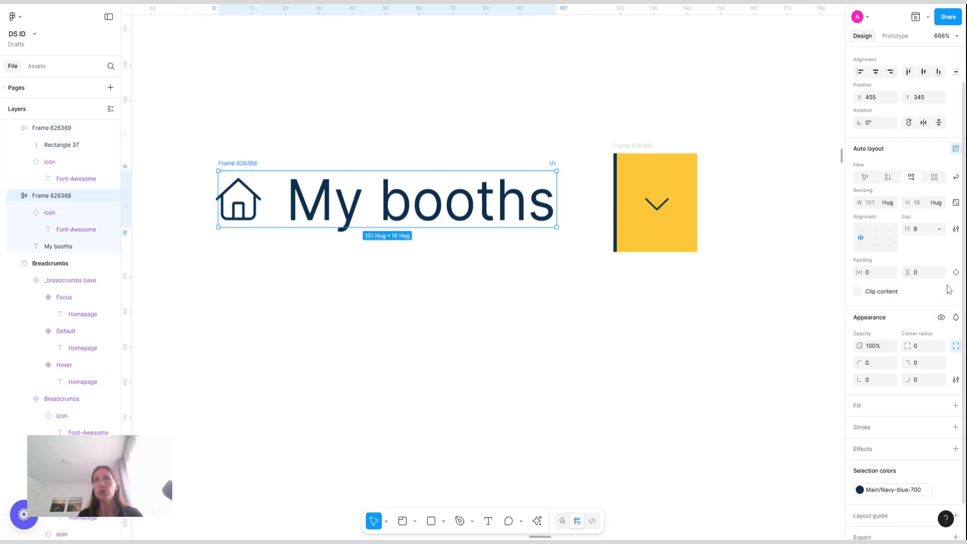
left_click(916, 202)
type("28")
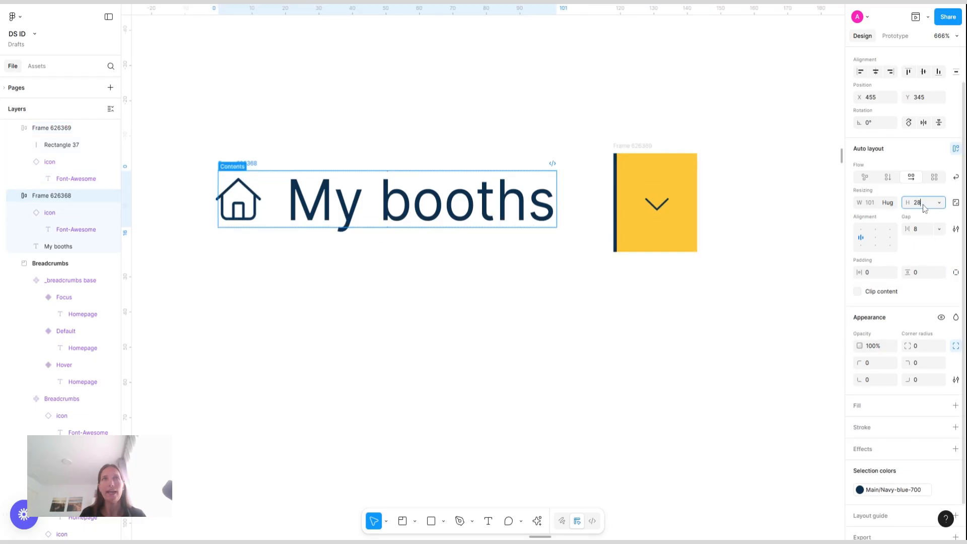
key("Return")
left_click_drag(255, 162, 289, 146)
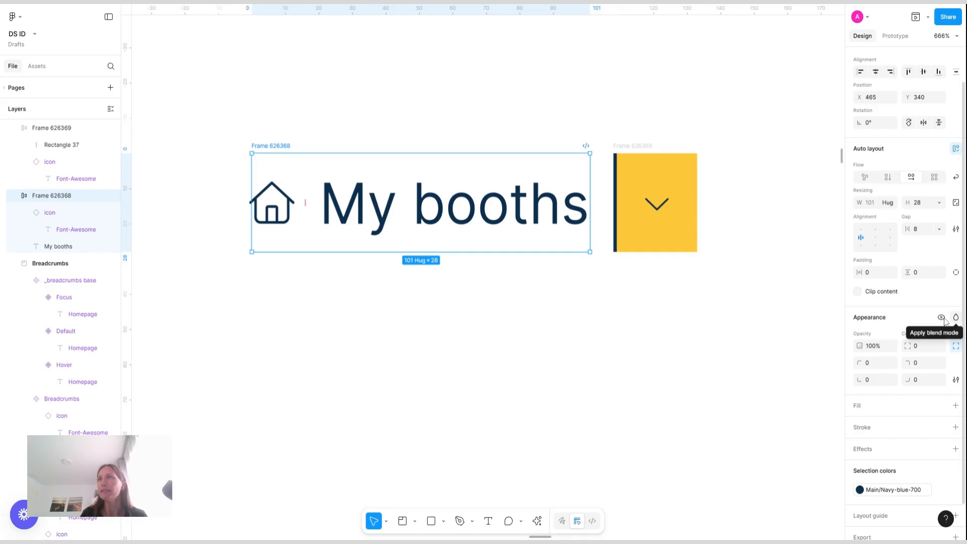
Set the My booths frame's horizontal padding to 12
left_click(878, 277)
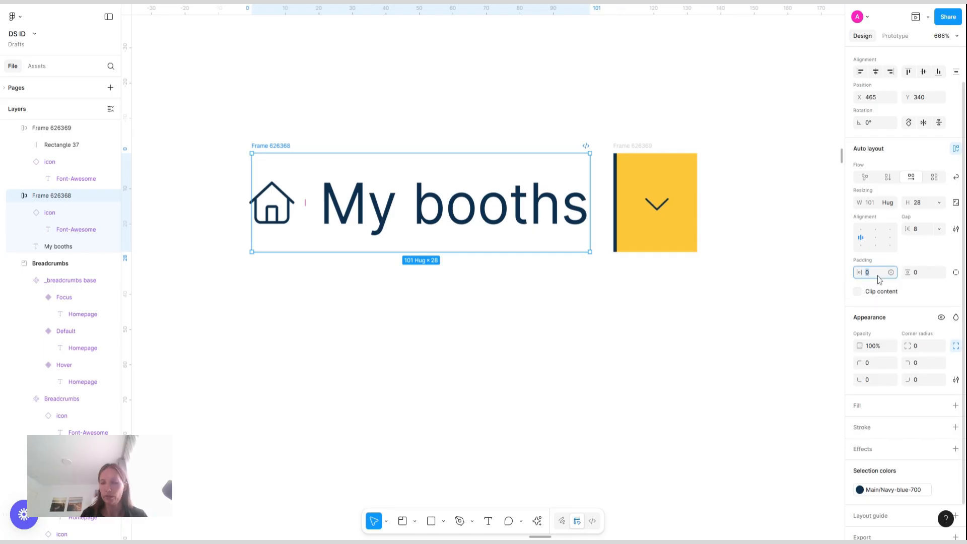
type("12")
key("Return")
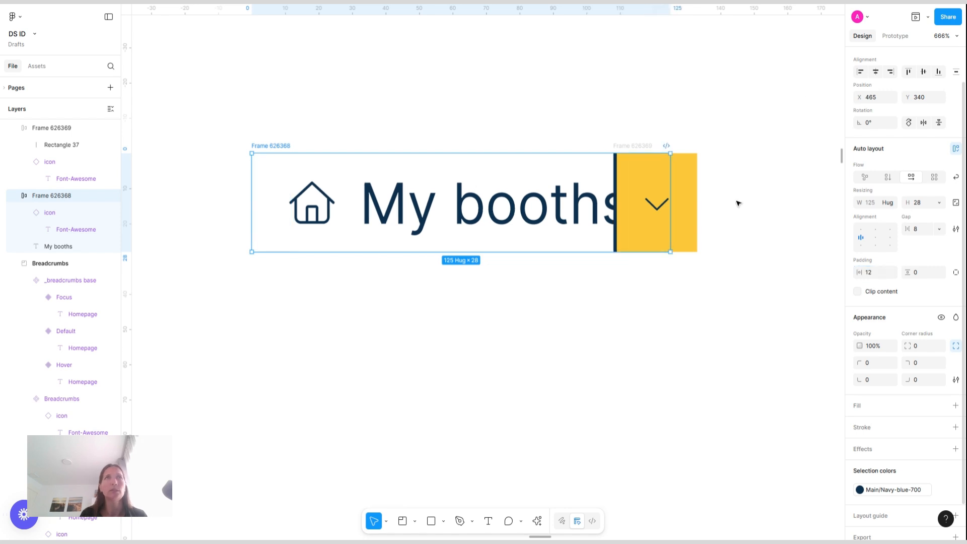
Select both frames and wrap them together in a new auto layout frame
left_click_drag(186, 123, 806, 307)
key("shift+a")
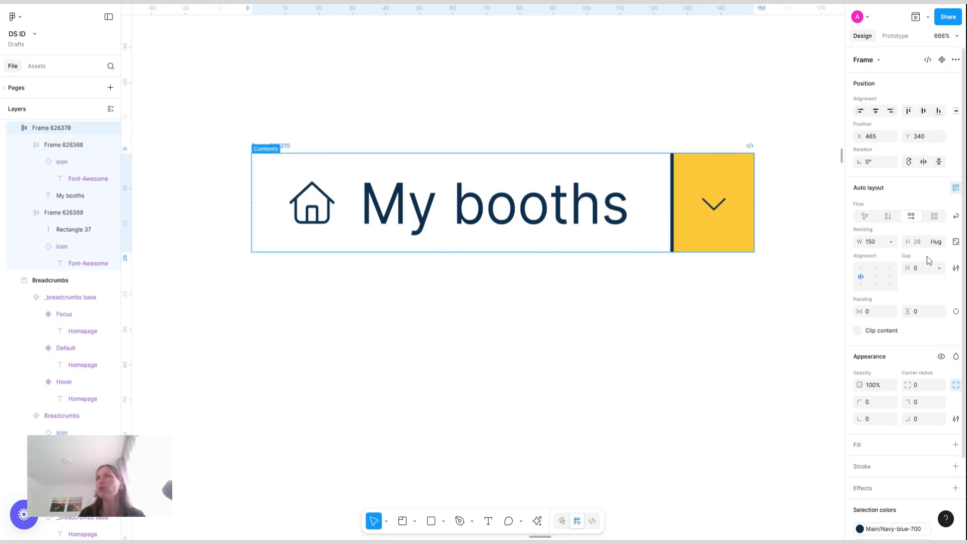
left_click(571, 170)
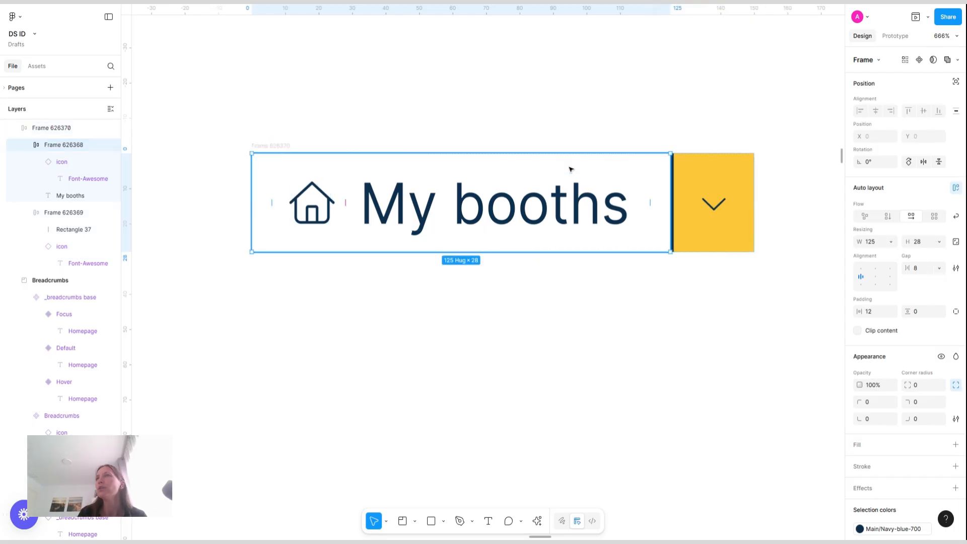
left_click(924, 273)
key("Return")
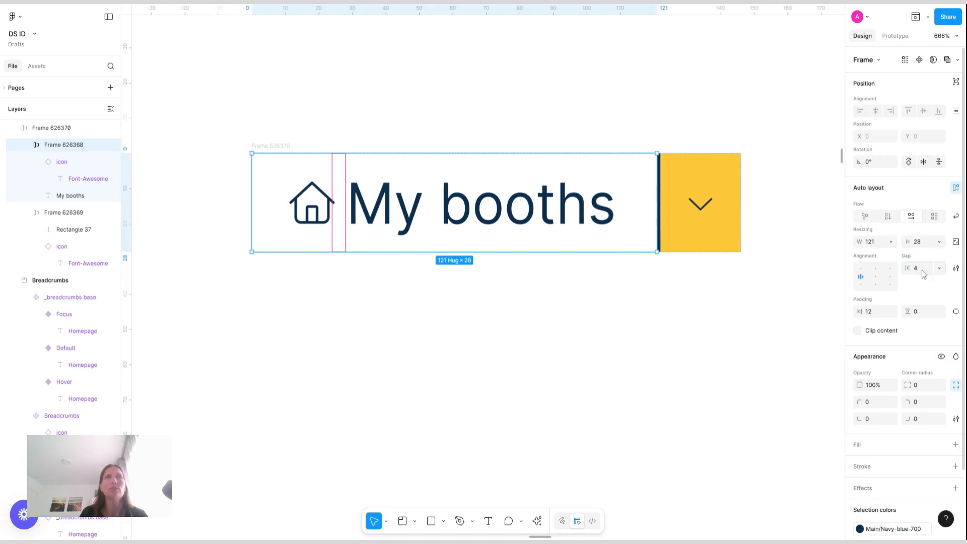
key("ctrl+z")
Set the My booths frame's horizontal padding to 8
left_click(873, 313)
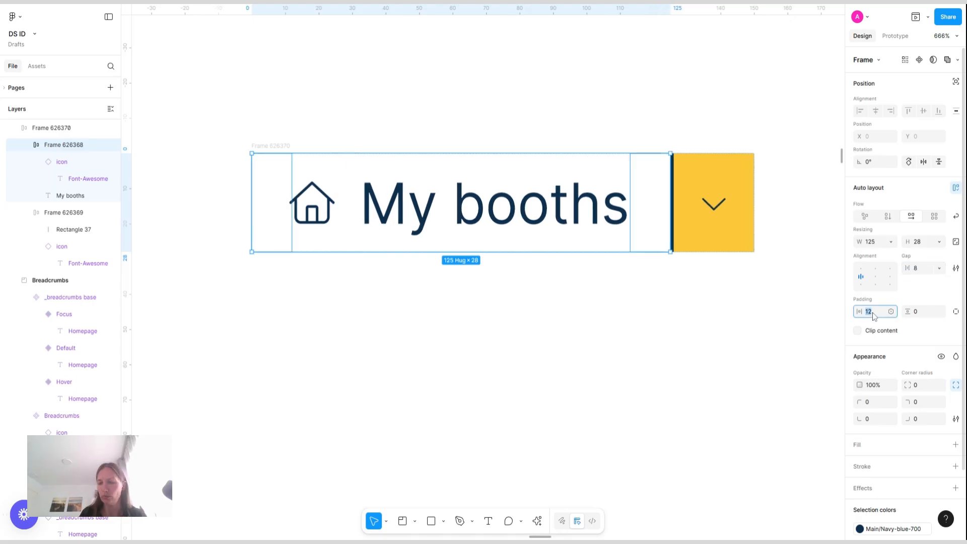
type("8")
key("Return")
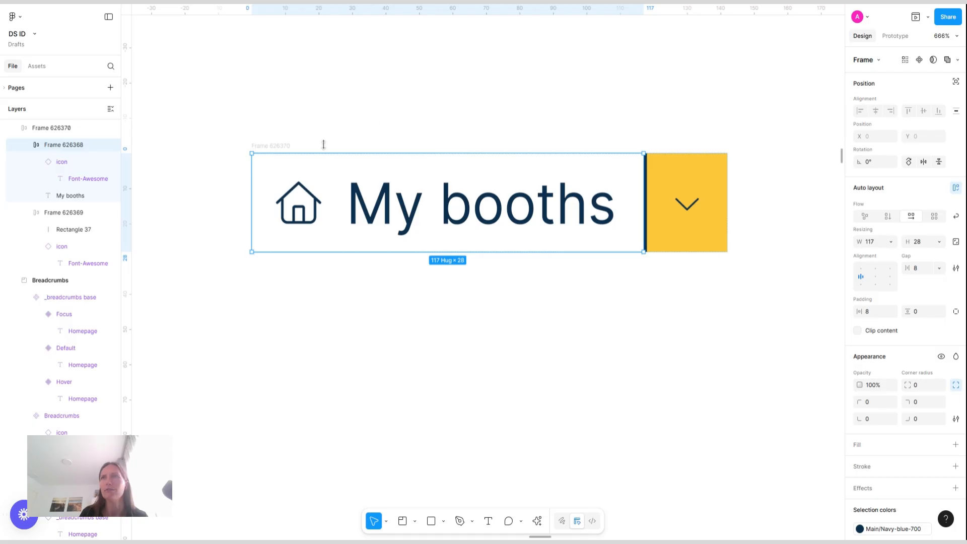
Fill the My booths frame with the Yellow-500 color style
left_click(943, 446)
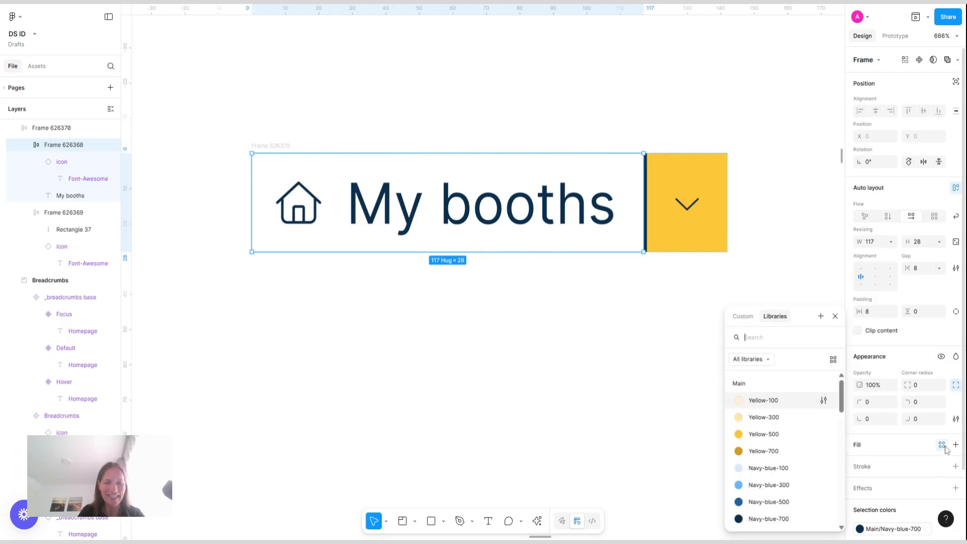
type("yel")
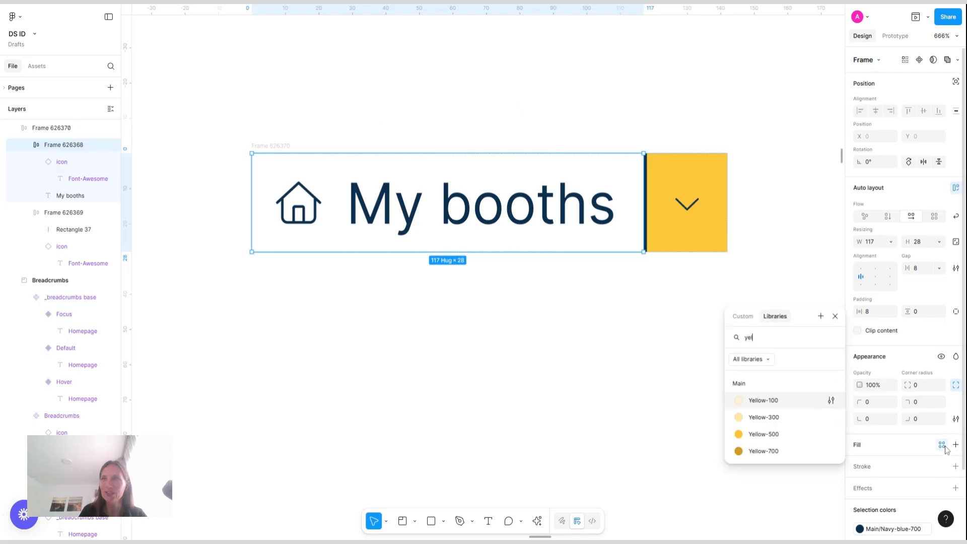
left_click(787, 436)
left_click(237, 74)
Set the chevron-down icon's size to 12
scroll(388, 63, "down", 5)
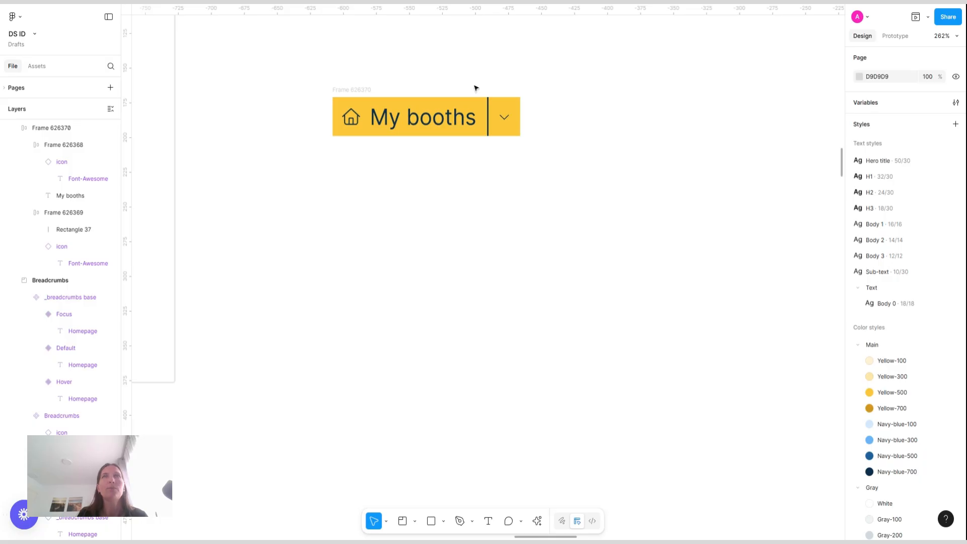
scroll(475, 88, "up", 3)
scroll(476, 89, "up", 1)
double_click(534, 145)
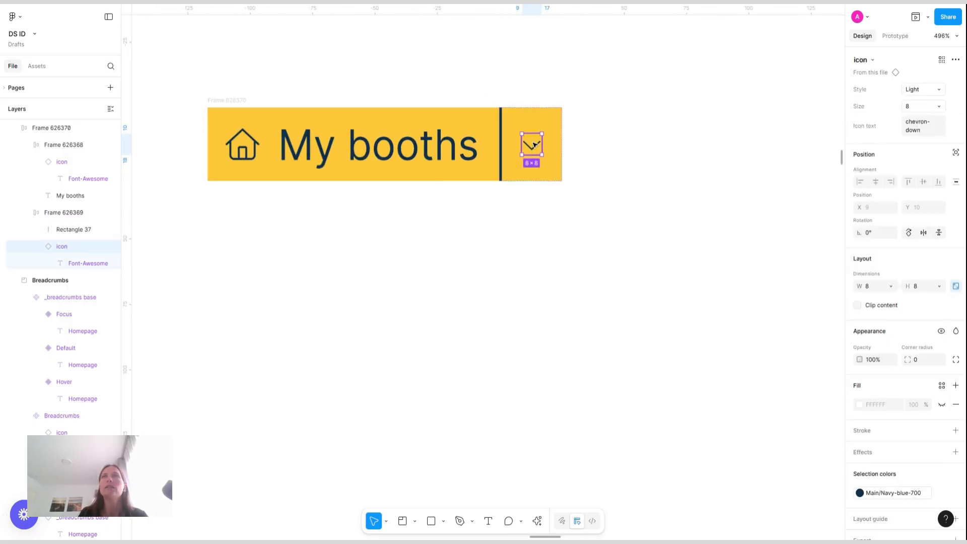
left_click(935, 105)
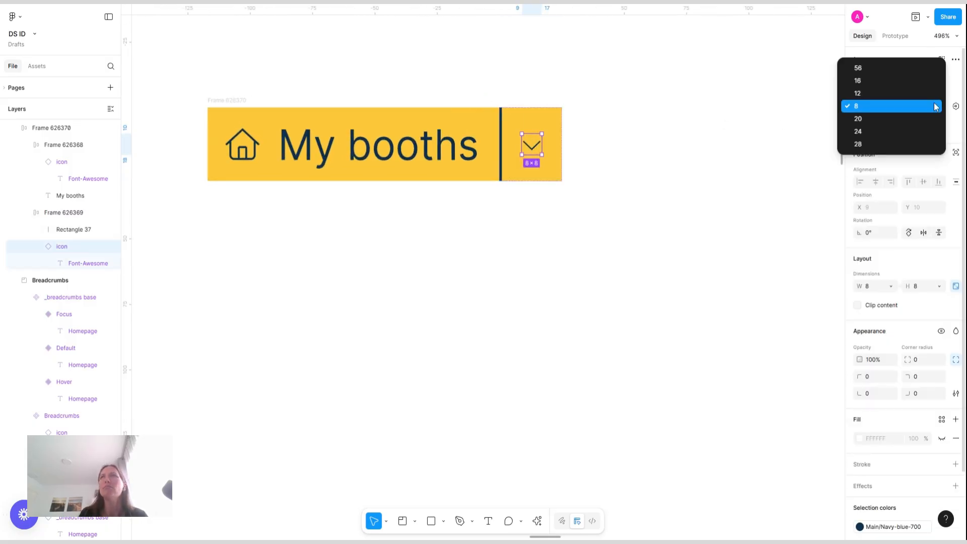
left_click(885, 93)
left_click(708, 127)
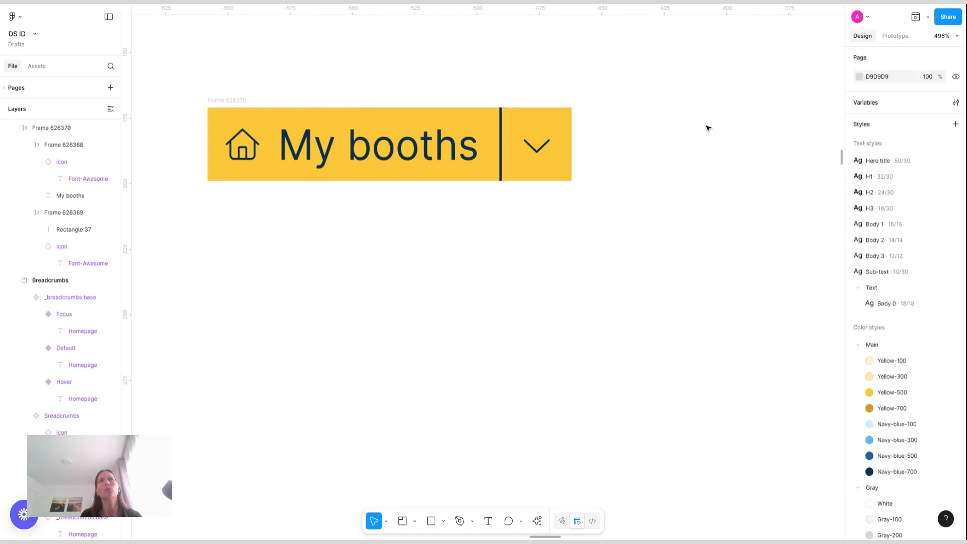
Give the outer breadcrumb frame a corner radius of 100 and enable Clip content
left_click(242, 101)
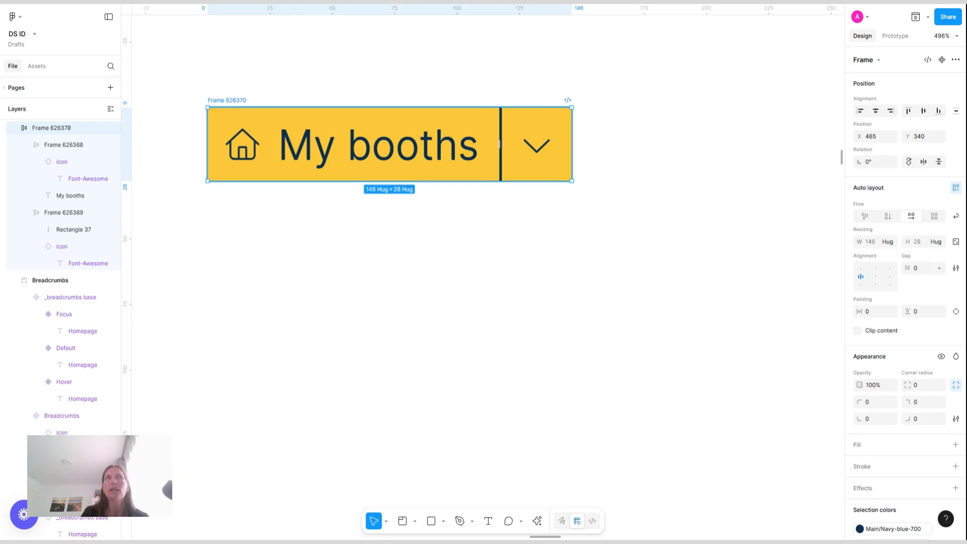
left_click(926, 385)
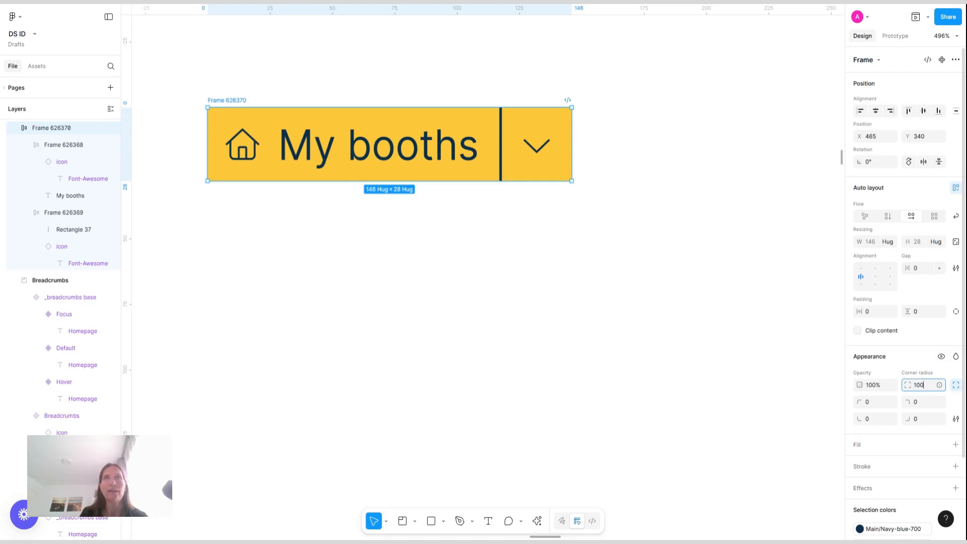
key("Return")
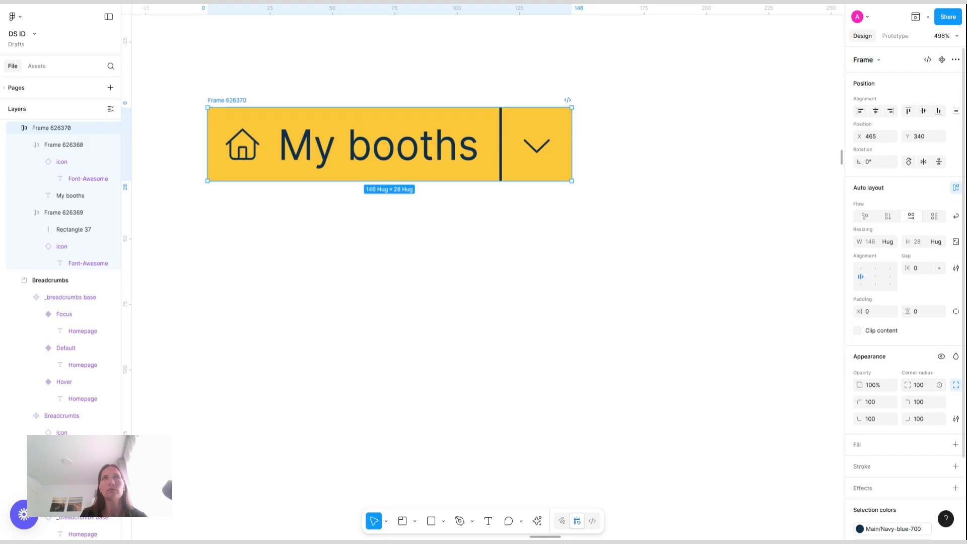
left_click(858, 331)
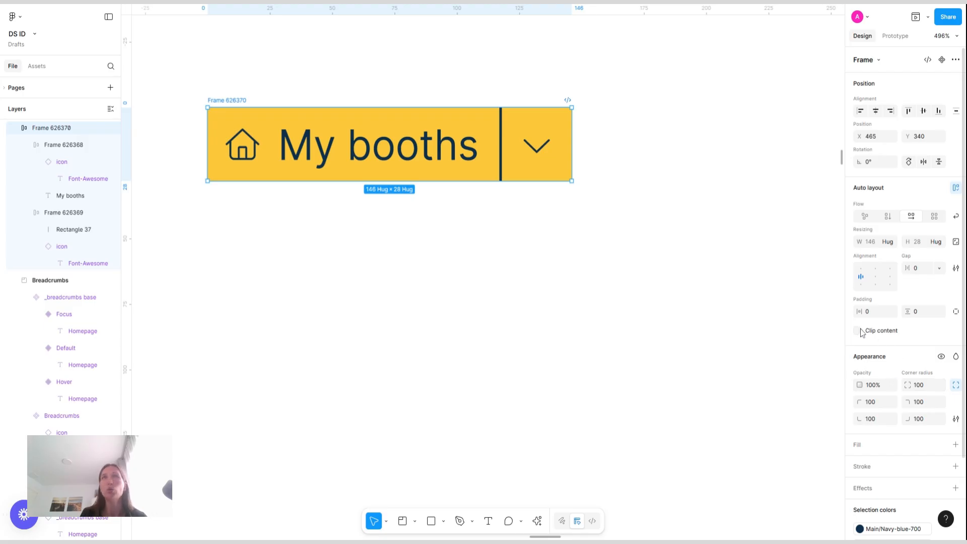
left_click(638, 124)
scroll(638, 124, "down", 5)
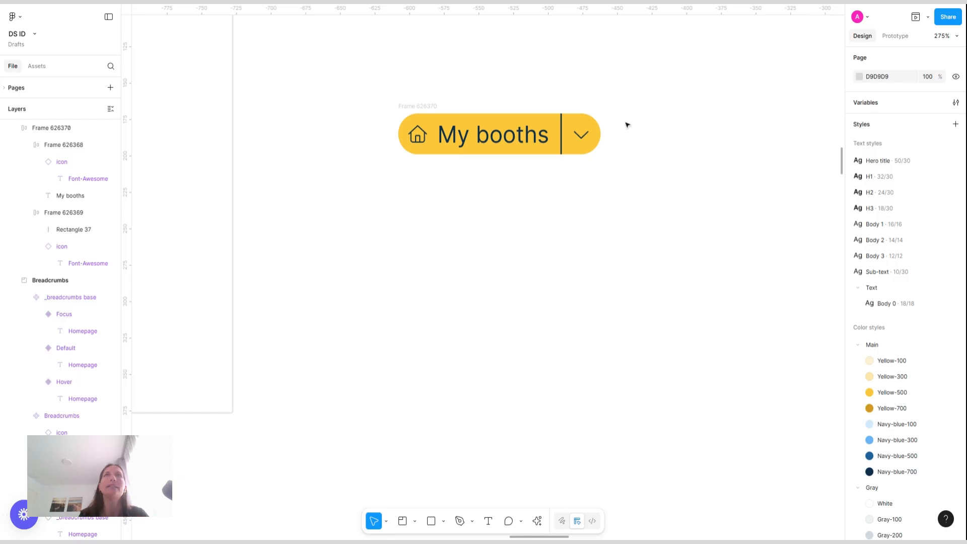
left_click(442, 122)
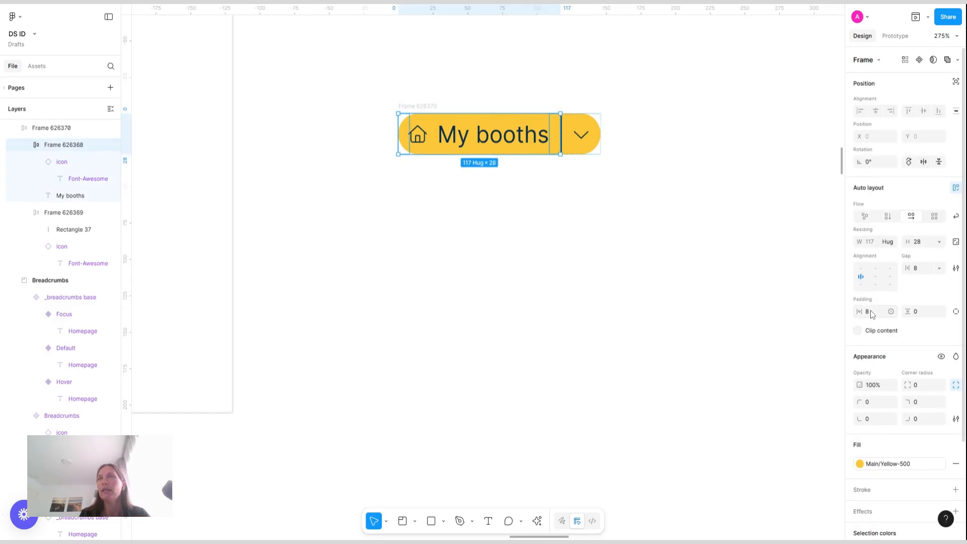
Set the My booths frame's left and right padding to 12 each
left_click(956, 311)
left_click(875, 313)
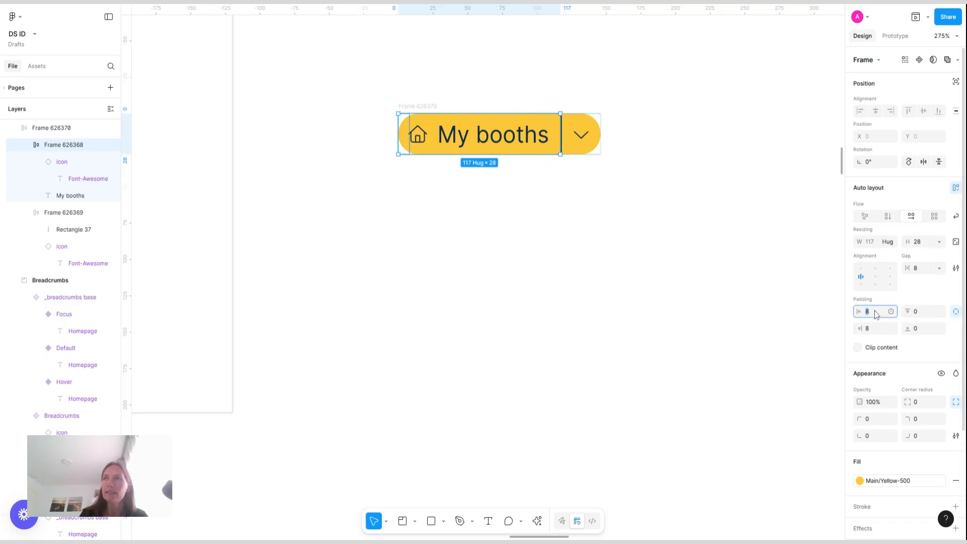
type("12")
key("Return")
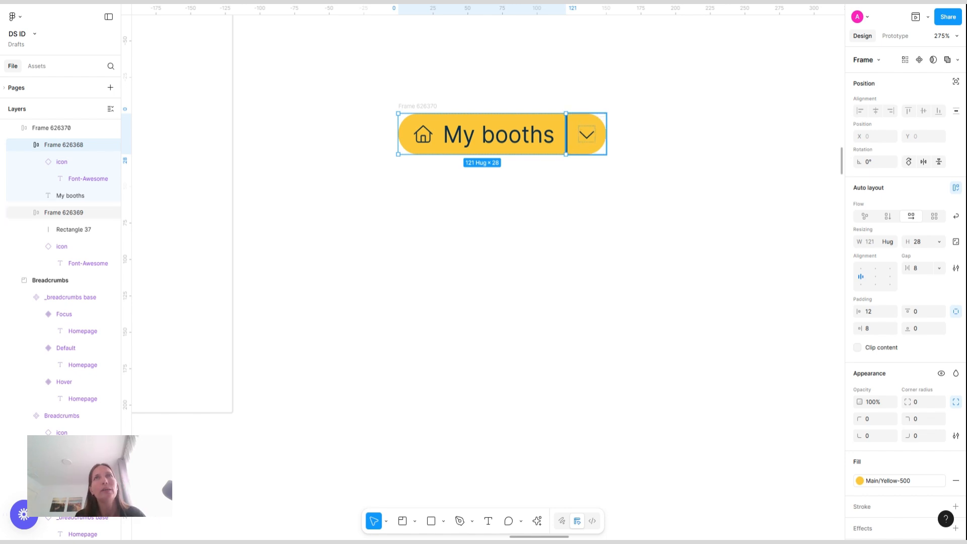
left_click(877, 331)
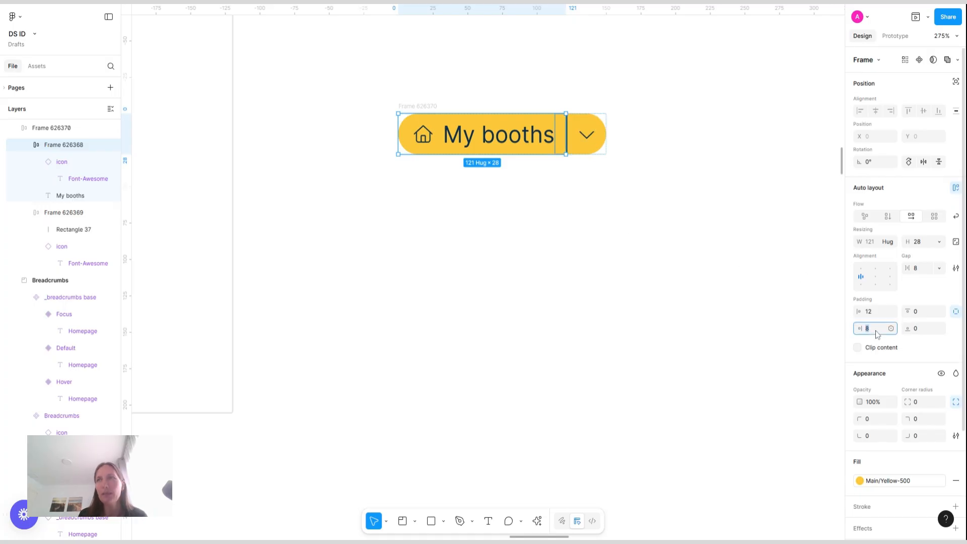
type("12")
key("Return")
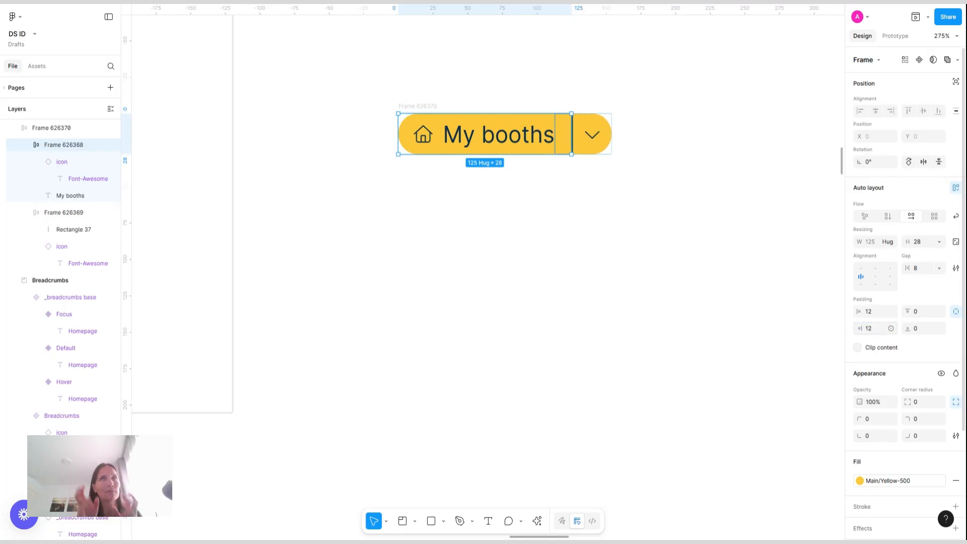
left_click(607, 138)
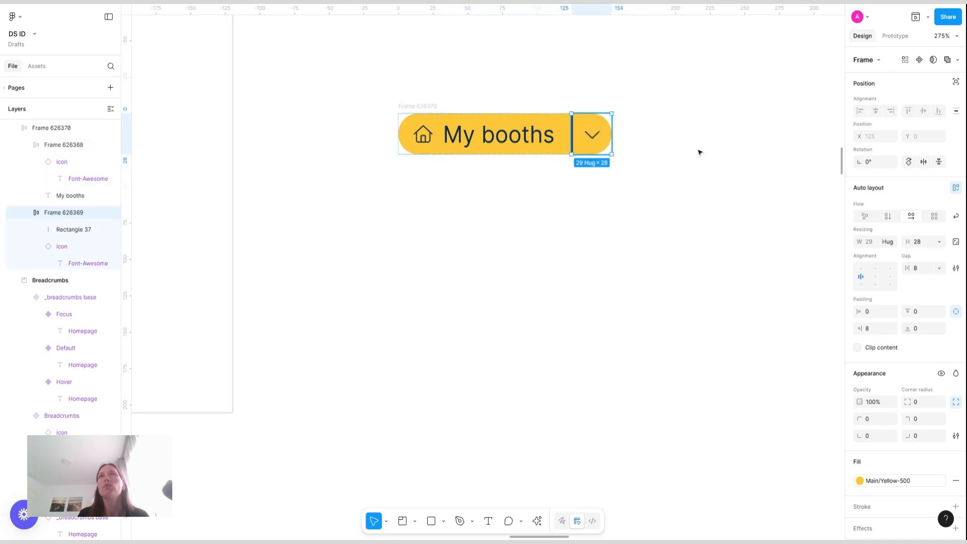
left_click(699, 153)
scroll(699, 152, "down", 5)
scroll(700, 152, "up", 5)
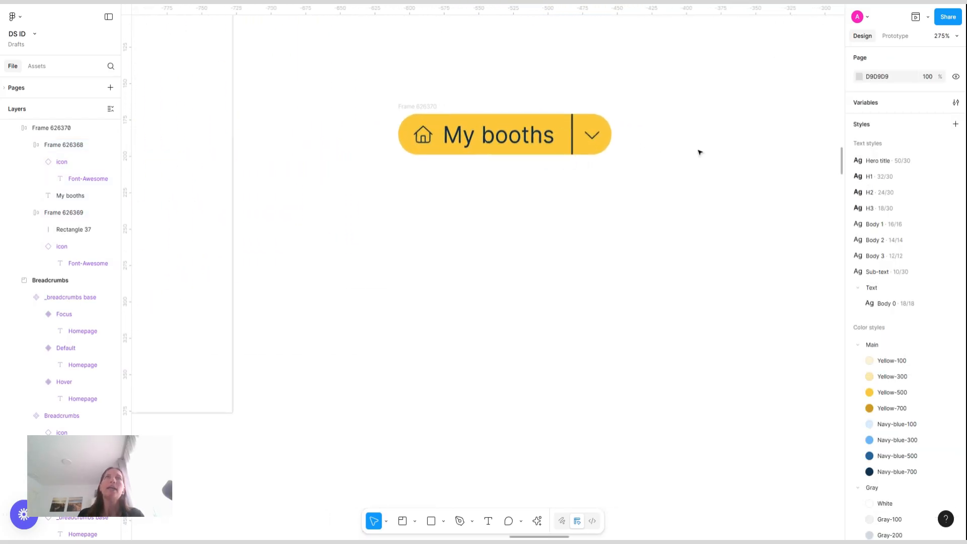
Turn the outer booth button frame into a component named _Button/Base
left_click(432, 107)
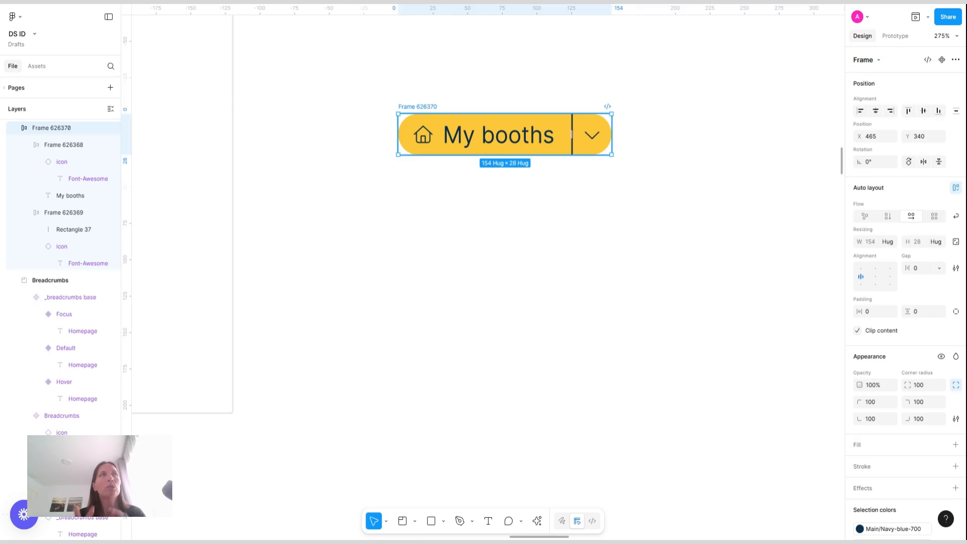
key("ctrl+alt+k")
double_click(430, 107)
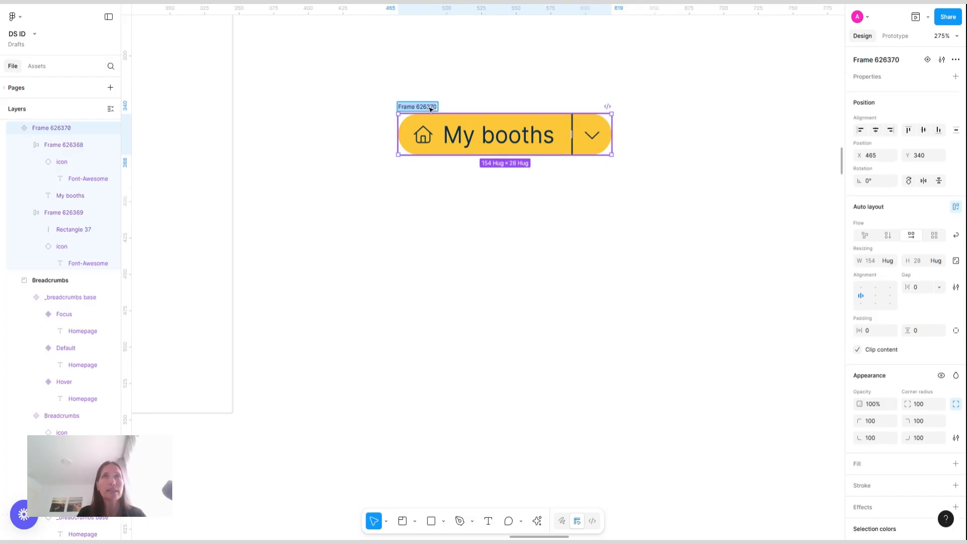
key("BackSpace")
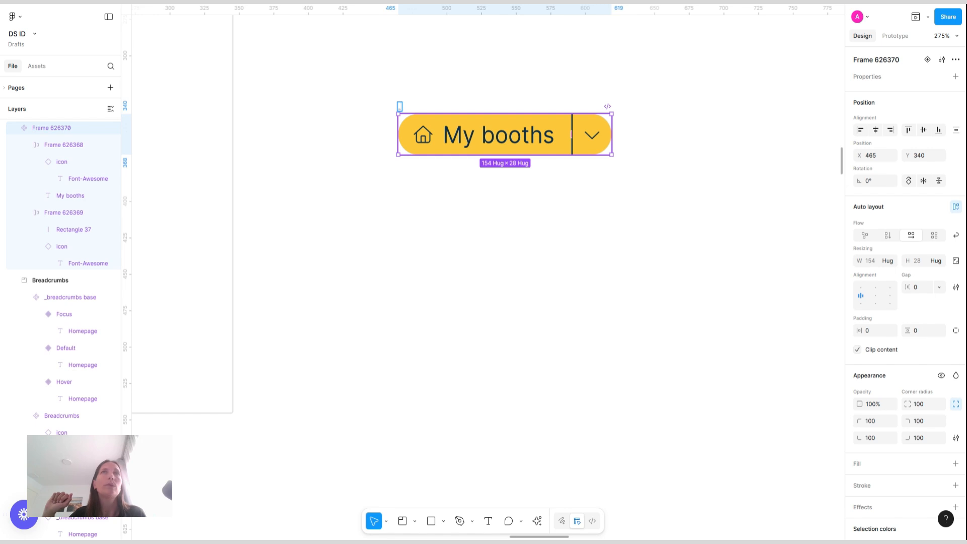
type("_Button/Base")
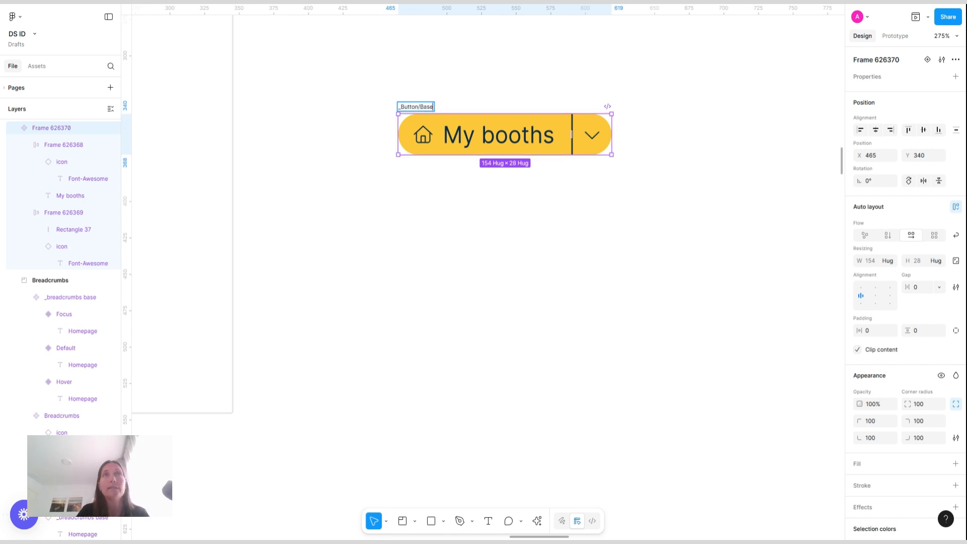
key("Return")
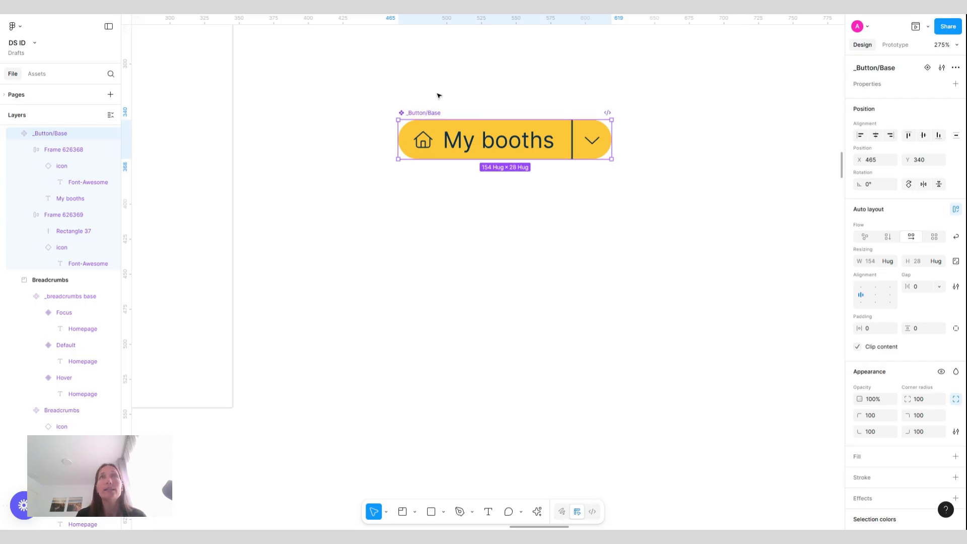
Add a variant property to the component and name it State
left_click(956, 83)
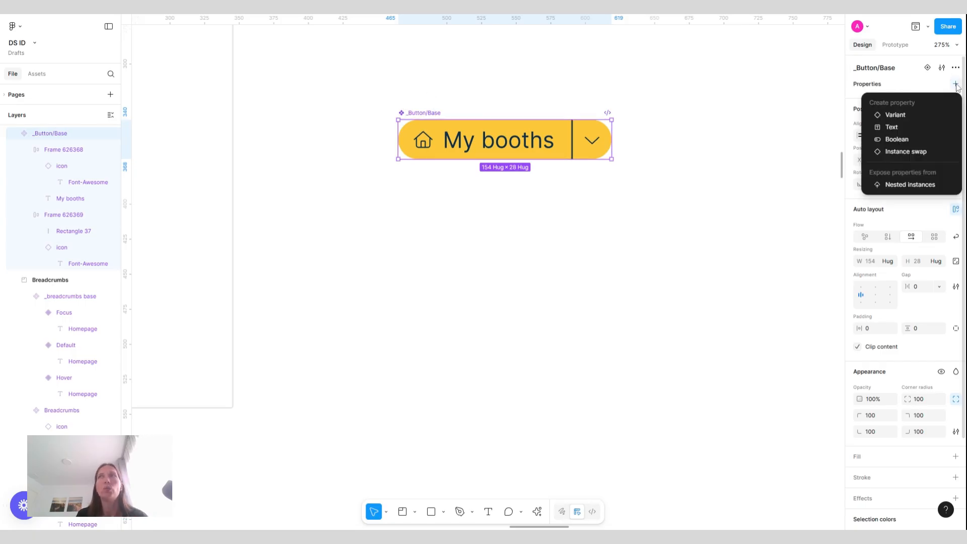
left_click(897, 114)
double_click(878, 102)
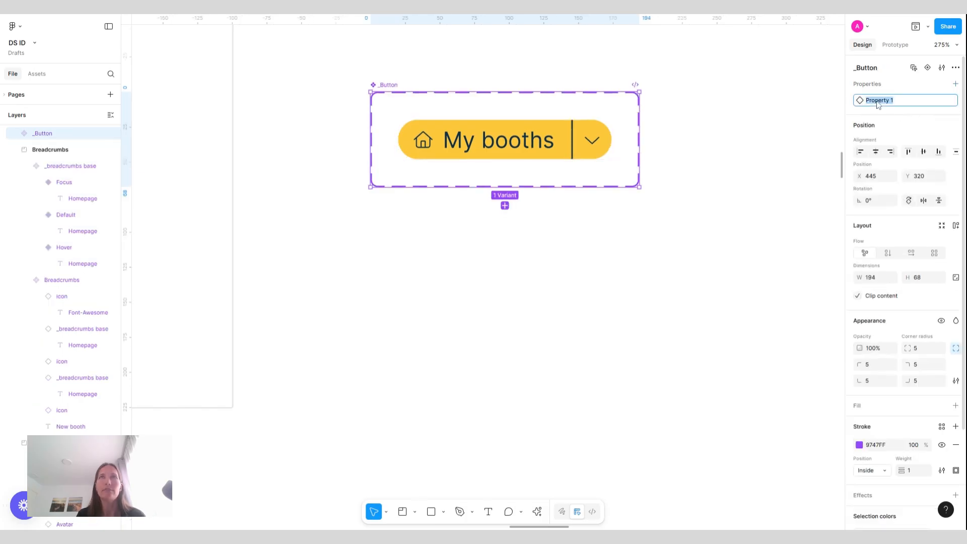
type("STate")
key("Return")
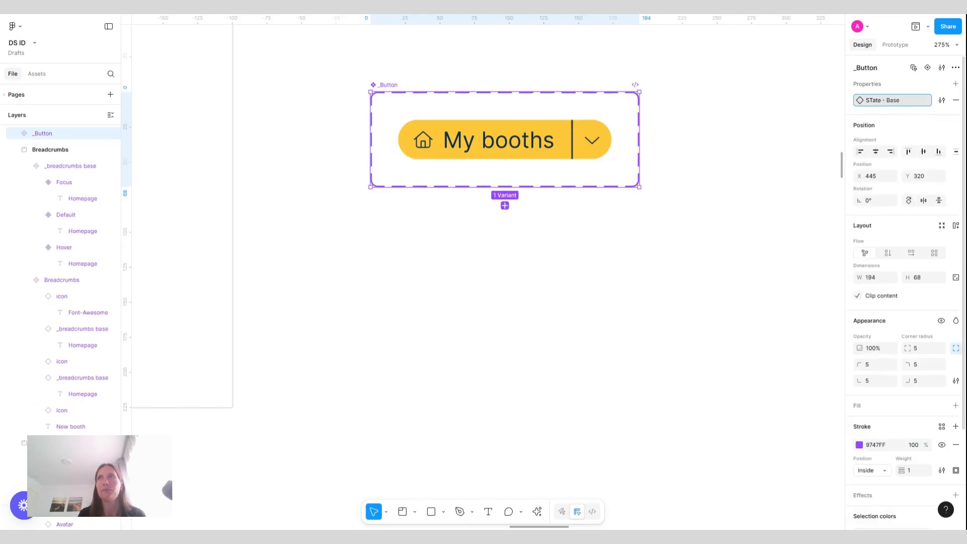
double_click(875, 100)
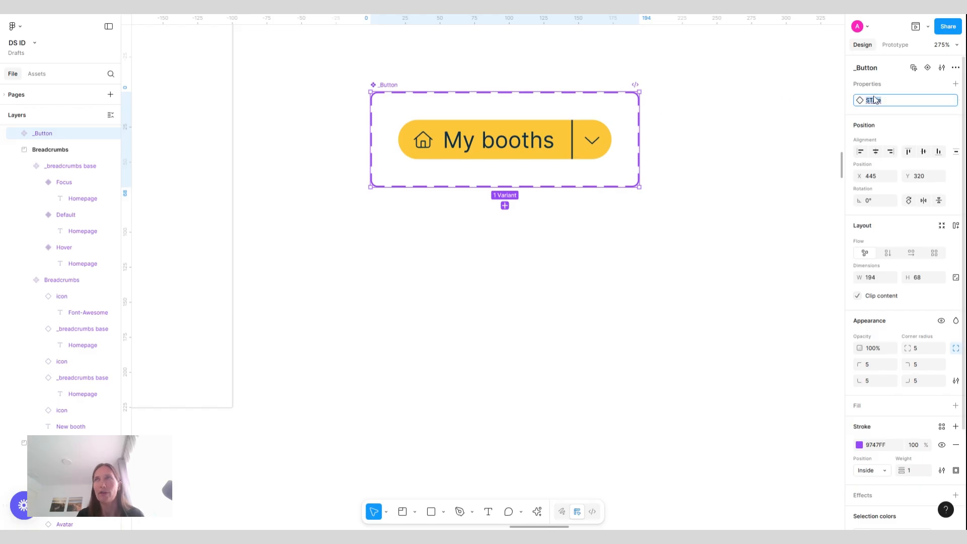
type("St")
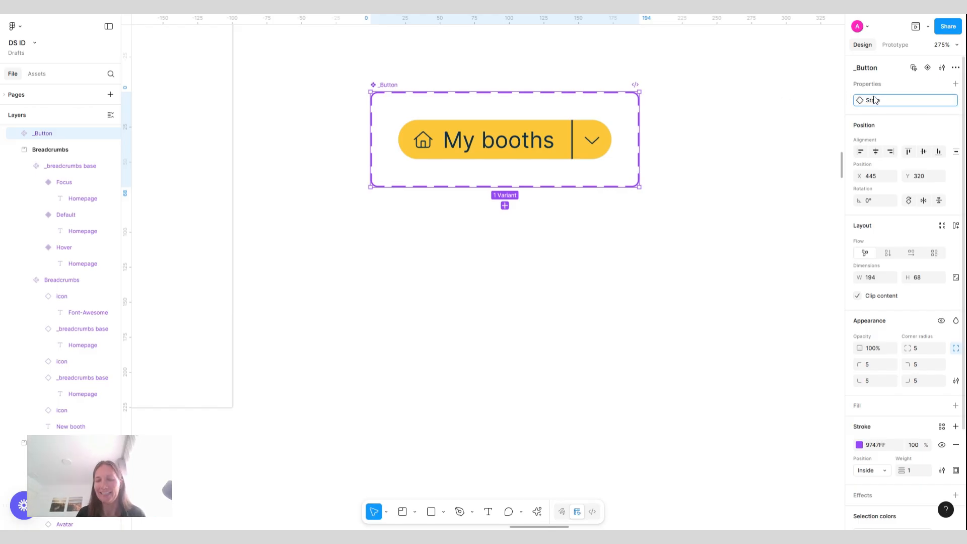
type("ate")
key("Return")
double_click(894, 104)
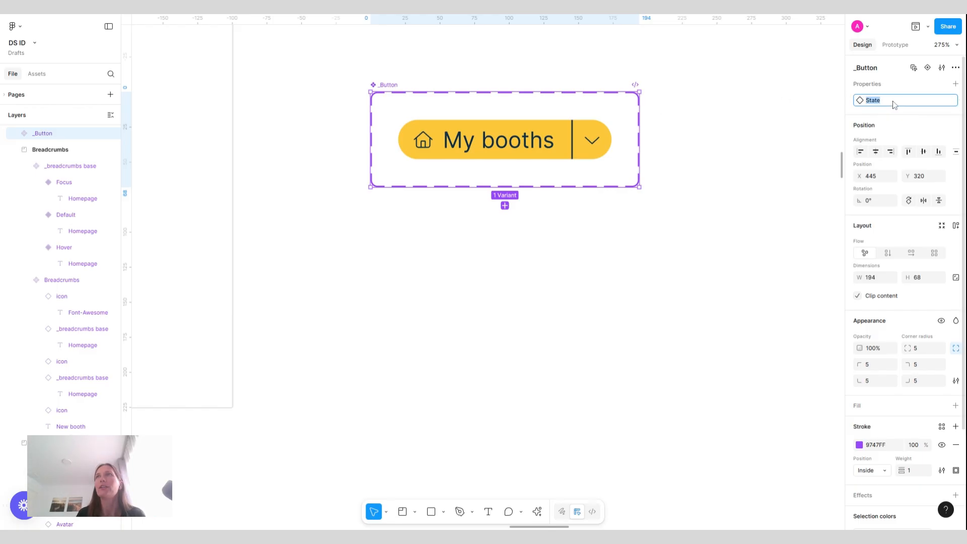
Set the existing variant's State value to Default
left_click(588, 143)
left_click(924, 104)
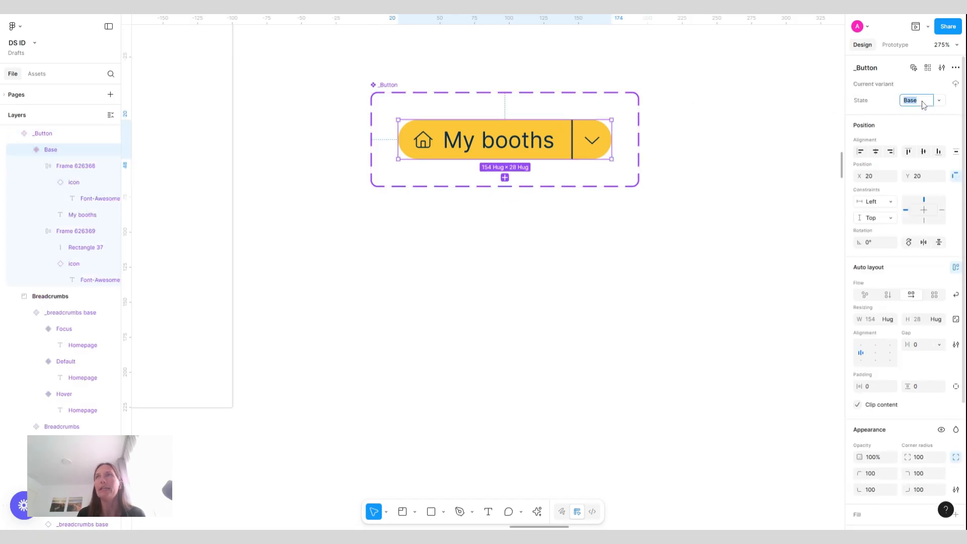
type("Default")
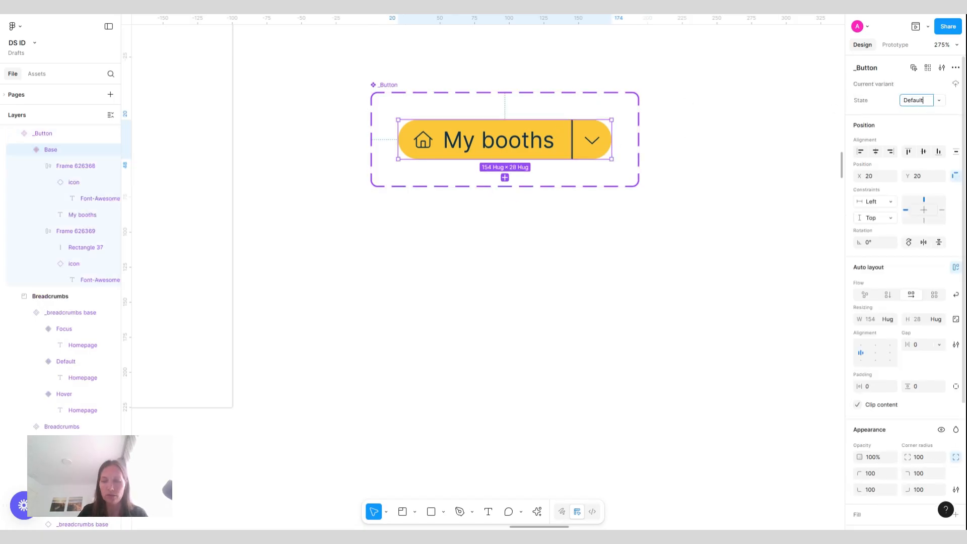
key("Return")
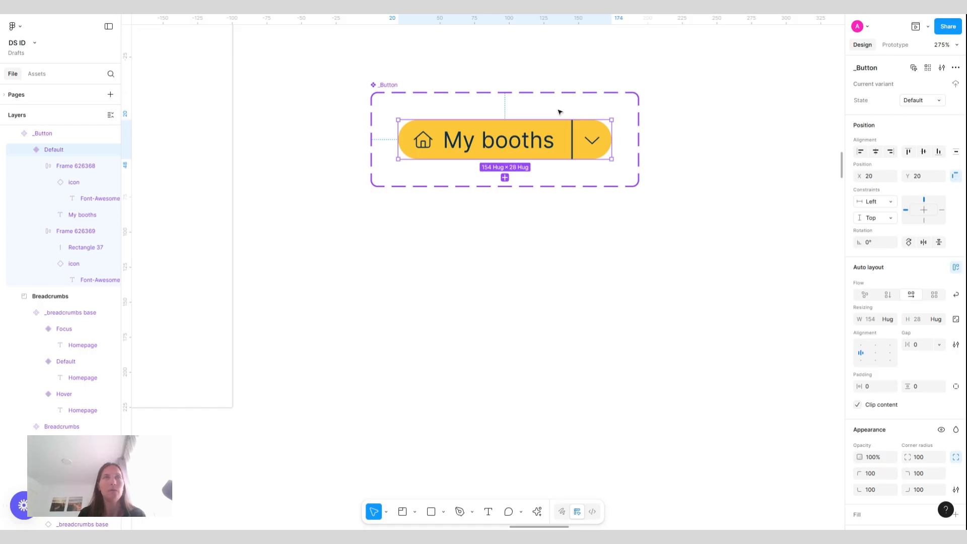
Add a second variant to the _Button component set
left_click(396, 87)
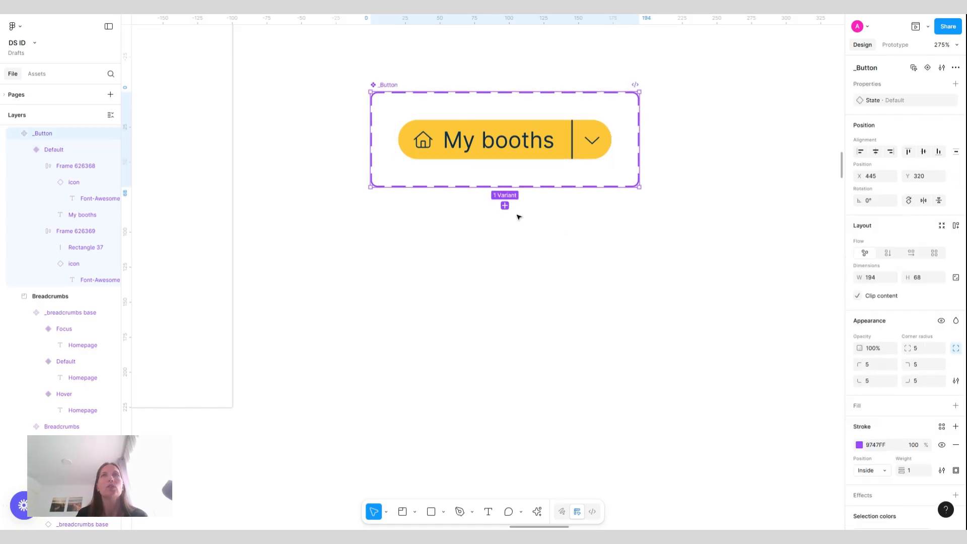
key("Return")
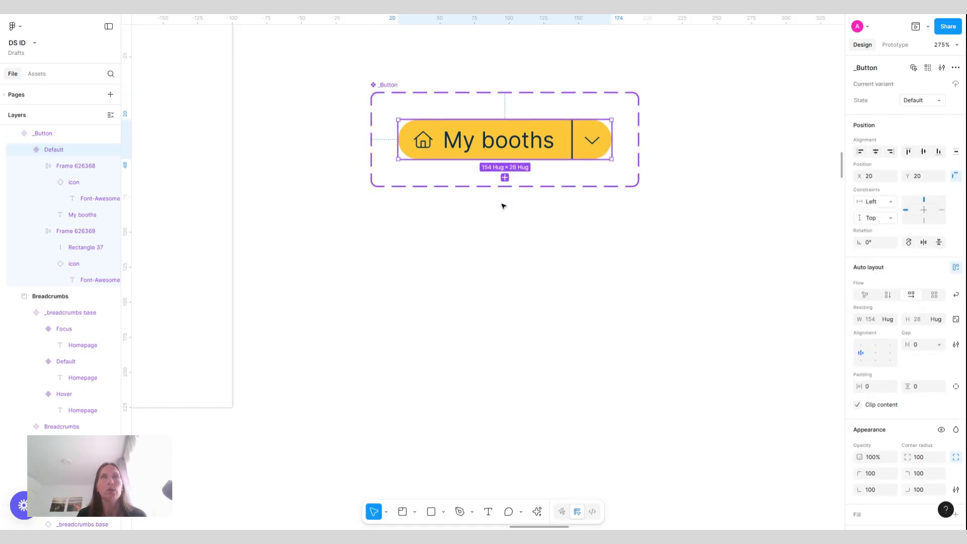
left_click(505, 177)
Apply auto layout to the _Button component set with a 16 gap between variants
left_click(389, 85)
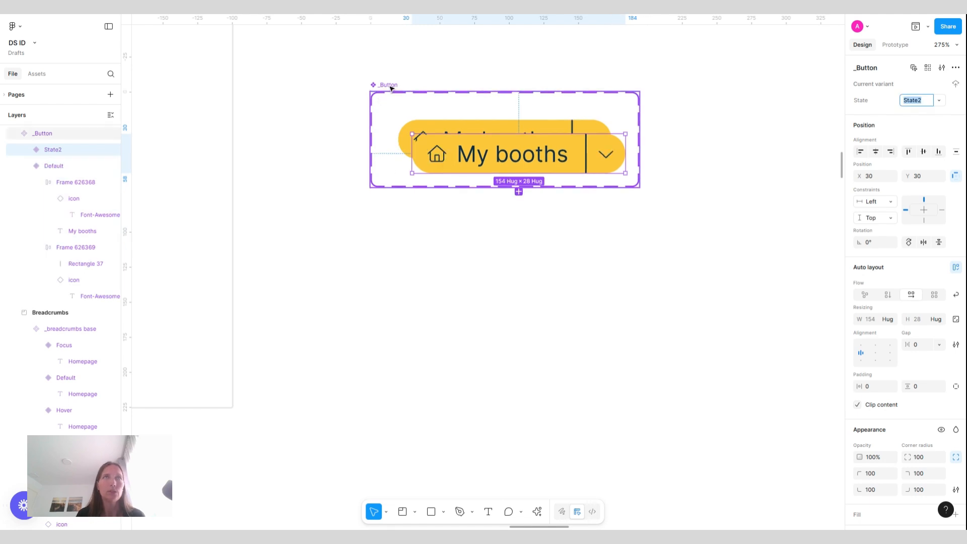
key("shift+a")
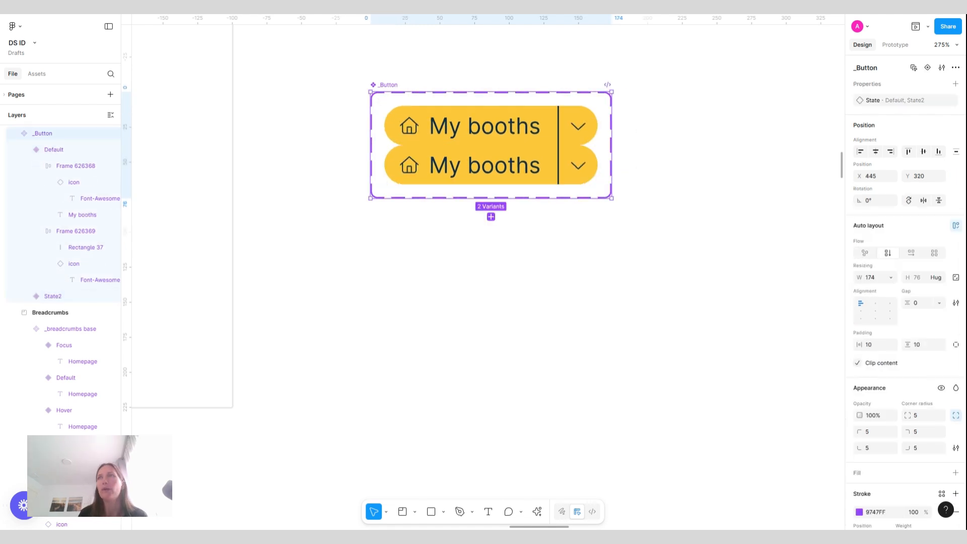
left_click(920, 305)
type("16")
key("Return")
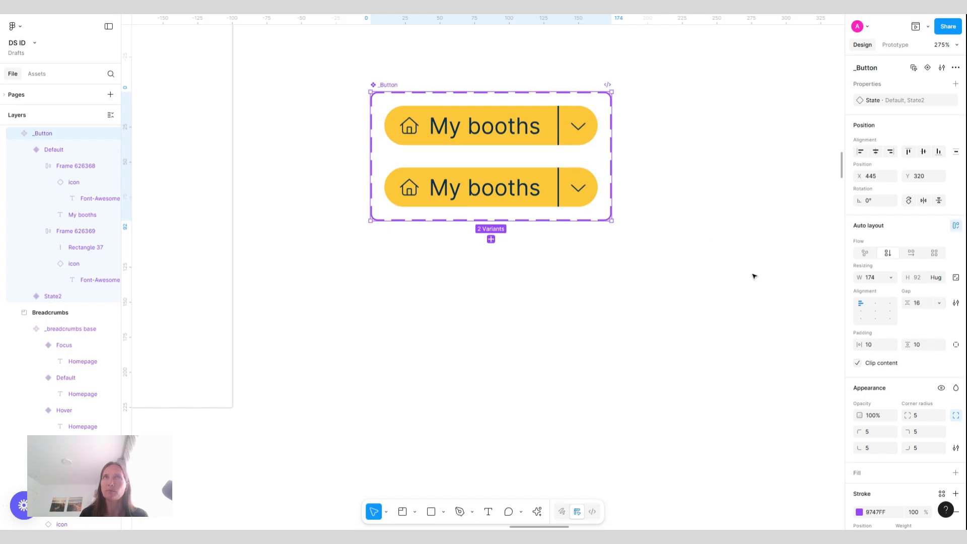
Set the second variant's State value to Hover
left_click(518, 188)
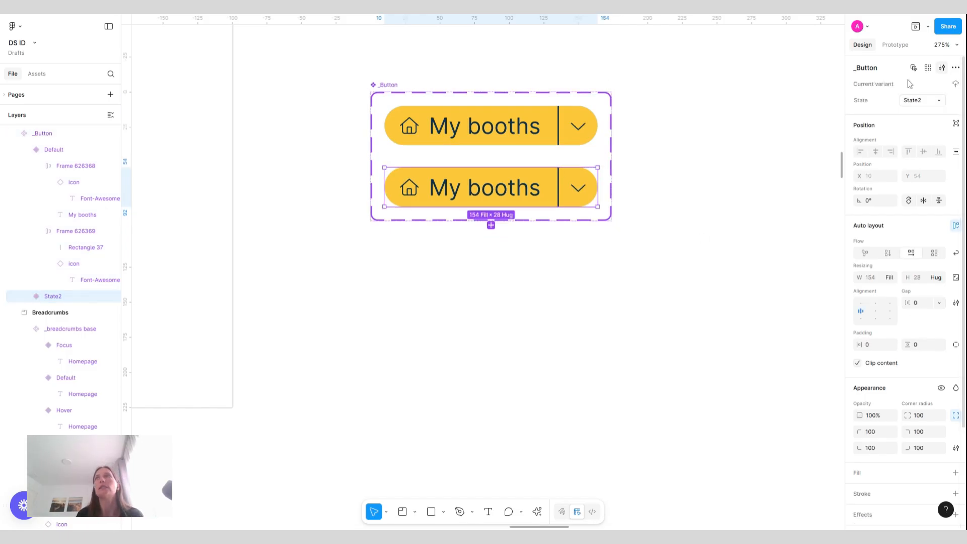
left_click(923, 101)
type("H")
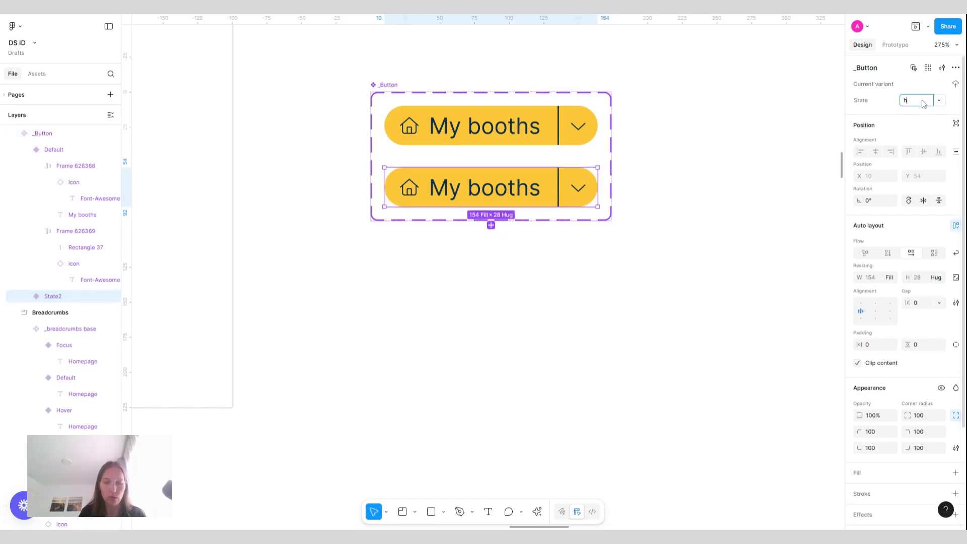
type("over")
key("Return")
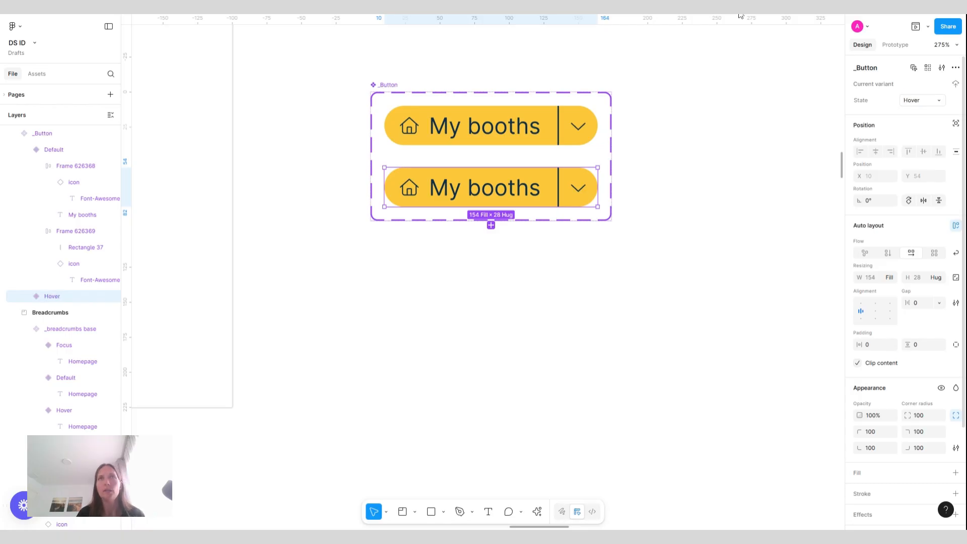
Swap the Hover variant's yellow selection color to the Yellow-700 style
scroll(929, 306, "down", 3)
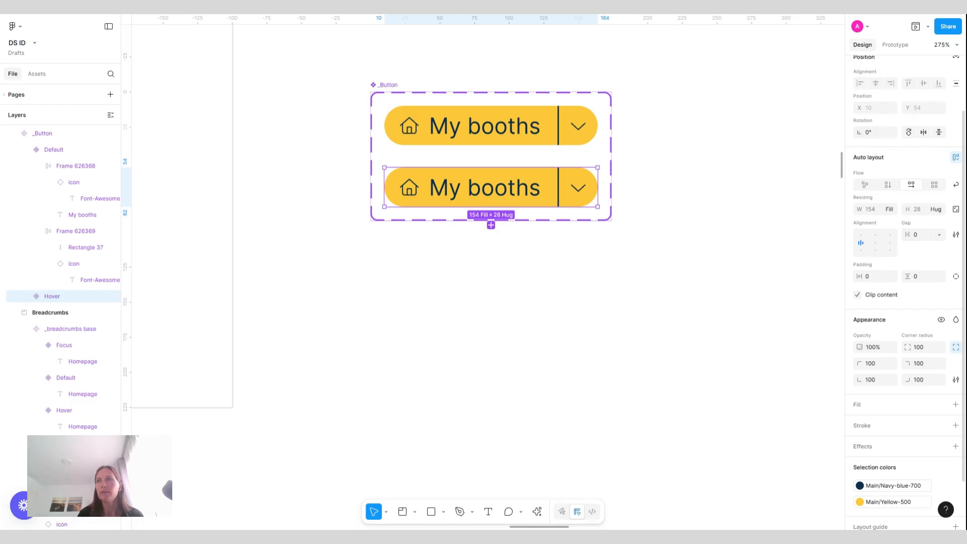
scroll(902, 302, "down", 2)
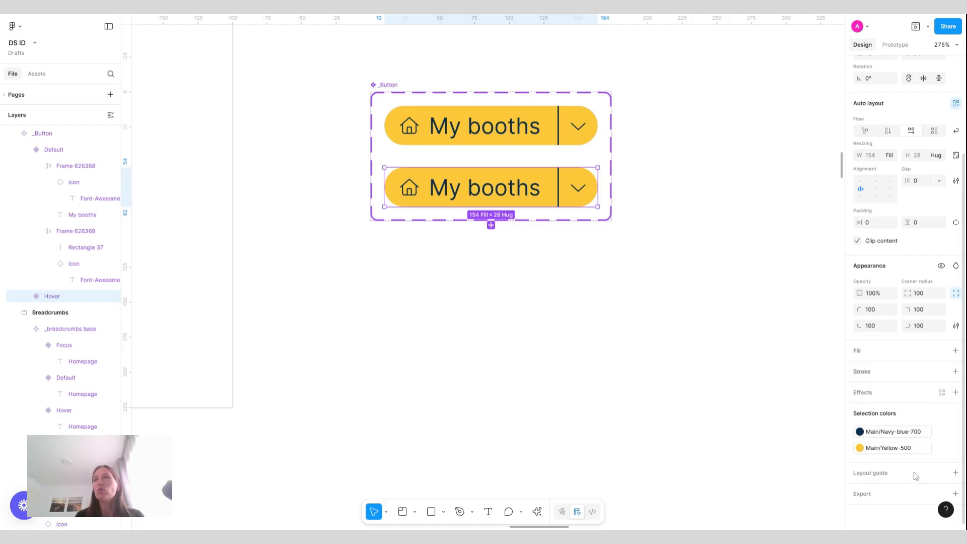
left_click(894, 450)
left_click(779, 447)
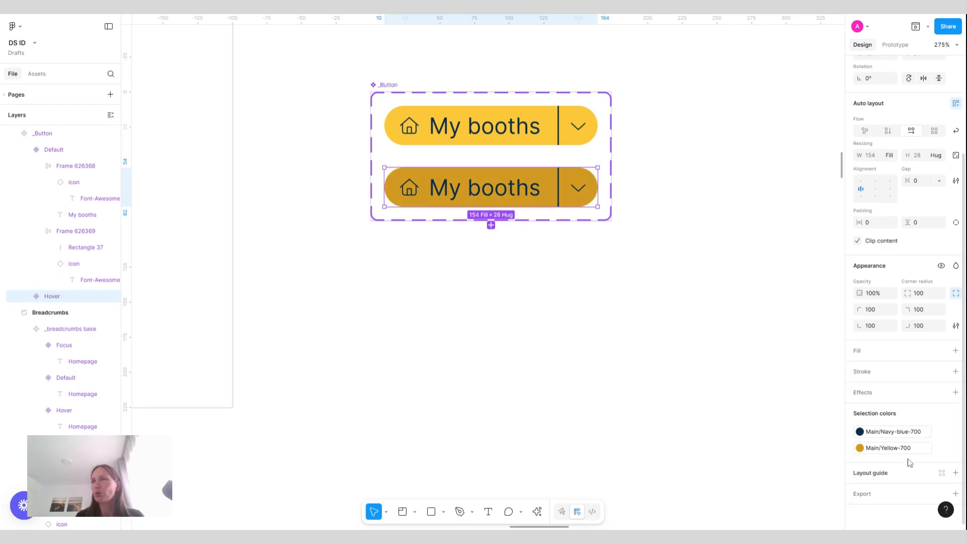
Detach the Hover variant's fill color style and set its hue to 33
left_click(938, 450)
left_click(861, 449)
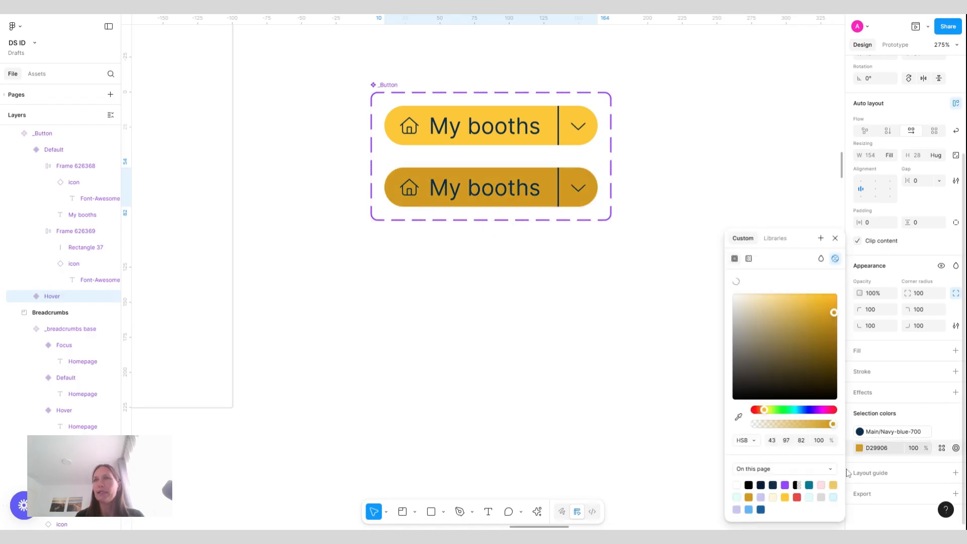
left_click(775, 442)
type("33")
key("Return")
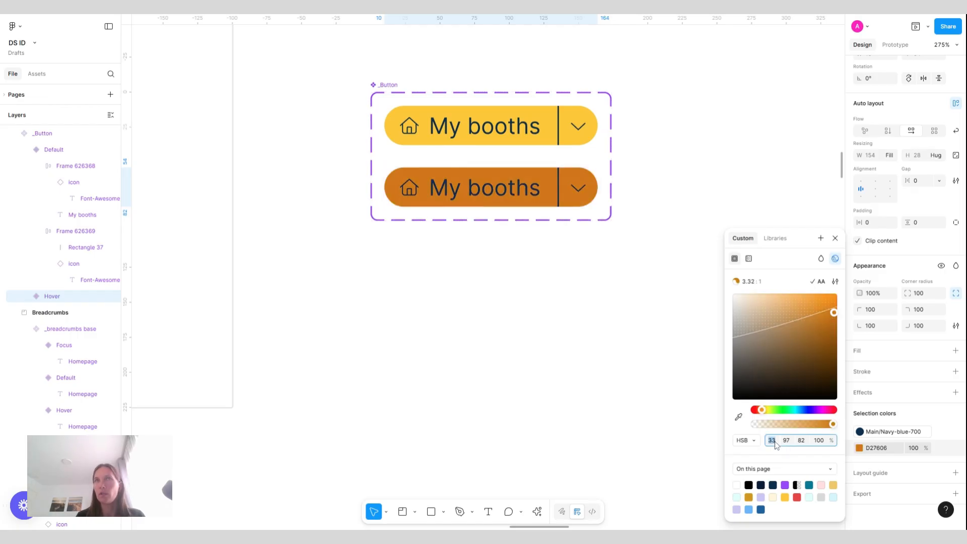
Lighten the Hover variant's orange fill to about FF865D
left_click(813, 296)
left_click(803, 296)
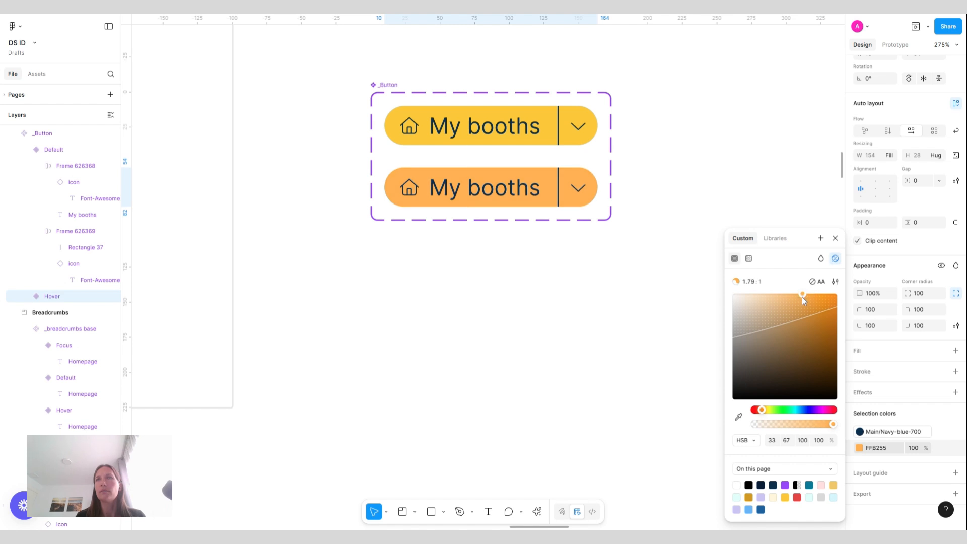
left_click(799, 295)
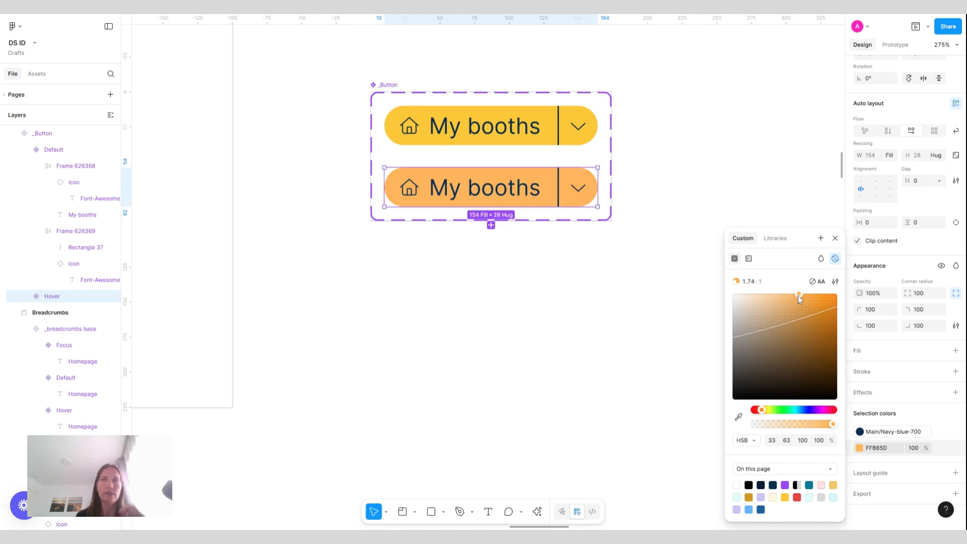
Add a While hovering interaction that changes the Default variant to the Hover state
left_click(662, 143)
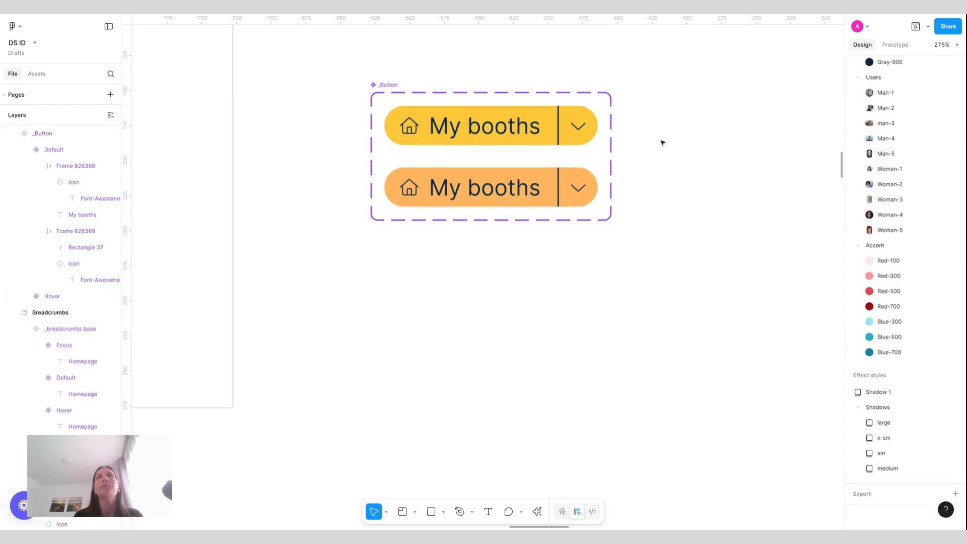
left_click(601, 134)
left_click(553, 132)
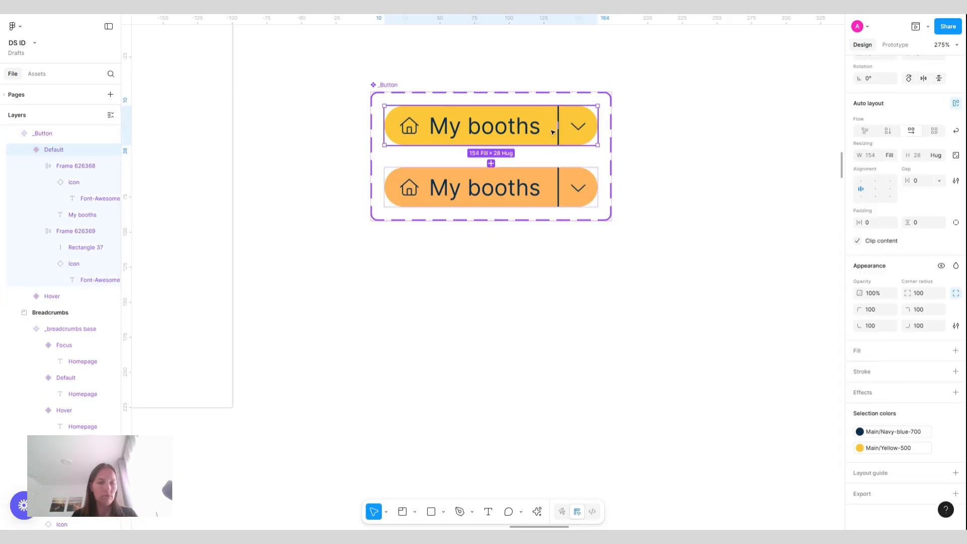
key("shift+e")
left_click_drag(487, 144, 524, 188)
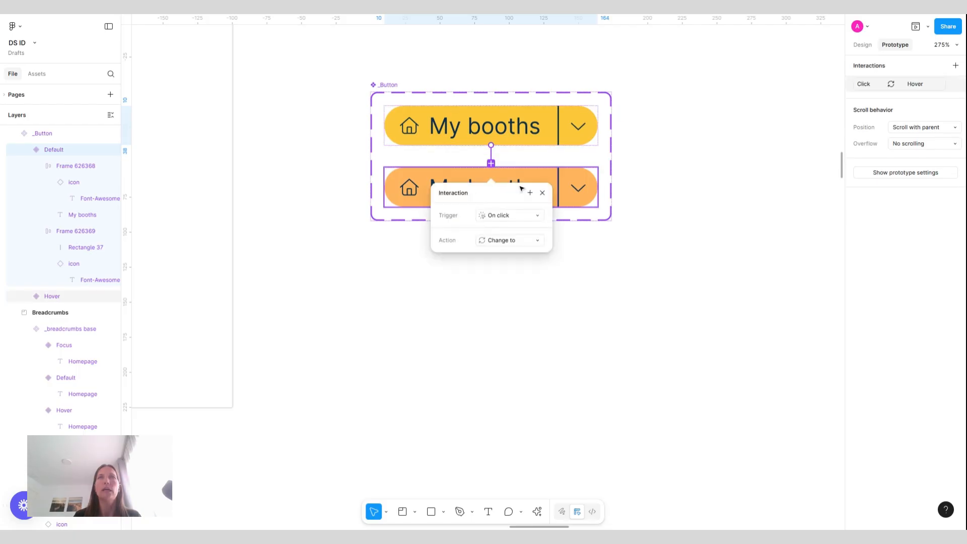
left_click(509, 216)
left_click(519, 275)
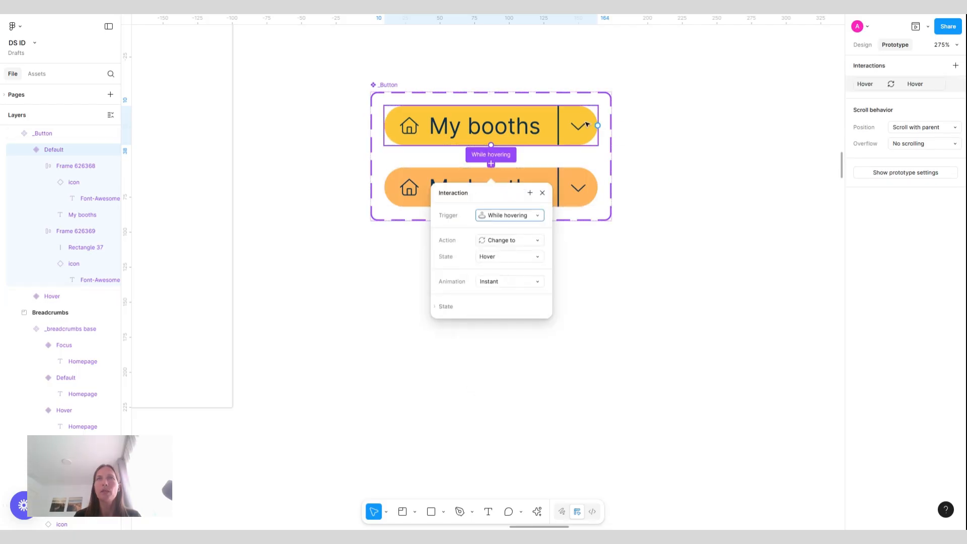
Place a _Button instance beside the component set and preview it in a prototype window
left_click(525, 124)
left_click_drag(528, 124, 786, 187)
scroll(787, 187, "right", 5)
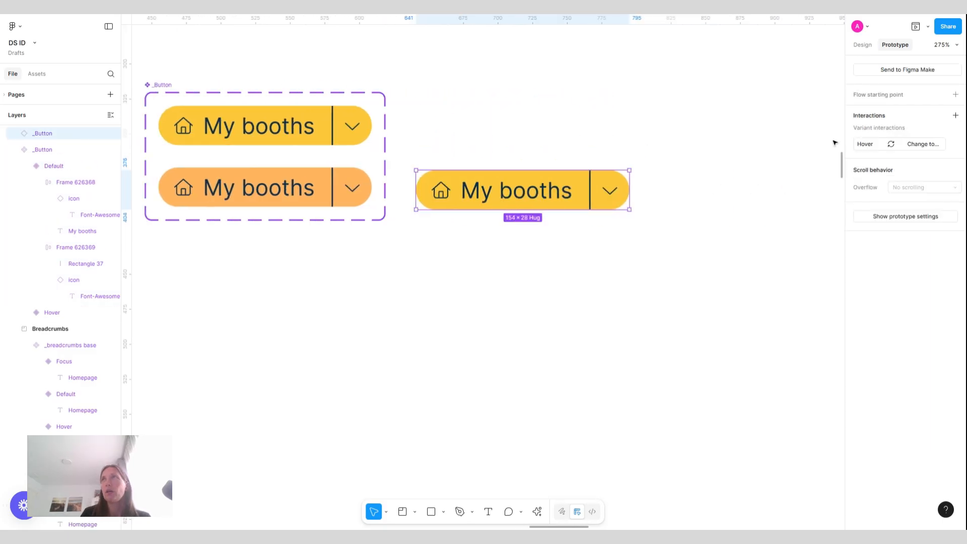
left_click(916, 26)
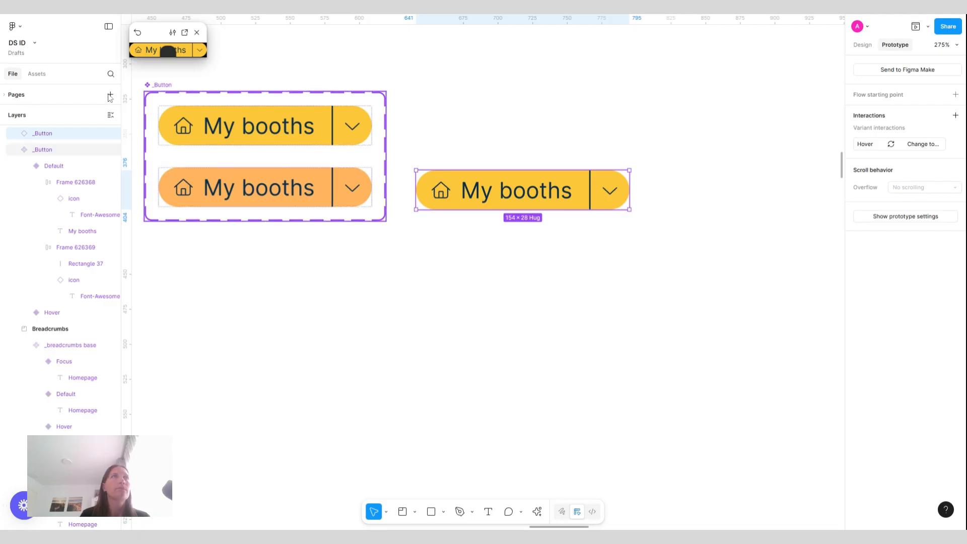
left_click_drag(207, 57, 661, 343)
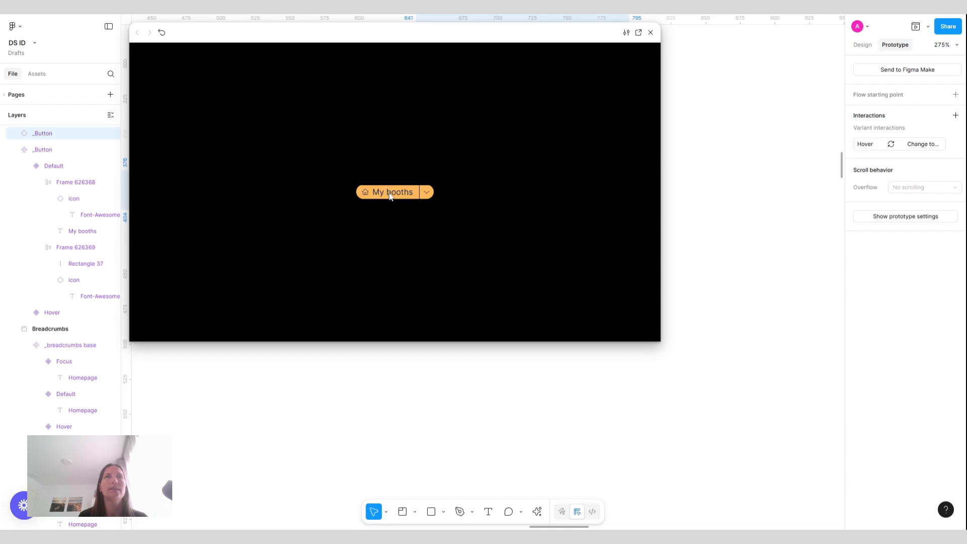
left_click(651, 33)
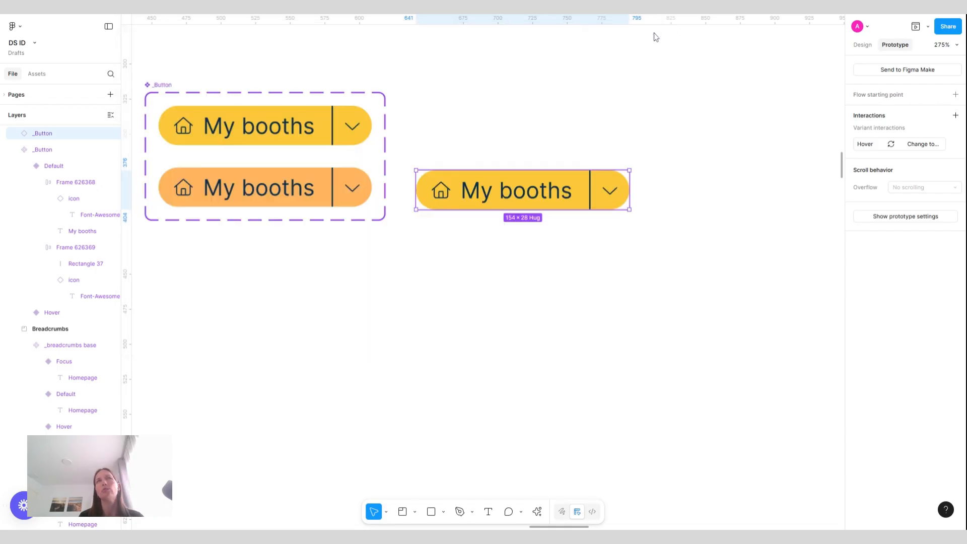
Undo the instance placement and the hover interaction
key("ctrl+z")
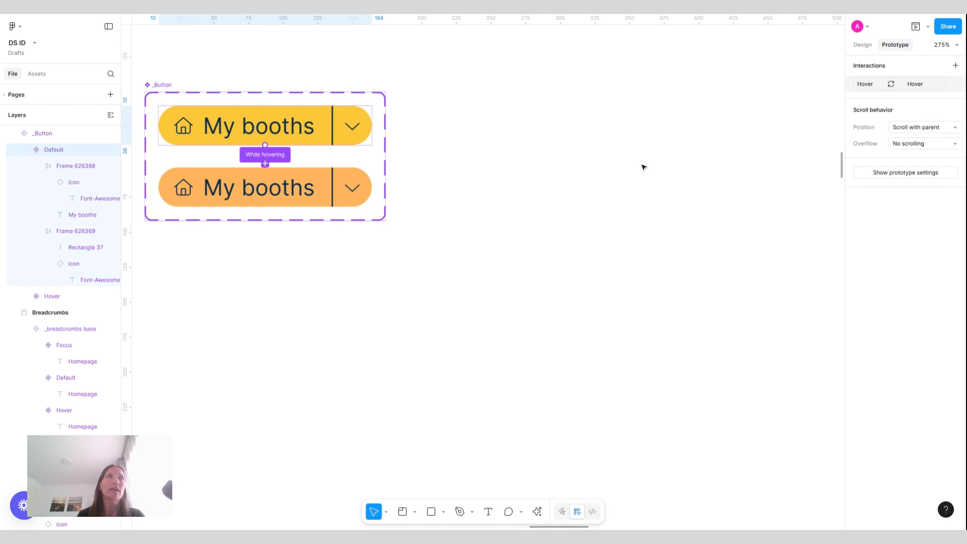
key("ctrl+z")
key("ctrl+z")
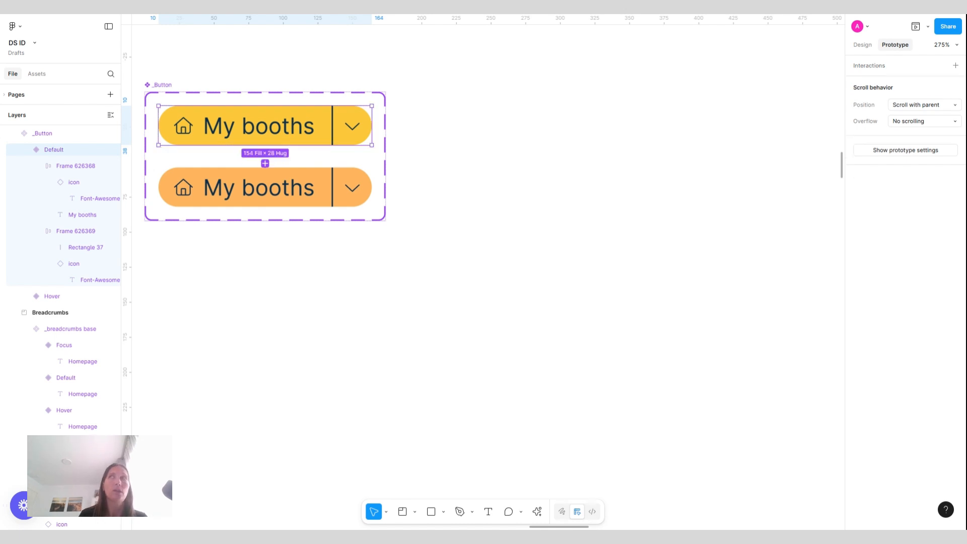
Add a third variant to the _Button set and set its State value to Focused
scroll(483, 277, "left", 5)
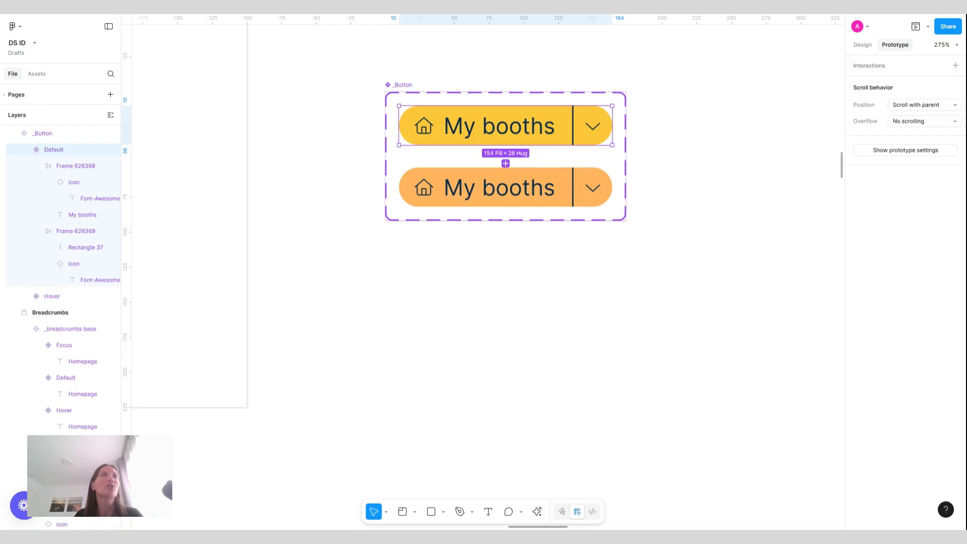
left_click(553, 181)
left_click(863, 45)
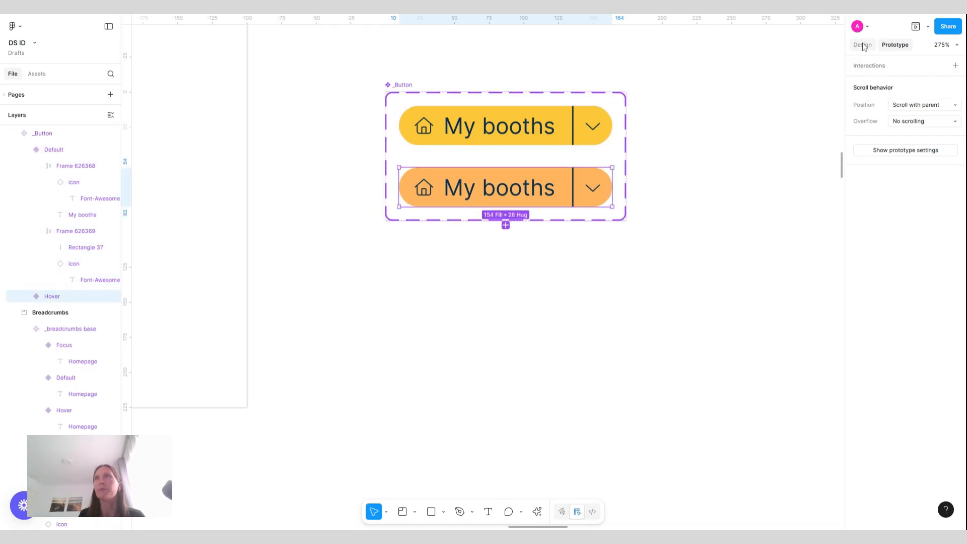
left_click(505, 225)
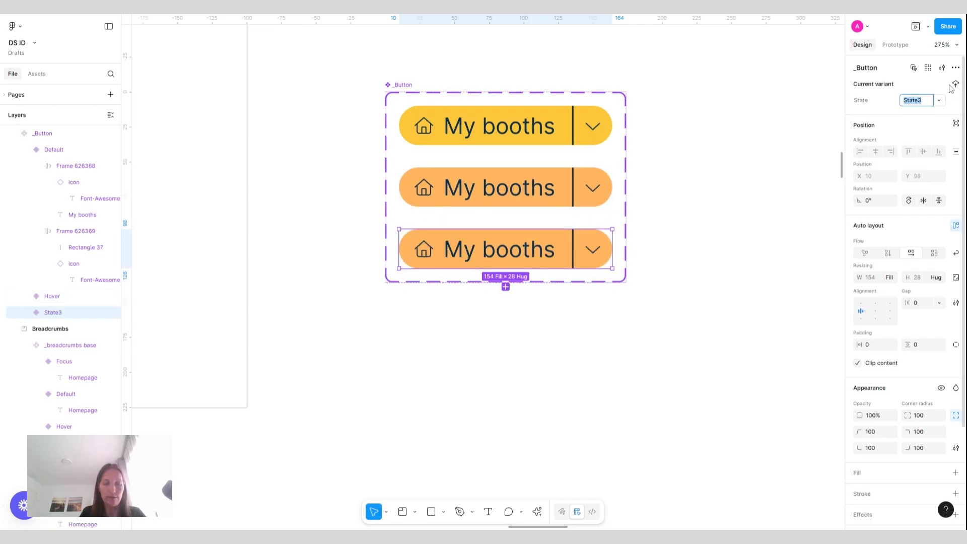
type("Focused")
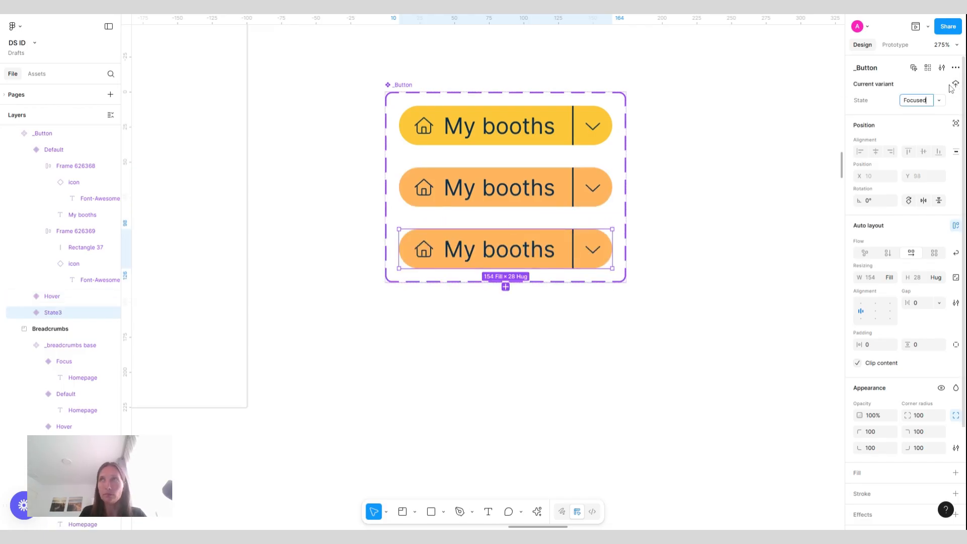
key("Return")
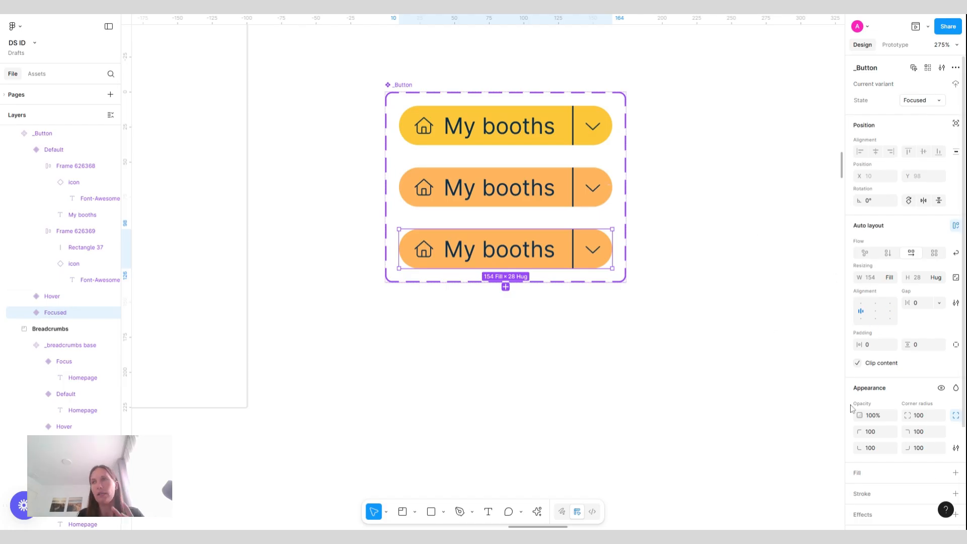
Apply the Yellow-500 color style to the Focused variant's orange fill
scroll(862, 411, "down", 5)
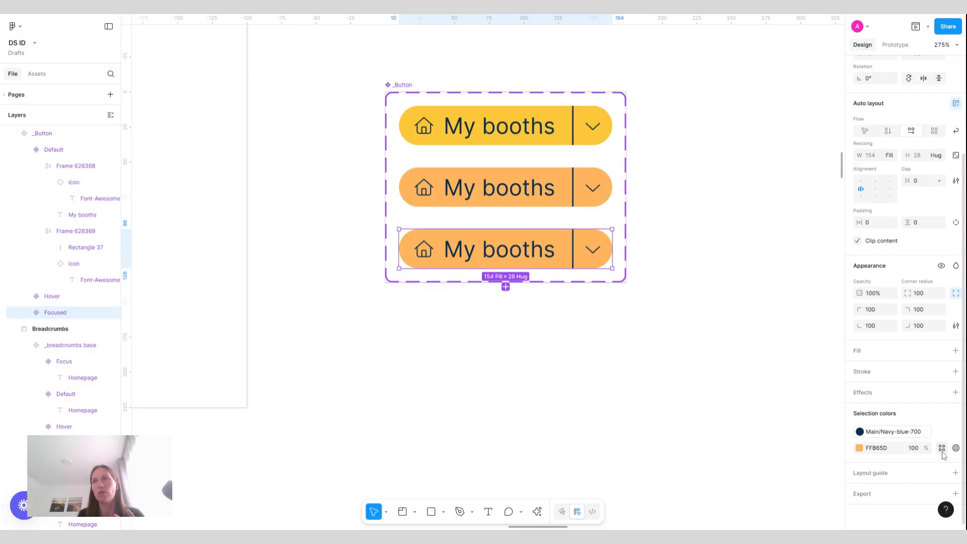
left_click(942, 450)
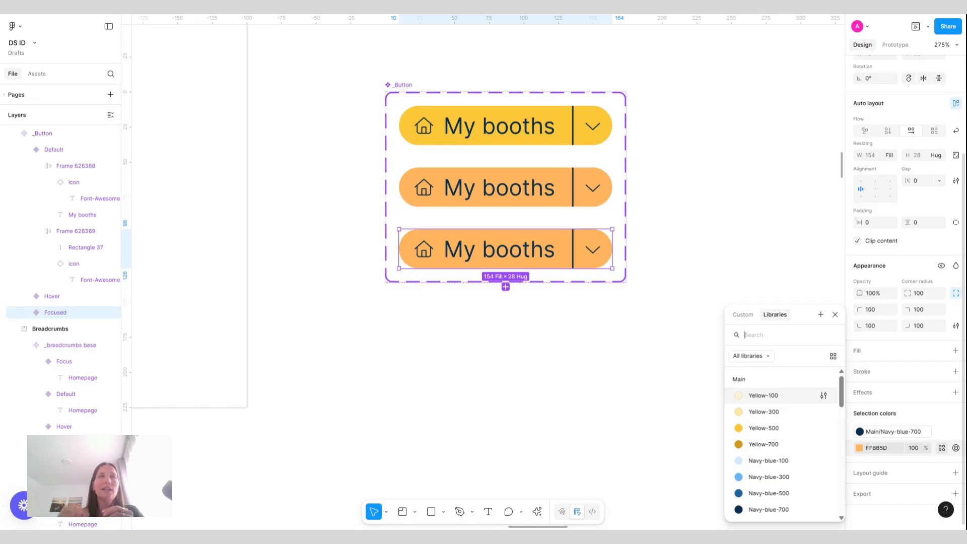
left_click(766, 428)
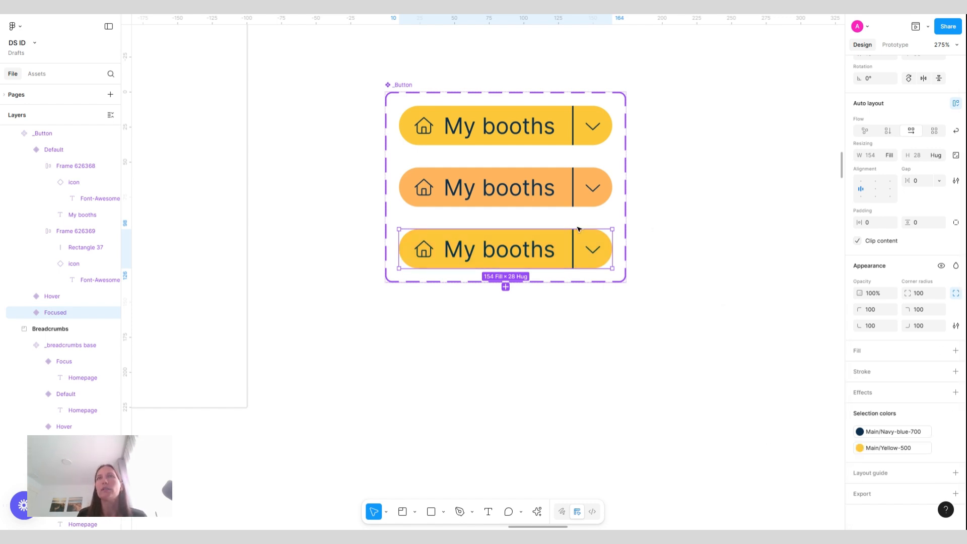
Inspect the inner frames of the Default and Hover variants together
left_click(529, 108)
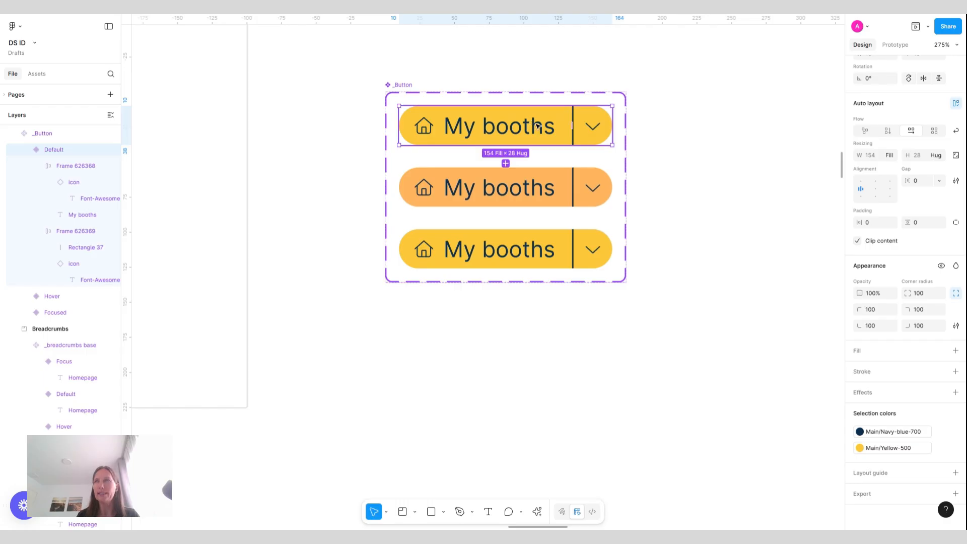
key("Return")
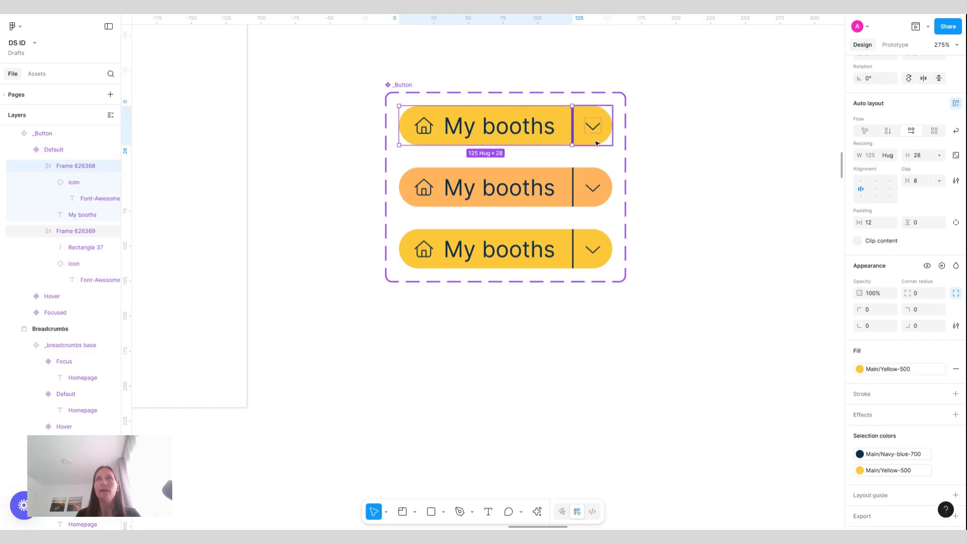
left_click(563, 183, "shift")
left_click(586, 179, "shift")
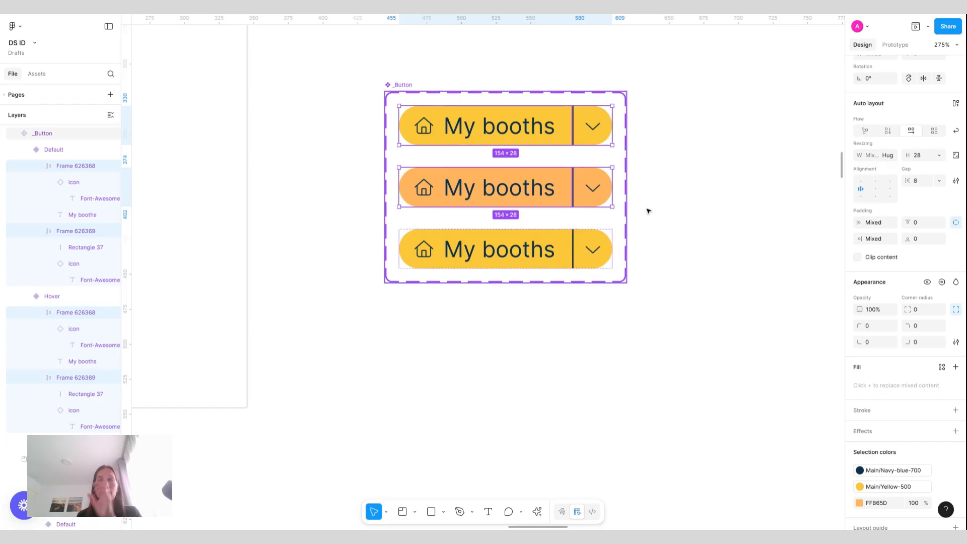
left_click(674, 209)
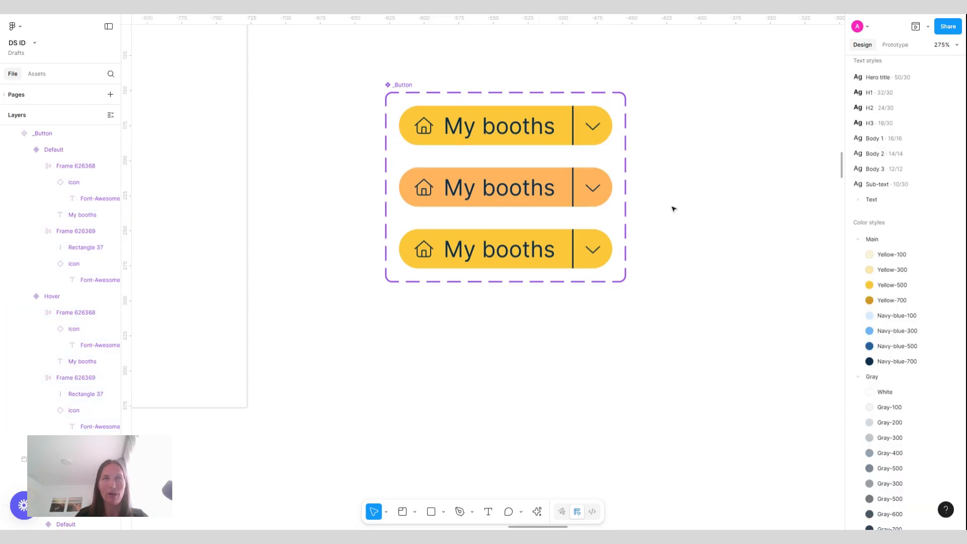
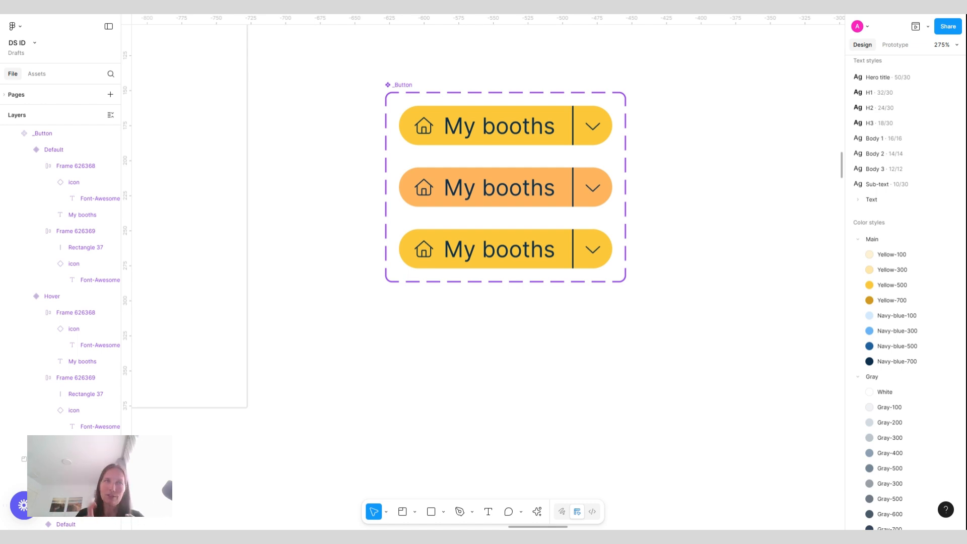
Add a Navy-blue-700 stroke to the Focused variant's button frame
left_click(548, 250)
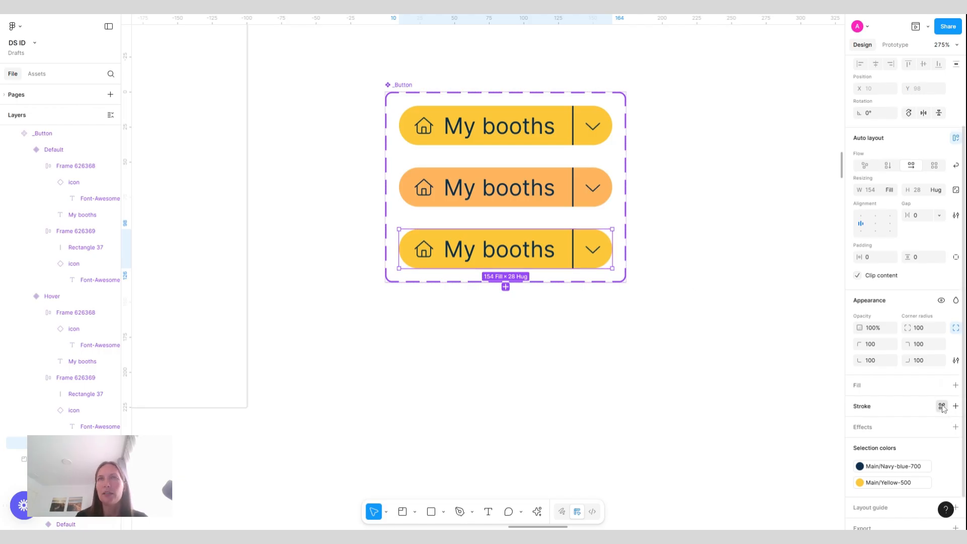
left_click(942, 407)
left_click(763, 510)
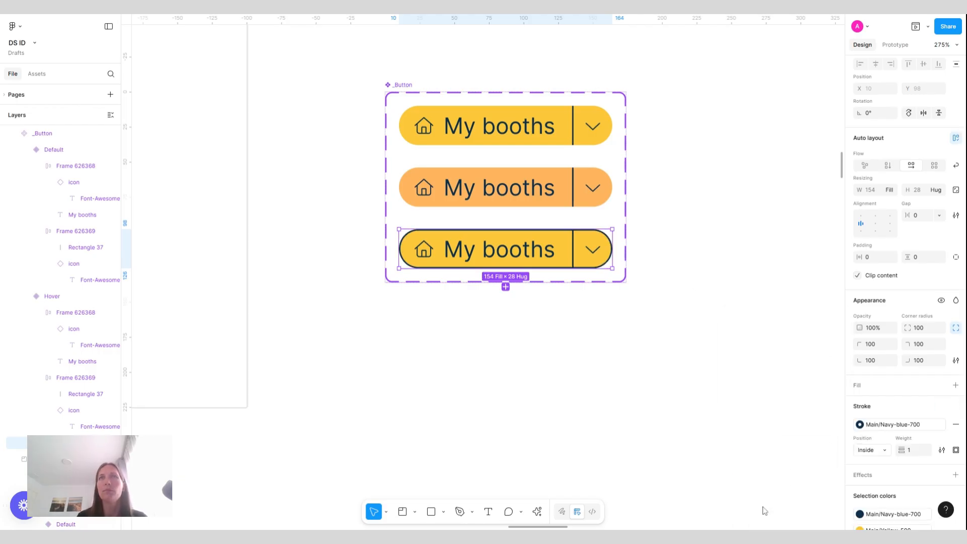
left_click(679, 290)
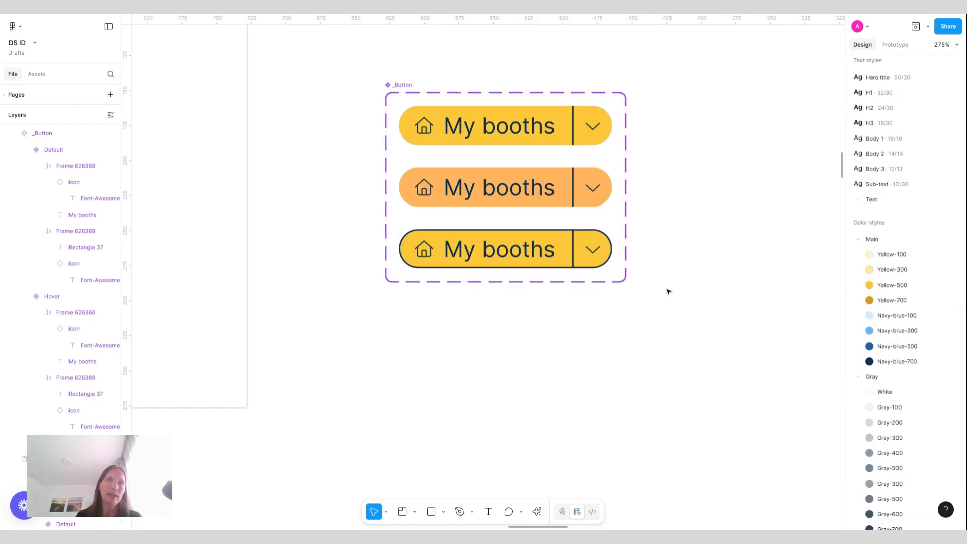
Try adding a sampled stroke color to the Hover variant's button, then undo both changes
left_click(529, 196)
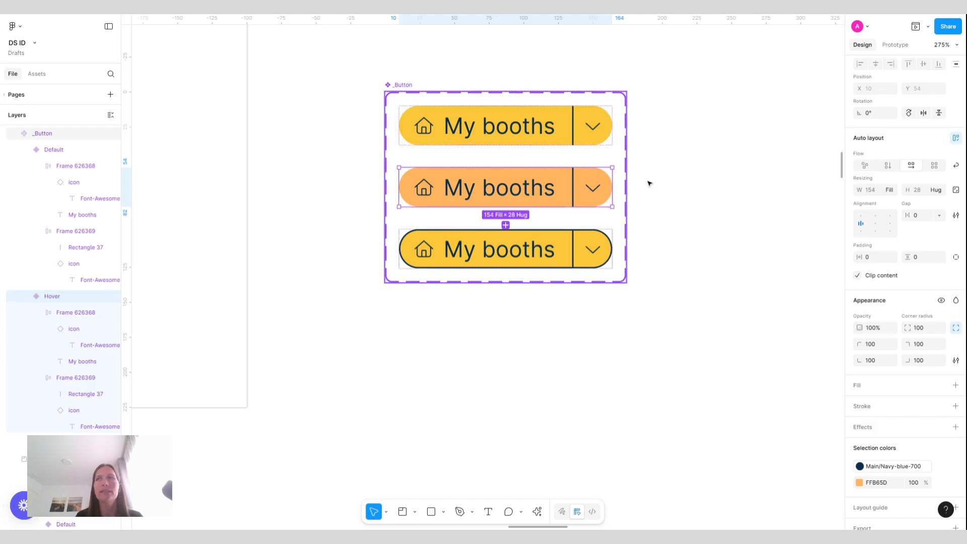
left_click(943, 406)
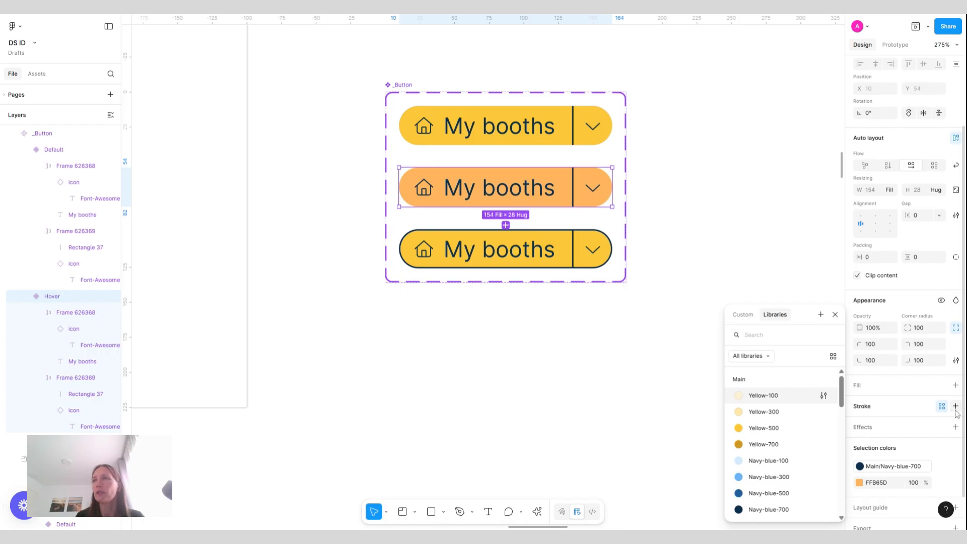
left_click(956, 406)
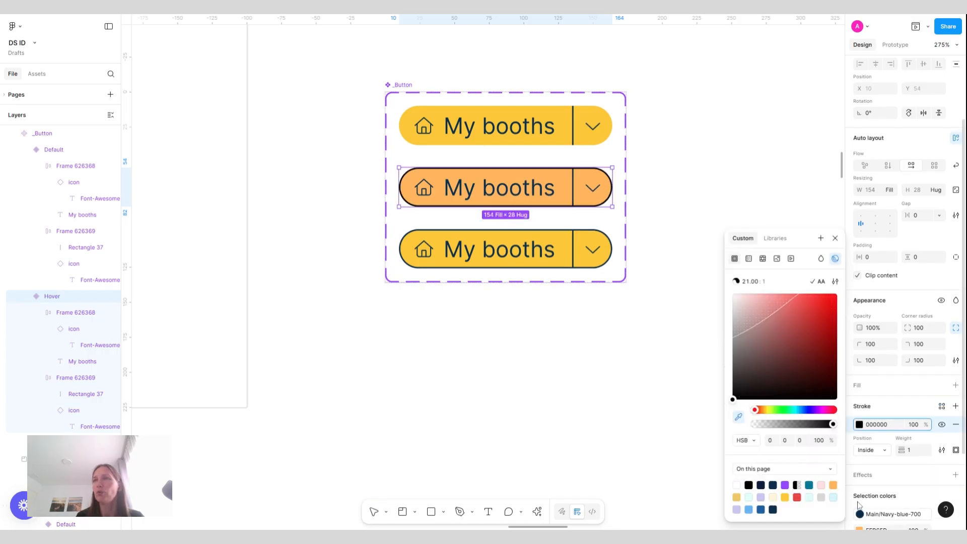
left_click(833, 484)
key("i")
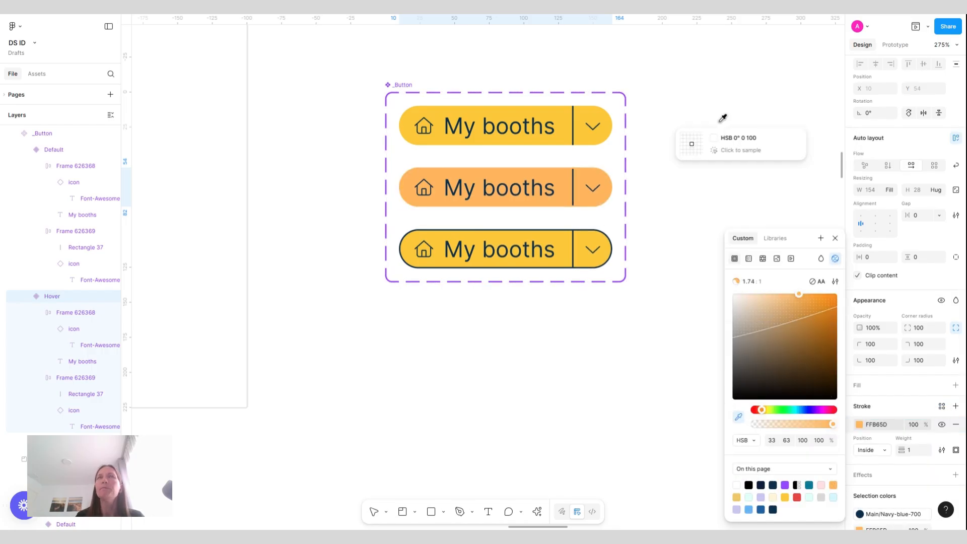
left_click(723, 118)
left_click(721, 126)
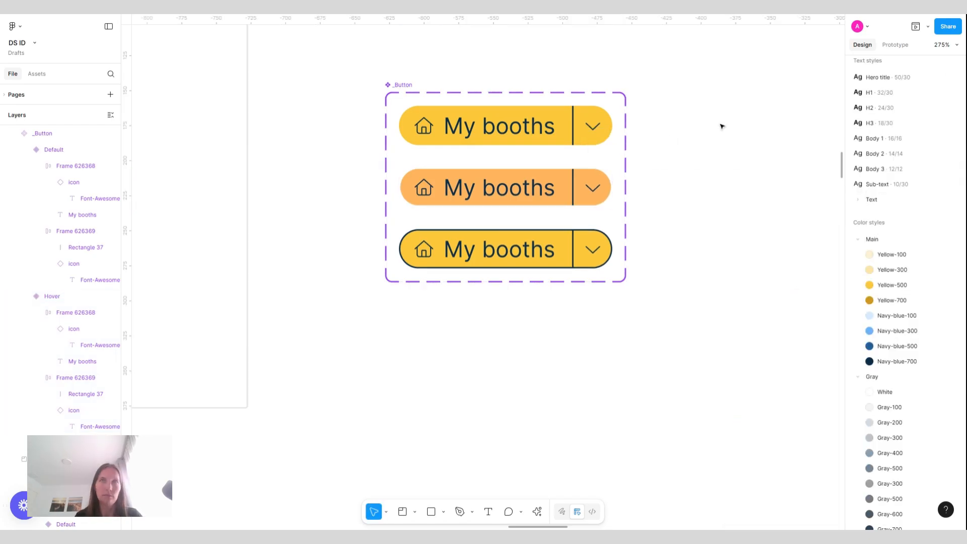
key("ctrl+z")
key("ctrl+z")
left_click(723, 126)
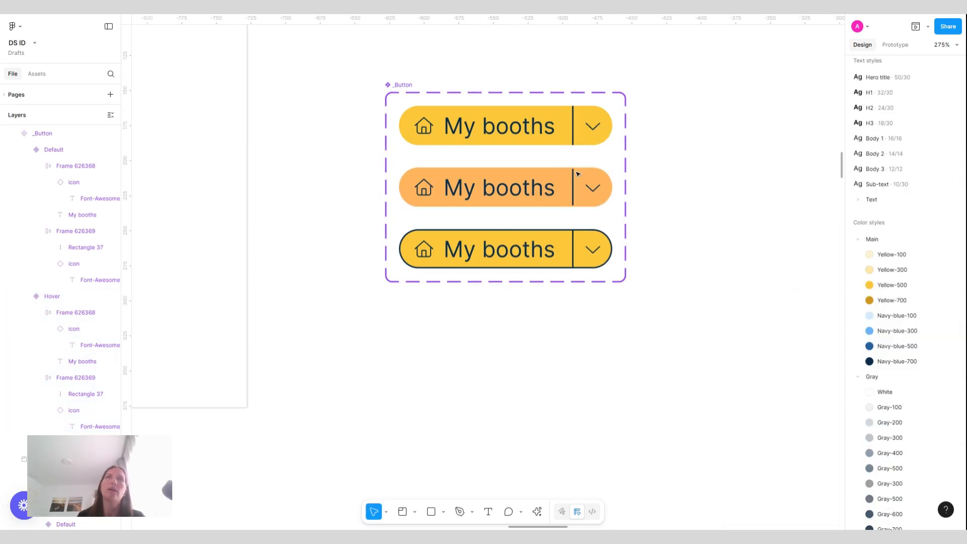
Add a Yellow-500 stroke to the Default variant's button frame
left_click(607, 152)
left_click(498, 137)
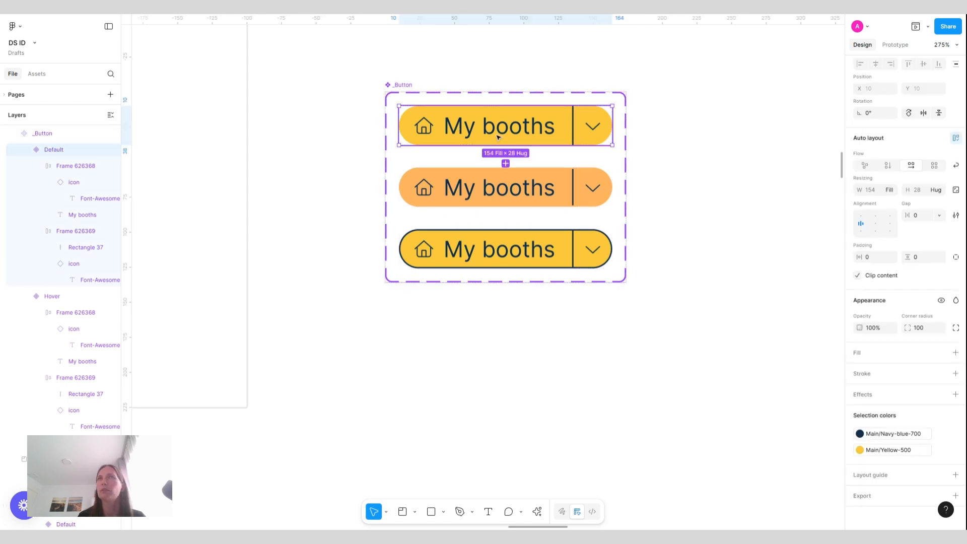
left_click(955, 329)
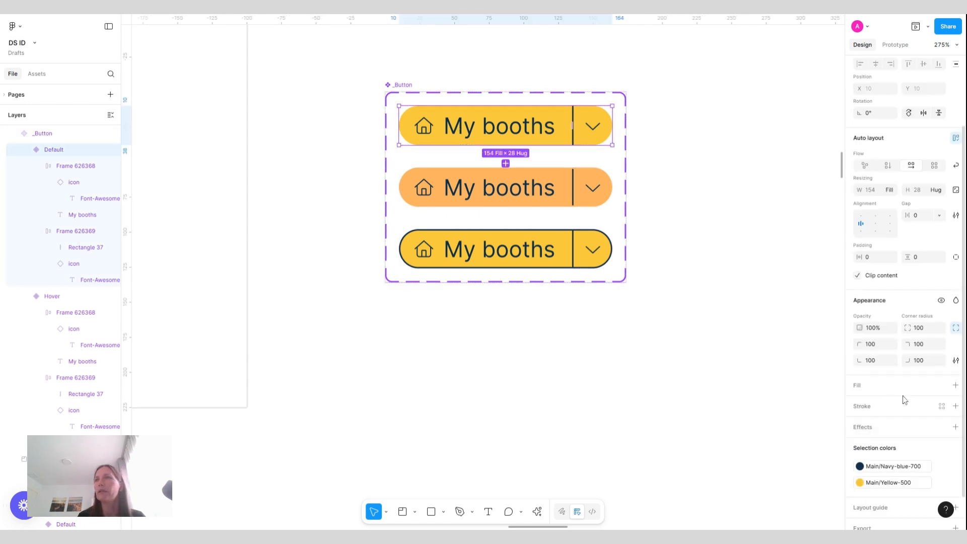
left_click(941, 409)
left_click(749, 433)
left_click(741, 238)
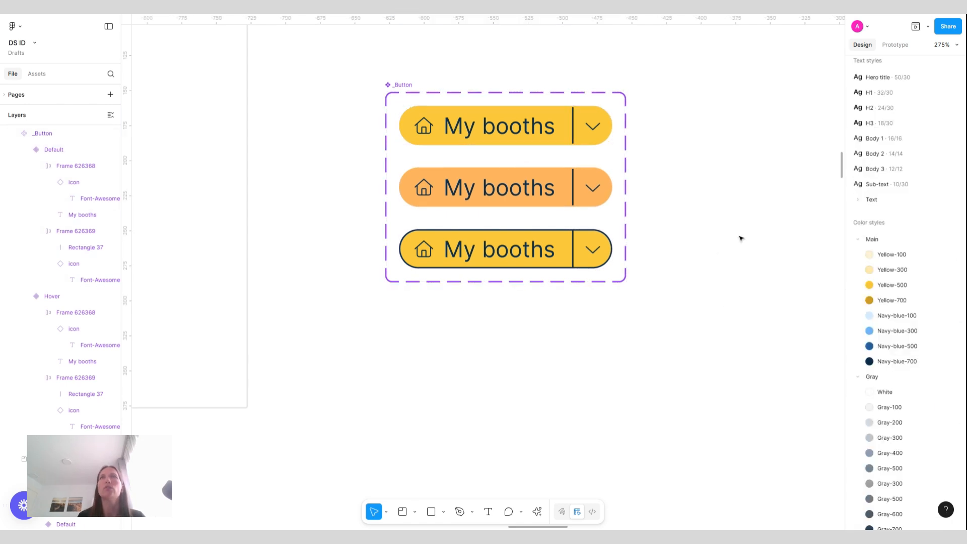
Add a fourth variant to the _Button set and set its State value to Disabled
scroll(631, 156, "down", 2)
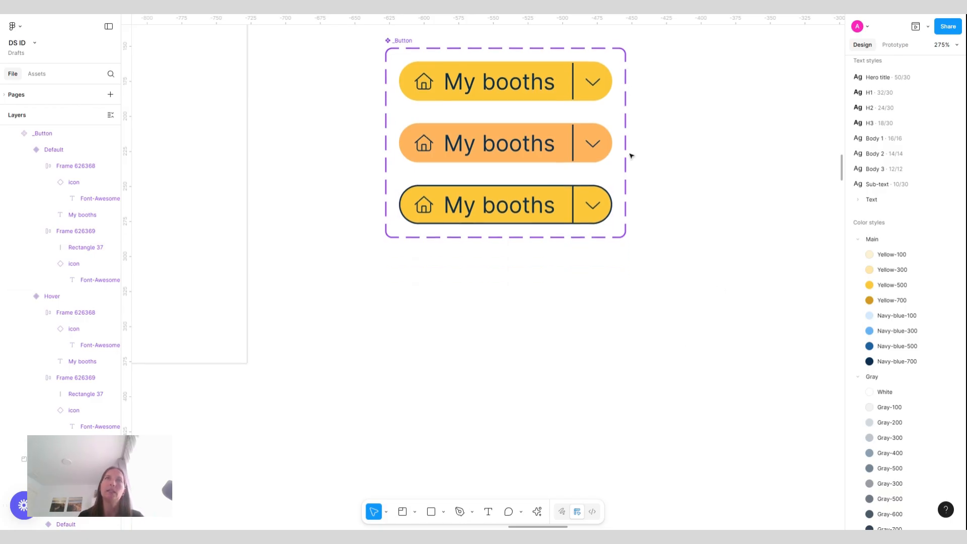
left_click(480, 218)
left_click(506, 243)
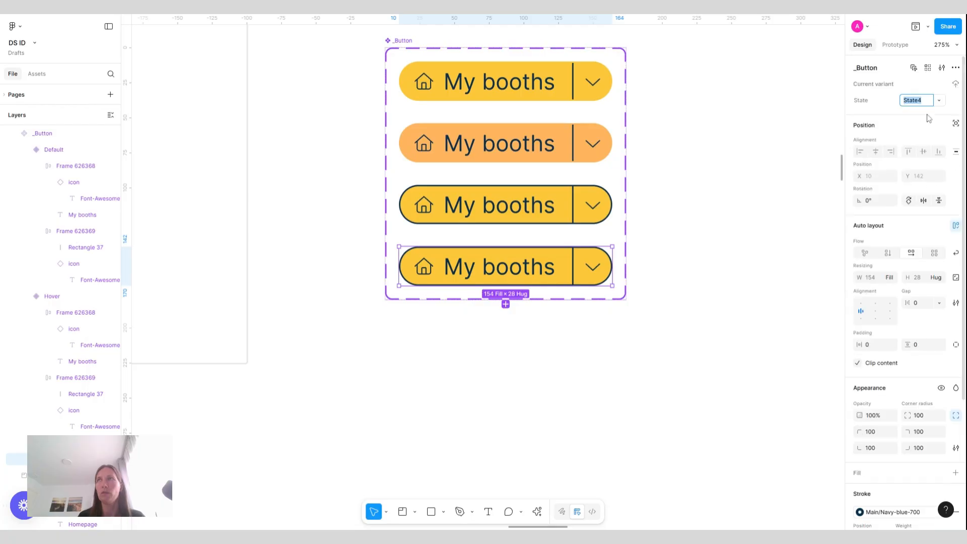
type("Disables")
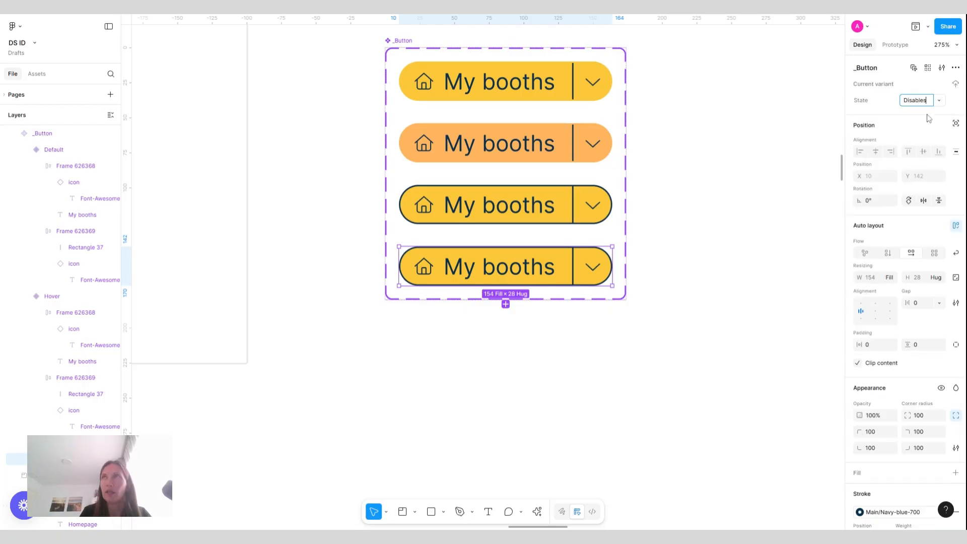
key("Return")
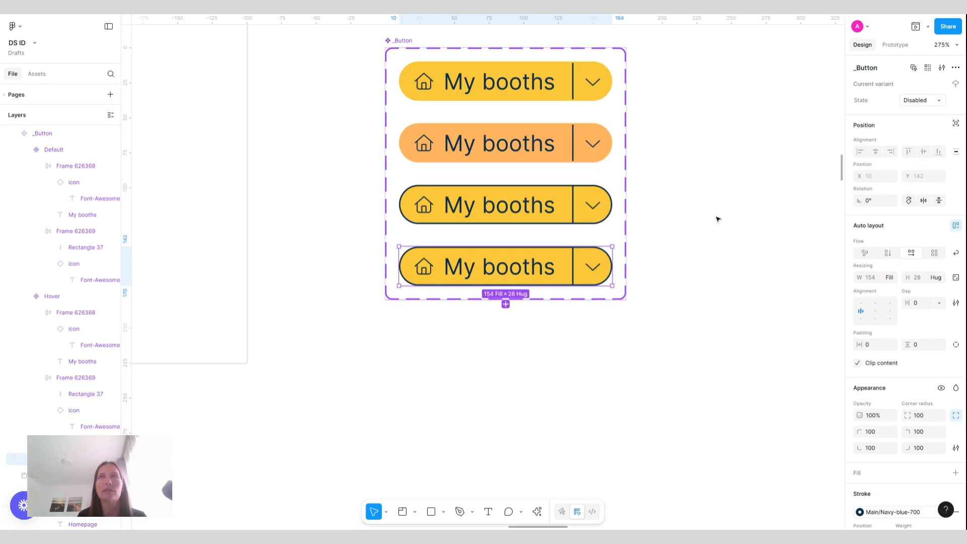
Replace the Disabled variant's Yellow-500 selection color with the Gray-200 style
scroll(915, 408, "down", 3)
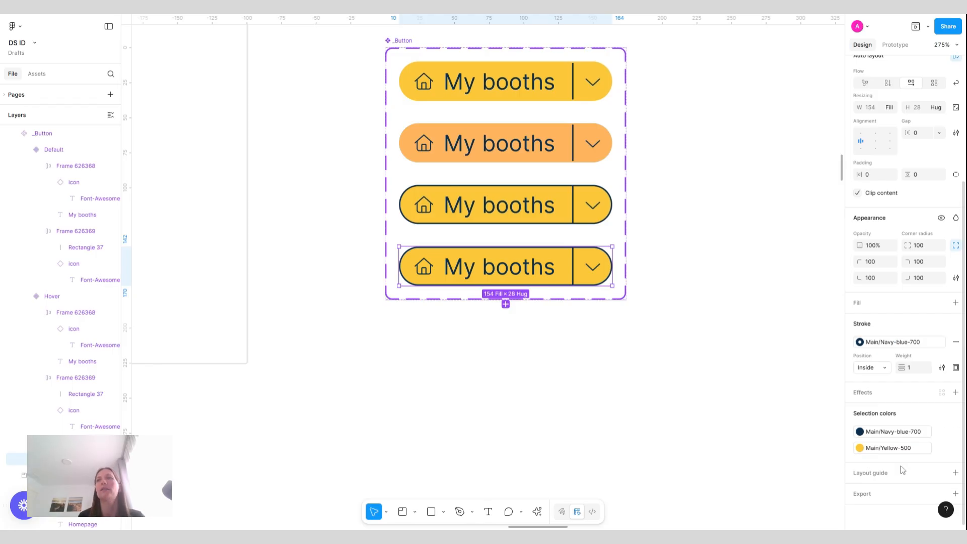
left_click(901, 451)
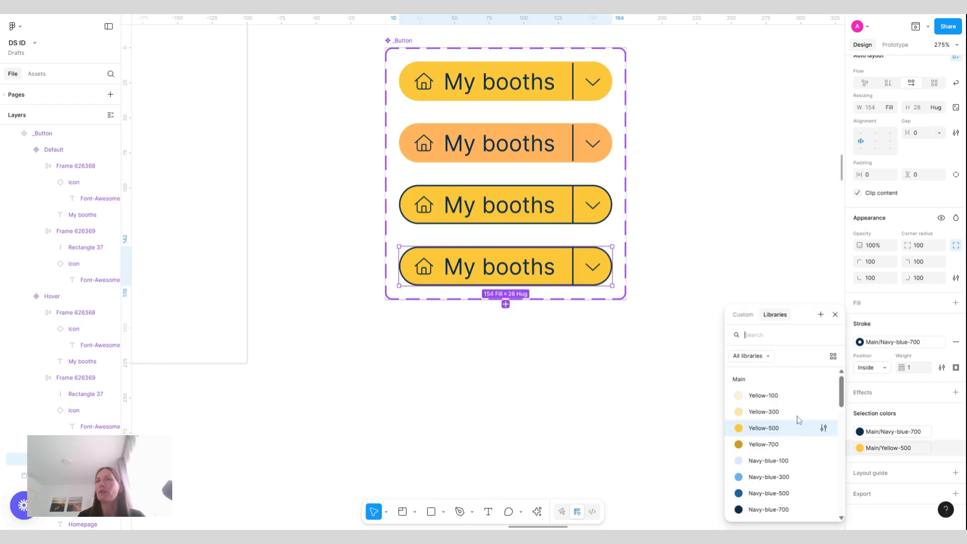
scroll(789, 432, "down", 3)
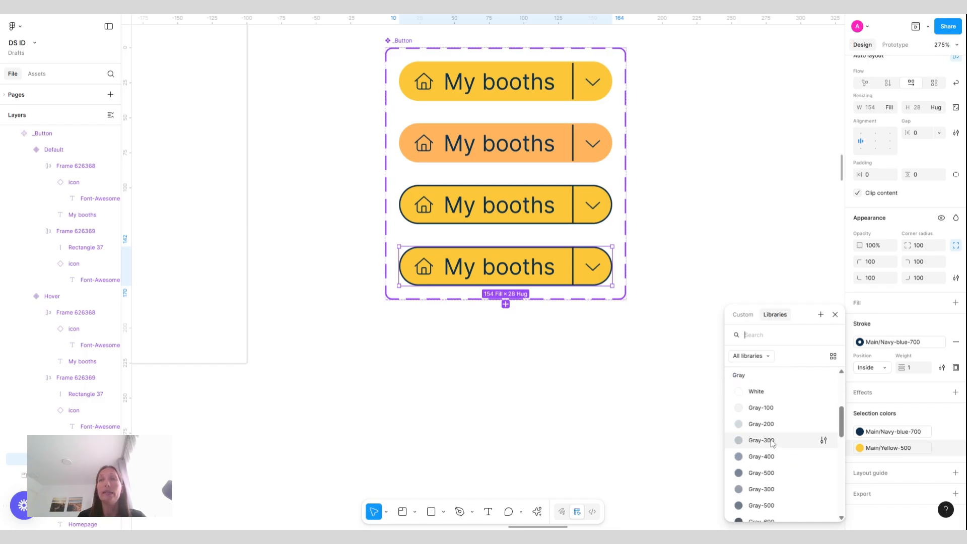
left_click(771, 441)
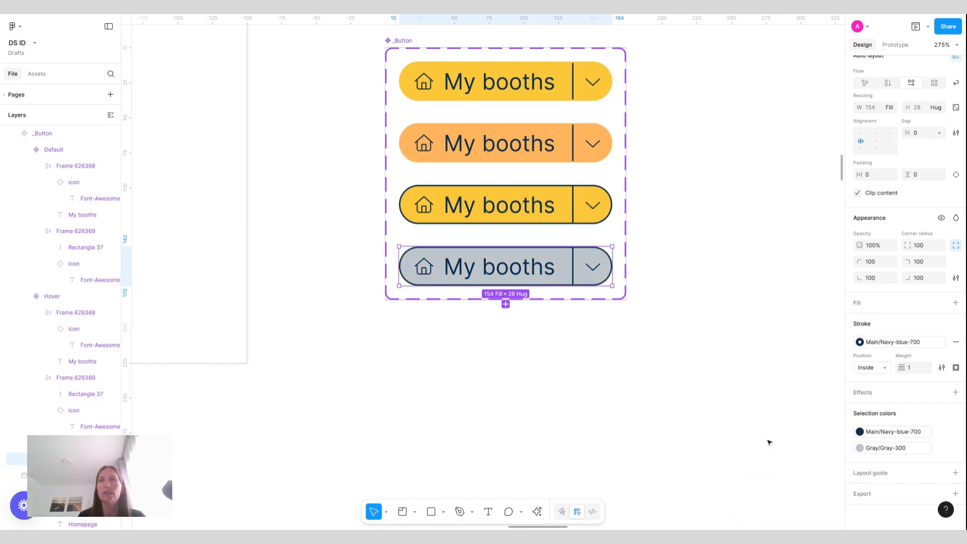
left_click(907, 449)
left_click(763, 439)
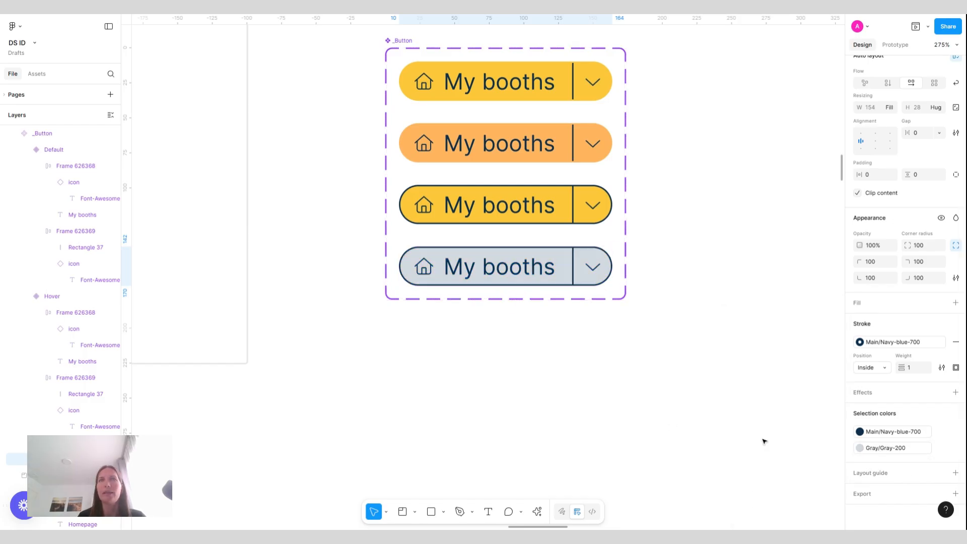
Replace the Disabled variant's Navy-blue-700 selection color with the Gray-500 style
left_click(905, 434)
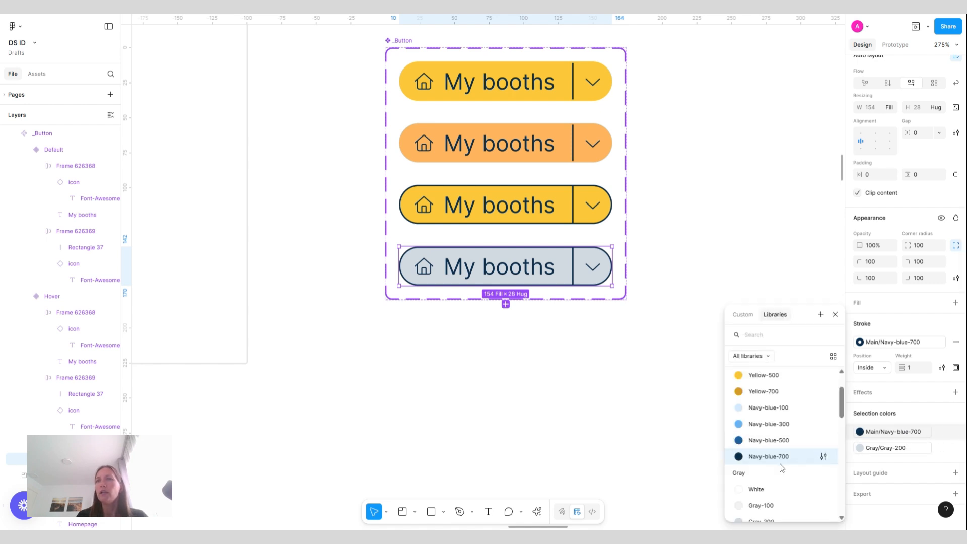
scroll(782, 461, "down", 3)
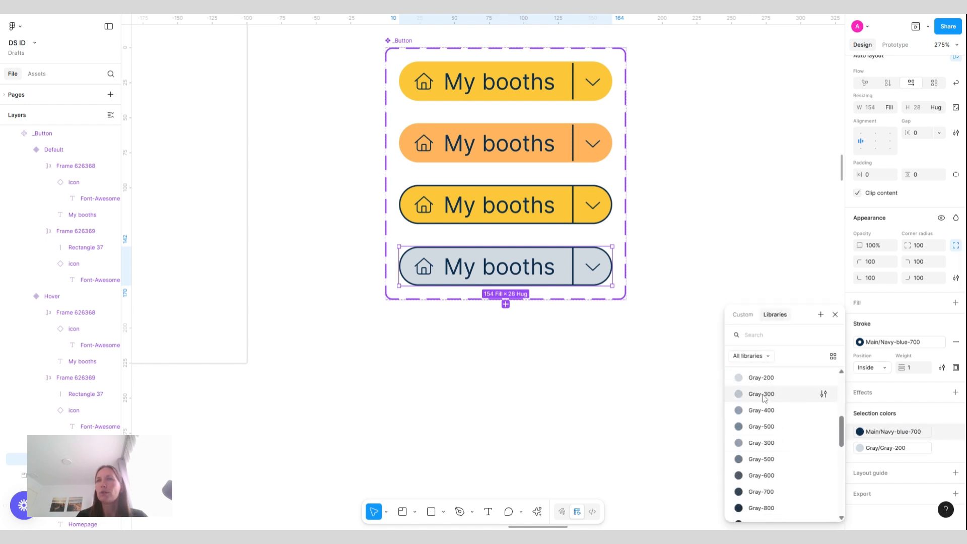
left_click(761, 395)
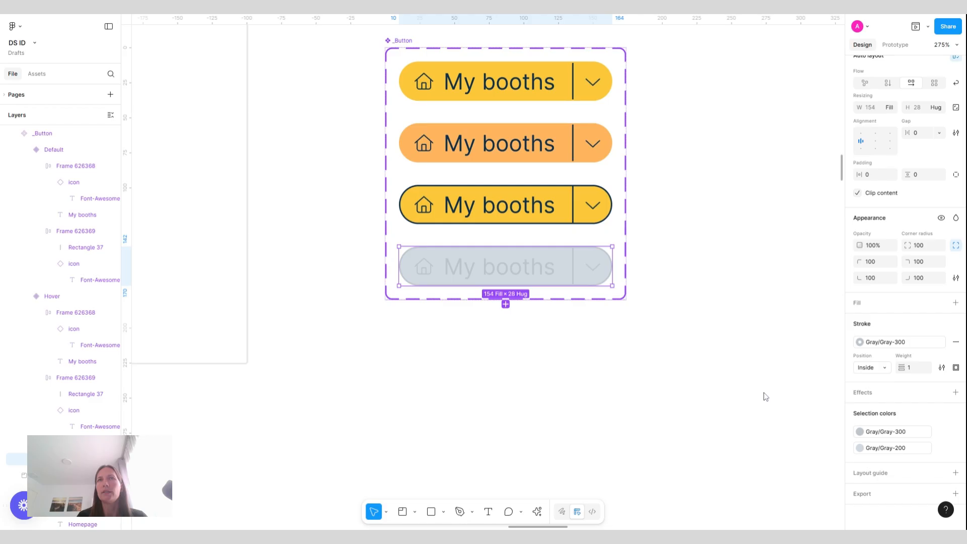
left_click(889, 433)
left_click(761, 473)
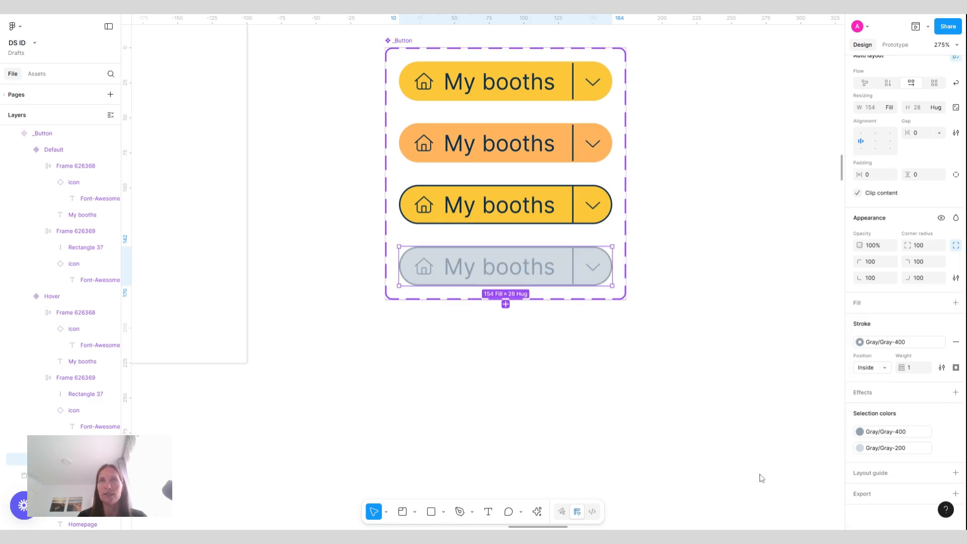
left_click(892, 433)
left_click(771, 472)
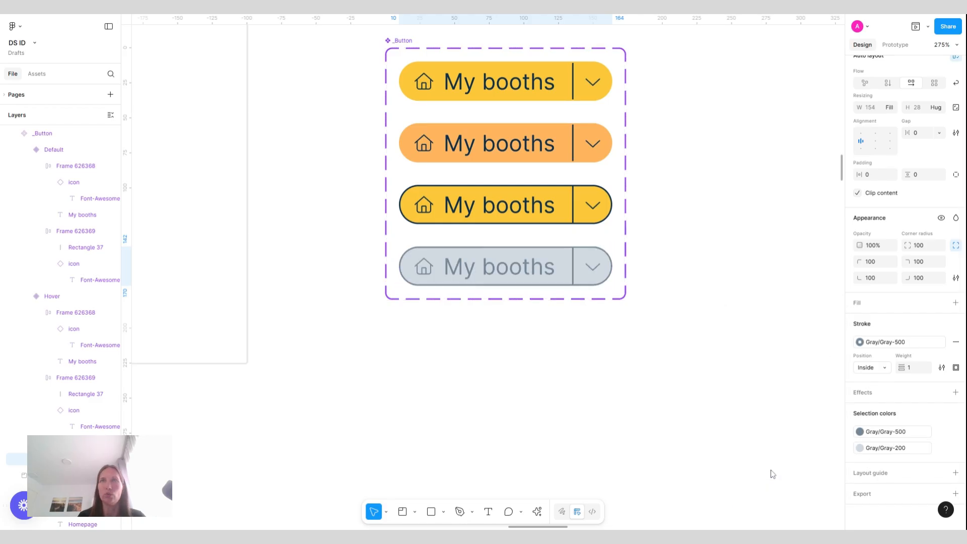
left_click(726, 316)
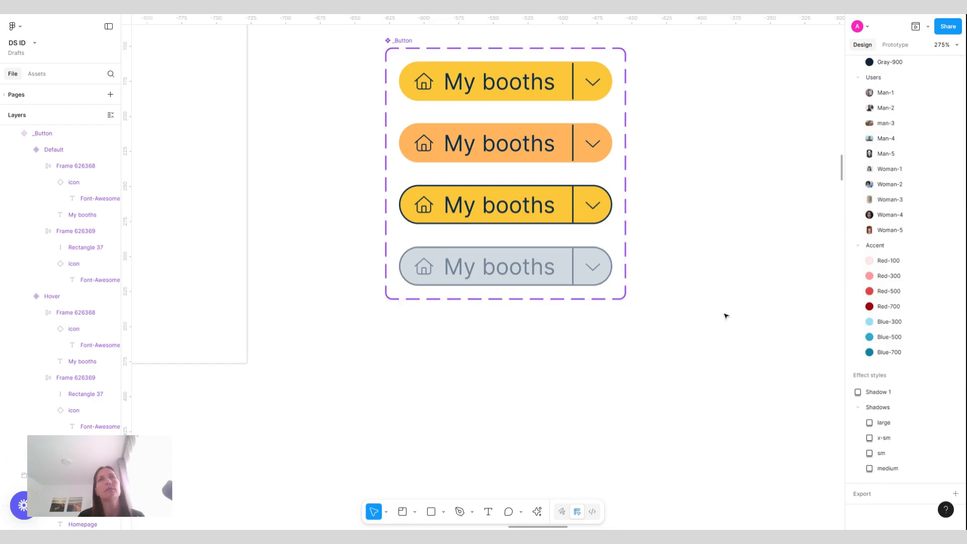
Set the Disabled variant's stroke to the Gray-200 color style
left_click(539, 272)
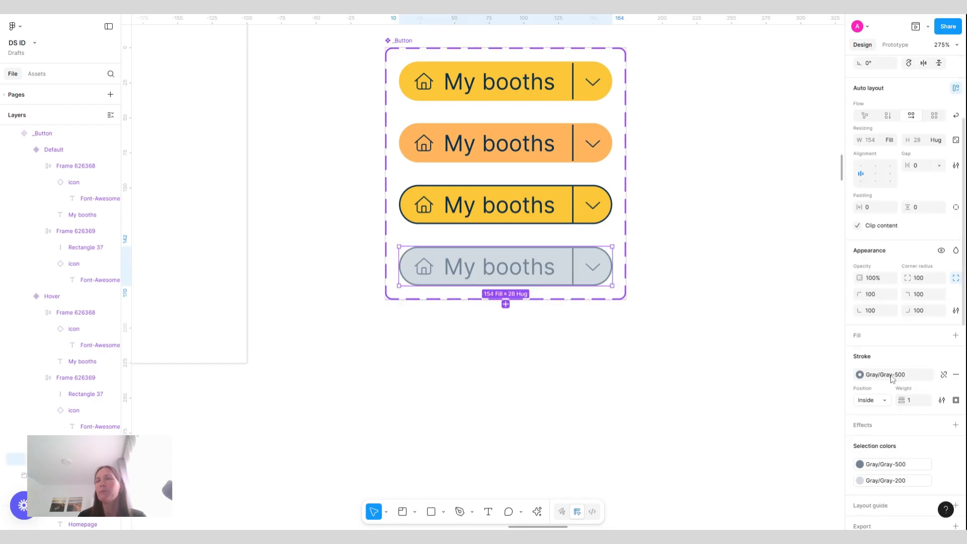
left_click(893, 379)
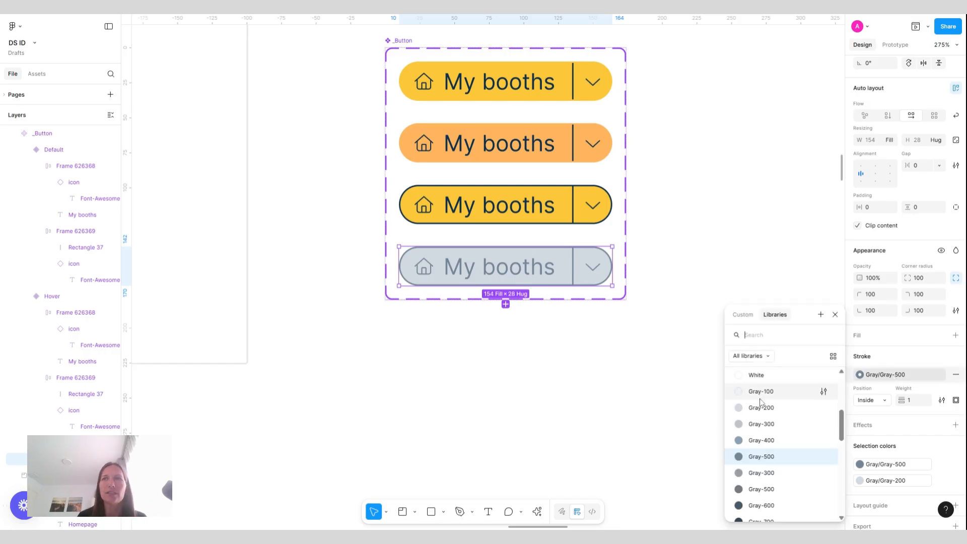
left_click(770, 412)
left_click(721, 321)
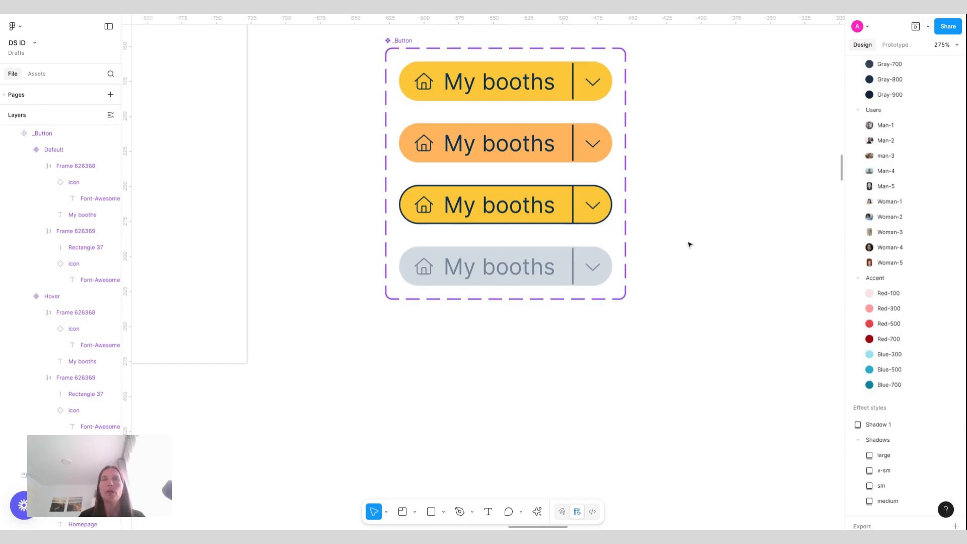
Add a Style variant property to the _Button component set with the value Primary
scroll(691, 244, "down", 5)
scroll(690, 245, "right", 3)
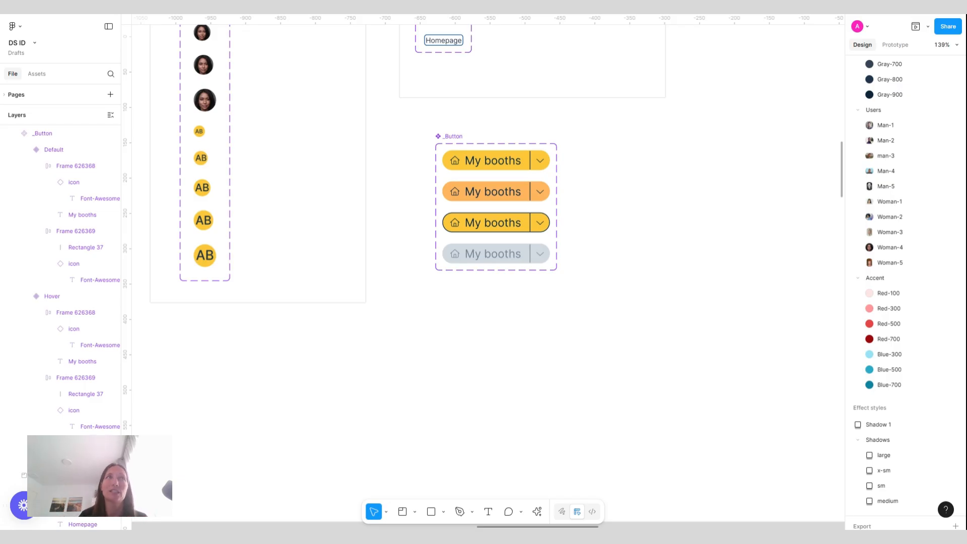
left_click(456, 136)
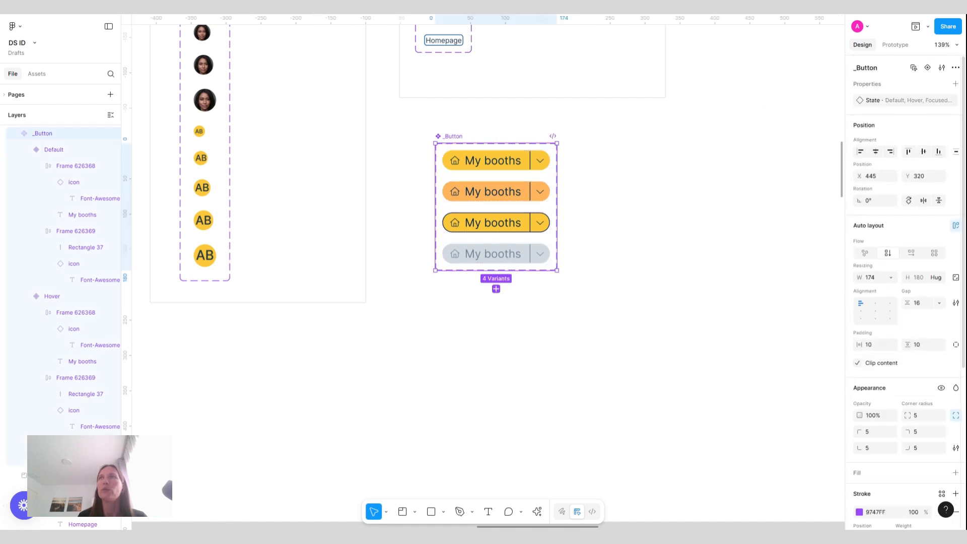
left_click(956, 84)
left_click(896, 115)
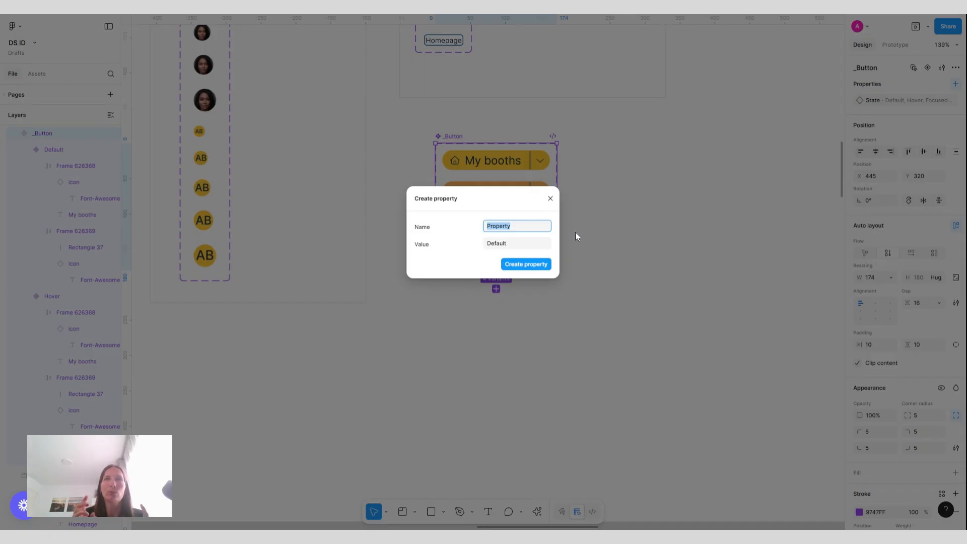
type("STyle")
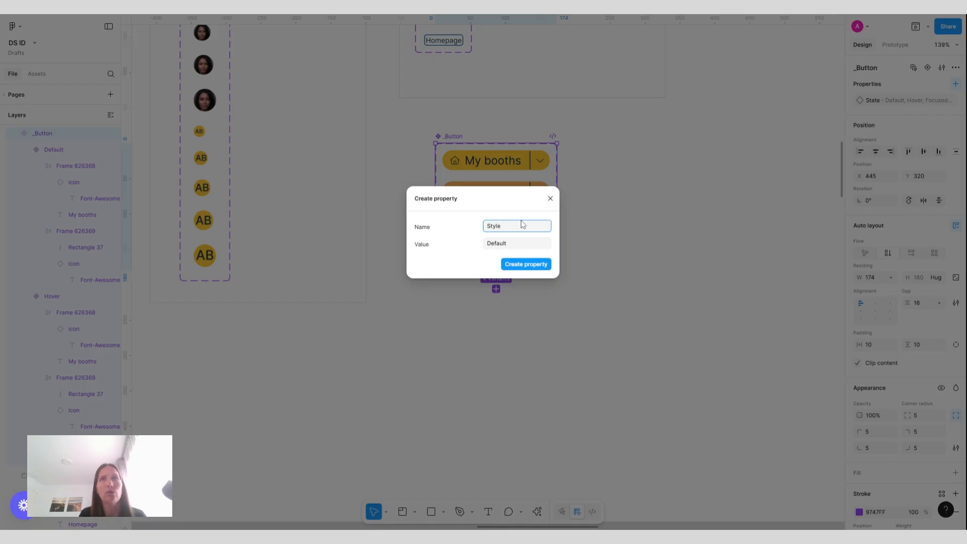
left_click(503, 246)
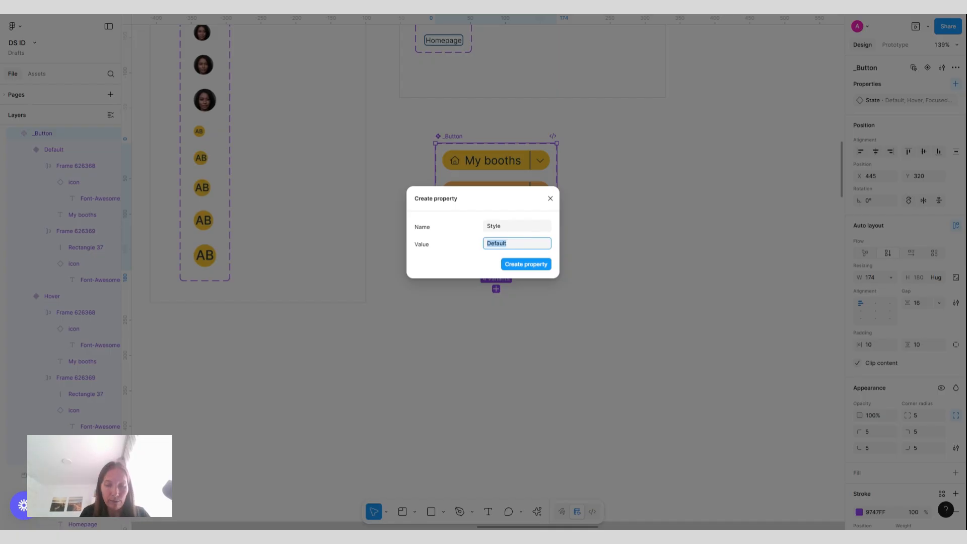
type("Primary")
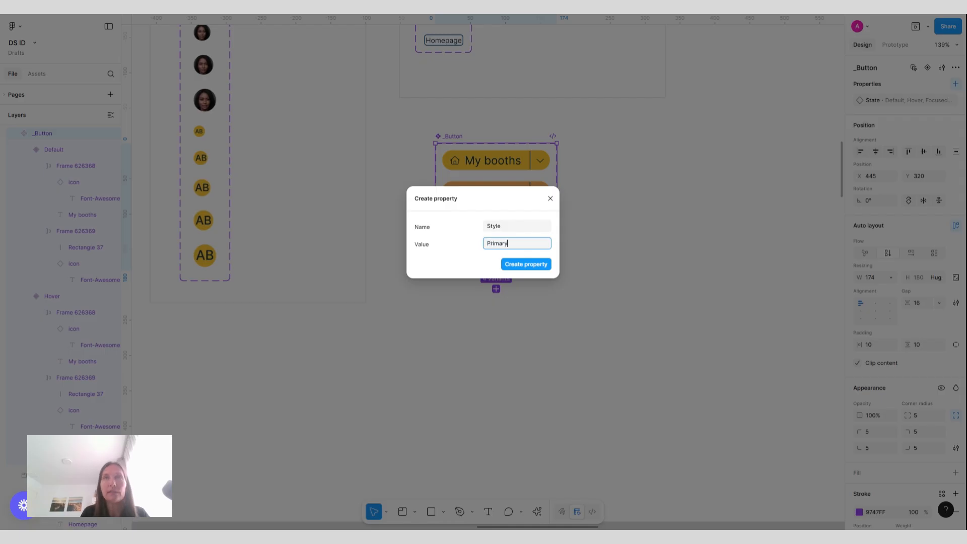
key("Return")
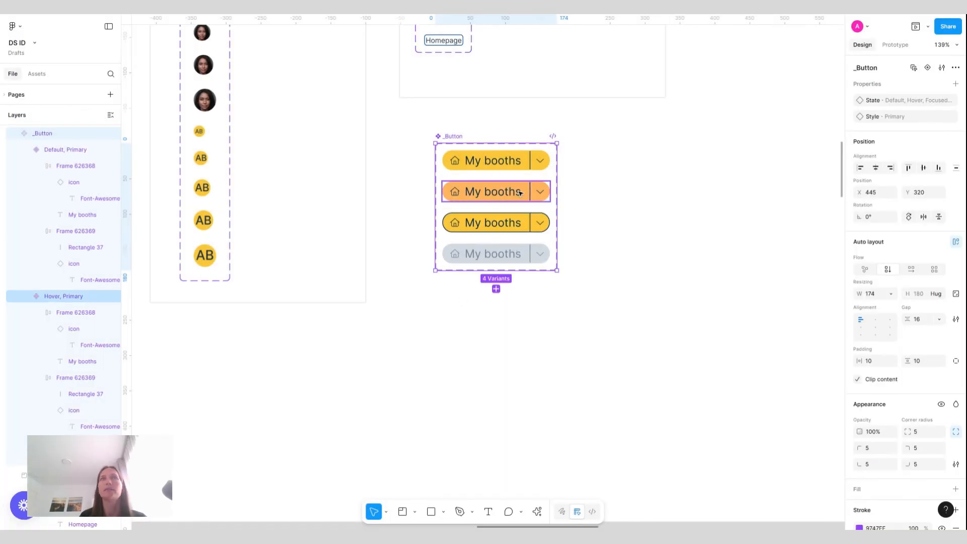
left_click(498, 162)
left_click(496, 188)
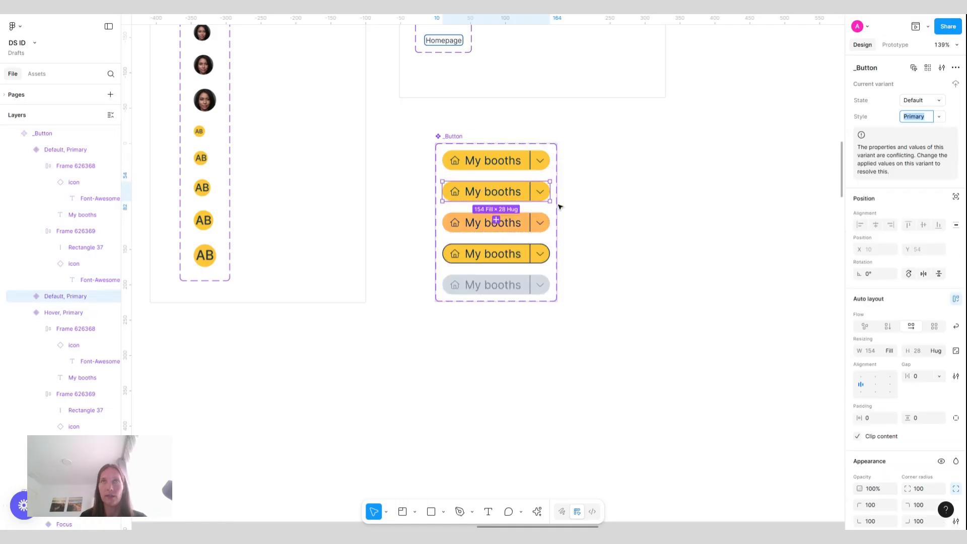
left_click(519, 164)
left_click(527, 190)
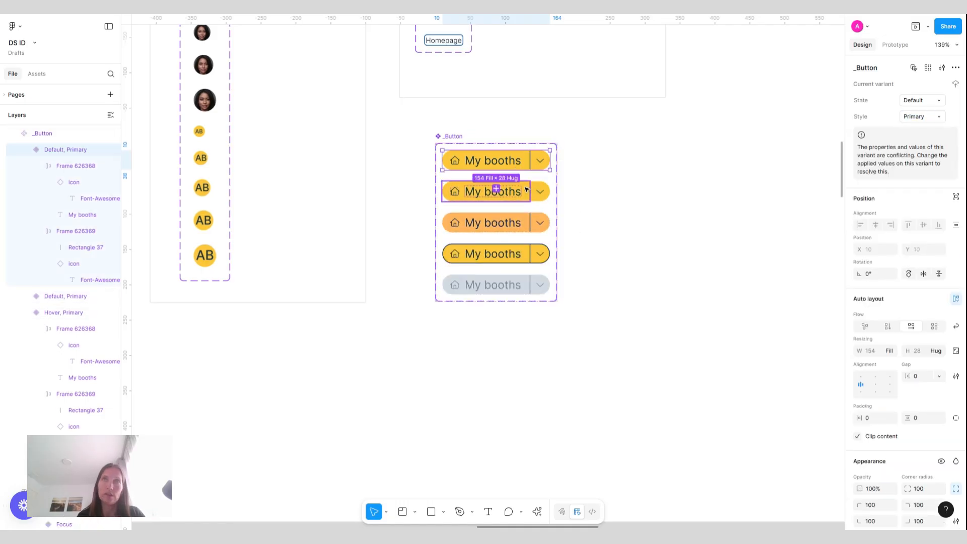
key("ctrl+z")
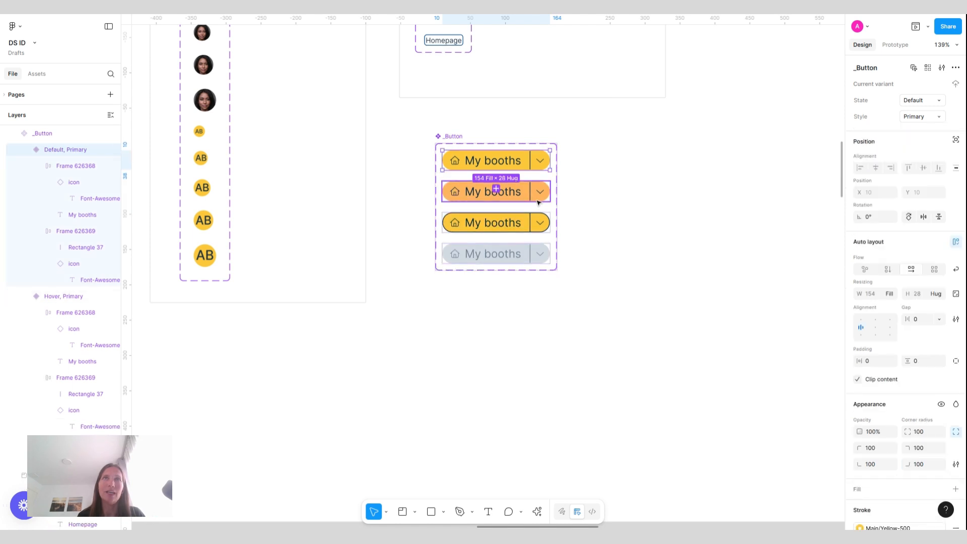
Duplicate all four variants of the _Button component set
left_click(496, 192, "shift")
left_click(496, 223, "shift")
left_click(495, 252, "shift")
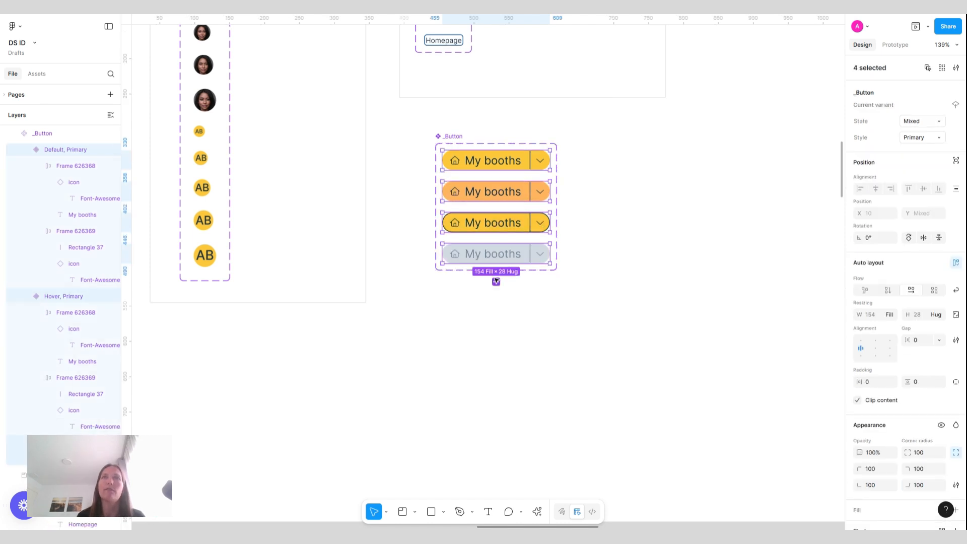
left_click(496, 282)
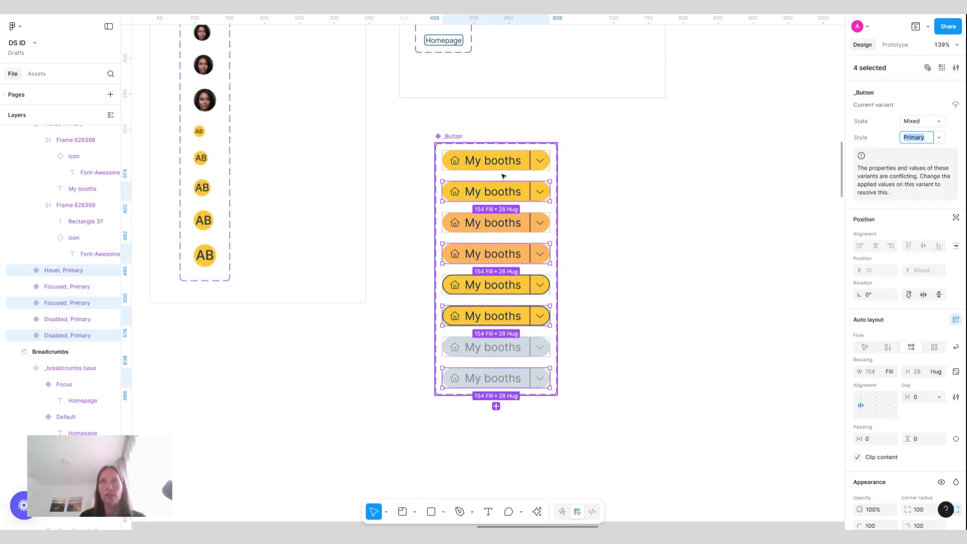
Select the four duplicated variants and set their Style value to Secondary
left_click(526, 190)
left_click(534, 254, "shift")
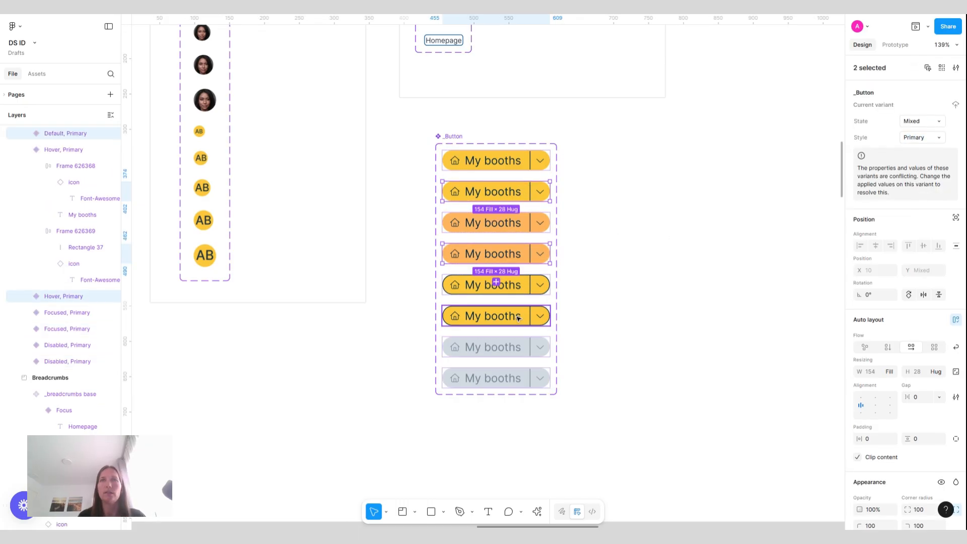
left_click(518, 318, "shift")
left_click(514, 385, "shift")
key("Down")
key("Down")
key("Down")
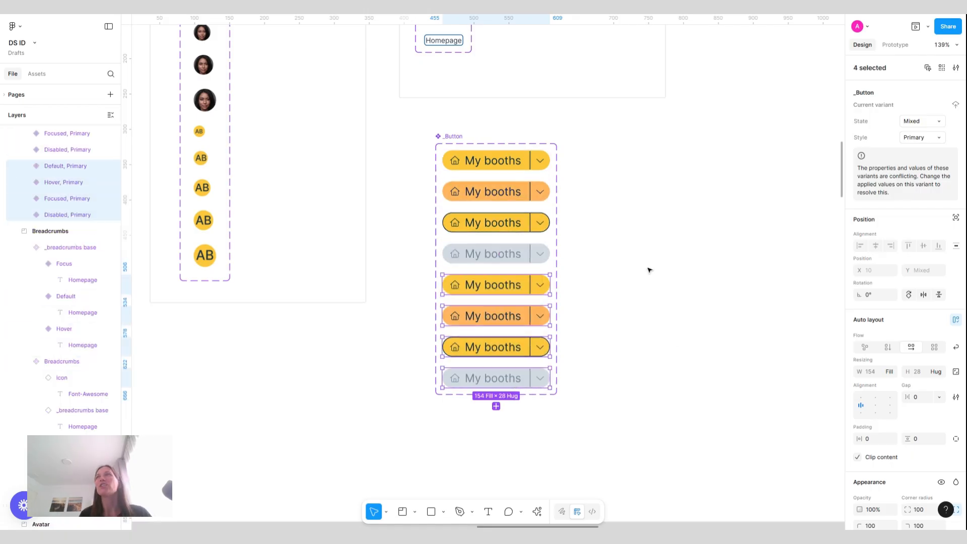
left_click(929, 141)
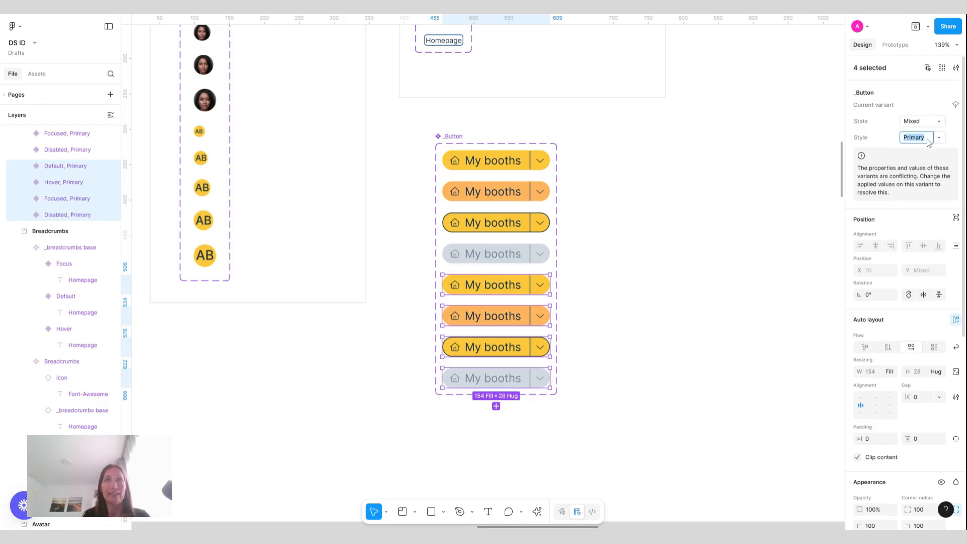
type("Secon")
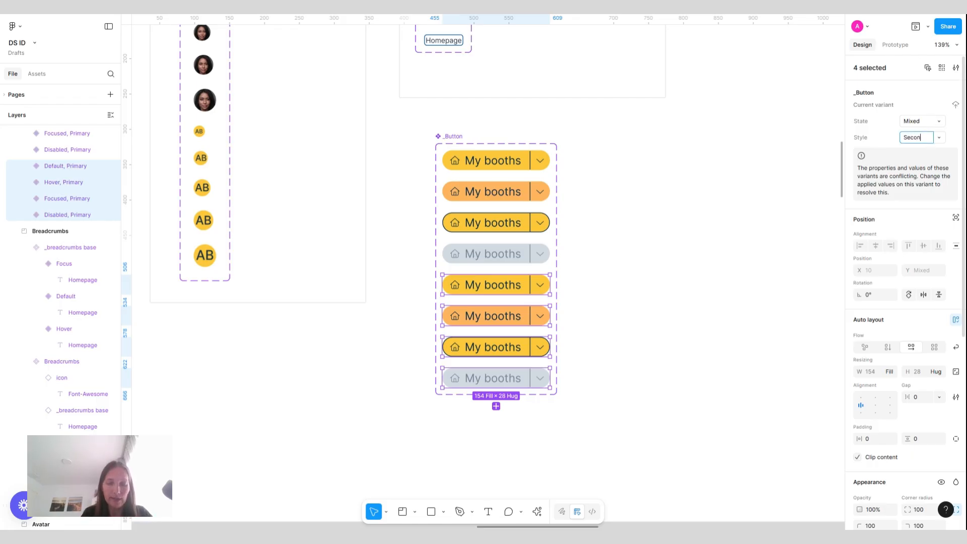
type("dary")
key("Return")
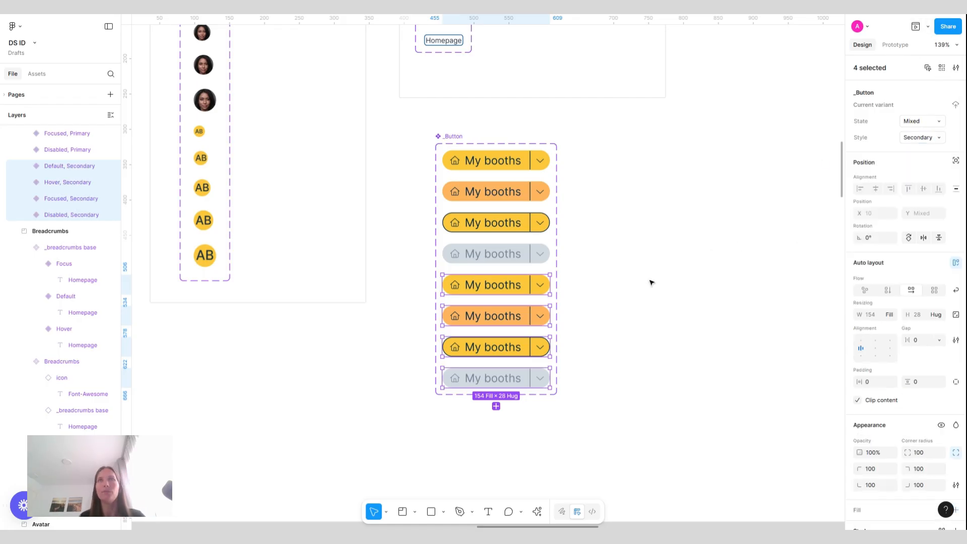
Set the fill of both inner frames of the Default, Secondary variant to the Gray/White style
left_click(489, 288)
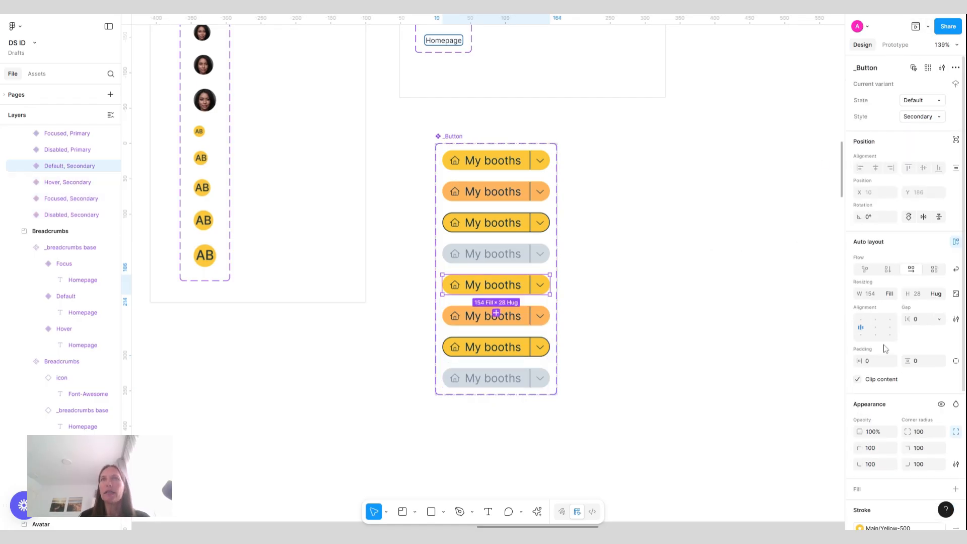
scroll(886, 349, "down", 5)
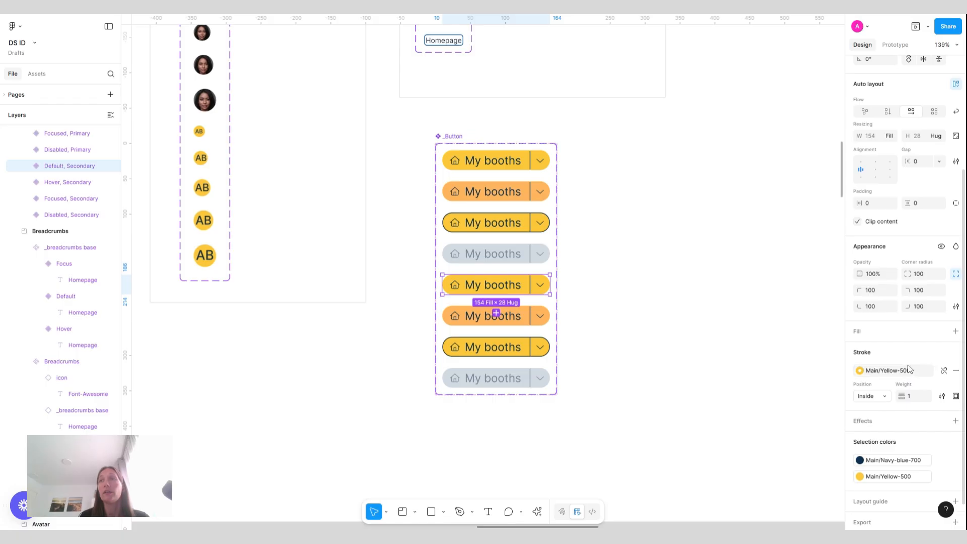
double_click(488, 292)
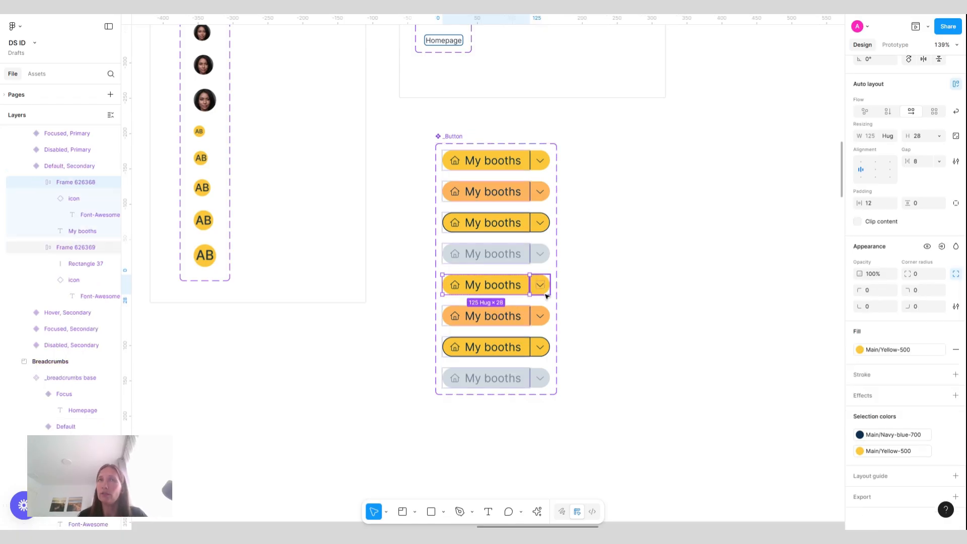
left_click(547, 295, "shift")
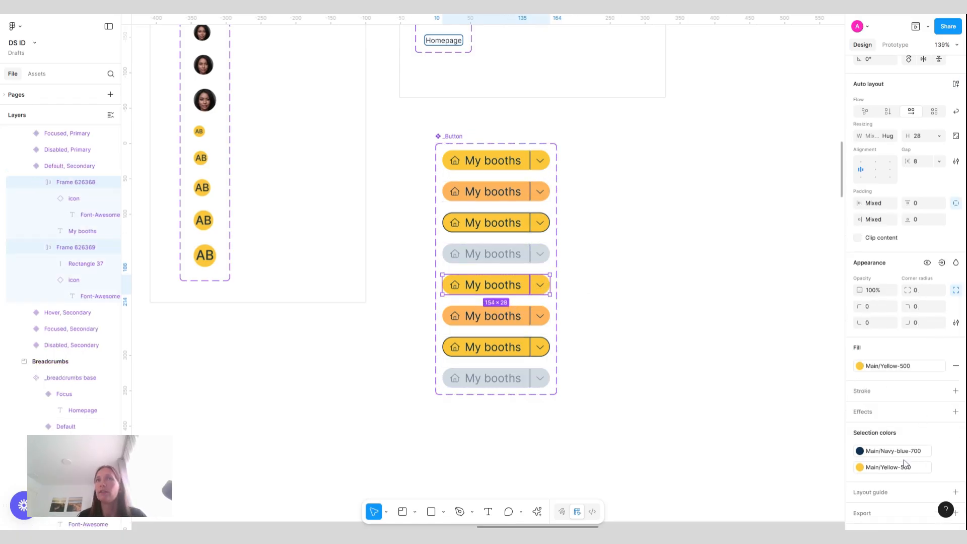
left_click(911, 367)
scroll(758, 394, "down", 3)
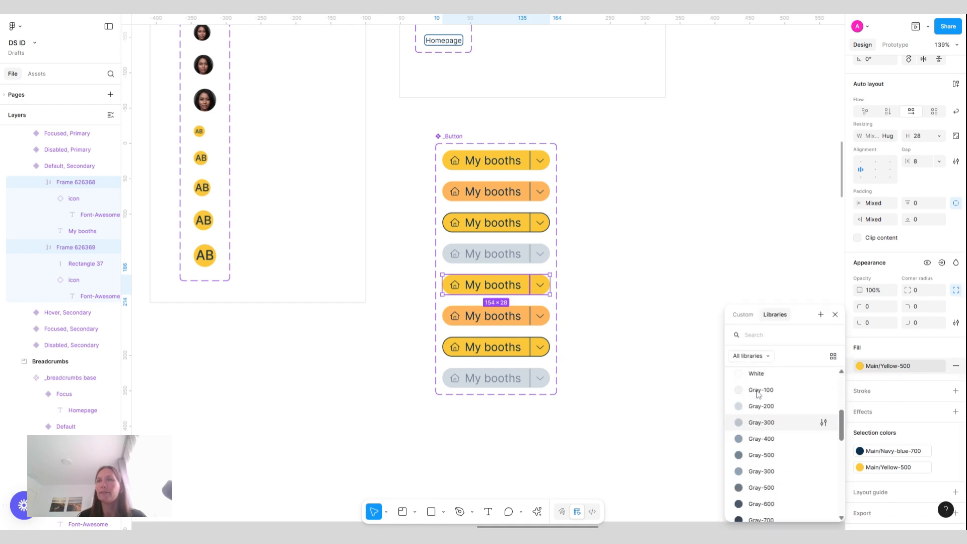
left_click(764, 377)
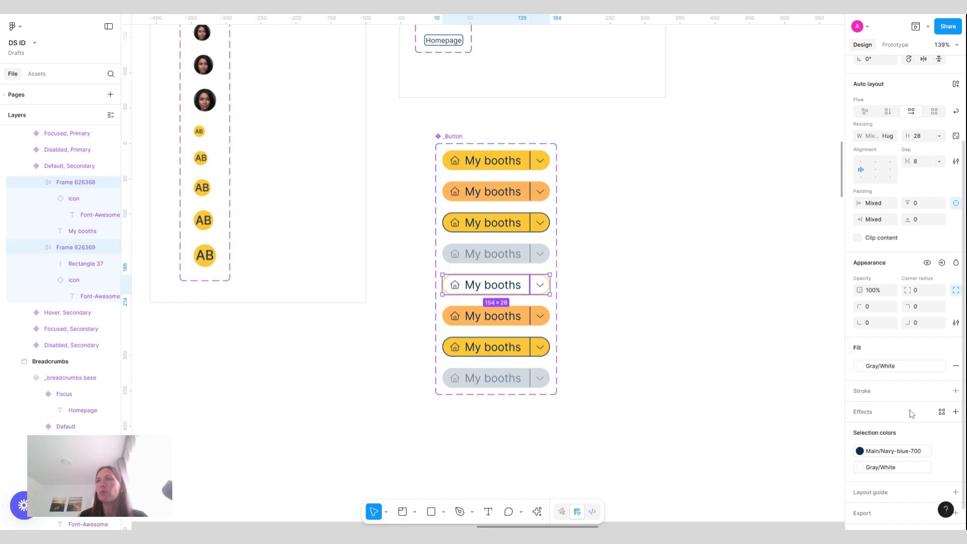
Set the Default, Secondary variant's stroke to the Gray-400 color style
left_click(495, 280)
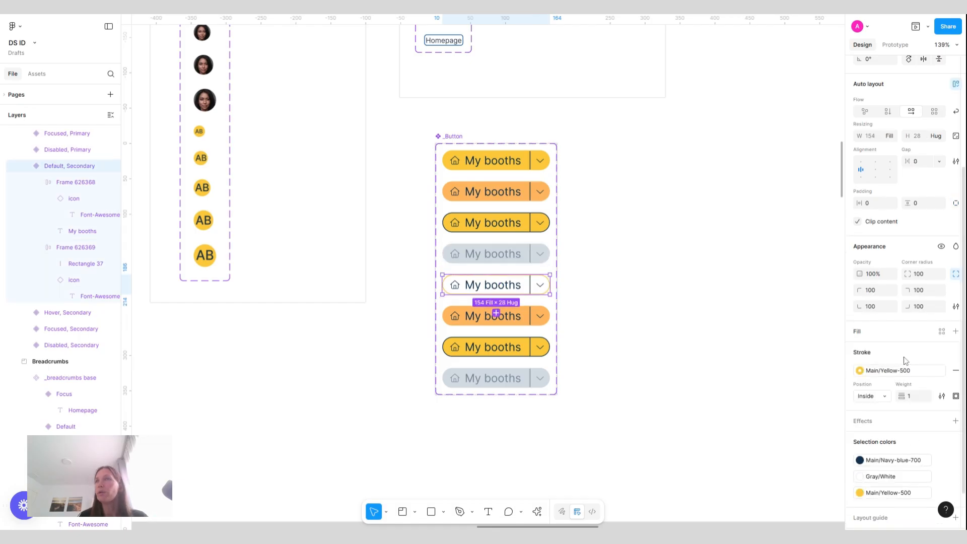
left_click(913, 373)
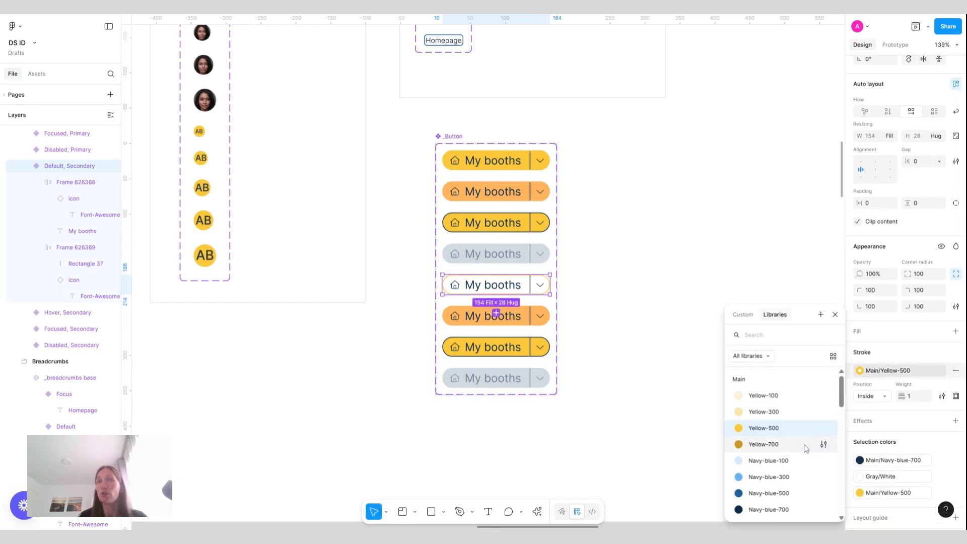
scroll(805, 444, "down", 5)
scroll(806, 448, "down", 2)
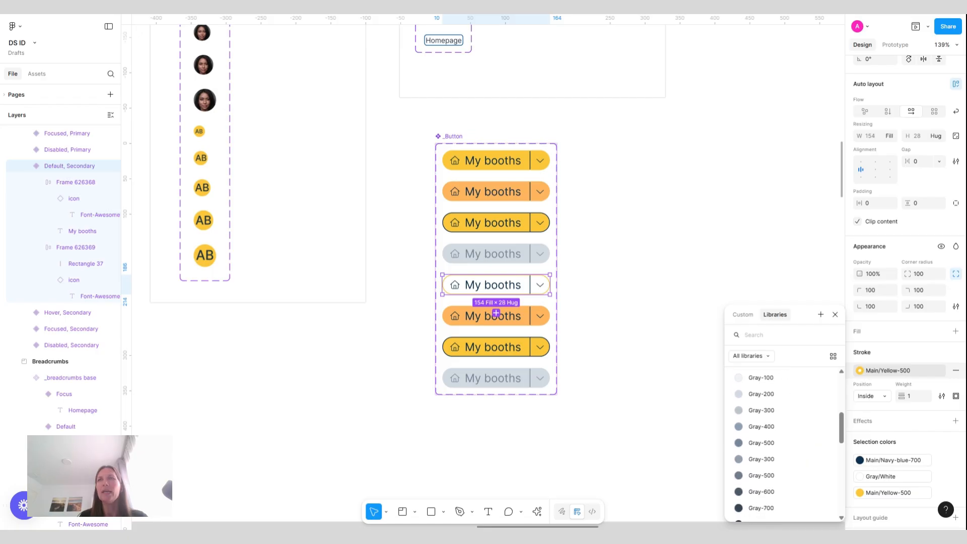
left_click(781, 431)
left_click(648, 328)
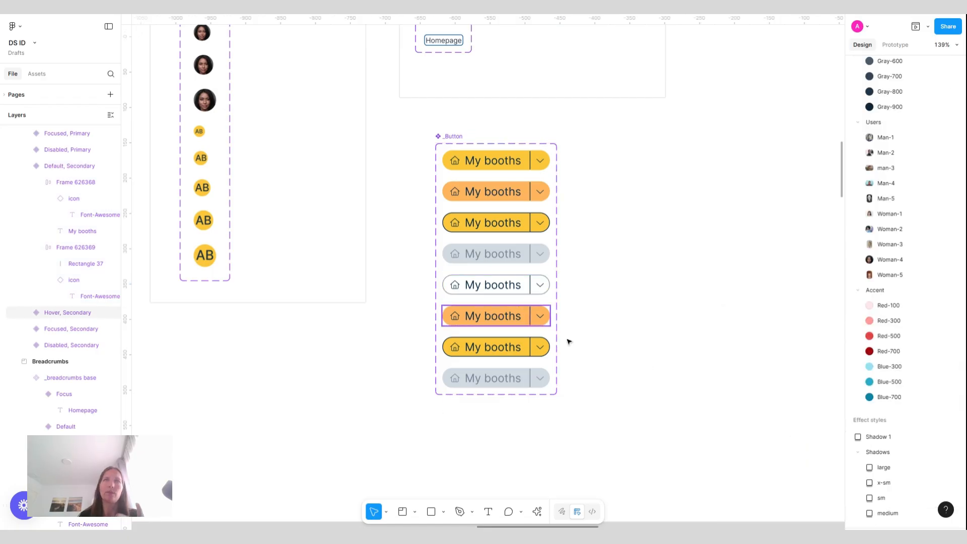
Place instances of the Default Primary and Default Secondary buttons side by side next to the component set
scroll(567, 342, "up", 5)
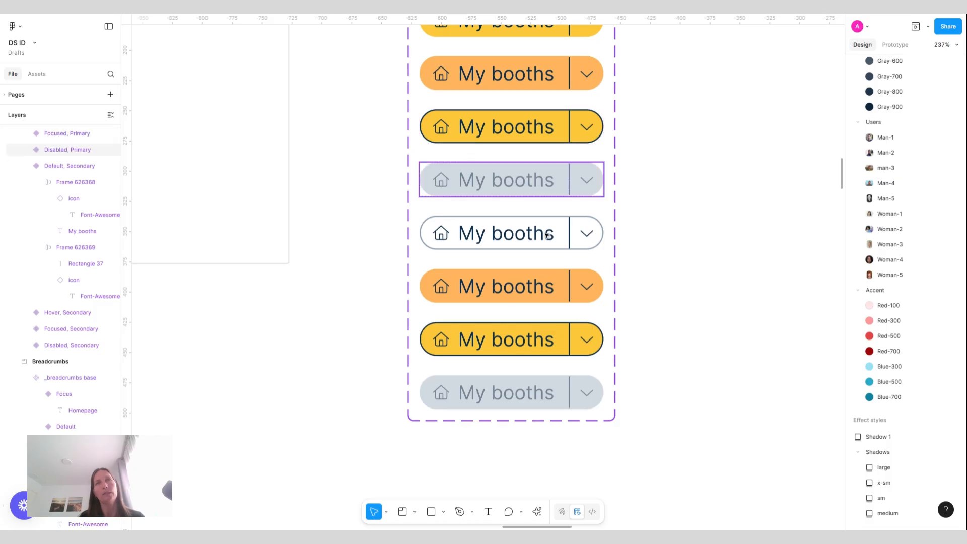
scroll(547, 235, "up", 3)
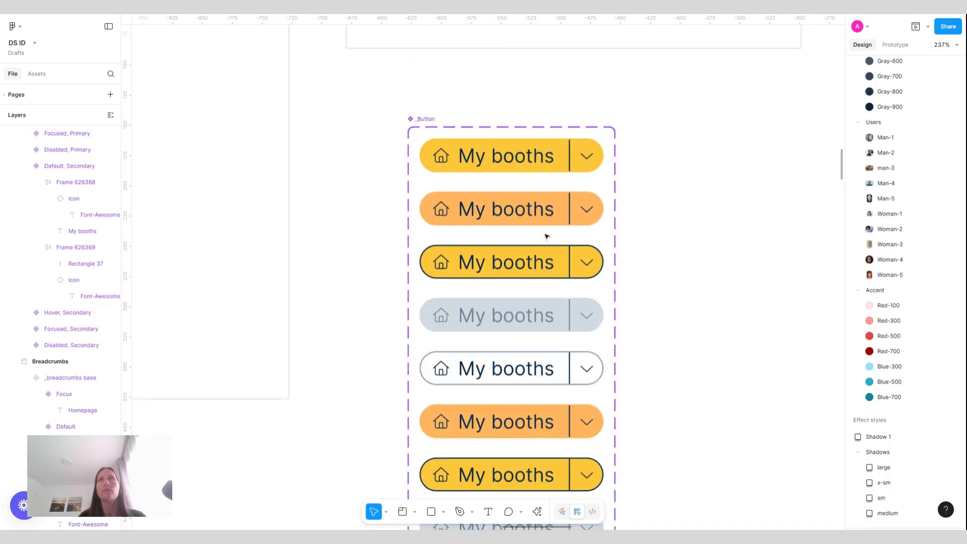
left_click(472, 160)
scroll(472, 160, "down", 5)
left_click_drag(472, 161, 656, 183)
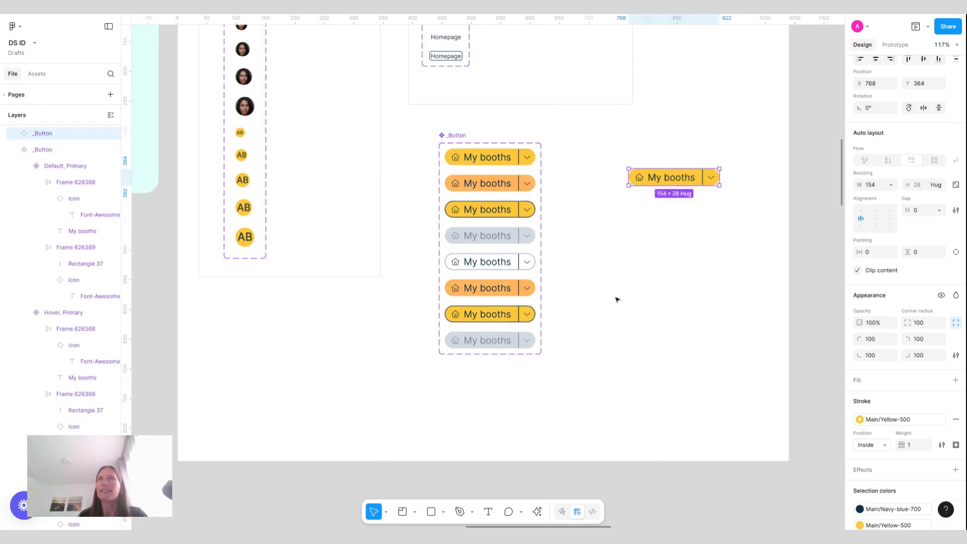
left_click_drag(491, 262, 764, 178)
Wrap both button instances in an auto layout frame with a 16 gap
left_click(686, 185, "shift")
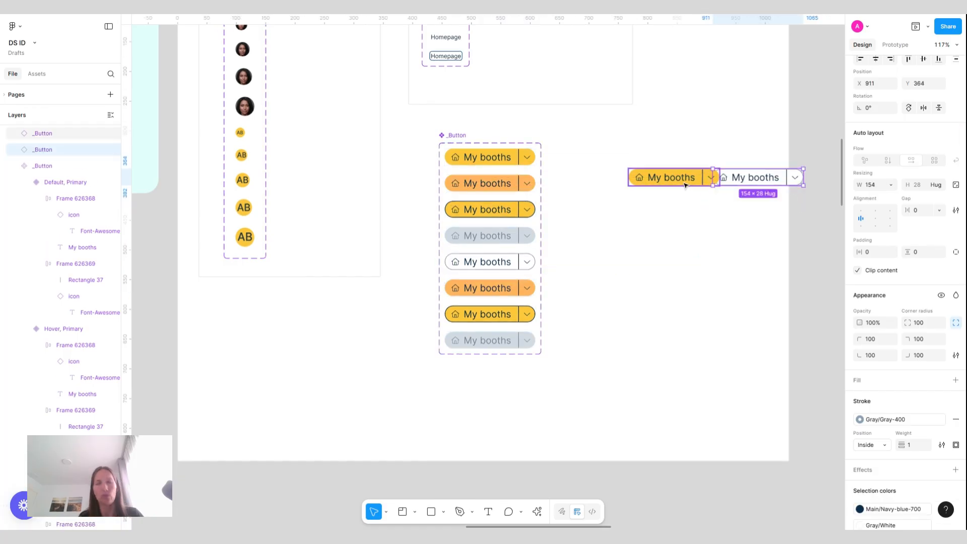
key("shift+a")
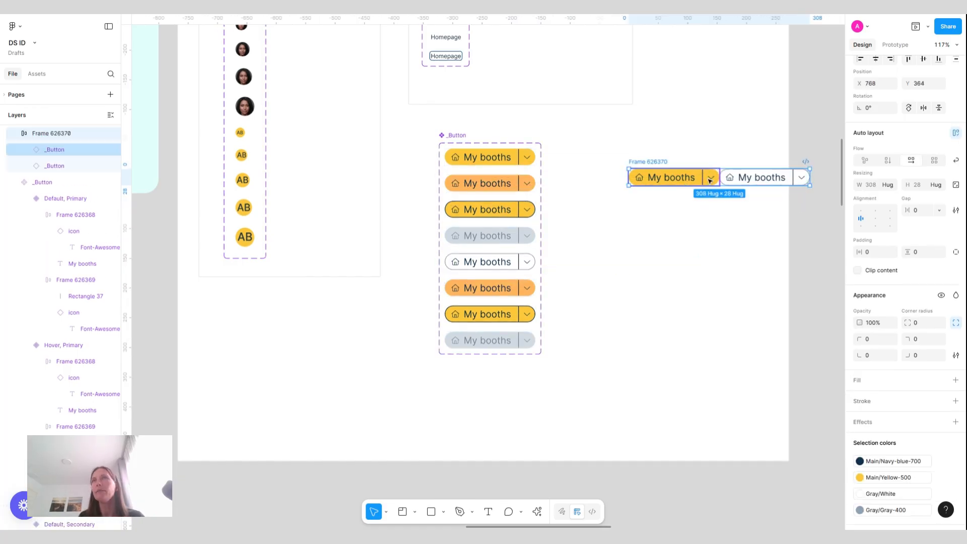
left_click(925, 211)
type("1")
key("Return")
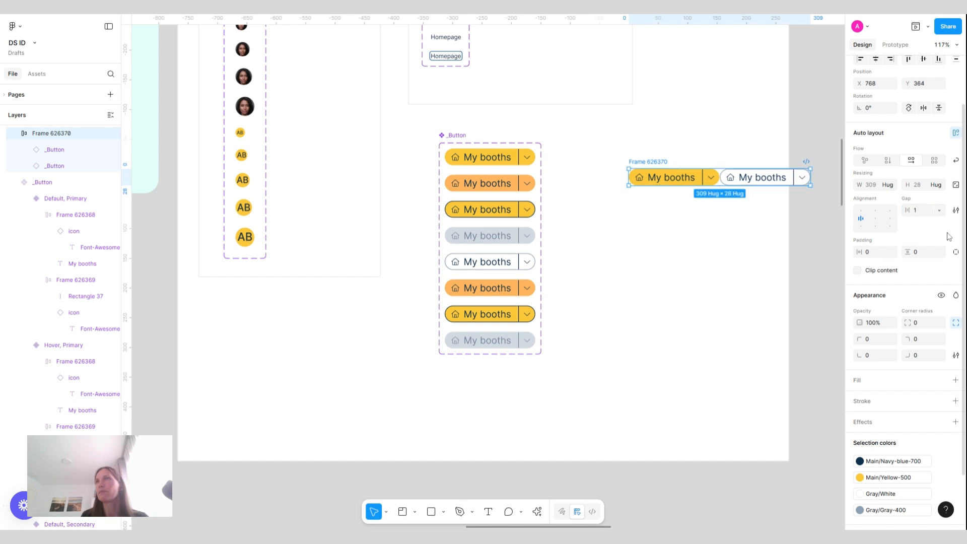
type("6")
key("Return")
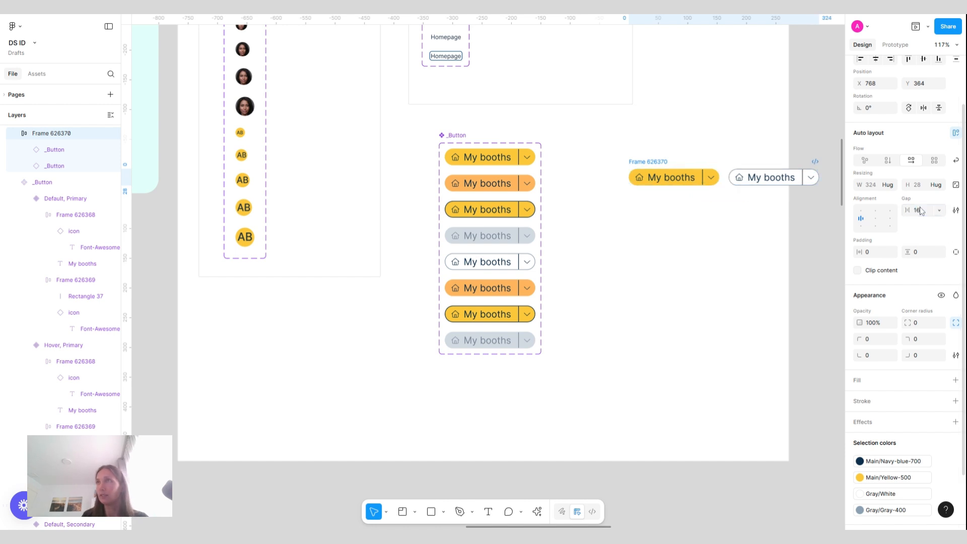
Move the frame with the two button instances up beside the component set
left_click(564, 292)
left_click_drag(655, 171, 604, 145)
left_click(674, 196)
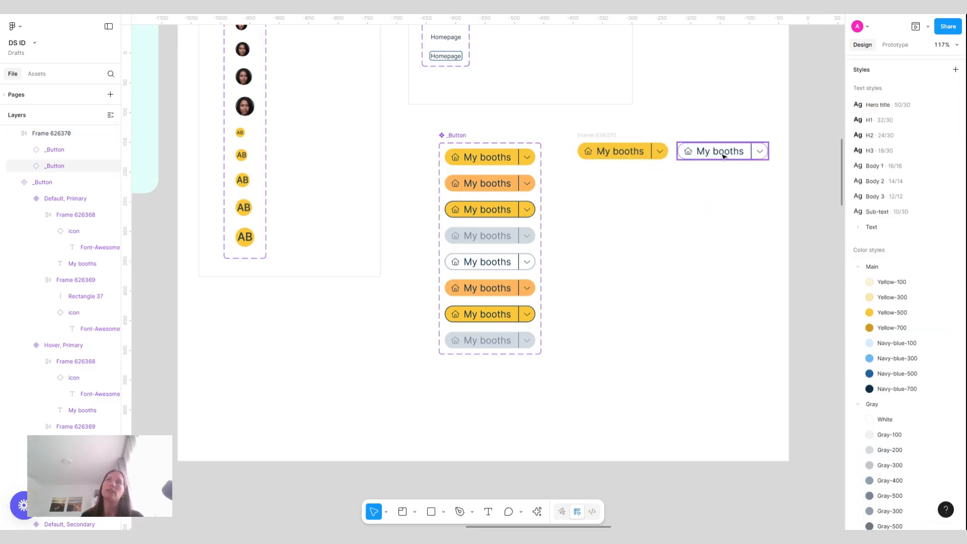
Delete the frame holding the two example button instances
left_click(607, 135)
key("Delete")
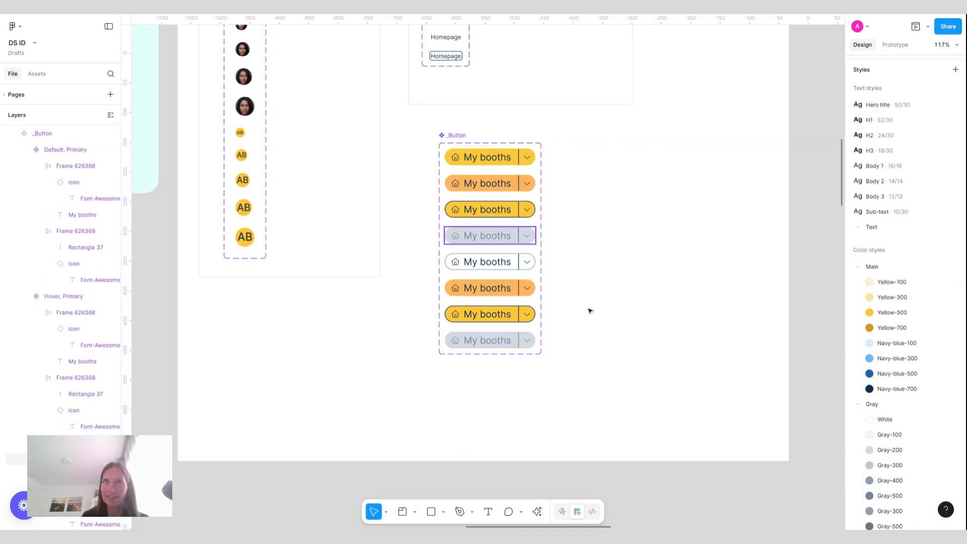
Recolor the Hover, Secondary variant's orange fill and stroke with the Gray-200 color style
scroll(484, 262, "up", 3)
scroll(484, 263, "down", 1)
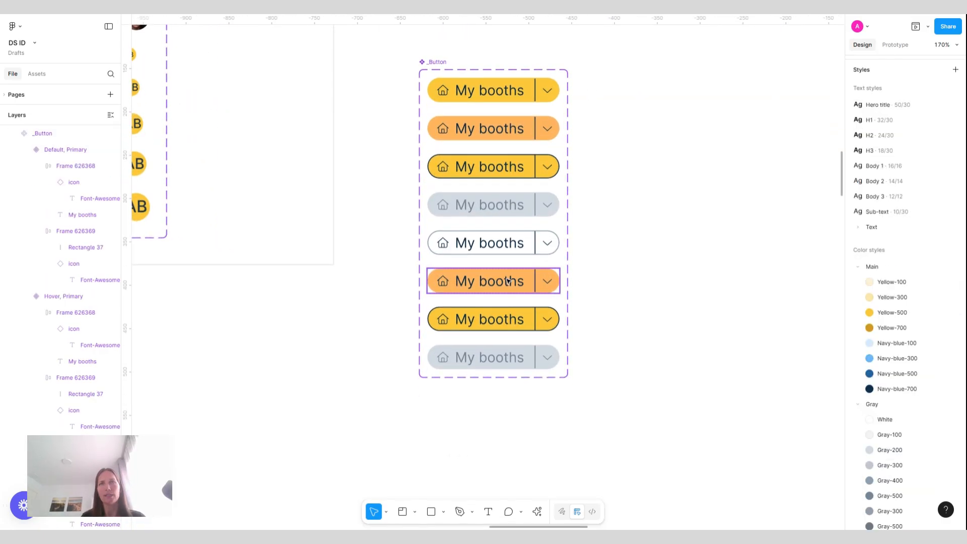
left_click(491, 282)
scroll(912, 403, "down", 3)
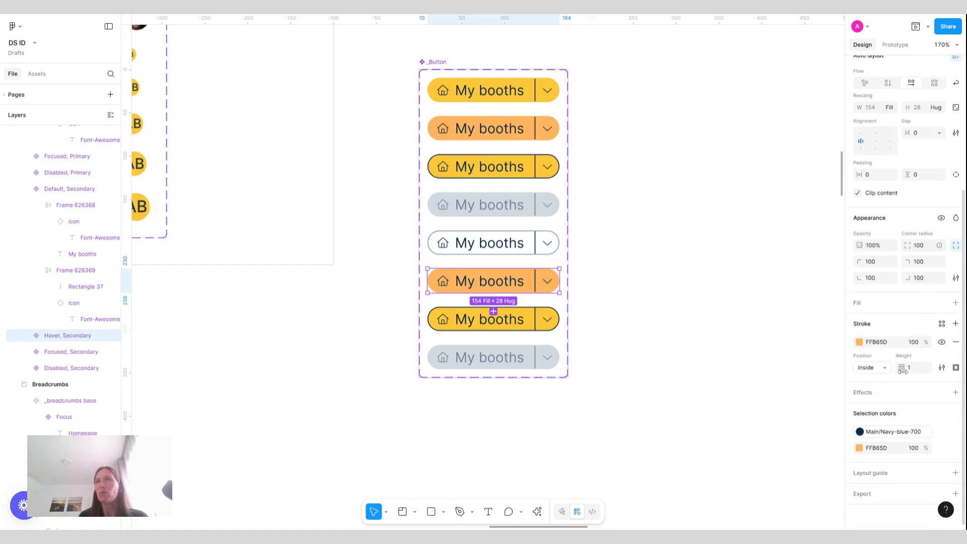
left_click(943, 450)
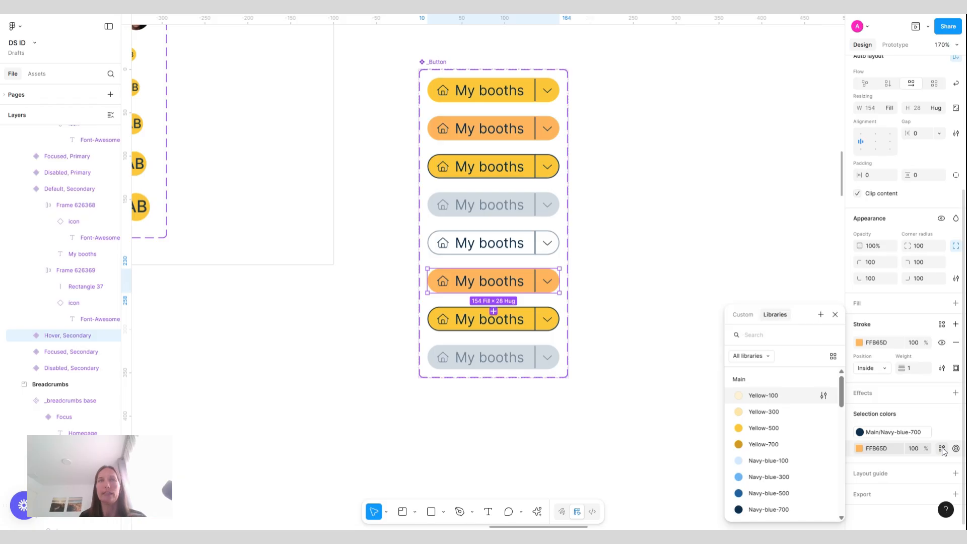
type("gray")
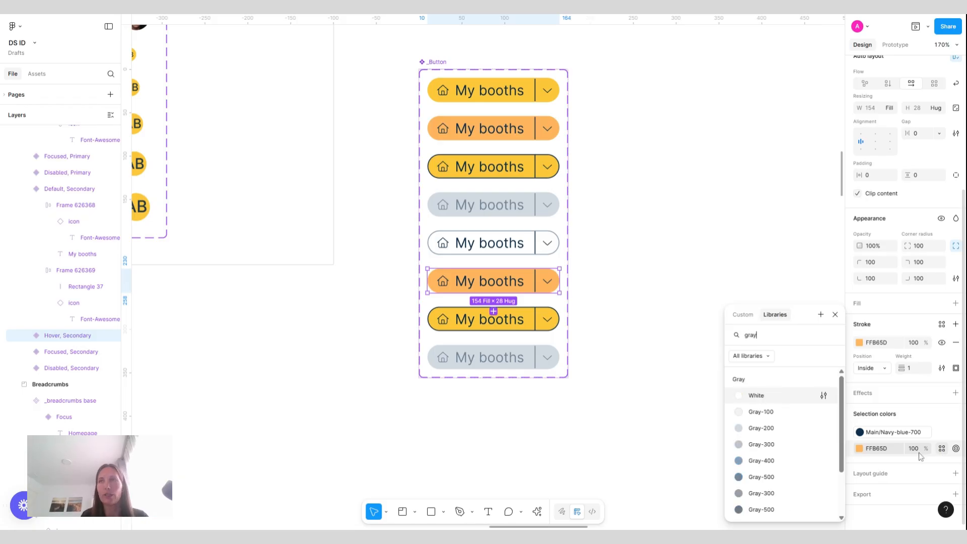
left_click(780, 431)
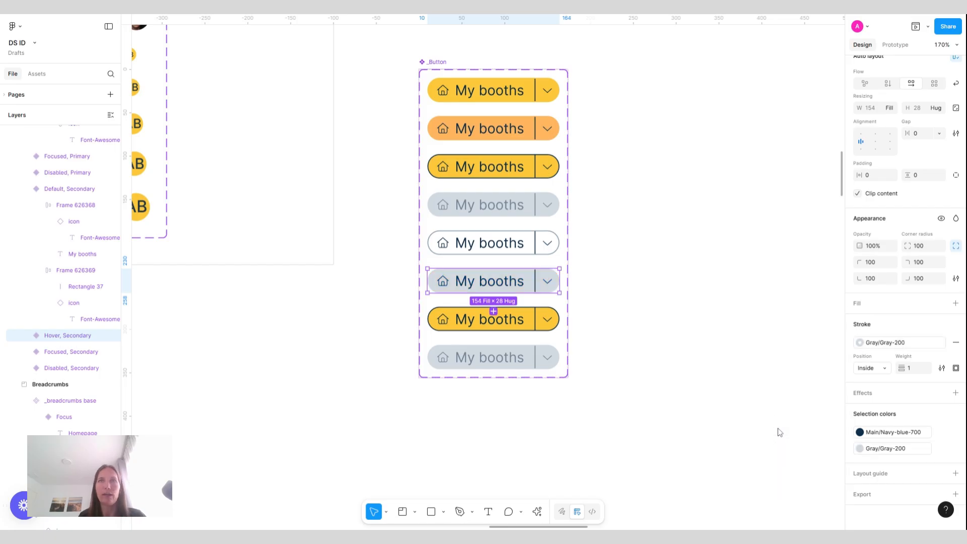
left_click(890, 451)
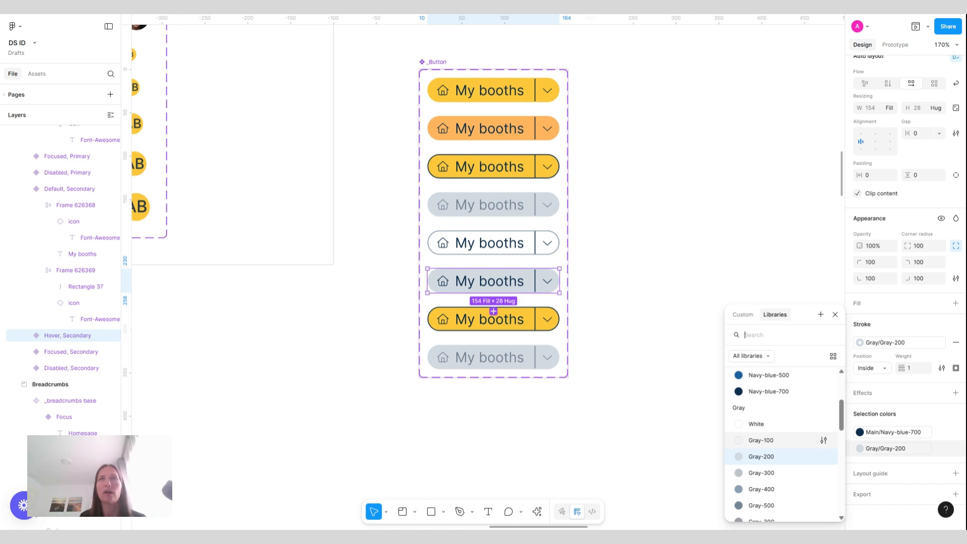
scroll(781, 443, "up", 5)
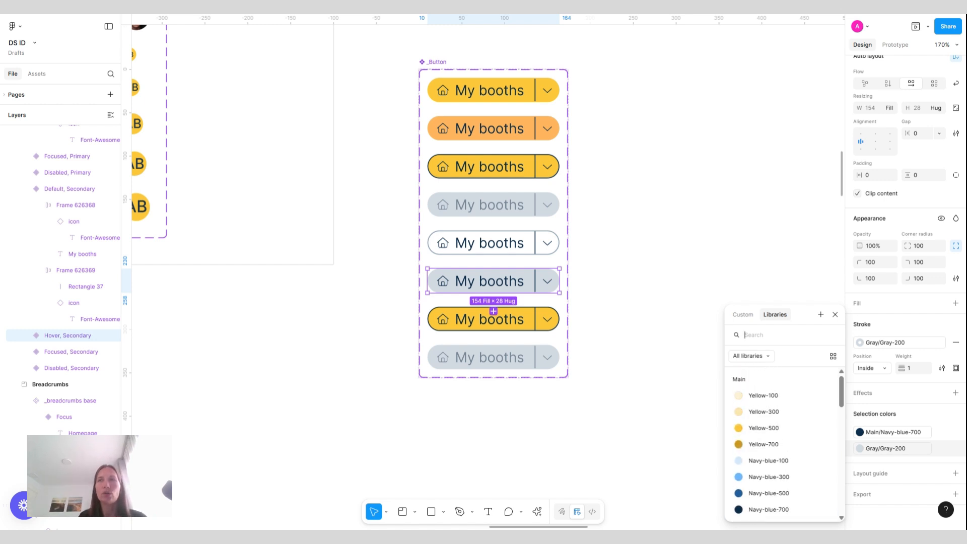
left_click(758, 396)
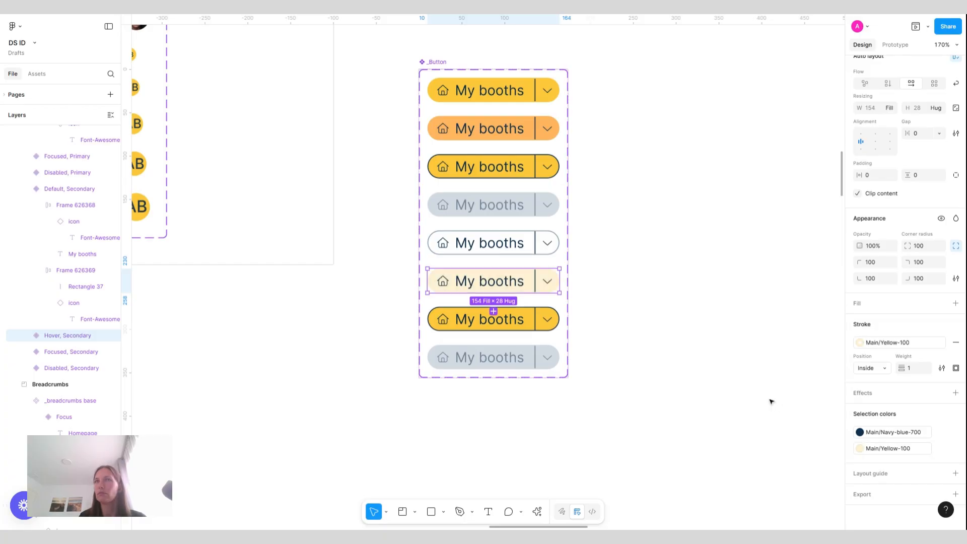
left_click(736, 303)
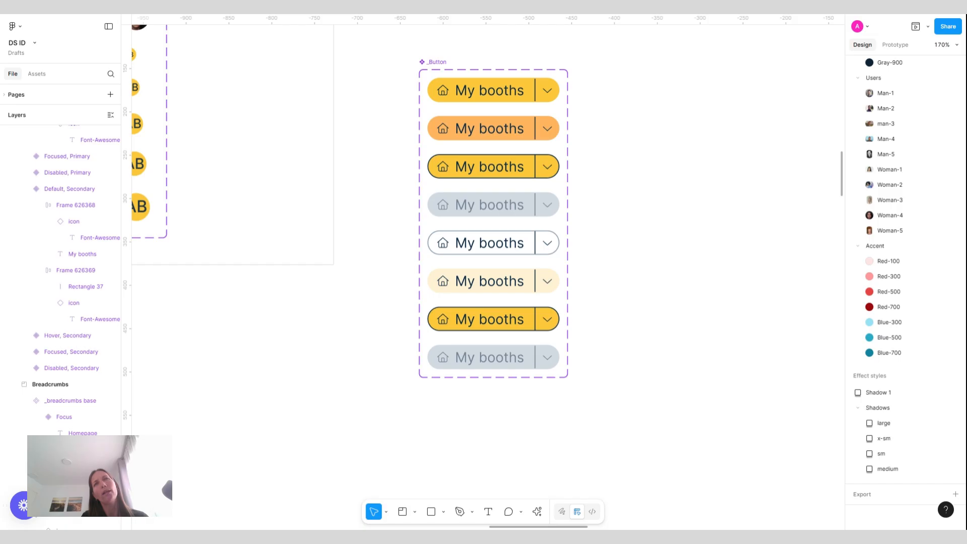
left_click(493, 286)
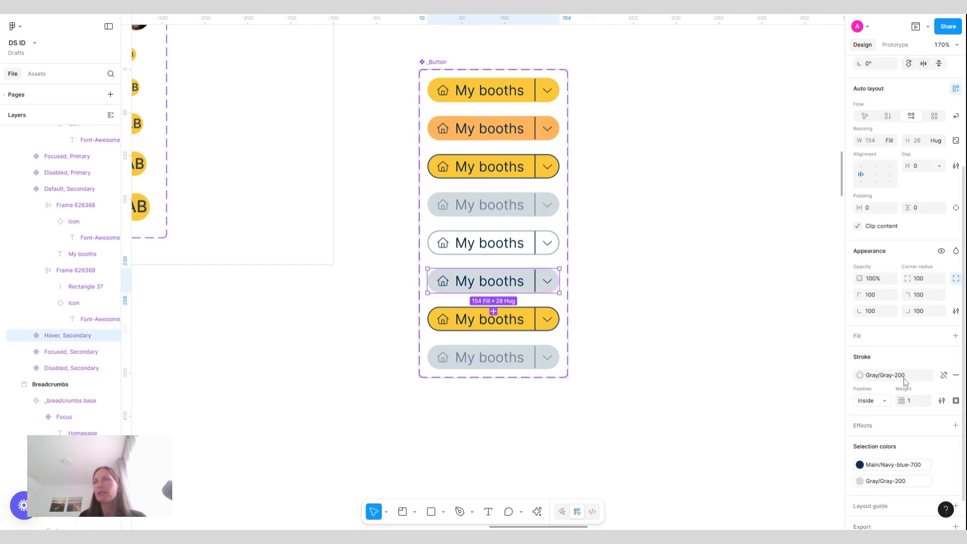
left_click(904, 378)
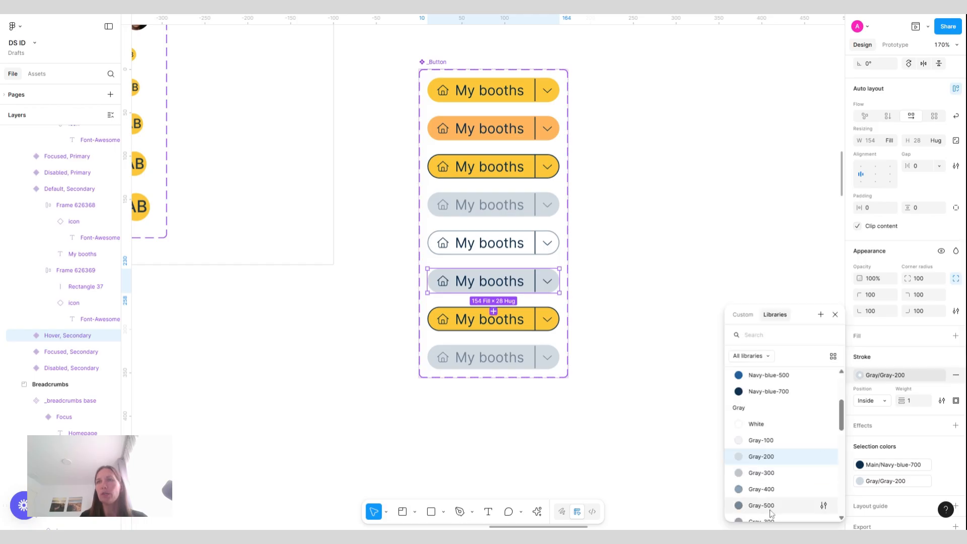
left_click(654, 412)
left_click(706, 318)
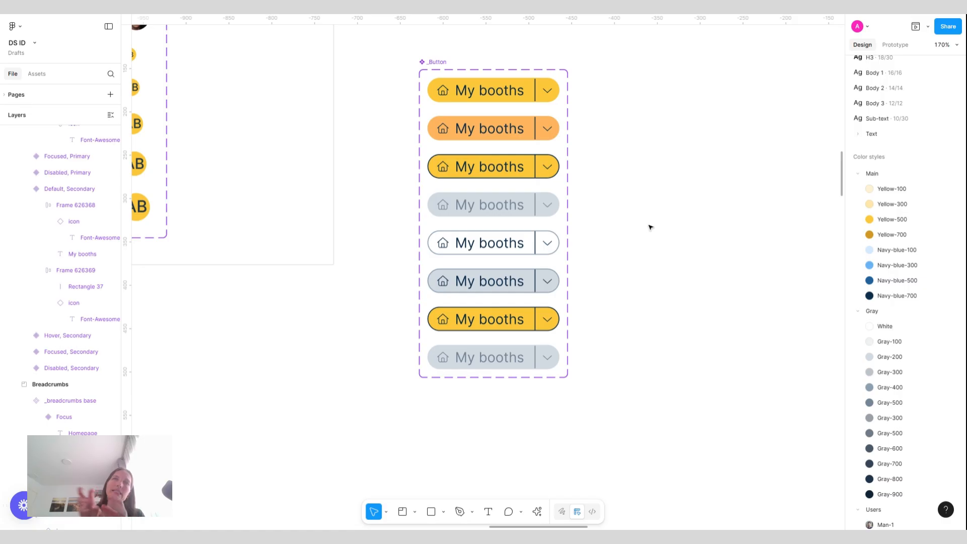
Change the Focused, Secondary variant's yellow fill to the Gray/White color style
scroll(491, 233, "down", 3)
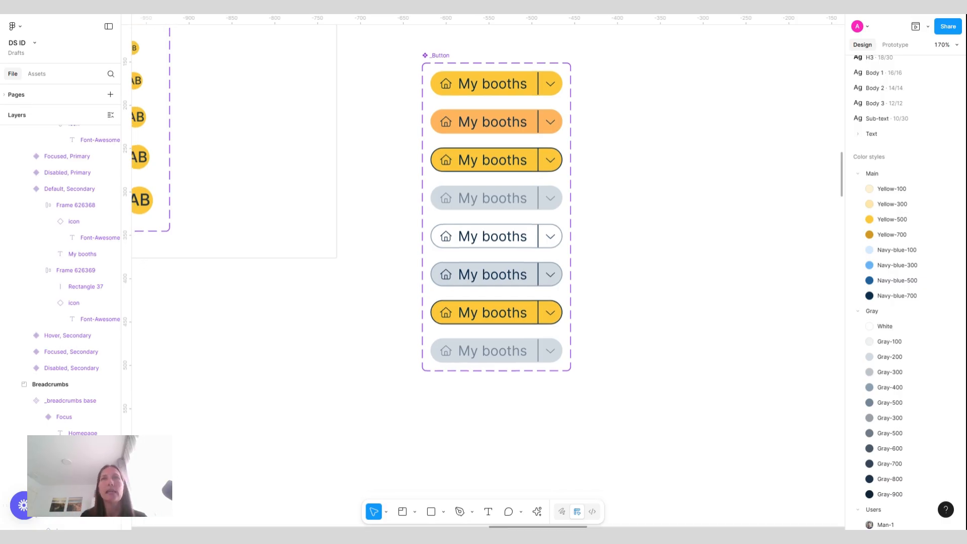
left_click(492, 233)
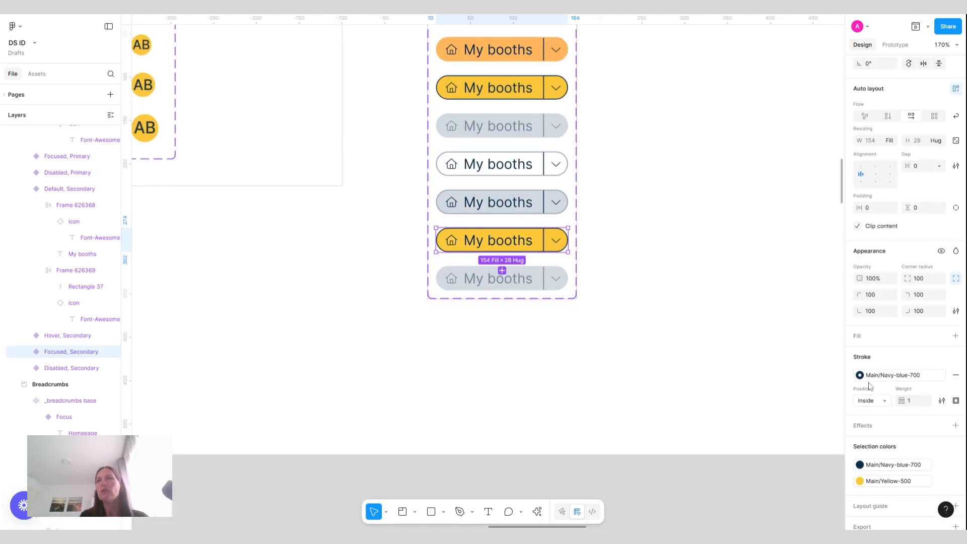
left_click(860, 481)
scroll(765, 434, "down", 5)
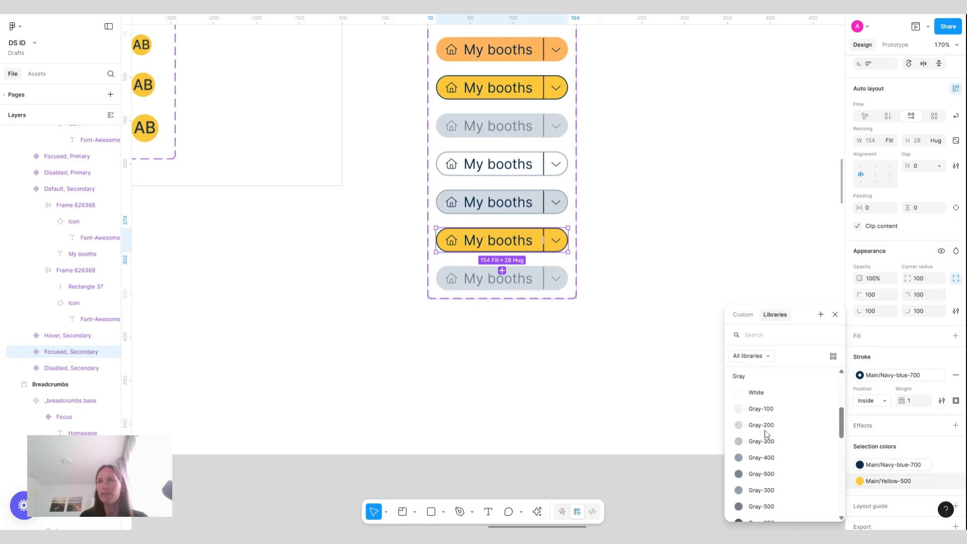
left_click(763, 387)
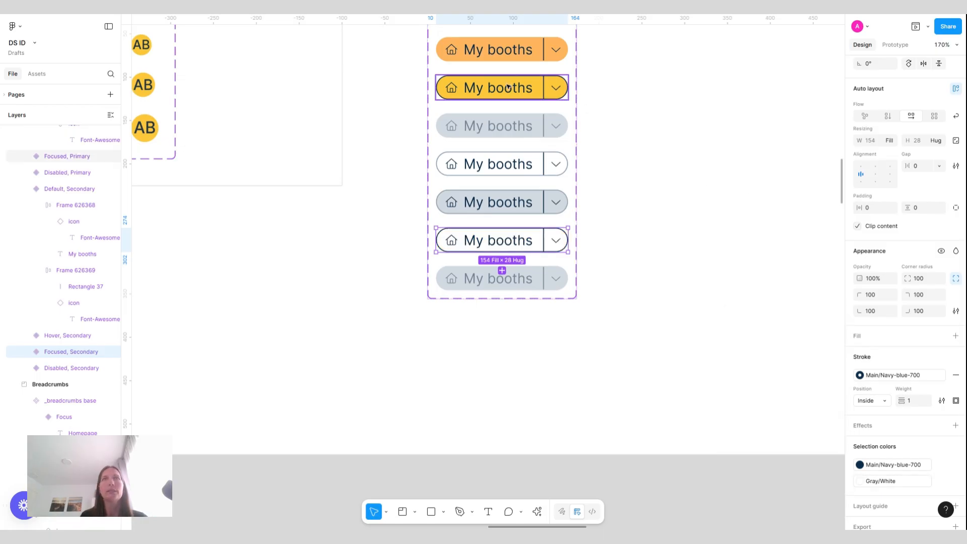
left_click(660, 190)
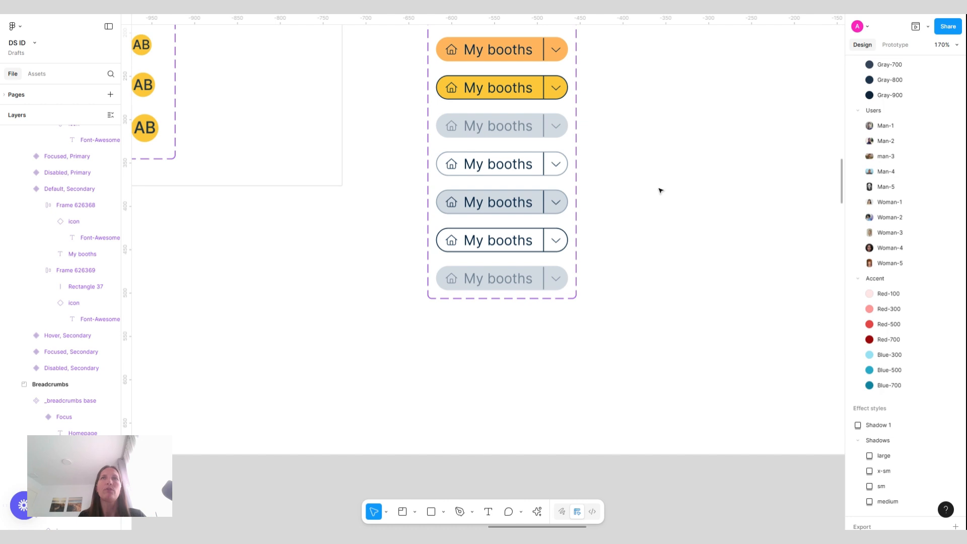
Change the Disabled, Primary and Disabled, Secondary variants' Gray-200 color to Gray-100
scroll(660, 191, "up", 2)
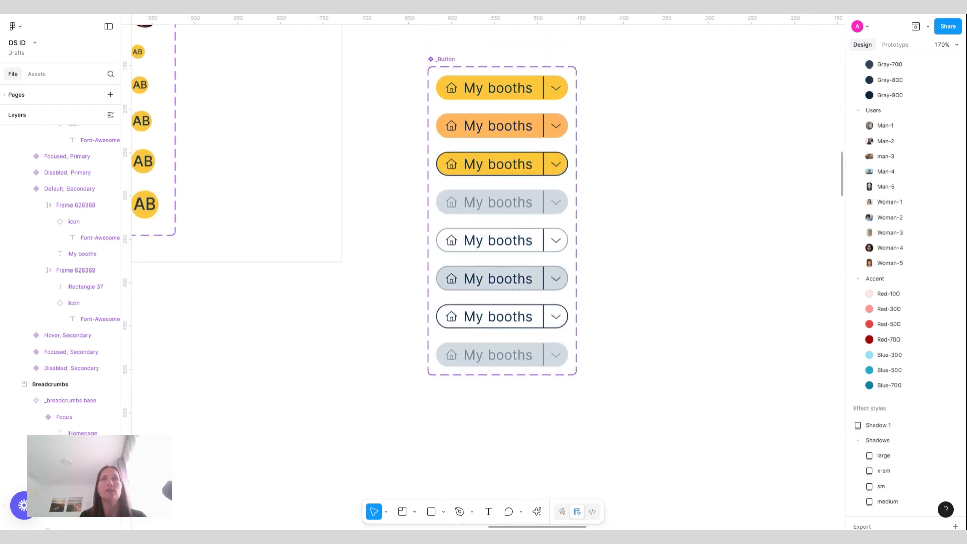
scroll(660, 339, "down", 1)
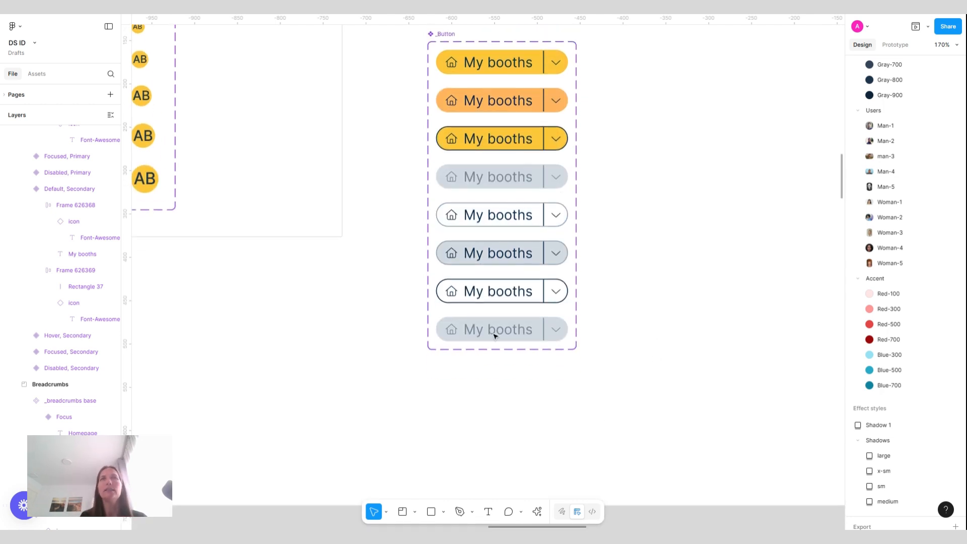
left_click(528, 339)
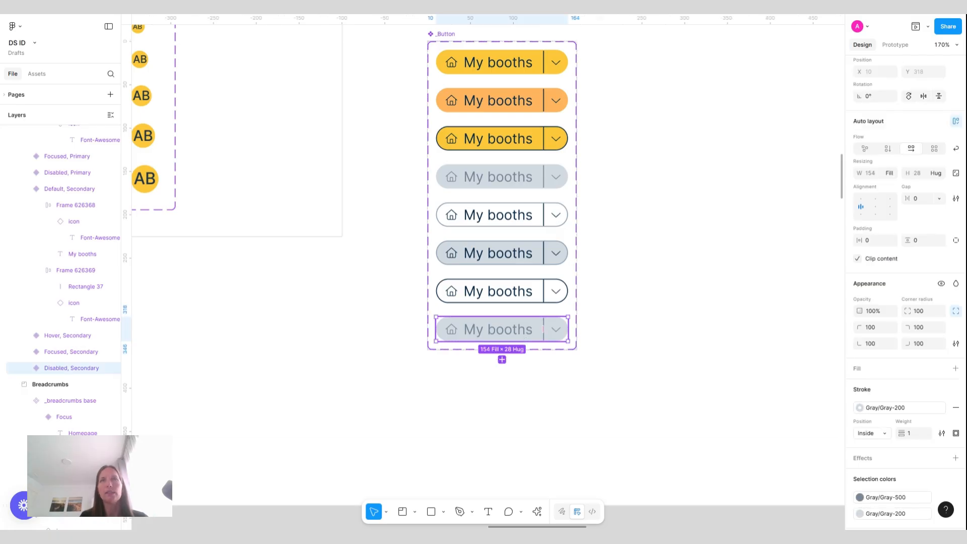
left_click(504, 183, "shift")
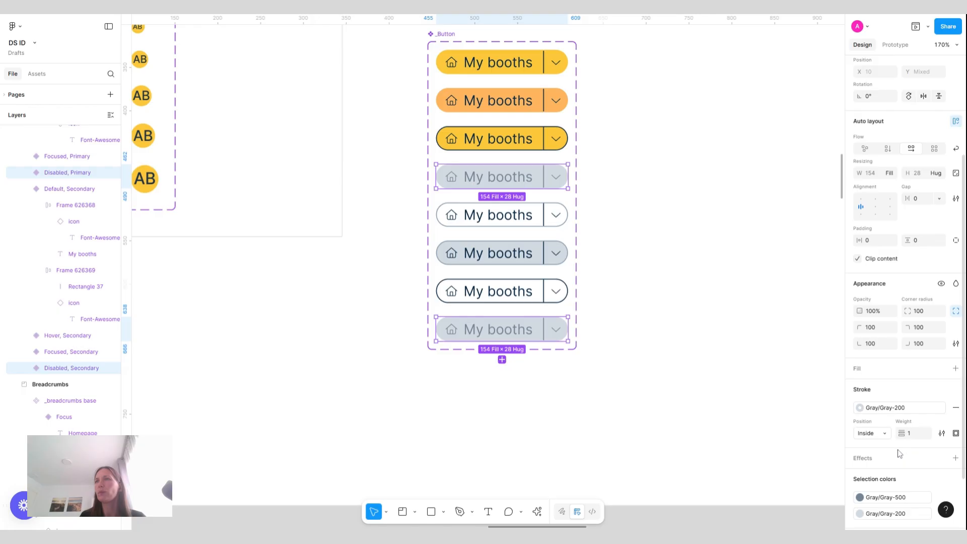
left_click(888, 518)
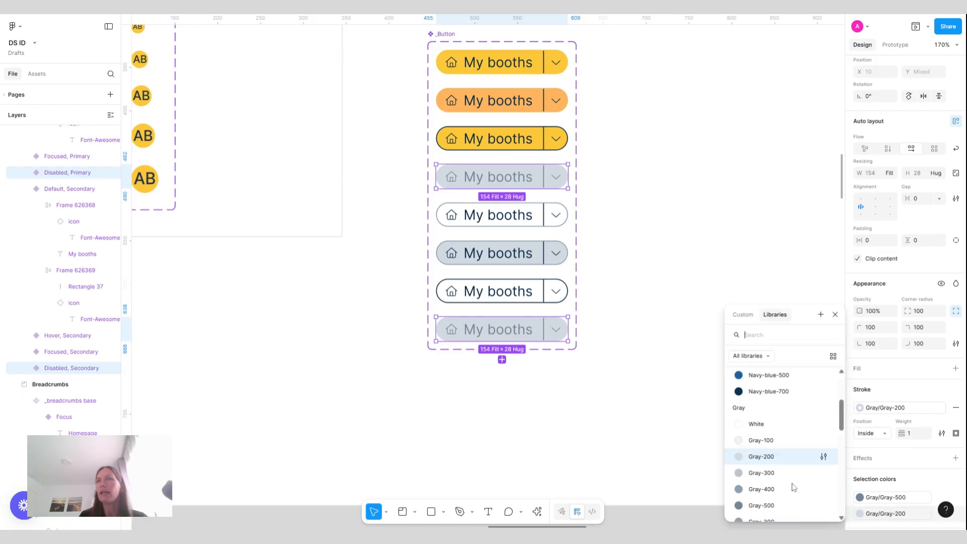
scroll(784, 453, "up", 1)
left_click(786, 441)
left_click(721, 273)
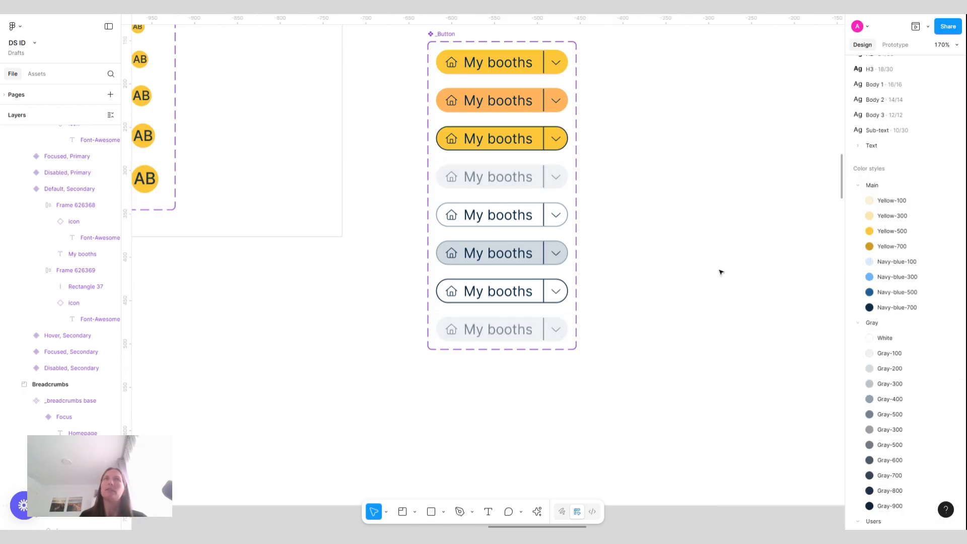
Select the four Secondary variants and duplicate them
scroll(639, 258, "down", 2)
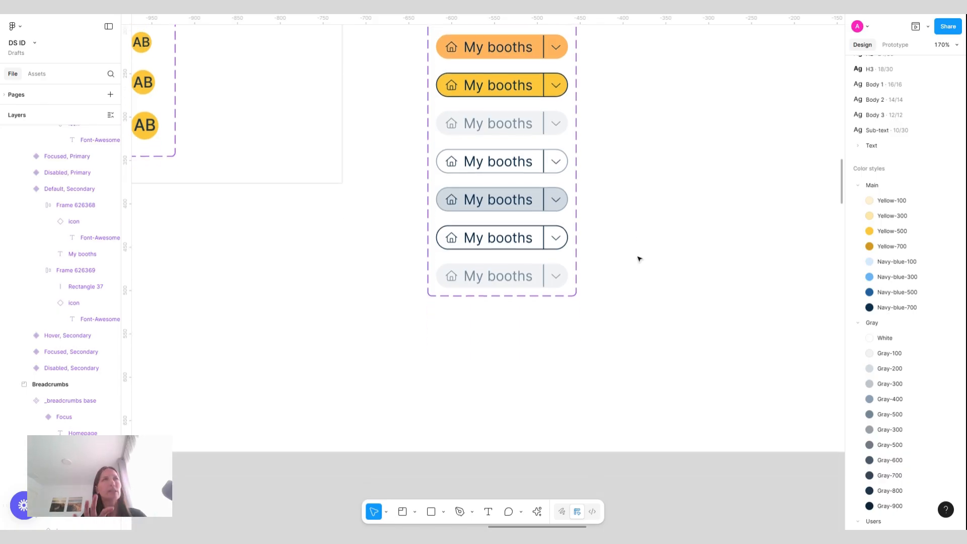
scroll(590, 296, "down", 2)
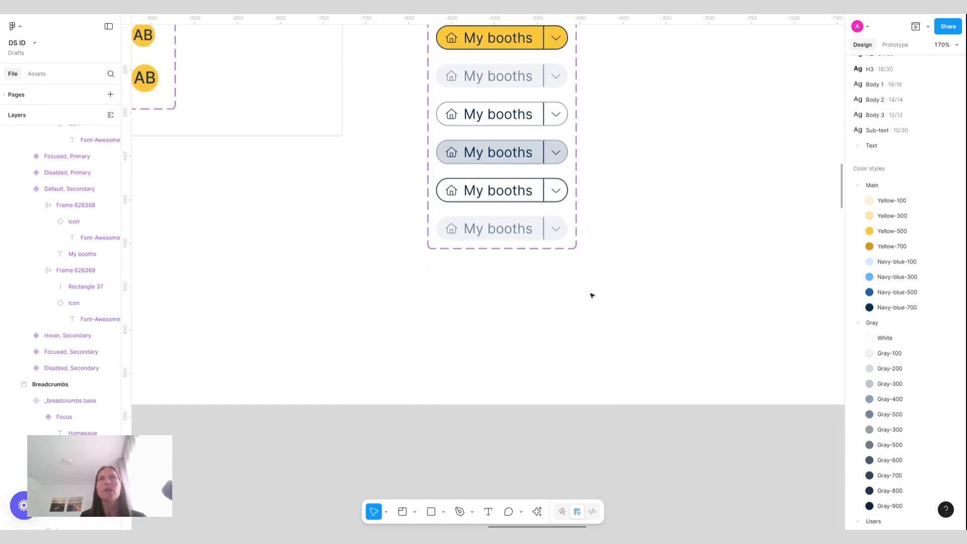
left_click(525, 103)
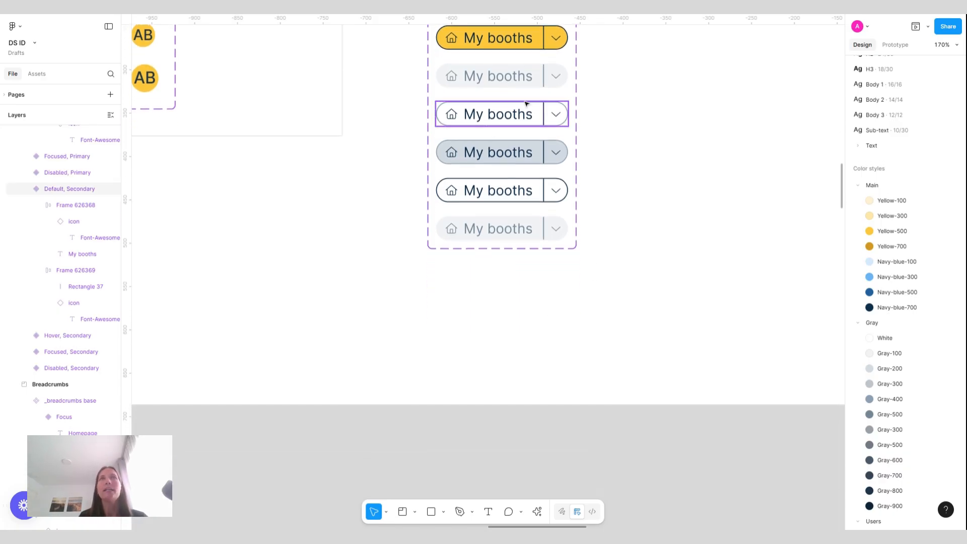
left_click(555, 151, "shift")
left_click(499, 190, "shift")
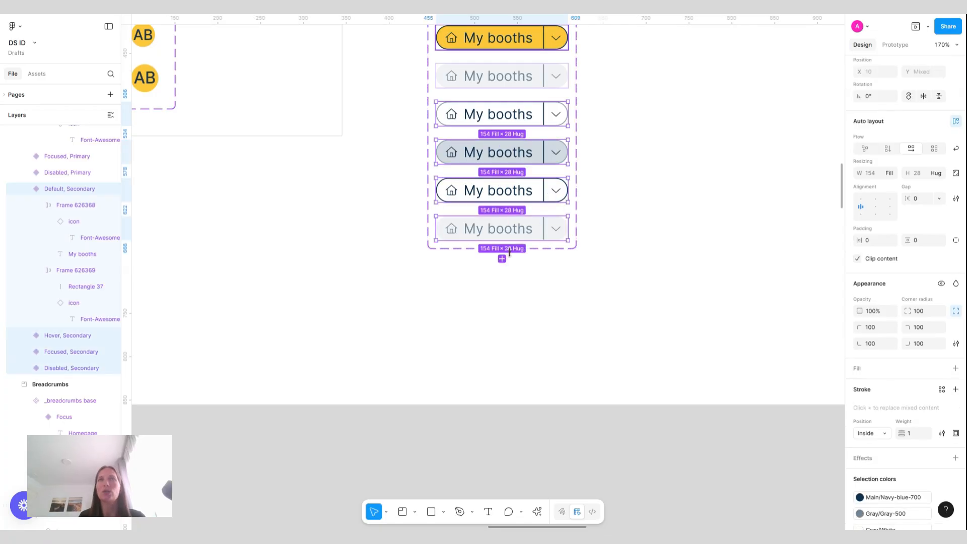
key("ctrl+d")
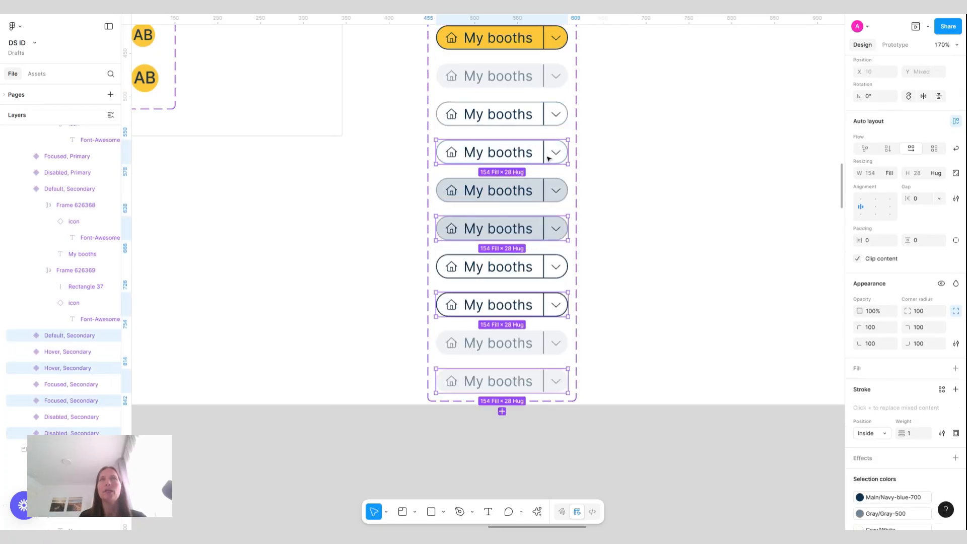
Move the duplicated Secondary variants down to the bottom of the component set
left_click(549, 159)
left_click(543, 230, "shift")
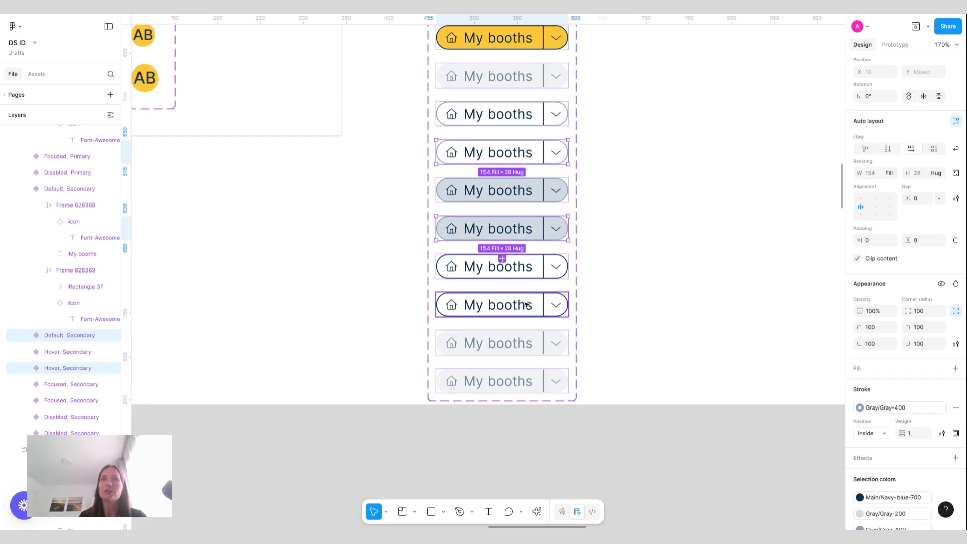
left_click(526, 305, "shift")
left_click(521, 381, "shift")
key("Down")
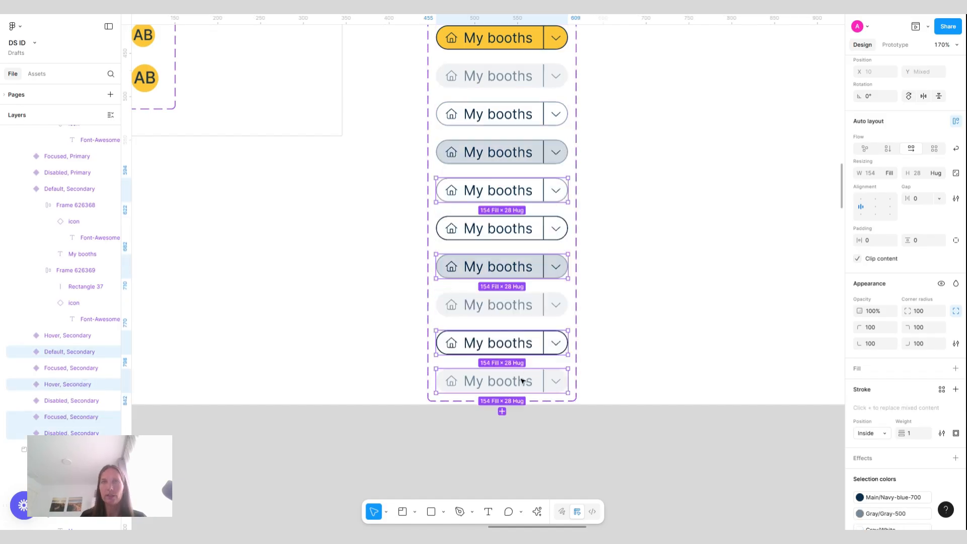
key("Down")
key("Down")
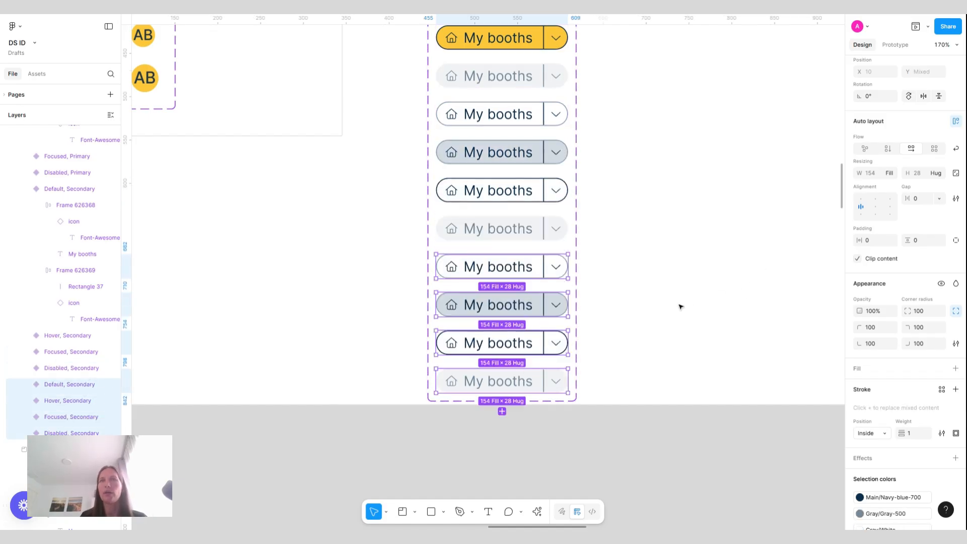
key("Escape")
key("Escape")
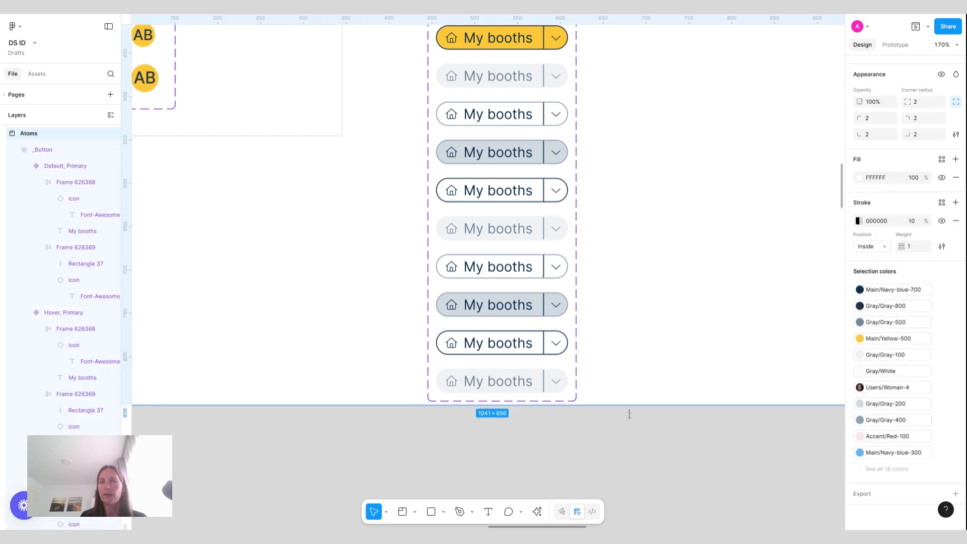
Extend the Atoms frame downward to fit the taller button component set
left_click_drag(630, 414, 667, 499)
left_click(649, 272)
scroll(649, 272, "up", 1)
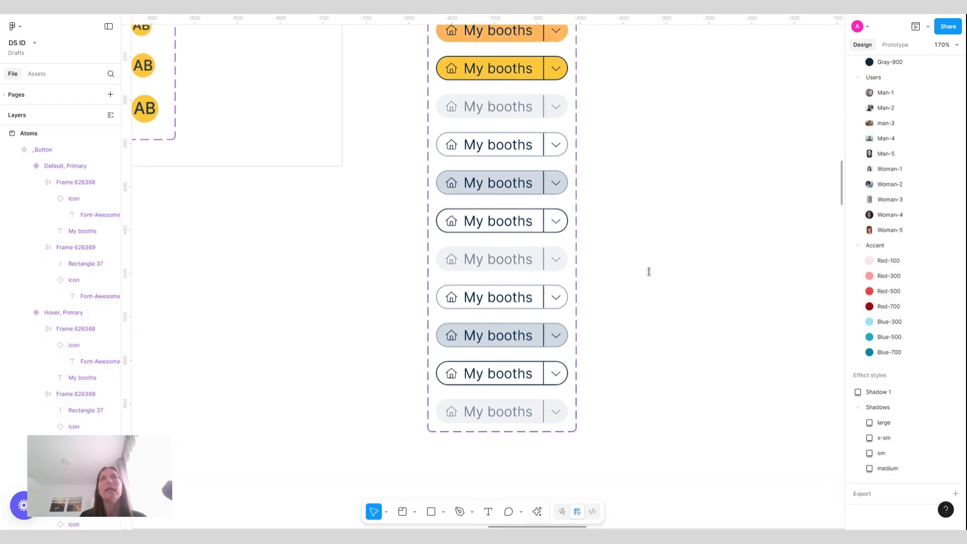
left_click(502, 253)
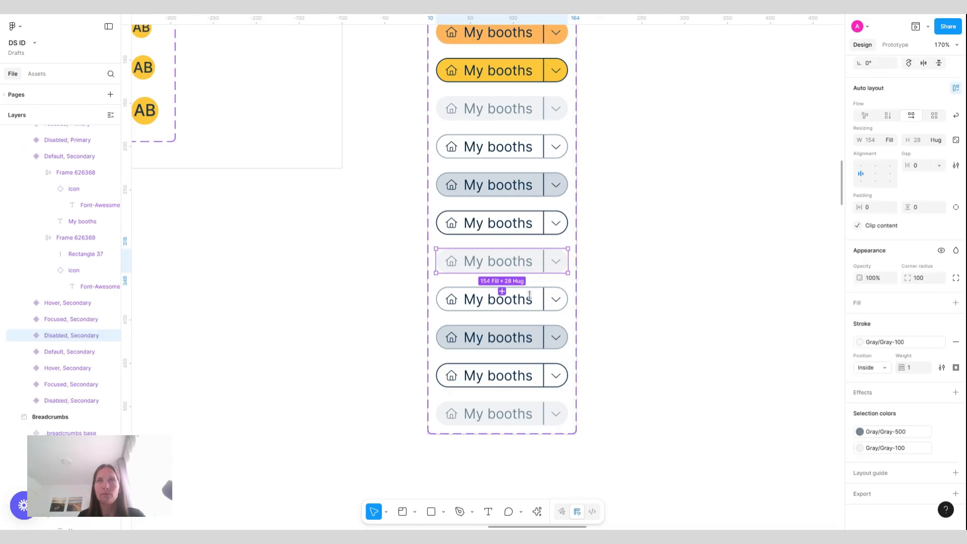
Select the four duplicated variants and rename their Style value to Tertiary
left_click(531, 299)
left_click(530, 339, "shift")
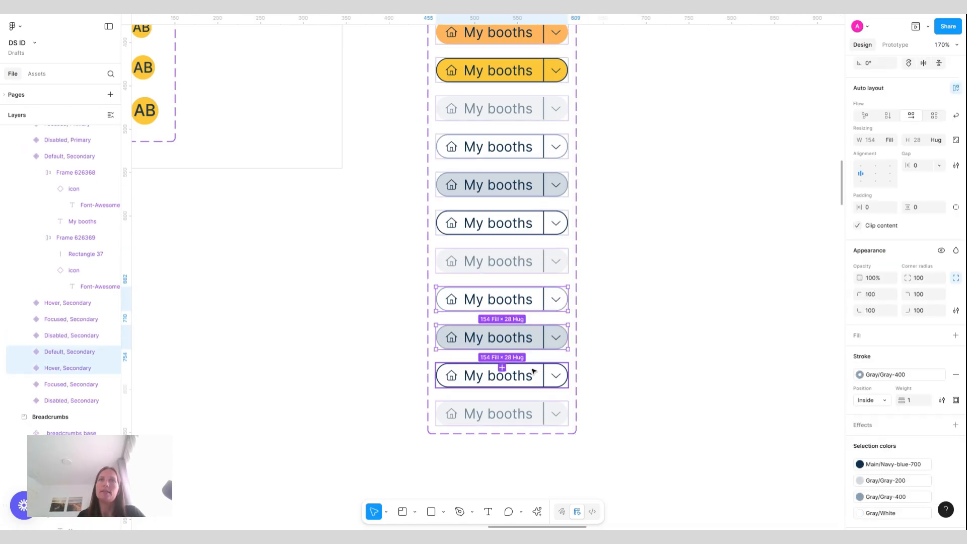
left_click(507, 377, "shift")
left_click(539, 413, "shift")
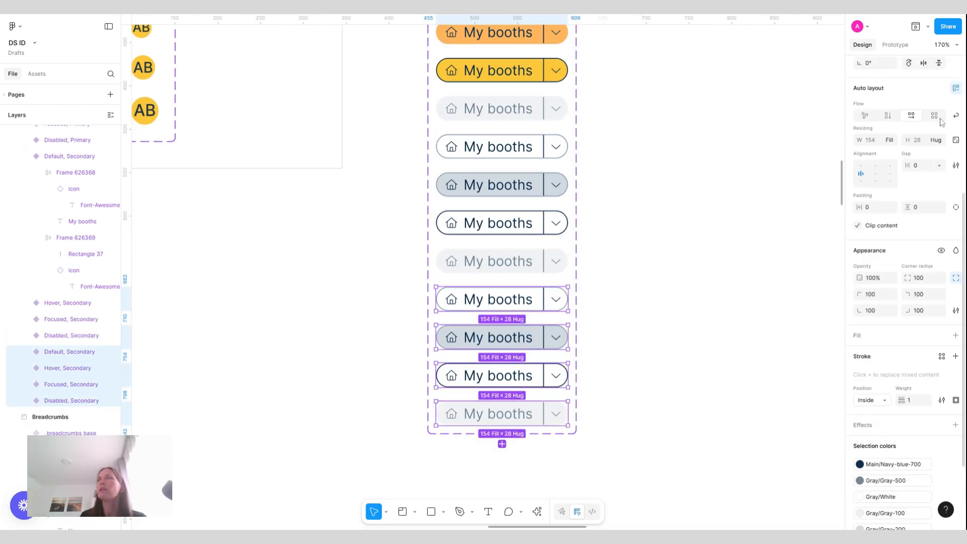
scroll(941, 122, "up", 5)
left_click(926, 137)
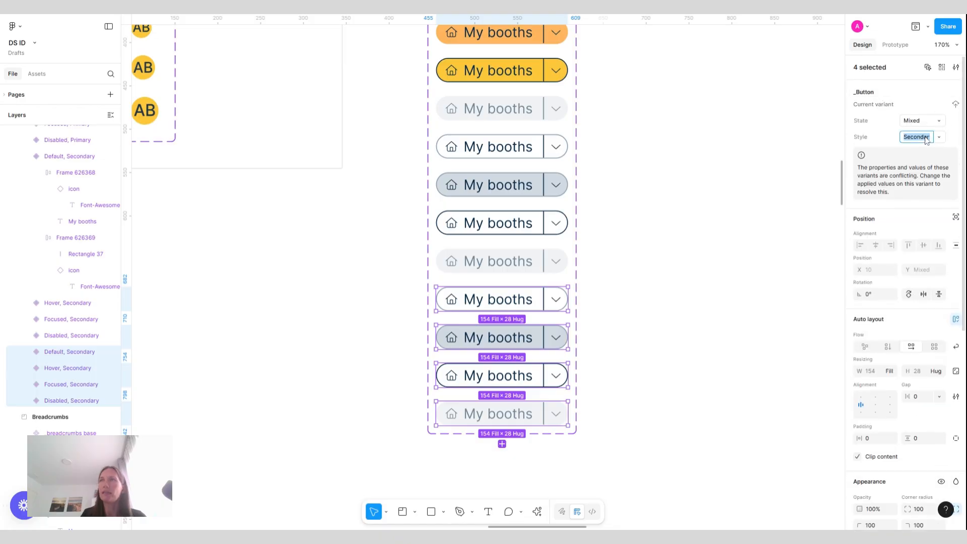
type("Tertiary")
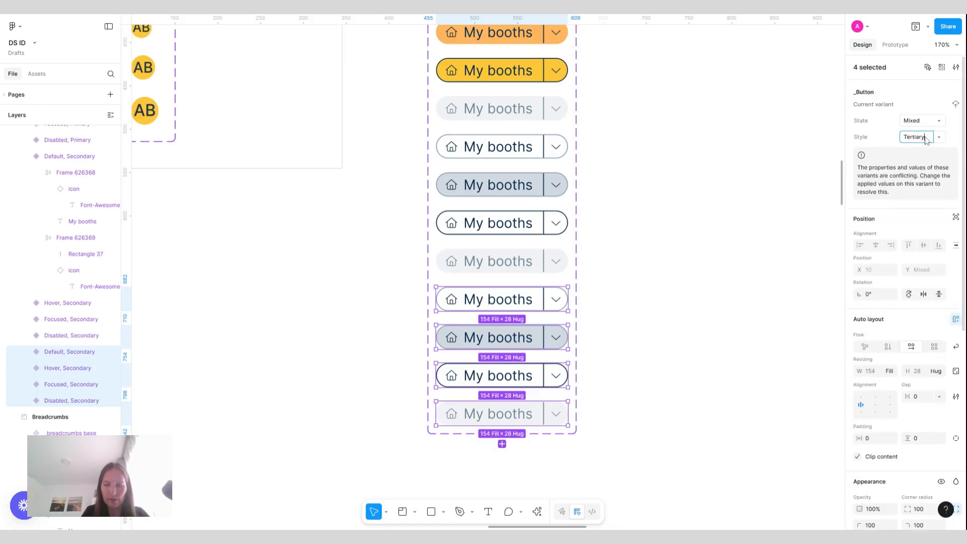
key("Return")
Apply the Yellow-300 color style as the stroke of the four Tertiary variants
scroll(663, 257, "down", 2)
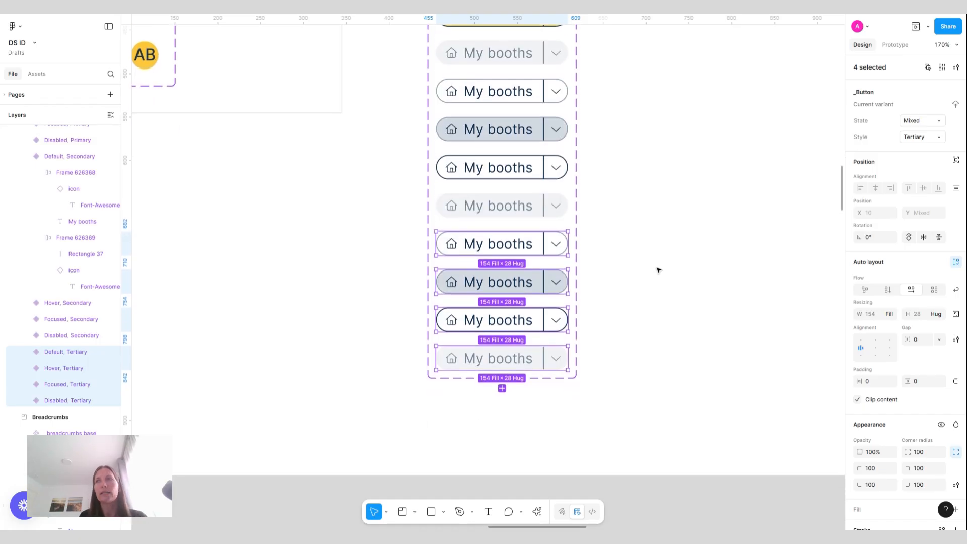
scroll(889, 354, "down", 5)
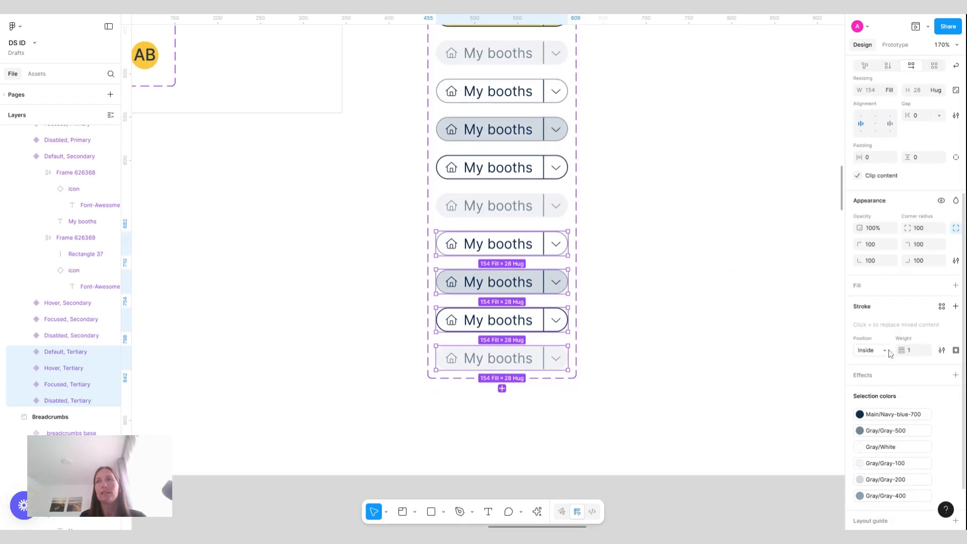
left_click(941, 295)
left_click(890, 412)
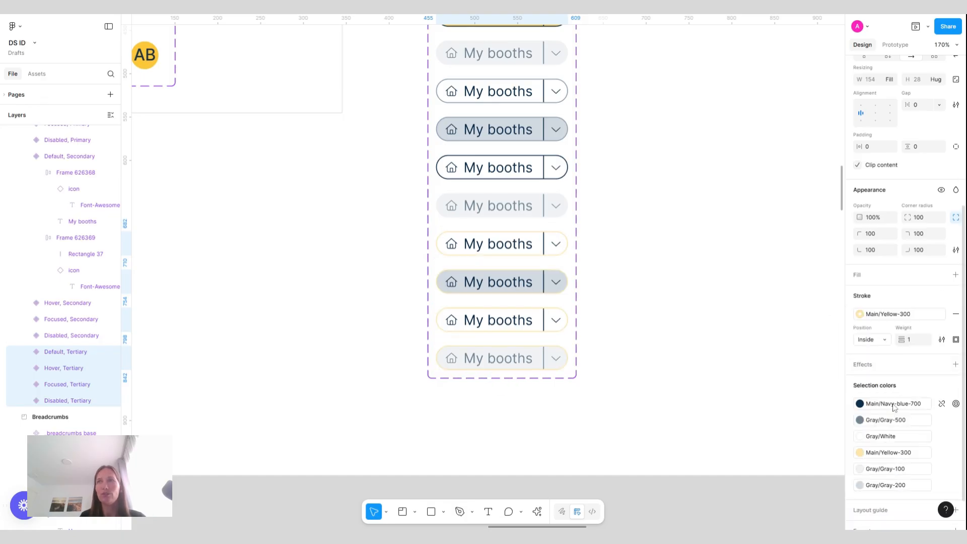
left_click(956, 313)
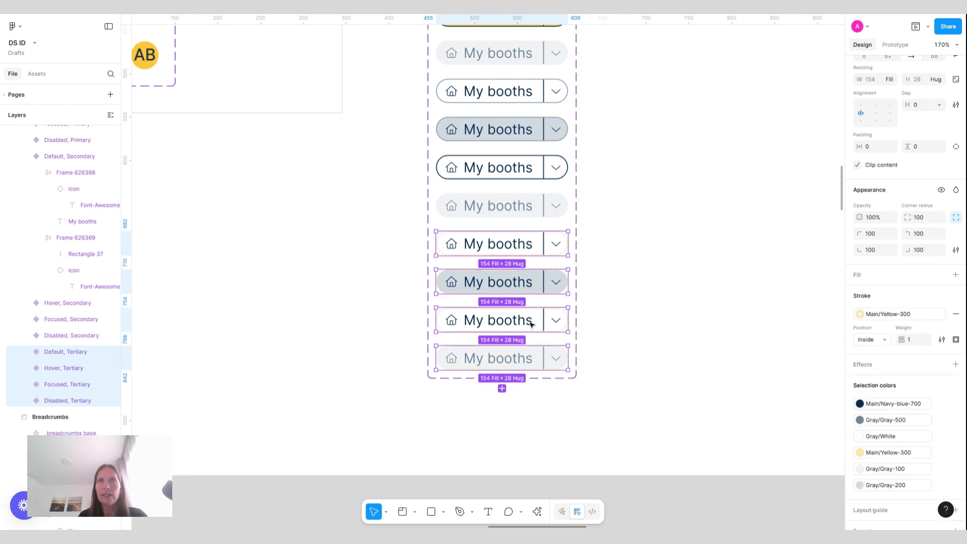
Remove the stroke from the Default, Tertiary variant and the white fill from its inner frames
double_click(531, 321)
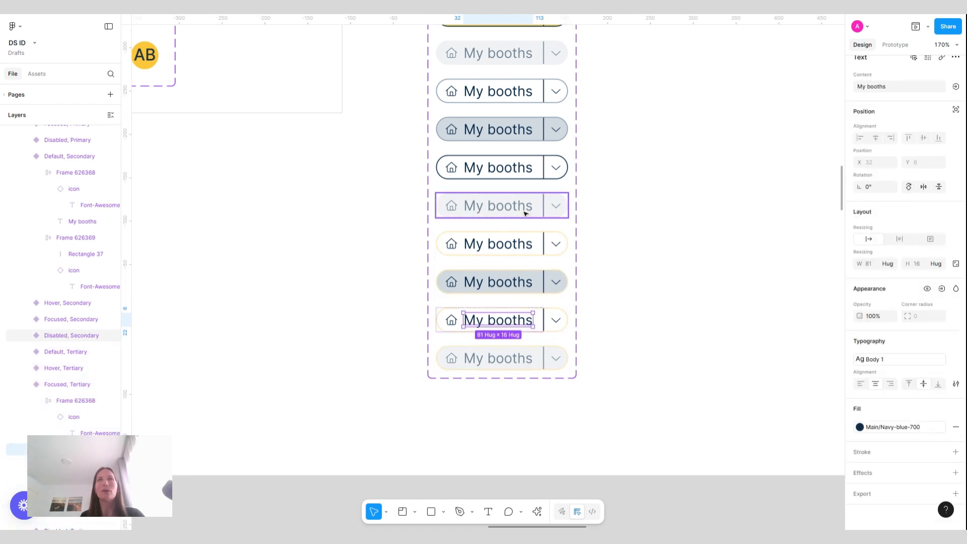
left_click(522, 243)
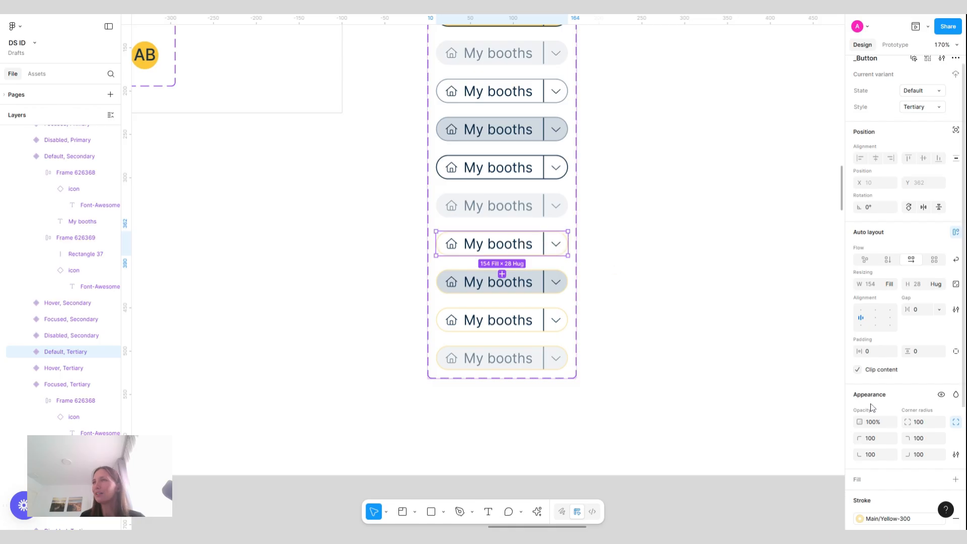
scroll(897, 419, "down", 4)
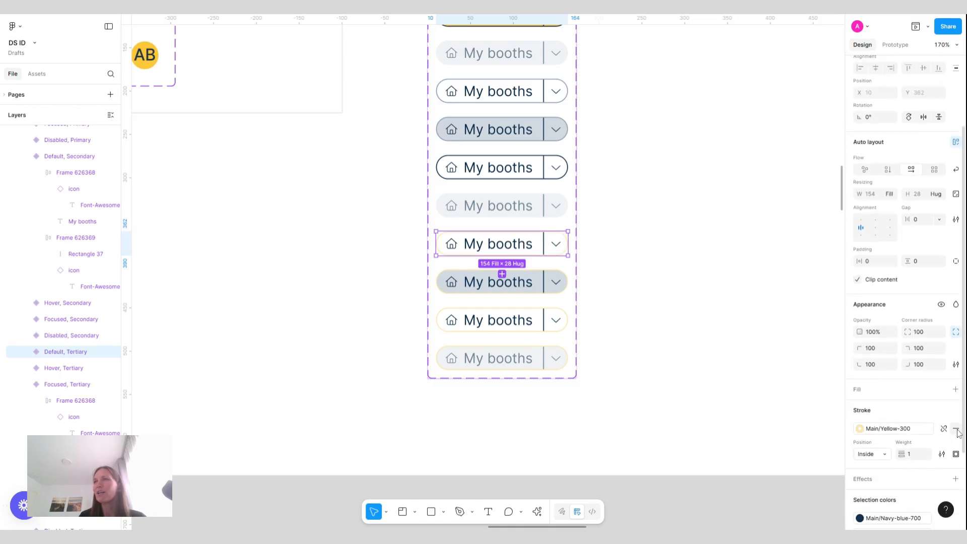
left_click(956, 429)
key("Return")
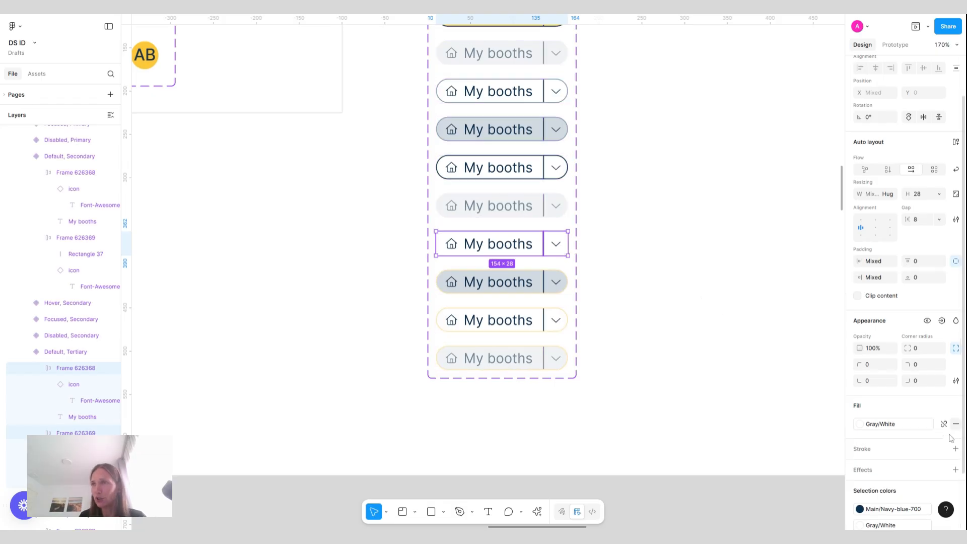
left_click(956, 426)
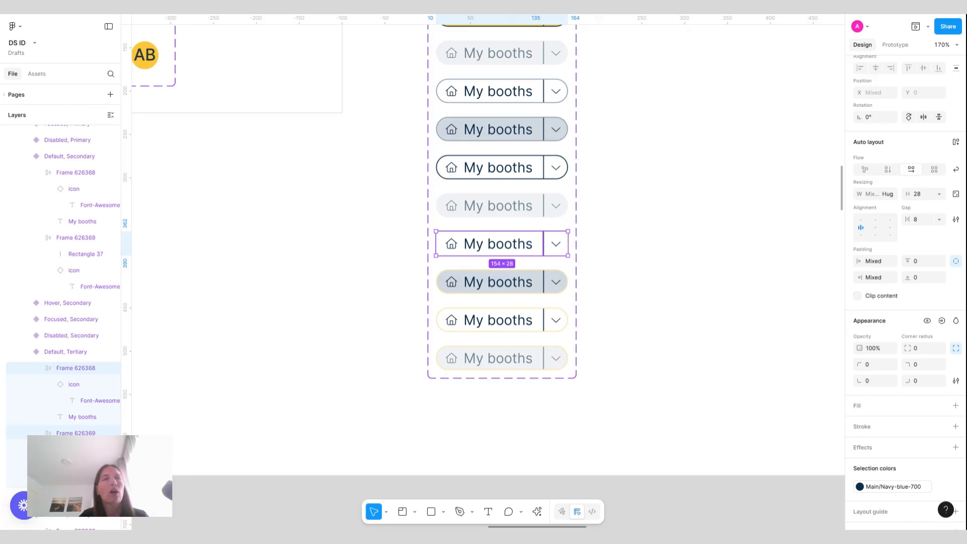
Remove the Hover, Tertiary variant's stroke and set its inner frames' fill to Gray-100
left_click(539, 292)
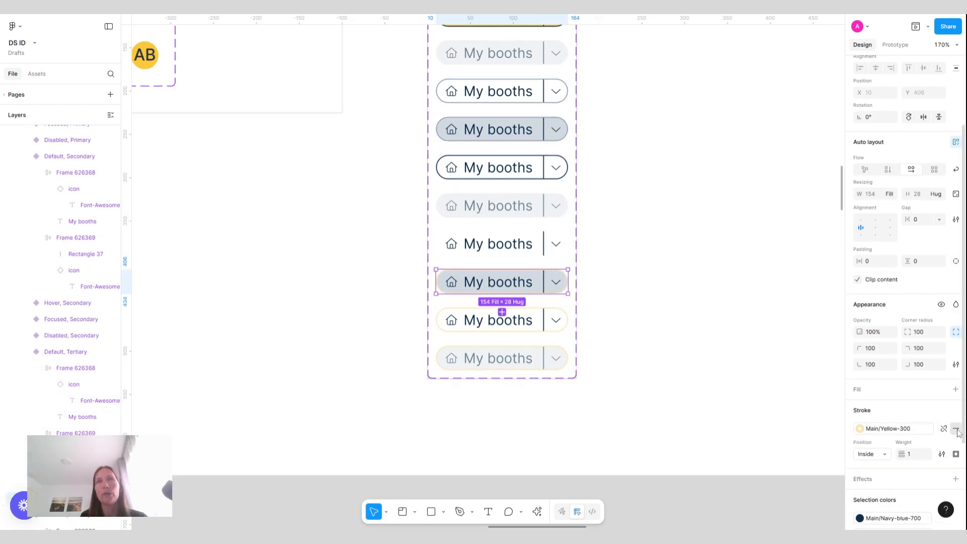
left_click(957, 430)
double_click(514, 280)
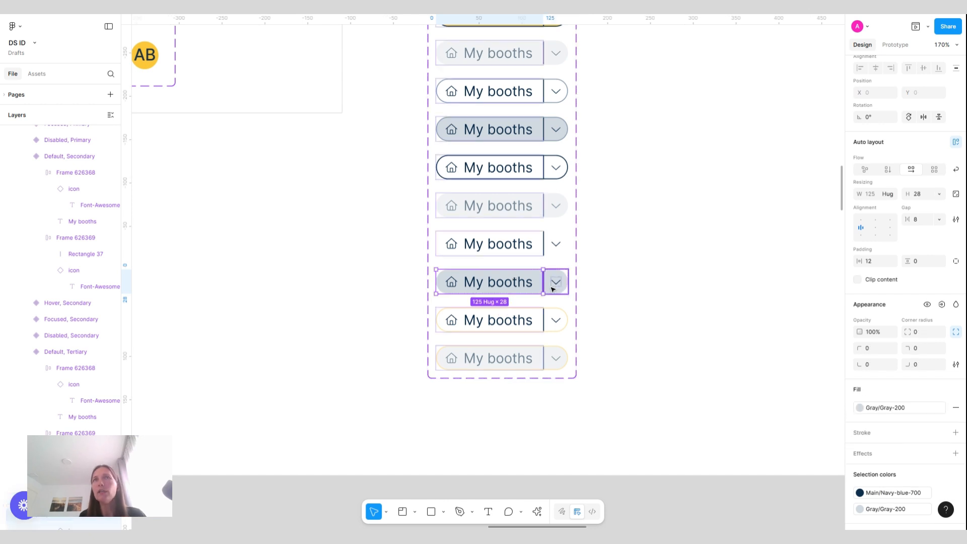
left_click(553, 288, "shift")
left_click(916, 429)
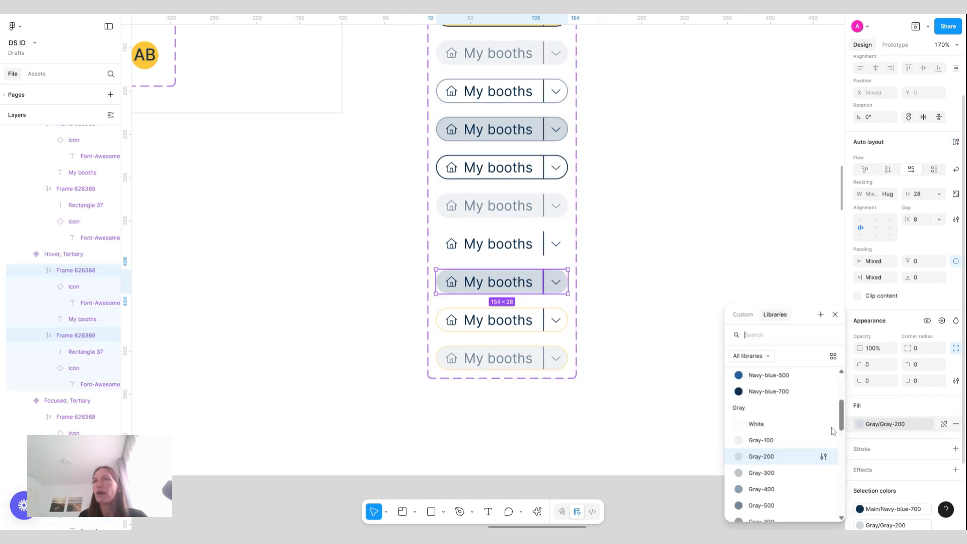
left_click(776, 447)
left_click(690, 306)
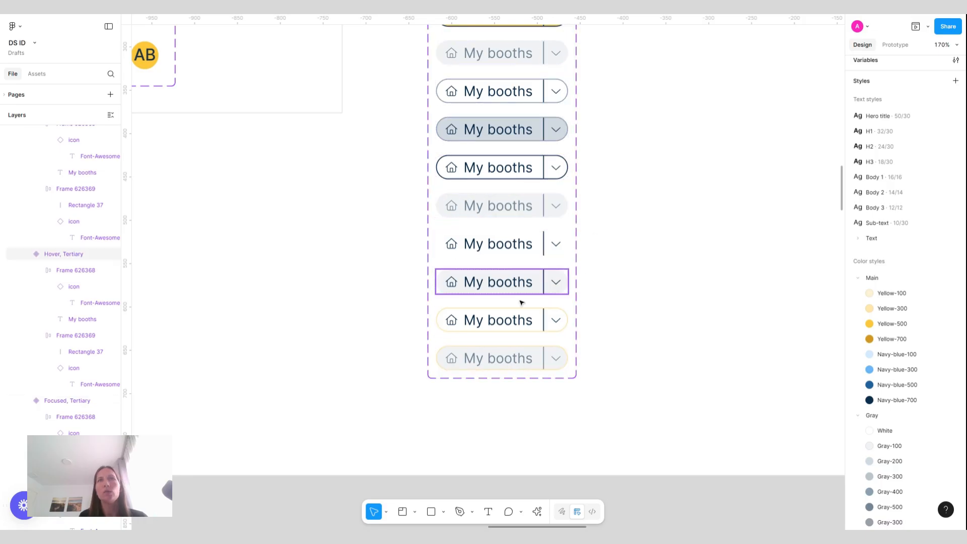
Set the Focused, Tertiary variant's stroke color to Navy-blue-700
left_click(529, 325)
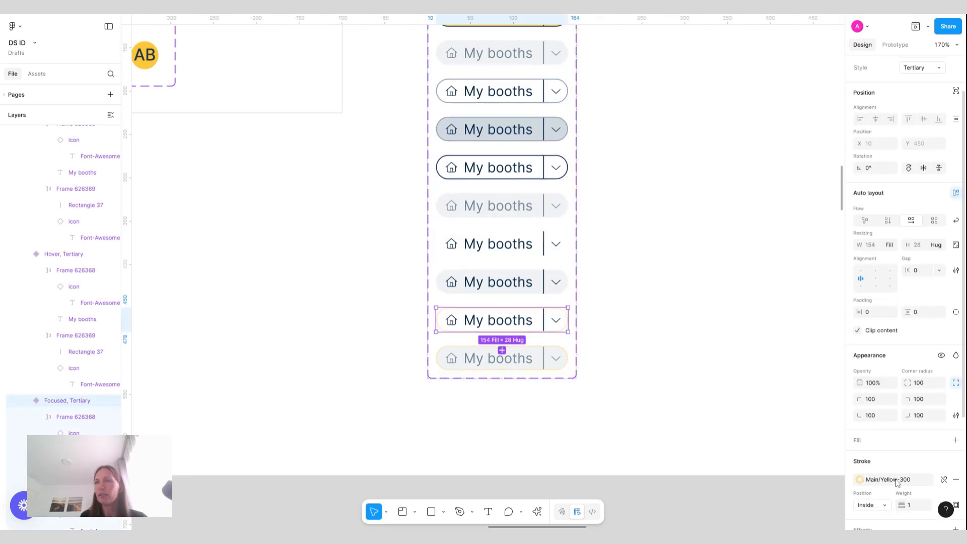
left_click(892, 479)
left_click(776, 509)
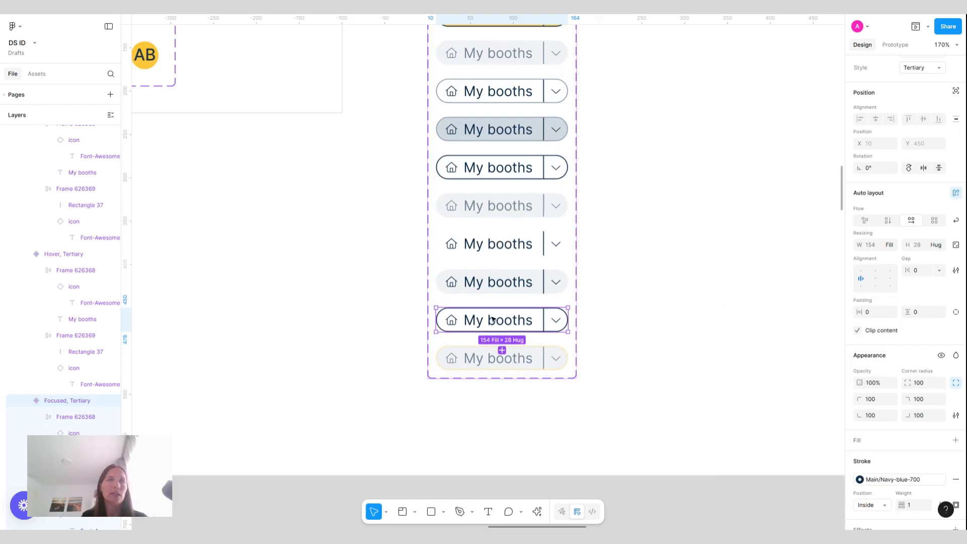
Change the Disabled, Tertiary variant's Yellow-300 color to Gray-200
scroll(523, 205, "down", 3)
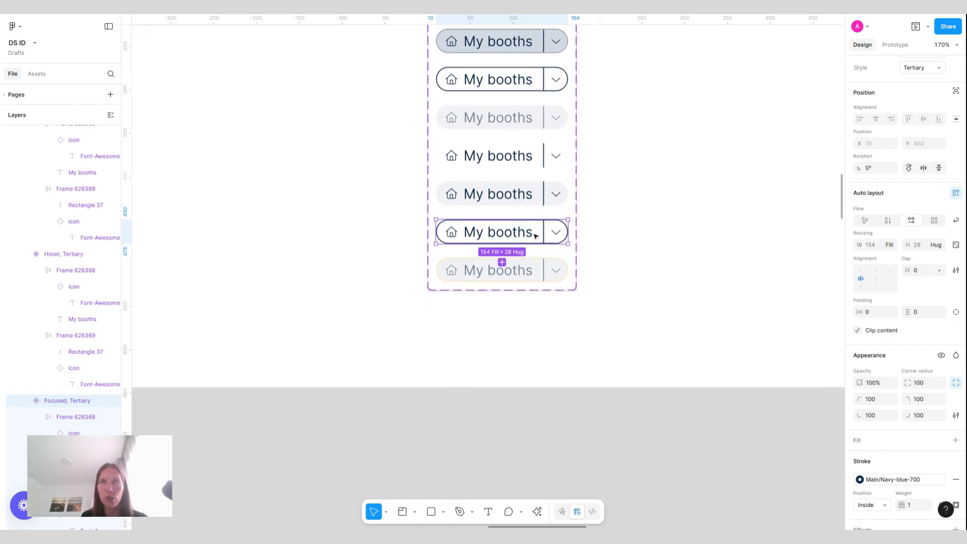
left_click(546, 271)
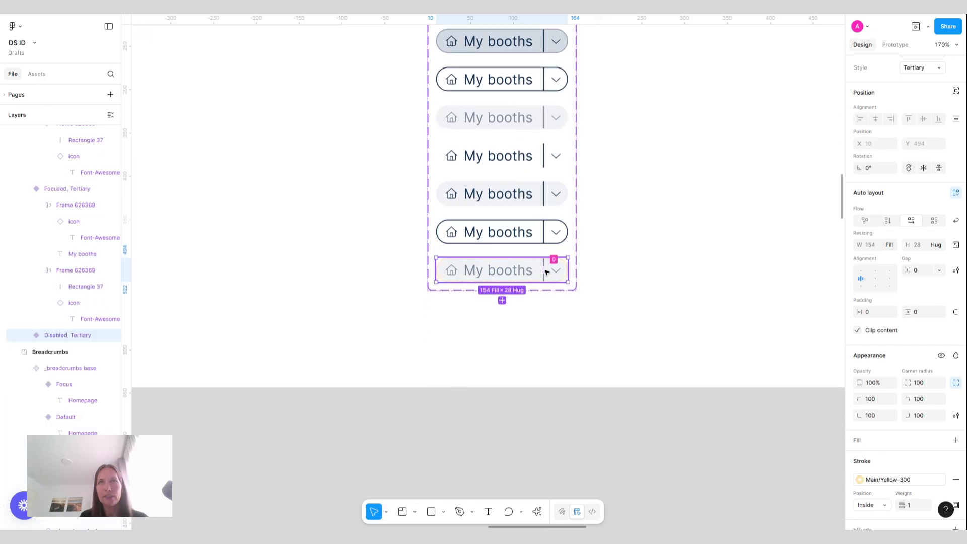
scroll(902, 438, "down", 3)
left_click(914, 450)
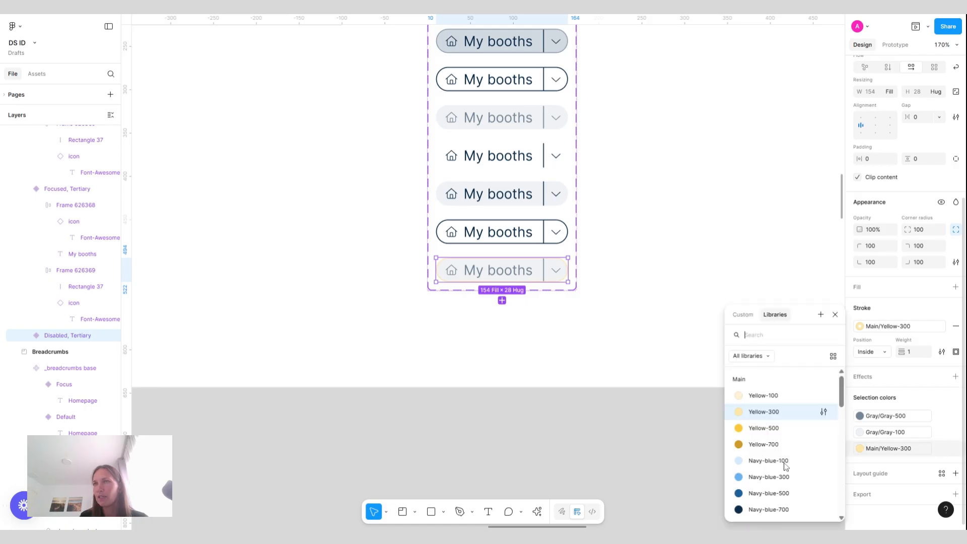
scroll(779, 450, "down", 5)
scroll(776, 448, "up", 2)
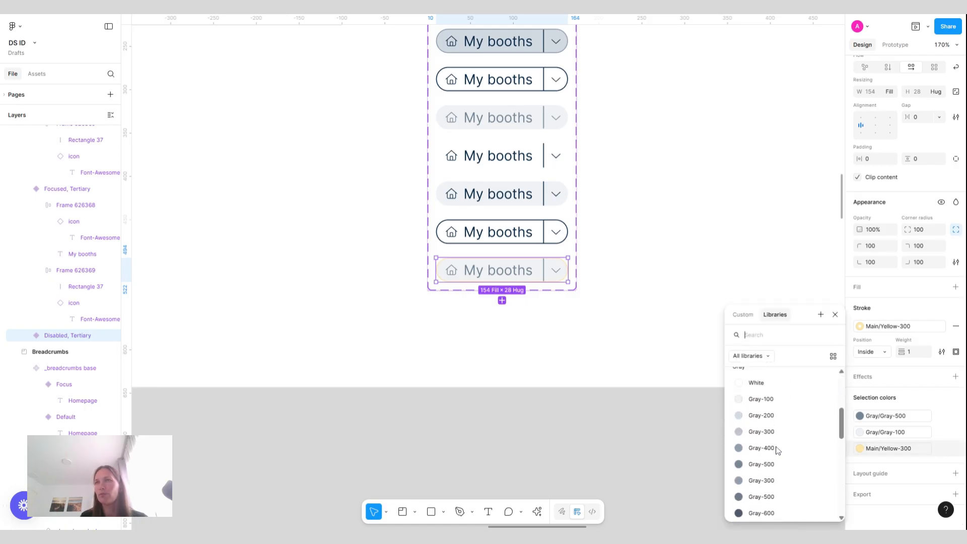
left_click(770, 417)
left_click(706, 239)
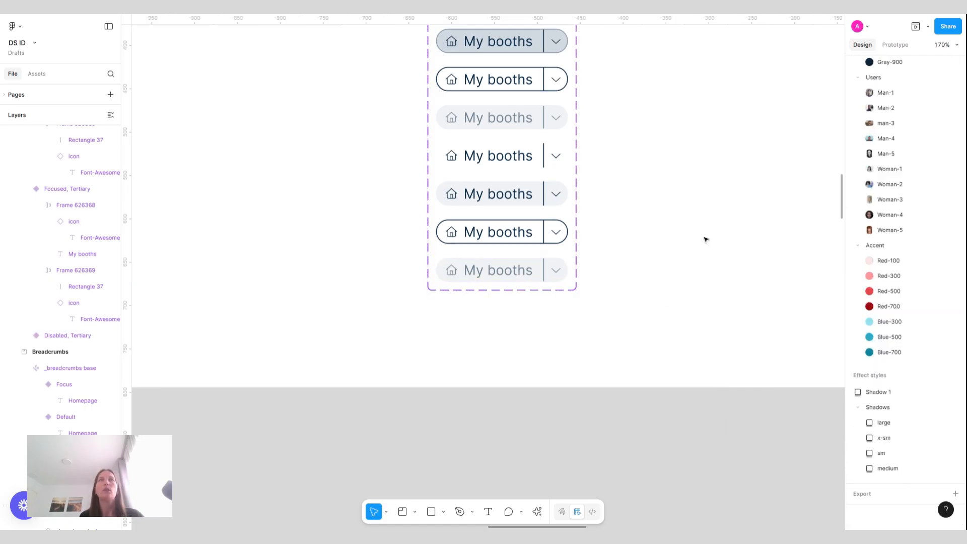
Add a text property named "Button text value" with default value "Button" to the _Button component set
scroll(706, 240, "up", 3)
scroll(706, 239, "down", 3)
scroll(488, 277, "up", 2)
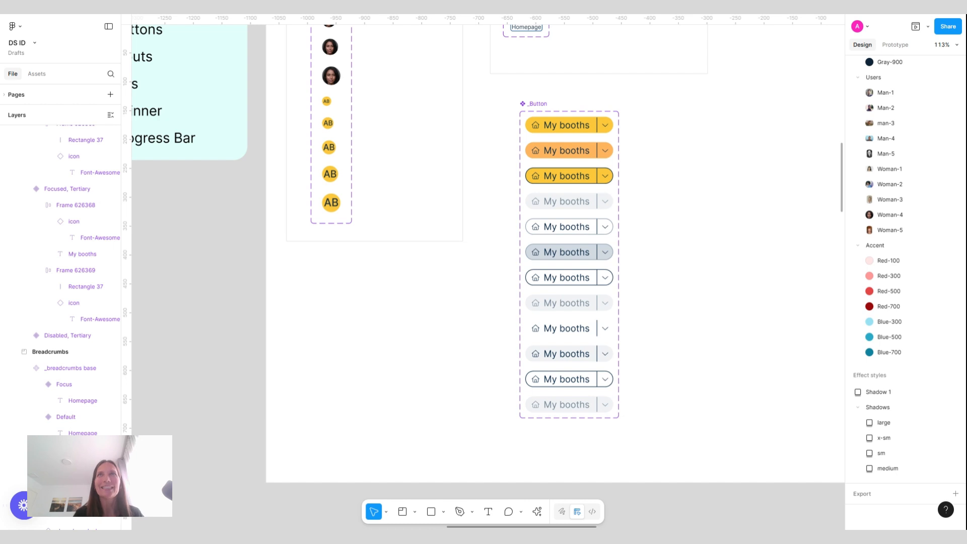
scroll(554, 252, "down", 1)
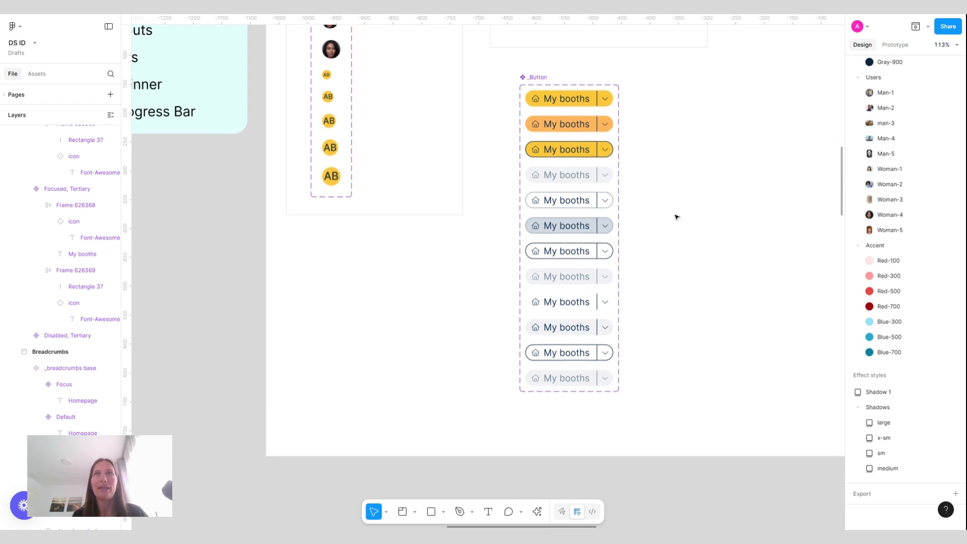
scroll(676, 217, "up", 3, "ctrl")
scroll(676, 217, "right", 2)
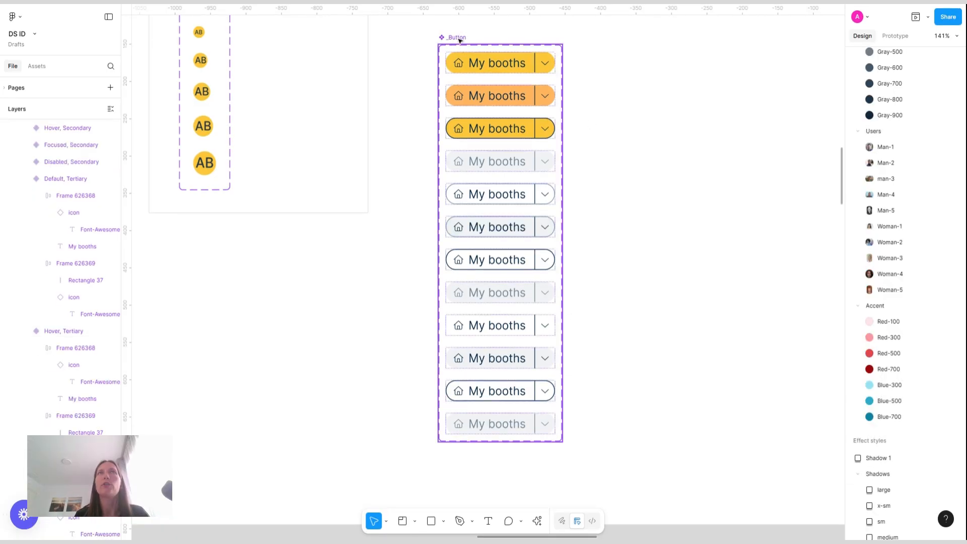
left_click(459, 39)
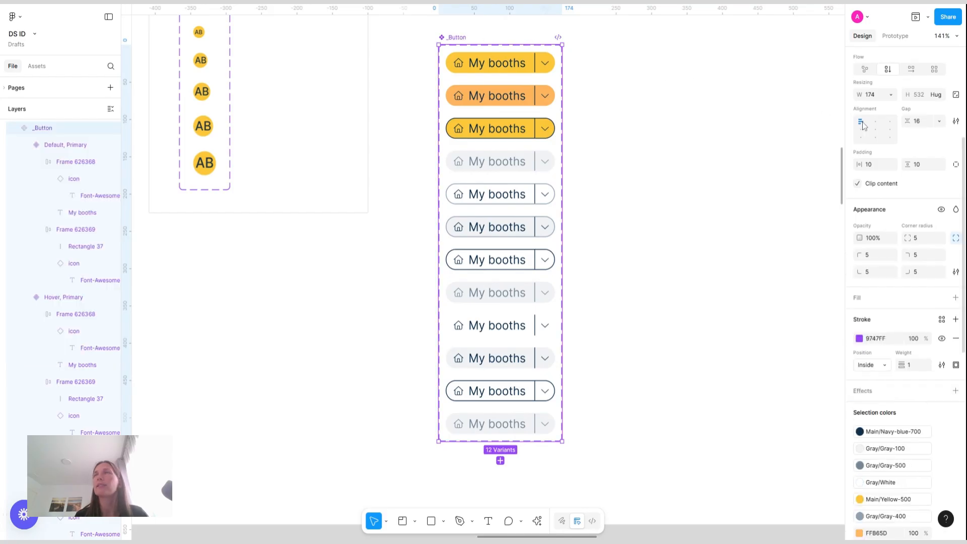
scroll(875, 128, "up", 4)
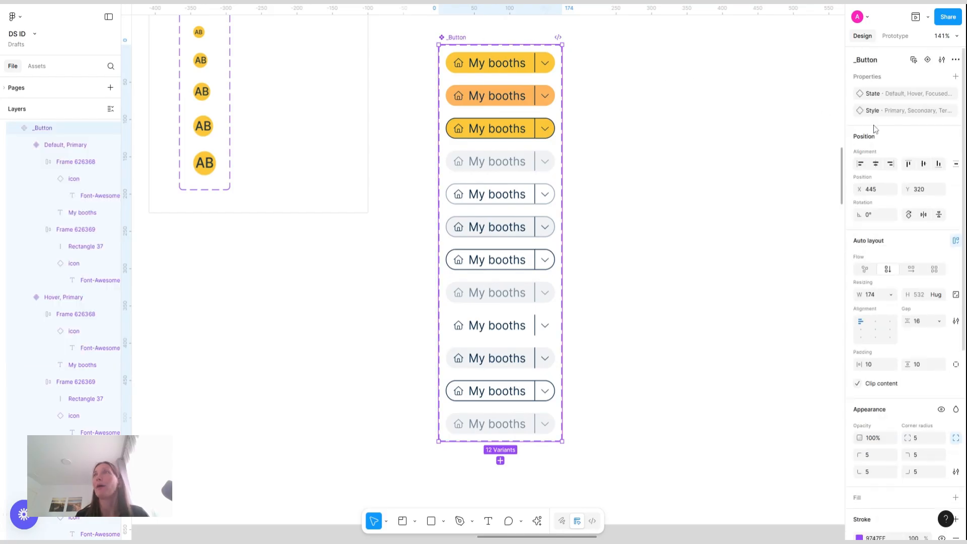
left_click(956, 77)
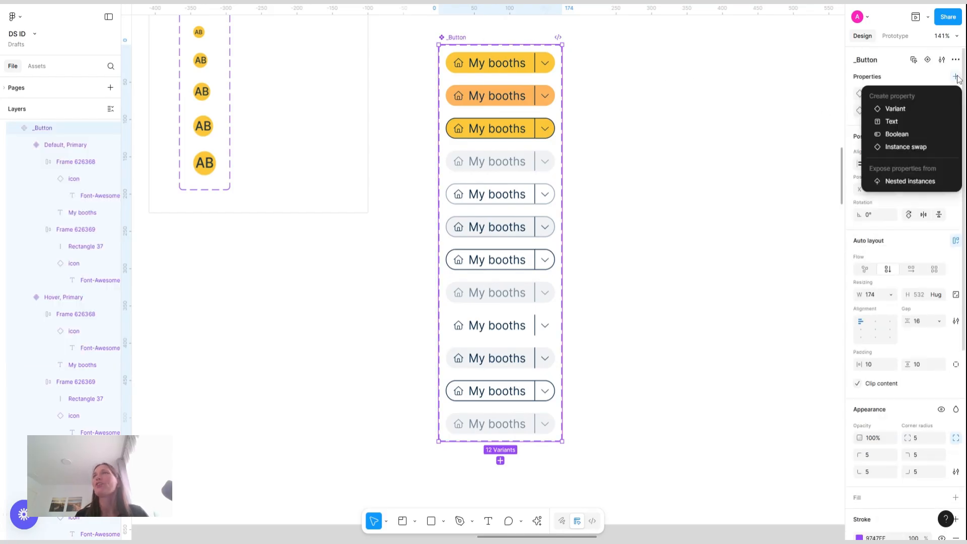
left_click(916, 124)
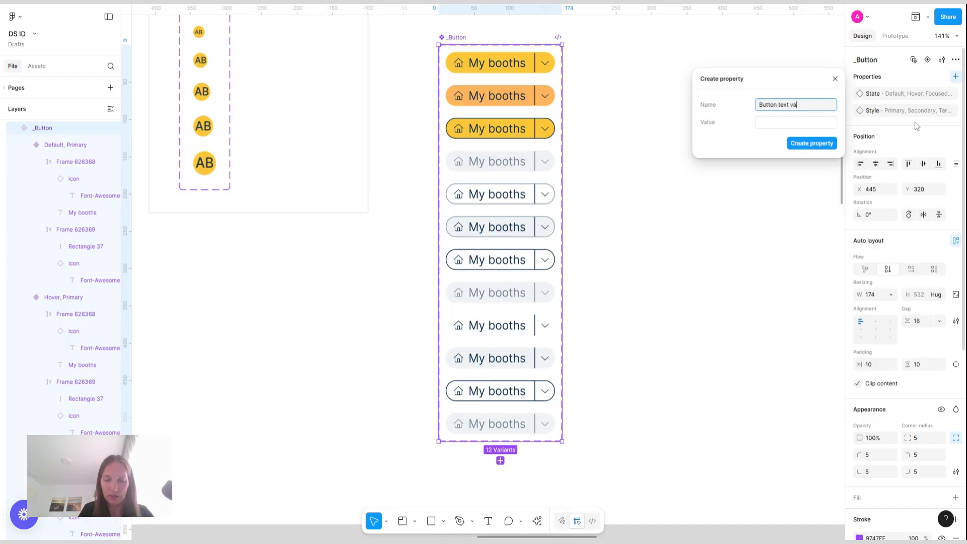
left_click(807, 123)
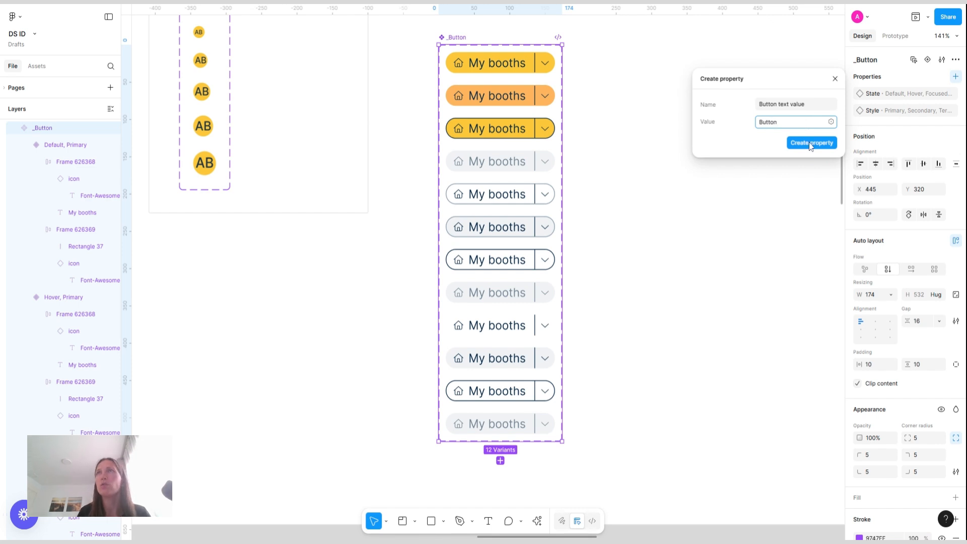
left_click(812, 143)
Select the label text in all twelve variants and bind its content to the "Button text value" property
left_click(507, 56)
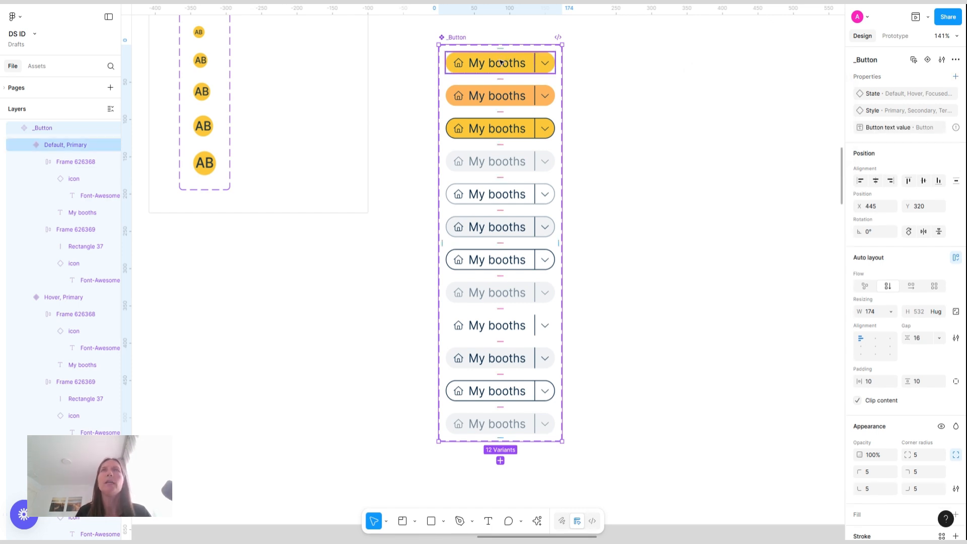
double_click(504, 61)
left_click(512, 100, "shift")
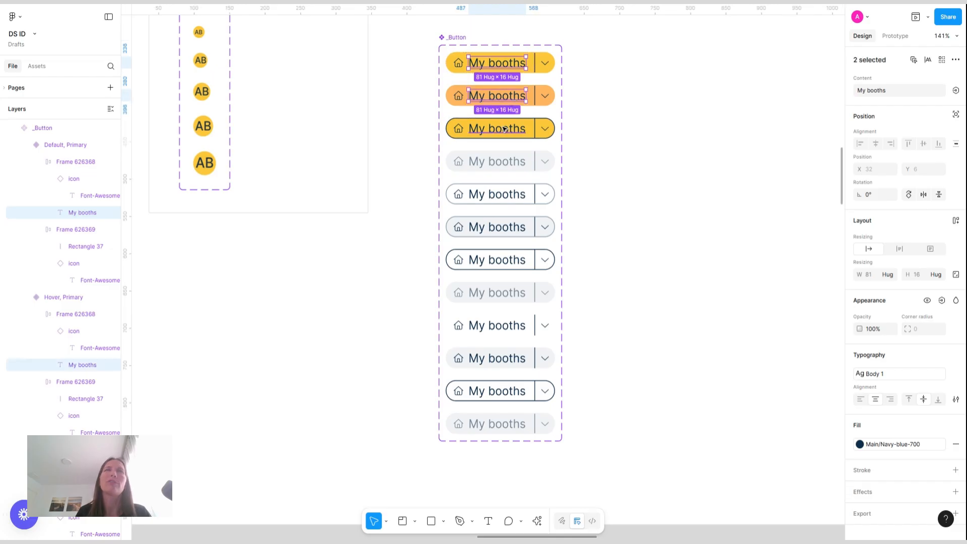
left_click(505, 130, "shift")
left_click(510, 162, "shift")
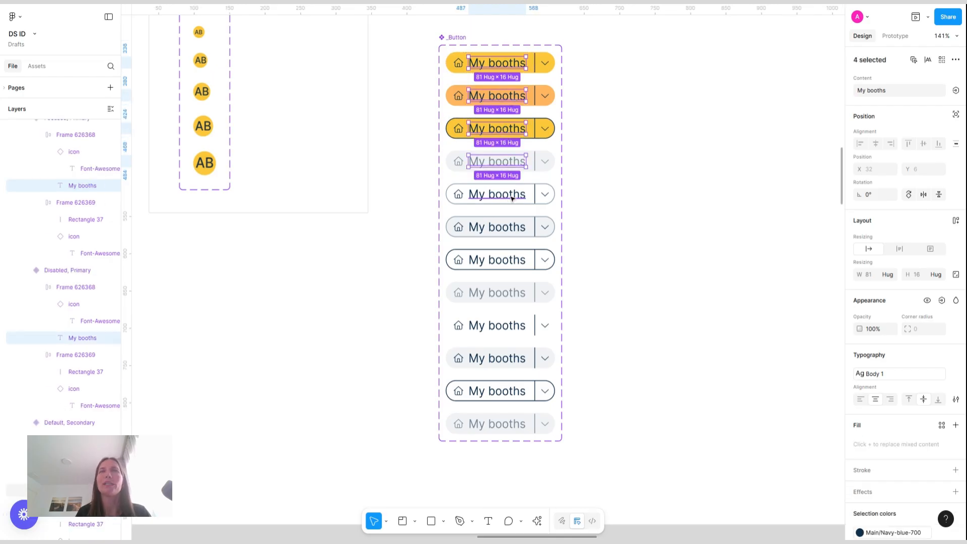
left_click(510, 196, "shift")
left_click(510, 227, "shift")
left_click(506, 261, "shift")
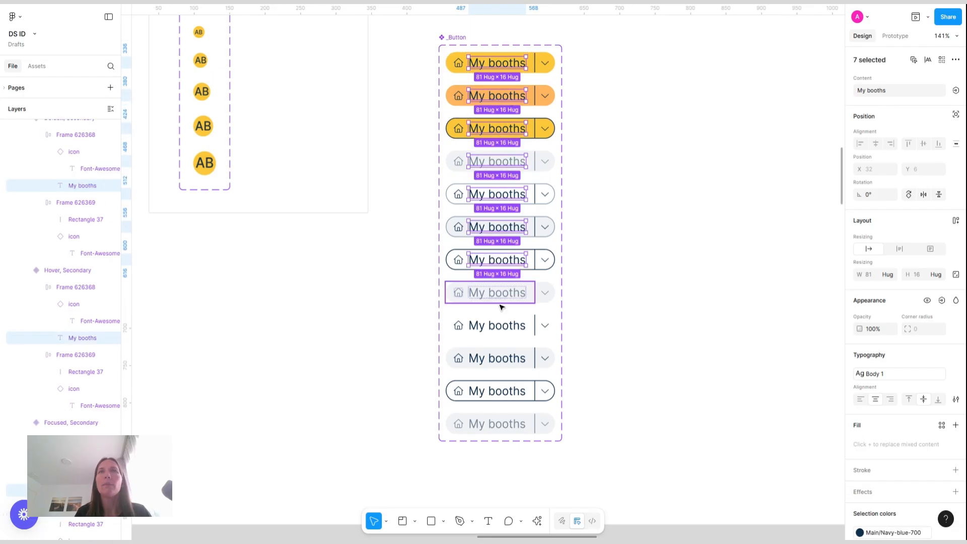
left_click(507, 297, "shift")
left_click(501, 332, "shift")
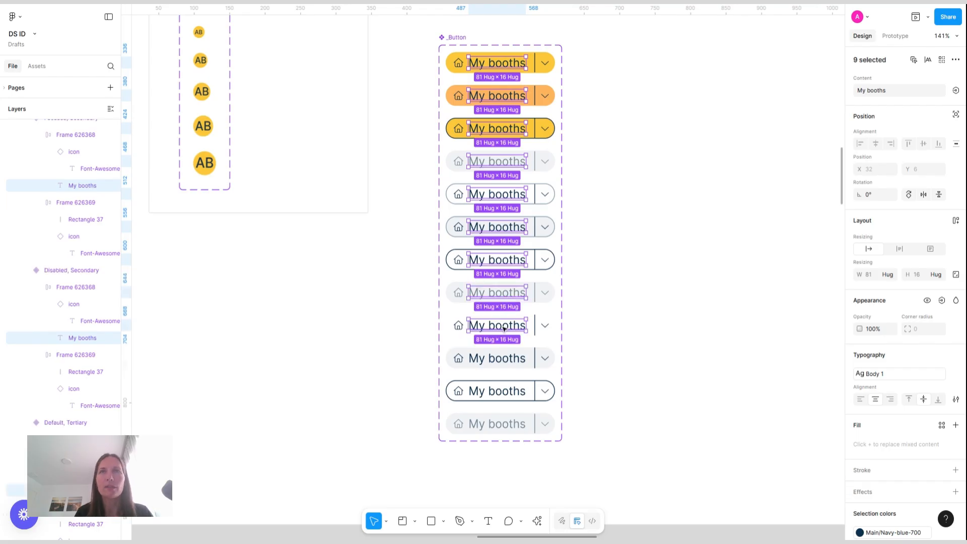
left_click(499, 359, "shift")
left_click(498, 392, "shift")
left_click(499, 424, "shift")
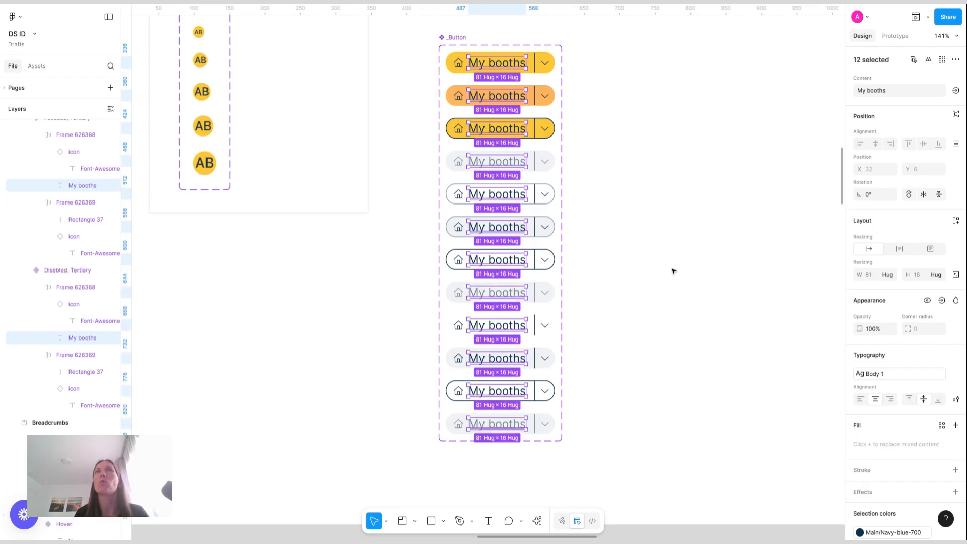
left_click(956, 91)
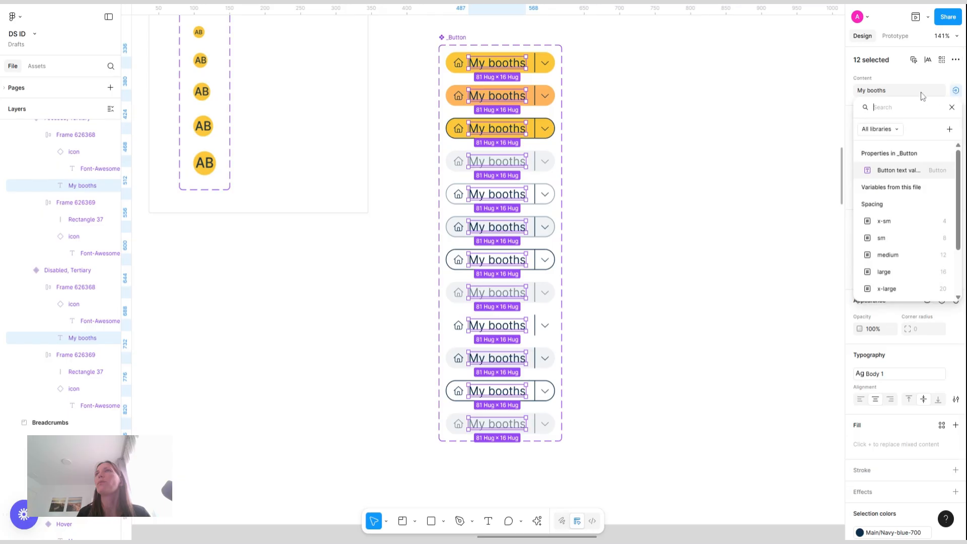
left_click(897, 170)
key("Escape")
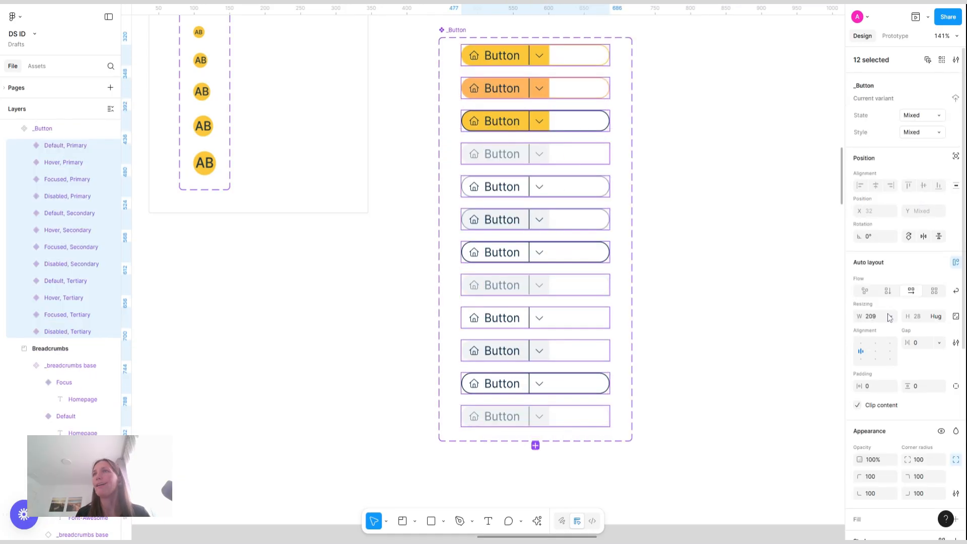
Set the width of all twelve variants to hug their contents
left_click(887, 314)
left_click(887, 303)
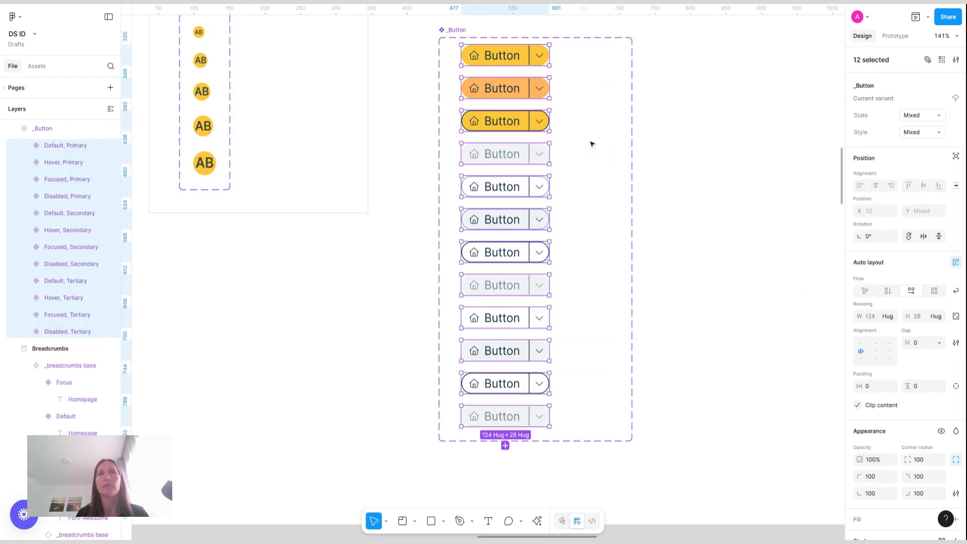
left_click(600, 125)
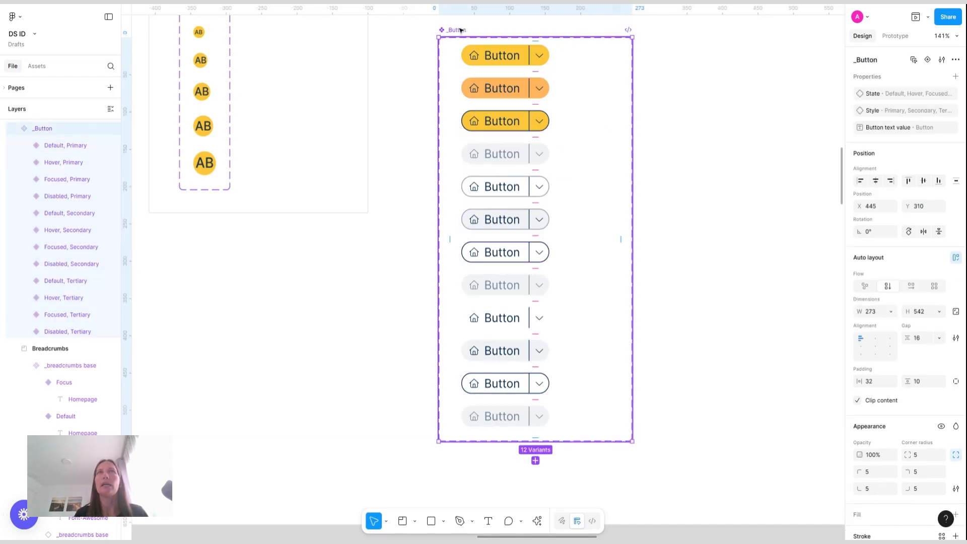
Add a boolean property named "Leading icon" with default value True to the _Button component set
left_click(956, 77)
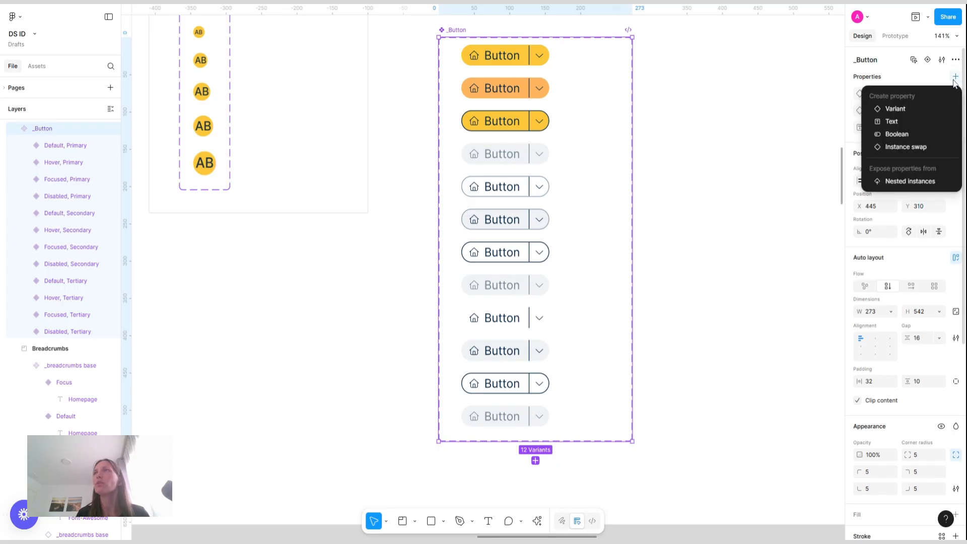
left_click(910, 135)
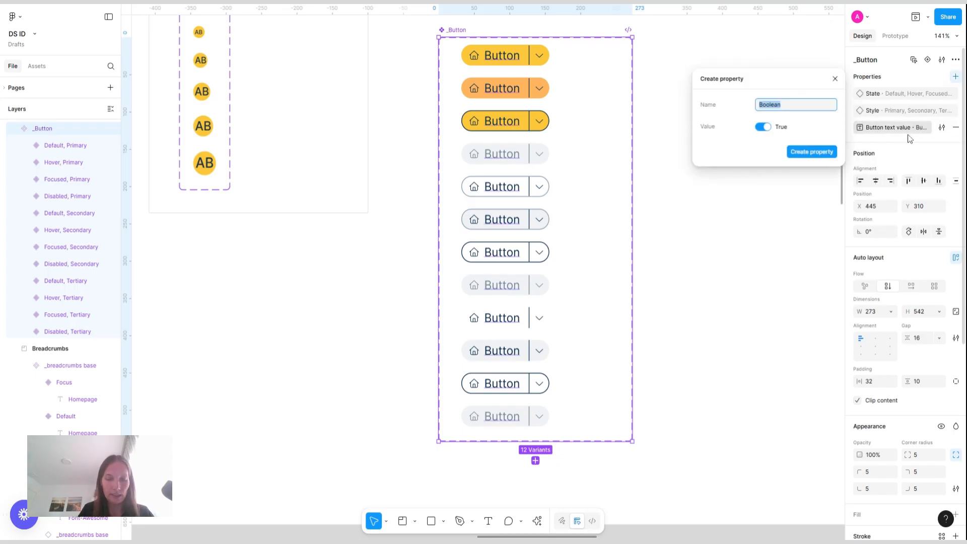
type("Leading icon")
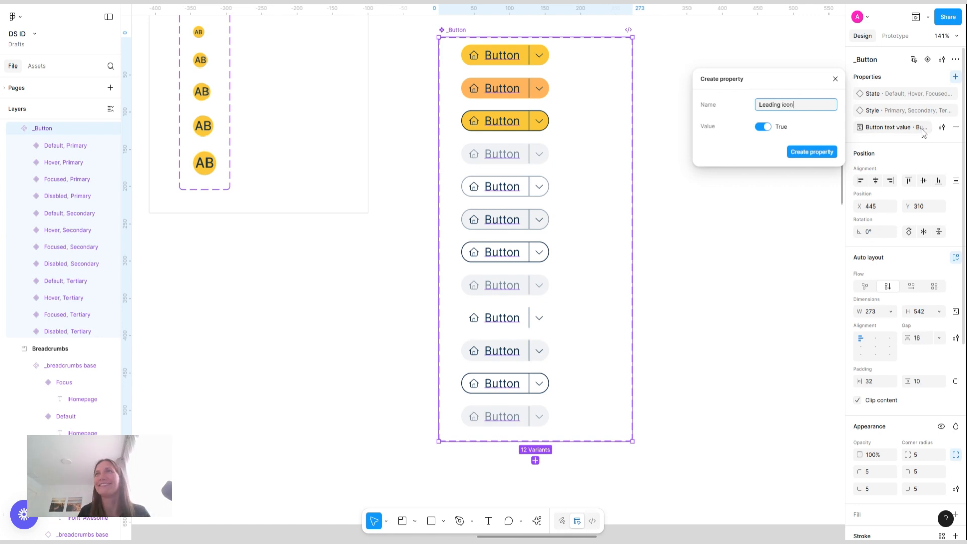
left_click(797, 153)
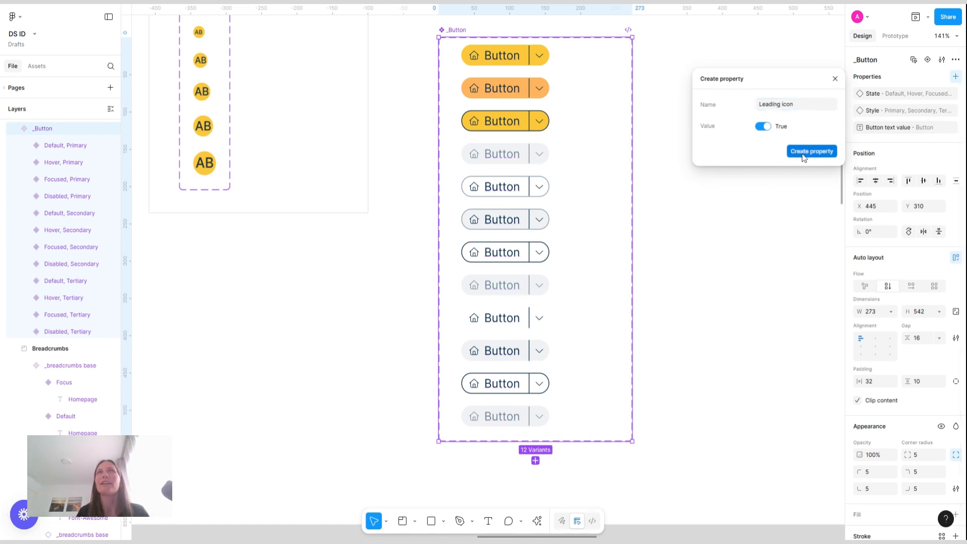
Select the home icon in all twelve variants and bind its visibility to the "Leading icon" property
left_click(474, 56)
left_click(475, 56)
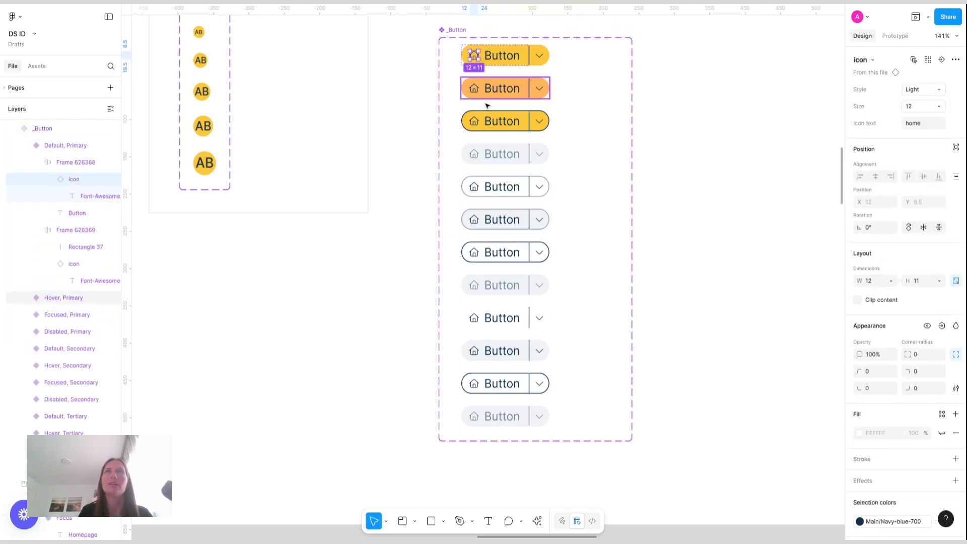
left_click(475, 88, "shift")
left_click(475, 121, "shift")
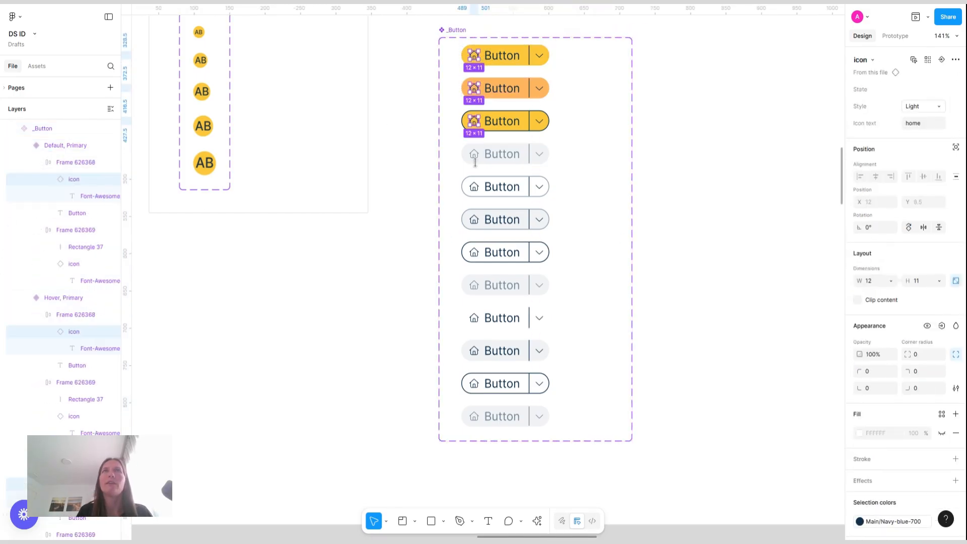
left_click(475, 154, "shift")
left_click(474, 186, "shift")
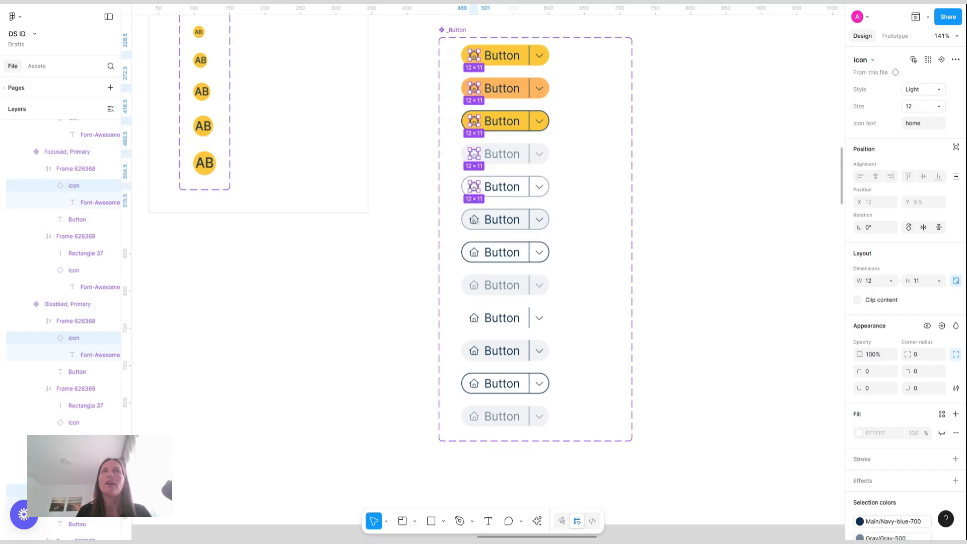
left_click(474, 220, "shift")
left_click(475, 253, "shift")
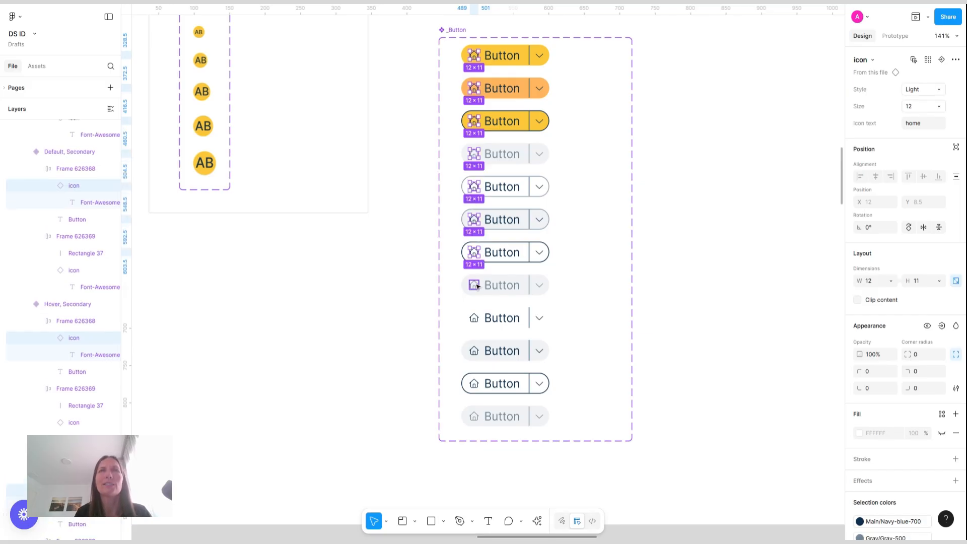
left_click(475, 285, "shift")
left_click(474, 352, "shift")
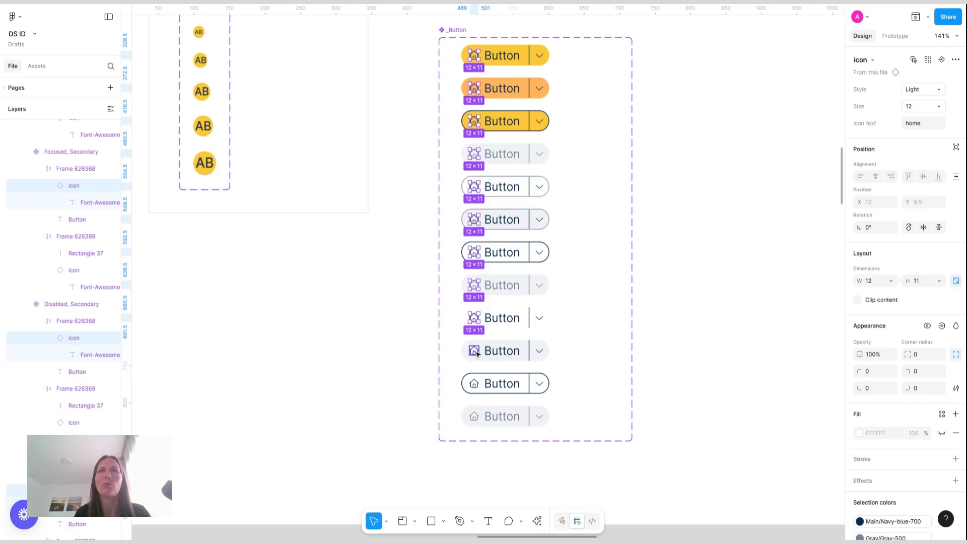
left_click(474, 384, "shift")
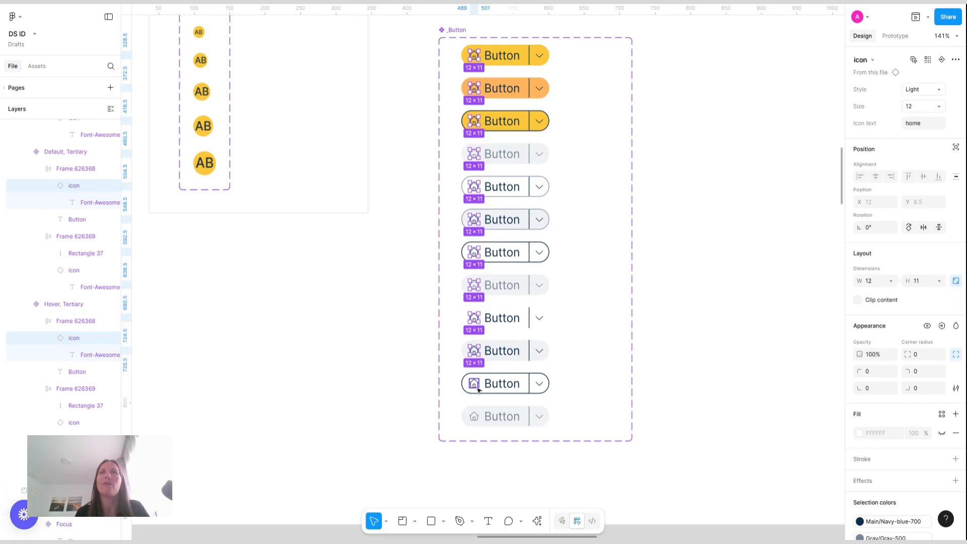
left_click(478, 417, "shift")
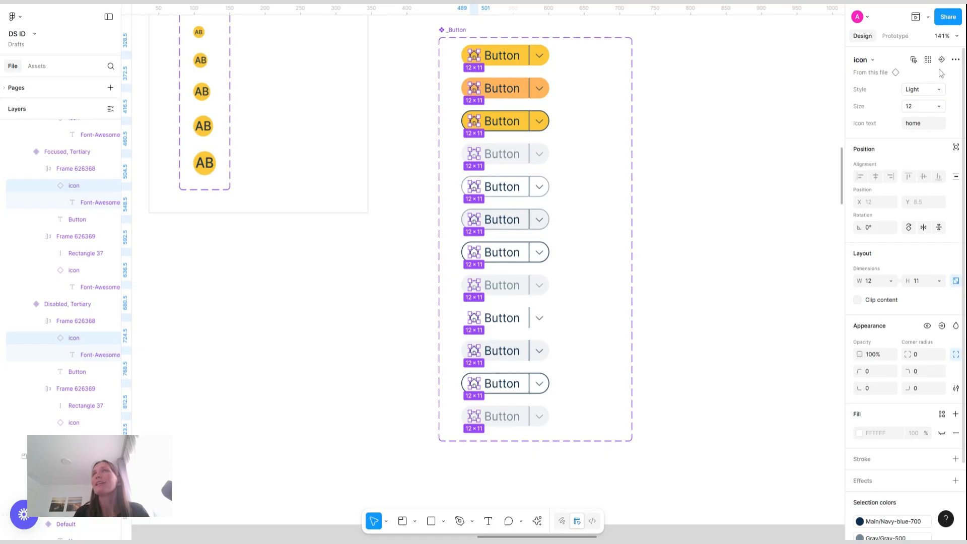
left_click(942, 326)
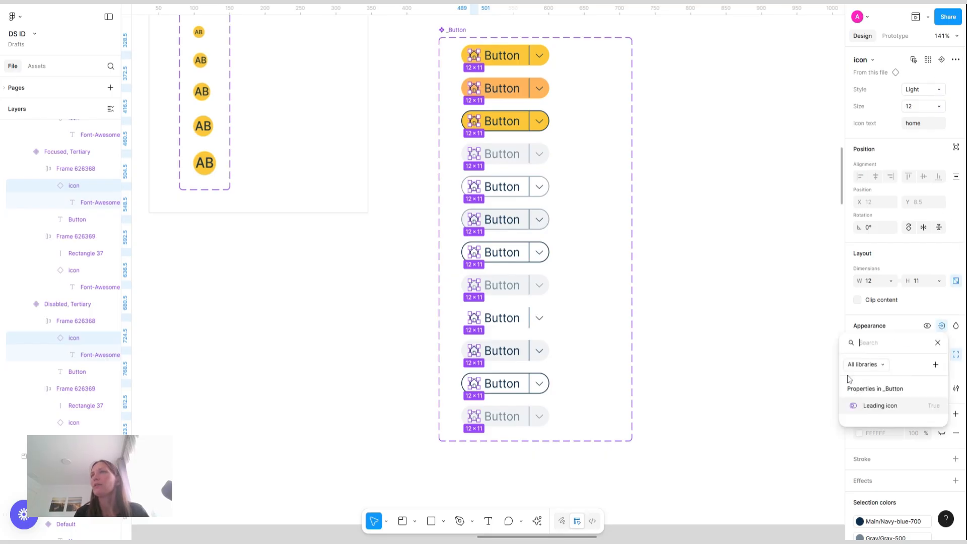
left_click(895, 409)
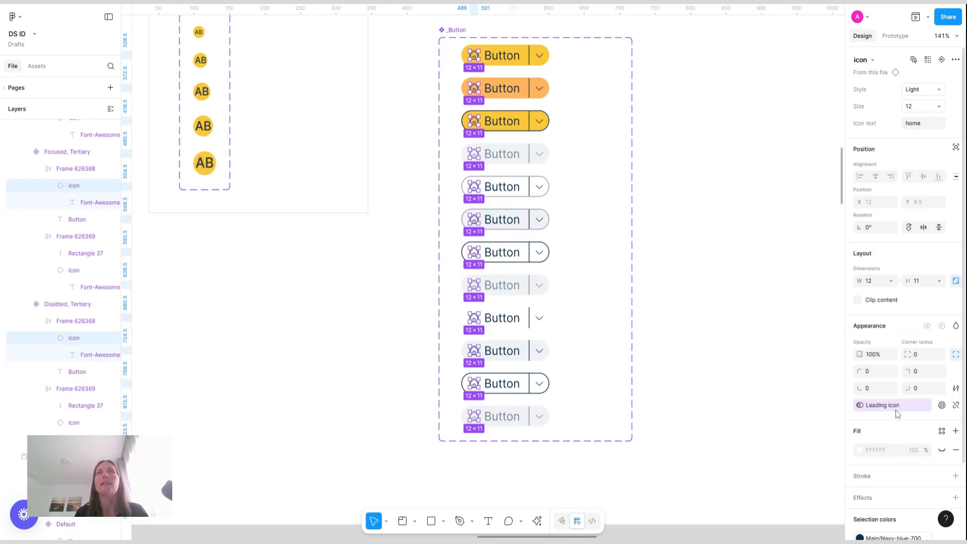
Add a boolean property named "Dropdown Style" with default value True to the _Button component set
left_click(470, 28)
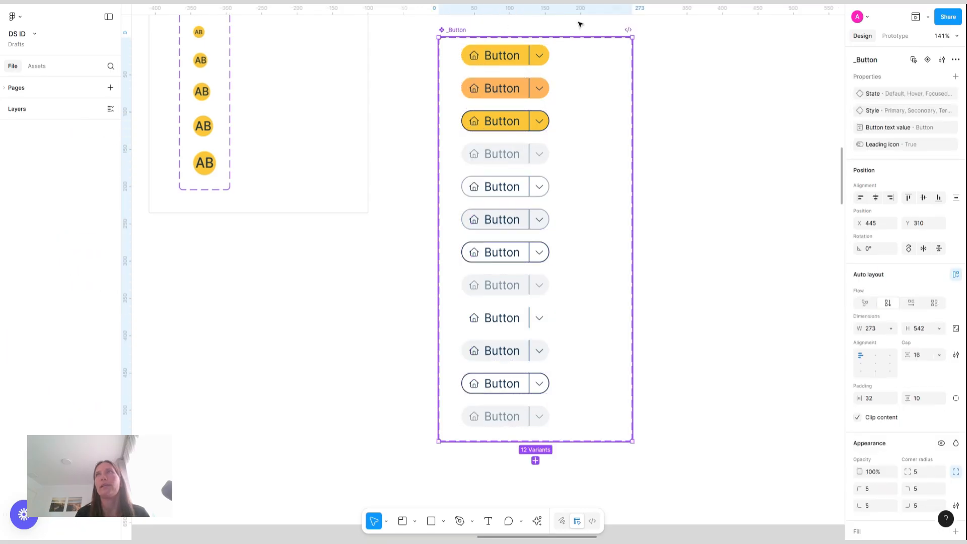
left_click(956, 76)
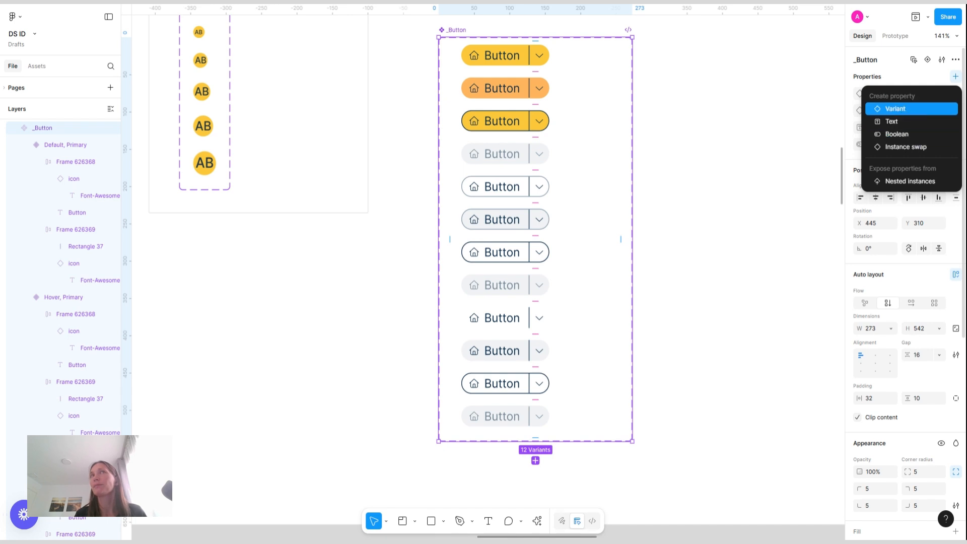
left_click(907, 137)
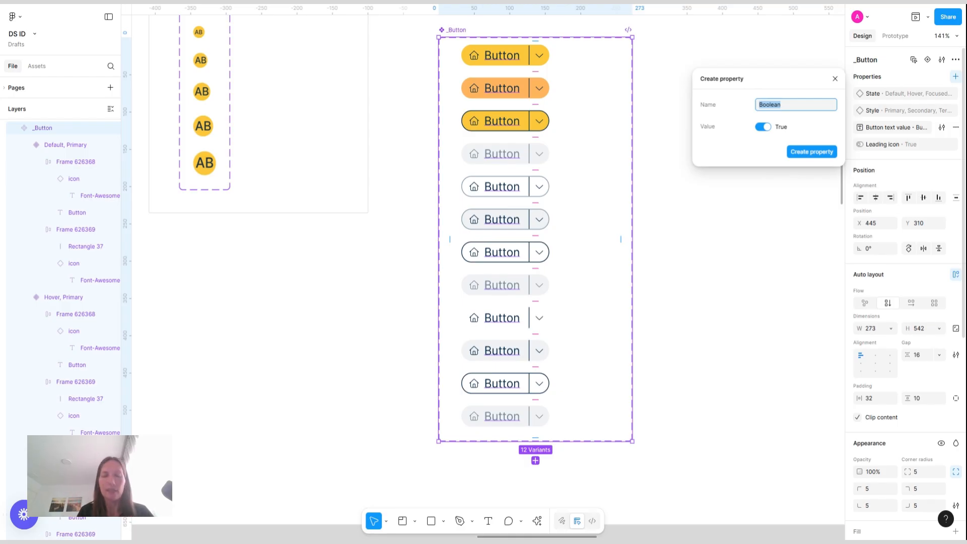
type("Drop")
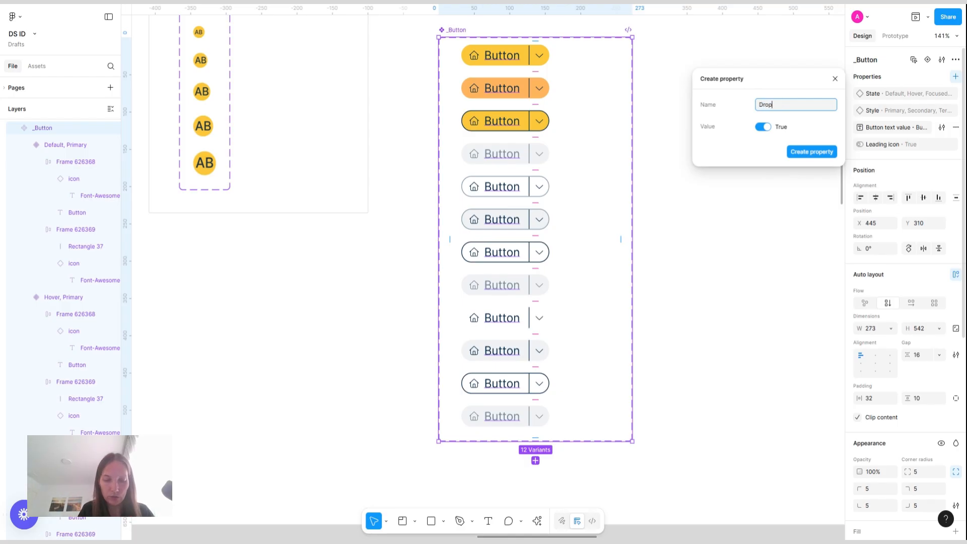
type("down Style")
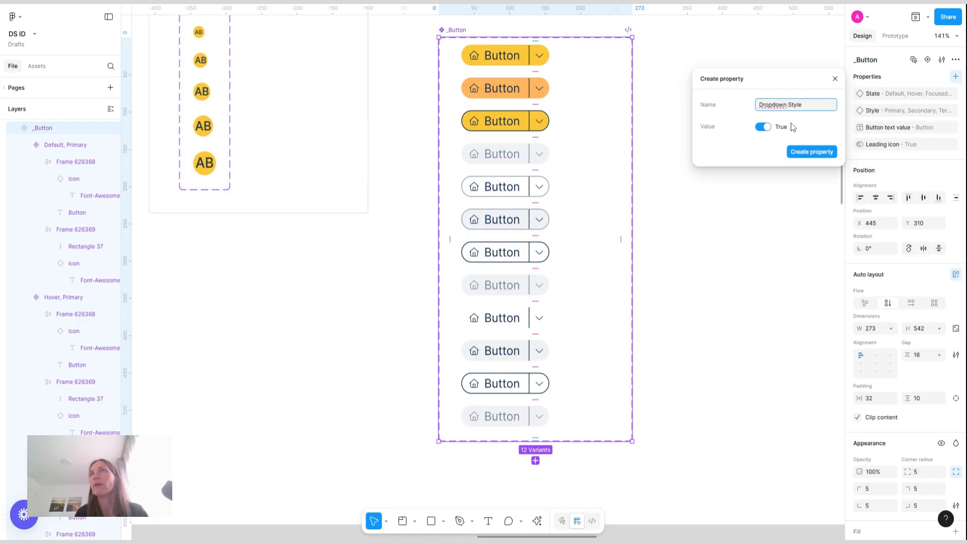
left_click(817, 155)
Select the dropdown arrow frame in all twelve variants and bind its visibility to the "Dropdown Style" property
left_click(541, 57)
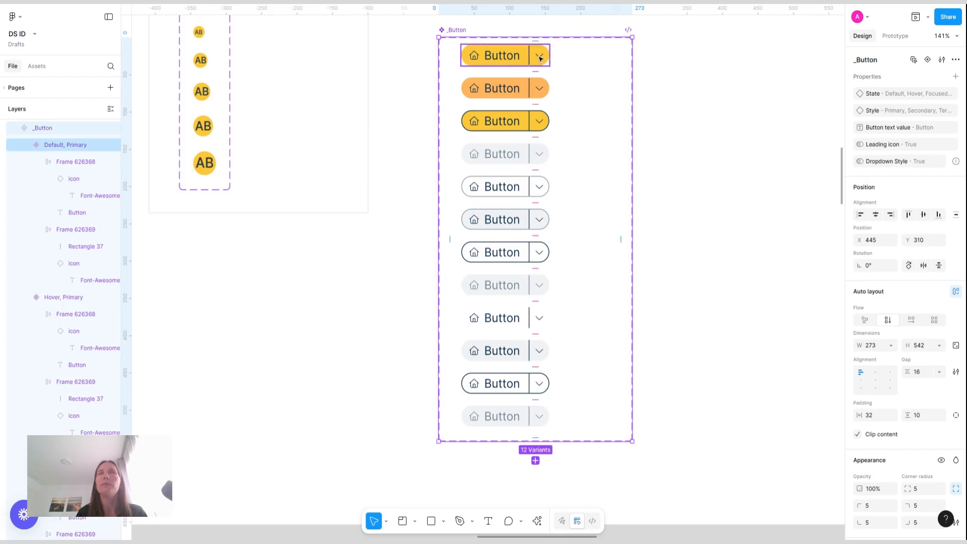
double_click(540, 56)
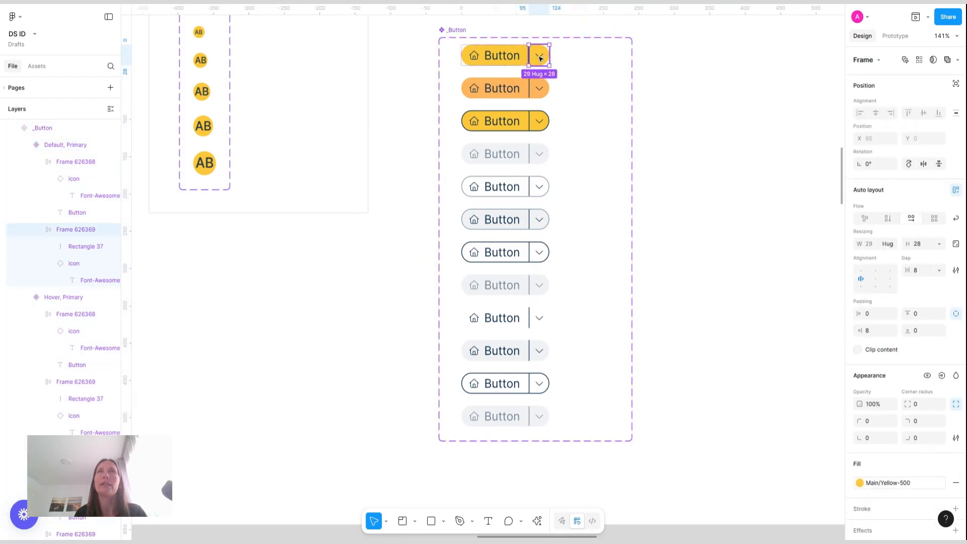
left_click(546, 89, "shift")
left_click(546, 123, "shift")
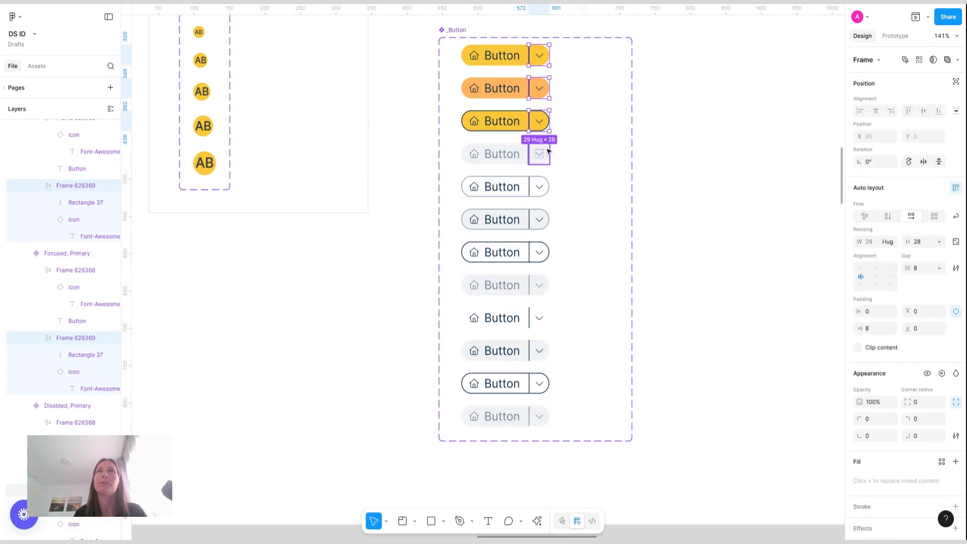
left_click(542, 154, "shift")
left_click(546, 188, "shift")
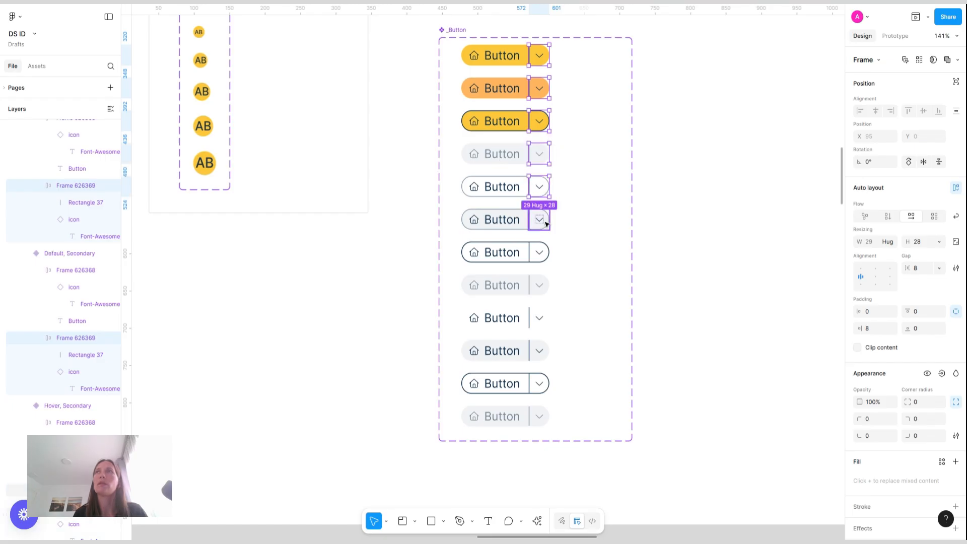
left_click(546, 220, "shift")
left_click(919, 60)
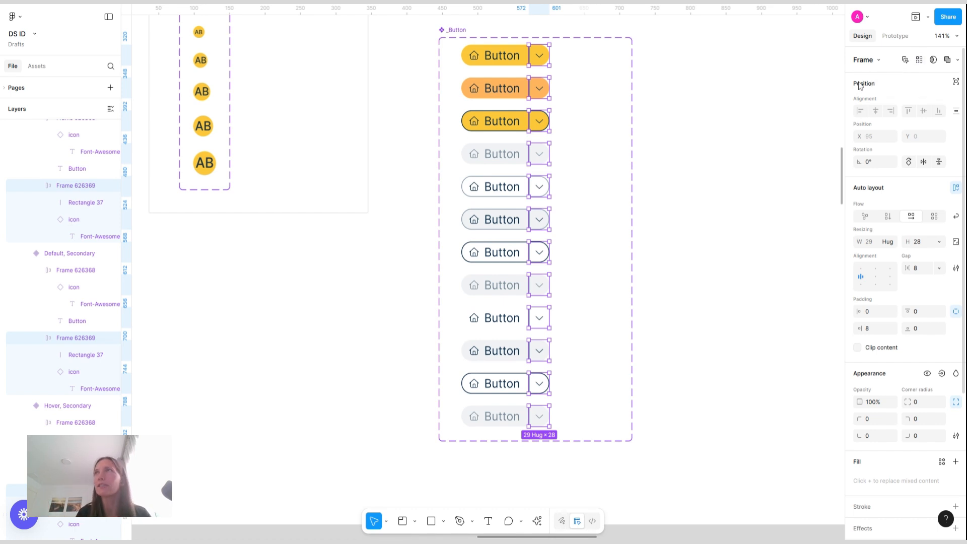
left_click(942, 374)
left_click(888, 470)
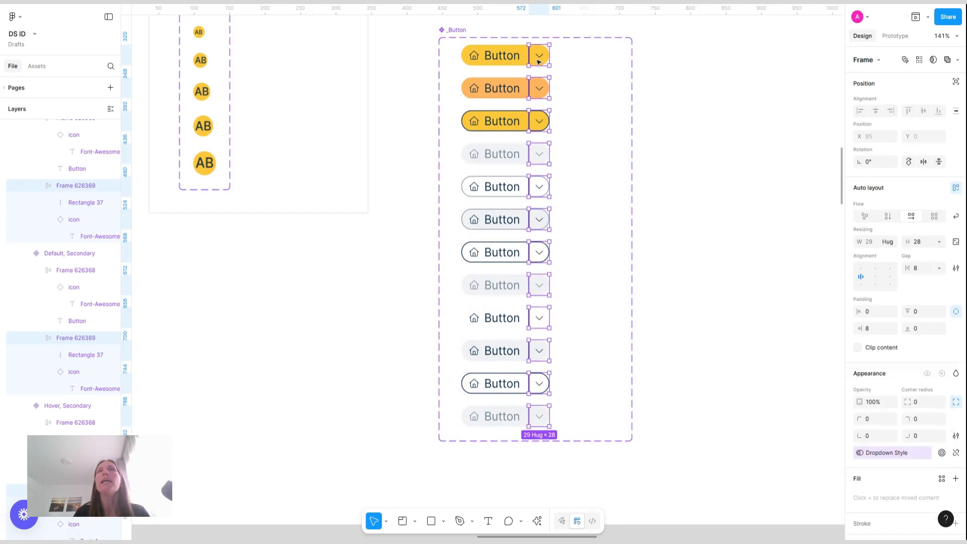
scroll(538, 62, "up", 5)
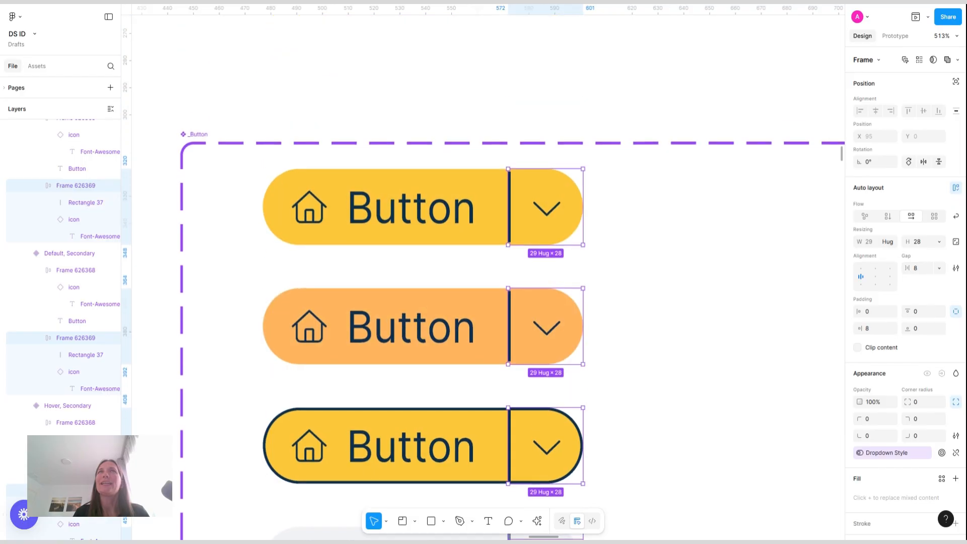
Select the divider rectangle across all twelve button variants
scroll(514, 185, "up", 5)
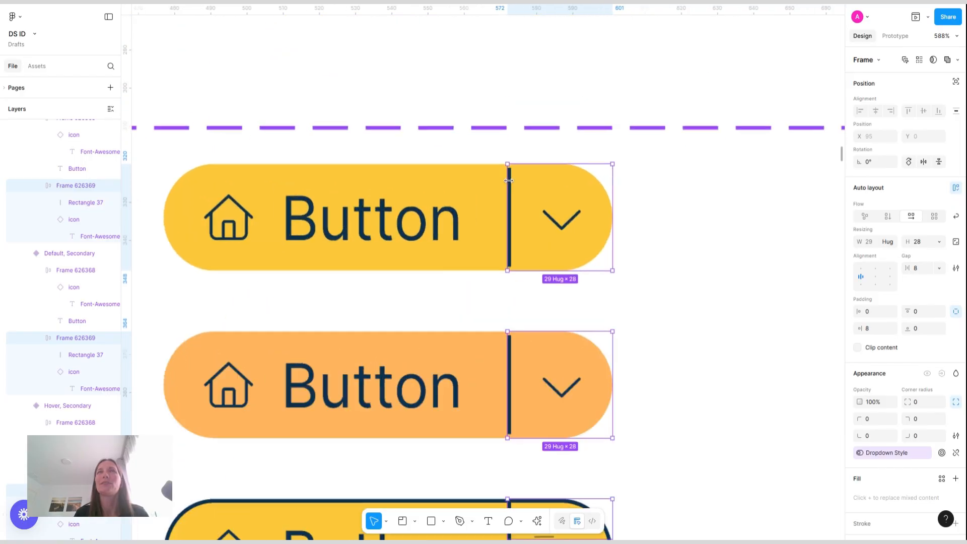
left_click(510, 184)
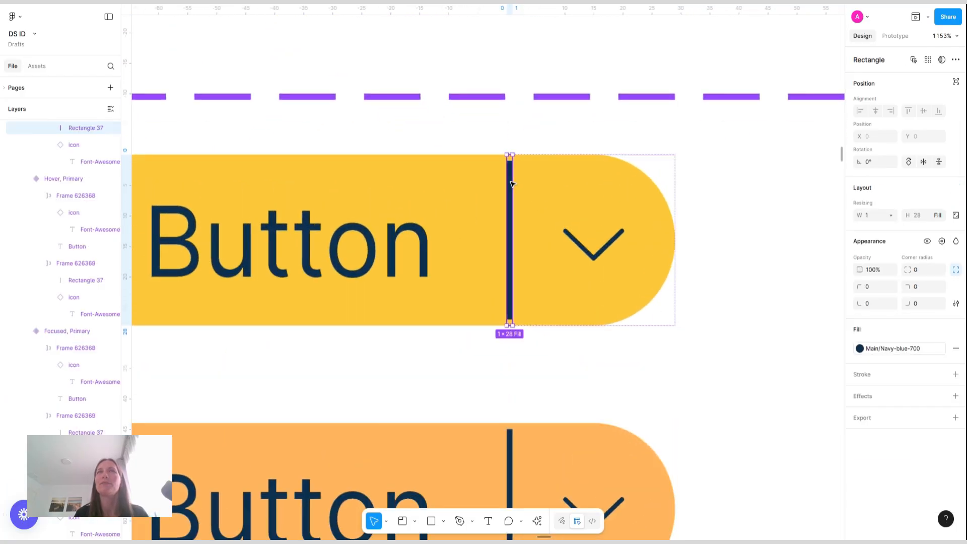
left_click(929, 59)
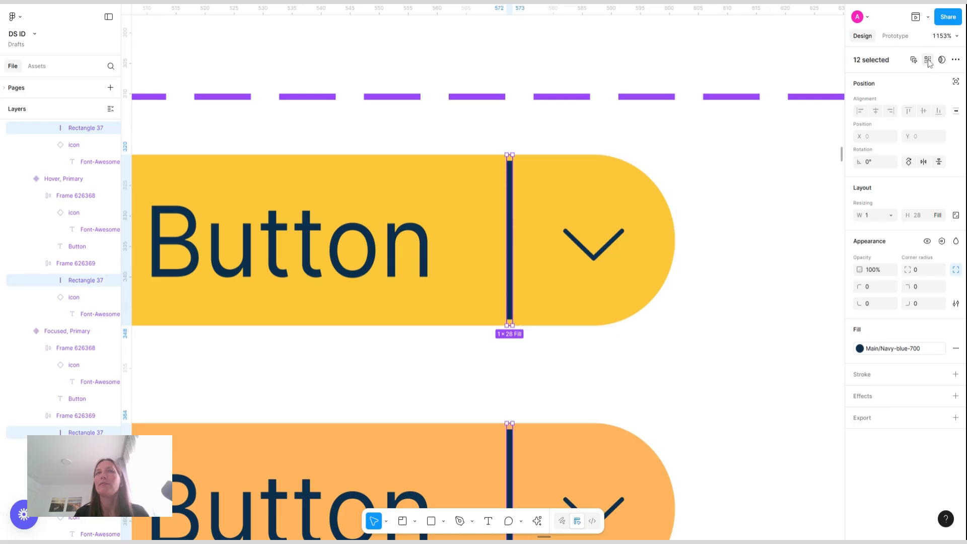
scroll(754, 349, "down", 7)
scroll(754, 350, "down", 3)
scroll(751, 350, "down", 3)
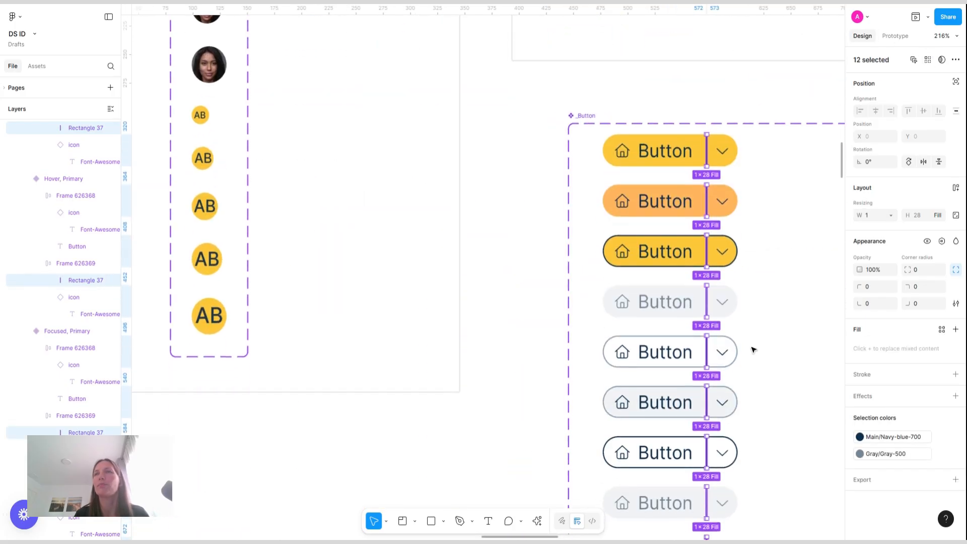
scroll(751, 350, "right", 3)
scroll(752, 349, "down", 4)
scroll(751, 349, "down", 1)
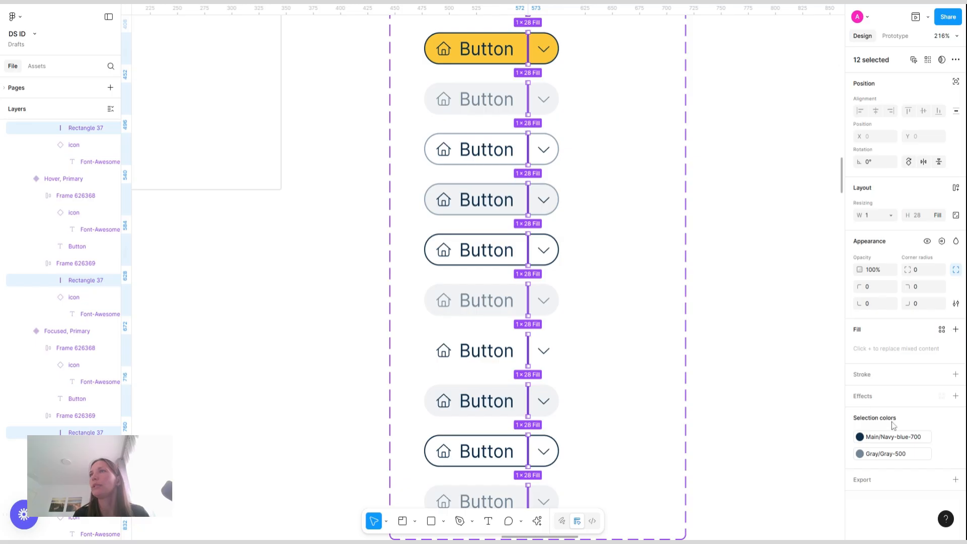
scroll(724, 339, "down", 3)
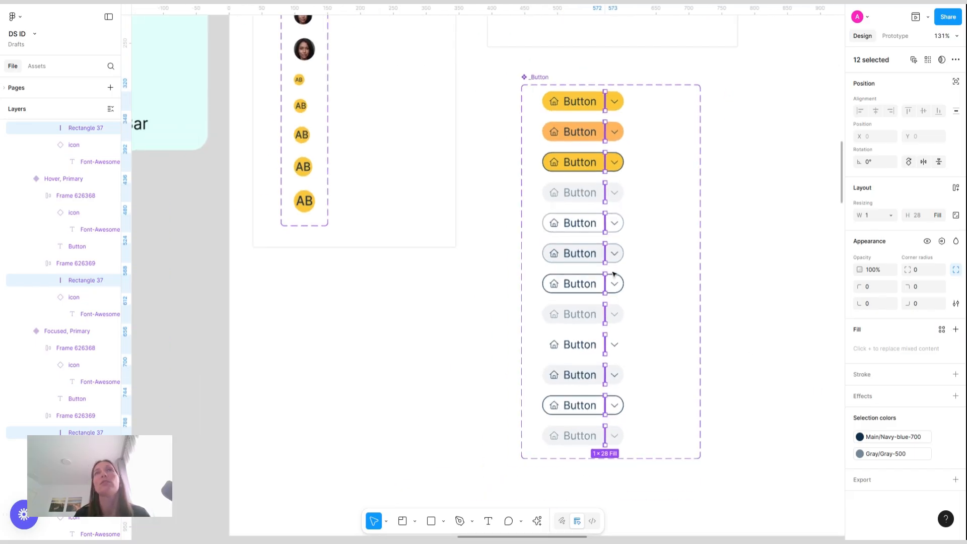
Add a boolean property named "Split Style" with default value True to the _Button component set
left_click(538, 77)
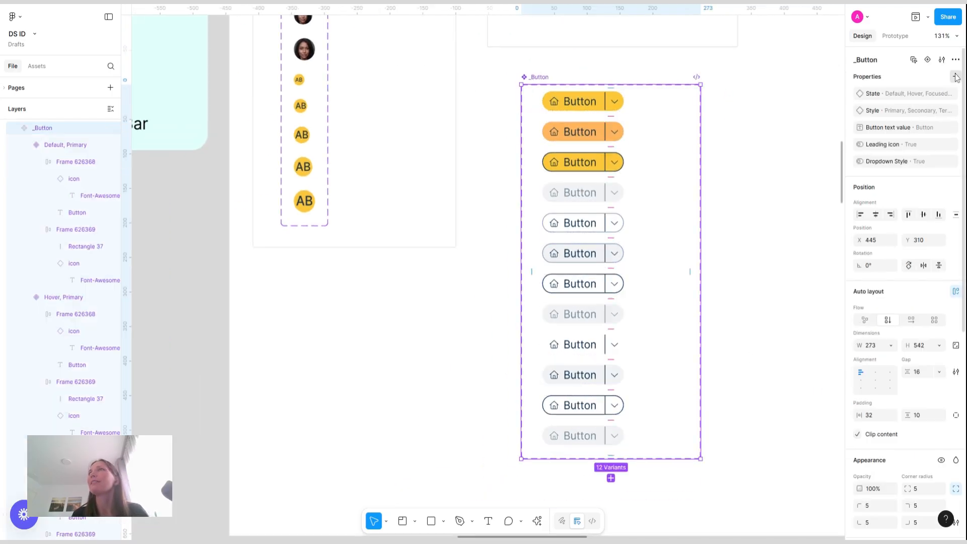
left_click(955, 77)
left_click(914, 134)
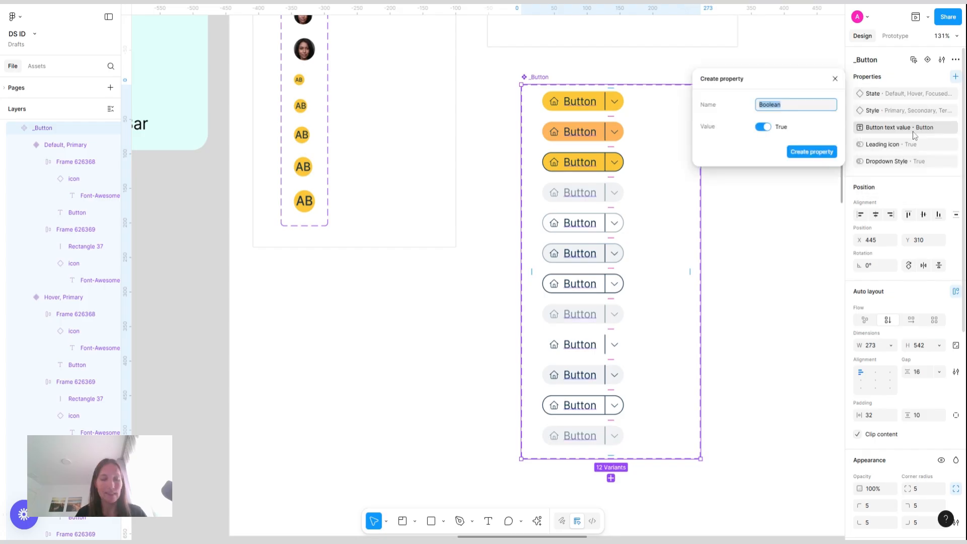
type("Dr")
key("BackSpace")
key("BackSpace")
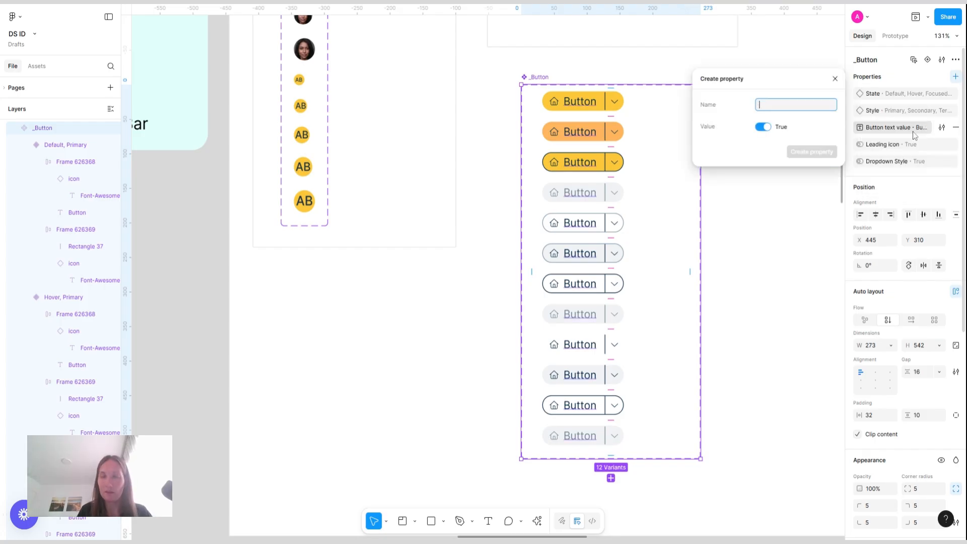
type("Split")
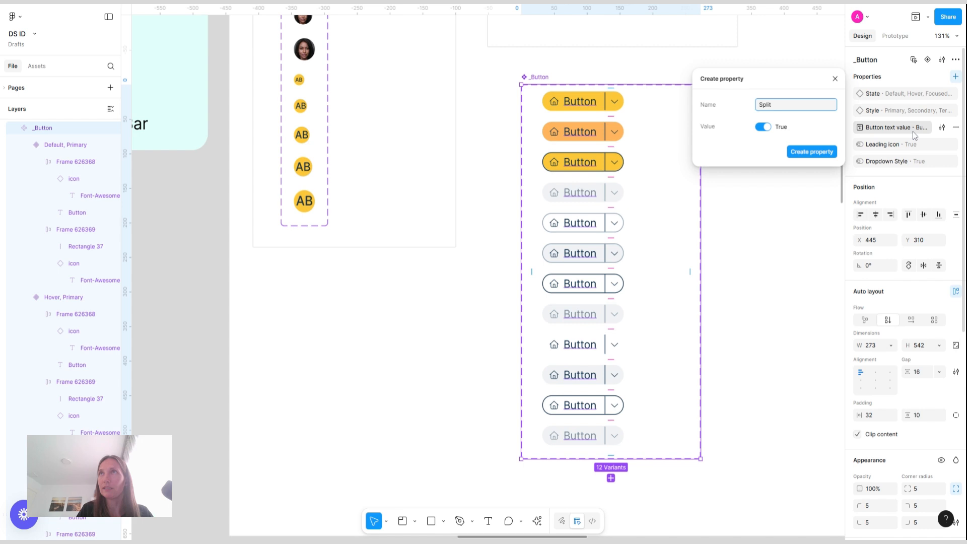
type("ted")
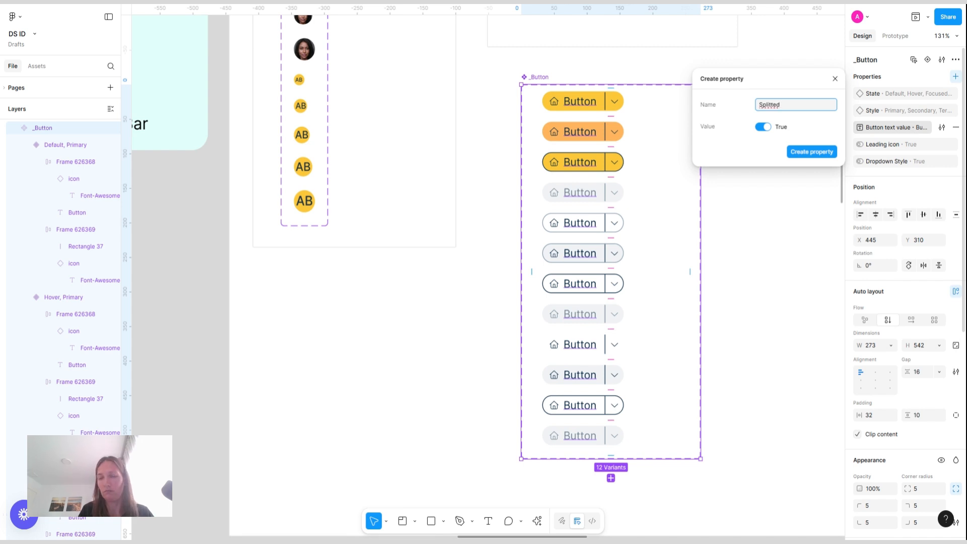
key("BackSpace")
key("BackSpace")
key("BackSpace")
key("BackSpace")
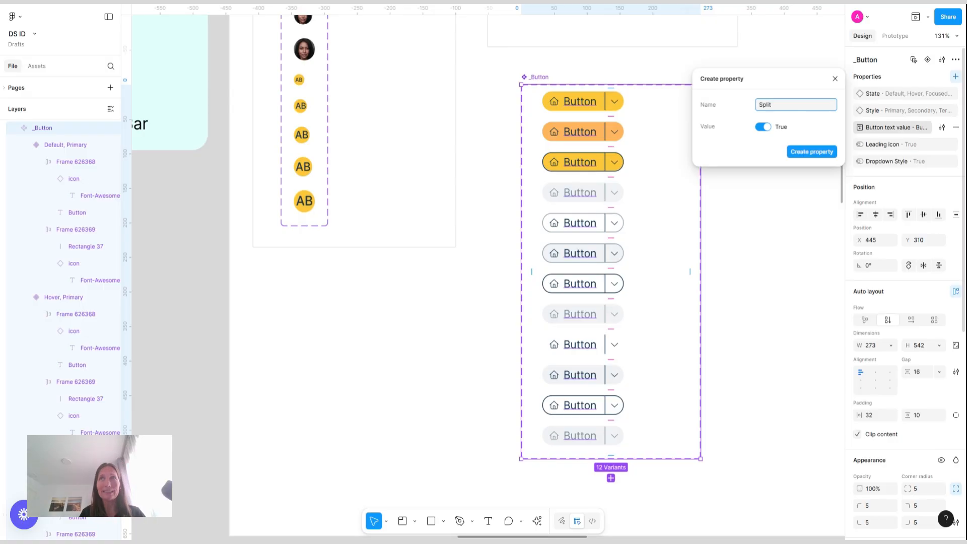
key("BackSpace")
key("BackSpace")
key("BackSpace")
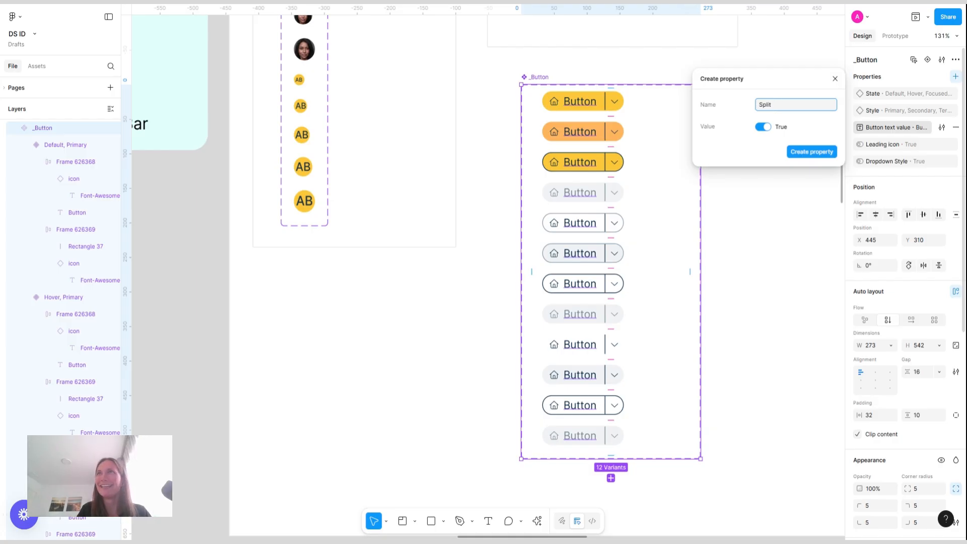
type("Style")
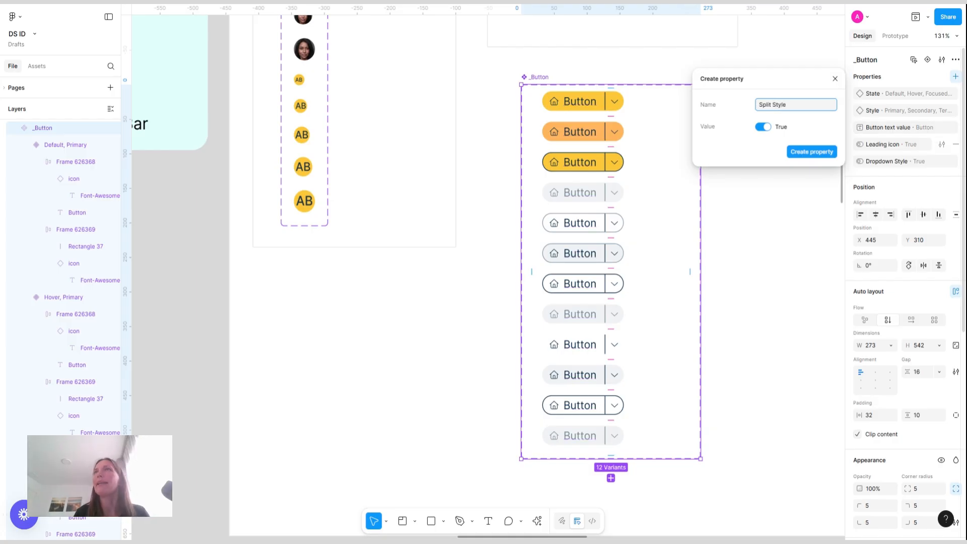
left_click(813, 154)
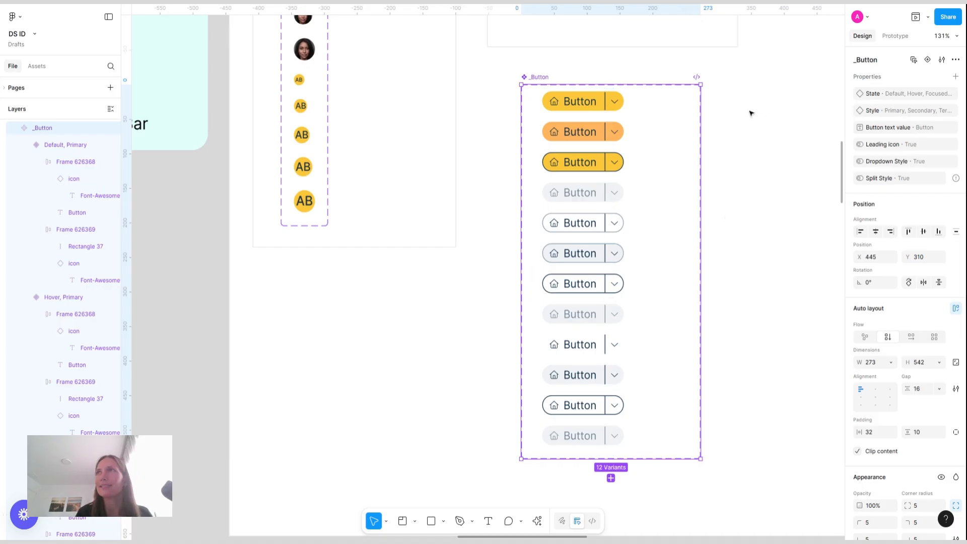
Select the divider rectangle in all twelve variants and bind its visibility to the "Split Style" property
left_click(615, 98)
scroll(606, 99, "up", 10)
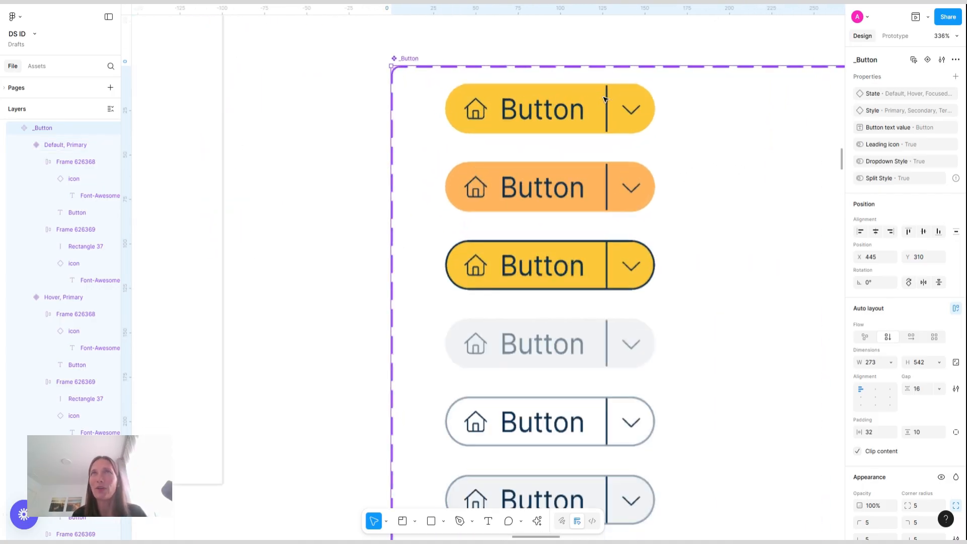
left_click(612, 111)
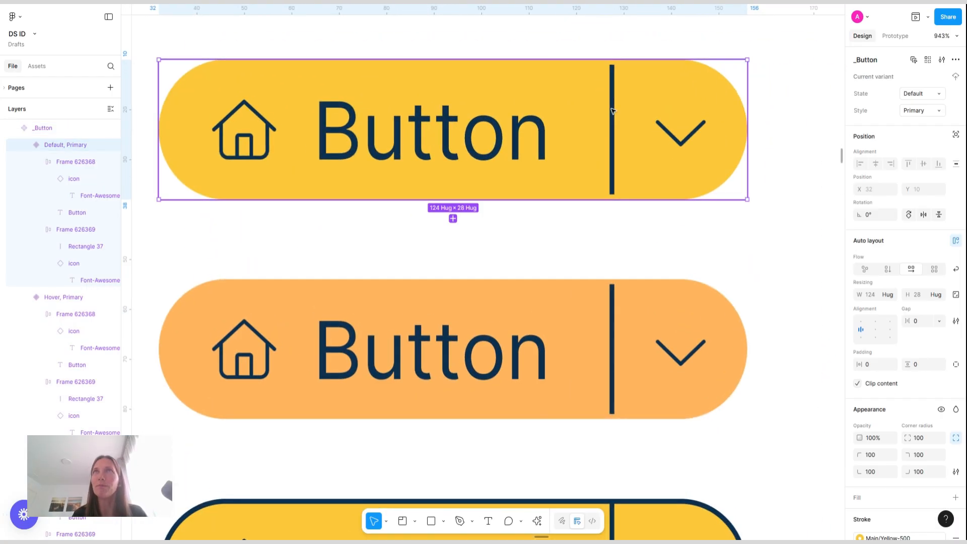
left_click(613, 111)
left_click(928, 59)
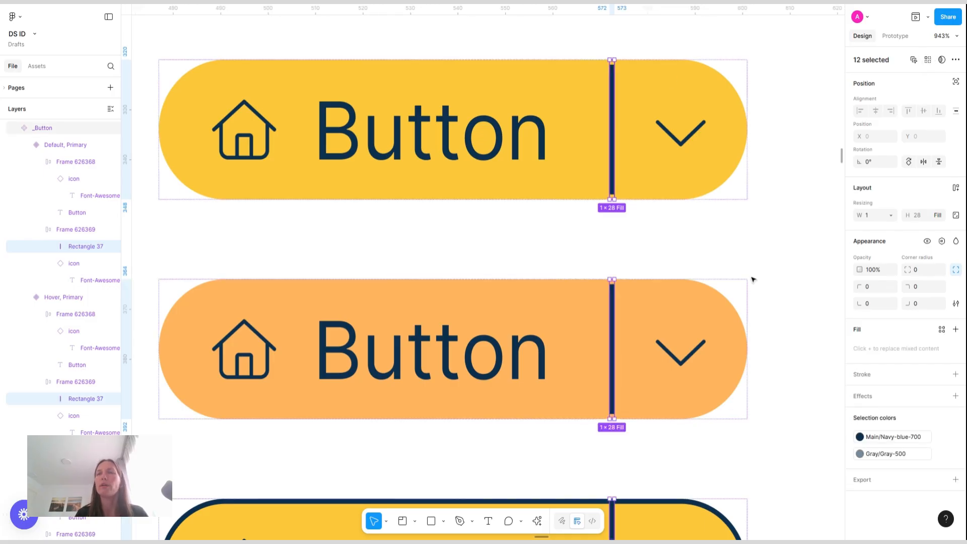
scroll(752, 278, "down", 10)
scroll(753, 279, "right", 5)
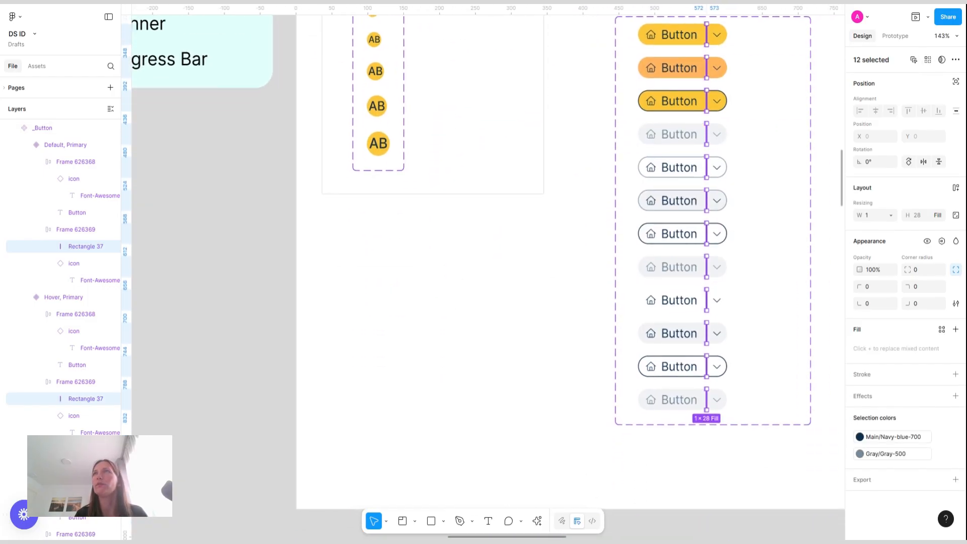
scroll(754, 280, "up", 5)
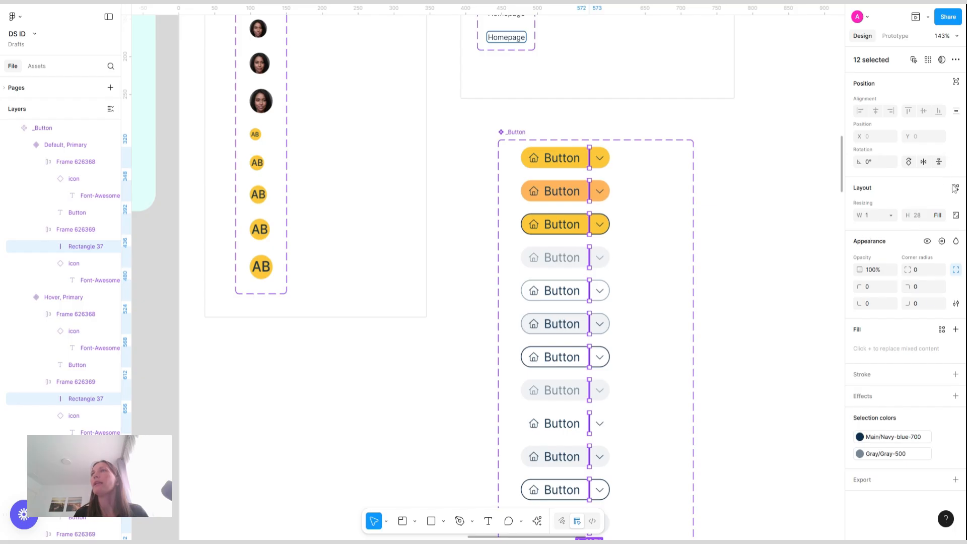
left_click(942, 242)
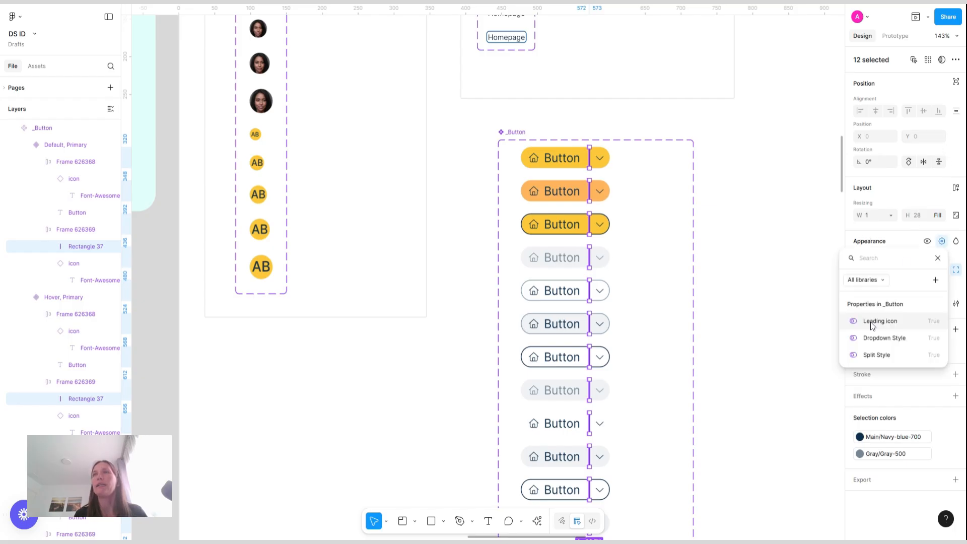
left_click(896, 361)
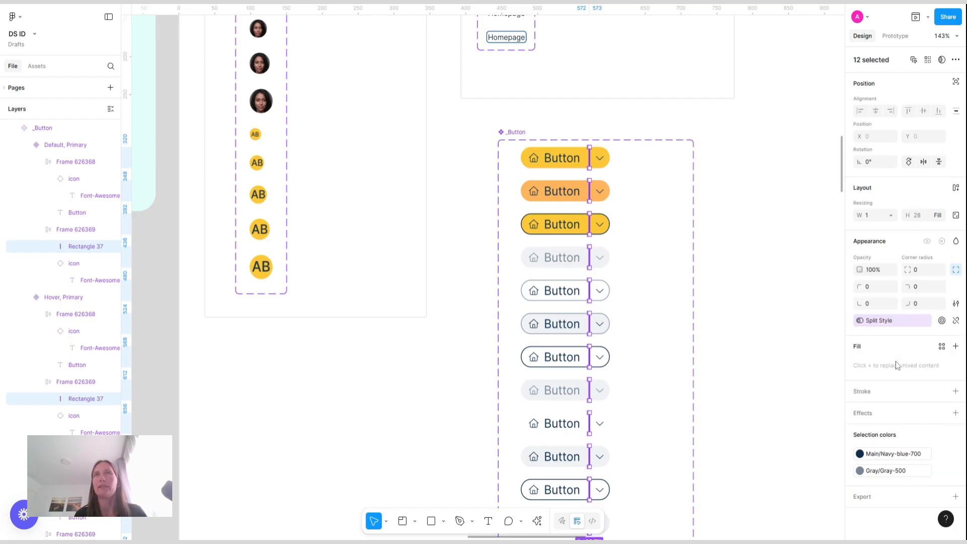
Select the dropdown arrow frame in all twelve variants and increase its right padding to 9
left_click(757, 188)
scroll(681, 255, "right", 4)
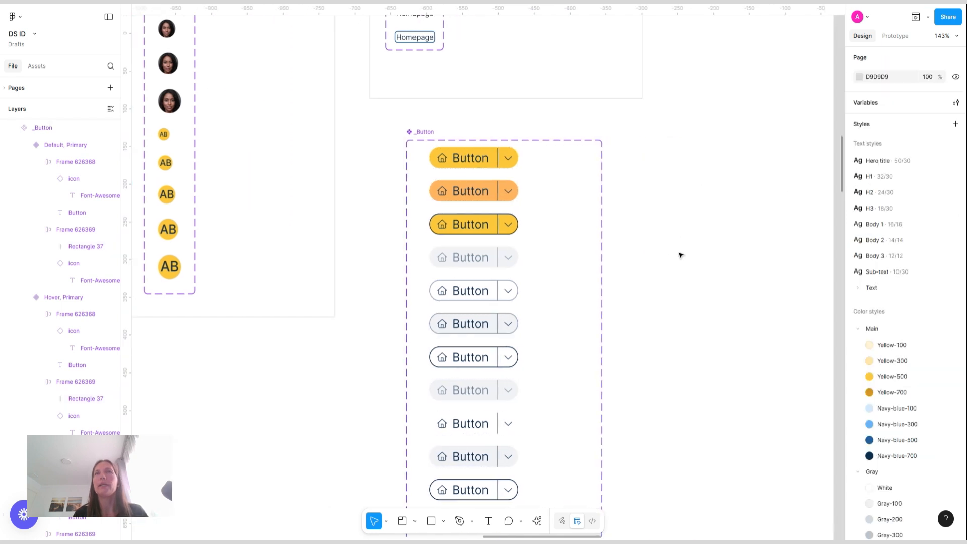
scroll(504, 176, "up", 5)
left_click(507, 165)
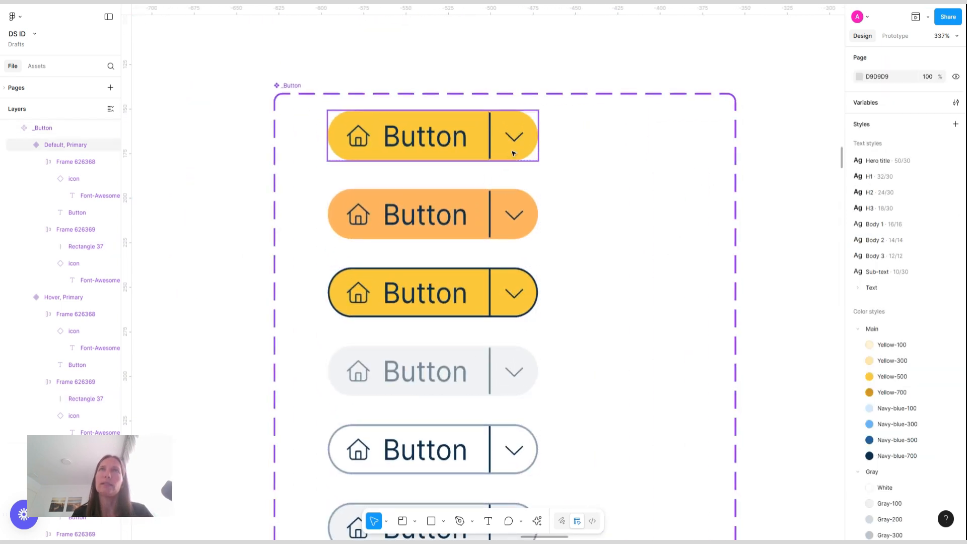
double_click(513, 153)
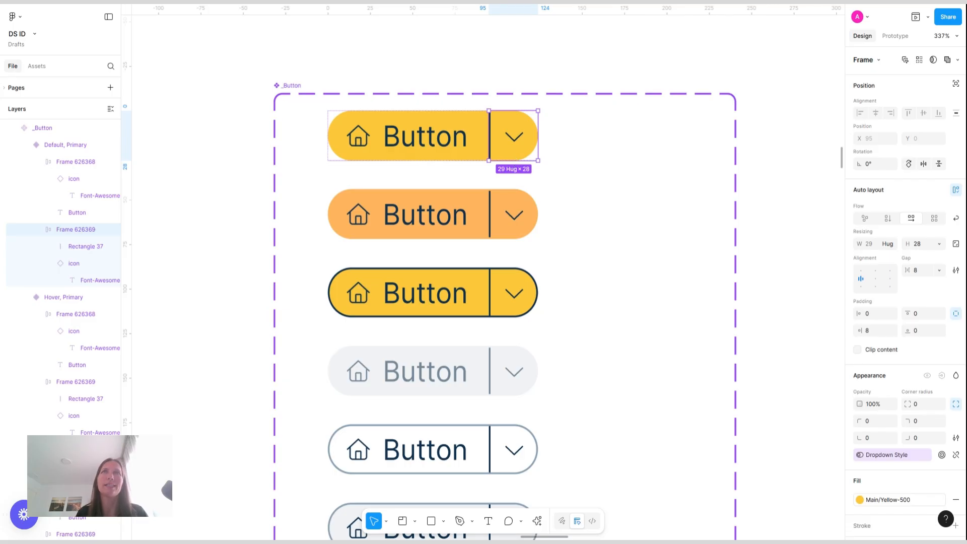
left_click(905, 59)
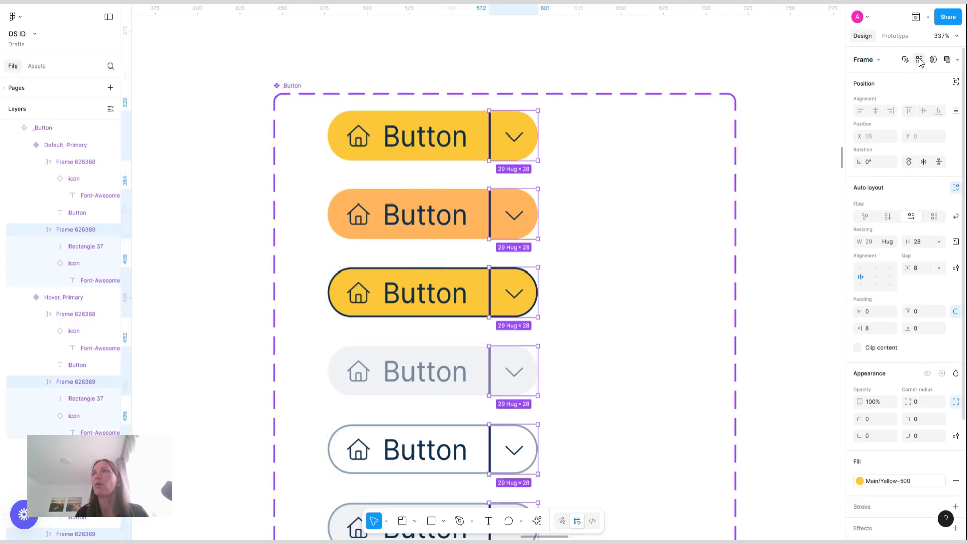
left_click(877, 328)
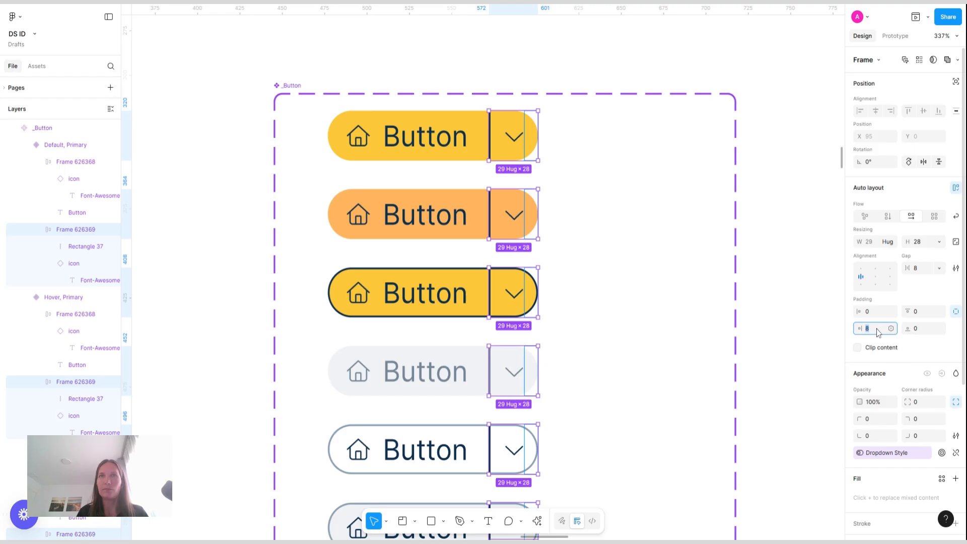
key("Up")
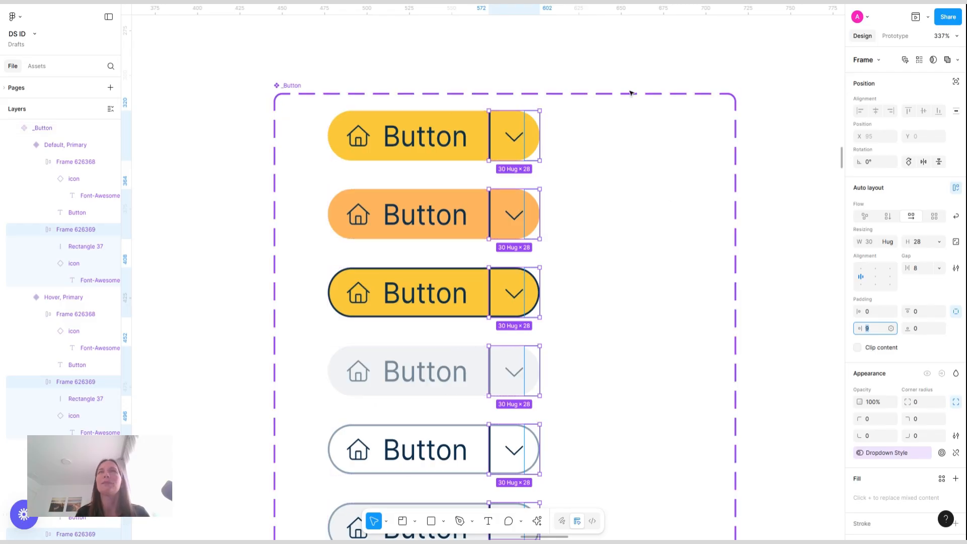
Select the chevron icon in all twelve button variants and set its size to 8 and its style to Solid
scroll(630, 93, "down", 5)
scroll(631, 92, "down", 3)
left_click(745, 119)
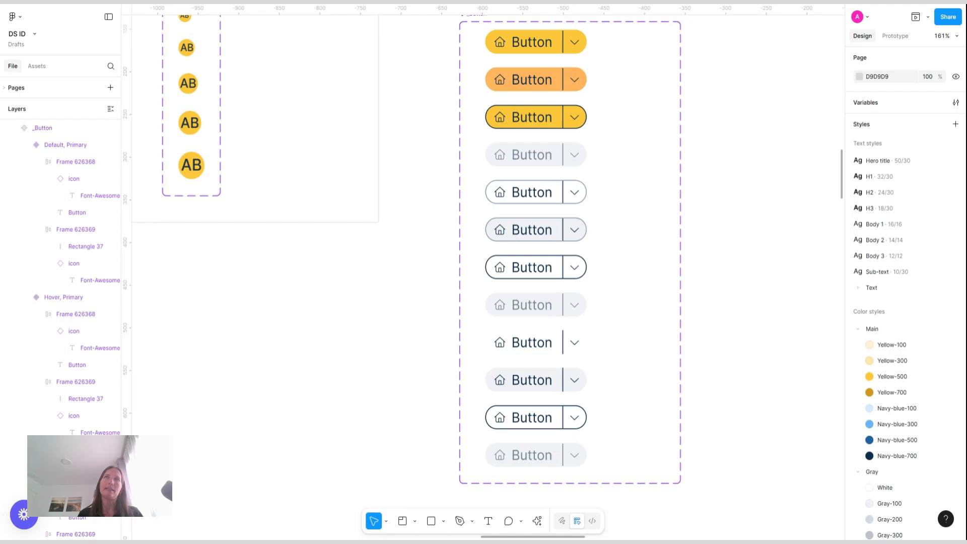
scroll(580, 80, "up", 2)
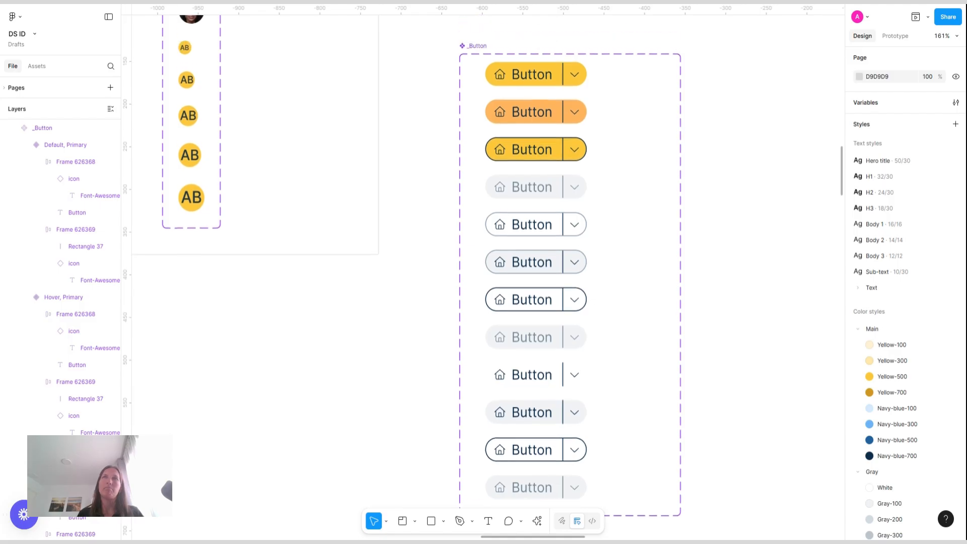
left_click(585, 76)
double_click(579, 79)
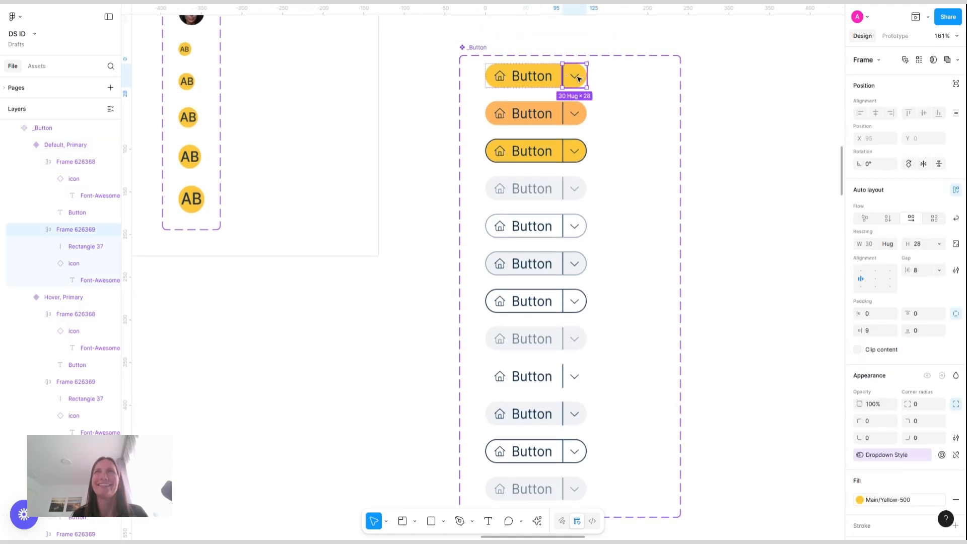
double_click(577, 77)
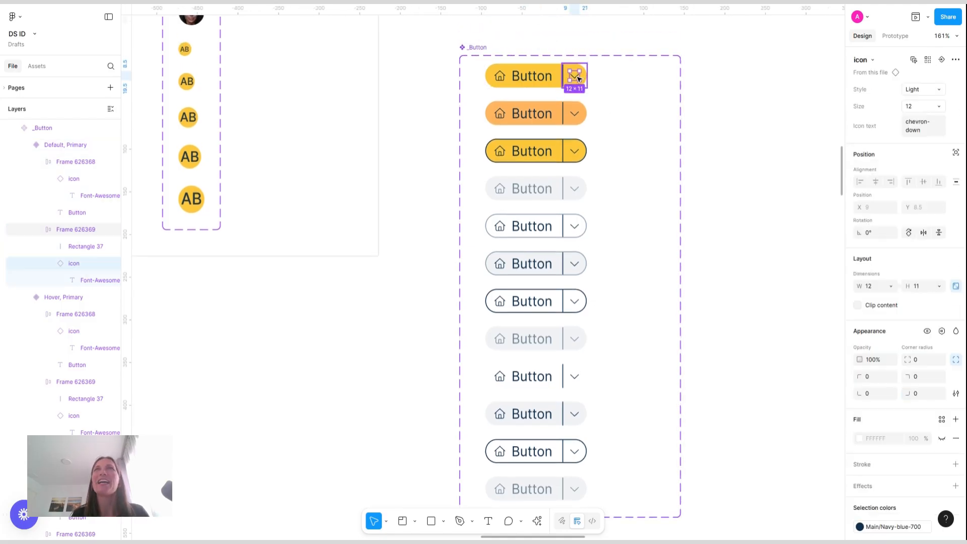
left_click(928, 59)
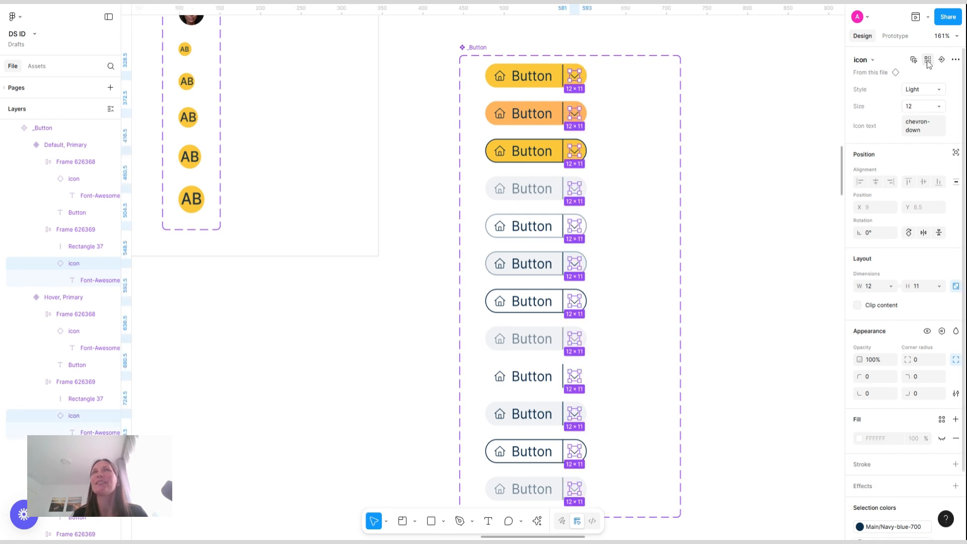
left_click(941, 108)
left_click(861, 119)
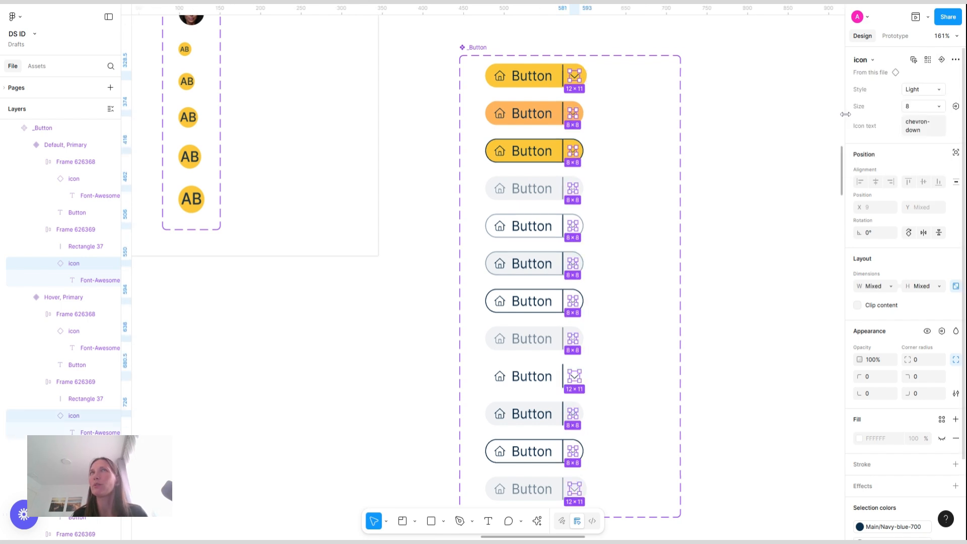
left_click(933, 93)
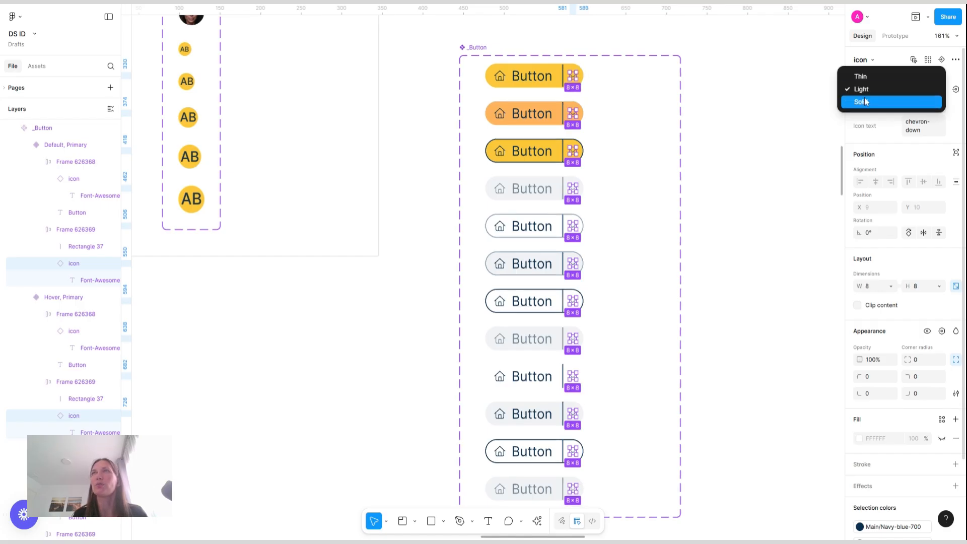
left_click(865, 101)
left_click(759, 87)
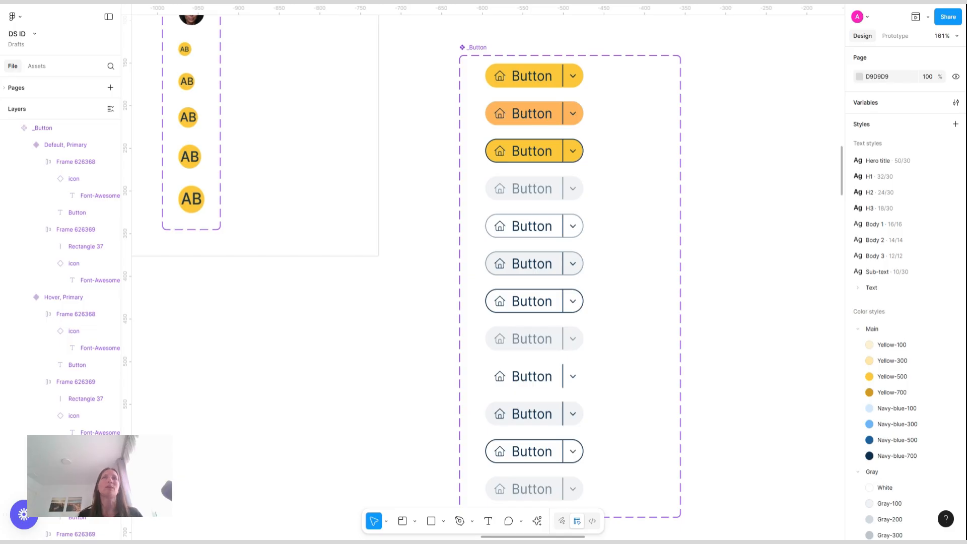
Rename the component set to "_Button/Base" and narrow its width to about 207
scroll(483, 272, "down", 2)
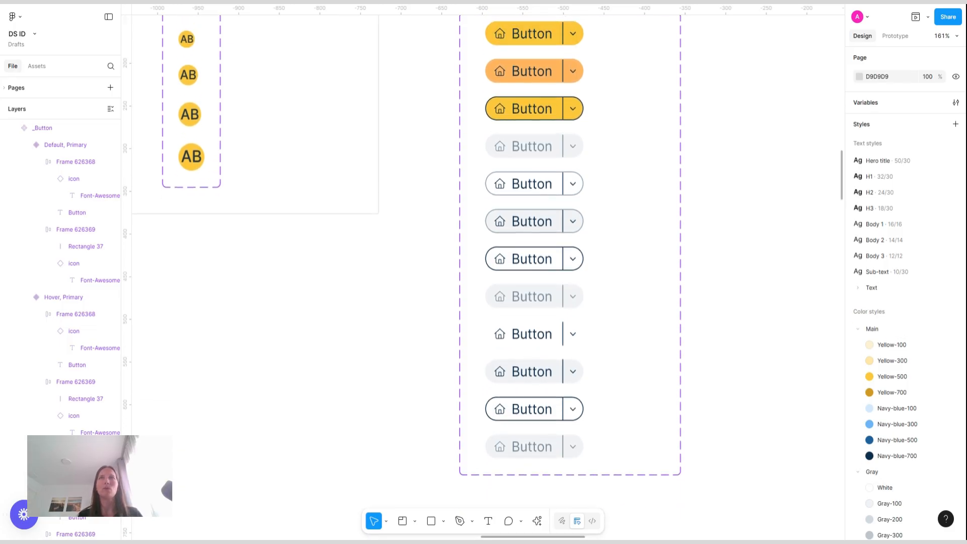
scroll(484, 272, "up", 2)
scroll(483, 272, "down", 1)
scroll(483, 272, "right", 6)
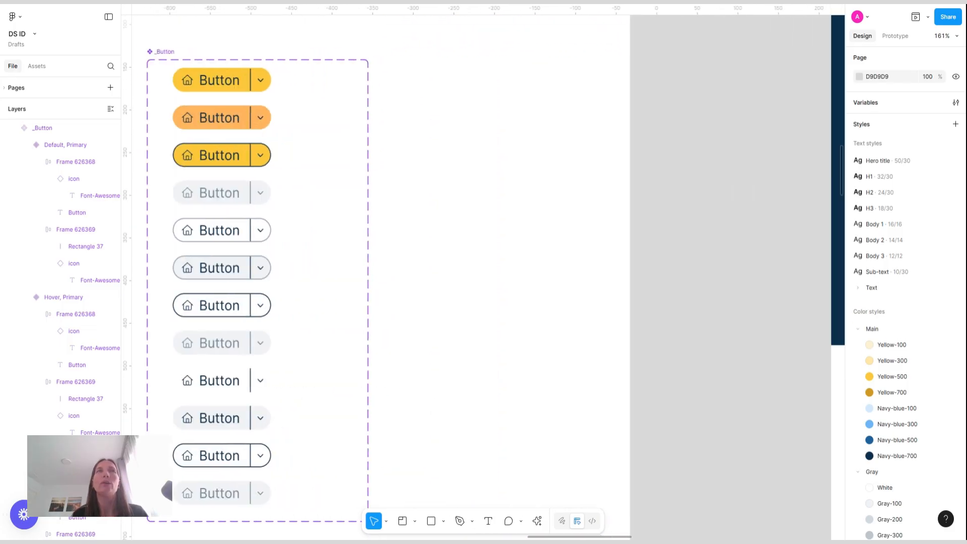
scroll(484, 272, "right", 1)
scroll(484, 272, "left", 3)
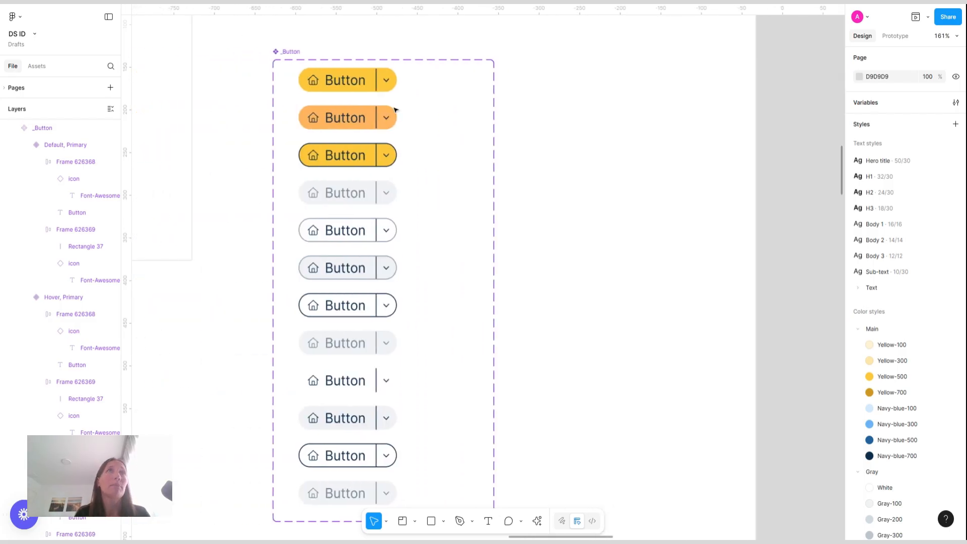
left_click(291, 52)
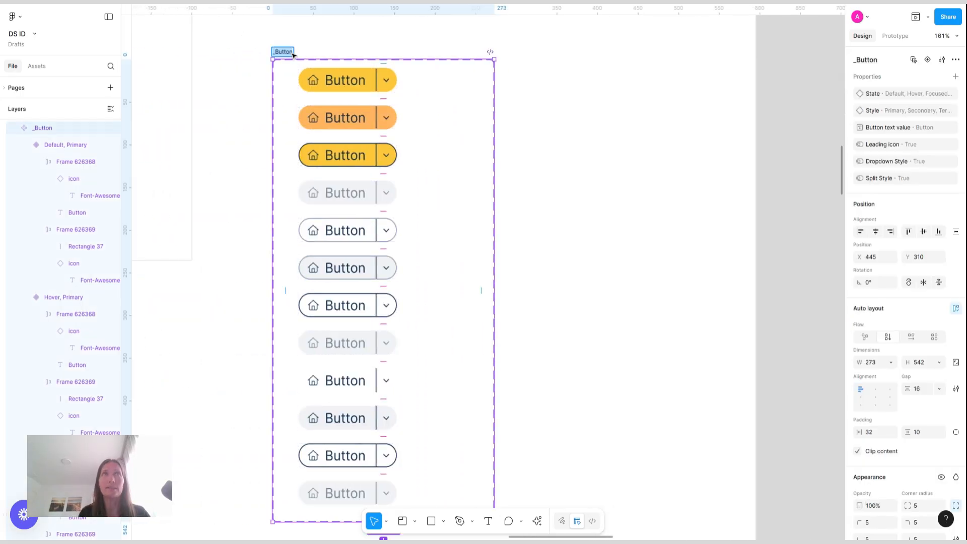
left_click(292, 53)
type("/Base")
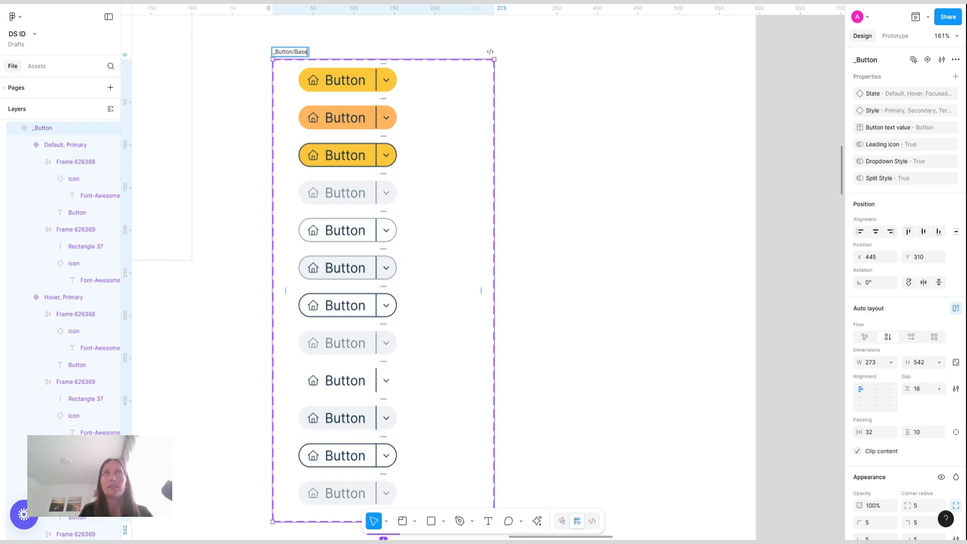
key("Return")
scroll(262, 129, "right", 2)
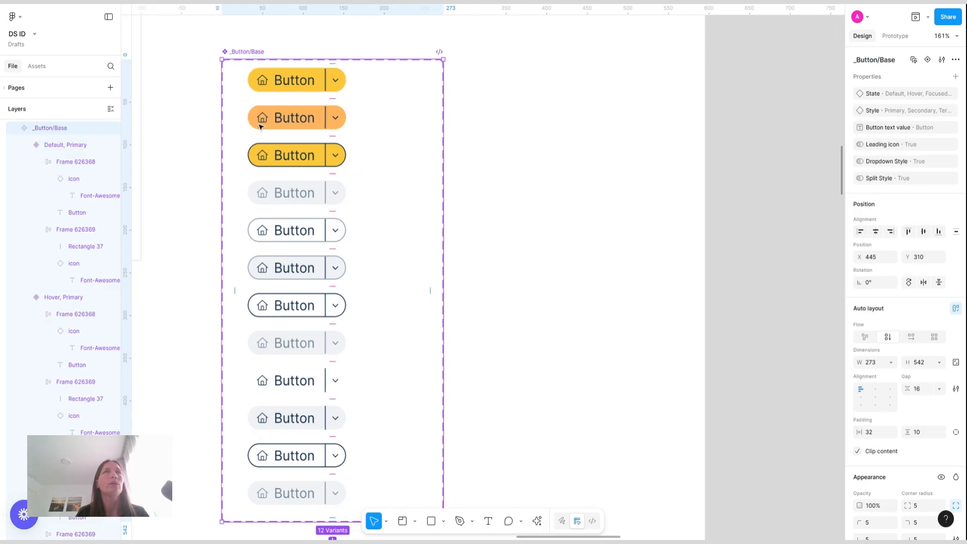
left_click_drag(443, 104, 391, 104)
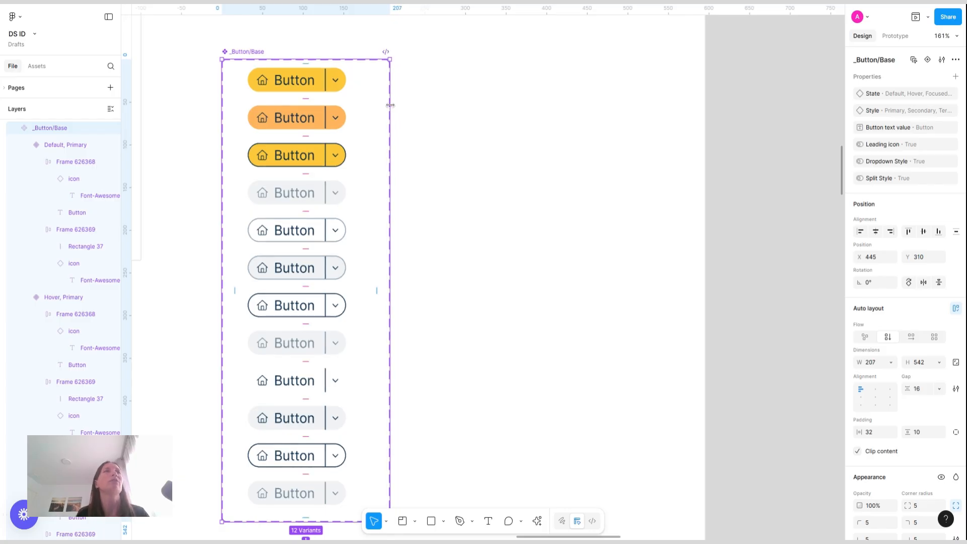
Place an instance of the default primary button beside the set and turn it into a new component
left_click(307, 82)
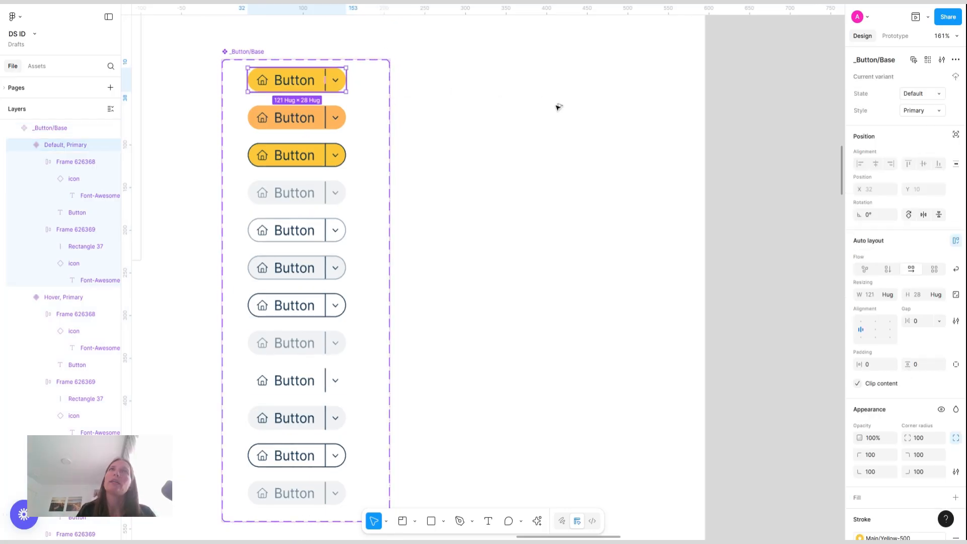
left_click_drag(557, 106, 541, 121)
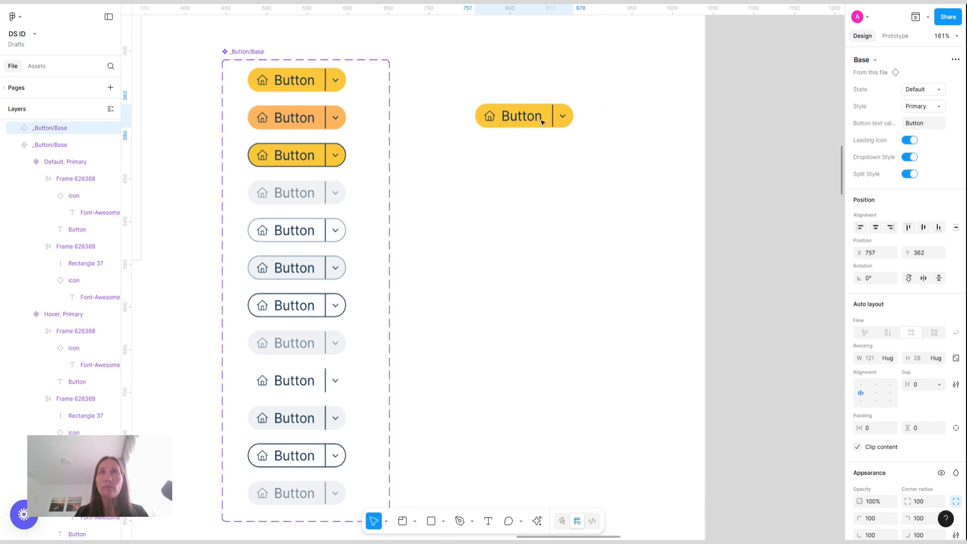
key("ctrl+alt+k")
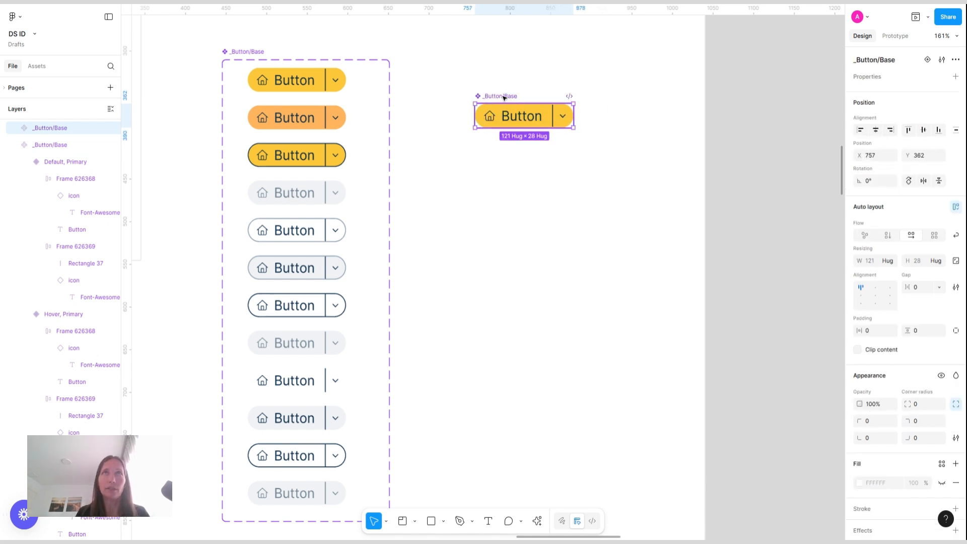
Rename the new component "Button/Main button" and add a second variant to it
double_click(504, 96)
type("Button")
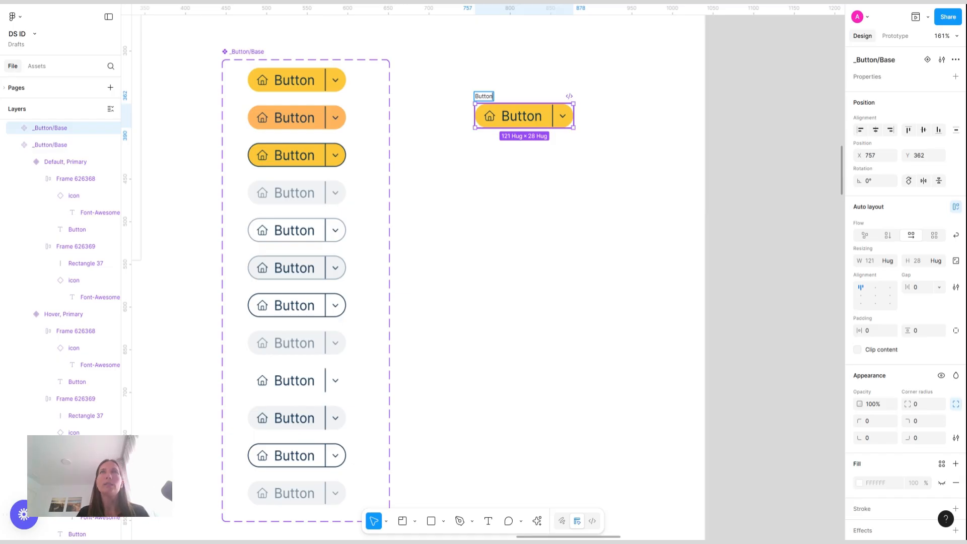
type("/M")
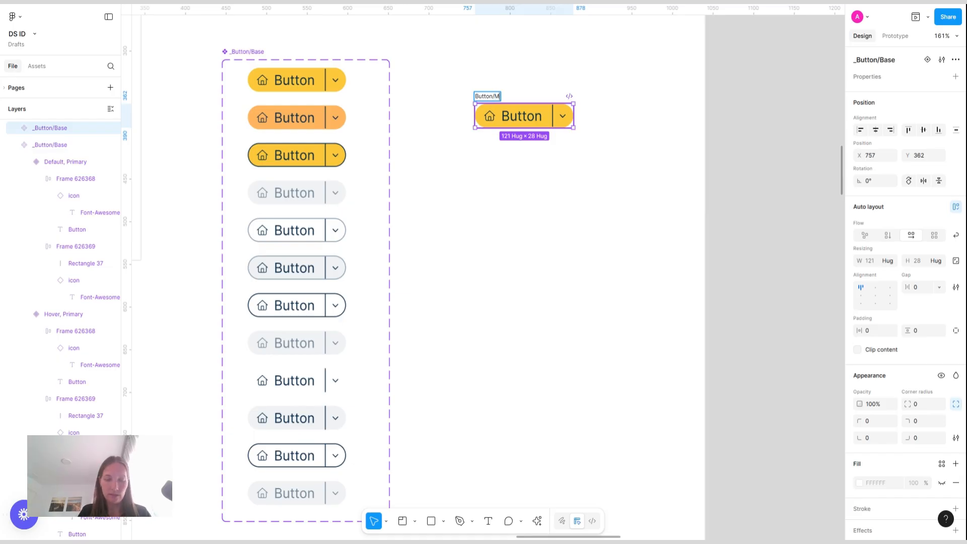
type("ain button")
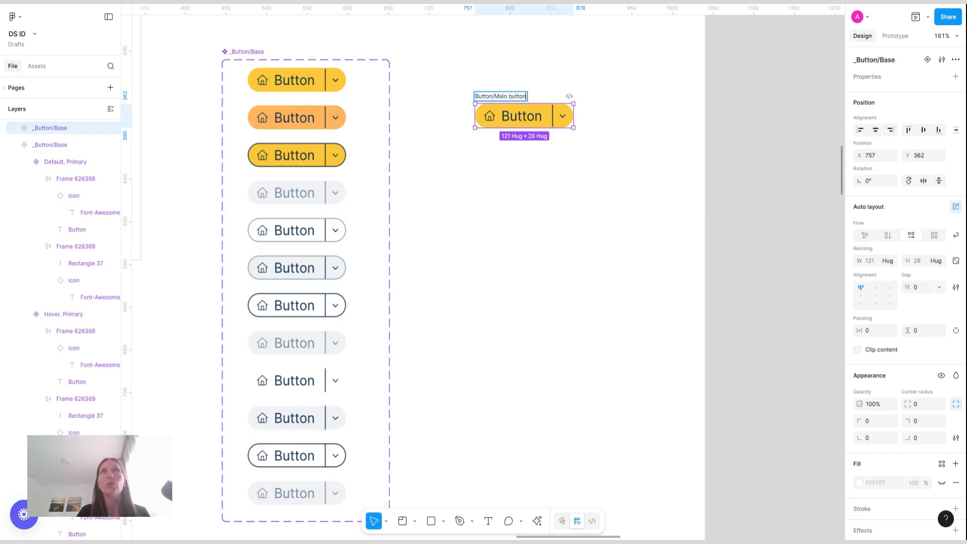
left_click(574, 69)
left_click(521, 96)
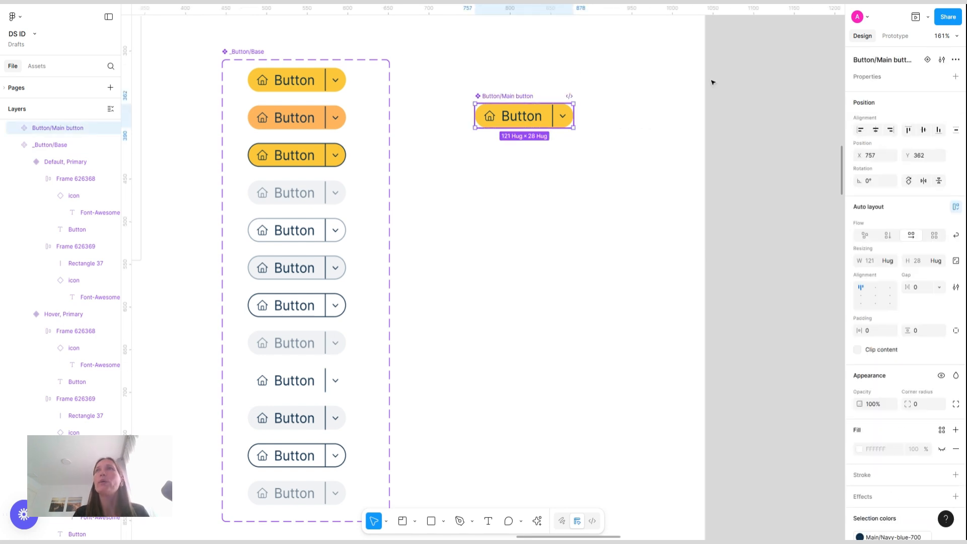
left_click(927, 59)
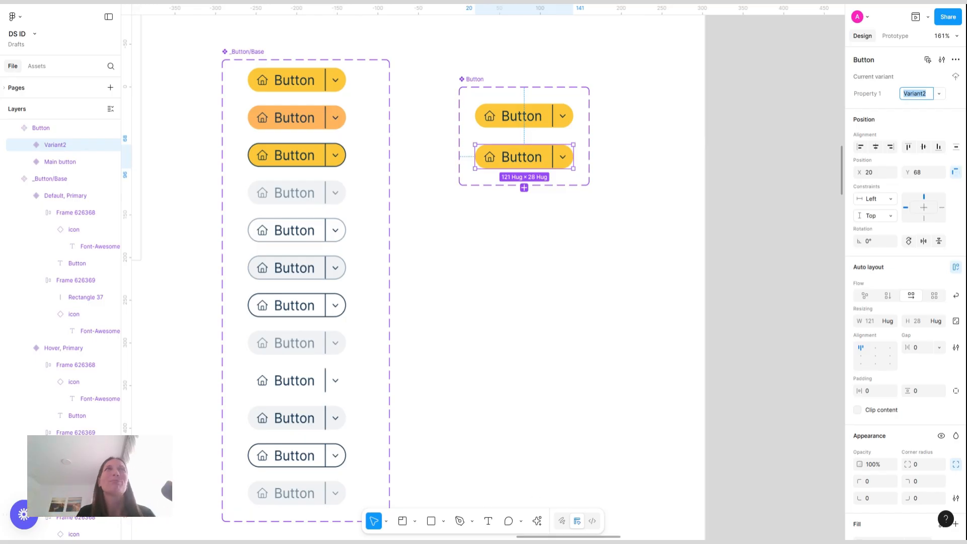
Expose the nested icon instance's properties on the _Button/Base component set
left_click(252, 56)
left_click(956, 77)
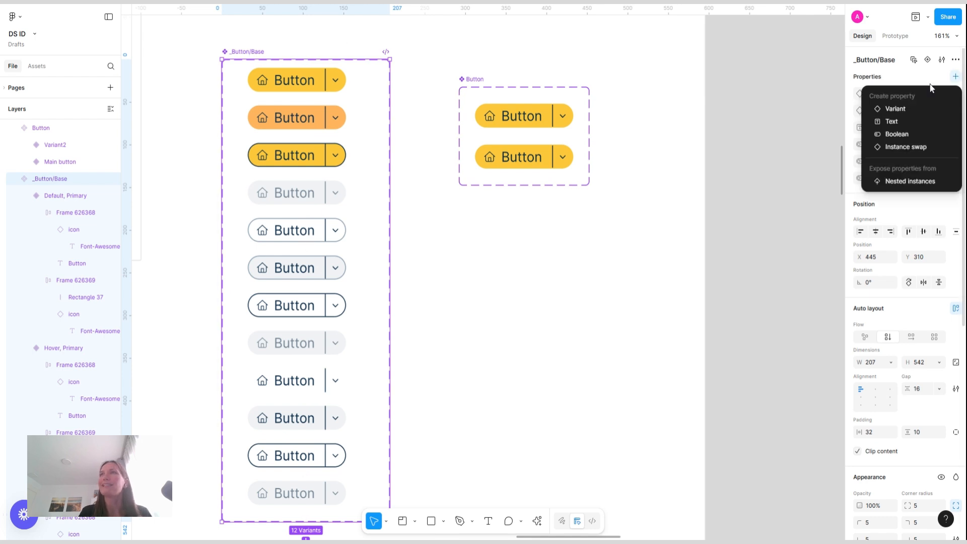
left_click(898, 181)
left_click(705, 102)
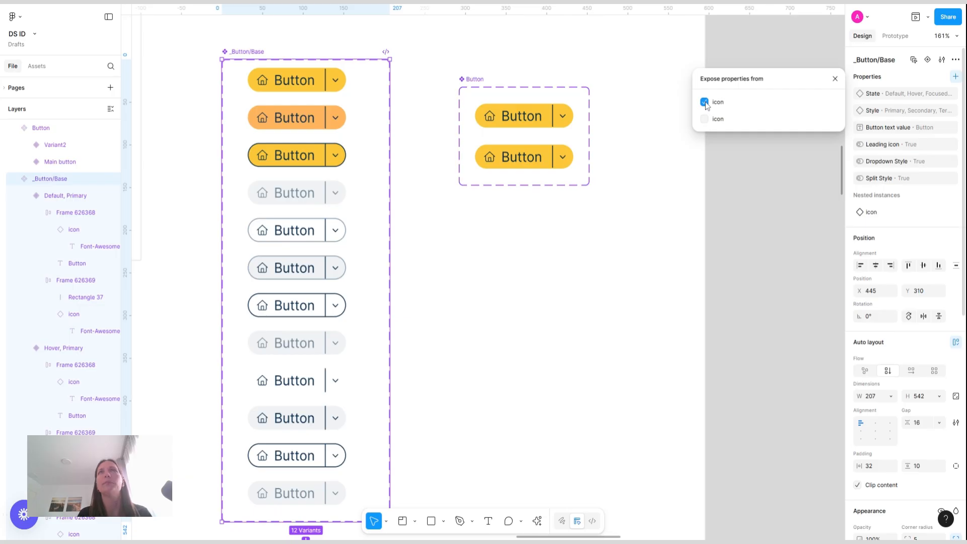
left_click(836, 79)
Place another instance of the default primary button below the Button component set
left_click(555, 121)
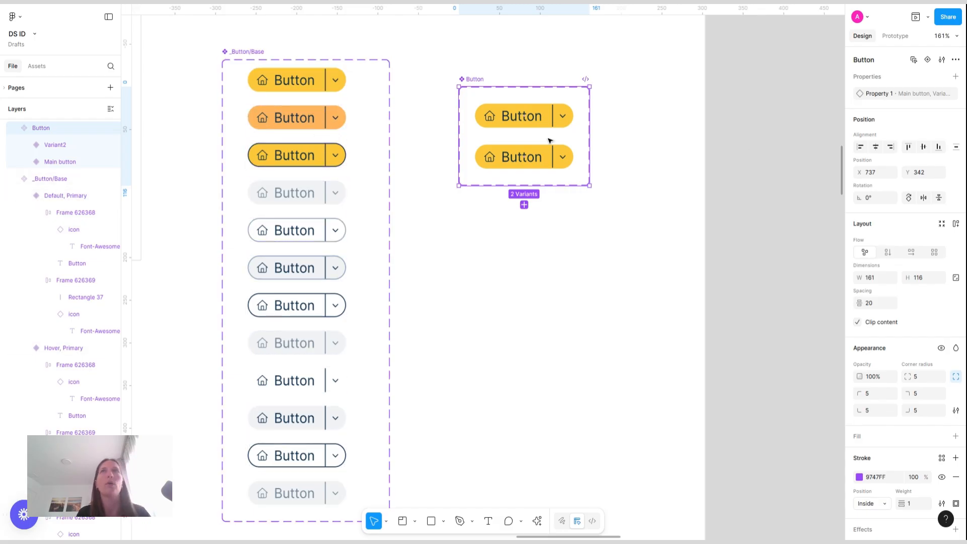
left_click(327, 79)
left_click_drag(328, 77, 542, 274)
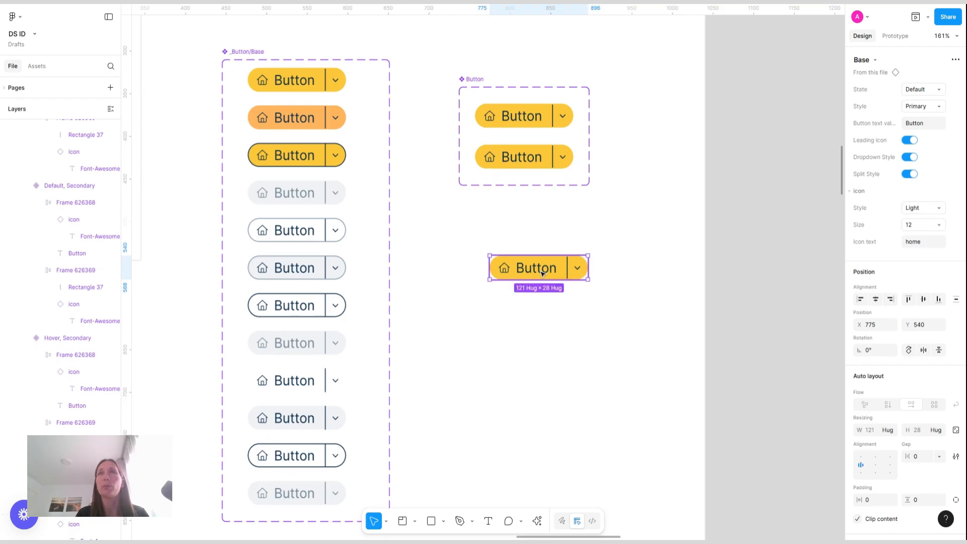
Toggle the instance's Leading icon, Split Style and Dropdown Style switches to test them, and set its Style to Tertiary
left_click(913, 141)
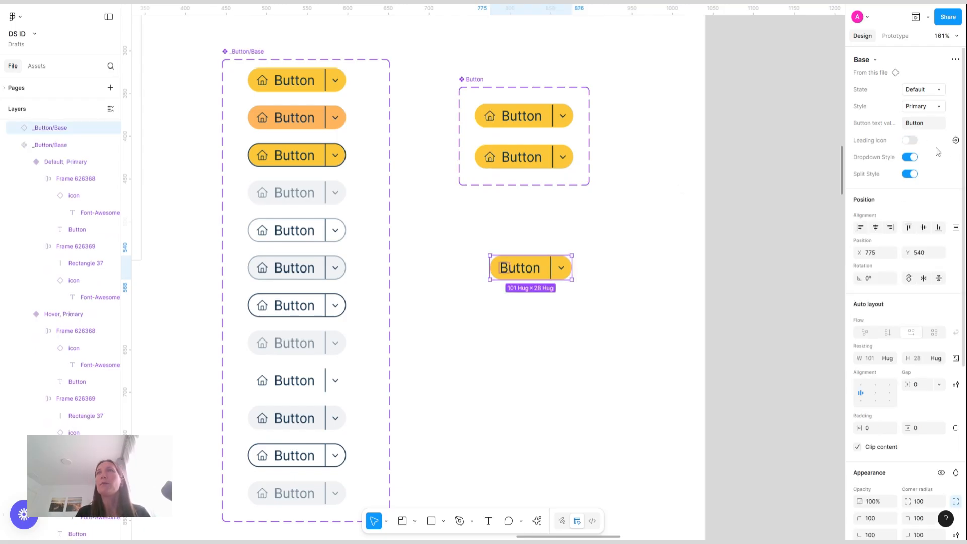
left_click(912, 175)
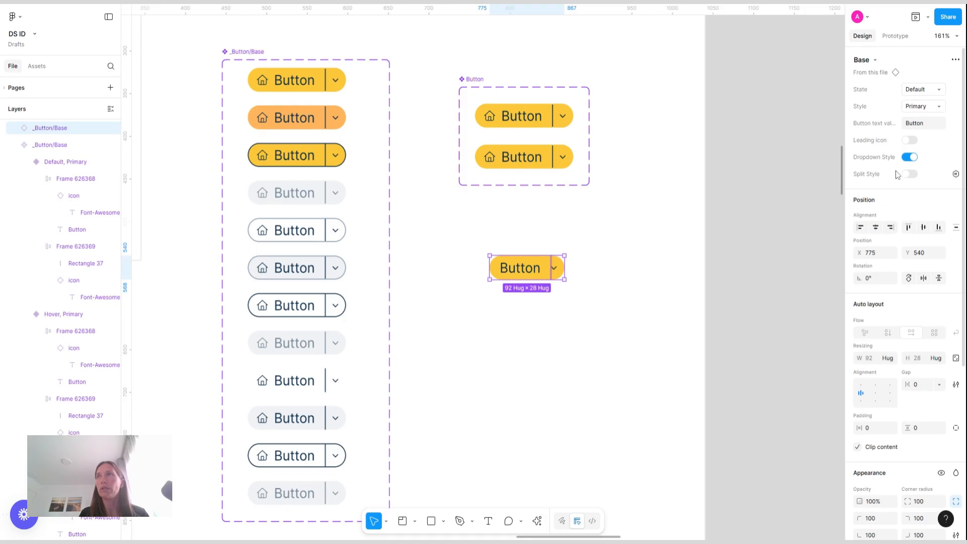
left_click(913, 174)
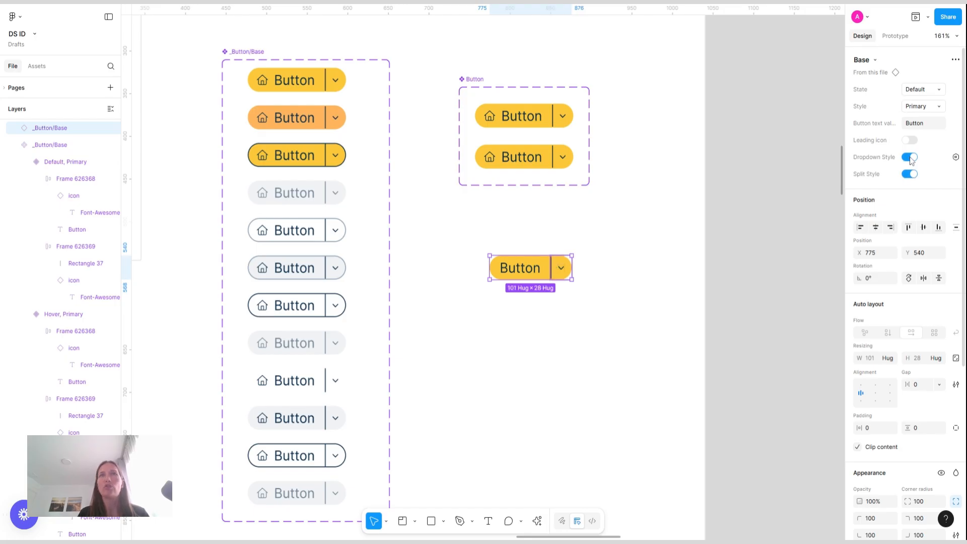
left_click(910, 157)
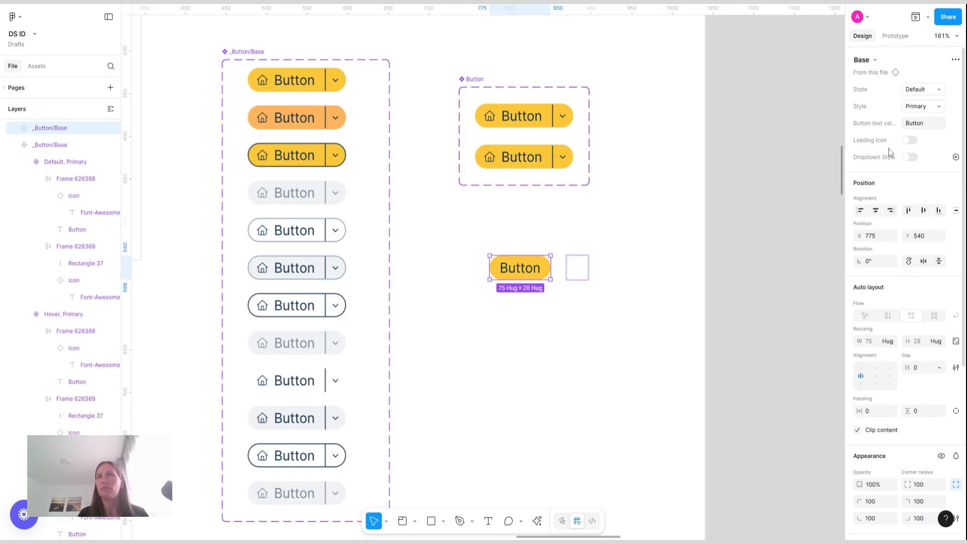
key("ctrl+z")
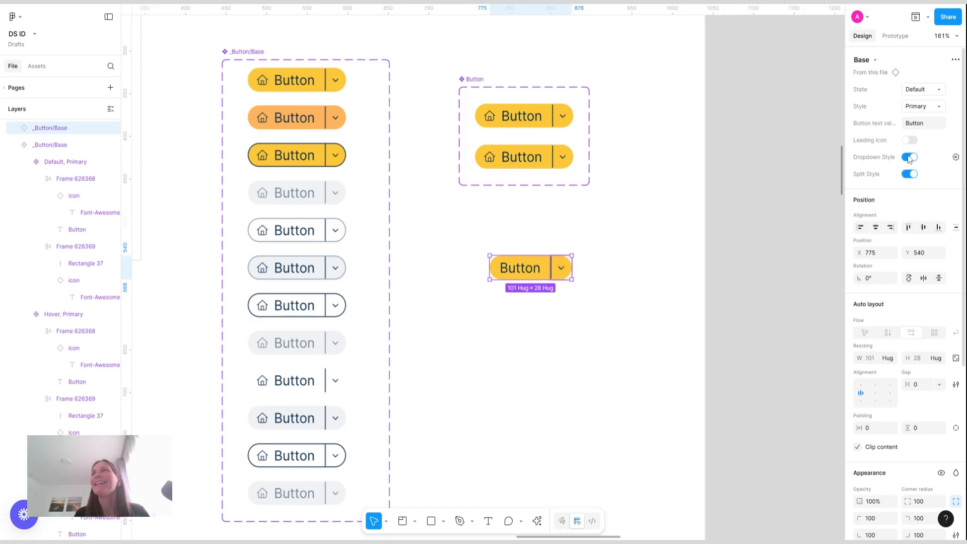
key("ctrl+shift+z")
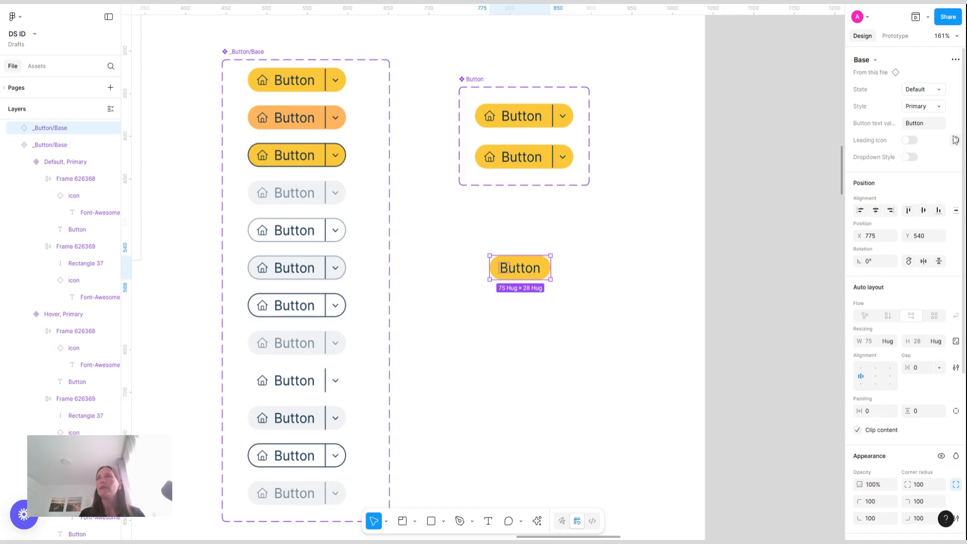
left_click(911, 140)
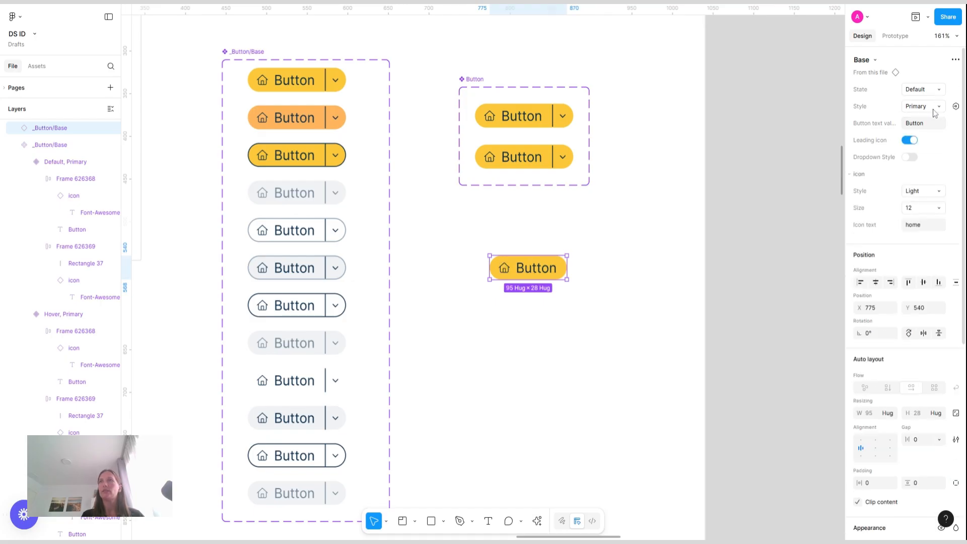
left_click(934, 108)
left_click(900, 131)
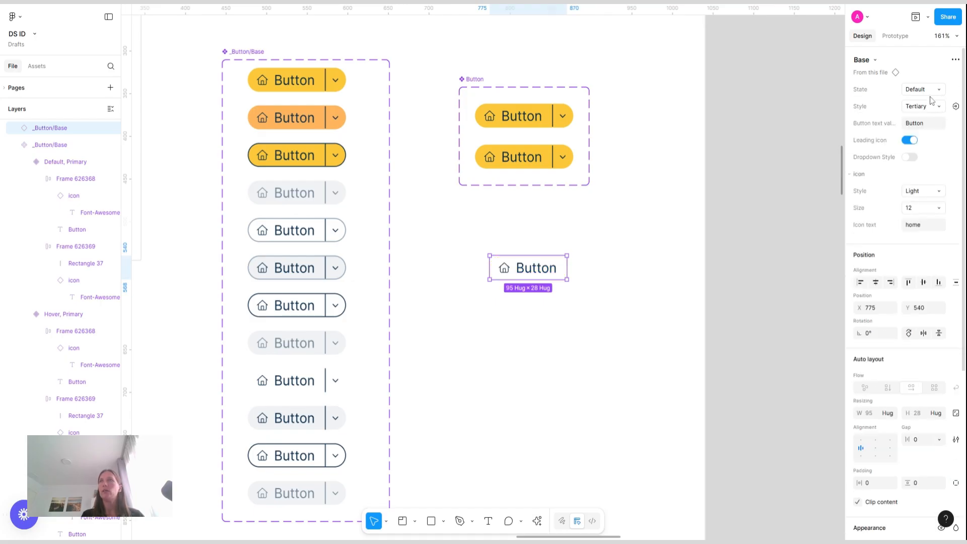
Set the test instance's State to Focused, then delete the test instance
left_click(935, 94)
left_click(879, 115)
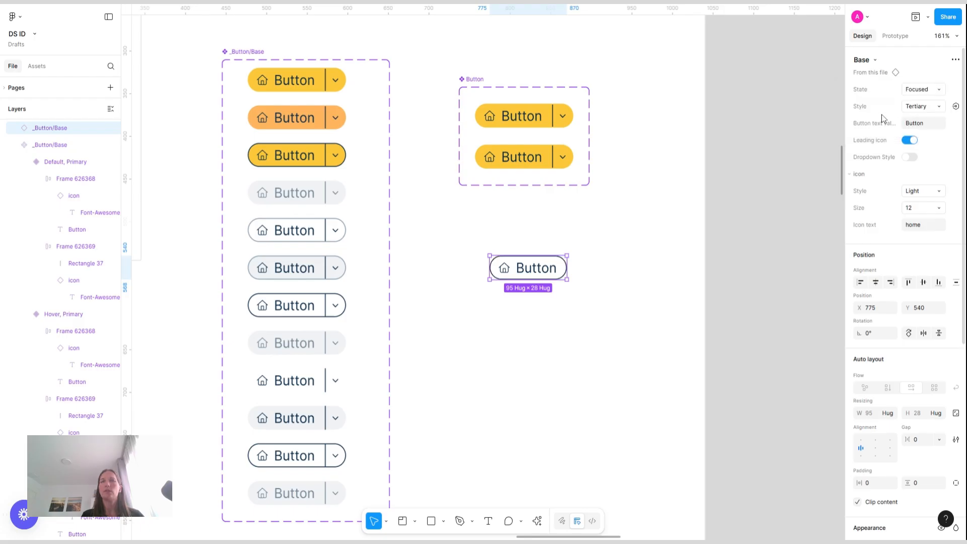
left_click(728, 264)
left_click(554, 278)
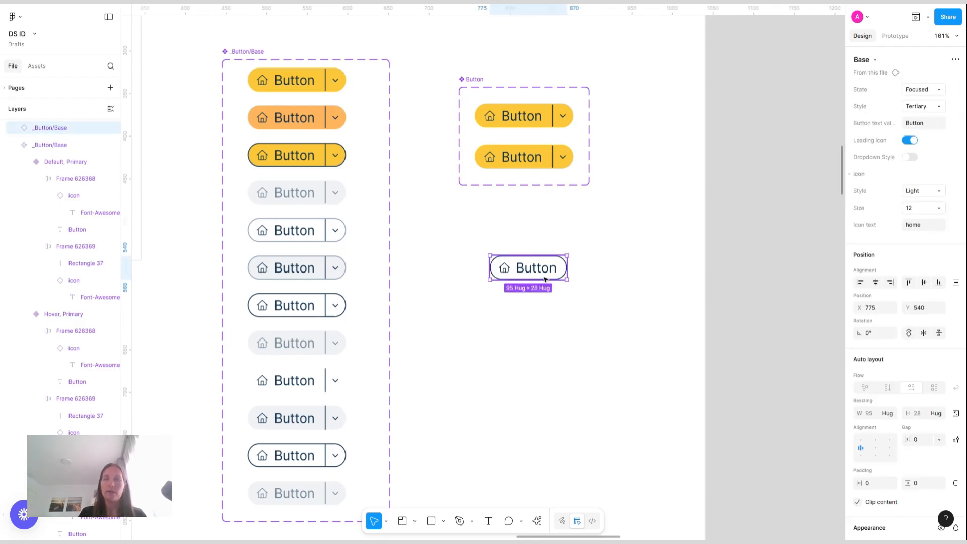
key("Delete")
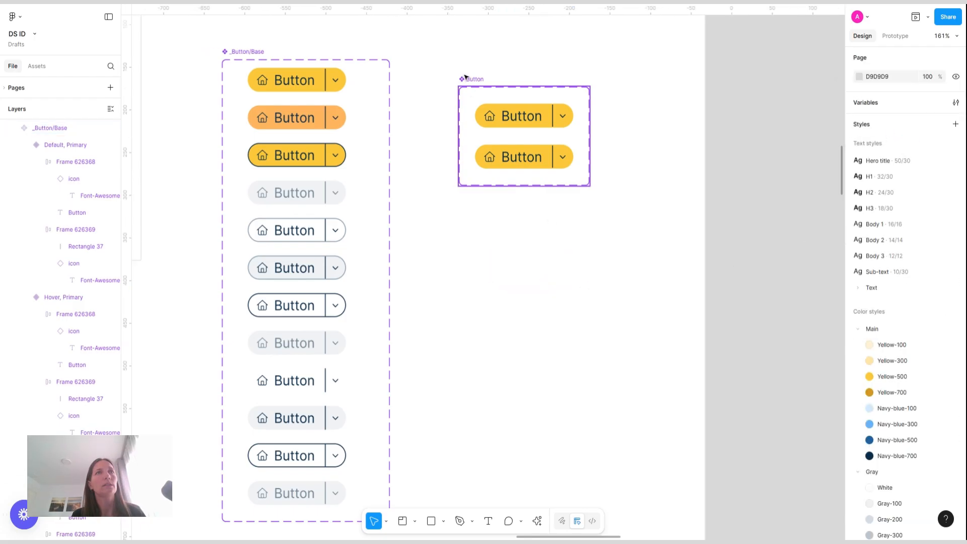
Apply the Text/Body 0 text style to the label inside the Button set's second variant
left_click(542, 159)
left_click(549, 114)
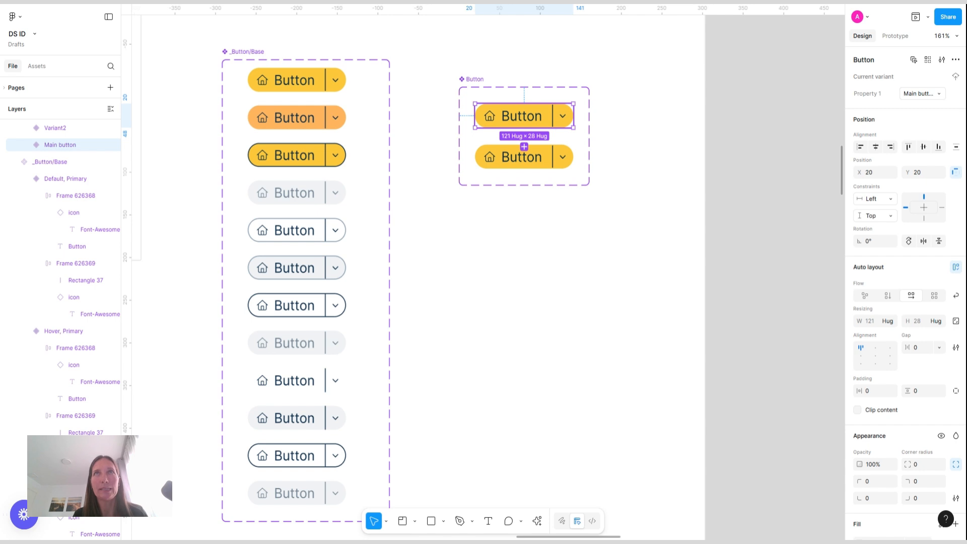
left_click(556, 169)
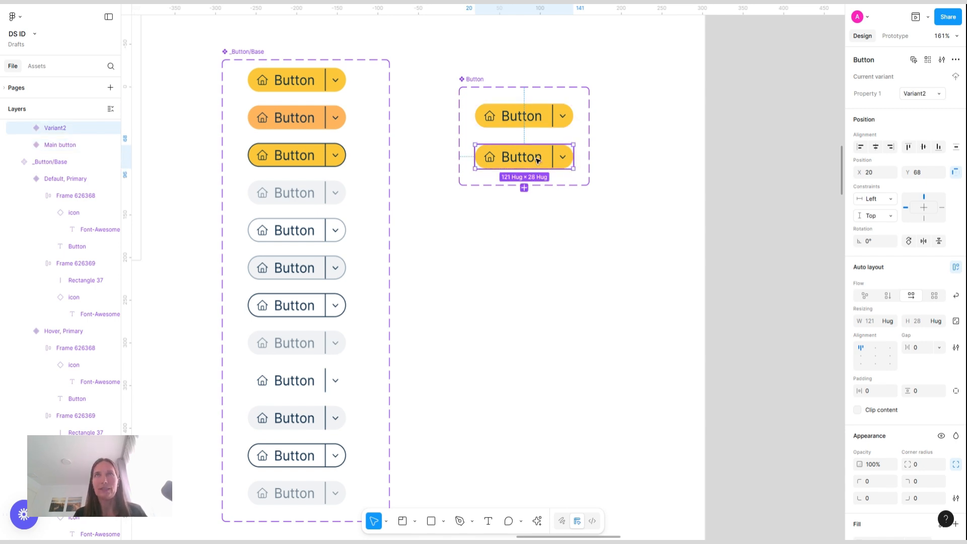
double_click(537, 159)
double_click(538, 160)
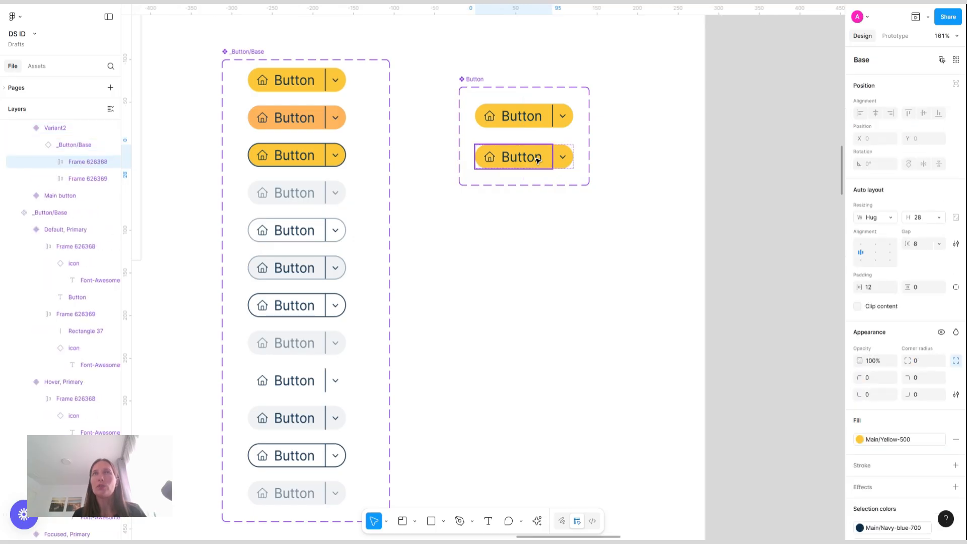
double_click(537, 159)
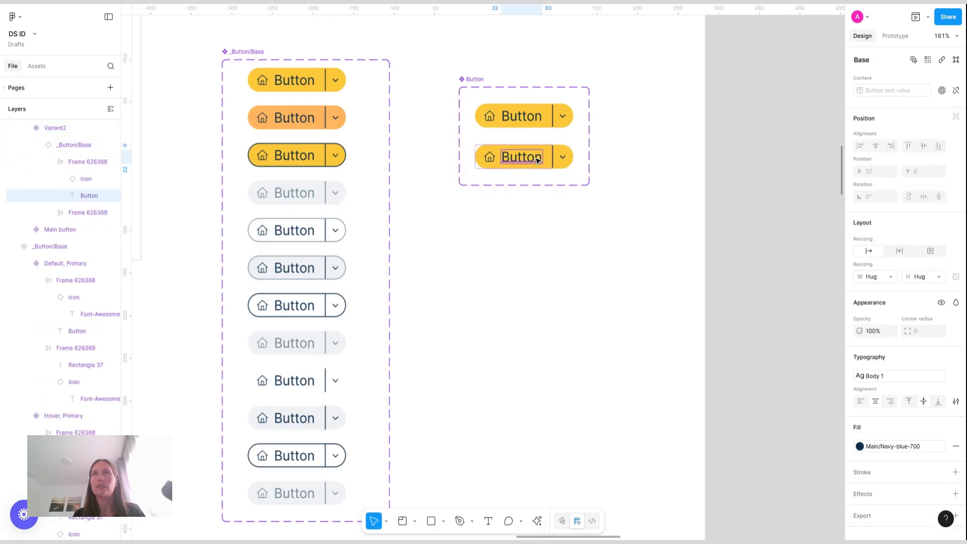
left_click(936, 378)
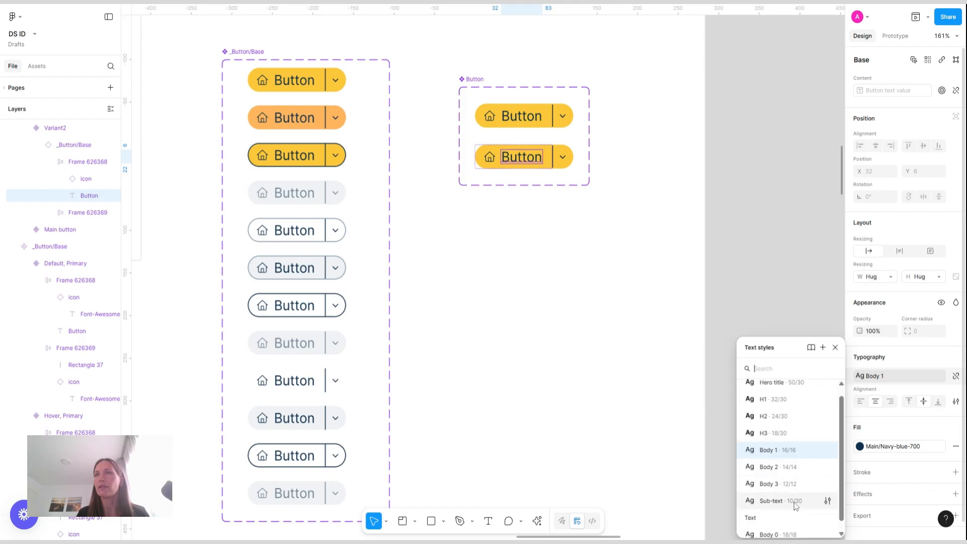
left_click(789, 535)
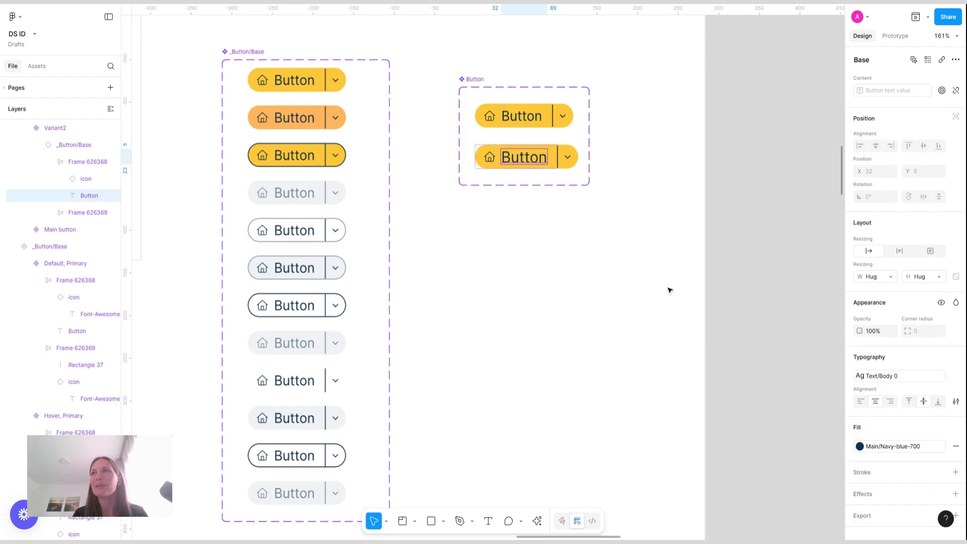
Set the leading home icon's size to 16 in the second variant
left_click(496, 158)
left_click(939, 107)
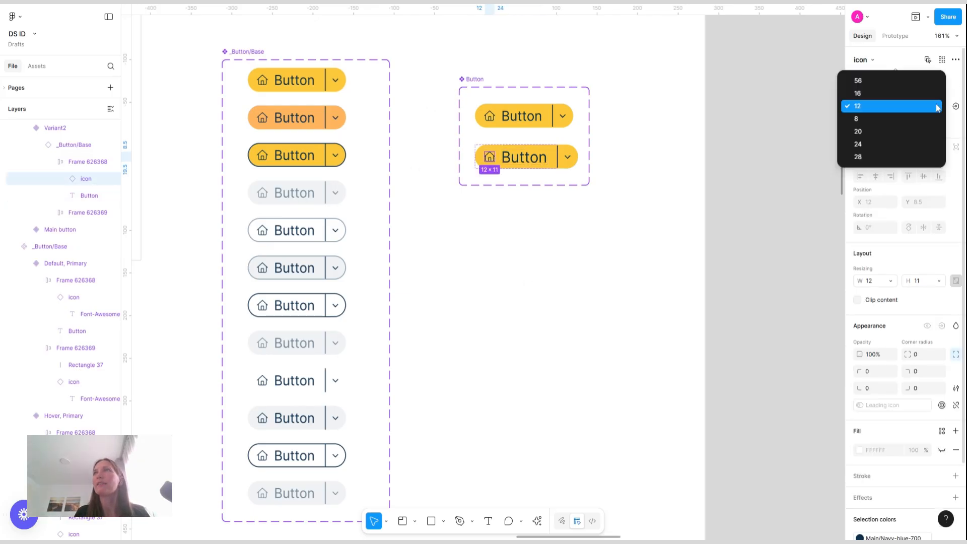
left_click(895, 96)
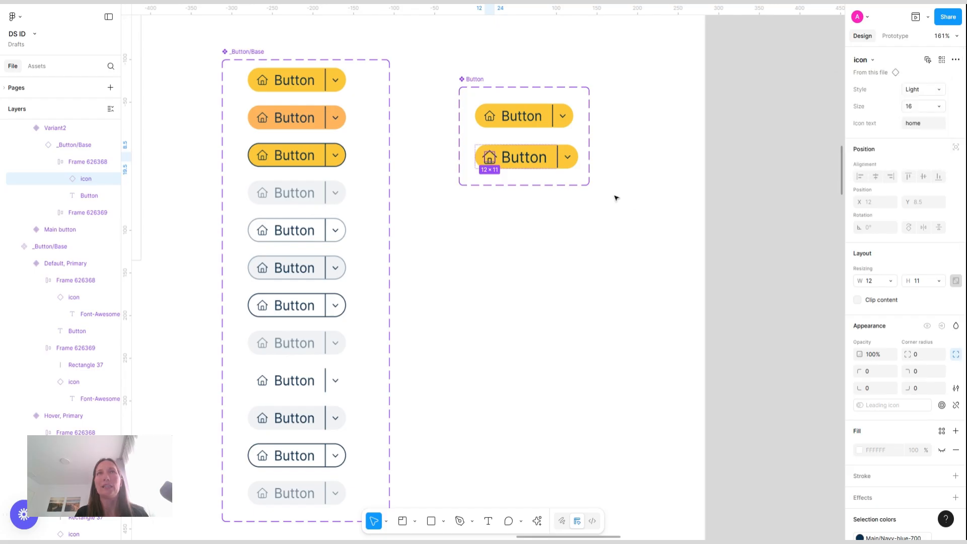
Set the chevron icon's size to 12 in the second variant
double_click(574, 159)
left_click(928, 109)
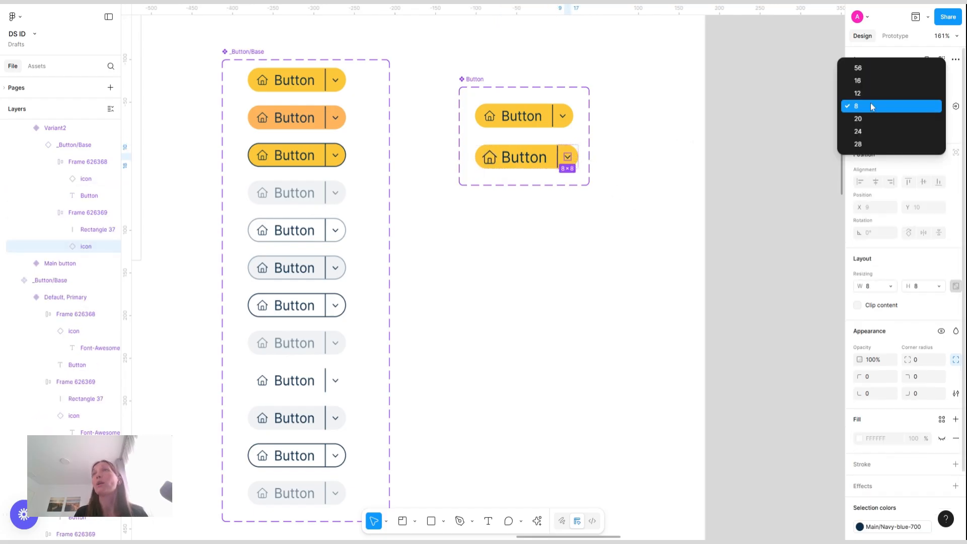
left_click(874, 93)
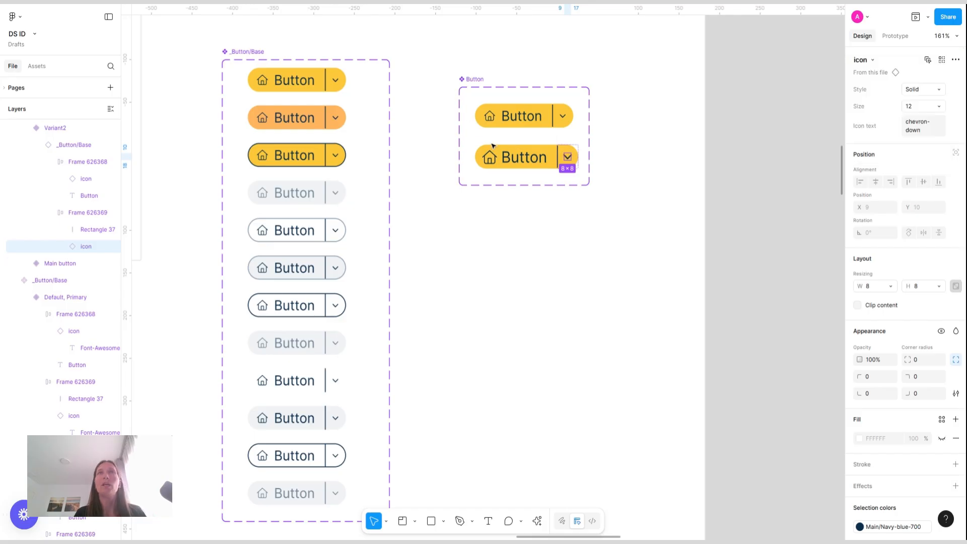
Increase the label frame's horizontal padding to 16 in the second variant
left_click(501, 155)
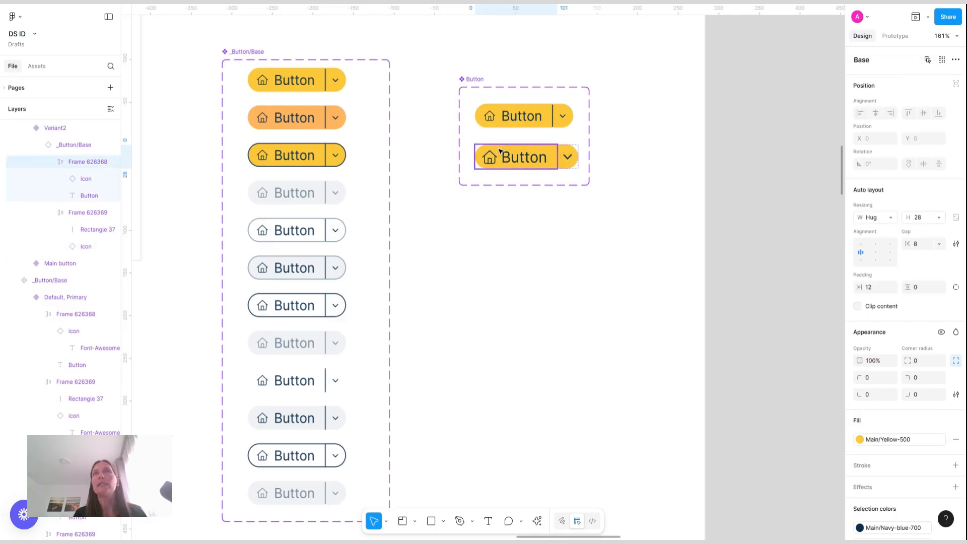
left_click(874, 291)
key("Up")
key("Up")
key("Up")
key("Up")
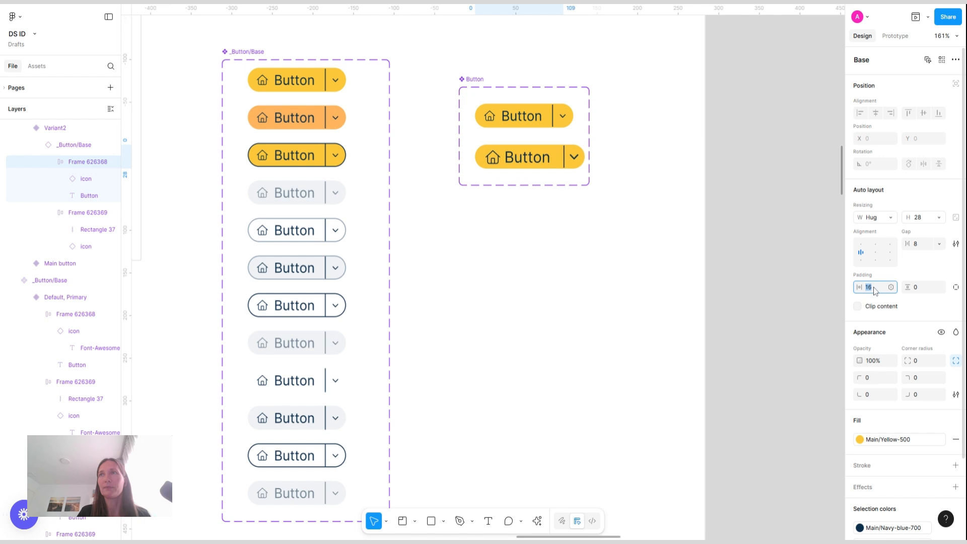
Set the dropdown frame's left padding to 12 and its gap to 10
left_click(574, 157)
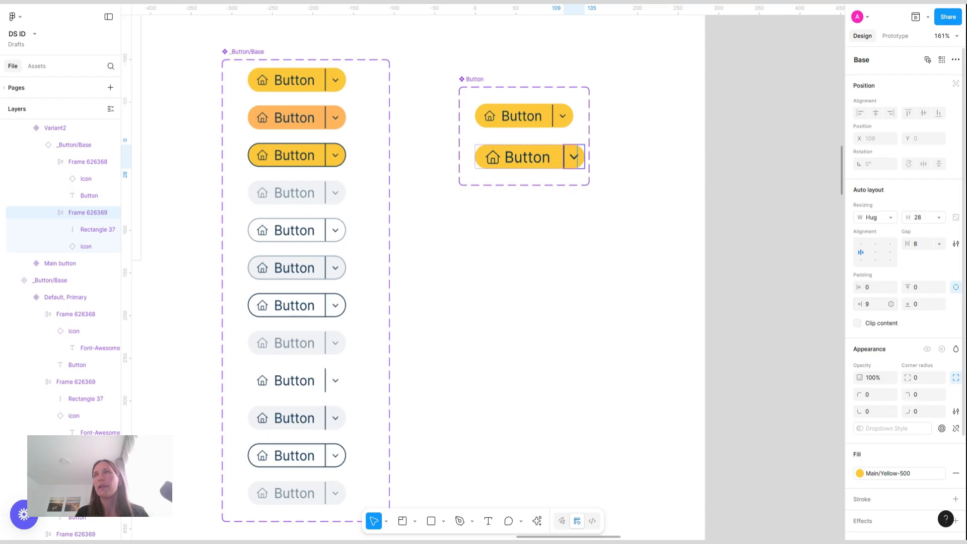
left_click(877, 306)
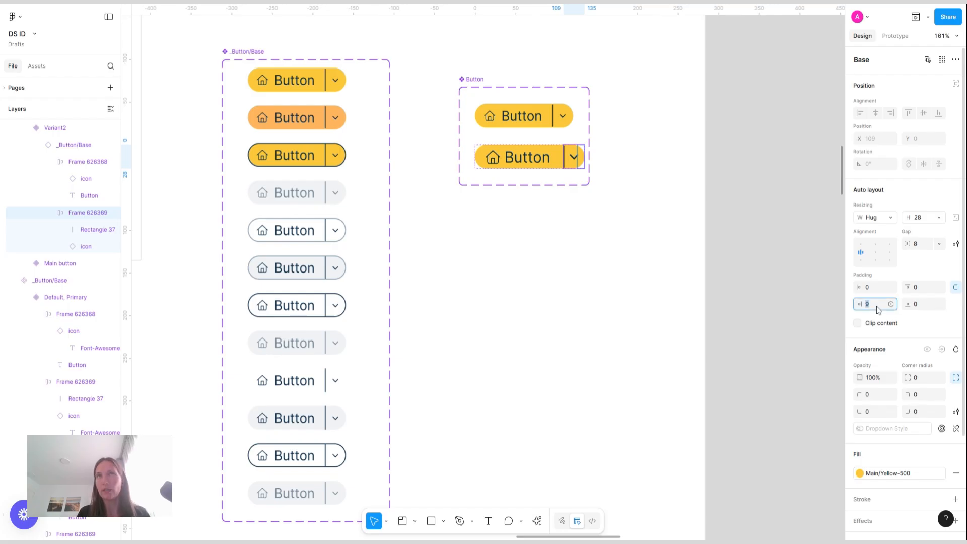
type("12")
key("Return")
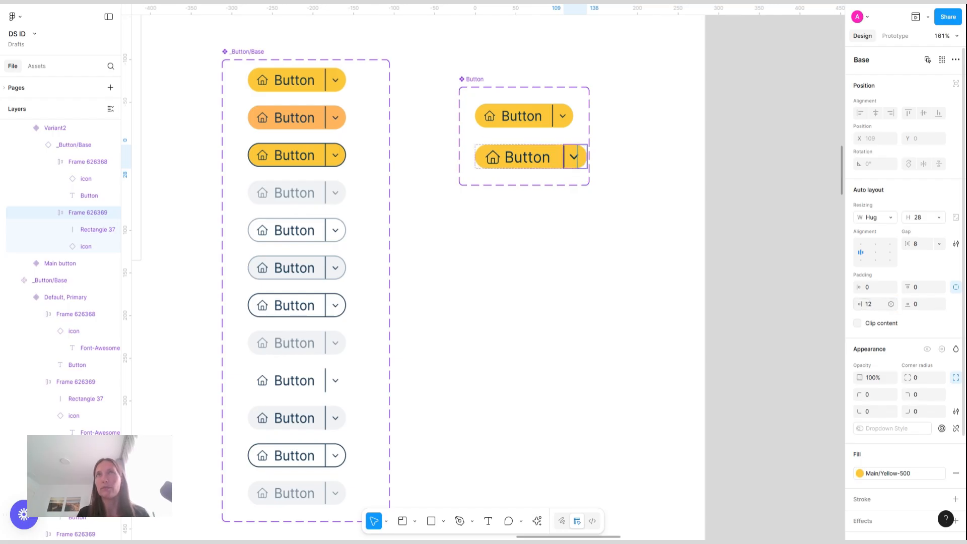
left_click(923, 247)
type("10")
key("Return")
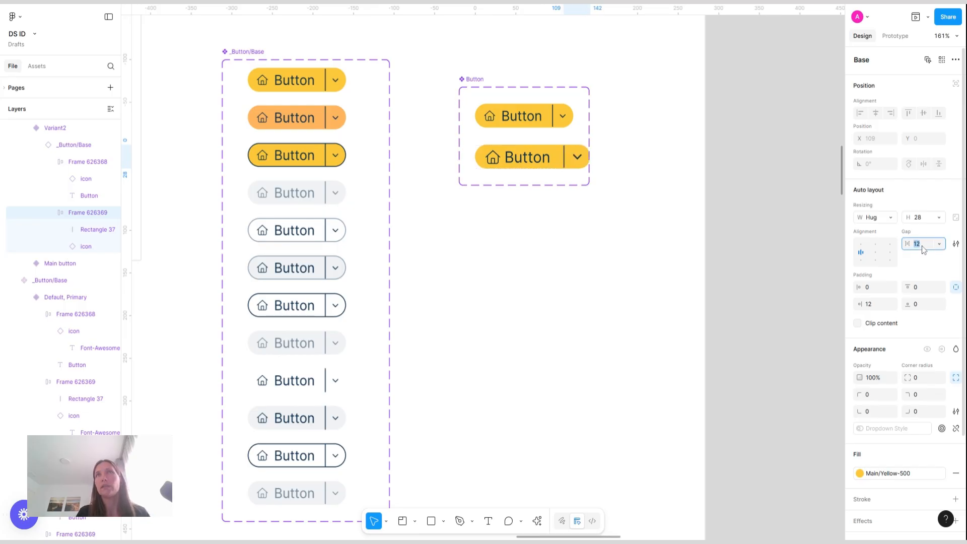
key("Down")
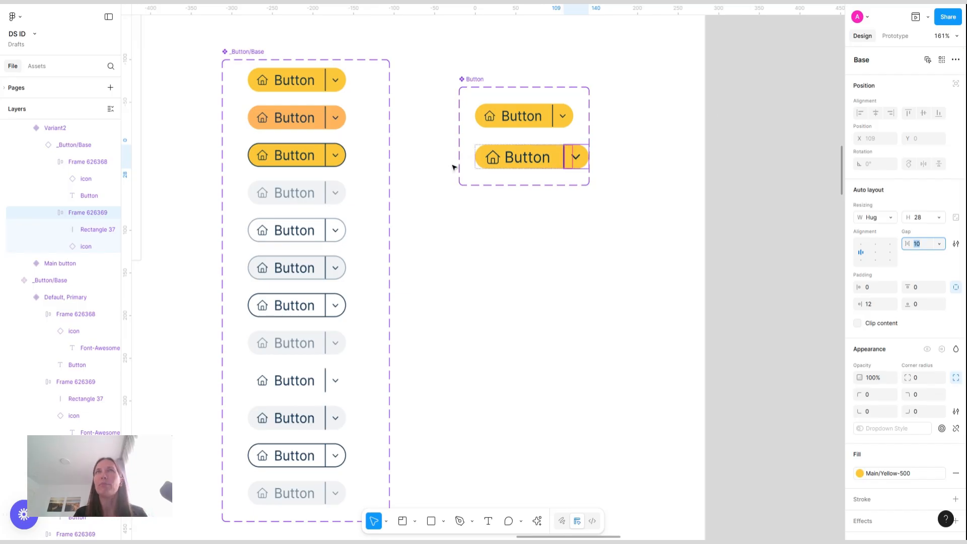
left_click(504, 157)
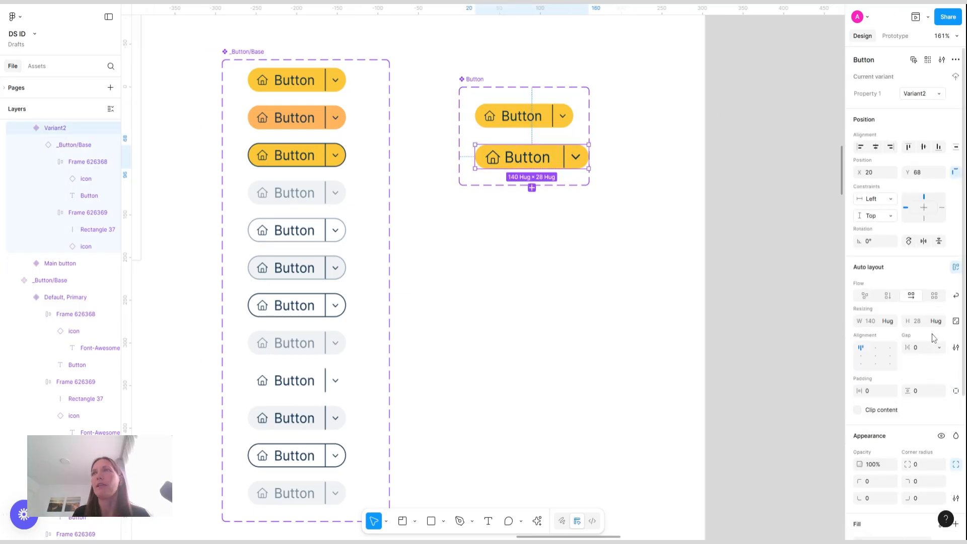
left_click(921, 323)
key("Return")
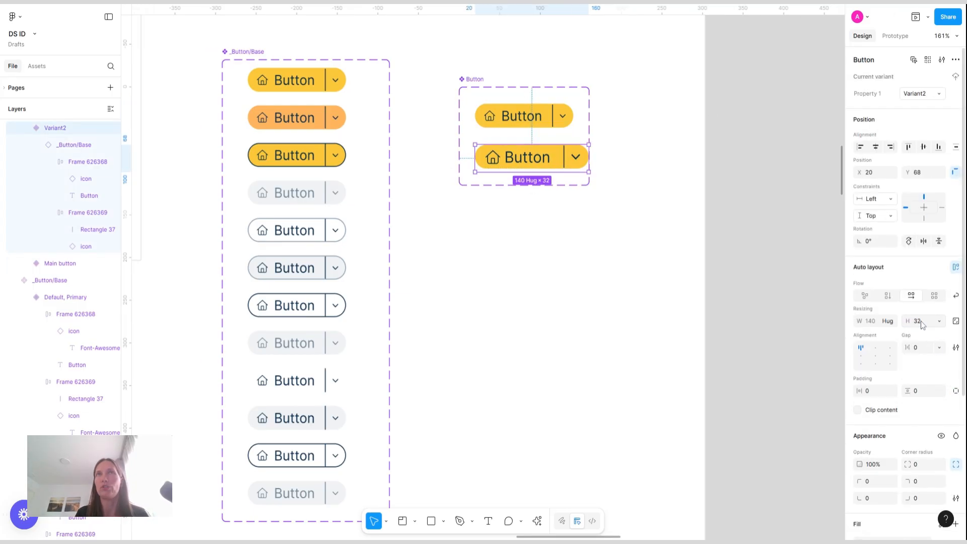
key("ctrl+z")
Widen the Button component set frame to the right
scroll(522, 165, "up", 5)
scroll(711, 213, "down", 5)
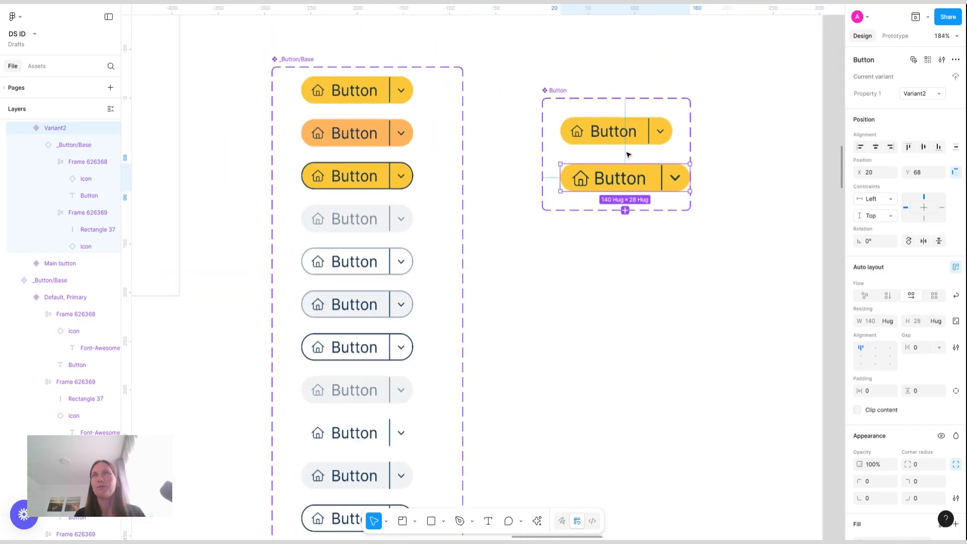
left_click(686, 149)
left_click_drag(690, 147, 717, 148)
Set the nested _Button/Base instance's height to 32 in the second variant
left_click(641, 180)
left_click(647, 182)
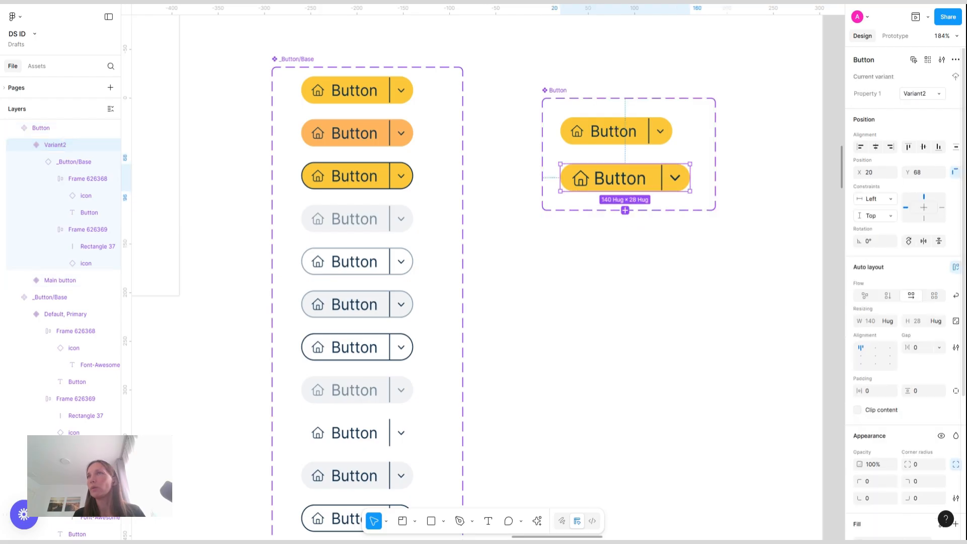
left_click(673, 185)
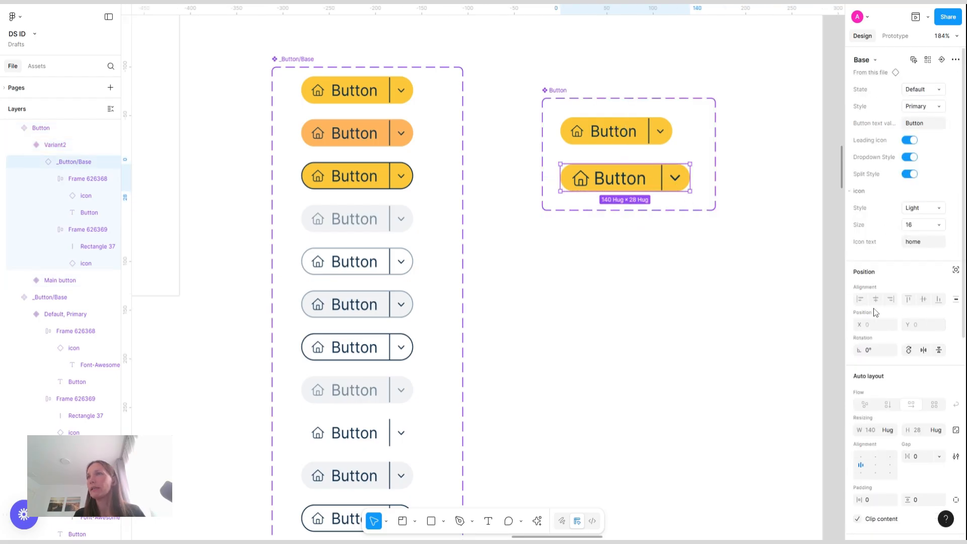
left_click(923, 431)
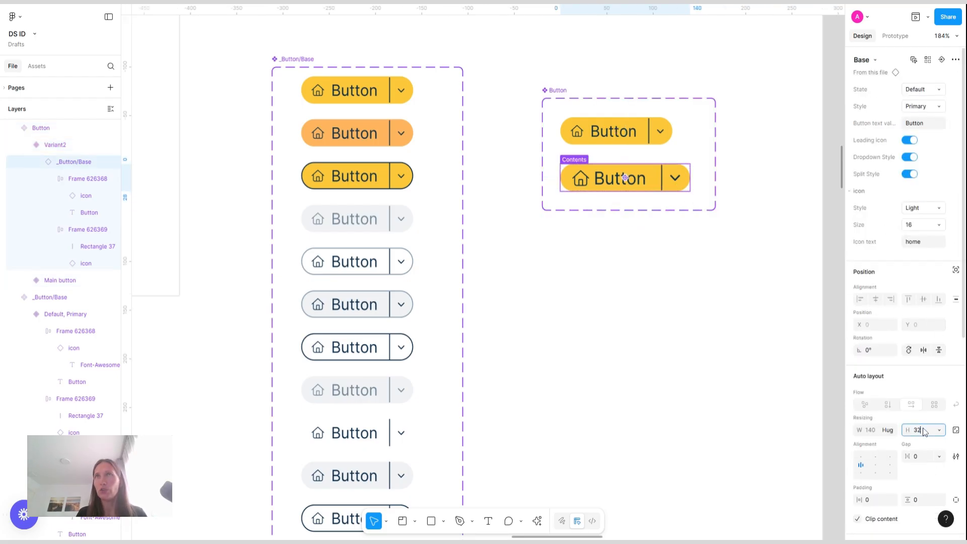
type("32")
key("Return")
Set both inner frames of the second variant to fill the container's height
scroll(650, 196, "up", 5)
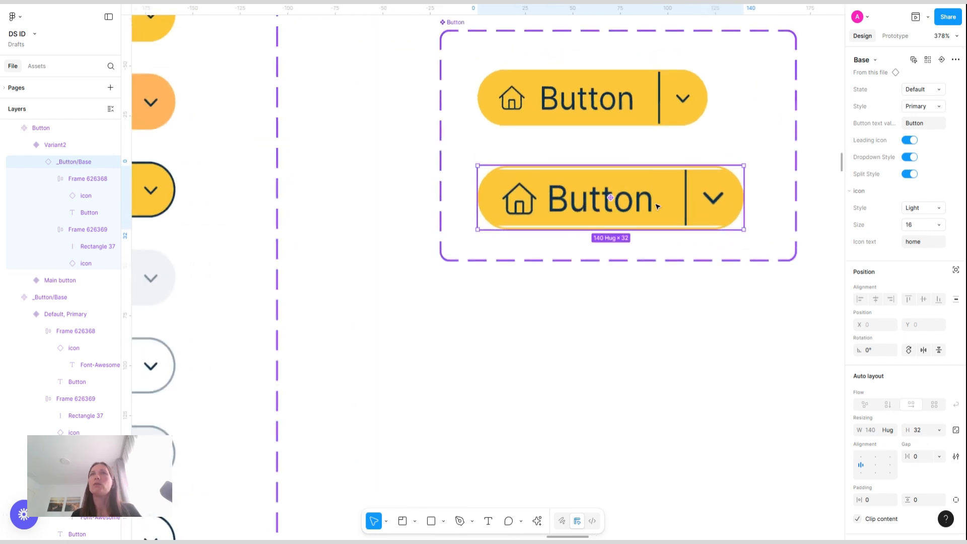
key("Return")
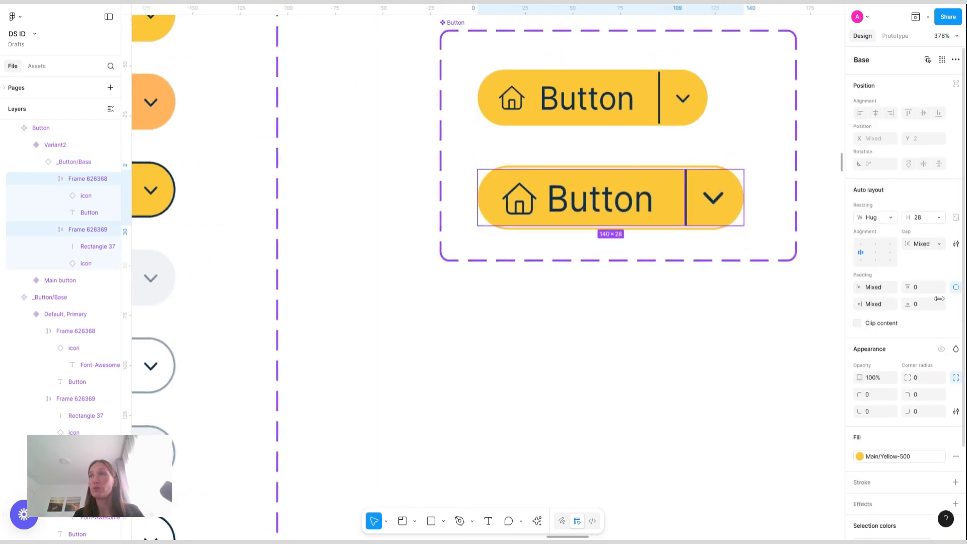
left_click(939, 218)
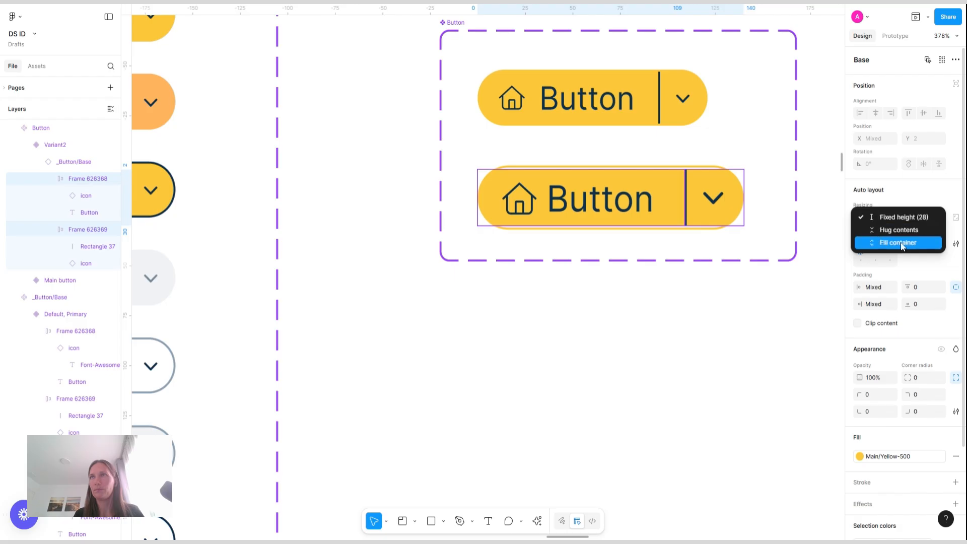
left_click(899, 242)
left_click(641, 342)
Add a third variant to the Button component set
scroll(640, 347, "down", 3)
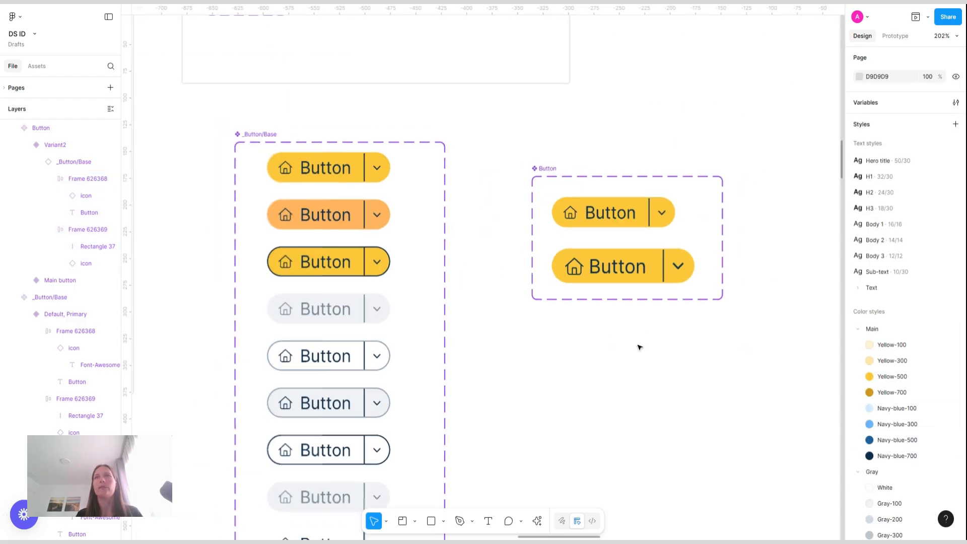
scroll(640, 347, "right", 3)
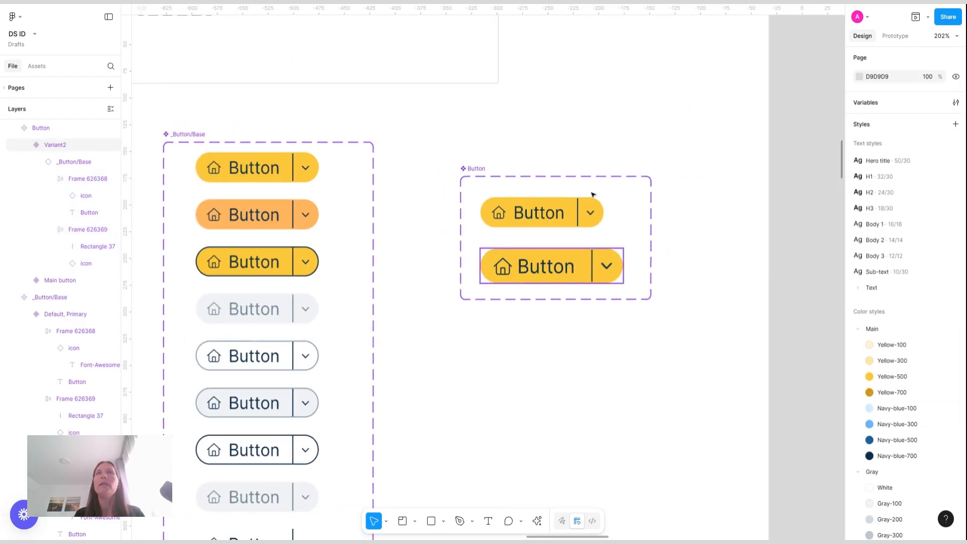
left_click(552, 301)
left_click(552, 303)
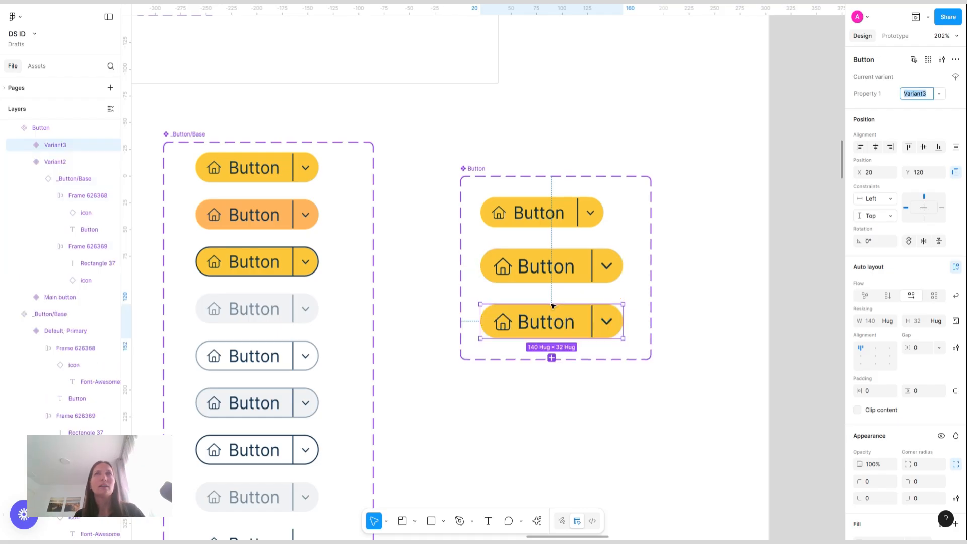
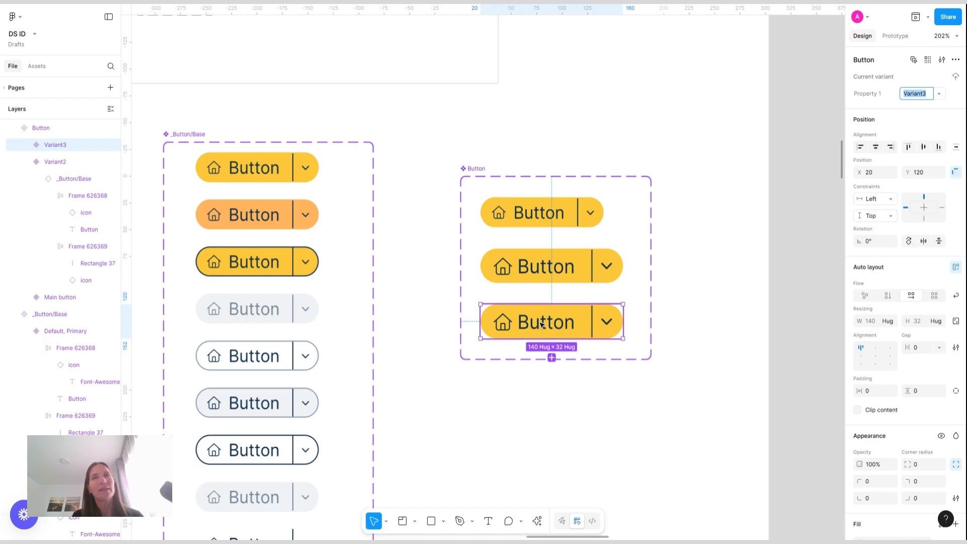
Set the nested _Button/Base instance's height to 36 in the third variant
double_click(545, 325)
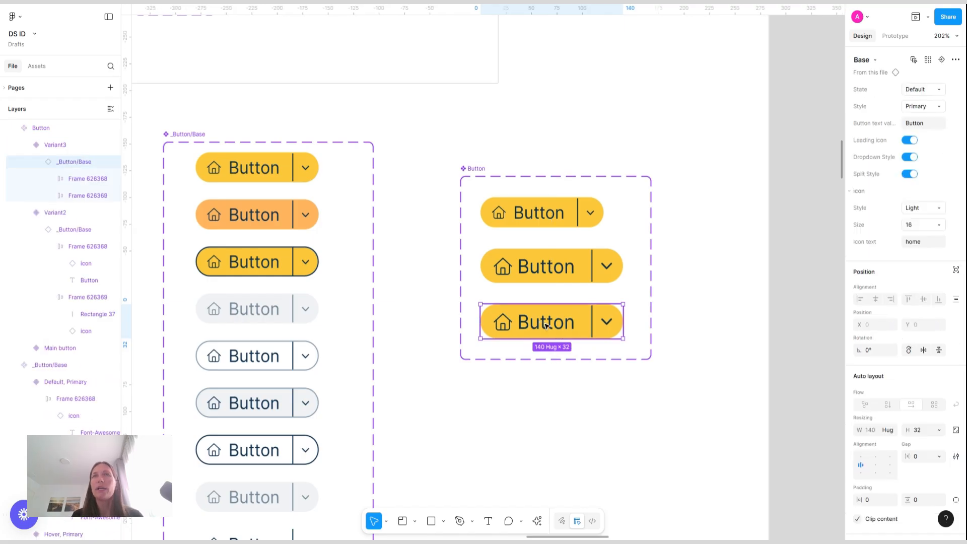
double_click(546, 325)
left_click(608, 322)
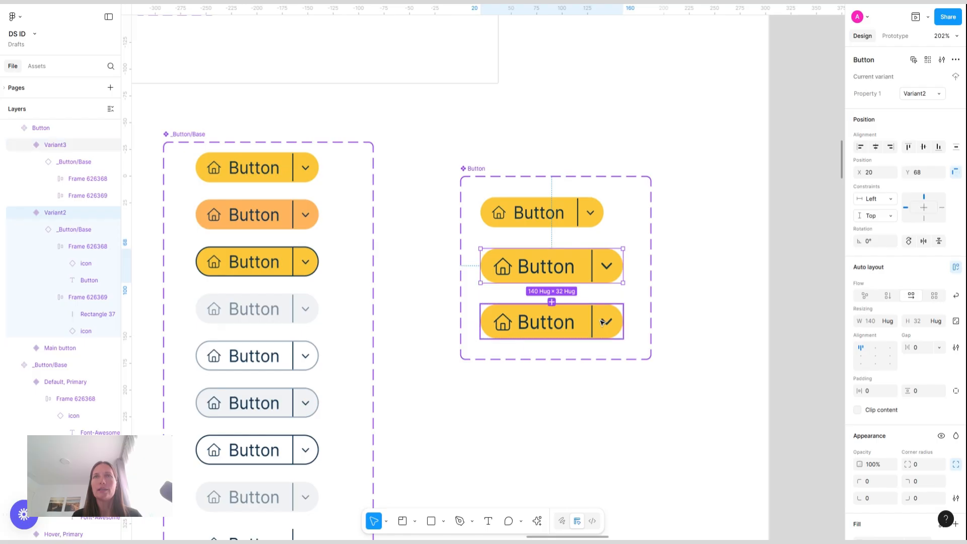
double_click(606, 322)
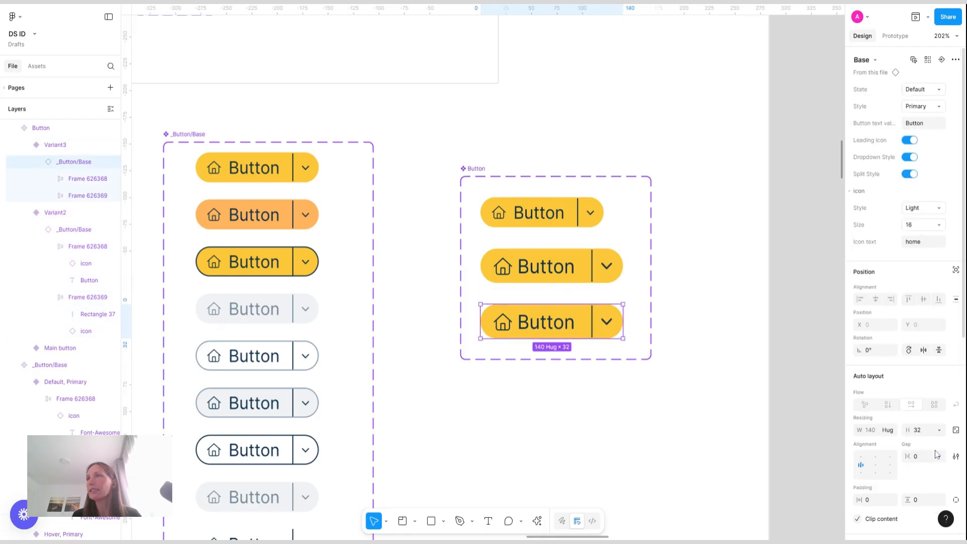
left_click(926, 432)
key("Return")
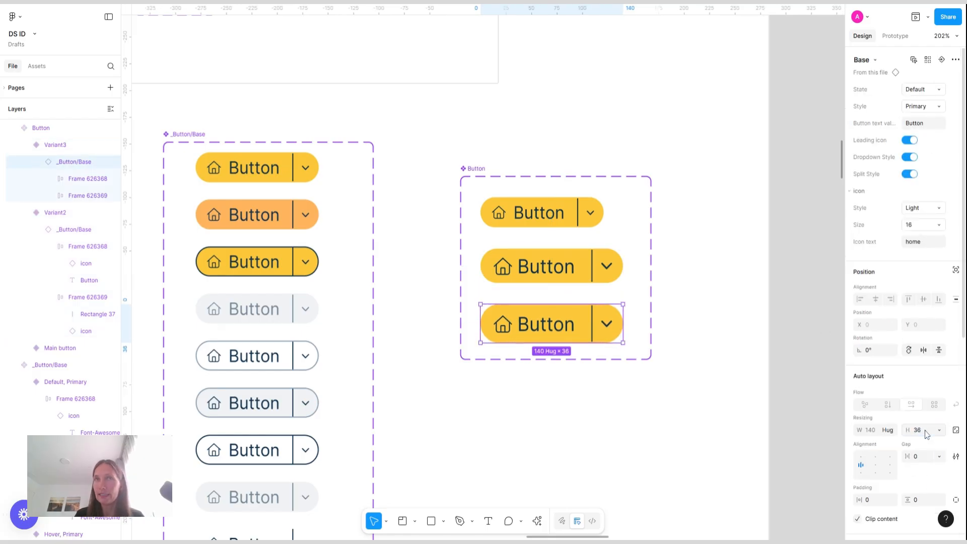
Set the third variant's label frame horizontal padding to 20
double_click(570, 330)
left_click(877, 290)
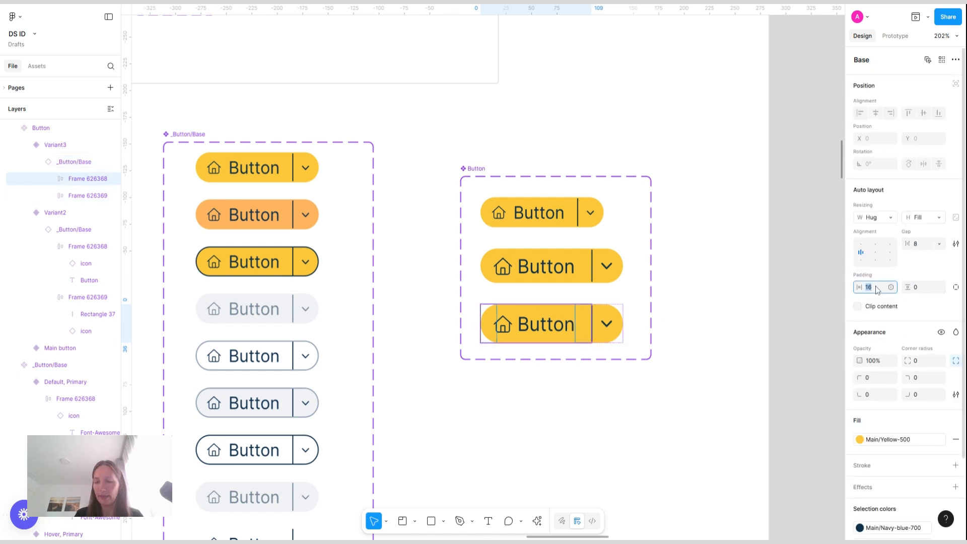
key("Up")
key("Up")
key("Up")
key("Up")
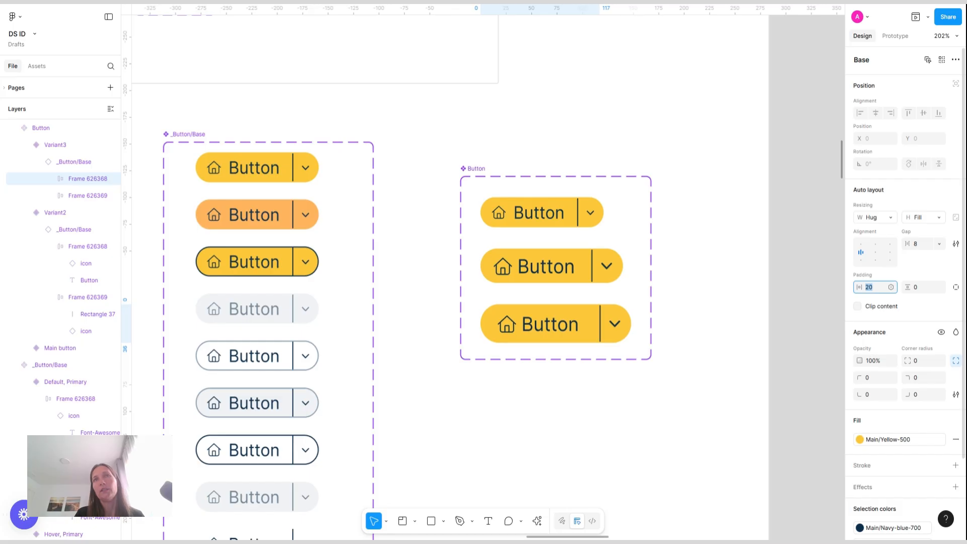
Set the third variant's dropdown frame gap to 14 and its right padding to 16
left_click(614, 314)
left_click(922, 246)
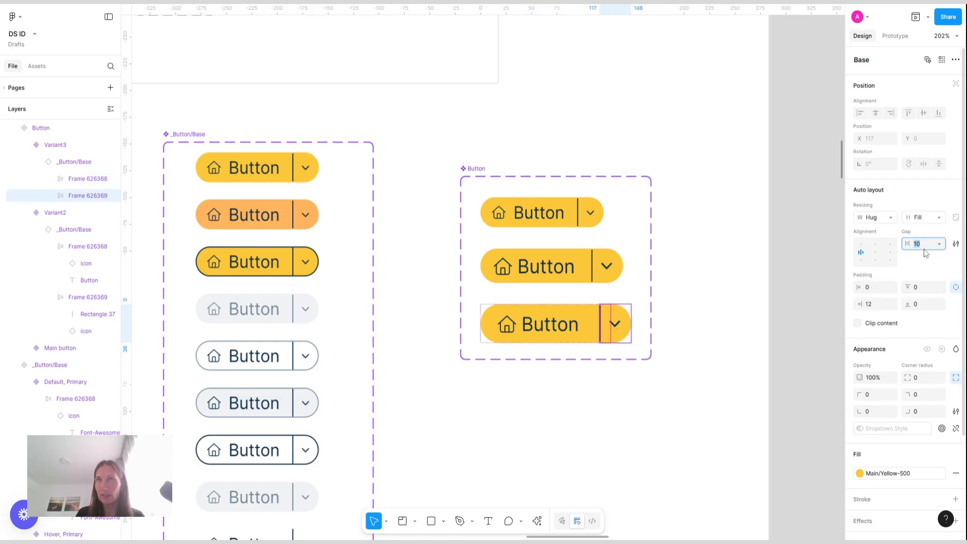
key("Up")
key("Up")
left_click(870, 309)
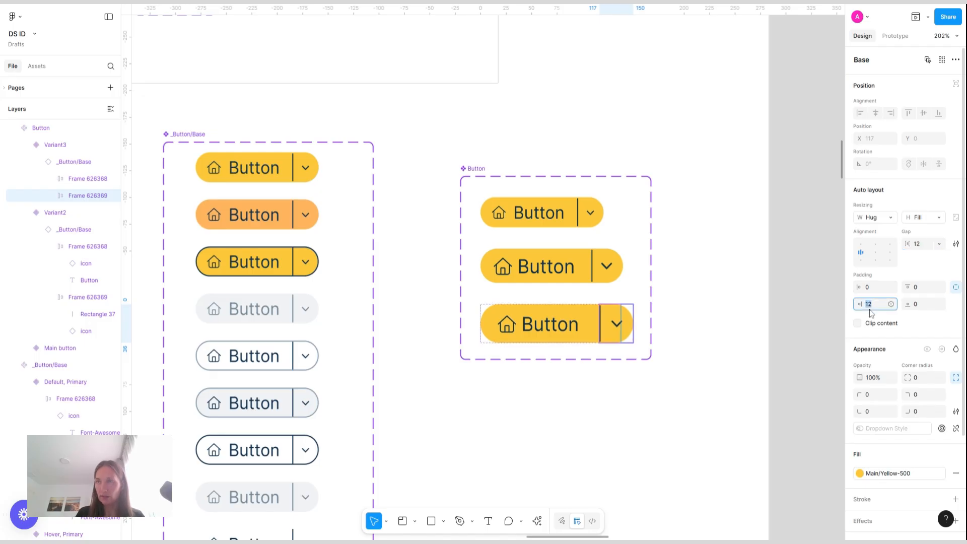
key("Up")
key("Up")
key("Up")
key("Up")
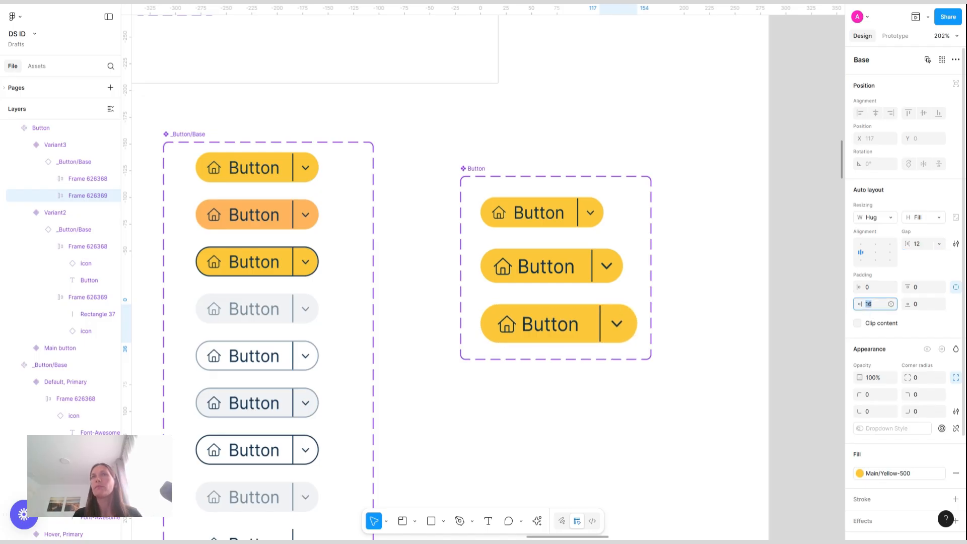
left_click(924, 245)
key("Up")
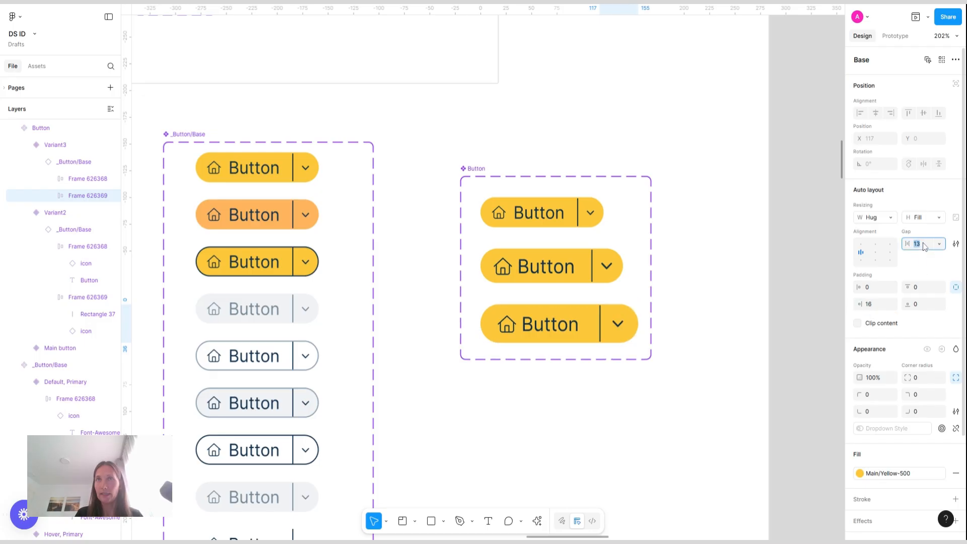
key("Up")
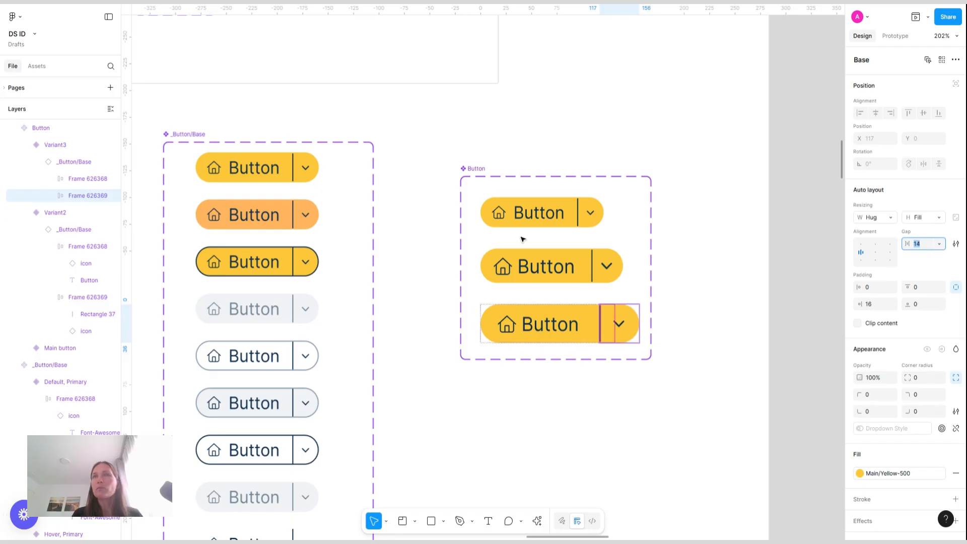
Set both inner frames of the first variant to fill the container's height
left_click(583, 264)
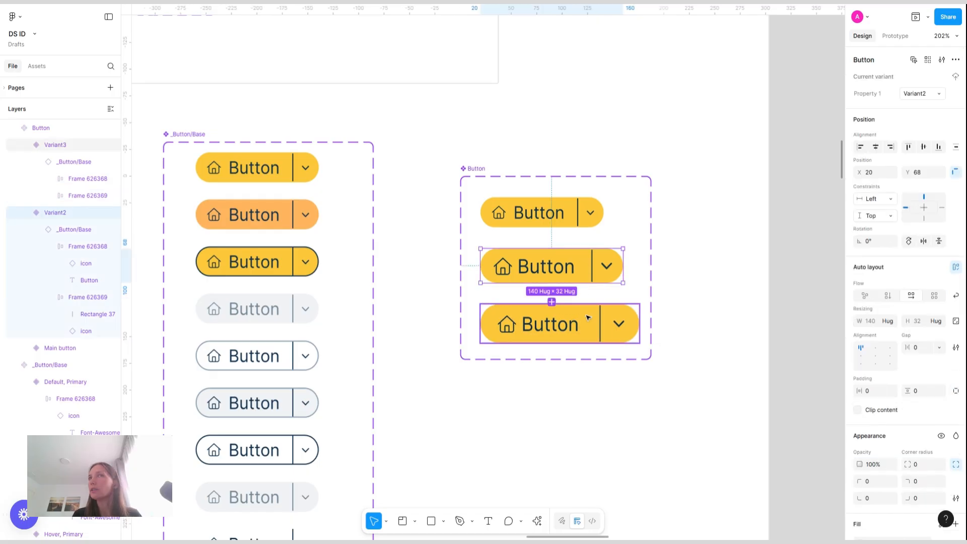
left_click(588, 318)
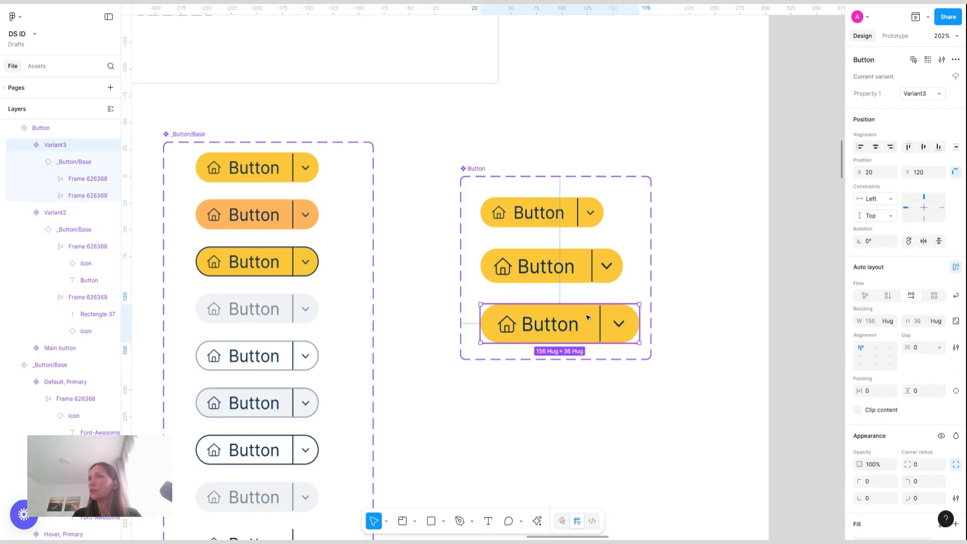
left_click(560, 215)
double_click(553, 216)
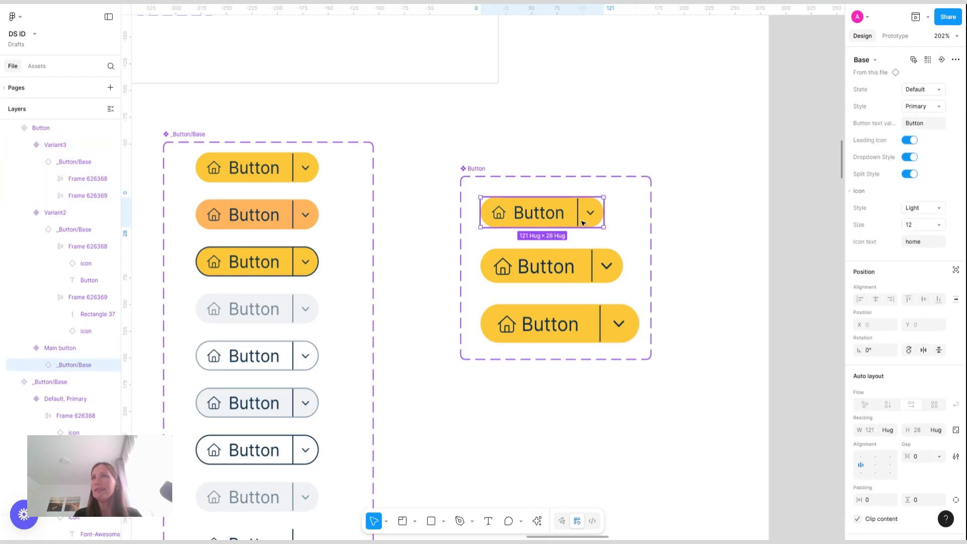
left_click(933, 429)
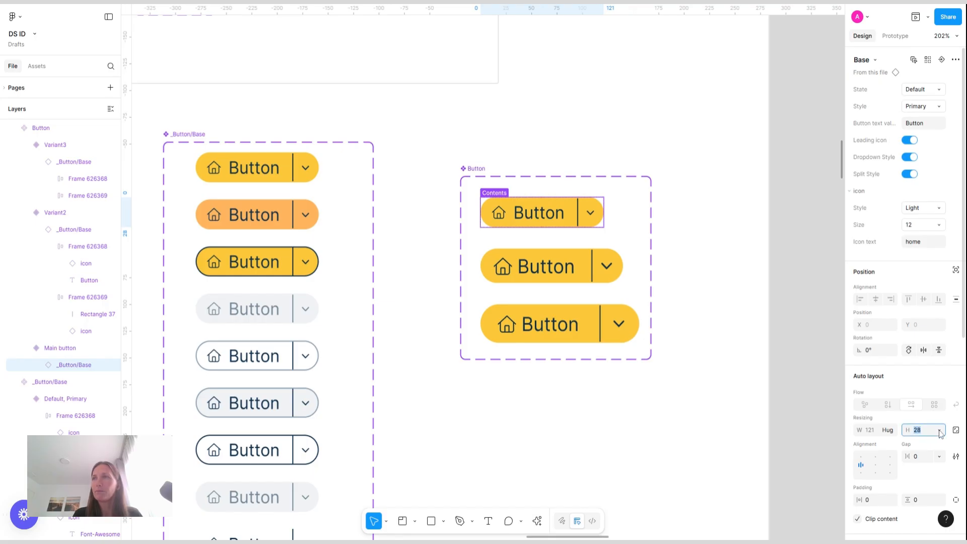
left_click(939, 431)
left_click(922, 417)
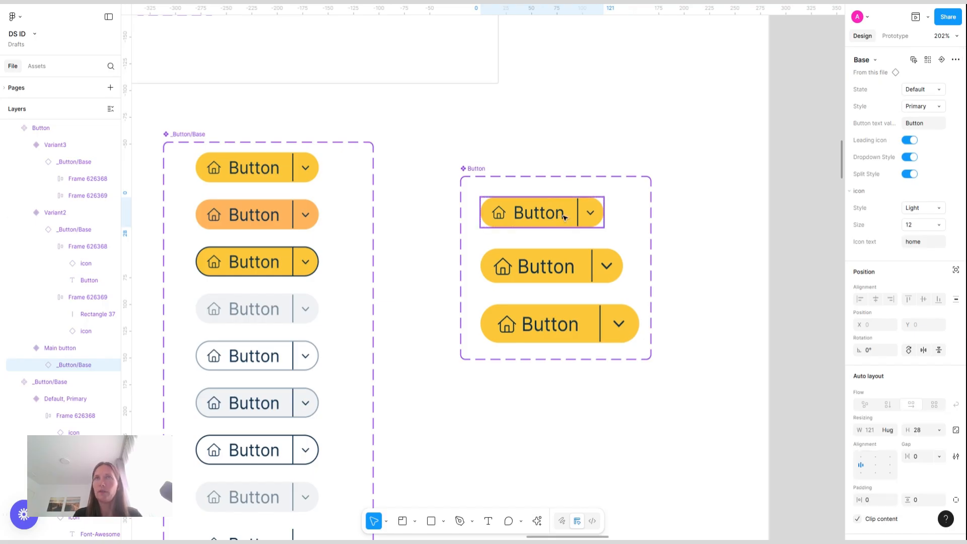
key("Return")
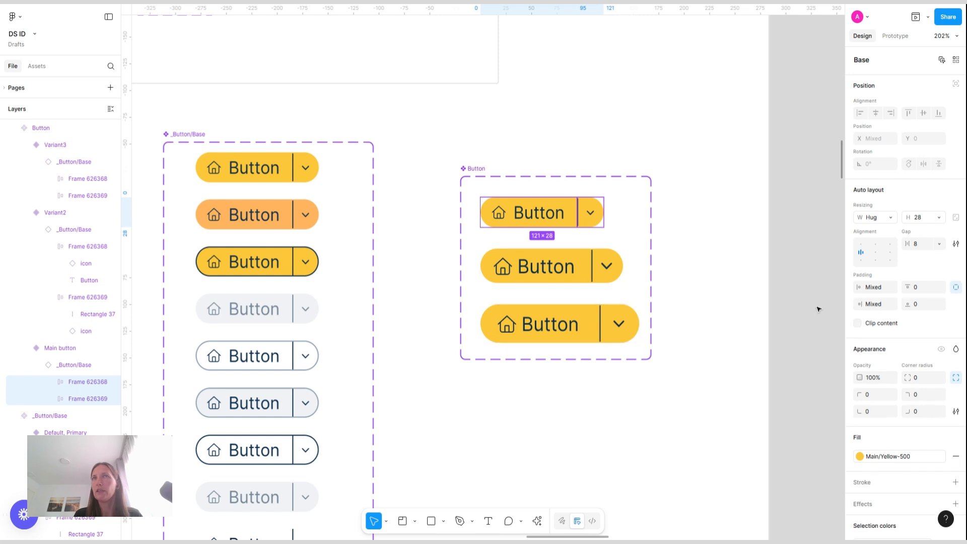
left_click(939, 218)
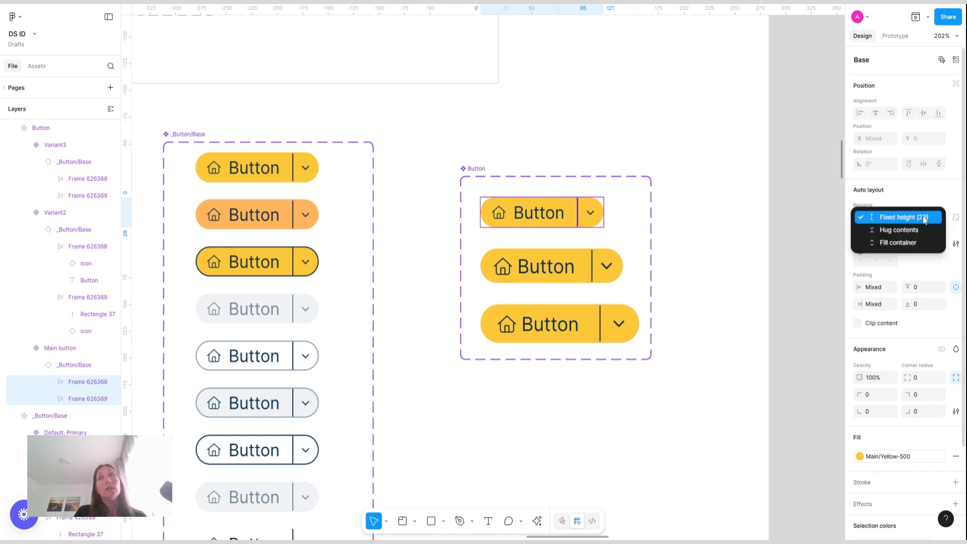
left_click(898, 243)
left_click(761, 269)
Rename the Button component set's variant property to Size
scroll(761, 269, "down", 2)
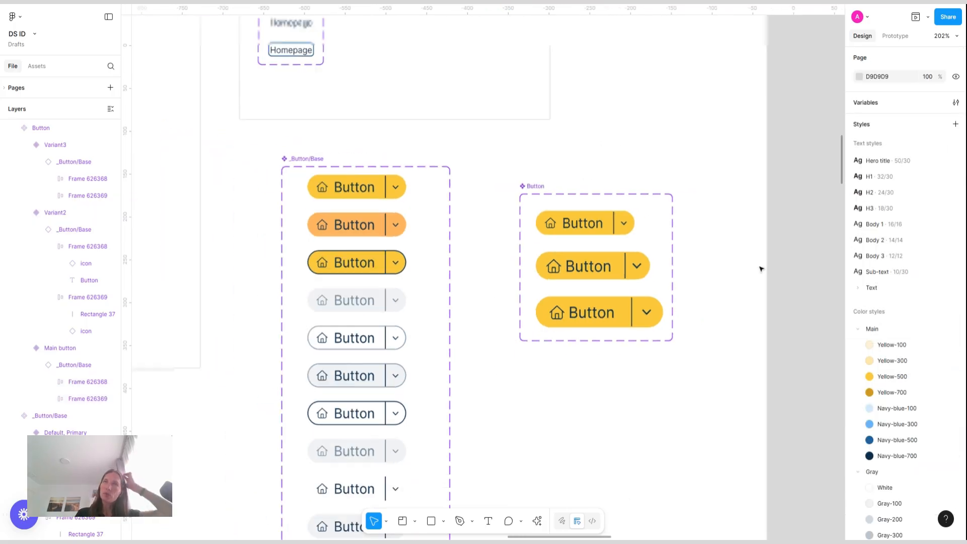
scroll(761, 270, "up", 2)
scroll(615, 248, "down", 3)
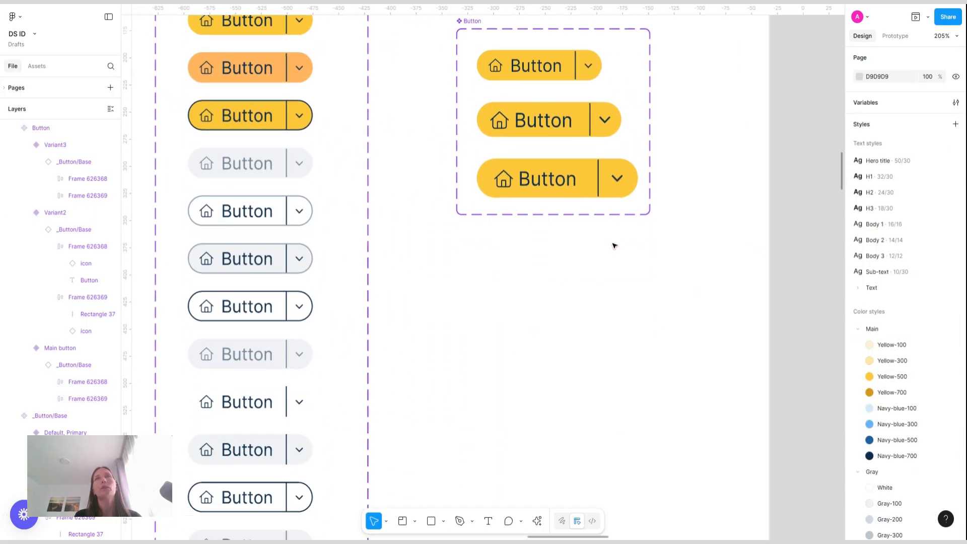
scroll(504, 68, "up", 1)
left_click(474, 77)
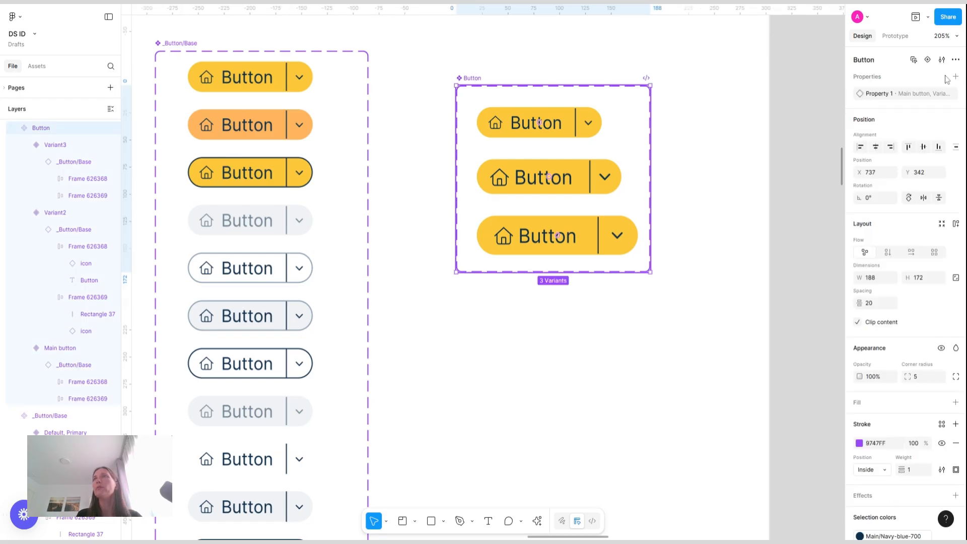
double_click(885, 95)
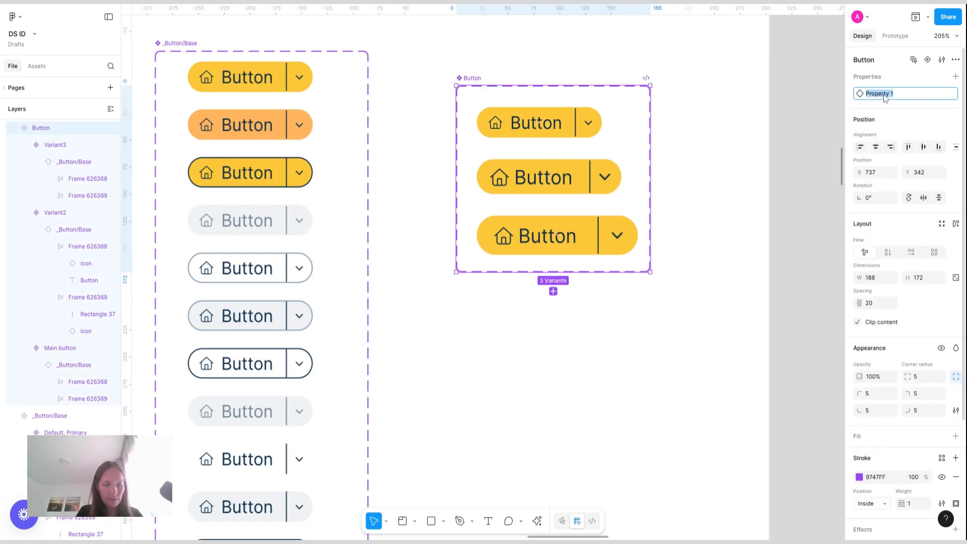
type("Size")
key("Return")
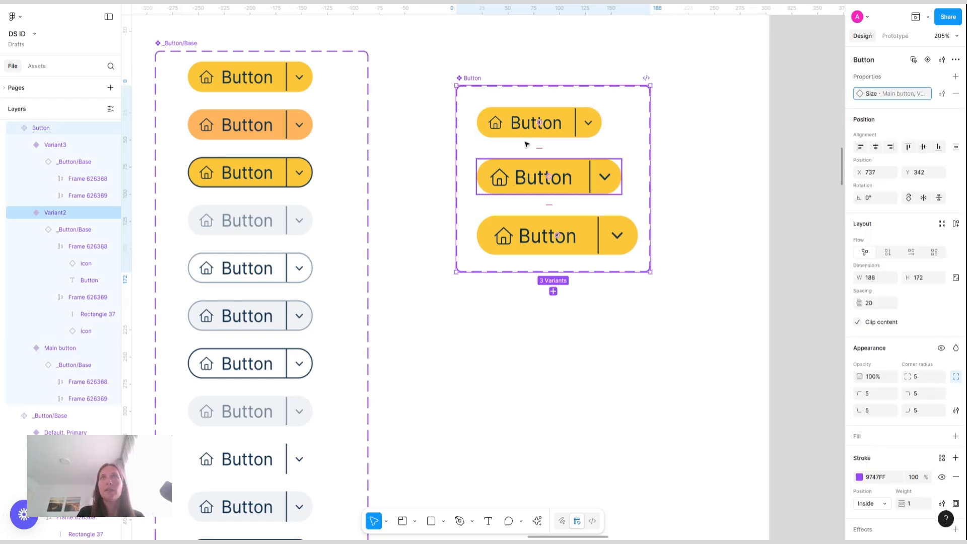
Set the first variant's Size value to Small
left_click(513, 112)
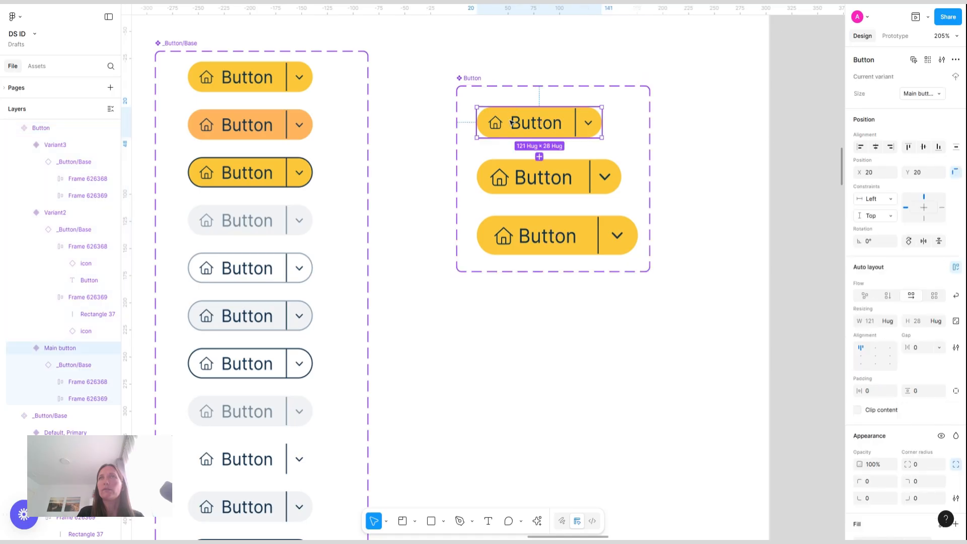
left_click(921, 95)
type("Small")
key("Return")
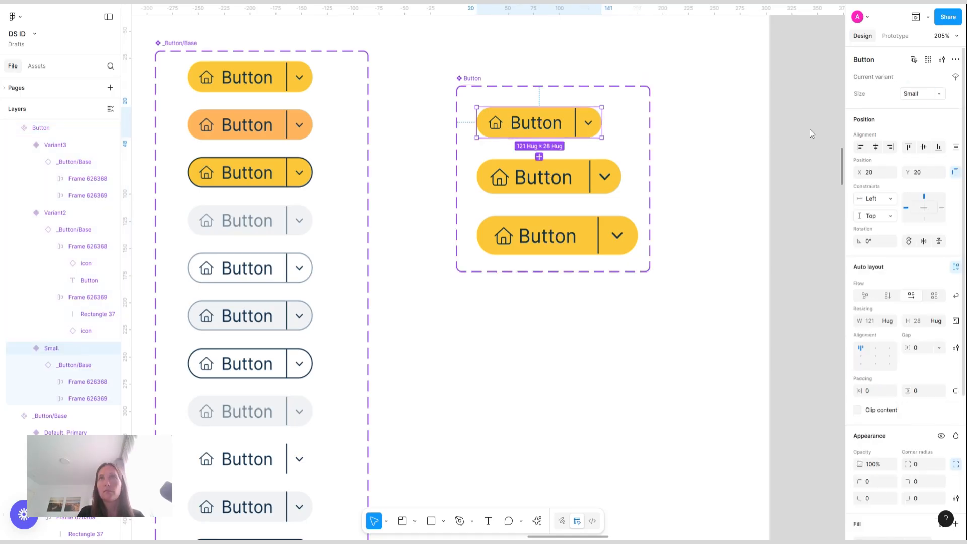
Set the second variant's Size value to Medium
left_click(601, 180)
left_click(920, 95)
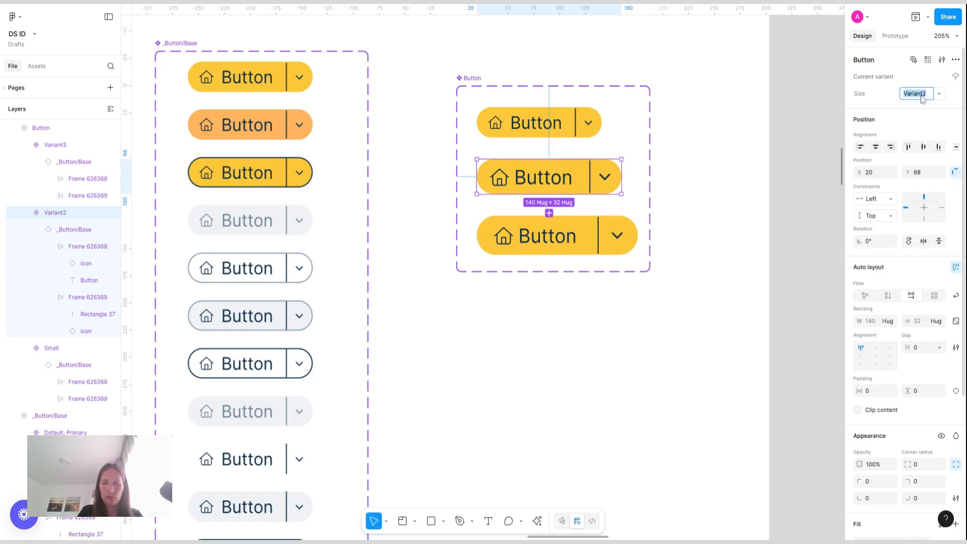
type("Medium")
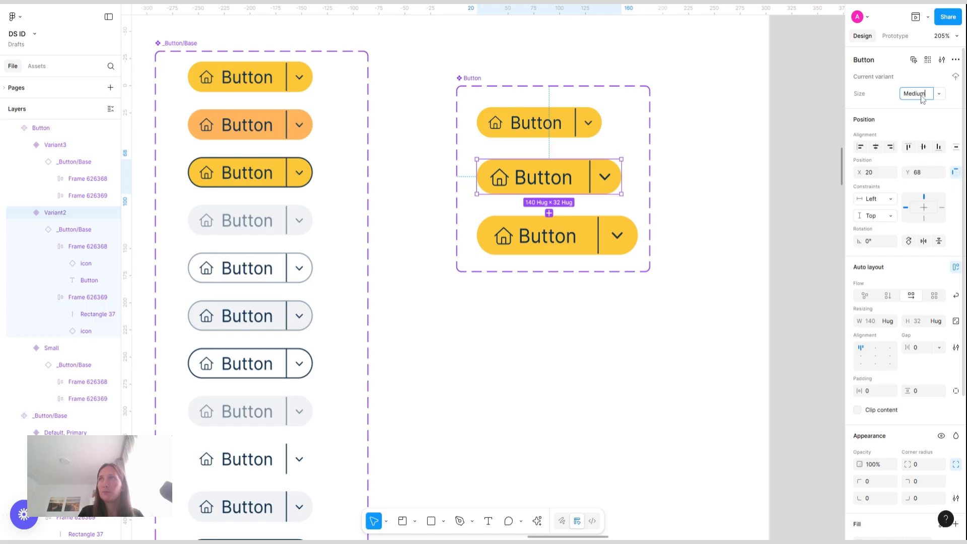
key("Return")
Set the third variant's Size value to Large
left_click(634, 243)
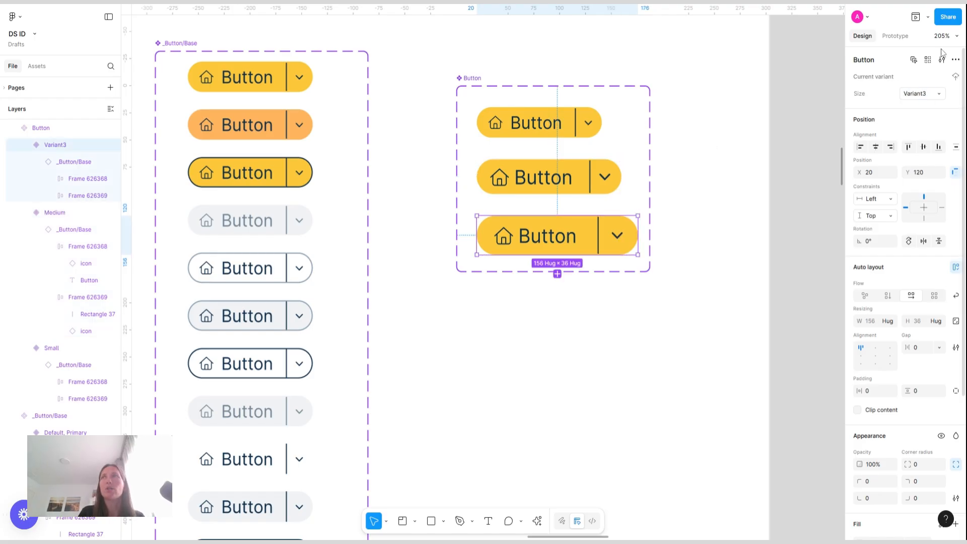
left_click(929, 96)
type("Large")
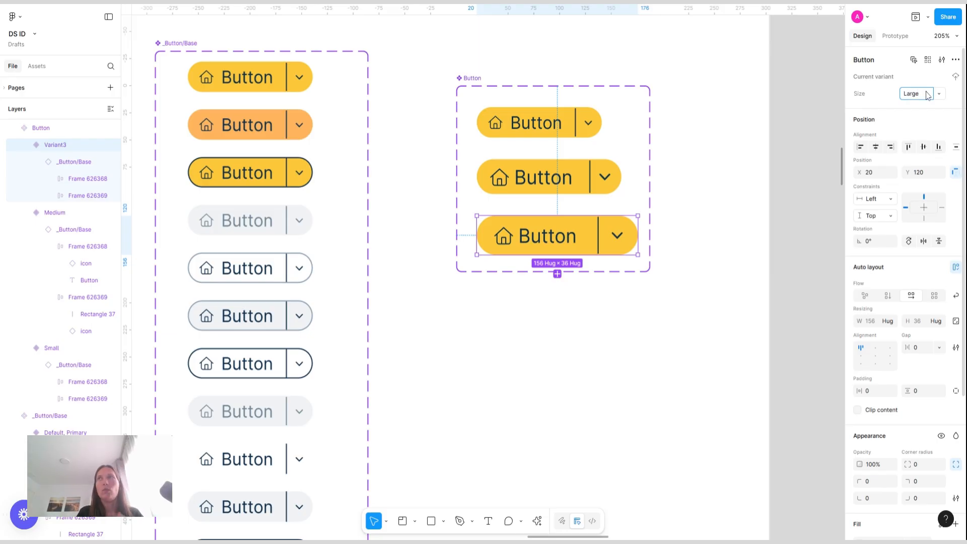
key("Return")
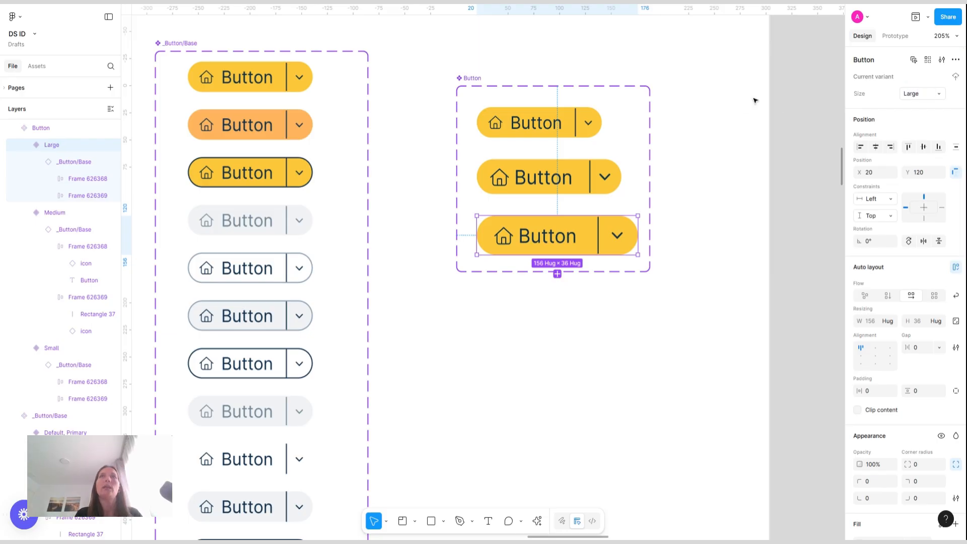
left_click(719, 177)
Place an instance of the Medium button variant on the canvas below the component set
scroll(697, 233, "down", 5)
scroll(657, 297, "down", 3)
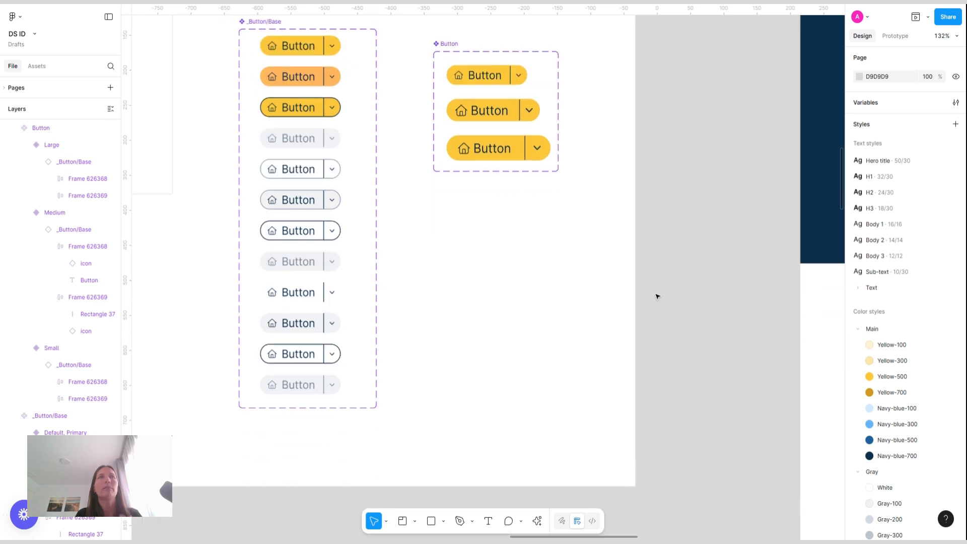
scroll(657, 297, "down", 2)
scroll(657, 297, "up", 3)
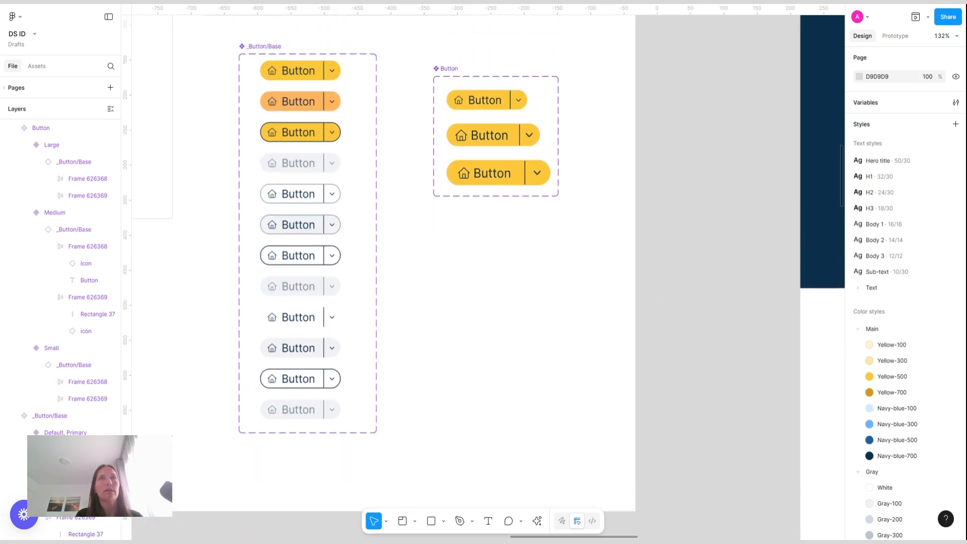
left_click(512, 136)
left_click_drag(512, 136, 522, 349, "alt")
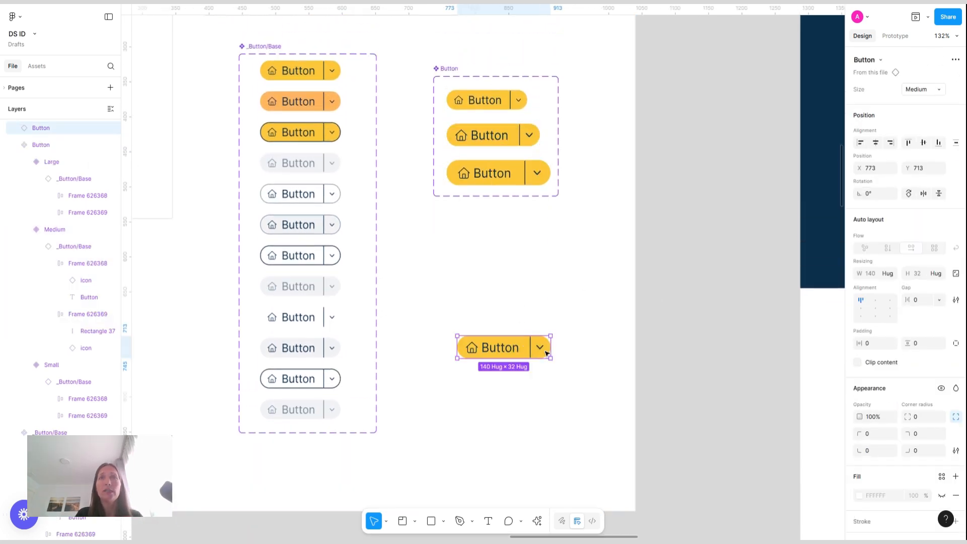
scroll(529, 358, "up", 5)
scroll(484, 360, "down", 2)
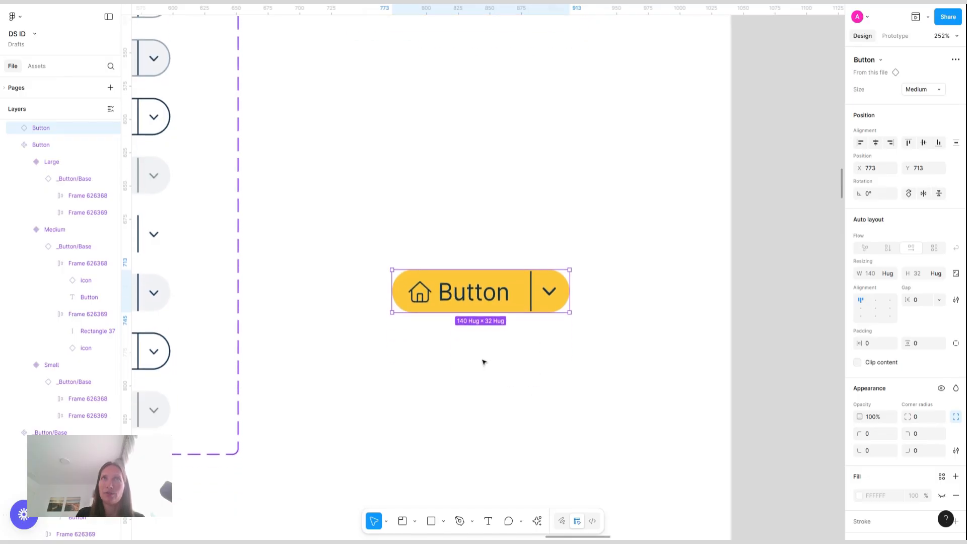
scroll(484, 360, "up", 2)
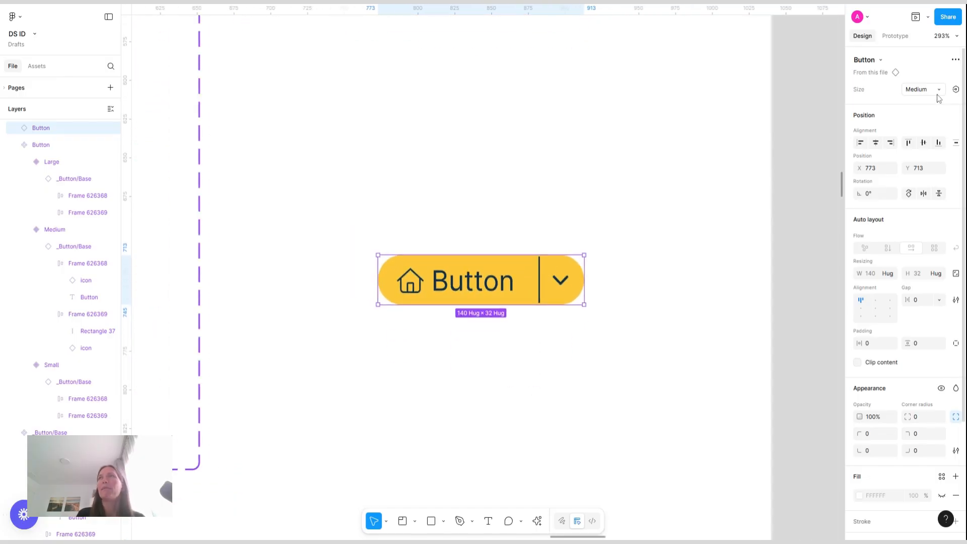
Expose the nested _Button/Base instance properties on the Button component set
scroll(591, 260, "down", 5)
scroll(589, 261, "up", 1)
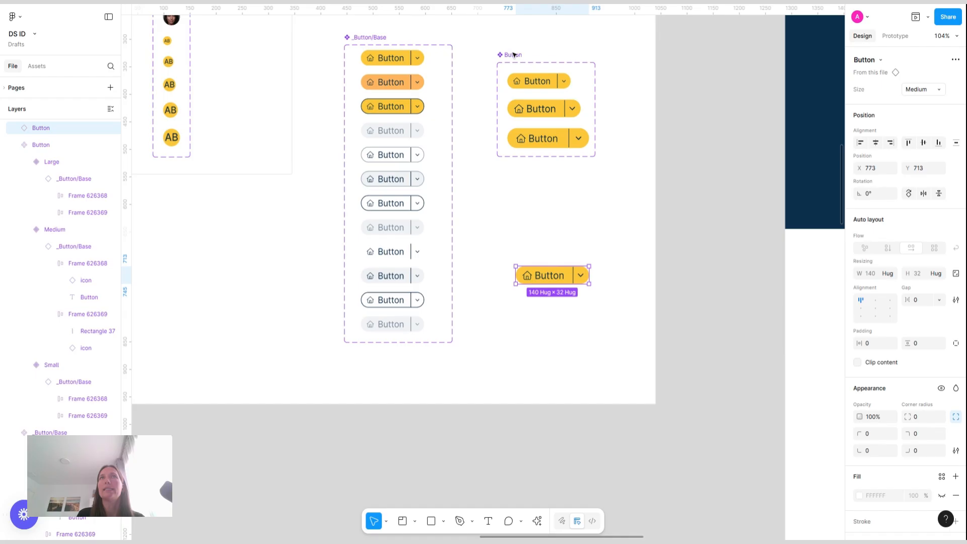
left_click(517, 58)
left_click(956, 76)
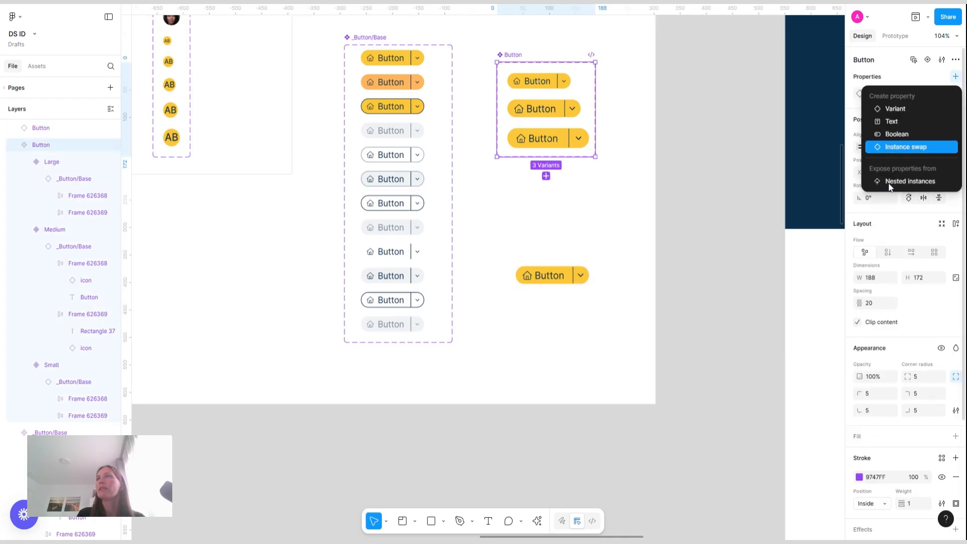
left_click(925, 182)
left_click(705, 102)
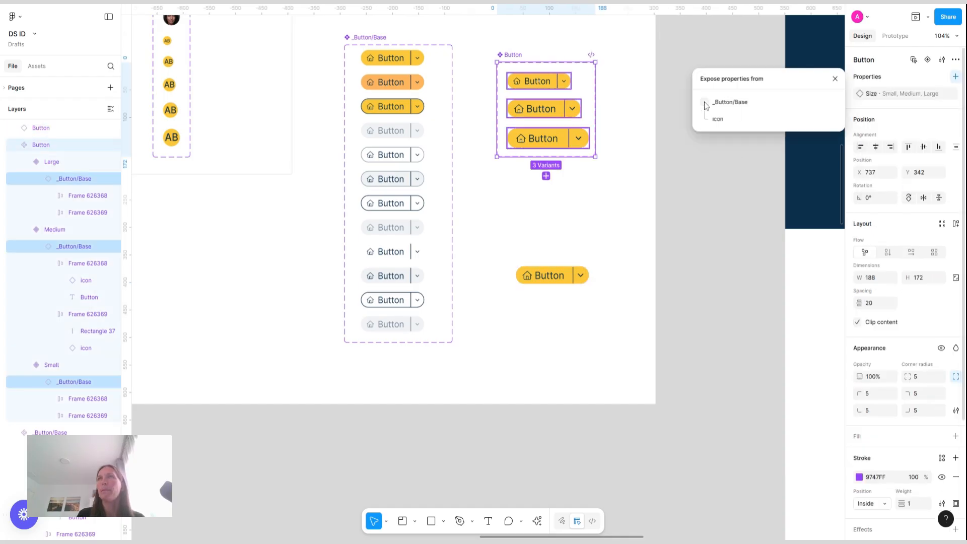
left_click(836, 79)
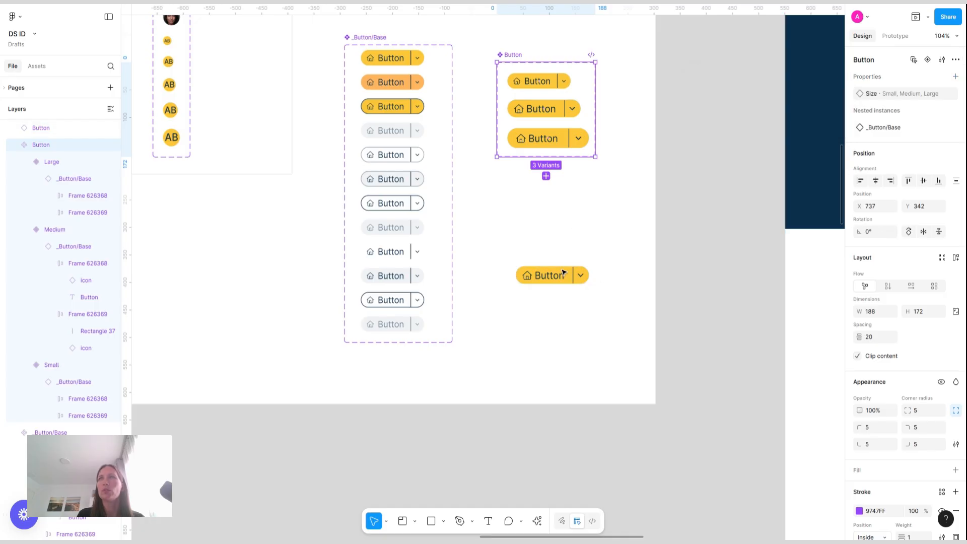
Set the placed Button instance's Size to Large
left_click(579, 268)
scroll(579, 268, "up", 5)
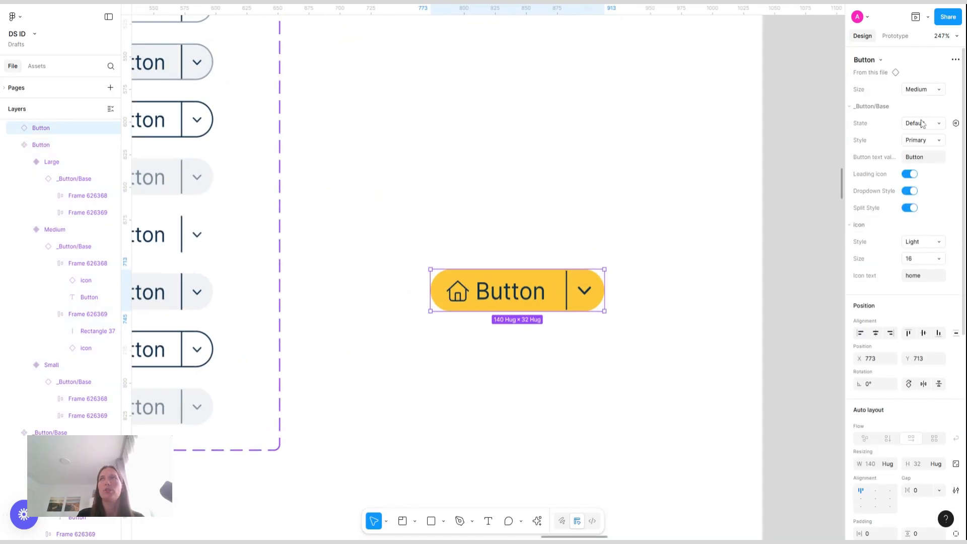
left_click(937, 90)
left_click(884, 102)
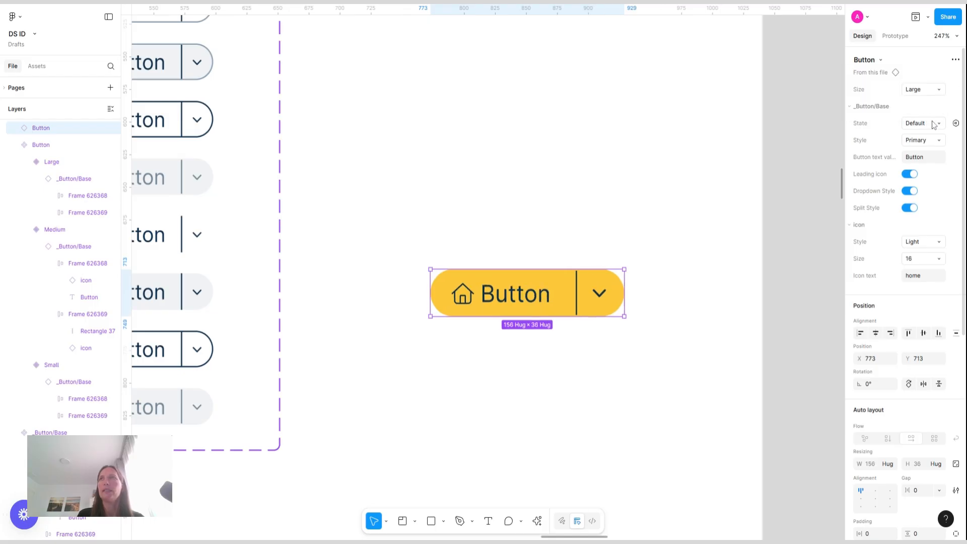
Set the instance's nested State to Focused and Style to Tertiary
left_click(937, 124)
left_click(889, 151)
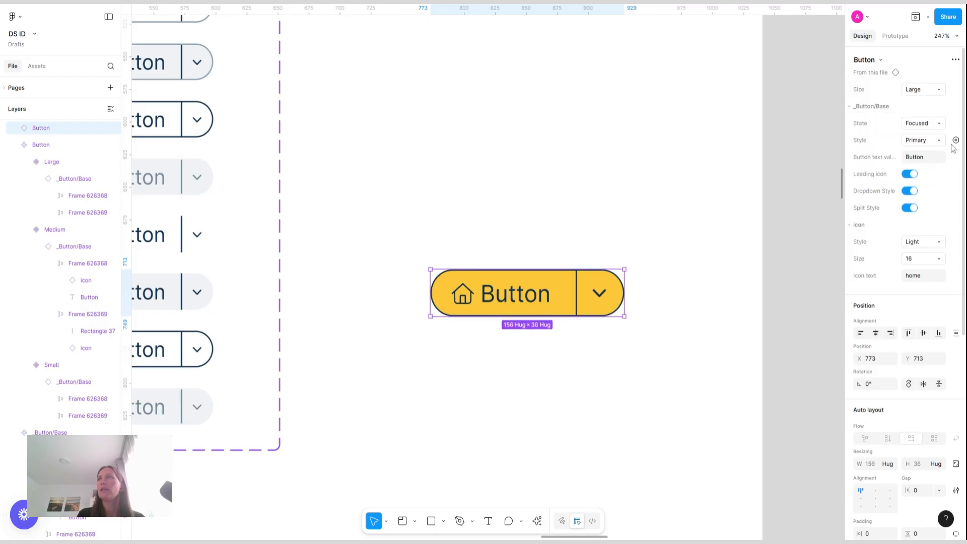
left_click(936, 140)
left_click(878, 165)
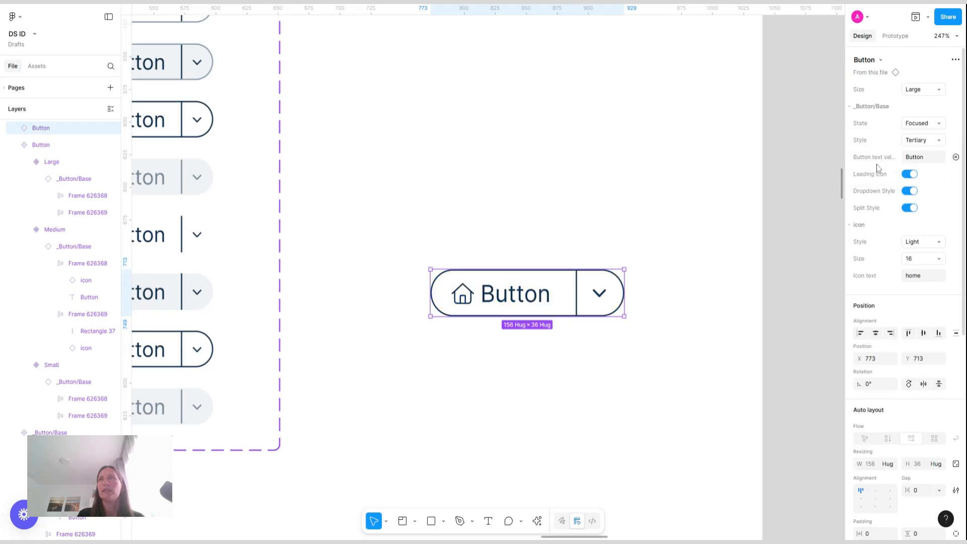
Set the instance's nested Style to Secondary and State to Disabled
left_click(933, 140)
left_click(897, 131)
left_click(937, 123)
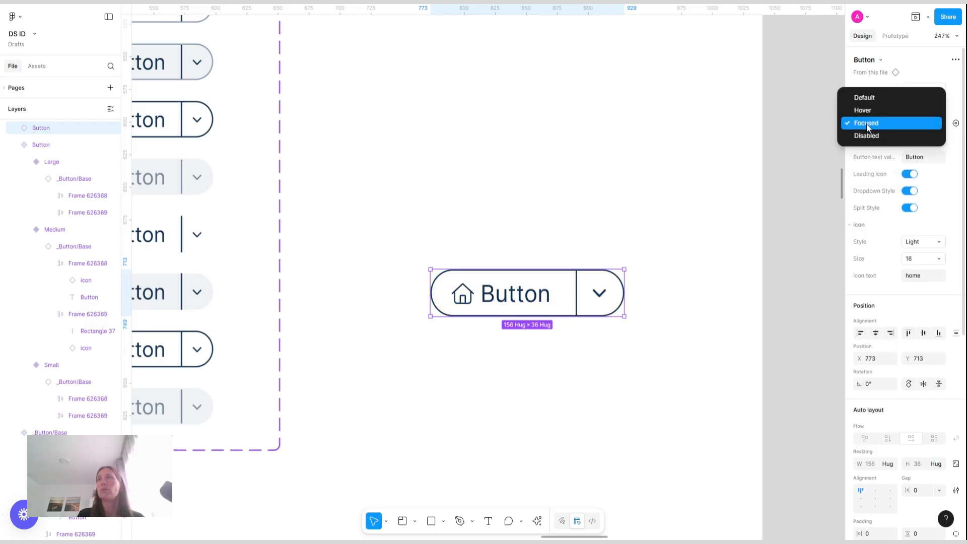
left_click(890, 137)
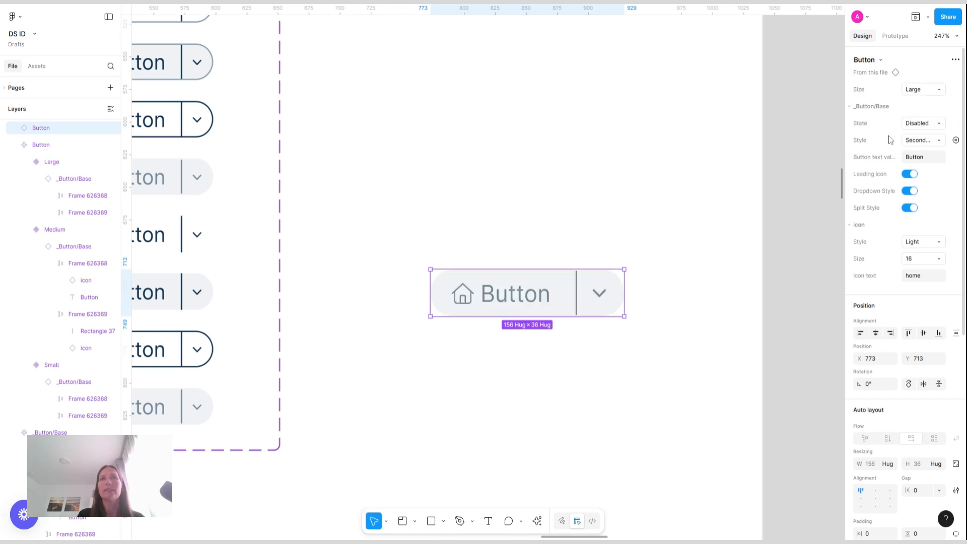
Turn off the instance's Leading icon and Dropdown Style toggles
left_click(912, 174)
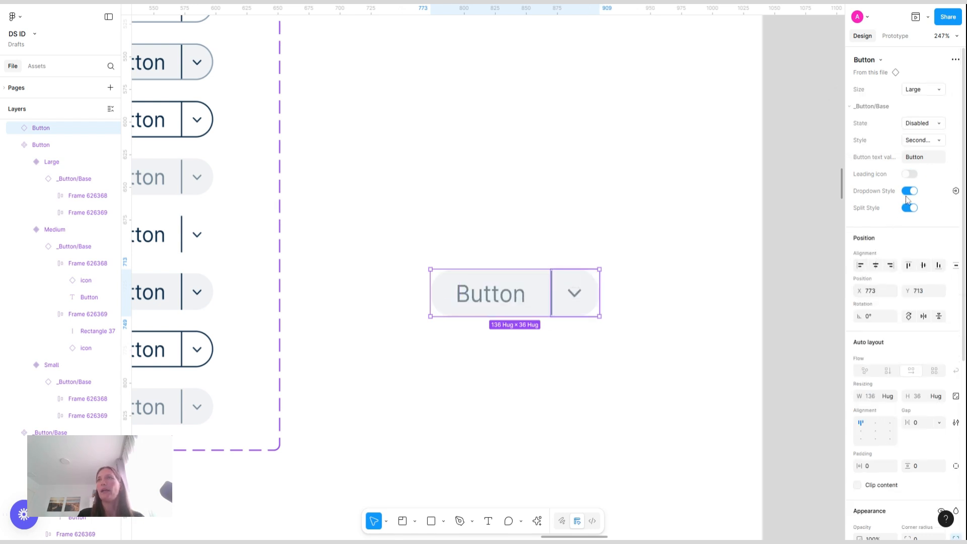
left_click(911, 191)
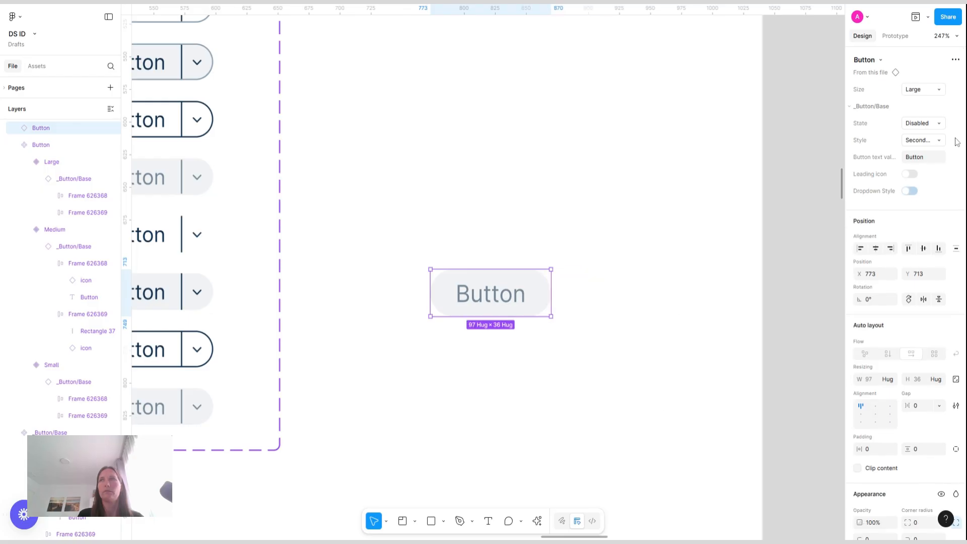
left_click(683, 319)
scroll(682, 319, "down", 5)
scroll(682, 319, "up", 3)
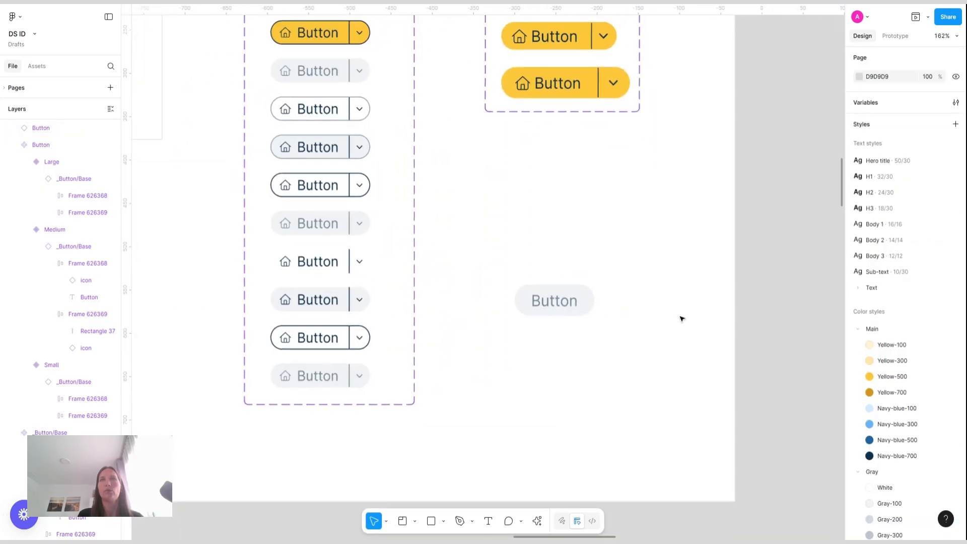
Switch the instance's Size to Small and try another size value
left_click(556, 299)
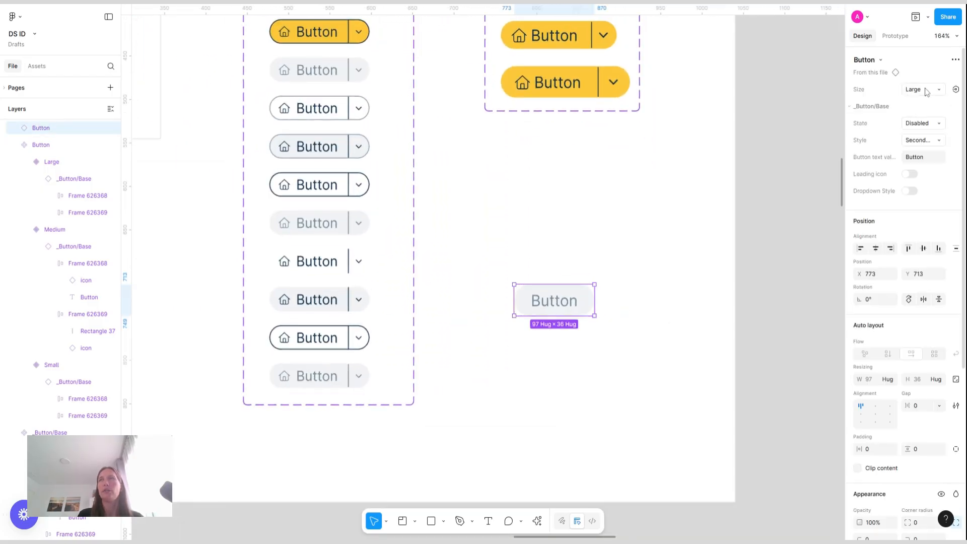
left_click(922, 89)
left_click(888, 67)
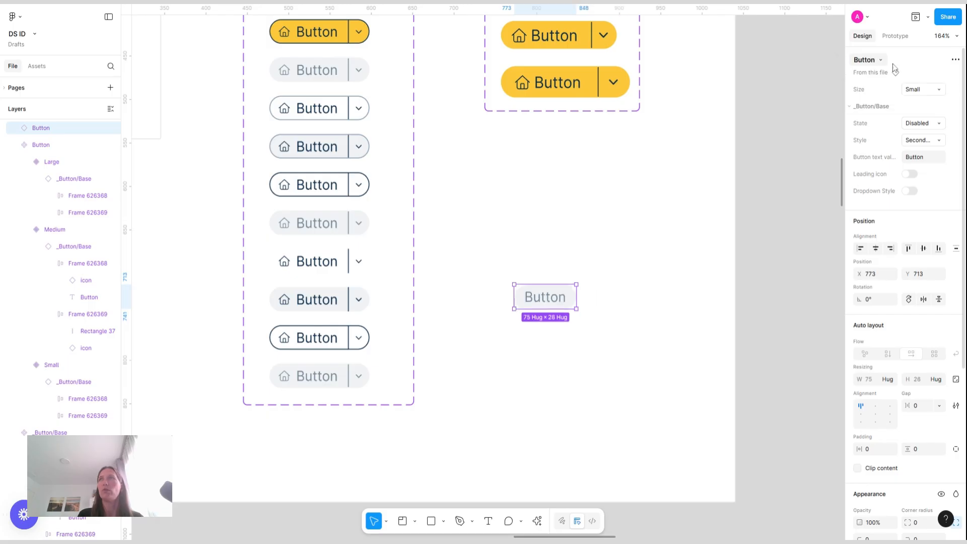
left_click(924, 90)
left_click(877, 104)
left_click(650, 251)
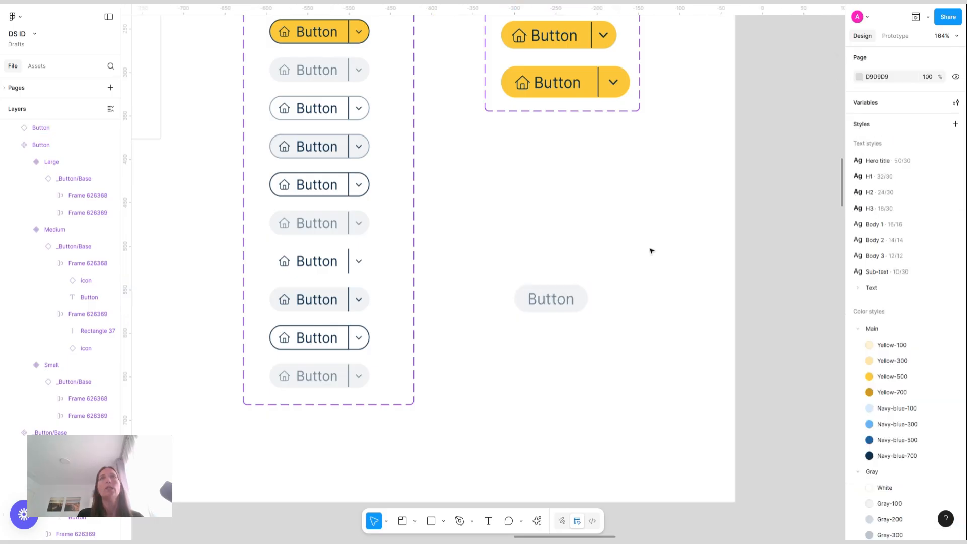
Delete the test Button instance from the canvas
scroll(650, 251, "down", 5)
scroll(568, 251, "up", 2)
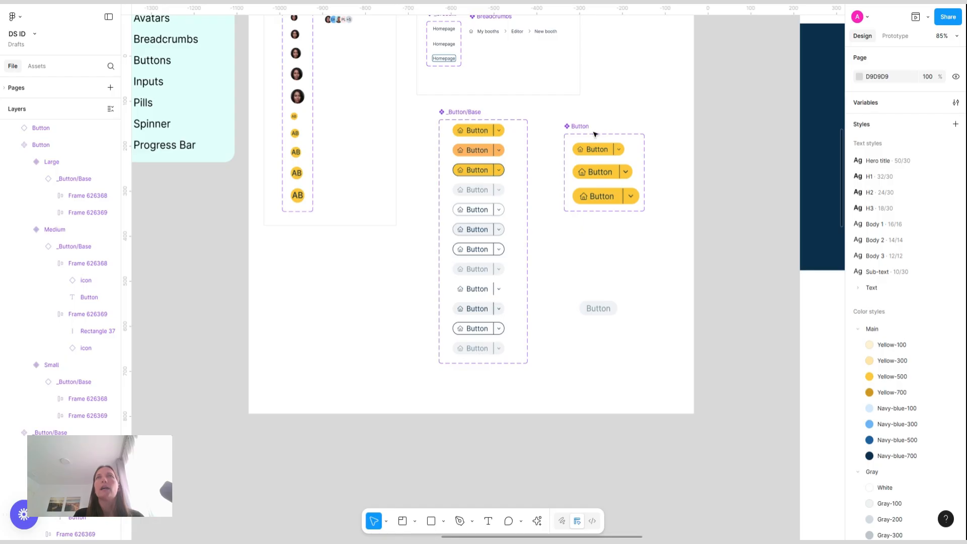
left_click(605, 299)
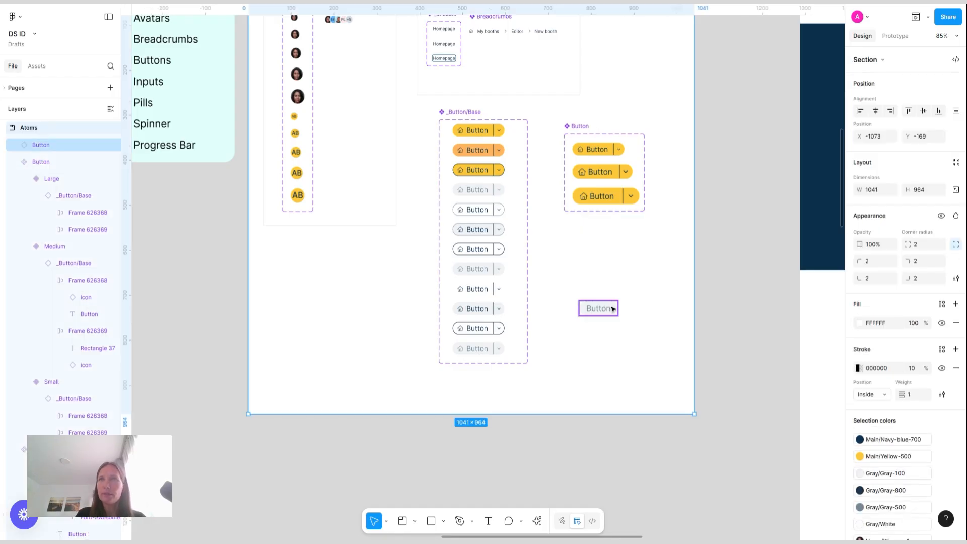
left_click(614, 308)
key("Delete")
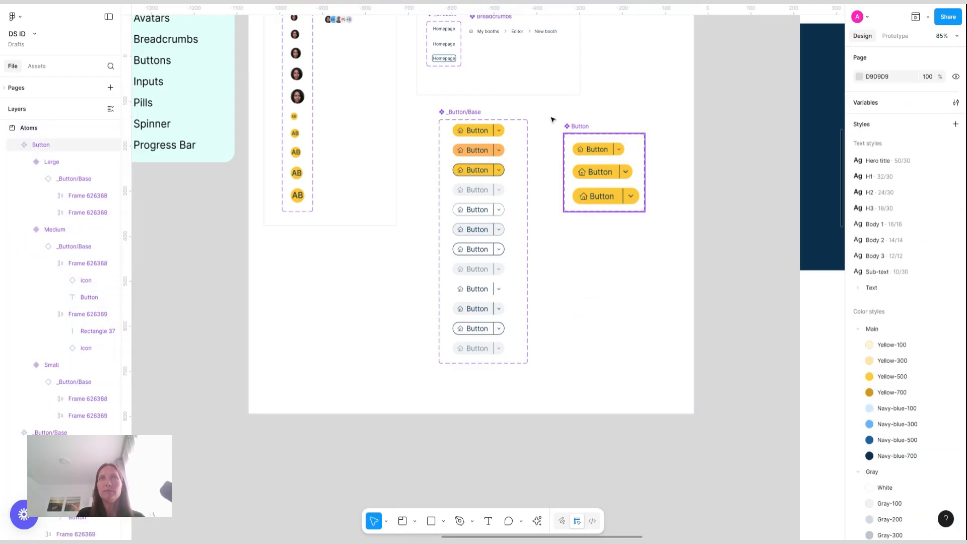
Move the Button set beside _Button/Base and draw a section around both component sets
left_click_drag(575, 126, 547, 112)
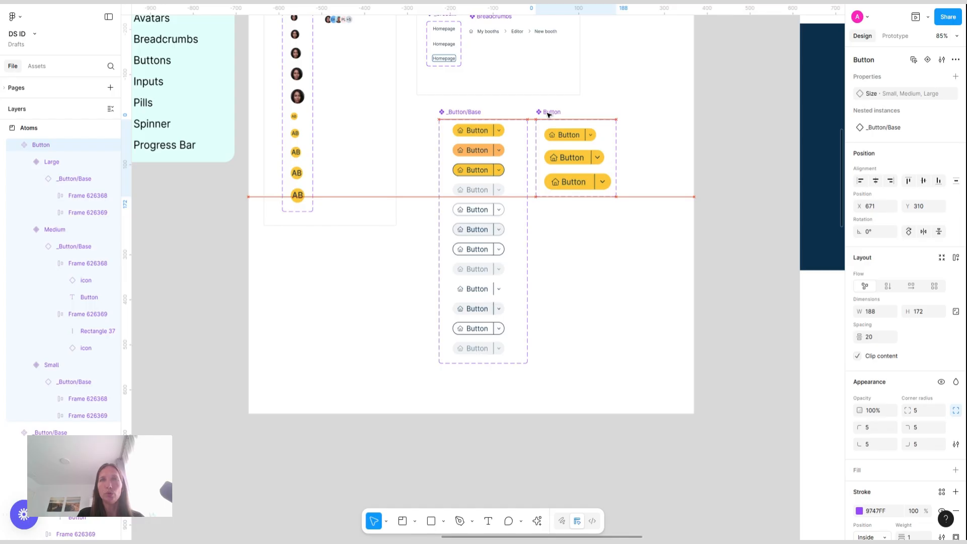
left_click(403, 522)
mouse_move(426, 104)
left_mouse_down()
mouse_move(594, 251)
mouse_move(654, 358)
mouse_move(641, 382)
left_mouse_up()
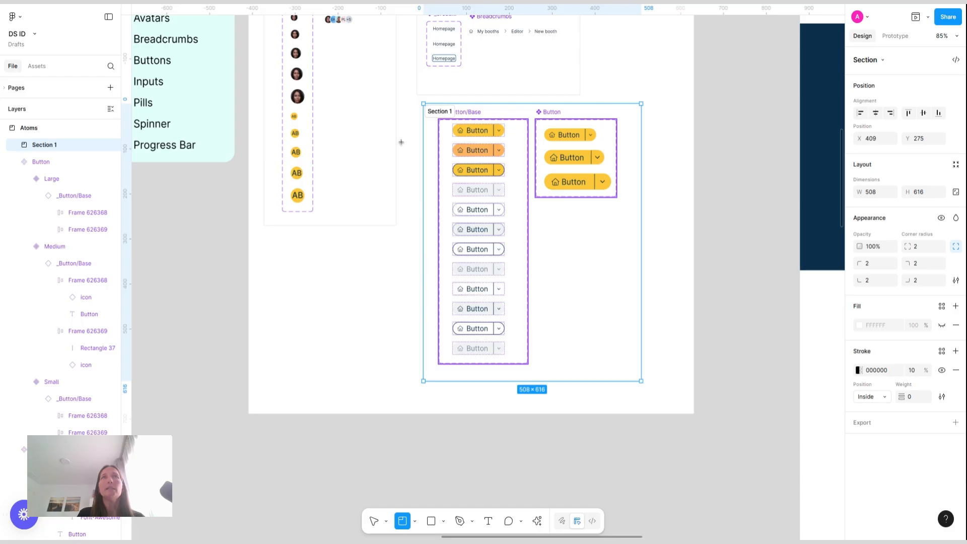
Rename the new section as Button
double_click(442, 111)
type("Button")
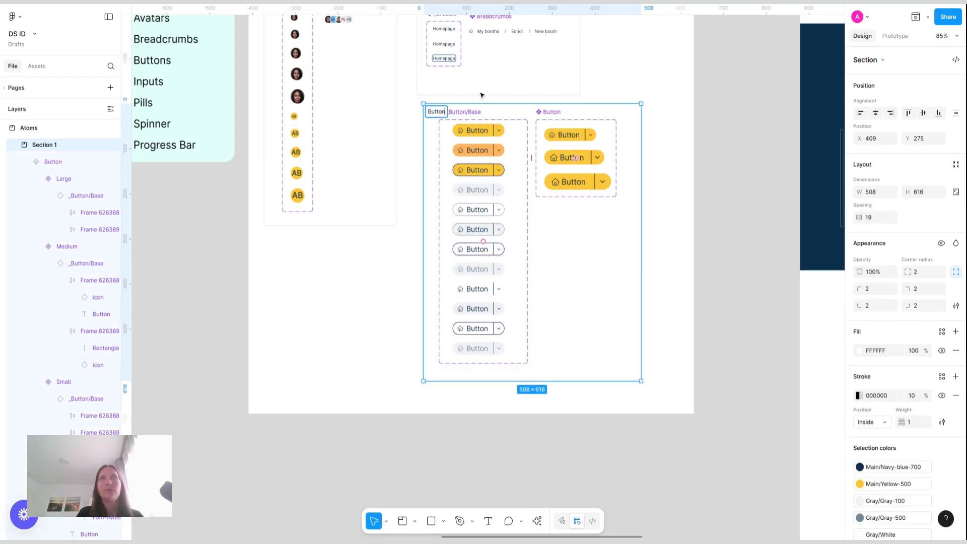
left_click(709, 143)
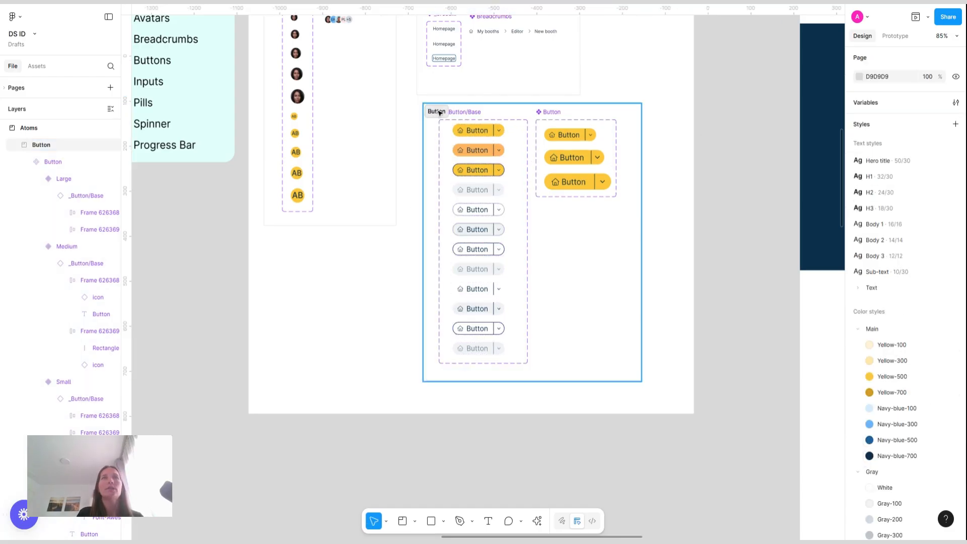
left_click(435, 113)
left_click_drag(427, 117, 431, 116)
scroll(439, 210, "left", 3)
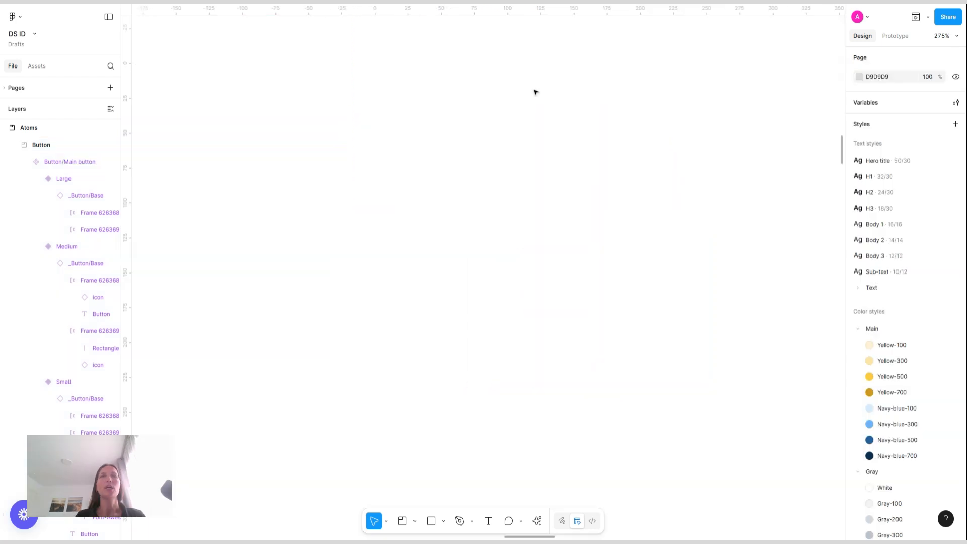
scroll(535, 92, "down", 2)
scroll(544, 391, "left", 10)
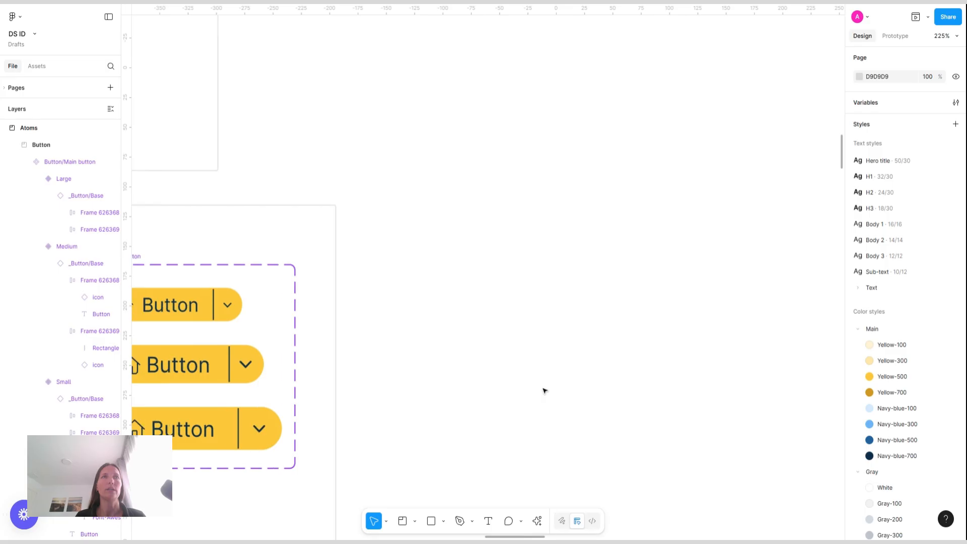
scroll(259, 307, "left", 3)
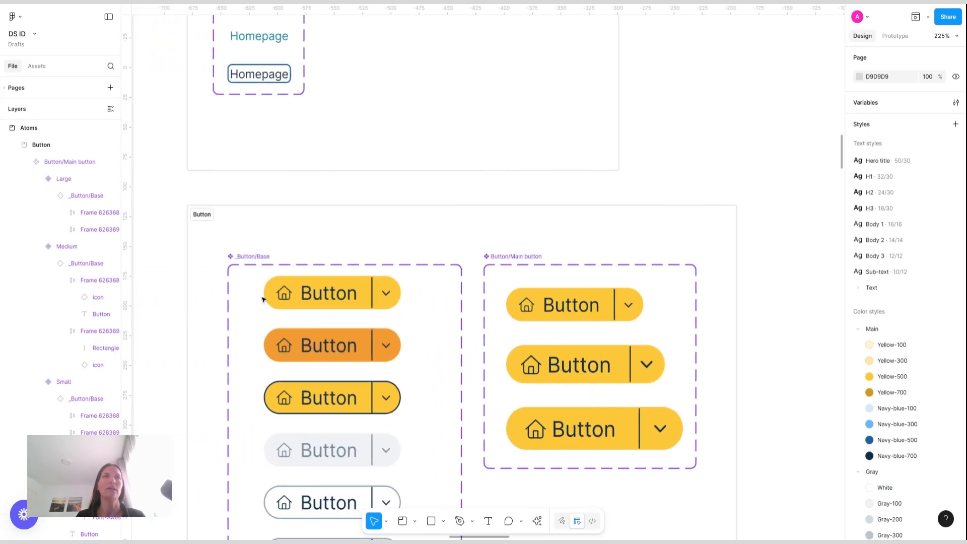
Copy the icon and Button text from the first _Button/Base variant and paste them onto empty canvas
double_click(285, 301)
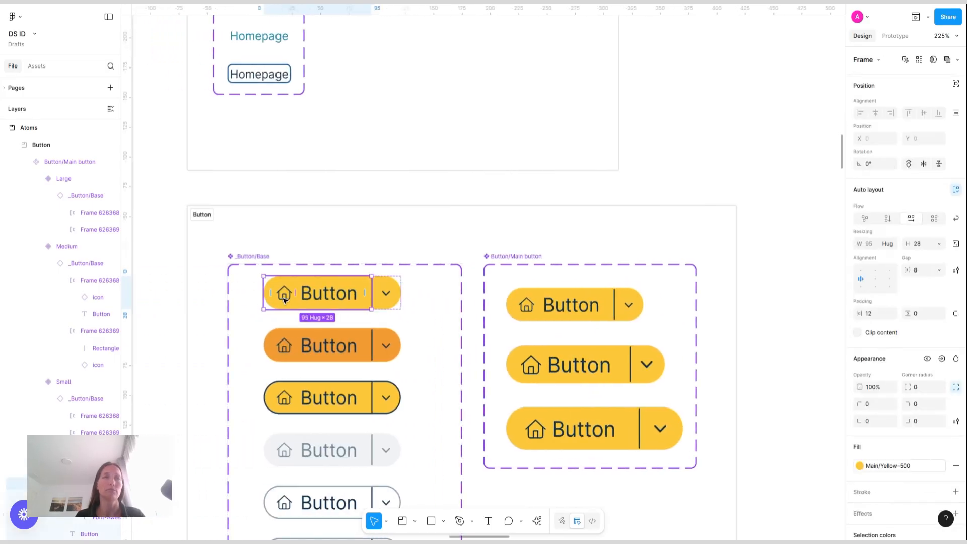
left_click(285, 297)
left_click(330, 299, "shift")
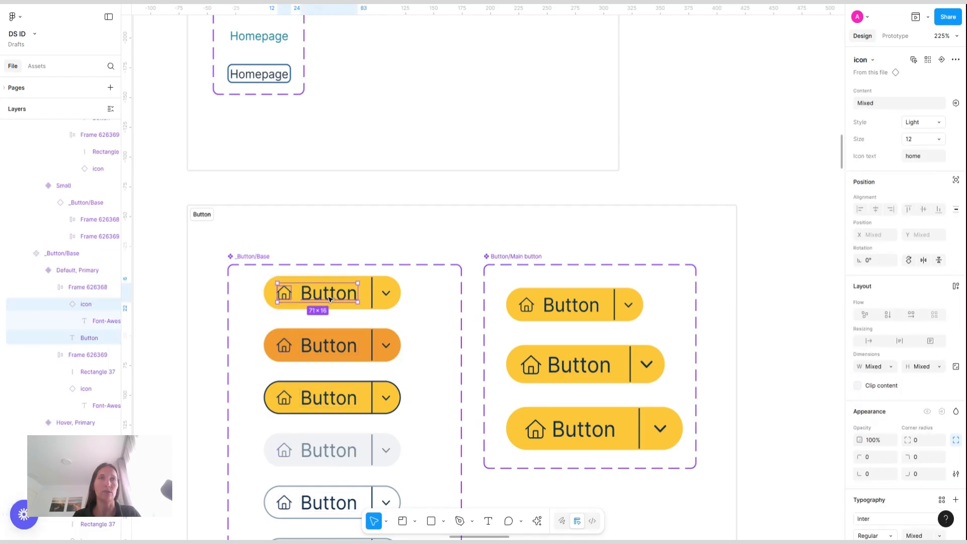
scroll(331, 300, "right", 14)
left_click(301, 153)
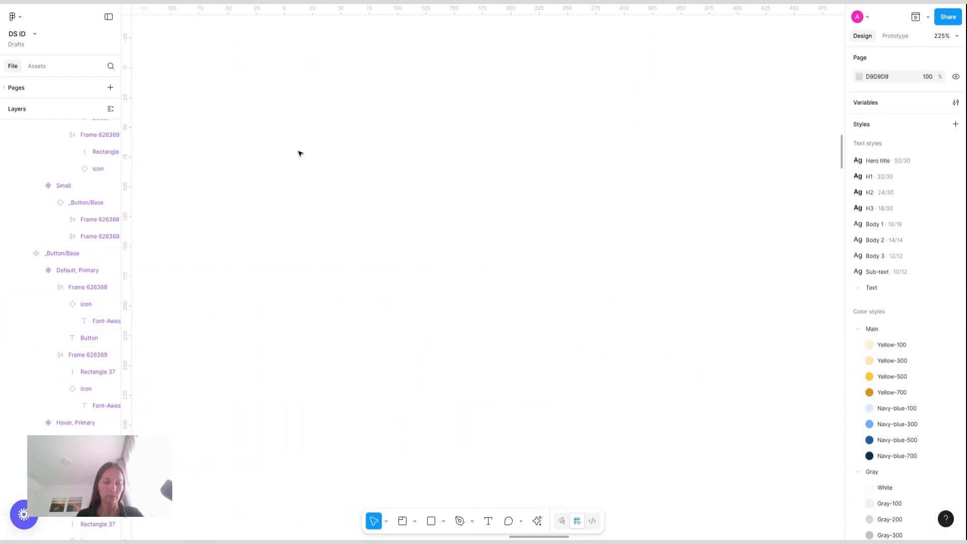
key("ctrl+v")
left_click_drag(511, 280, 394, 141)
left_click(444, 138)
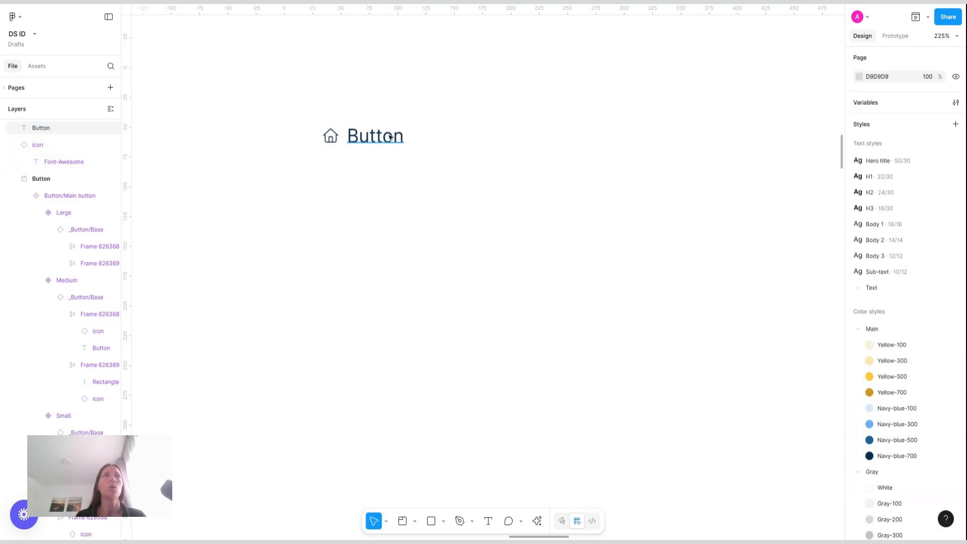
left_click(391, 138)
left_click(338, 140)
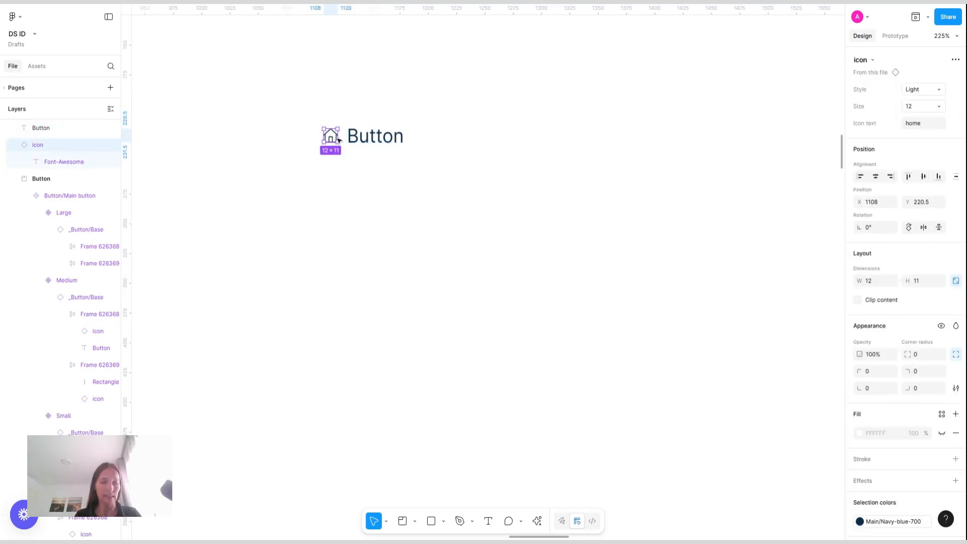
left_click_drag(337, 140, 337, 141)
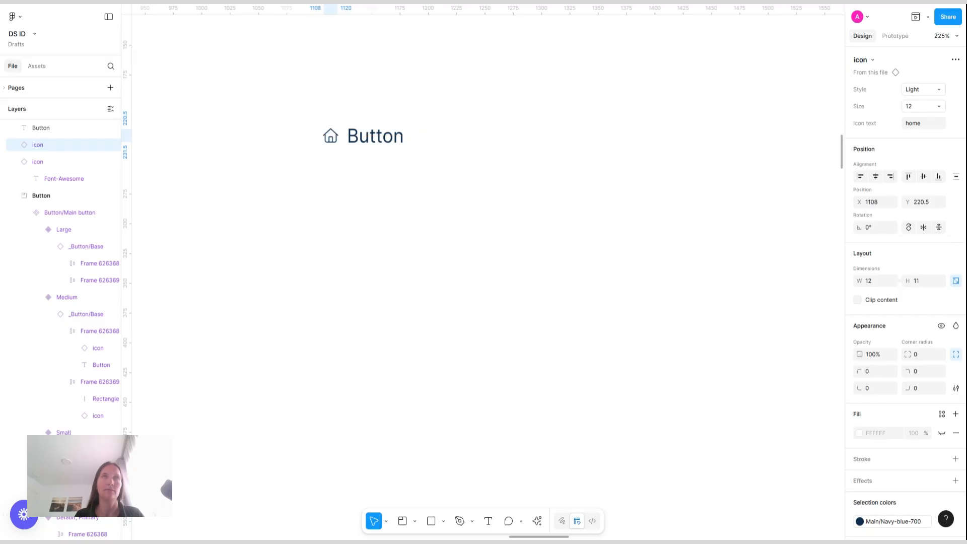
key("ctrl+z")
Select the pasted icon and text and wrap them in an auto layout frame
left_click(294, 108)
left_click_drag(294, 108, 488, 164)
key("shift+a")
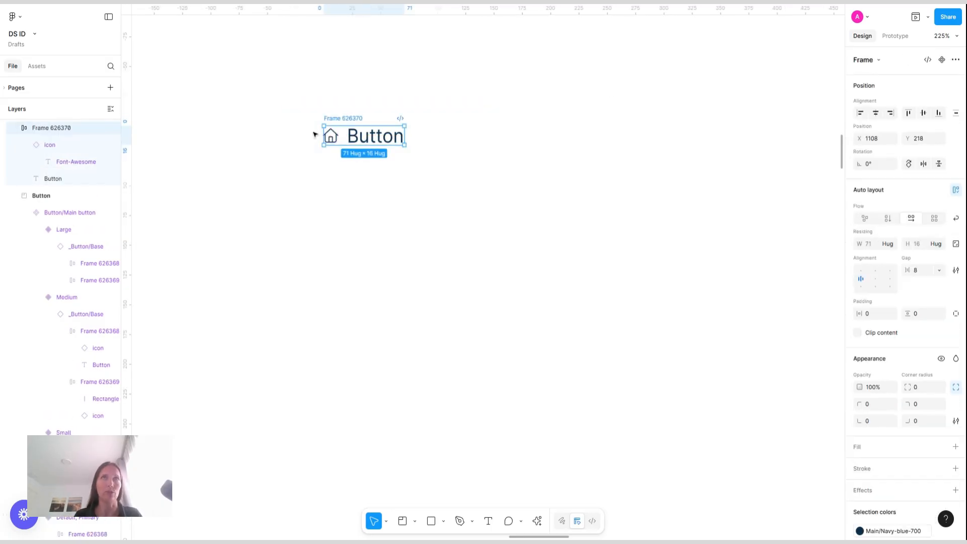
left_click(919, 271)
left_click(331, 135)
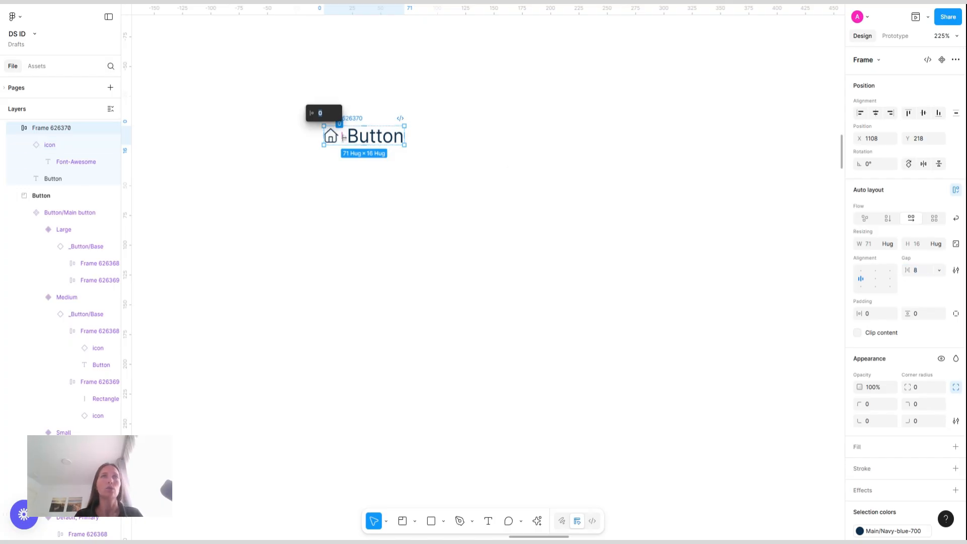
key("Escape")
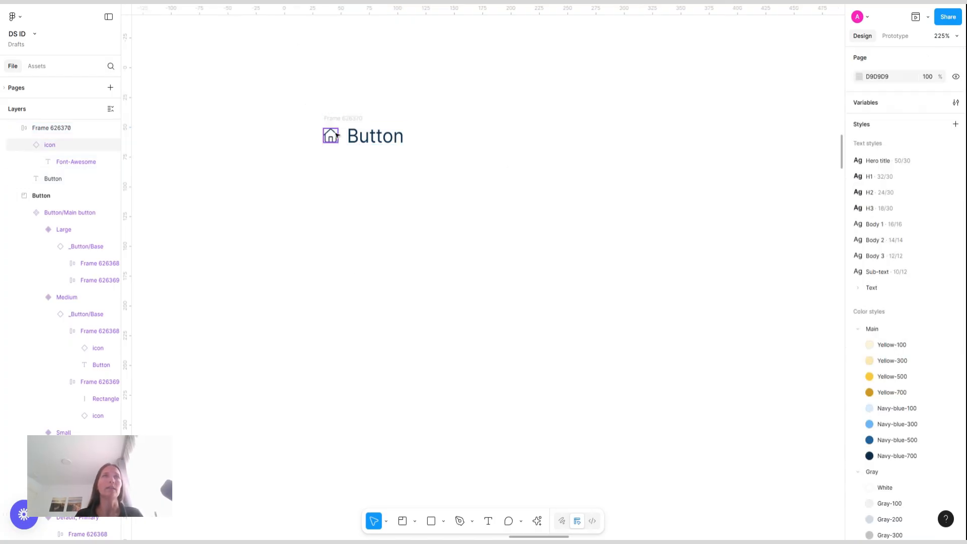
Duplicate the home icon and set the copy's icon text to close
left_click(331, 136)
key("ctrl+d")
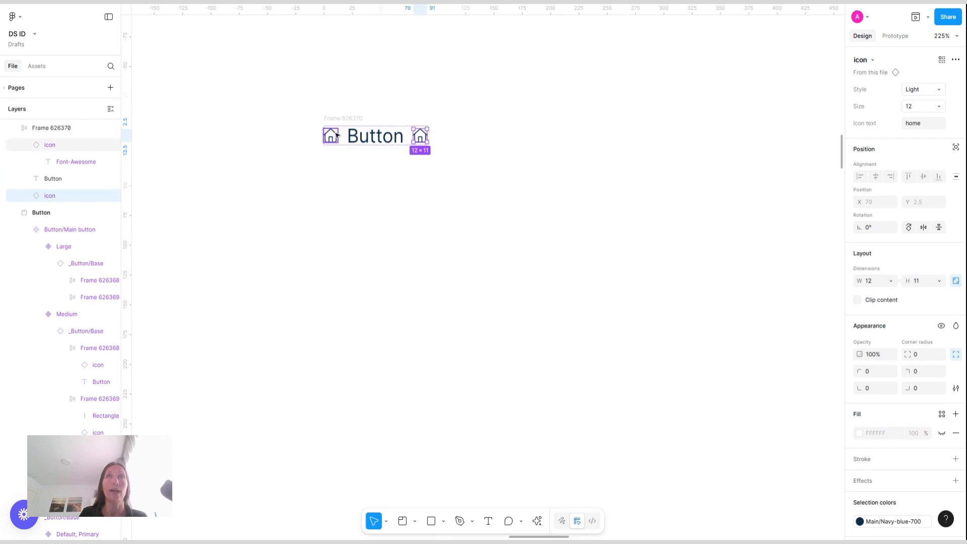
left_click(931, 124)
type("c")
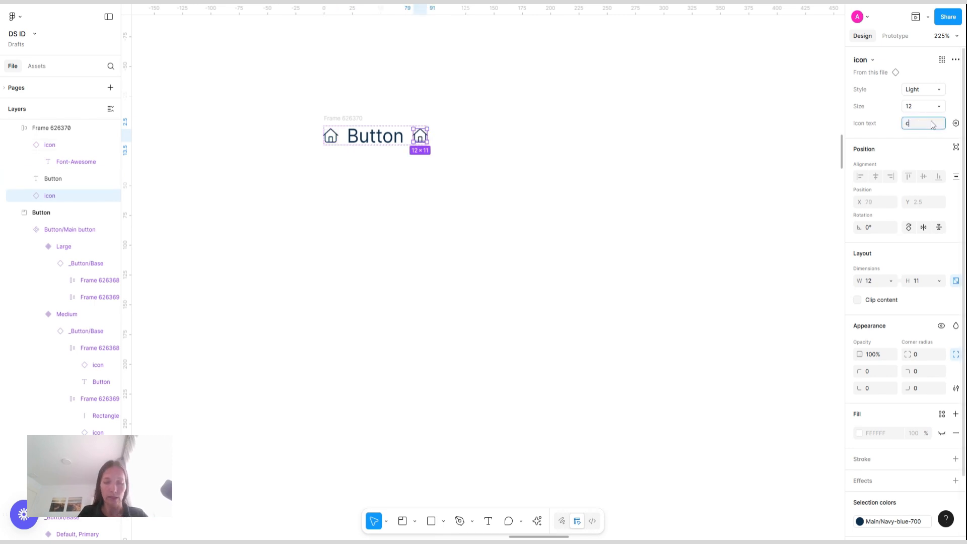
type("lose")
key("Return")
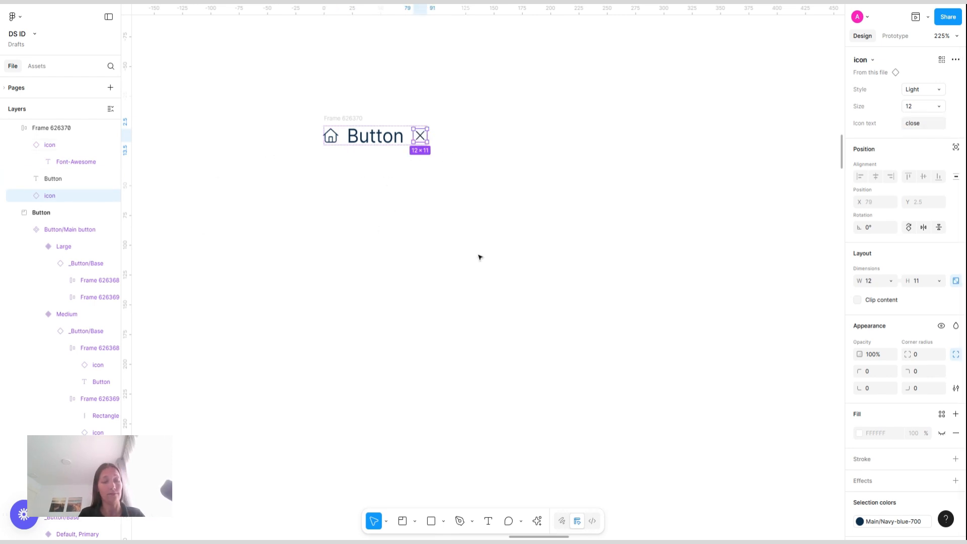
Duplicate the close icon and set the new copy's icon text to chevron-down
key("ctrl+d")
left_click(929, 124)
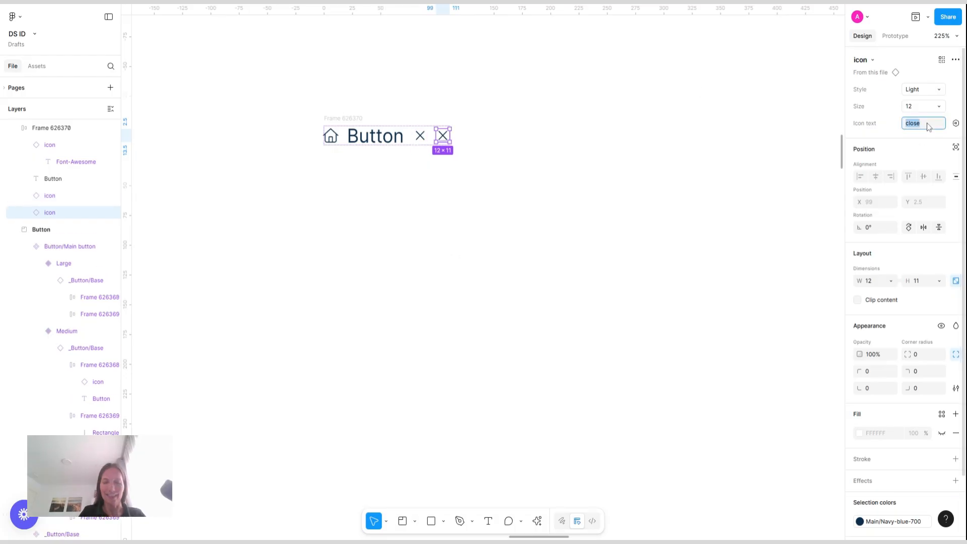
type("chevron-dow")
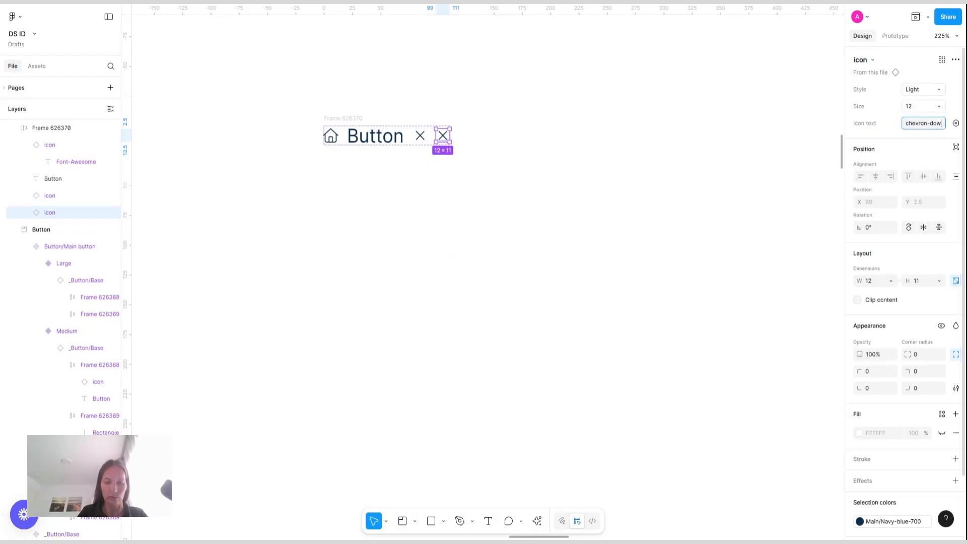
type("n")
key("Return")
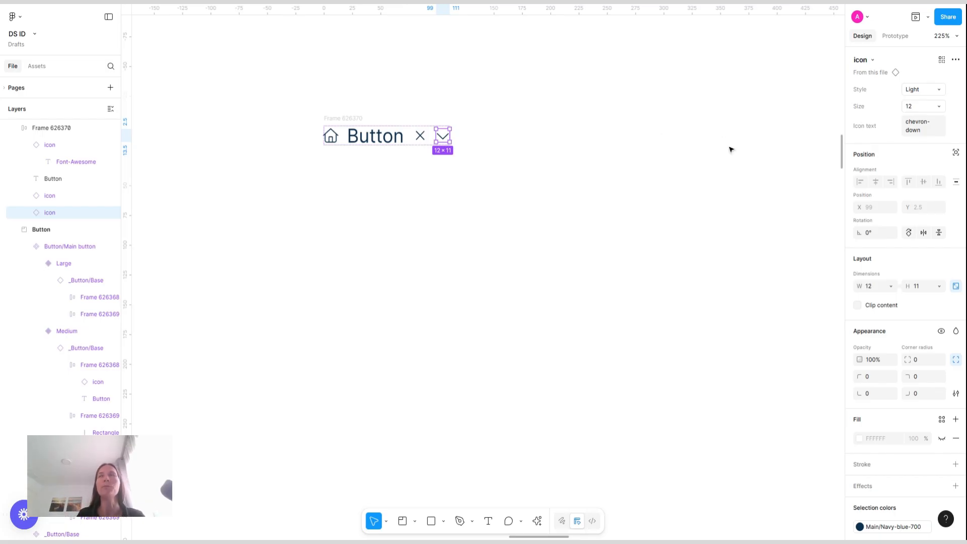
Change the chevron icon's style to Solid and its size to 8
left_click(942, 89)
left_click(901, 102)
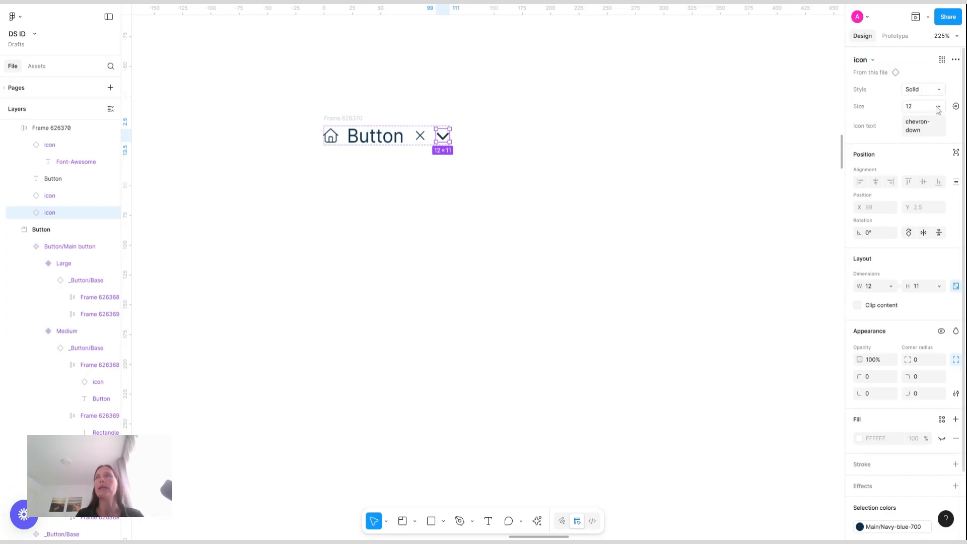
left_click(915, 106)
left_click(868, 118)
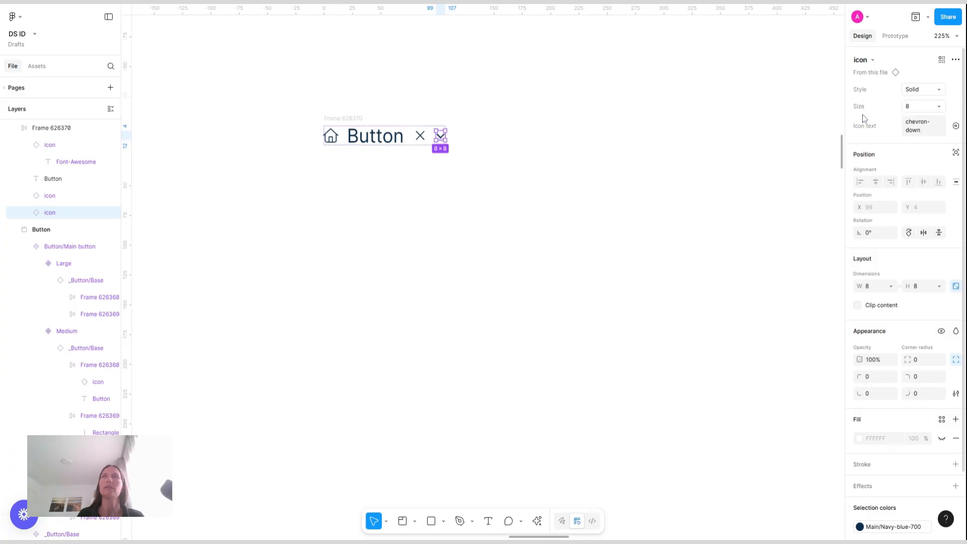
Wrap the chevron icon in its own auto layout frame with 4 px horizontal and vertical padding
left_click(585, 96)
left_click(444, 137)
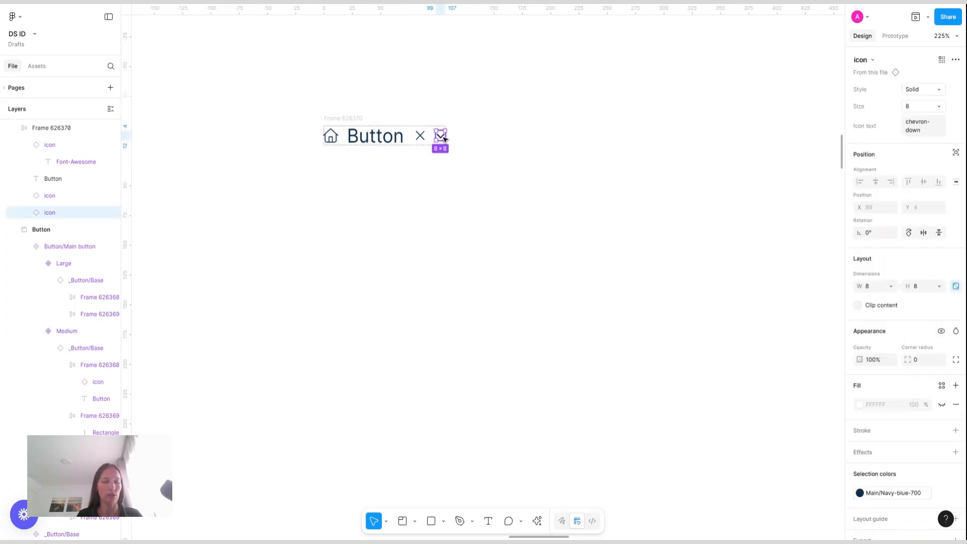
key("shift+a")
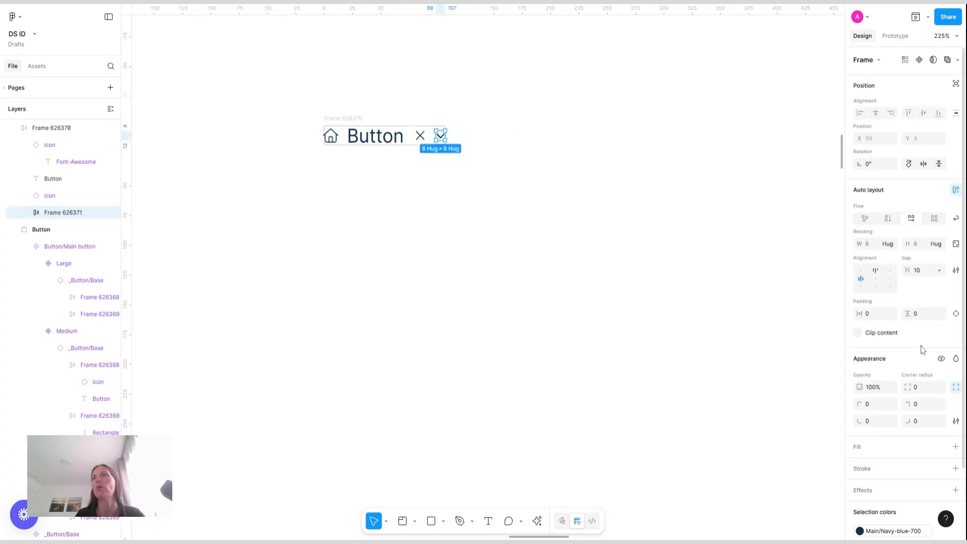
left_click(874, 313)
type("2")
key("Return")
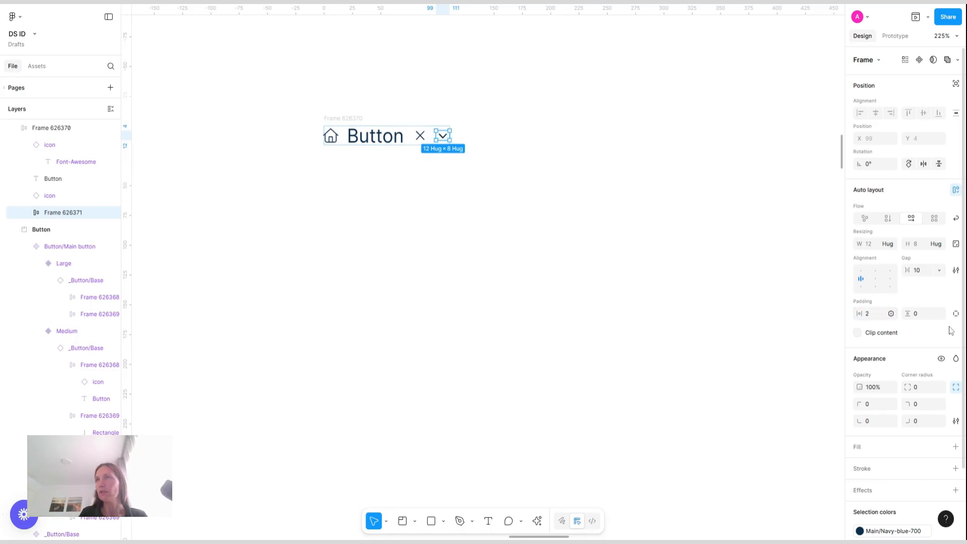
left_click(925, 319)
type("2")
key("Return")
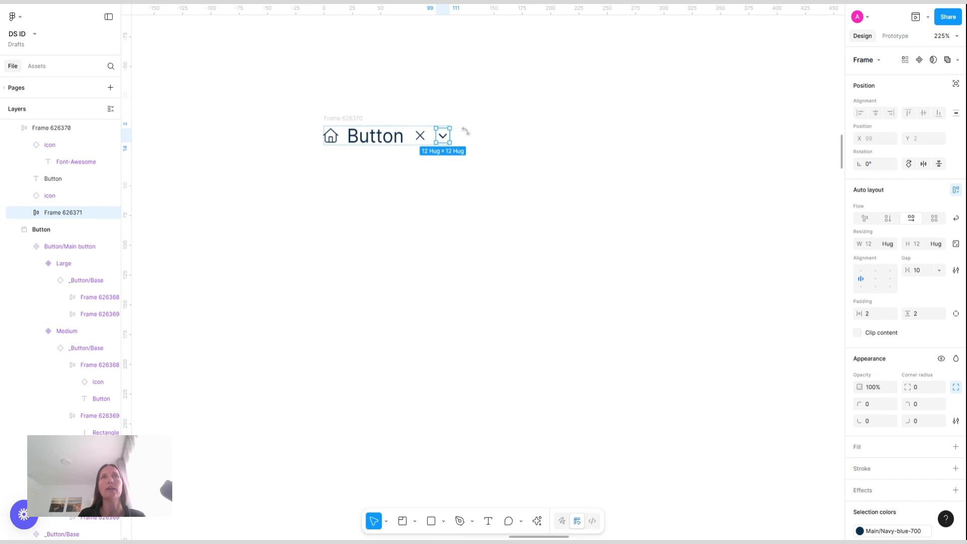
left_click(920, 318)
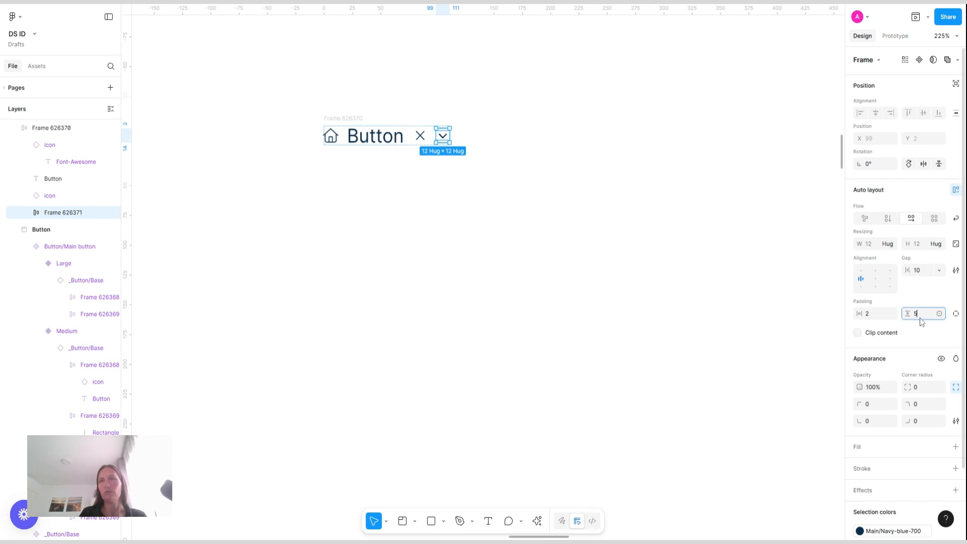
type("4")
key("Return")
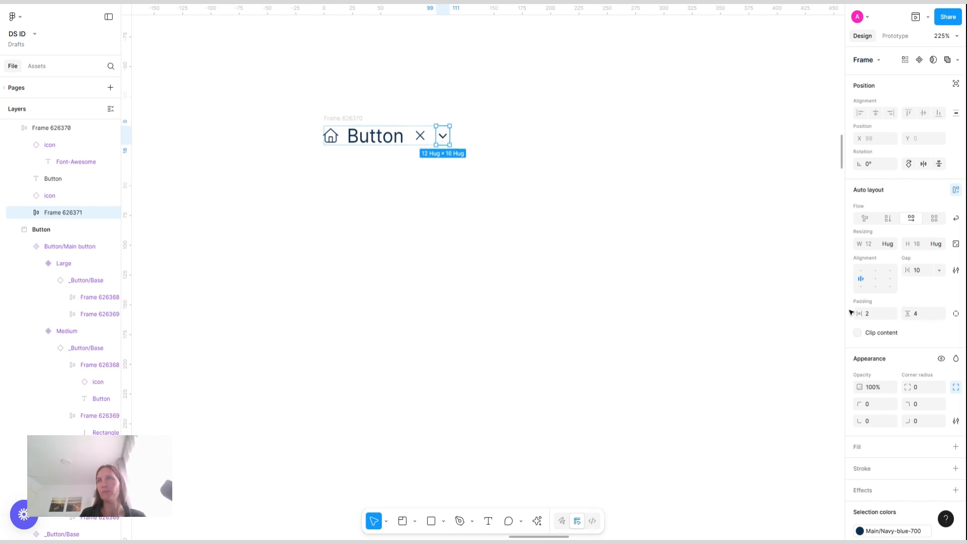
left_click(874, 316)
key("Return")
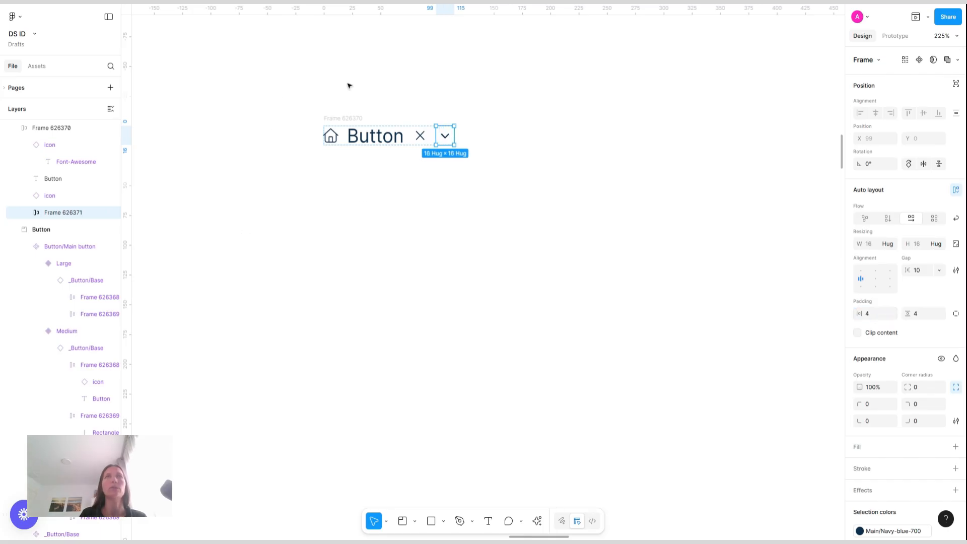
Set the outer auto layout frame's width to 280
left_click(351, 117)
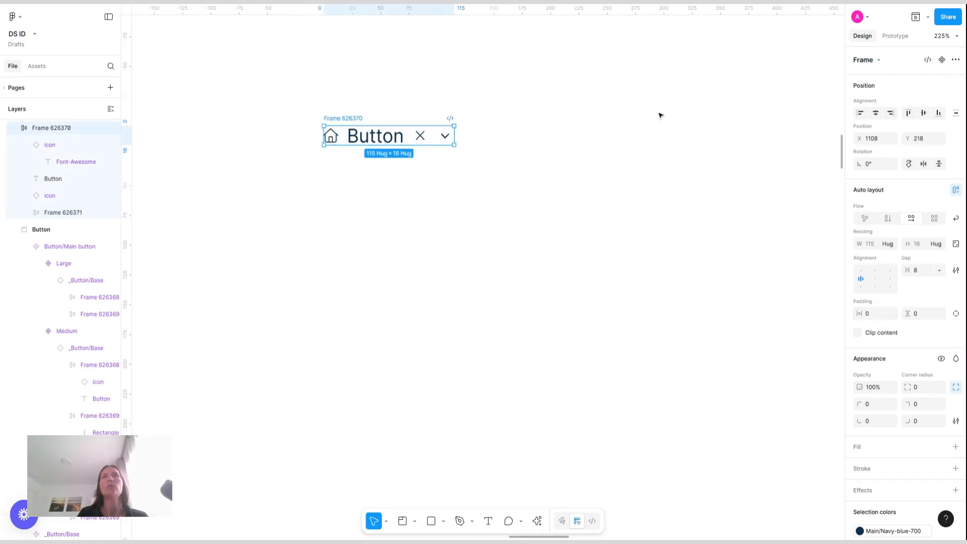
left_click(875, 245)
type("280")
key("Return")
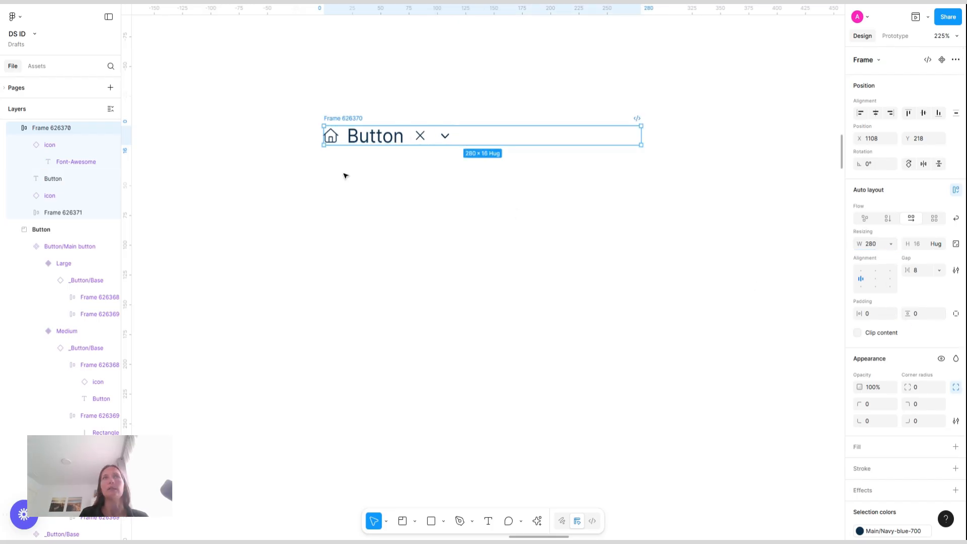
Make the Button text fill the frame width, left-aligned, and apply the Body 3 text style
left_click(372, 142)
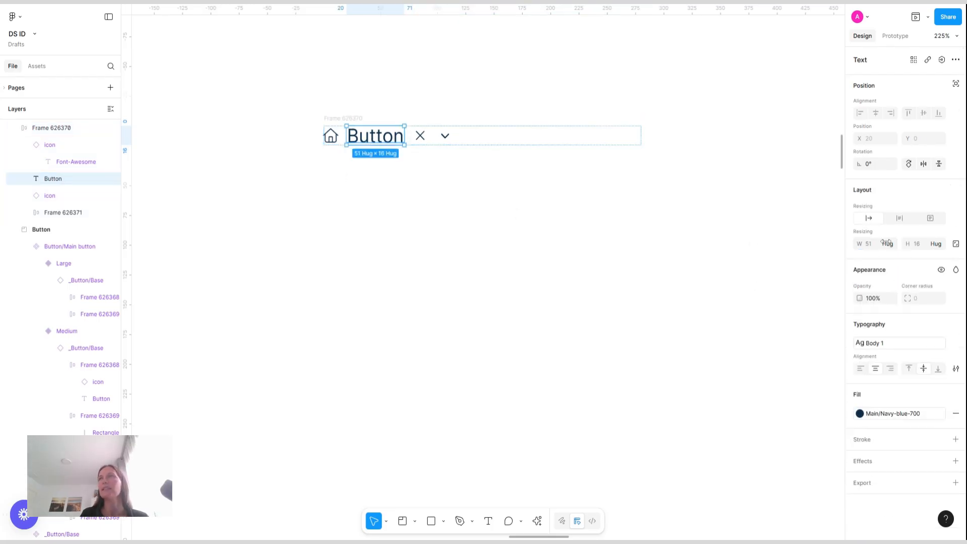
left_click(892, 246)
left_click(880, 255)
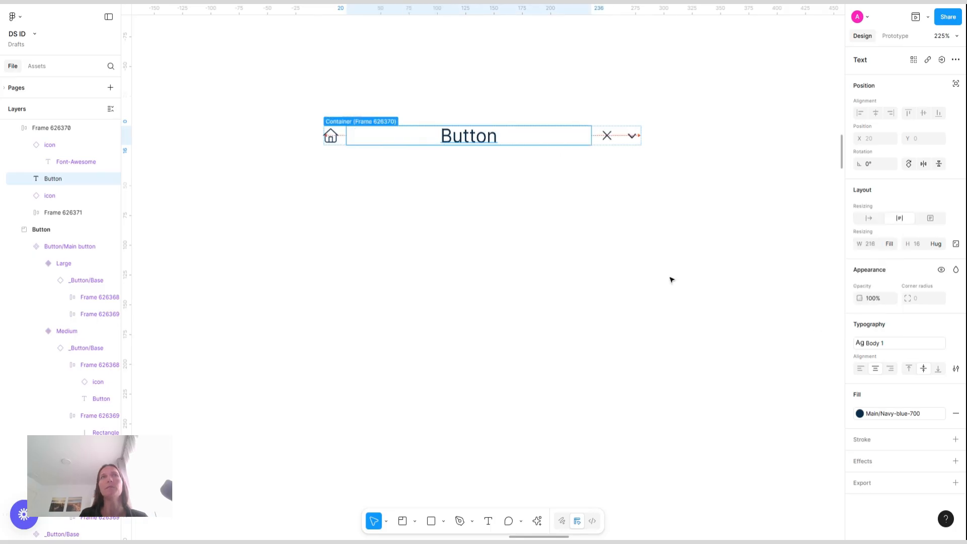
left_click(861, 368)
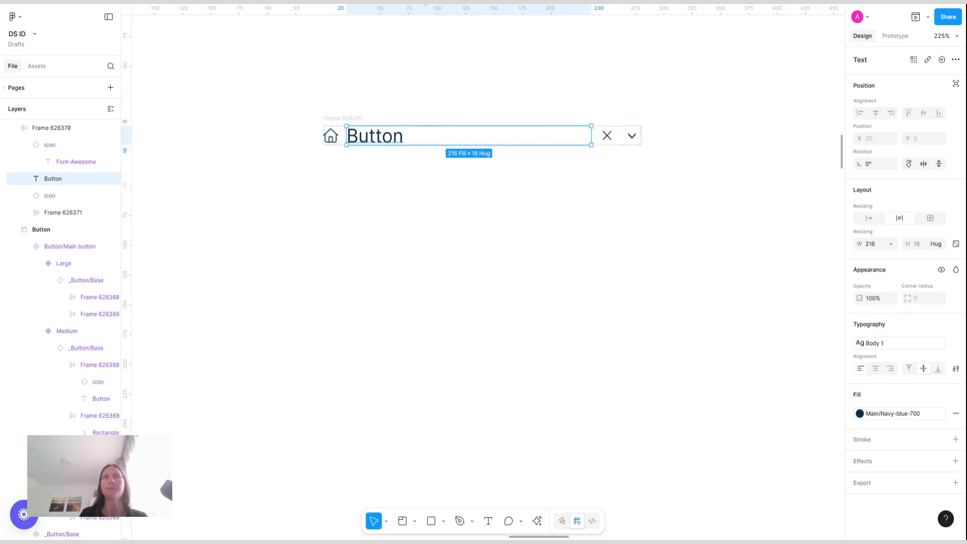
left_click(899, 343)
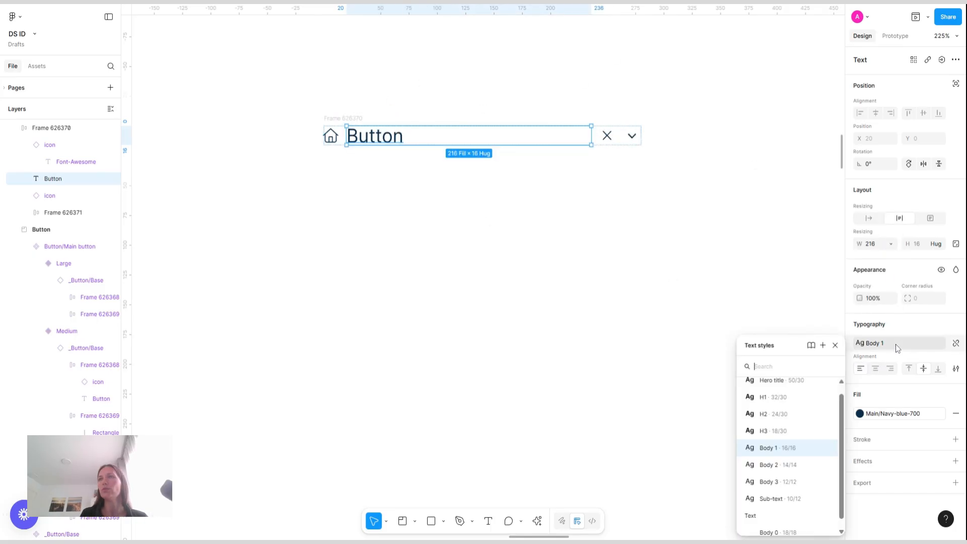
left_click(788, 482)
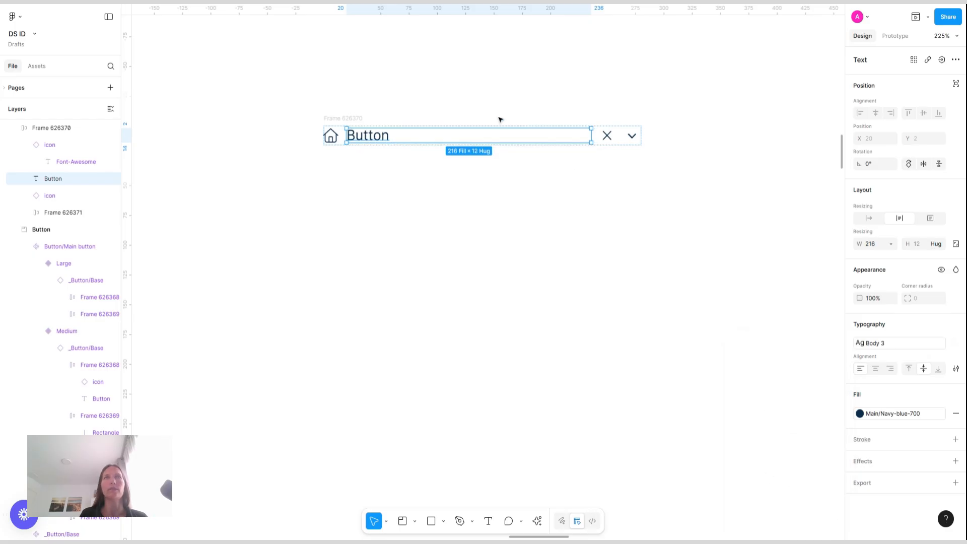
Give the outer frame 4 px horizontal and vertical padding and a 4 px corner radius
left_click(356, 118)
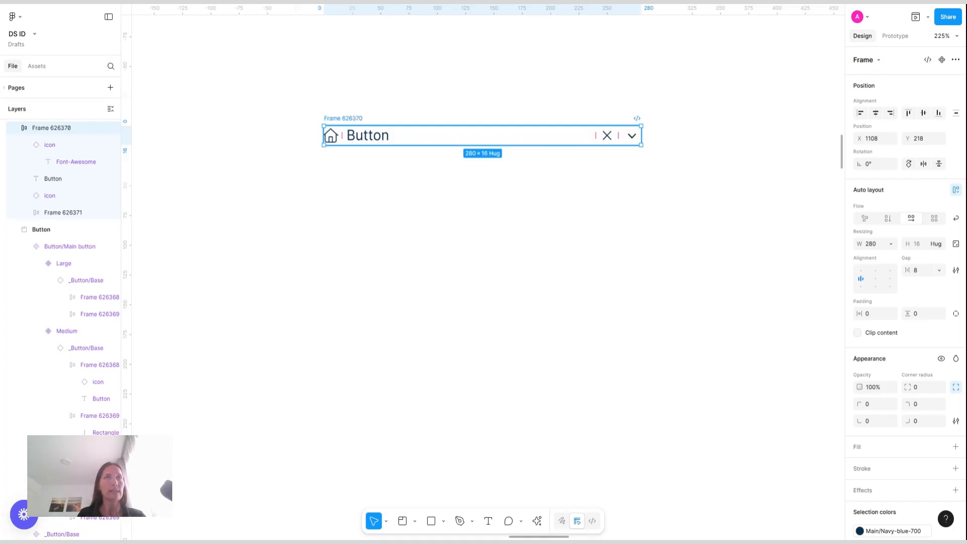
left_click(875, 314)
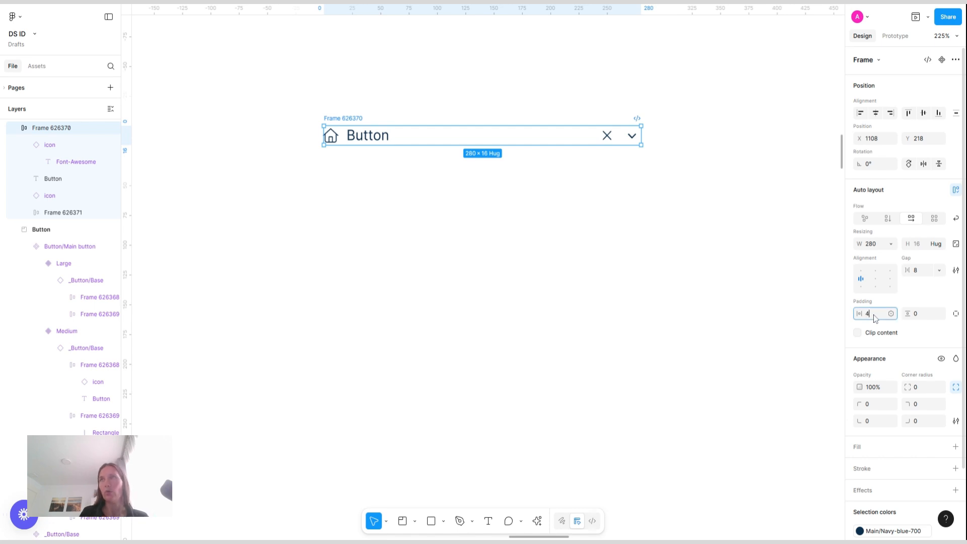
key("Return")
left_click(919, 315)
type("4")
key("Return")
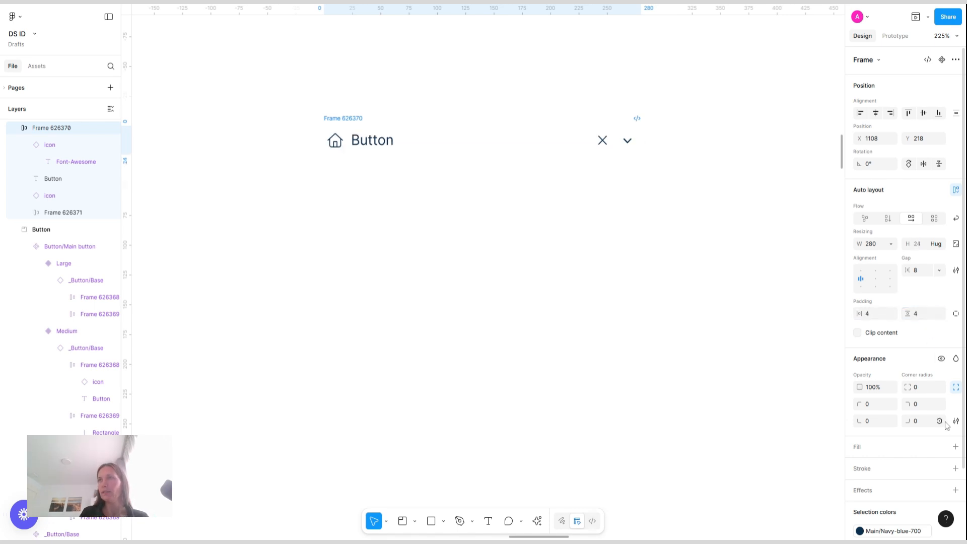
left_click(926, 391)
type("4")
key("Return")
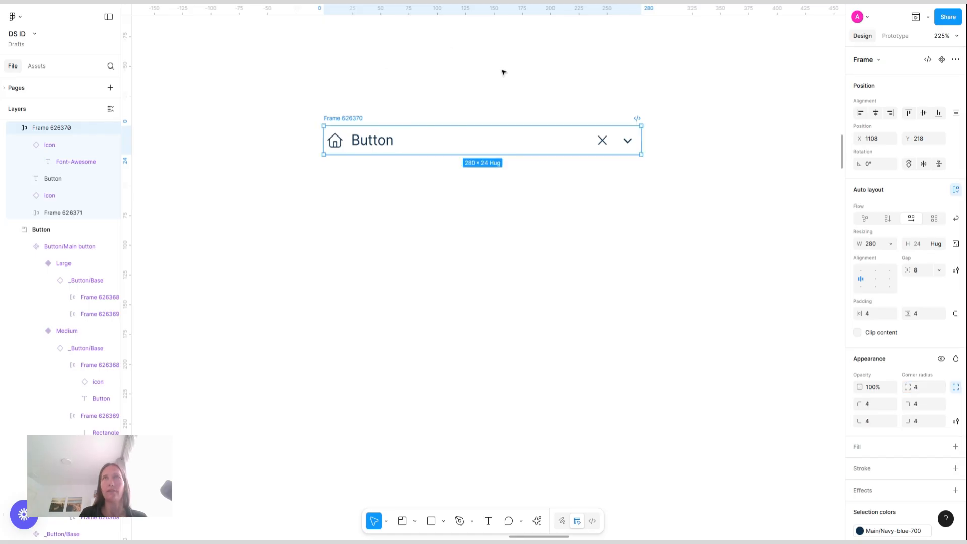
Fill the outer frame with the Gray-100 color style
left_click(941, 447)
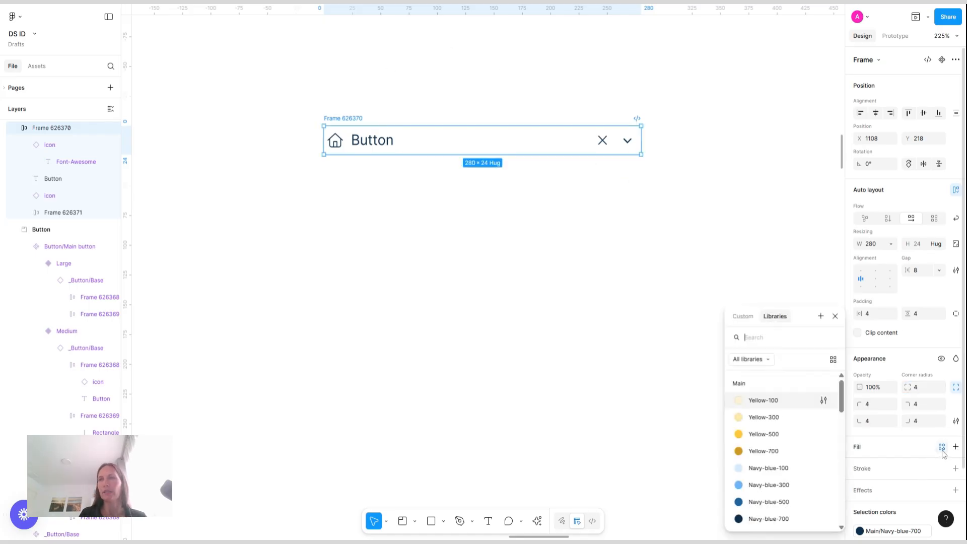
type("gray")
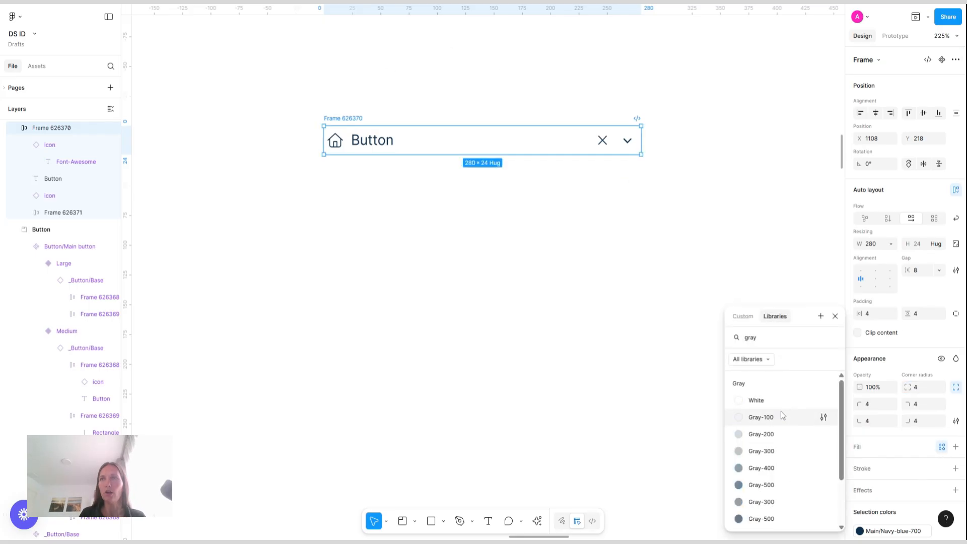
left_click(766, 418)
left_click(634, 306)
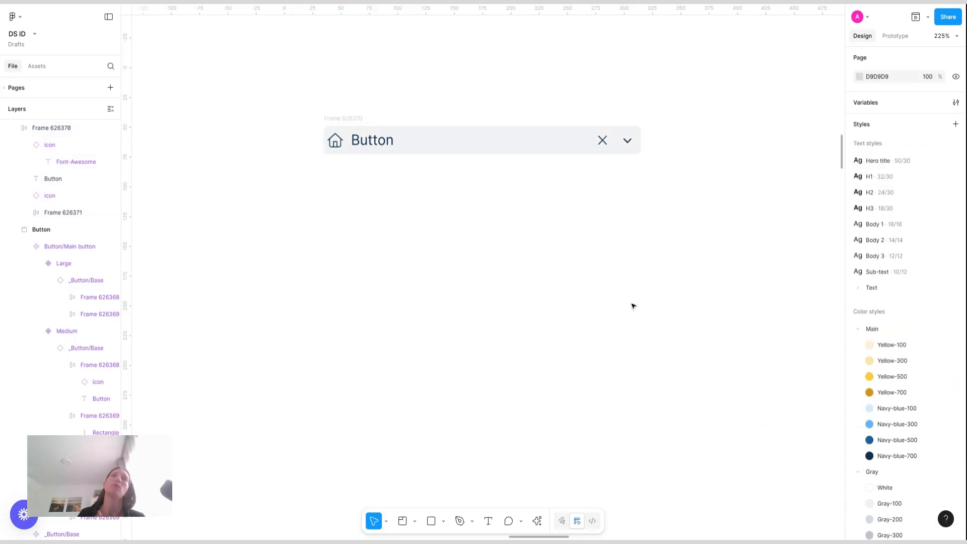
Switch the outer frame to individual padding and set the left padding to 8
left_click(350, 130)
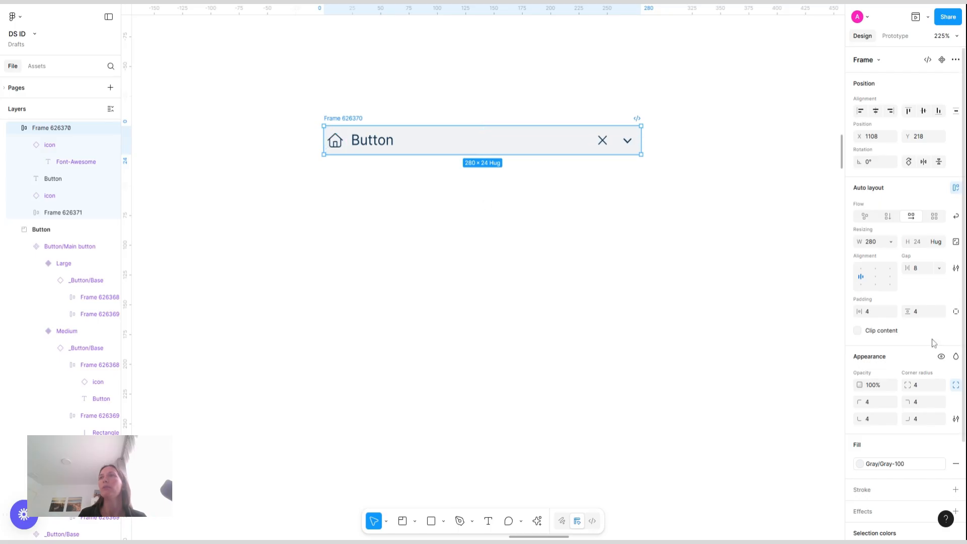
left_click(956, 311)
left_click(879, 314)
type("8")
key("Return")
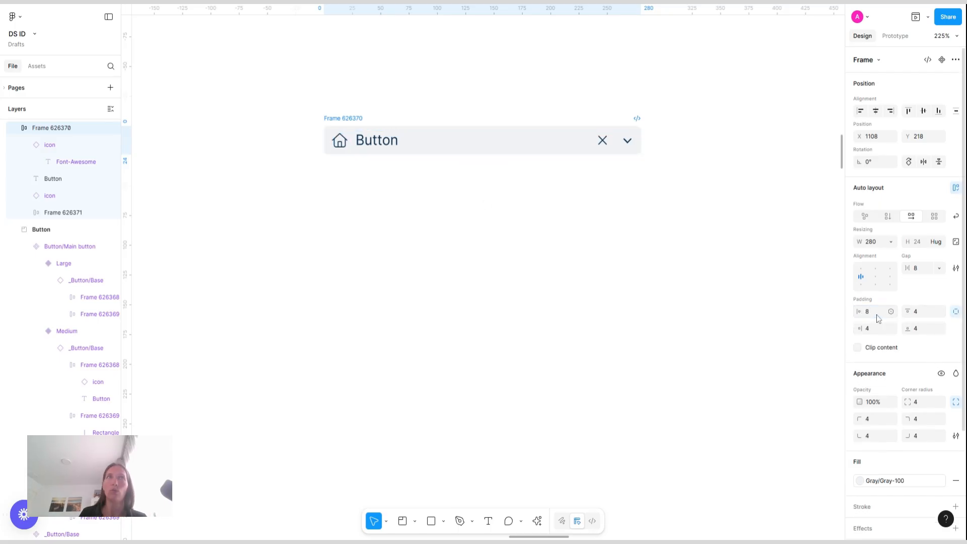
Toggle the home icon's visibility off and back on
left_click(462, 89)
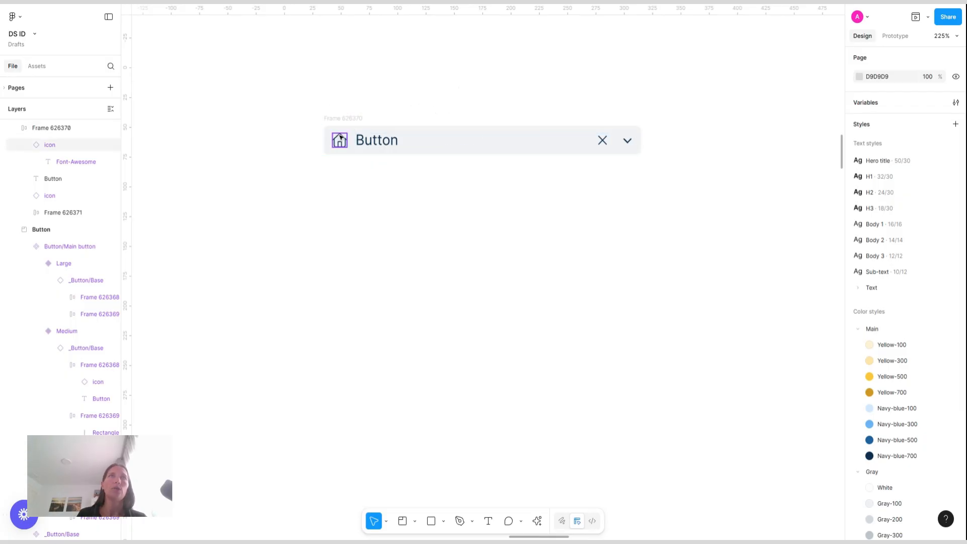
left_click(70, 144)
left_click(111, 145)
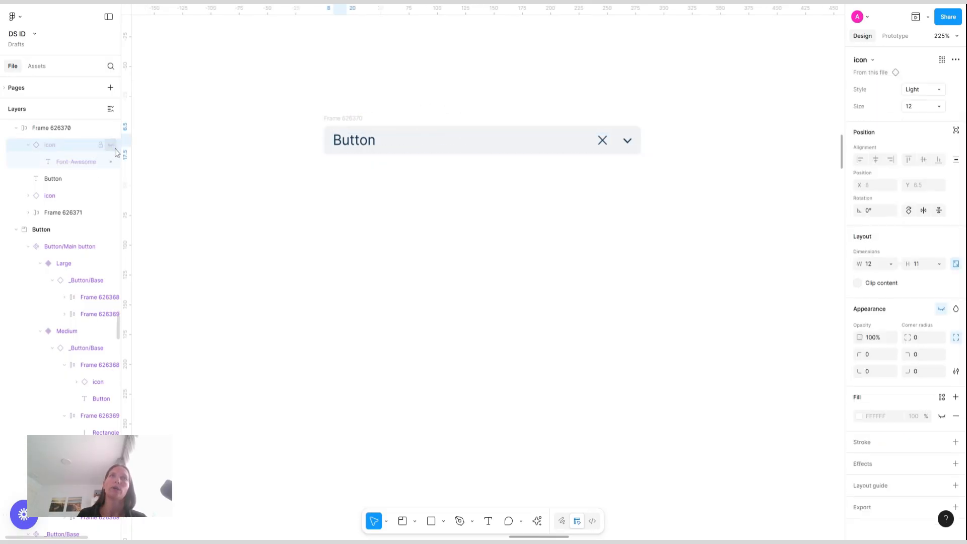
left_click(111, 146)
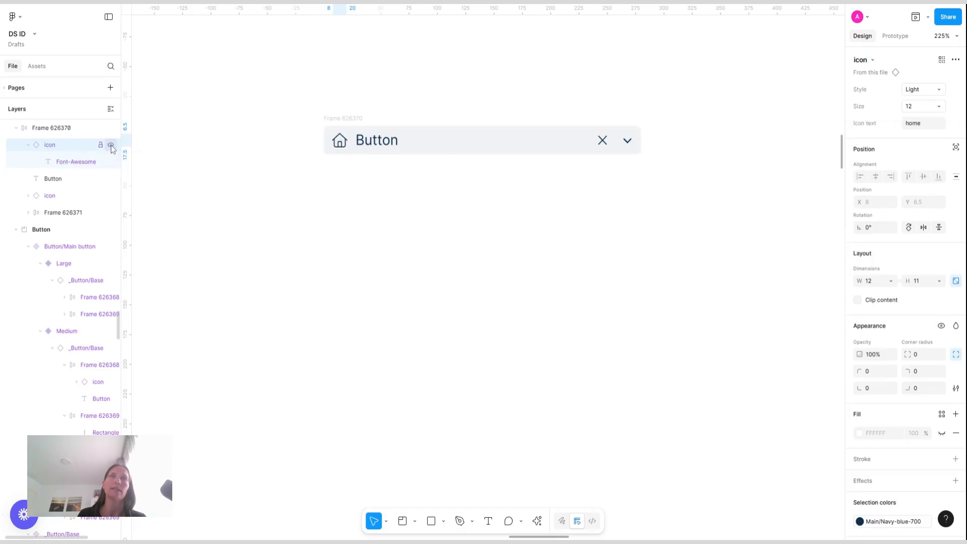
left_click(452, 244)
scroll(451, 244, "up", 1)
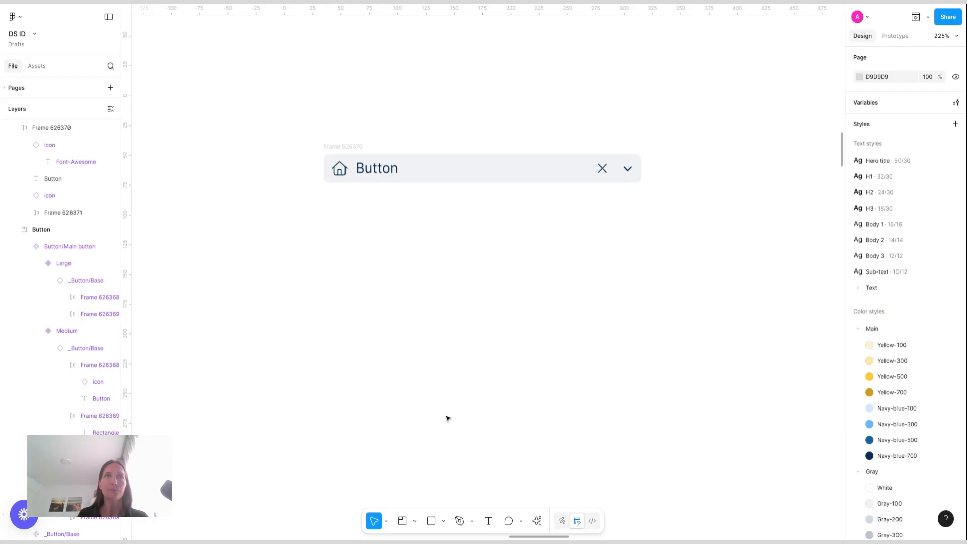
left_click(377, 173)
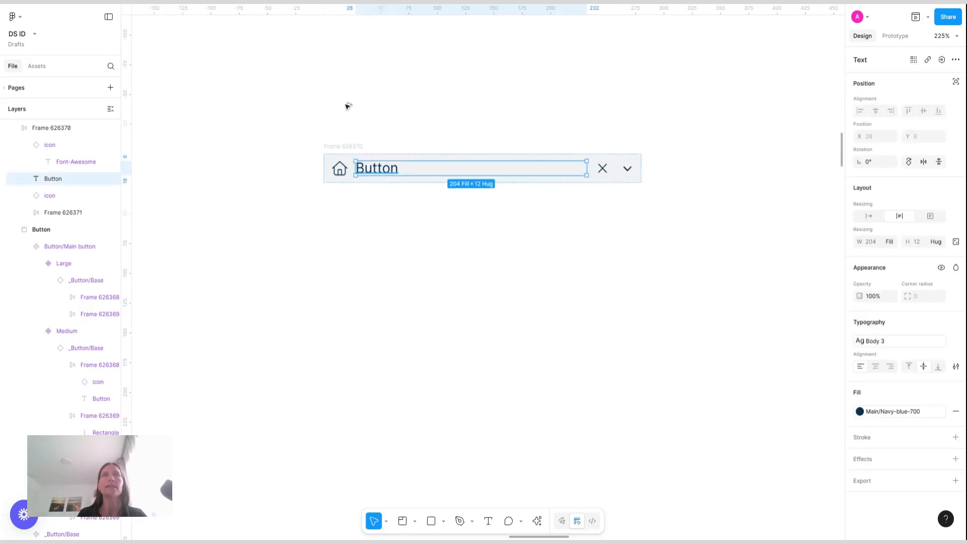
Duplicate the field's Button text, move the copy below the field, and set it to Sub-text style with hug width
key("ctrl+d")
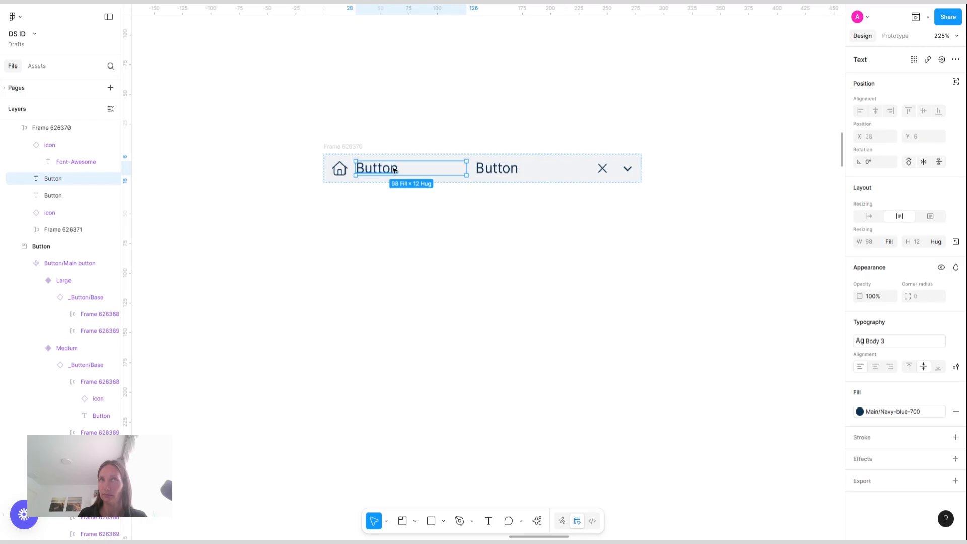
left_click_drag(392, 168, 409, 216)
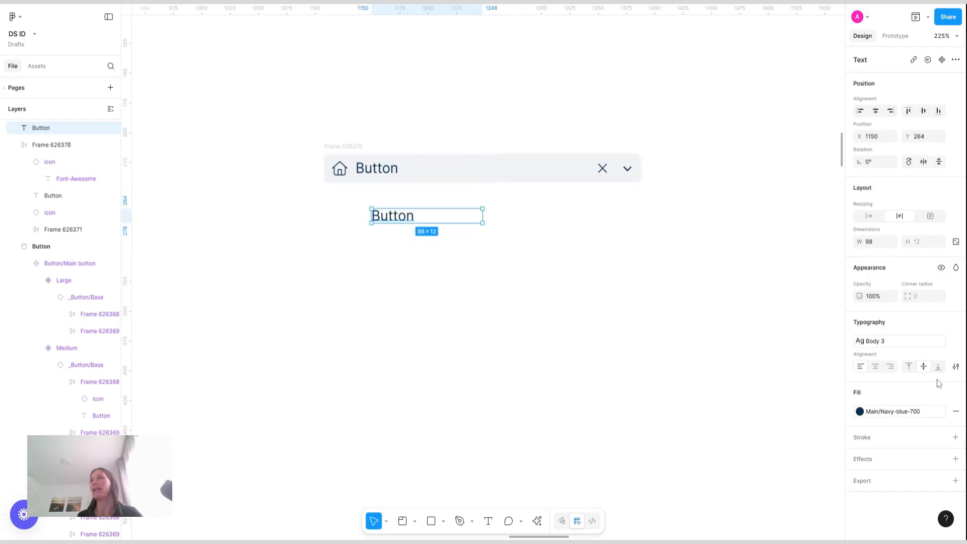
left_click(902, 341)
left_click(778, 487)
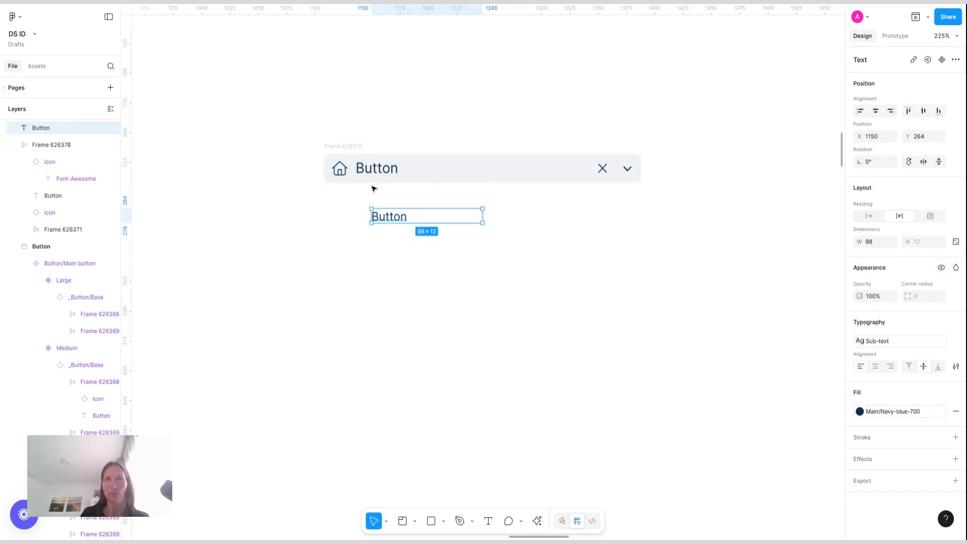
left_click(870, 216)
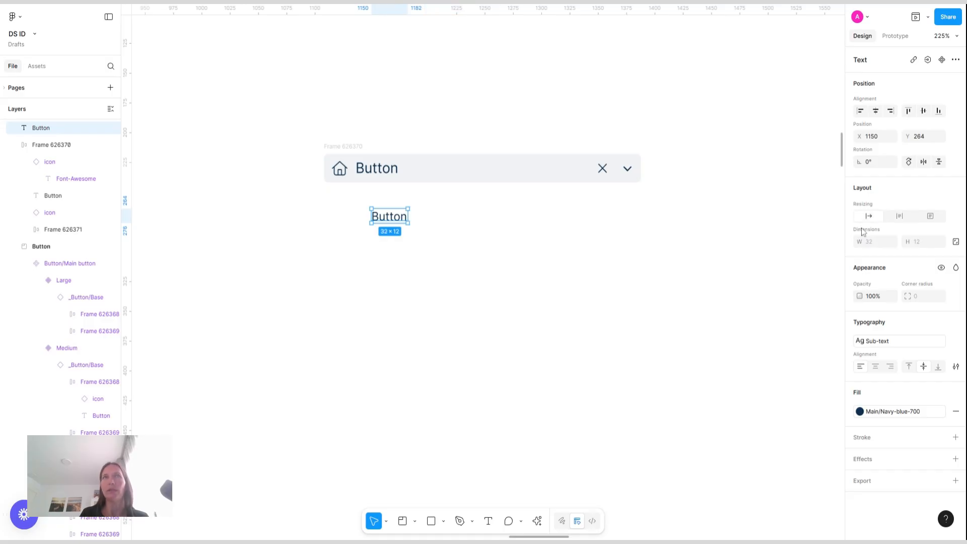
Change the copied text to "Label placeholder" and move it above the field
double_click(390, 218)
type("Labe")
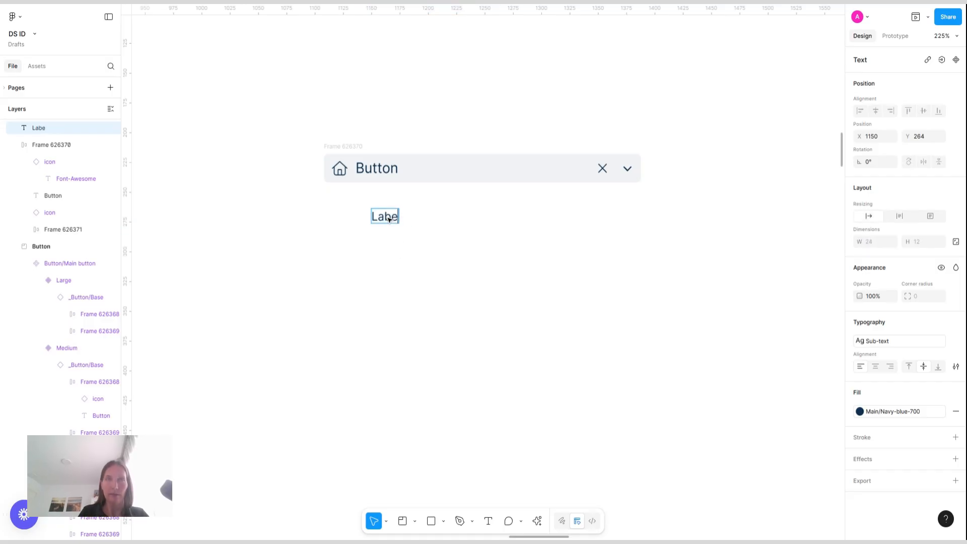
type("l pl")
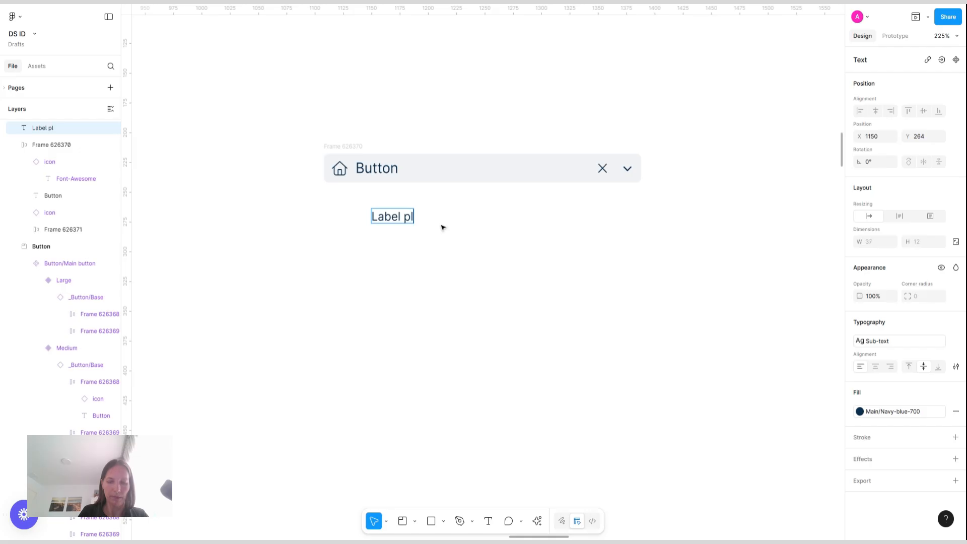
type("aceholdet=")
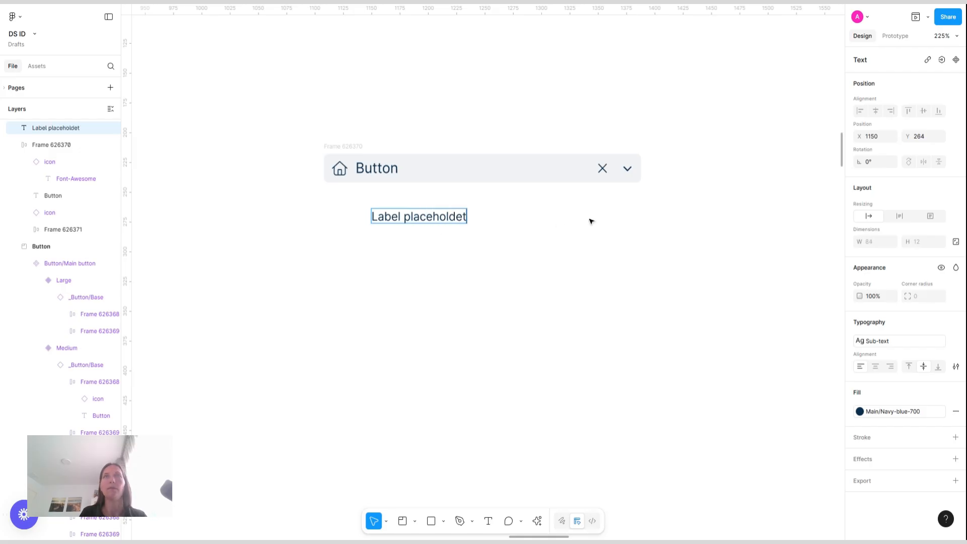
key("BackSpace")
key("BackSpace")
type("r")
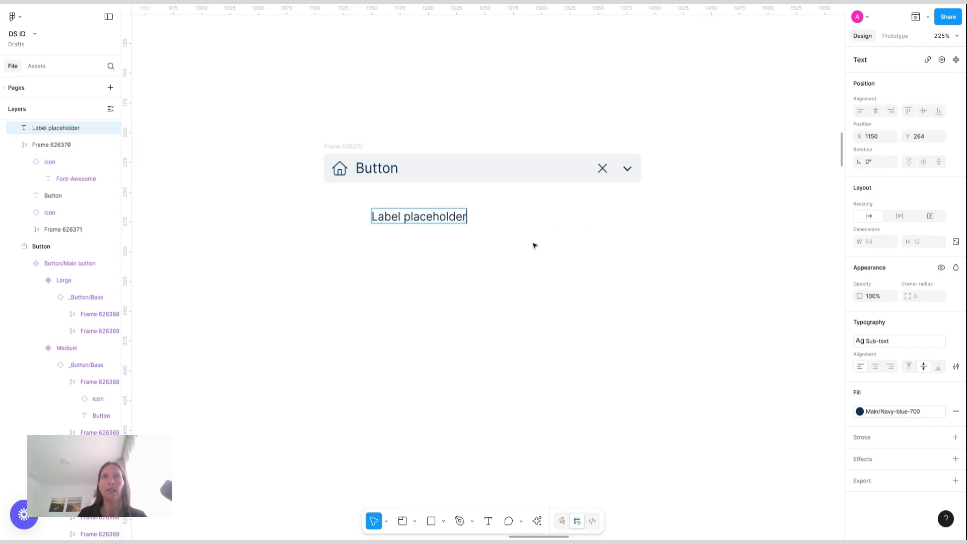
key("Escape")
left_click_drag(411, 220, 365, 203)
Add a text below the field reading "Some hint or error, or success text is going here"
double_click(365, 203)
type("Some")
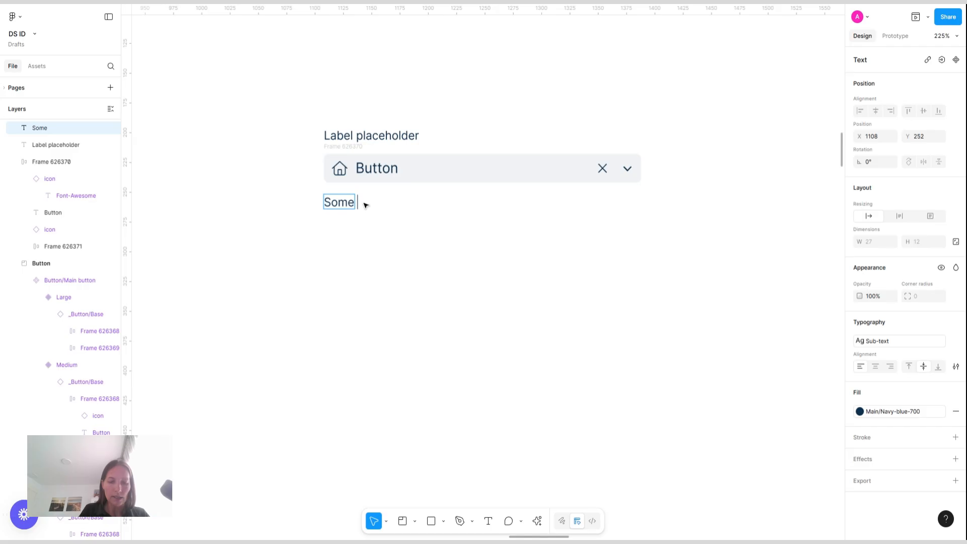
type(" hint or e")
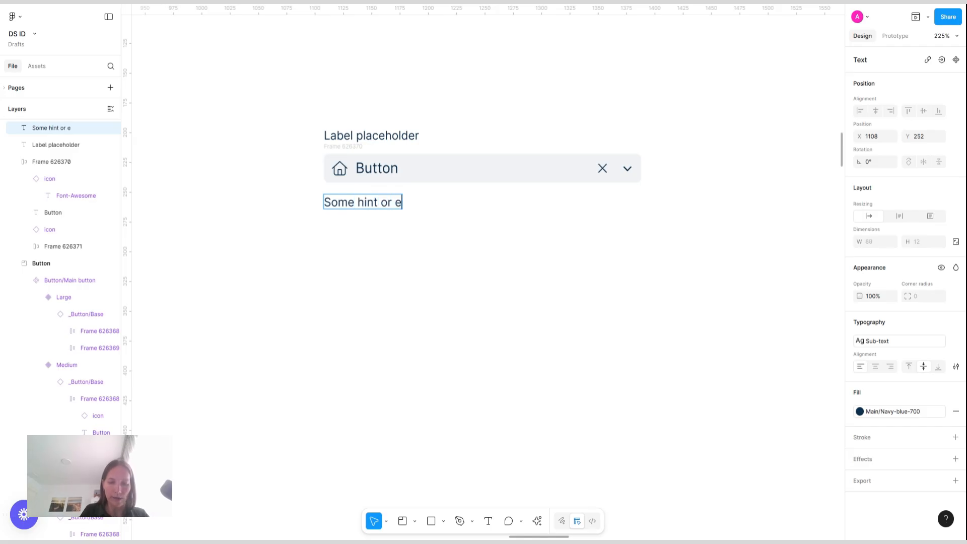
type("rror, or su")
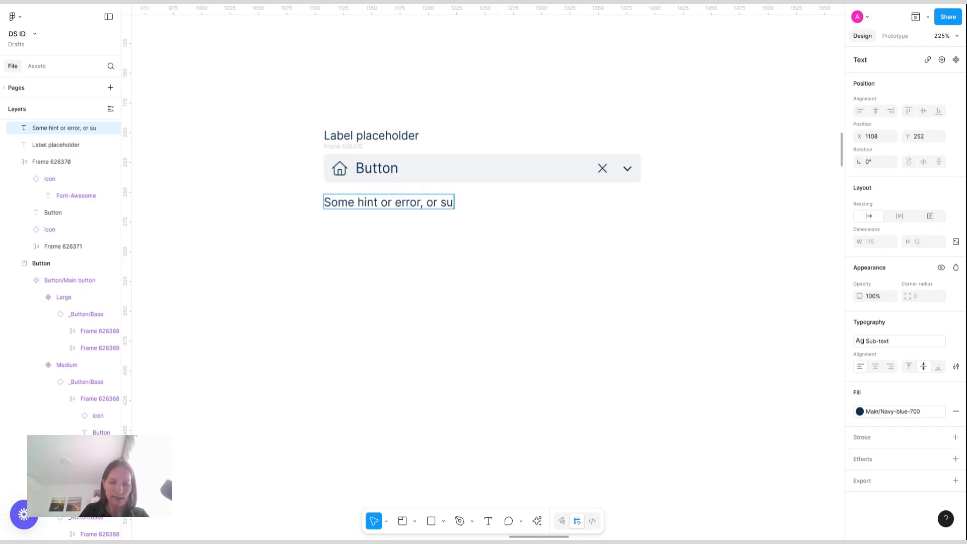
type("ccess text is g")
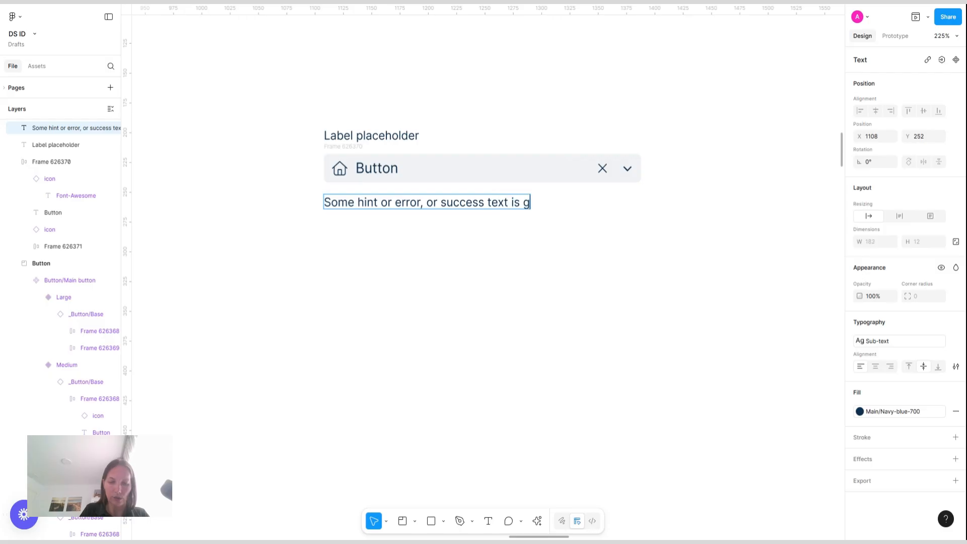
type("oing here")
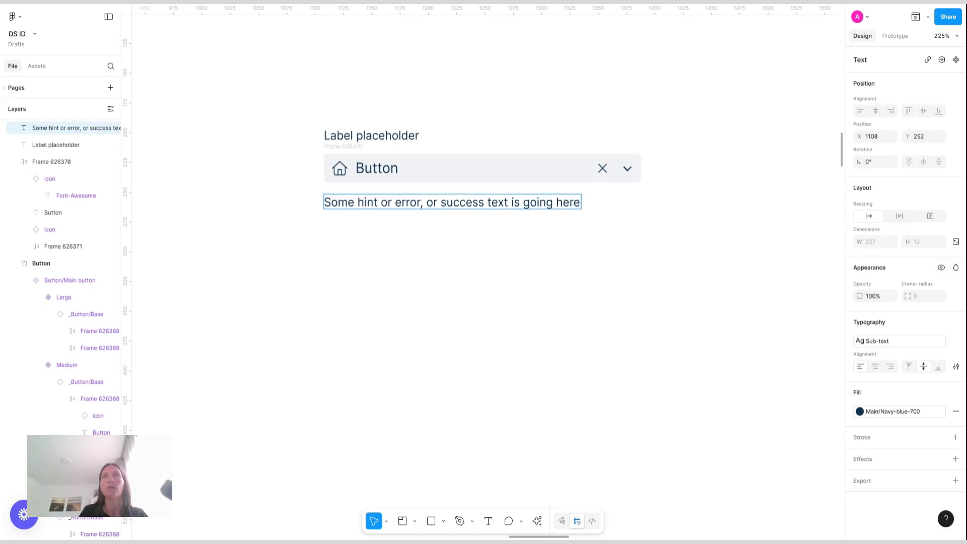
key("Escape")
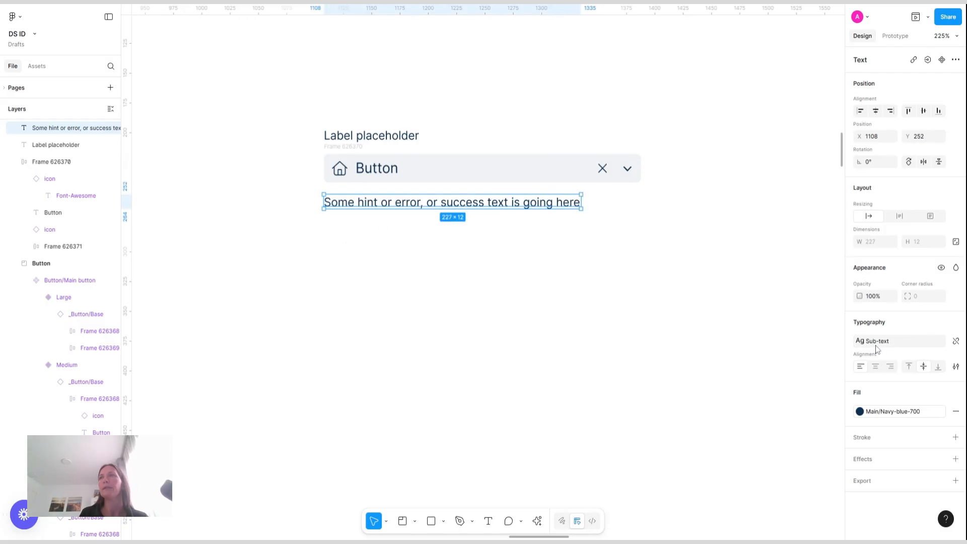
Fill the hint text with the Gray-600 color style
left_click(902, 410)
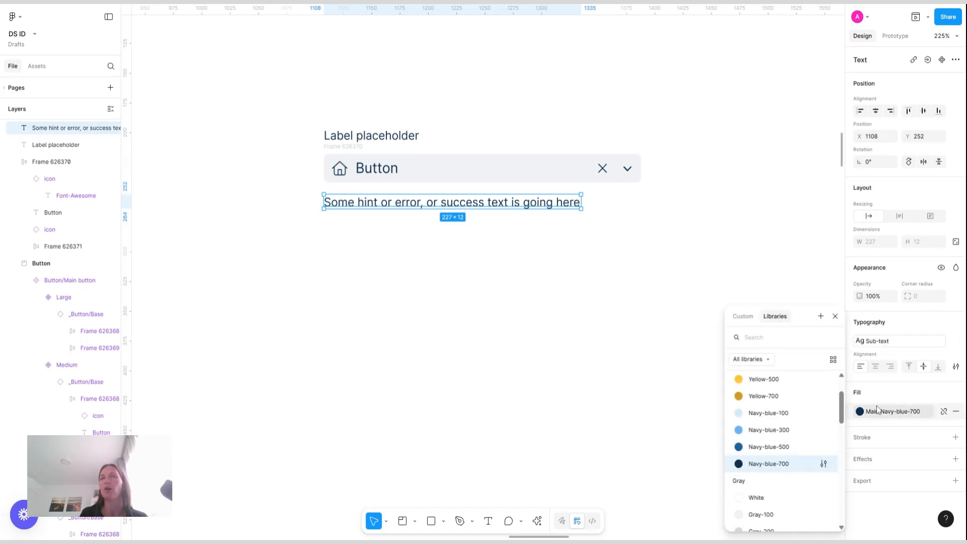
scroll(789, 453, "down", 5)
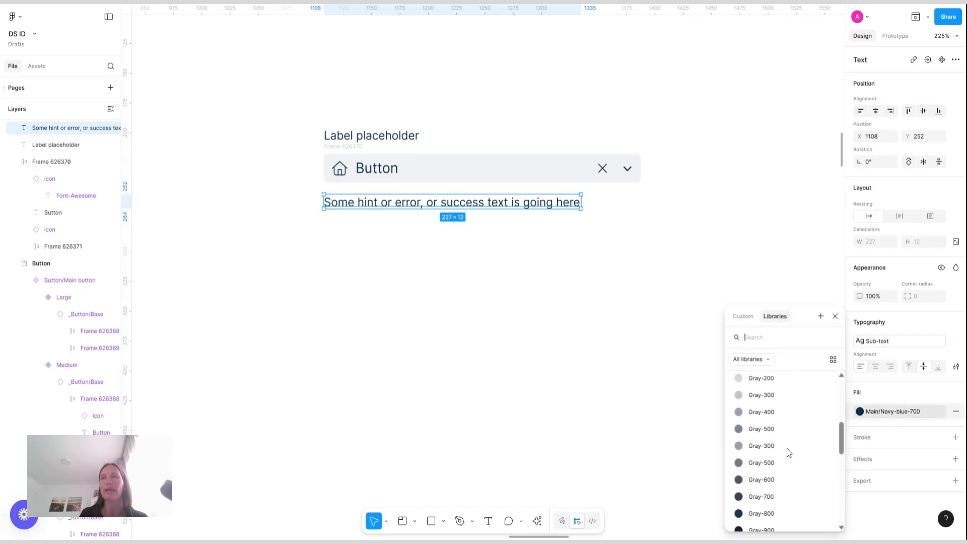
scroll(790, 452, "down", 1)
left_click(758, 455)
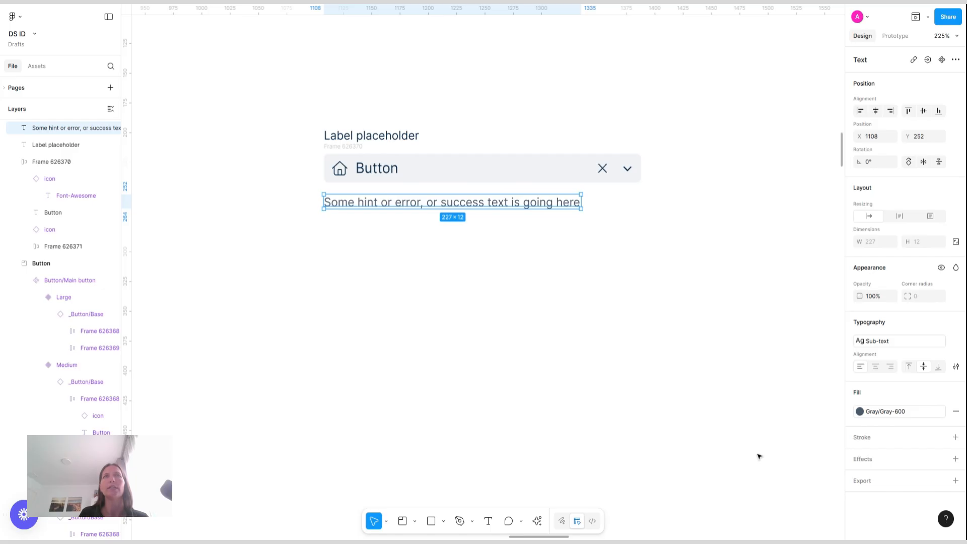
left_click(495, 268)
Change the field's Button text fill to the Gray-500 color style
left_click(398, 168)
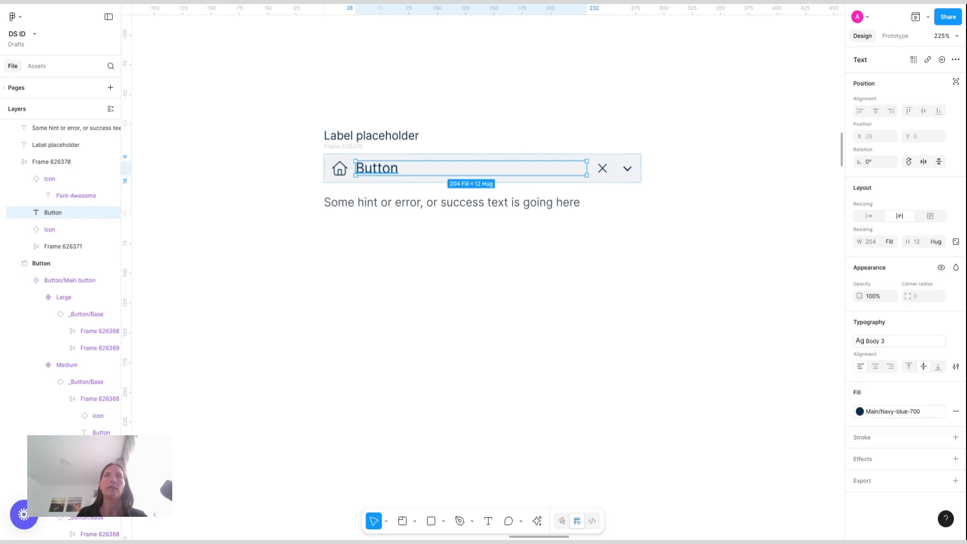
left_click(882, 412)
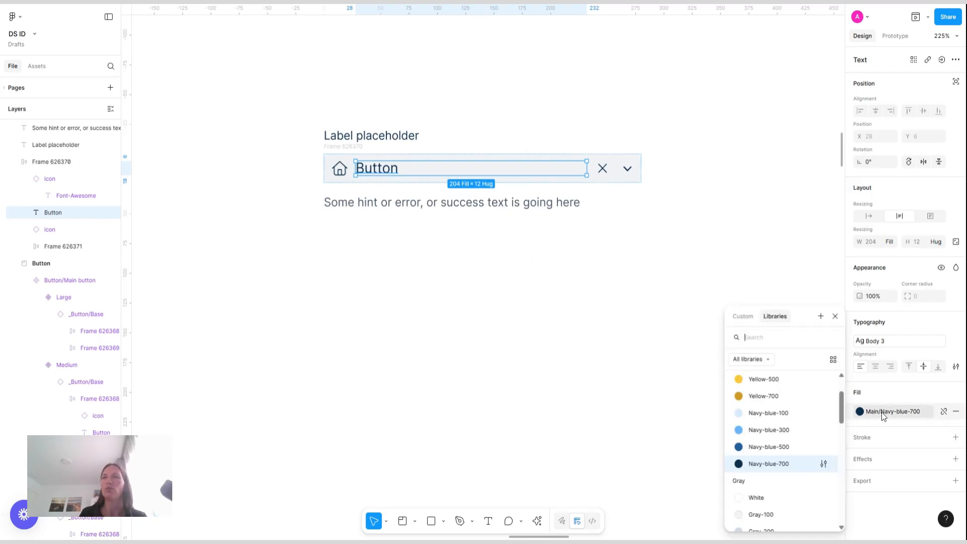
scroll(782, 432, "down", 5)
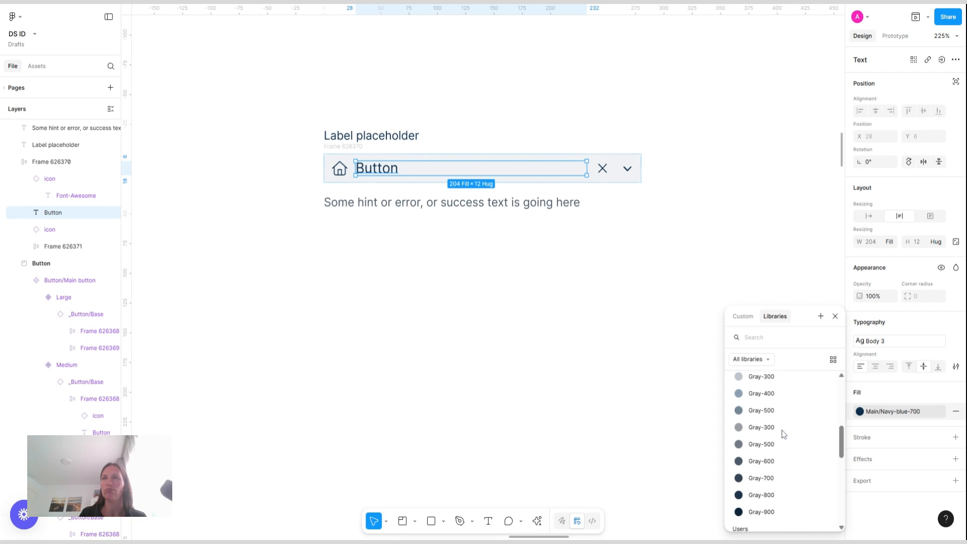
left_click(769, 411)
left_click(439, 62)
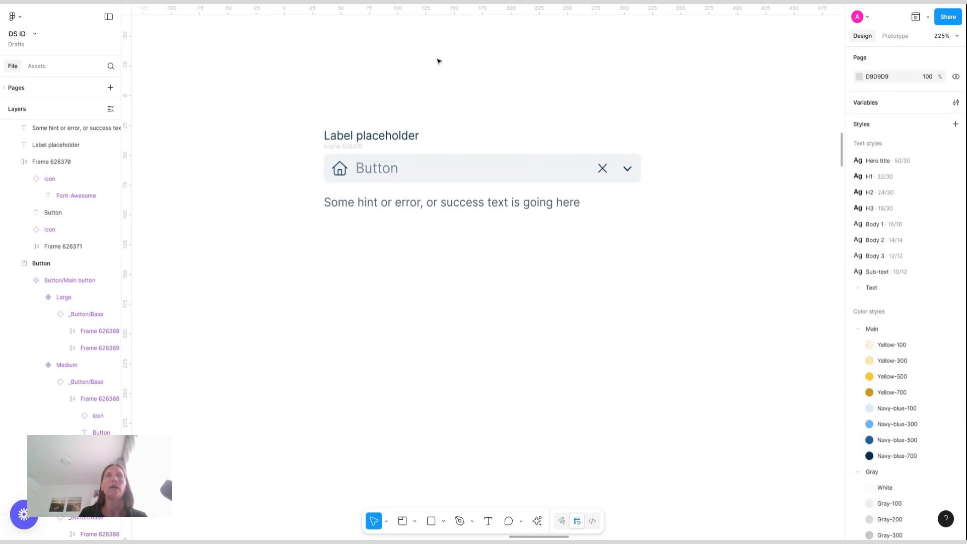
Wrap the label, field and hint text in a vertical auto layout frame with a 4 px gap
left_click_drag(288, 95, 709, 260)
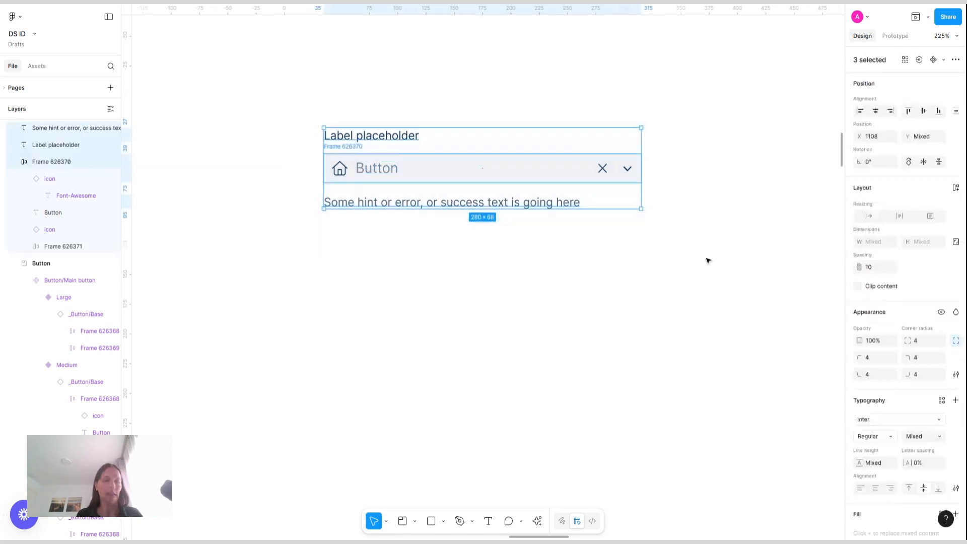
key("shift+a")
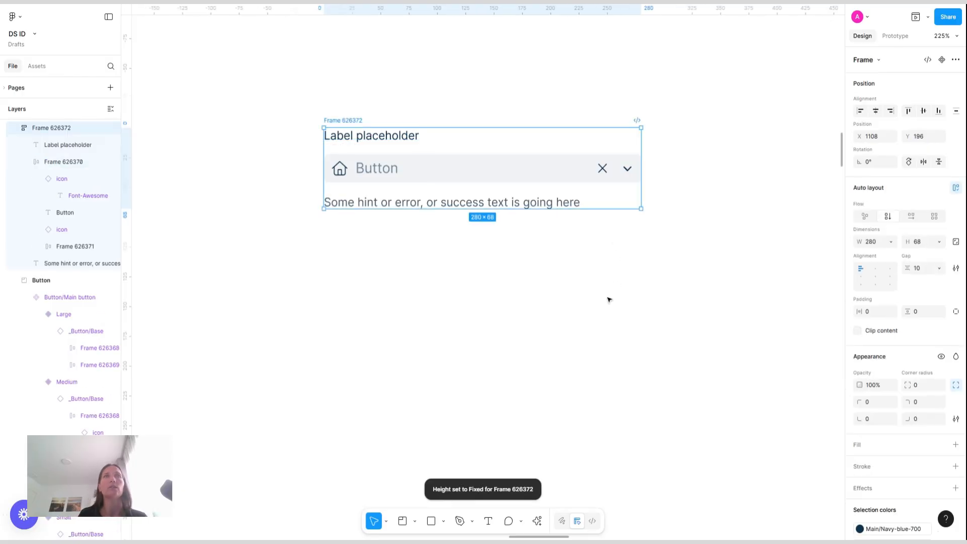
left_click(924, 271)
type("4")
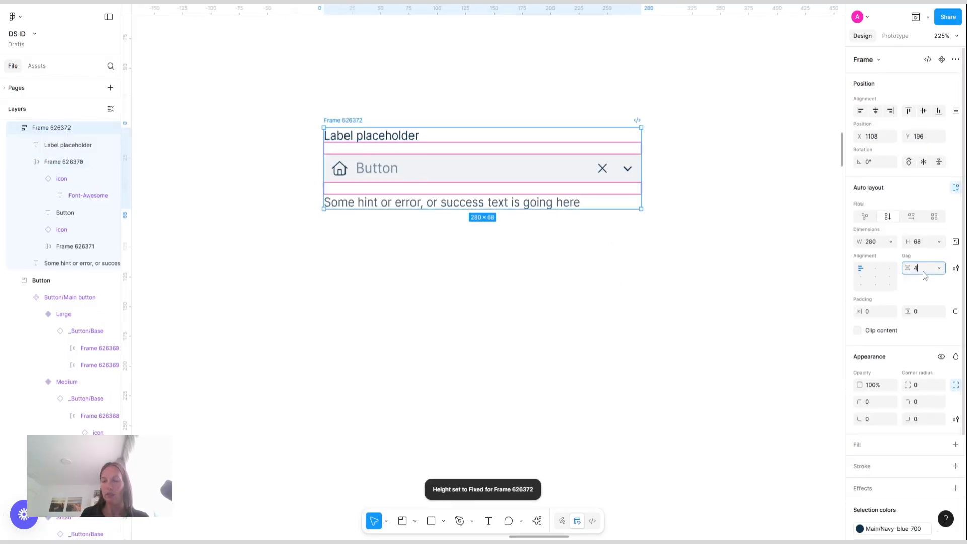
key("Return")
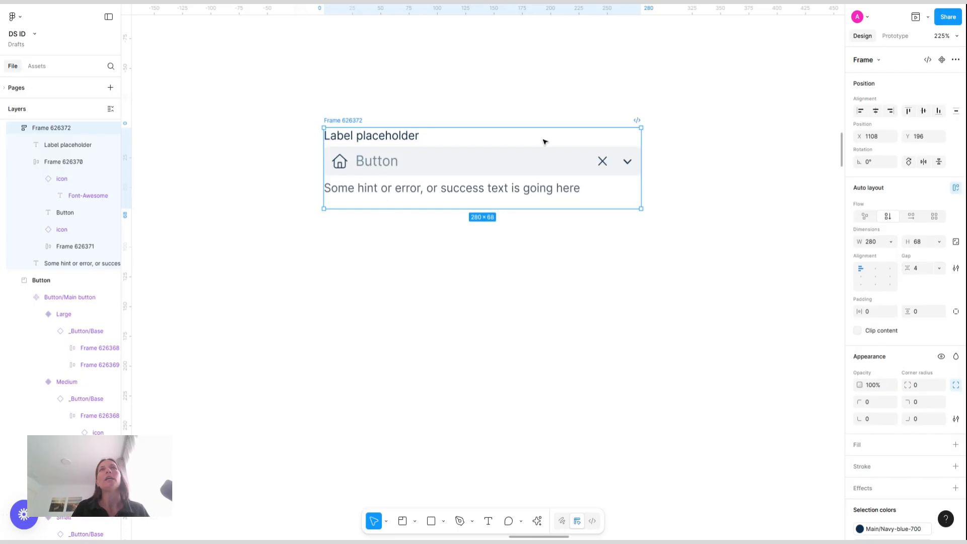
Add a Gray-100 stroke to the field frame
left_click(480, 163)
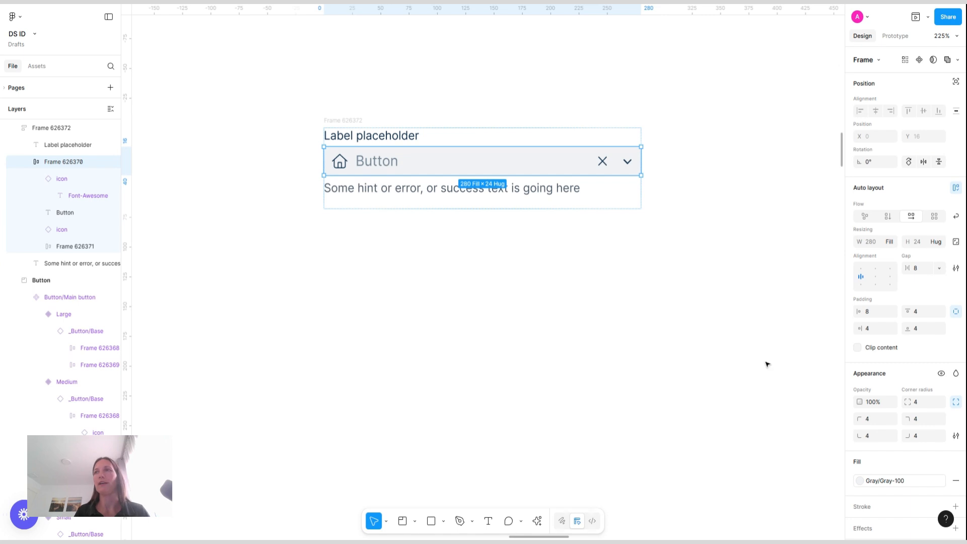
scroll(922, 484, "down", 2)
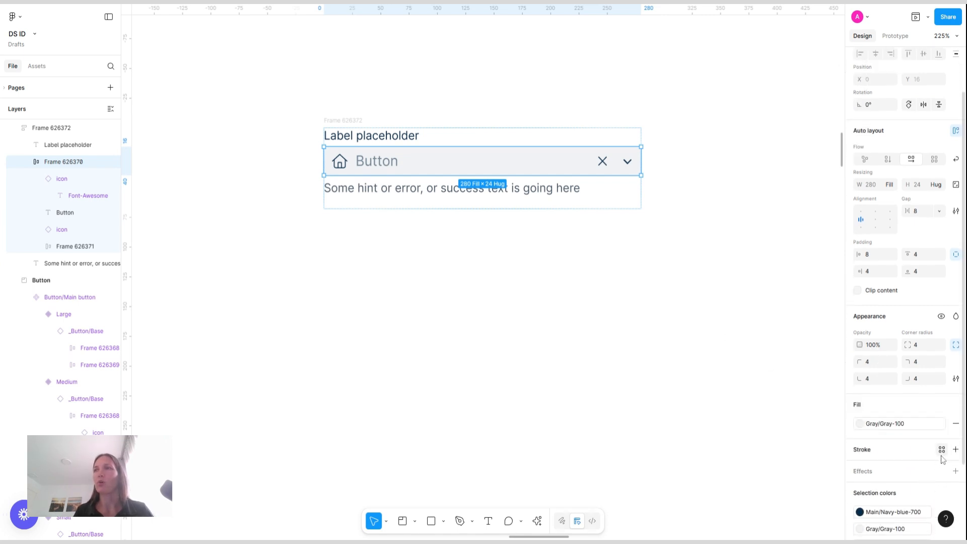
left_click(942, 450)
type("gray-1")
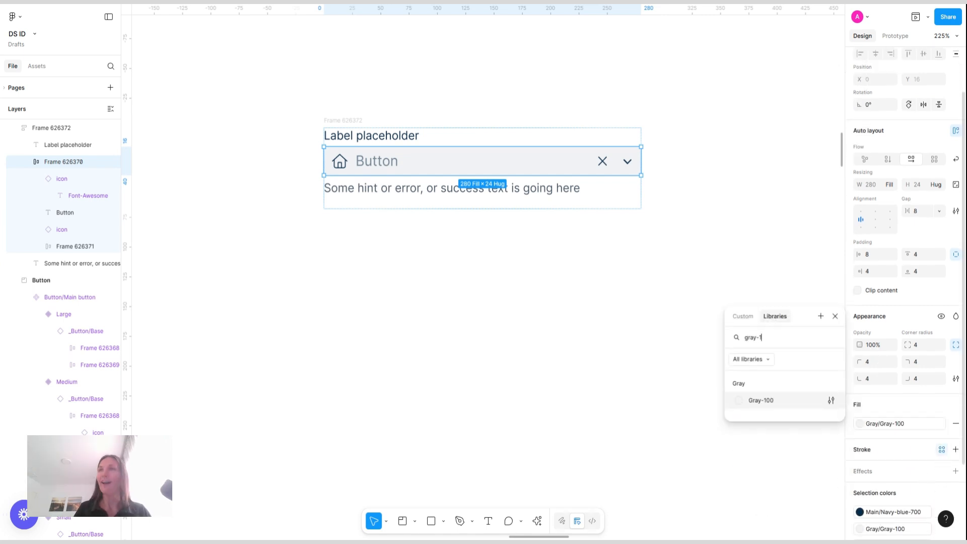
left_click(770, 401)
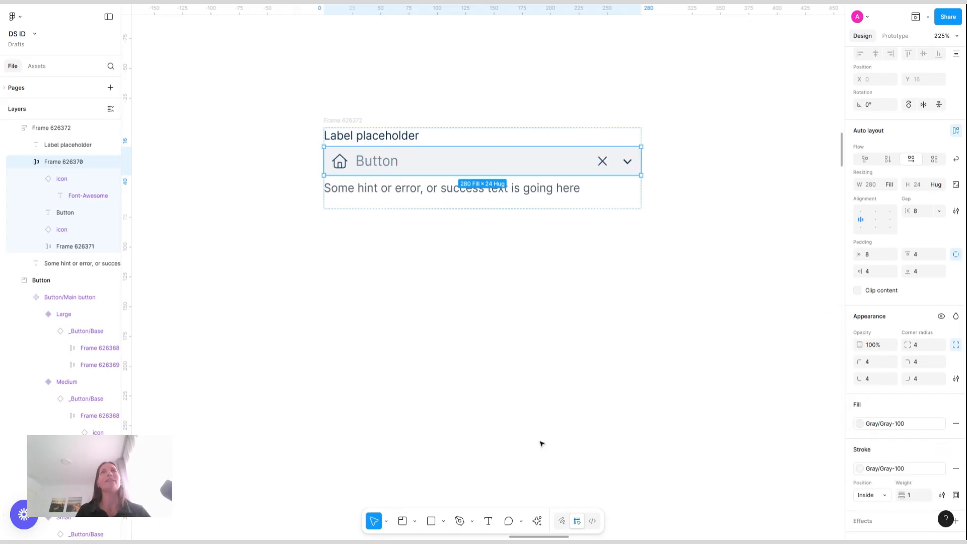
left_click(267, 227)
Turn the outer frame into a component and name it "_Input"
left_click(348, 121)
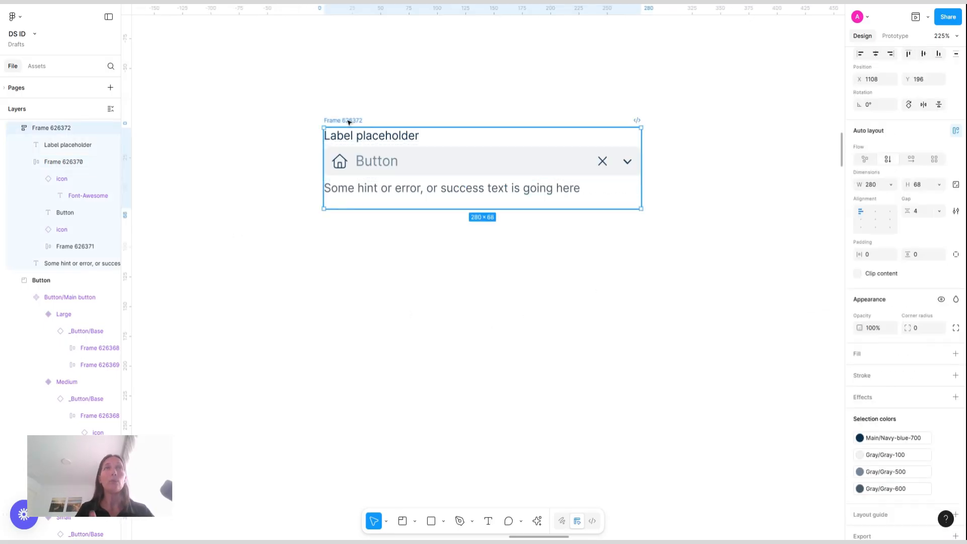
key("ctrl+alt+k")
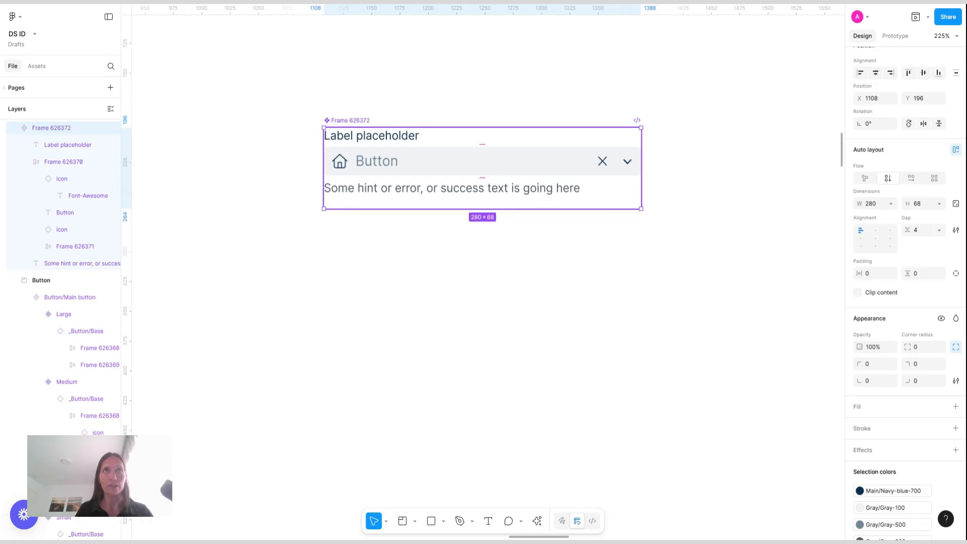
double_click(349, 122)
type("Input")
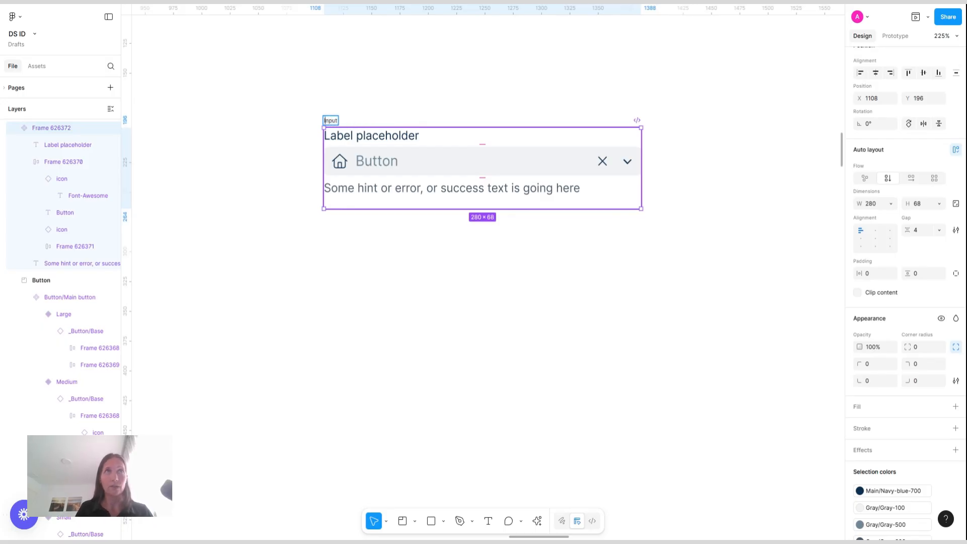
key("Home")
type("_")
left_click(376, 123)
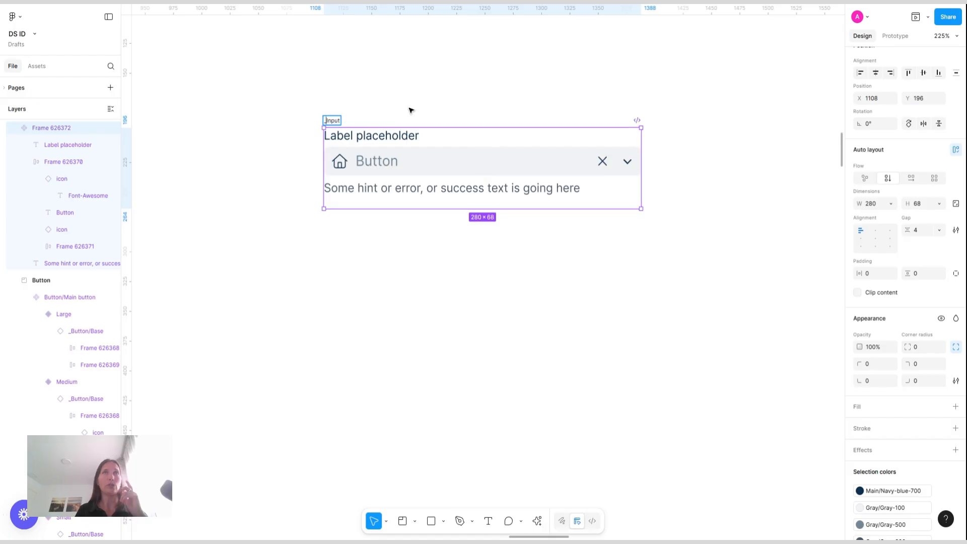
Add a variant property to the _Input component and rename it State
left_click(339, 123)
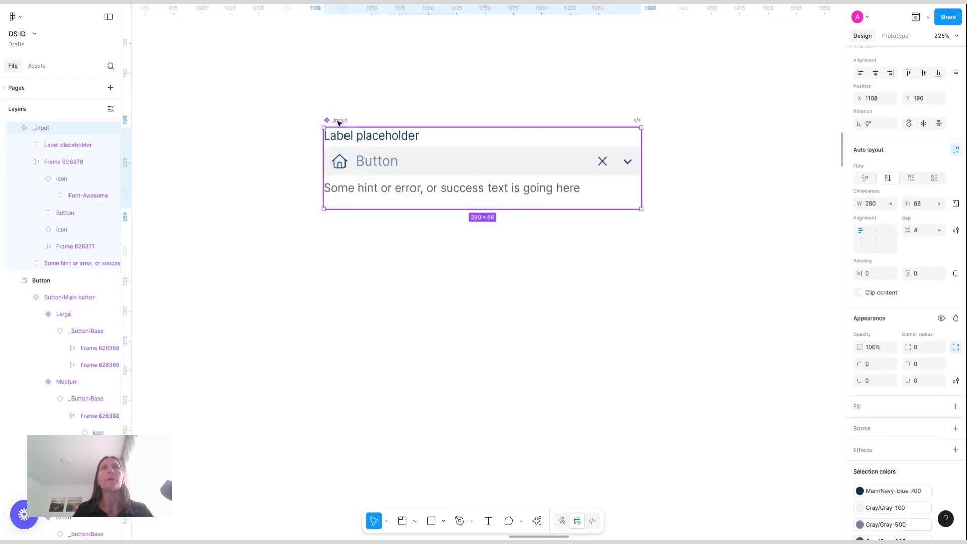
scroll(941, 82, "up", 2)
left_click(956, 77)
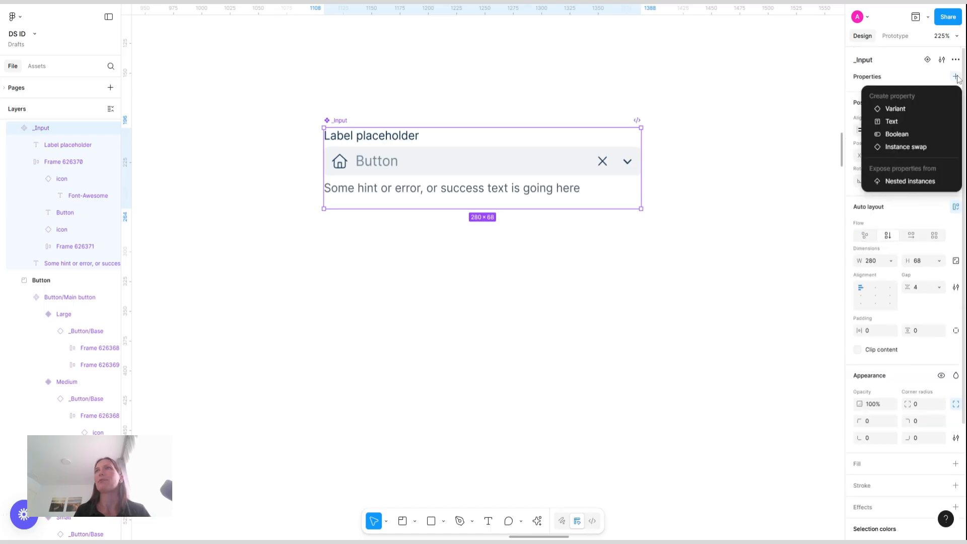
left_click(918, 108)
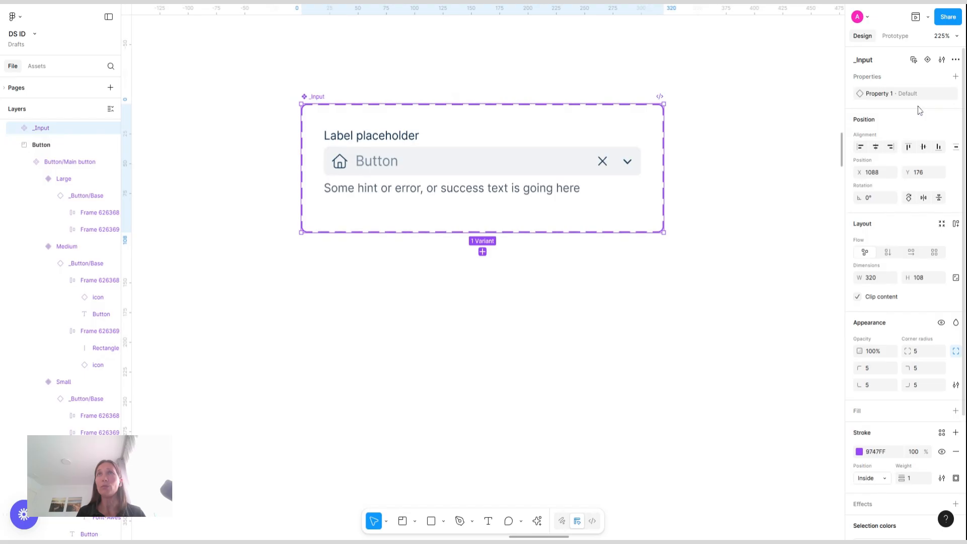
double_click(879, 94)
type("State")
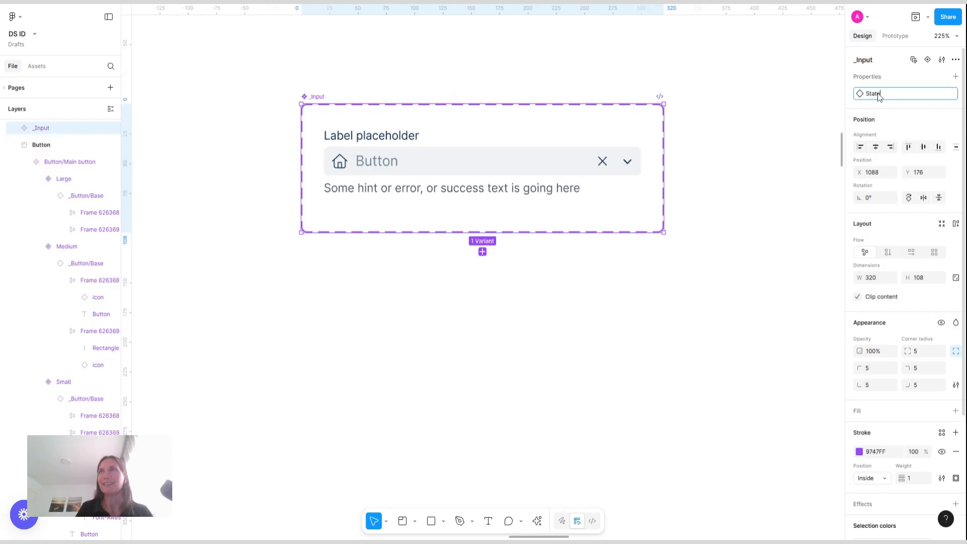
key("Return")
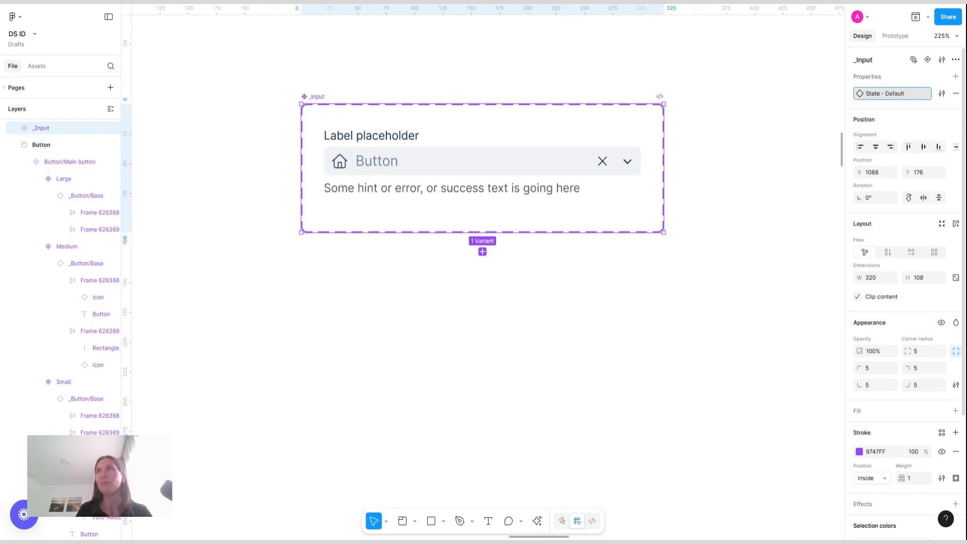
Add a Boolean component property named Label to the _Input component set
left_click(455, 161)
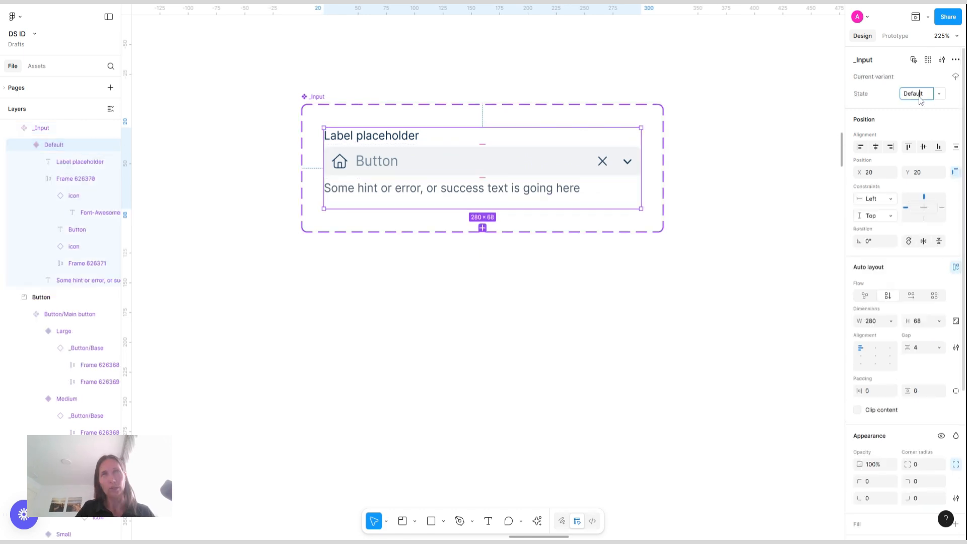
left_click(357, 290)
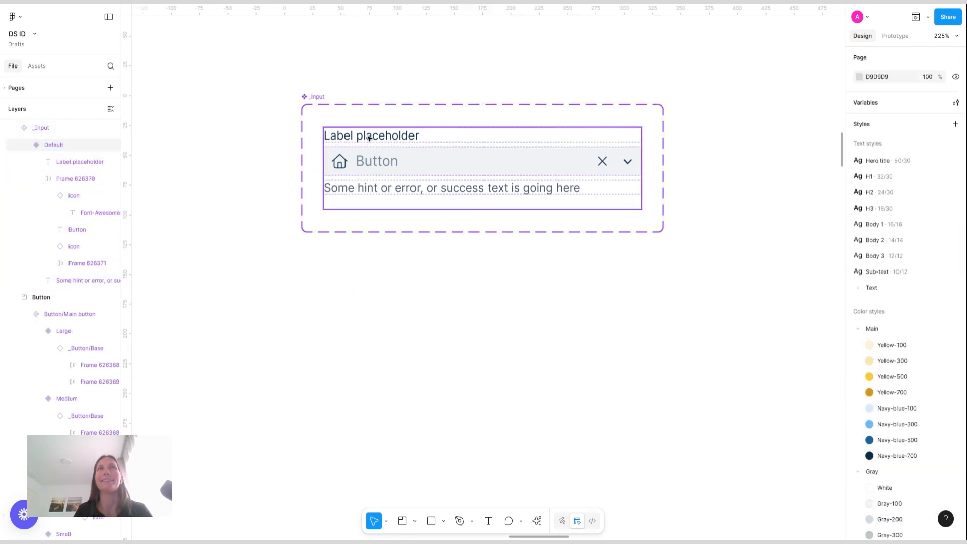
left_click(478, 115)
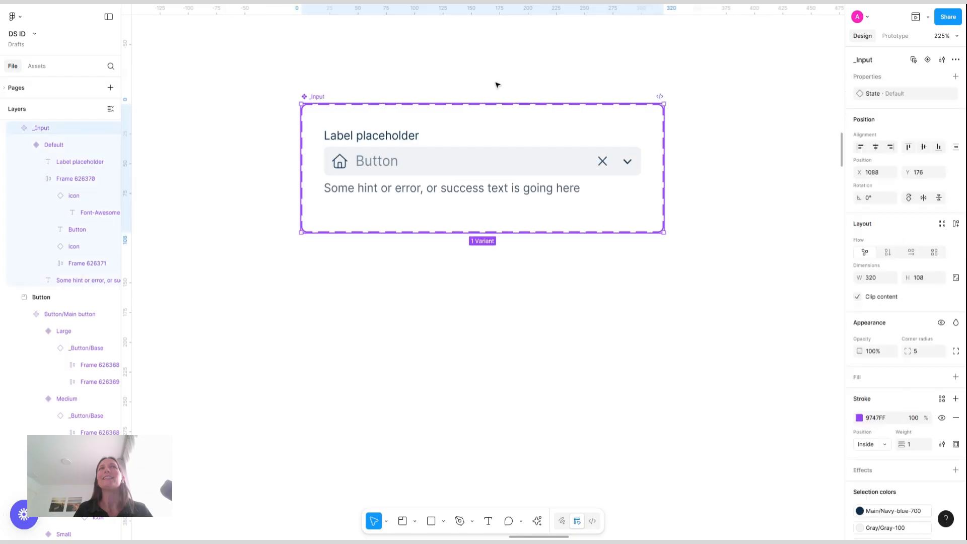
left_click(955, 77)
left_click(905, 138)
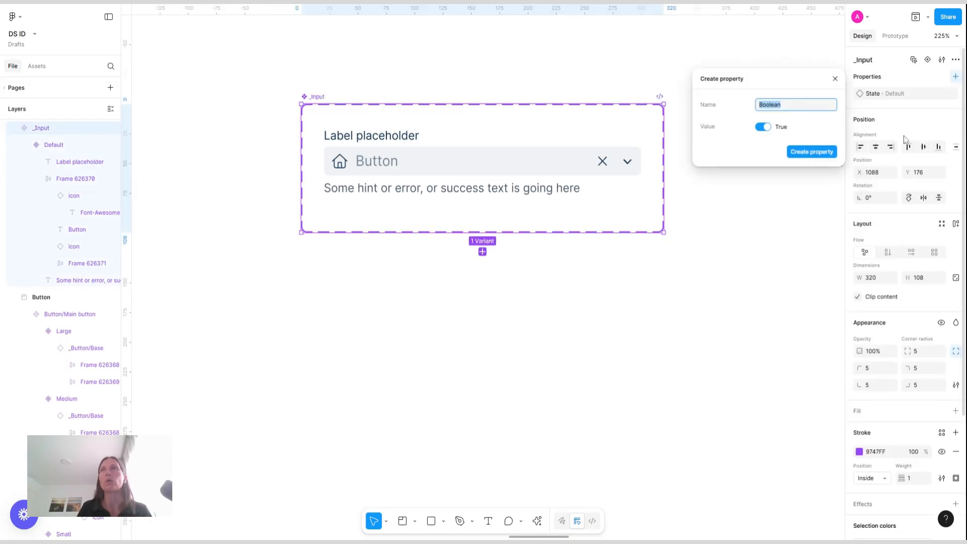
type("Label")
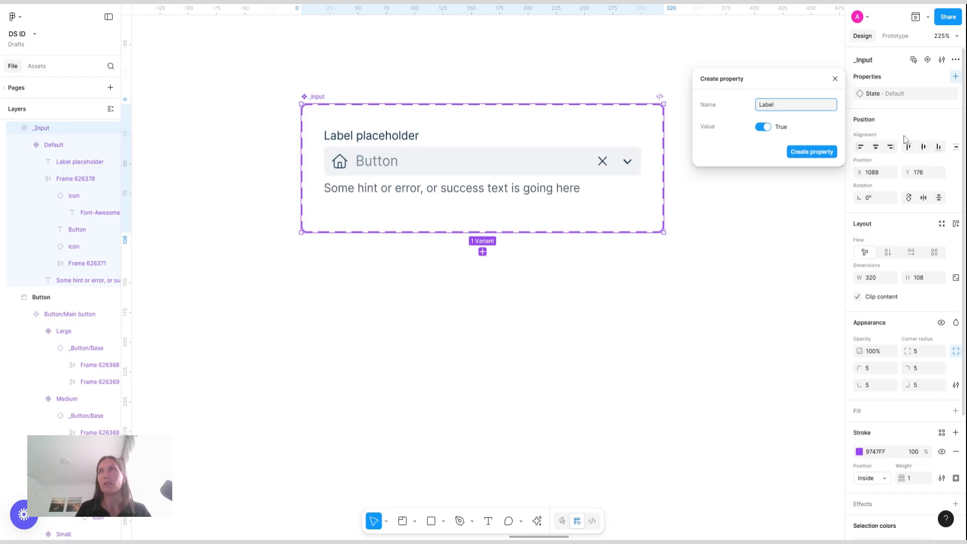
key("Return")
Add a Boolean component property named Hint text
left_click(956, 76)
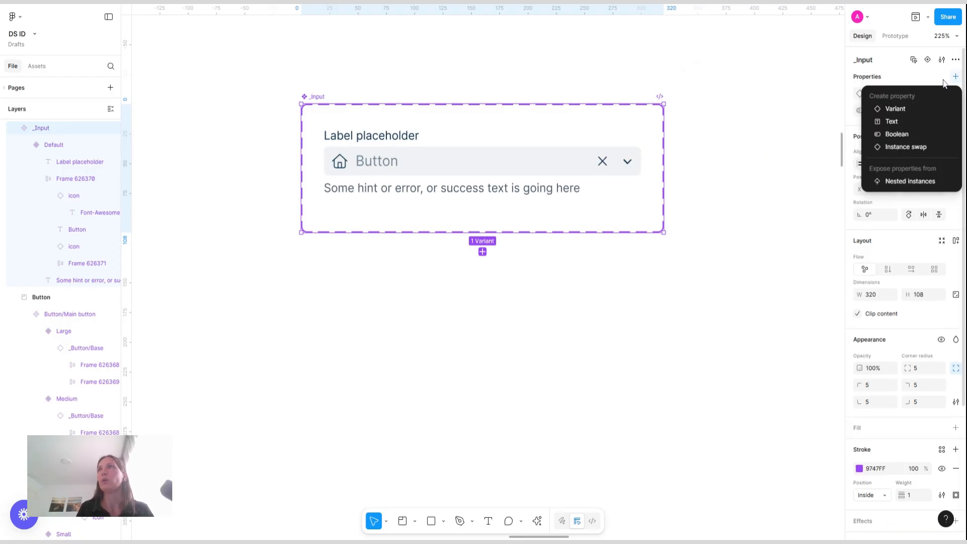
left_click(907, 135)
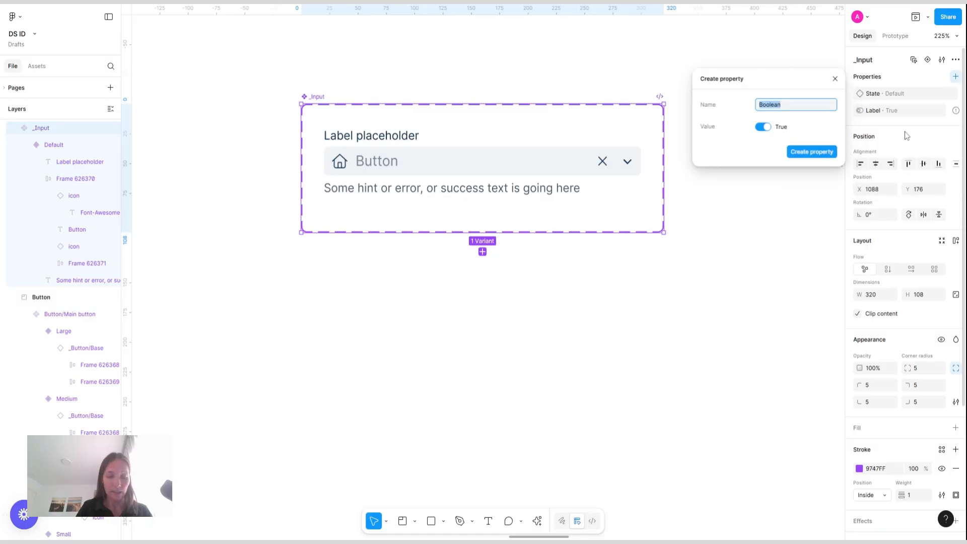
type("Hind")
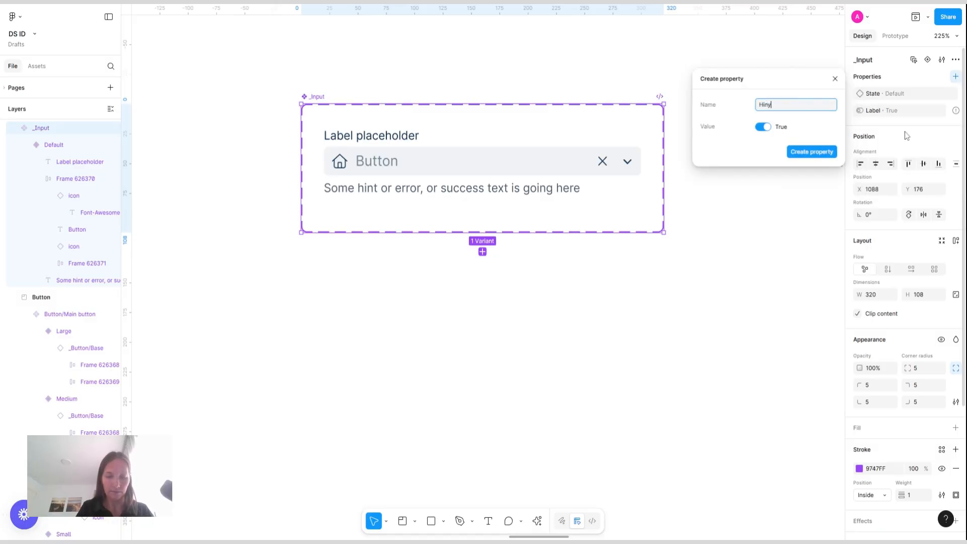
key("BackSpace")
key("BackSpace")
type("t")
key("BackSpace")
type("n")
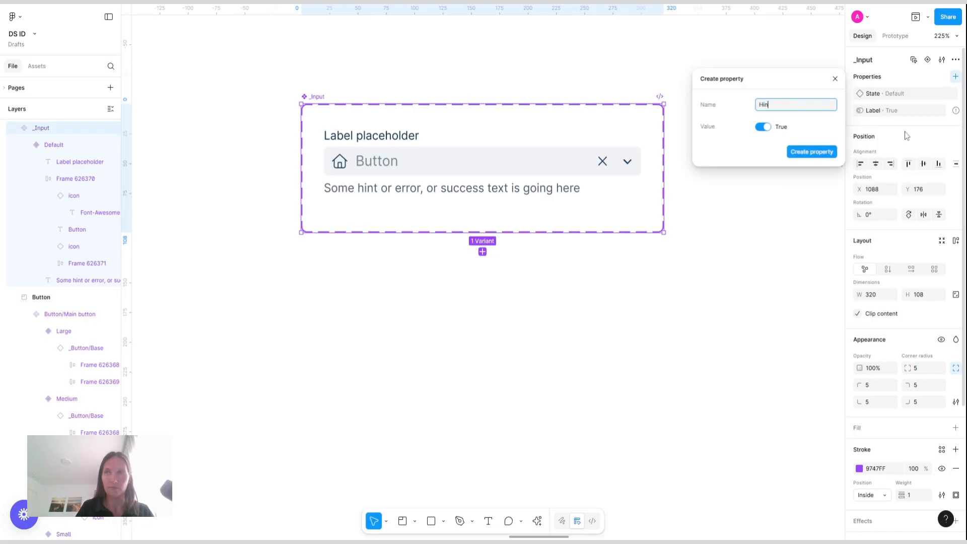
type("t text")
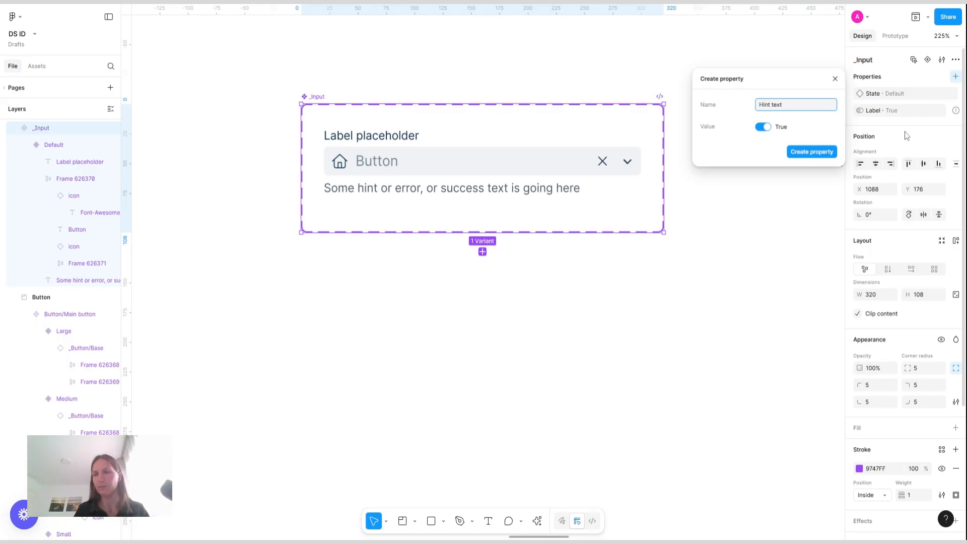
key("Return")
Add a Boolean component property named Leading icon
left_click(956, 76)
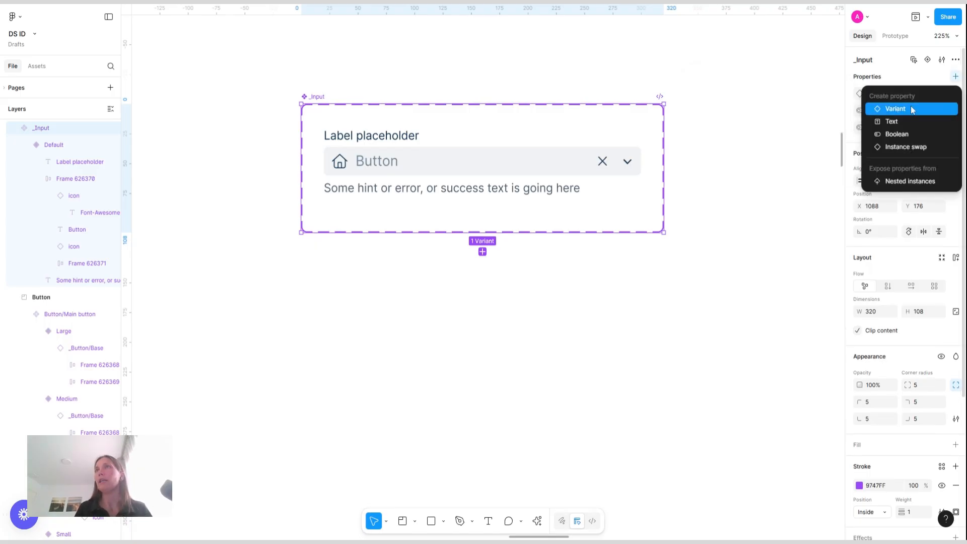
left_click(902, 134)
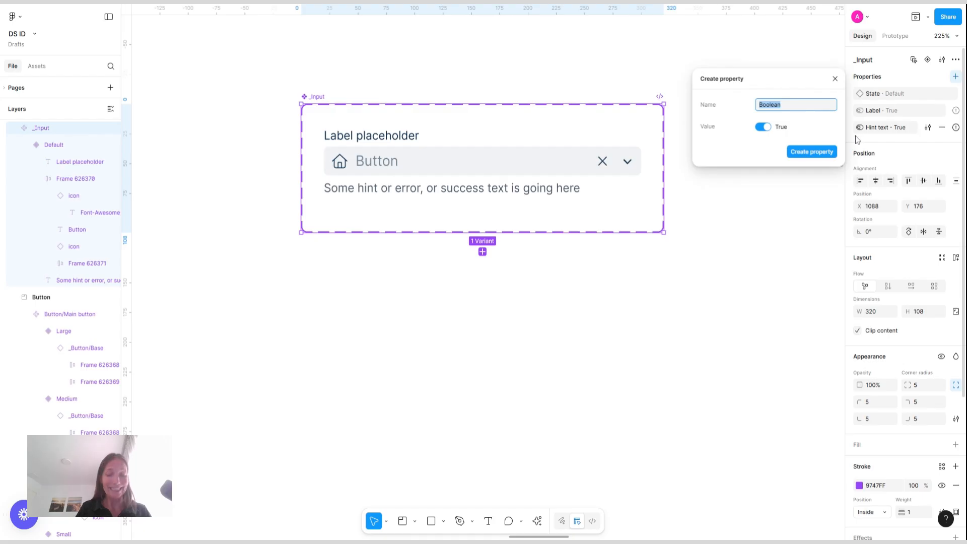
type("Leading icon")
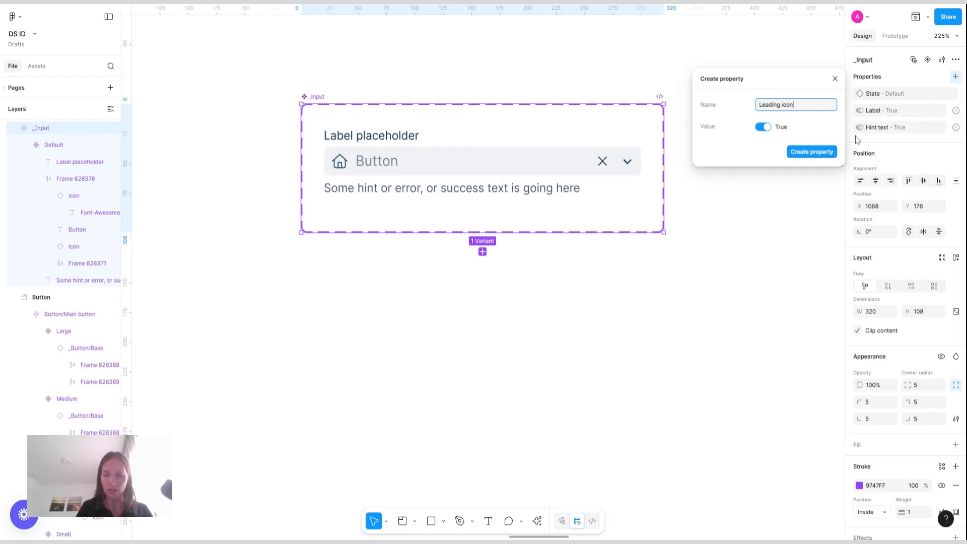
key("Return")
Add a Boolean component property named X icon
left_click(956, 76)
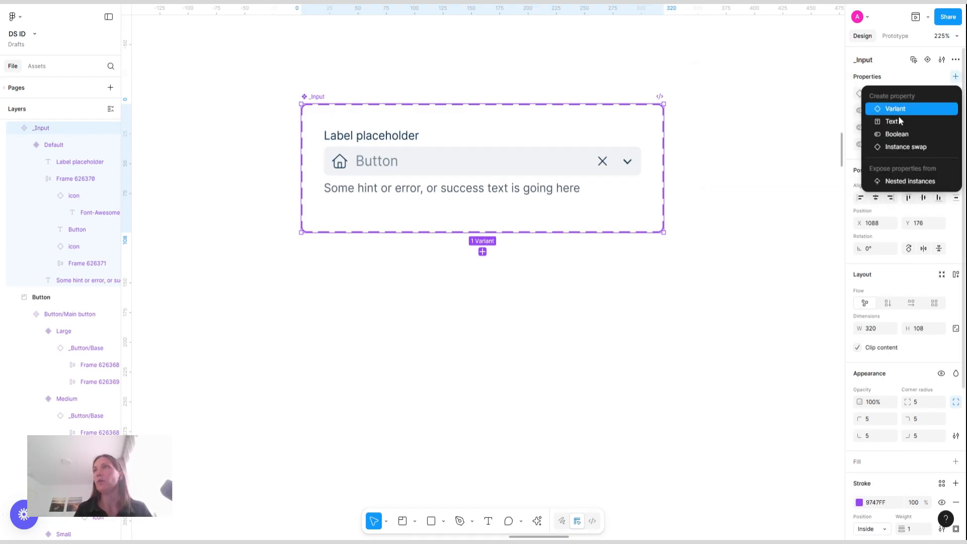
left_click(900, 135)
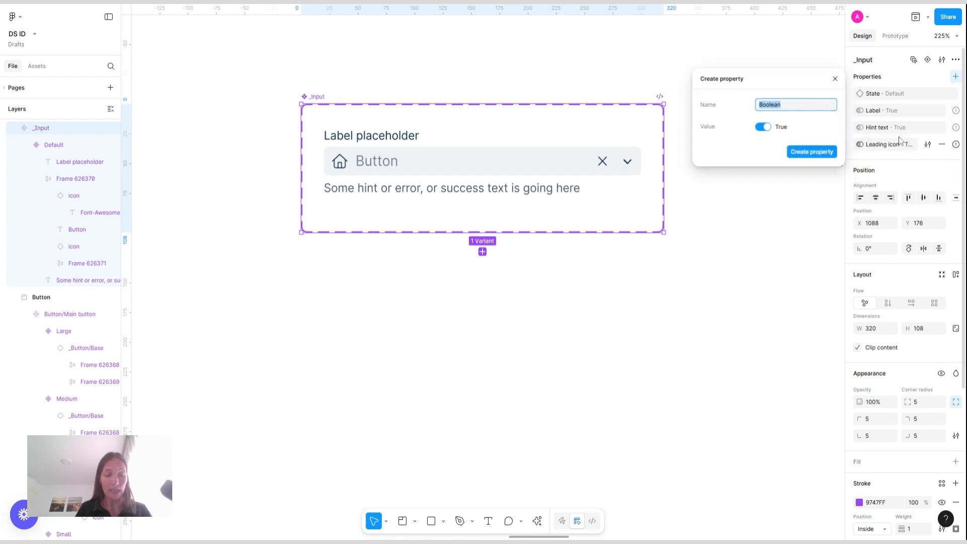
type("X icon")
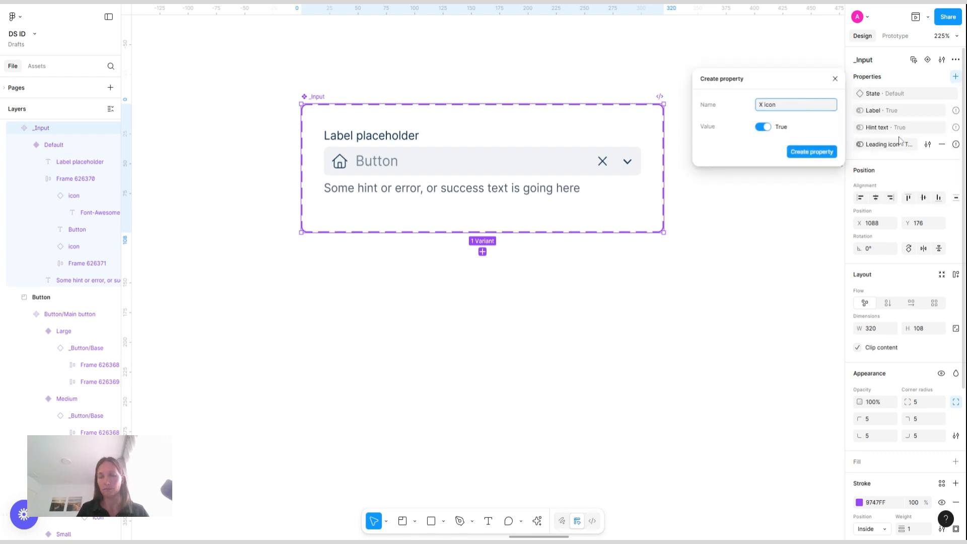
key("Return")
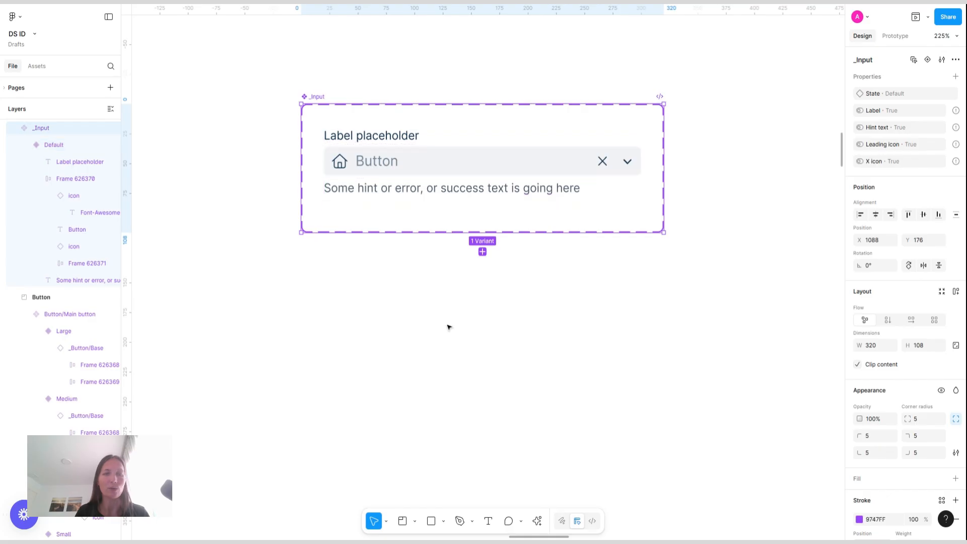
Wrap the Label placeholder text in a horizontal auto layout frame with an 8 px gap
double_click(385, 136)
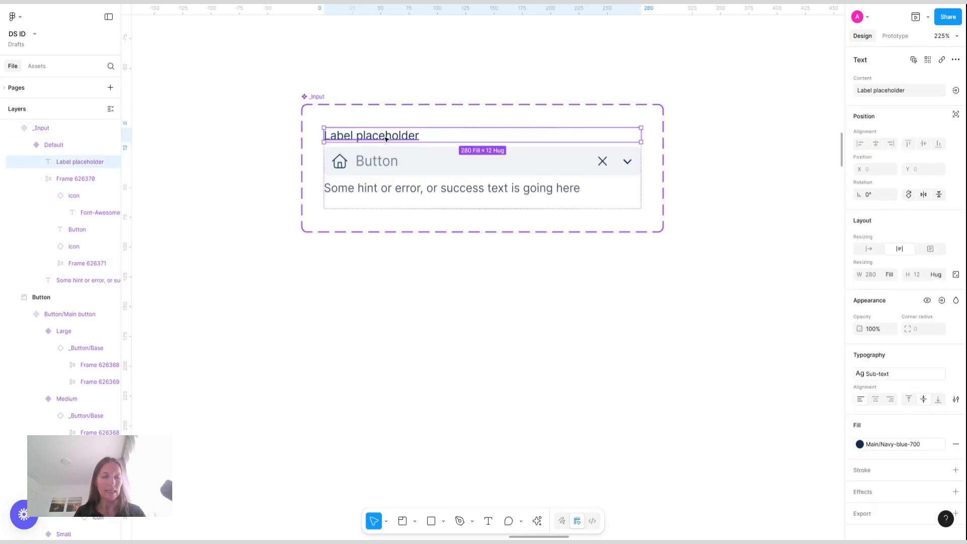
key("shift+a")
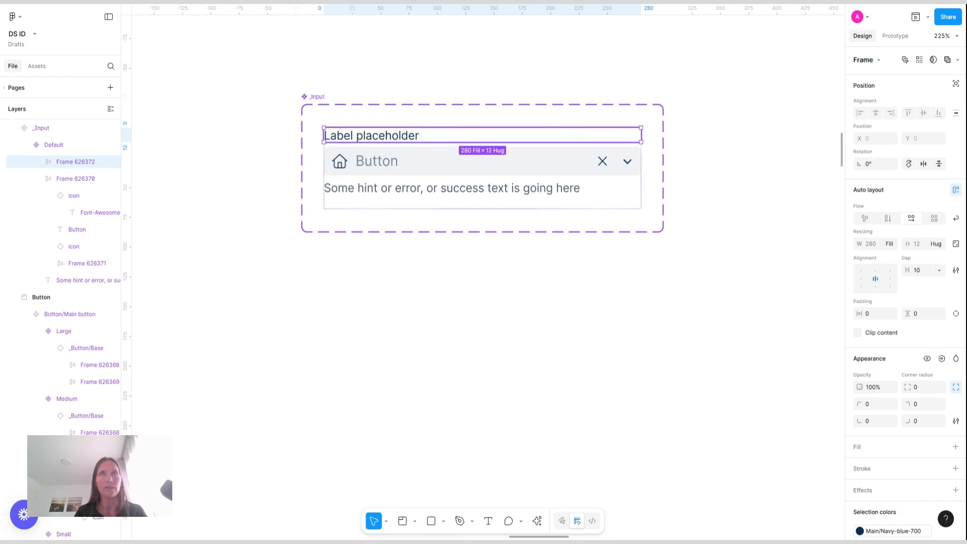
left_click(929, 275)
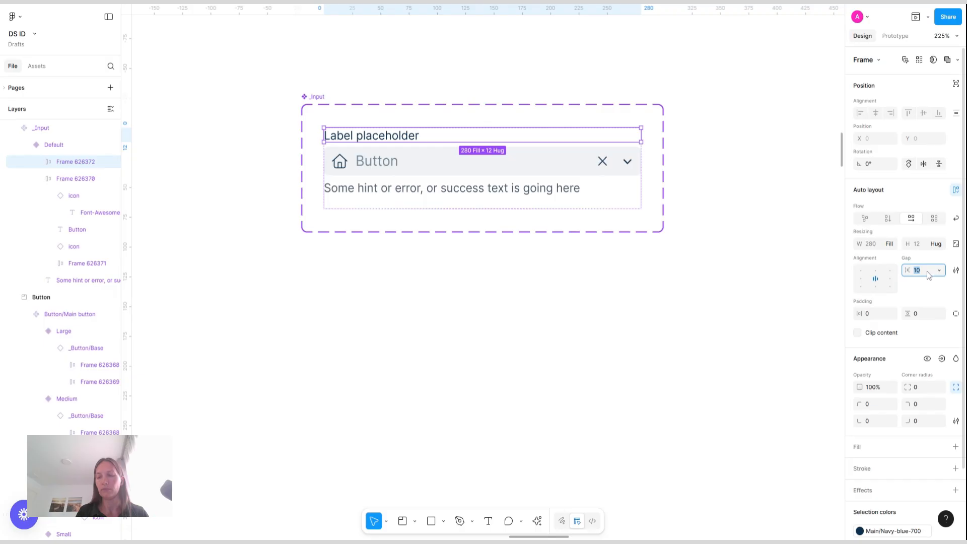
type("8")
key("Return")
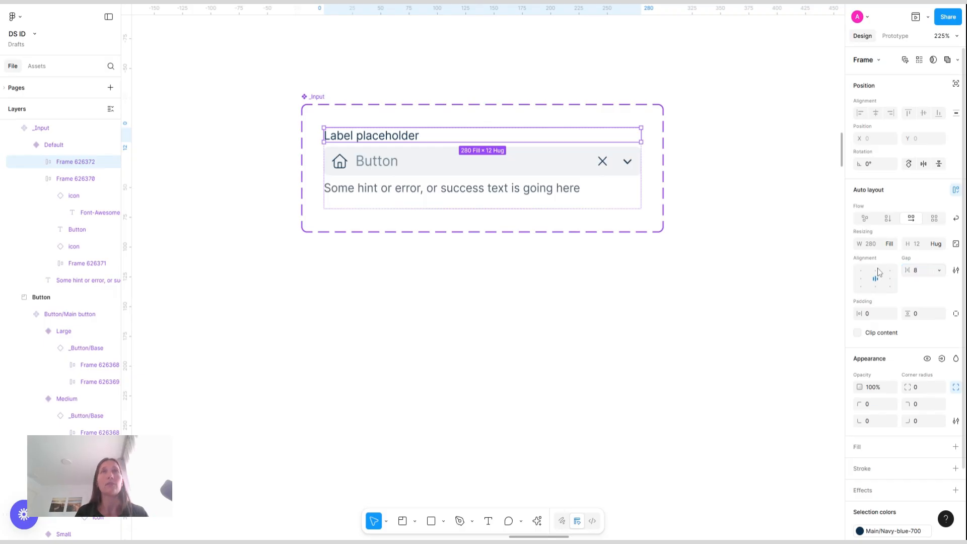
Set the label text to hug its width and align its frame's contents to the left
left_click(371, 135)
left_click(869, 252)
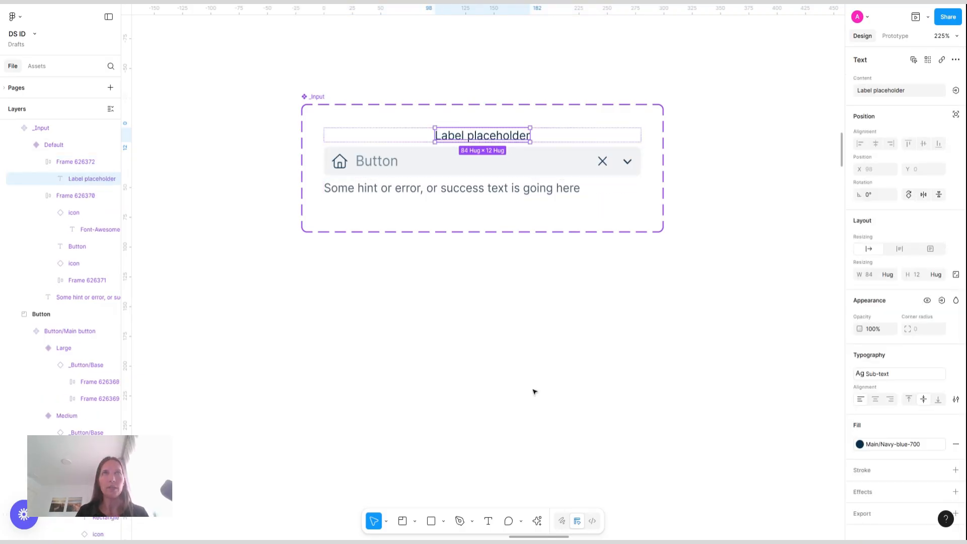
left_click(618, 135)
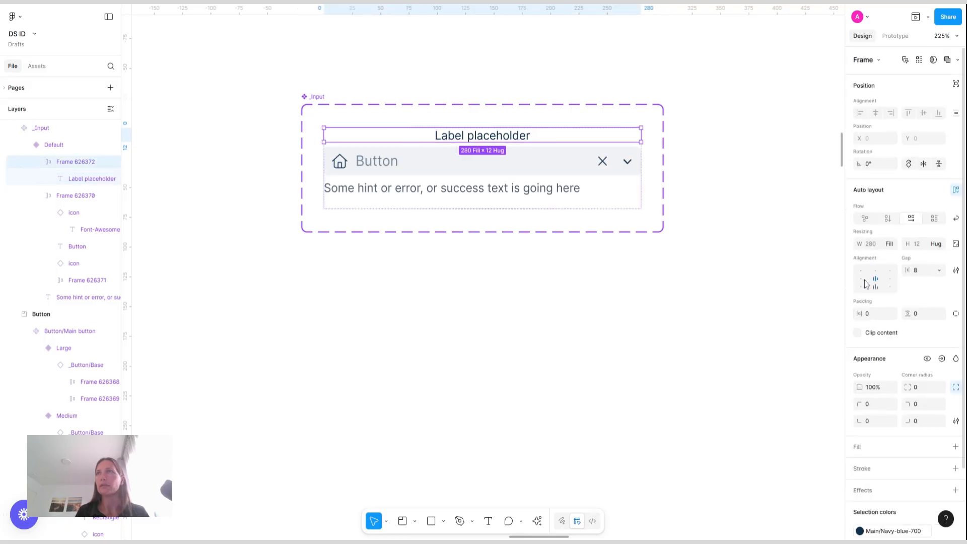
left_click(861, 278)
Duplicate the label text and change the copy to "(Required)"
left_click(376, 136)
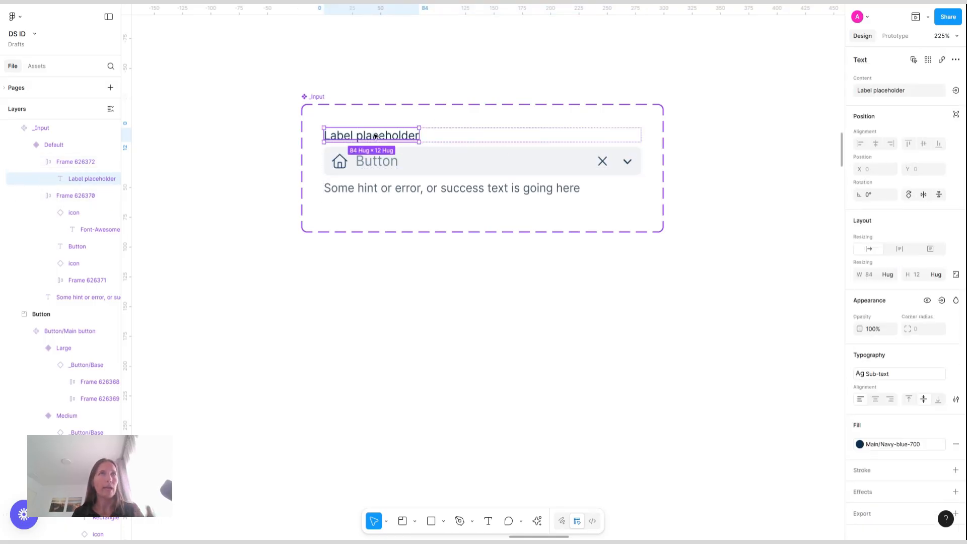
key("ctrl+d")
key("Return")
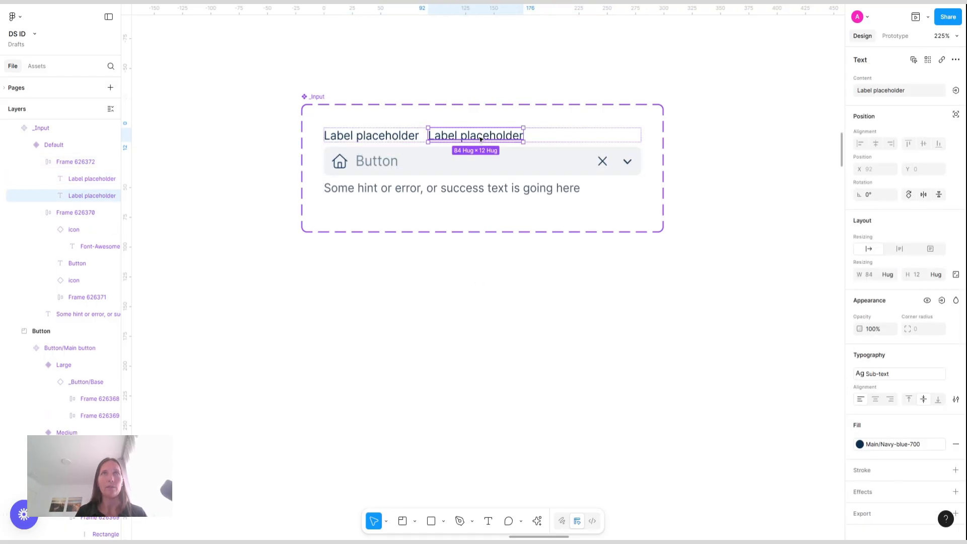
type("(")
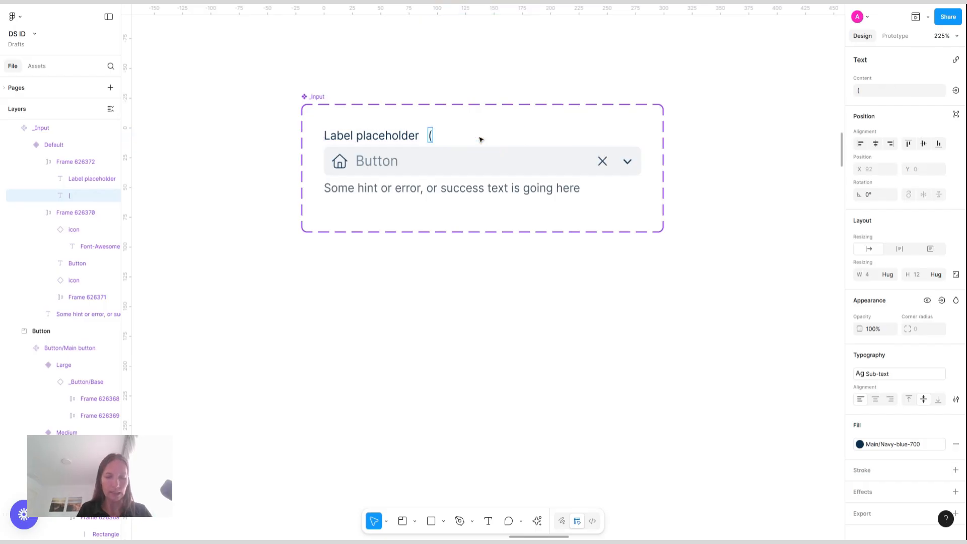
type("Required)")
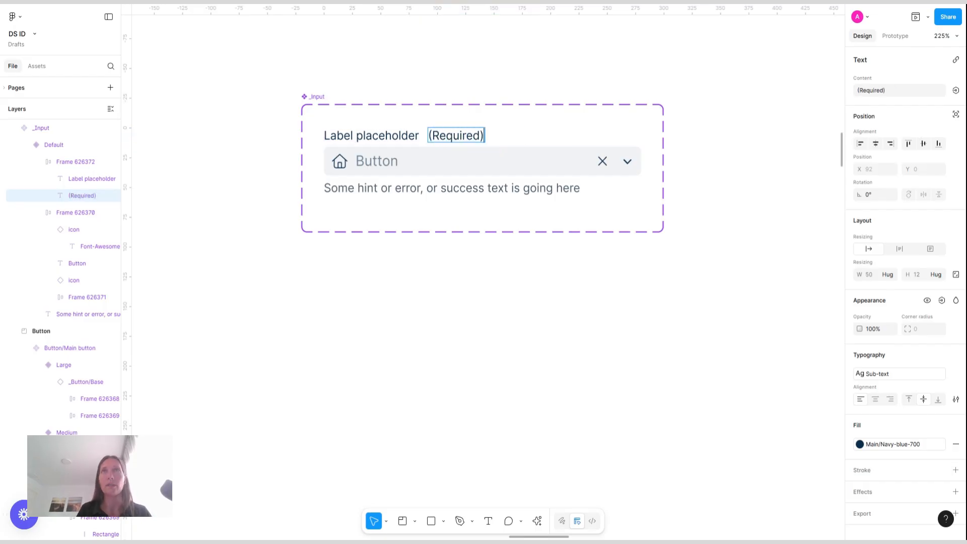
key("Escape")
Duplicate the "(Required)" text and change the copy to "(Optional)"
key("ctrl+d")
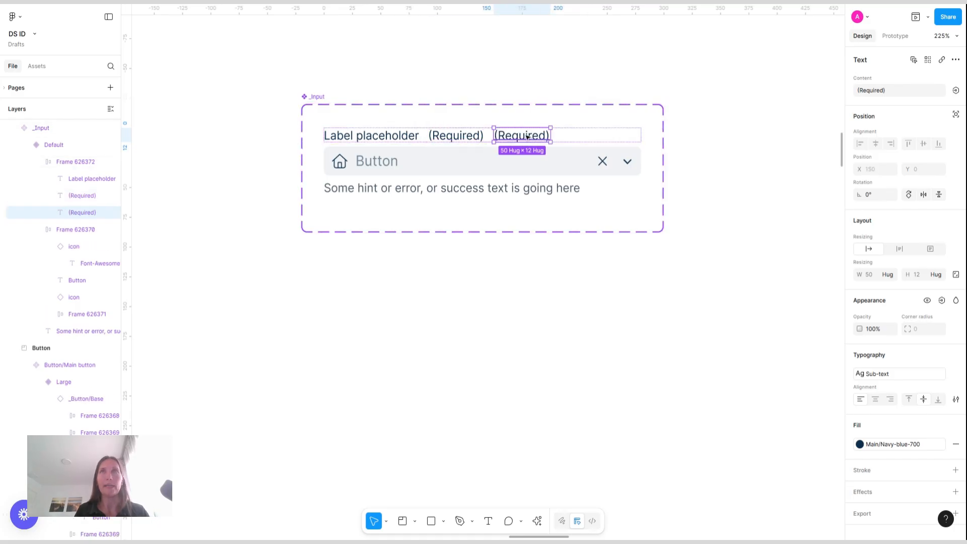
double_click(526, 135)
double_click(527, 134)
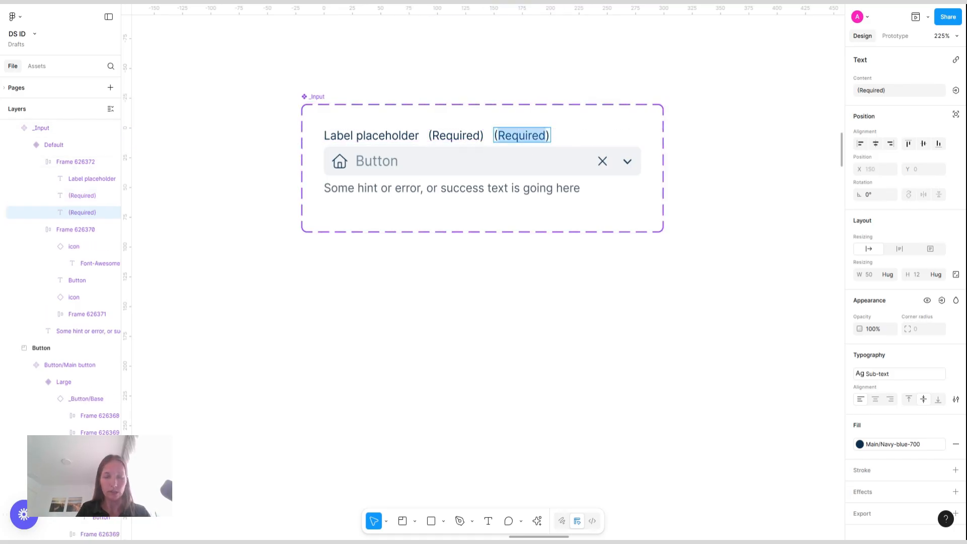
type("Optional")
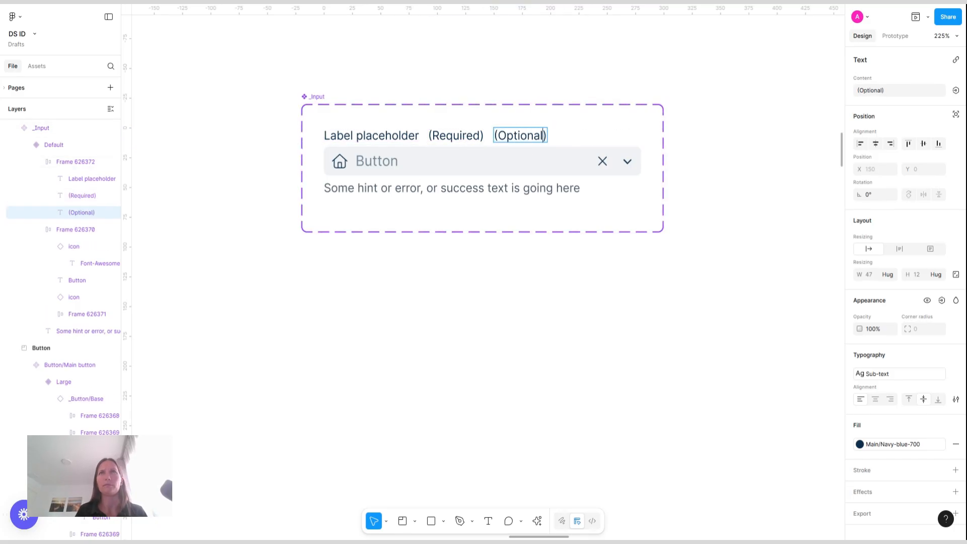
Set the "(Optional)" text's fill to the Gray/Gray-400 color style
key("Escape")
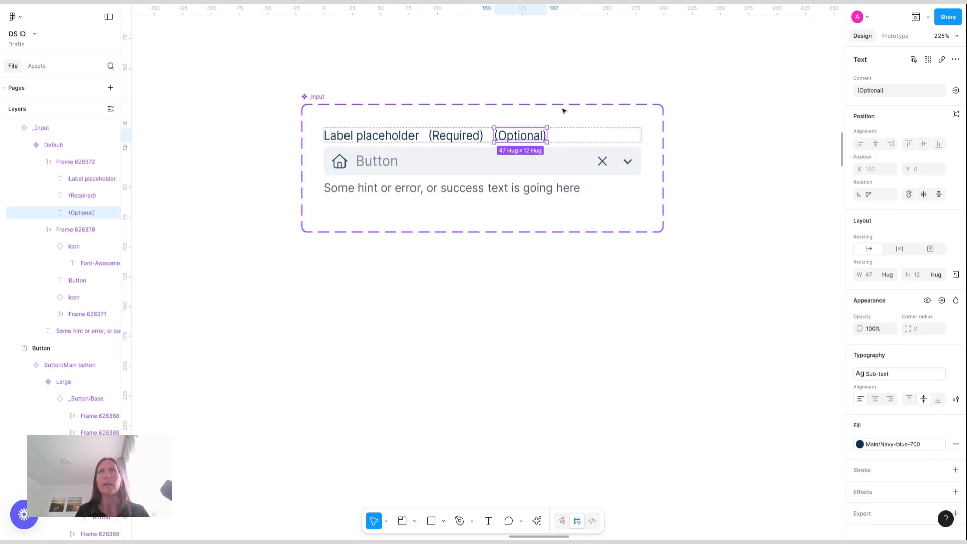
left_click(900, 447)
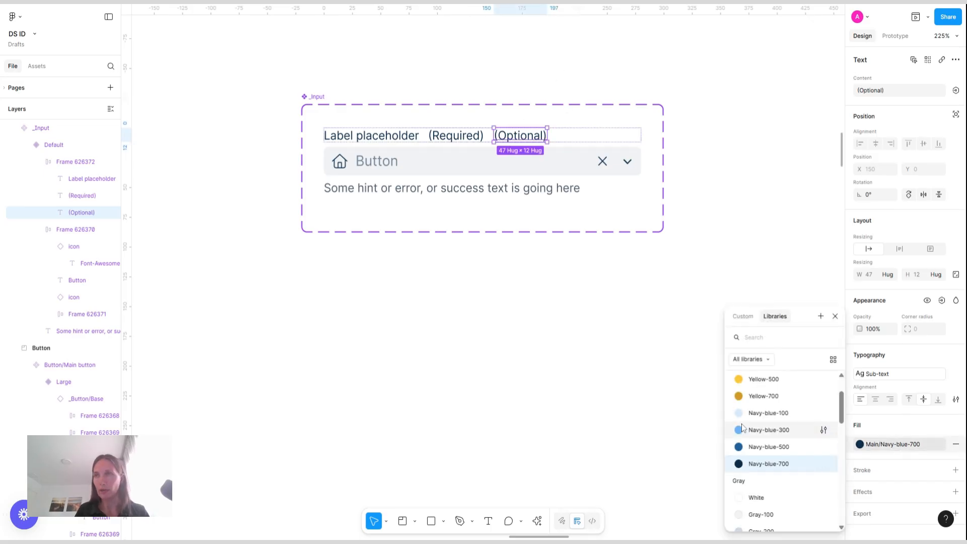
scroll(746, 429, "down", 3)
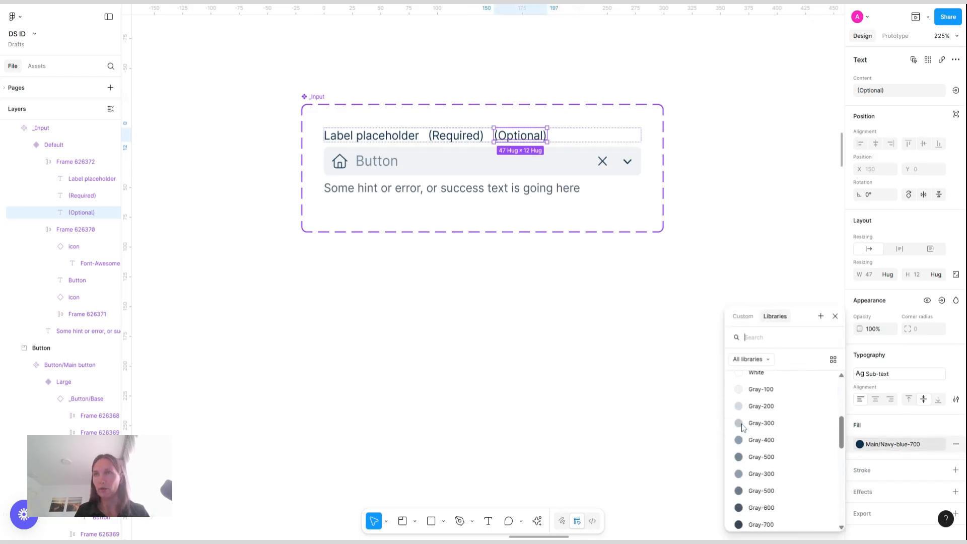
left_click(768, 444)
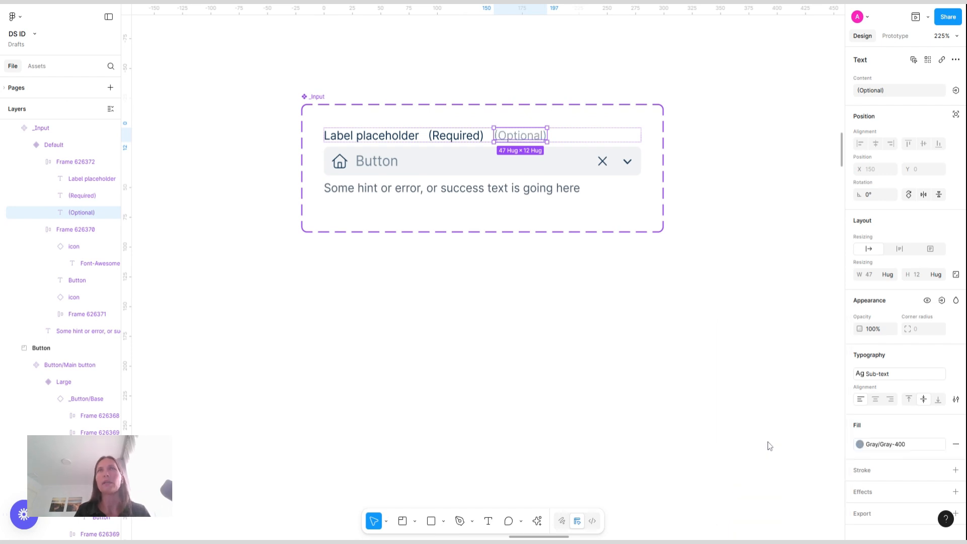
left_click(885, 445)
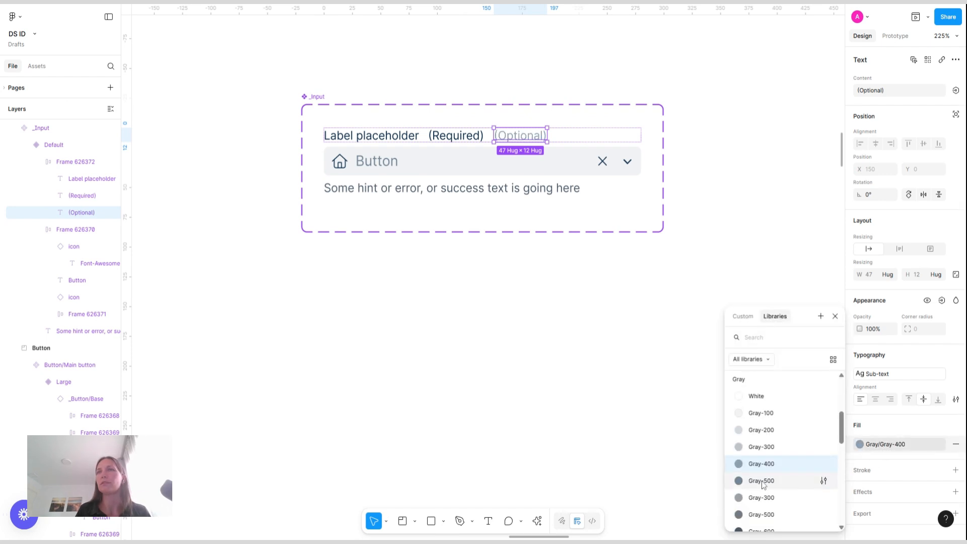
key("Escape")
Set the "(Required)" text's fill to the Accent/Red-700 color style
left_click(456, 136)
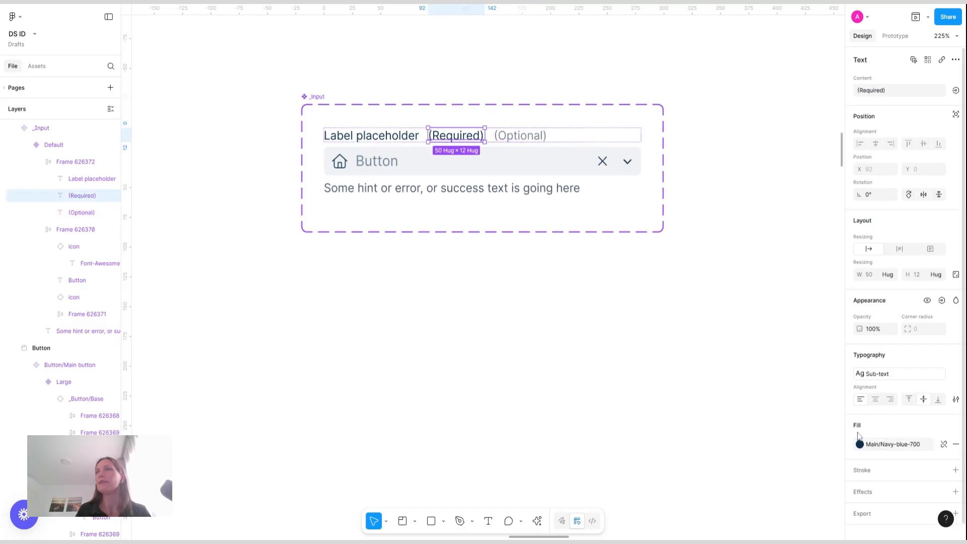
left_click(896, 445)
scroll(807, 451, "down", 10)
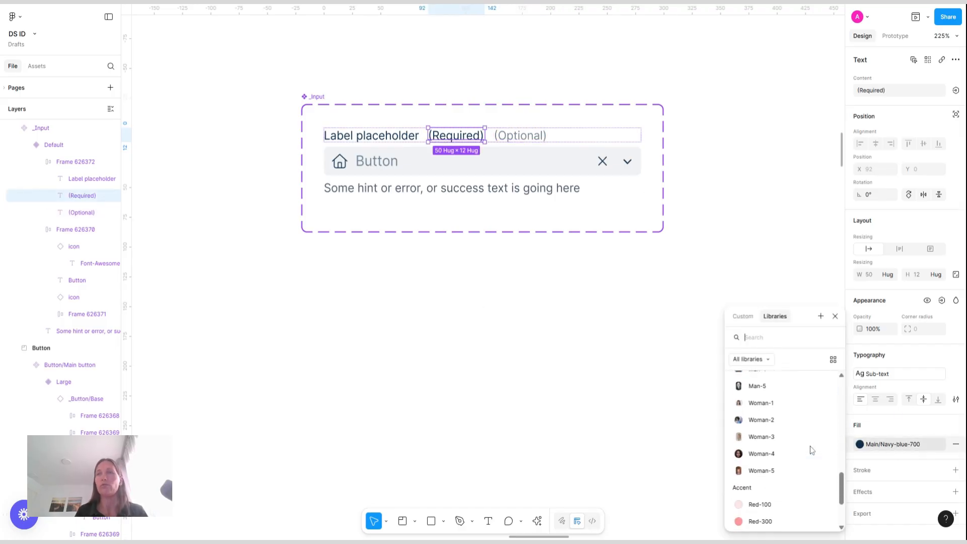
left_click(760, 469)
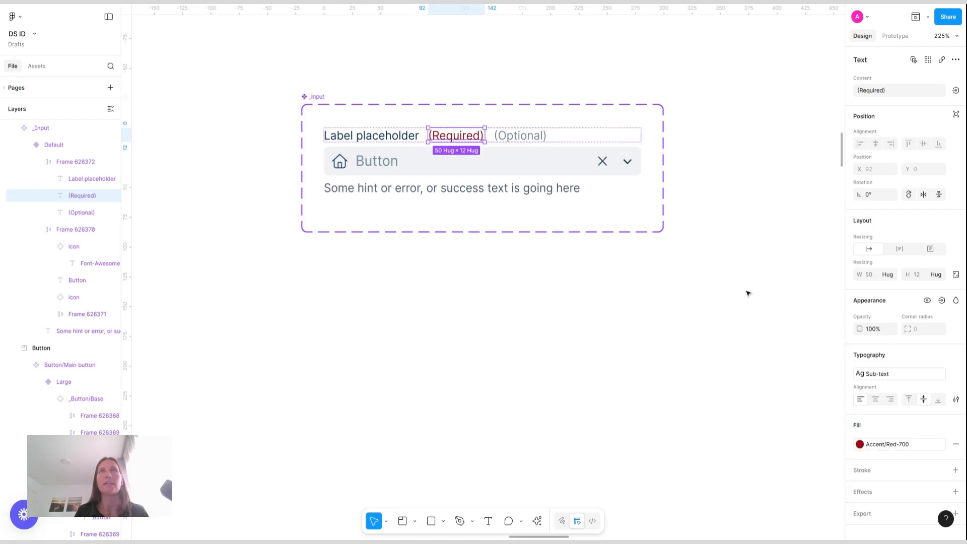
left_click(473, 70)
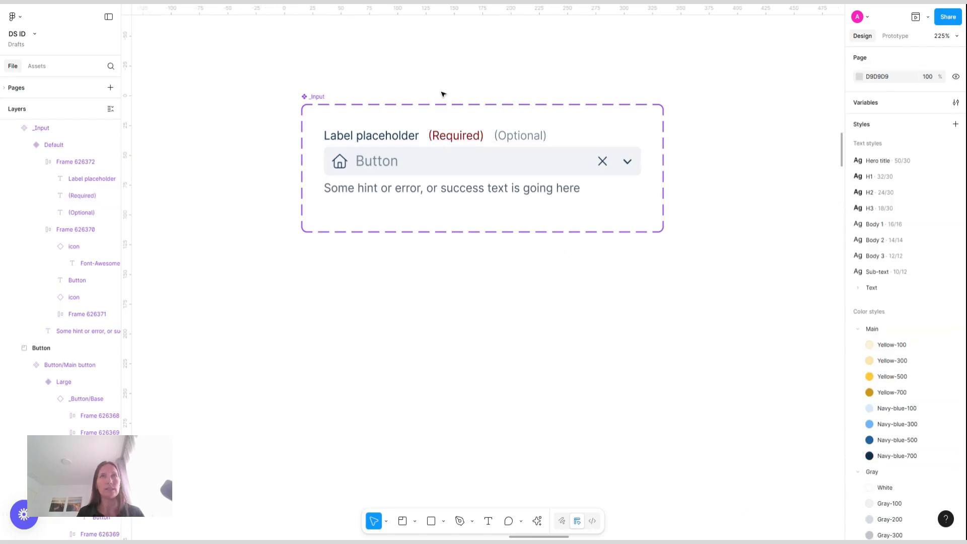
Add Boolean properties named "Required" and "Optional" to the _Input component
left_click(313, 96)
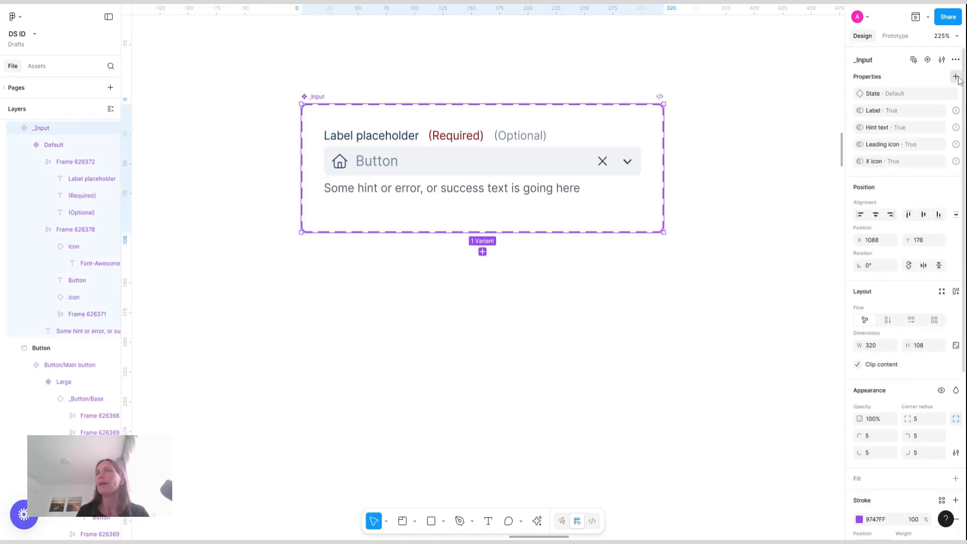
left_click(956, 77)
left_click(916, 135)
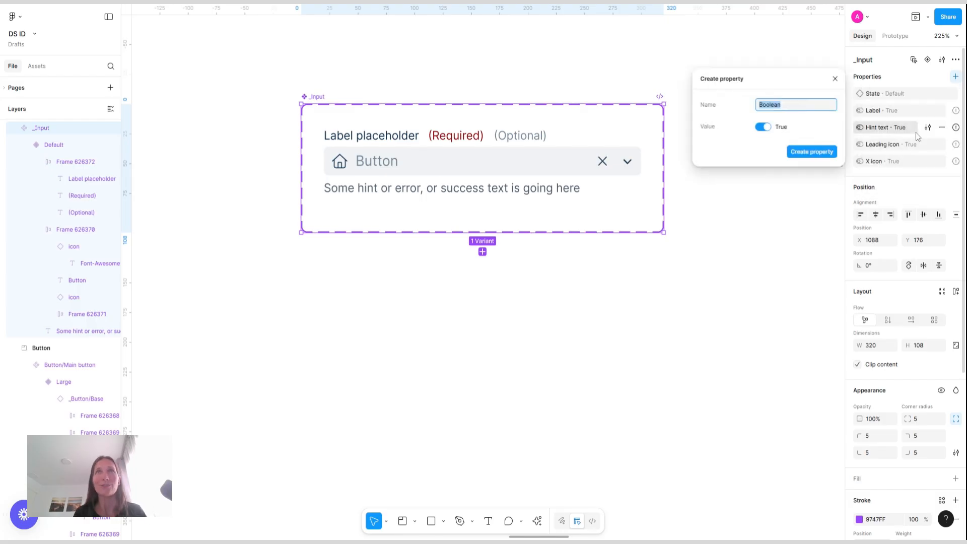
type("Required")
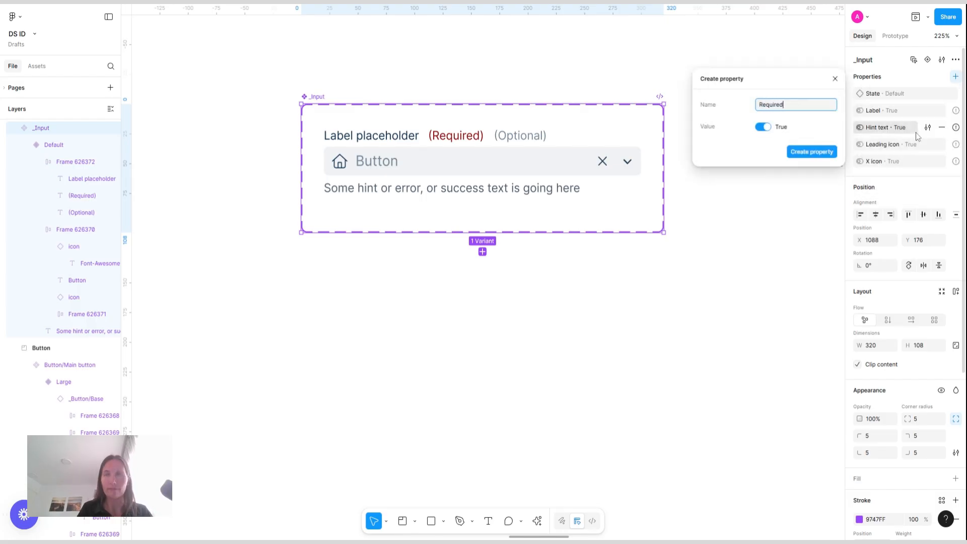
key("Return")
left_click(956, 76)
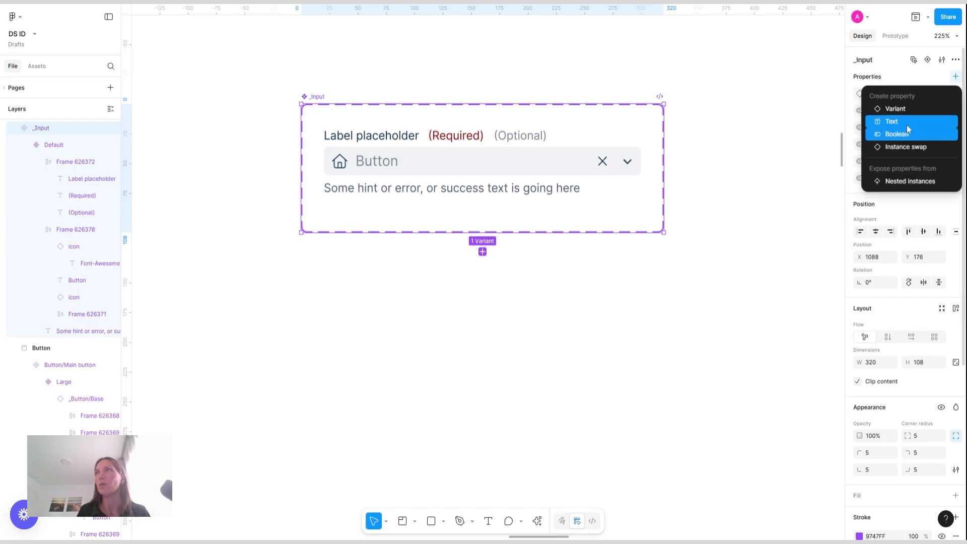
left_click(902, 135)
type("Optional")
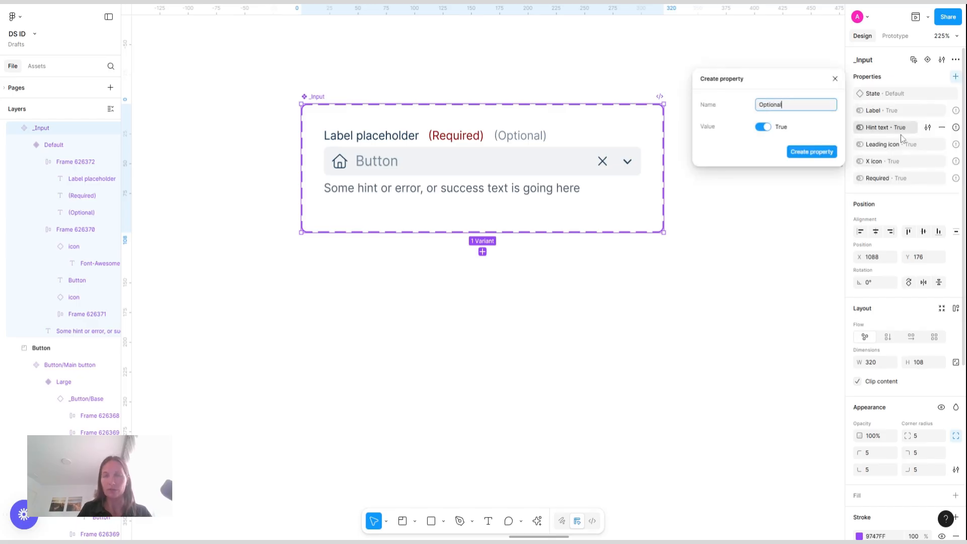
key("Return")
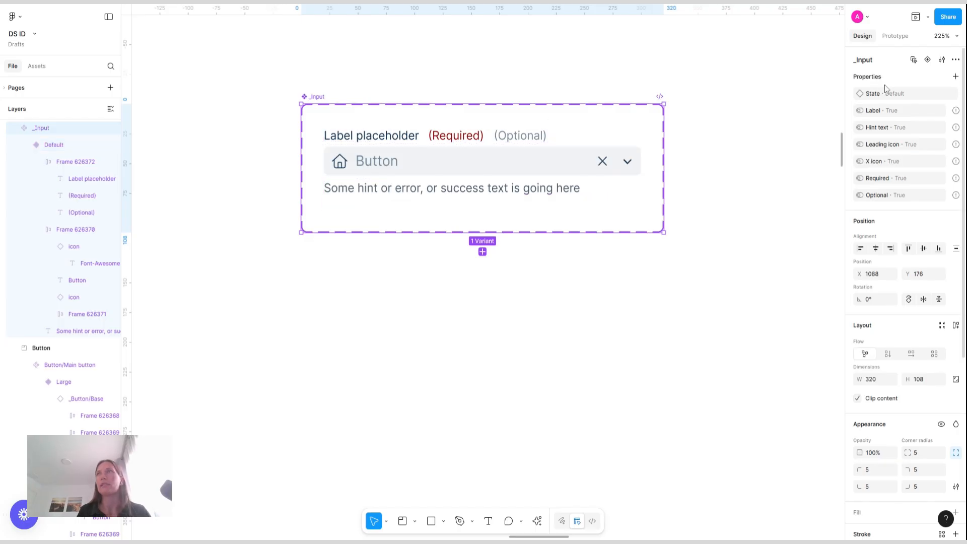
Add a Text property "Label text value" with the default value "Label placeholder" to the _Input component
left_click(955, 76)
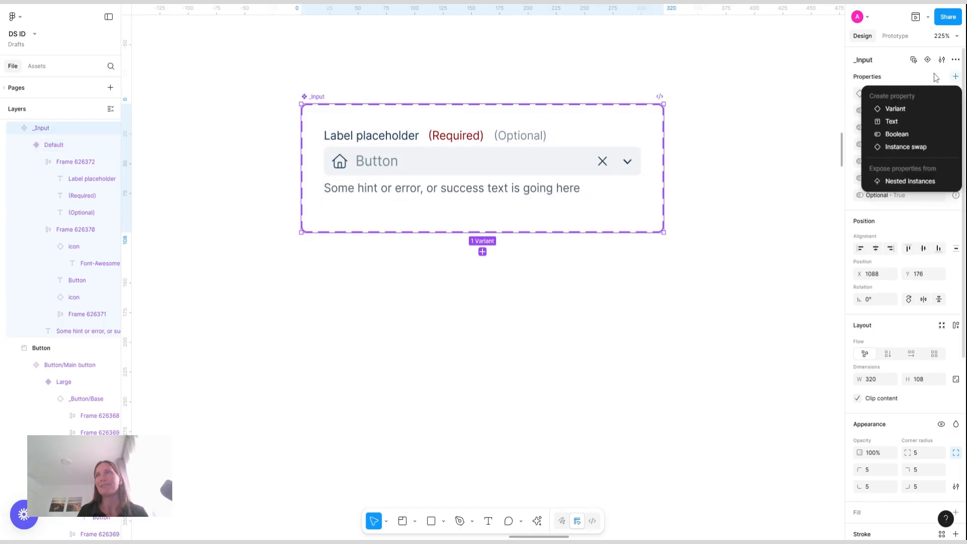
left_click(907, 122)
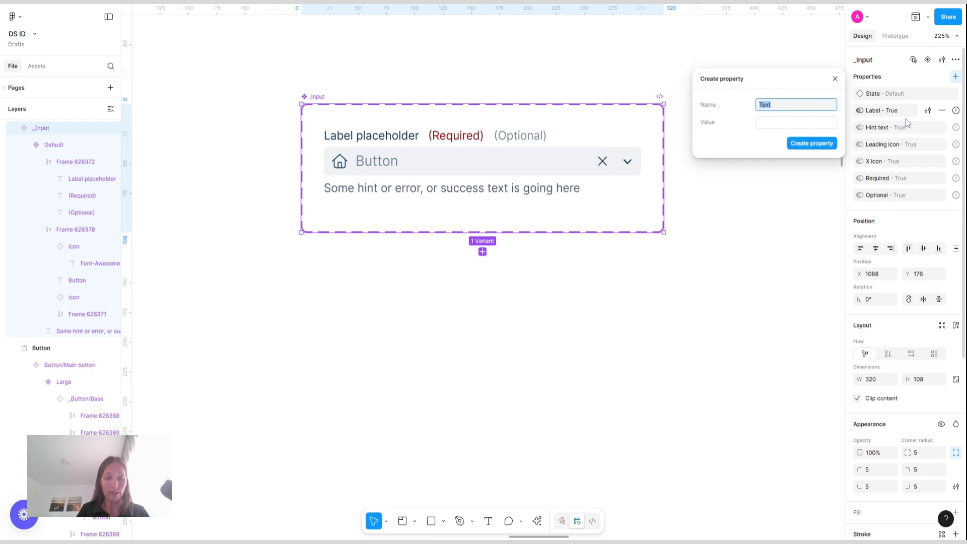
type("Label t")
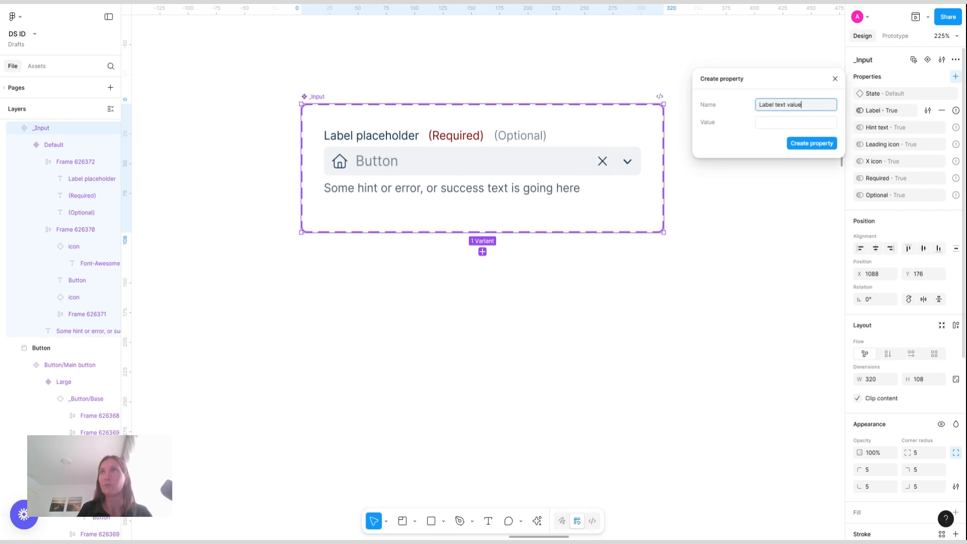
type("ext value")
left_click(798, 123)
type("La")
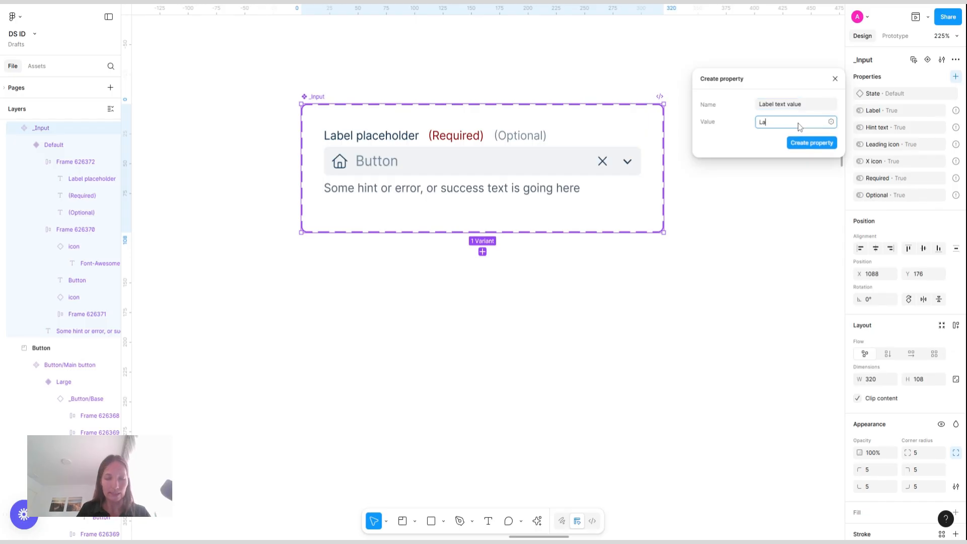
type("bel placeholder")
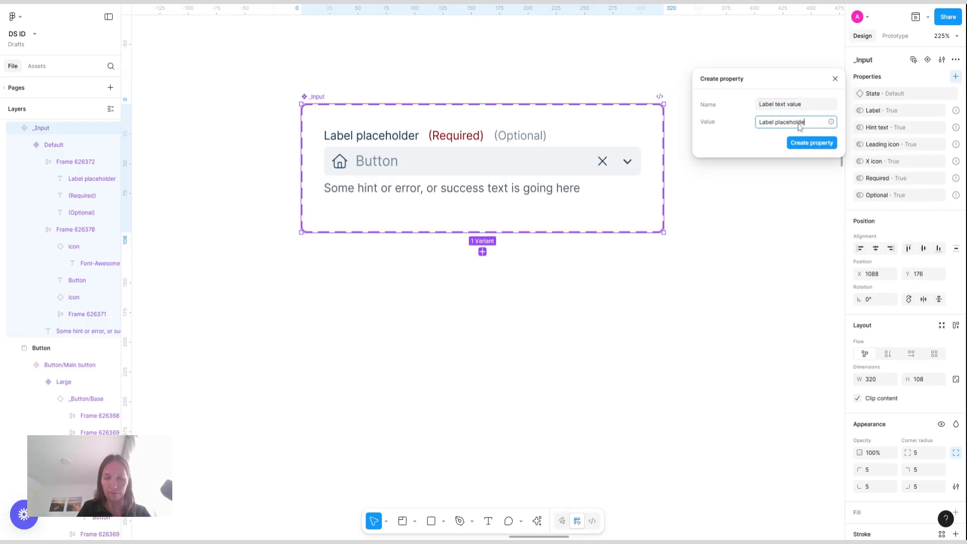
left_click(812, 143)
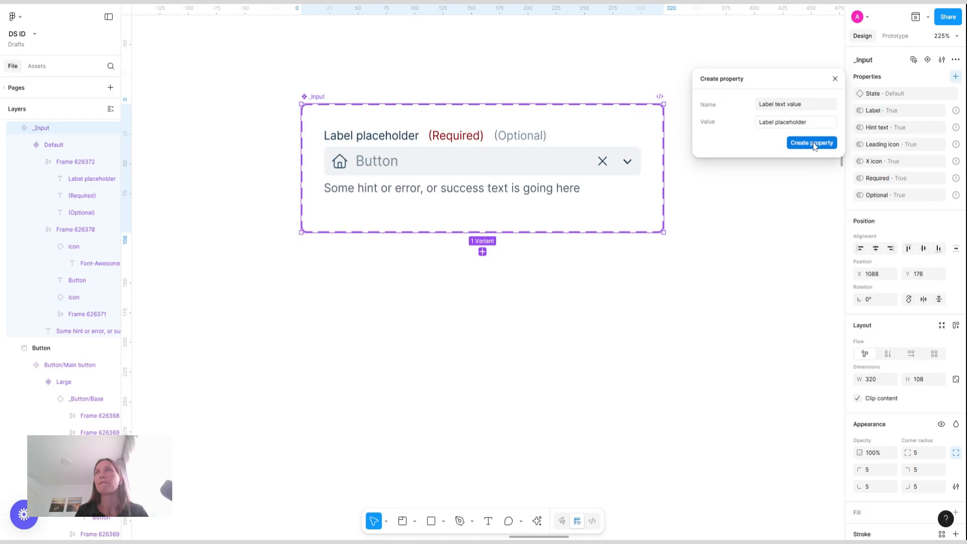
Add a Text property "Input value" with the default value "Placeholder"
left_click(957, 78)
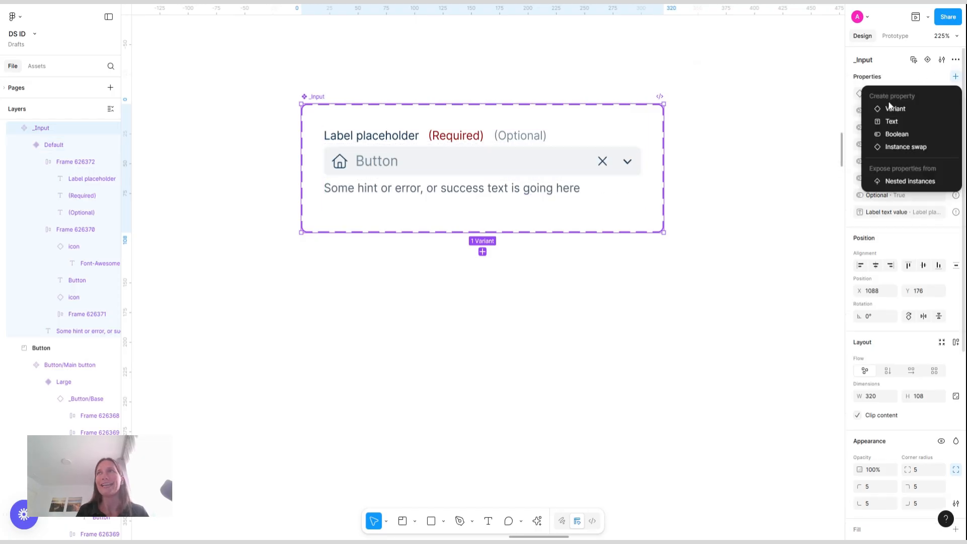
left_click(913, 124)
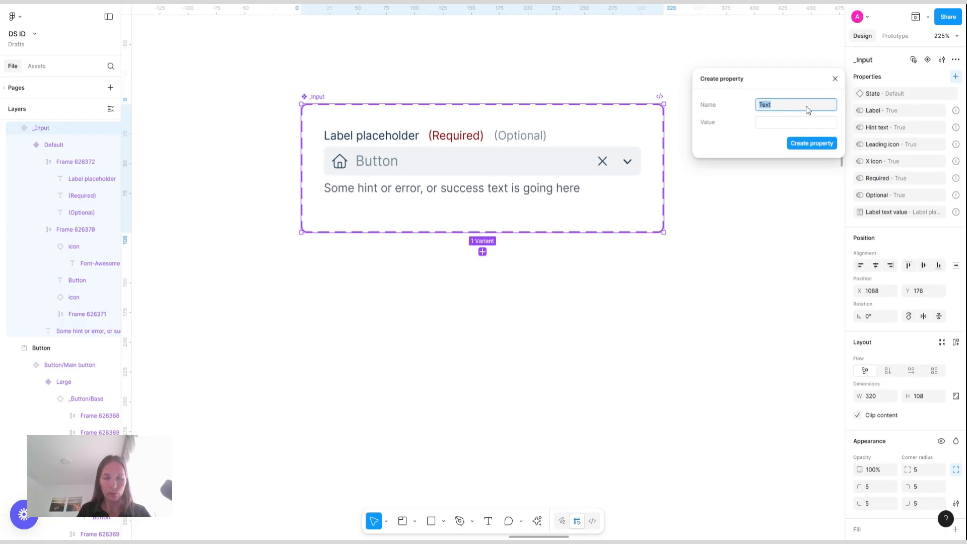
type("Input value")
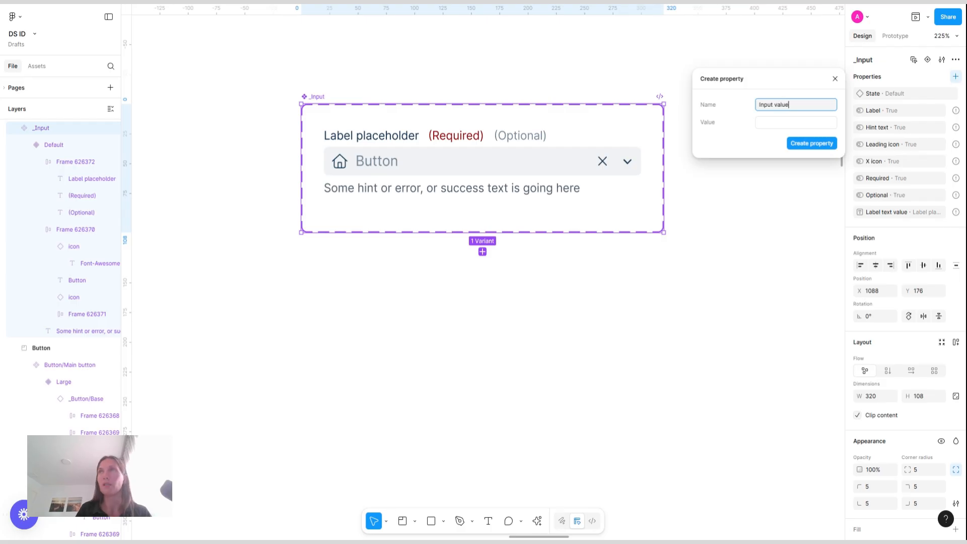
left_click(776, 122)
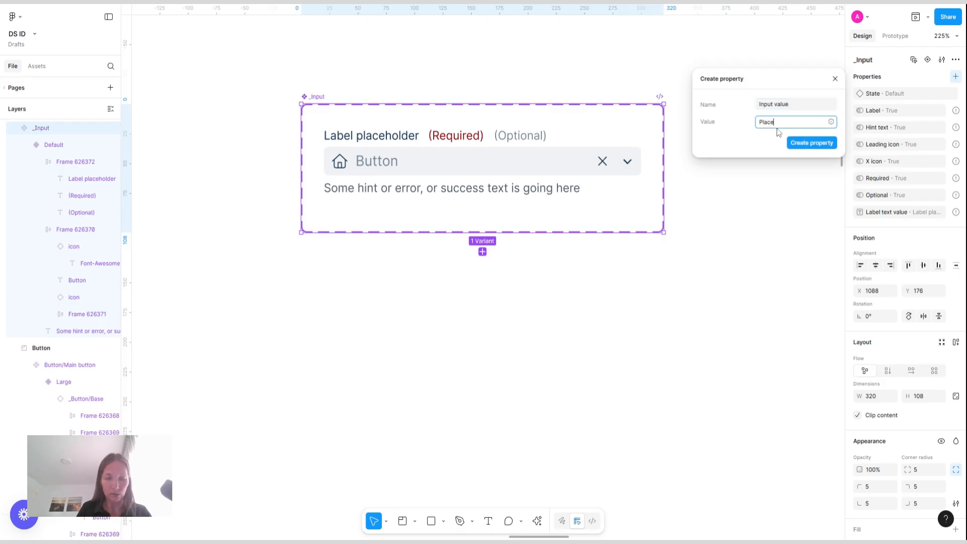
key("Return")
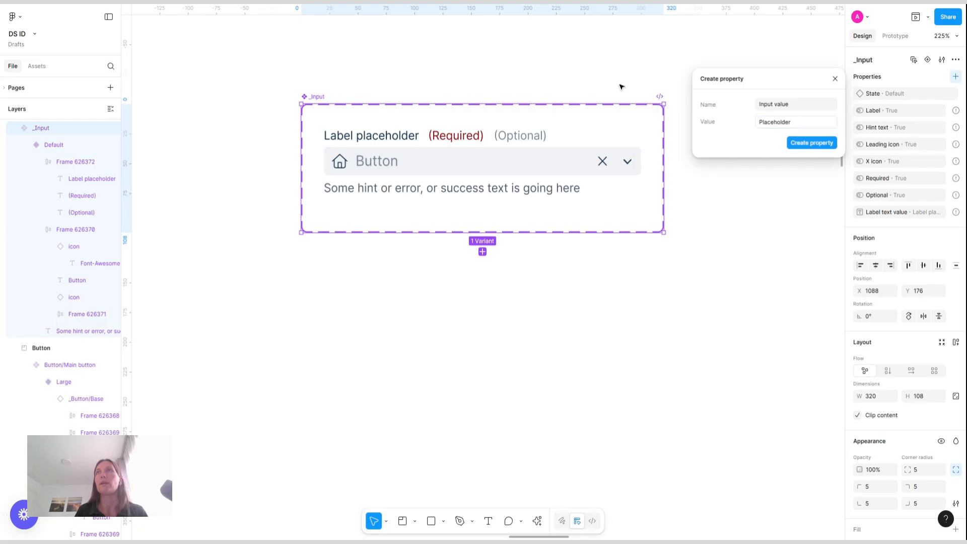
left_click(824, 143)
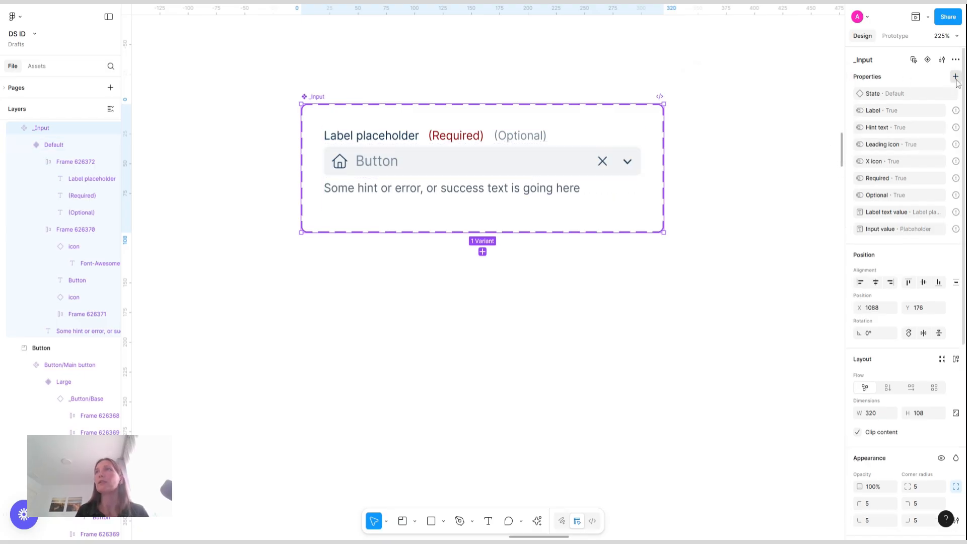
Add a Text property "Hint text value" with the default "Some hint or error, or success text is going here"
left_click(956, 76)
left_click(907, 122)
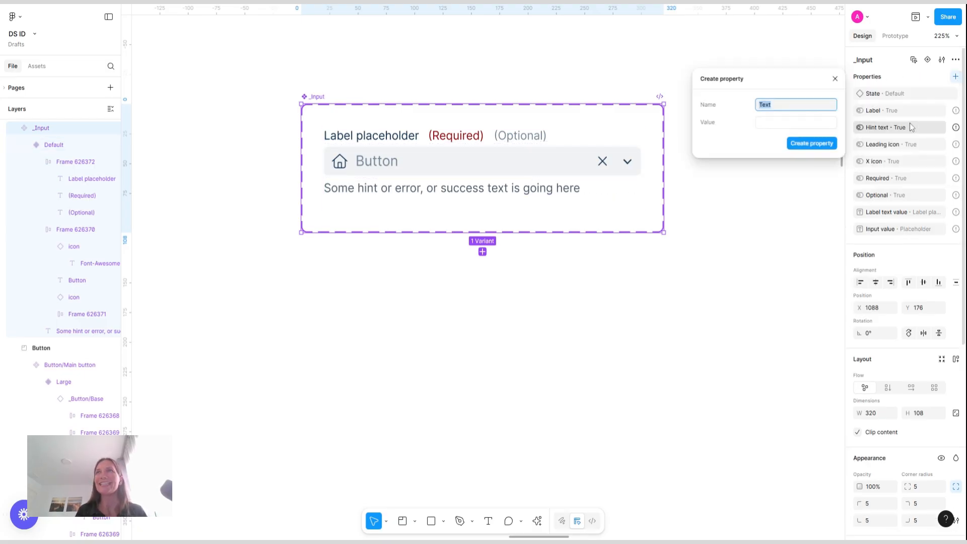
type("Hint t")
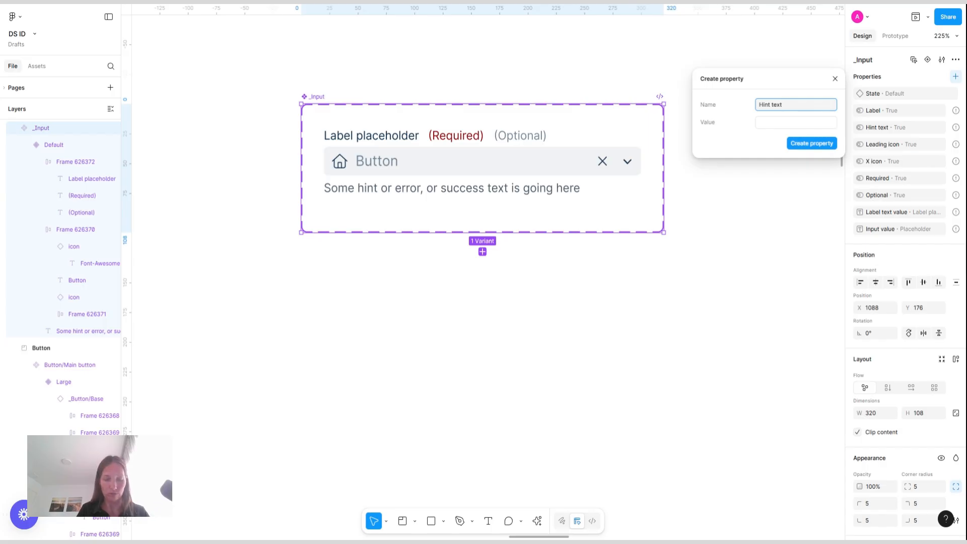
left_click(777, 122)
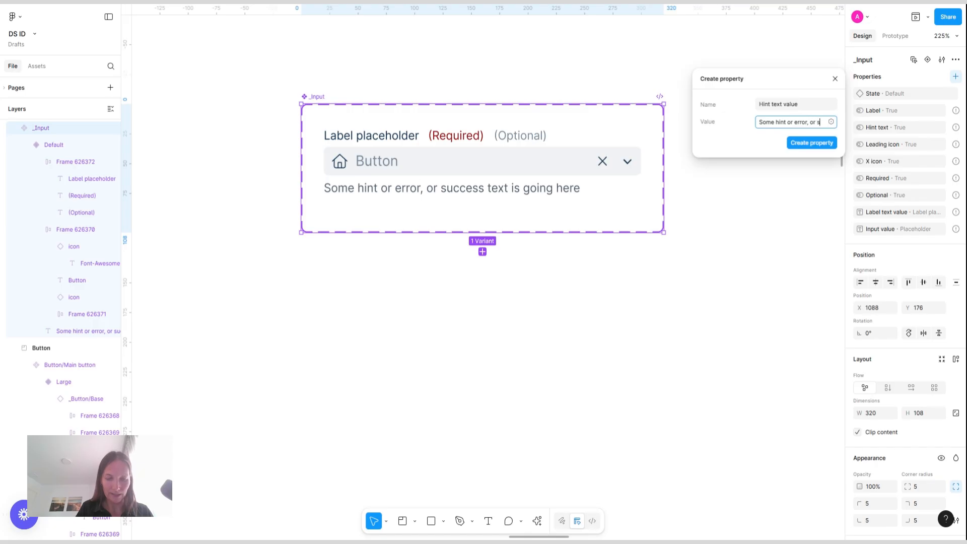
type("ess text is go")
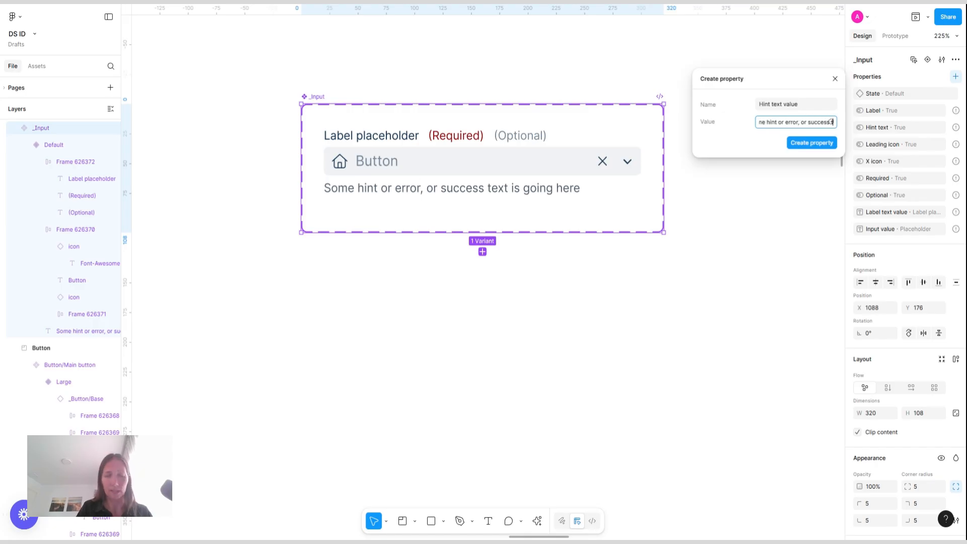
type("ing here")
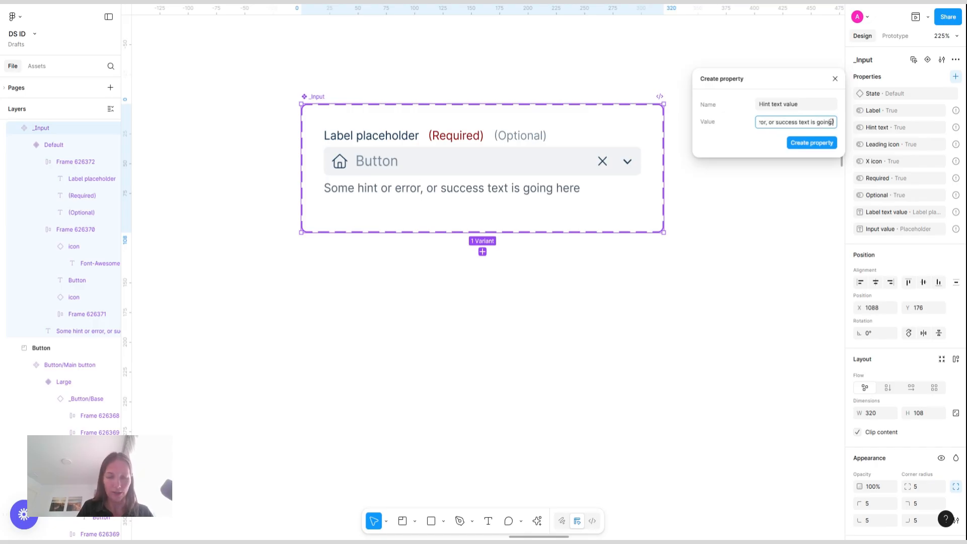
left_click(809, 144)
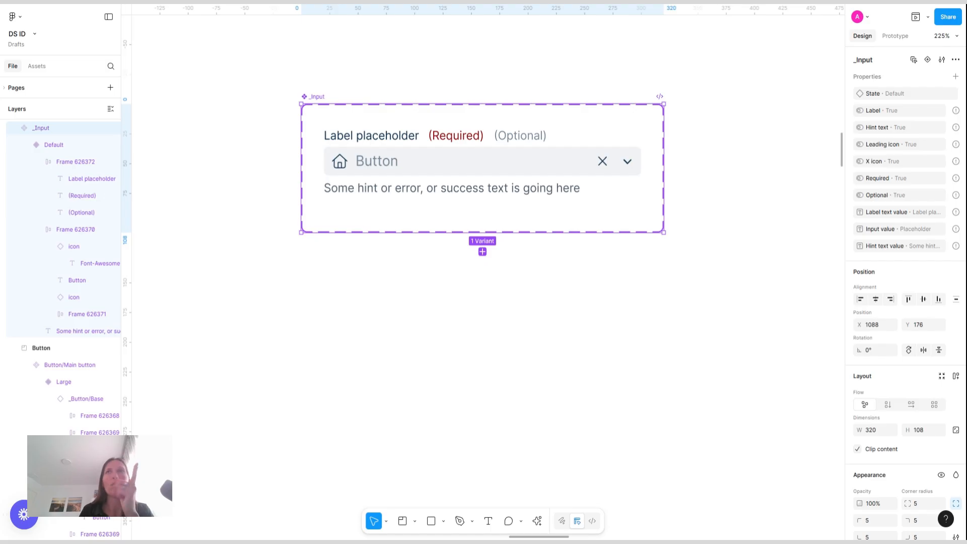
Add a Boolean property named "Dropdown style" to the _Input component
left_click(956, 77)
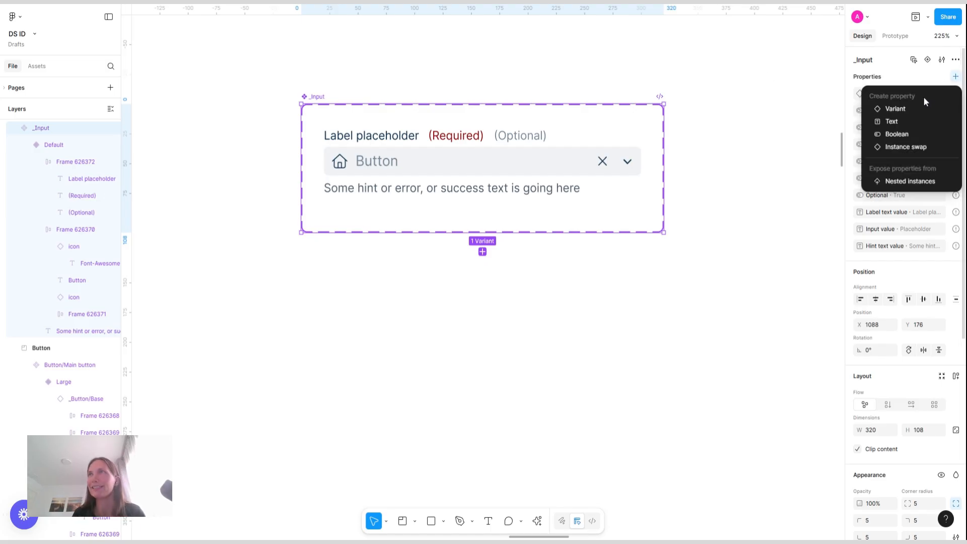
left_click(899, 134)
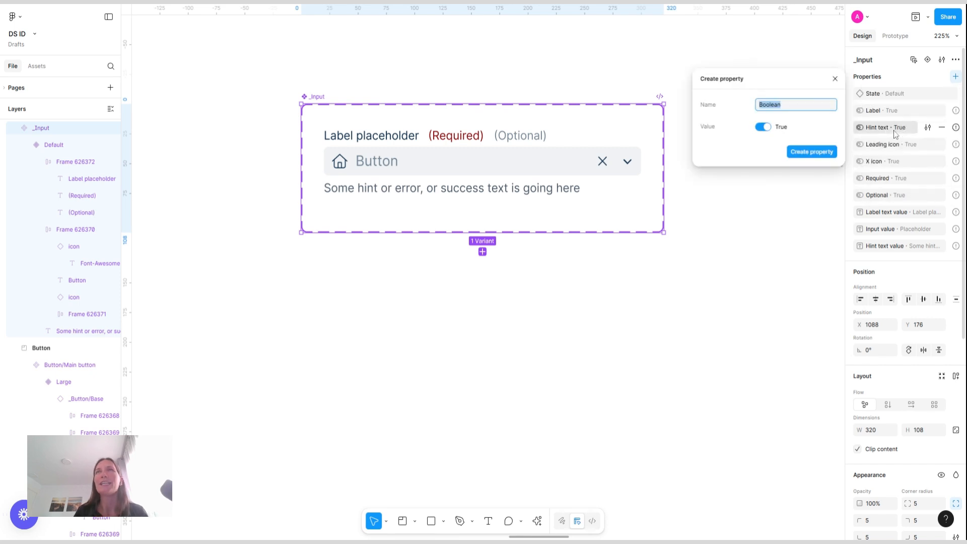
type("Dropdown sty")
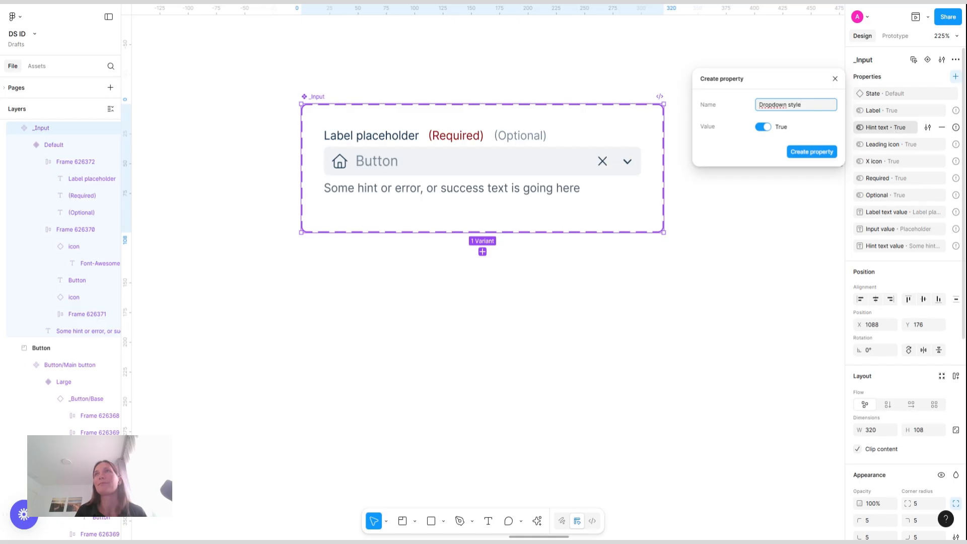
left_click(813, 152)
key("Escape")
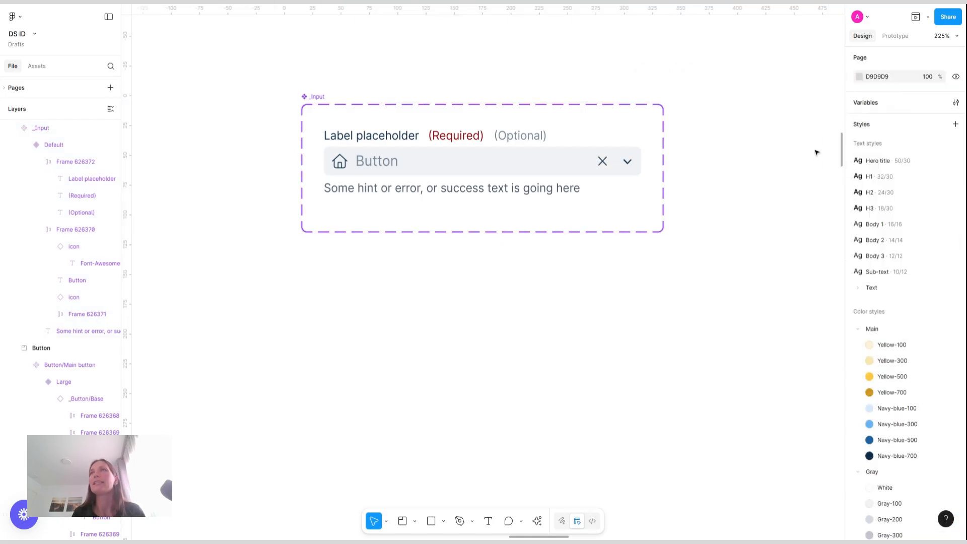
Link the label row frame's visibility to the Label Boolean property
double_click(386, 139)
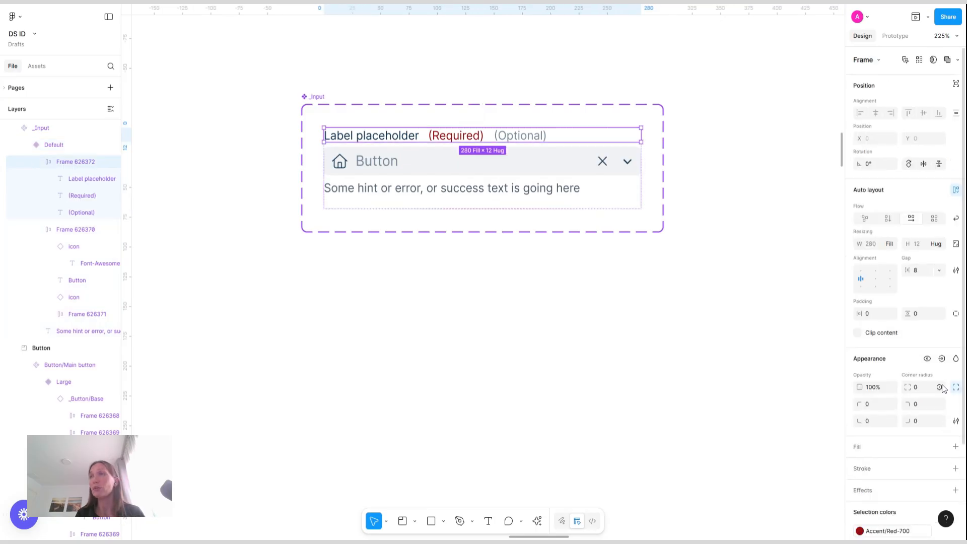
left_click(941, 359)
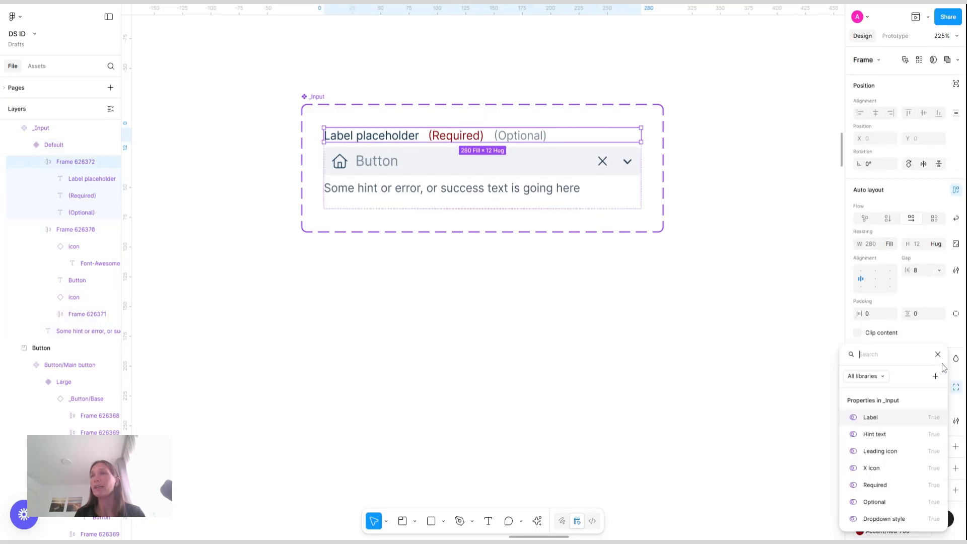
left_click(876, 418)
Link the "(Required)" text layer's visibility to the Required property
left_click(469, 141)
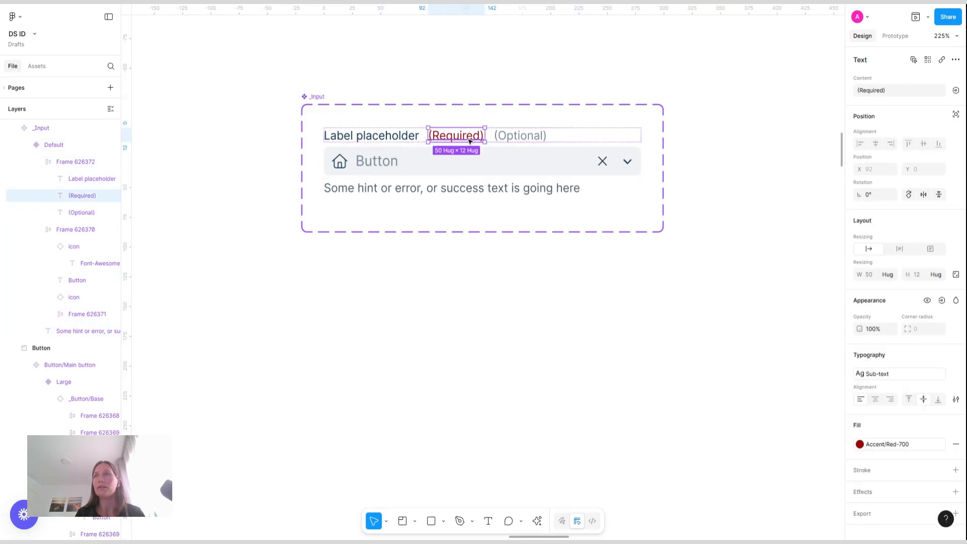
left_click(942, 300)
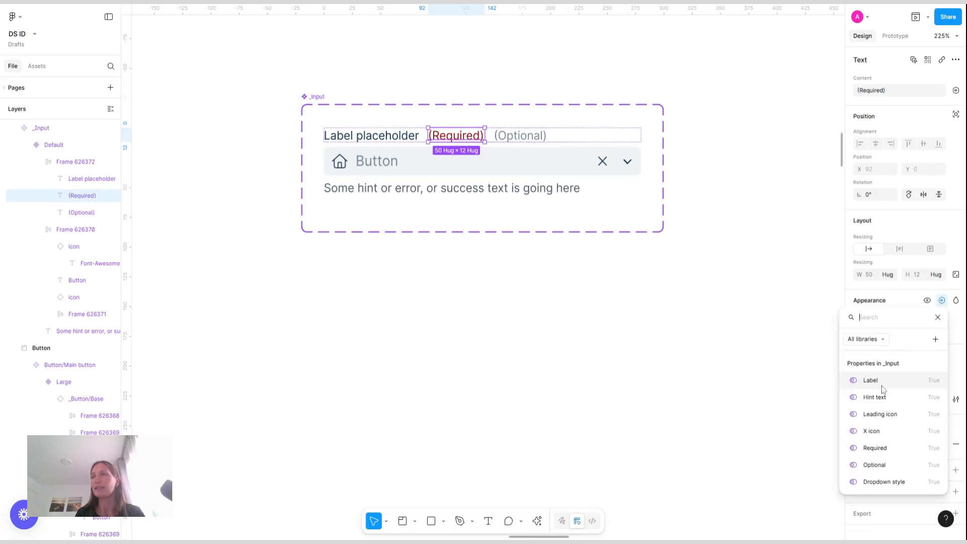
left_click(876, 448)
Link the "(Optional)" text layer's visibility to the Optional property
left_click(534, 136)
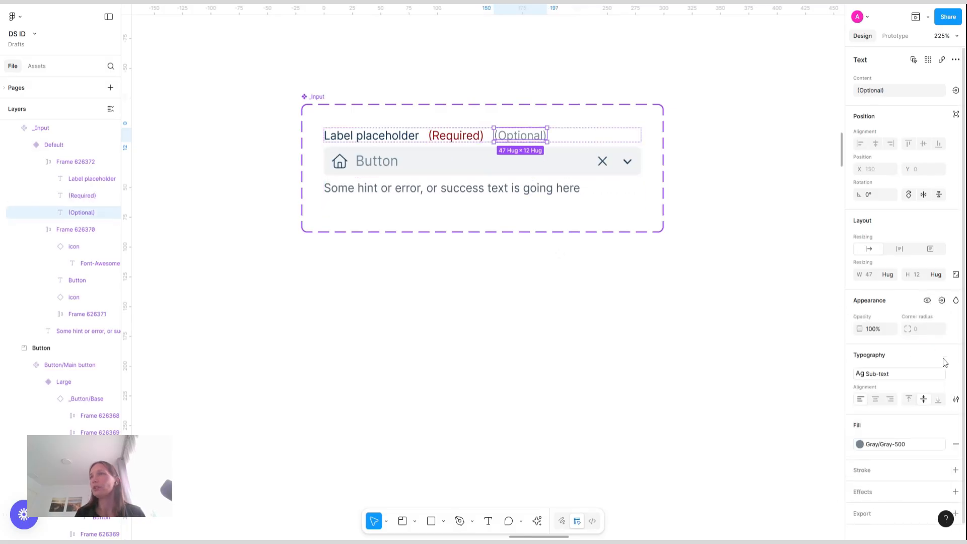
left_click(942, 302)
left_click(873, 466)
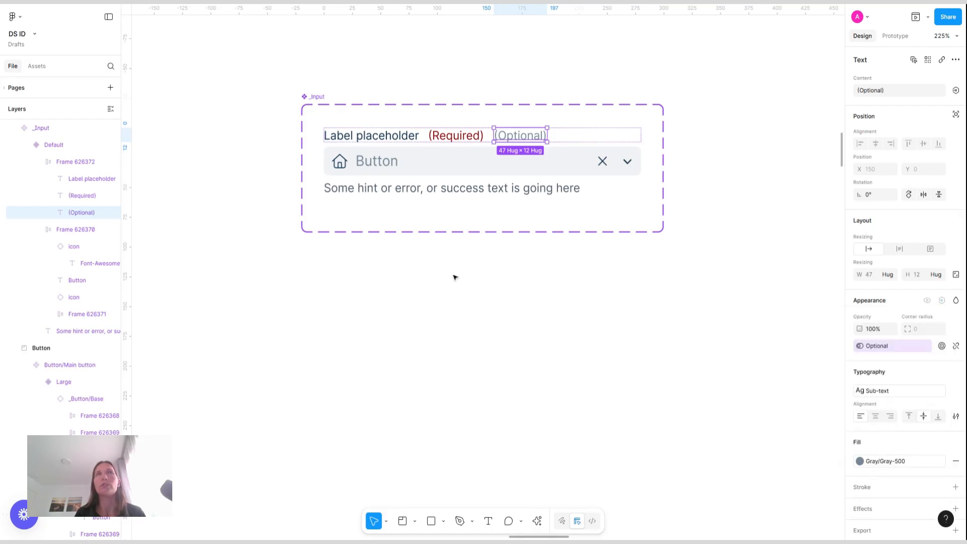
Link the leading home icon's visibility to the Leading icon property
left_click(340, 163)
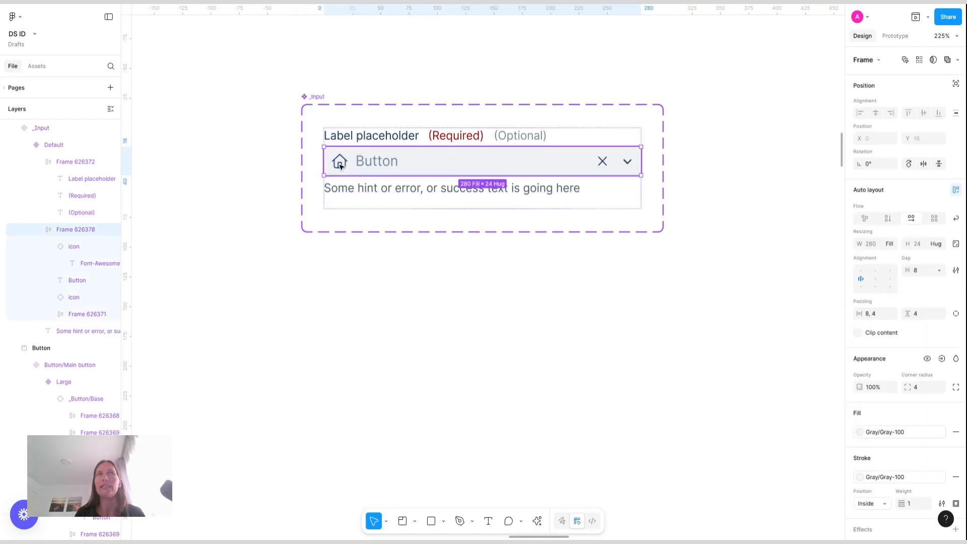
left_click(340, 163)
left_click(941, 326)
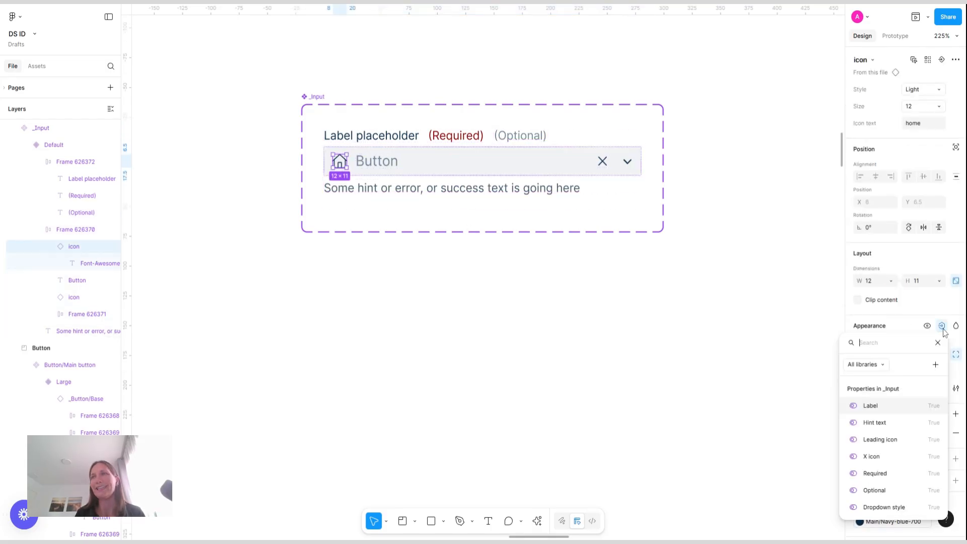
left_click(895, 441)
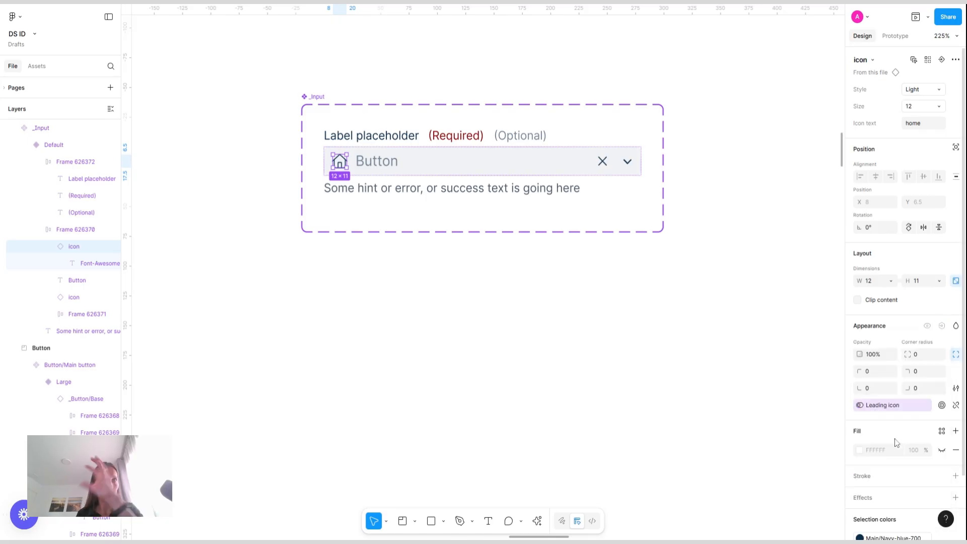
Bind the input field's text content to the Input value text property
left_click(376, 166)
left_click(956, 90)
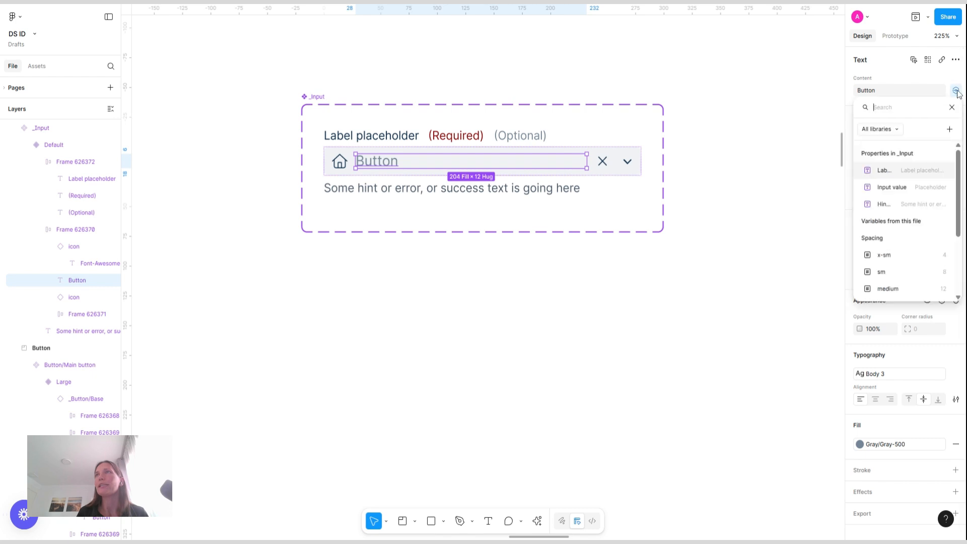
left_click(905, 171)
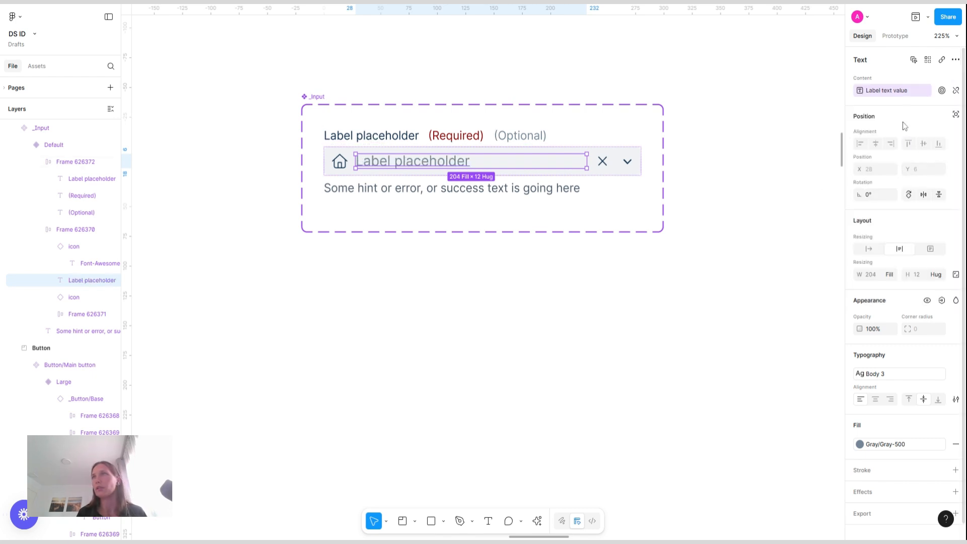
left_click(957, 91)
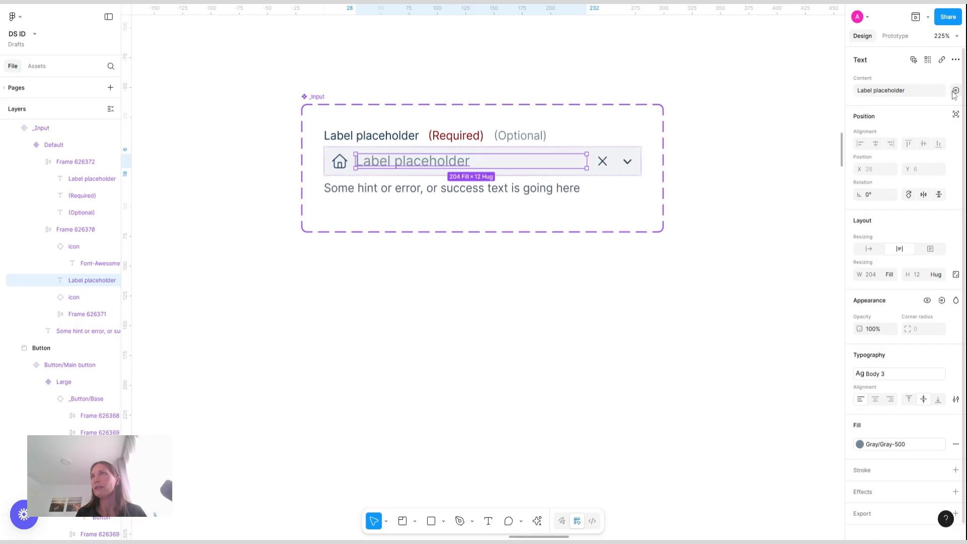
left_click(957, 91)
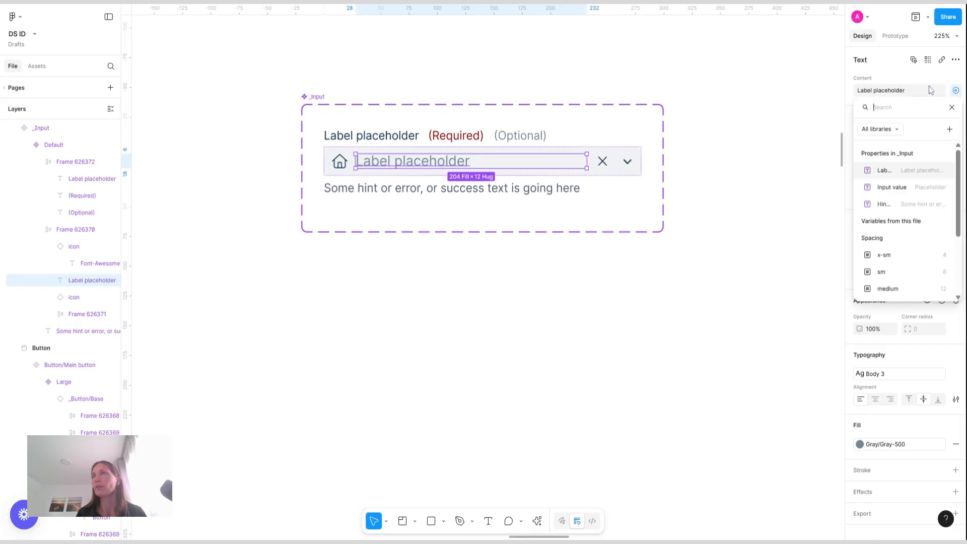
left_click(907, 187)
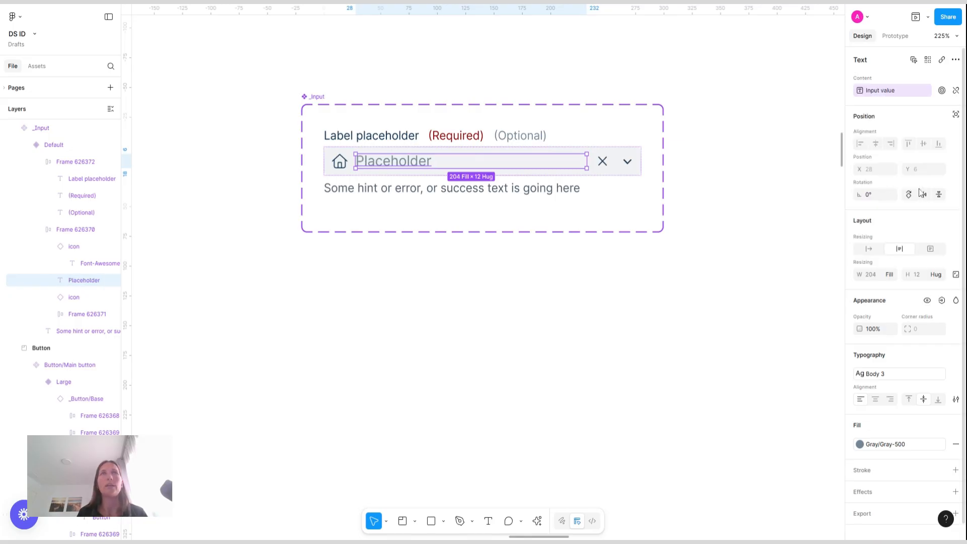
Bind the "Label placeholder" text content to the Label text value property
left_click(384, 139)
left_click(383, 139)
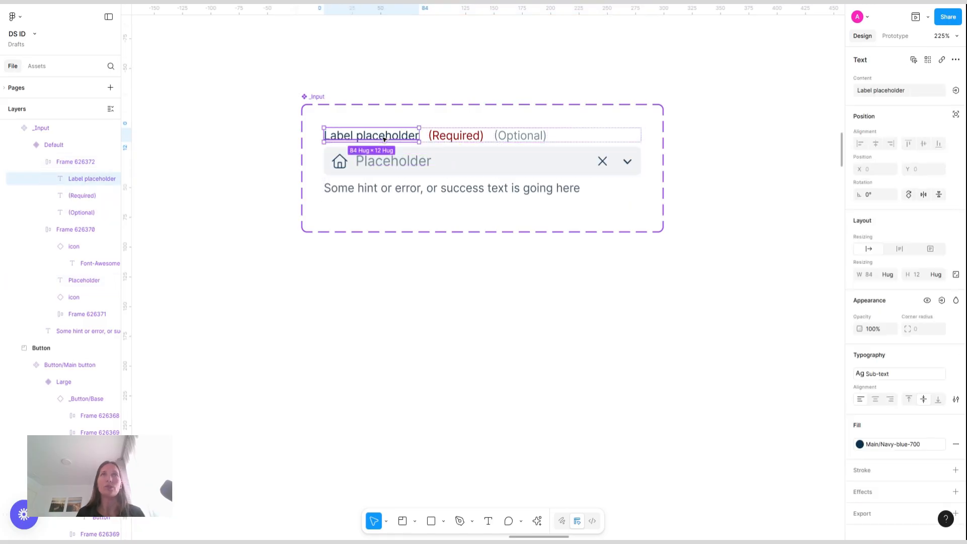
left_click(956, 90)
left_click(902, 170)
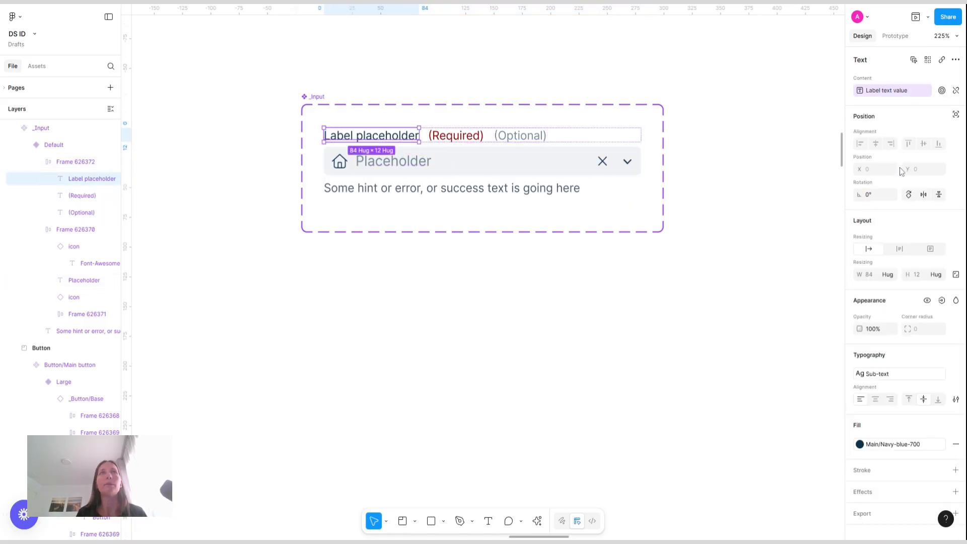
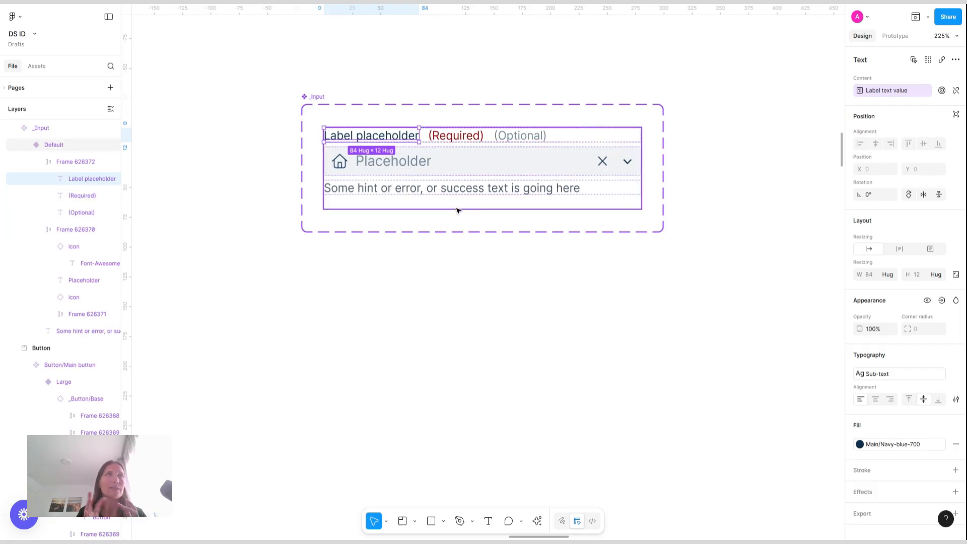
Bind the hint text layer's content to the Hint text value component property
left_click(455, 189)
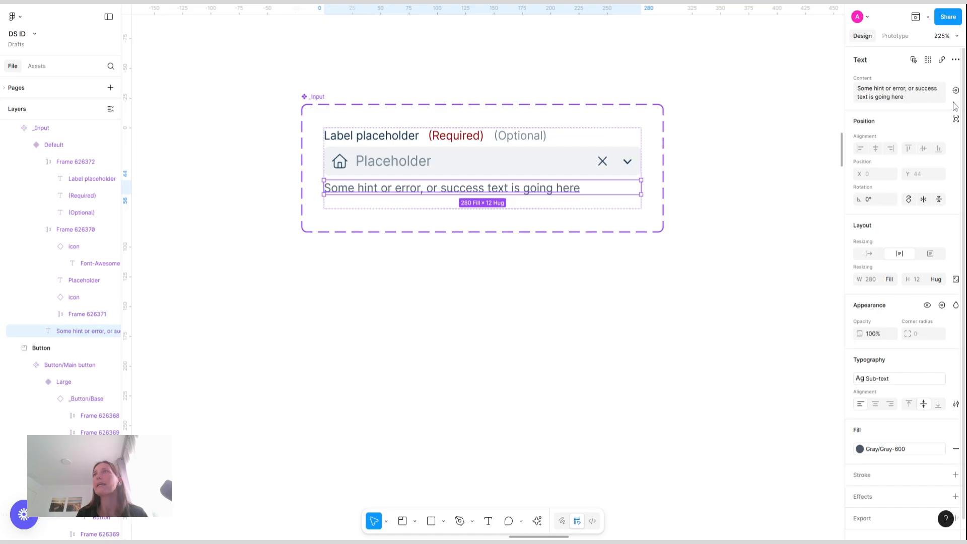
left_click(955, 94)
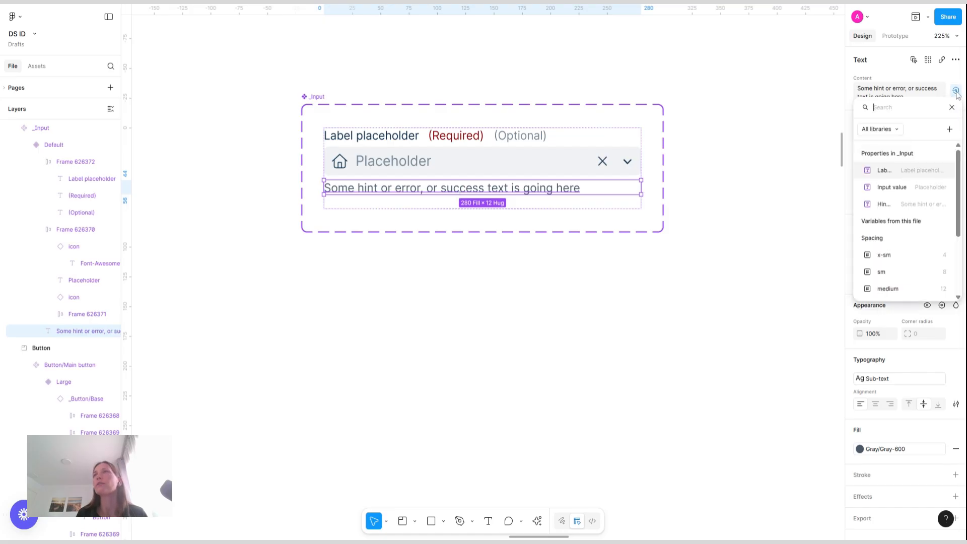
left_click(916, 211)
Bind the close (X) icon's visibility to the X icon boolean property
left_click(603, 163)
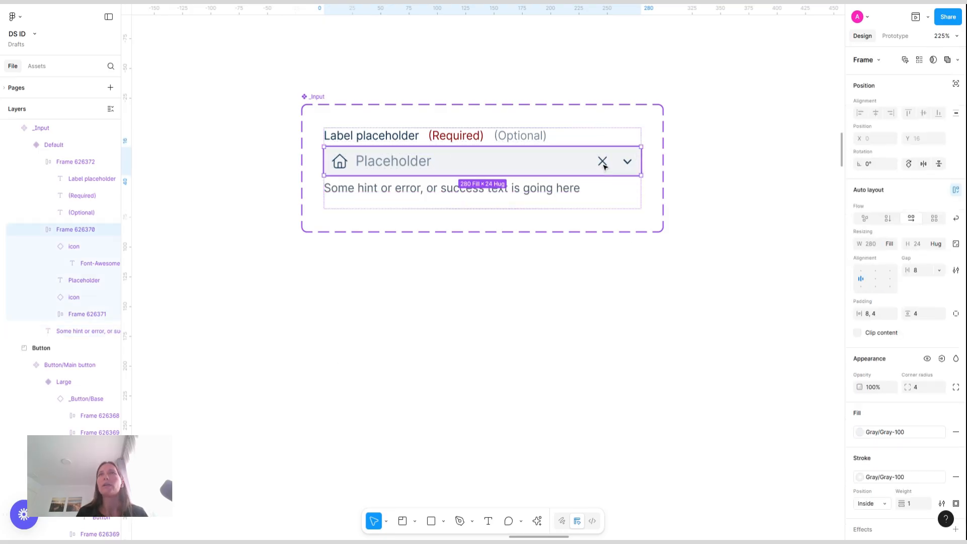
left_click(605, 165)
left_click(941, 326)
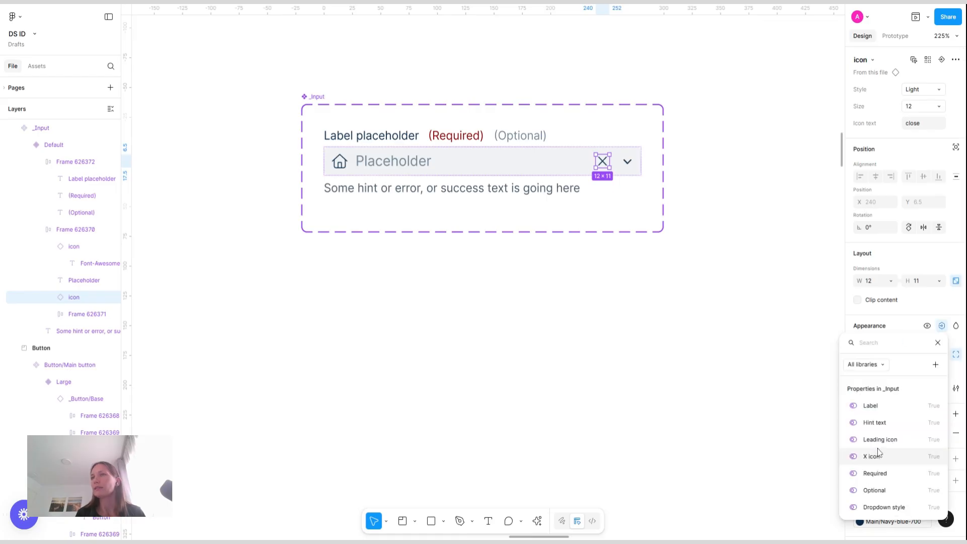
left_click(883, 456)
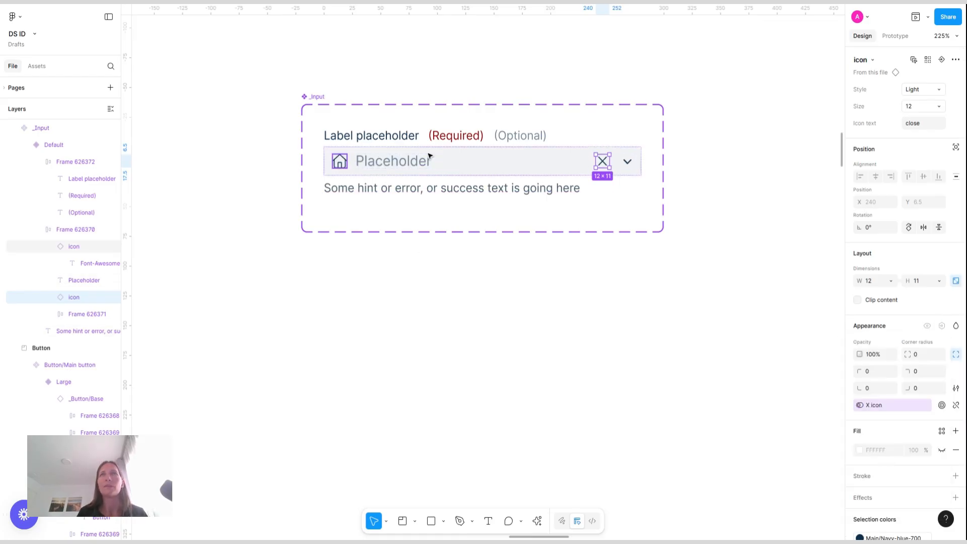
Bind the dropdown chevron frame's visibility to the Dropdown style boolean property
left_click(629, 166)
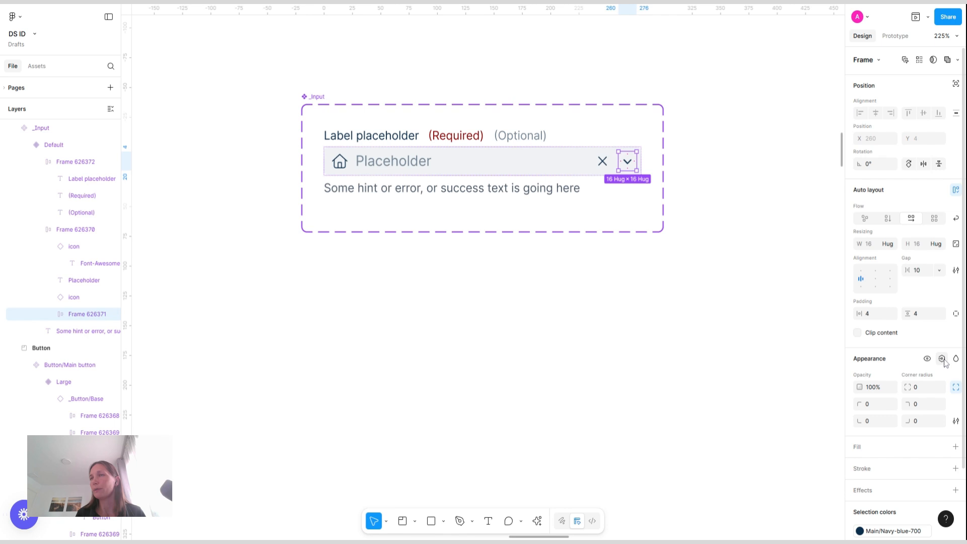
left_click(941, 358)
left_click(895, 520)
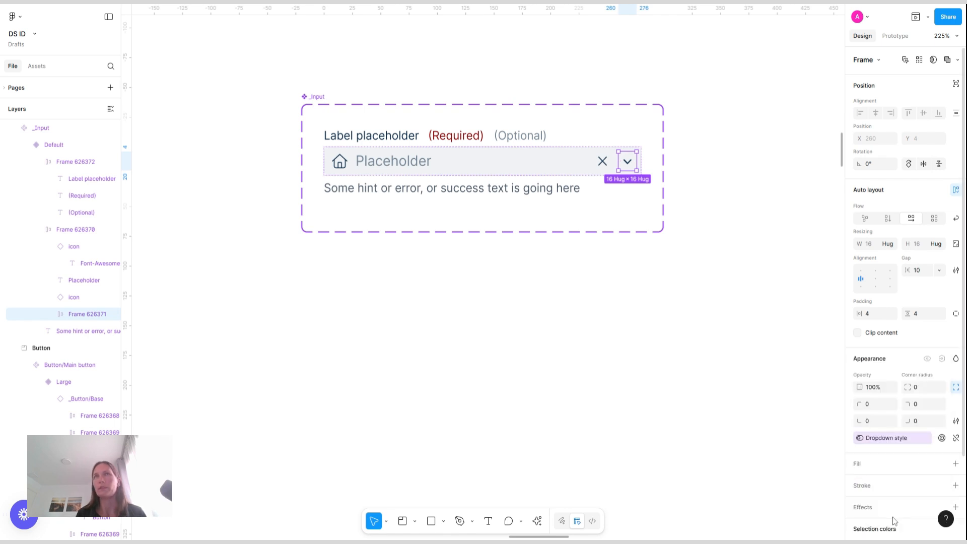
Bind the hint text layer's visibility to the Hint text boolean property
left_click(559, 195)
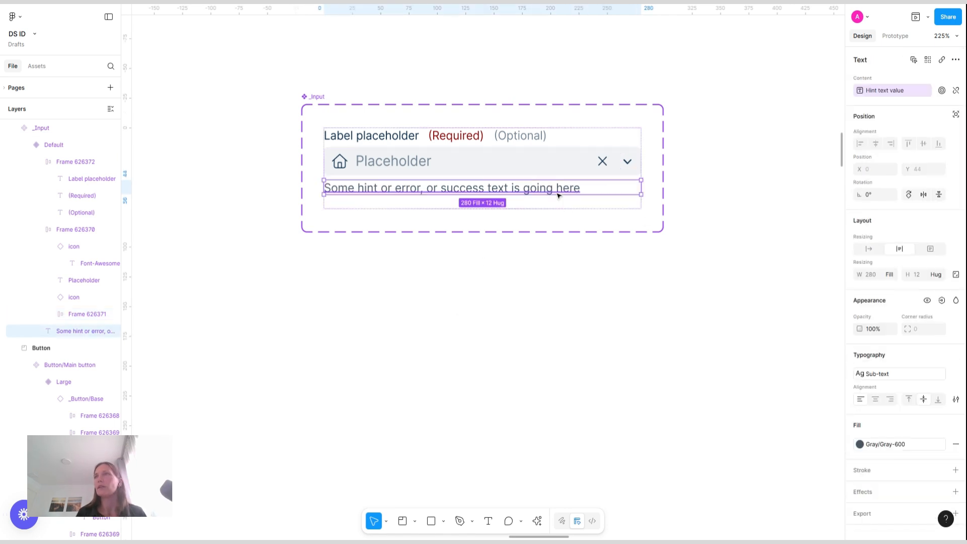
left_click(942, 300)
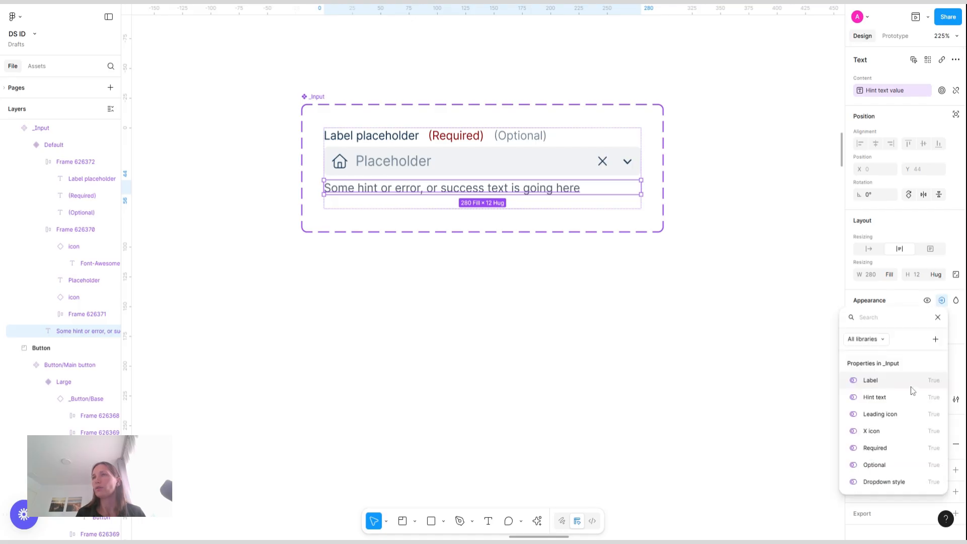
left_click(892, 401)
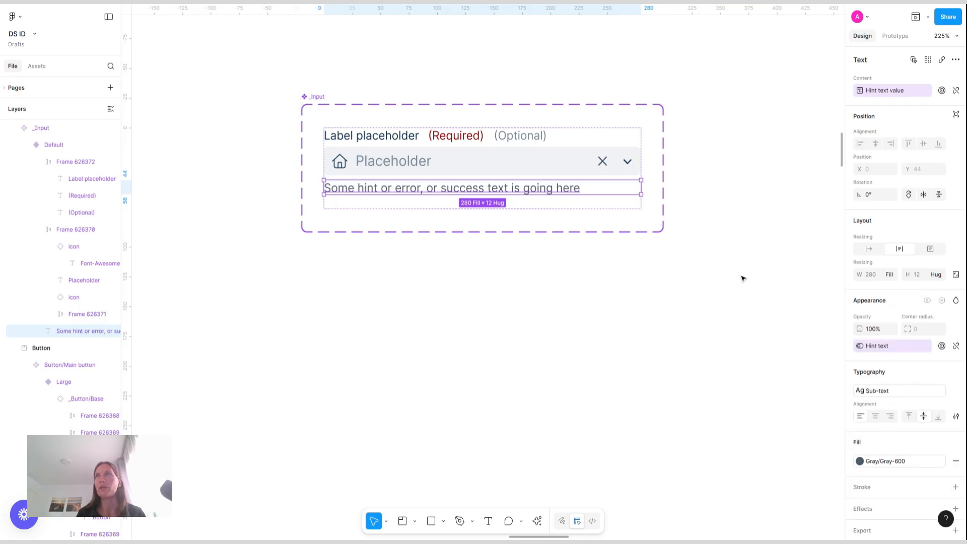
Add a new variant to the _Input component set and name its State Hover
left_click(328, 96)
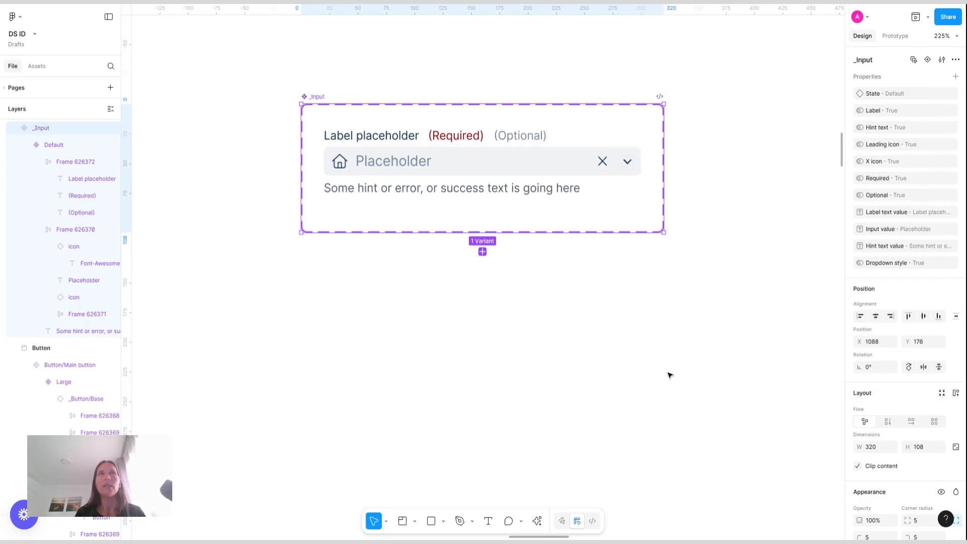
left_click(314, 102)
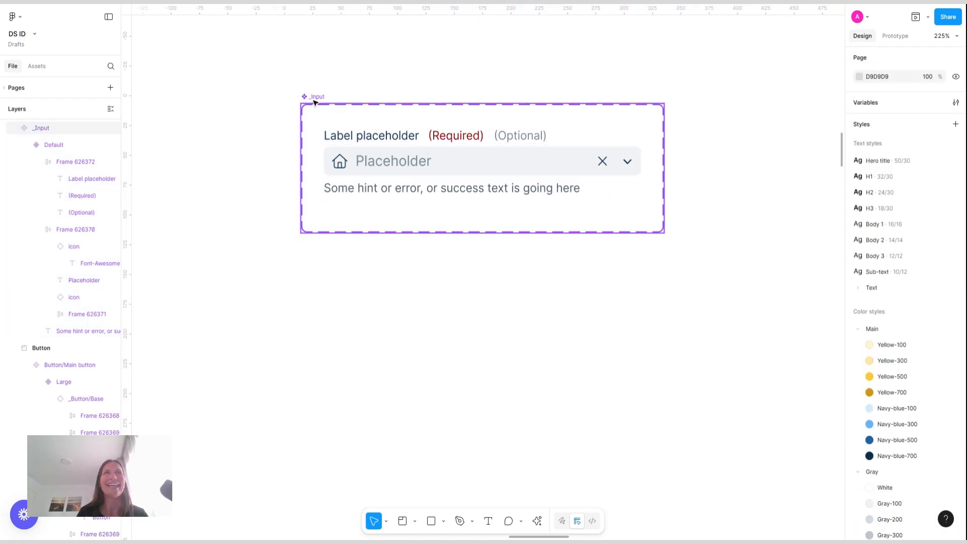
left_click(313, 102)
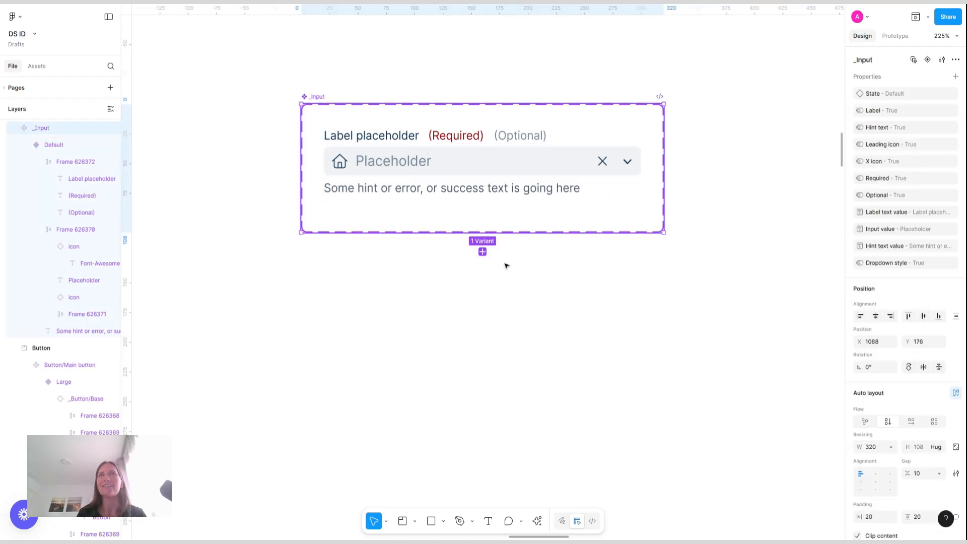
left_click(482, 252)
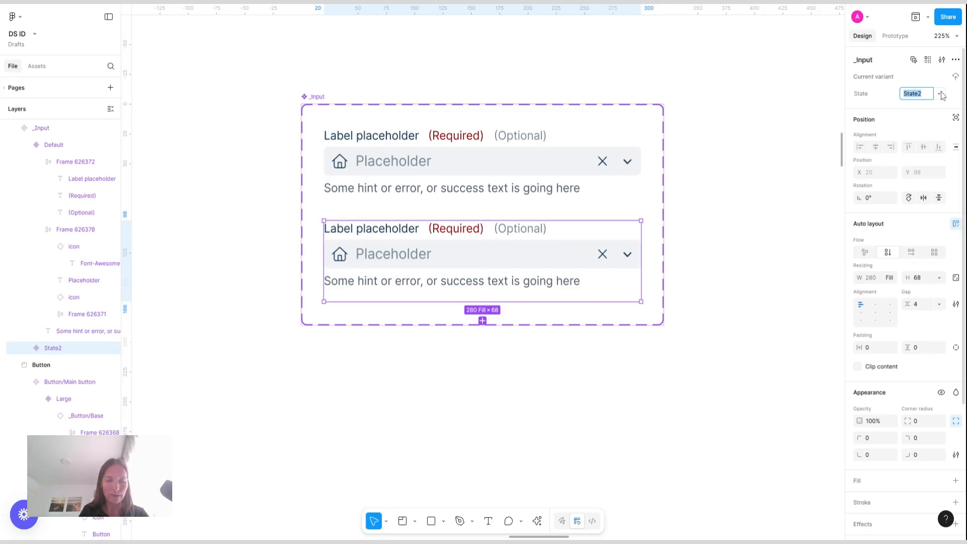
type("Hover")
key("Return")
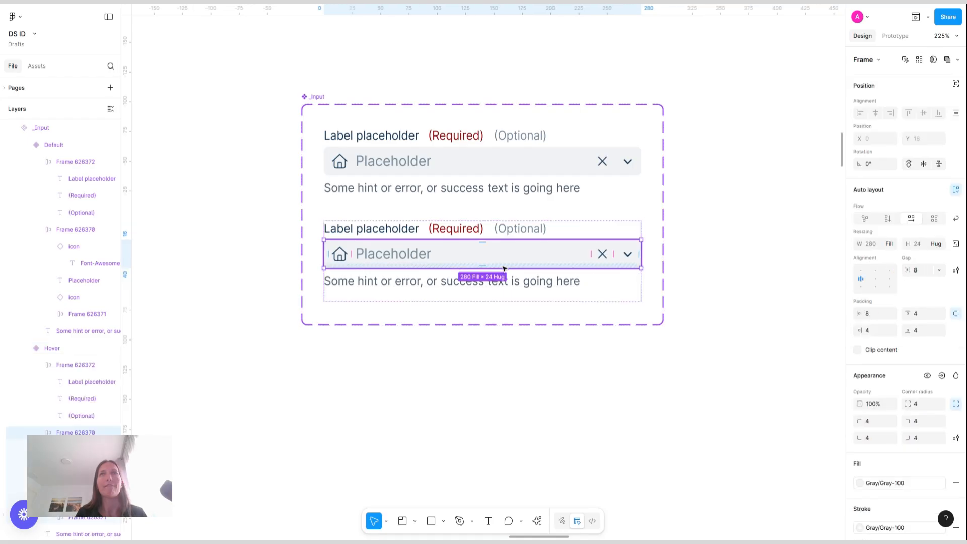
Set the Hover variant's input field fill to Gray-200
scroll(922, 377, "down", 3)
scroll(923, 377, "down", 1)
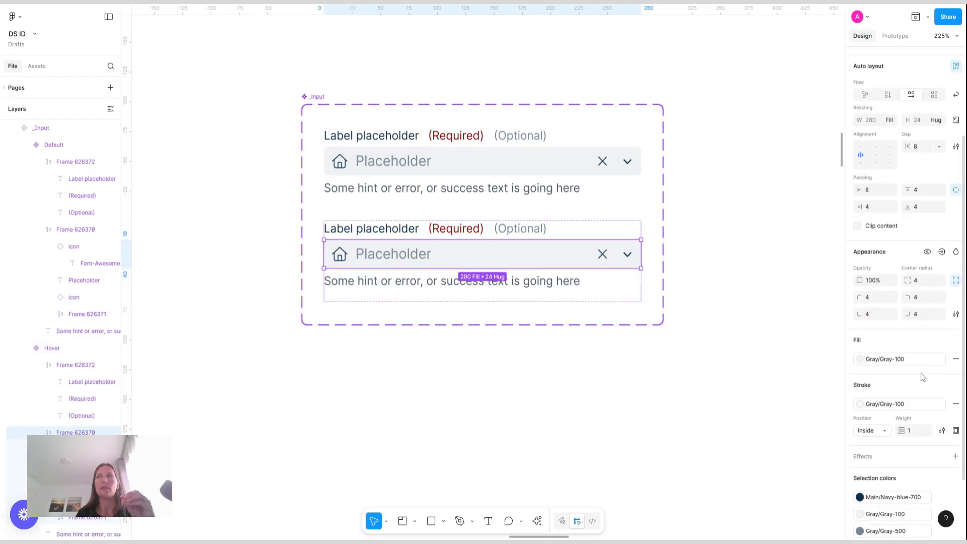
left_click(906, 362)
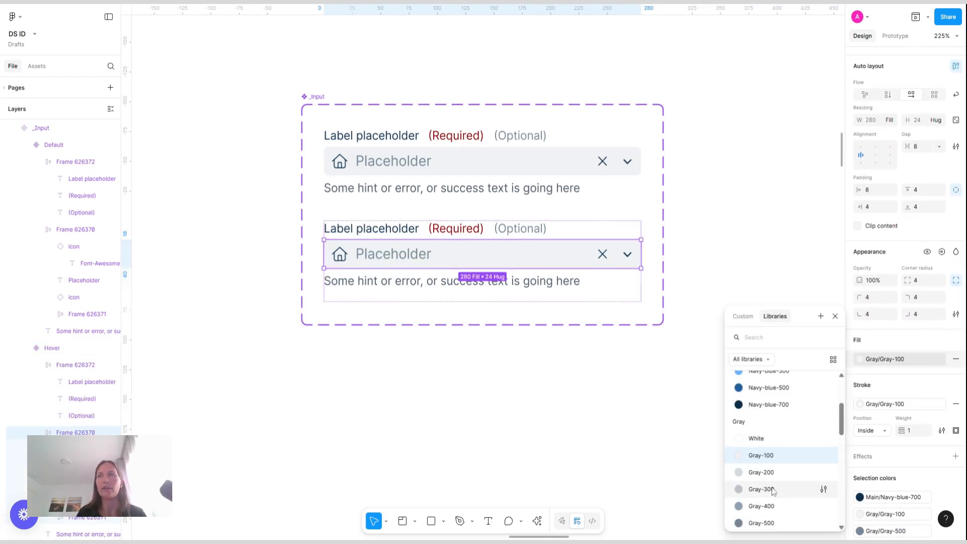
left_click(776, 472)
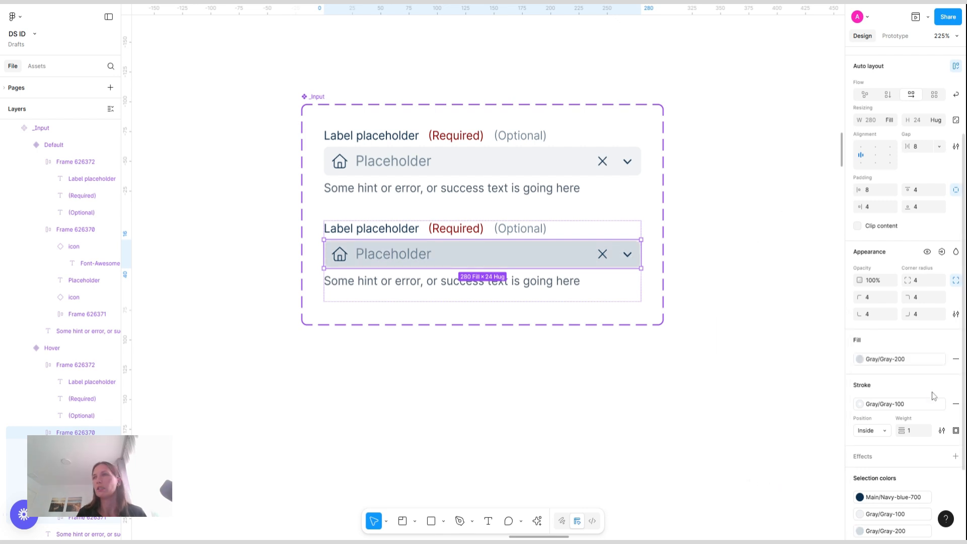
Change the Hover variant's input field fill to Navy-blue-100
left_click(905, 361)
scroll(784, 433, "up", 4)
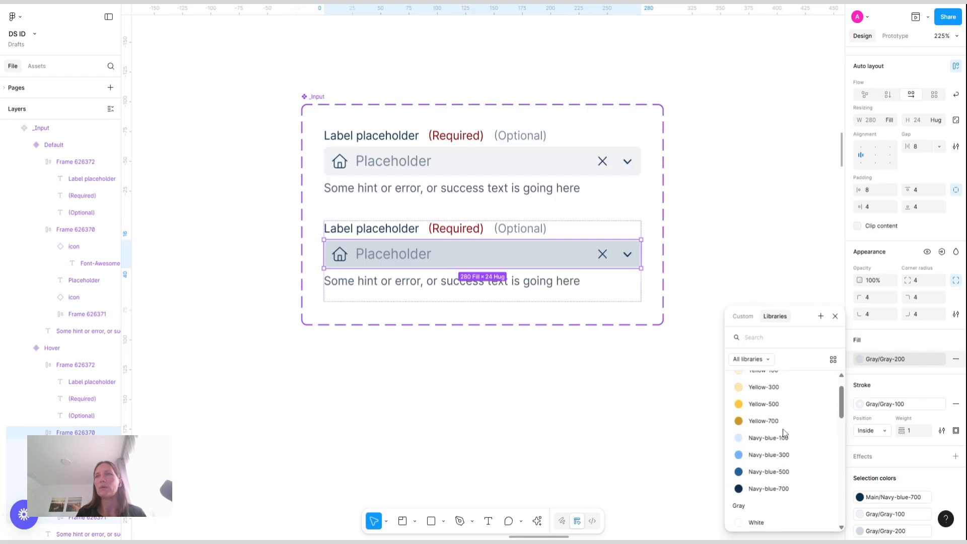
left_click(782, 435)
left_click(749, 215)
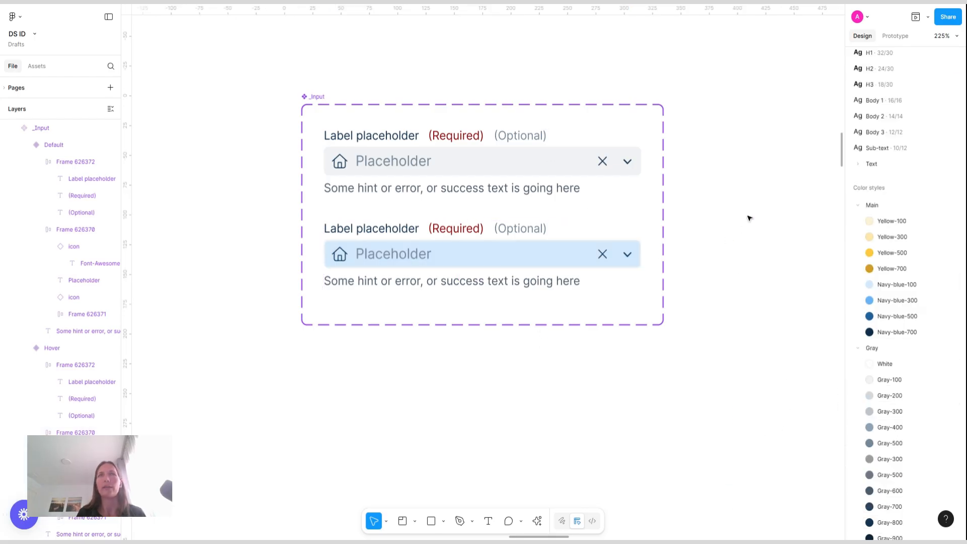
Set the Hover variant's input field stroke color to Navy-blue-100
double_click(568, 255)
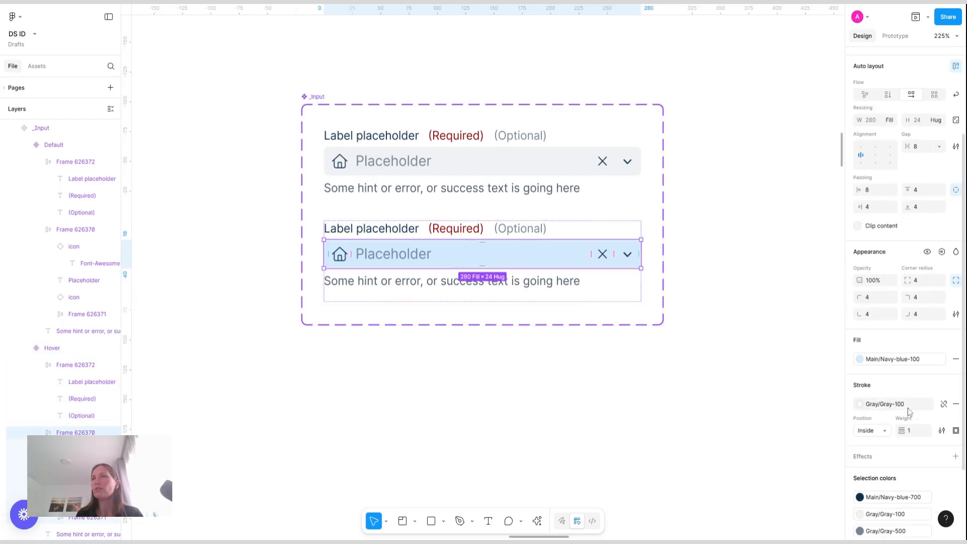
left_click(909, 408)
scroll(774, 454, "up", 1)
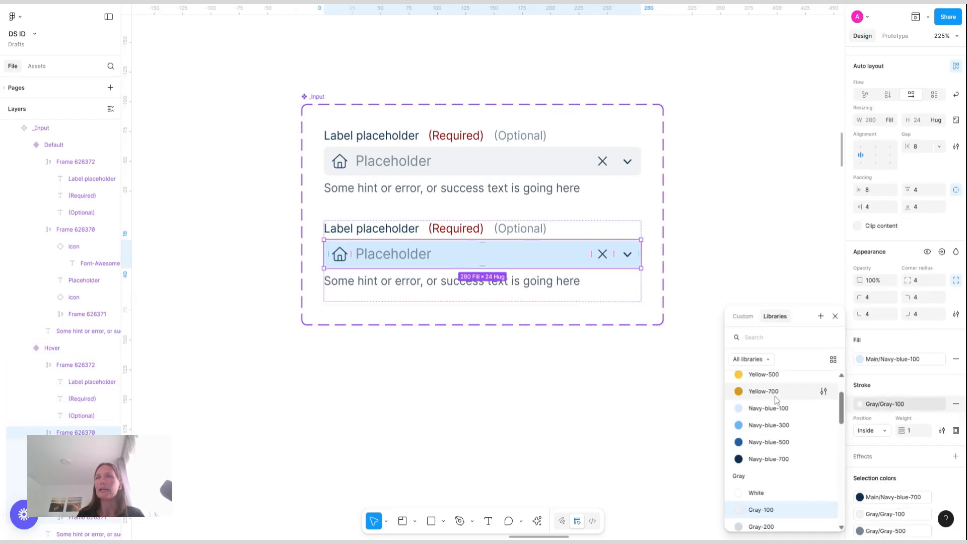
left_click(771, 412)
left_click(724, 199)
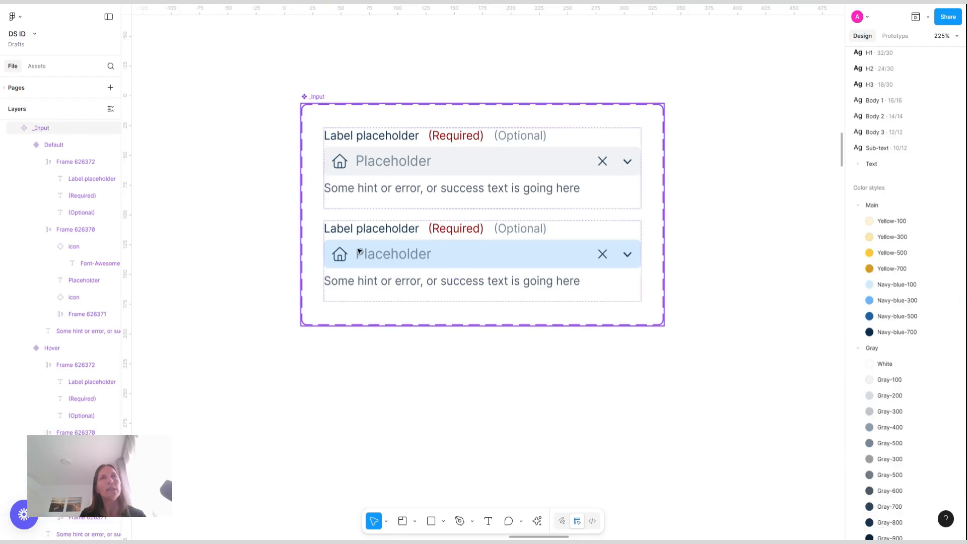
Set the Hover variant's placeholder text color to Gray-300
triple_click(388, 262)
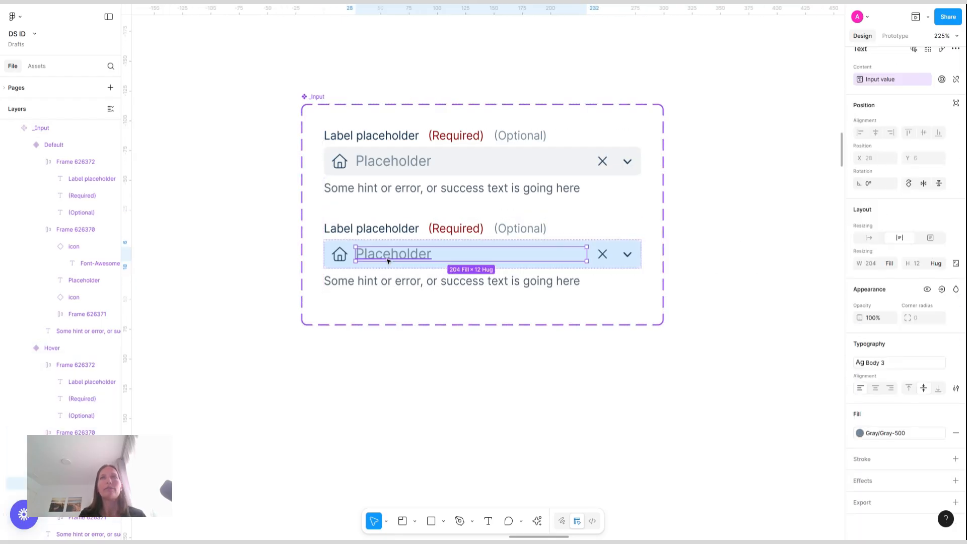
left_click(896, 434)
left_click(773, 483)
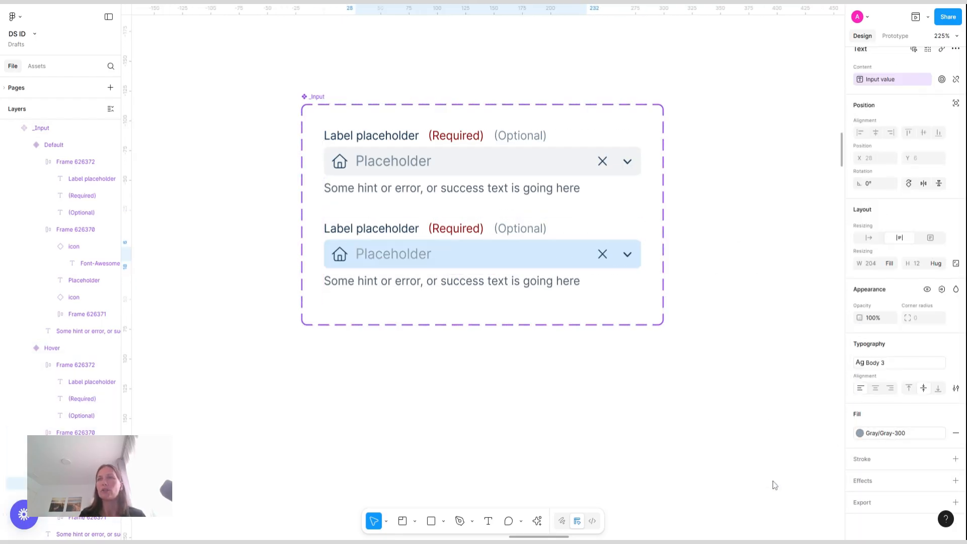
Try a darker gray for the placeholder text, then undo the color change
left_click(896, 437)
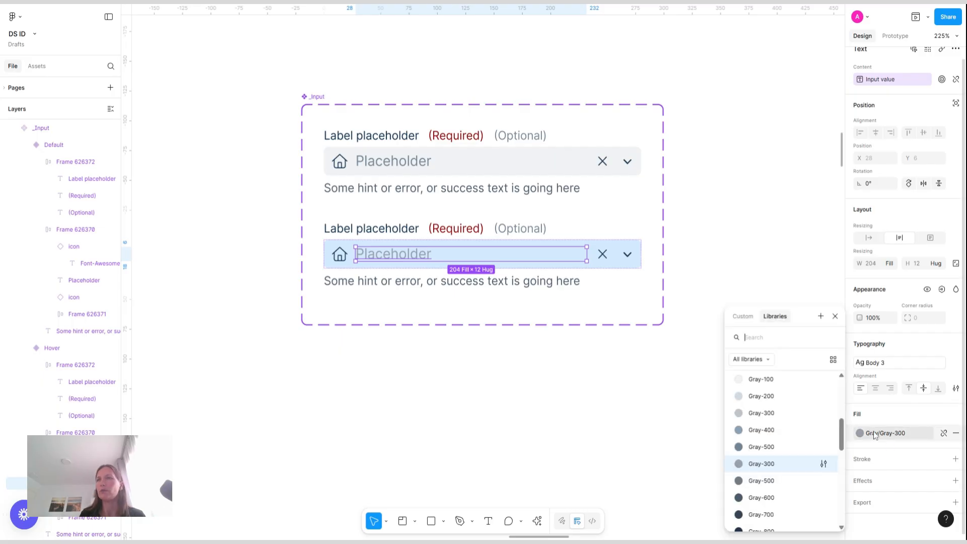
left_click(771, 492)
left_click(747, 337)
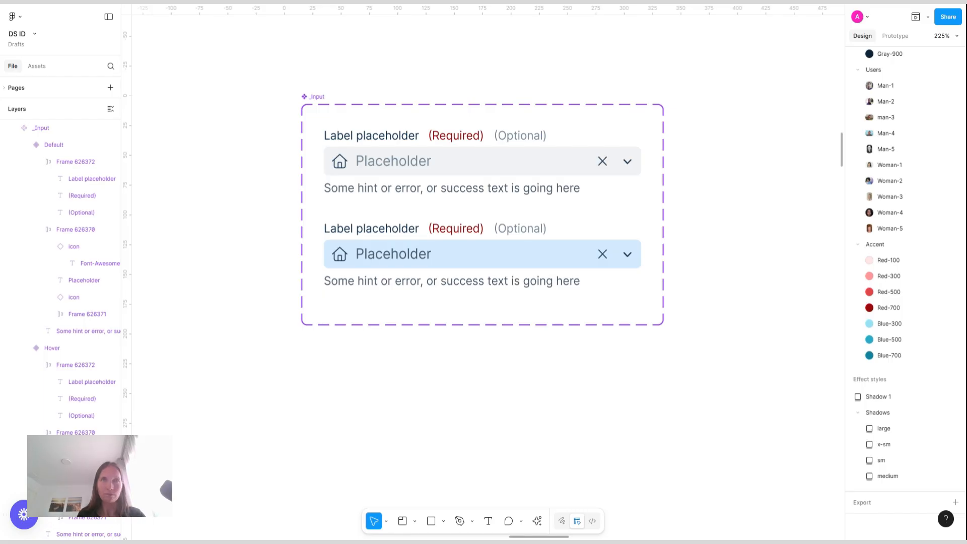
key("ctrl+z")
key("ctrl+z")
left_click(749, 335)
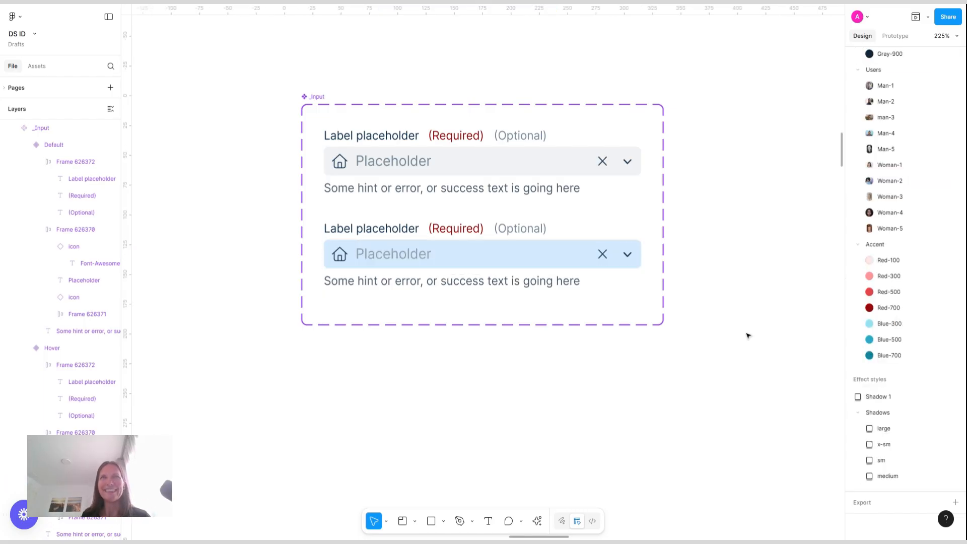
Duplicate the Hover variant as a third variant and name its State FOcus
left_click(523, 252)
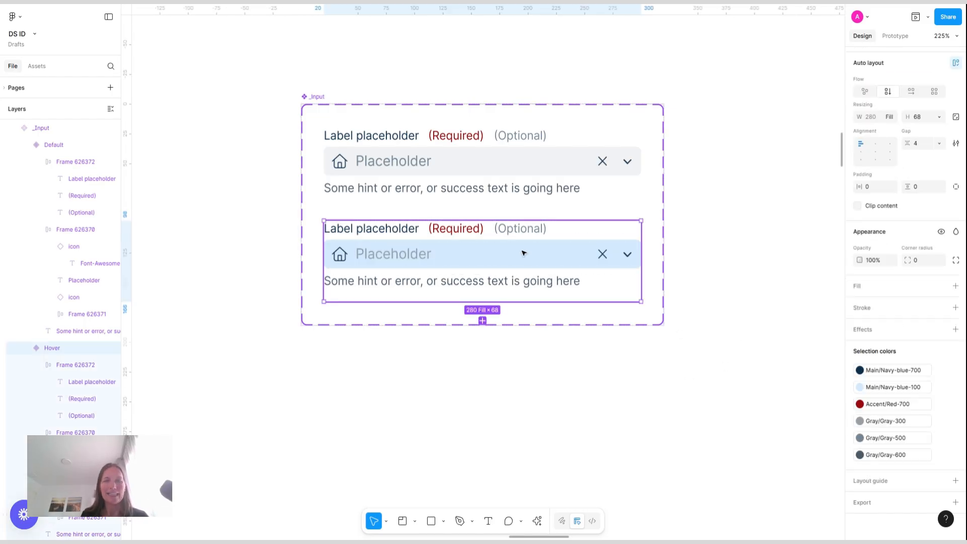
left_click(483, 321)
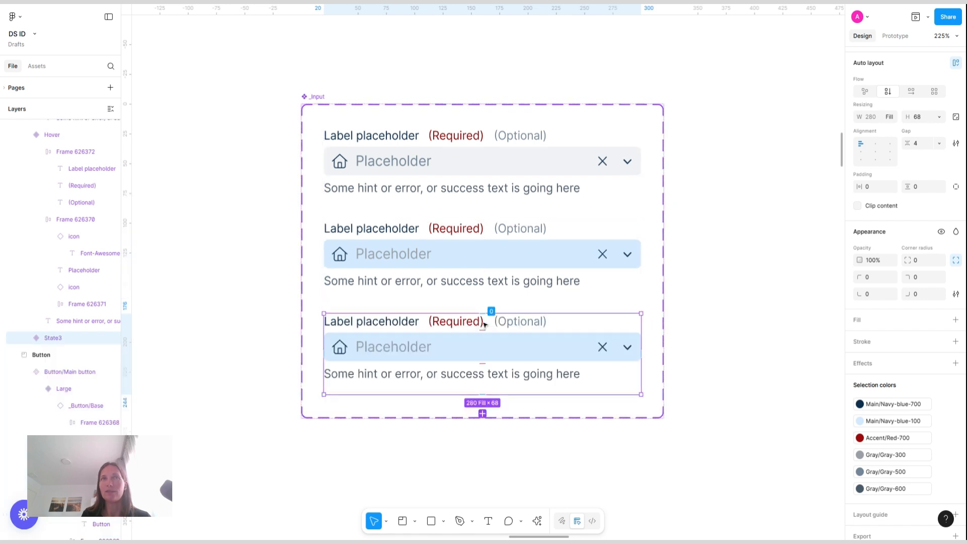
scroll(924, 128, "up", 3)
left_click(928, 93)
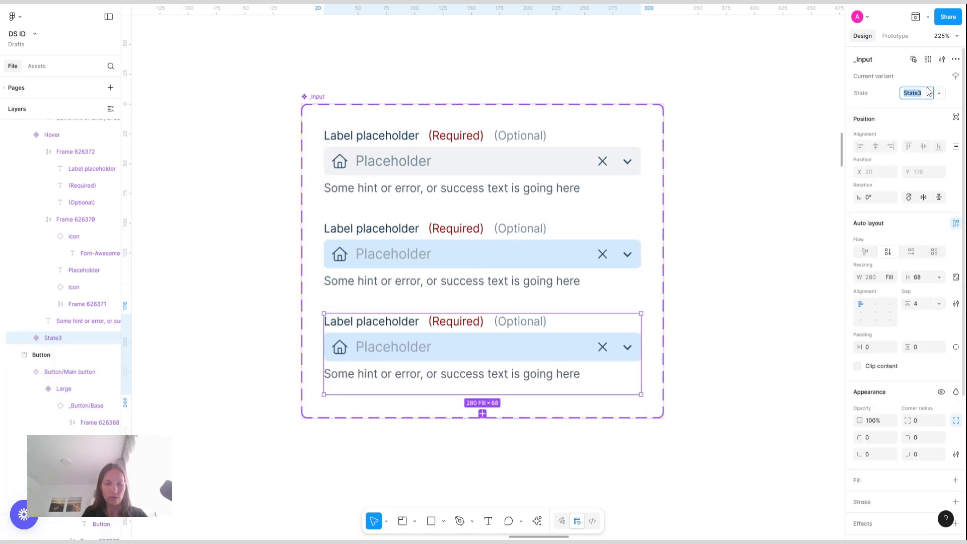
type("Fo")
key("Return")
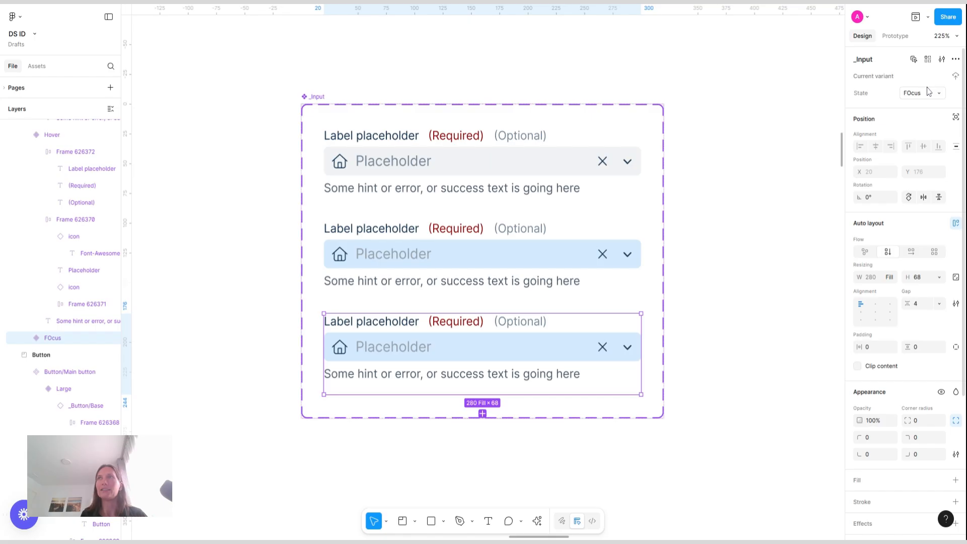
Rename the third variant's State to FocusedOcus
left_click(910, 98)
type("ocu")
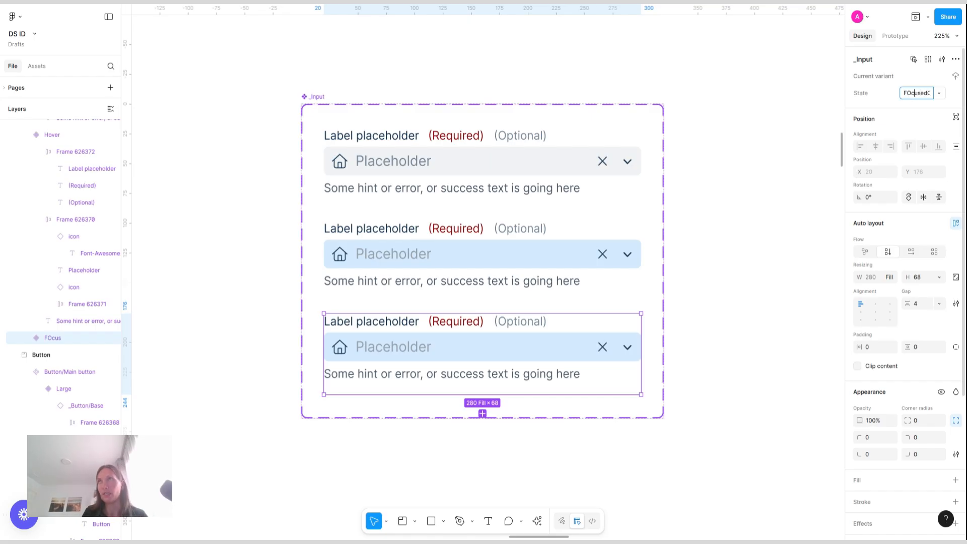
key("Return")
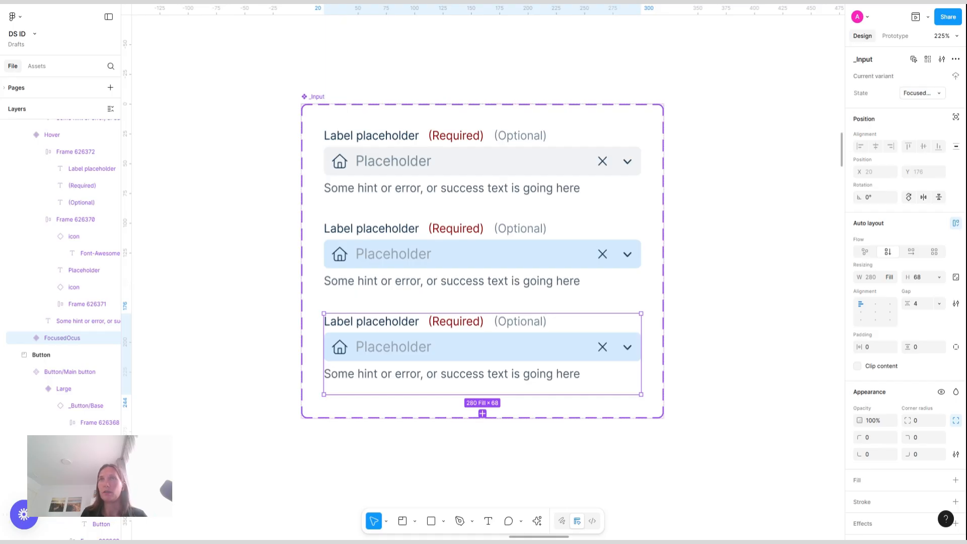
Give the Focused variant's input field a Gray-100 fill and a Navy-blue-700 stroke
double_click(510, 349)
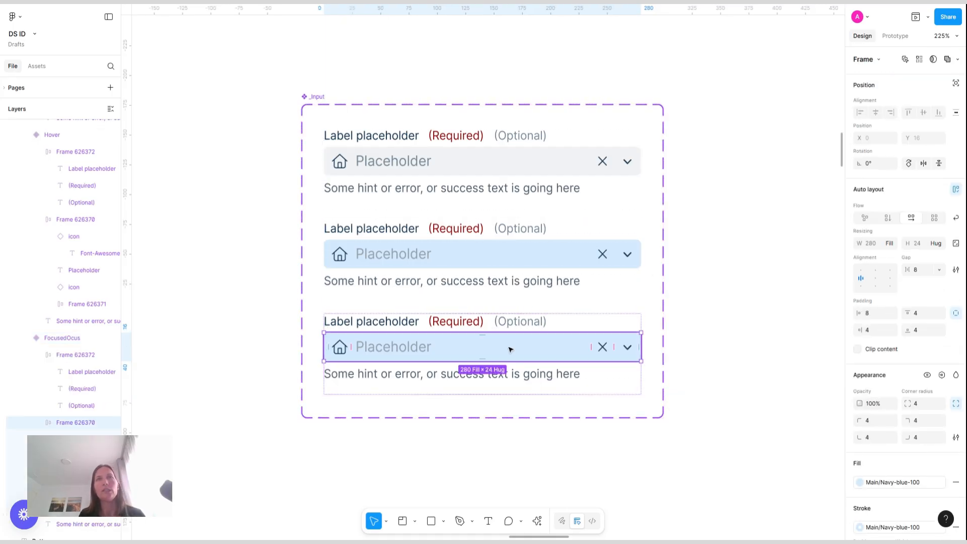
left_click(902, 483)
scroll(769, 461, "down", 3)
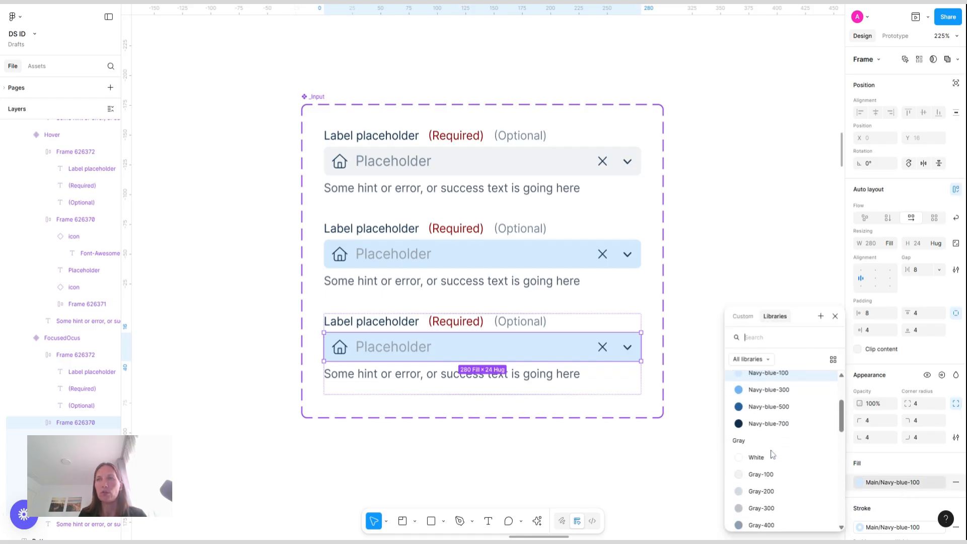
left_click(766, 465)
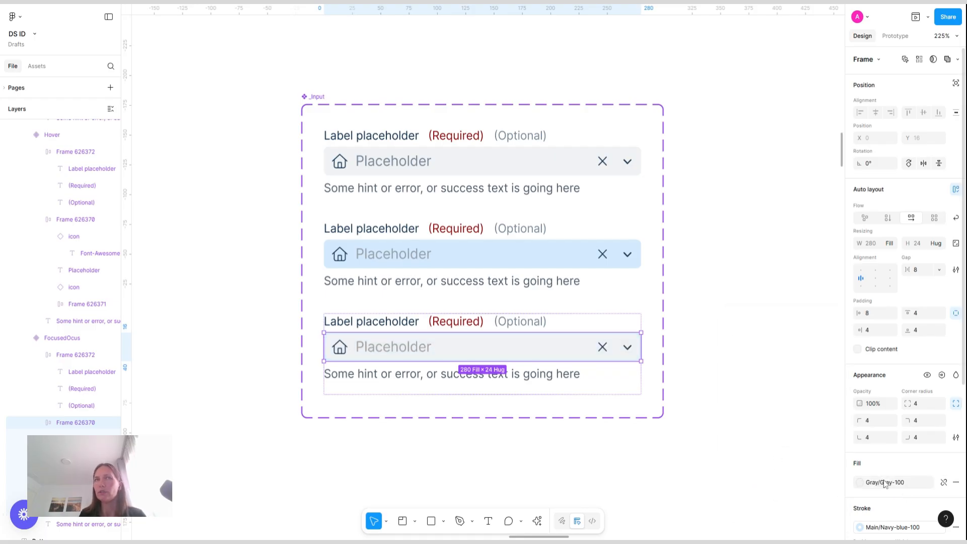
left_click(887, 527)
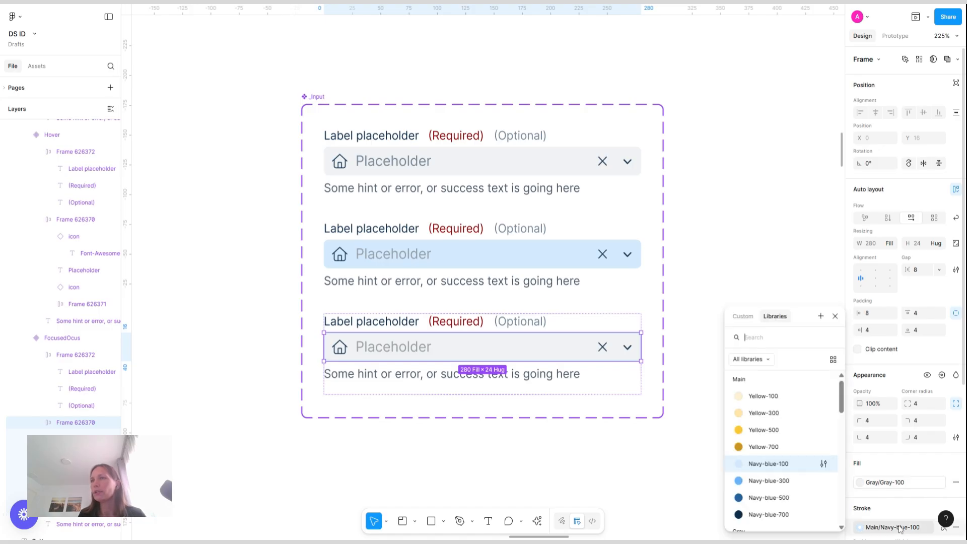
left_click(771, 515)
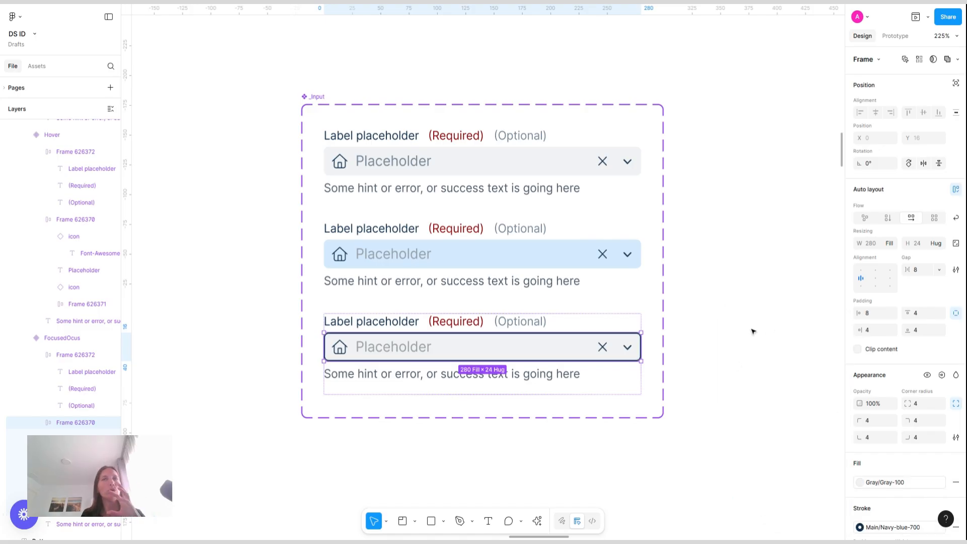
left_click(710, 356)
Add a new variant copied from Default and move it to the end of the component set
scroll(470, 272, "down", 4)
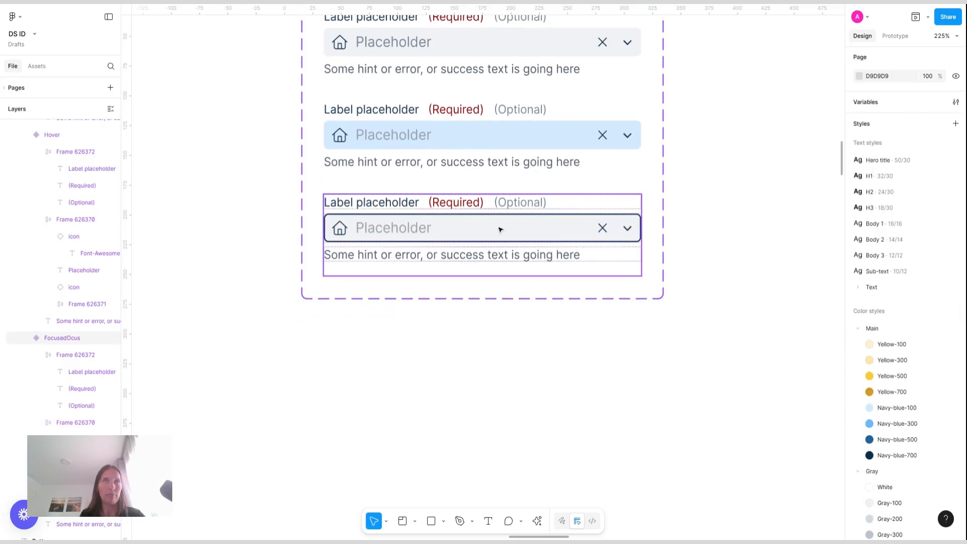
scroll(498, 225, "up", 5)
scroll(499, 227, "down", 4)
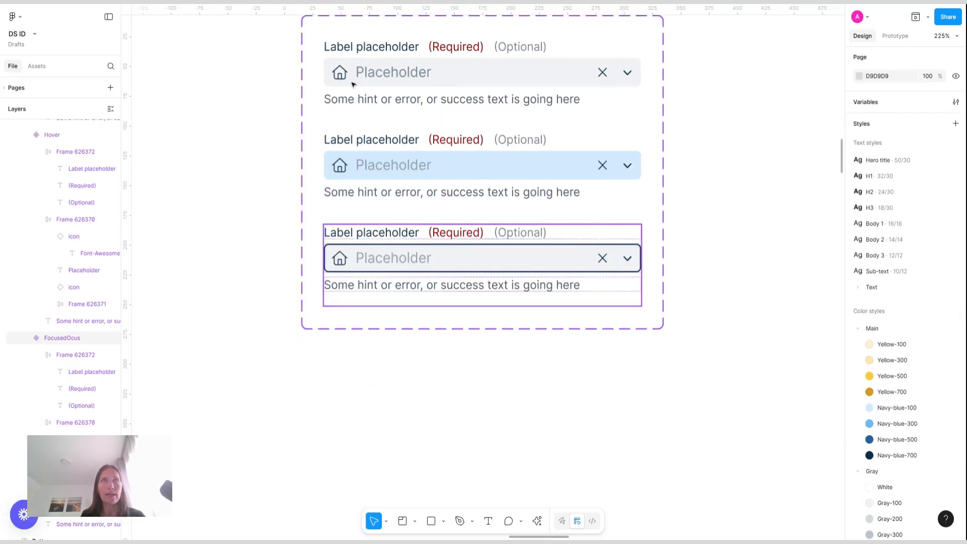
left_click(424, 77)
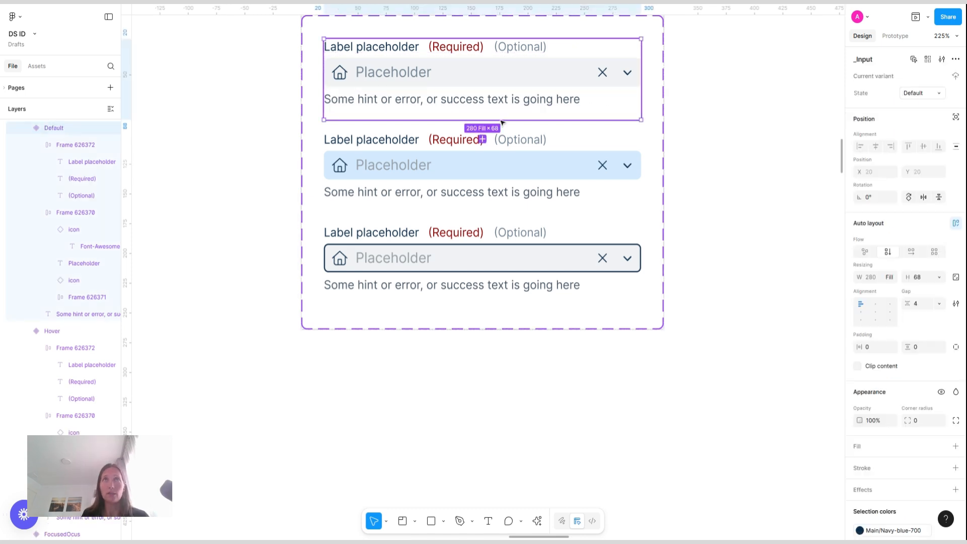
left_click(483, 140)
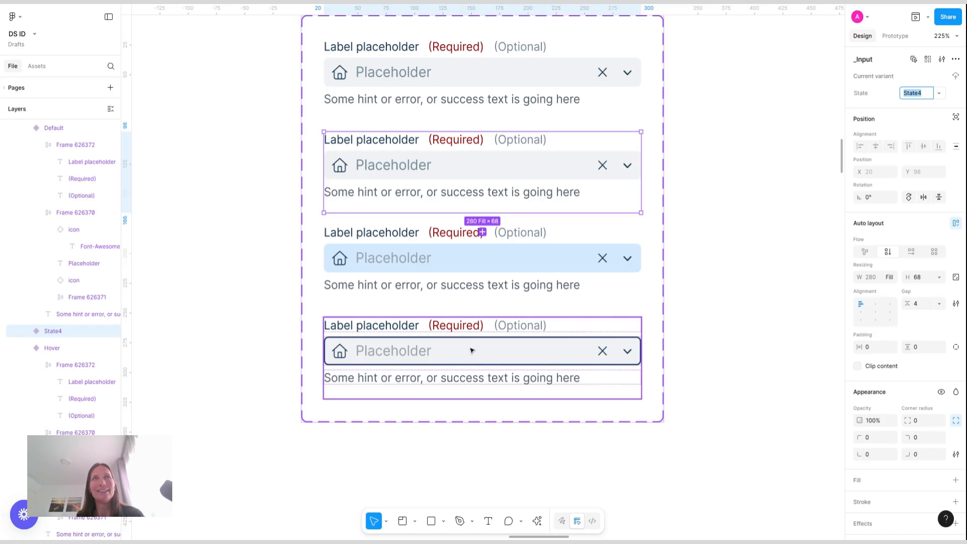
left_click(513, 178)
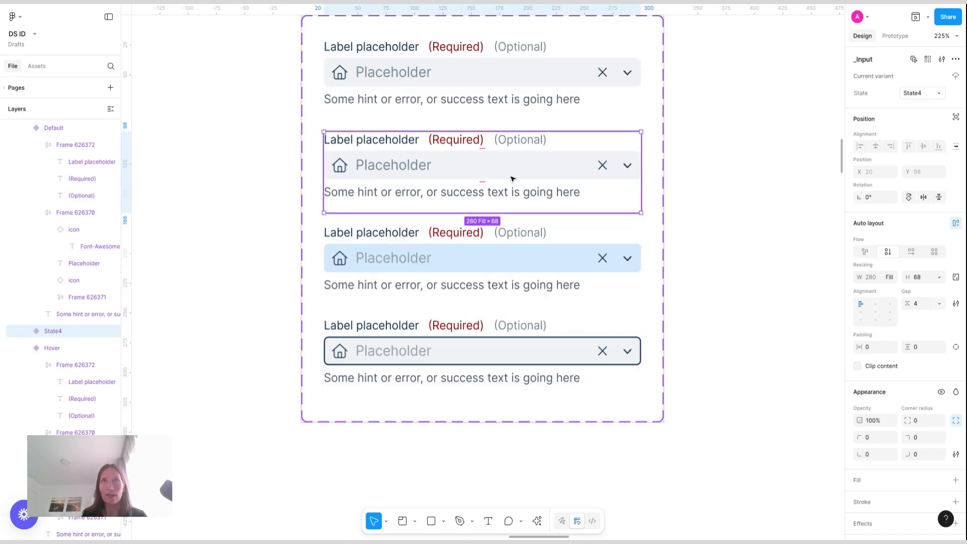
key("Down")
key("Down")
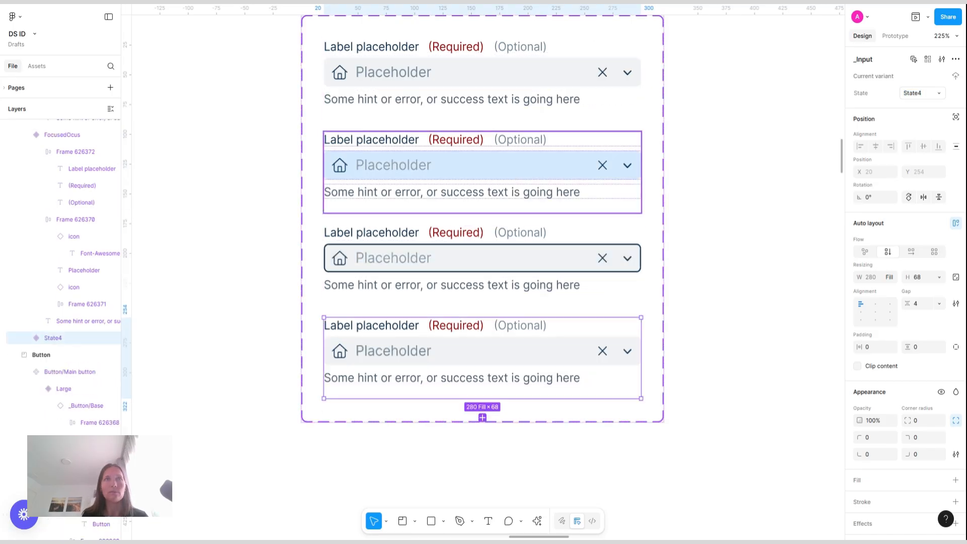
Set the new fourth variant's placeholder text color to Navy-blue-700
double_click(391, 352)
left_click(391, 351)
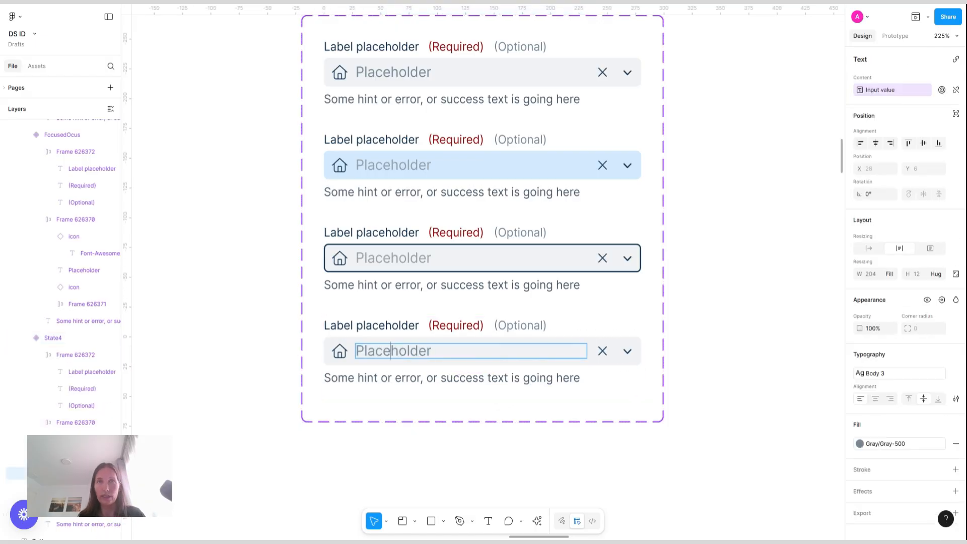
double_click(391, 351)
left_click(902, 447)
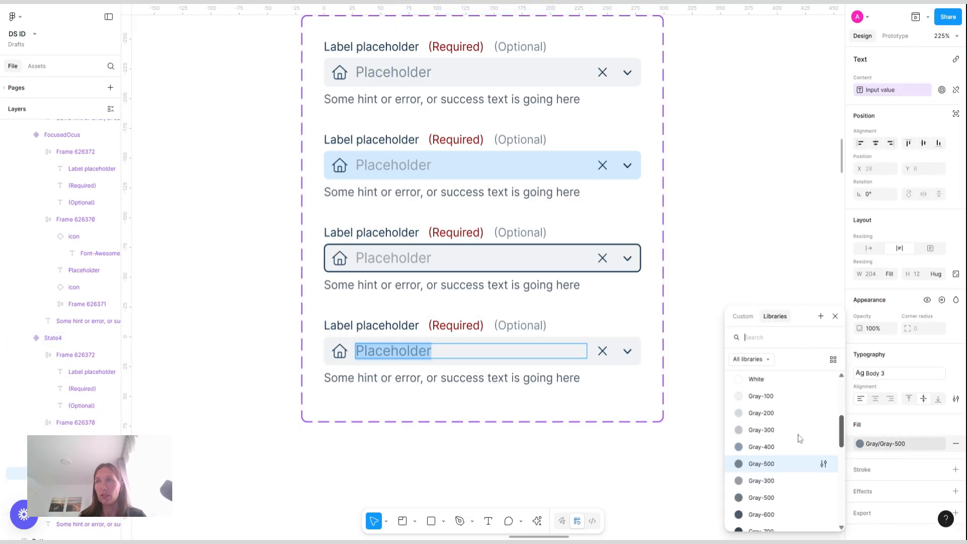
scroll(796, 444, "down", 5)
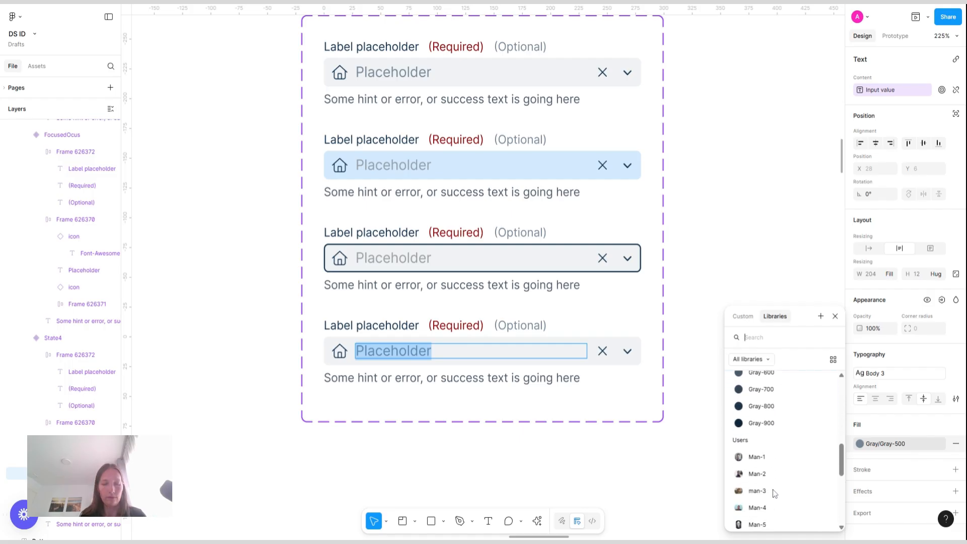
type("na")
left_click(784, 453)
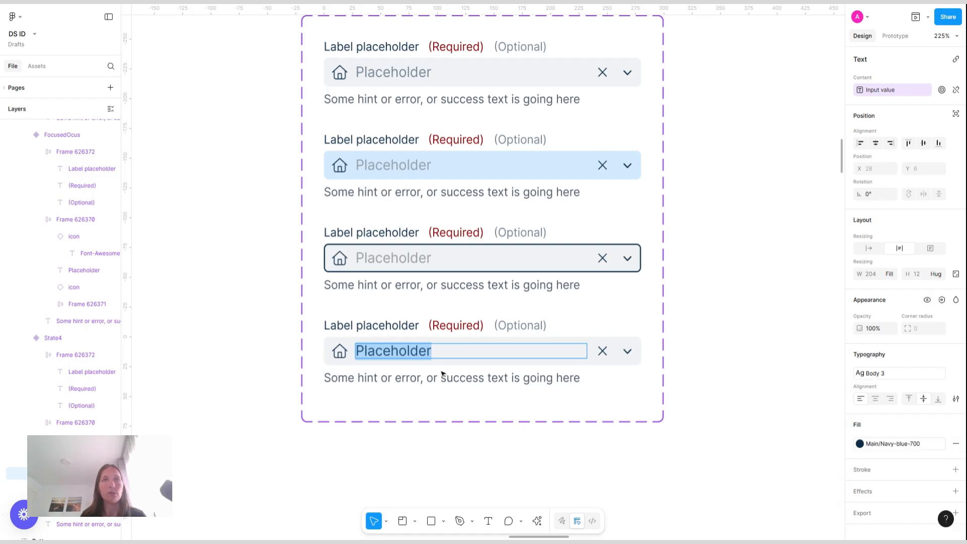
key("Escape")
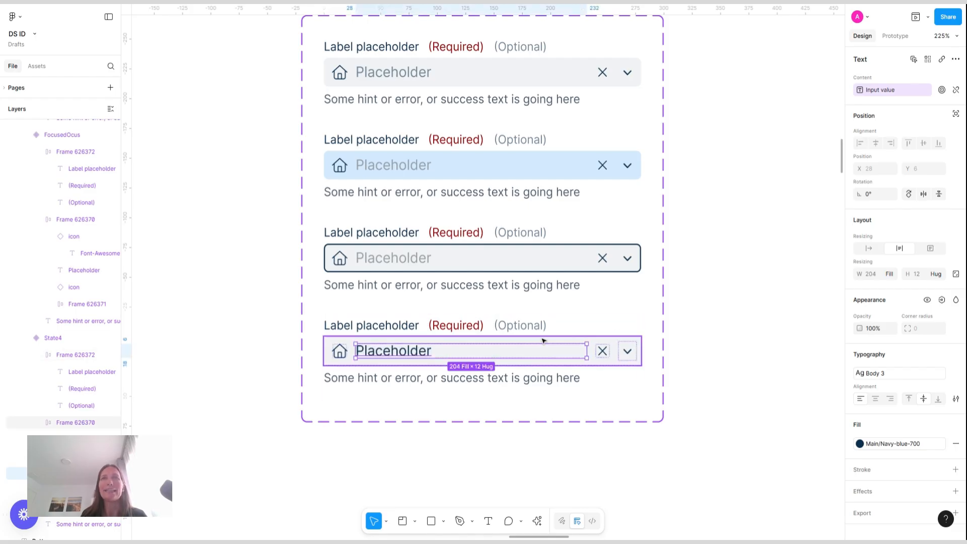
key("Escape")
left_click(767, 284)
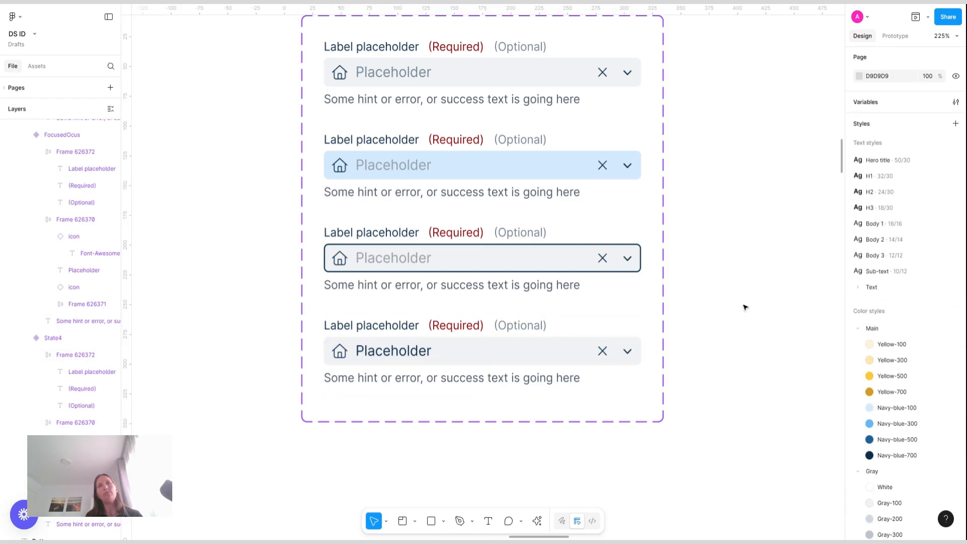
Rename the fourth variant's State to Filled
left_click(478, 341)
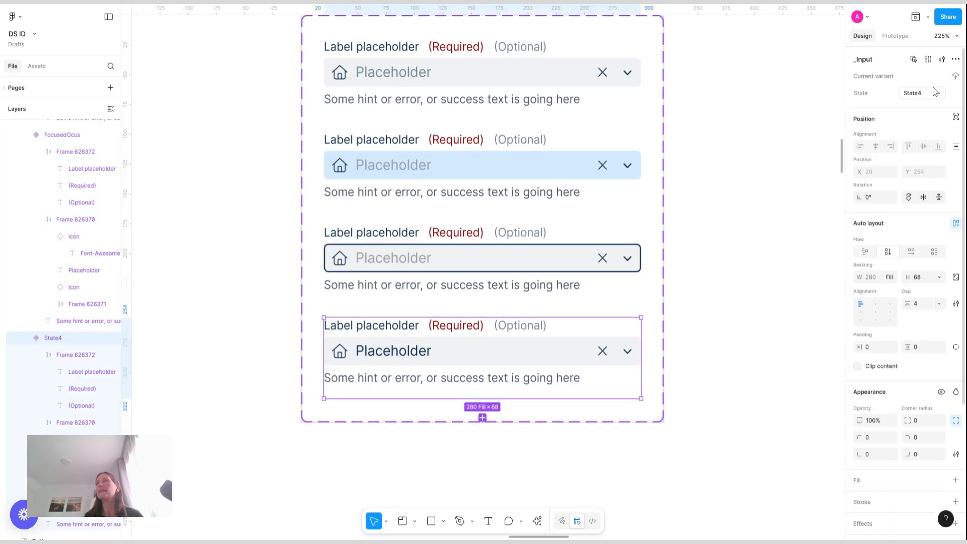
left_click(918, 93)
type("Fille")
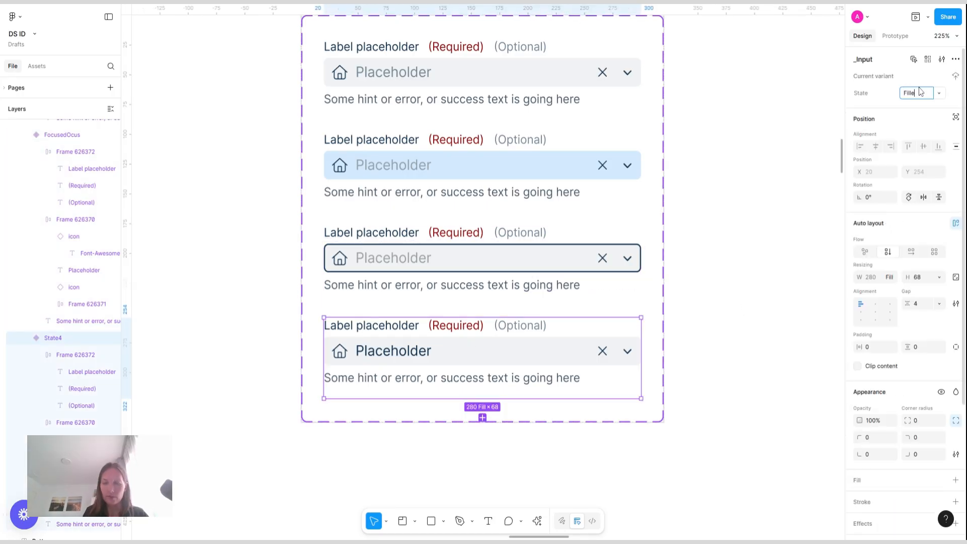
type("d")
key("Return")
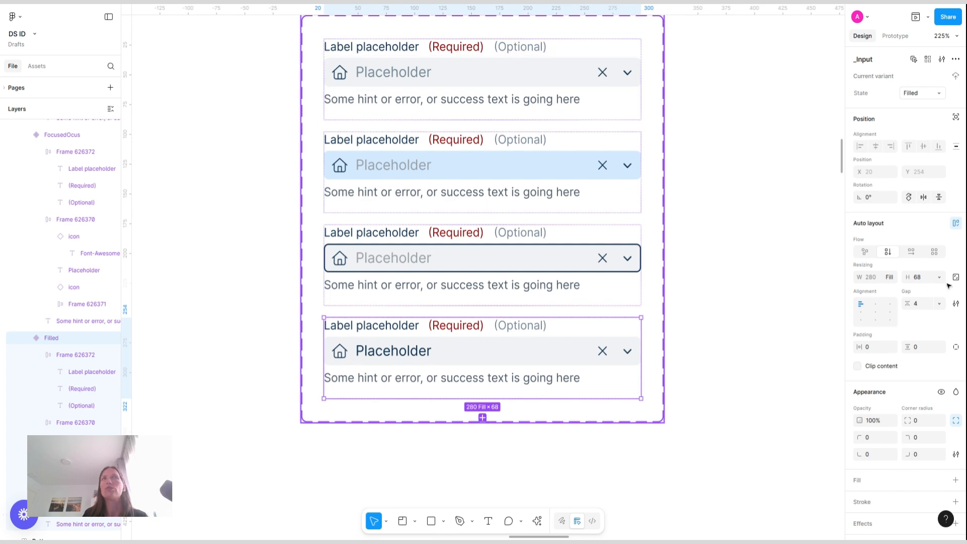
Set the gap between variants in the component set to 30
left_click(653, 303)
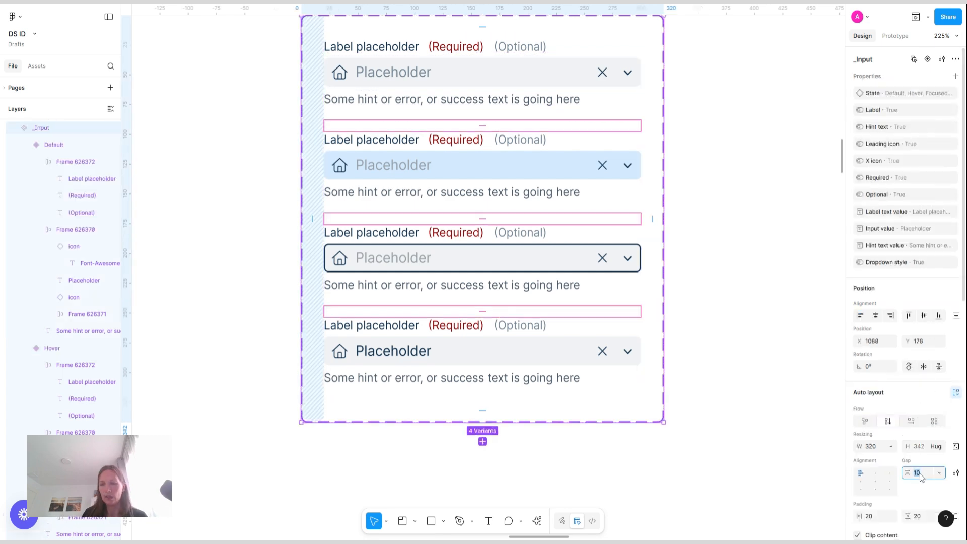
type("20")
key("Return")
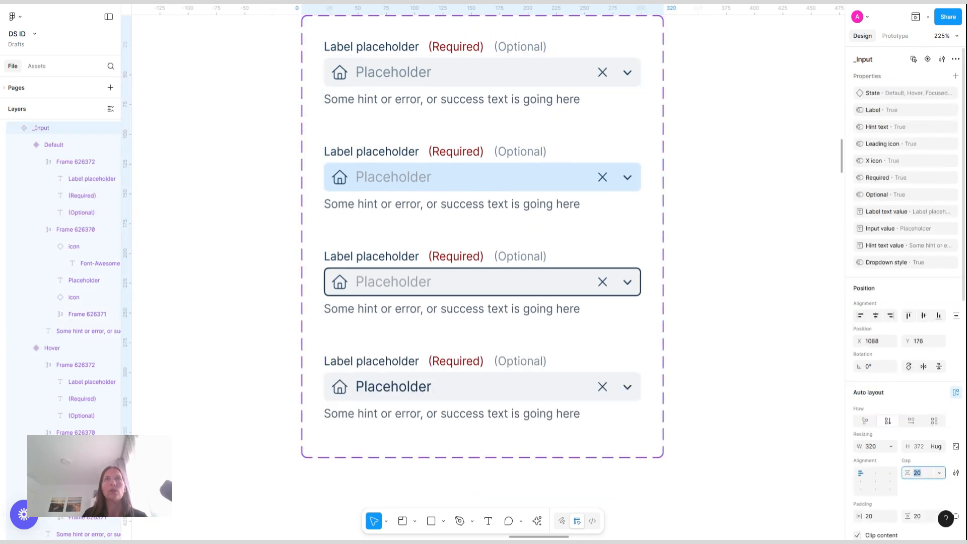
scroll(719, 185, "down", 3)
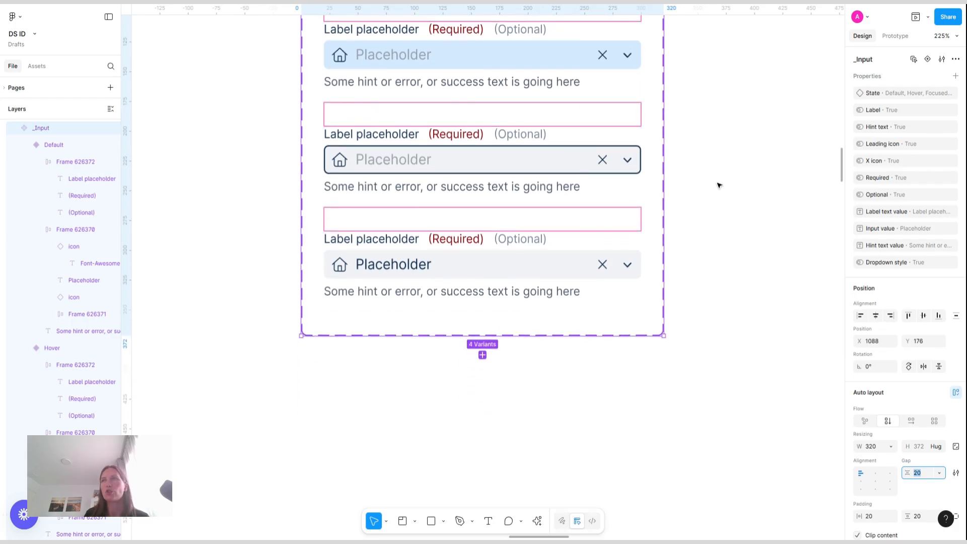
type("30")
key("Return")
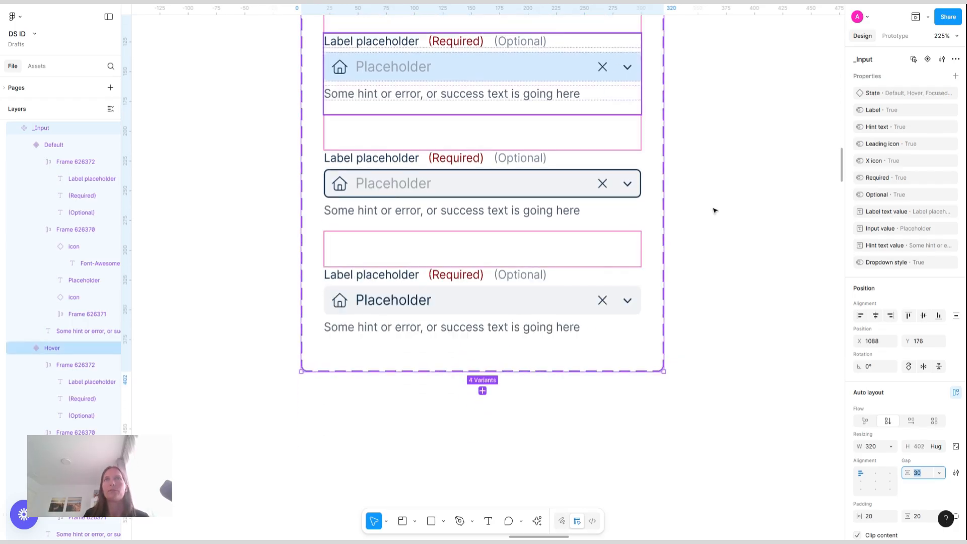
Add a fifth variant from the Filled variant and name its State Disabled
left_click(496, 286)
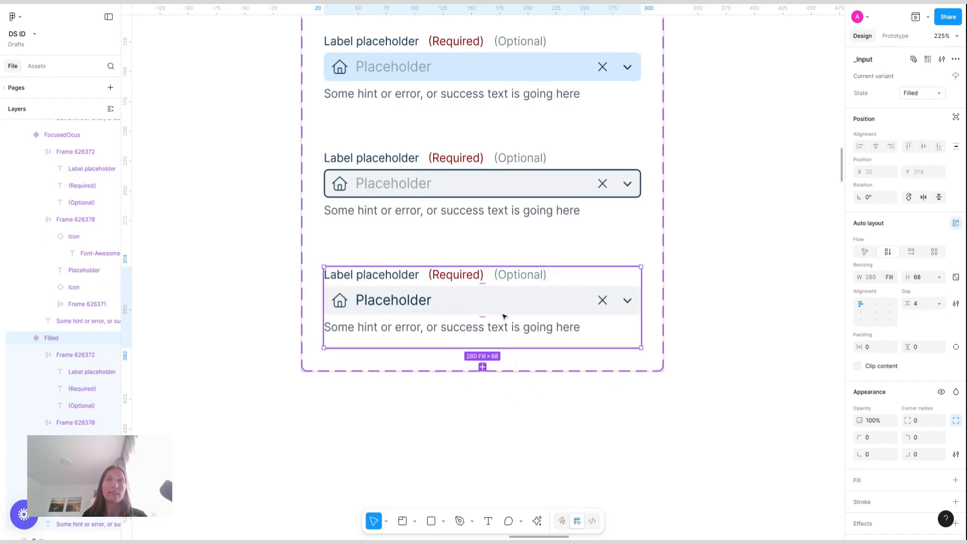
left_click(483, 367)
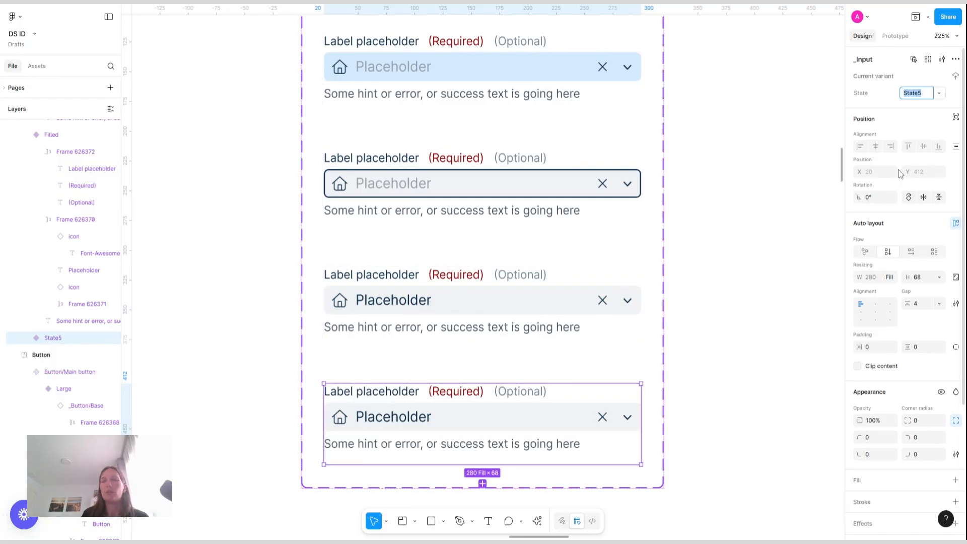
type("Disa")
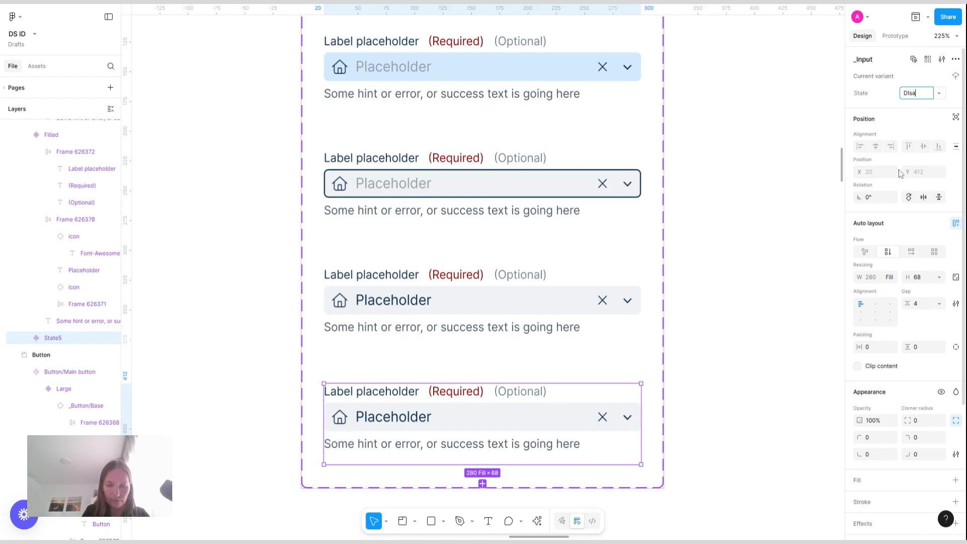
type("bled")
key("Return")
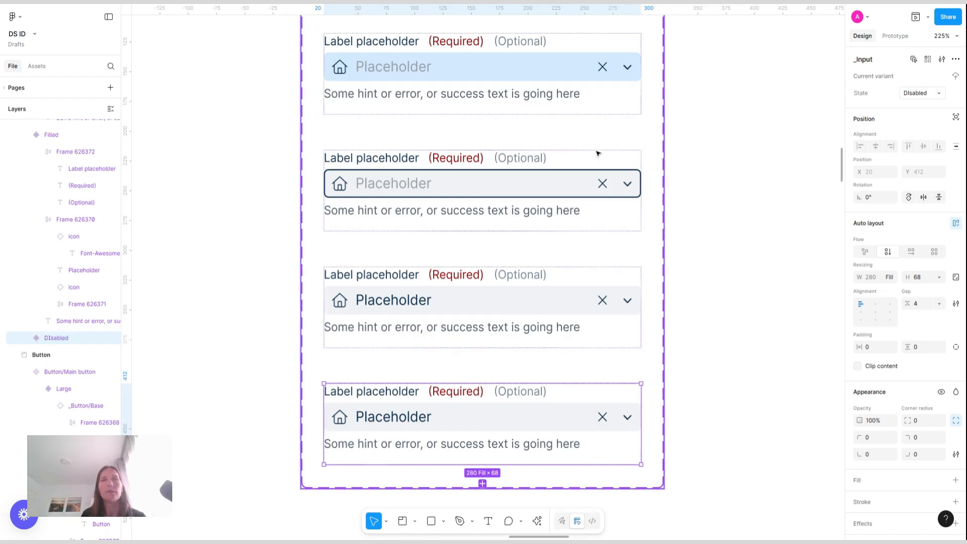
Set the Disabled variant's placeholder text color to Gray-500
double_click(386, 421)
double_click(386, 418)
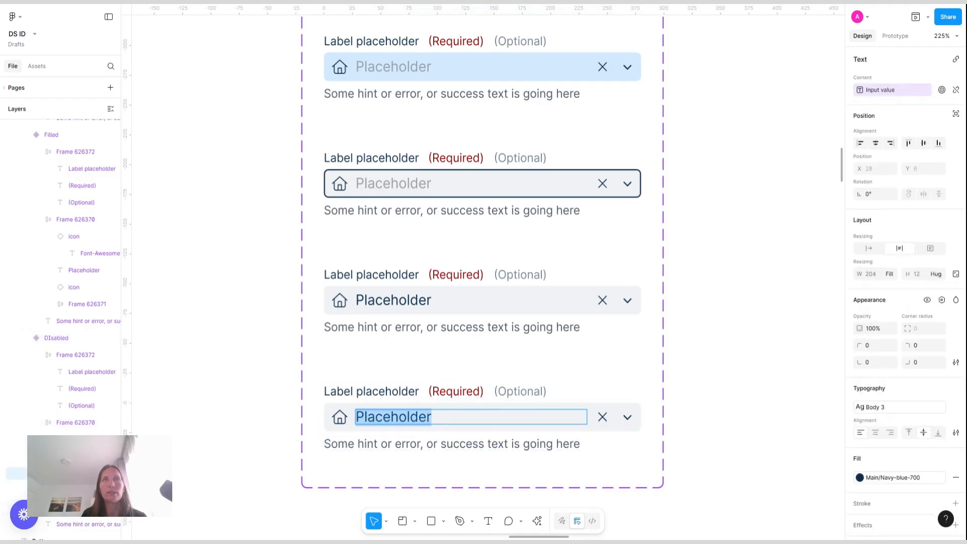
left_click(383, 418)
key("Escape")
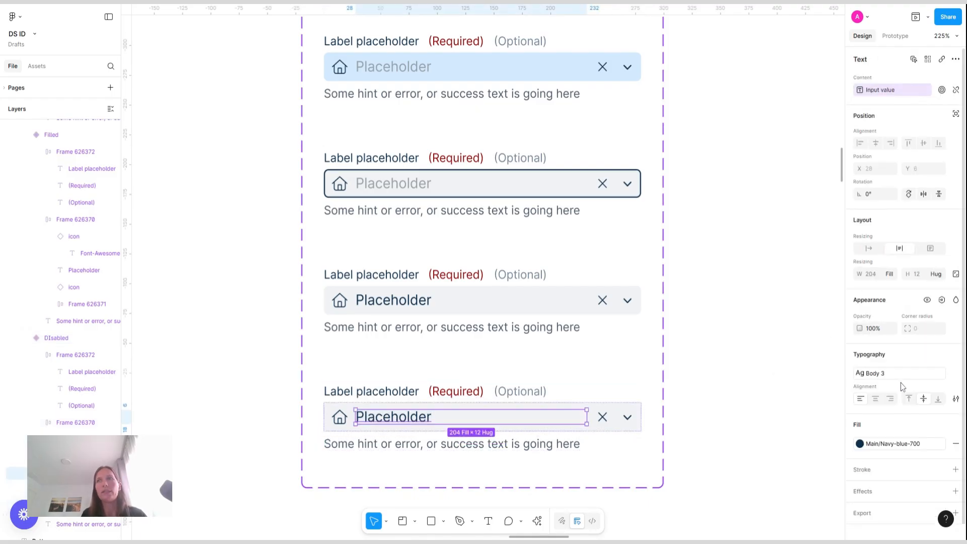
left_click(860, 444)
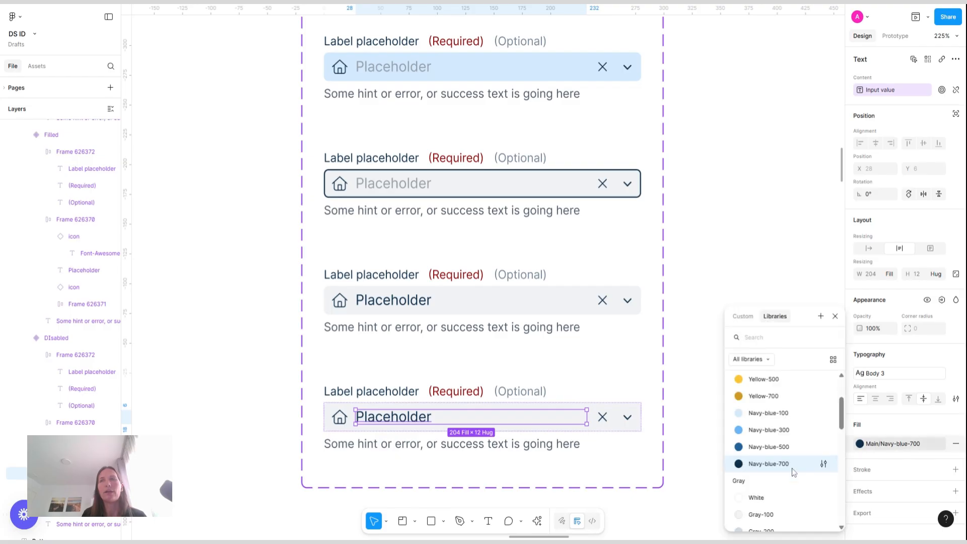
scroll(786, 464, "down", 5)
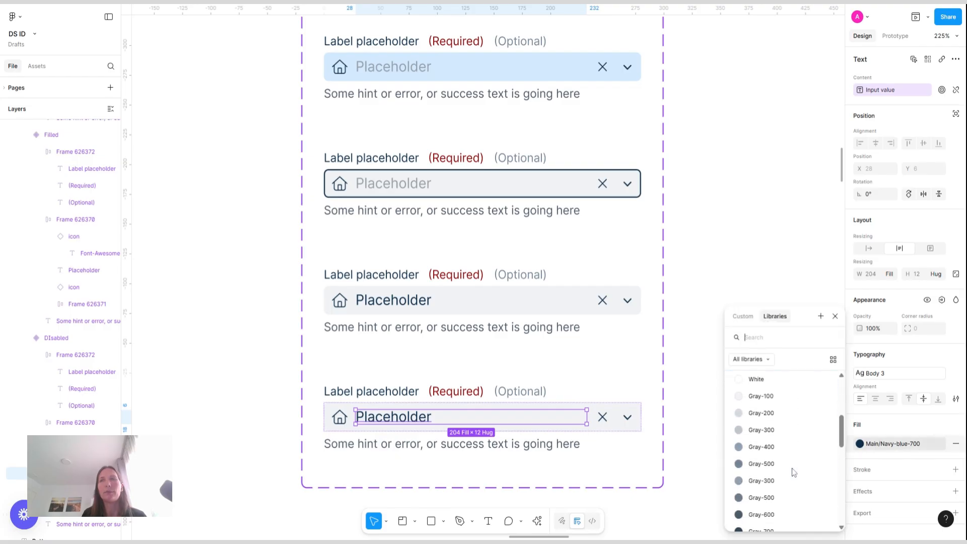
left_click(771, 443)
left_click(892, 447)
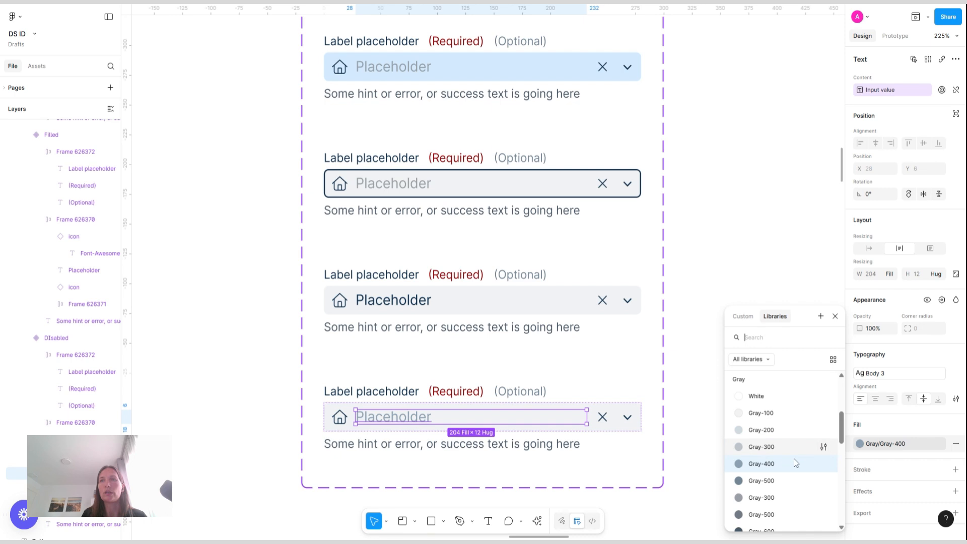
left_click(800, 480)
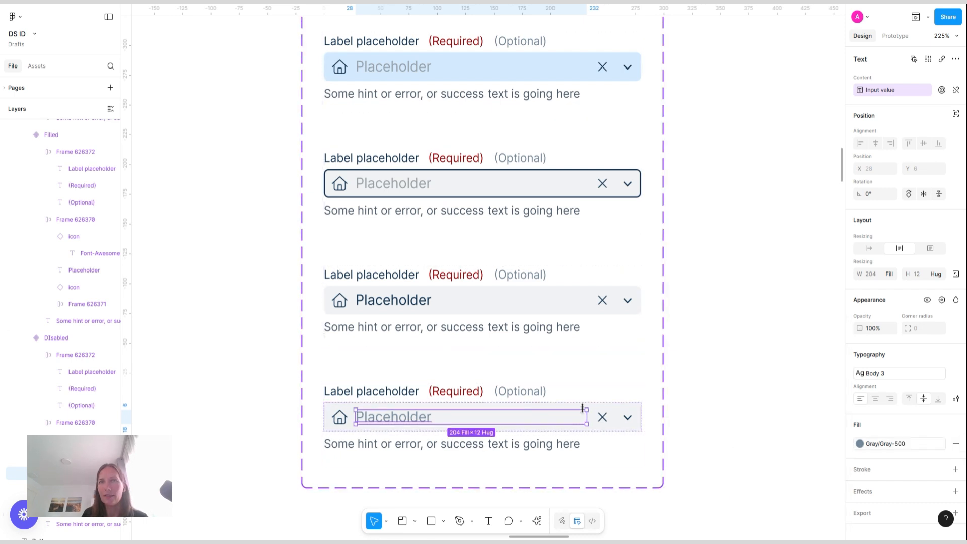
Set the Disabled variant's icon colors to Gray-500
left_click(342, 420)
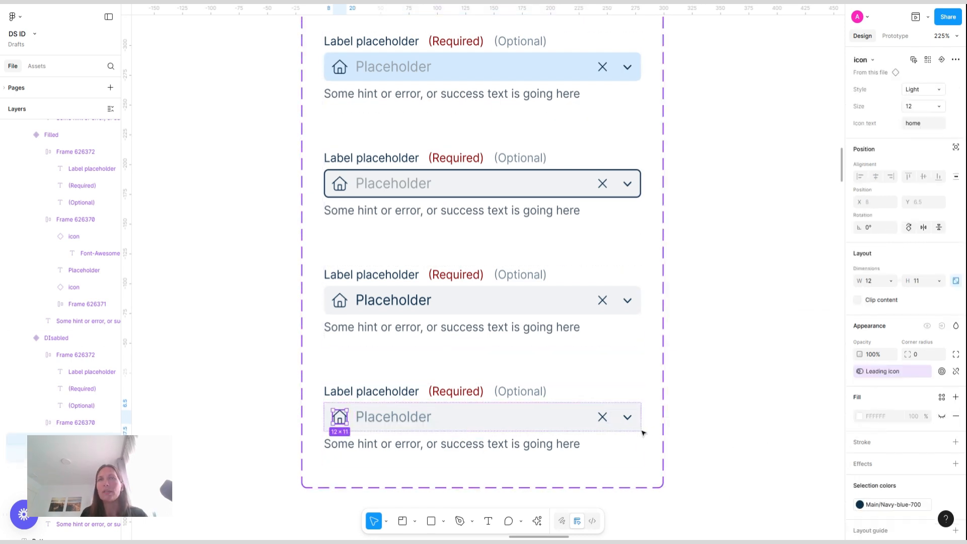
left_click(608, 421, "shift")
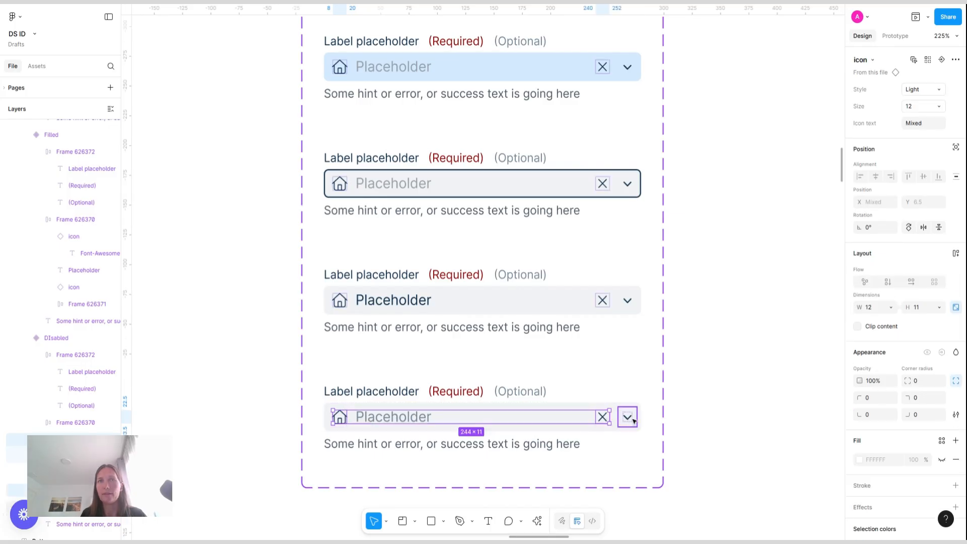
left_click(627, 418, "shift")
scroll(945, 475, "down", 3)
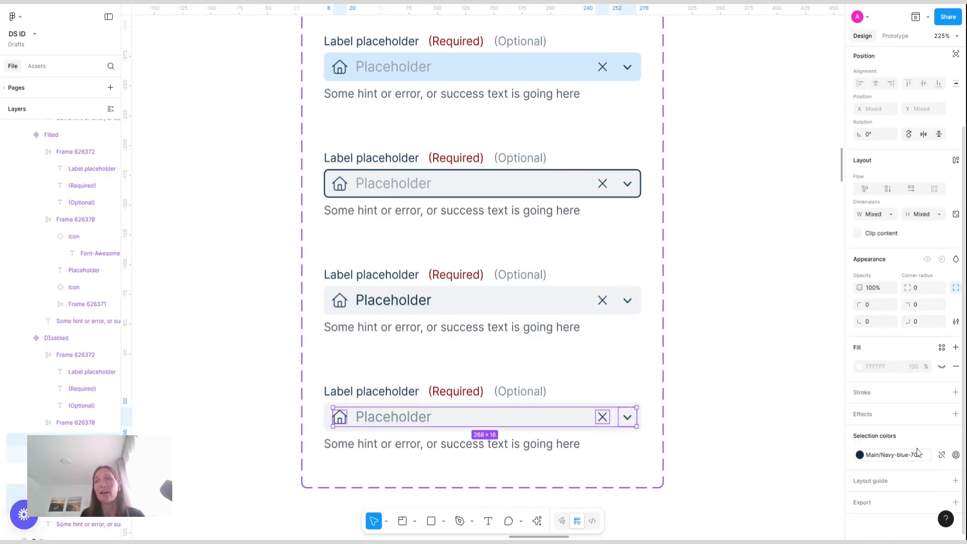
left_click(860, 455)
scroll(790, 446, "down", 5)
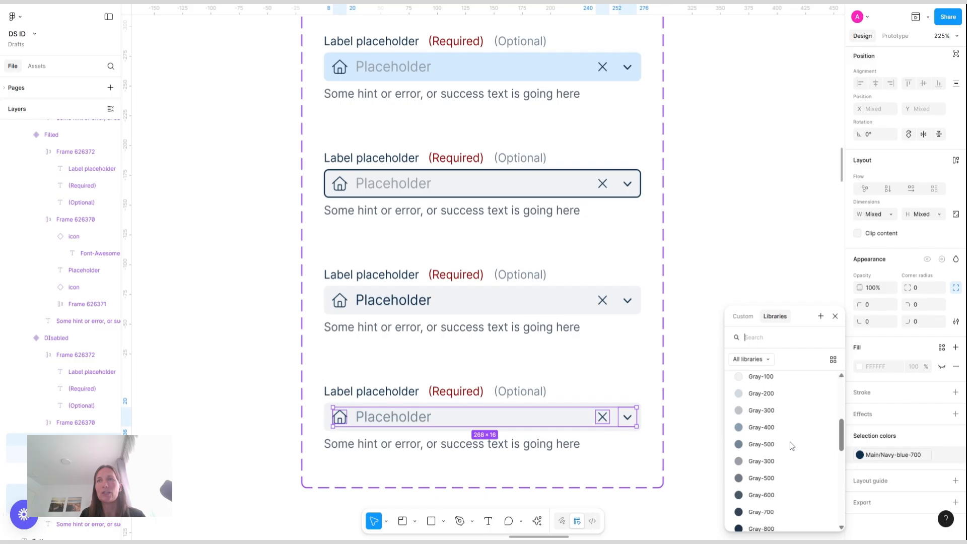
left_click(791, 445)
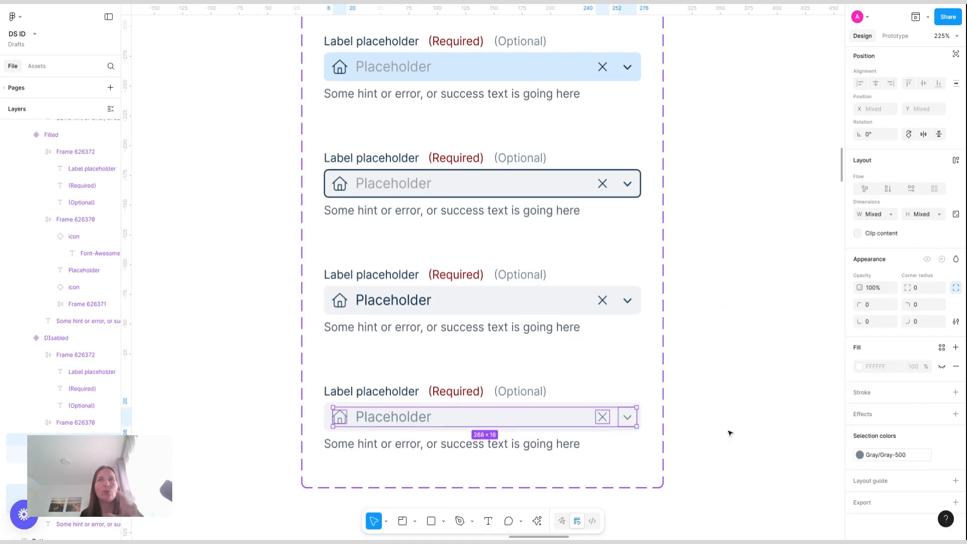
Set the Disabled variant's input field fill to Gray-200
left_click(500, 397)
left_click(460, 417)
scroll(934, 463, "down", 1)
scroll(933, 461, "down", 1)
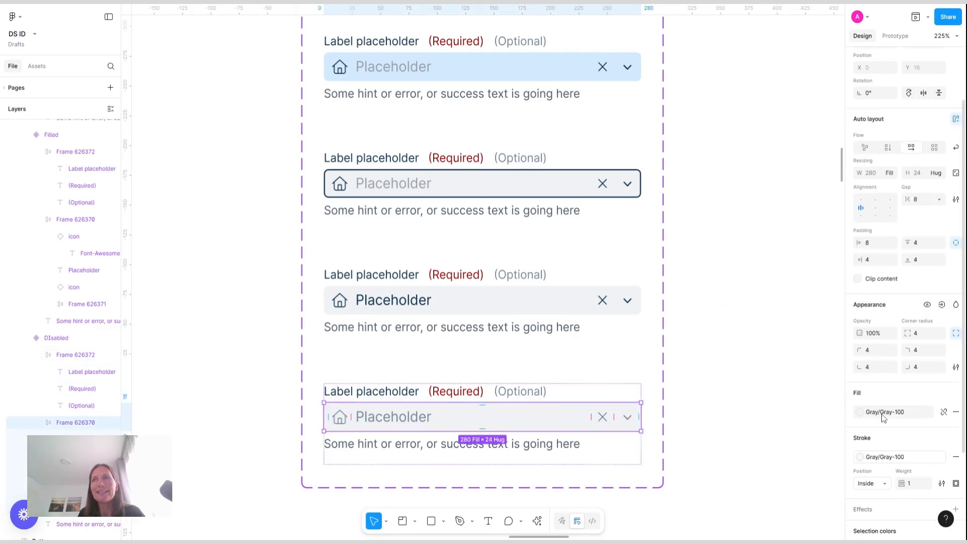
left_click(885, 418)
left_click(750, 488)
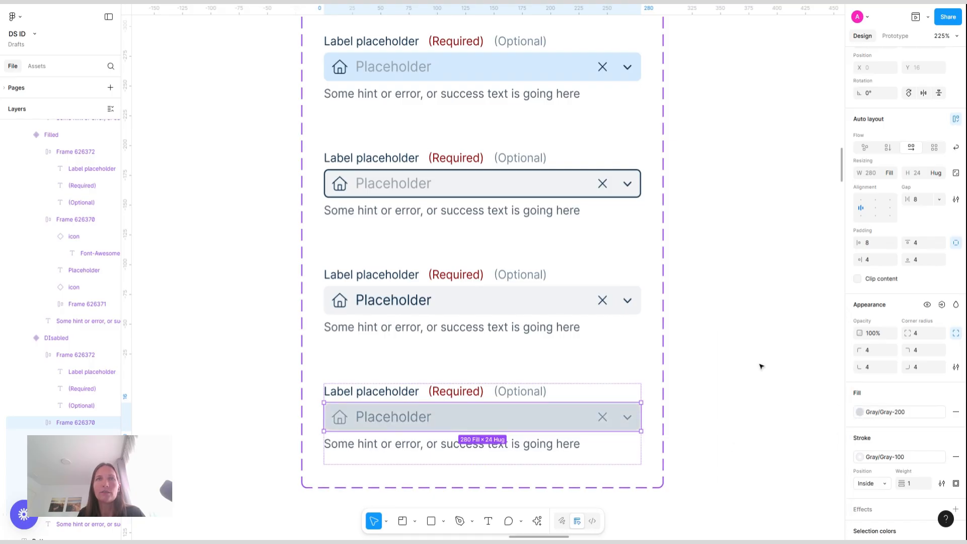
Change the Disabled variant's input field stroke to another gray color style
left_click(761, 367)
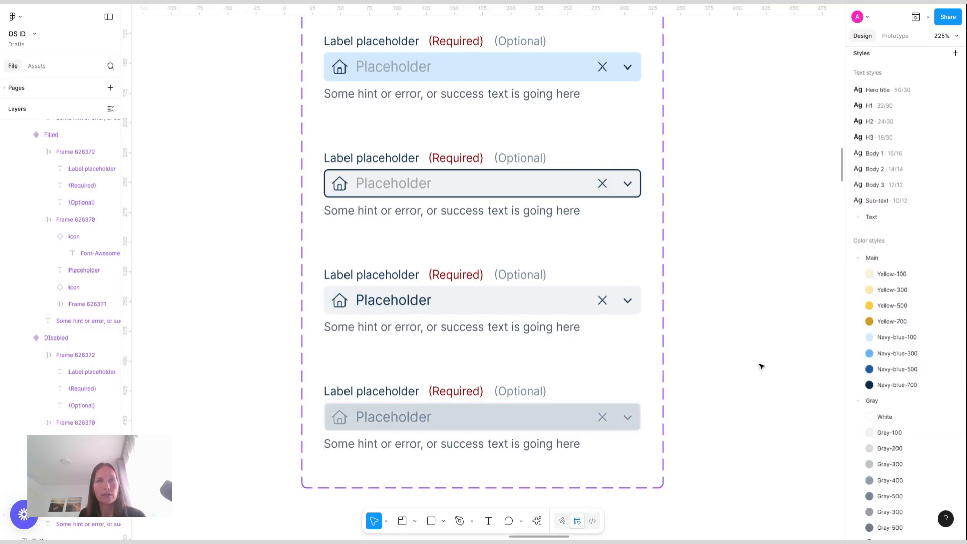
left_click(536, 410)
left_click(535, 410)
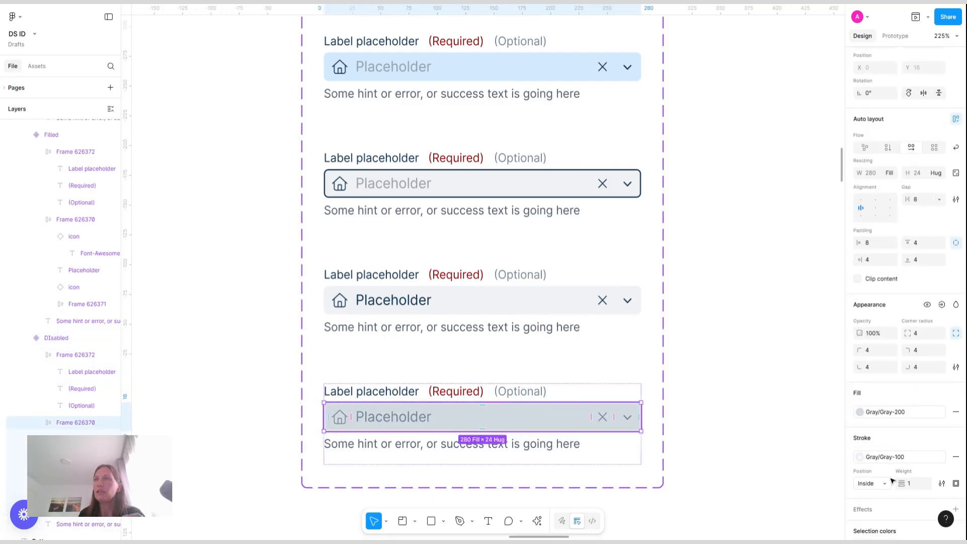
left_click(914, 459)
left_click(760, 487)
left_click(742, 387)
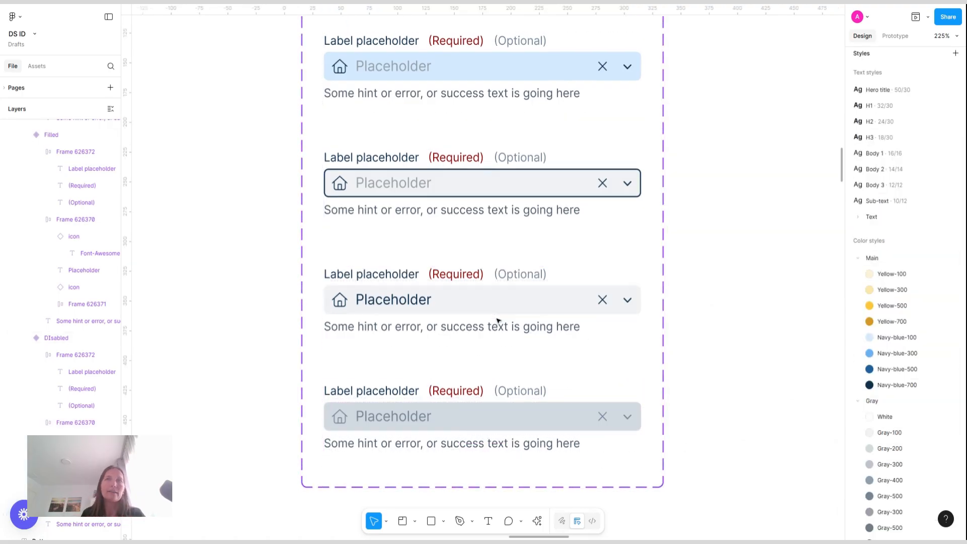
Add a sixth variant from the Filled variant, place it after Disabled, and name its State Success
scroll(497, 319, "down", 3)
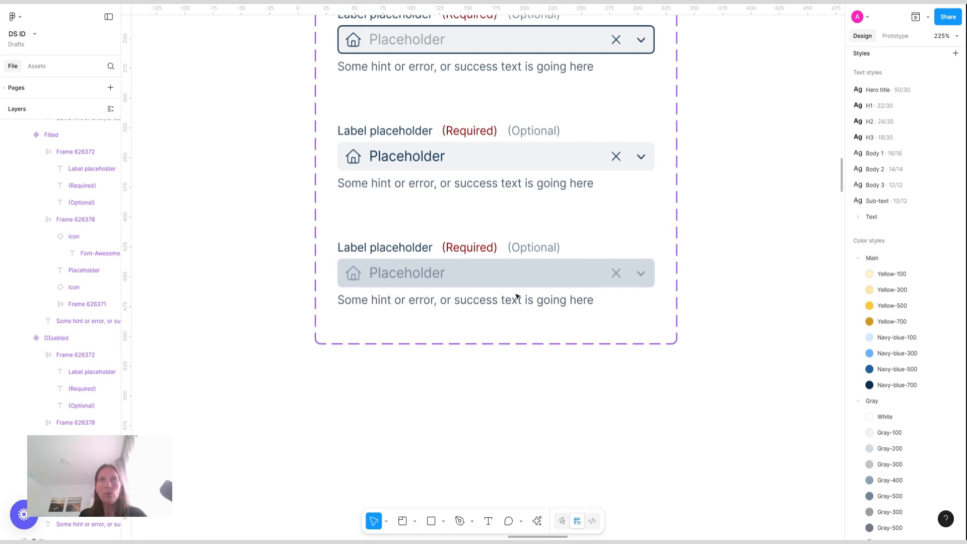
scroll(523, 291, "up", 10)
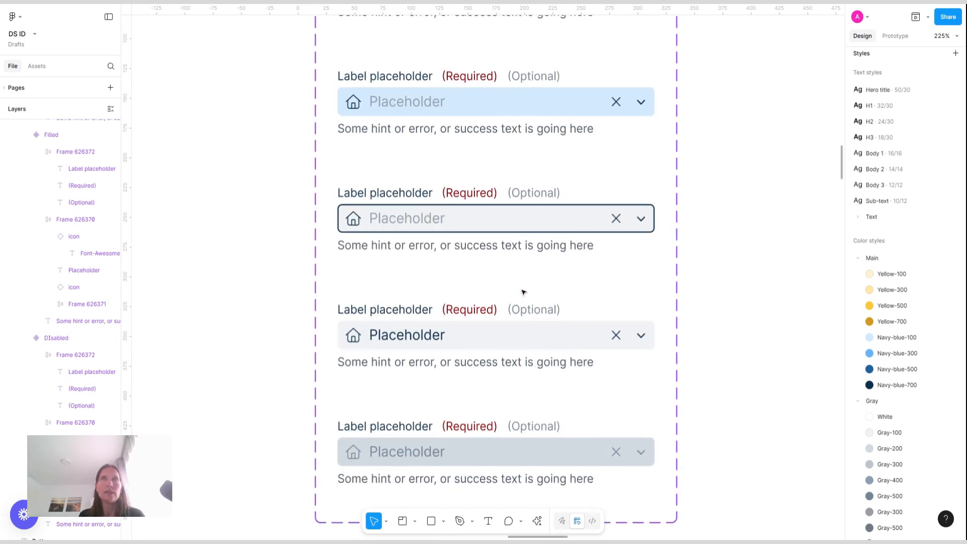
left_click(601, 155)
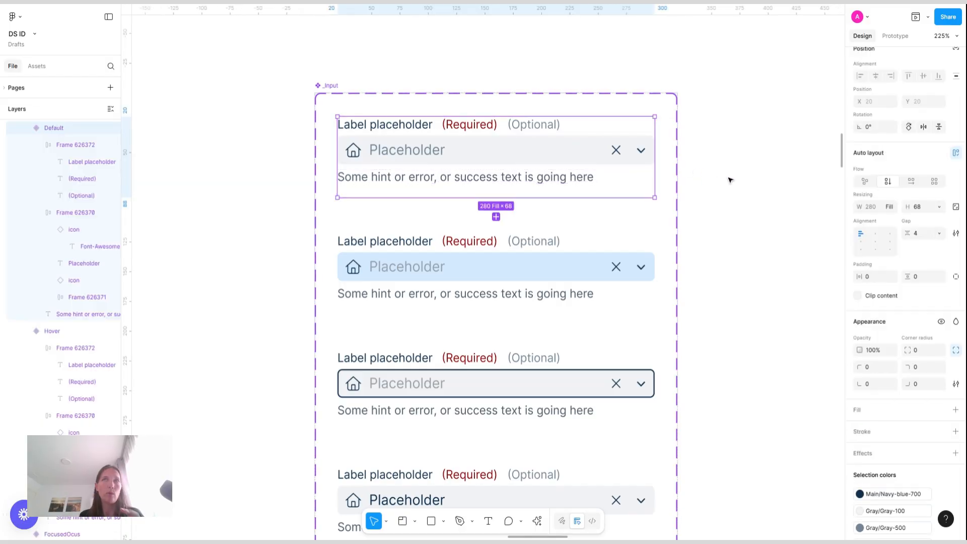
scroll(730, 179, "down", 8)
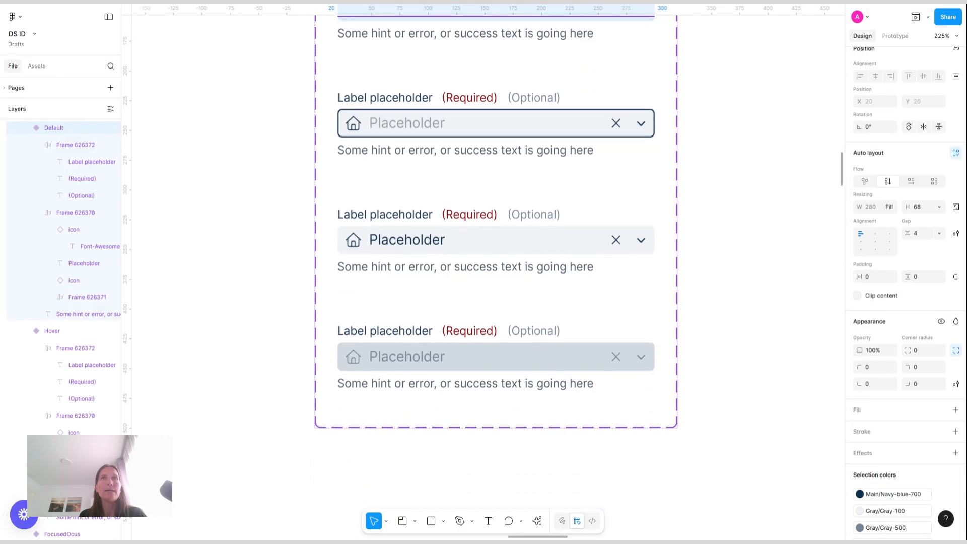
left_click(512, 239)
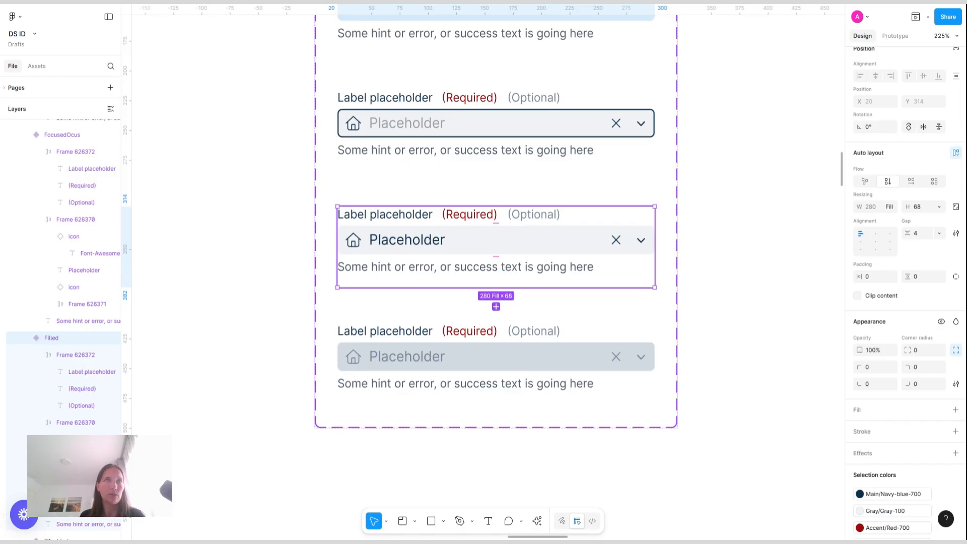
left_click(497, 307)
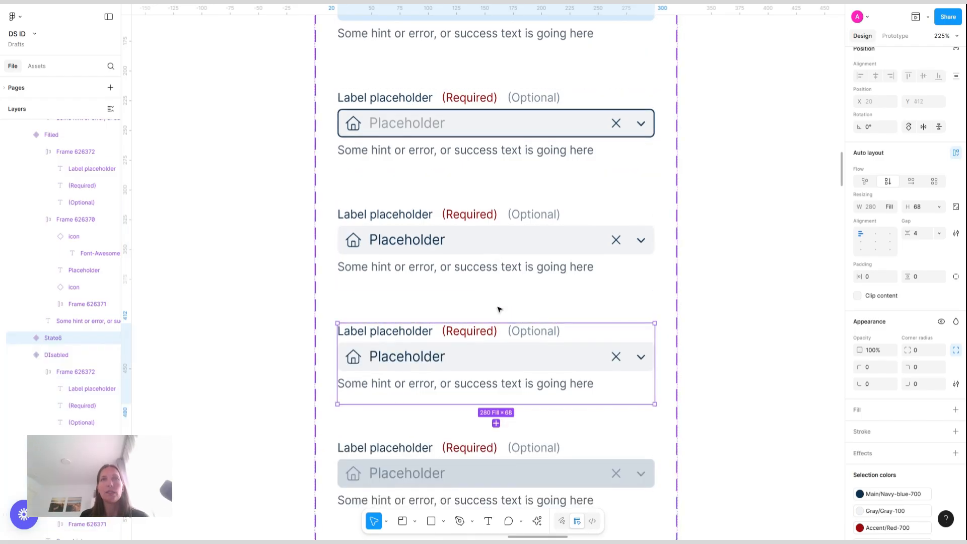
key("Down")
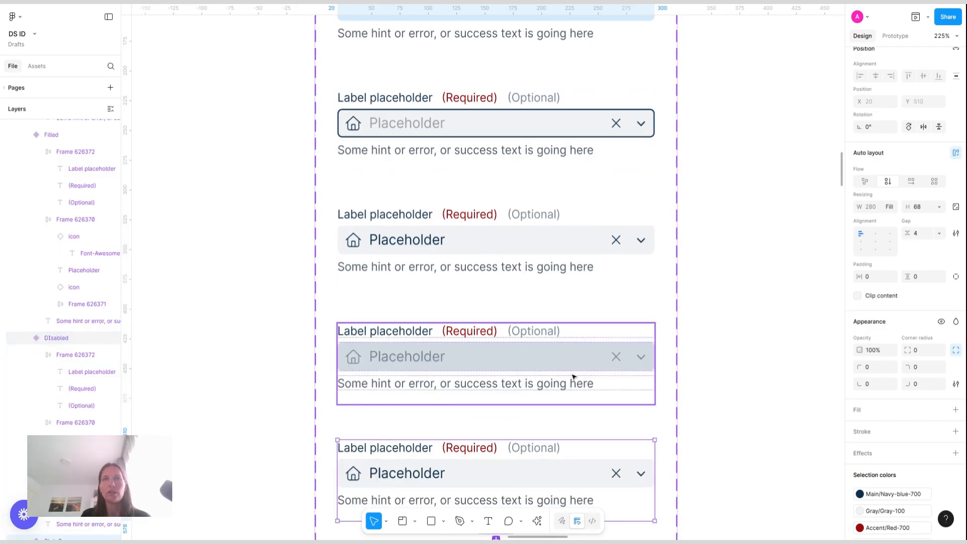
scroll(574, 376, "down", 2)
scroll(944, 83, "up", 3)
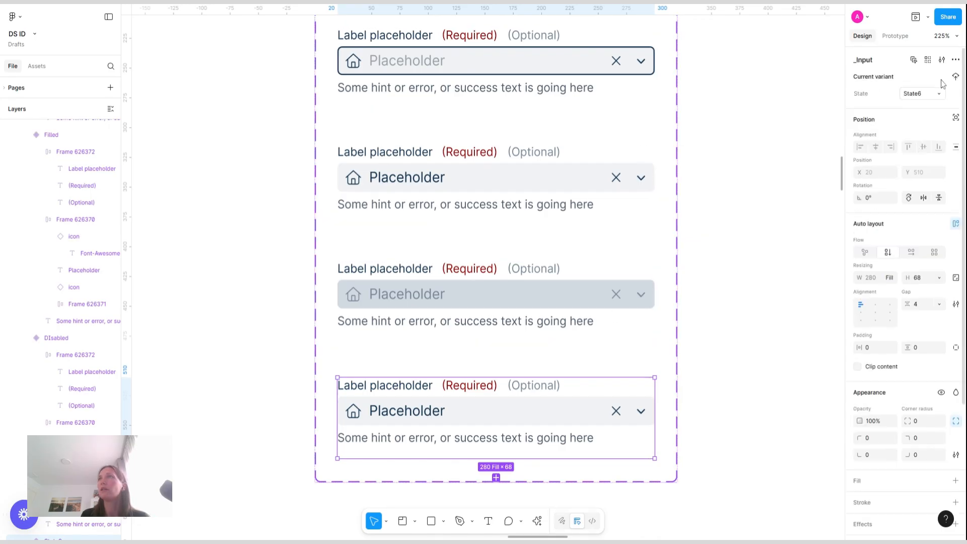
left_click(925, 95)
type("Success")
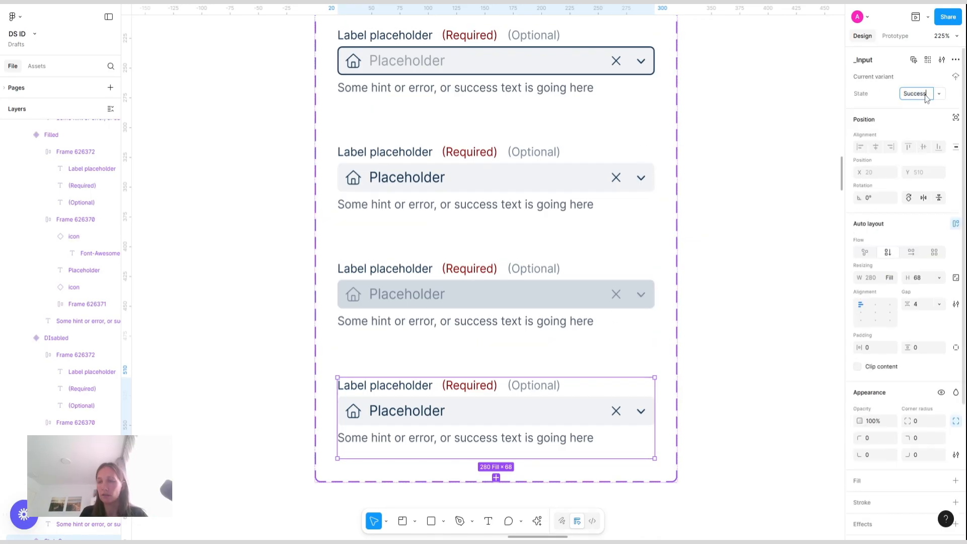
key("Return")
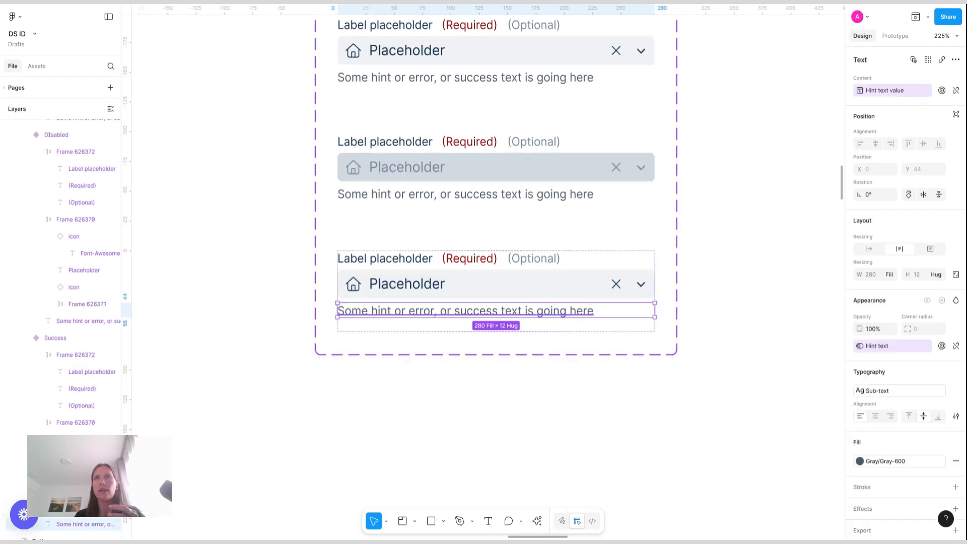
Detach the Success variant's hint text fill style and pick a custom green color 116832
left_click(899, 461)
scroll(777, 460, "up", 10)
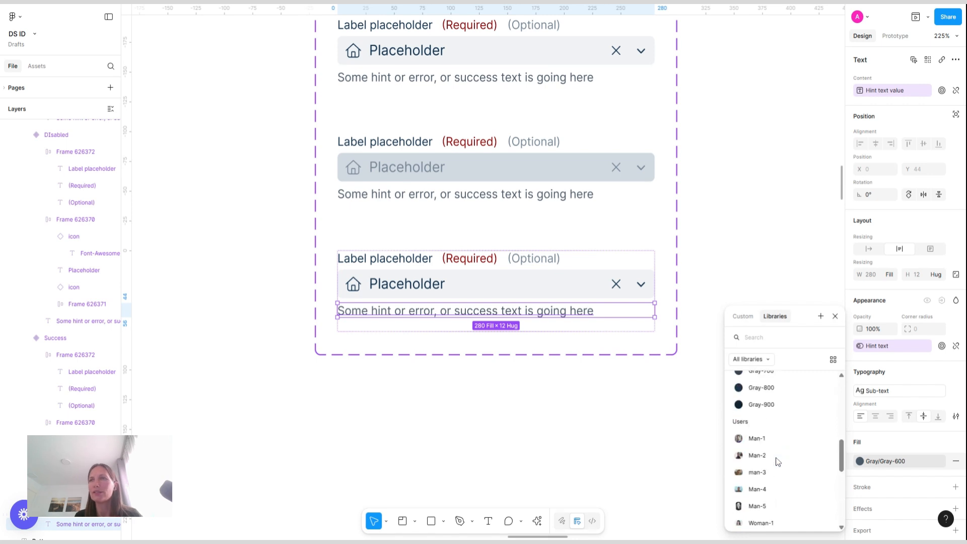
scroll(777, 461, "down", 10)
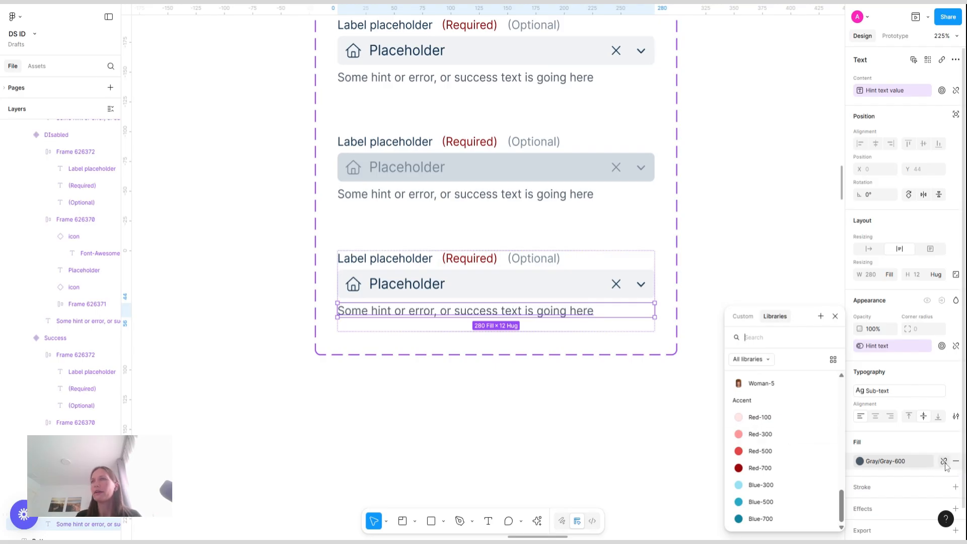
left_click(944, 462)
left_click(860, 462)
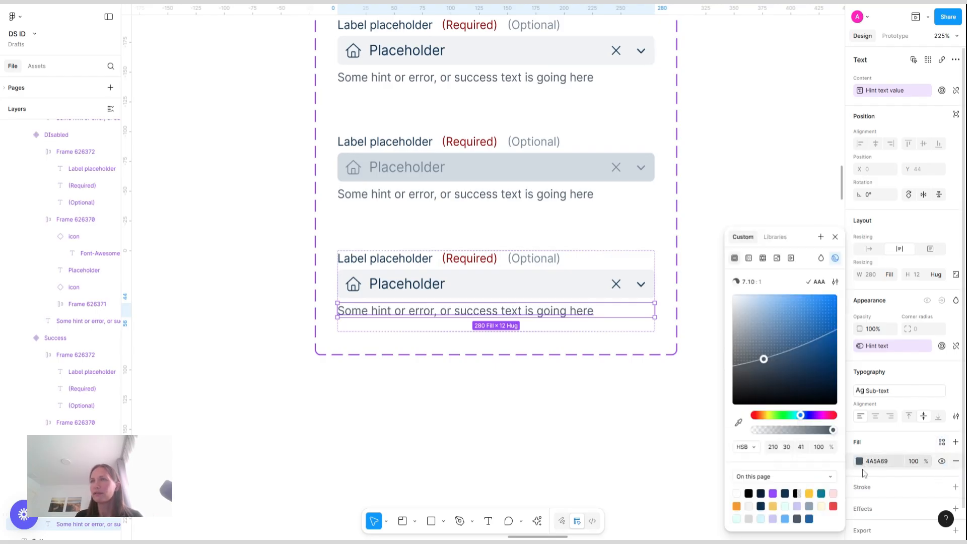
left_click(784, 418)
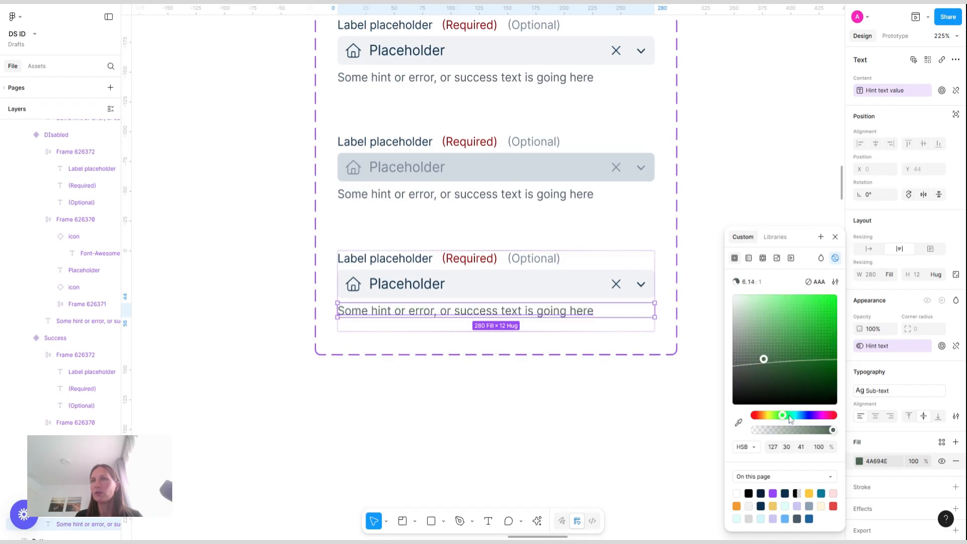
left_click(816, 341)
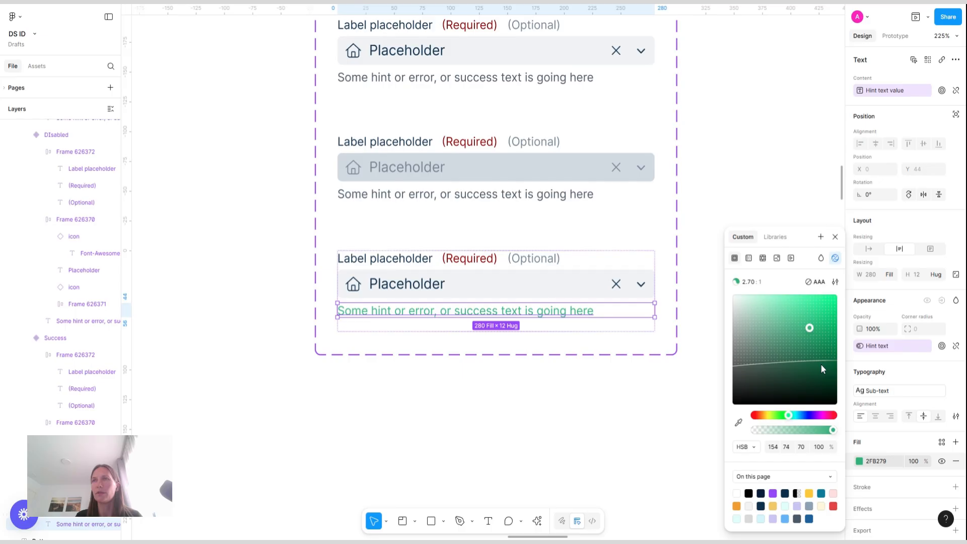
left_click(821, 360)
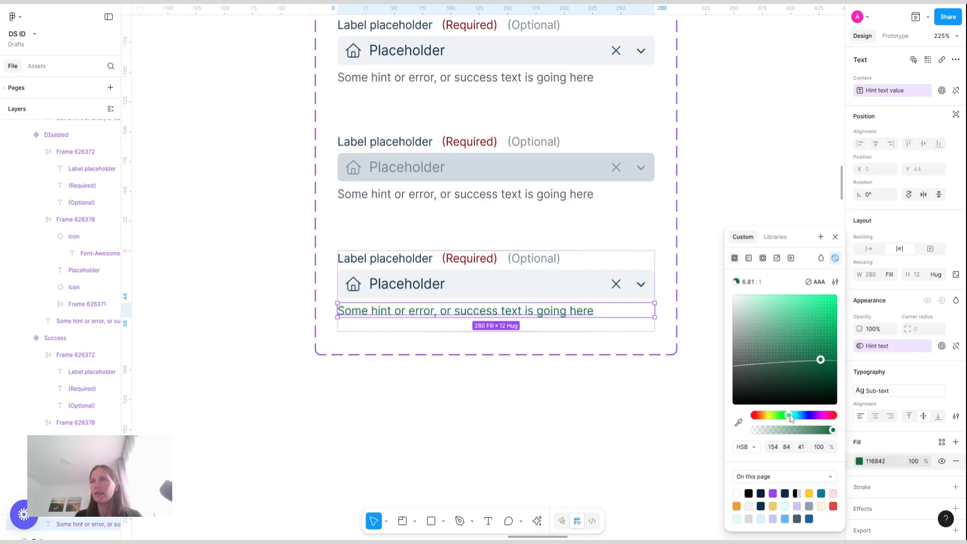
left_click_drag(790, 415, 787, 414)
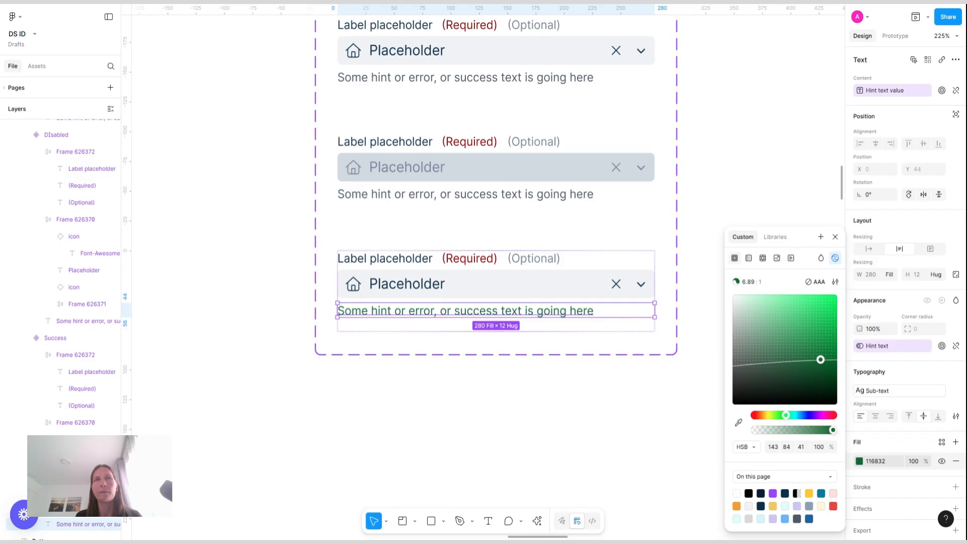
left_click(392, 286)
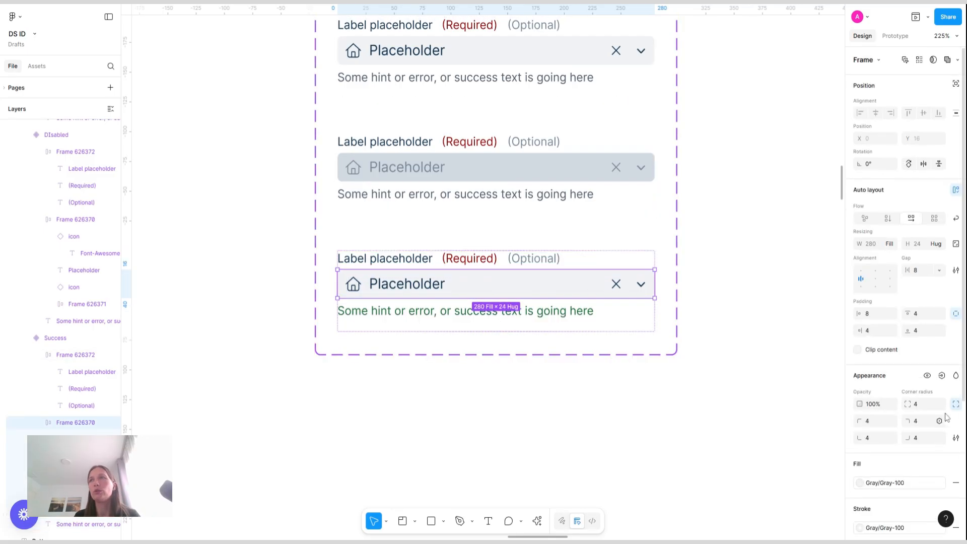
scroll(920, 410, "down", 3)
scroll(920, 410, "down", 2)
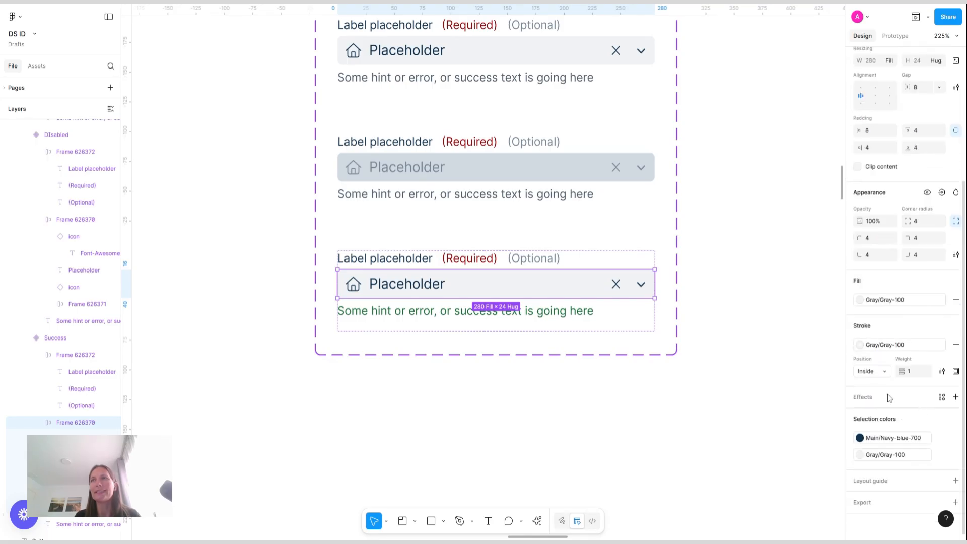
left_click(913, 349)
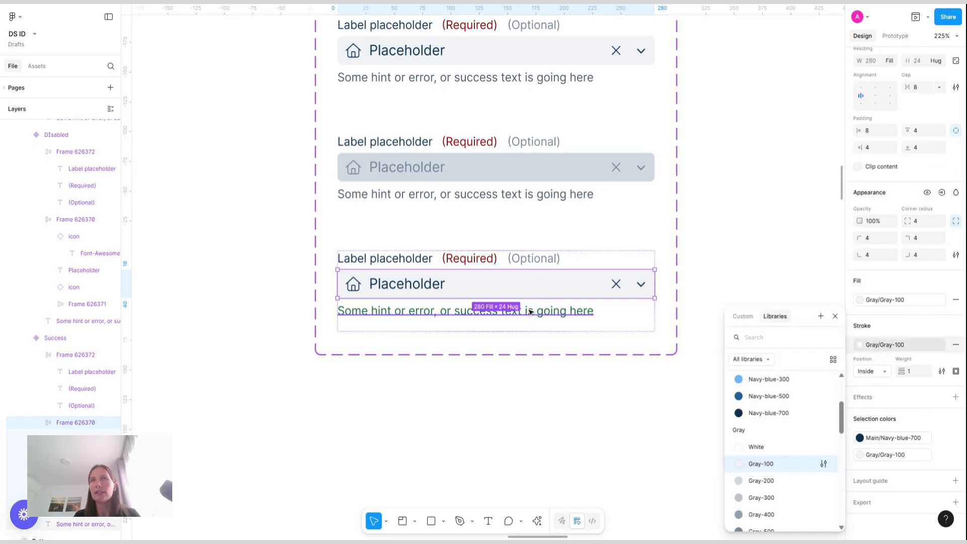
Create a new color style named Status/Success-700 from the Success variant's green hint text fill
left_click(544, 311)
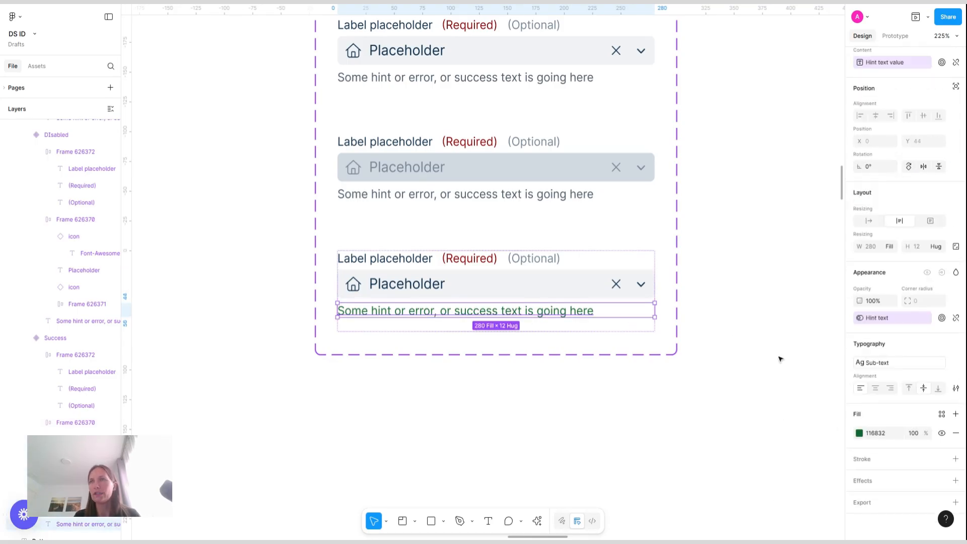
left_click(942, 413)
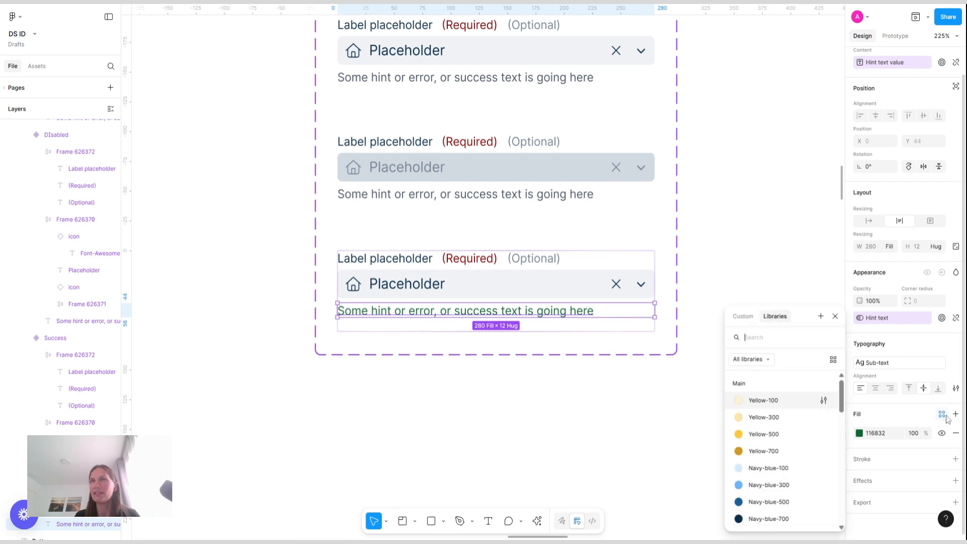
left_click(821, 317)
type("Color")
left_click(587, 316)
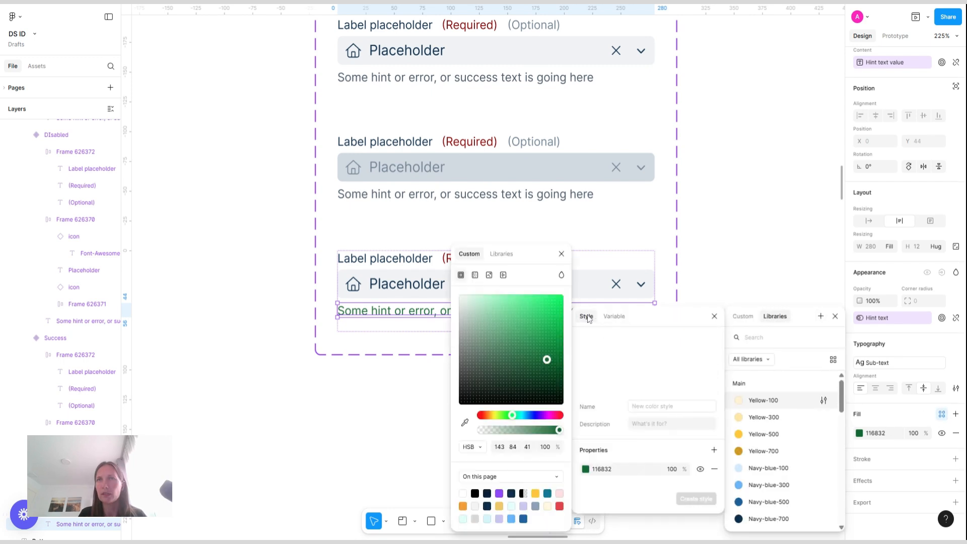
left_click(650, 409)
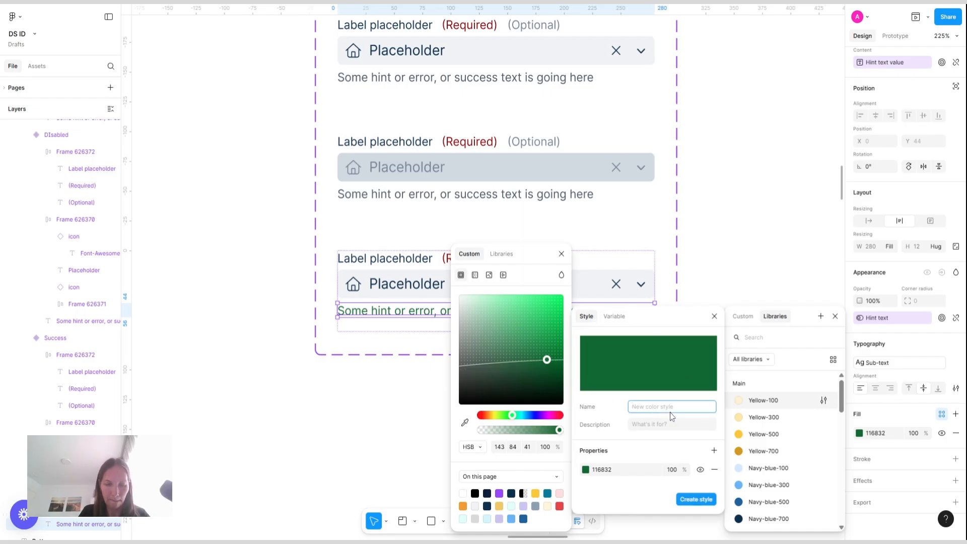
type("Status/Success-7")
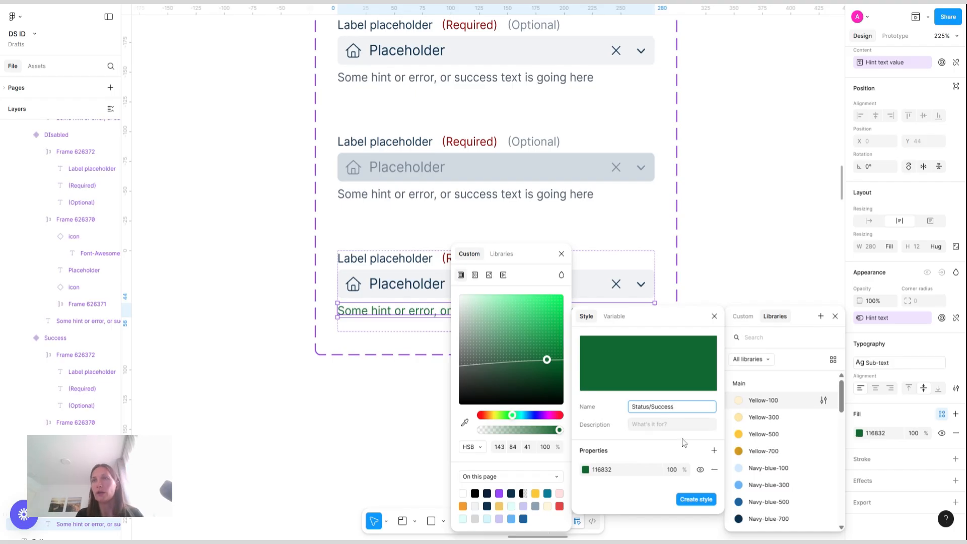
type("0")
left_click(696, 500)
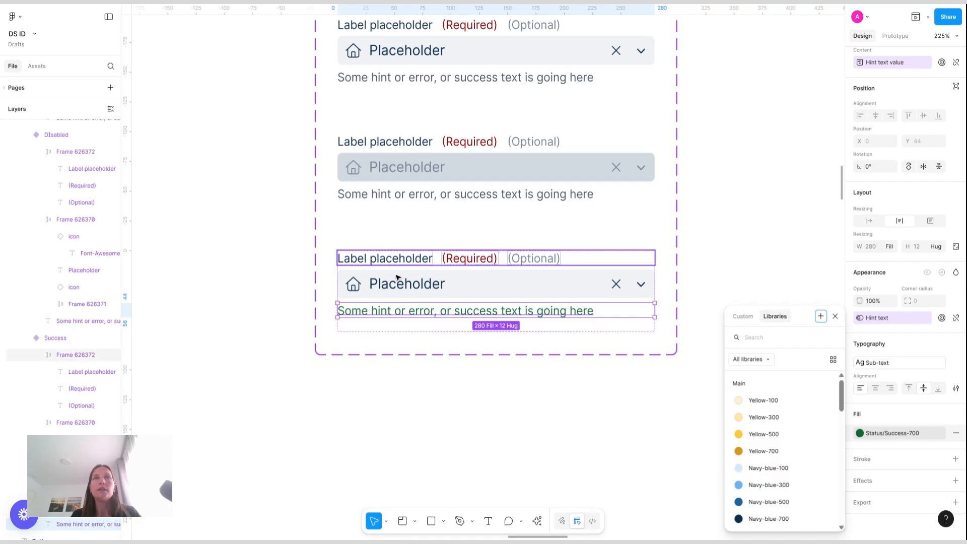
Apply the Status/Success-700 style to the Success variant's input field stroke
left_click(398, 279)
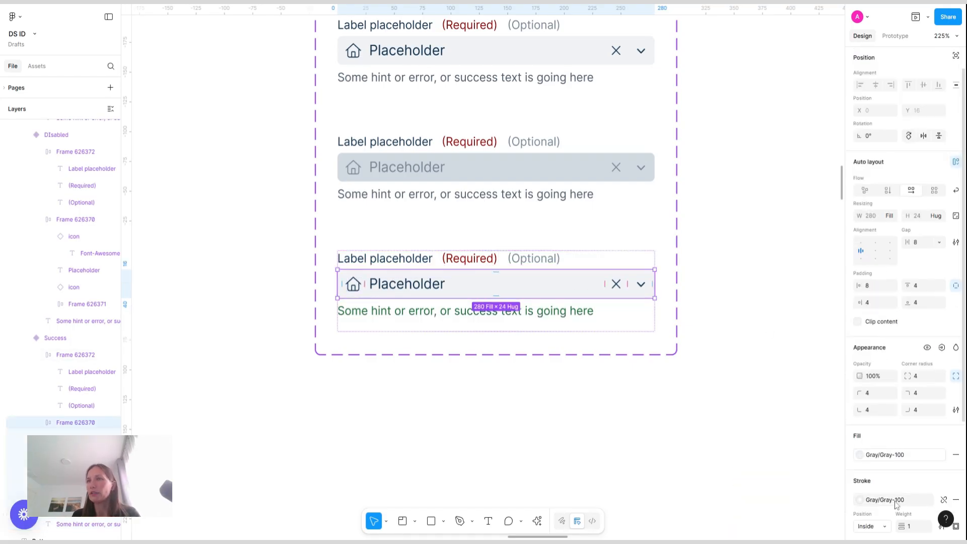
left_click(896, 504)
scroll(779, 456, "down", 3)
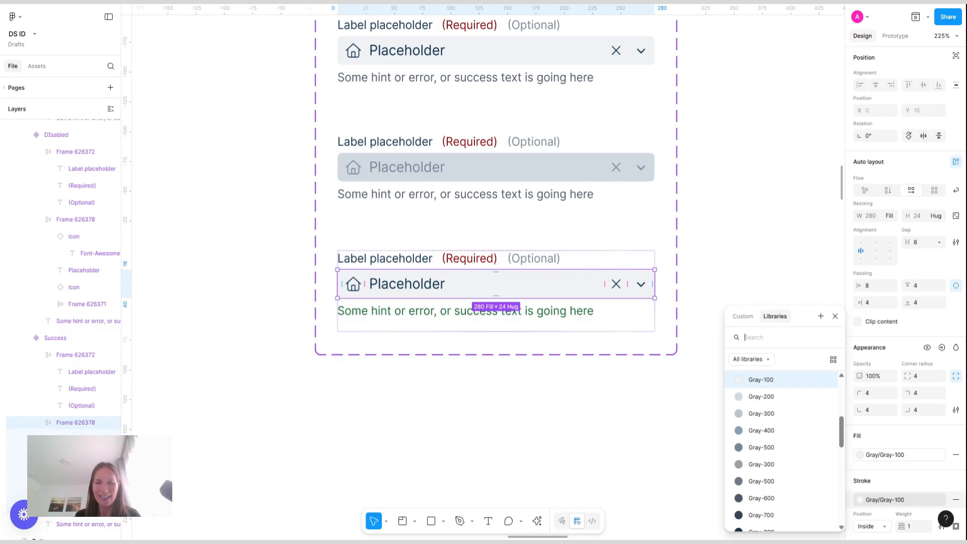
type("succ")
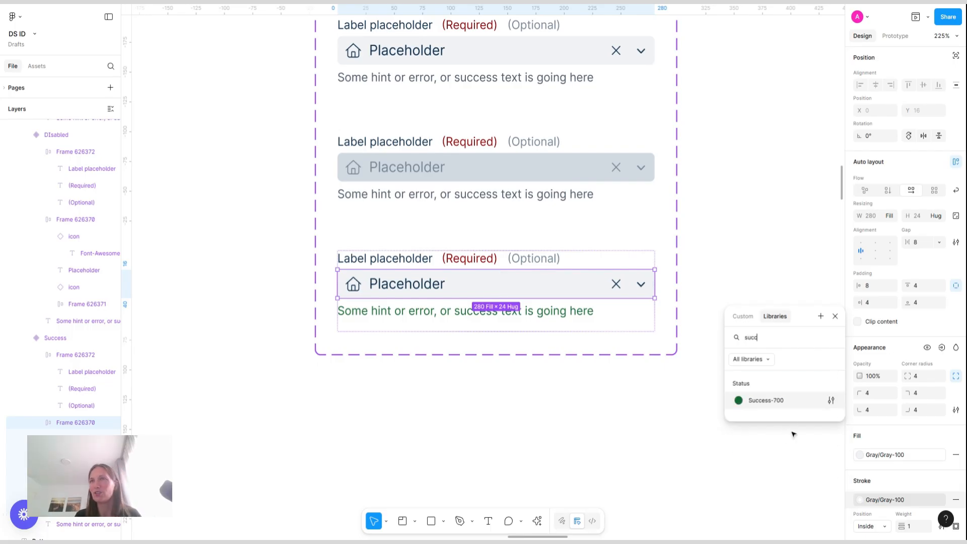
left_click(768, 402)
Detach the Success input field stroke style and pick a brighter custom green 1DBC5A
left_click(943, 501)
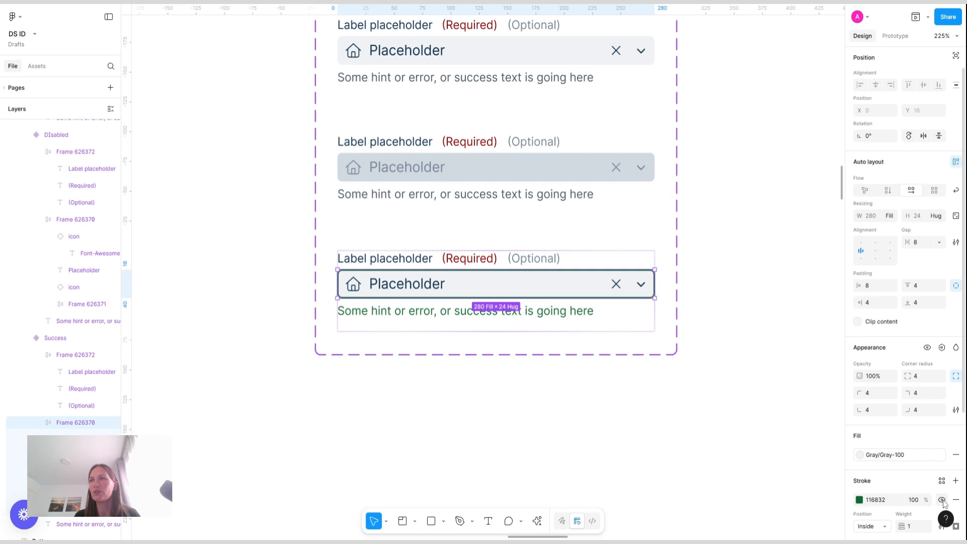
left_click(860, 499)
left_click_drag(817, 350, 820, 338)
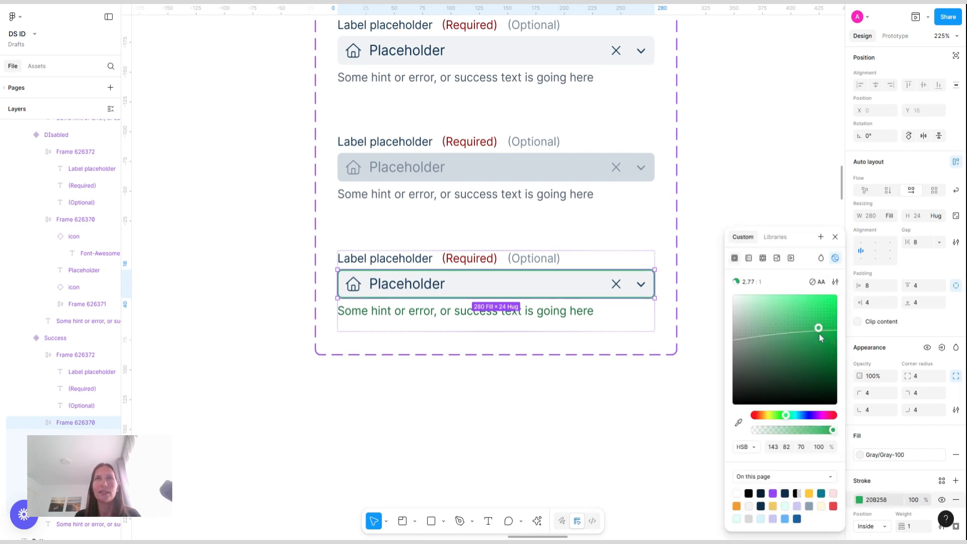
left_click(813, 334)
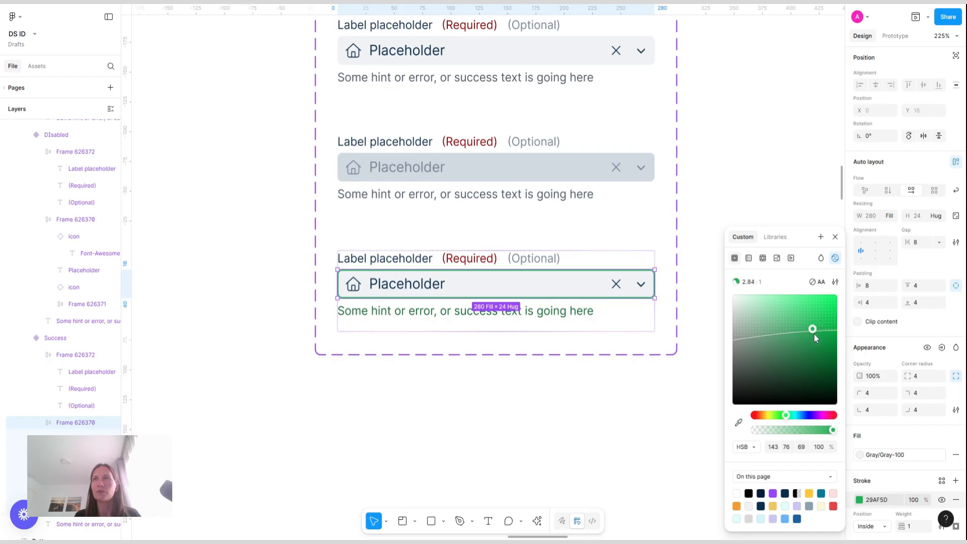
left_click(820, 330)
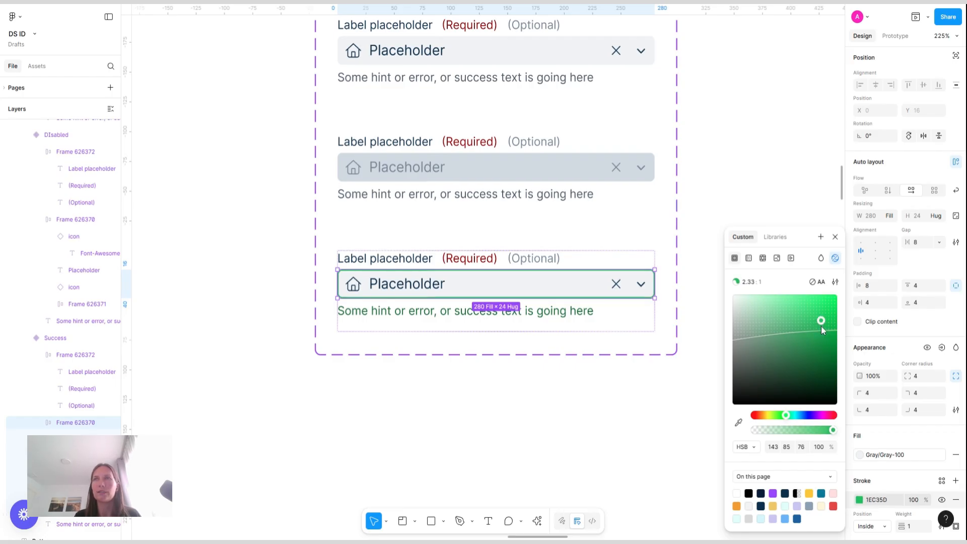
left_click(821, 329)
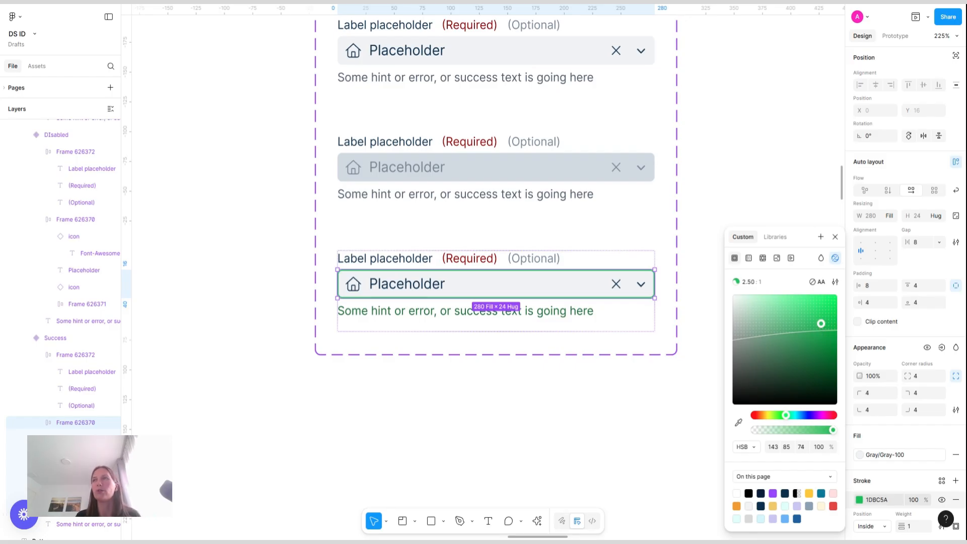
left_click(794, 162)
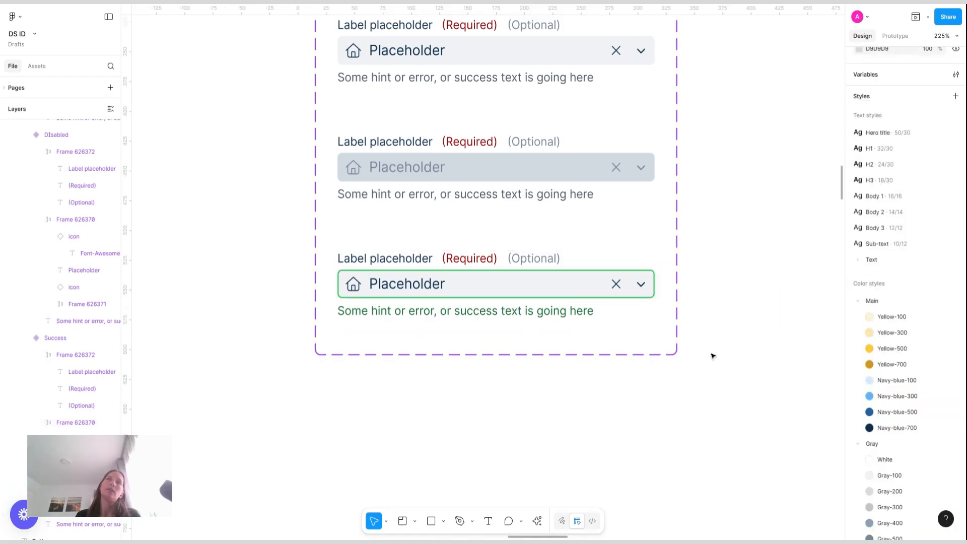
Add a seventh variant below Success and name its State Error
scroll(712, 356, "down", 2)
scroll(712, 356, "up", 2)
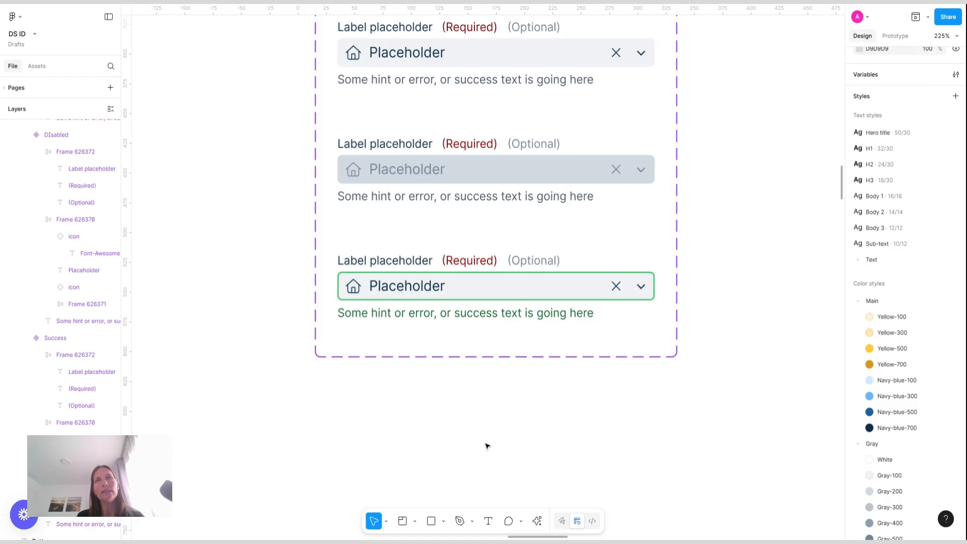
left_click(459, 290)
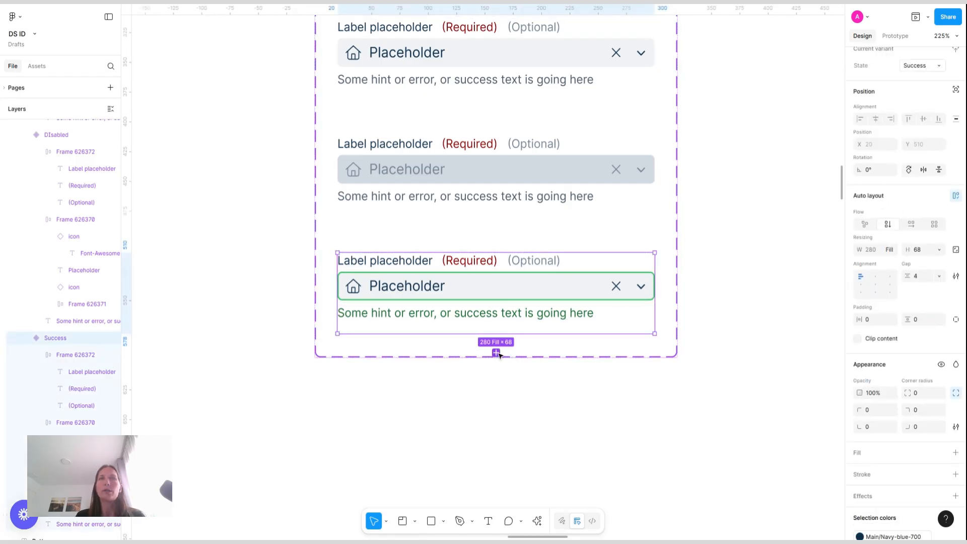
left_click(496, 353)
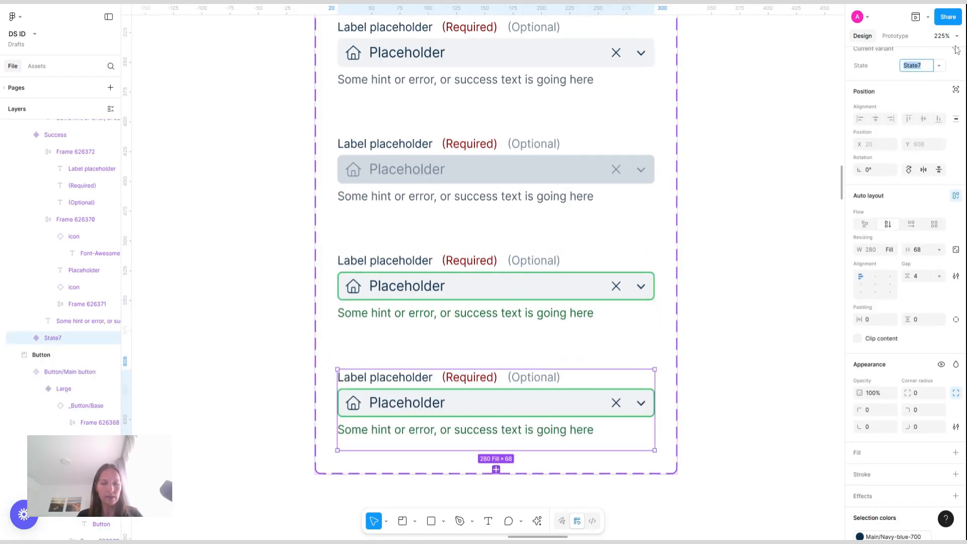
type("Error")
key("Return")
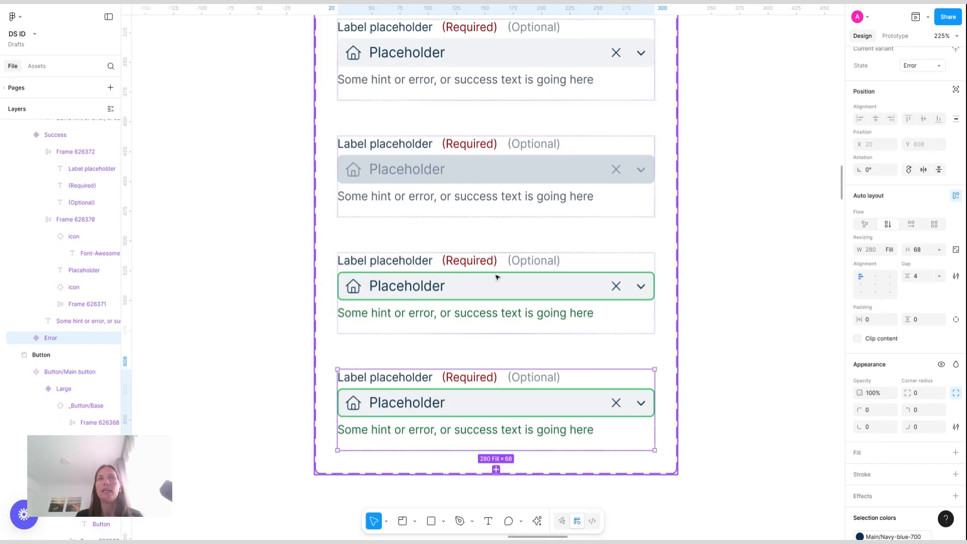
Swap the Error variant's Status/Success-700 selection color for the Red-700 style
scroll(548, 398, "down", 3)
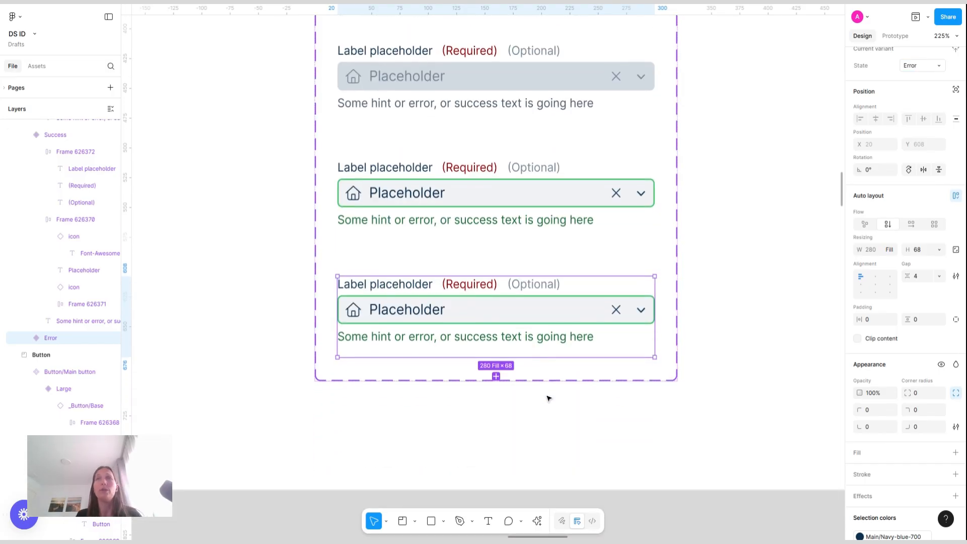
scroll(872, 456, "down", 3)
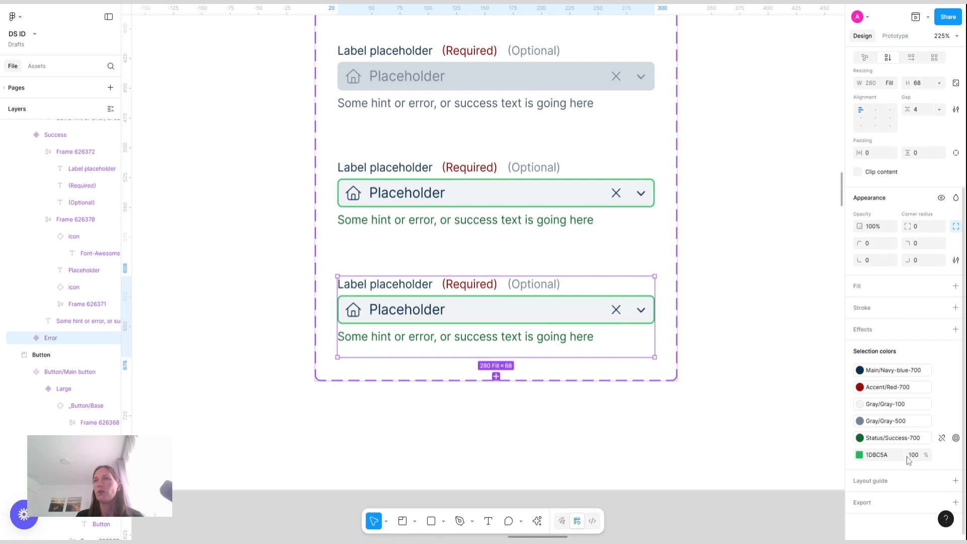
left_click(942, 438)
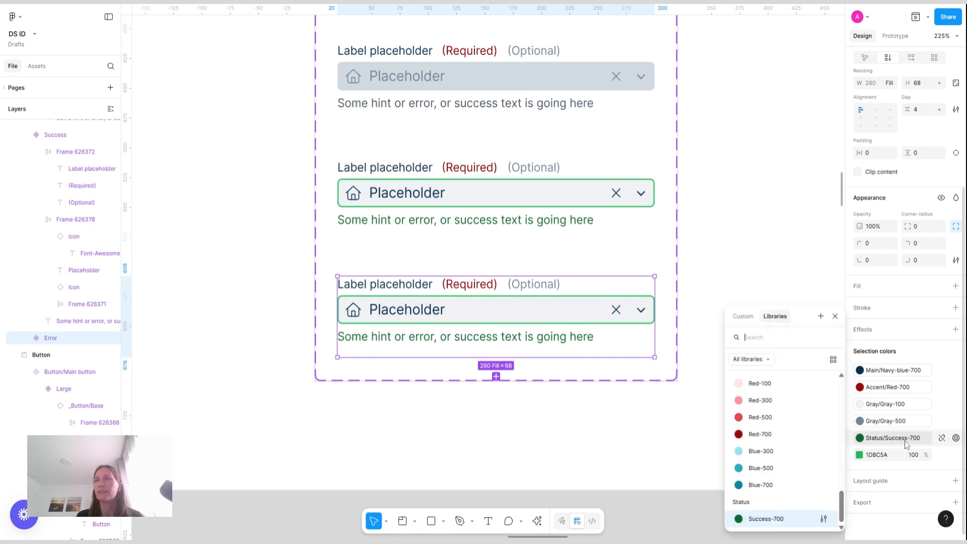
left_click(767, 436)
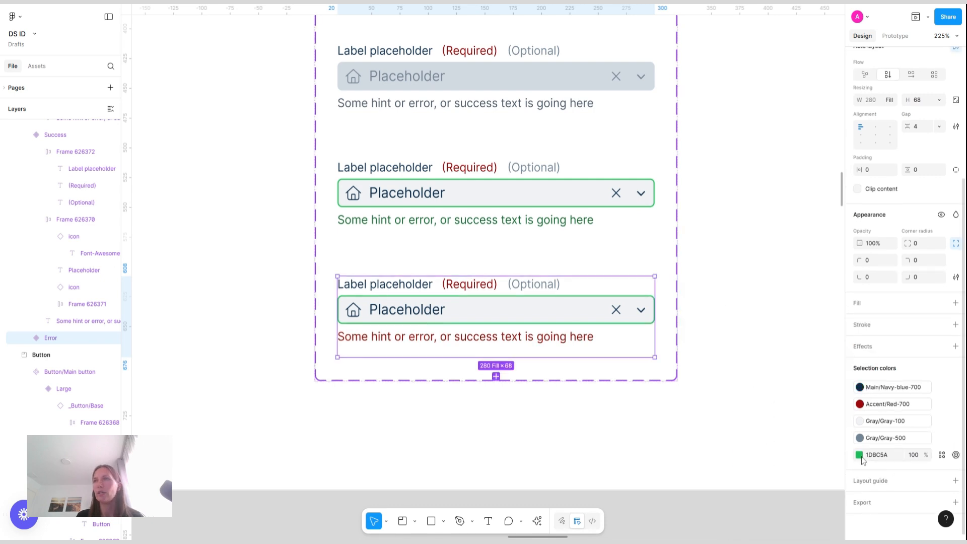
Replace the Error variant's green 1DBC5A selection color with the Red-500 style
left_click(942, 456)
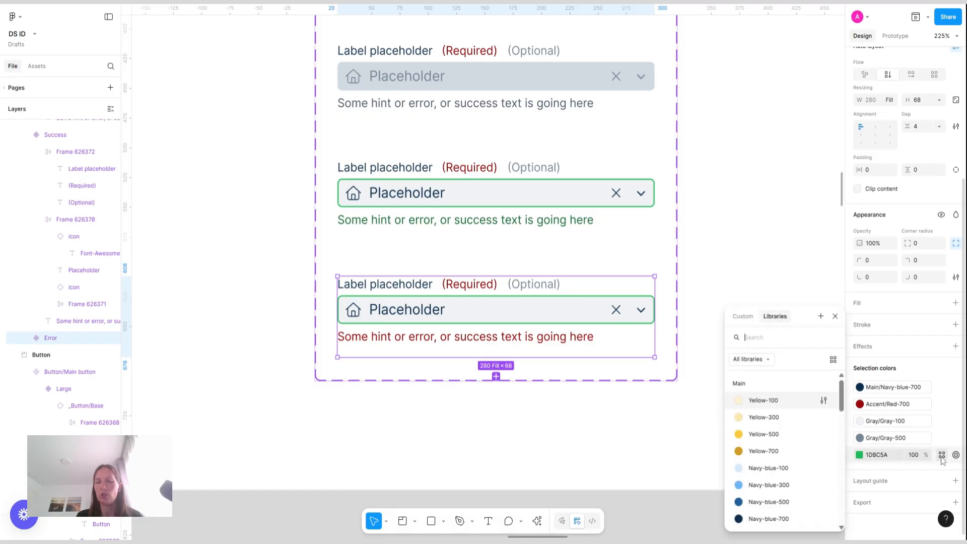
type("red")
left_click(782, 434)
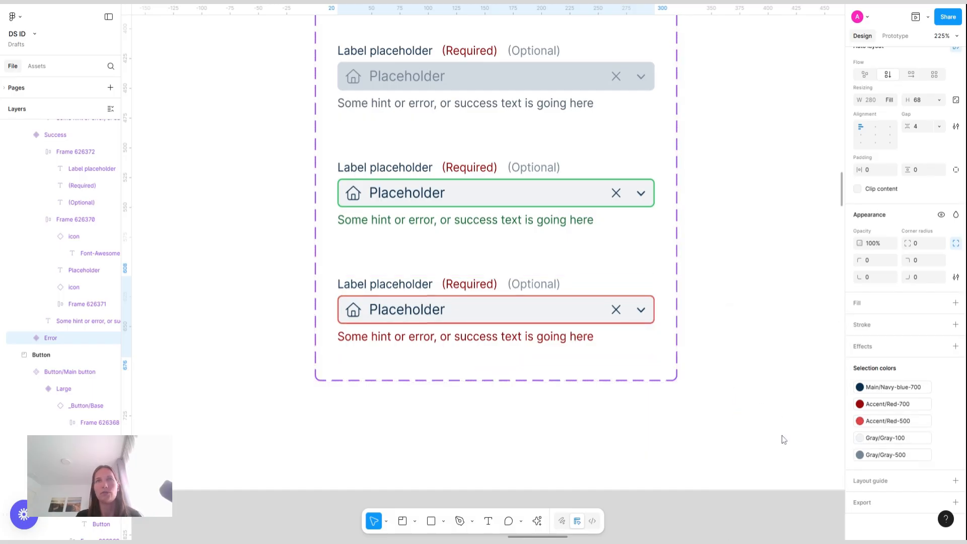
left_click(747, 320)
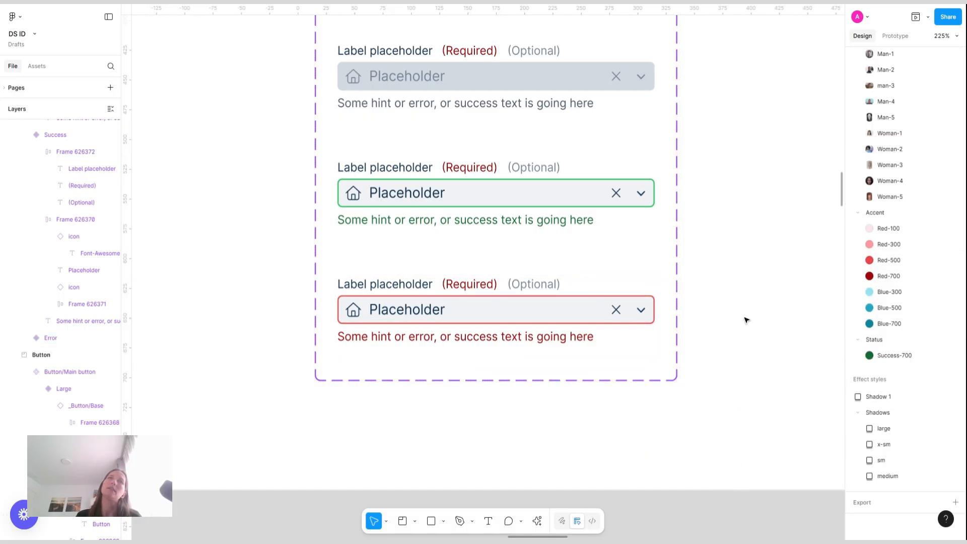
Rename the component set to _Input/Base
scroll(746, 321, "down", 5)
scroll(747, 320, "up", 5)
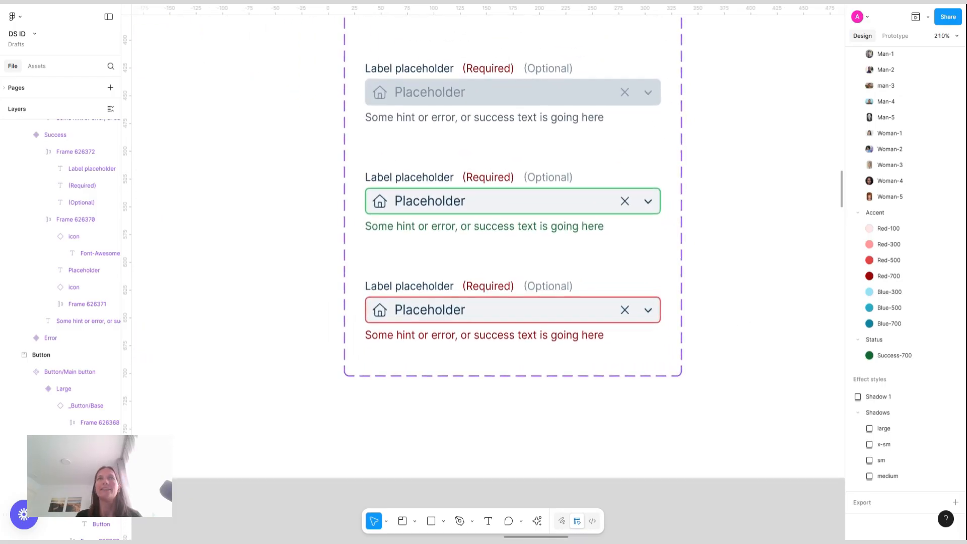
scroll(746, 321, "up", 1)
scroll(746, 320, "down", 1)
scroll(746, 321, "up", 3)
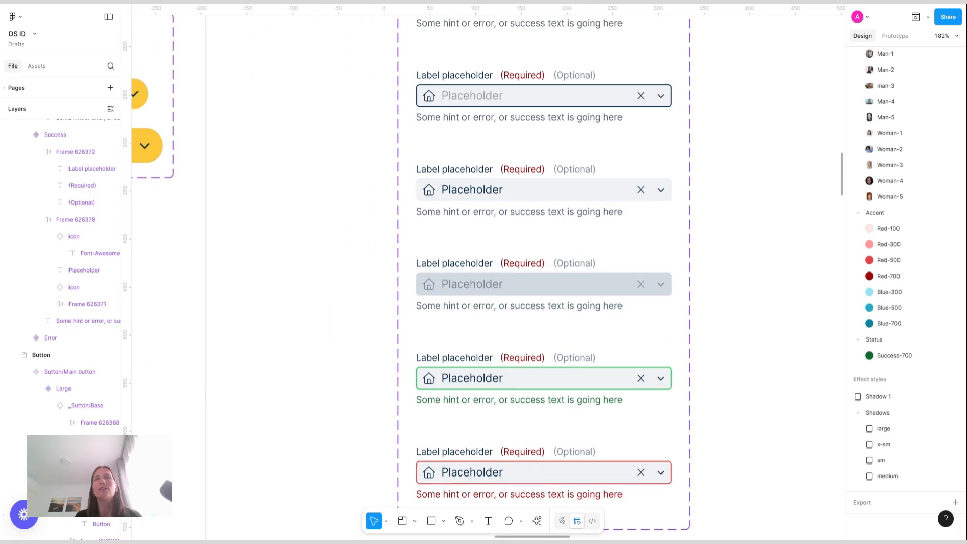
scroll(748, 318, "down", 2)
scroll(748, 319, "up", 3)
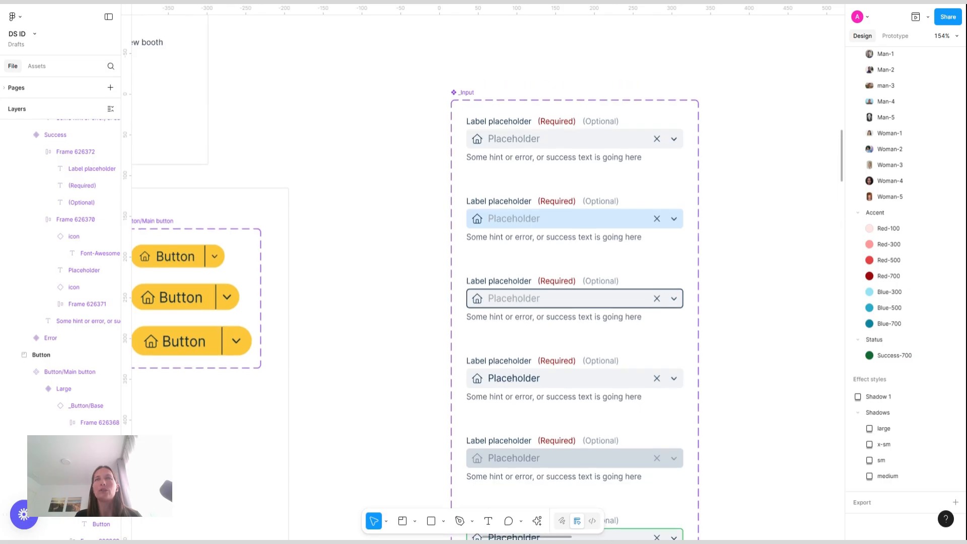
left_click(461, 93)
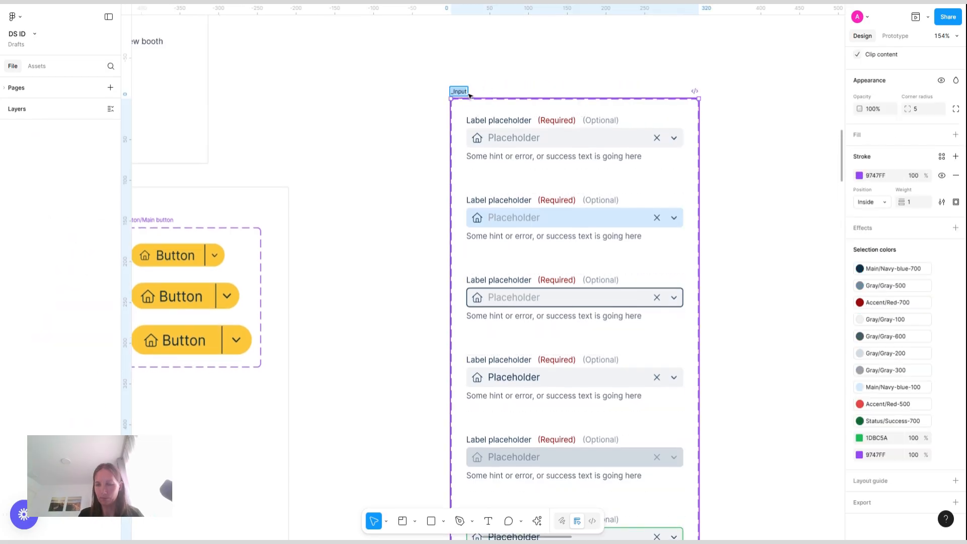
type("/Base")
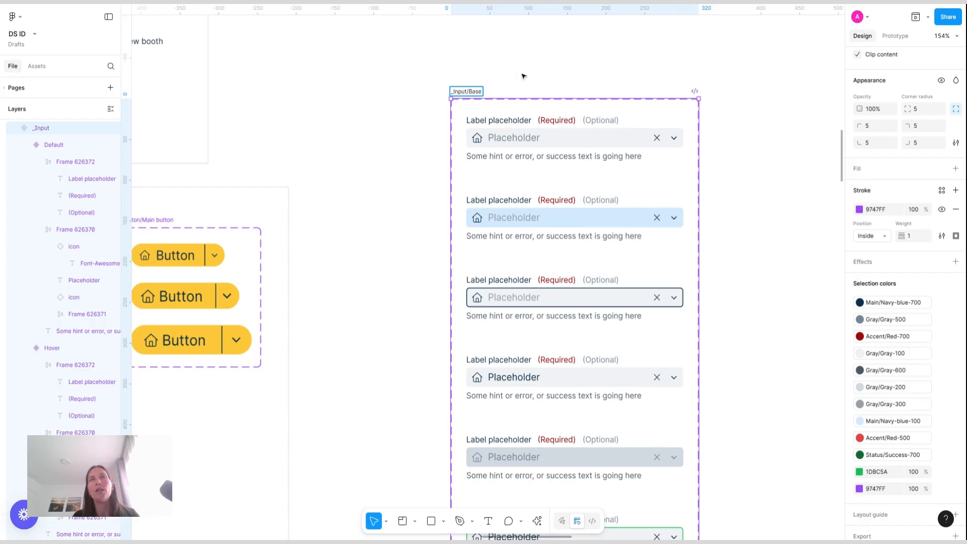
left_click(524, 77)
Drag an instance of the _Input/Base Success variant out onto the canvas
scroll(525, 76, "down", 3)
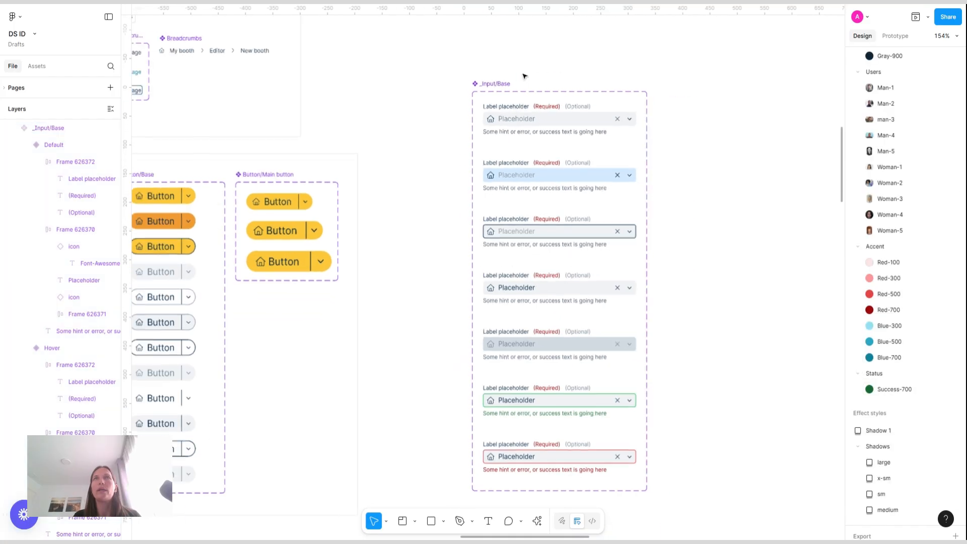
scroll(525, 76, "right", 3)
scroll(432, 292, "up", 3)
scroll(432, 292, "down", 3)
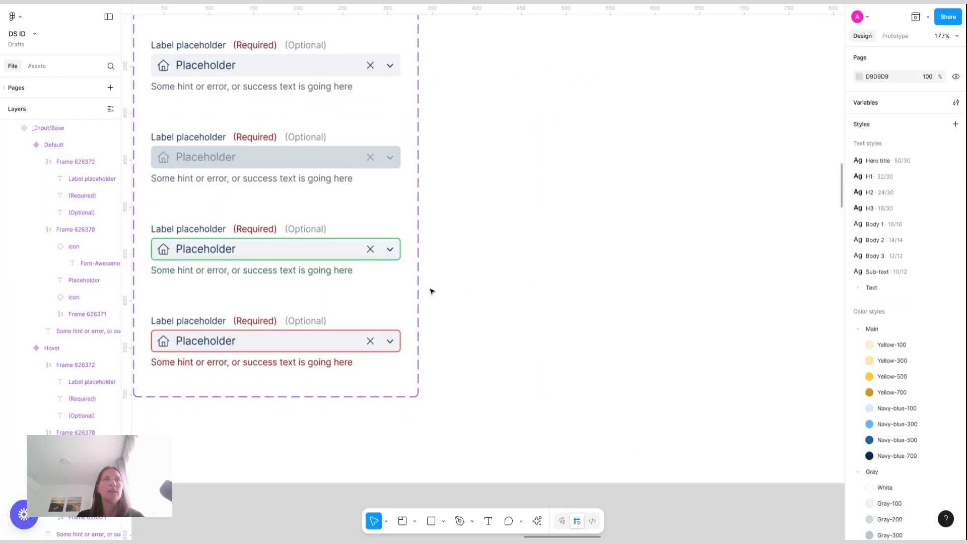
scroll(432, 291, "left", 1)
scroll(351, 258, "down", 5)
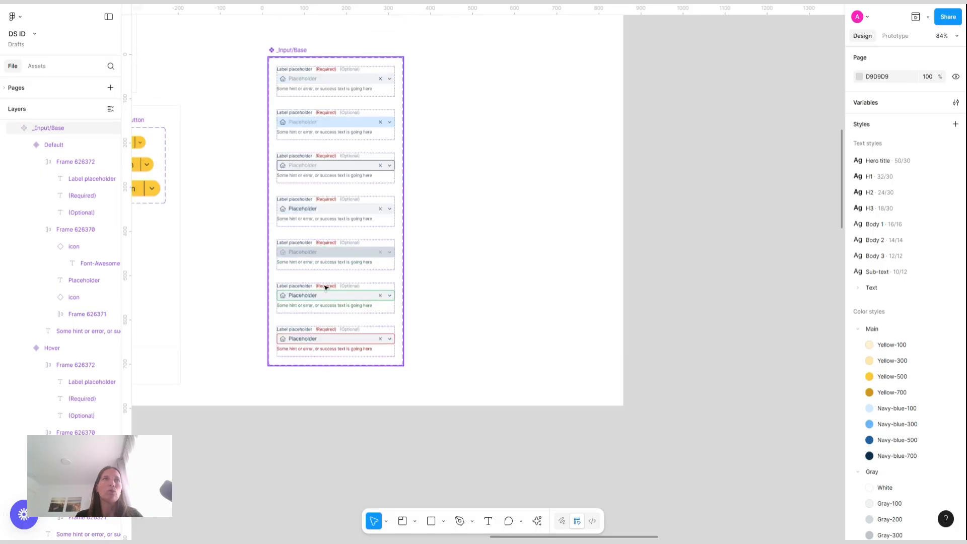
left_click(320, 290)
left_click_drag(321, 290, 485, 127)
scroll(497, 131, "up", 1)
scroll(497, 131, "up", 5)
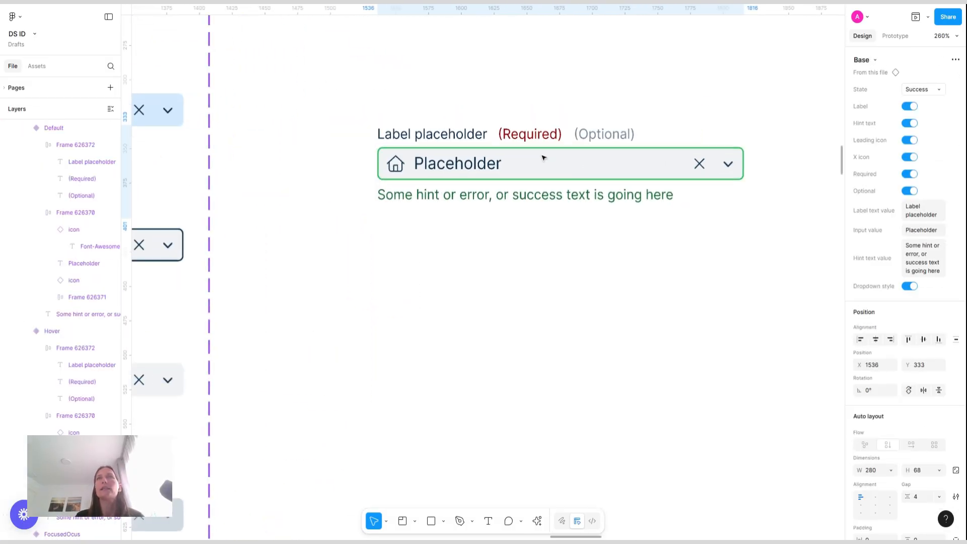
Switch the placed instance's State to the FocusedOcus variant
left_click(932, 89)
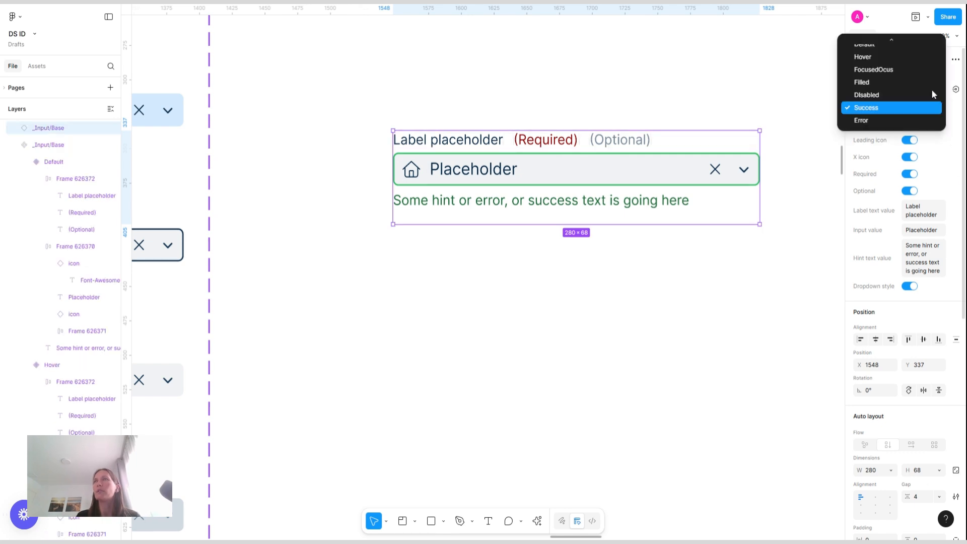
left_click(898, 71)
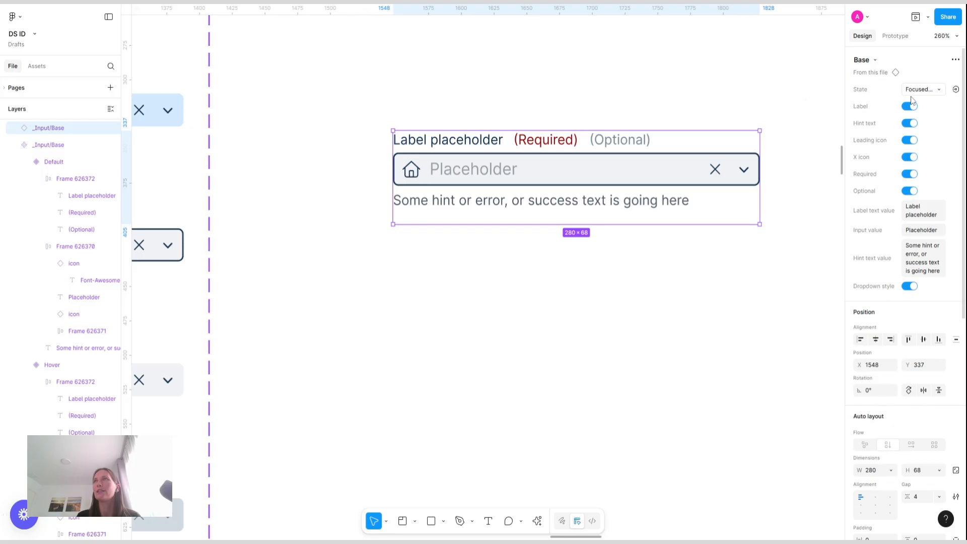
left_click(926, 89)
left_click(320, 49)
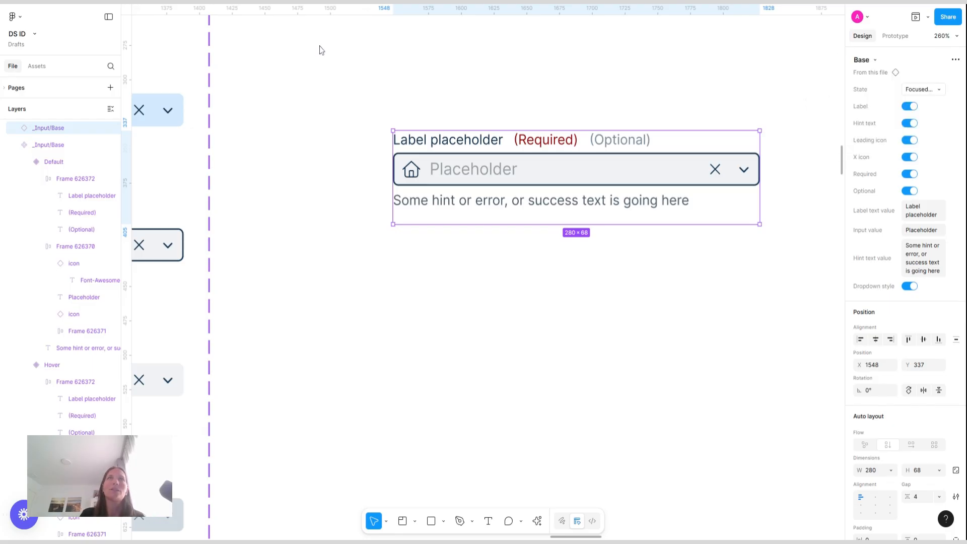
scroll(320, 49, "down", 5)
scroll(320, 50, "up", 1)
scroll(320, 49, "left", 4)
scroll(320, 49, "up", 3)
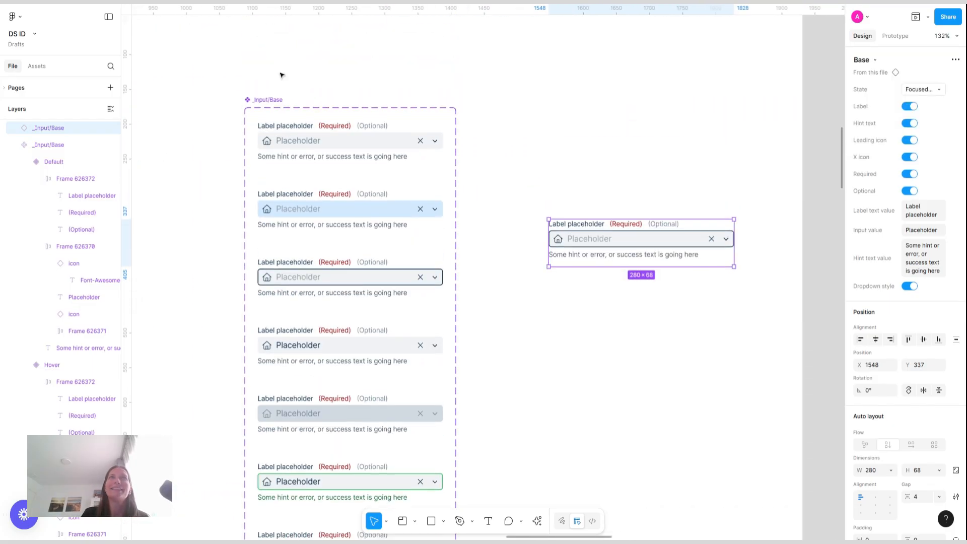
left_click(263, 100)
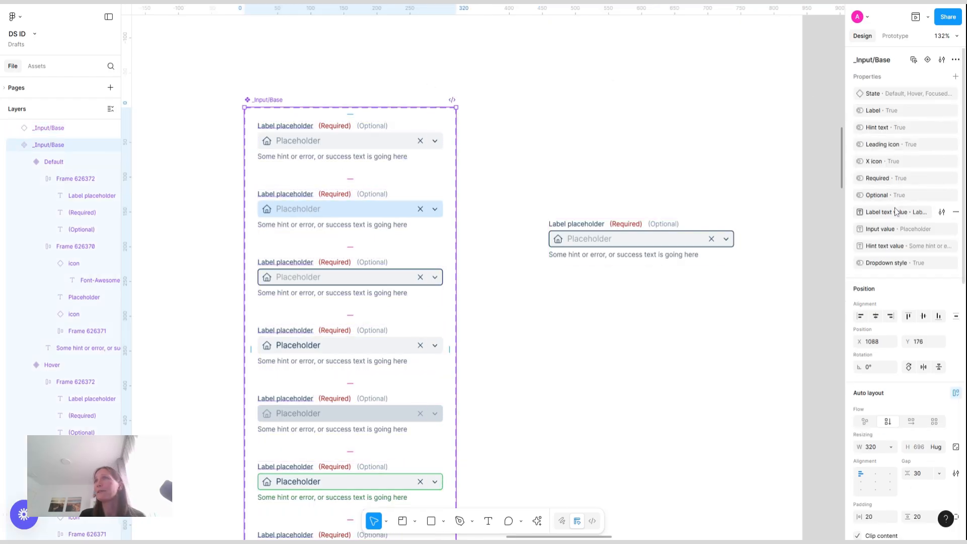
double_click(905, 96)
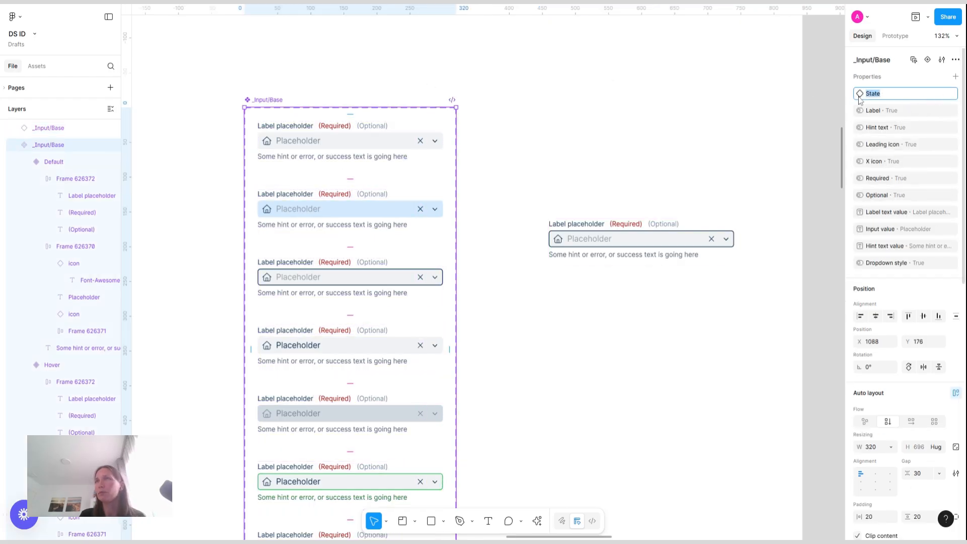
key("Escape")
key("Escape")
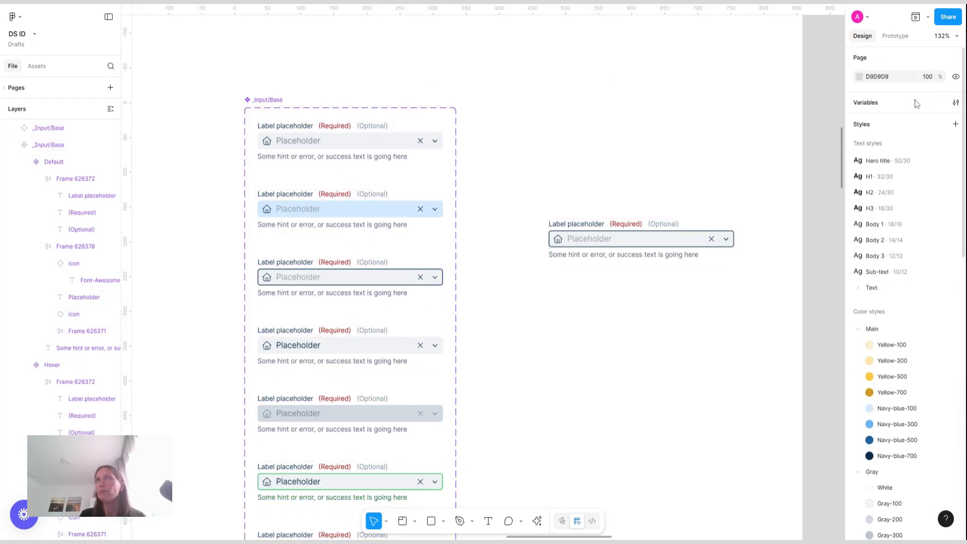
Edit the component set's State variant property and rename the FocusedOcus value to Focused
left_click(276, 108)
left_click(943, 94)
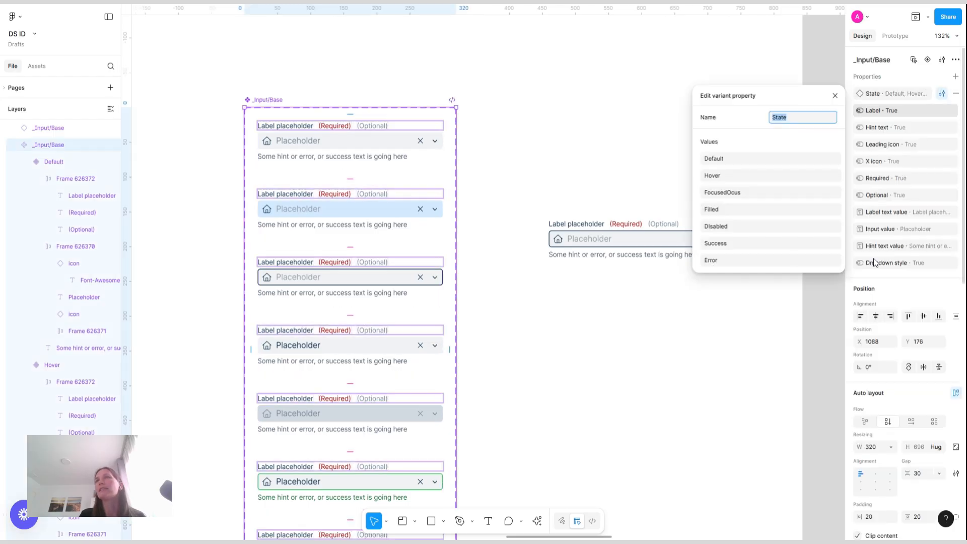
double_click(729, 194)
type("Focused")
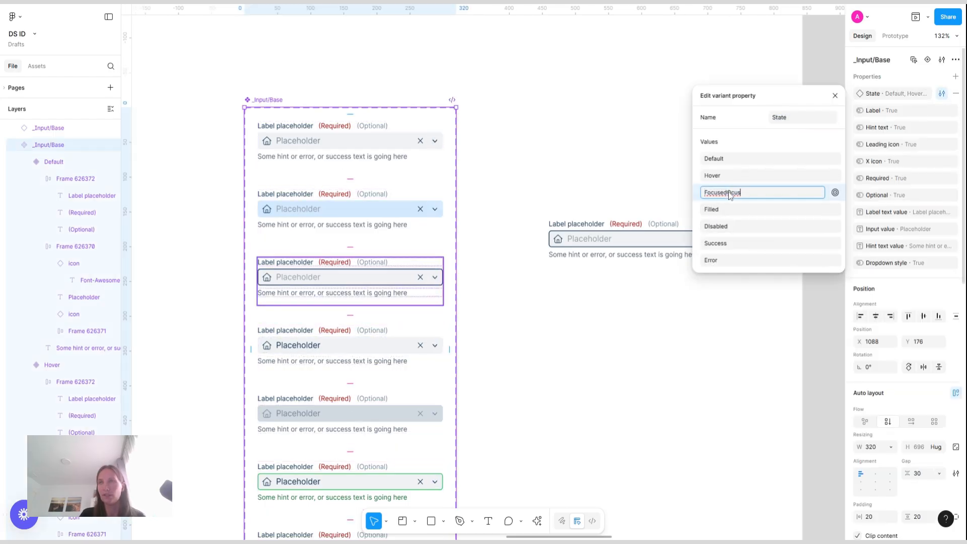
key("Return")
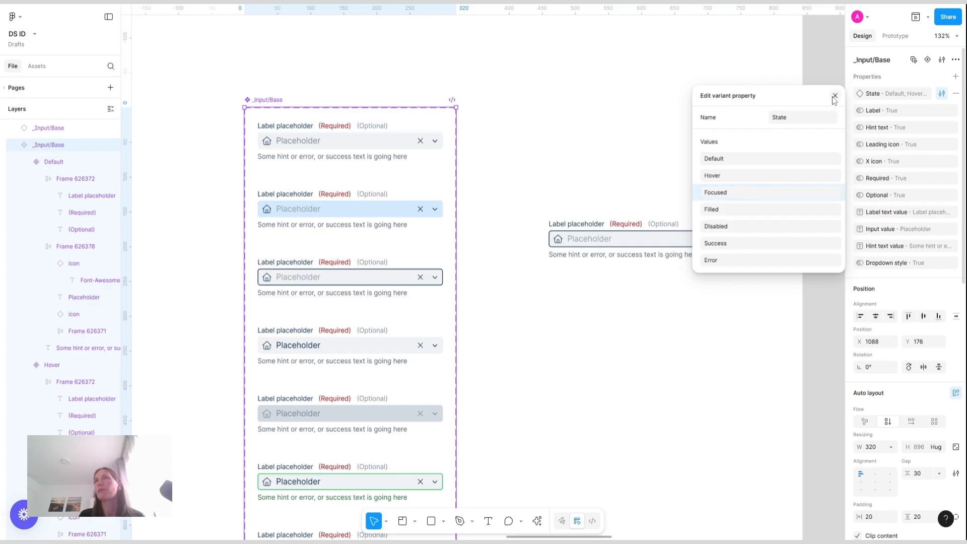
key("Escape")
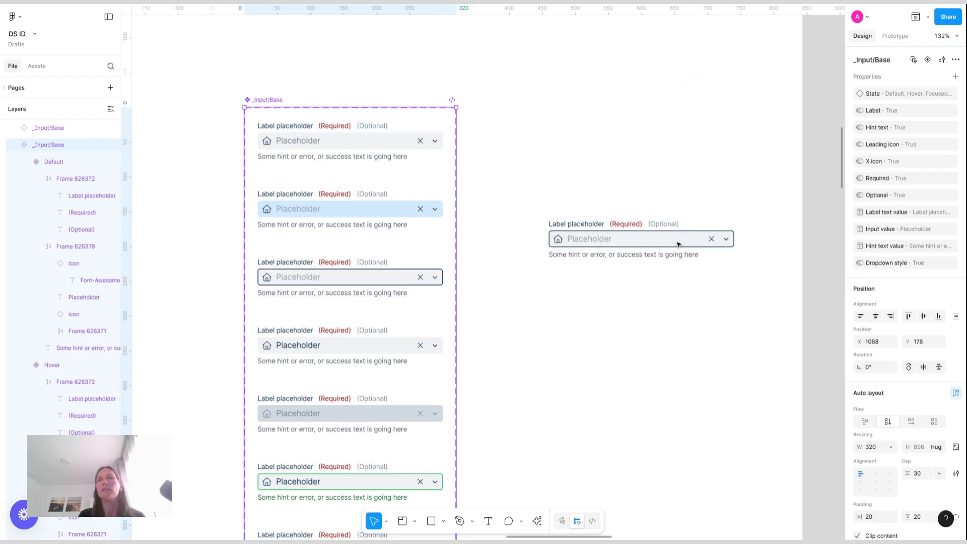
Turn off the Hint text, Required, Leading icon and Dropdown style properties on the Focused instance
left_click(610, 237)
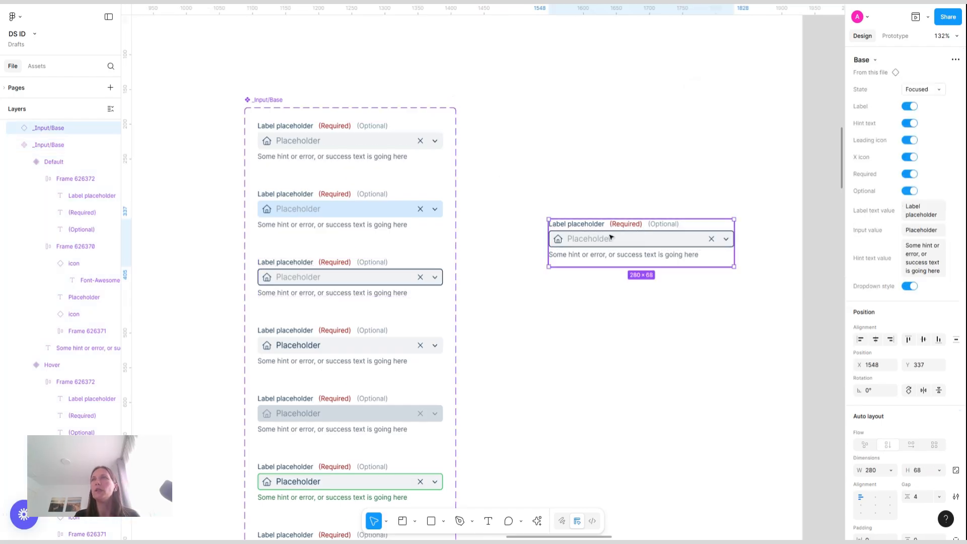
left_click(911, 123)
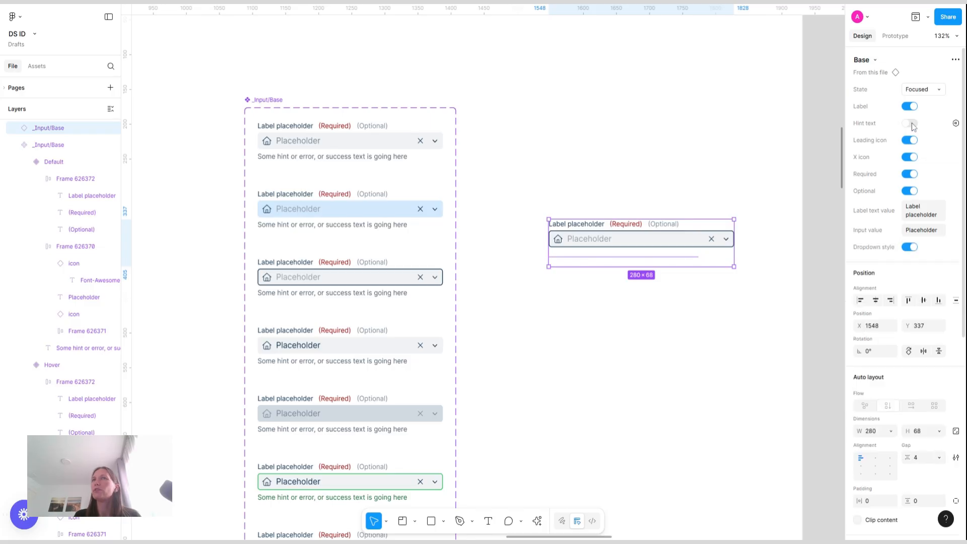
left_click(910, 174)
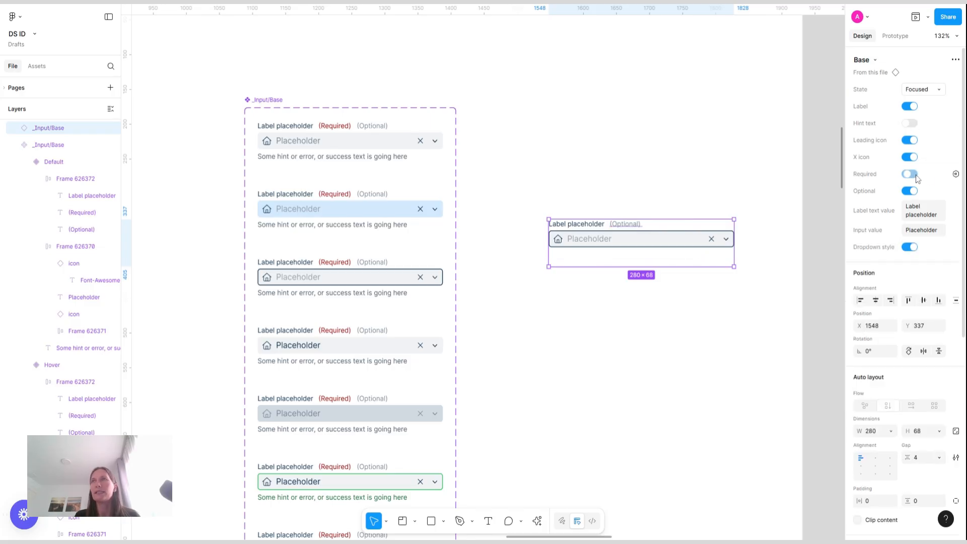
left_click(910, 140)
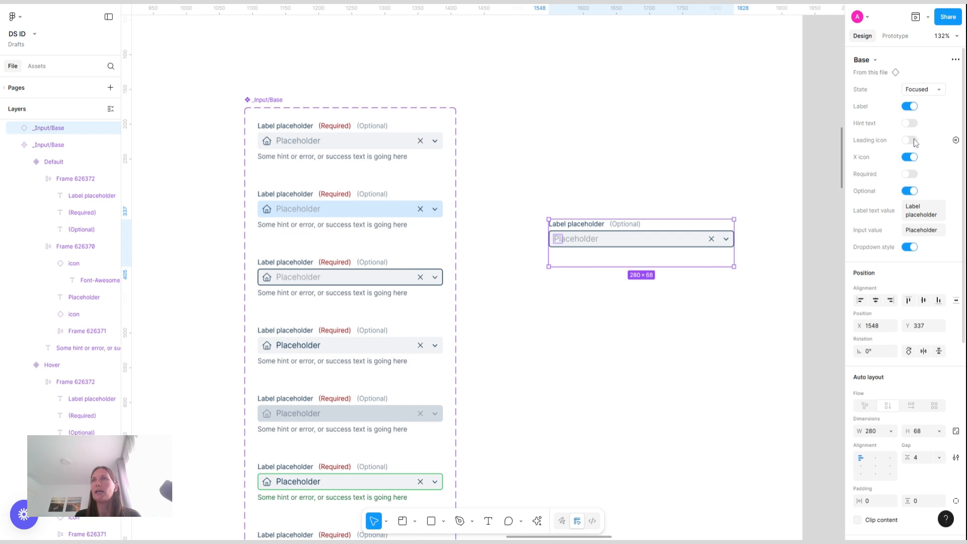
left_click(910, 247)
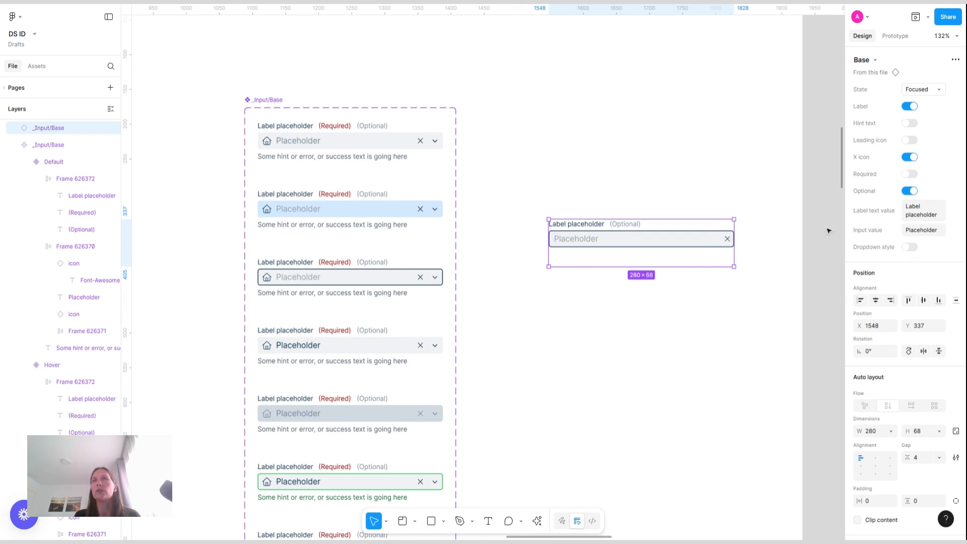
left_click(823, 277)
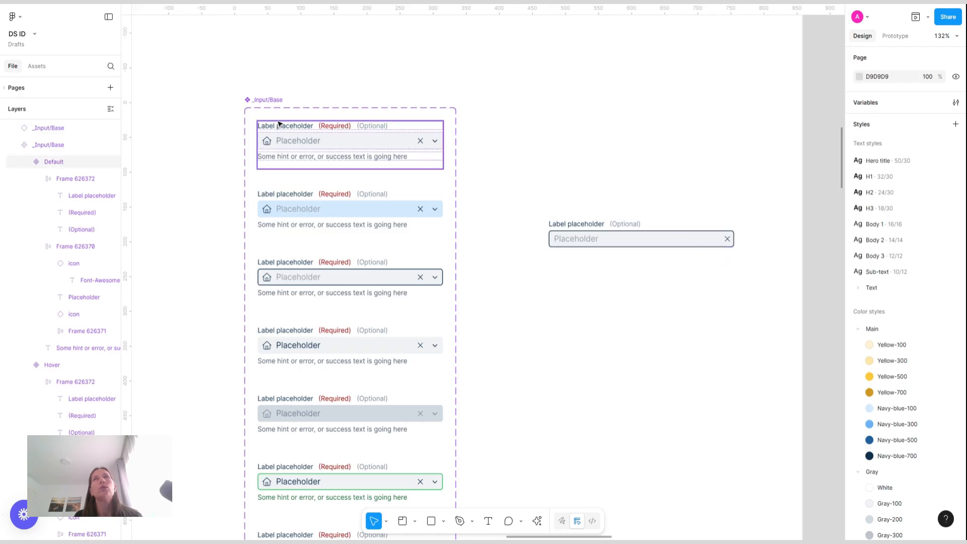
Select the X icon in every variant and wrap the icons in auto layout frames
left_click(423, 143)
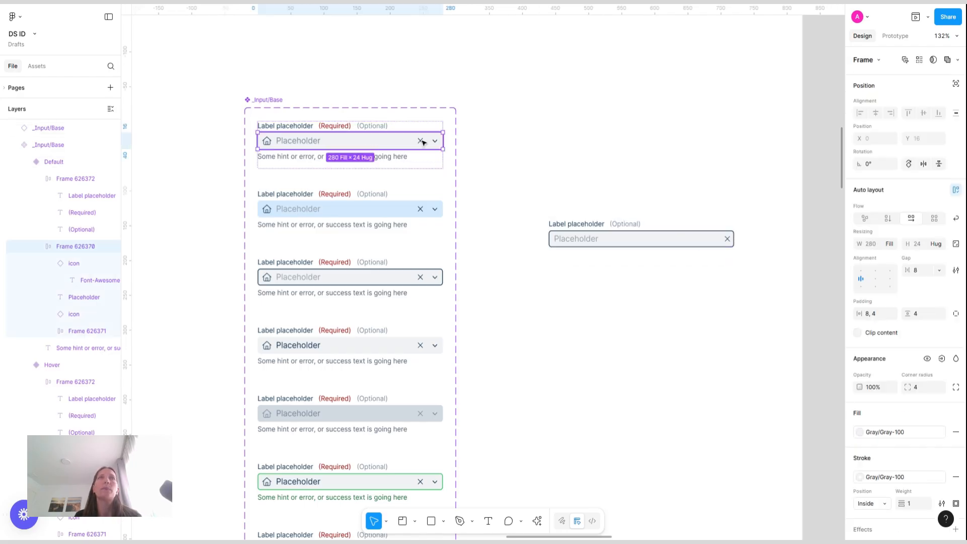
double_click(422, 142)
key("Escape")
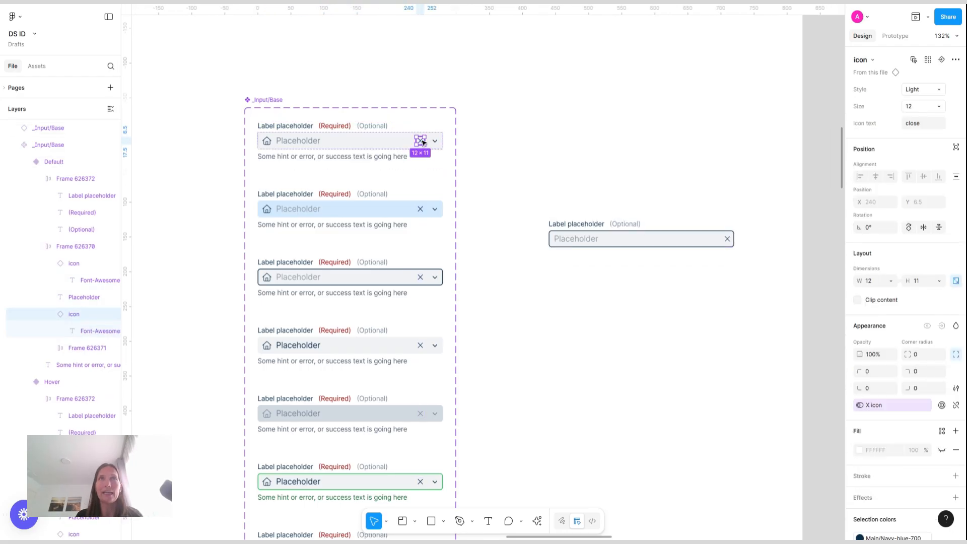
left_click(929, 61)
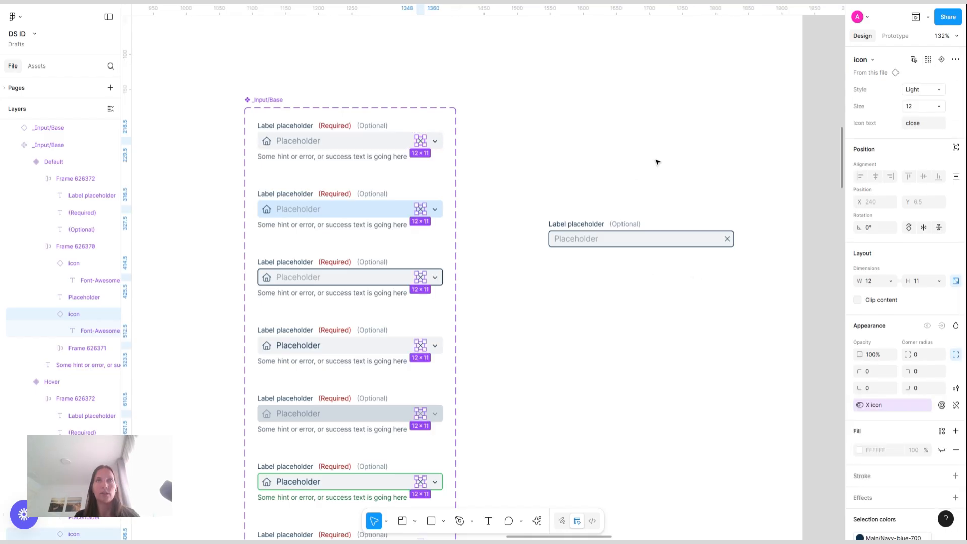
key("shift+a")
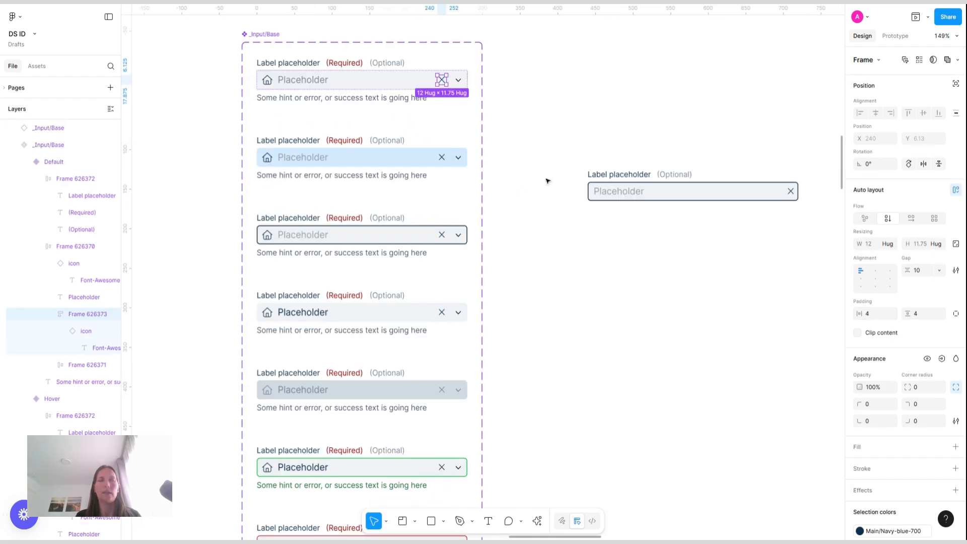
Set the padding of the X icon wrapper frames to 6 on all sides
key("Tab")
key("shift+Tab")
key("shift+Tab")
key("shift+Tab")
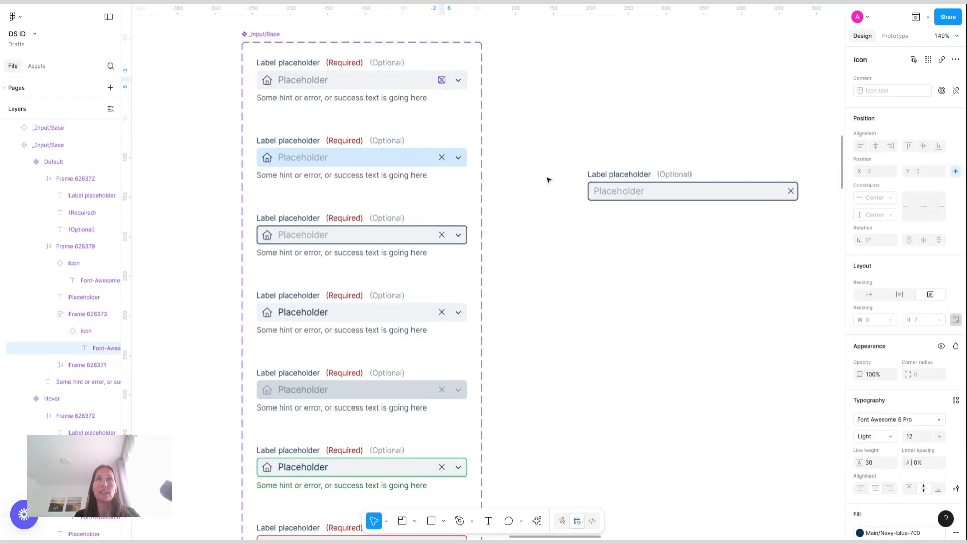
key("shift+Return")
key("shift+Return")
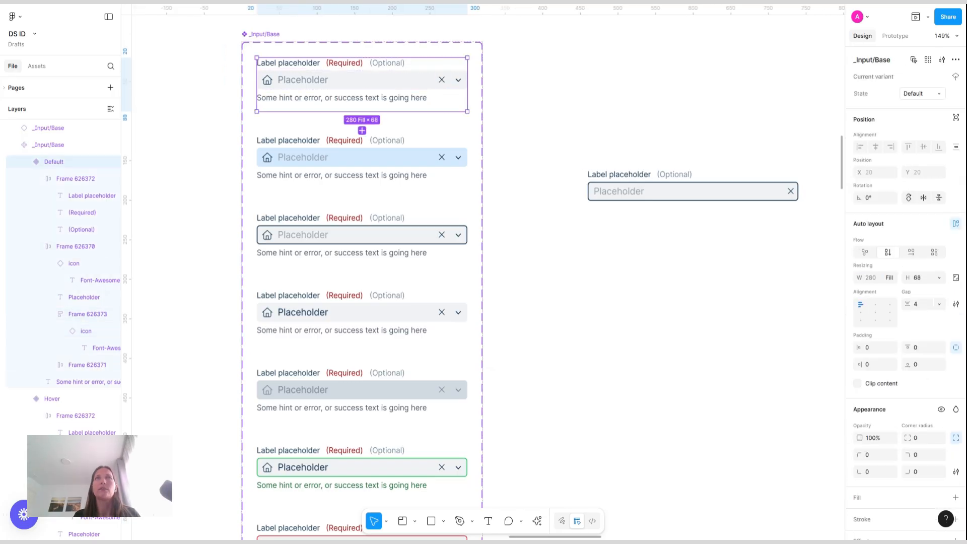
left_click(693, 191)
key("Escape")
key("ctrl+z")
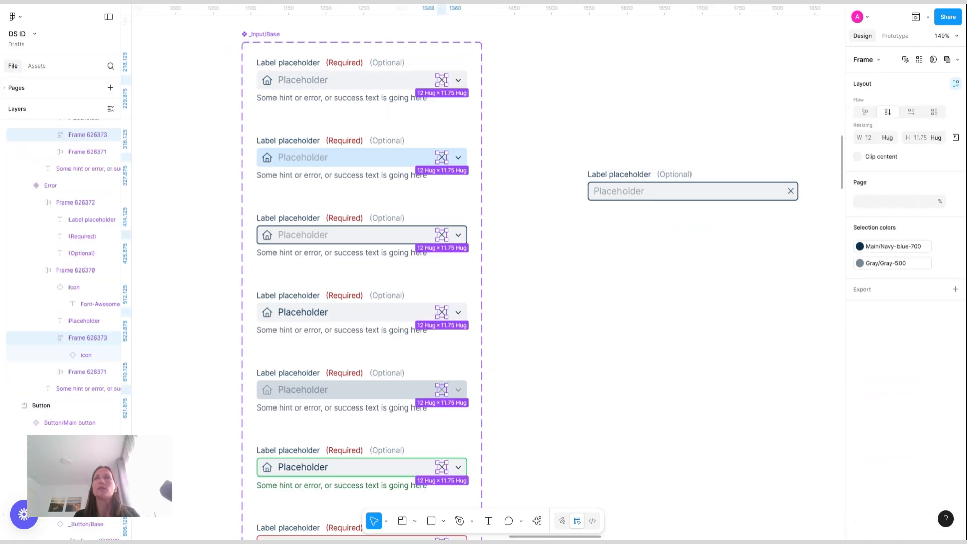
left_click(876, 314)
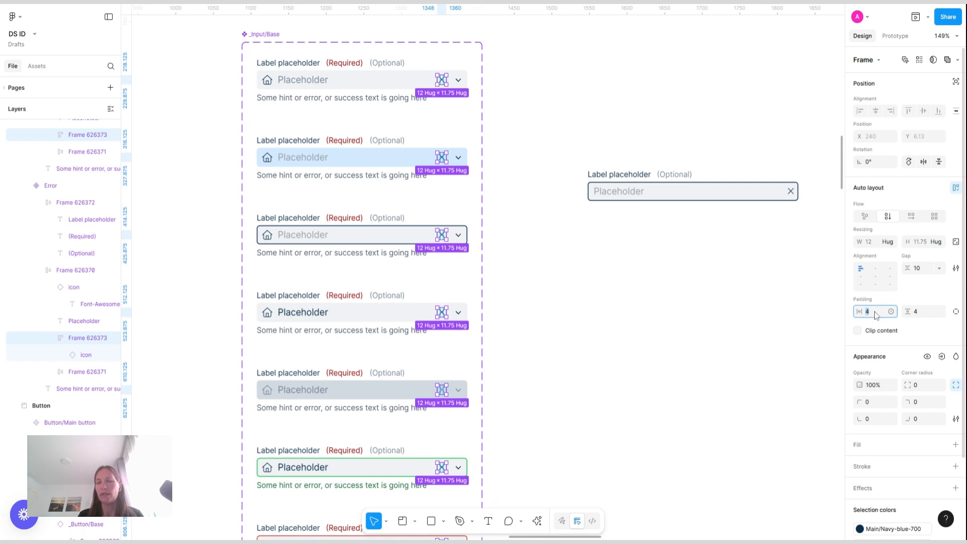
key("Return")
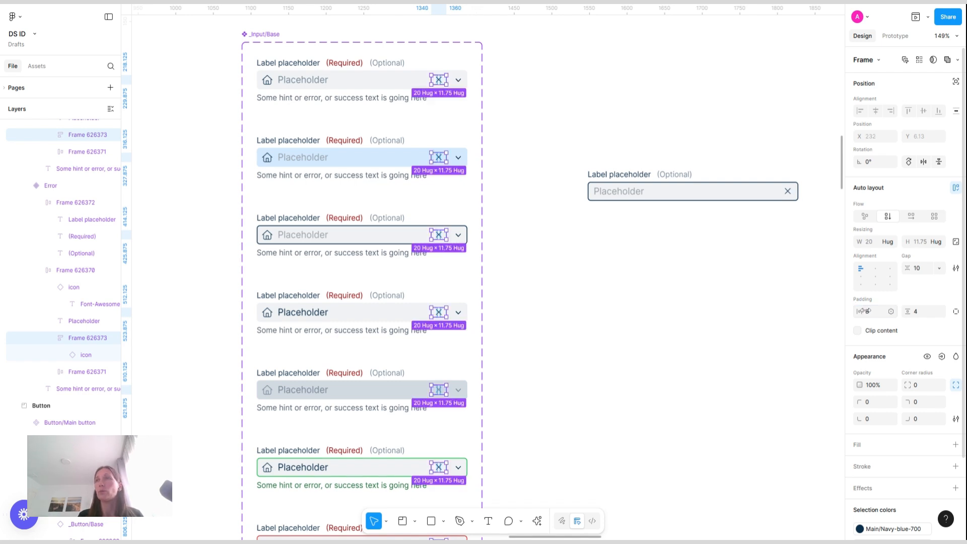
left_click_drag(865, 311, 921, 315)
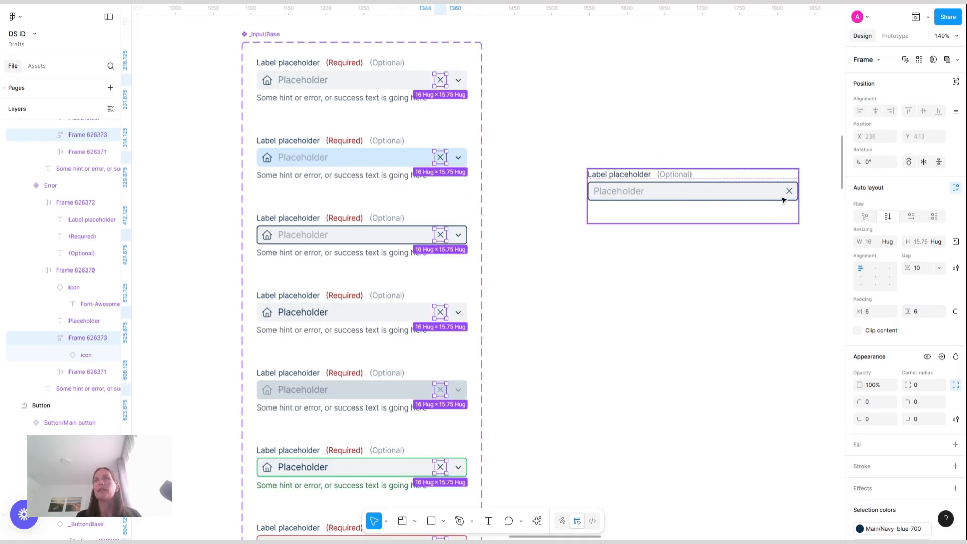
left_click(751, 141)
Set the instance's Label text value to Address
scroll(598, 256, "right", 5)
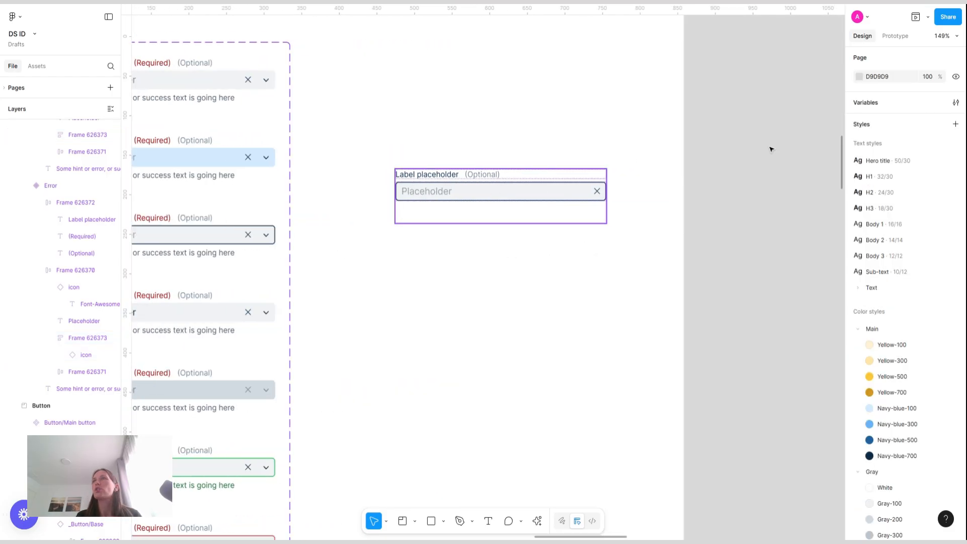
left_click(602, 214)
left_click(926, 214)
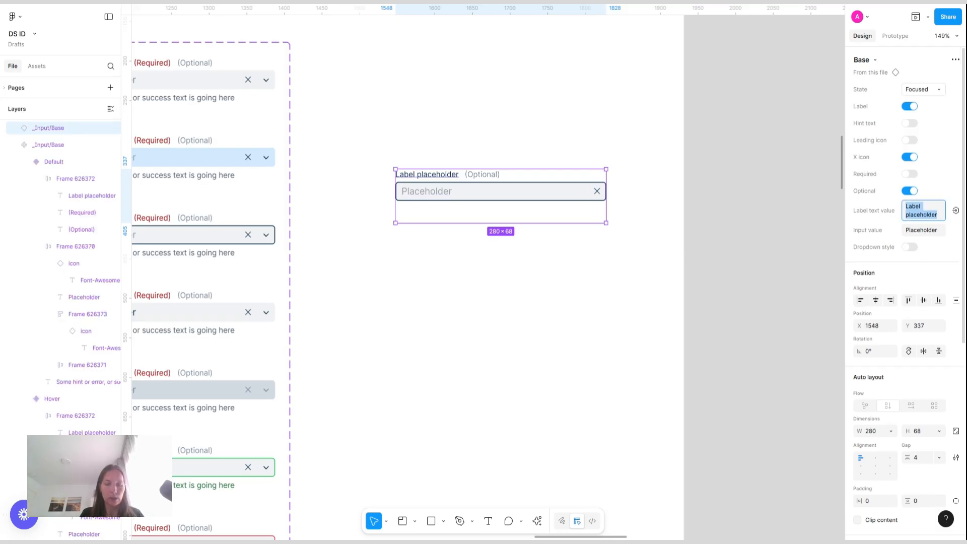
type("Us")
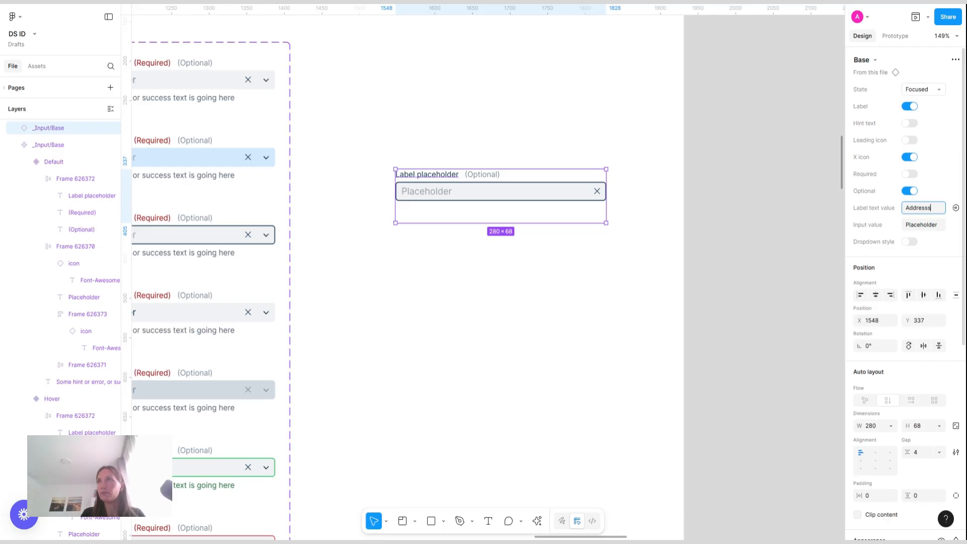
key("Return")
Set the instance's Input value to Baker Street, correcting the capitalization
left_click(930, 227)
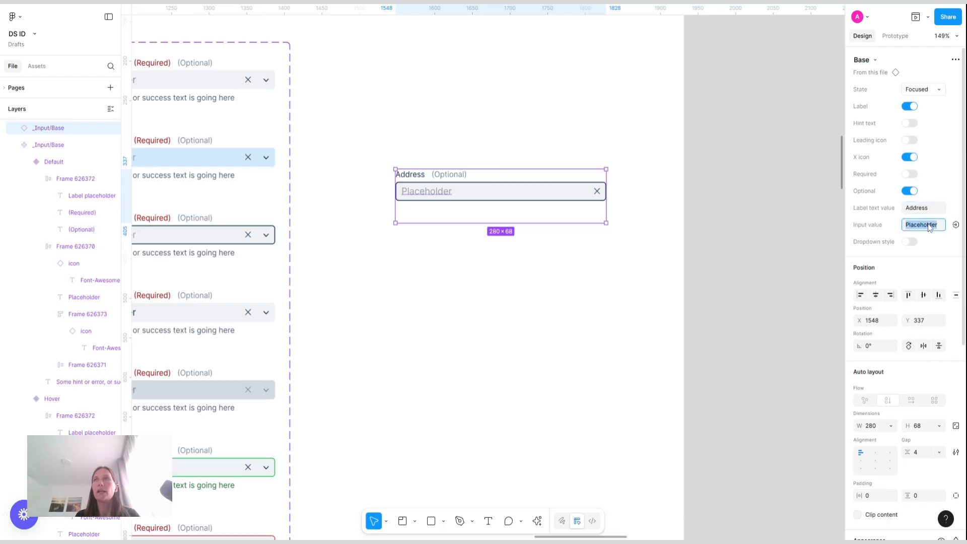
type("BA")
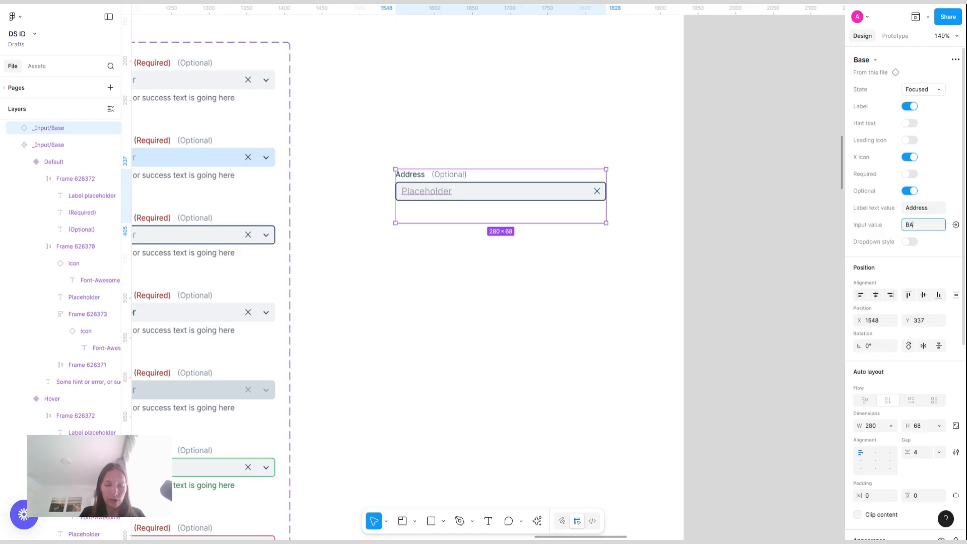
type("ker STreet")
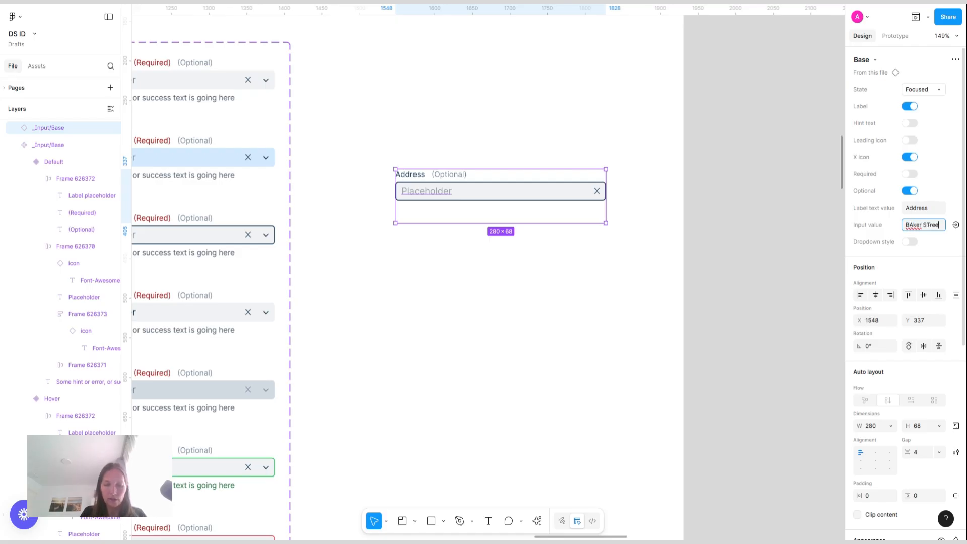
left_click(913, 227)
key("BackSpace")
type("a")
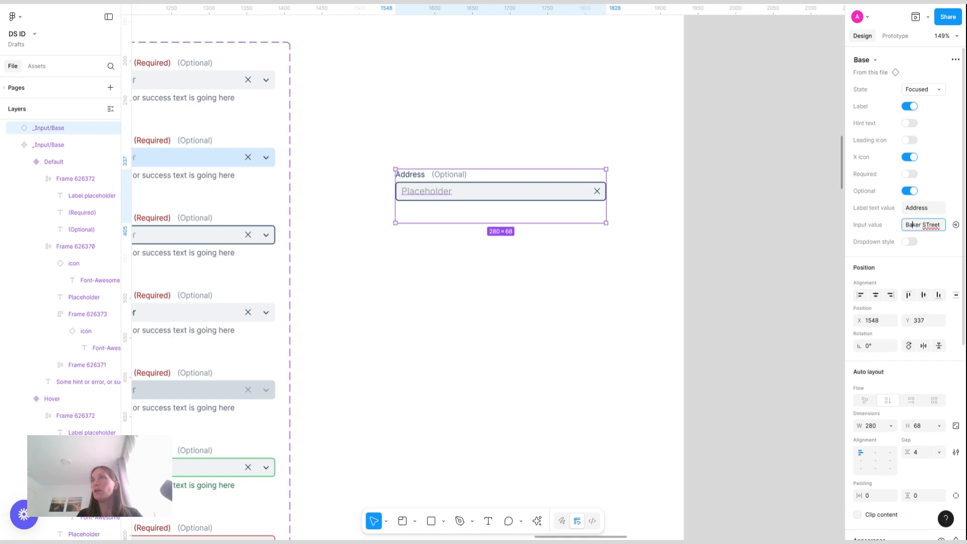
left_click(931, 227)
key("BackSpace")
type("t")
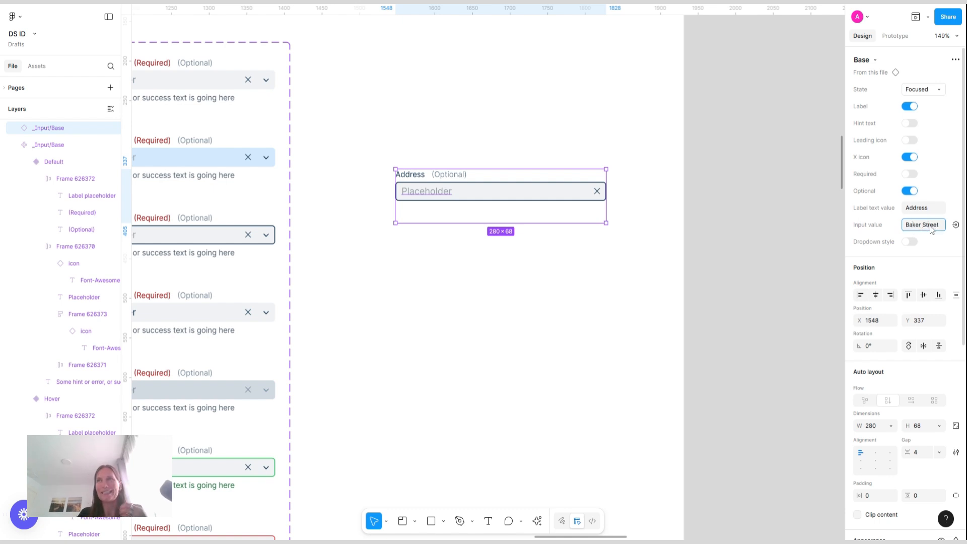
Switch the Address input instance to the Filled state and turn on its leading icon
left_click(936, 90)
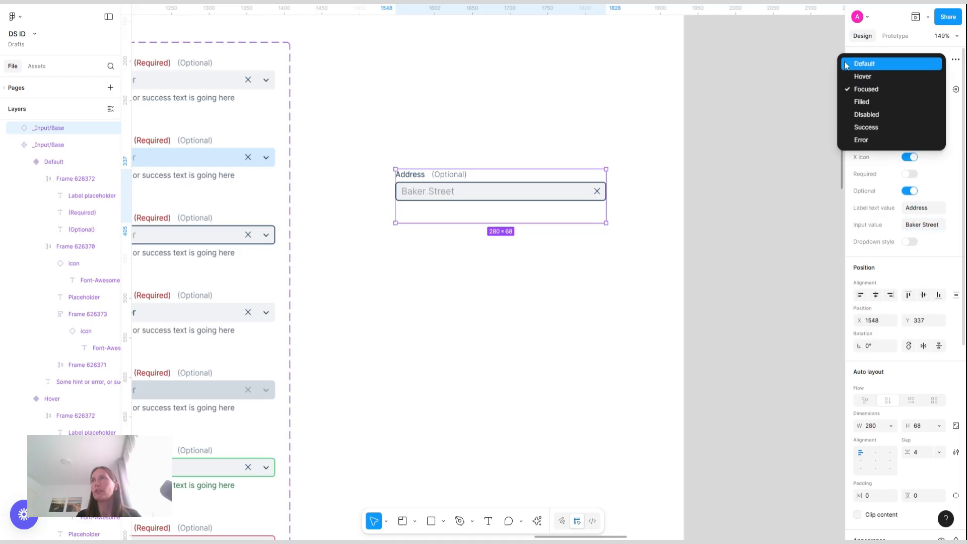
left_click(875, 103)
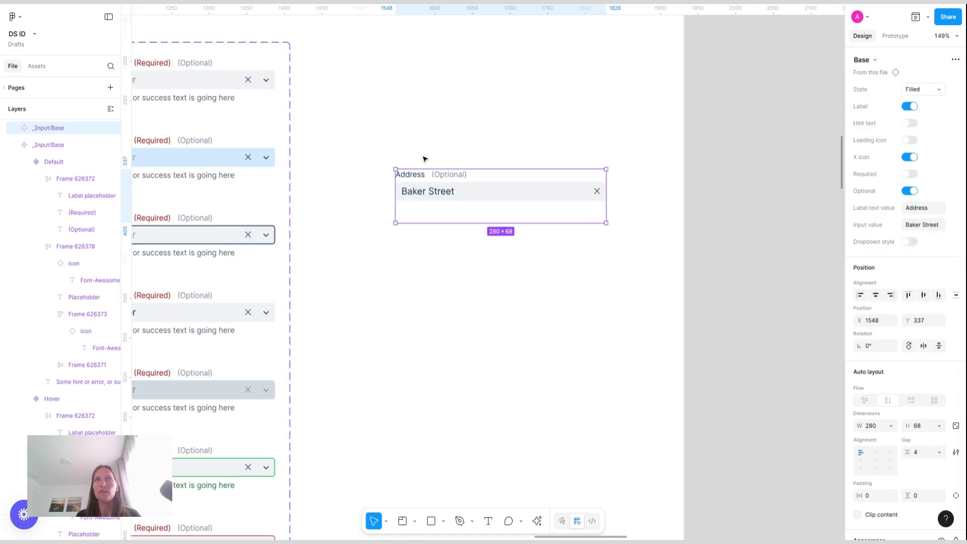
left_click(911, 140)
scroll(457, 188, "left", 5)
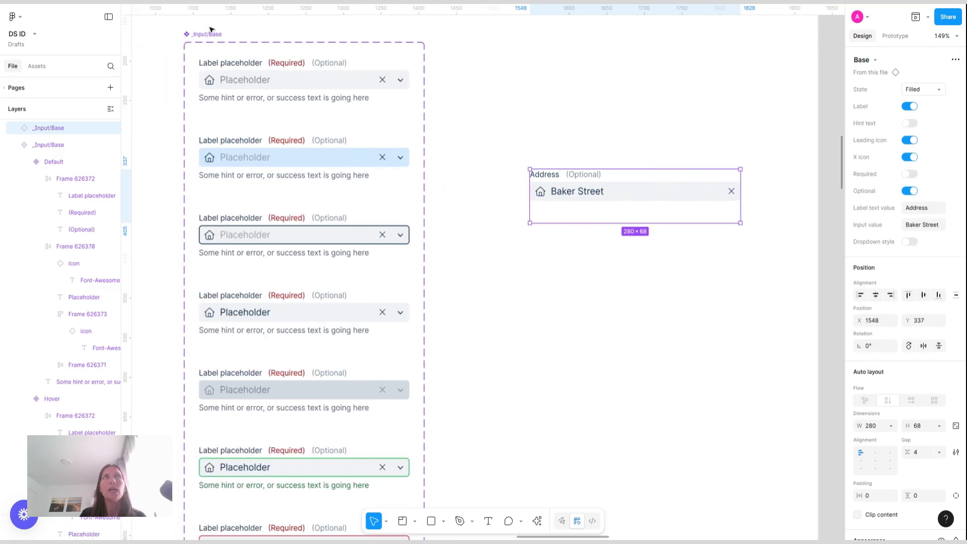
Expose the nested icon instance's properties on the _Input/Base component set
left_click(202, 40)
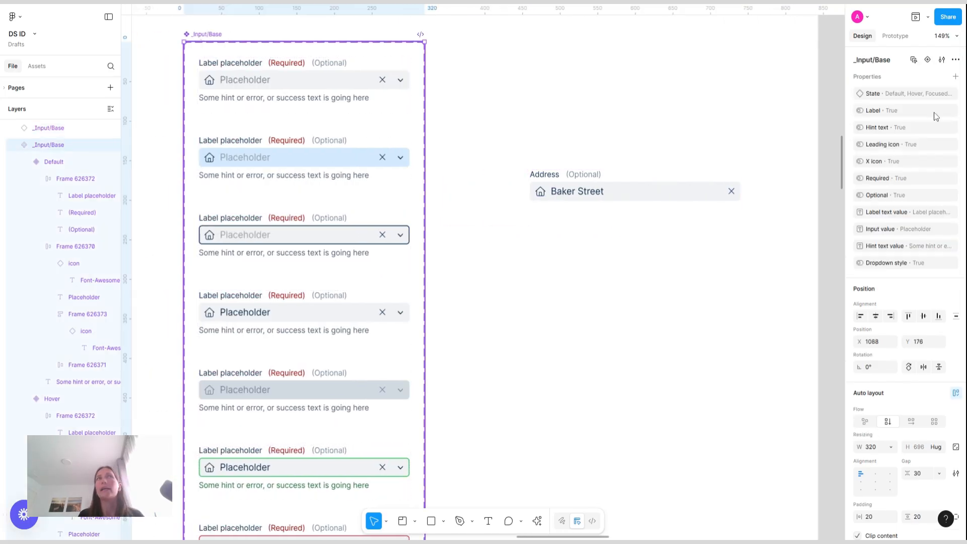
left_click(956, 77)
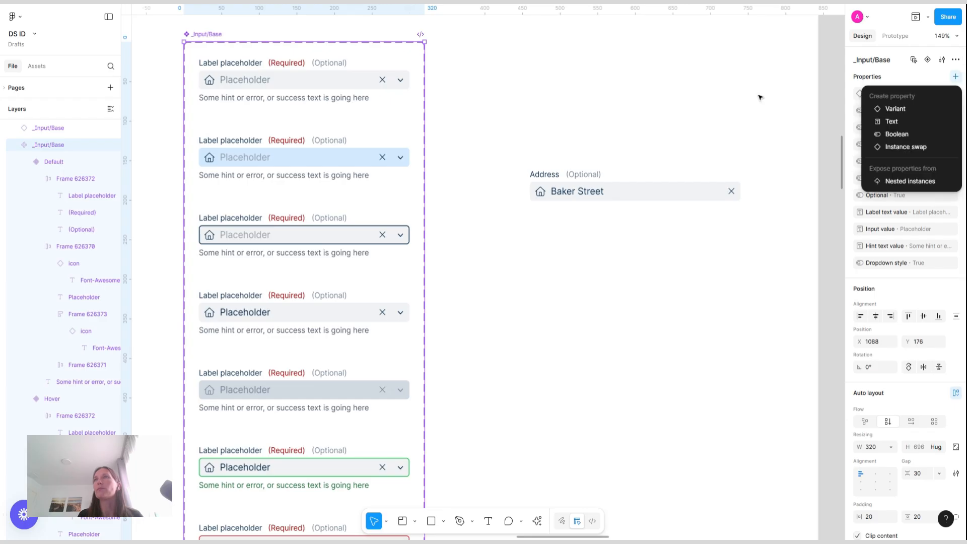
left_click(929, 181)
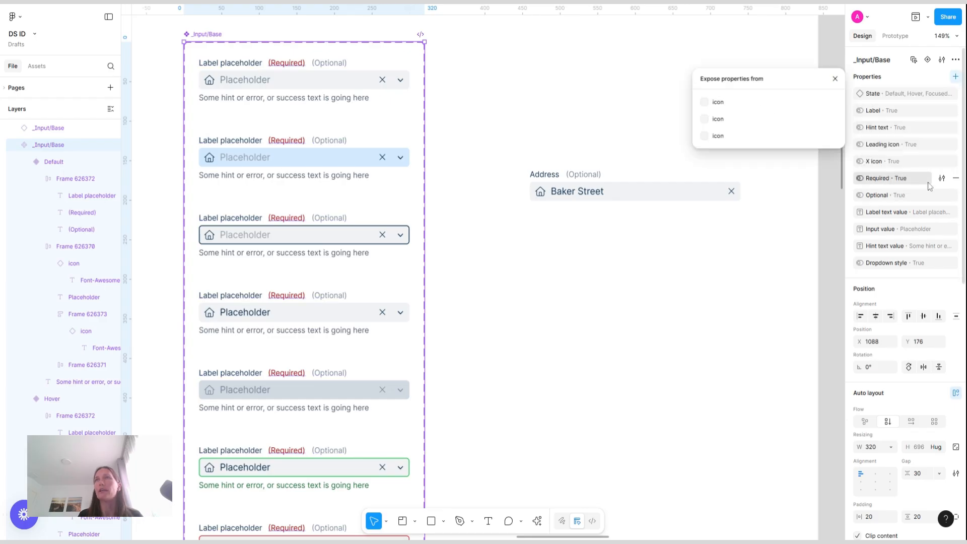
left_click(705, 103)
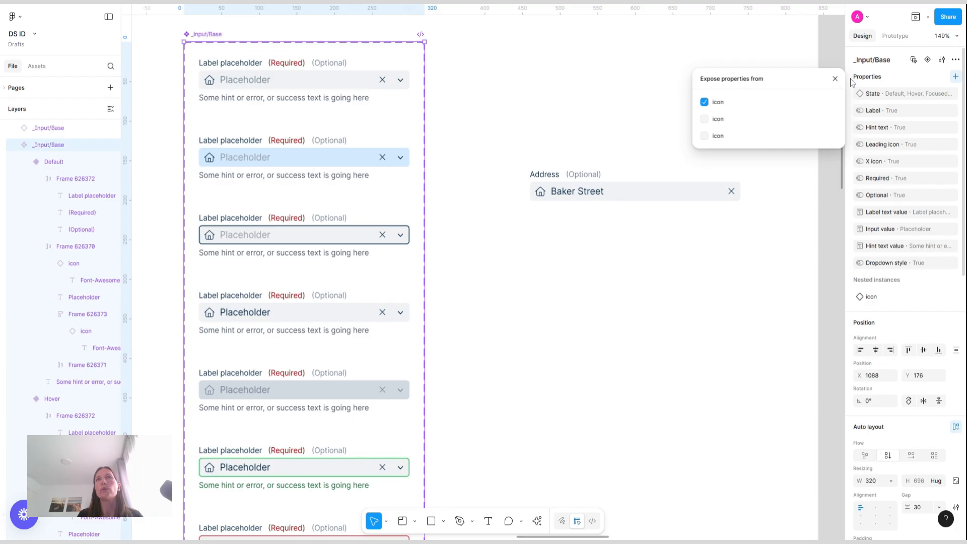
left_click(835, 79)
Set the input instance's icon text to location-pin
left_click(581, 190)
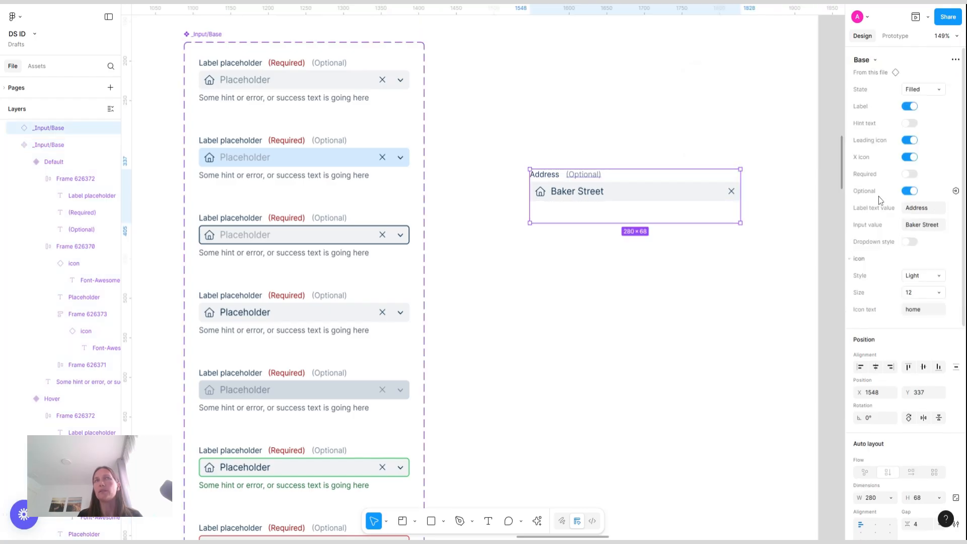
left_click(927, 311)
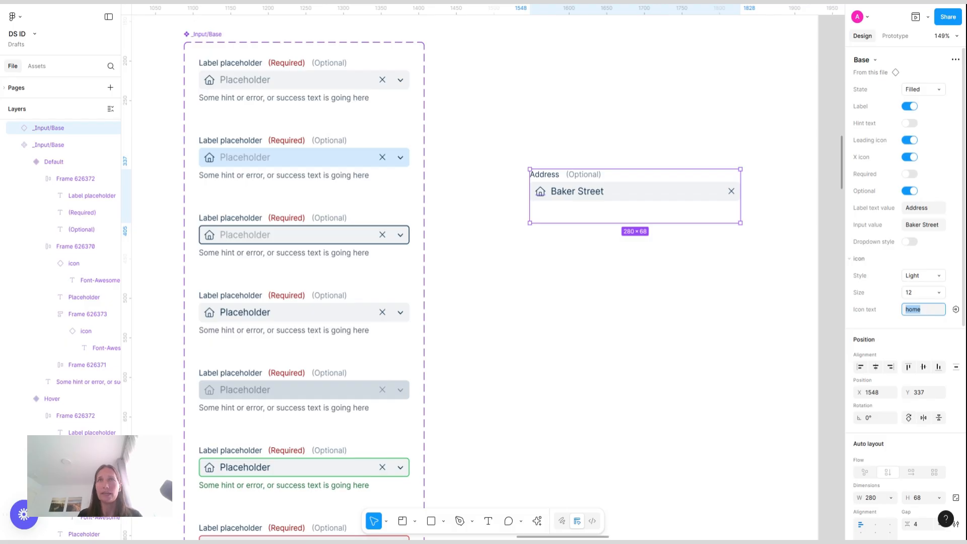
key("BackSpace")
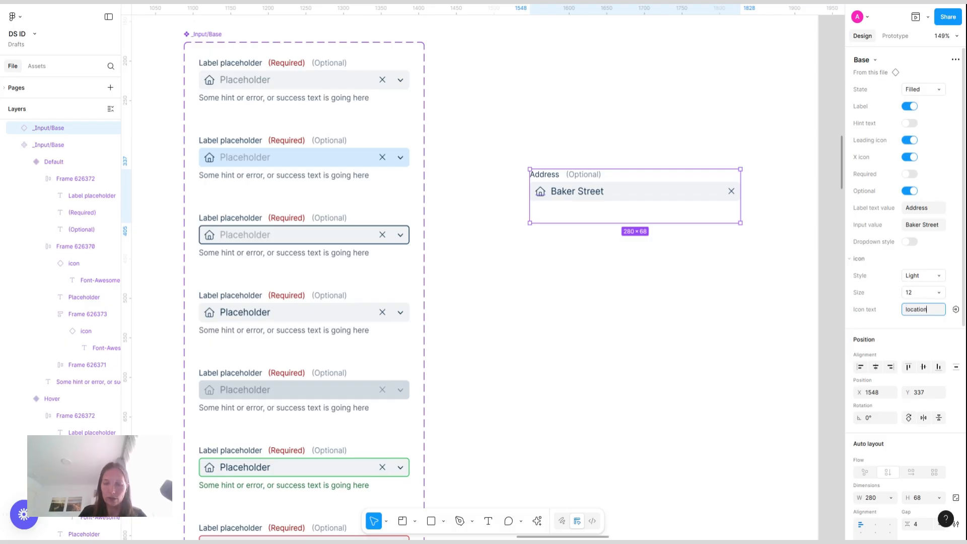
key("Return")
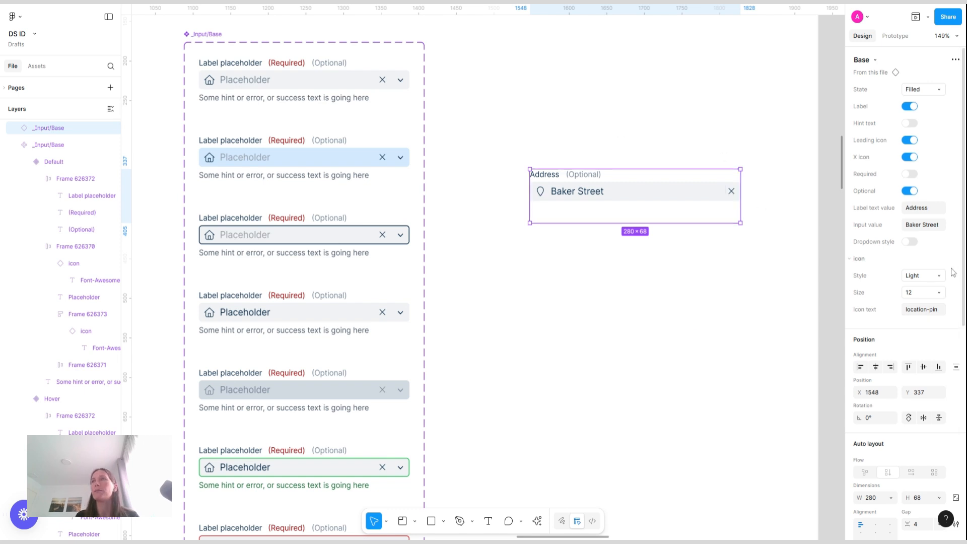
Select all seven input variants and set their vertical resizing to Hug contents
left_click(635, 242)
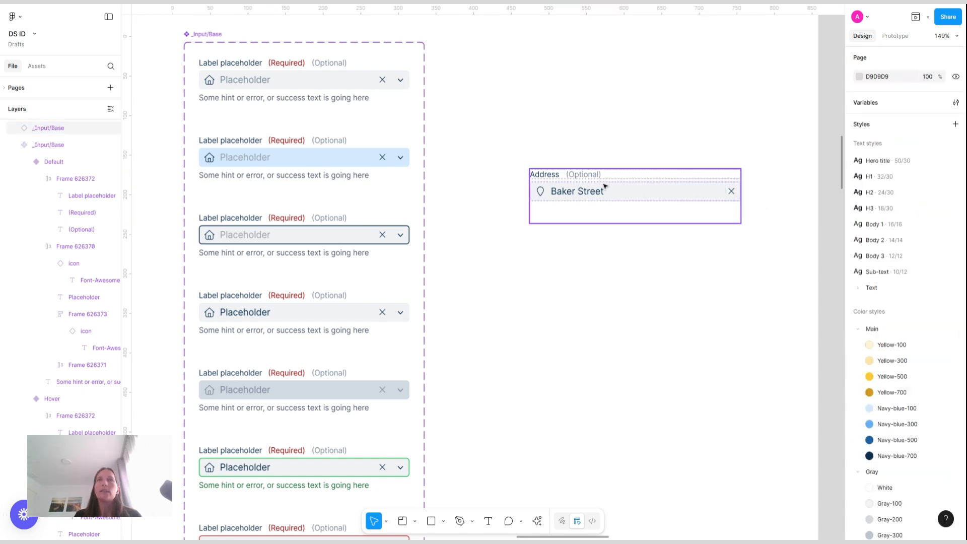
left_click(563, 209)
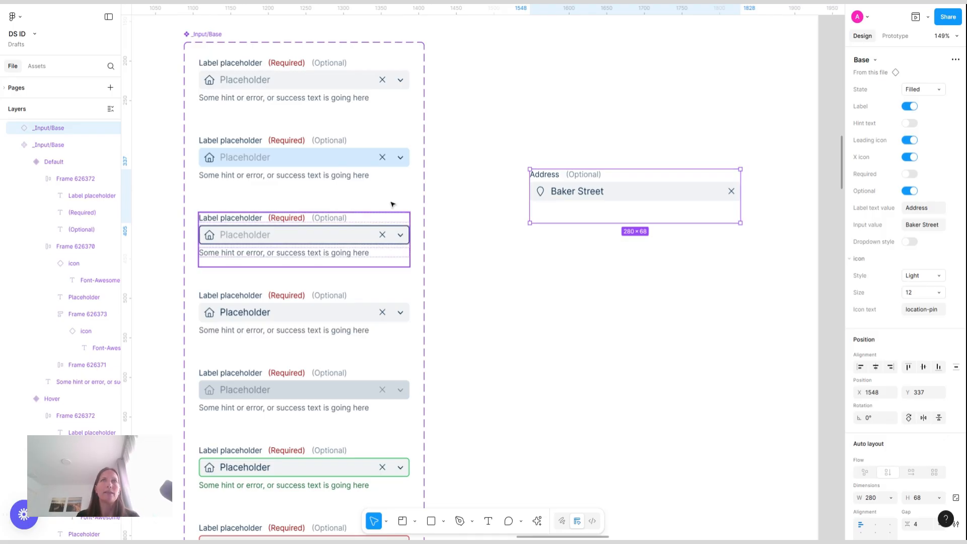
left_click(294, 97)
left_click(363, 175, "shift")
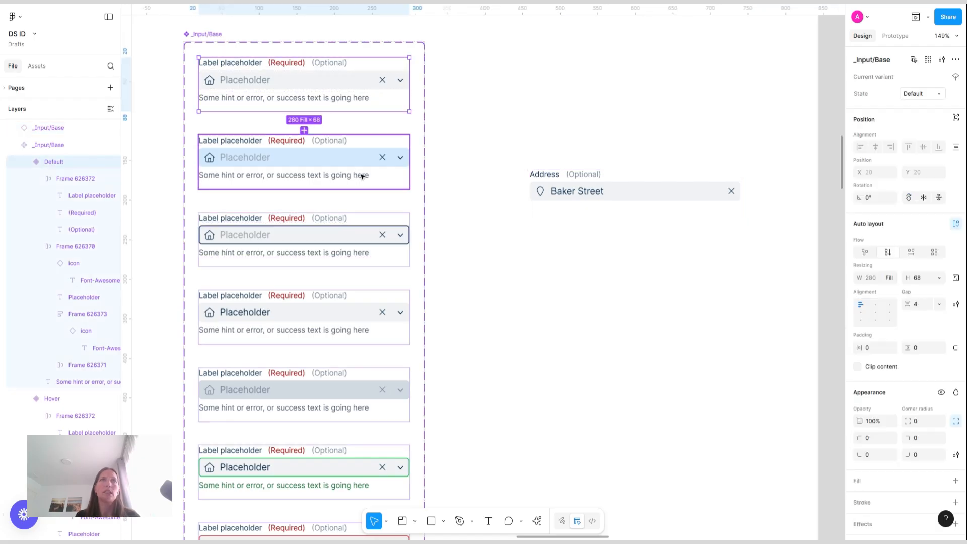
left_click(384, 233, "shift")
left_click(380, 302, "shift")
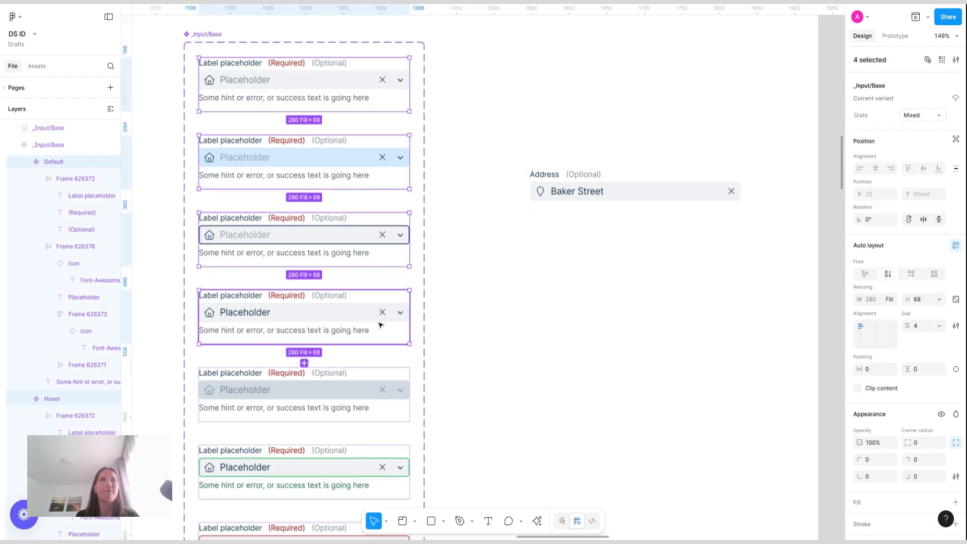
scroll(352, 353, "down", 1)
left_click(346, 370, "shift")
left_click(355, 449, "shift")
scroll(365, 460, "down", 5)
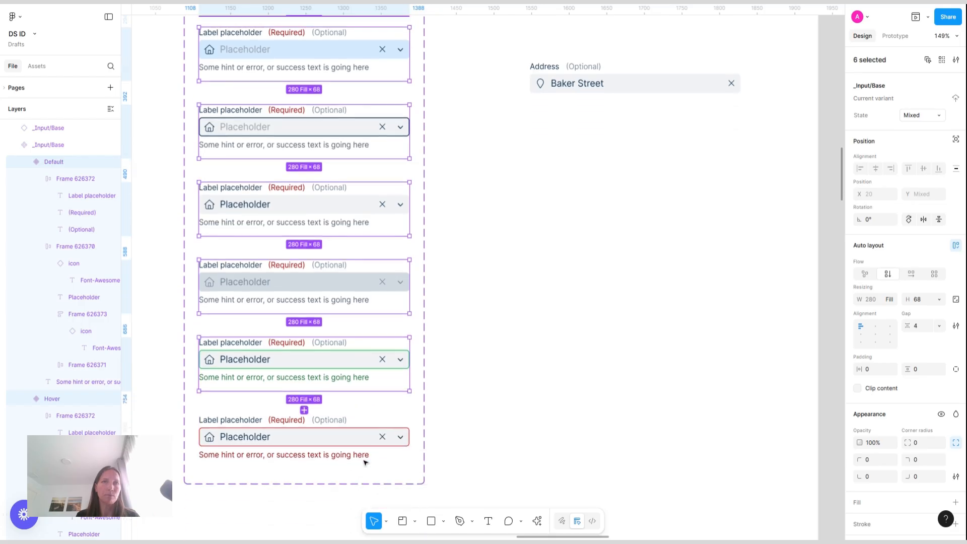
left_click(374, 414, "shift")
left_click(939, 299)
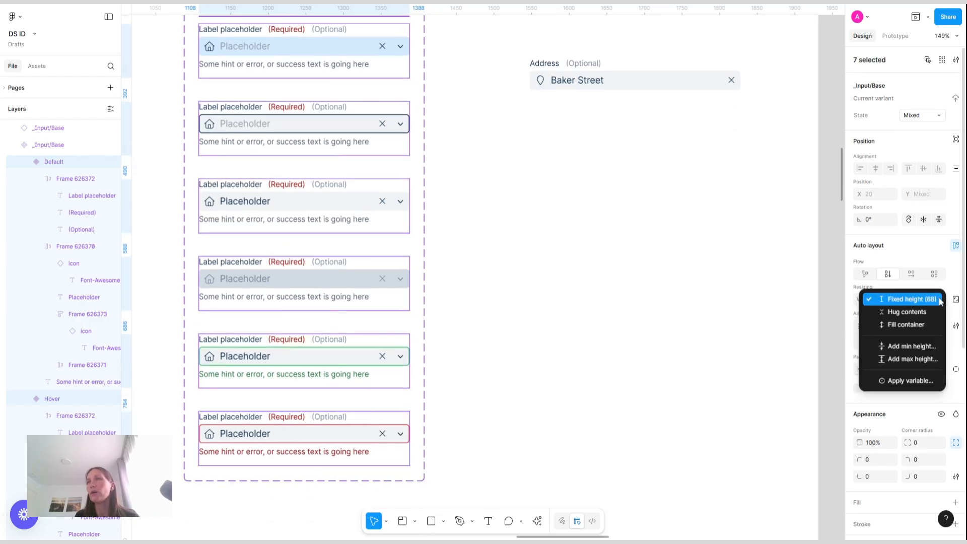
left_click(907, 312)
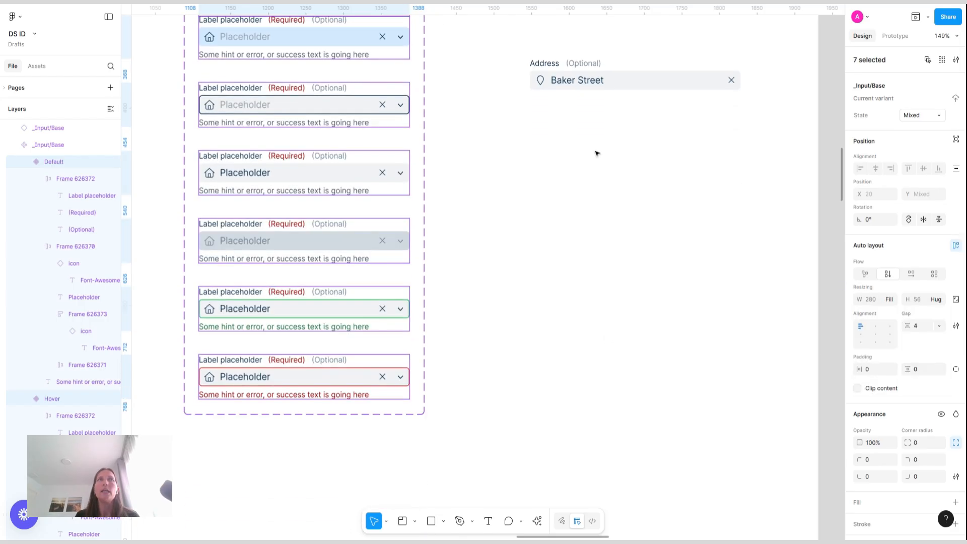
left_click(596, 153)
Drag a copy of the Small Main button instance out next to the Address input instance
scroll(596, 153, "up", 6)
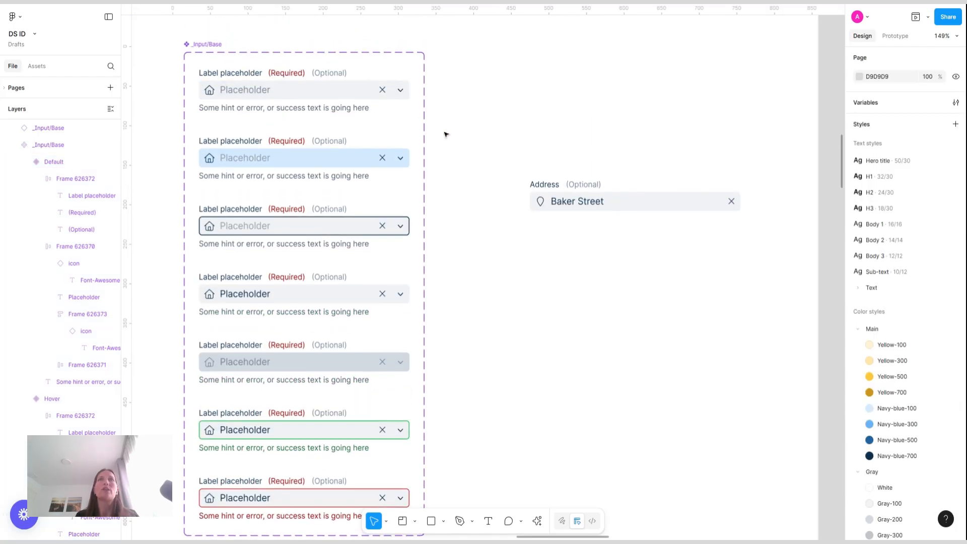
left_click(659, 201)
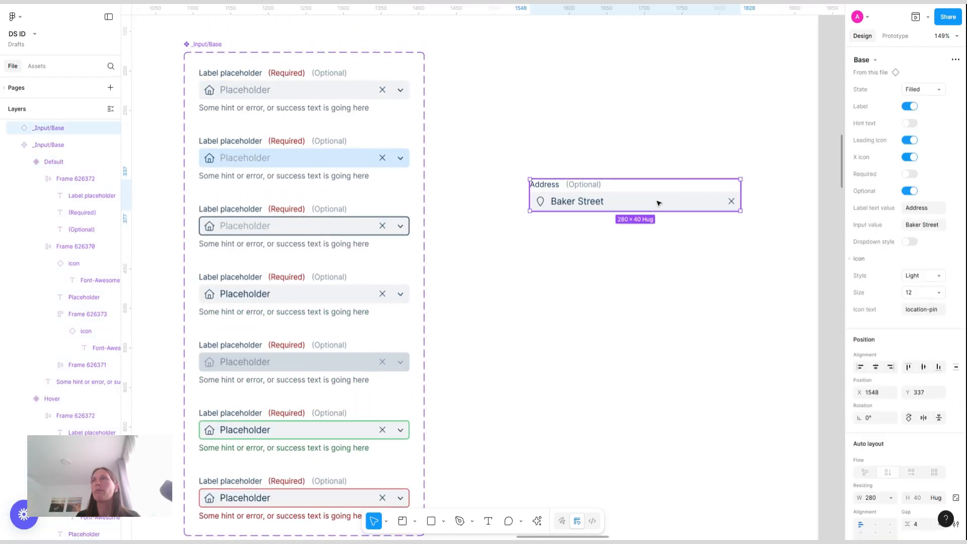
left_click(787, 342)
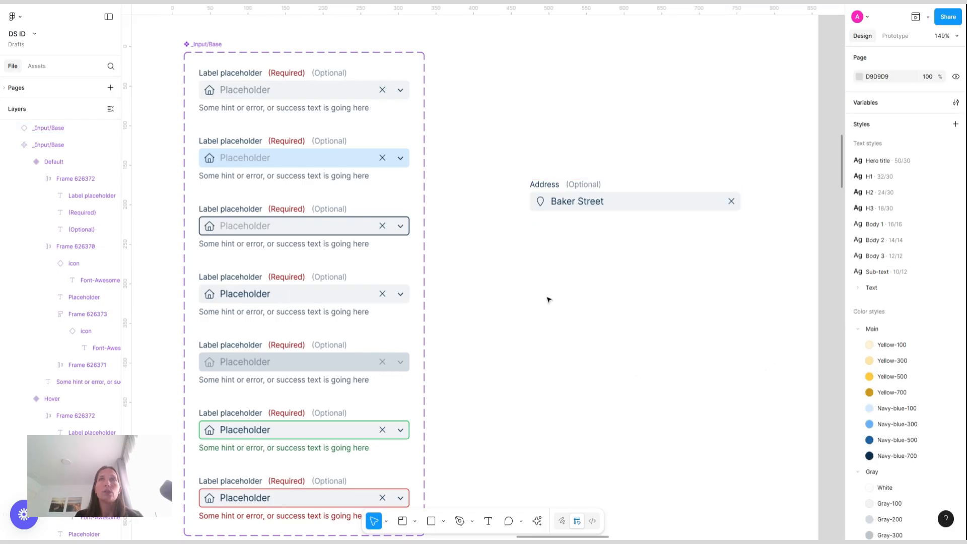
scroll(549, 298, "down", 3)
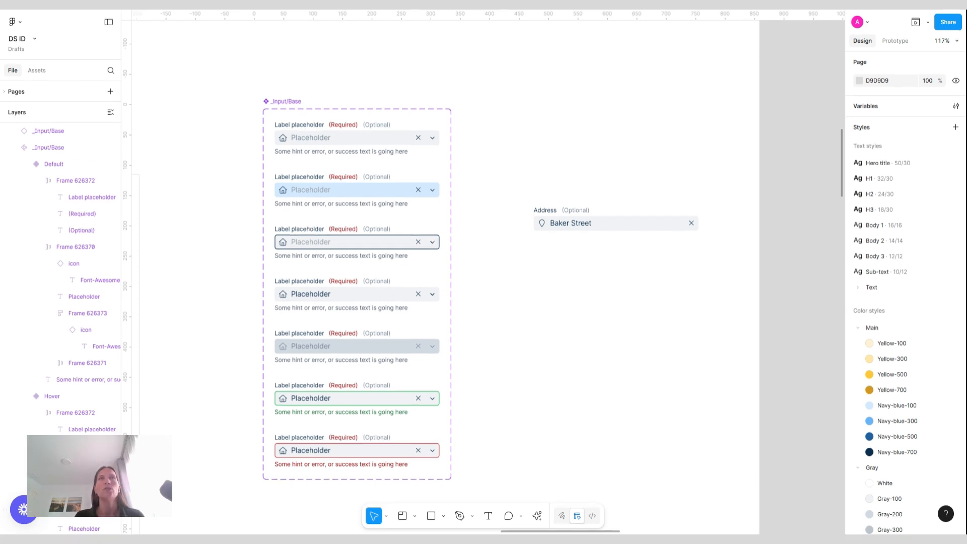
scroll(484, 272, "left", 6)
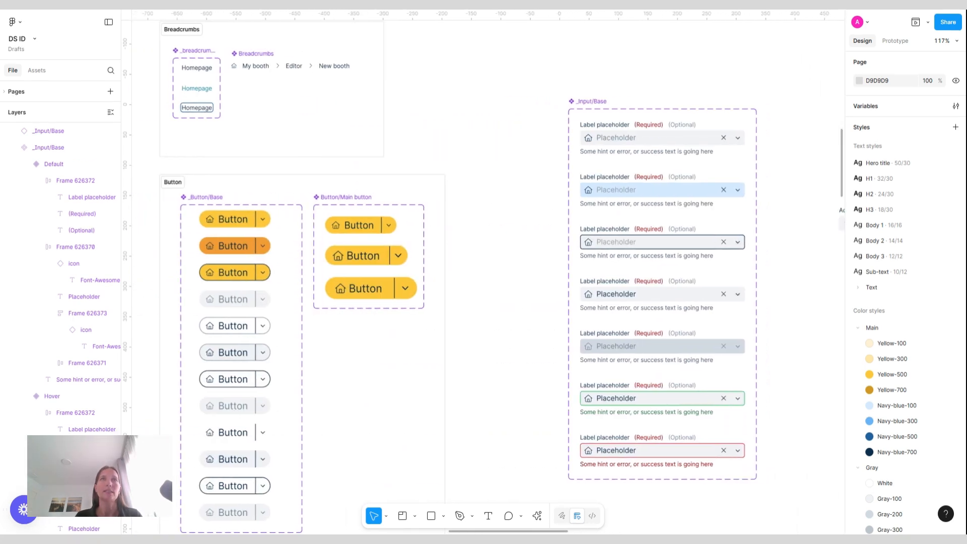
scroll(484, 272, "right", 4)
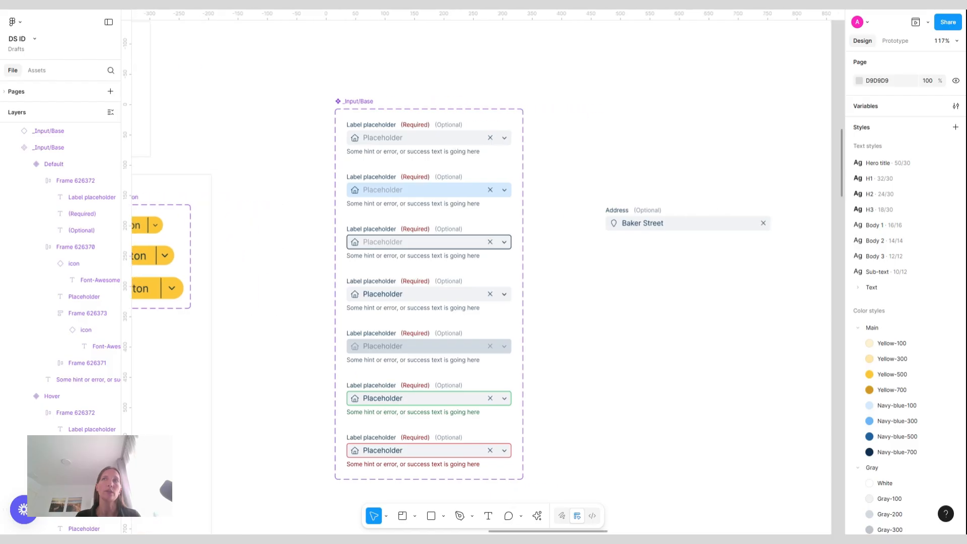
scroll(484, 272, "left", 2)
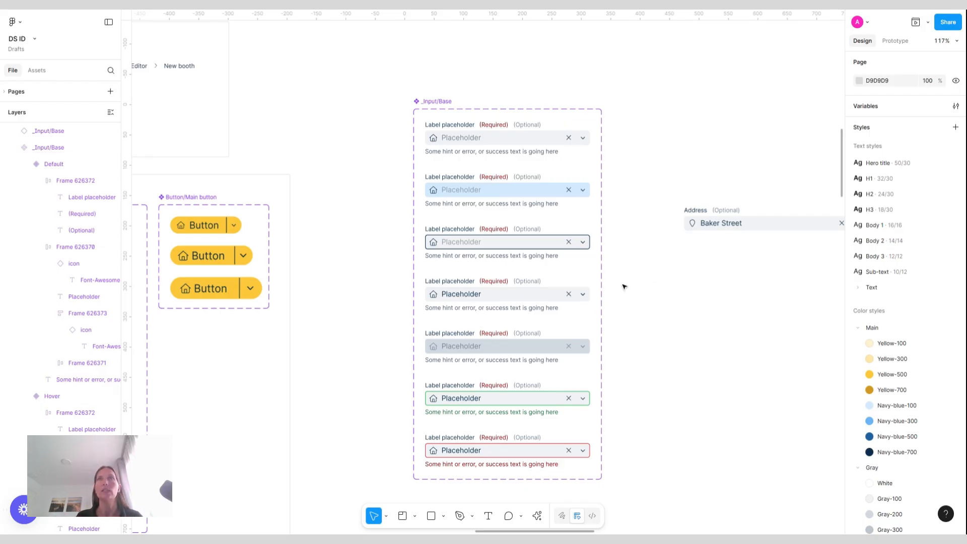
left_click(215, 233)
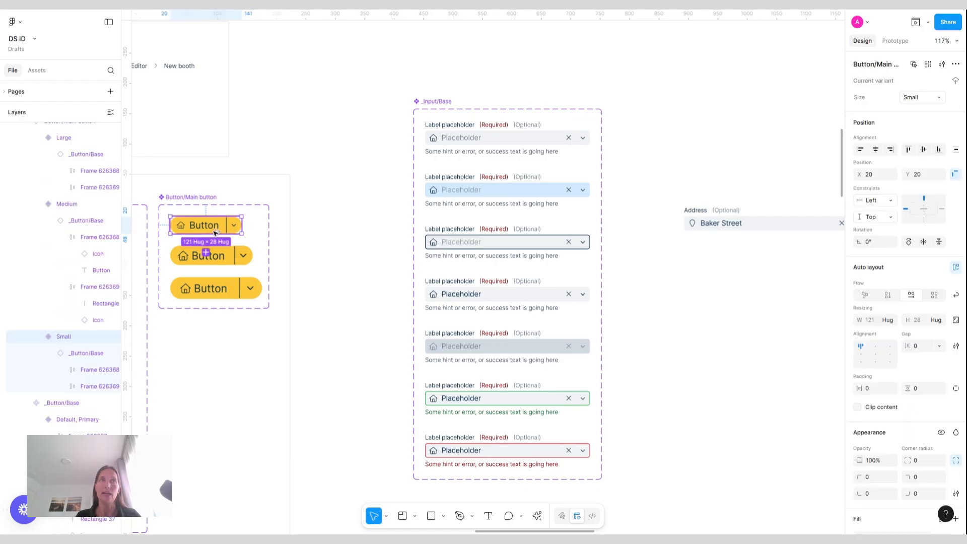
left_click_drag(214, 233, 769, 303)
Position the button directly to the right of the input instance
scroll(769, 302, "right", 3)
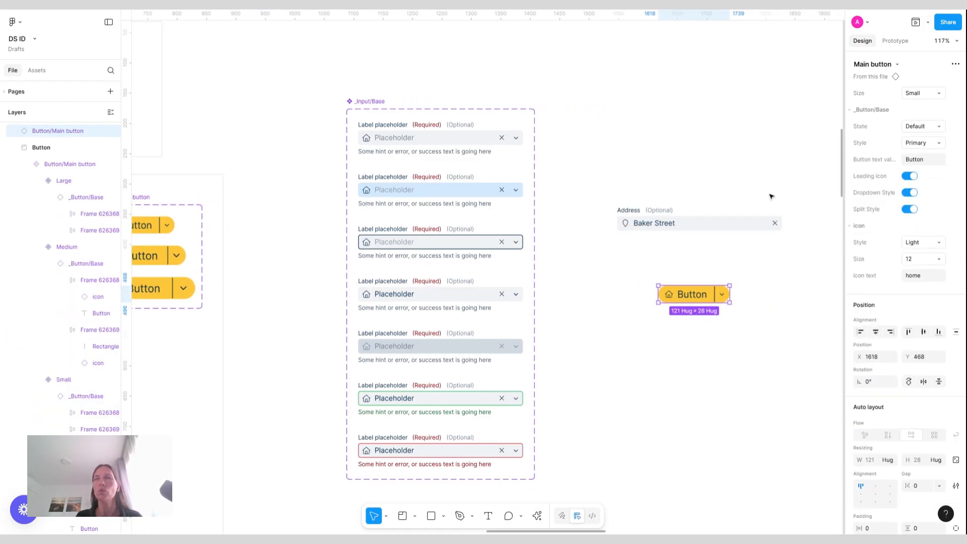
scroll(770, 197, "up", 5)
left_click(618, 264)
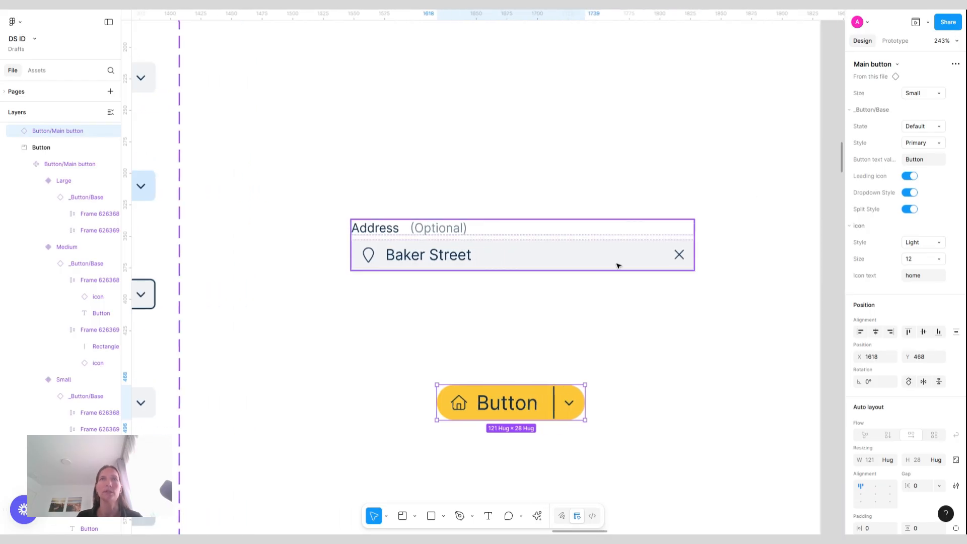
left_click_drag(496, 245, 486, 245)
left_click_drag(517, 407, 658, 236)
Turn off the input instance's Label and align the button vertically with the input field
left_click(497, 240)
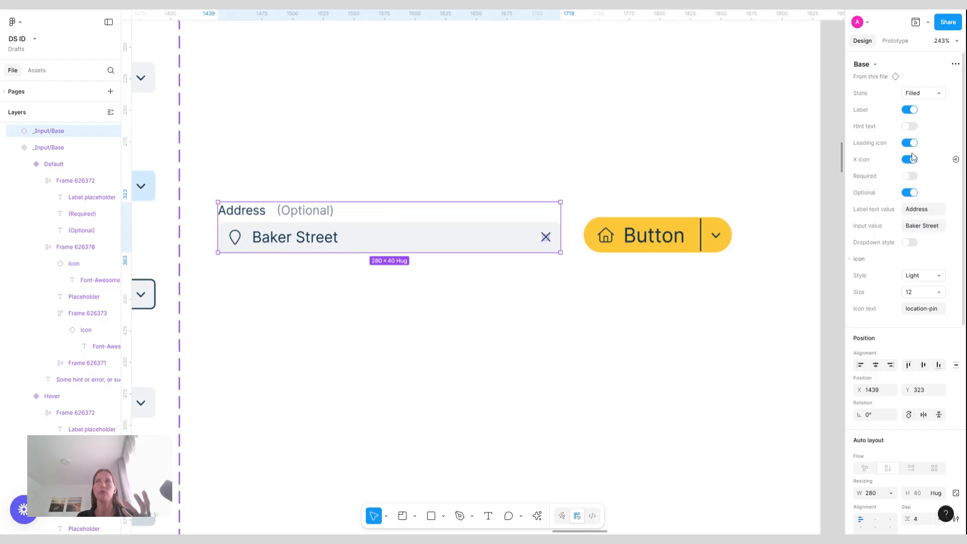
left_click(910, 109)
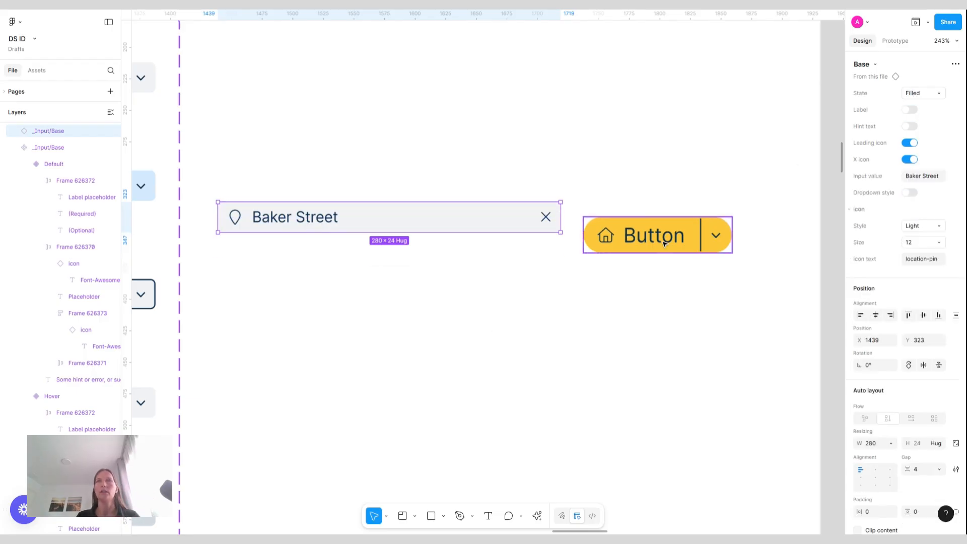
left_click_drag(664, 244, 663, 226)
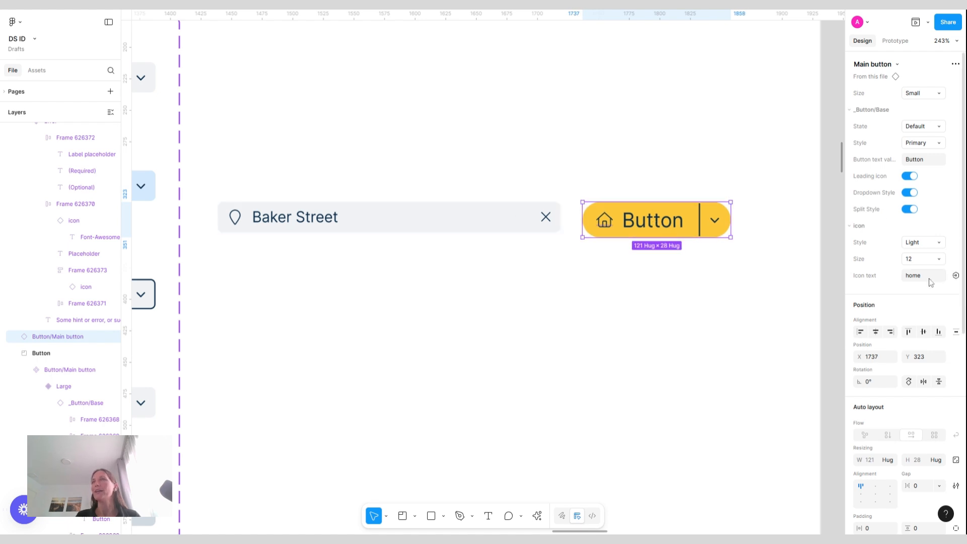
Set the button instance's text value to Search
left_click(938, 161)
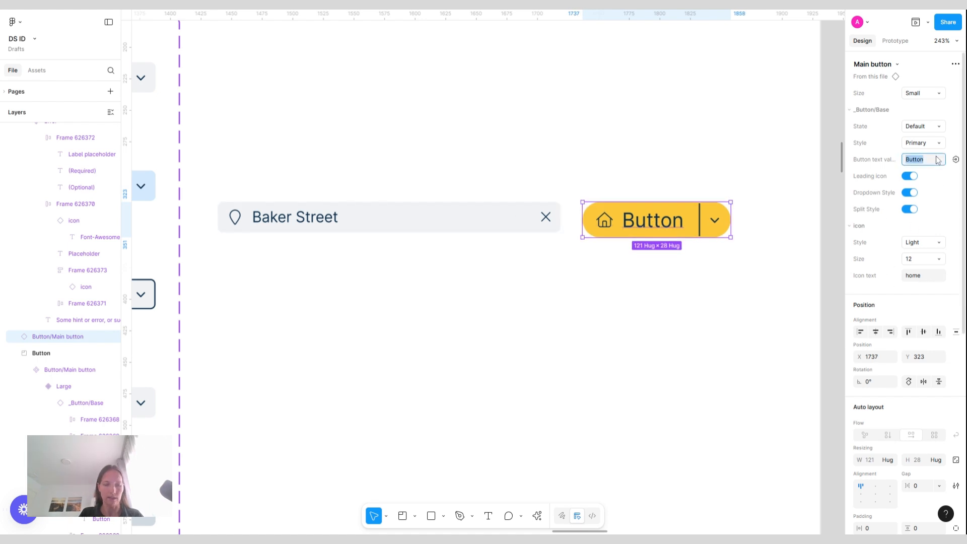
type("Search7")
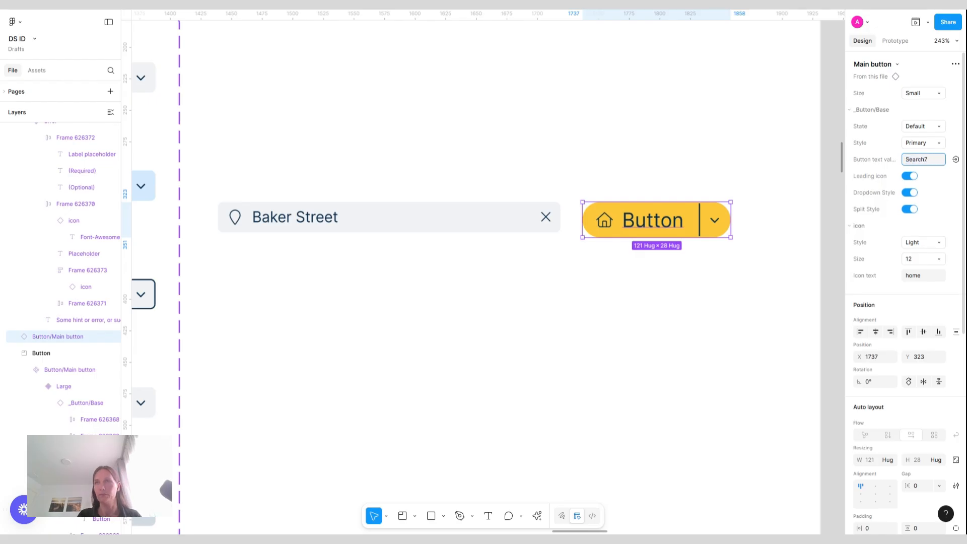
key("Return")
left_click(939, 160)
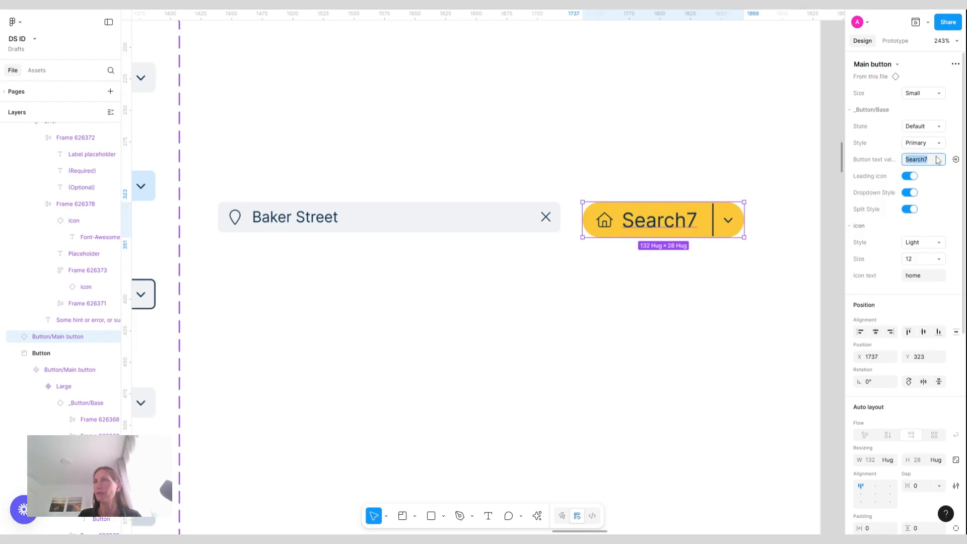
key("BackSpace")
key("Return")
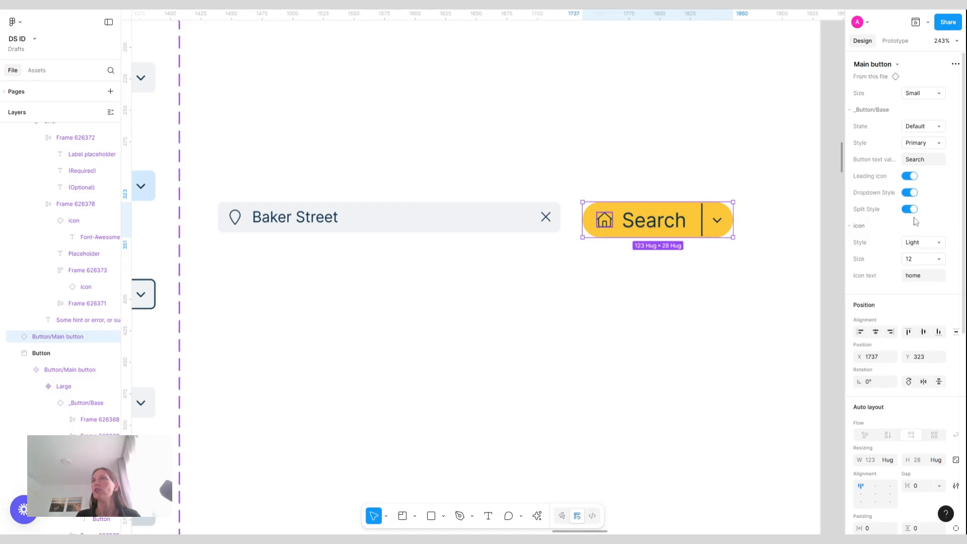
Turn off the button instance's Dropdown Style and Leading icon options
left_click(909, 194)
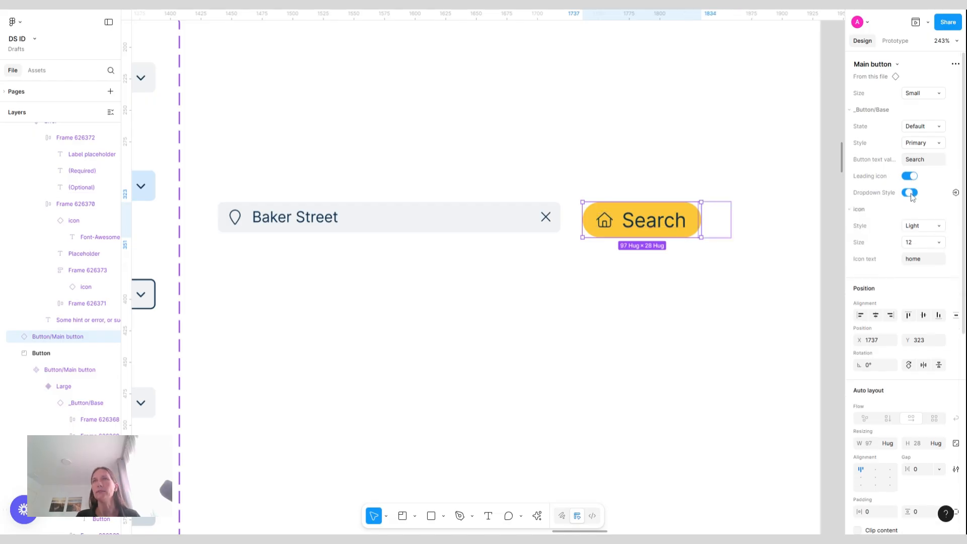
left_click(913, 177)
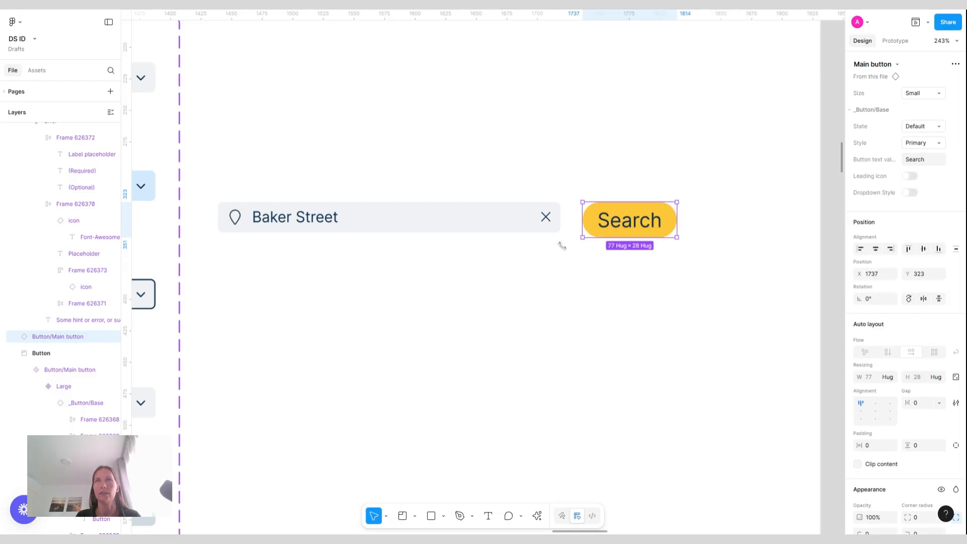
Set the input instance's icon text to search
left_click(242, 217)
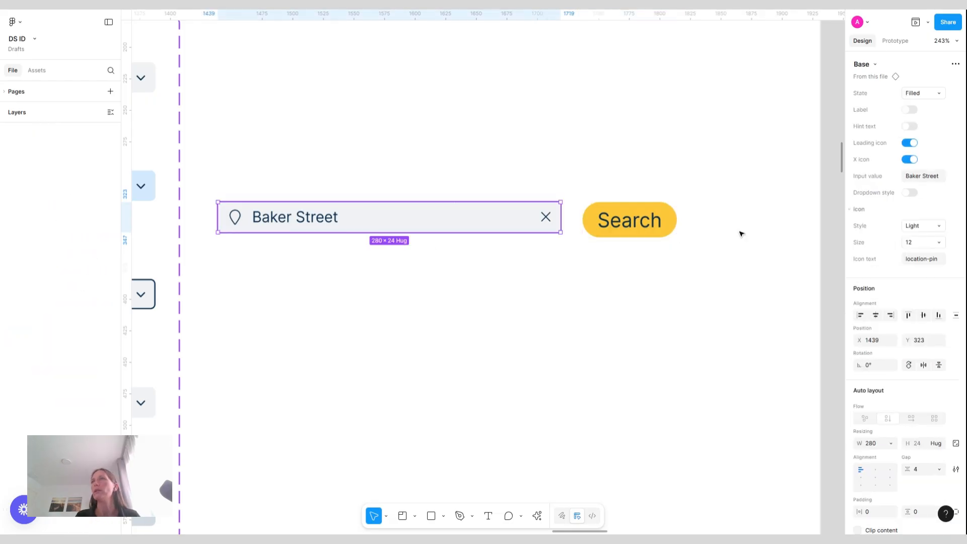
left_click(935, 259)
type("s")
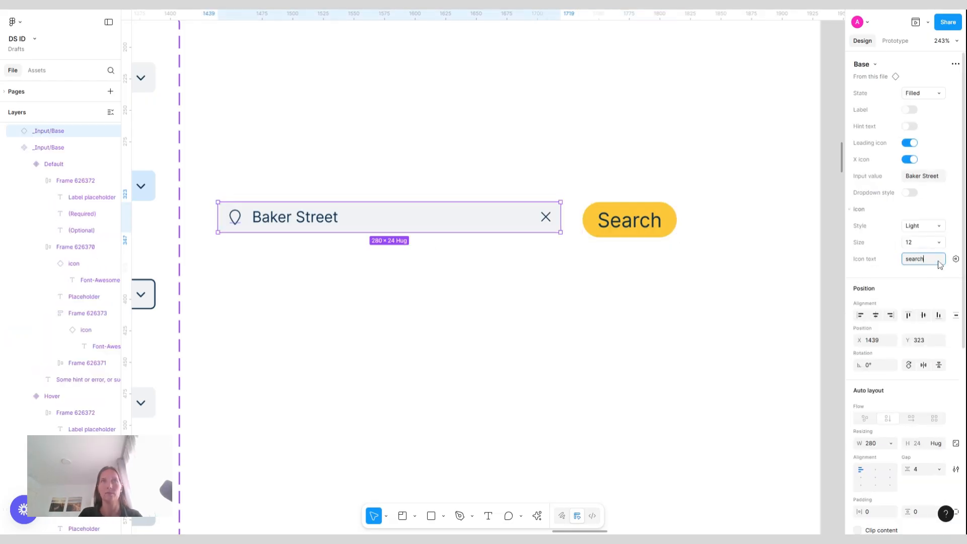
type("earch")
key("Return")
Wrap the input instance and the Search button together in an auto layout frame
left_click_drag(207, 156, 731, 274)
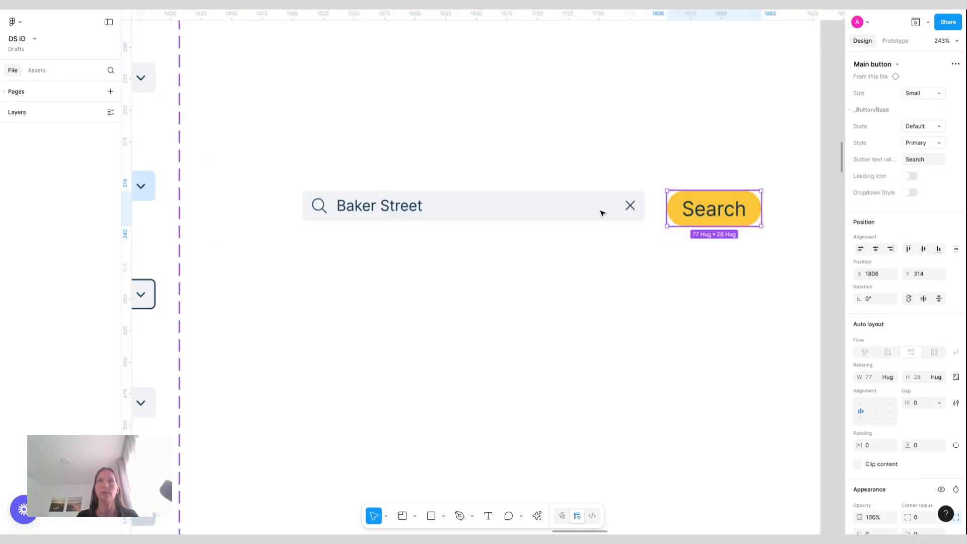
left_click(603, 213)
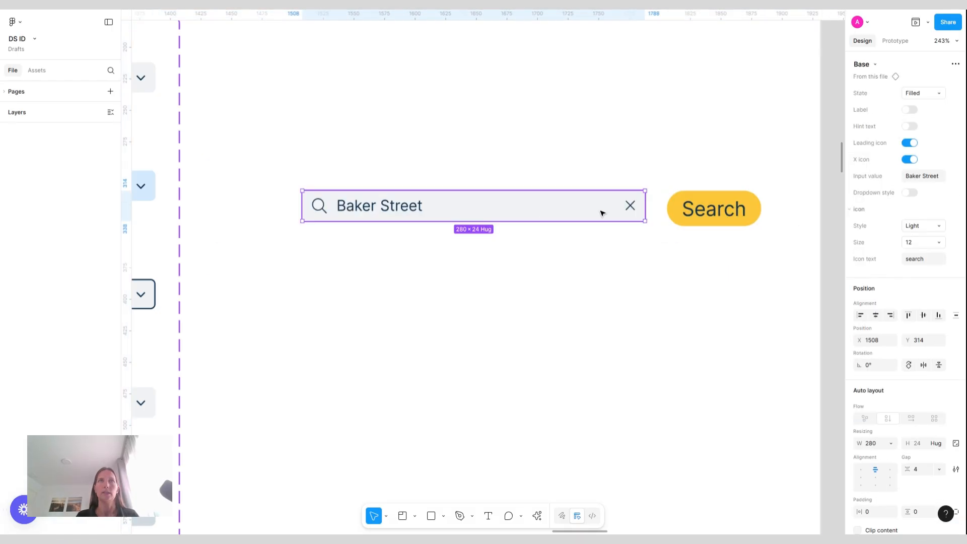
left_click(735, 214, "shift")
key("shift+a")
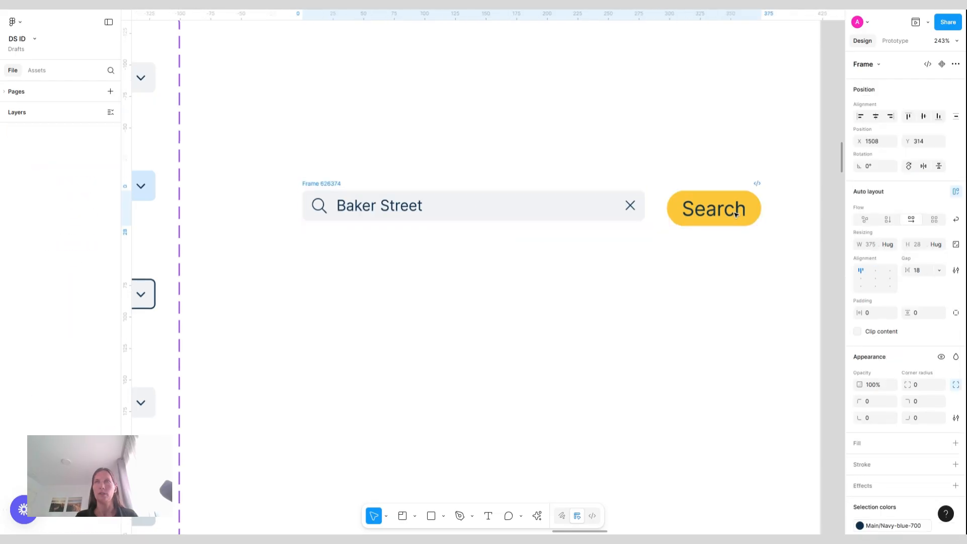
Set the gap between the input and the button in the auto layout frame to 8
key("alt+s")
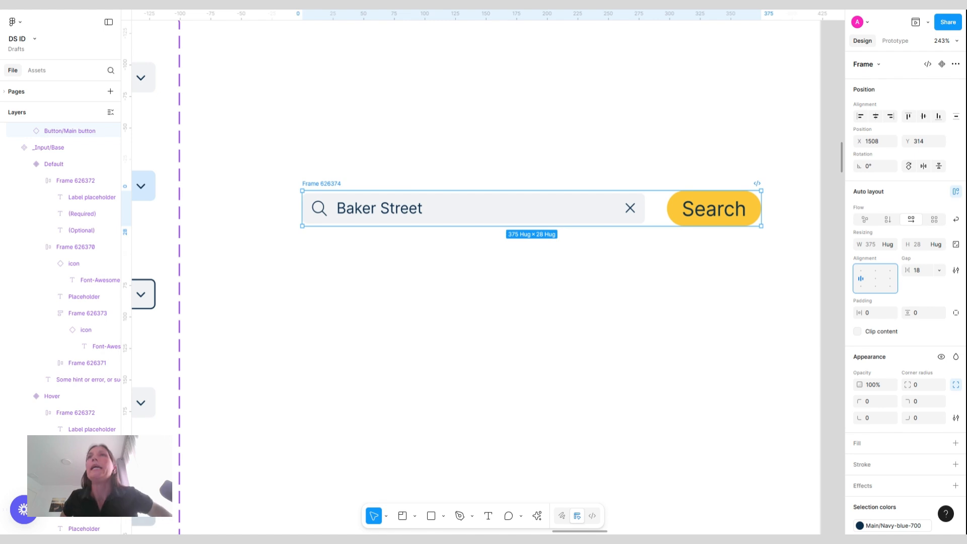
left_click(922, 271)
type("8")
key("Return")
left_click(588, 119)
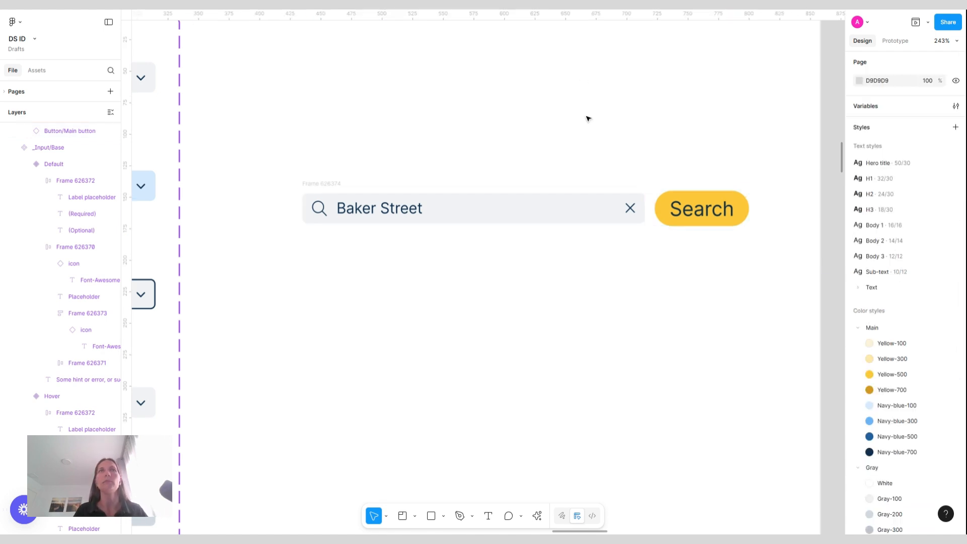
Select the field frames of all input variants in the component set and raise their vertical padding to 6
scroll(588, 118, "down", 3)
scroll(588, 119, "right", 2)
scroll(588, 119, "right", 1)
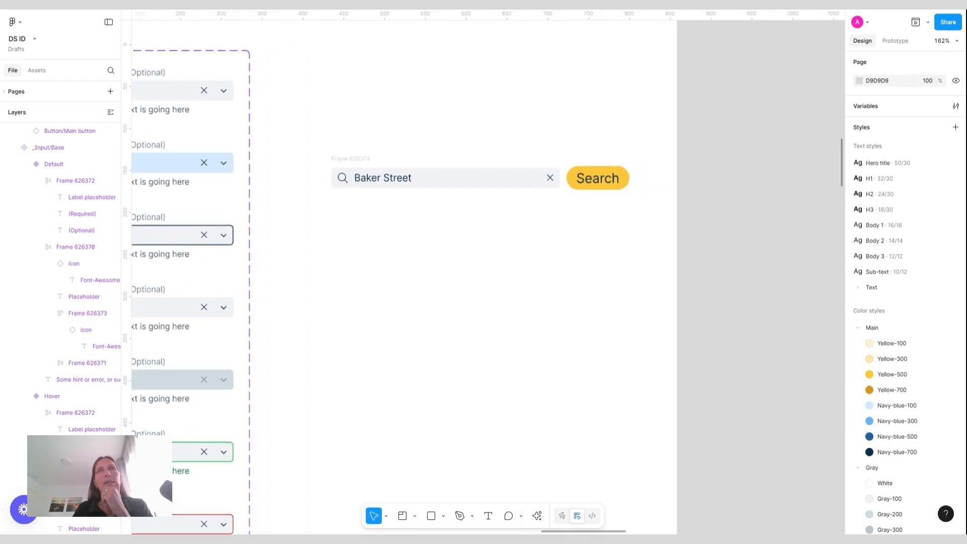
left_click(533, 183)
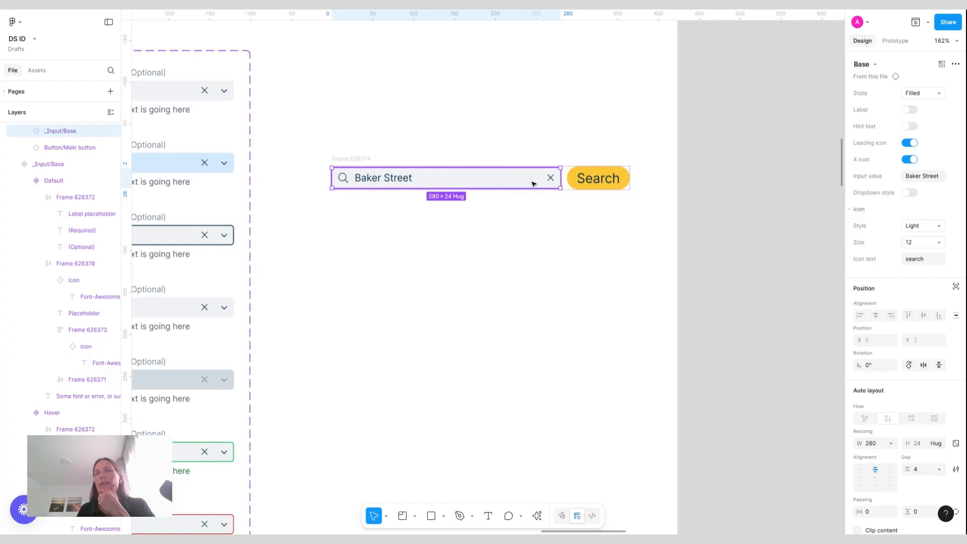
scroll(533, 184, "left", 10)
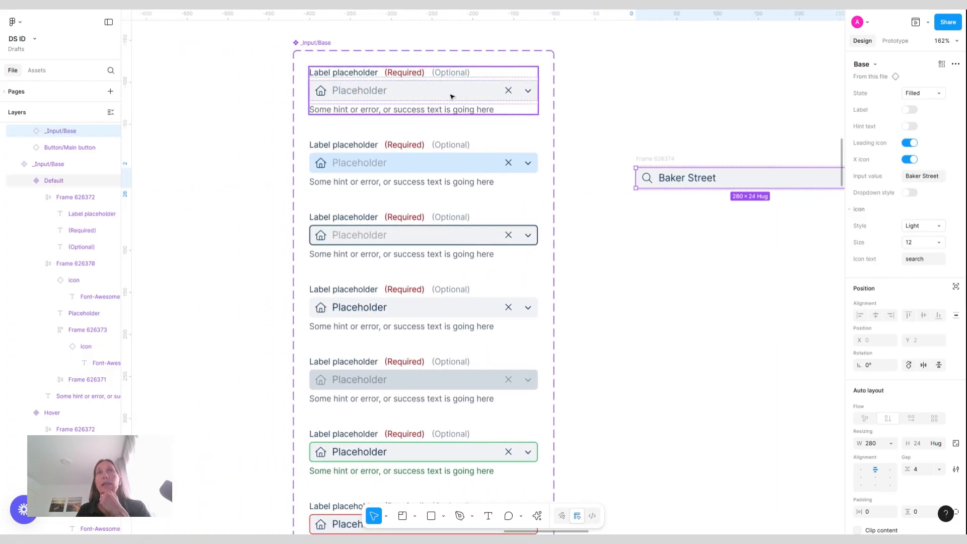
double_click(452, 96)
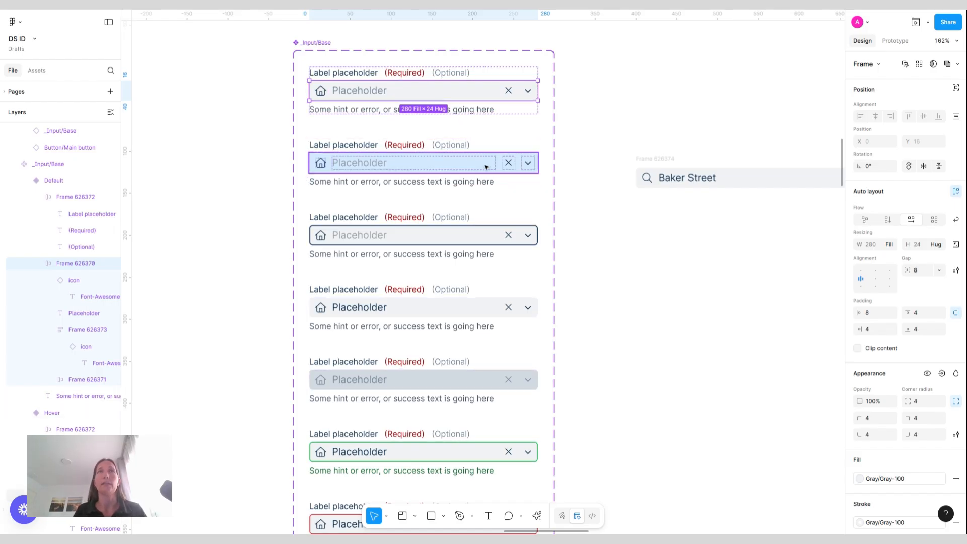
left_click(920, 64)
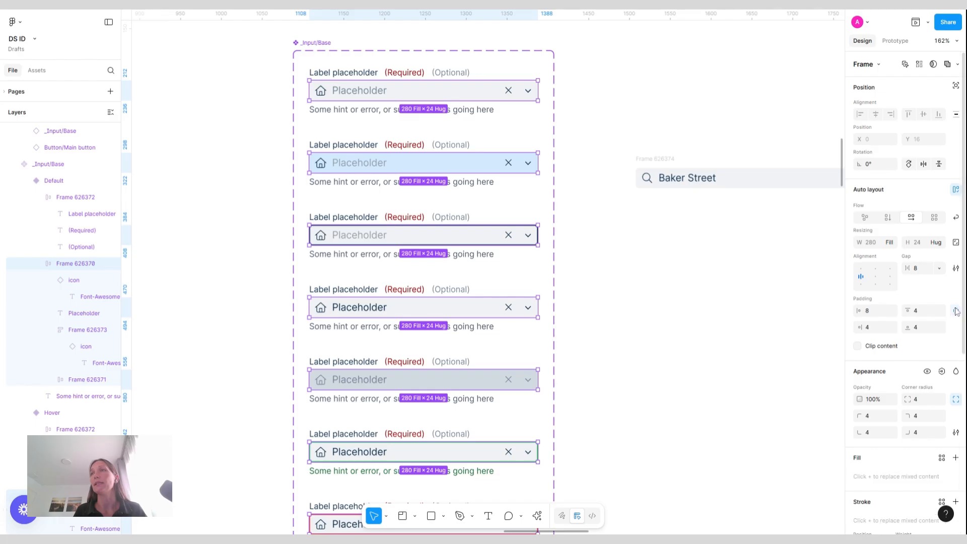
scroll(733, 309, "right", 3)
scroll(733, 308, "right", 3)
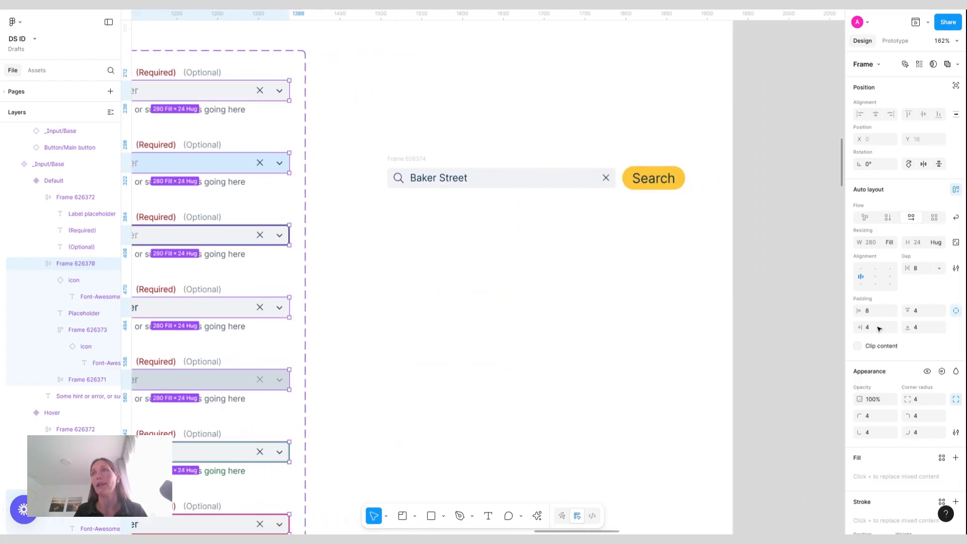
left_click(956, 311)
left_click(920, 314)
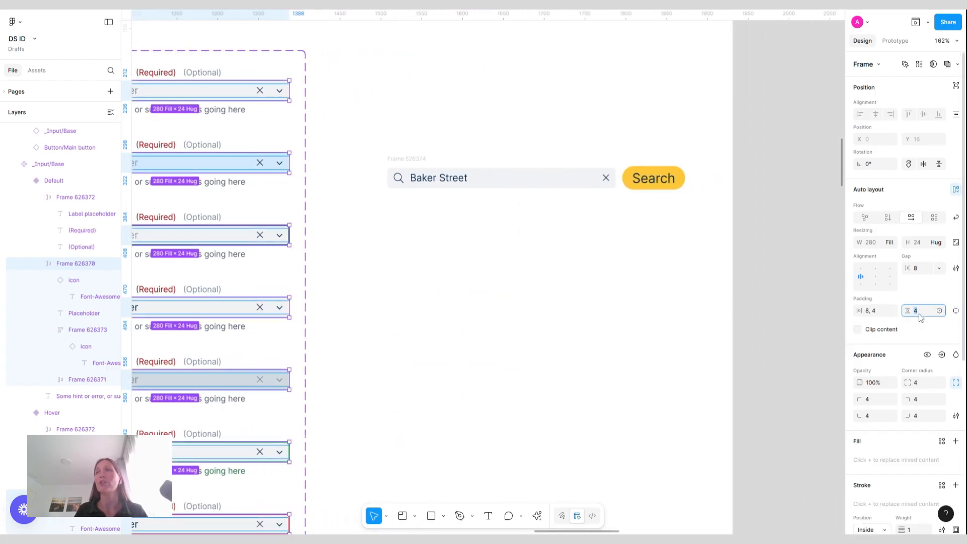
key("Up")
key("Up")
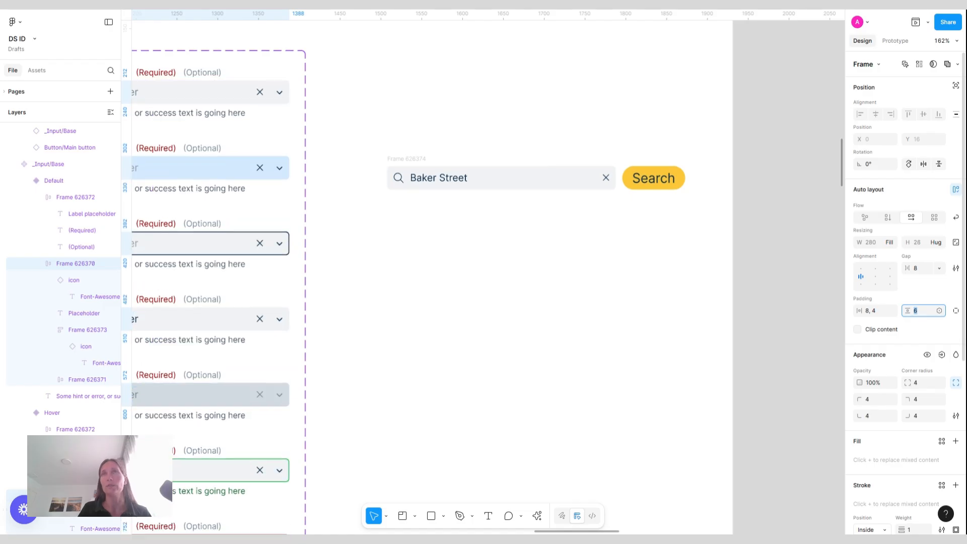
left_click(680, 231)
left_click(414, 158)
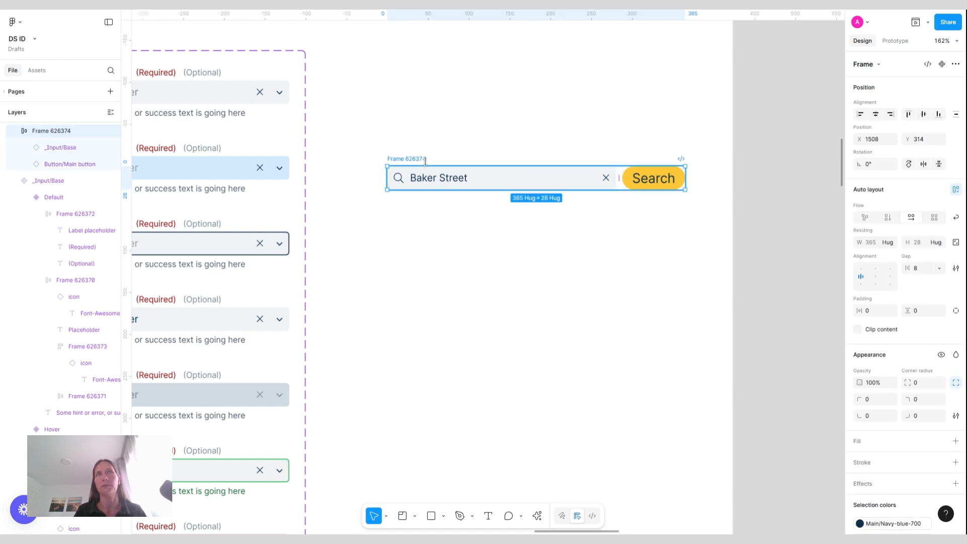
left_click(492, 184)
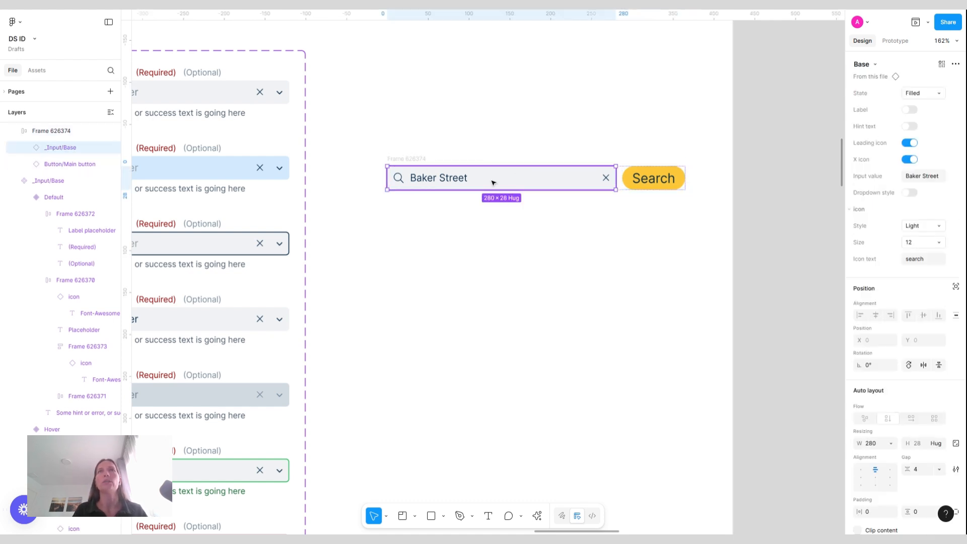
left_click_drag(492, 183, 443, 71)
key("ctrl+z")
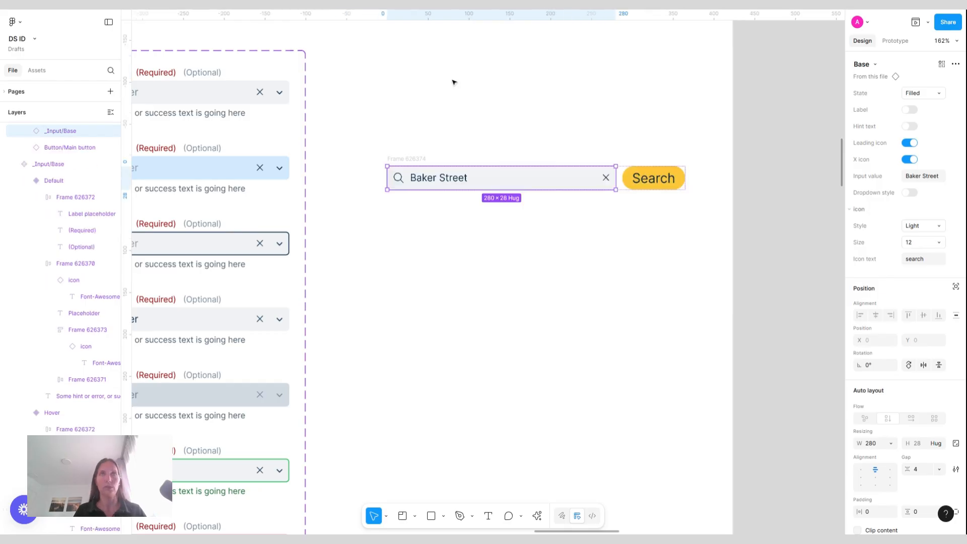
left_click(410, 160)
key("ctrl+z")
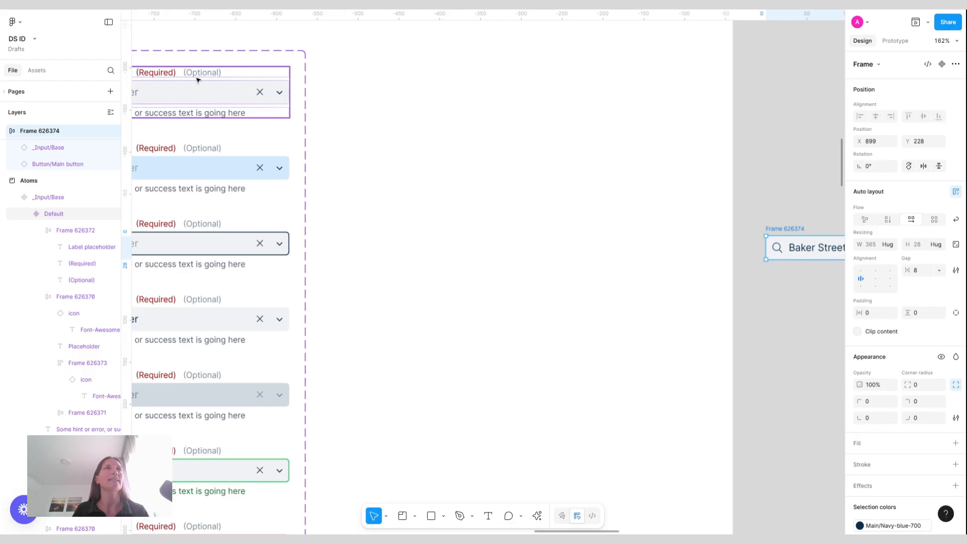
Drag out an _Input/Base instance, turn it into a new component and rename it Input
left_click_drag(197, 80, 547, 89)
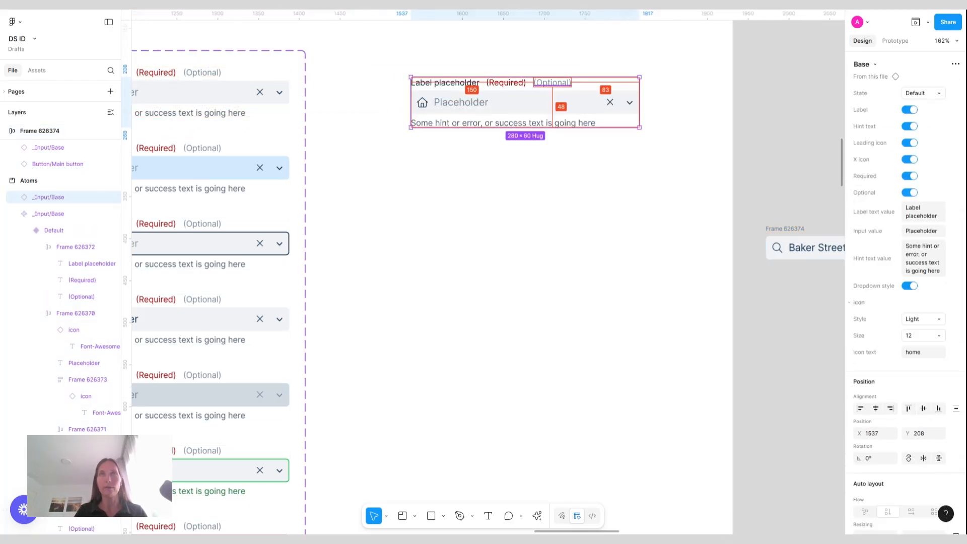
key("ctrl+alt+k")
double_click(439, 70)
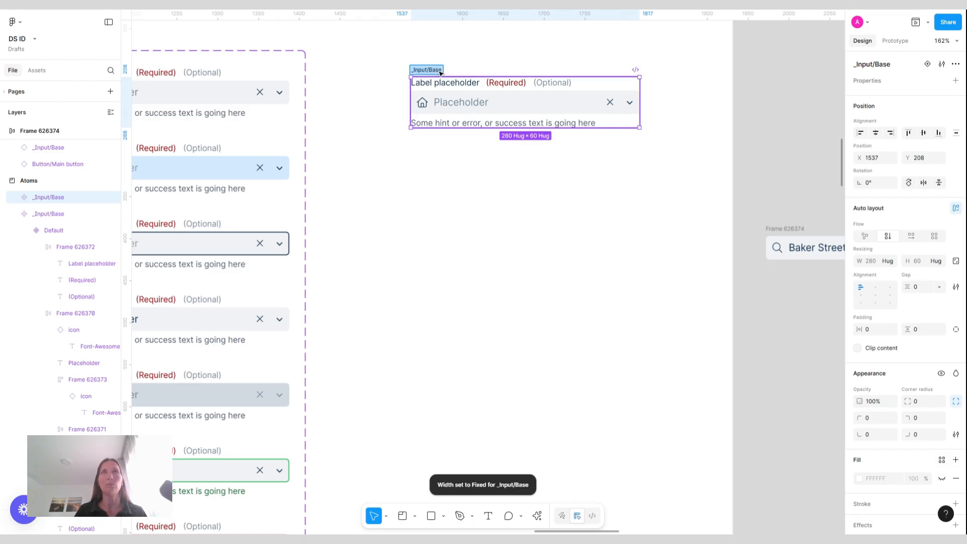
type("In")
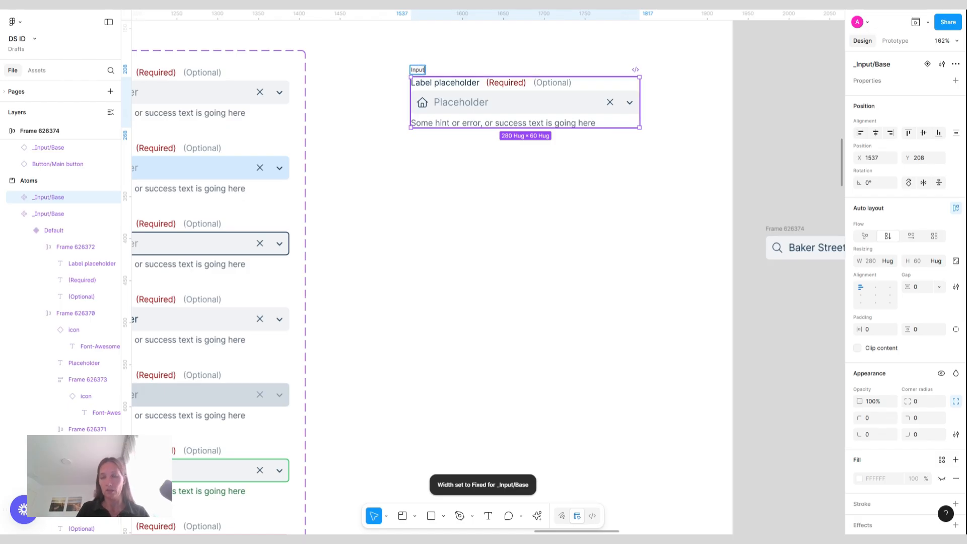
type("put")
key("Return")
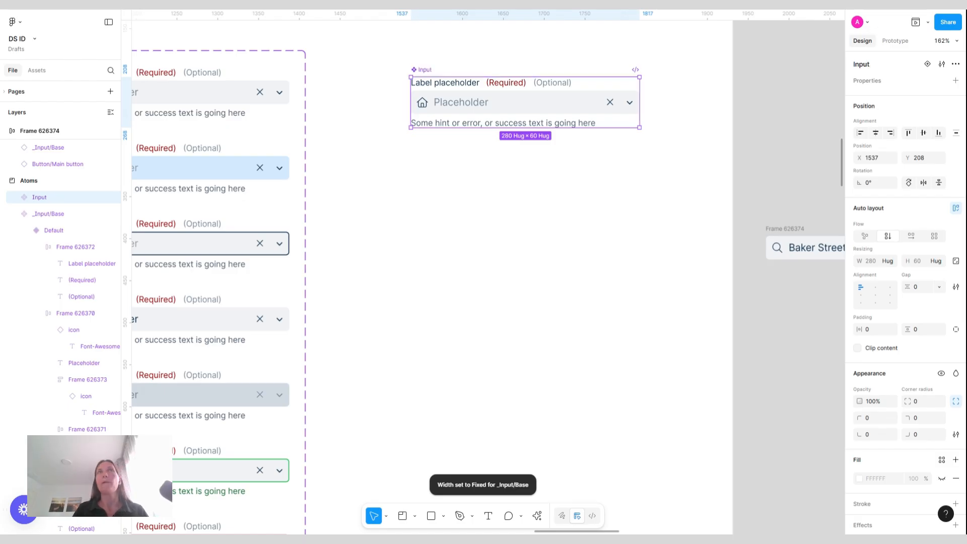
Add a variant property to the Input component and name it Size
left_click(956, 82)
left_click(894, 111)
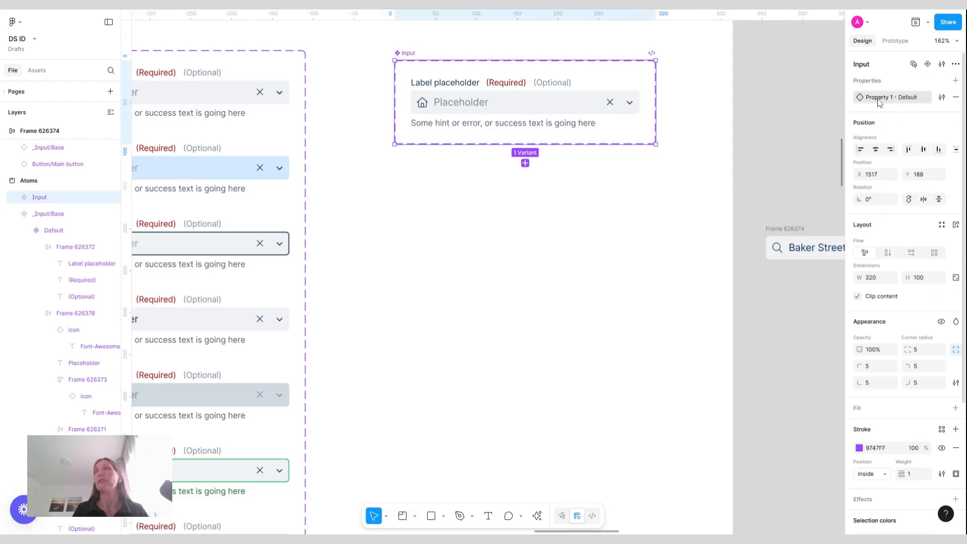
double_click(880, 98)
type("Size")
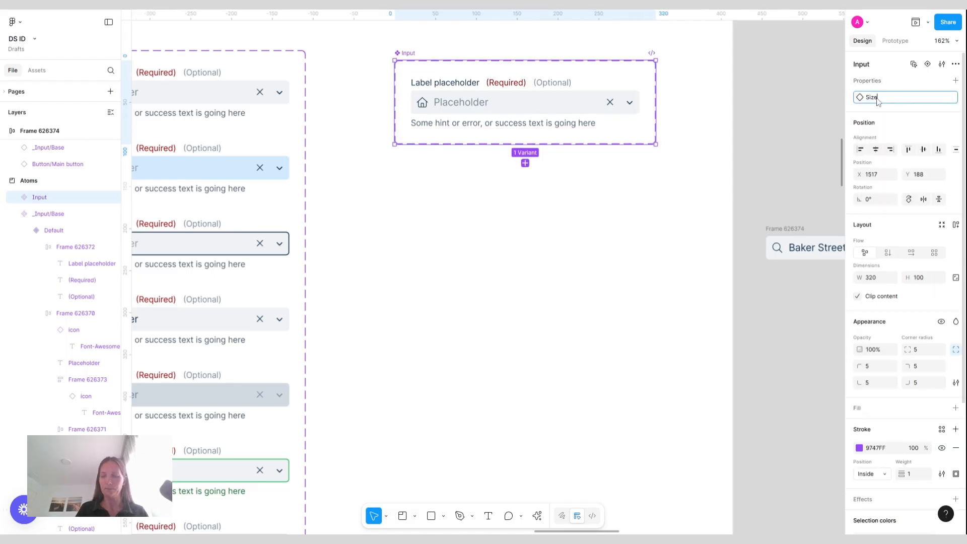
key("Return")
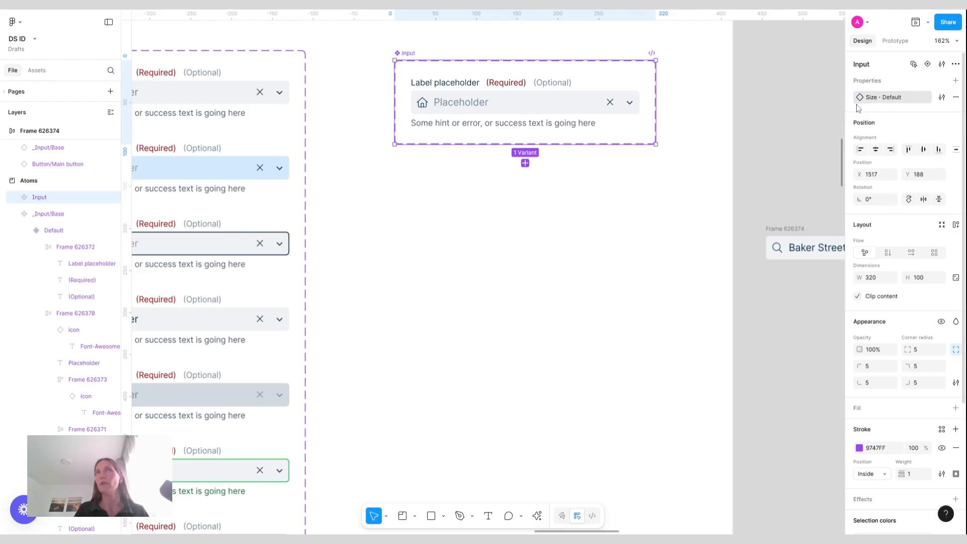
Set the existing Input variant's Size value to Small
key("Return")
double_click(915, 99)
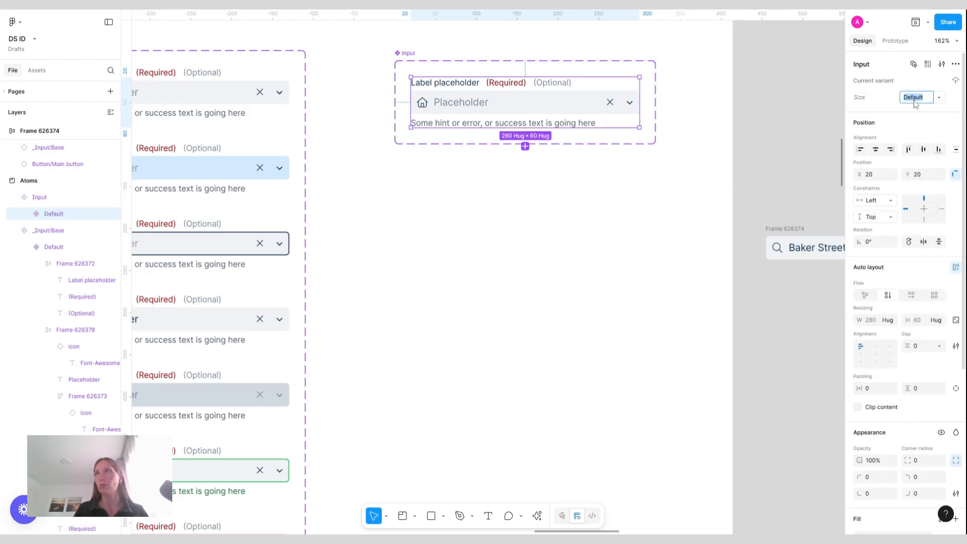
type("SMall")
key("Return")
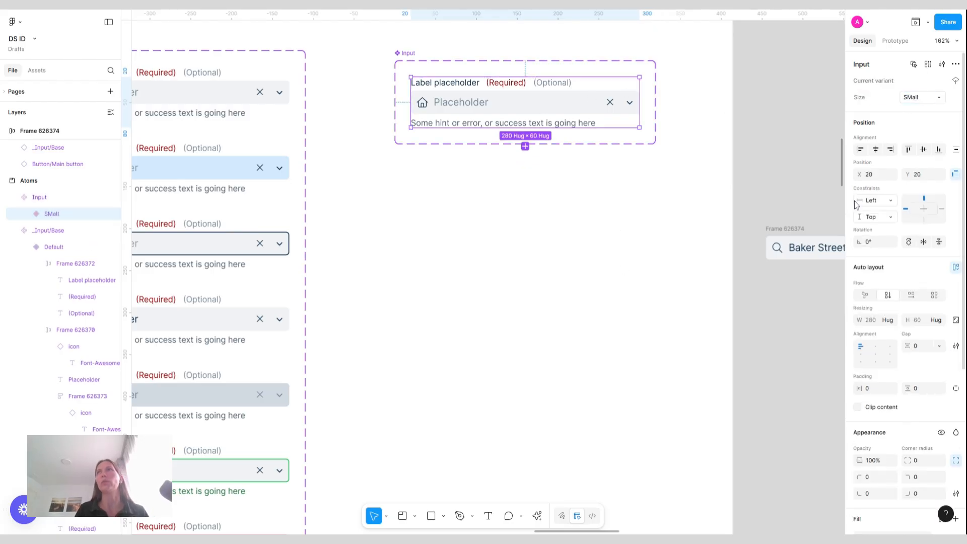
double_click(926, 99)
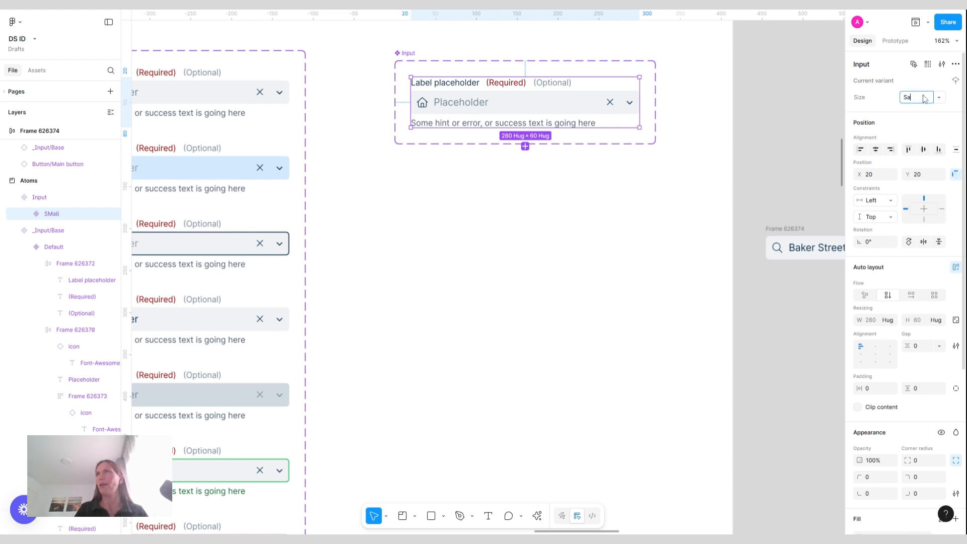
type("Small")
key("Return")
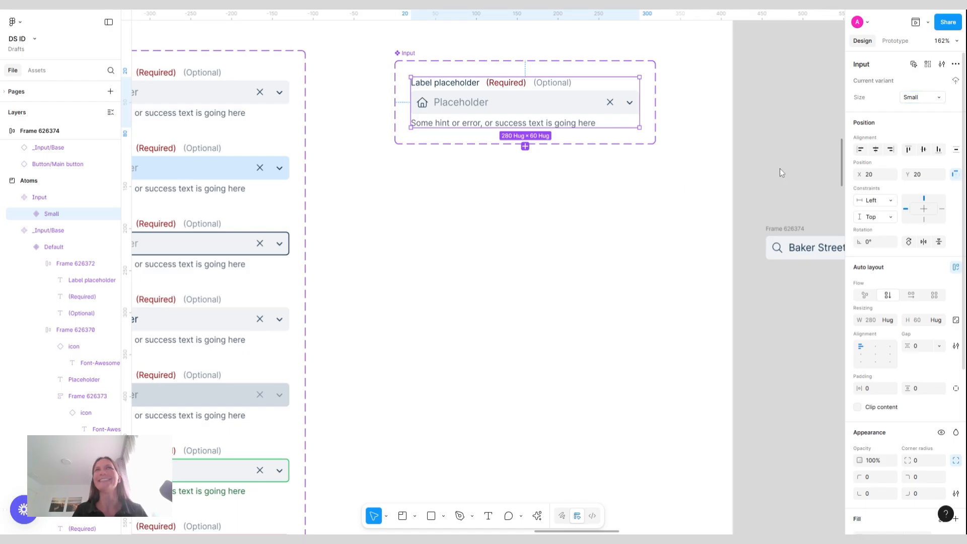
Try adding a second variant to the Input component set, then reselect the set
left_click(526, 146)
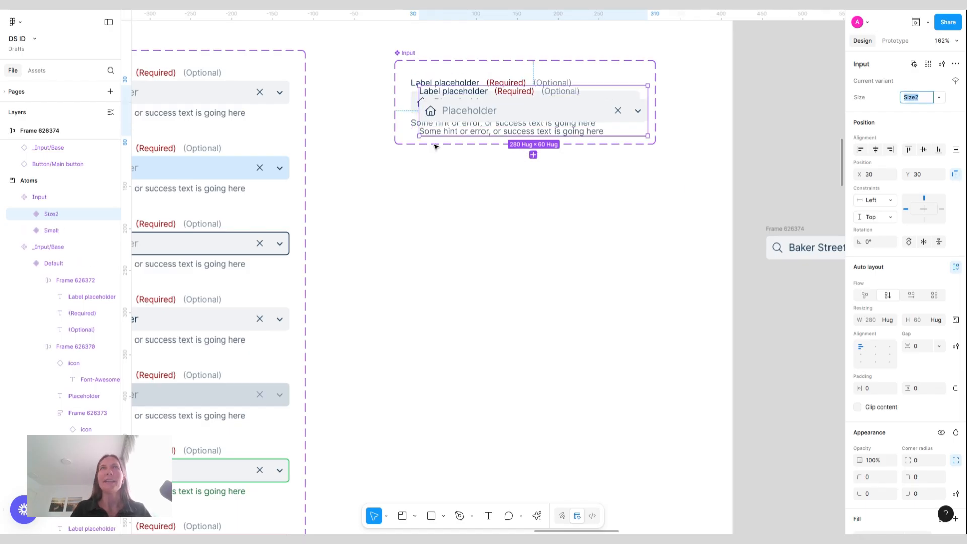
key("ctrl+z")
left_click(420, 51)
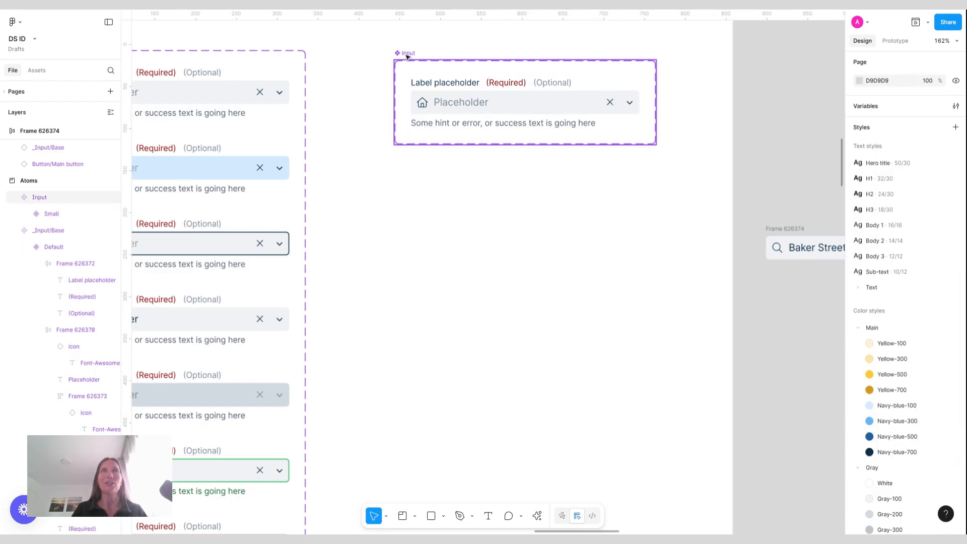
left_click(406, 55)
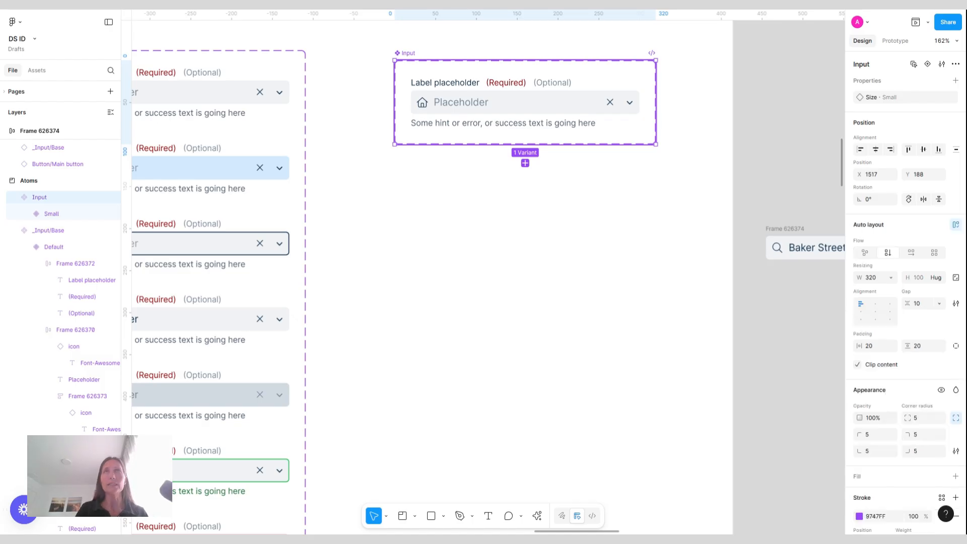
Add two more variants to the Input component set, setting their Size values to Medium and Large
left_click(583, 115)
left_click(525, 146)
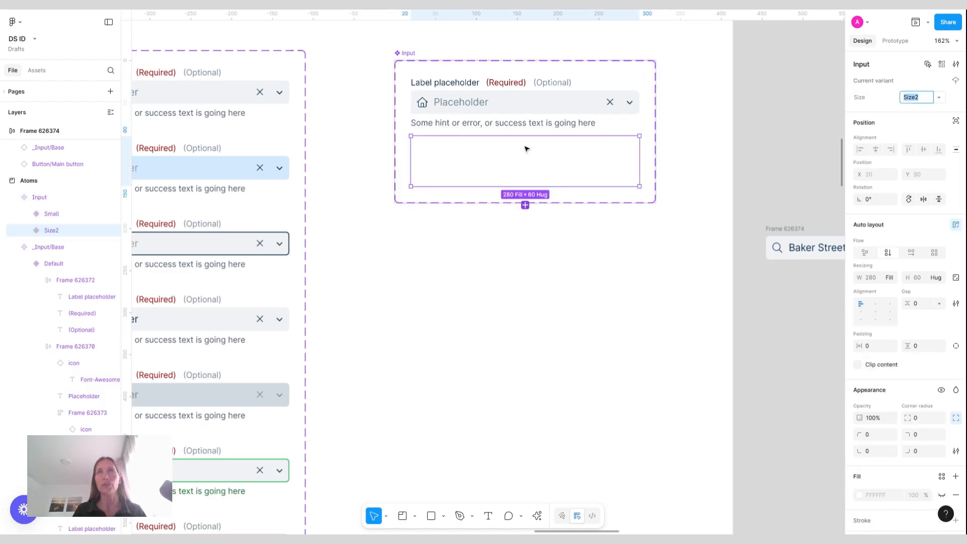
type("Medium")
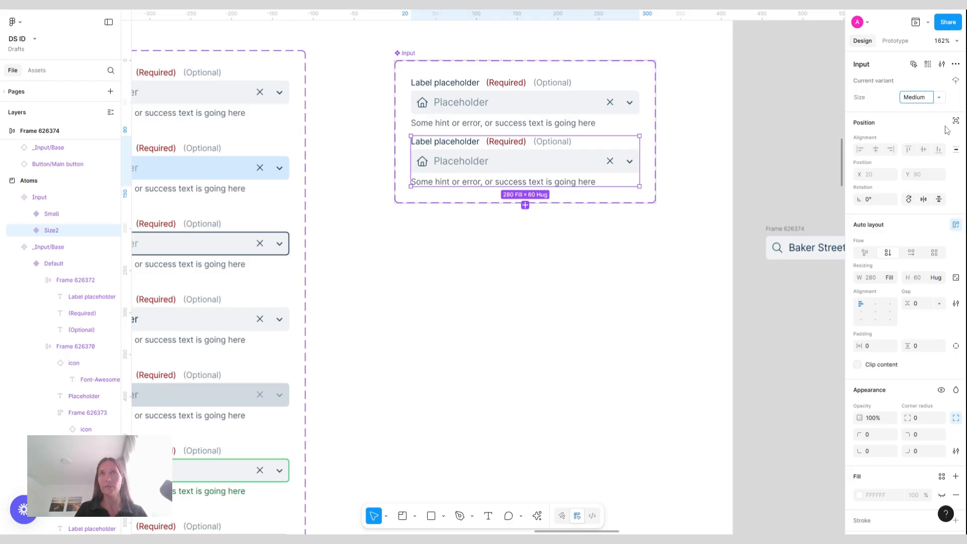
key("Return")
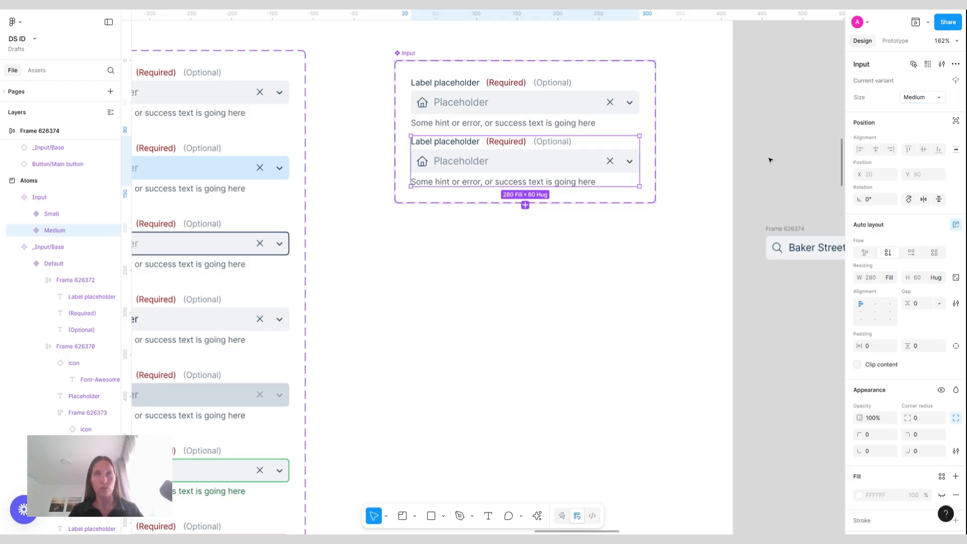
left_click(526, 206)
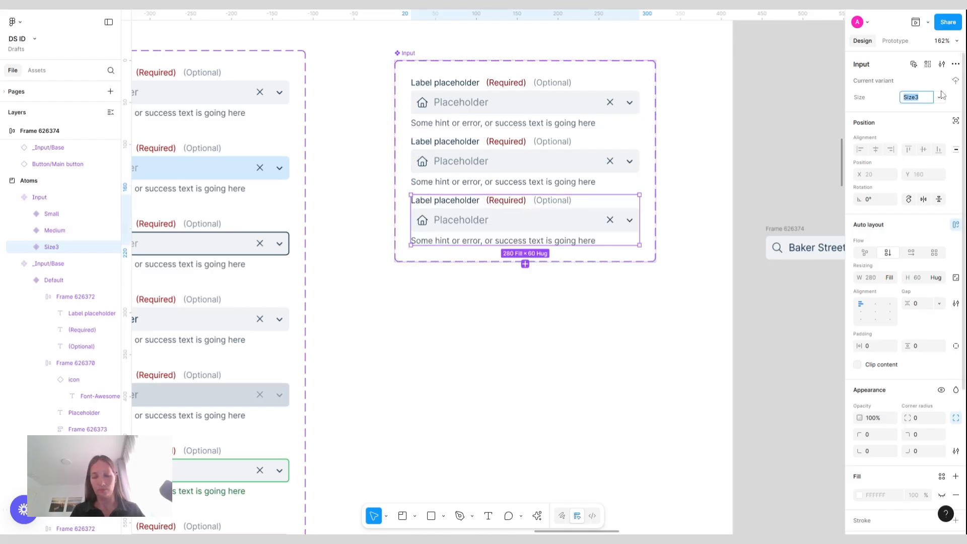
type("Large")
key("Return")
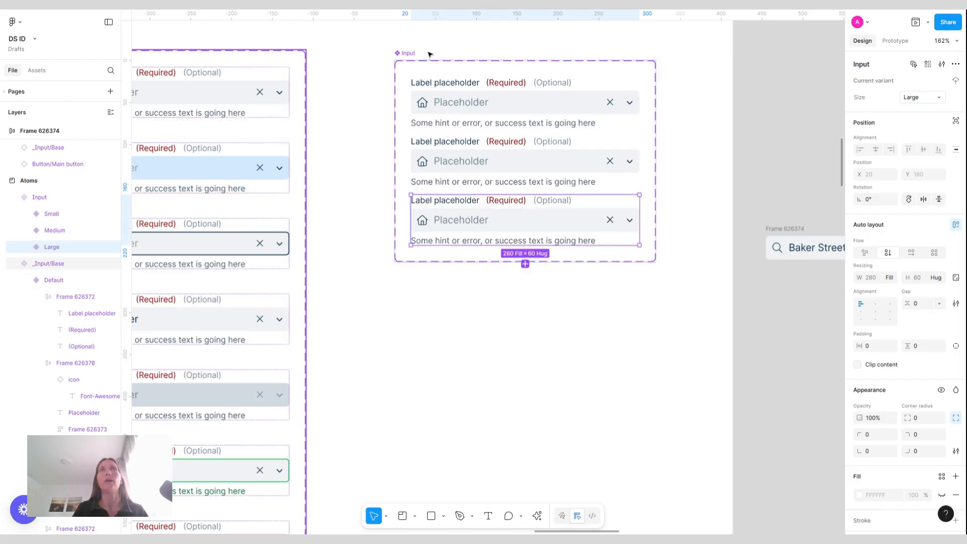
Select the Input component set and increase the gap between its variants to 40
left_click(407, 53)
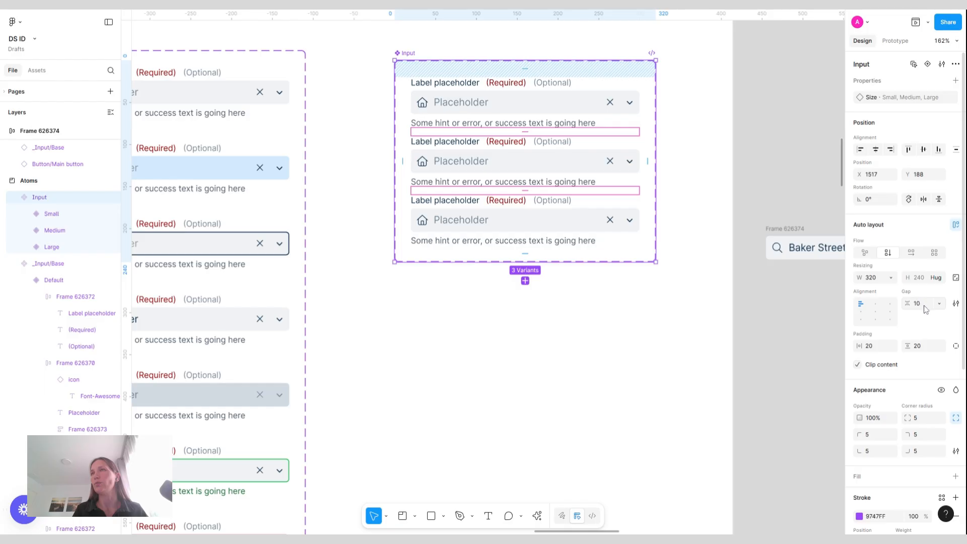
key("shift+Up")
key("shift+Up")
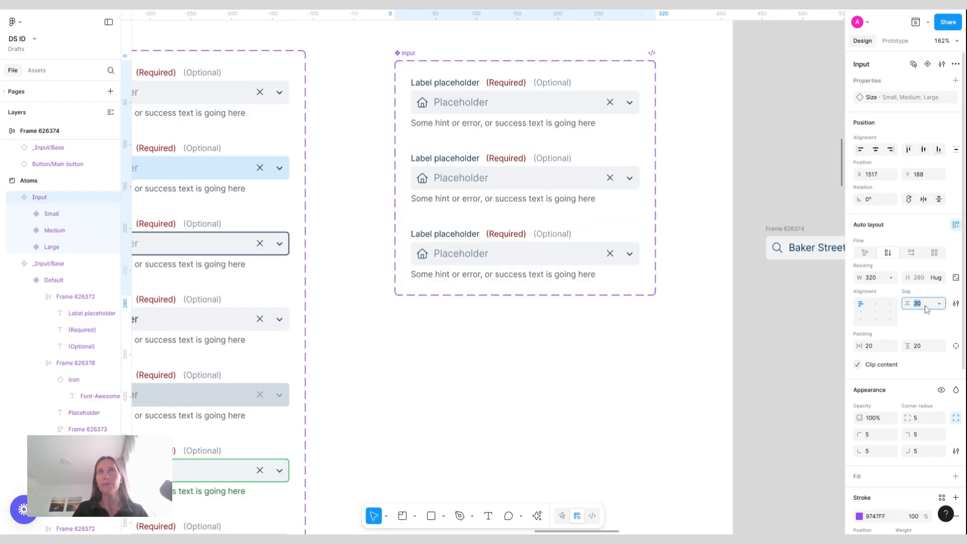
key("shift+Up")
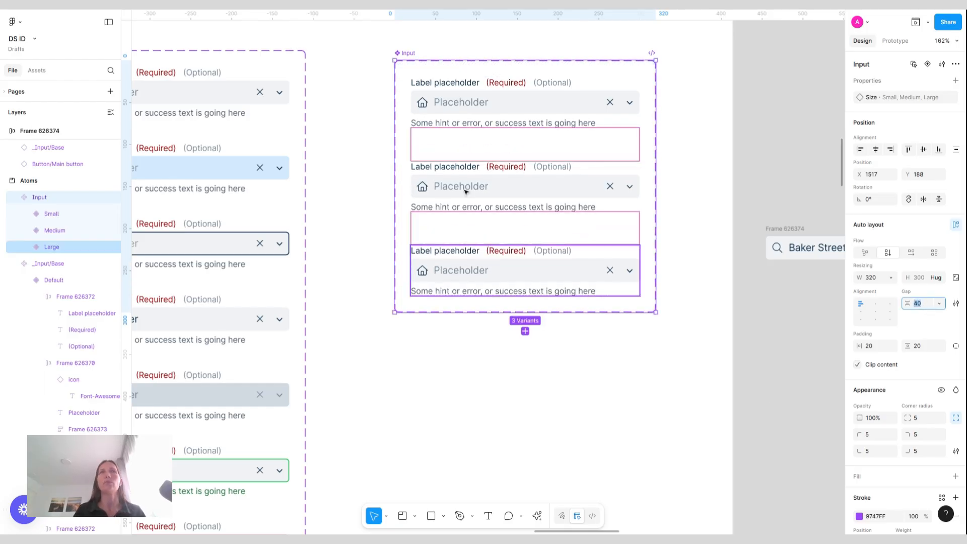
Drill into the Medium variant's _Input/Base instance to select its inner input field frame
scroll(534, 193, "left", 10)
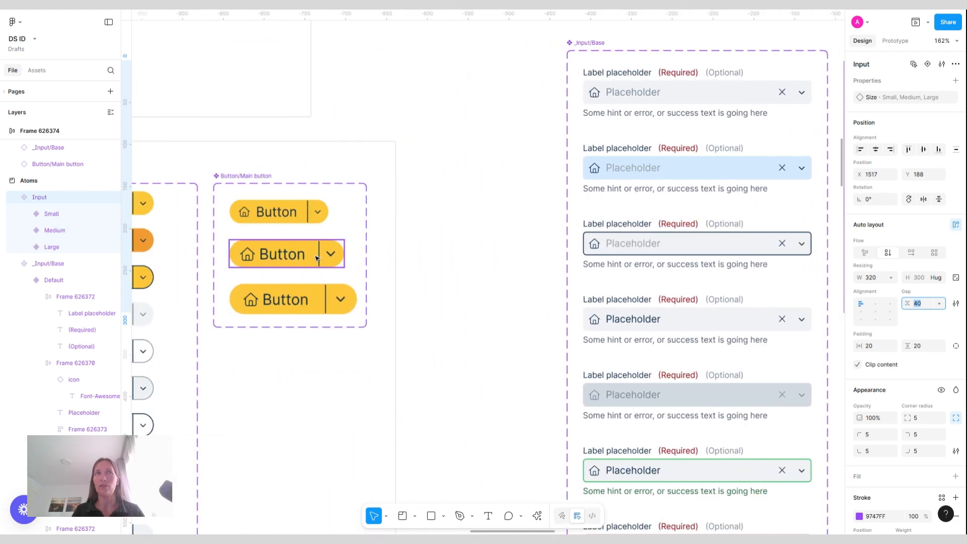
scroll(477, 251, "right", 7)
scroll(476, 250, "right", 5)
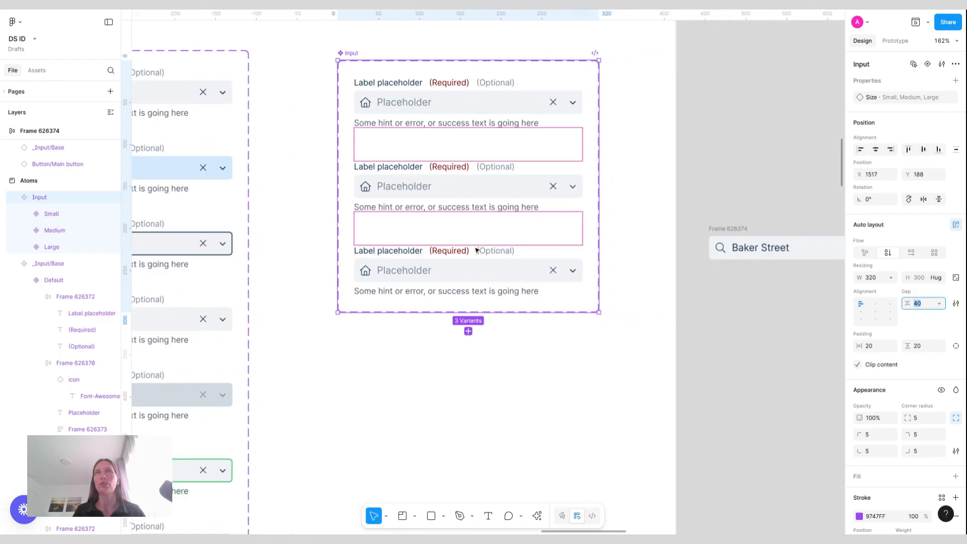
left_click(512, 187)
double_click(513, 187)
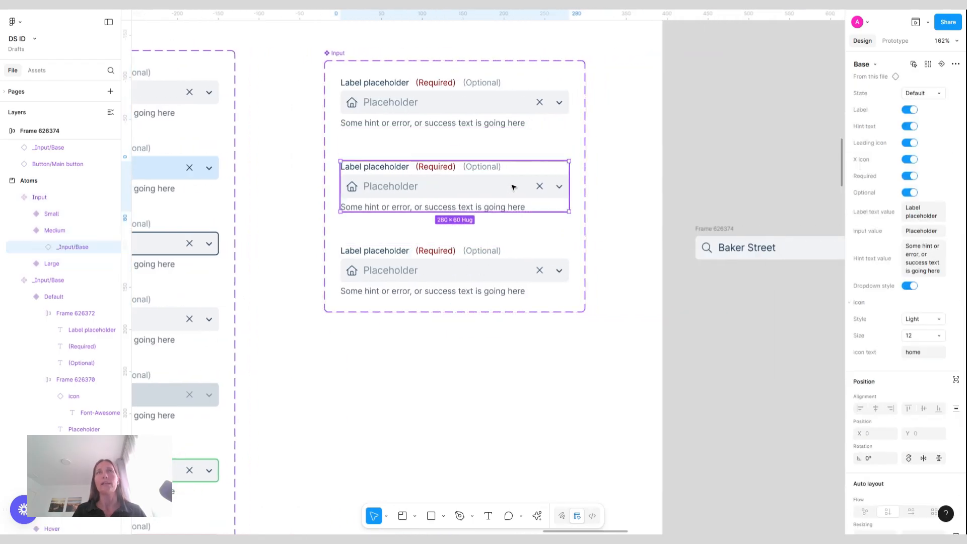
double_click(513, 187)
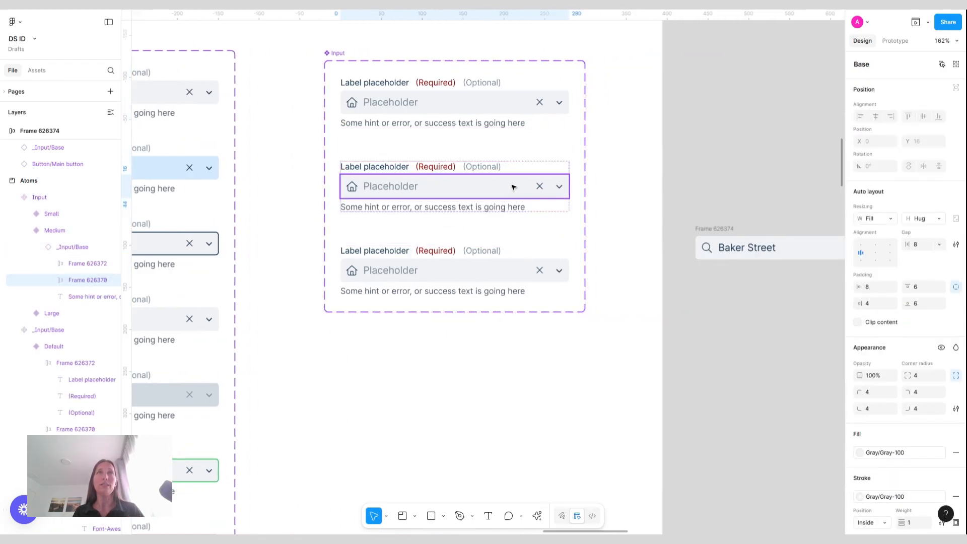
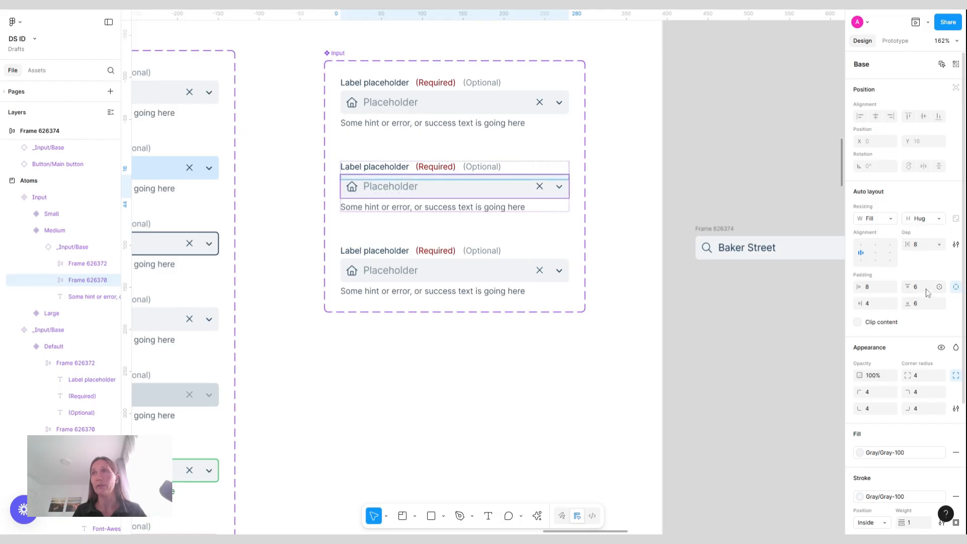
Set the Medium variant's input field frame vertical padding to 8, then undo the change
left_click(956, 287)
left_click(926, 288)
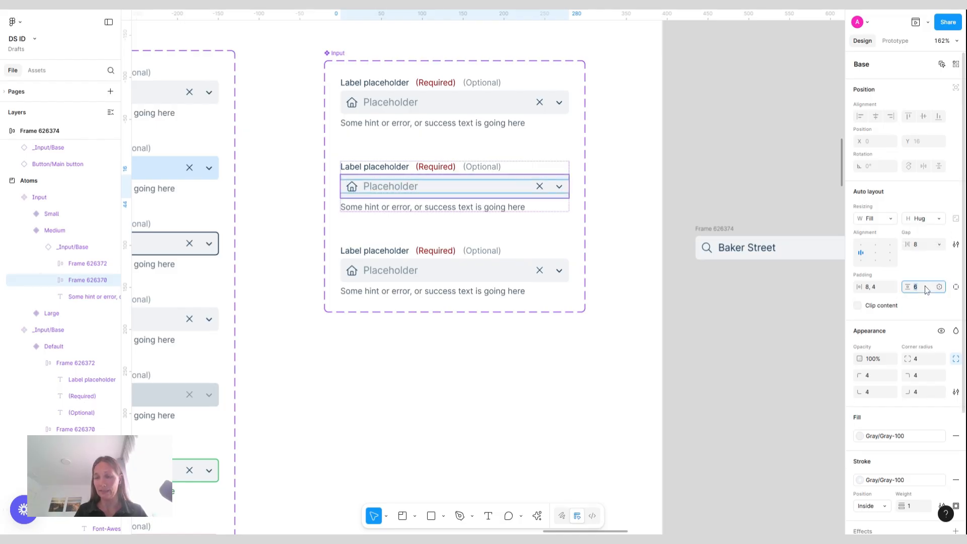
type("8")
key("Return")
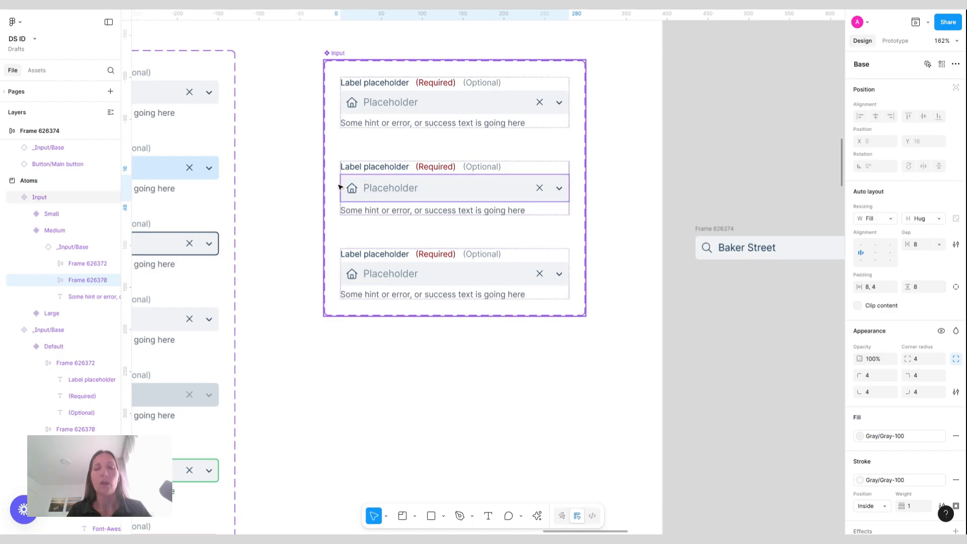
key("ctrl+z")
Change the Medium variant's placeholder text style to Body 2
left_click(400, 189)
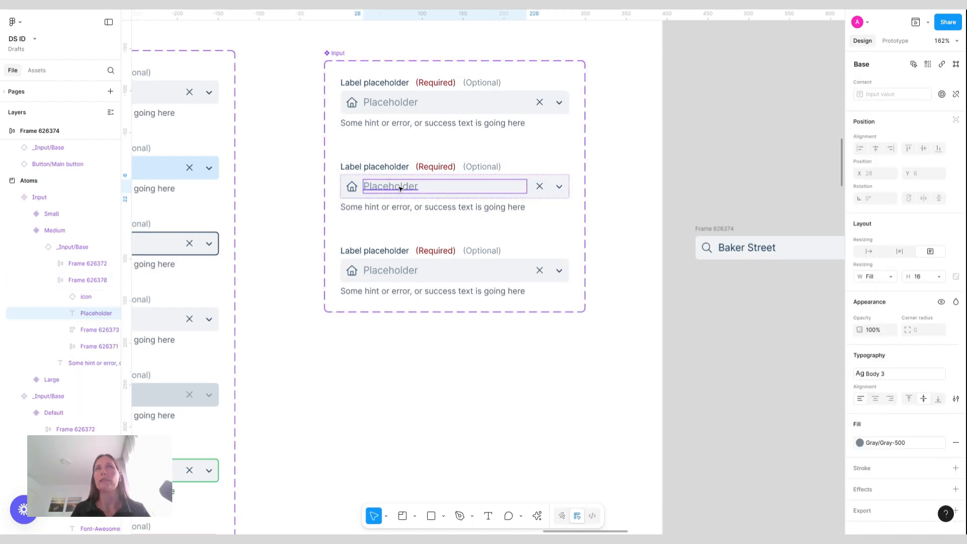
left_click(899, 376)
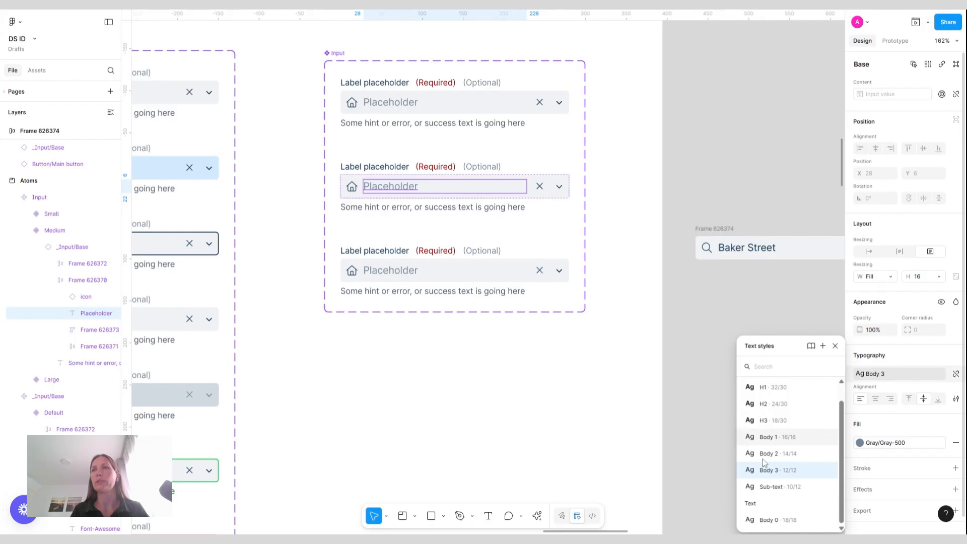
left_click(778, 454)
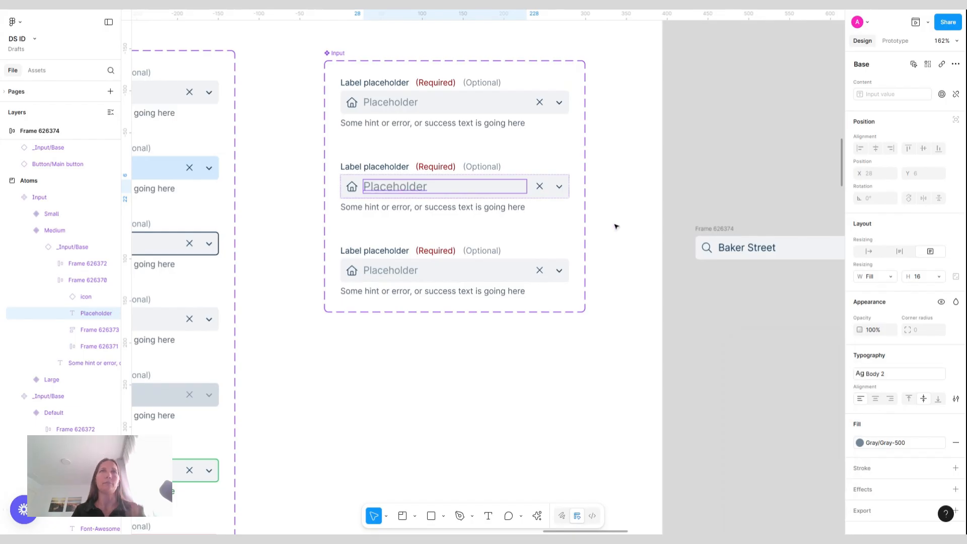
Set the Medium variant's input field frame vertical padding to 8
left_click(552, 179)
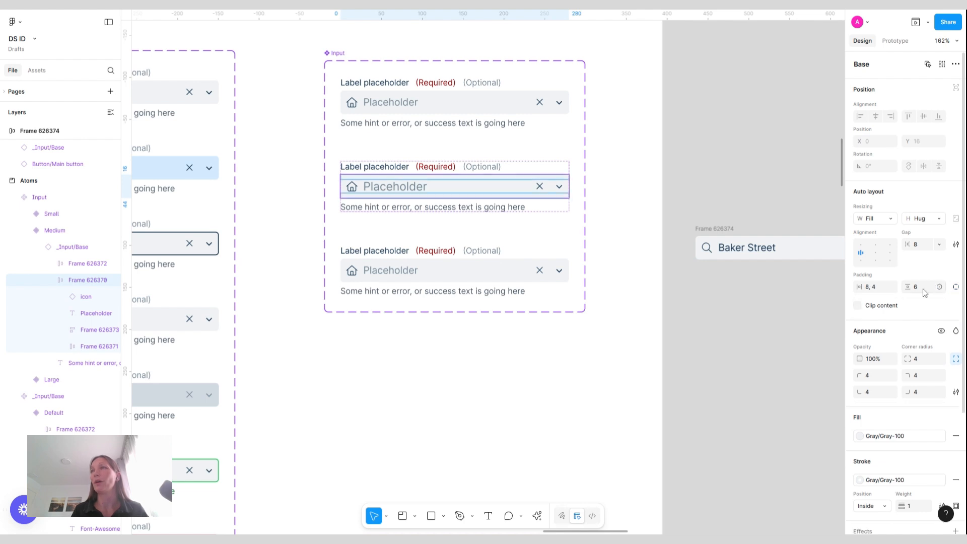
left_click(925, 292)
type("8")
key("Return")
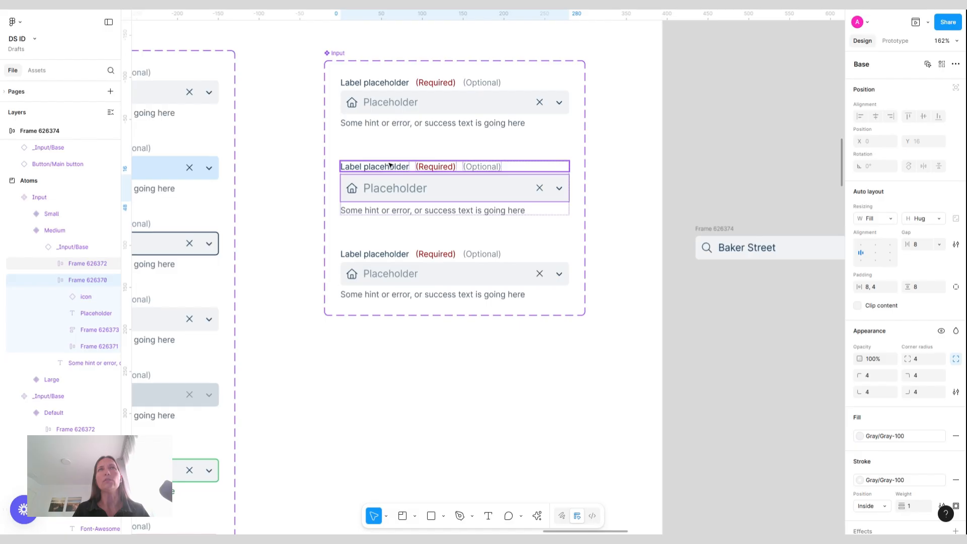
Change the Large variant's placeholder text style to Body 1
left_click(403, 274)
double_click(403, 274)
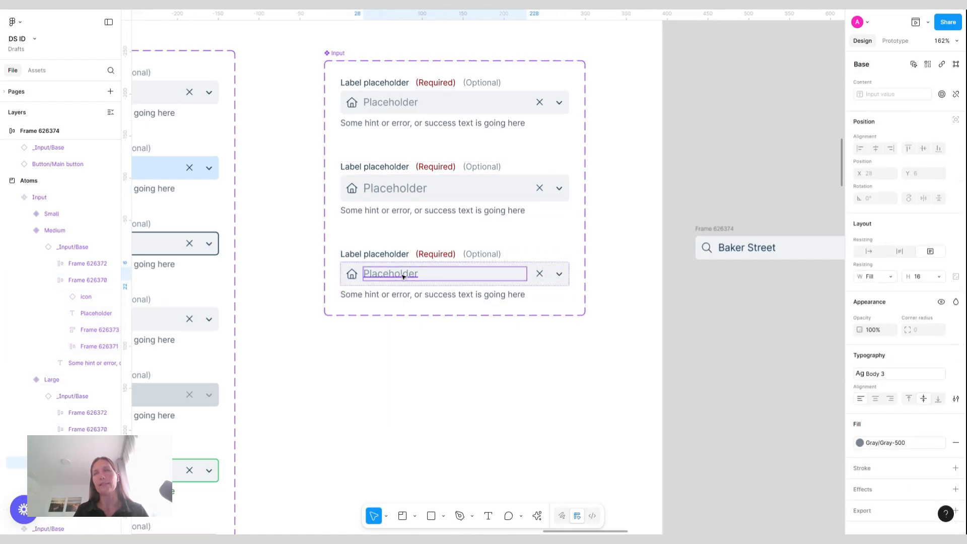
left_click(912, 379)
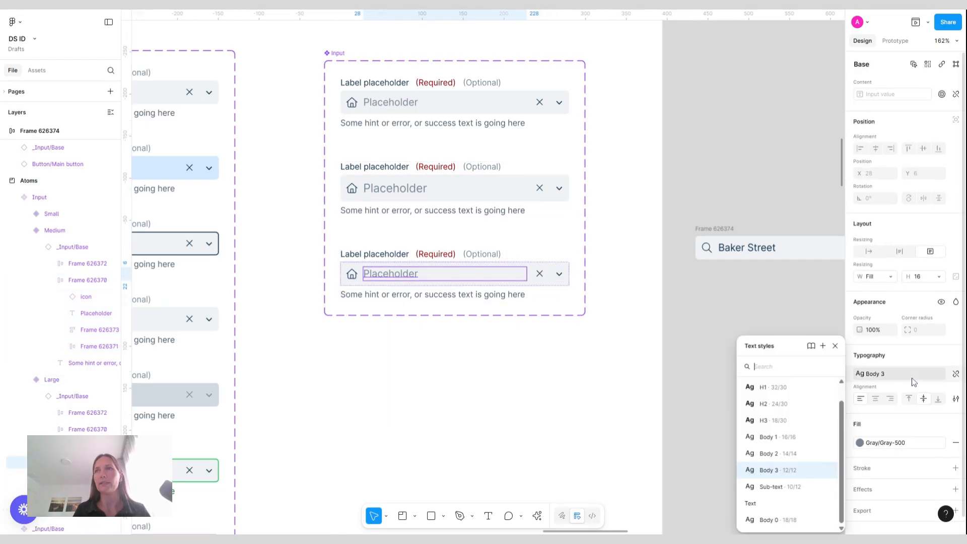
key("Escape")
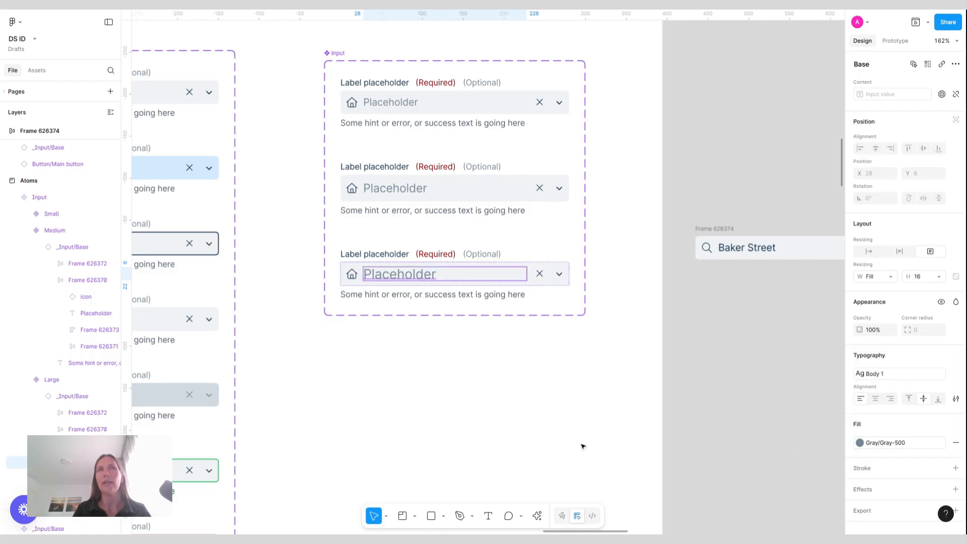
Set the Large variant's input field frame vertical padding to 10
left_click(498, 267)
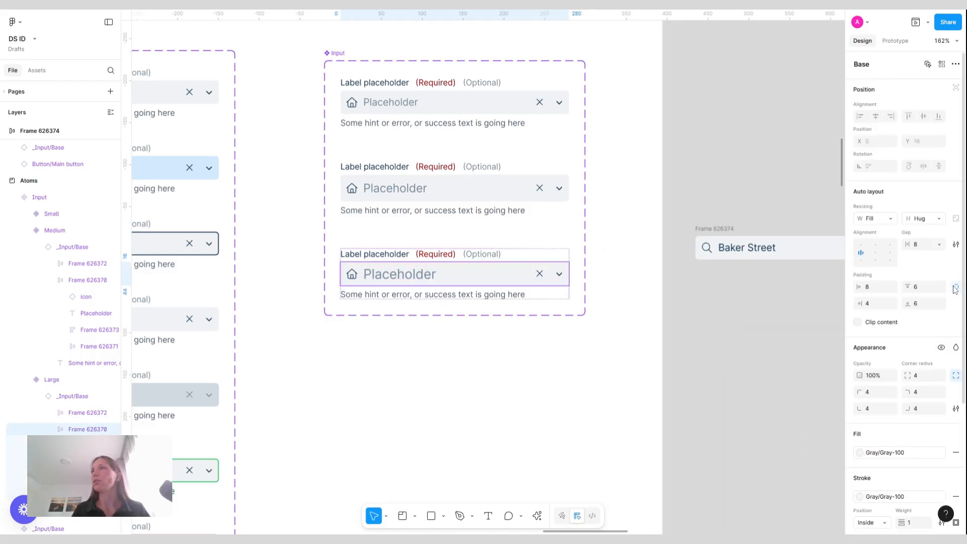
left_click(925, 288)
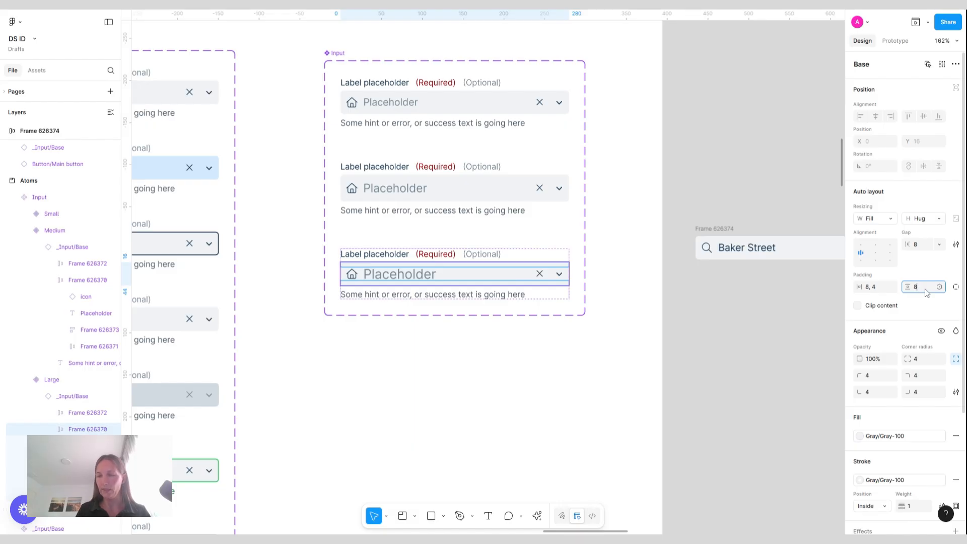
key("Return")
key("Up")
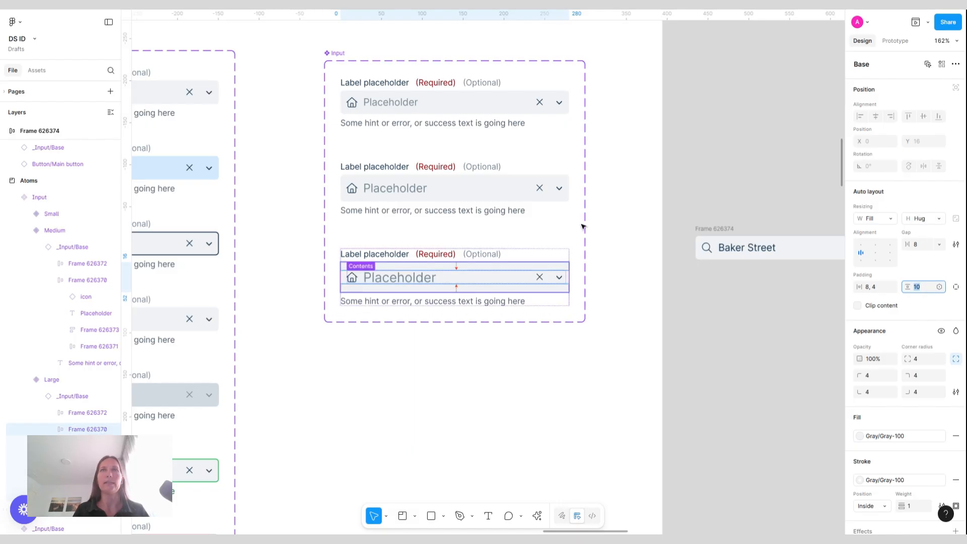
Inspect the Small, Medium and Large variants and the Input component set's properties
left_click(529, 121)
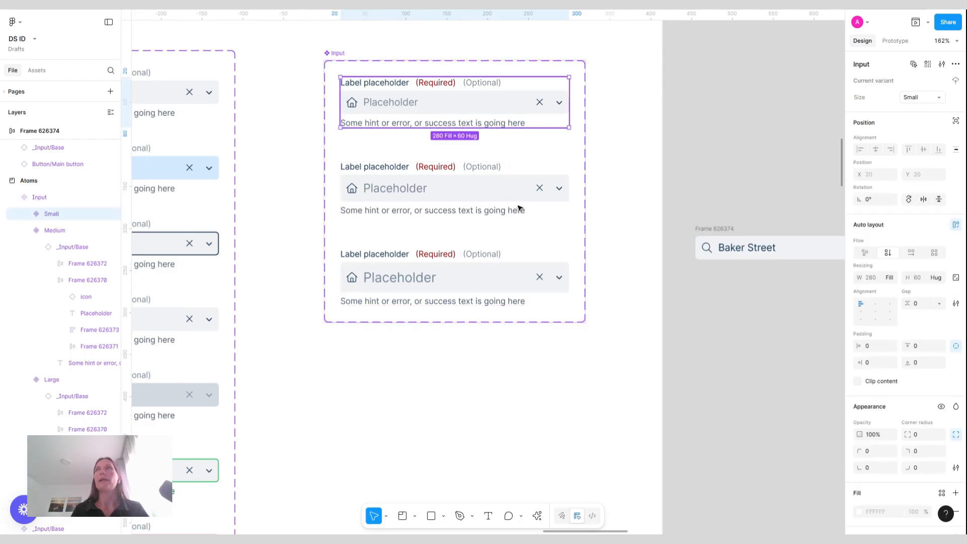
left_click(505, 191)
left_click(505, 260)
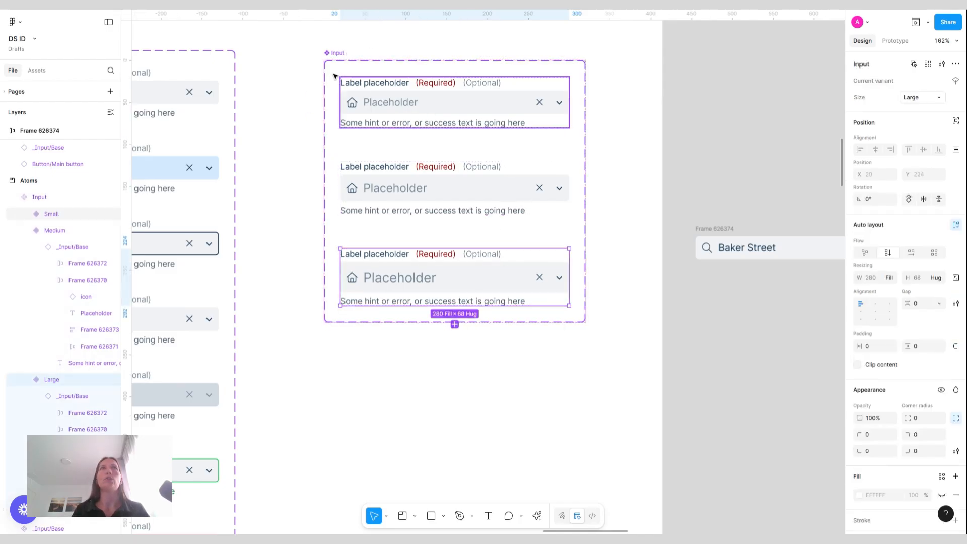
left_click(332, 54)
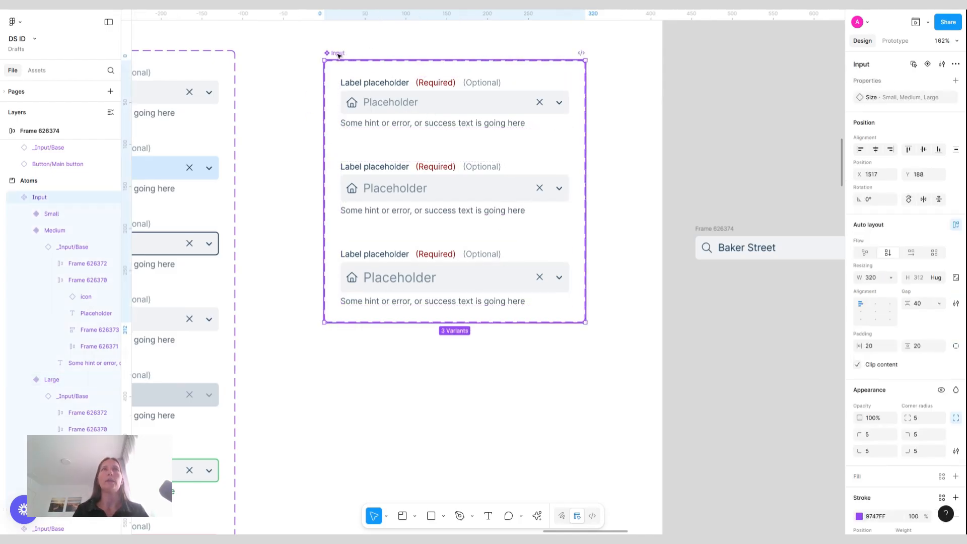
left_click(403, 54)
left_click(331, 53)
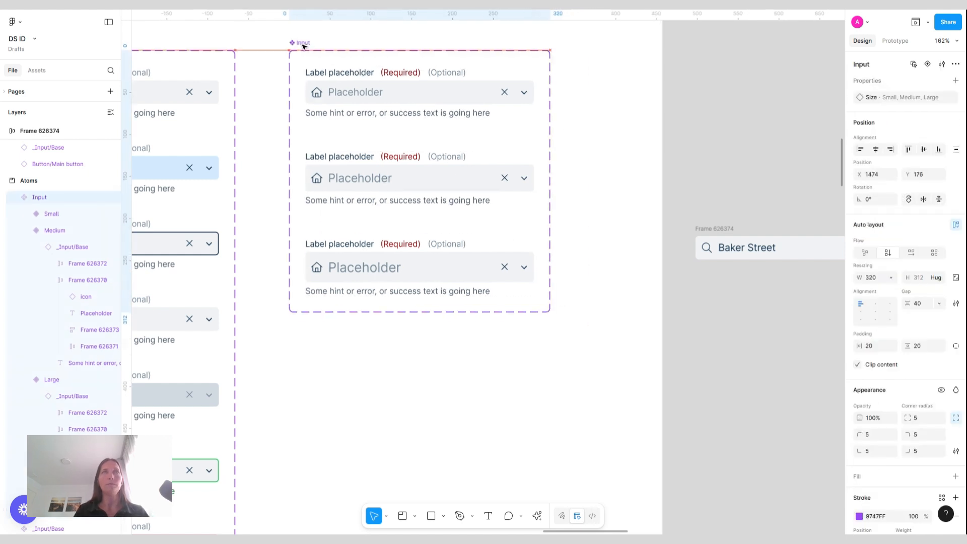
Replace the search field in Frame 626374 with the Small Input variant
scroll(533, 169, "down", 5)
scroll(514, 187, "right", 2)
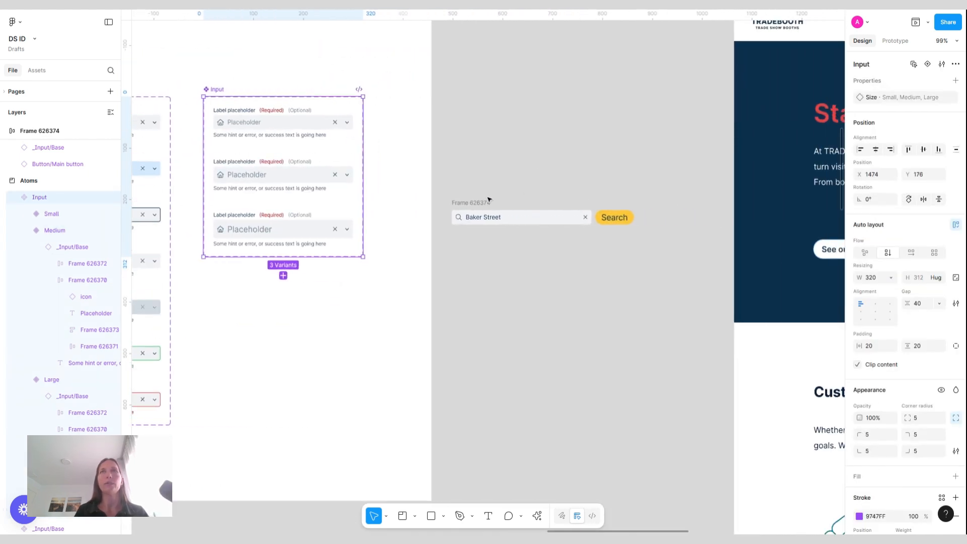
left_click(478, 202)
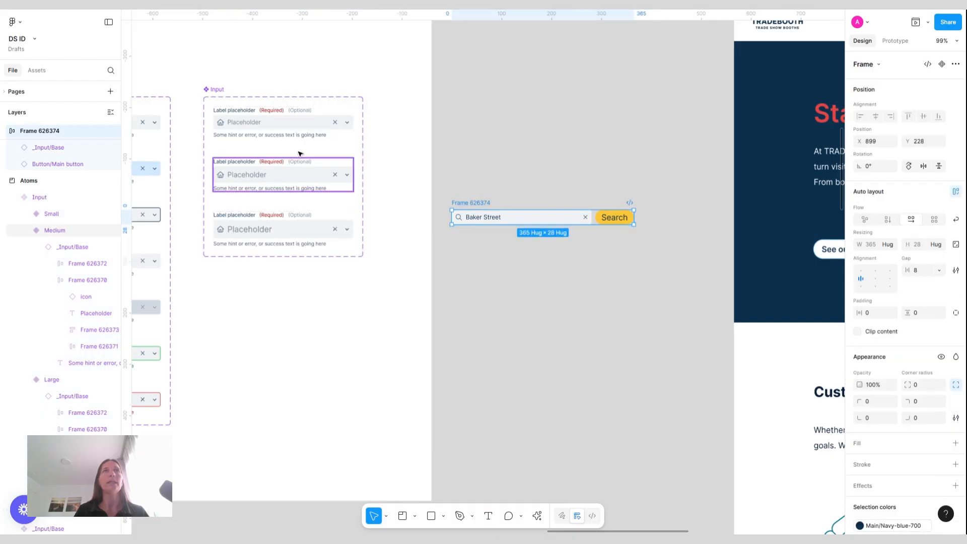
left_click(282, 132)
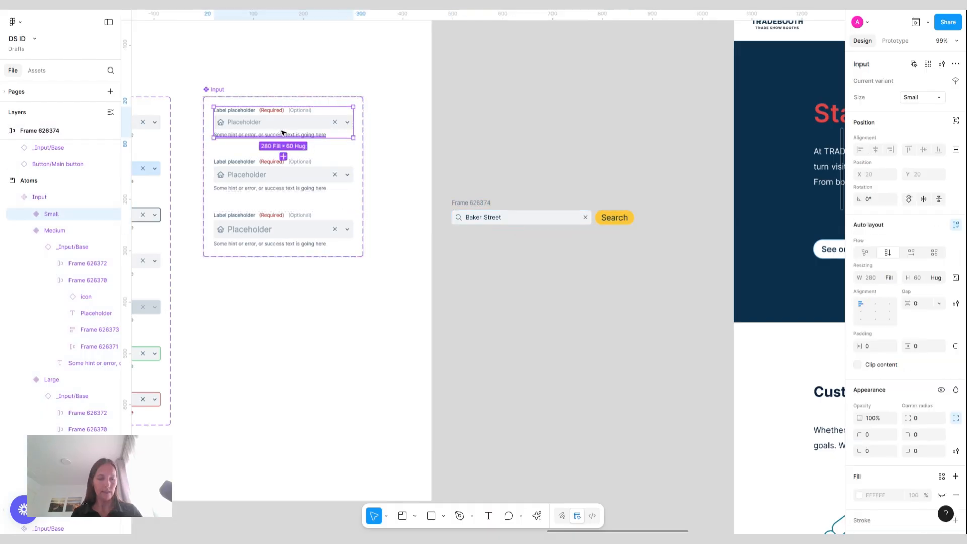
left_click(544, 219)
key("ctrl+shift+r")
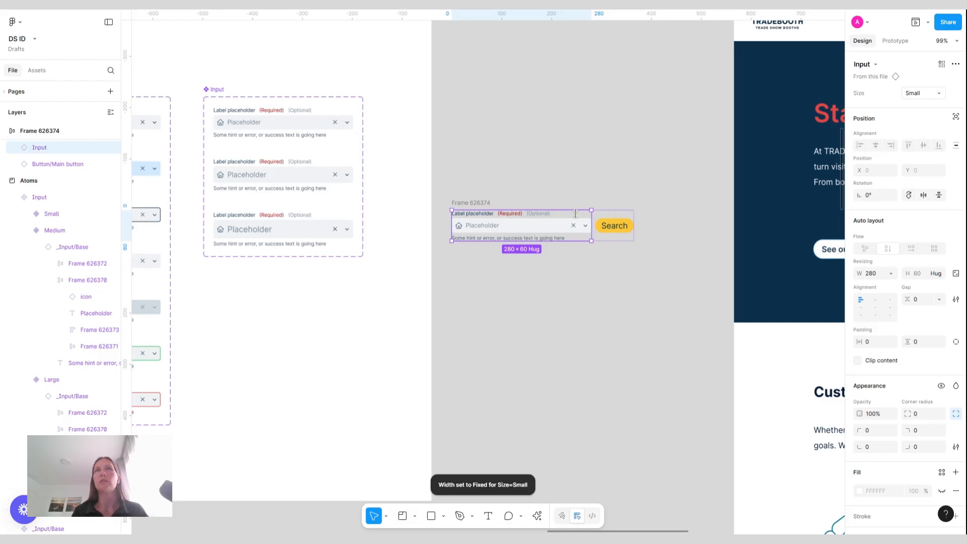
Expose the nested _Input/Base instance properties on the Input component set
left_click(267, 83)
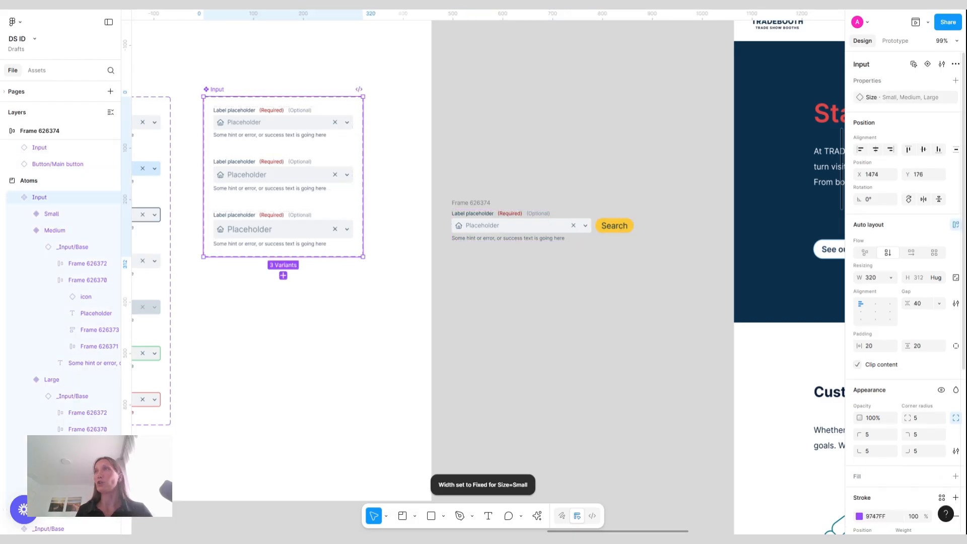
left_click(956, 80)
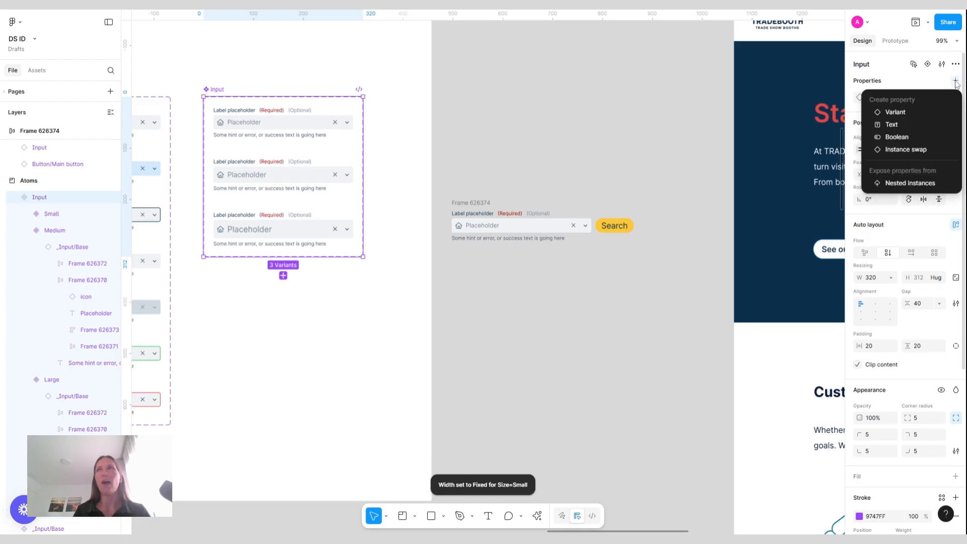
left_click(920, 182)
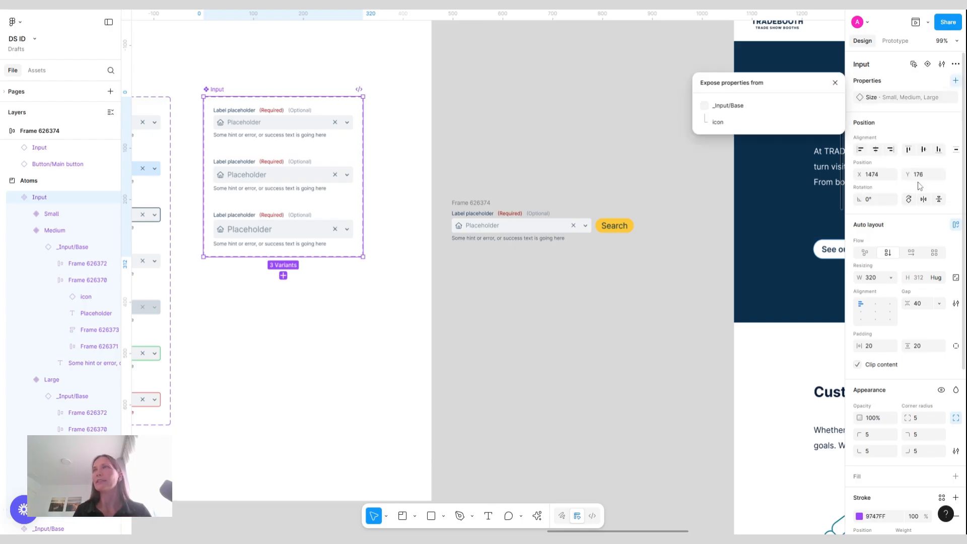
left_click(705, 107)
left_click(836, 83)
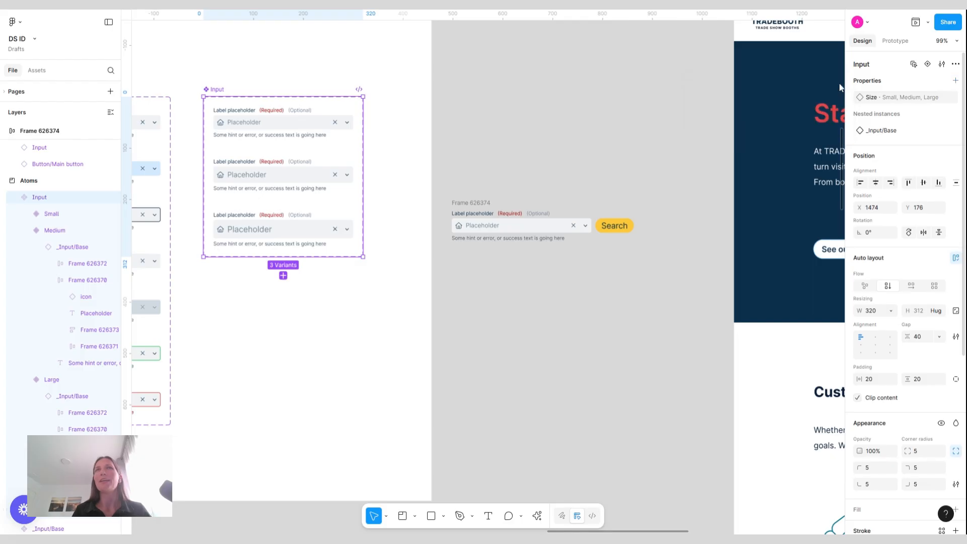
Configure the placed Input instance: hide label, hint text and dropdown style, and set its icon text to search
left_click(514, 227)
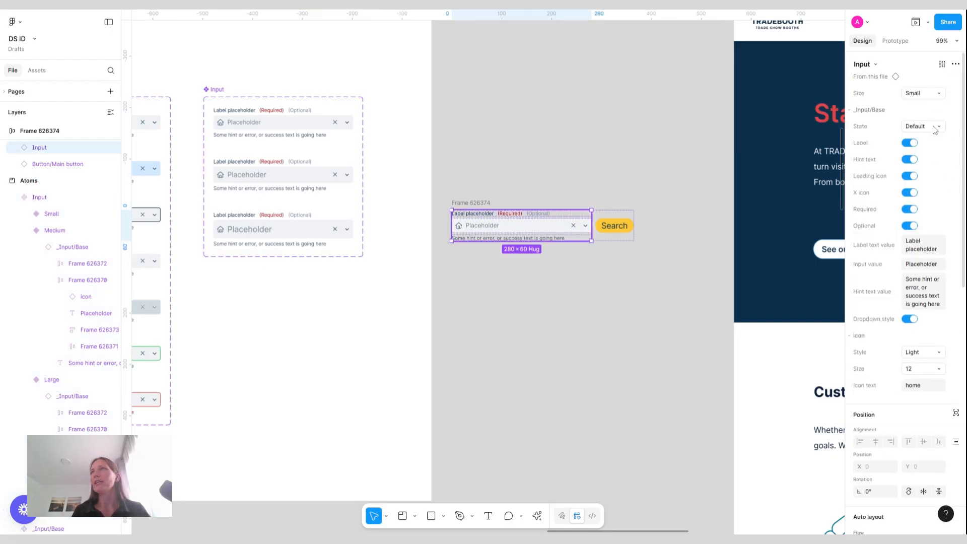
left_click(910, 143)
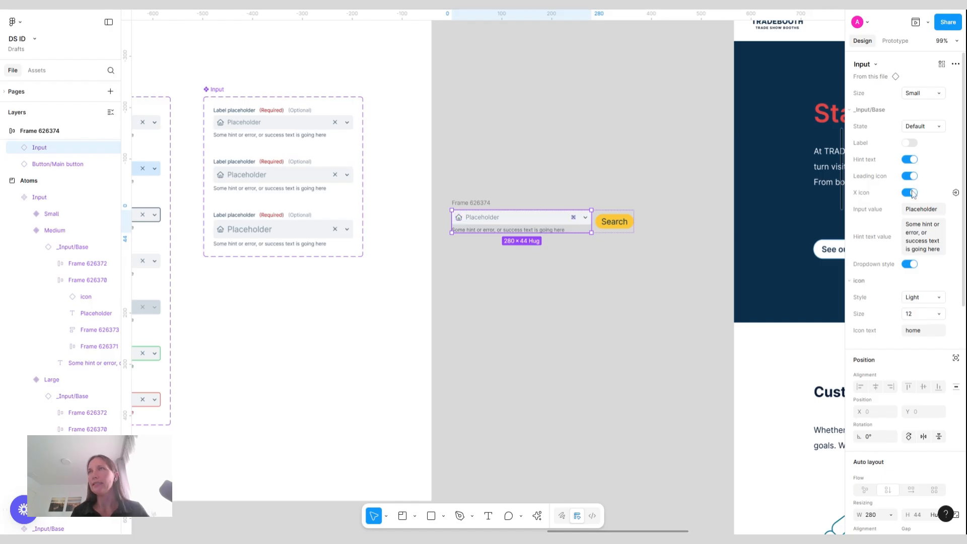
left_click(930, 336)
type("sea")
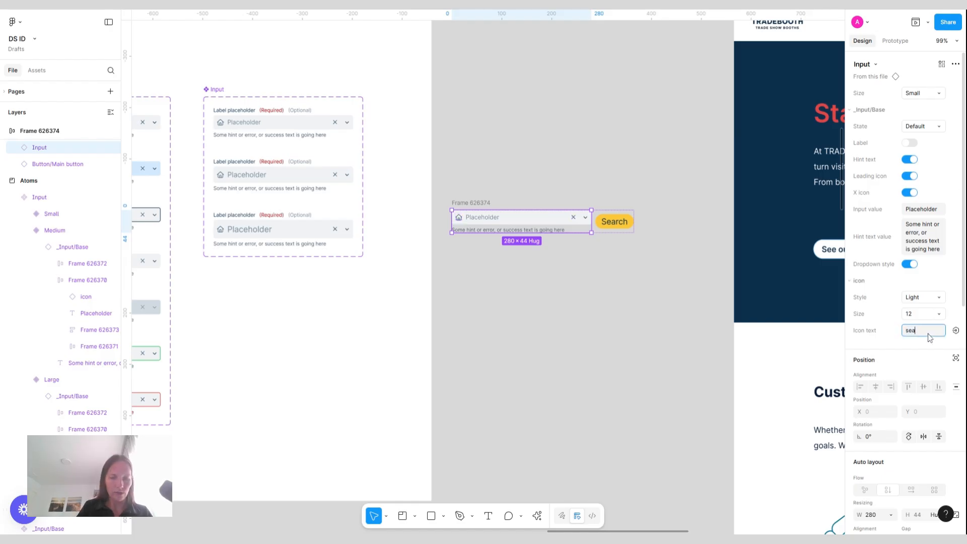
type("rch")
key("Return")
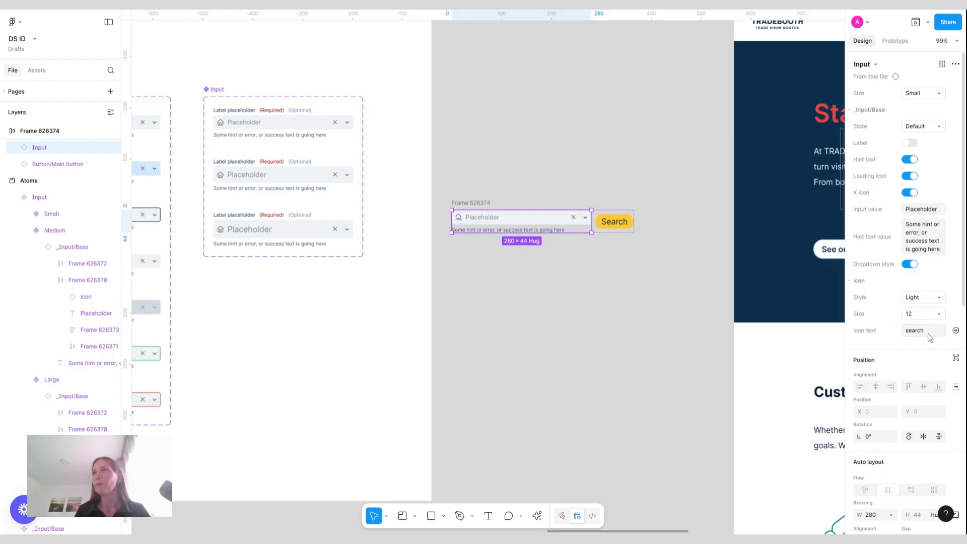
left_click(915, 266)
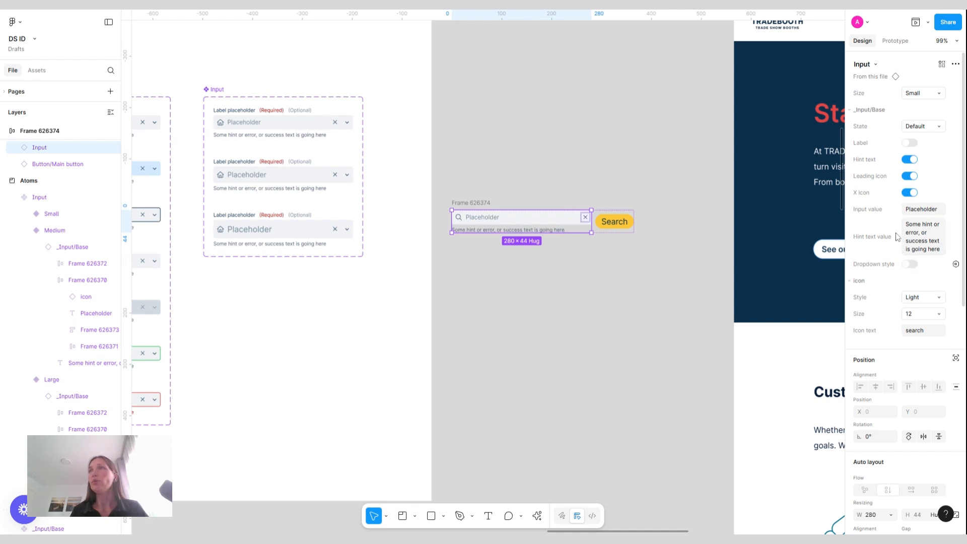
left_click(912, 160)
Duplicate Frame 626374 directly below the original
left_click(474, 204)
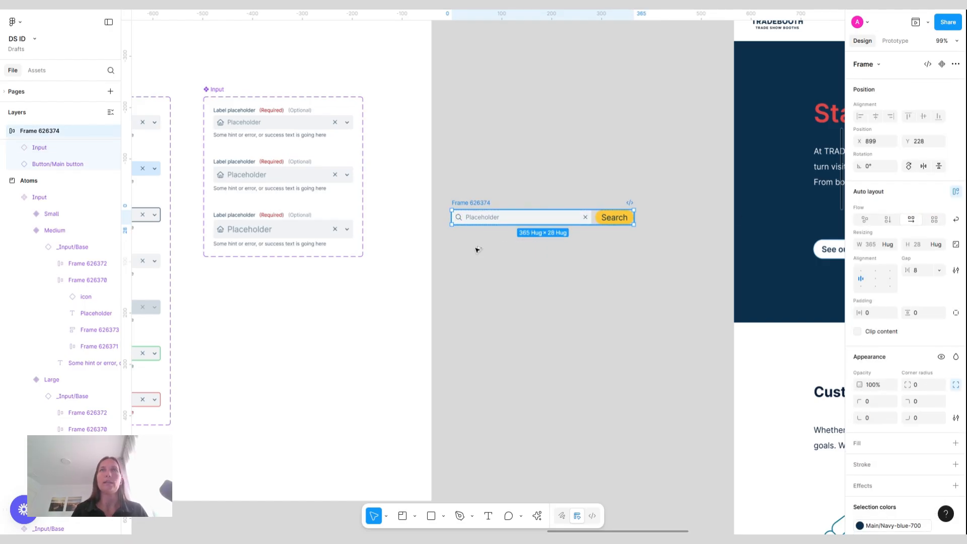
left_click_drag(541, 220, 541, 256)
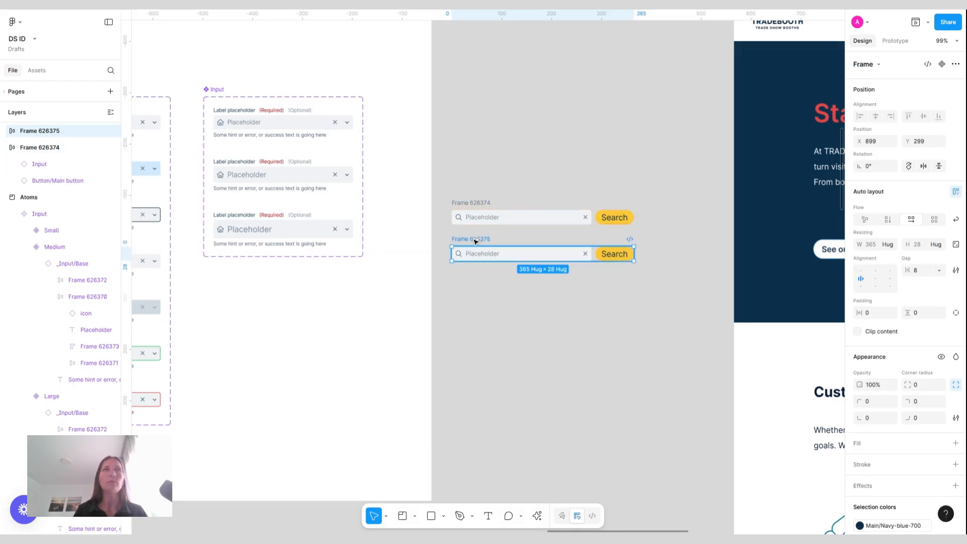
Set the duplicated frame's Input instance size to Medium
double_click(540, 255)
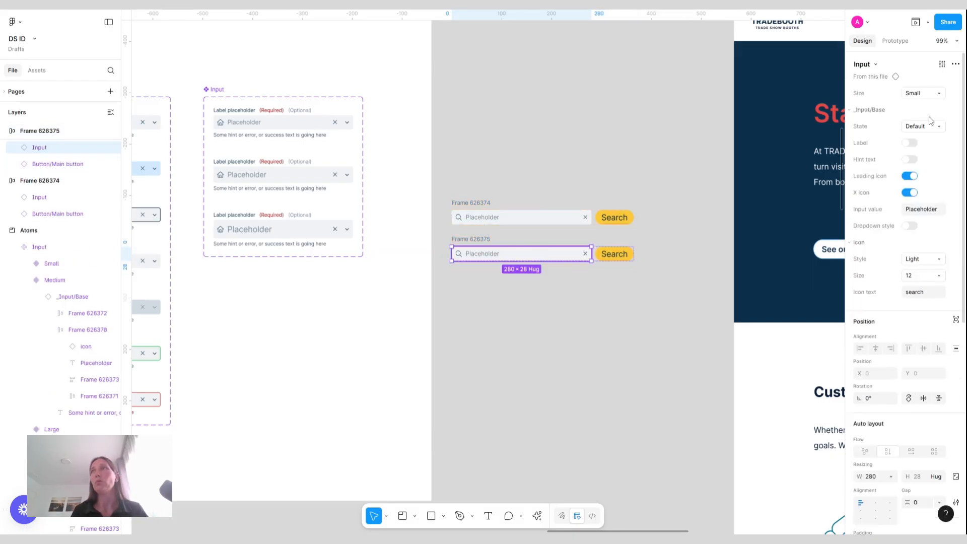
left_click(897, 99)
left_click(873, 110)
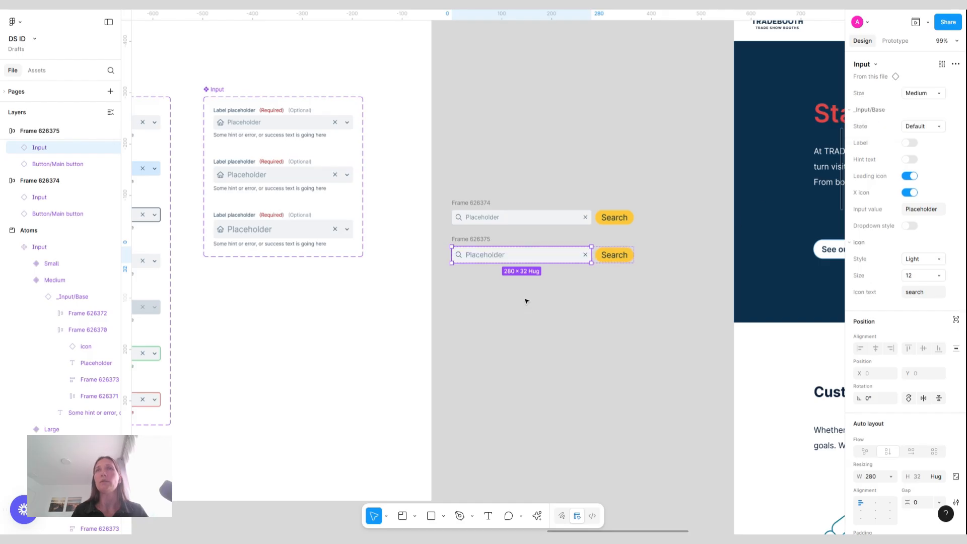
Set the Search button in the duplicated frame to size Medium
left_click(614, 256)
left_click(923, 93)
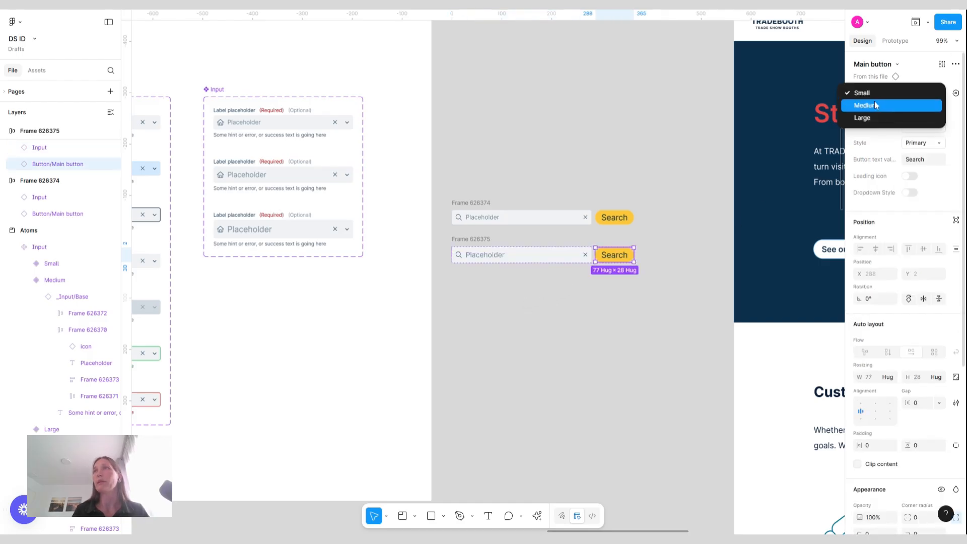
left_click(878, 105)
left_click(420, 312)
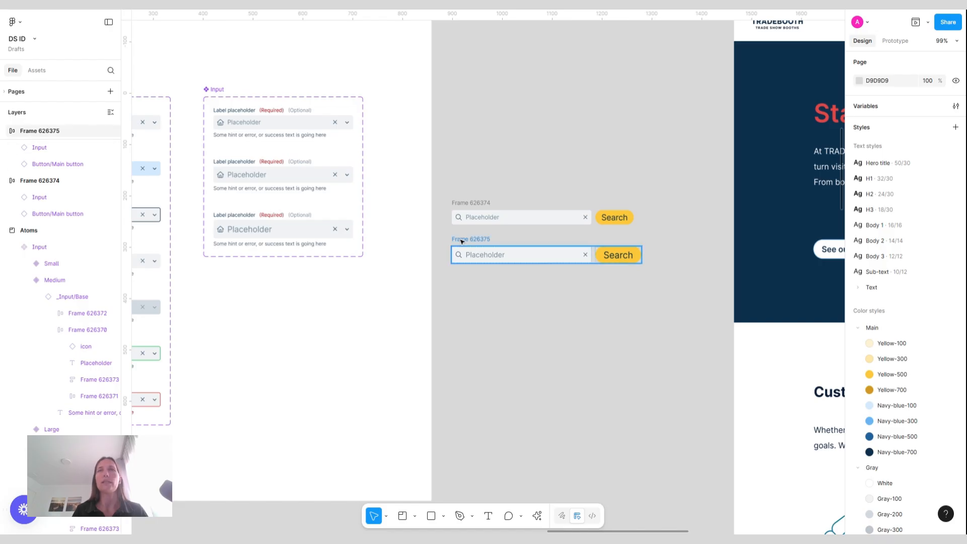
Duplicate the second search frame below it and set the new frame's Input instance size to Large
left_click_drag(462, 241, 463, 282, "alt")
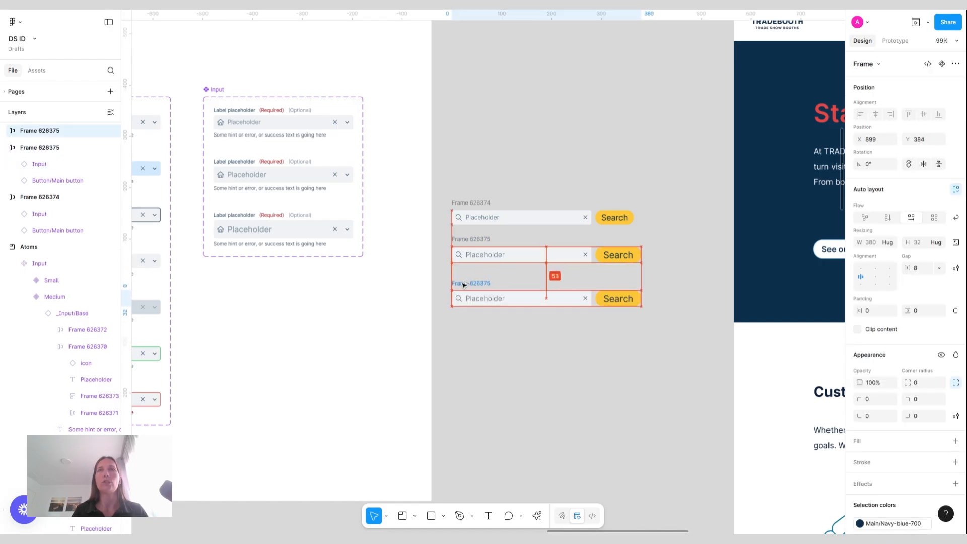
left_click(498, 299)
left_click(923, 92)
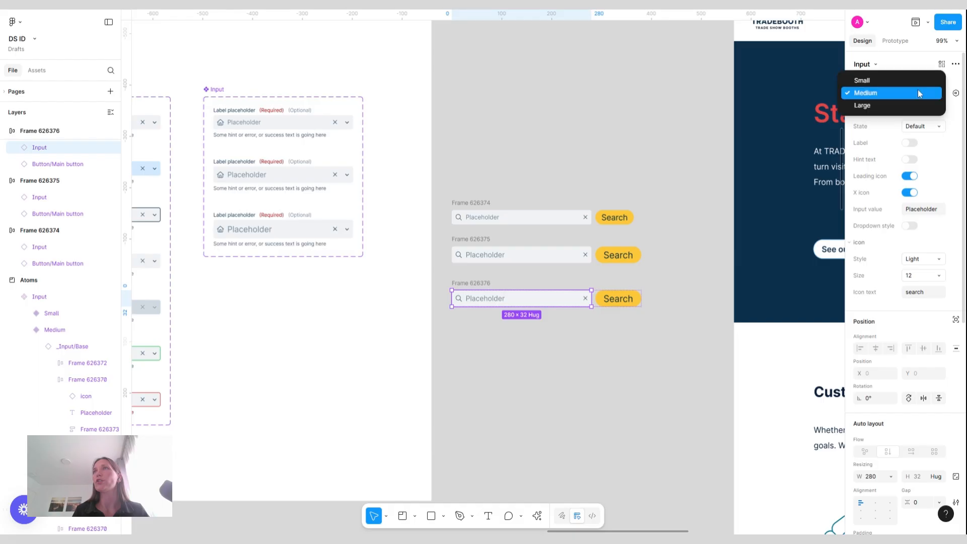
left_click(879, 108)
Set the third frame's Search button size to Large
left_click(619, 299)
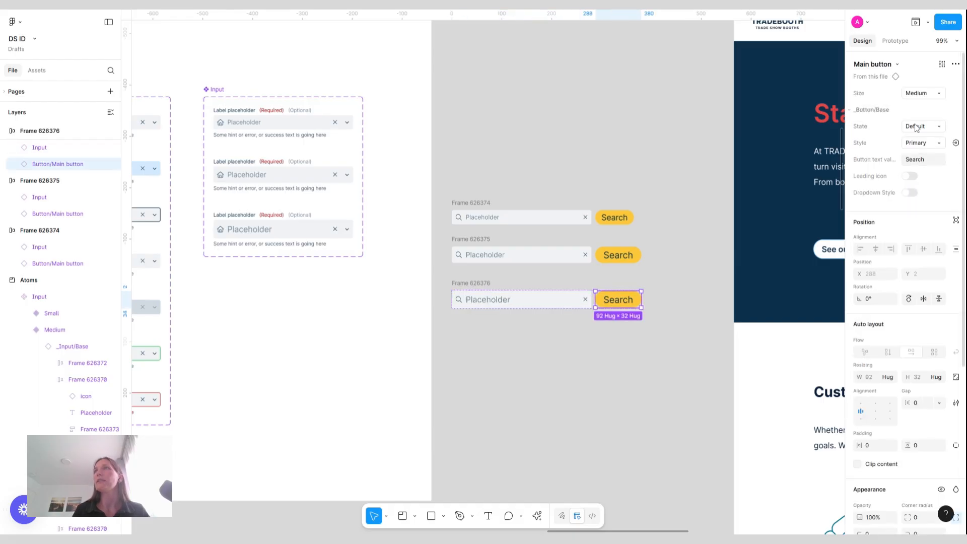
left_click(935, 95)
left_click(881, 107)
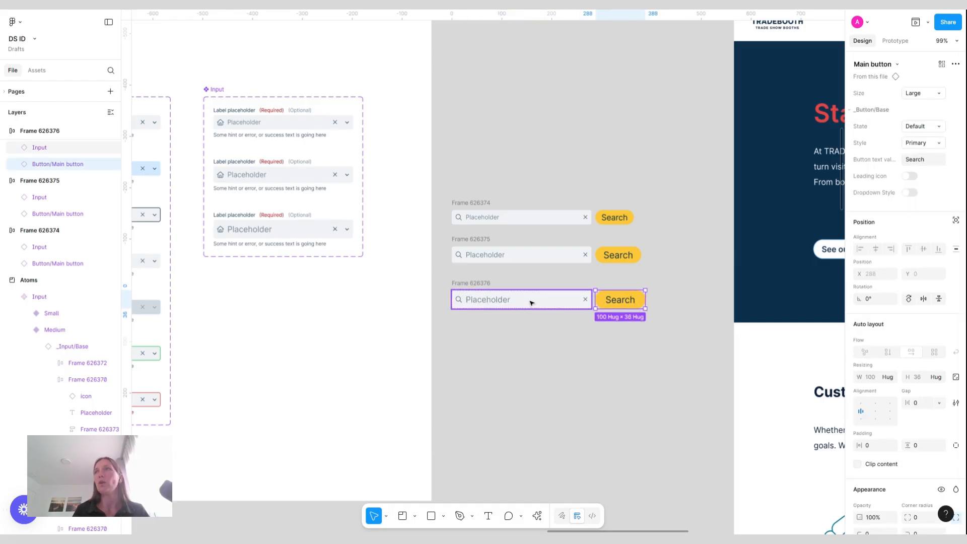
Set the third frame's Input instance state to Success
left_click(532, 303)
left_click(935, 130)
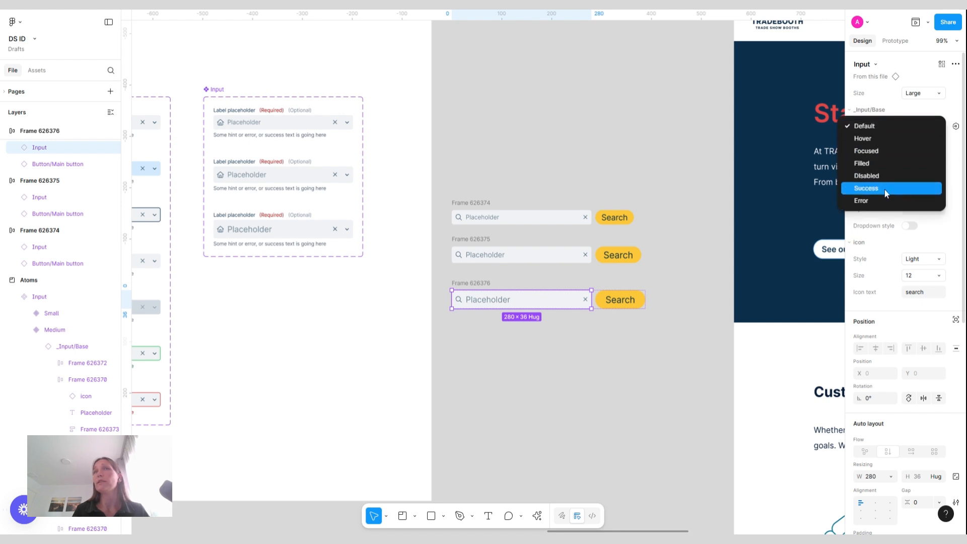
left_click(907, 187)
left_click(616, 382)
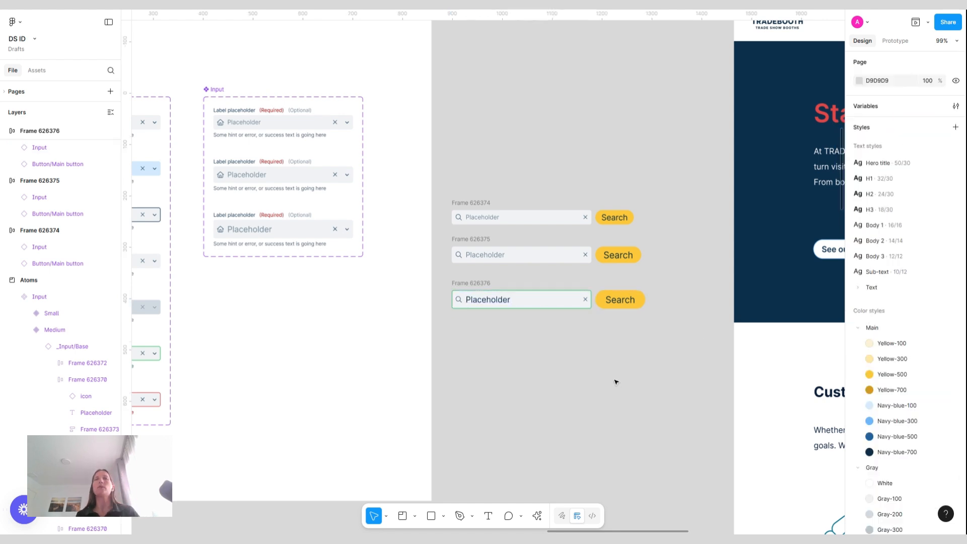
Set the third frame's Input instance state to Error and turn on its hint text
left_click(494, 299)
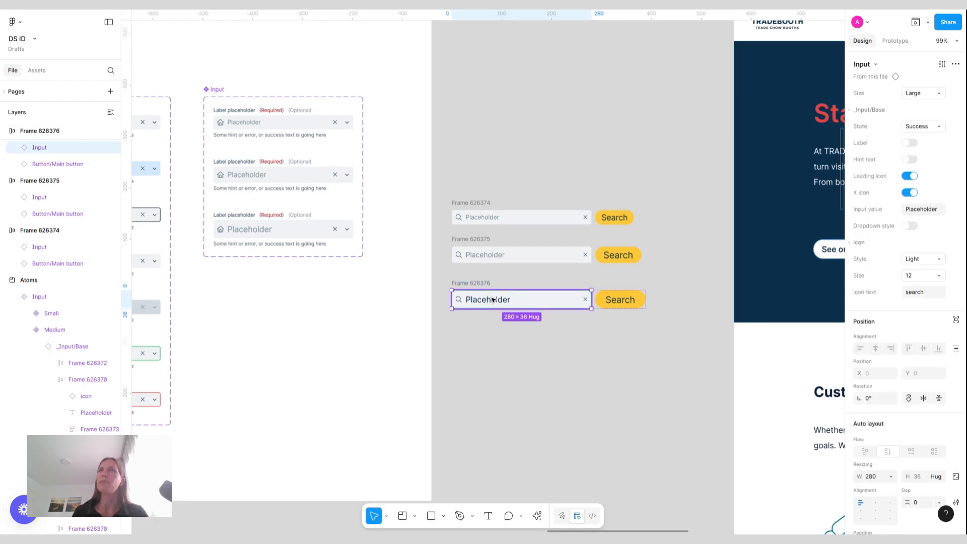
left_click(936, 127)
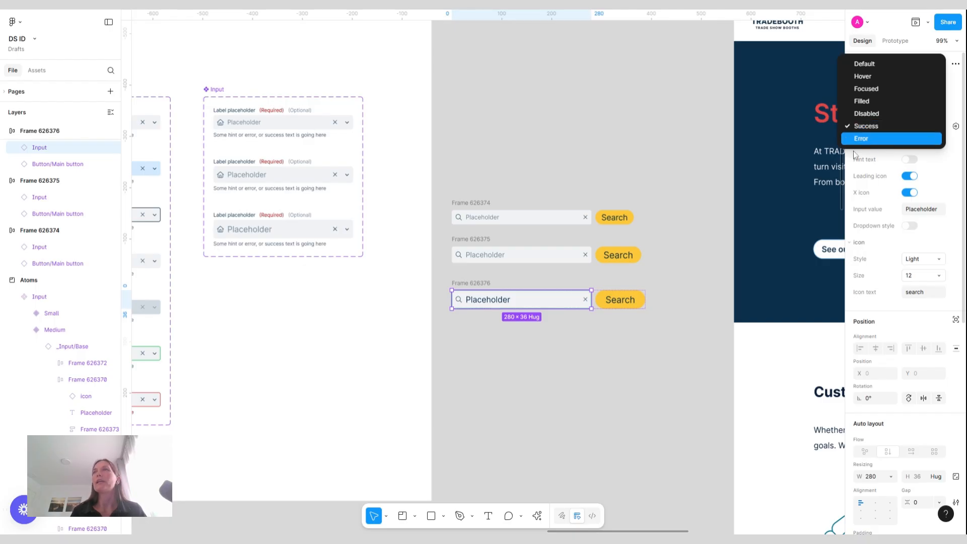
left_click(876, 139)
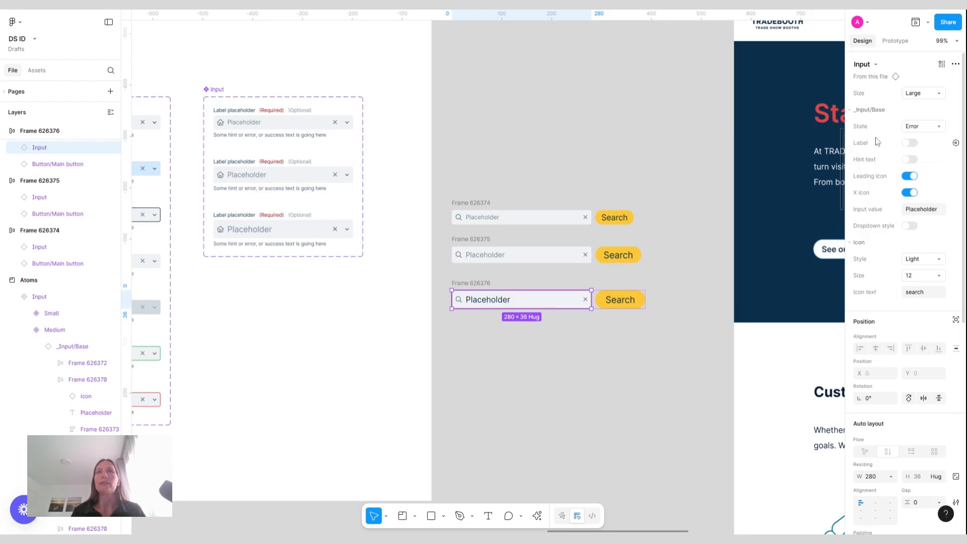
left_click(913, 160)
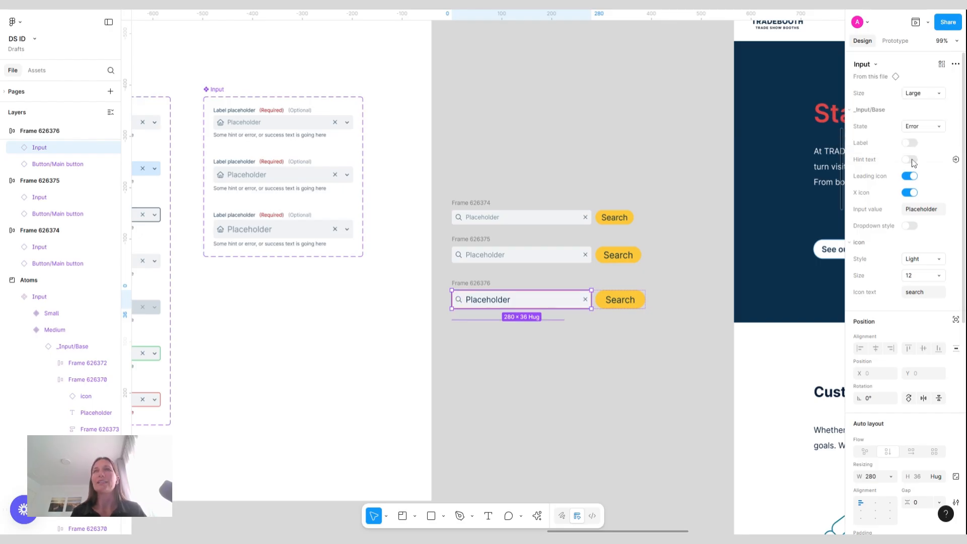
Set Frame 626376's auto layout alignment to top-left
left_click(615, 312)
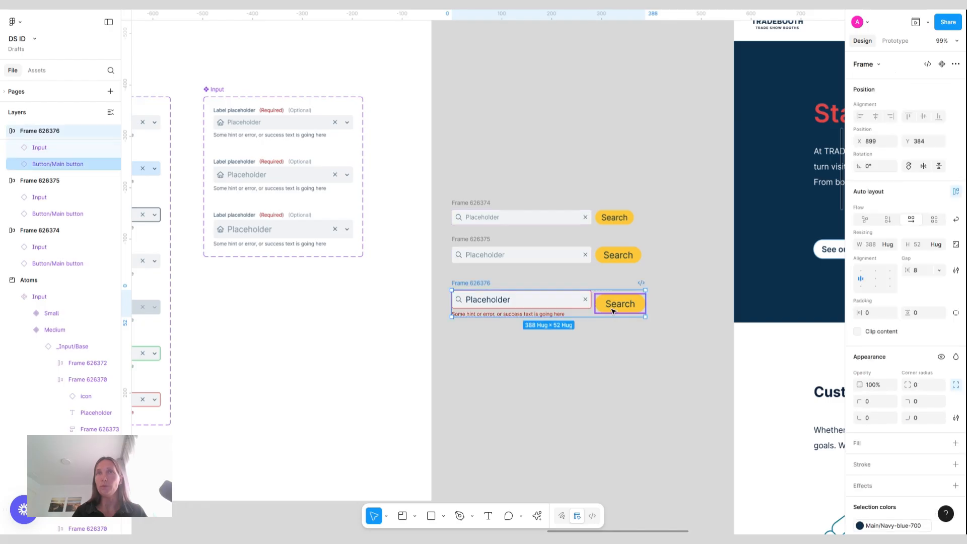
left_click(862, 272)
left_click(566, 372)
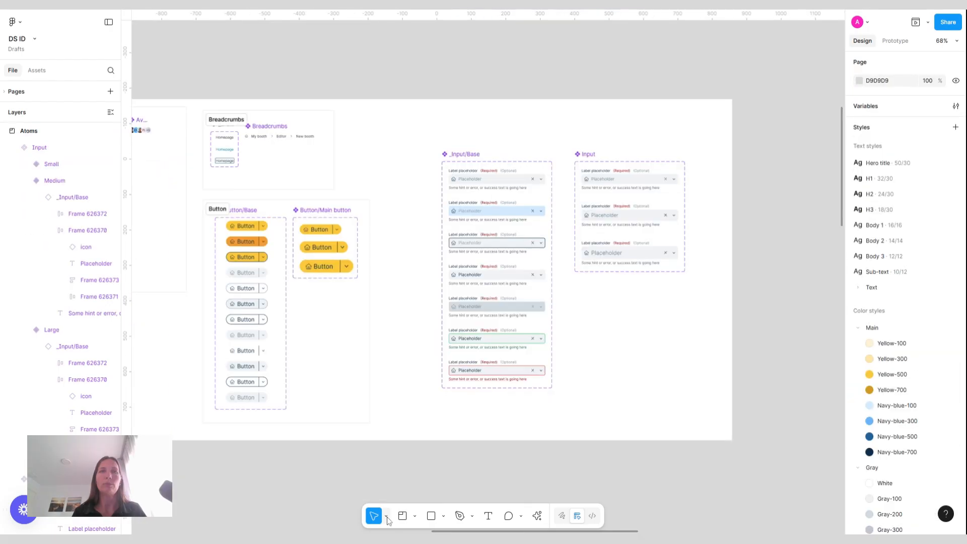
Wrap the _Input/Base and Input component sets in a new section named Input and move it up and left
left_click(402, 515)
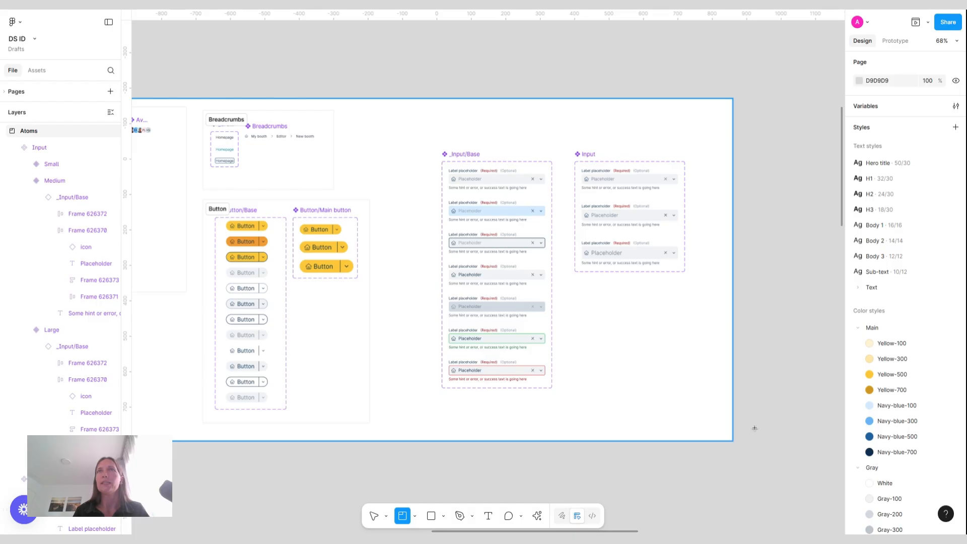
mouse_move(429, 139)
left_mouse_down()
mouse_move(716, 409)
mouse_move(705, 410)
left_mouse_up()
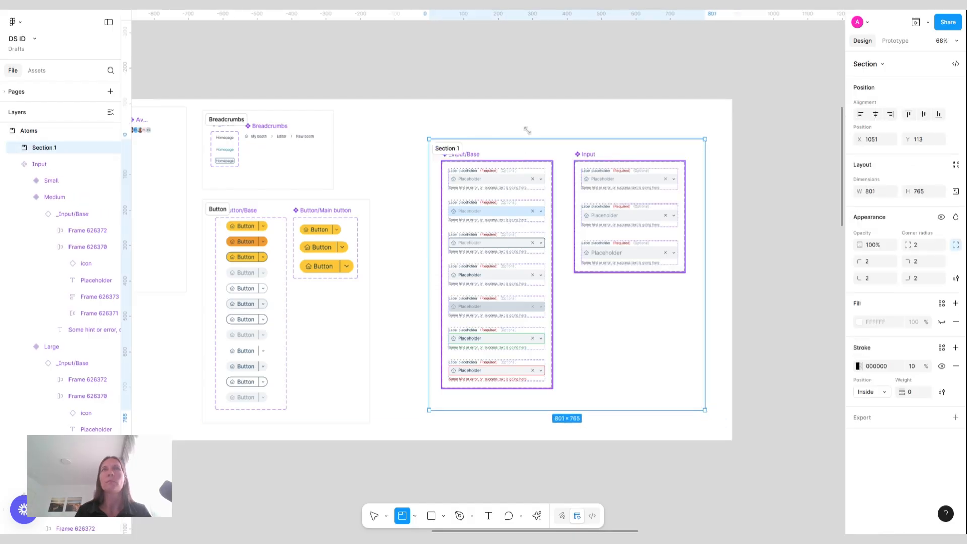
double_click(447, 149)
type("Input")
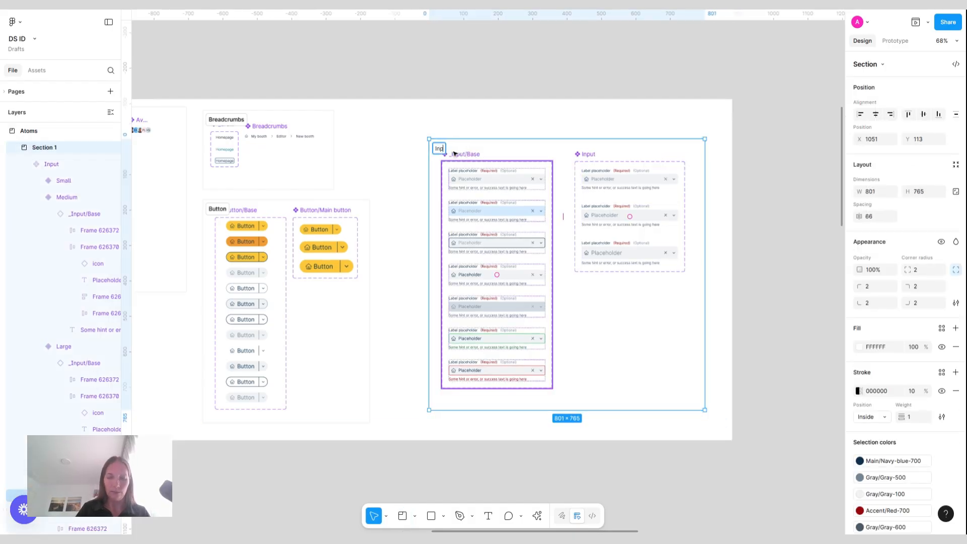
left_click(498, 121)
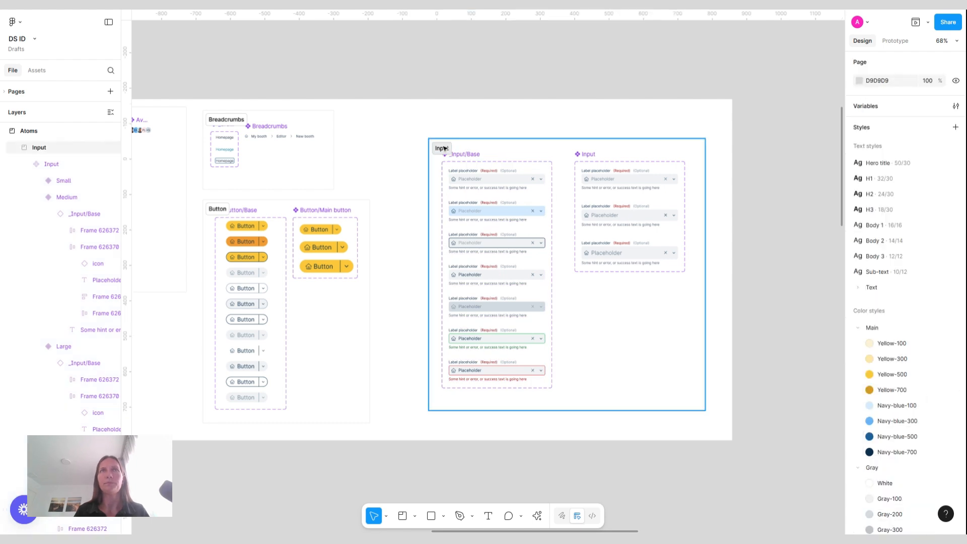
left_click_drag(444, 147, 418, 125)
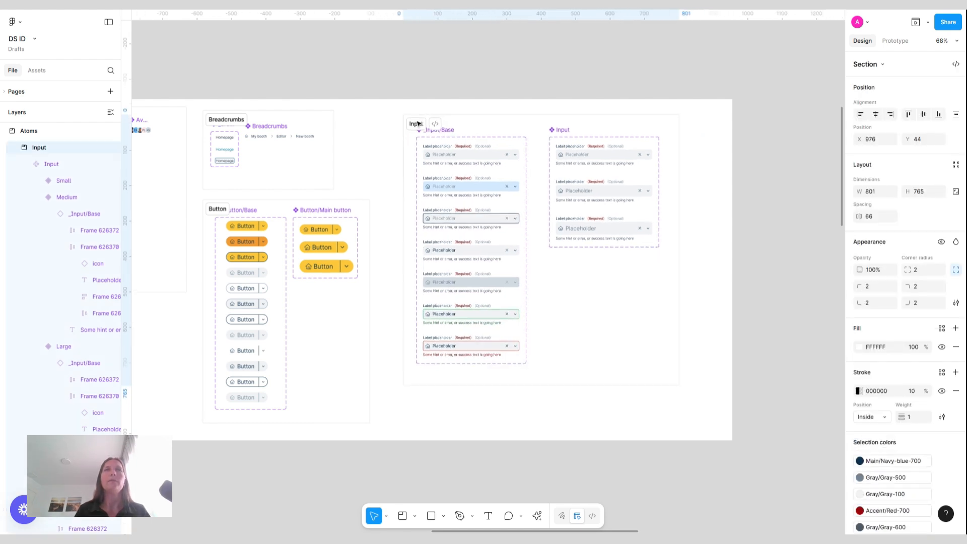
left_click(529, 88)
Pan across the Atoms board to review its component sections and index list
scroll(528, 89, "left", 10)
scroll(528, 88, "left", 4)
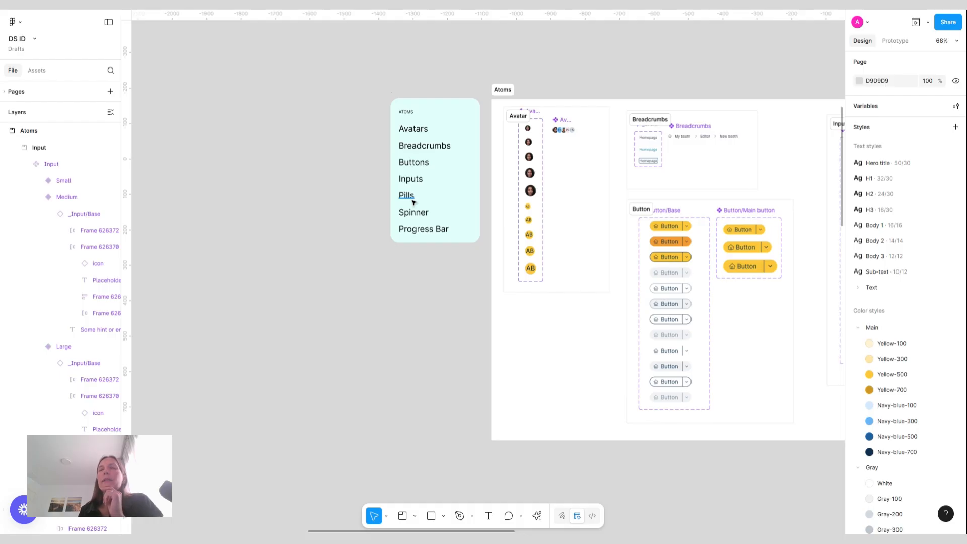
scroll(519, 395, "right", 4)
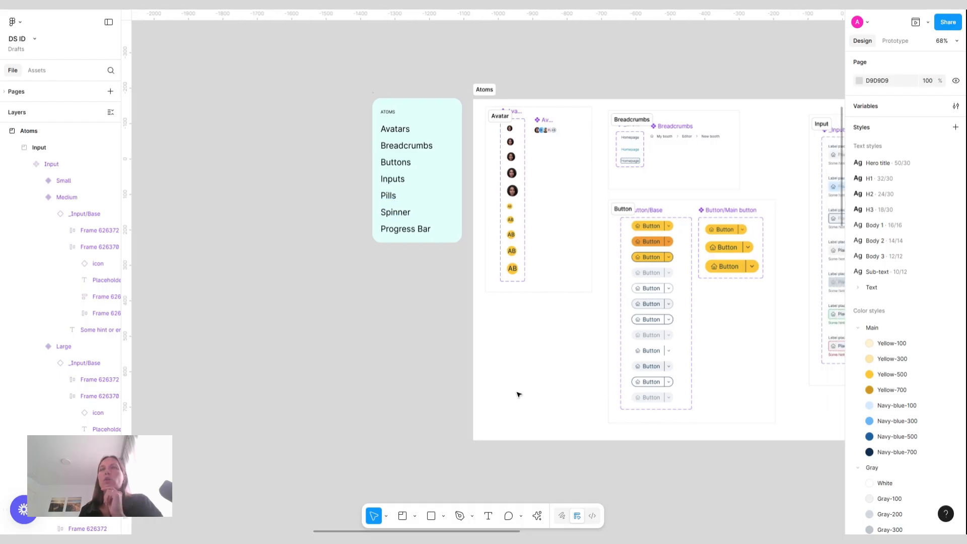
scroll(519, 395, "right", 10)
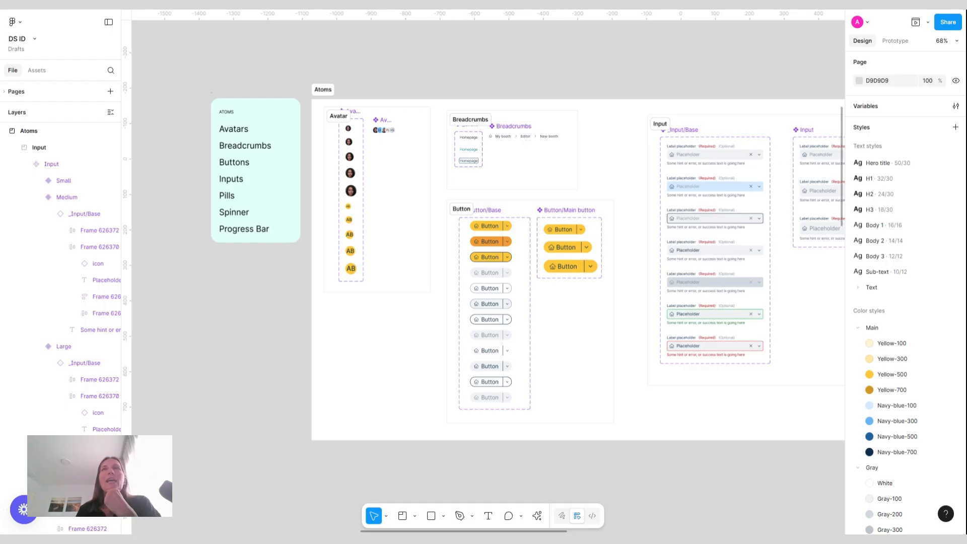
scroll(488, 226, "right", 3)
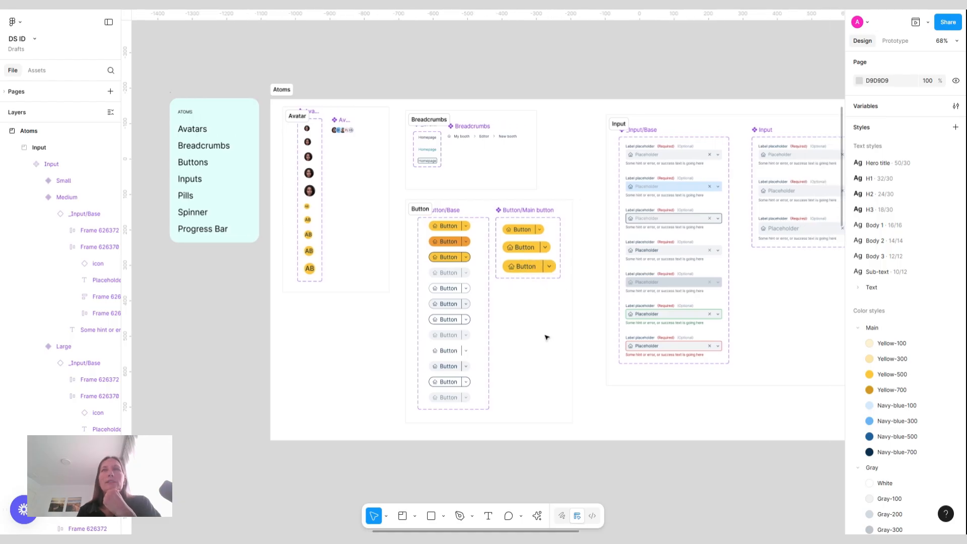
scroll(548, 340, "right", 8)
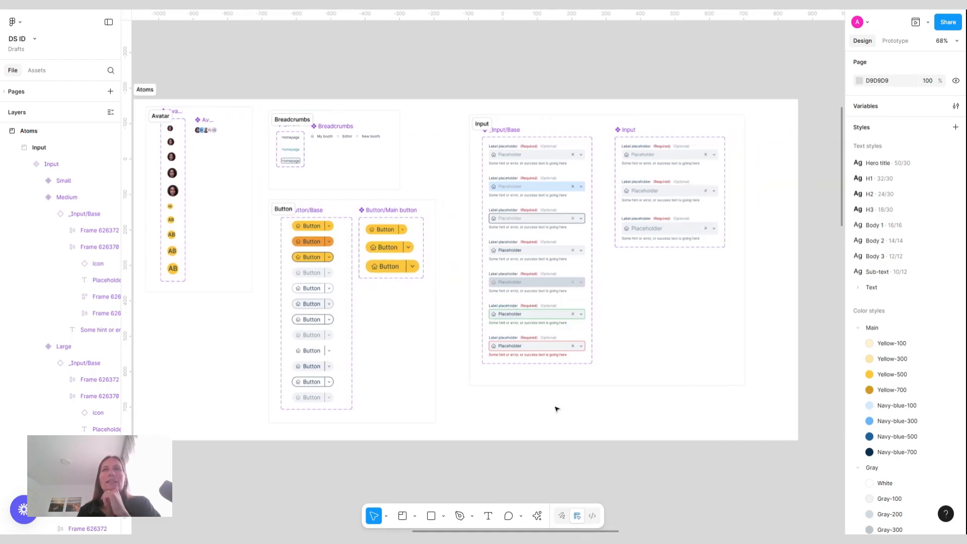
scroll(557, 409, "left", 10)
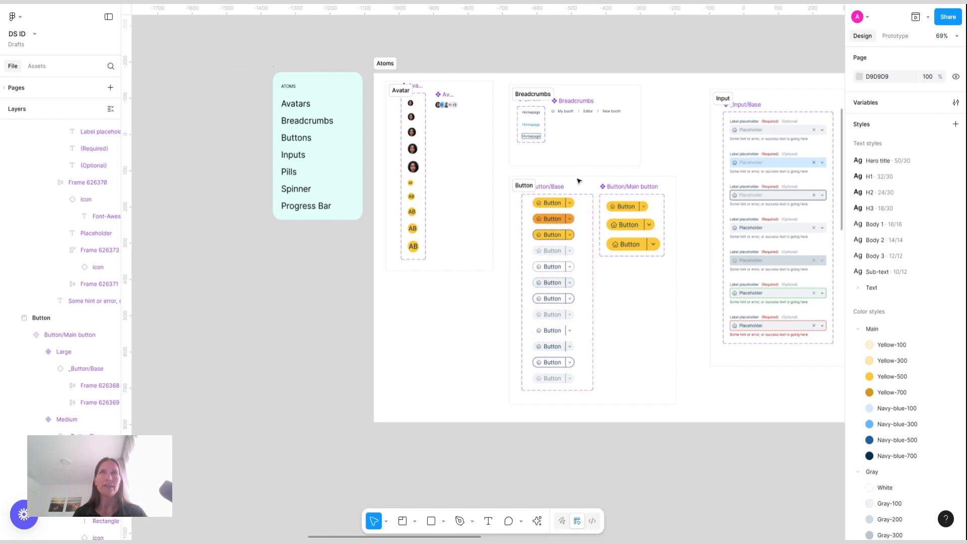
Copy the home icon and Button label from the first _Button/Base variant and paste them onto empty canvas
scroll(575, 191, "up", 5)
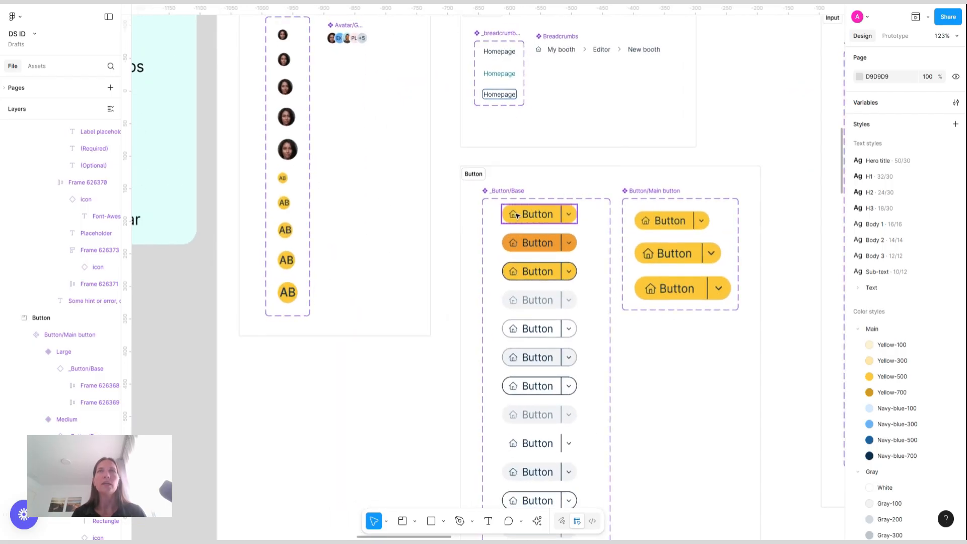
double_click(517, 216)
left_click(537, 215)
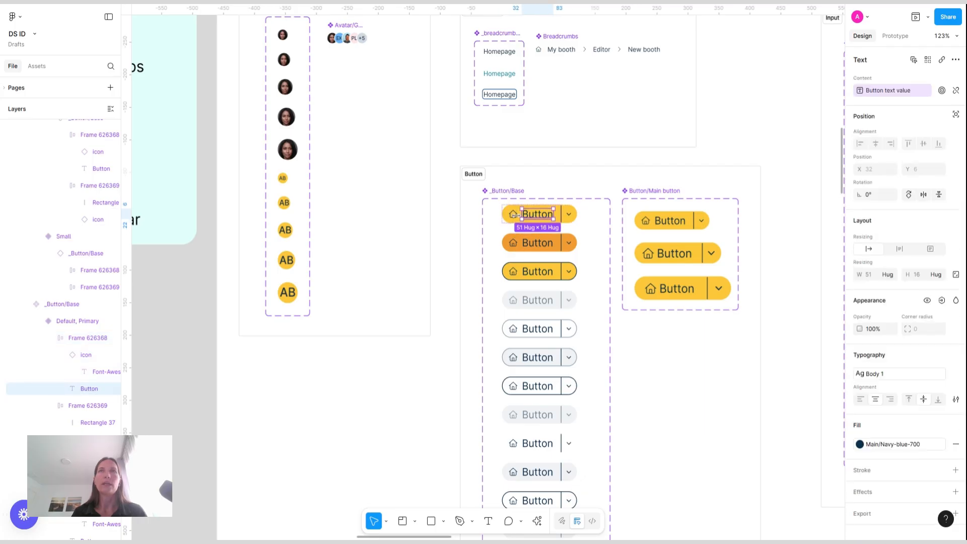
left_click(512, 217, "shift")
scroll(513, 217, "down", 8)
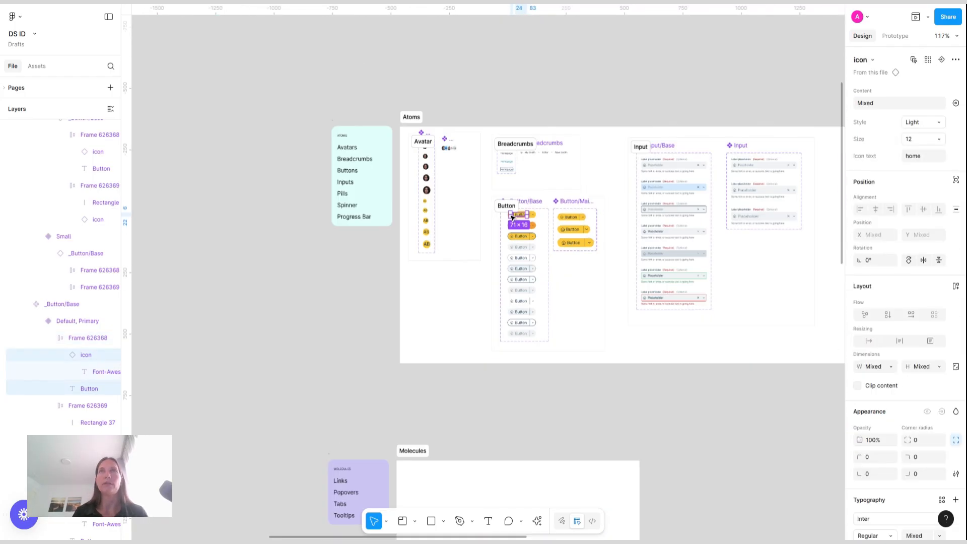
scroll(568, 190, "up", 10)
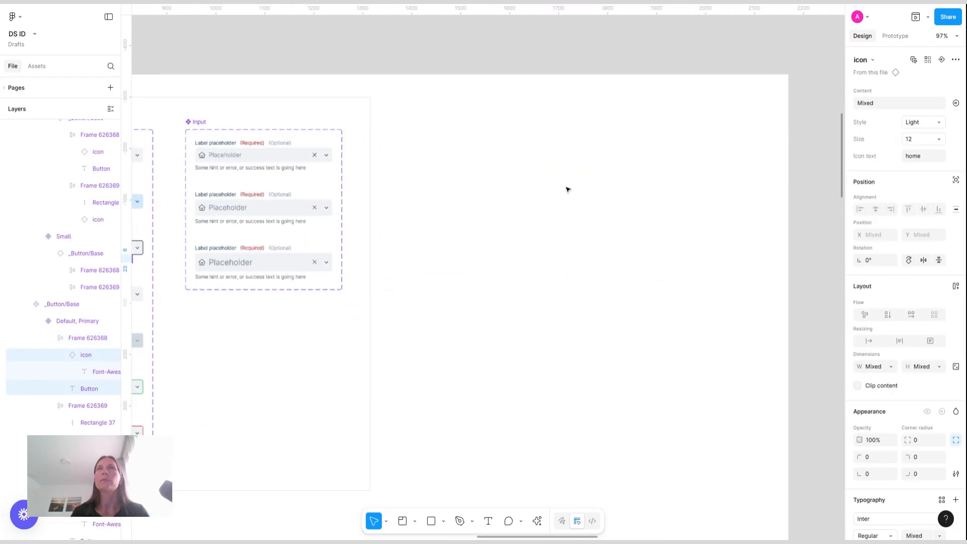
left_click(533, 227)
key("ctrl+v")
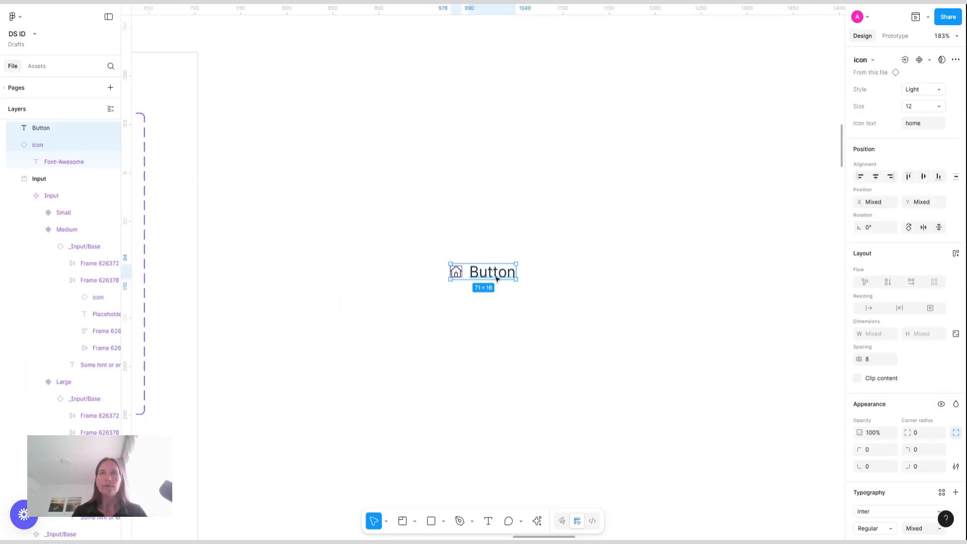
Change the pasted label's text to Pill placeholder
double_click(496, 278)
type("Pill")
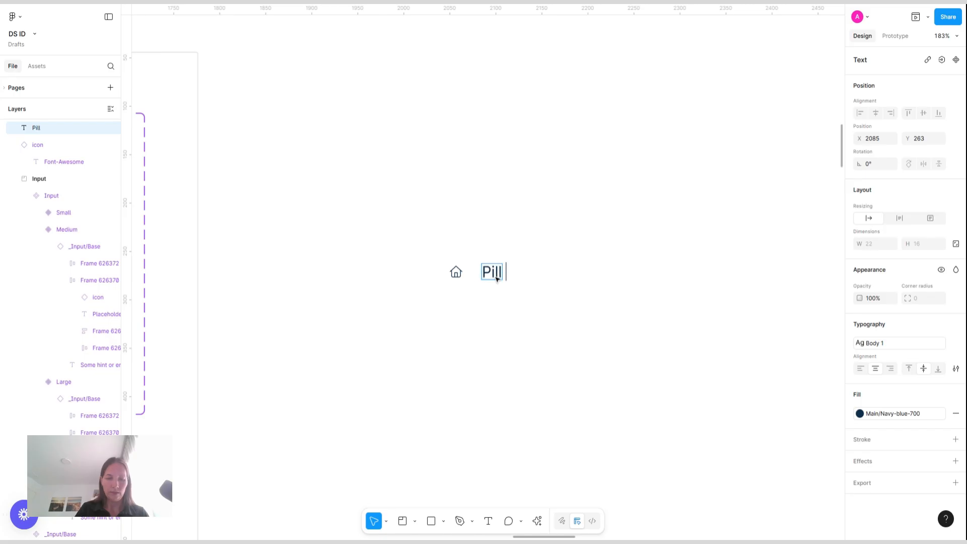
type(" placeholder")
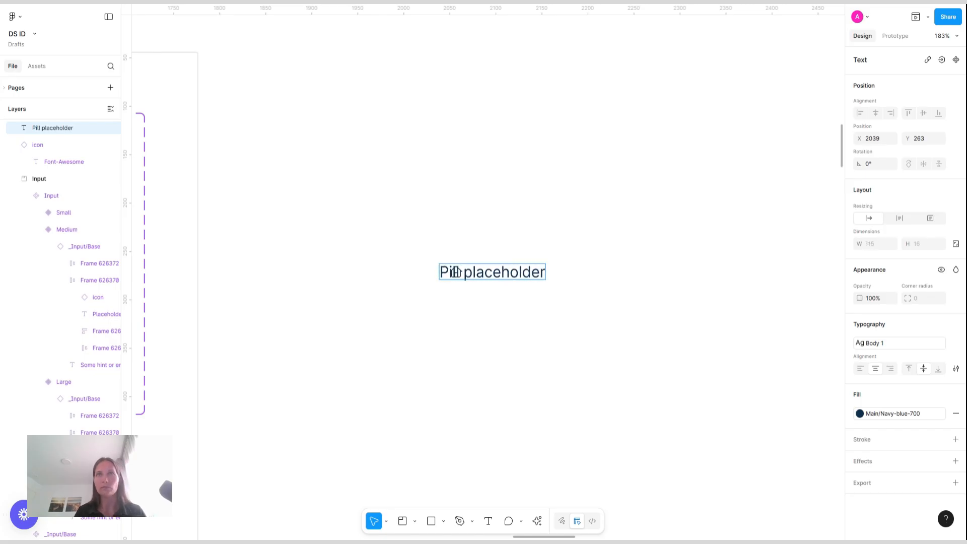
key("Escape")
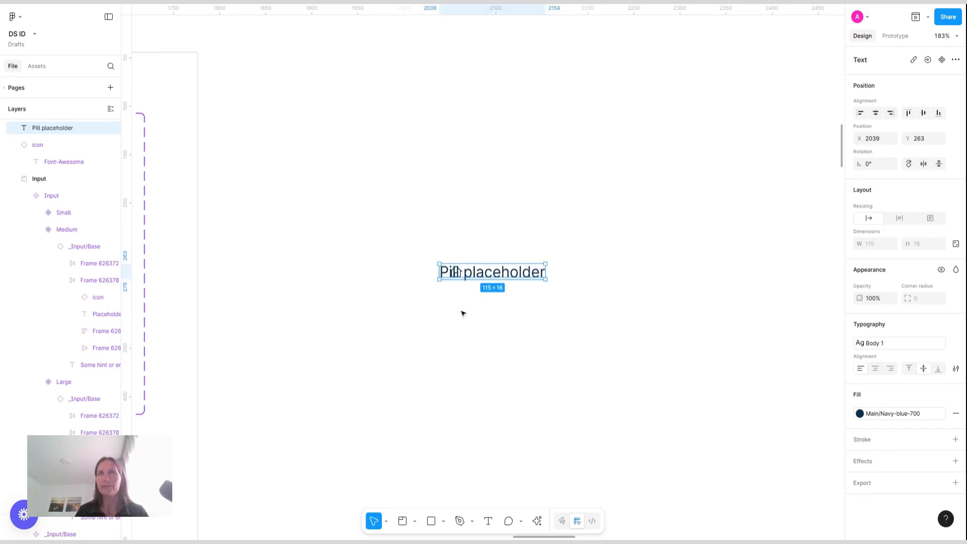
Move the Pill placeholder text to the right of the home icon and select the icon
left_click_drag(500, 277, 530, 277)
left_click(459, 272)
scroll(602, 227, "down", 5)
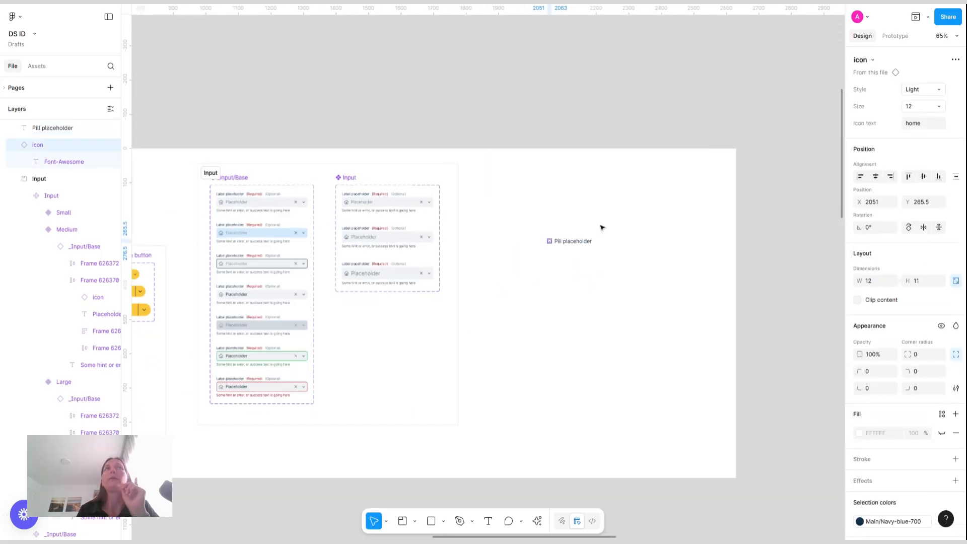
scroll(602, 228, "left", 10)
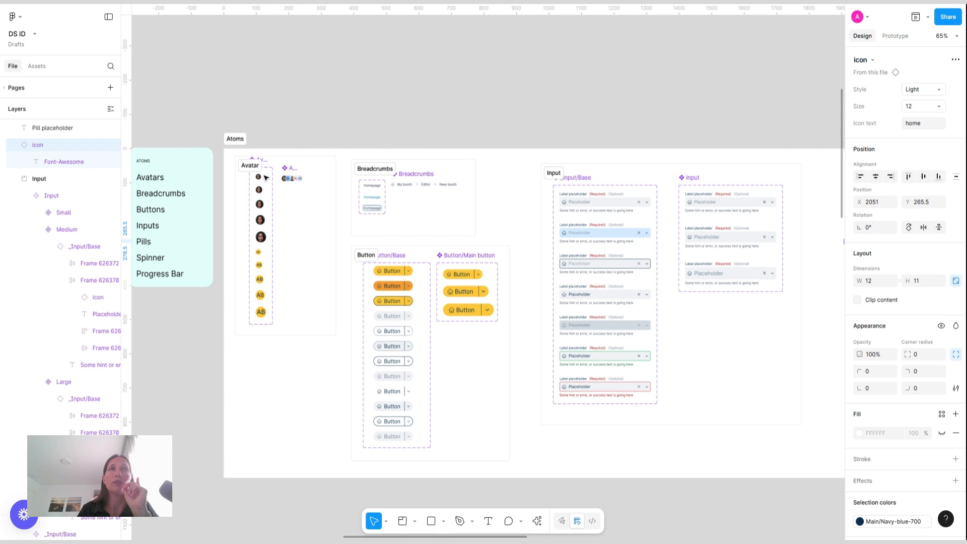
Copy the 16 px picture avatar from the Avatar section and paste it next to the Pill placeholder text
left_click(259, 177)
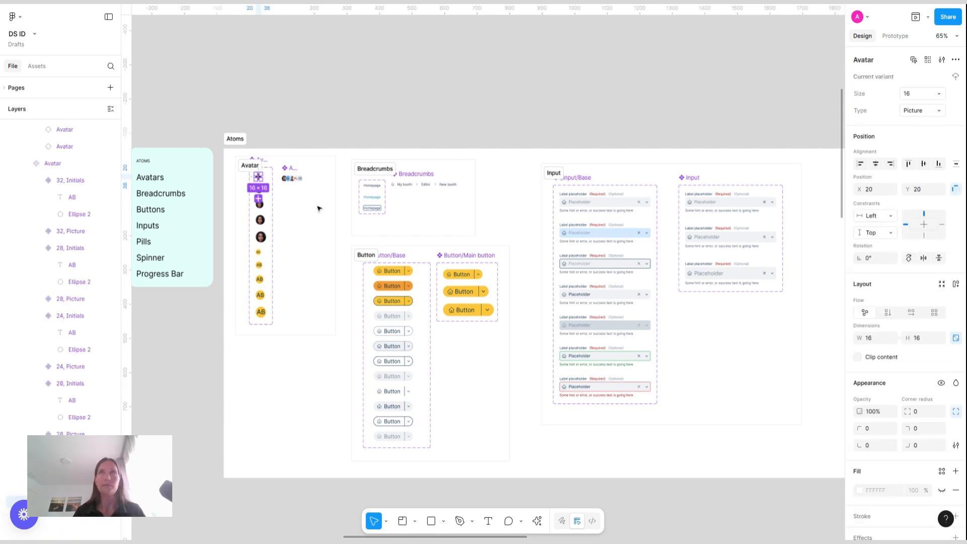
scroll(318, 208, "right", 8)
scroll(526, 242, "up", 2)
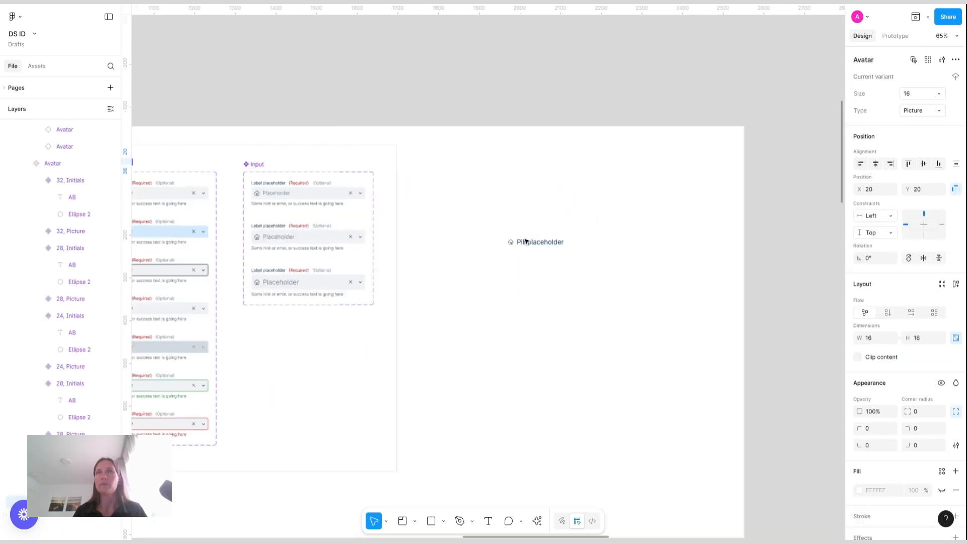
scroll(526, 242, "up", 5)
left_click(380, 268)
key("ctrl+v")
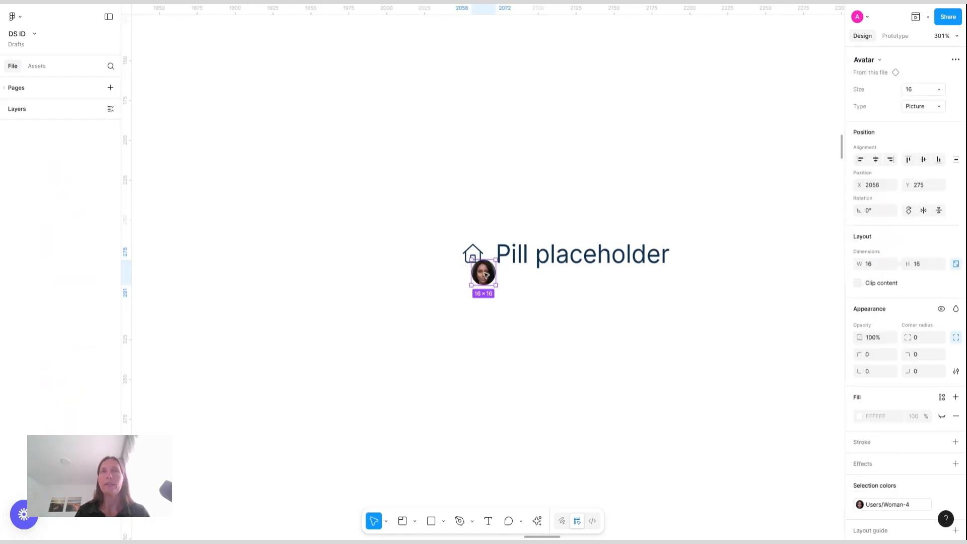
Move the pasted avatar to the left of the home icon
left_click_drag(495, 285, 481, 250)
key("ctrl+z")
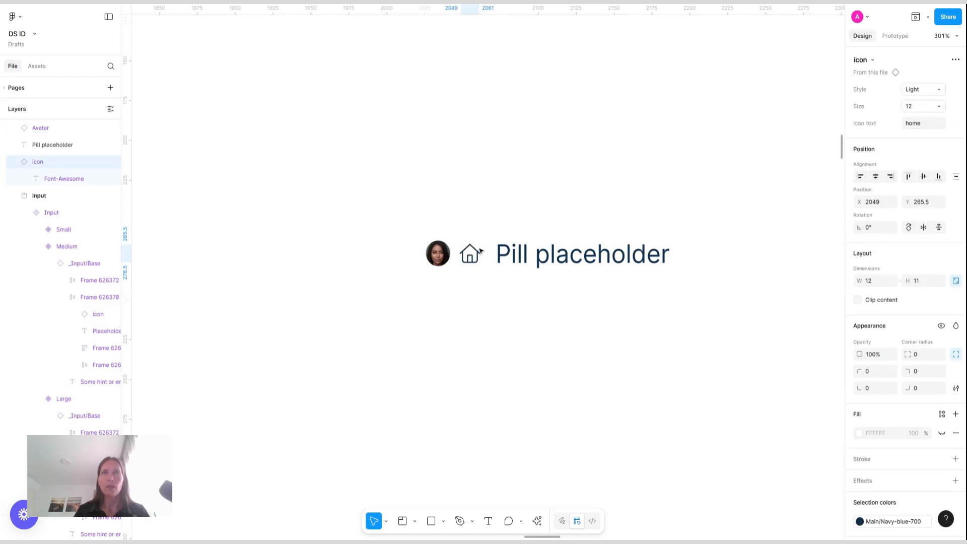
Wrap the avatar, home icon and Pill placeholder text in a horizontal auto layout frame with an 8 gap
left_click_drag(401, 219, 704, 314)
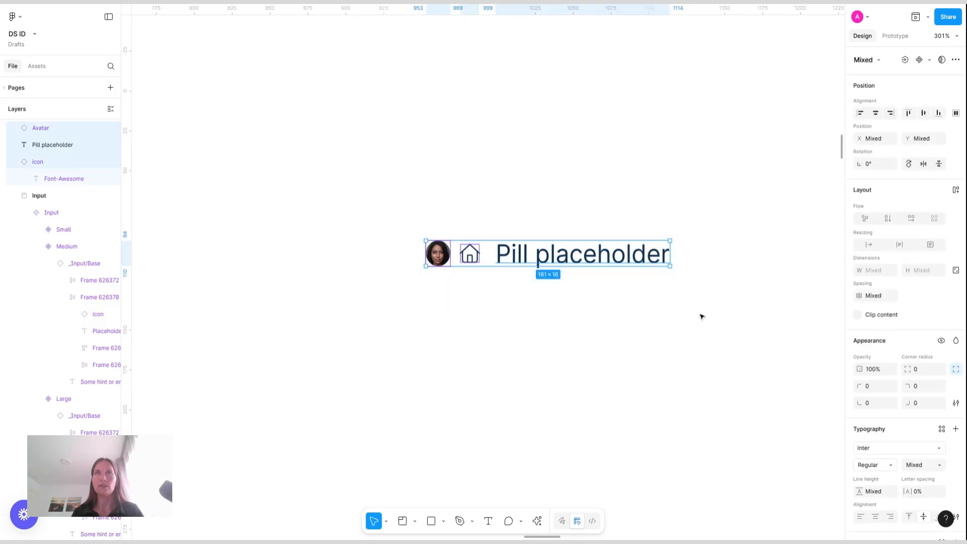
key("shift+a")
left_click(924, 273)
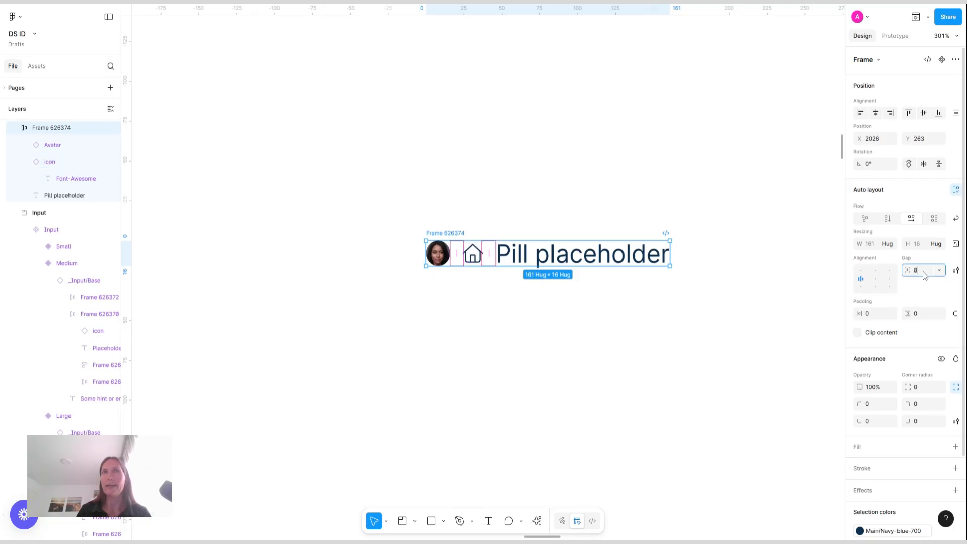
type("8")
key("Return")
Move the home icon to the start of the row and duplicate it
left_click(472, 257)
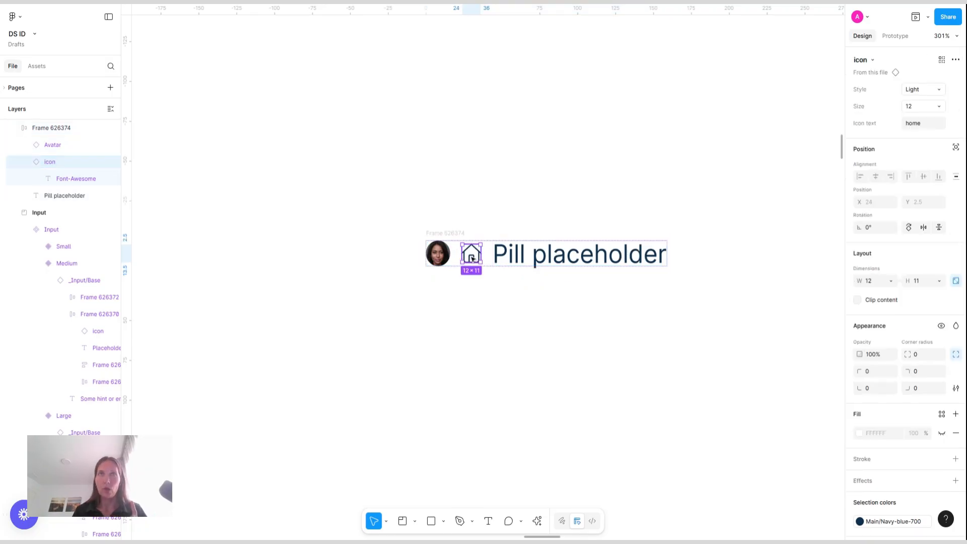
key("Left")
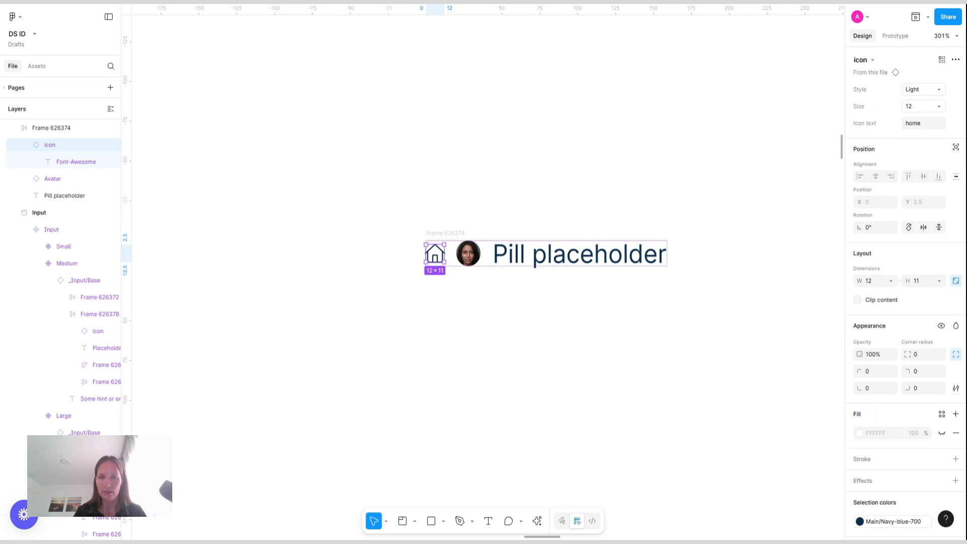
key("ctrl+d")
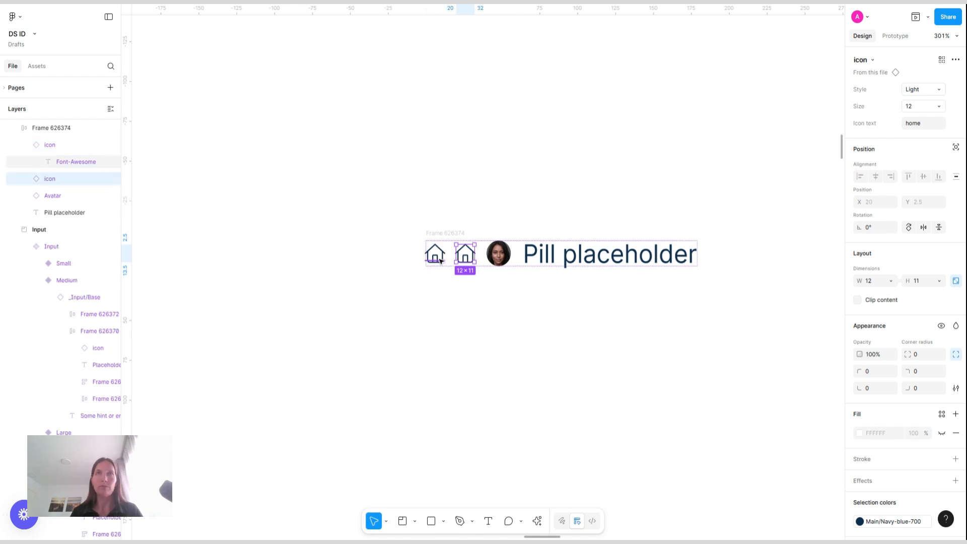
Change the first icon to grip-dots-vertical in Solid style
left_click(430, 257)
left_click(929, 127)
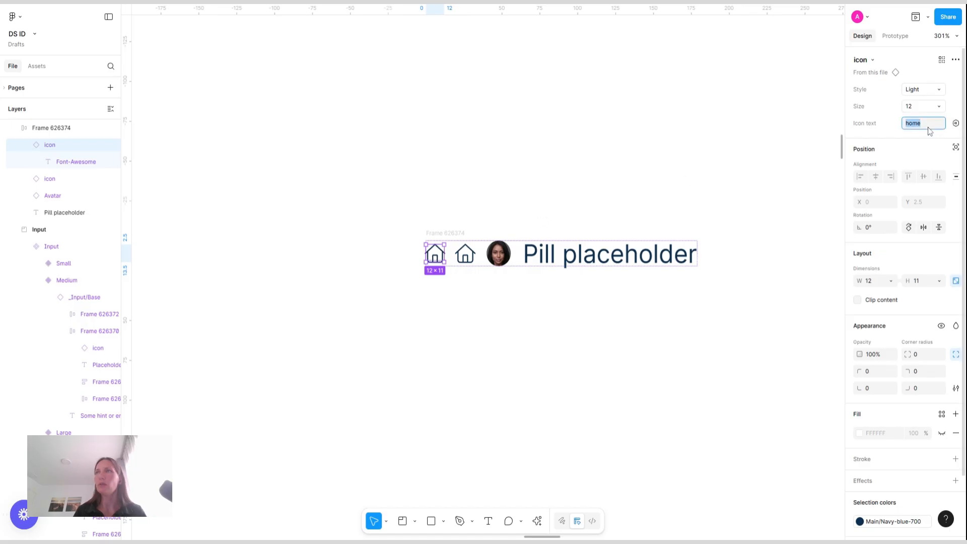
type("grip-dots-vertical")
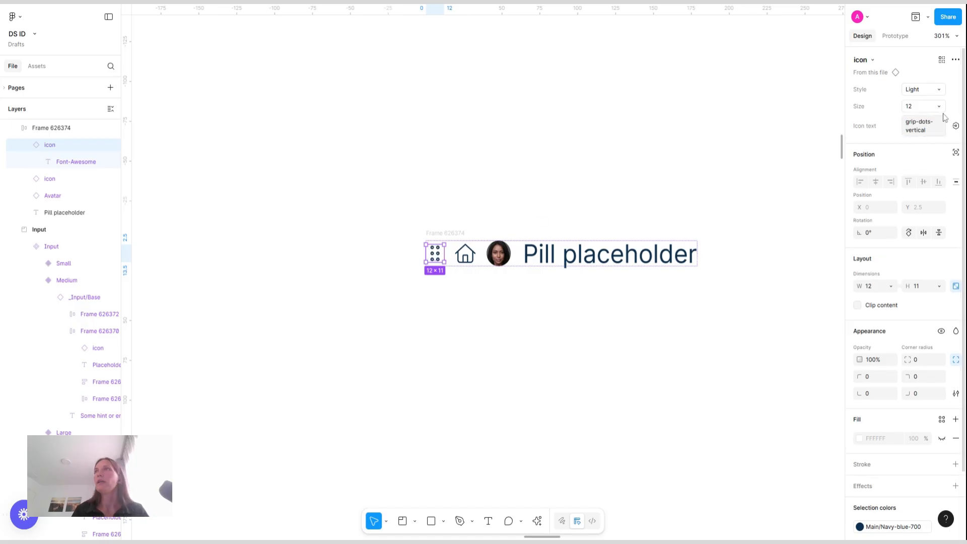
left_click(920, 93)
left_click(880, 102)
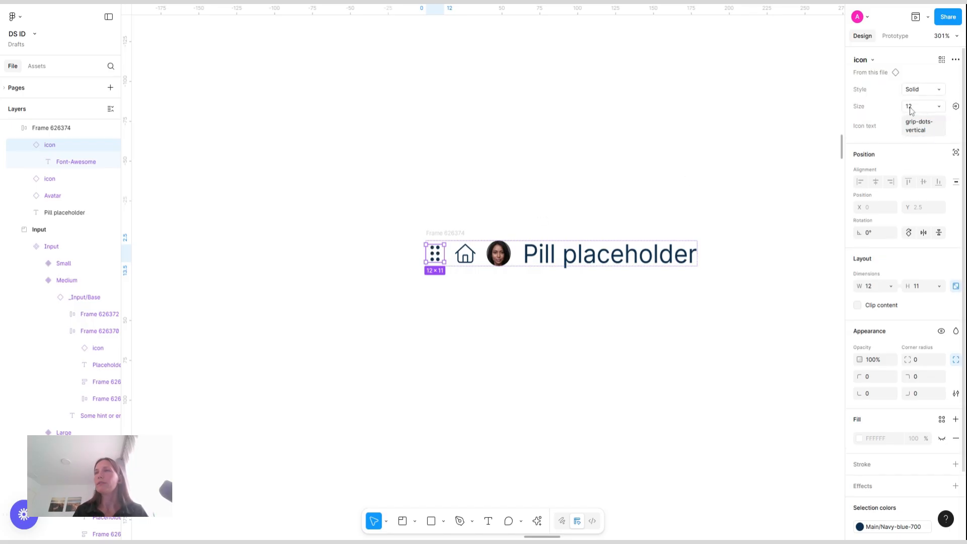
Set the grip icon's color to Gray-600
scroll(892, 343, "down", 3)
left_click(910, 457)
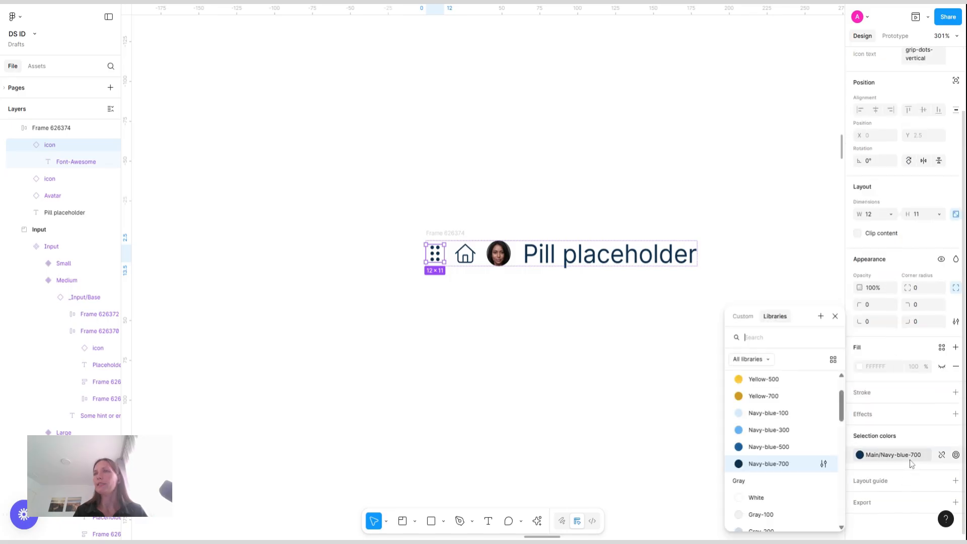
scroll(784, 492, "down", 5)
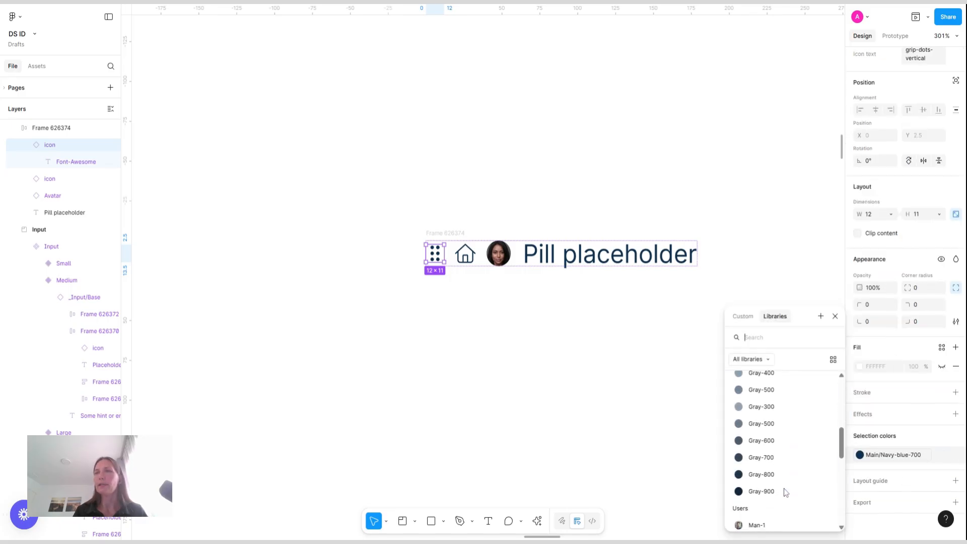
left_click(762, 444)
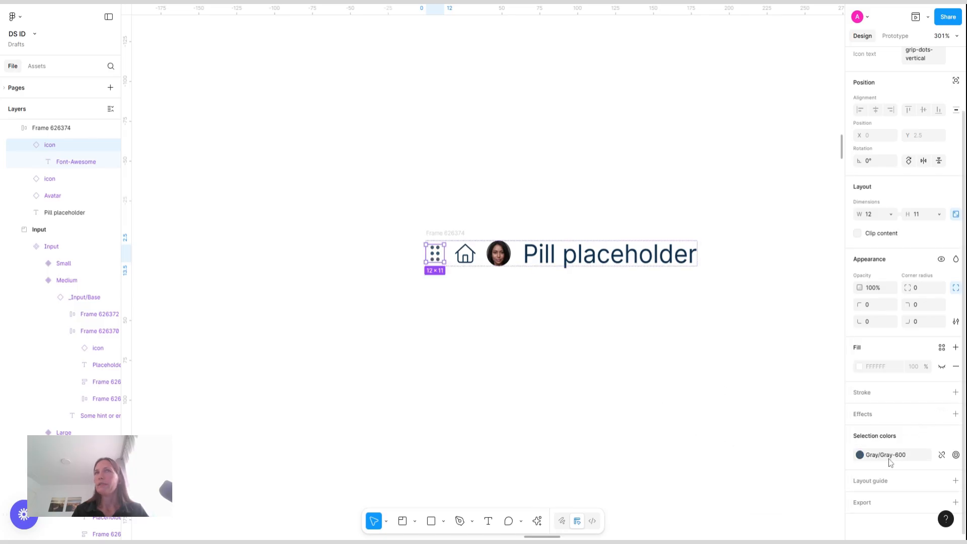
left_click(631, 428)
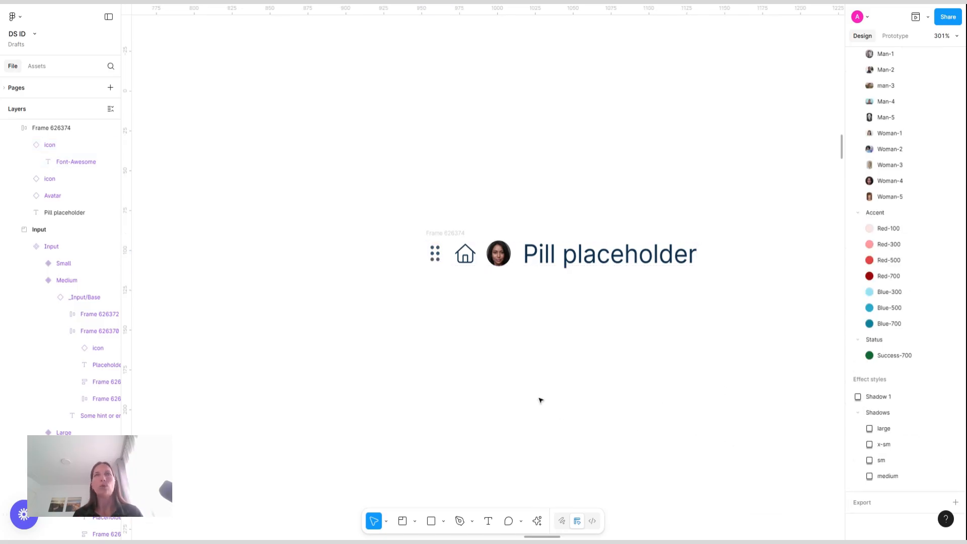
Duplicate the home icon and move the copy to the end of the row
scroll(540, 400, "right", 3)
left_click(374, 250)
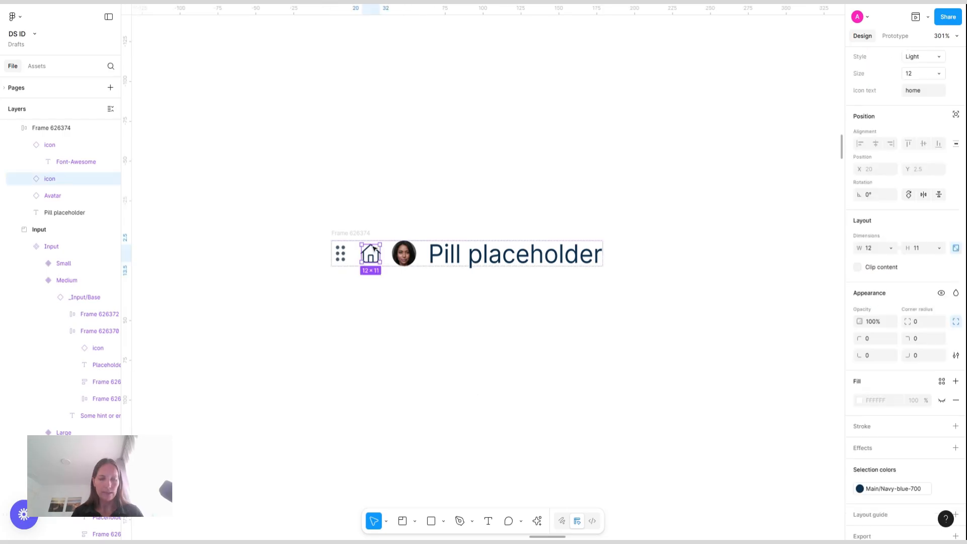
key("ctrl+d")
key("Right")
key("Right")
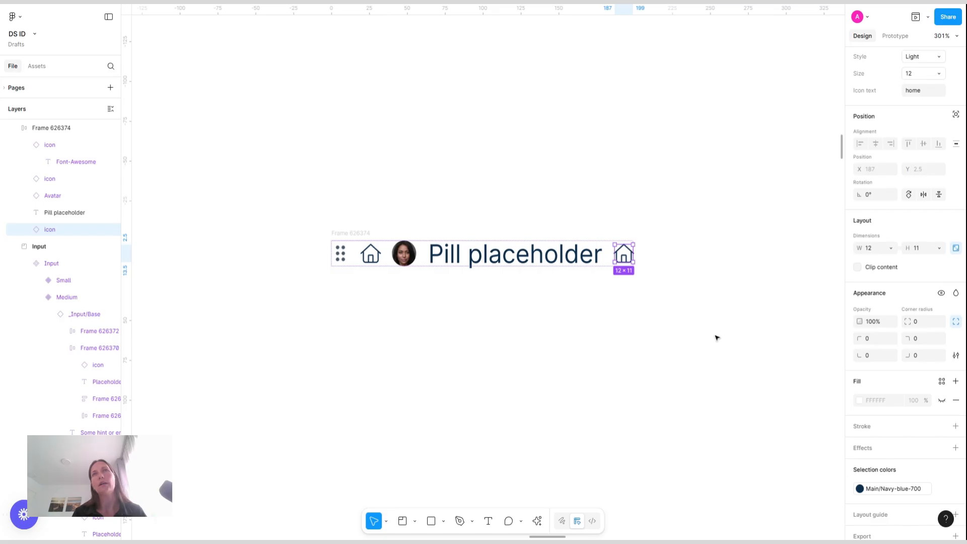
Change the last icon's text to close
left_click(923, 91)
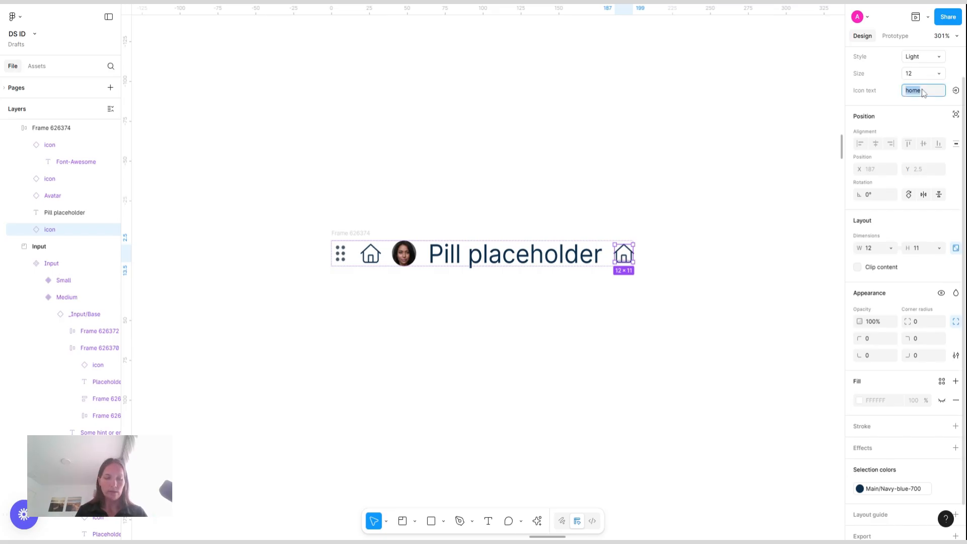
type("close")
key("Return")
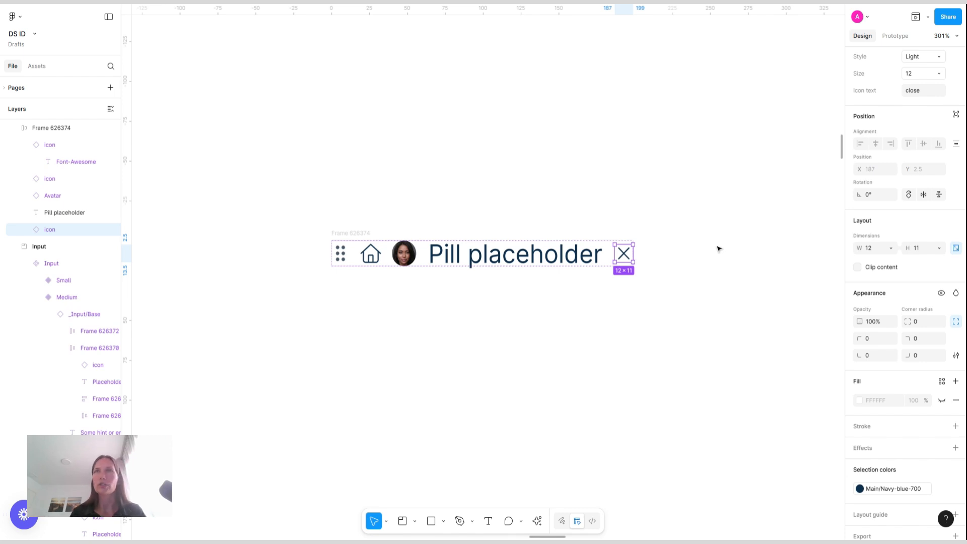
left_click(670, 254)
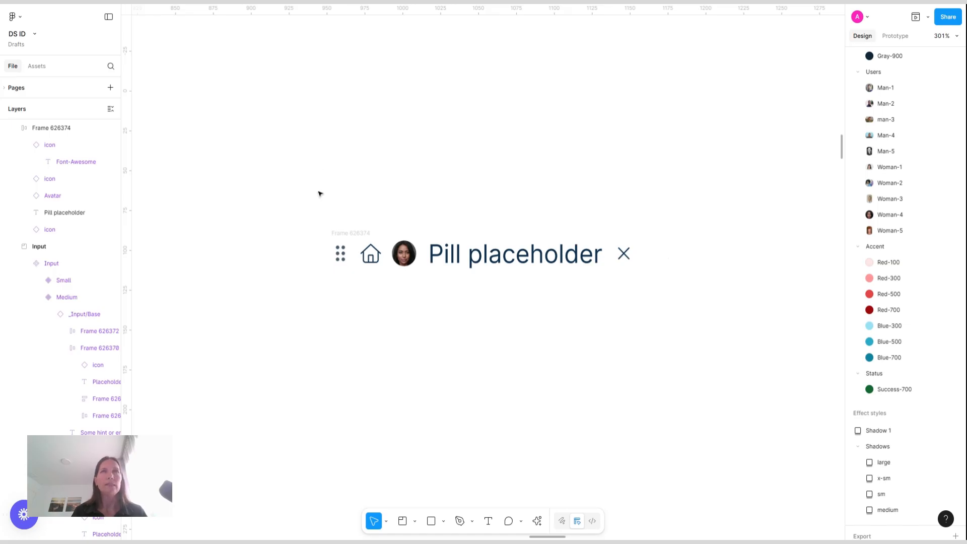
Set the pill frame's padding to 8 horizontally and 4 vertically
left_click(354, 234)
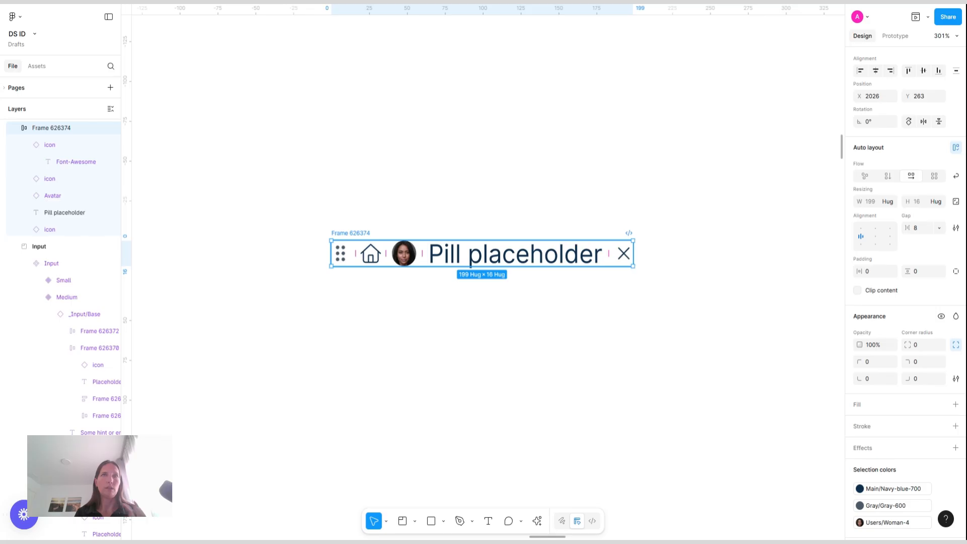
left_click(875, 275)
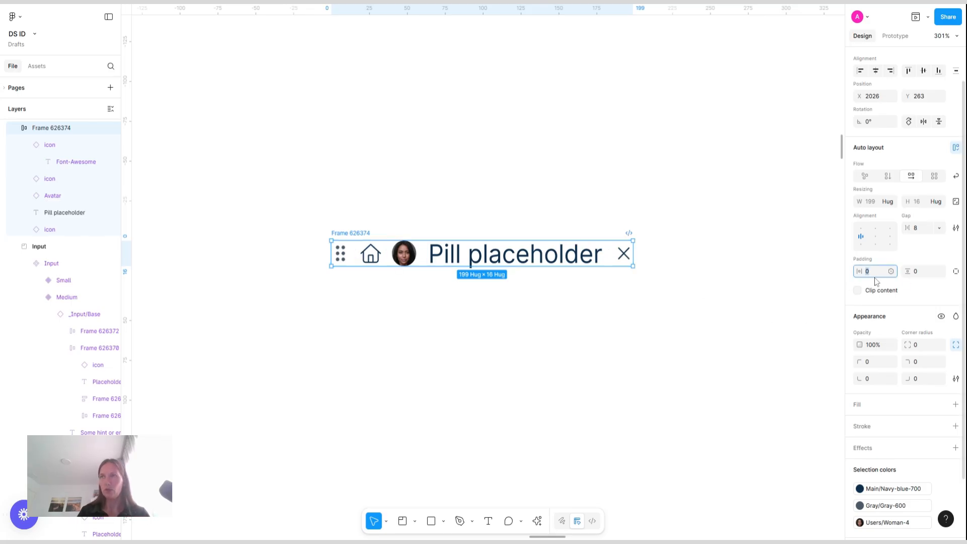
type("8")
key("Return")
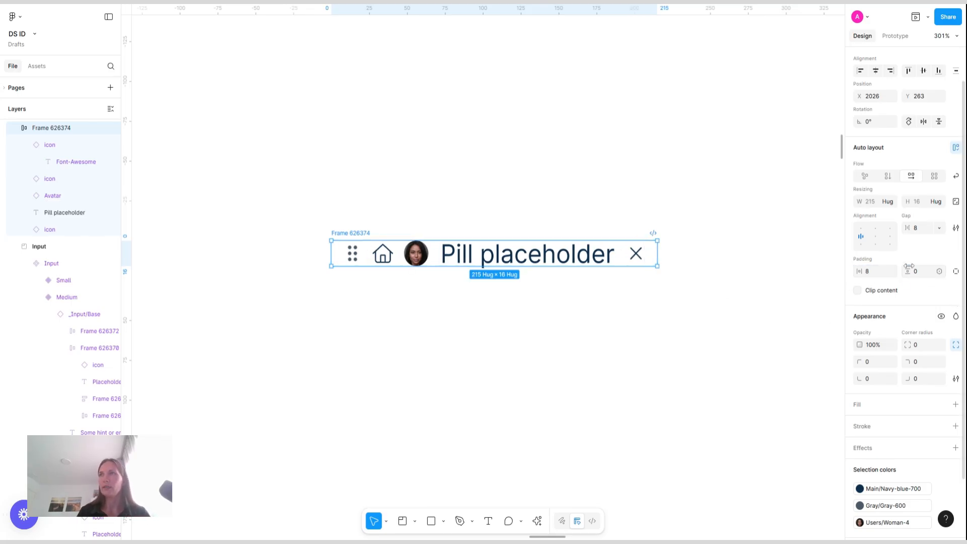
left_click(924, 273)
type("4")
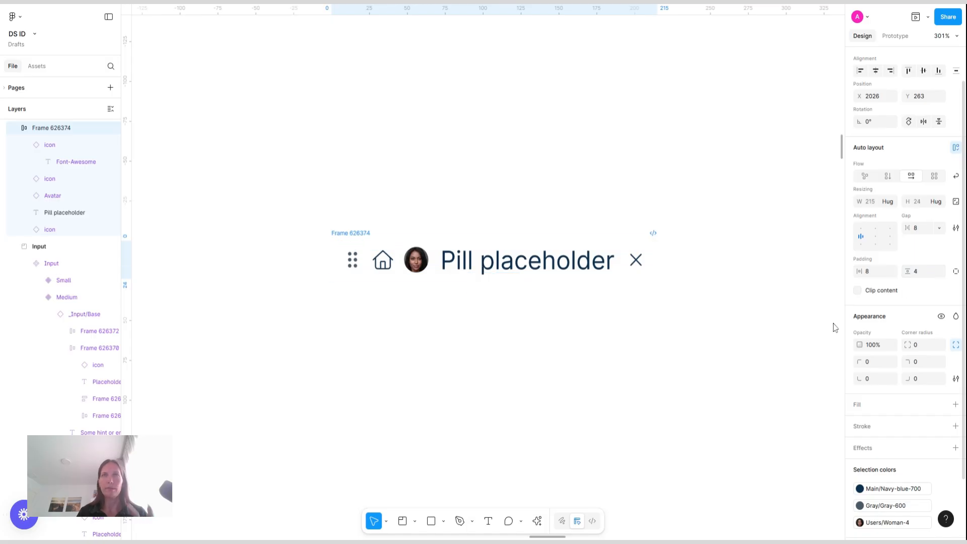
key("Return")
Round the pill frame's corners to 24 and fill it with Main/Yellow-100
left_click(929, 351)
type("24")
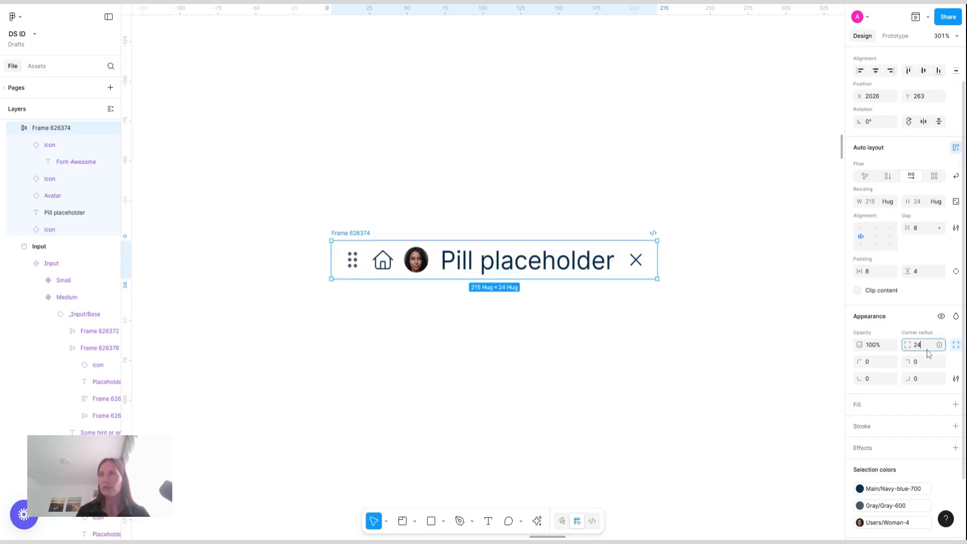
key("Return")
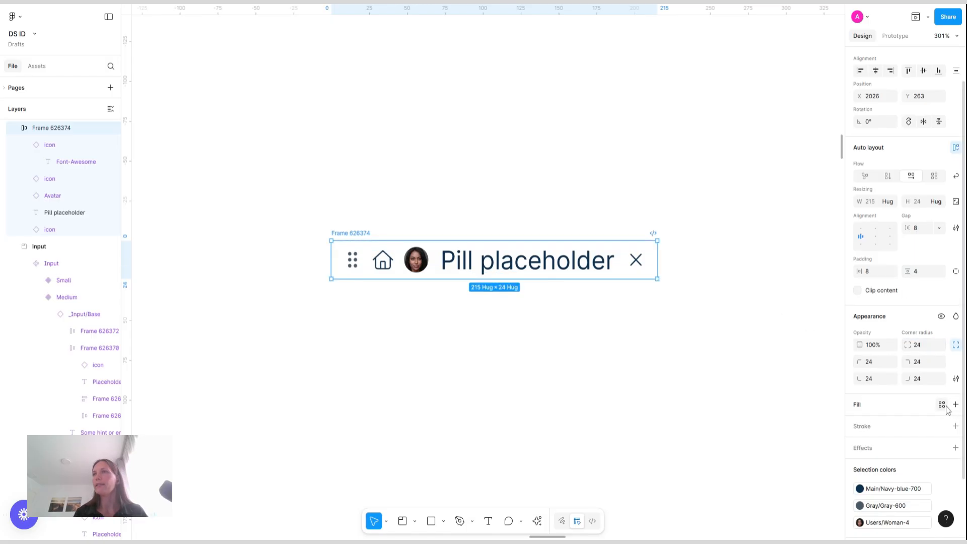
left_click(942, 404)
left_click(775, 400)
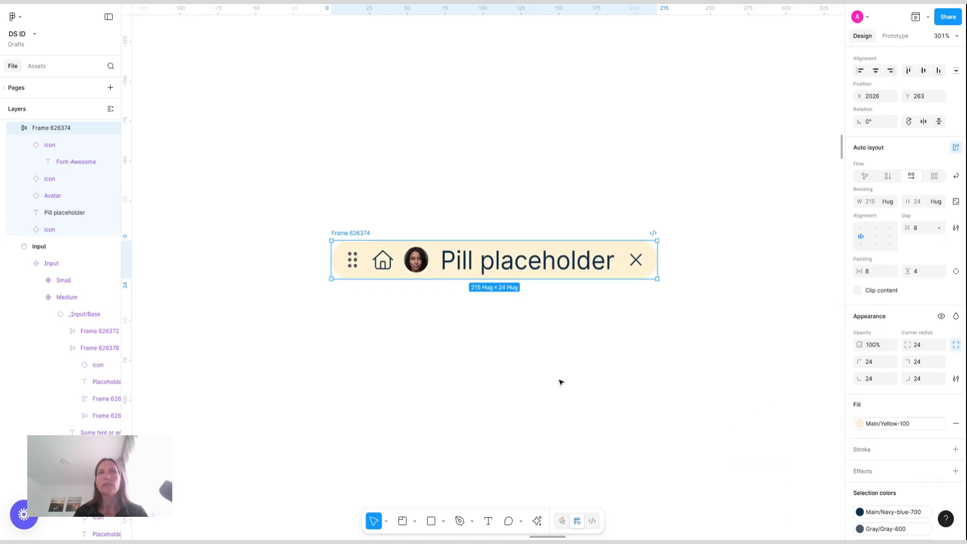
left_click(556, 368)
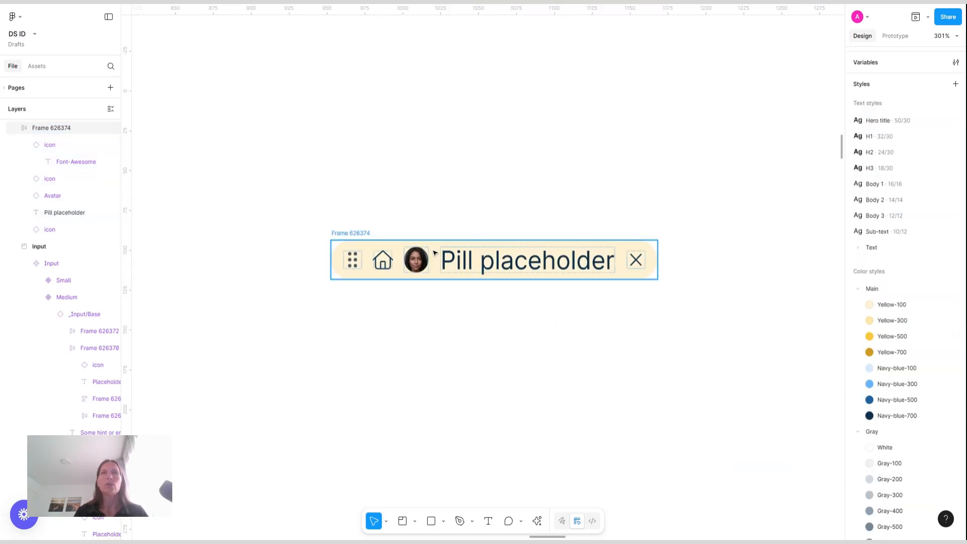
Turn the pill frame into a component and add a variant property named Color
left_click(350, 237)
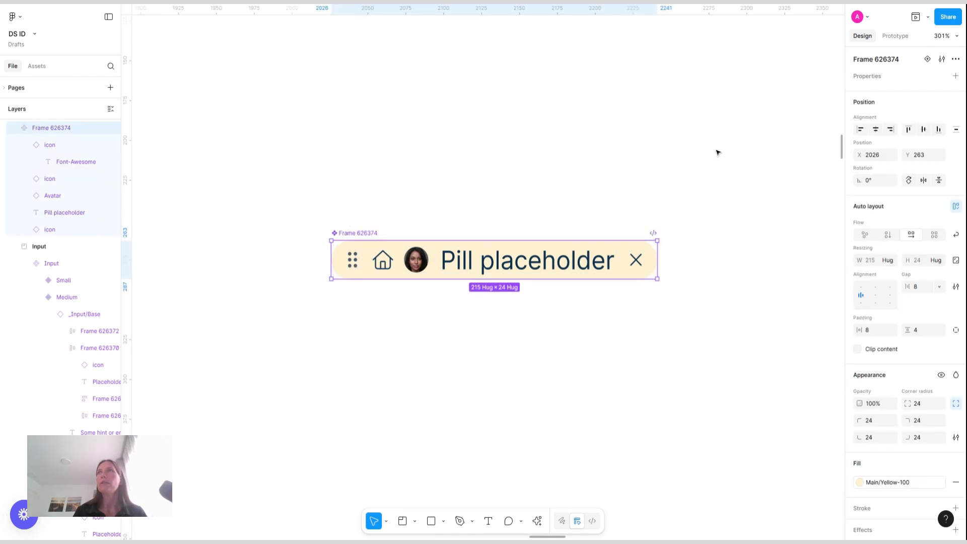
left_click(956, 75)
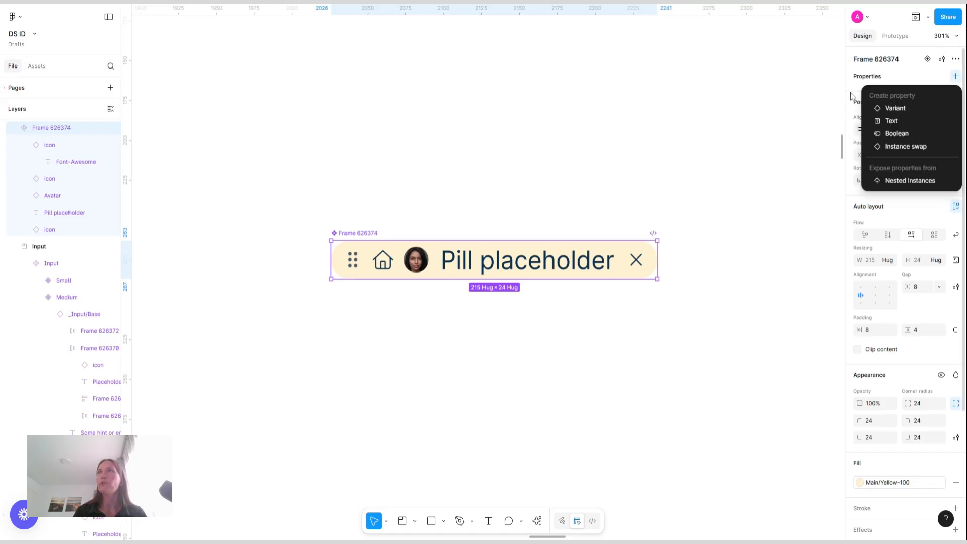
left_click(901, 108)
double_click(877, 94)
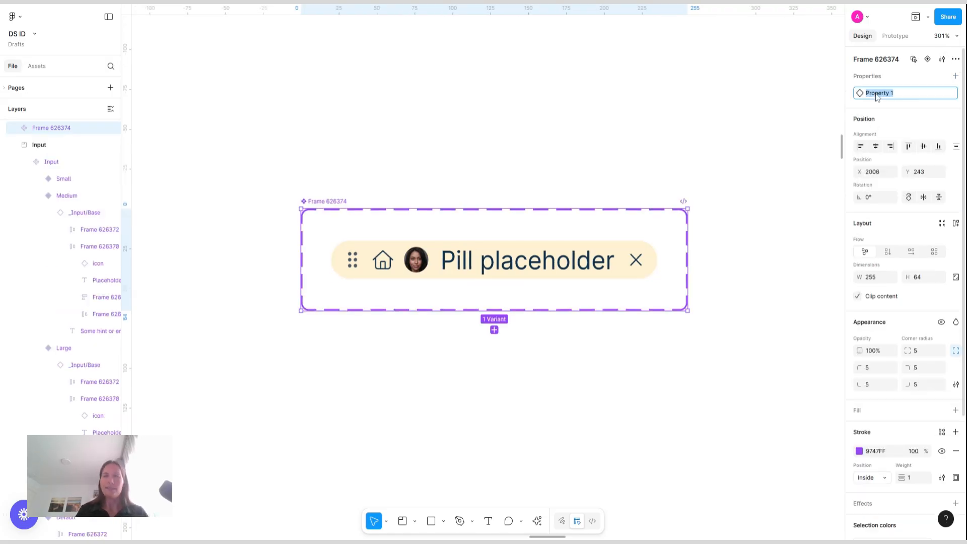
type("STy")
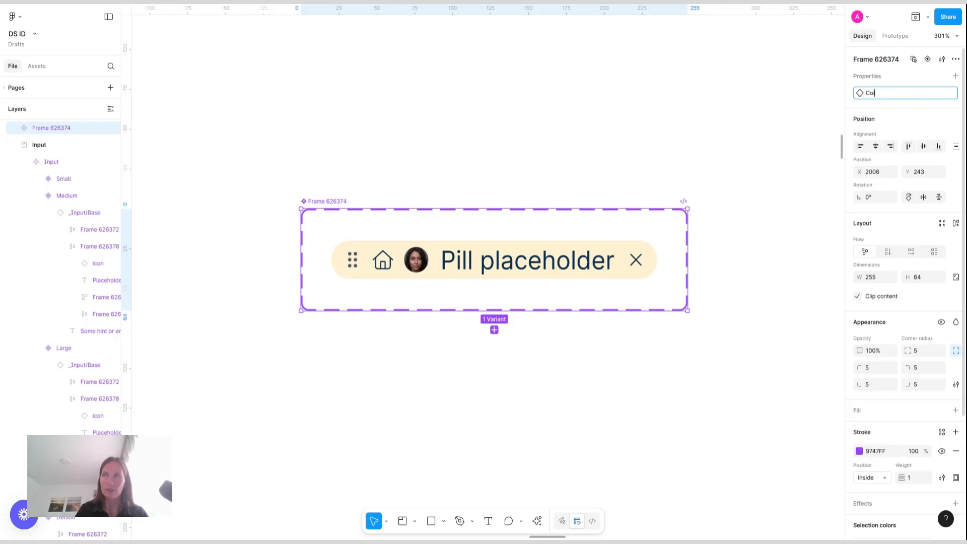
key("Return")
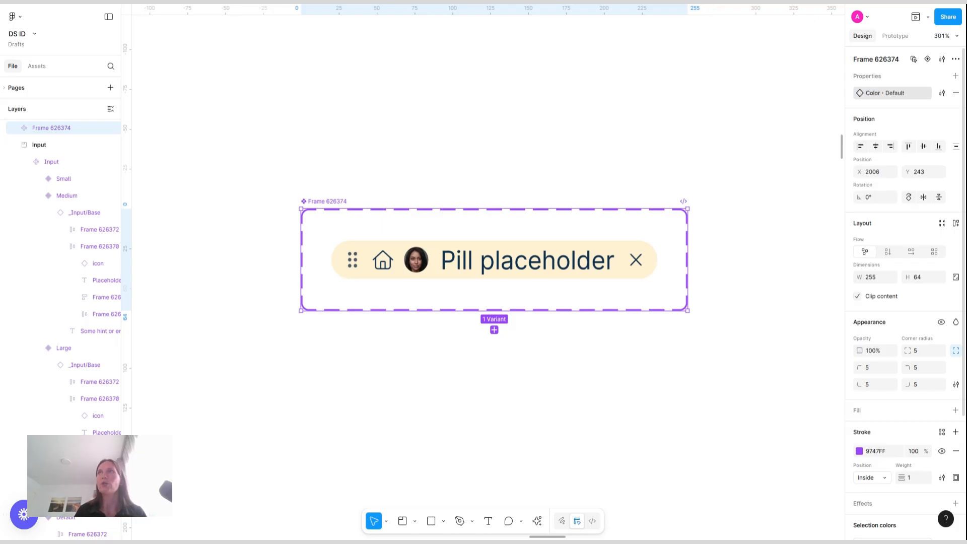
Rename the pill variant's Color value to Warning
left_click(588, 268)
left_click(929, 94)
type("W")
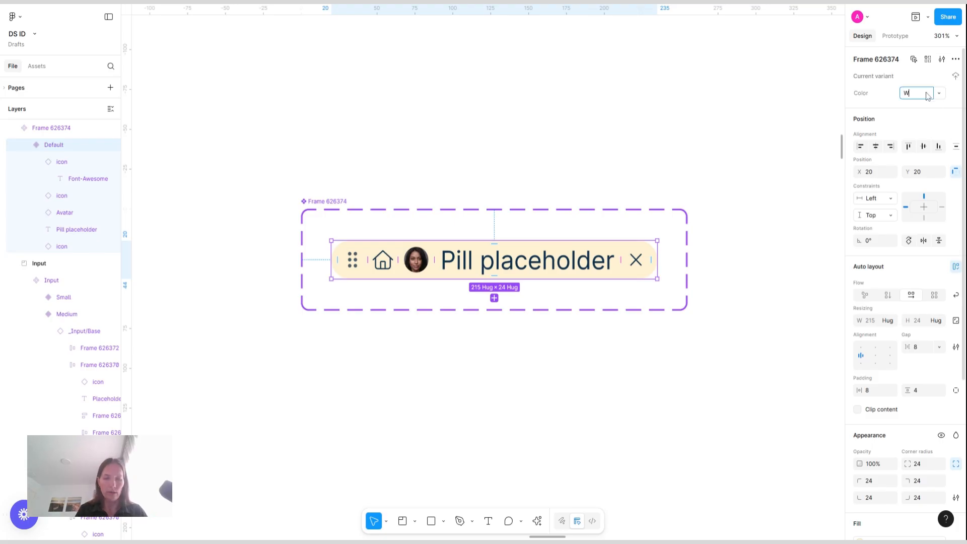
type("arning")
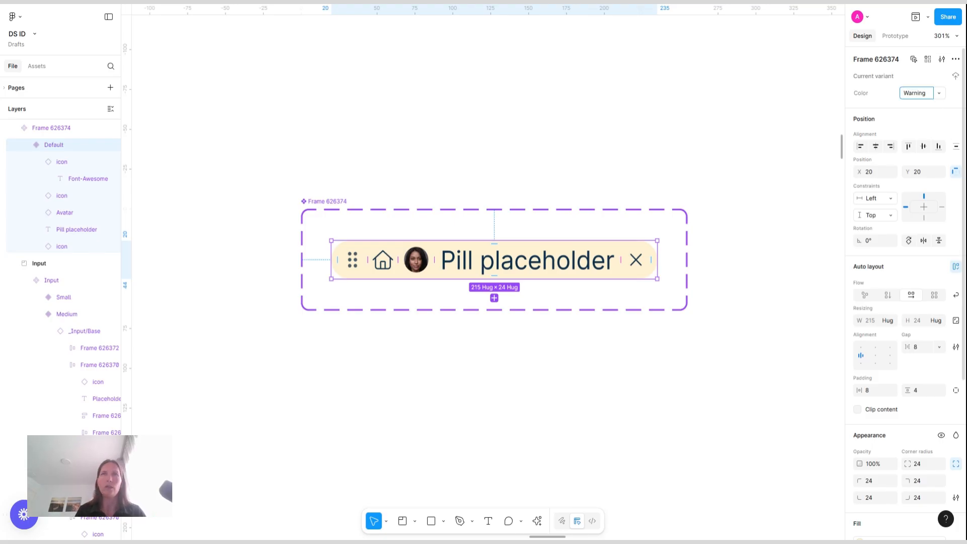
key("Return")
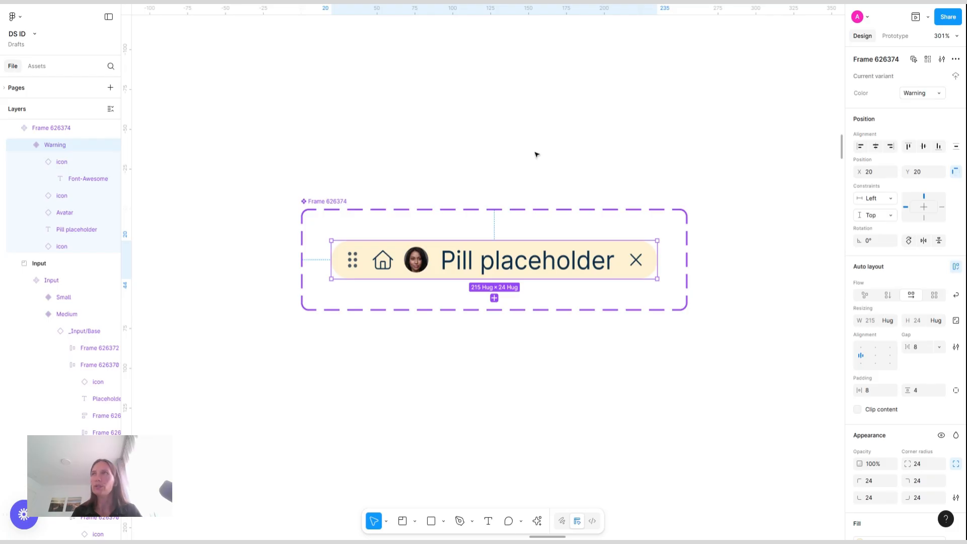
Add a Boolean property named Leading items to the pill component set
left_click(571, 148)
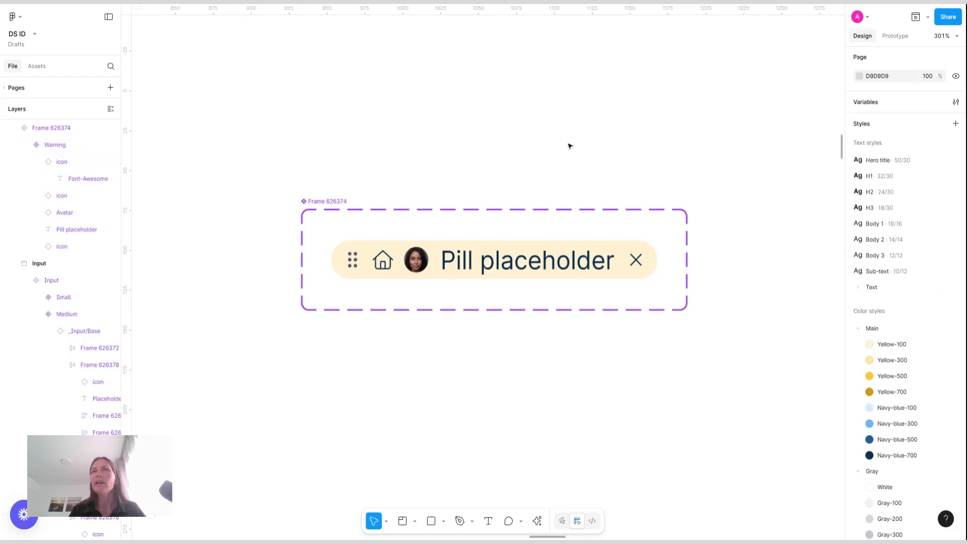
left_click(334, 201)
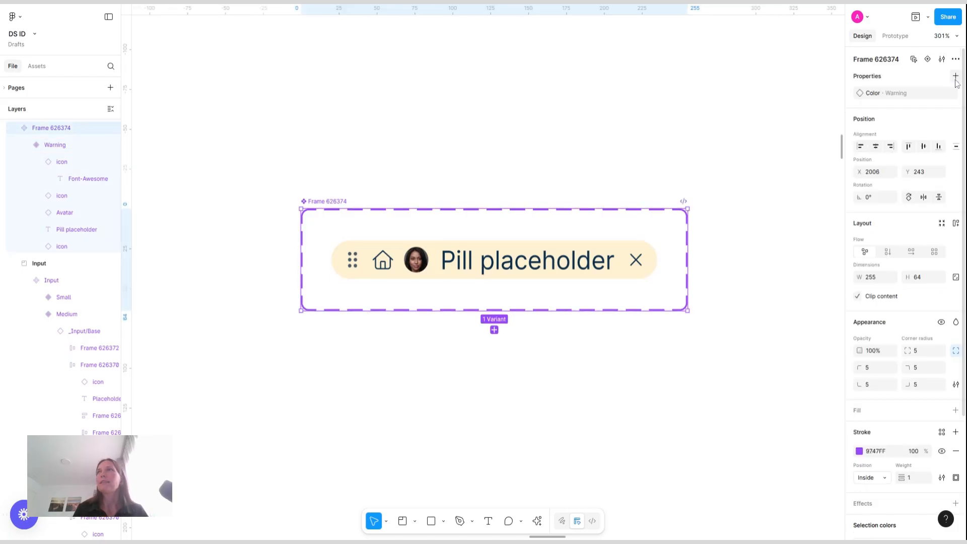
left_click(956, 77)
left_click(897, 133)
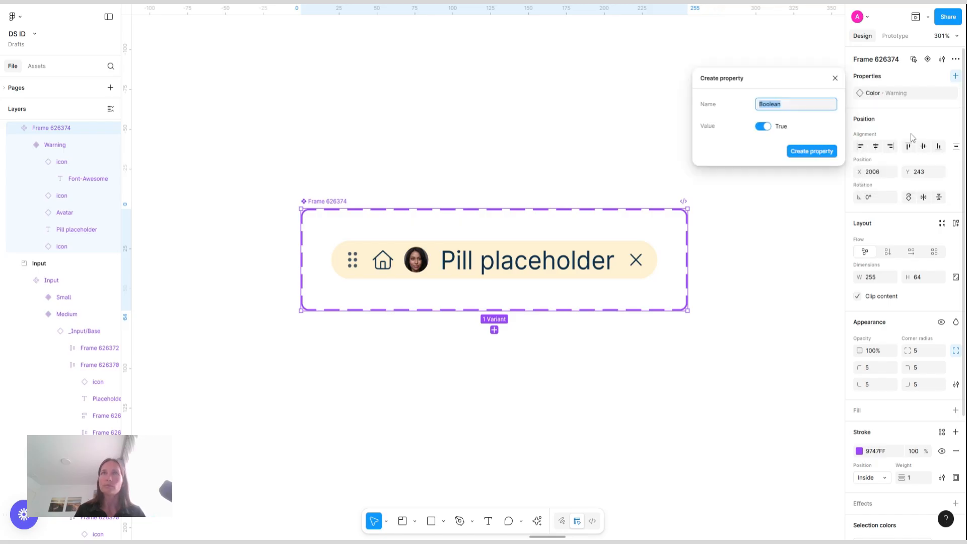
type("Leading")
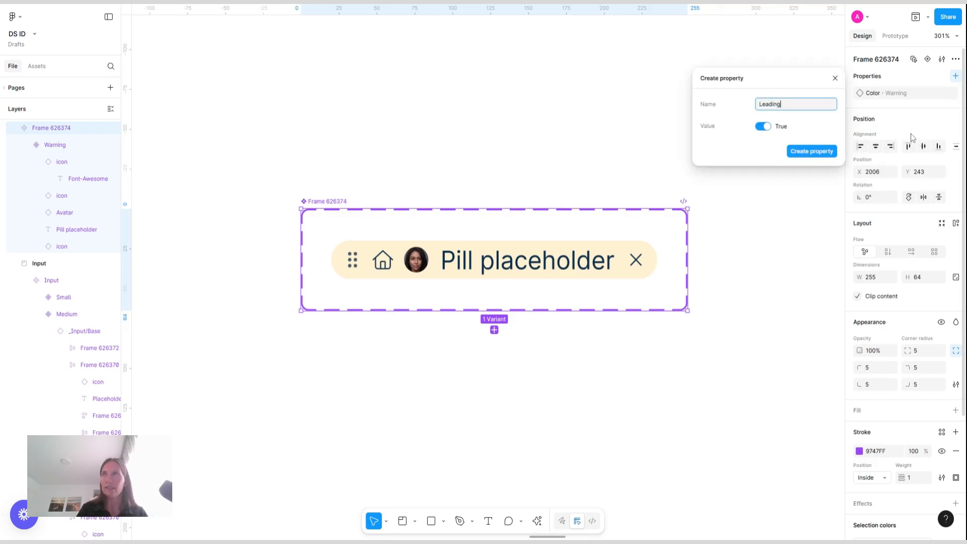
type(" ite")
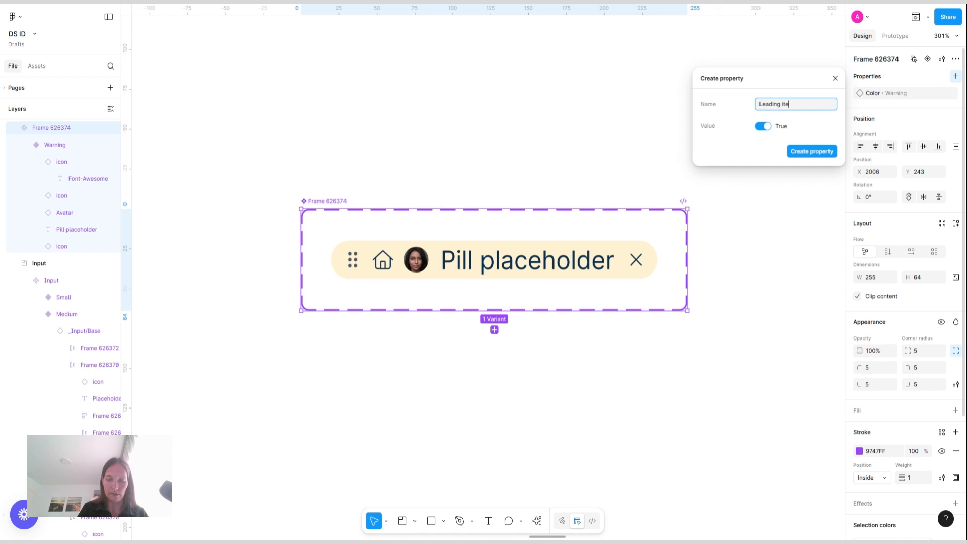
type("ms")
key("Return")
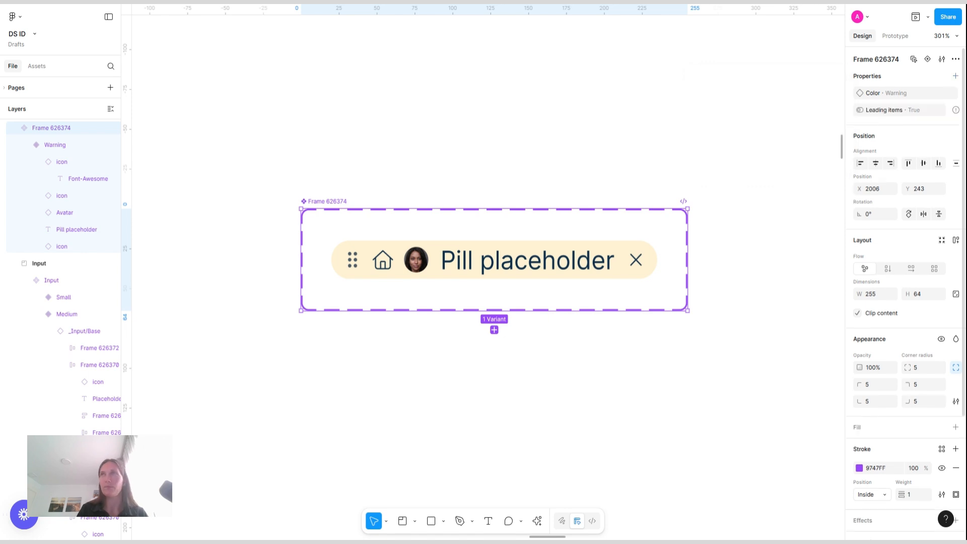
Wrap the drag handle, home icon and avatar in an auto-layout frame and link its visibility to Leading items
left_click(956, 78)
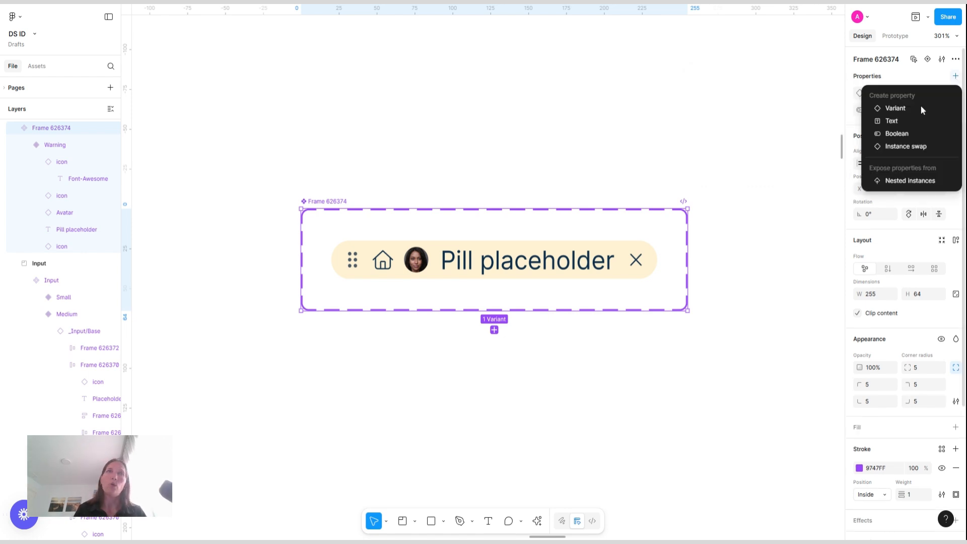
double_click(358, 261)
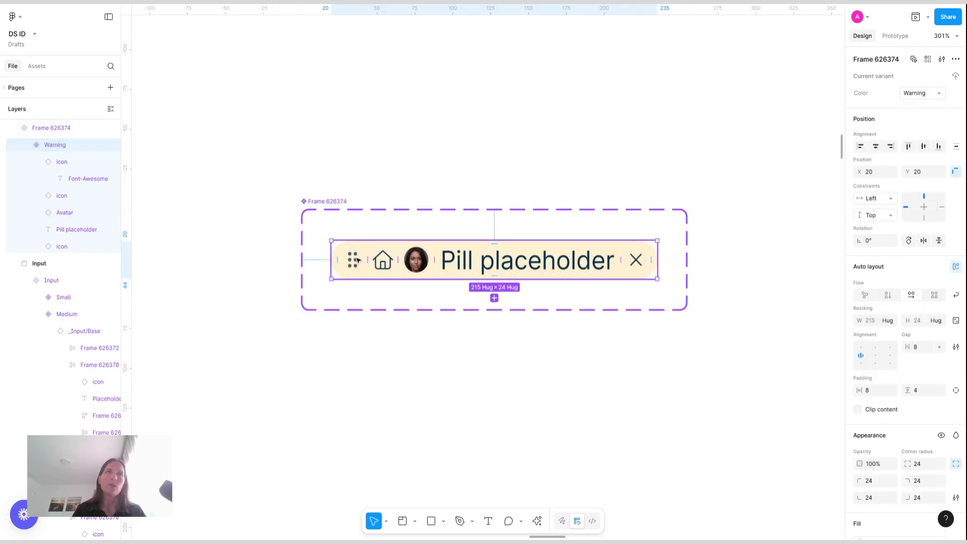
left_click(383, 261, "shift")
left_click(417, 263, "shift")
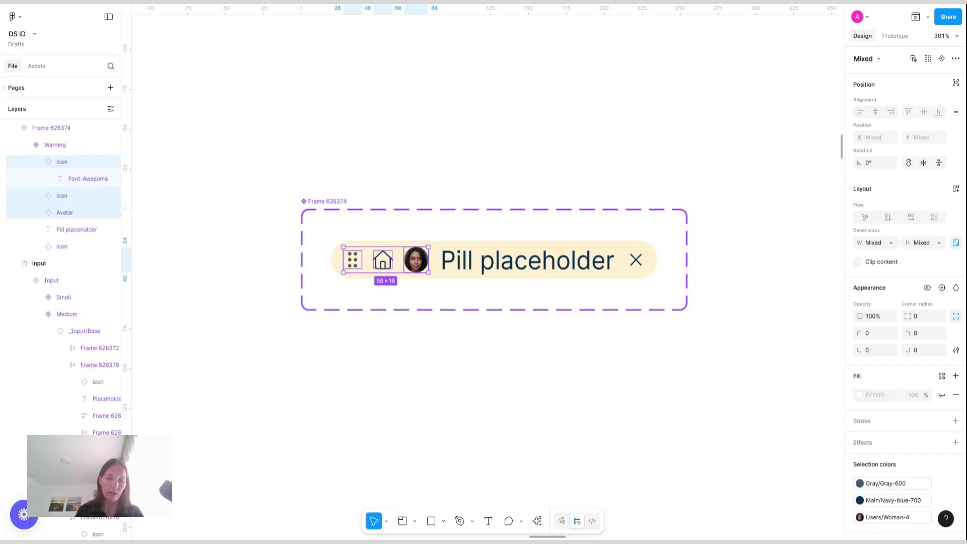
key("shift+a")
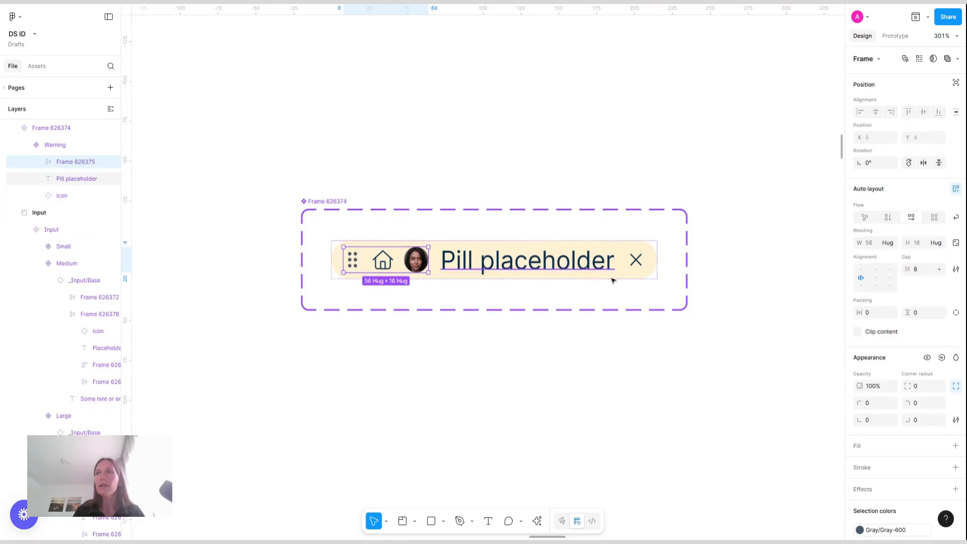
left_click(941, 358)
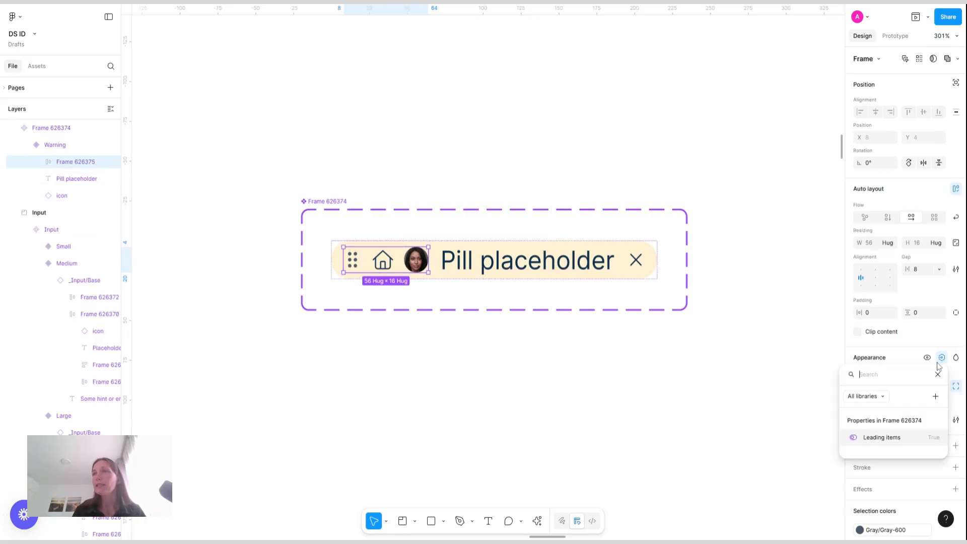
left_click(886, 437)
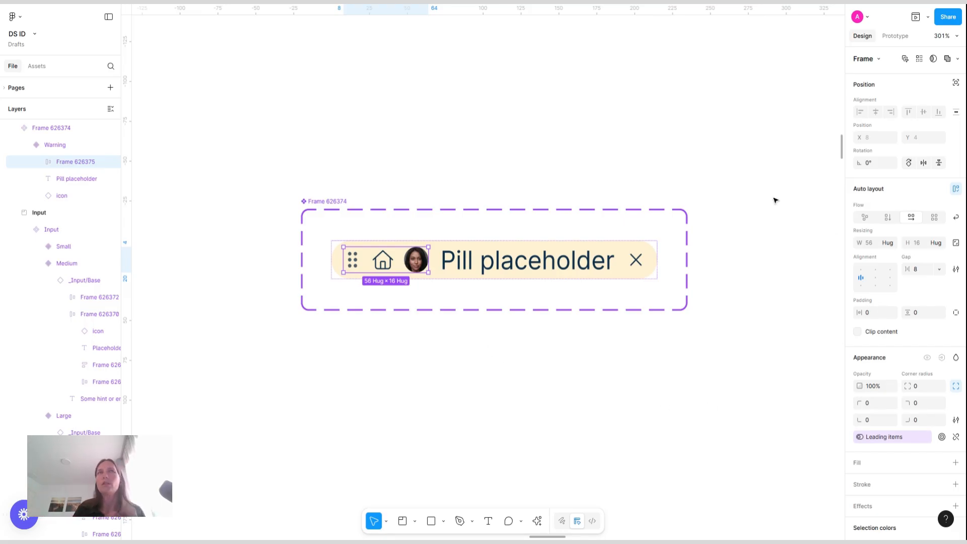
Add a Boolean property named drag handle to the pill component set
left_click(325, 200)
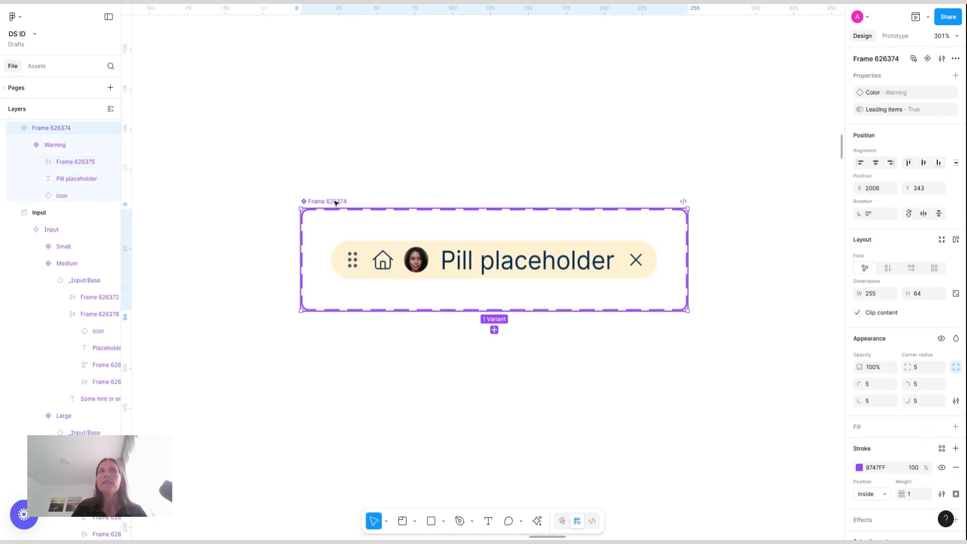
left_click(956, 75)
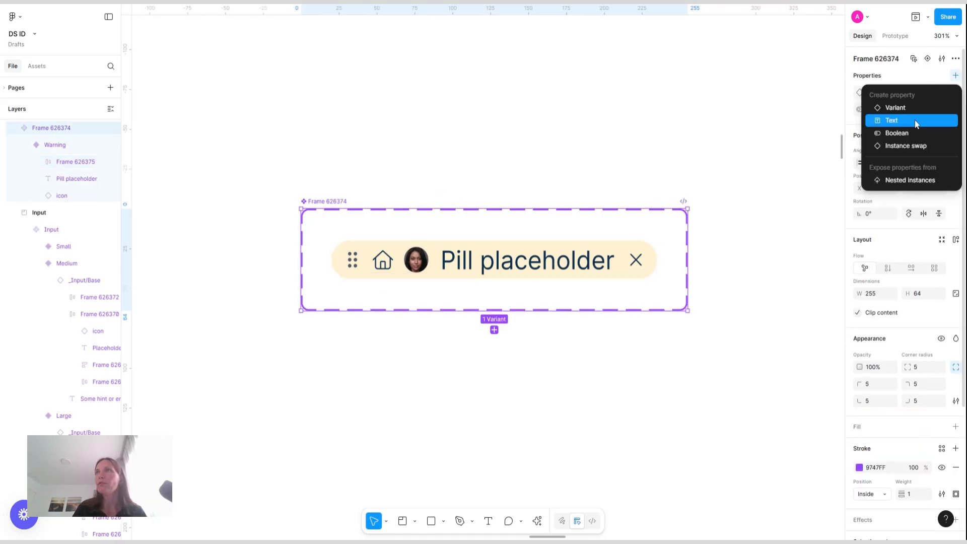
left_click(903, 134)
type("dra")
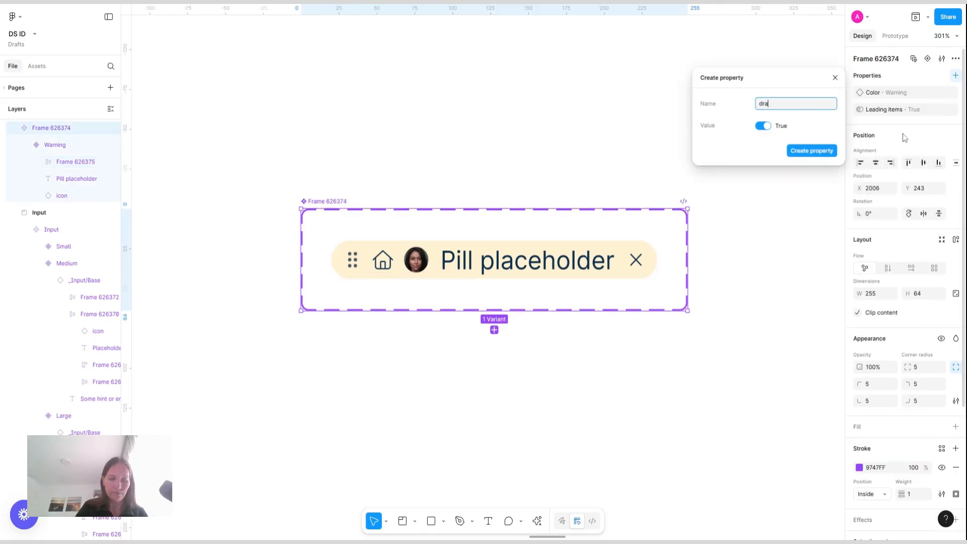
type("g handle")
key("Return")
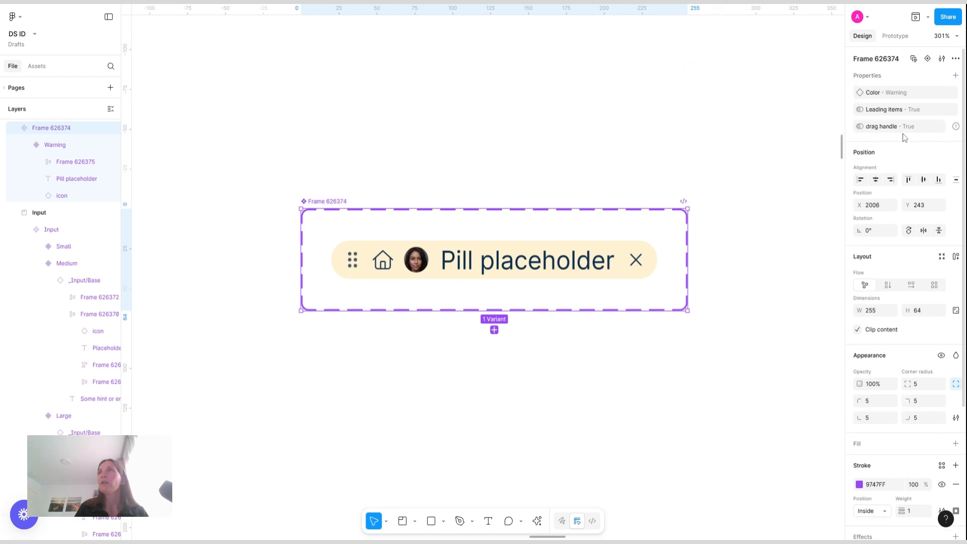
Add a Boolean property named Icon to the pill component set
left_click(955, 75)
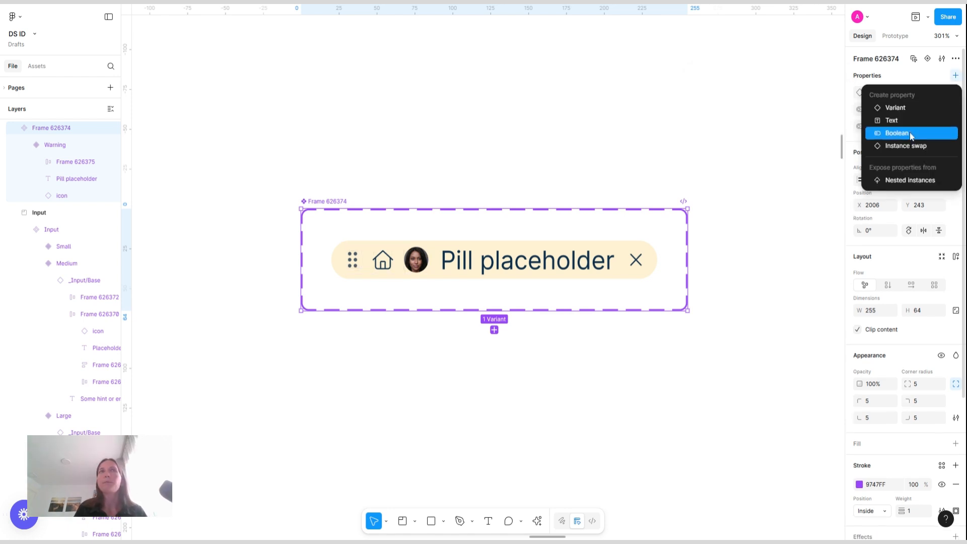
left_click(912, 134)
type("Icon")
key("Return")
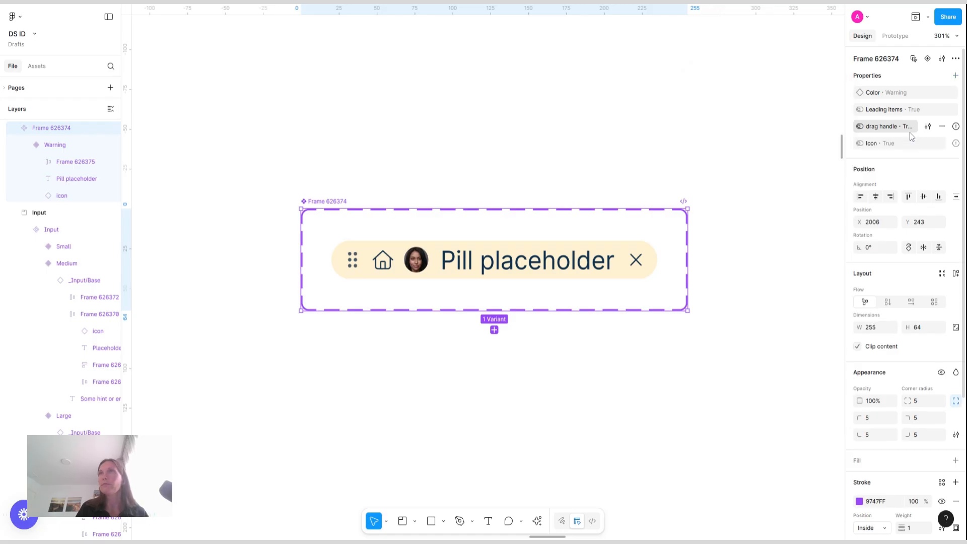
Add a Boolean property named Avatar to the pill component set
left_click(956, 75)
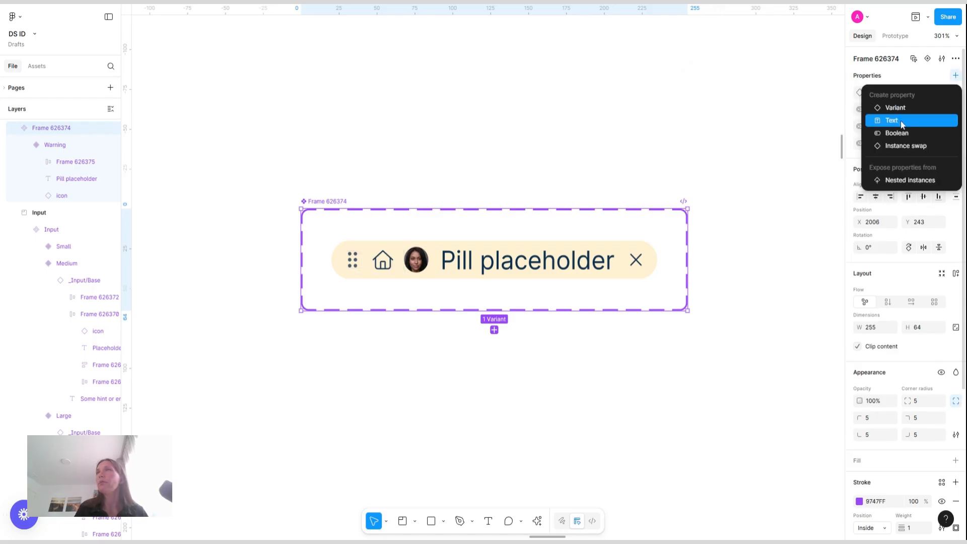
left_click(901, 134)
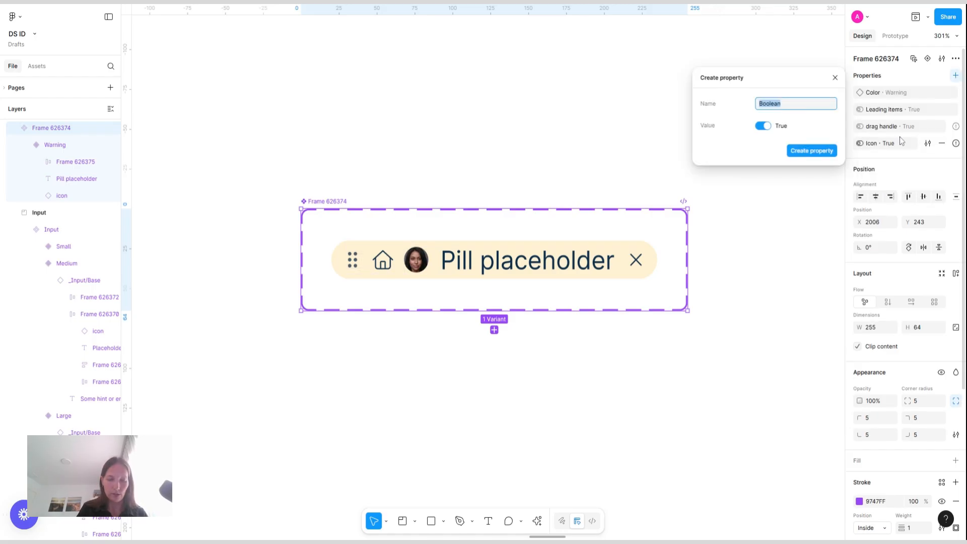
type("Ava")
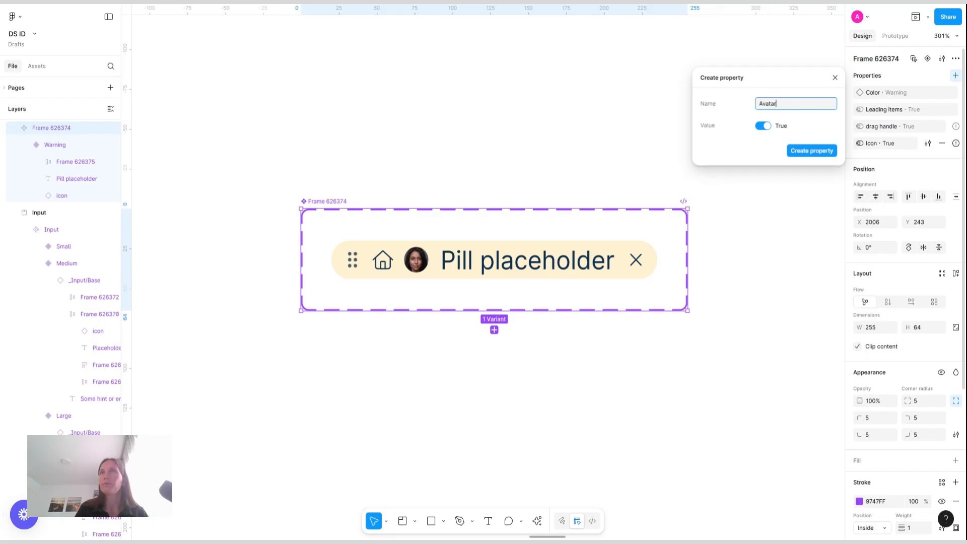
type("tar")
key("Return")
Add a Boolean property named X icon to the pill component set
left_click(956, 75)
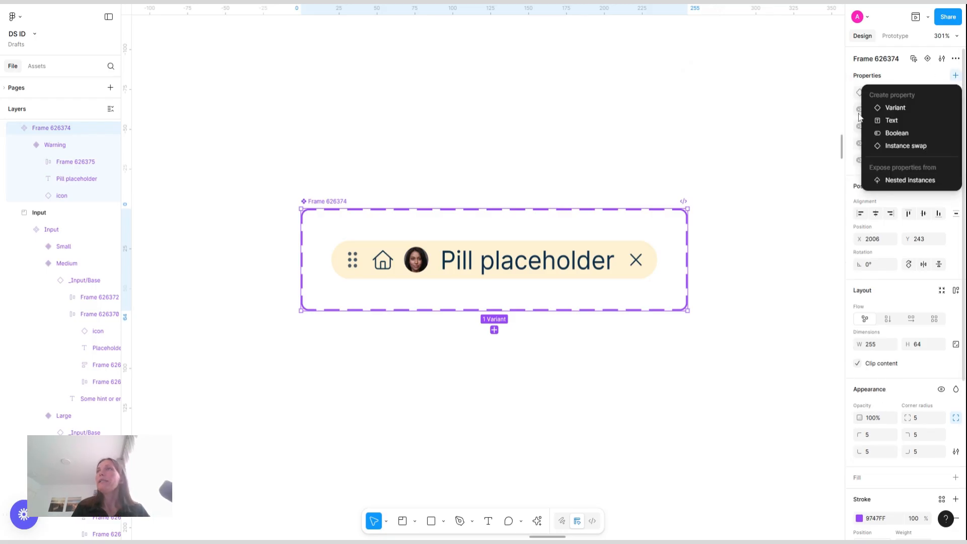
left_click(916, 134)
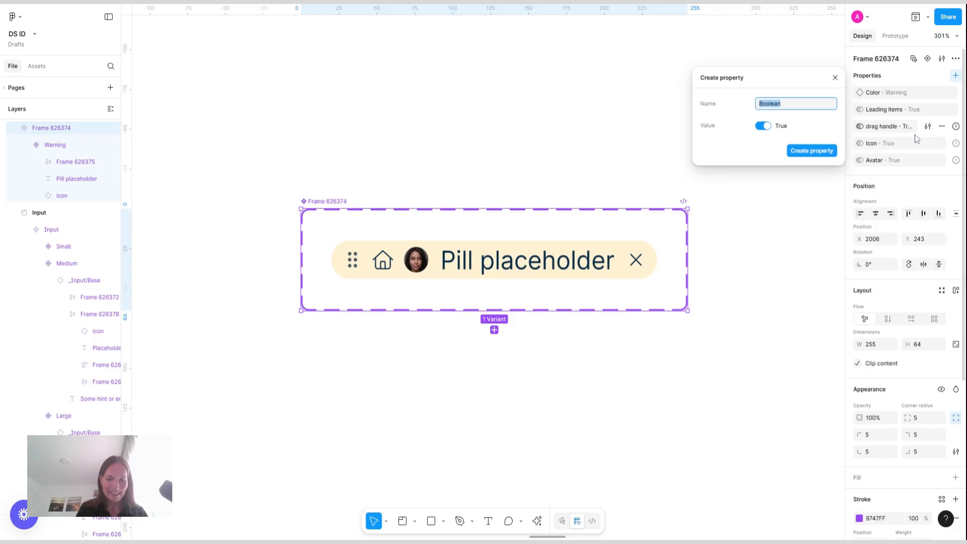
type("X icon")
key("Return")
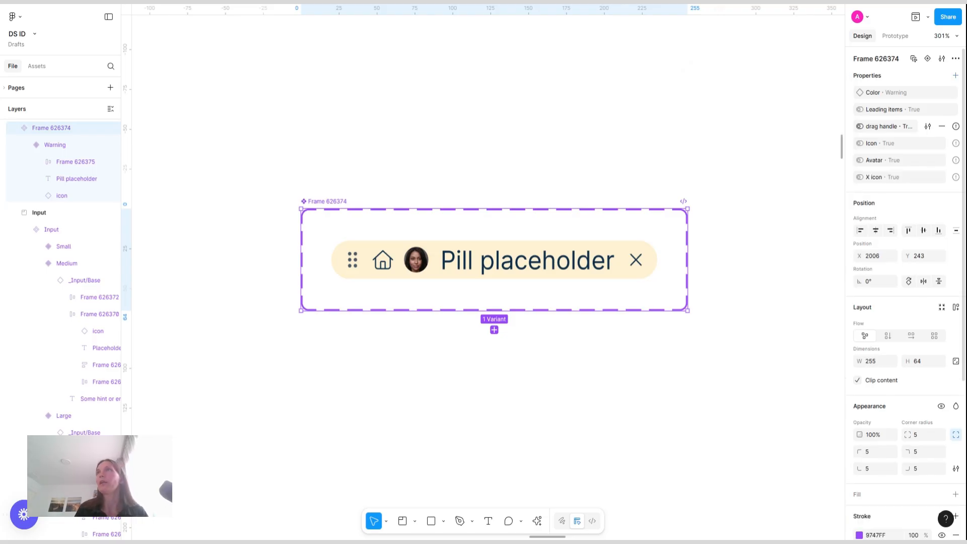
Add a Text property named Pill value with the default value Pill placeholder
left_click(956, 75)
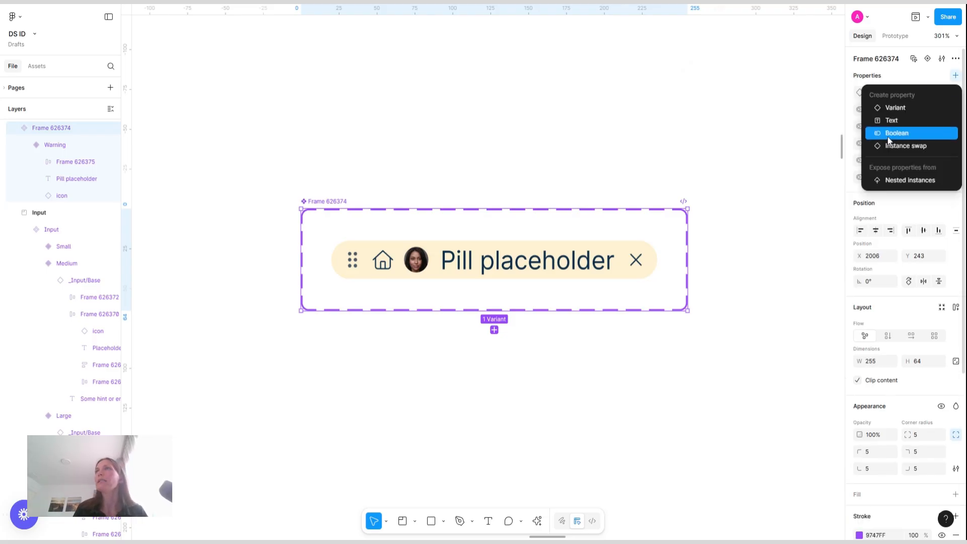
left_click(930, 124)
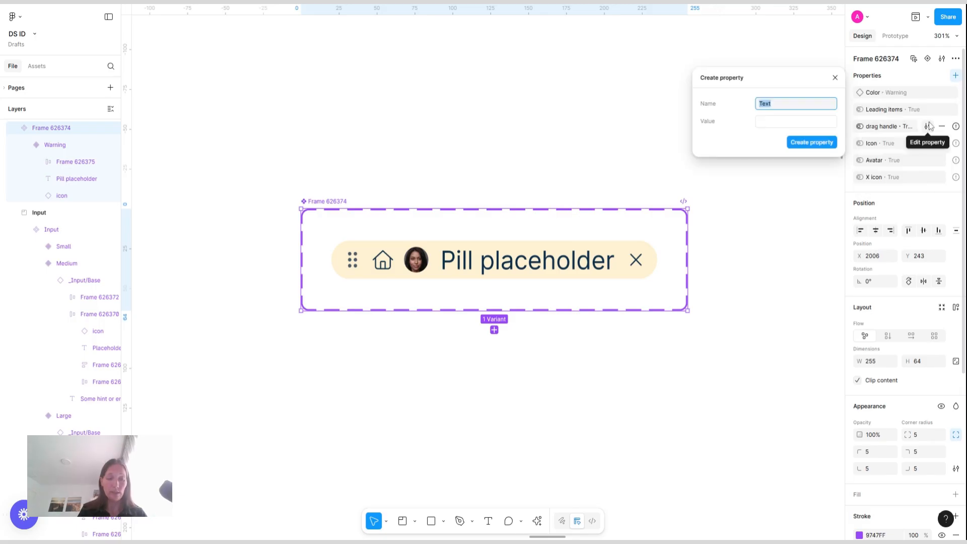
type("Pl")
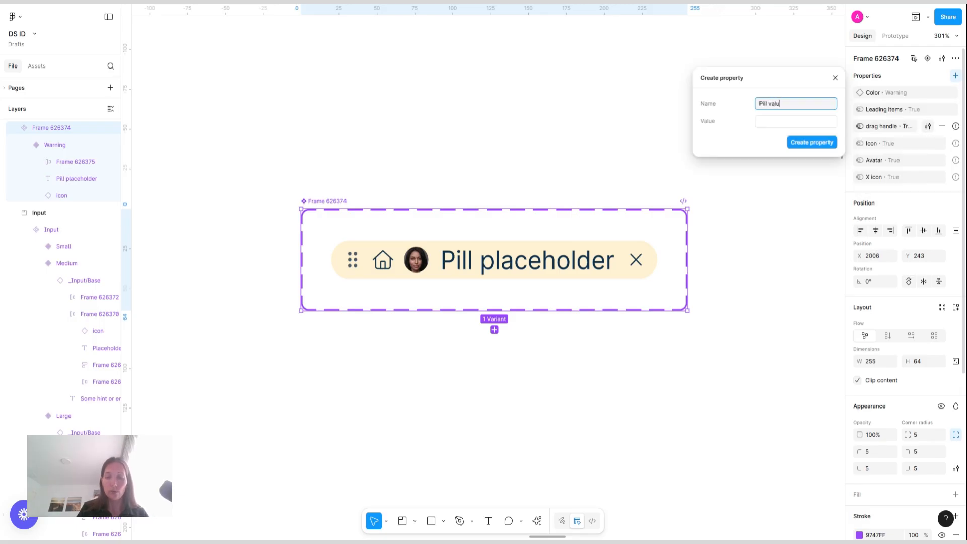
left_click(811, 124)
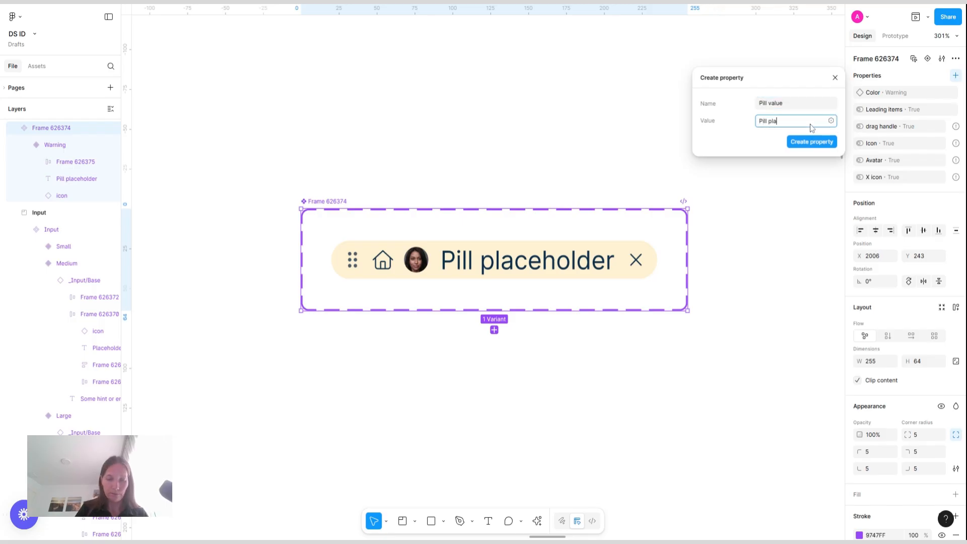
key("Return")
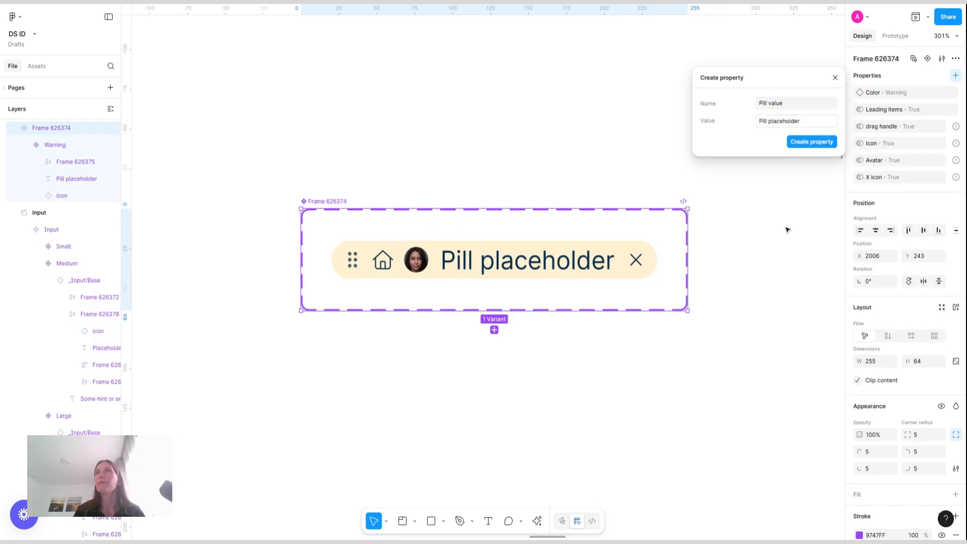
left_click(817, 143)
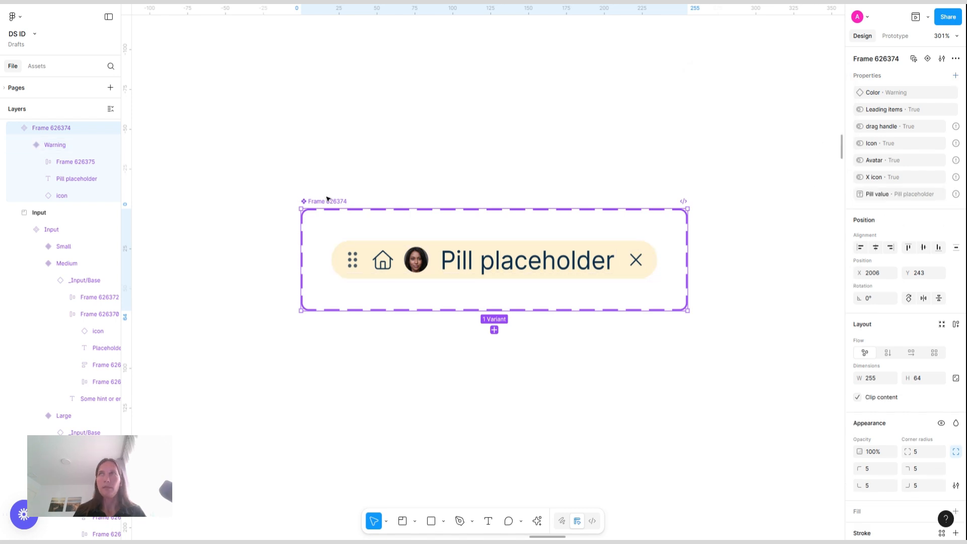
Link the drag handle icon's visibility to the drag handle property
left_click(357, 262)
left_click(358, 263)
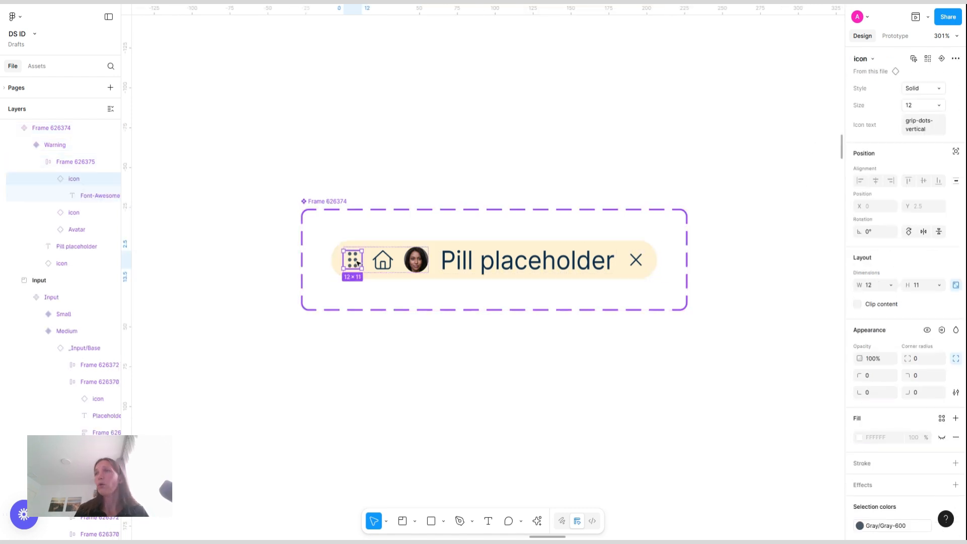
left_click(941, 330)
left_click(879, 426)
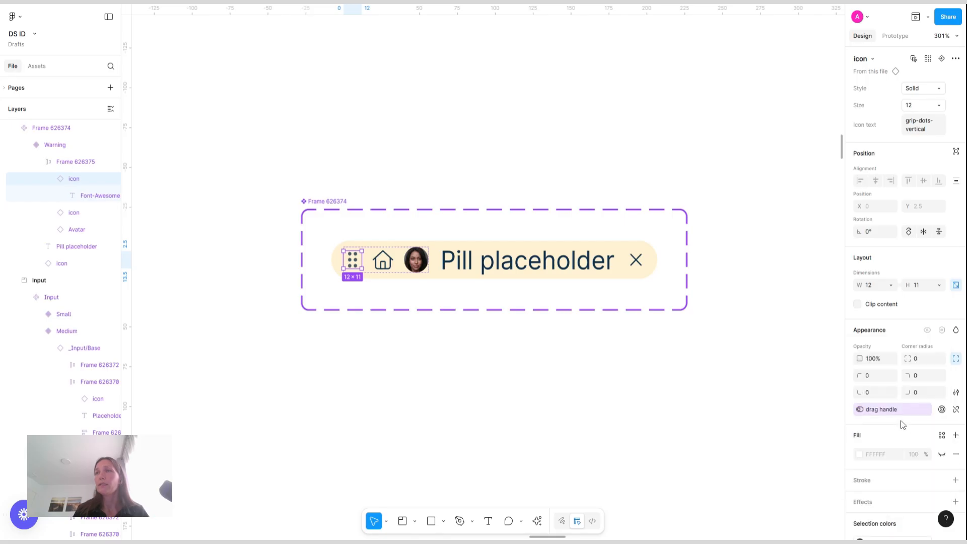
Link the home icon's visibility to the Icon property
left_click(384, 263)
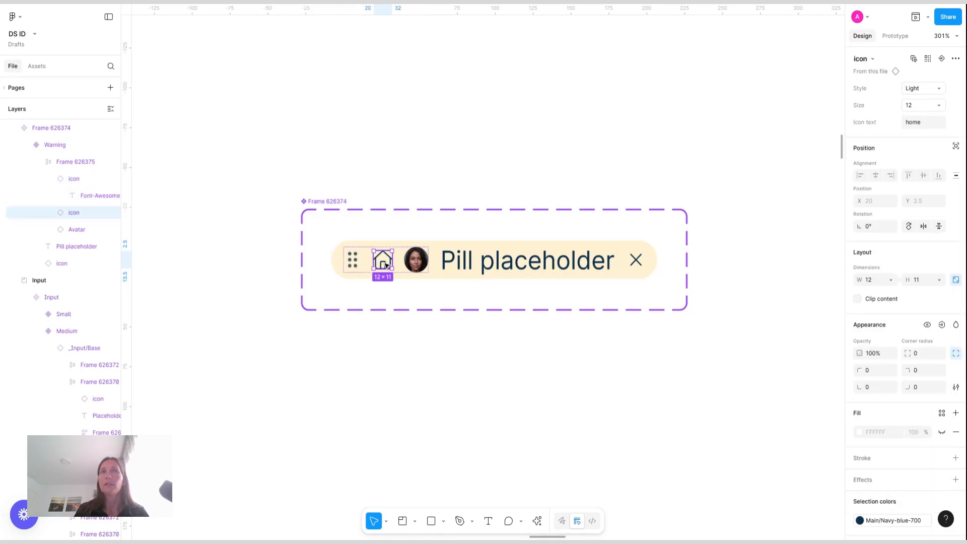
left_click(942, 325)
left_click(870, 440)
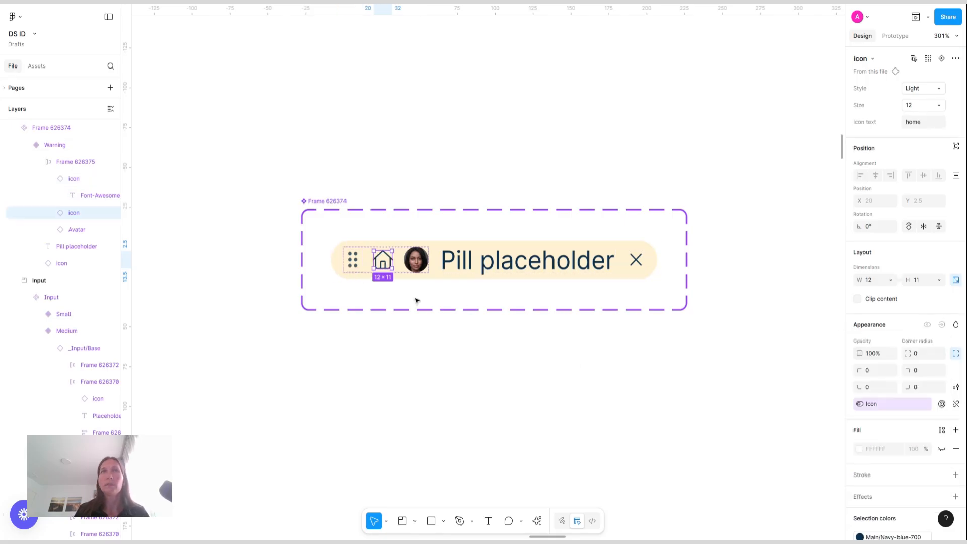
Link the avatar's visibility to the Avatar property
left_click(416, 261)
left_click(942, 309)
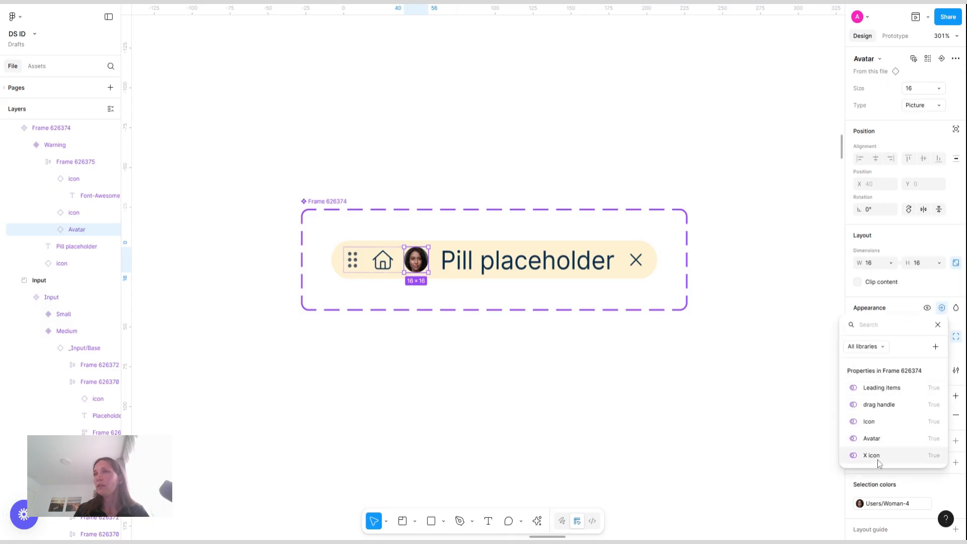
left_click(891, 438)
Link the close icon's visibility to the X icon property
left_click(636, 260)
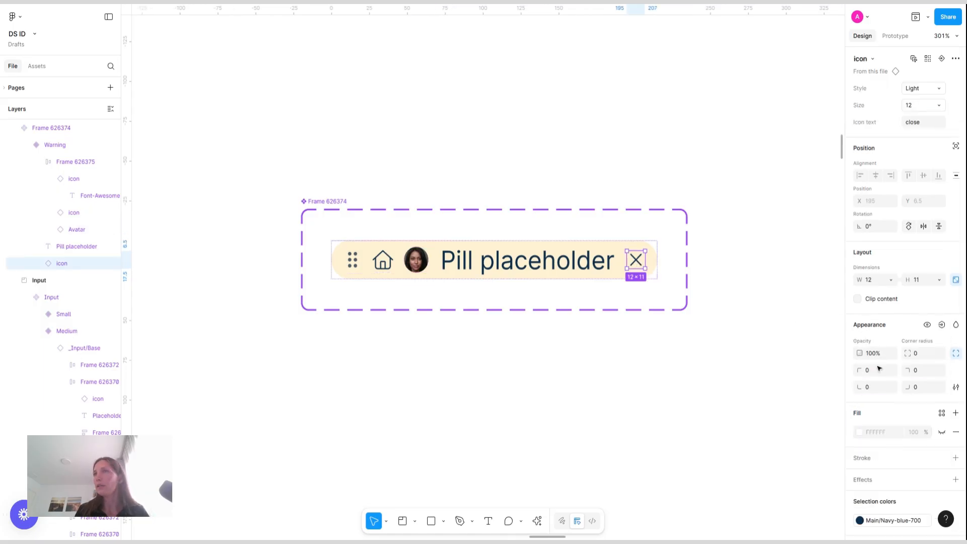
left_click(941, 326)
left_click(872, 473)
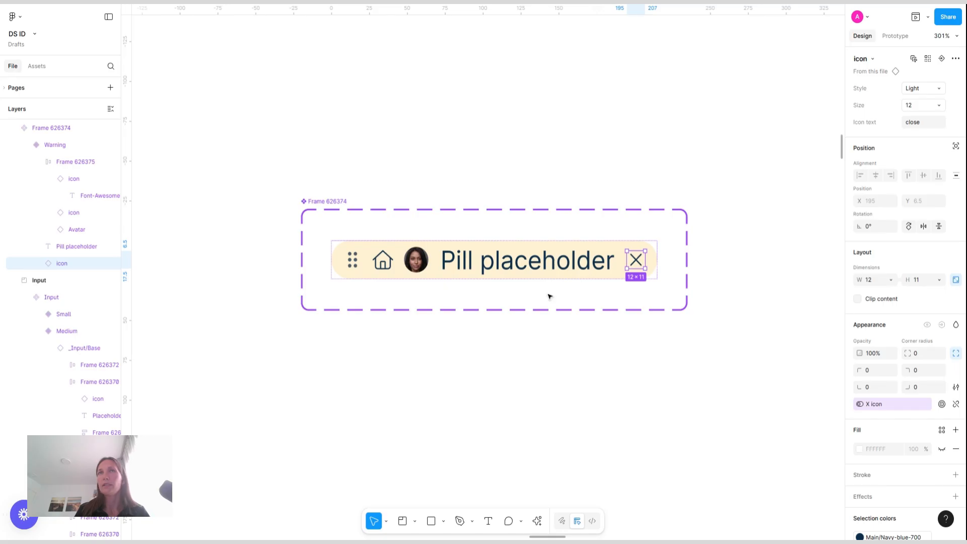
Link the pill text's content to the Pill value text property
left_click(552, 264)
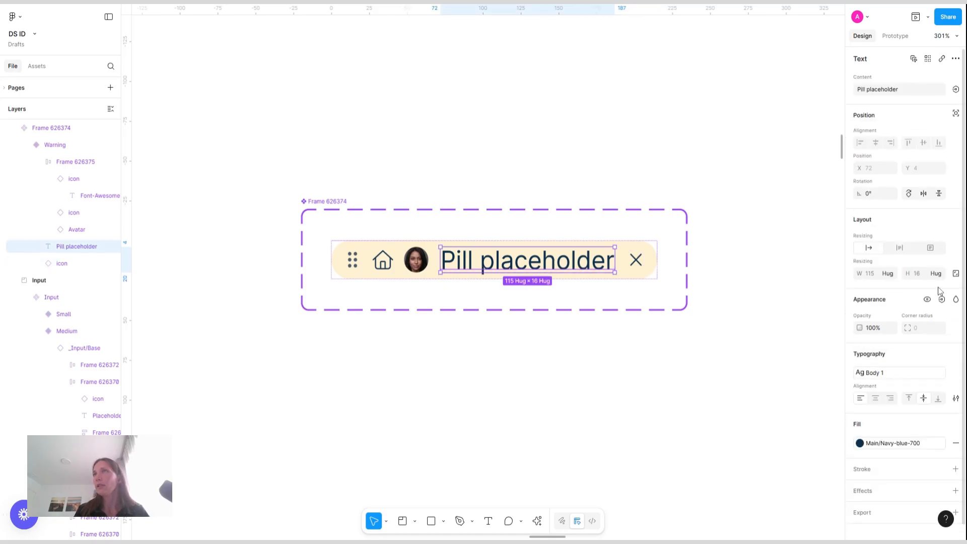
left_click(956, 90)
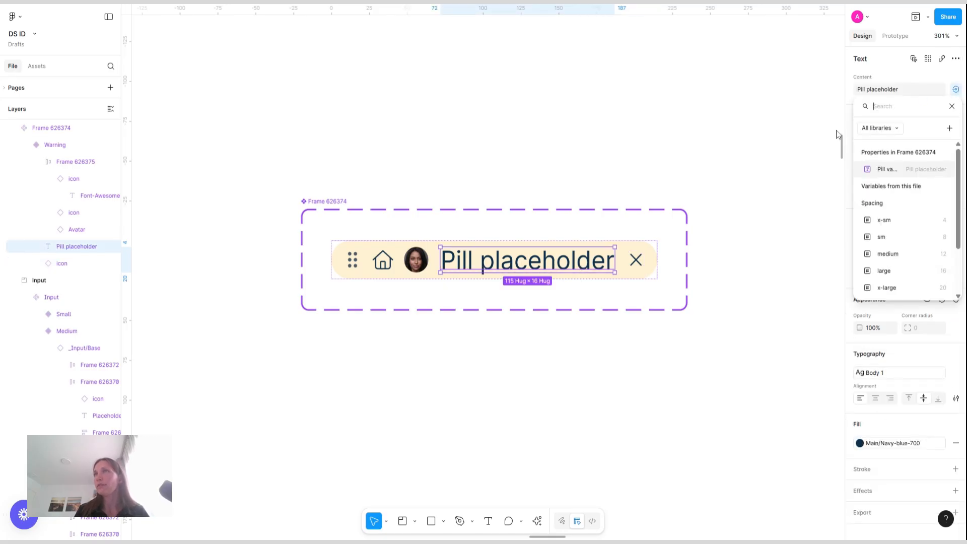
left_click(909, 173)
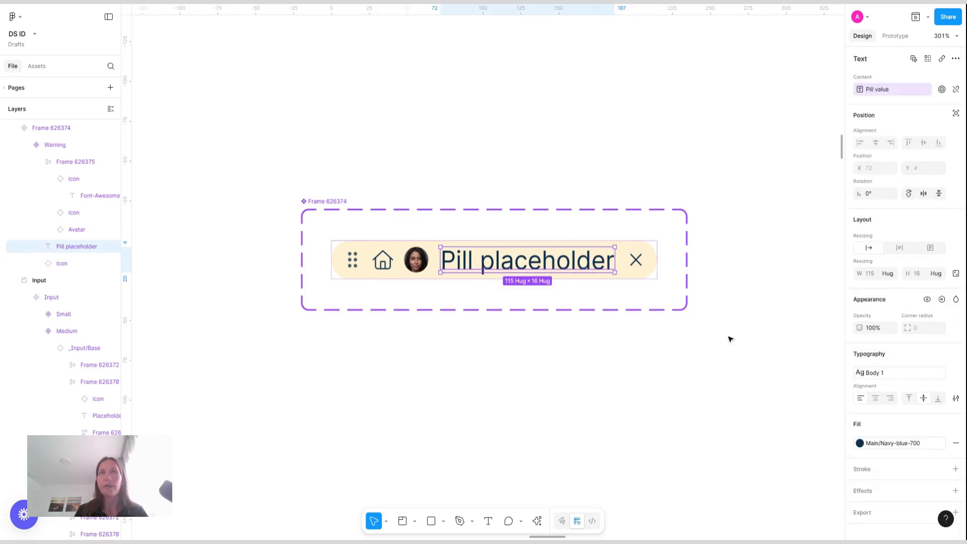
Turn off the Leading items and X icon properties on the test pill instance
left_click(388, 417)
scroll(388, 418, "down", 3)
scroll(387, 417, "right", 1)
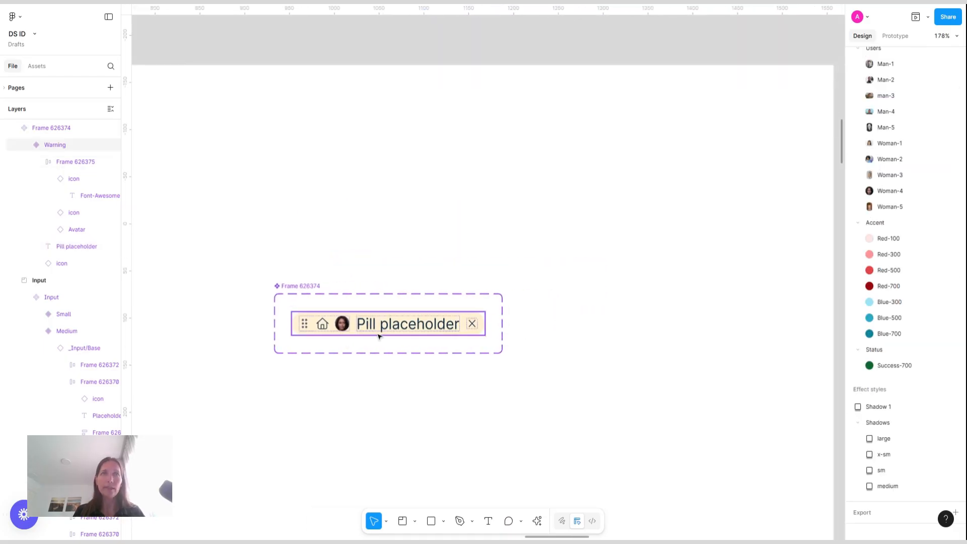
left_click(355, 330)
left_click_drag(695, 254, 629, 221)
scroll(925, 143, "up", 5)
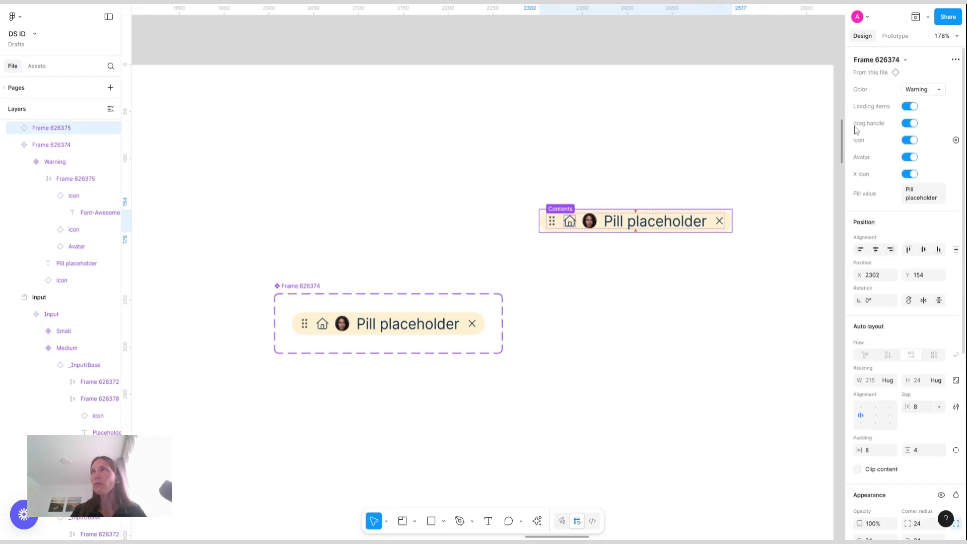
left_click(910, 106)
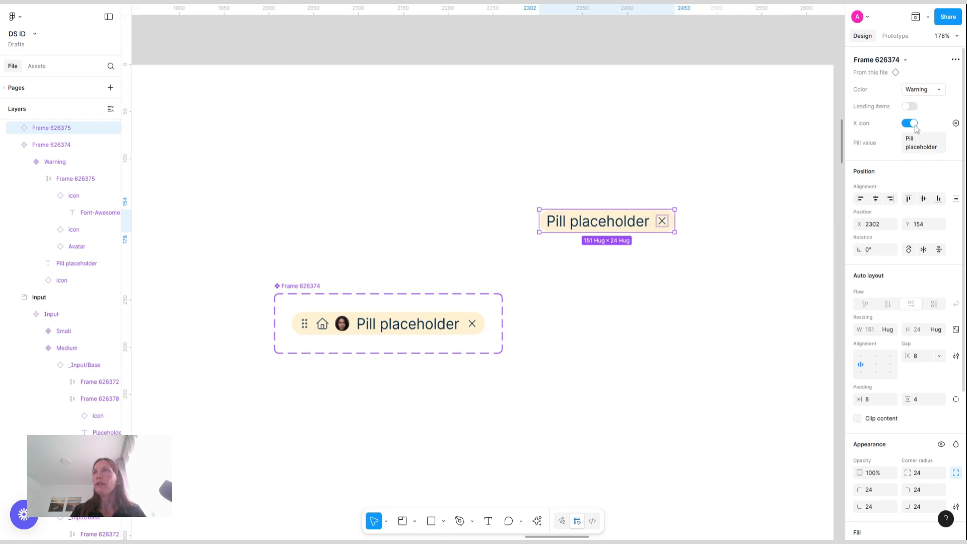
left_click(911, 123)
Set the pill variant's horizontal padding to 12
left_click(645, 278)
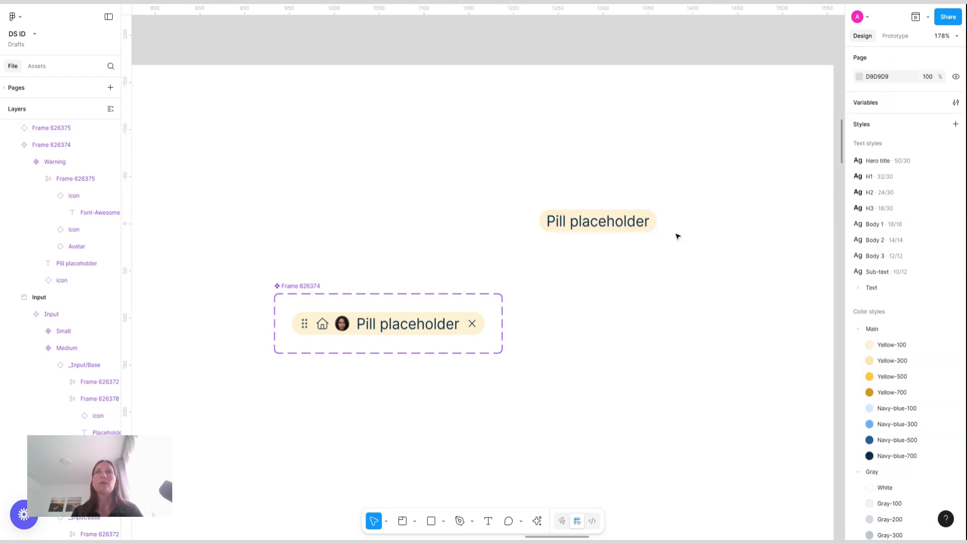
left_click(621, 227)
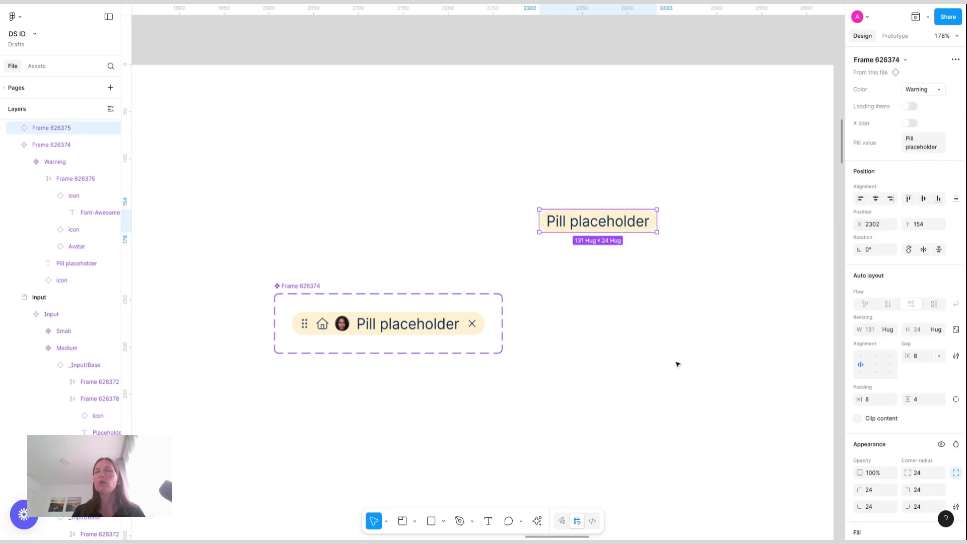
left_click(302, 285)
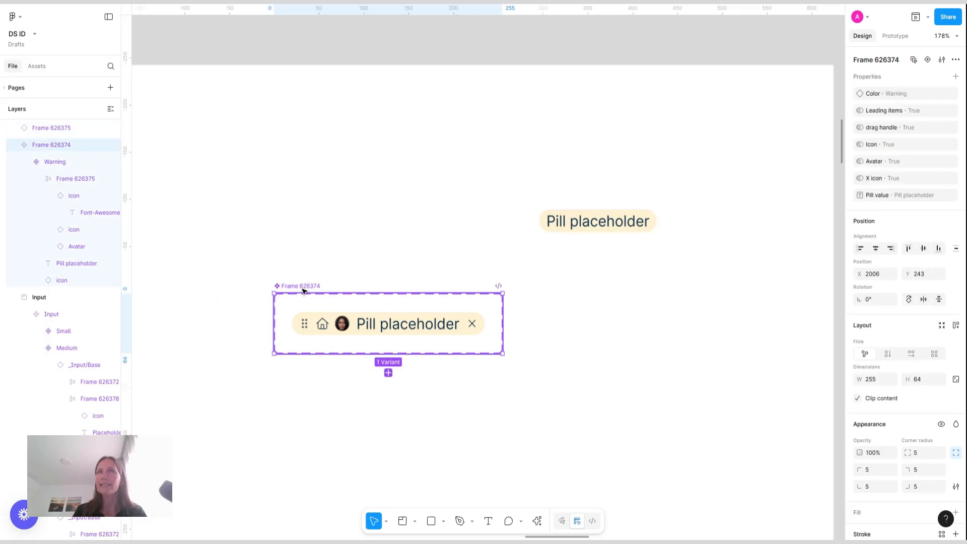
double_click(384, 312)
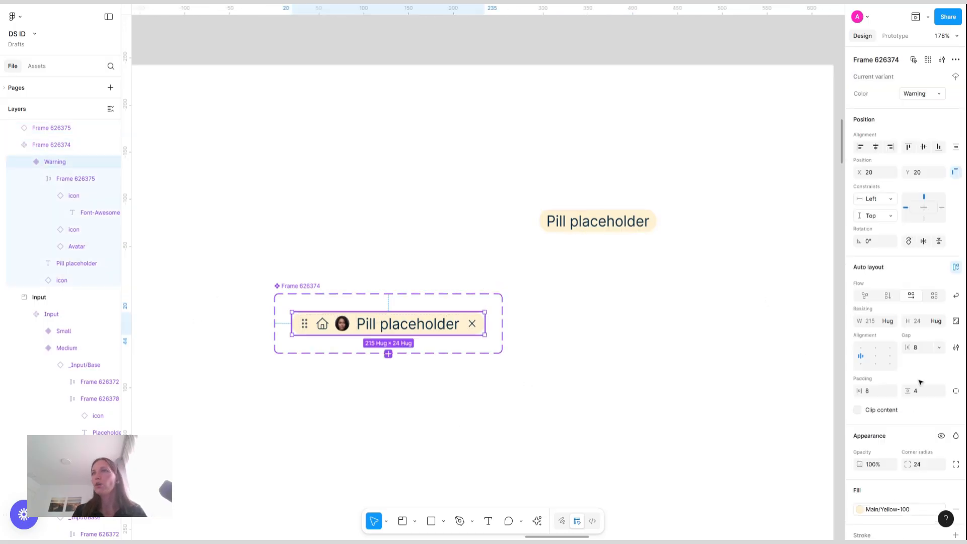
left_click(875, 393)
type("12")
key("Return")
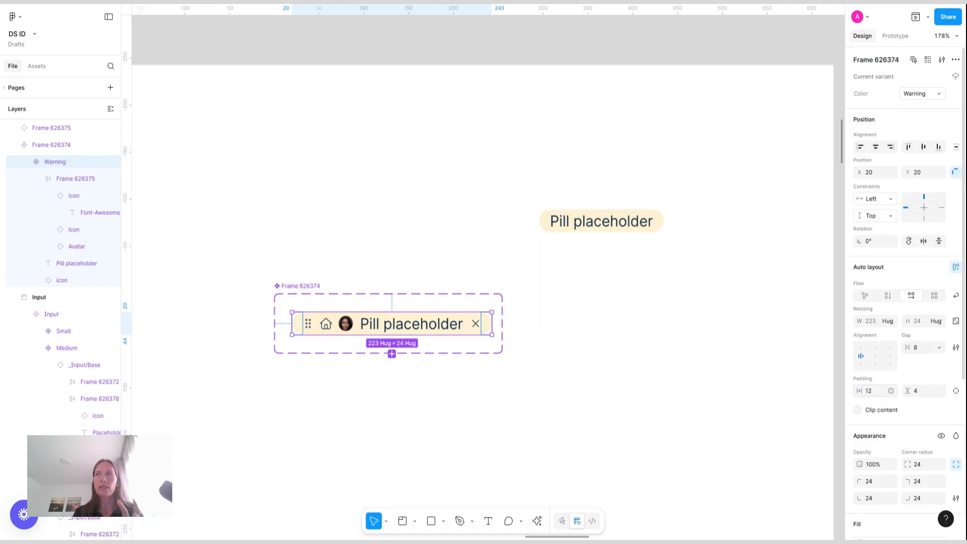
Turn the test instance's X icon and Leading items properties back on
left_click(309, 284)
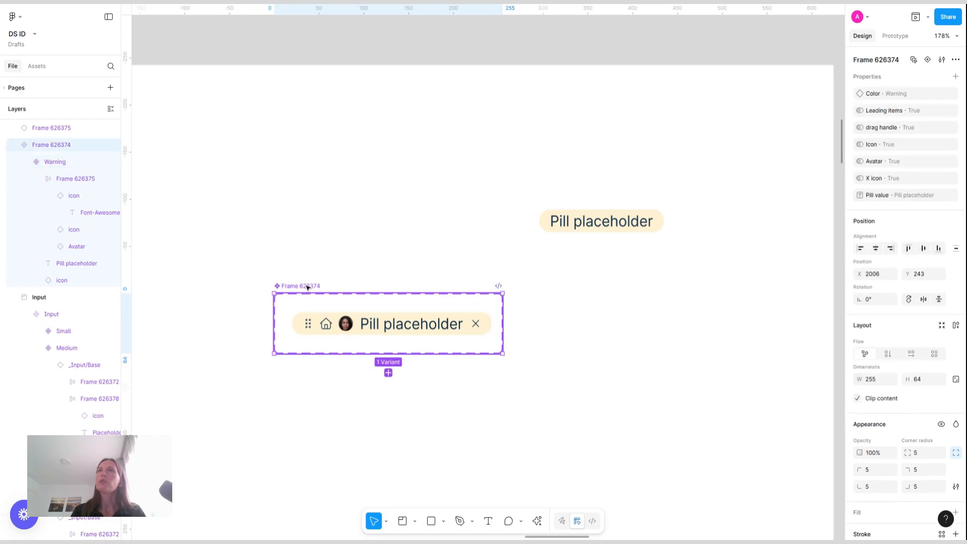
left_click(594, 224)
left_click(911, 123)
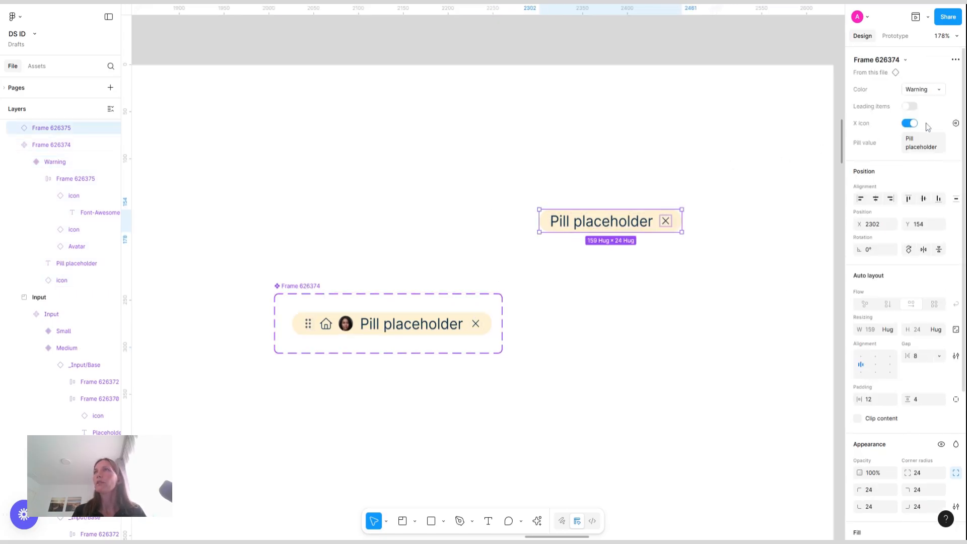
left_click(911, 107)
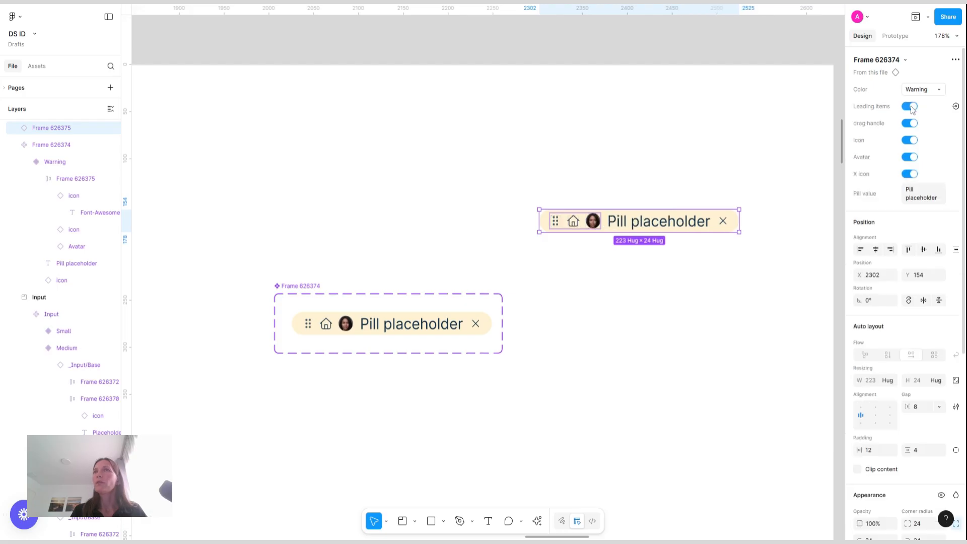
Turn off the instance's Icon and Avatar properties, then delete the test instance
left_click(913, 141)
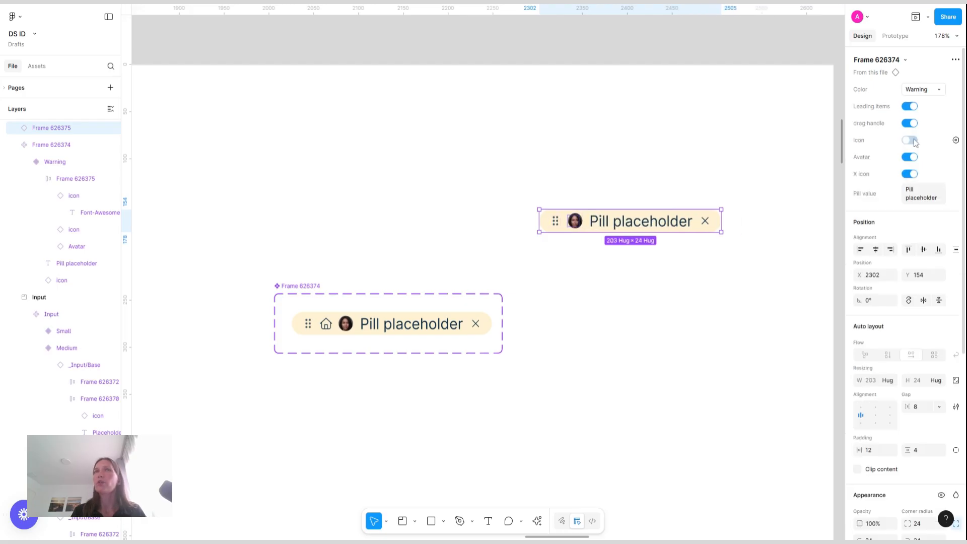
left_click(911, 157)
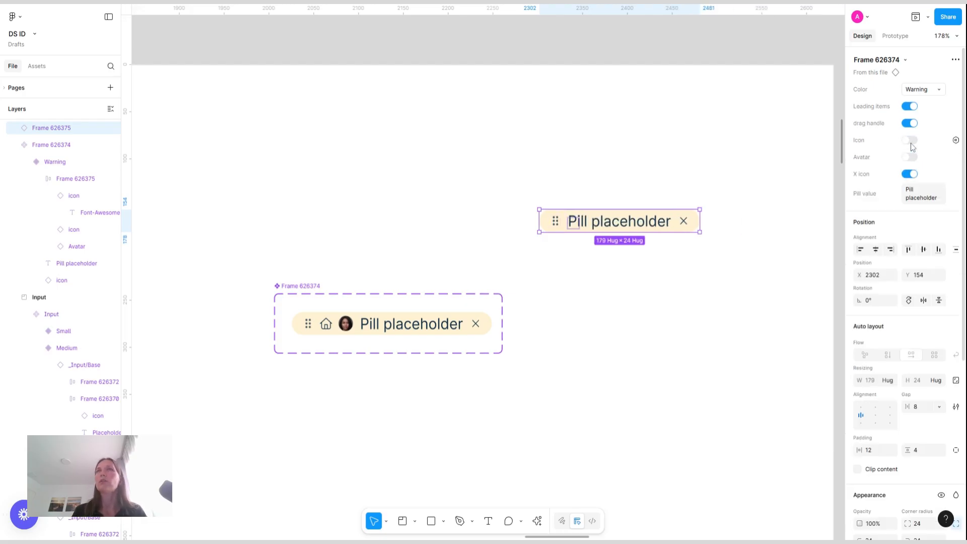
left_click(912, 141)
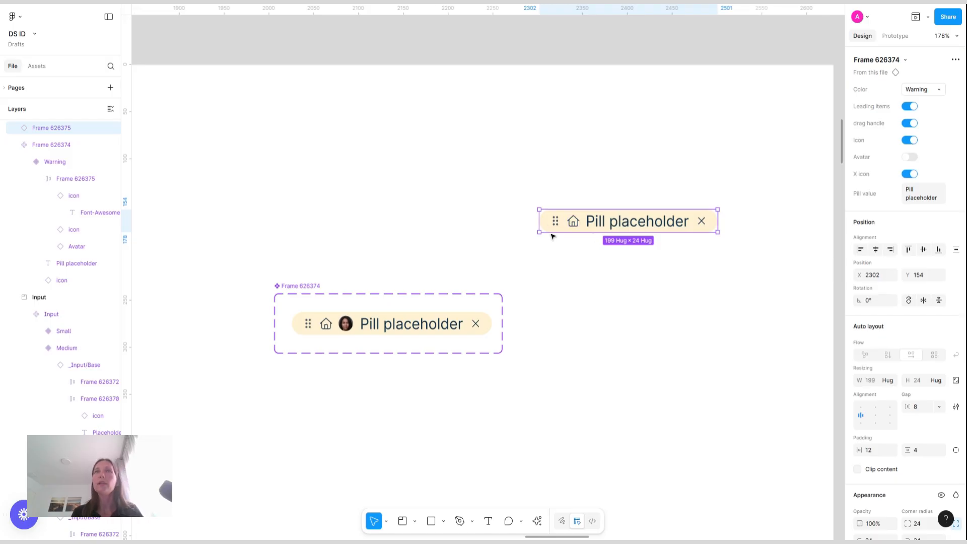
left_click(700, 280)
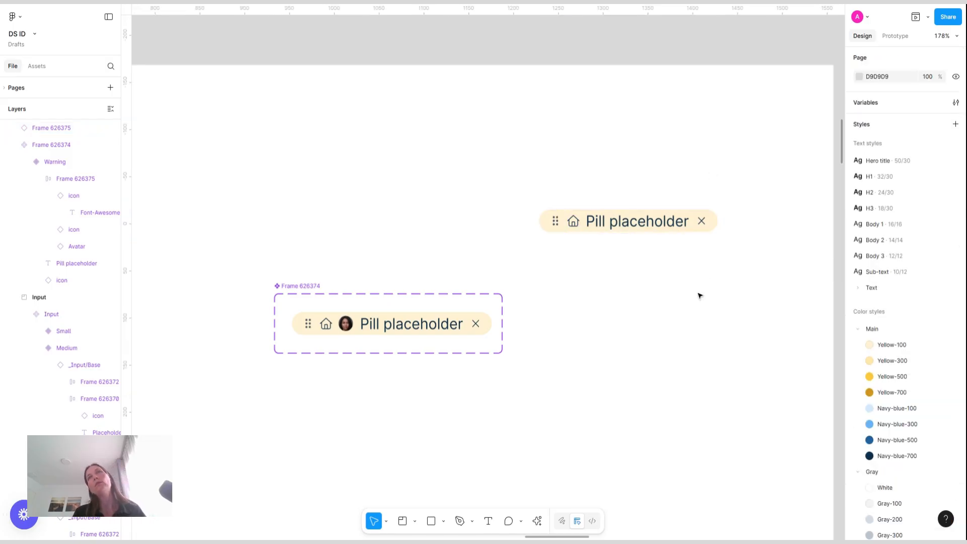
left_click(577, 223)
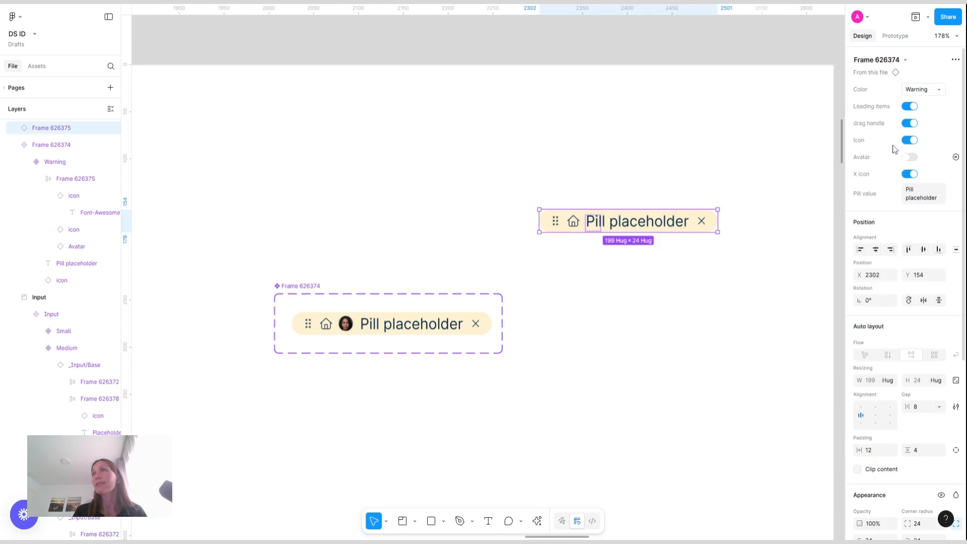
left_click(912, 141)
left_click(607, 353)
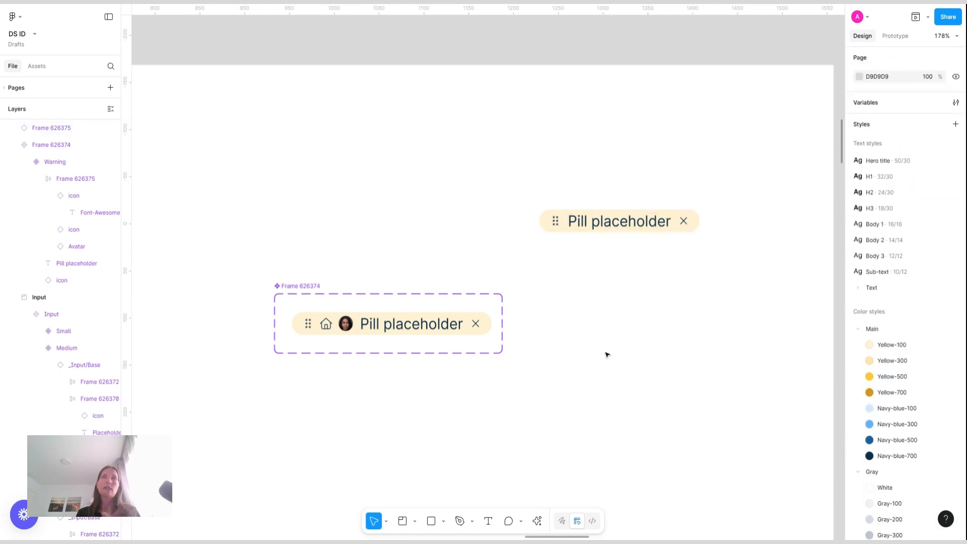
left_click(567, 222)
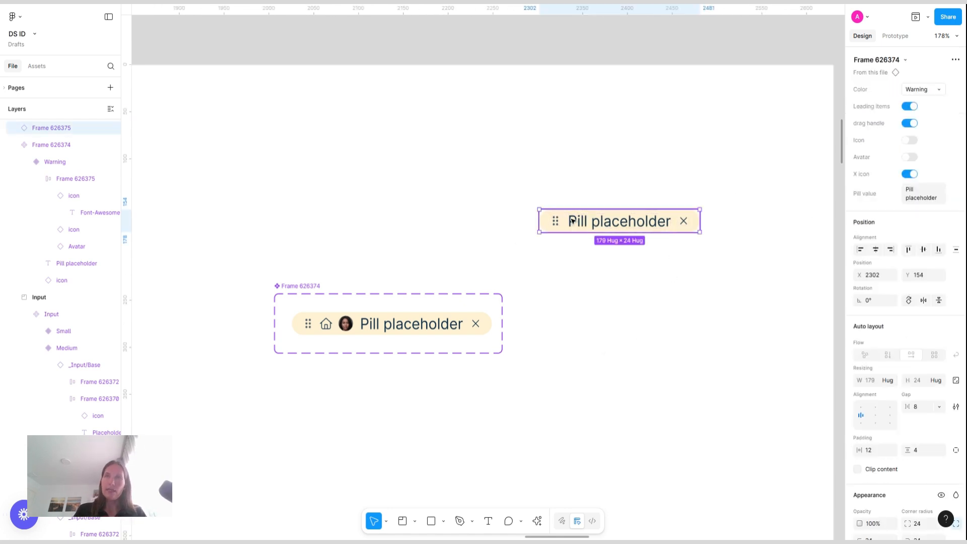
key("Delete")
left_click(342, 330)
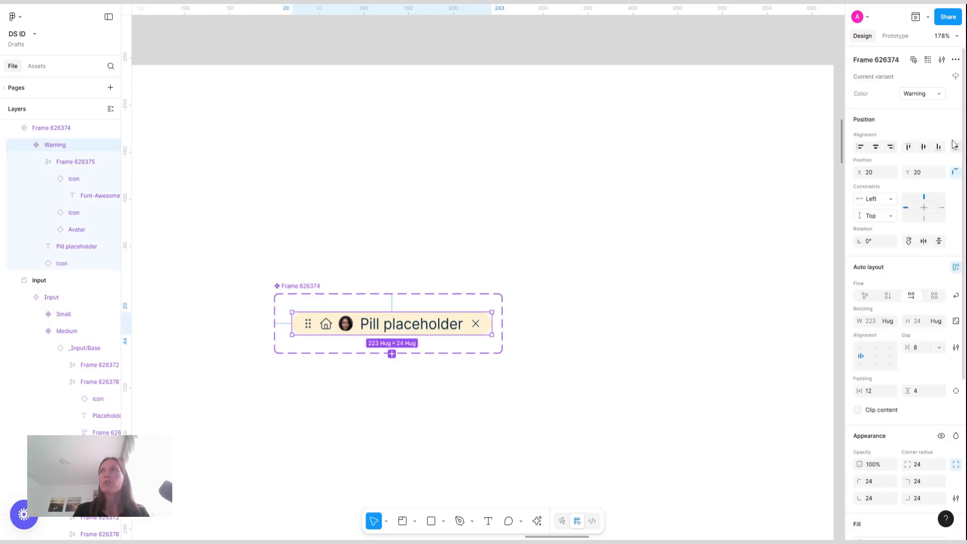
left_click(392, 354)
key("ctrl+z")
Set the pill variant's width to hug its contents
left_click(319, 286)
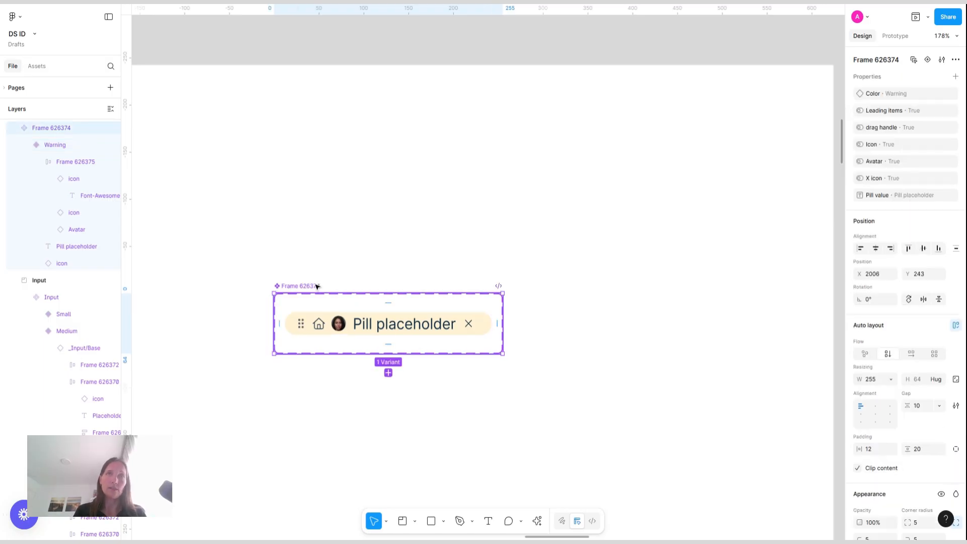
left_click(320, 323)
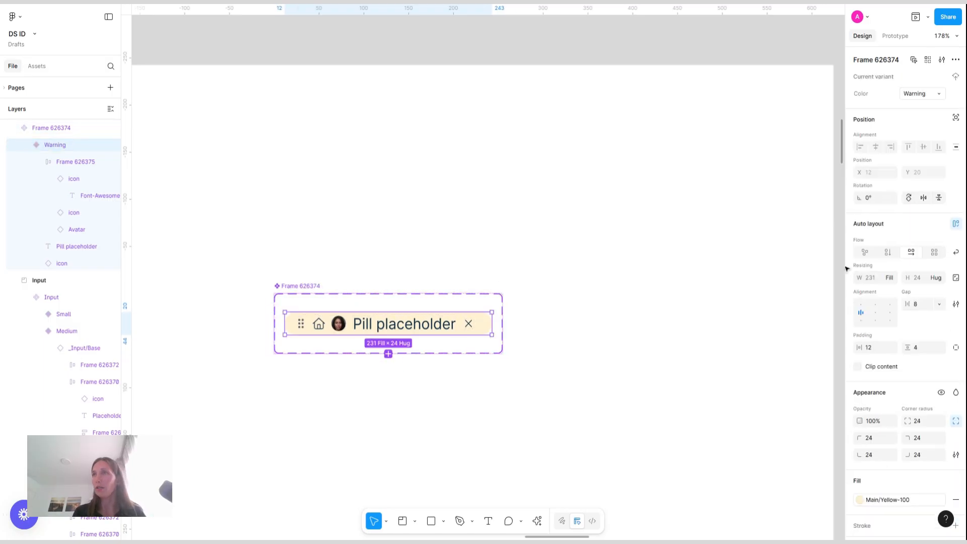
left_click(891, 277)
left_click(865, 266)
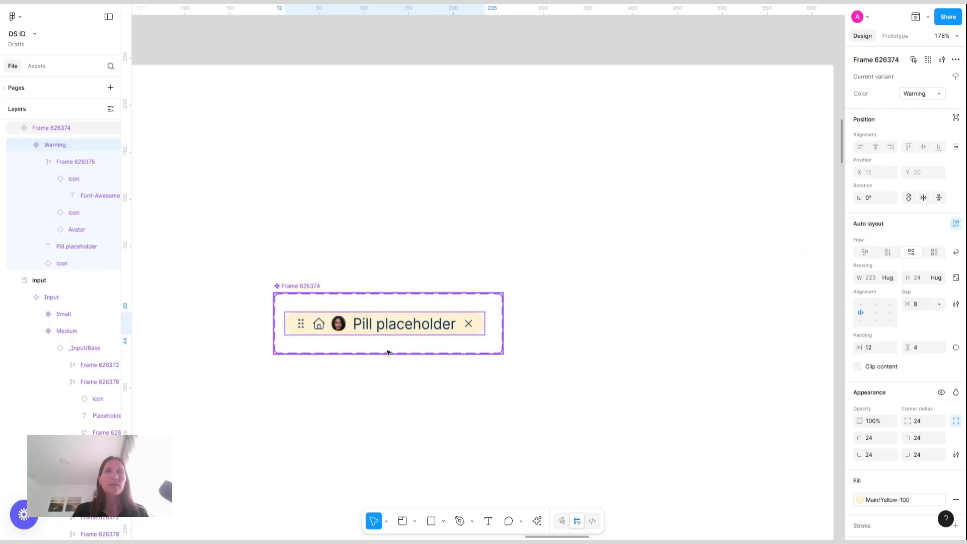
Add five more color variants to the pill component set
left_click(368, 395)
left_click(391, 334)
left_click(384, 352)
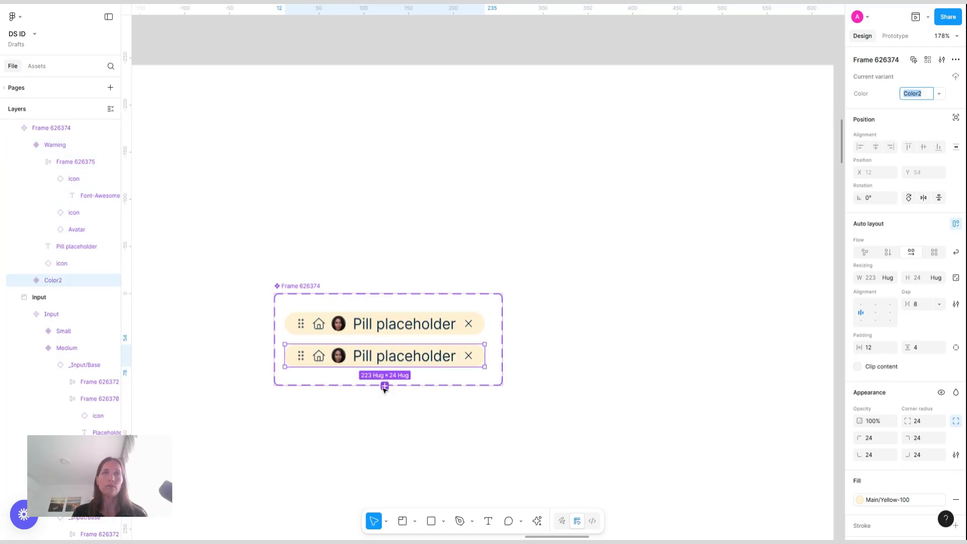
left_click(384, 386)
left_click(385, 418)
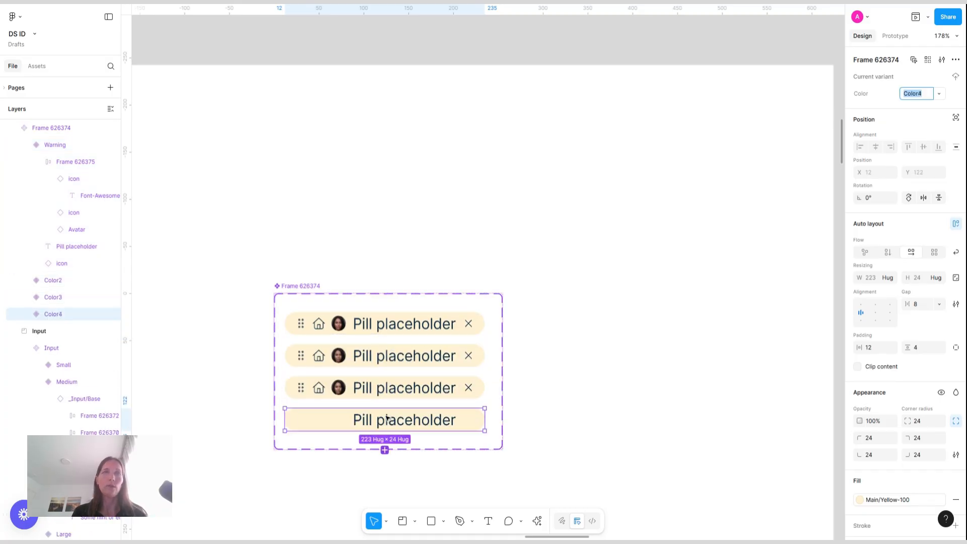
left_click(384, 450)
left_click(385, 483)
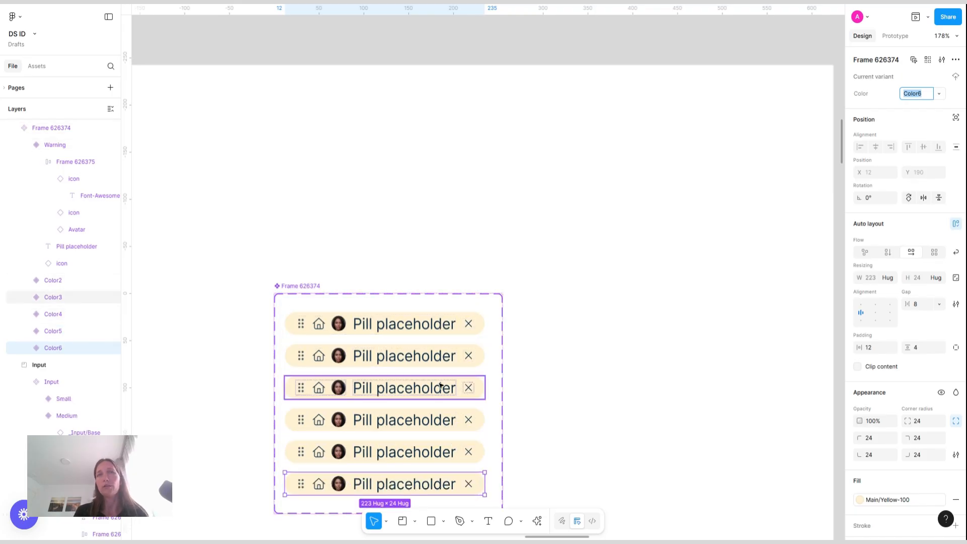
Change the Color2 variant's fill to Navy-blue-100
left_click(448, 354)
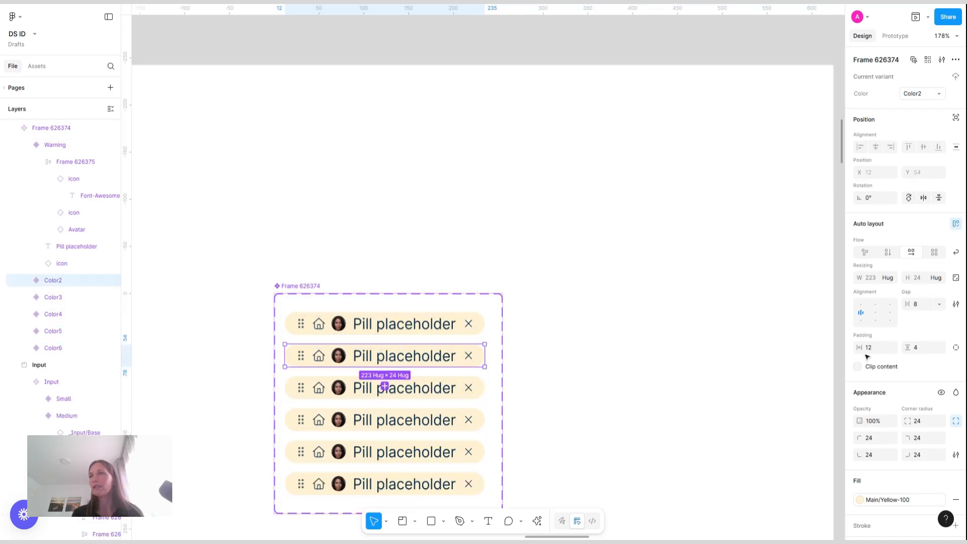
left_click(867, 499)
left_click(773, 470)
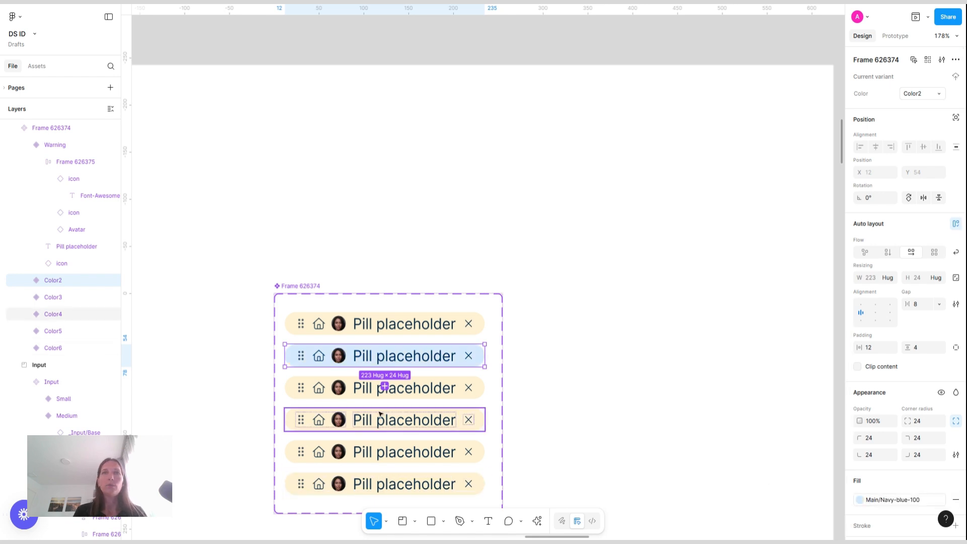
Change the Color3 variant's fill to the Gray-100 color style
left_click(428, 388)
left_click(895, 499)
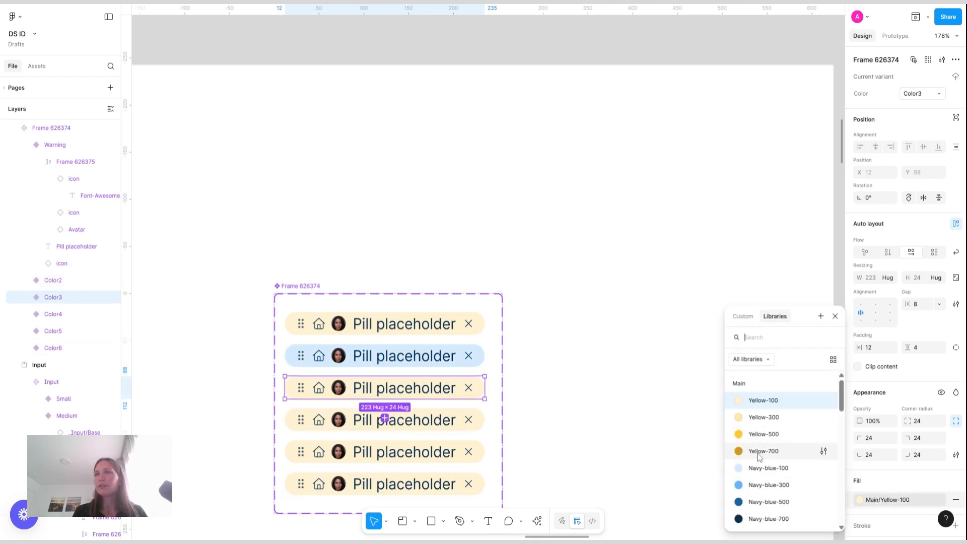
scroll(771, 444, "down", 5)
scroll(761, 456, "down", 1)
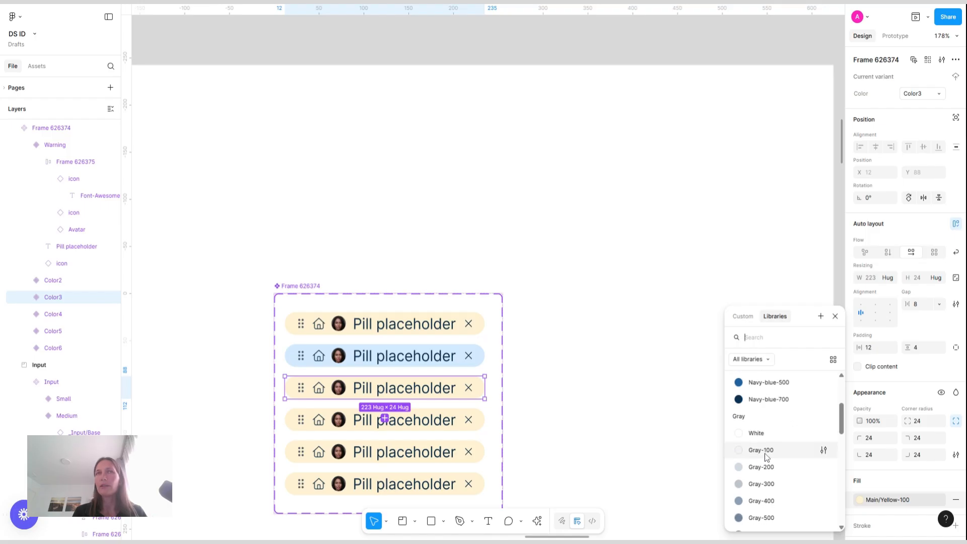
left_click(767, 454)
Change the Color4 variant's fill to the Red-100 accent color style
left_click(474, 419)
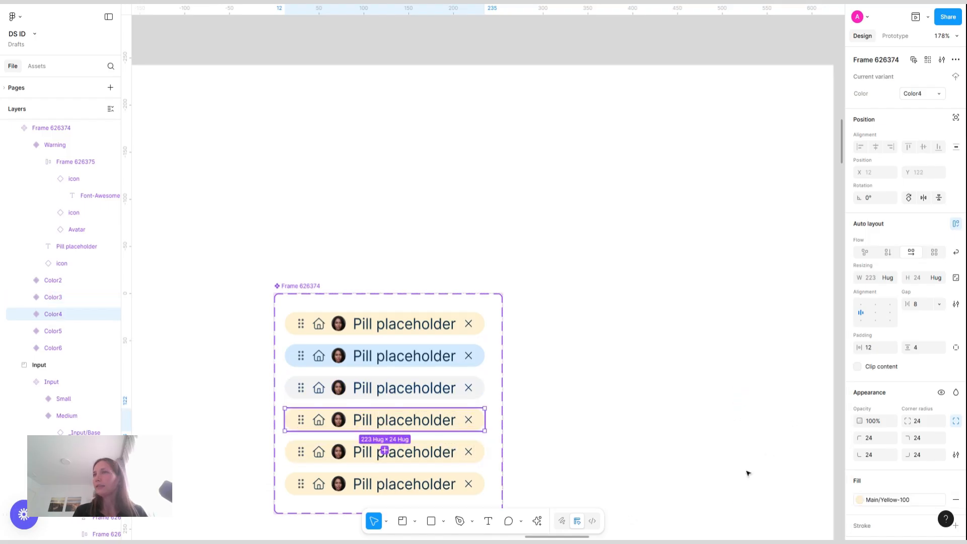
left_click(890, 499)
scroll(740, 439, "down", 10)
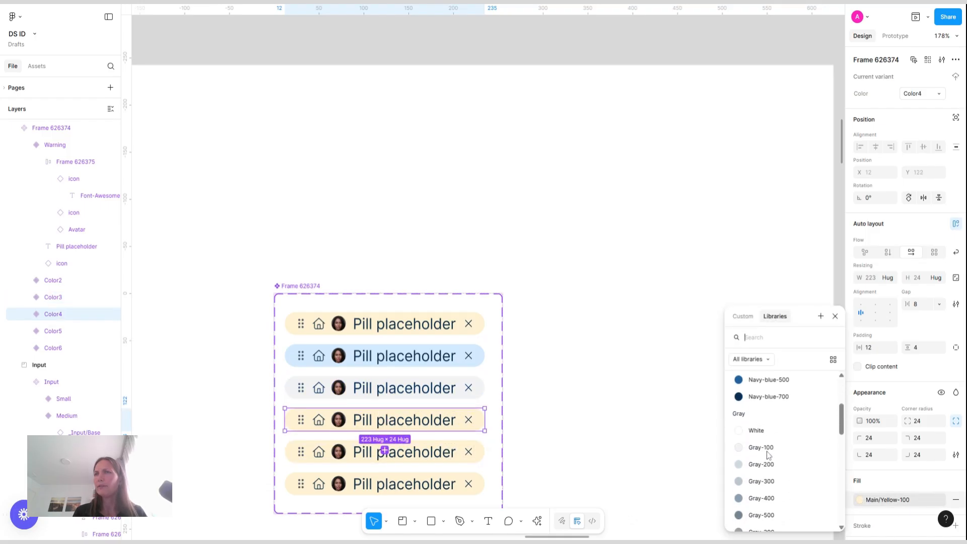
scroll(767, 455, "down", 3)
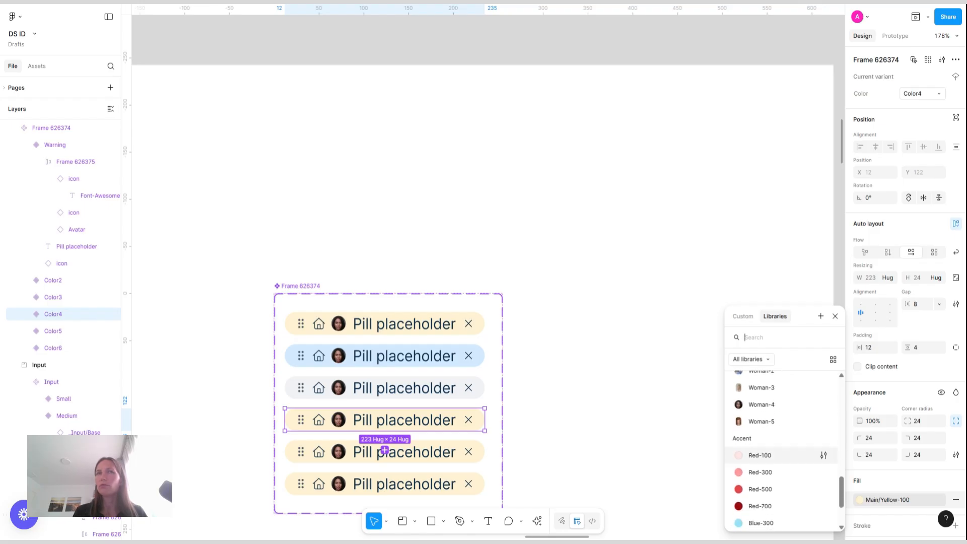
left_click(760, 455)
Give the Color5 variant a light green fill, custom colour DFF9E9
left_click(464, 452)
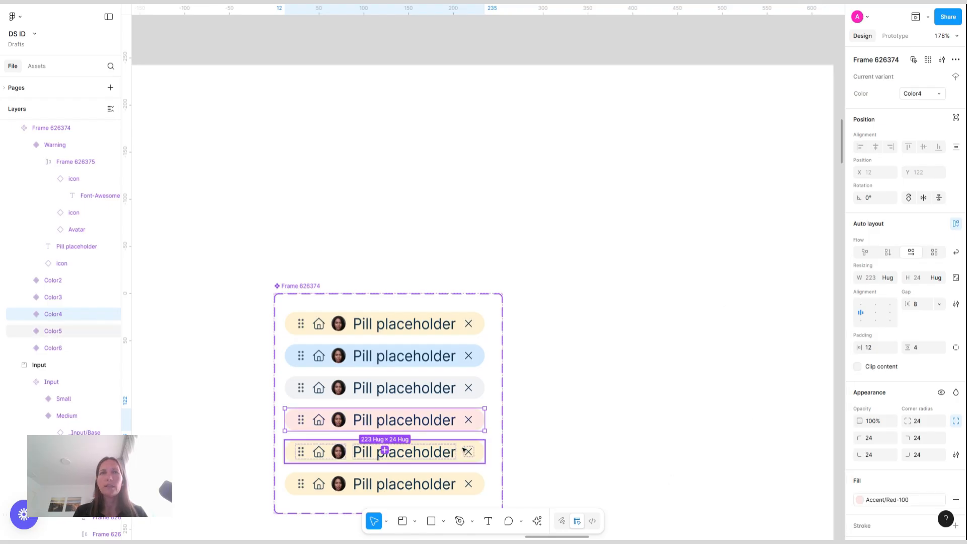
left_click(888, 499)
scroll(798, 460, "down", 3)
scroll(797, 460, "down", 5)
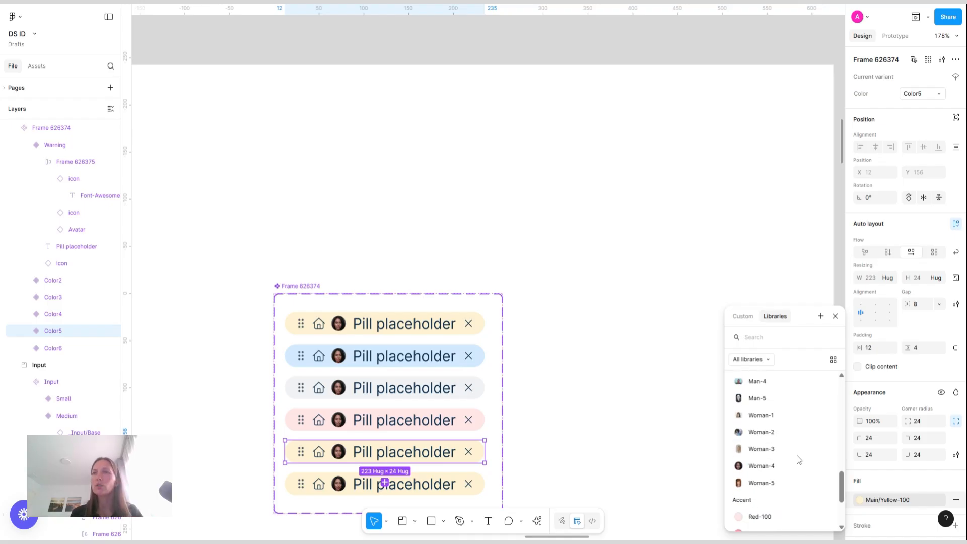
left_click(758, 519)
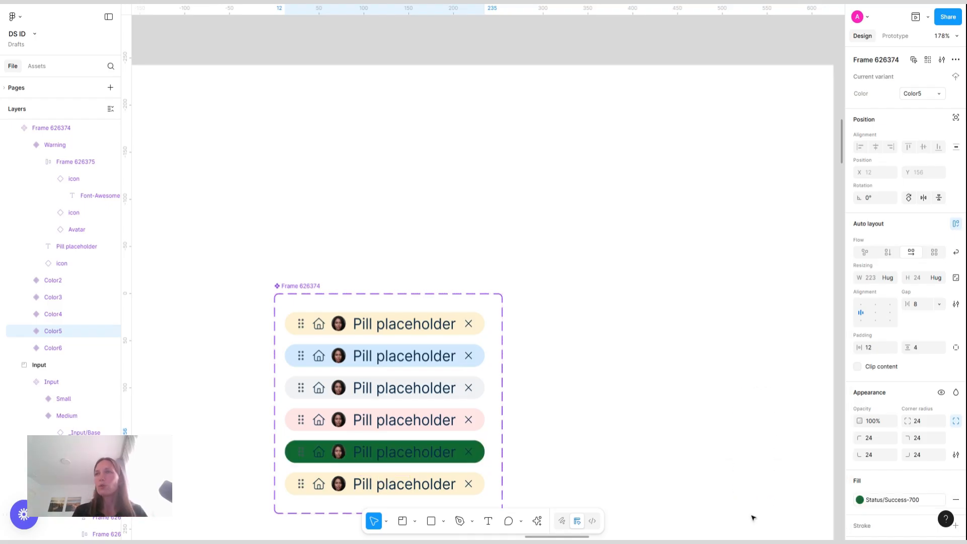
left_click(861, 501)
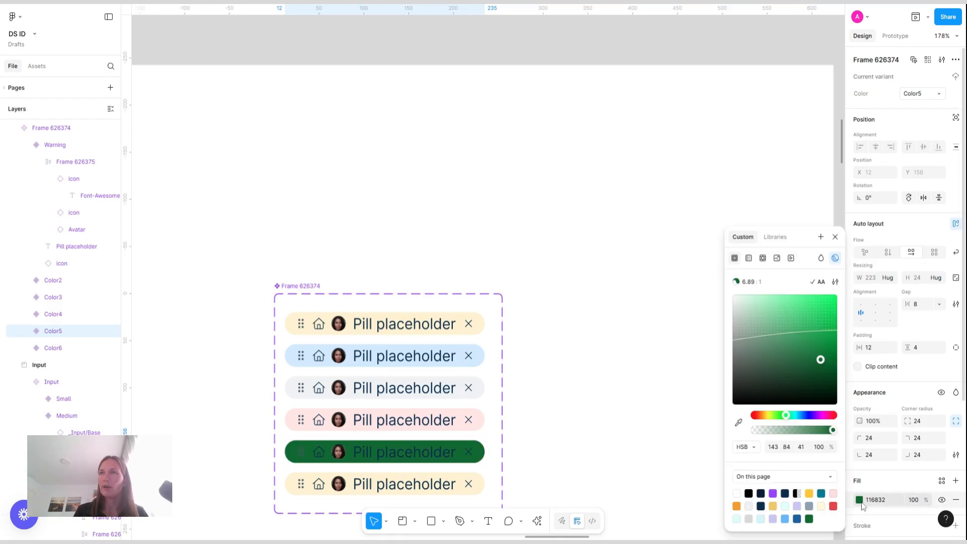
left_click(750, 299)
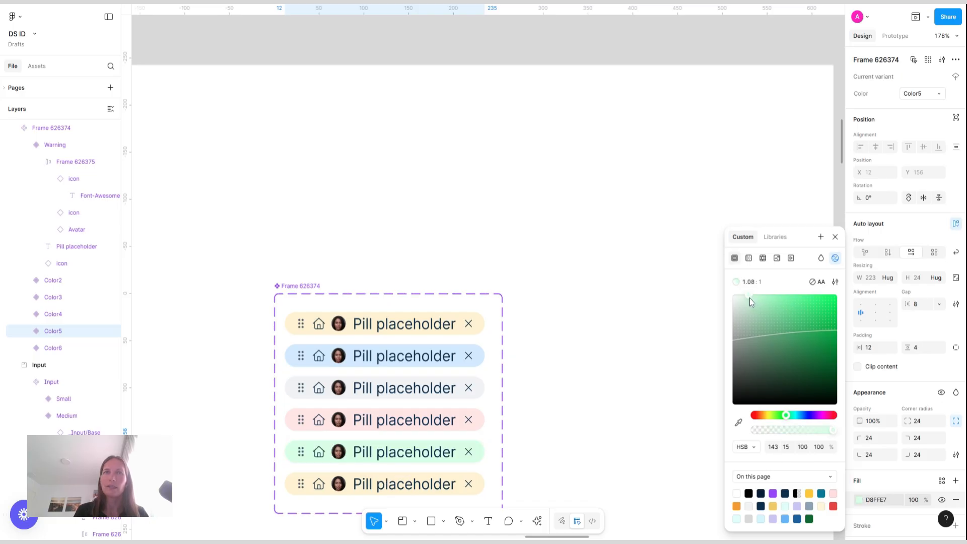
left_click_drag(749, 298, 745, 303)
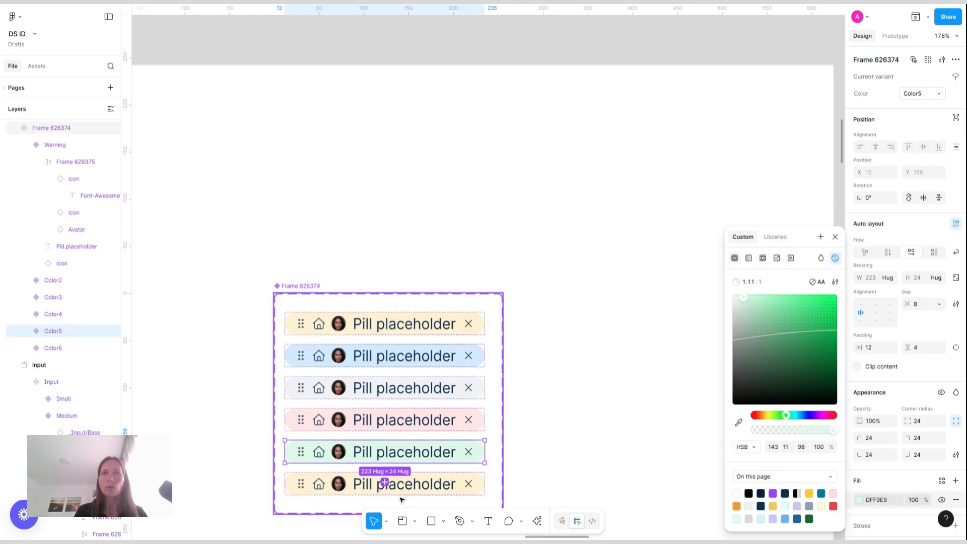
Detach the Color6 variant's fill style and set a custom light purple fill, EAD2FF
left_click(385, 483)
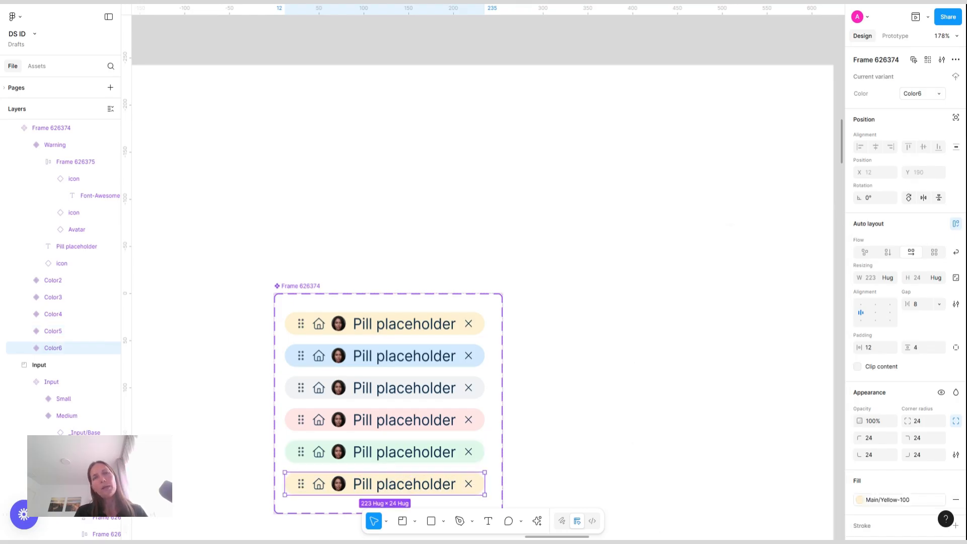
left_click(920, 502)
left_click(941, 500)
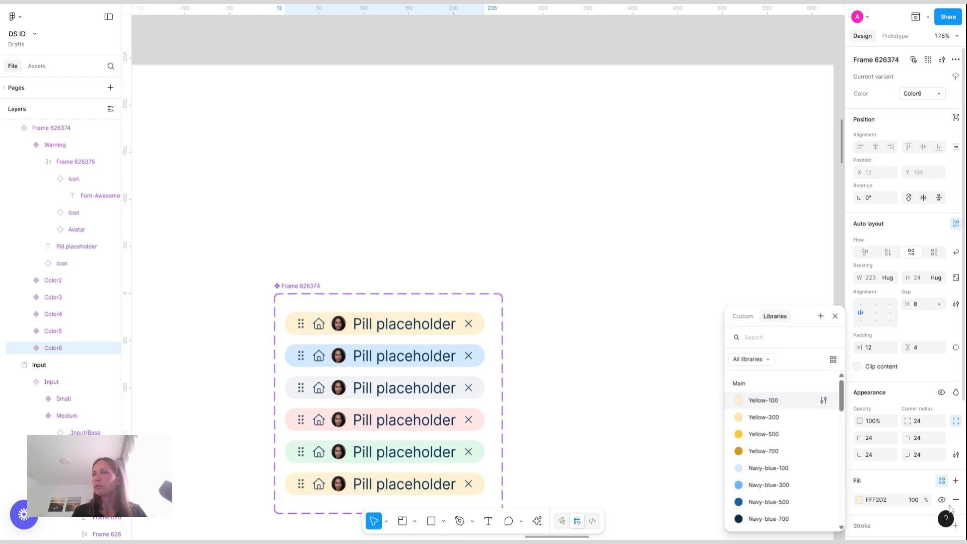
left_click(860, 500)
left_click(814, 415)
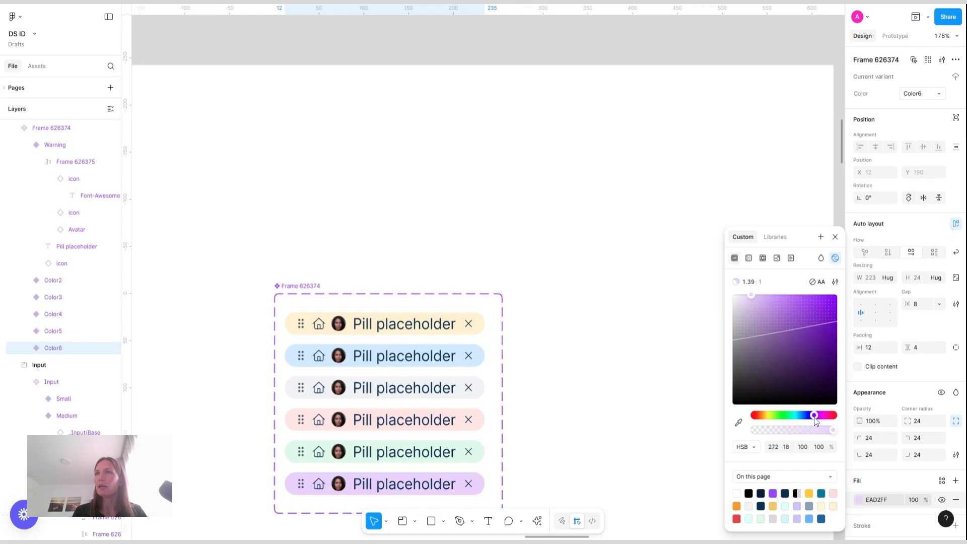
left_click(622, 250)
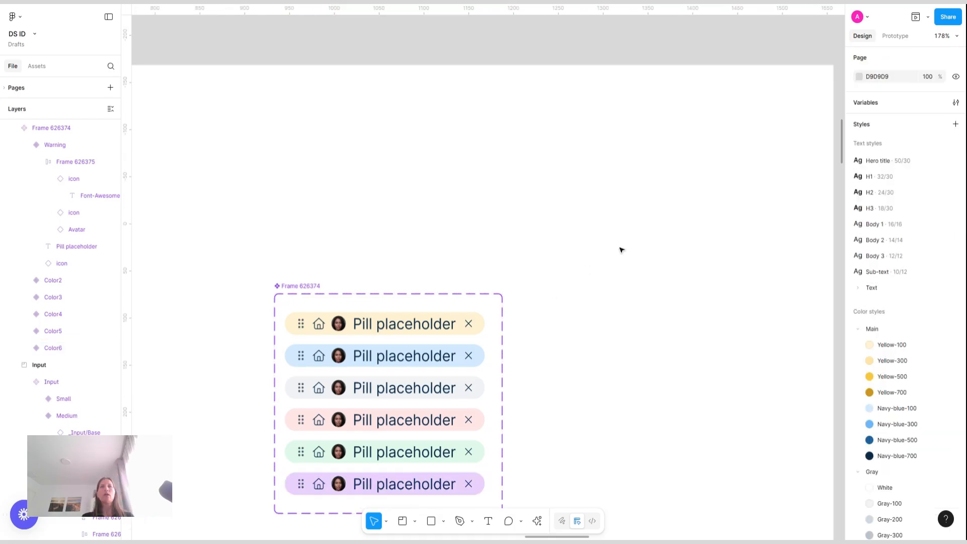
Rename the Color2 and Color3 variants' Color values to Blue and Gray
scroll(622, 250, "down", 3)
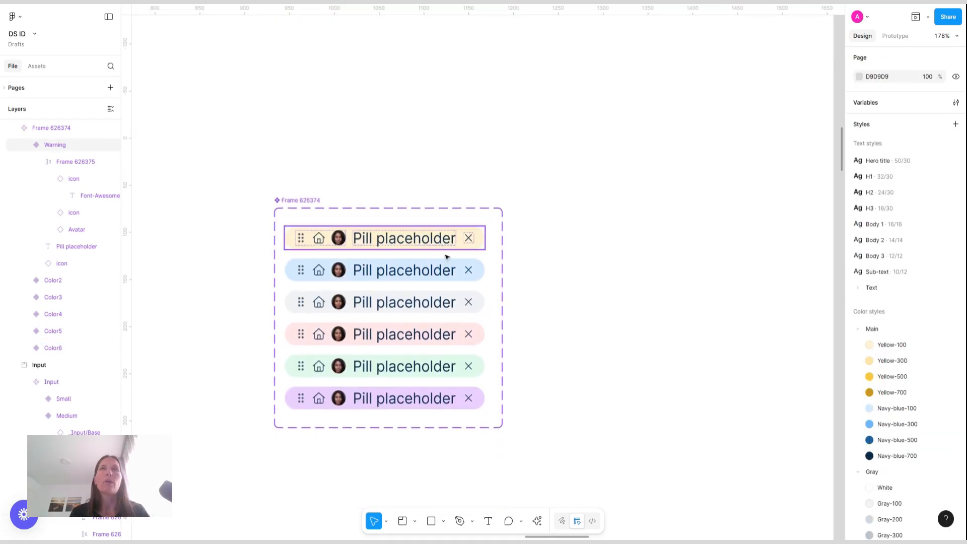
left_click(448, 268)
left_click(923, 97)
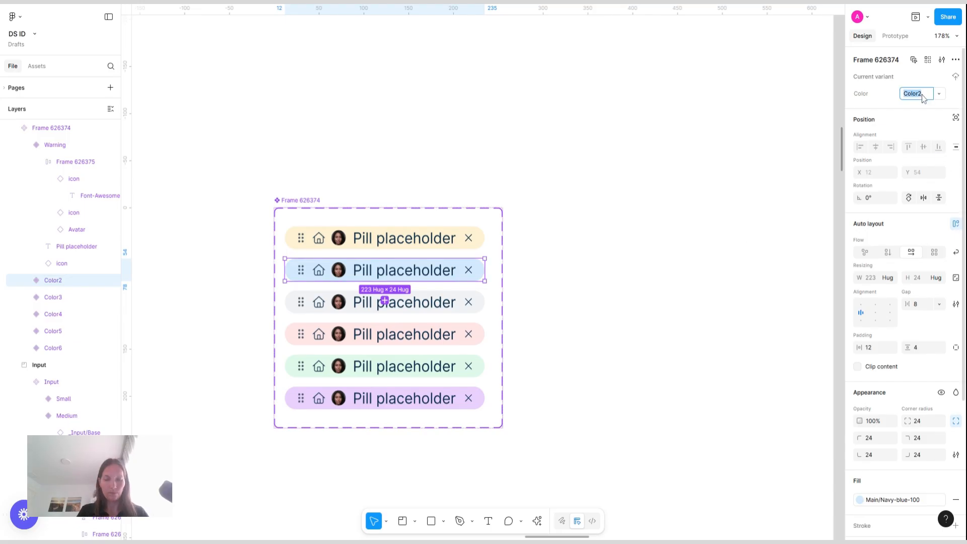
type("Blue")
key("Return")
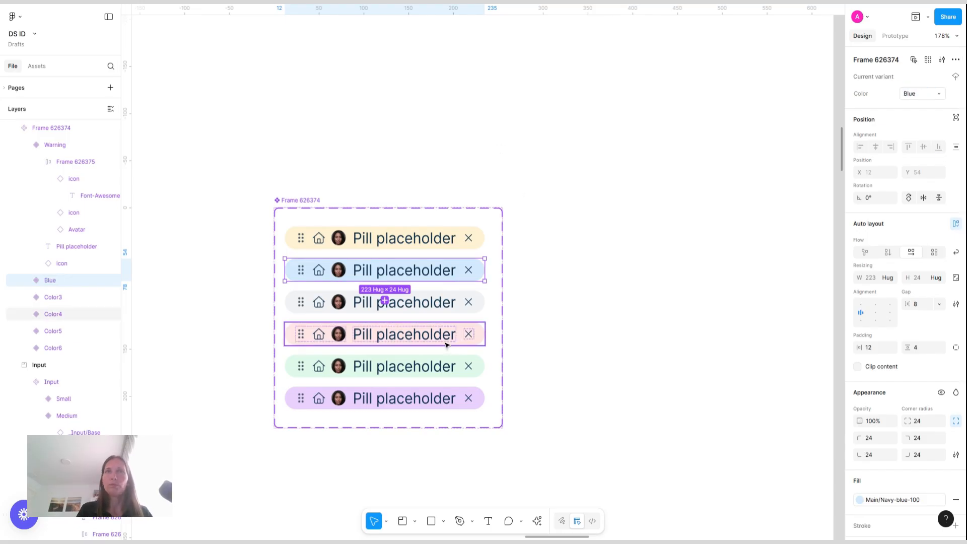
left_click(461, 305)
left_click(921, 98)
type("Gray")
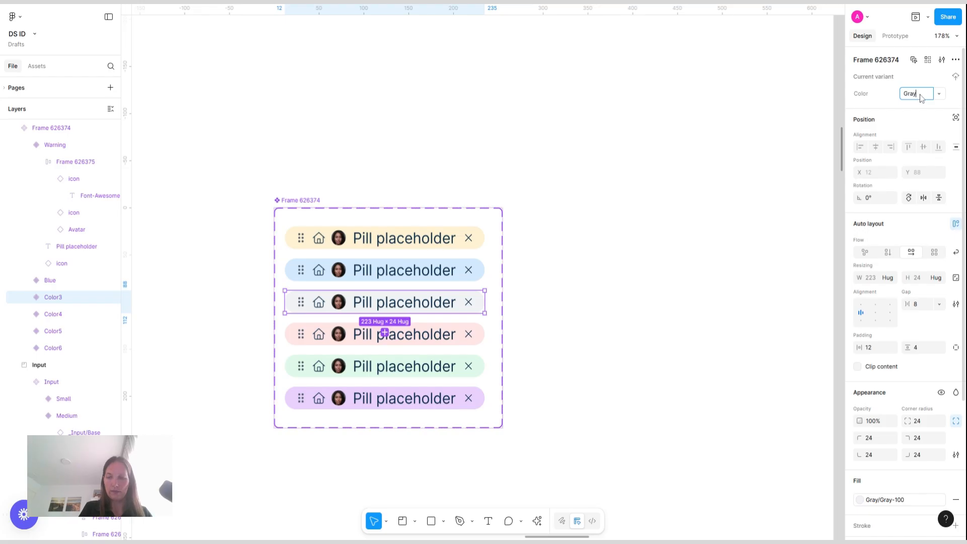
key("Return")
Rename the Color4 and Color5 variants' Color values to Pink and Green
left_click(434, 337)
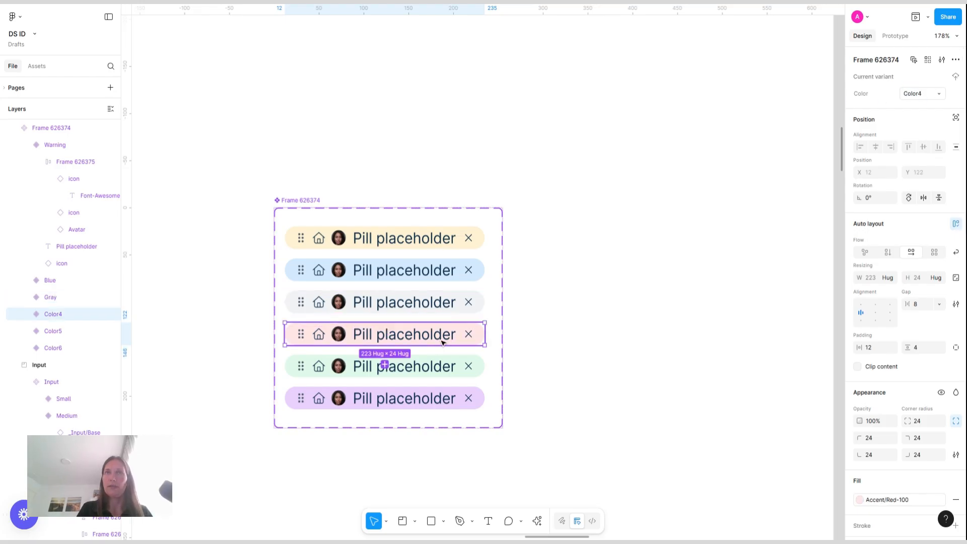
left_click(930, 97)
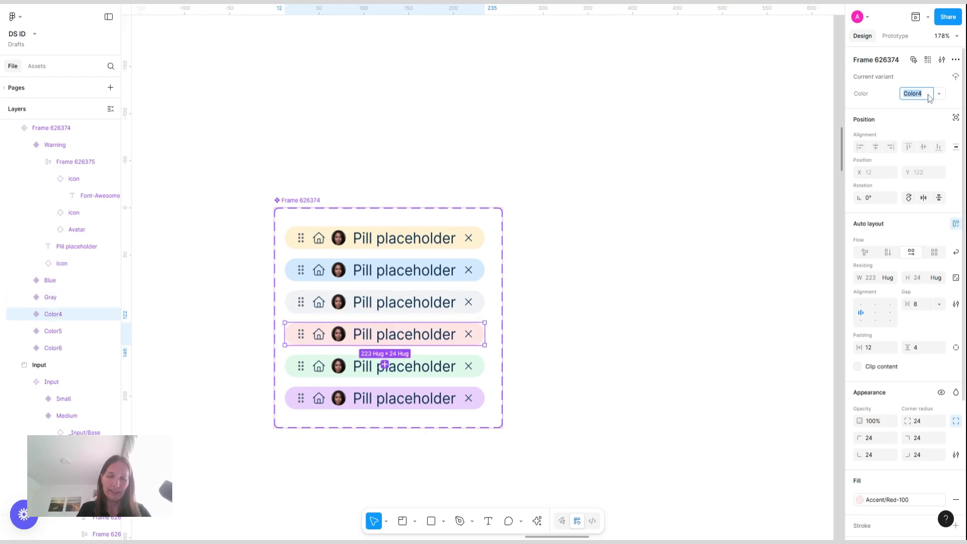
type("Pink")
key("Return")
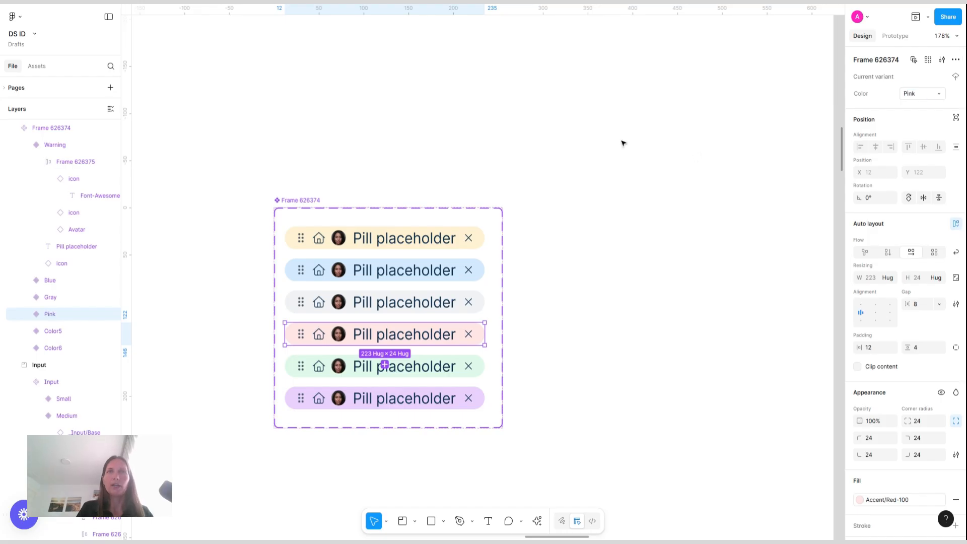
left_click(403, 366)
left_click(926, 95)
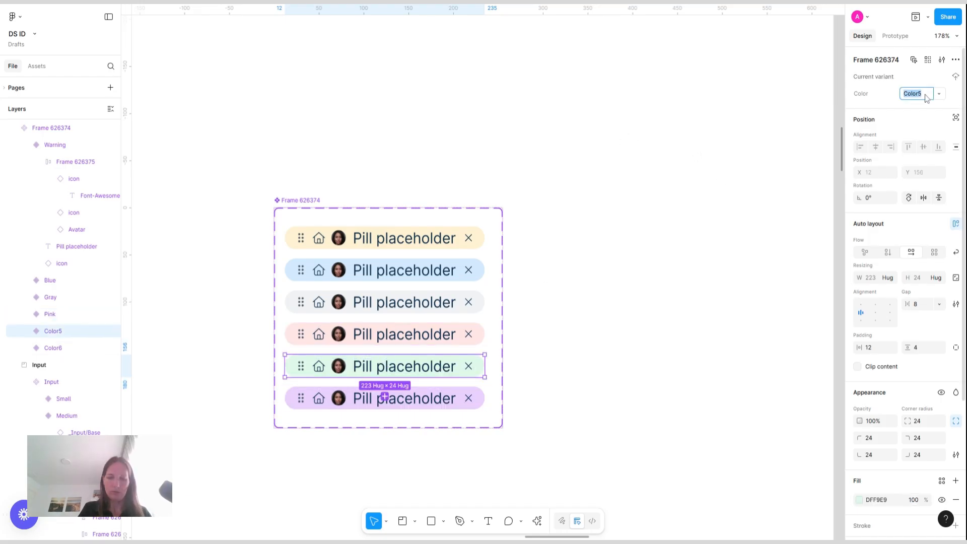
type("Green")
key("Return")
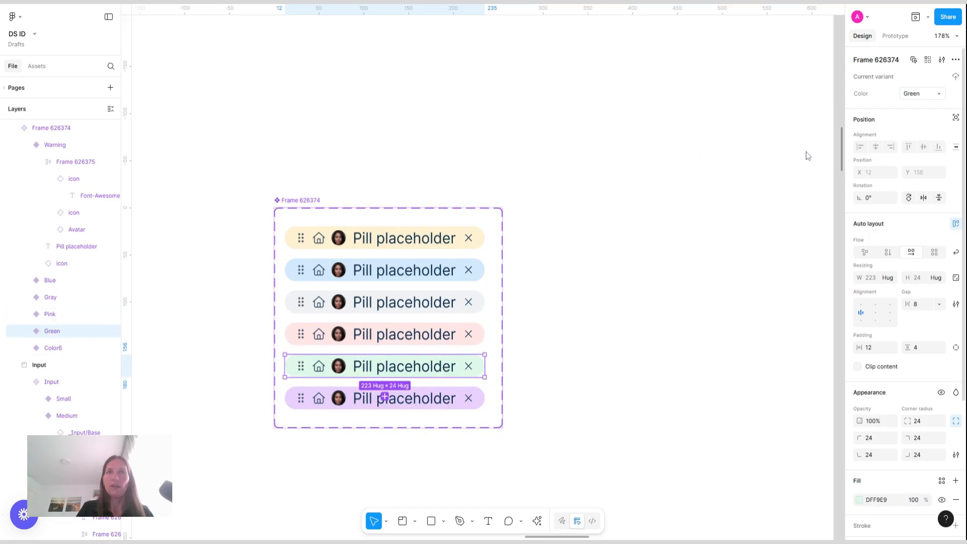
Rename the Color6 and Warning variants' Color values to Purple and Yellow
left_click(470, 398)
left_click(928, 95)
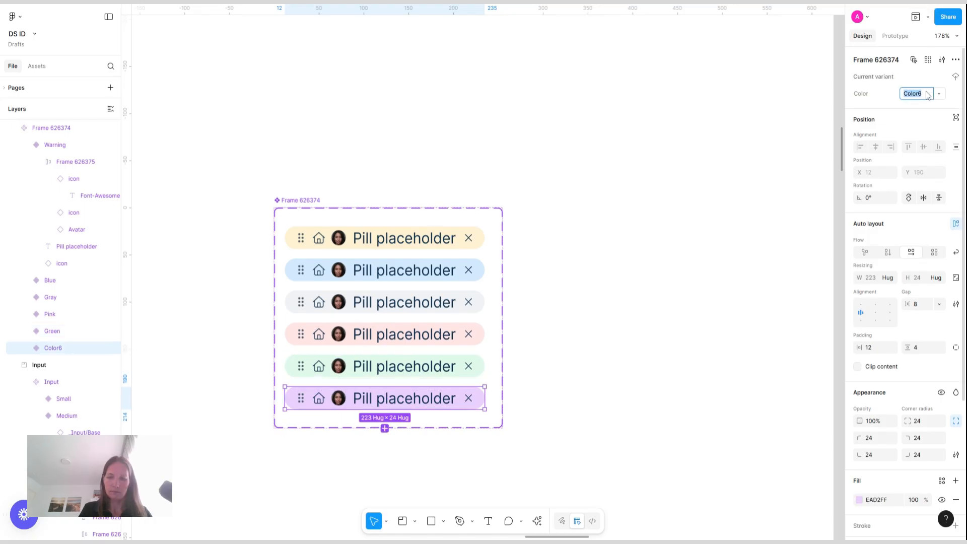
type("Purple")
key("Return")
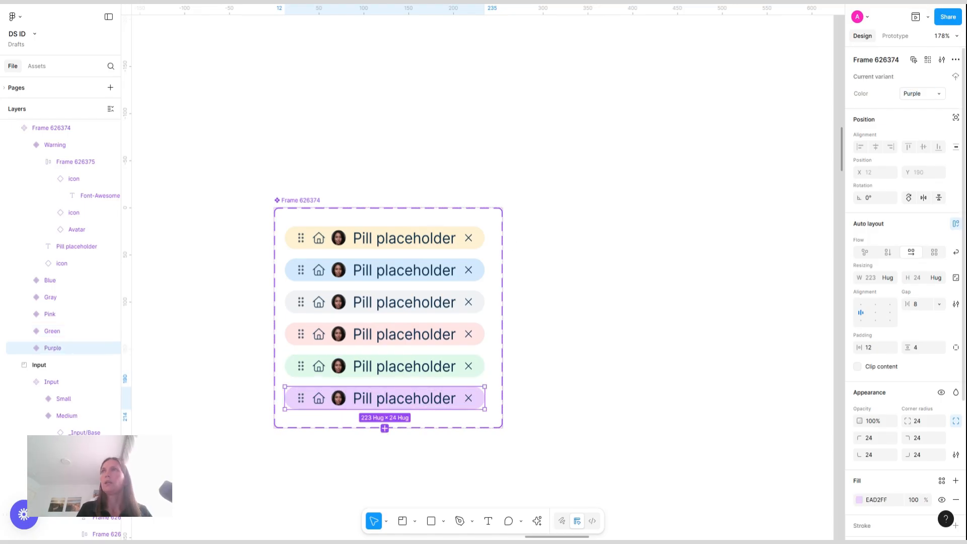
left_click(394, 237)
left_click(931, 98)
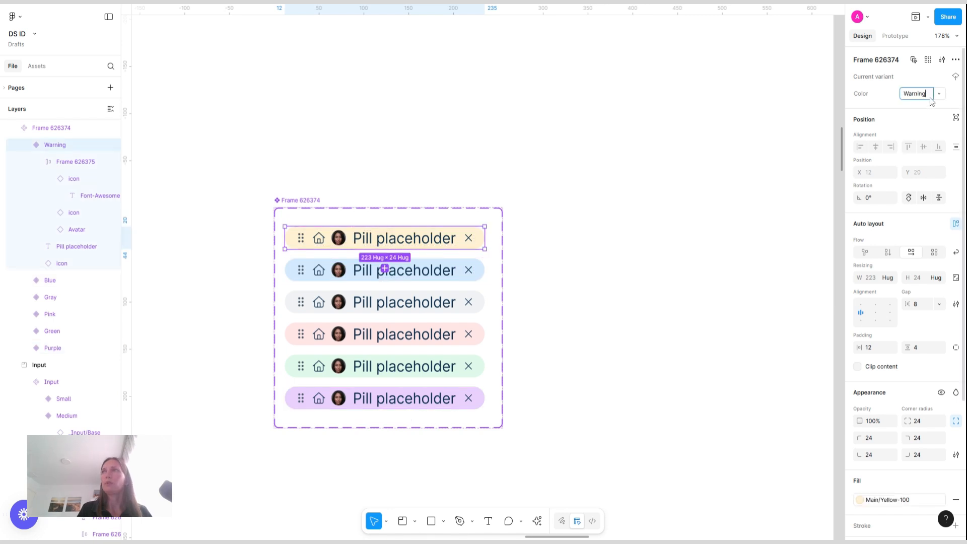
type("Yellow")
key("Return")
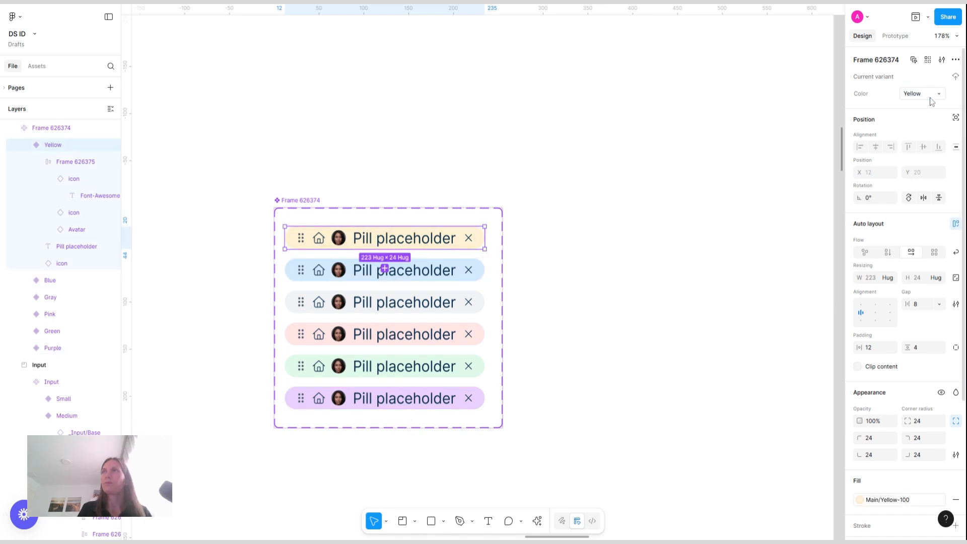
Rename the pill component set to _Pill/Base
left_click(557, 116)
scroll(494, 161, "right", 3)
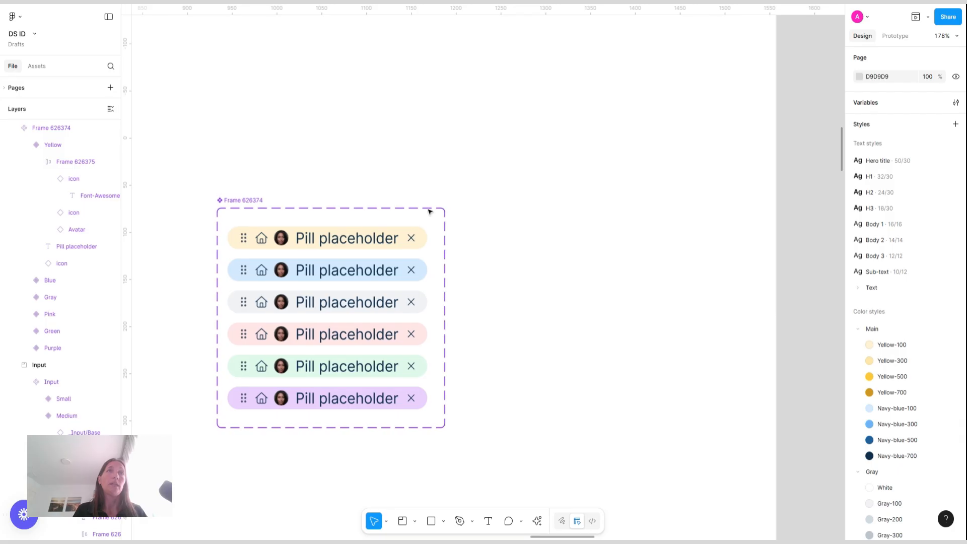
left_click(247, 201)
key("BackSpace")
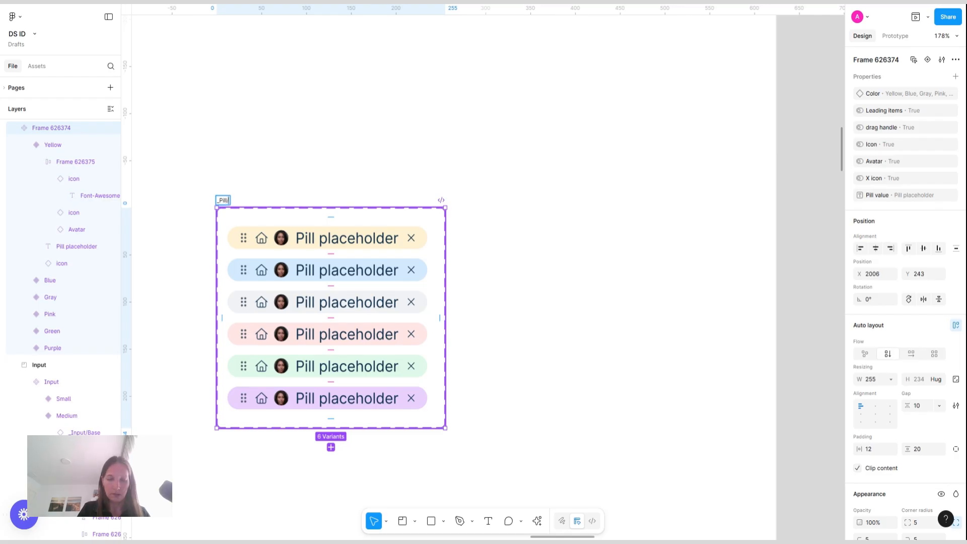
type("_Pill/Base")
key("Return")
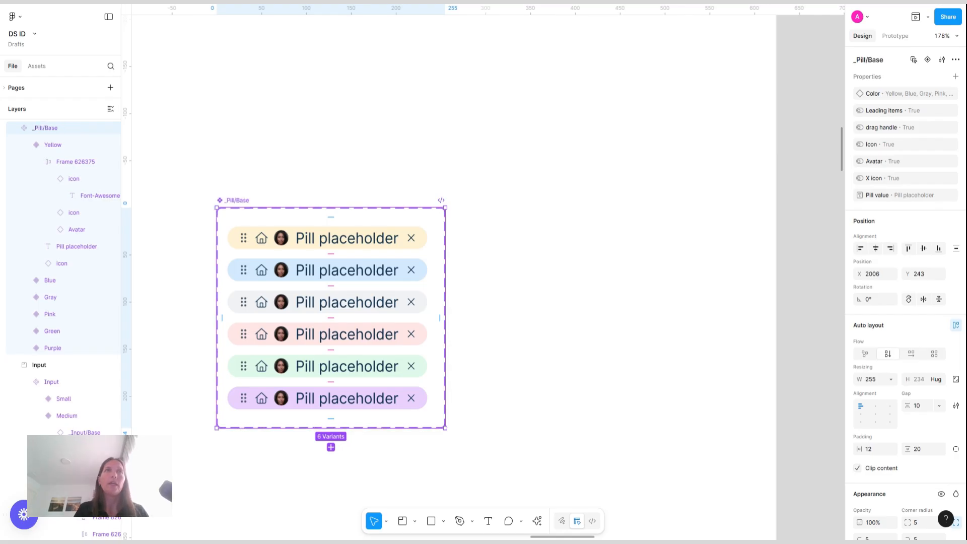
Place a yellow pill instance beside the component set and turn it into a new component
left_click(259, 241)
left_click_drag(262, 241, 533, 234)
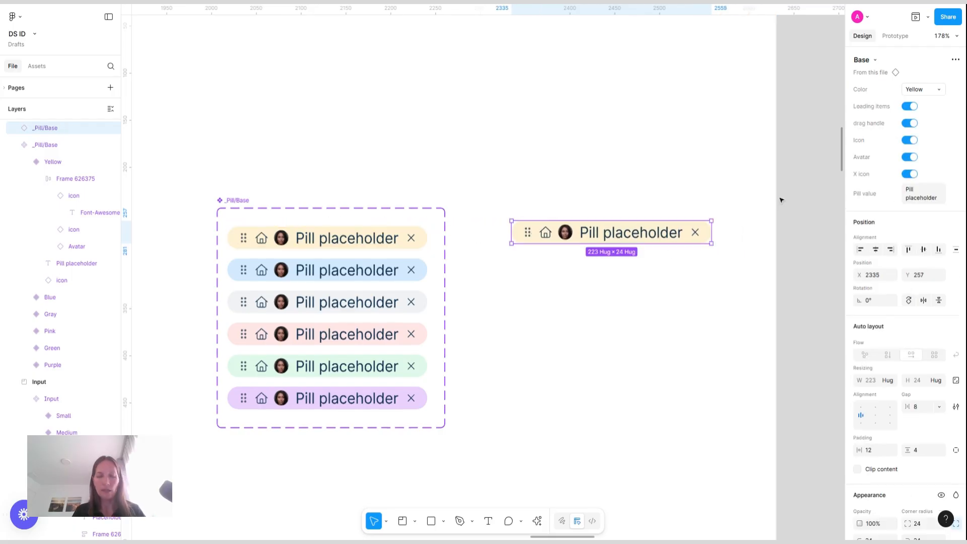
key("ctrl+alt+k")
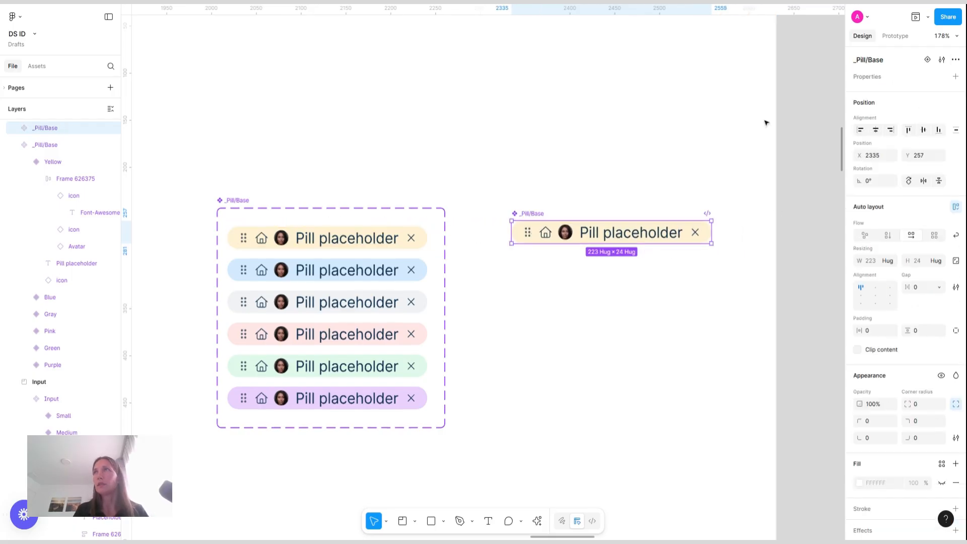
Add a second variant to the new _Pill component and select its nested pill instance
left_click(928, 60)
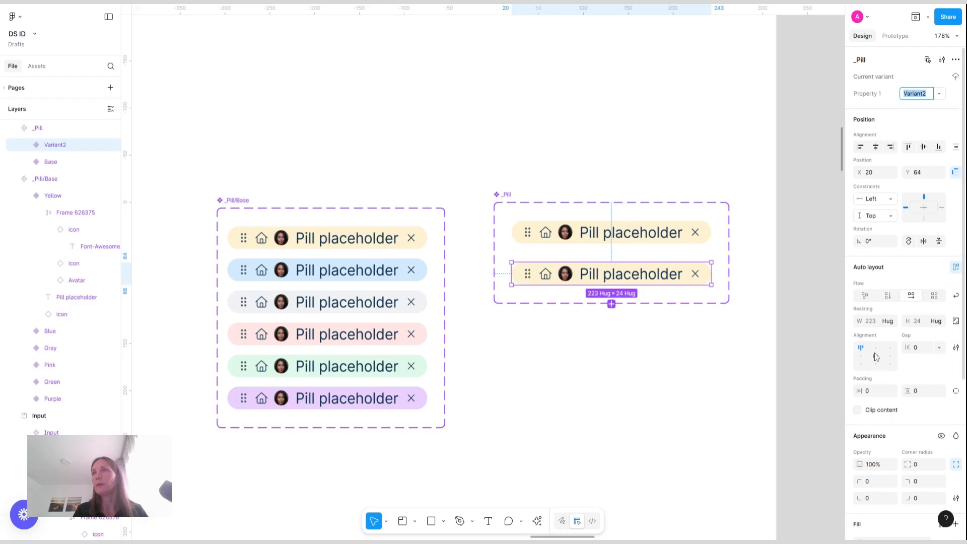
left_click(691, 274)
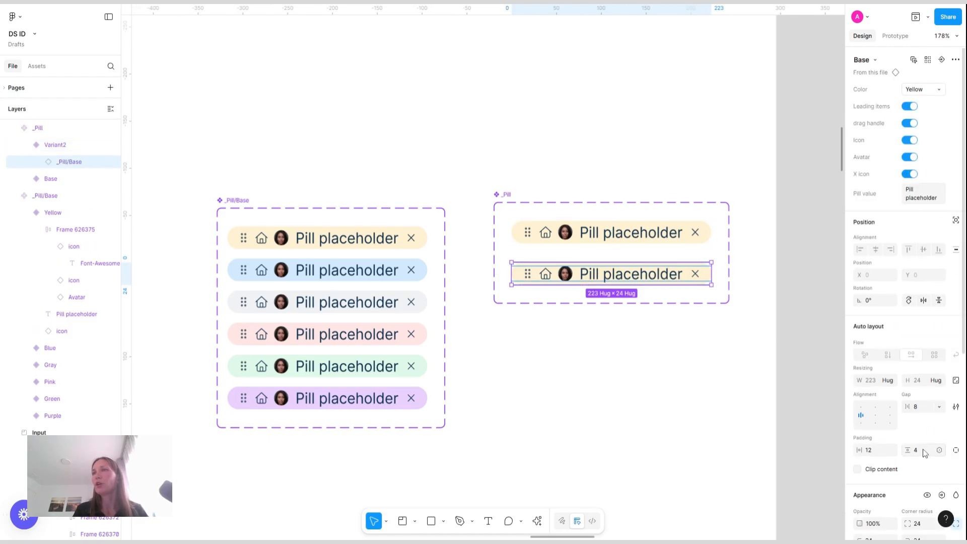
Set the second _Pill variant's nested pill padding to 8 vertical and 16 horizontal
left_click(924, 454)
type("8")
key("Return")
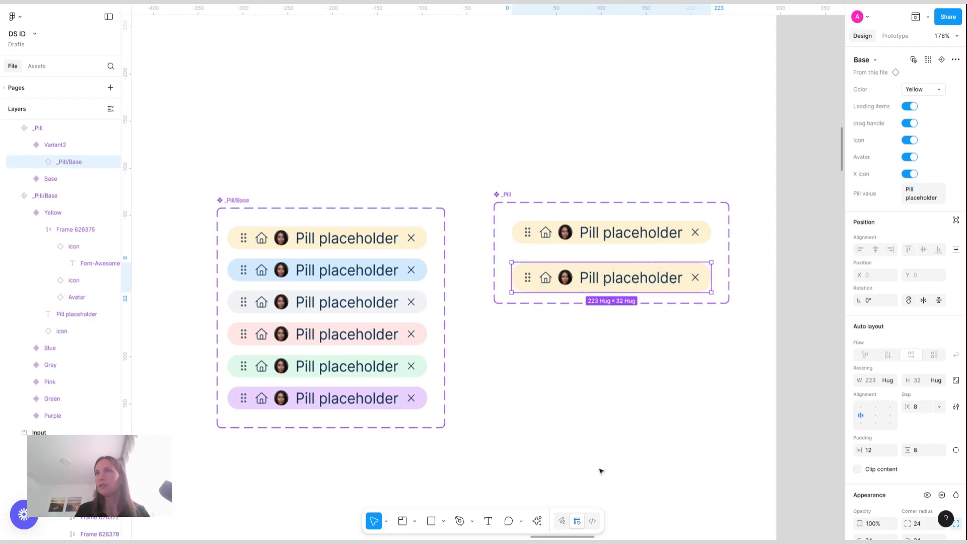
type("16")
key("Return")
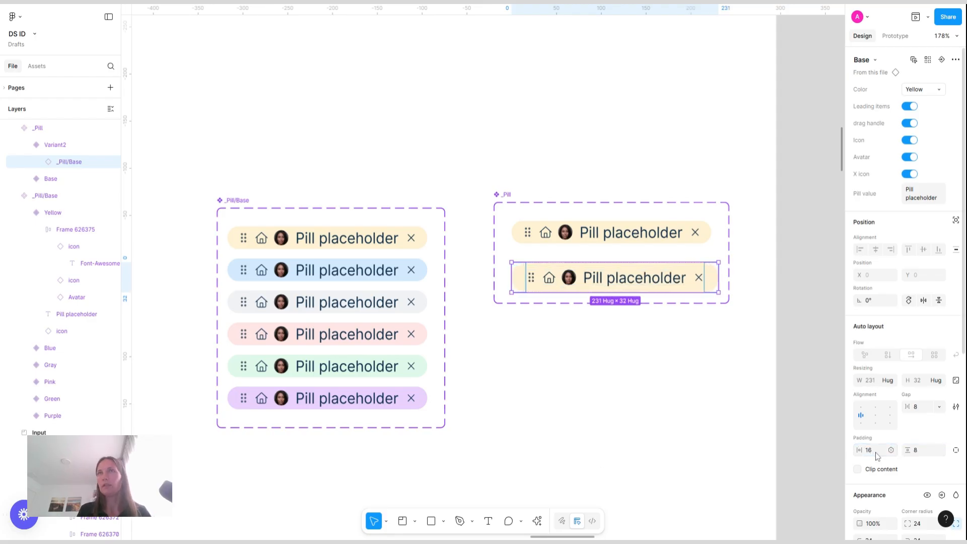
Apply the Body 3 text style to the pill text in all six _Pill/Base variants
double_click(647, 287)
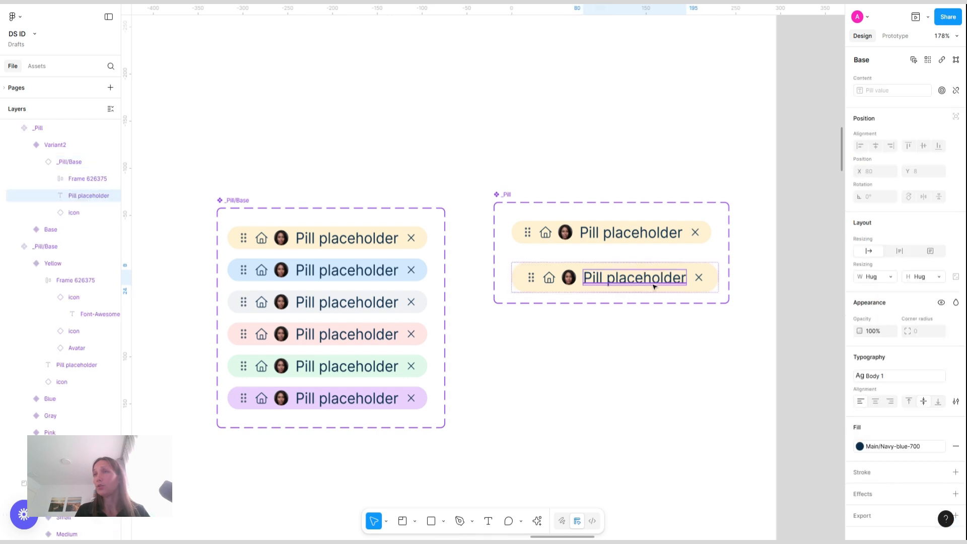
left_click(901, 379)
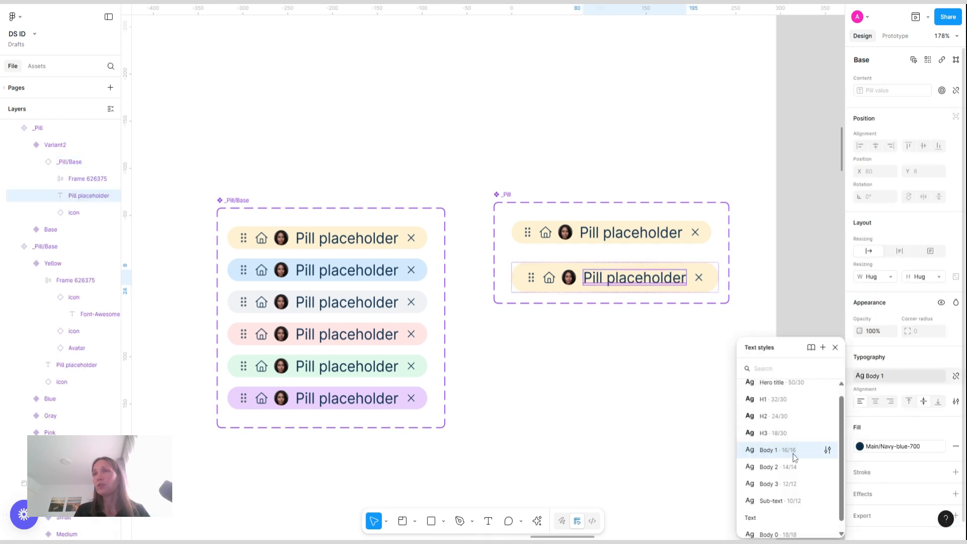
double_click(365, 241)
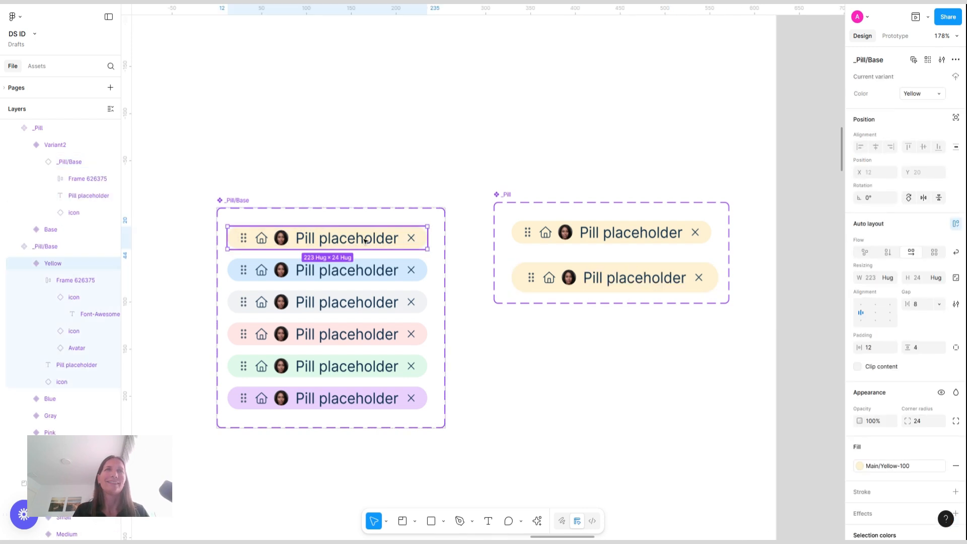
left_click(347, 271, "shift")
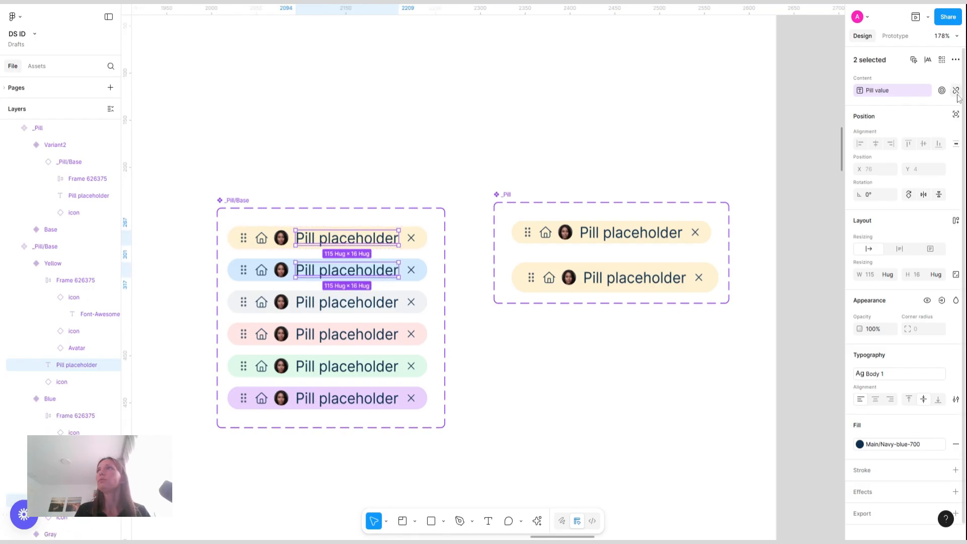
left_click(941, 60)
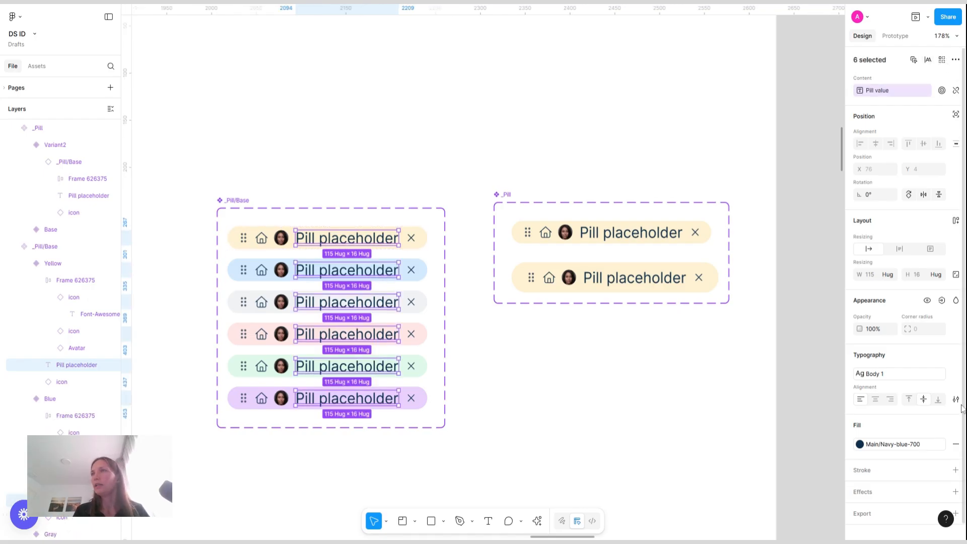
left_click(917, 373)
left_click(797, 488)
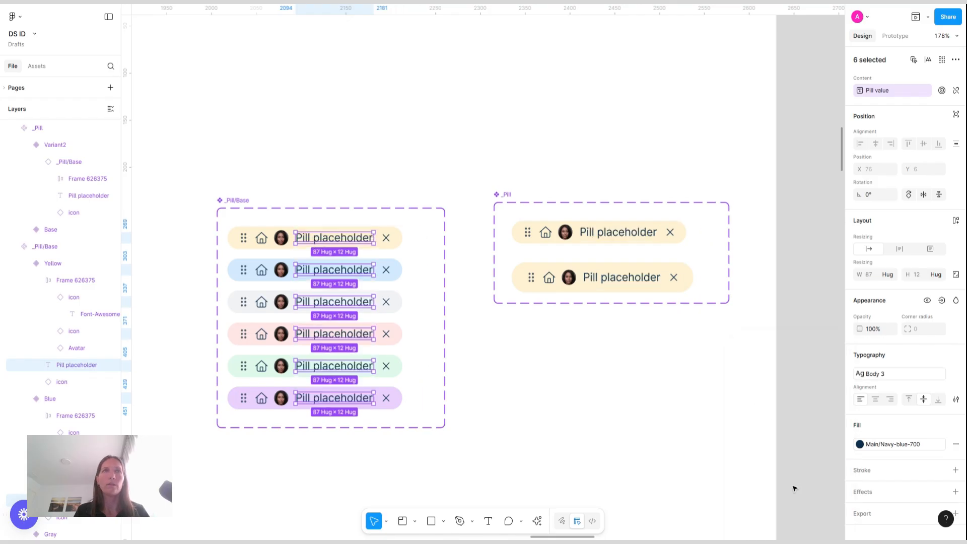
Apply the Body 2 text style to the pill text in the second _Pill variant
left_click(426, 154)
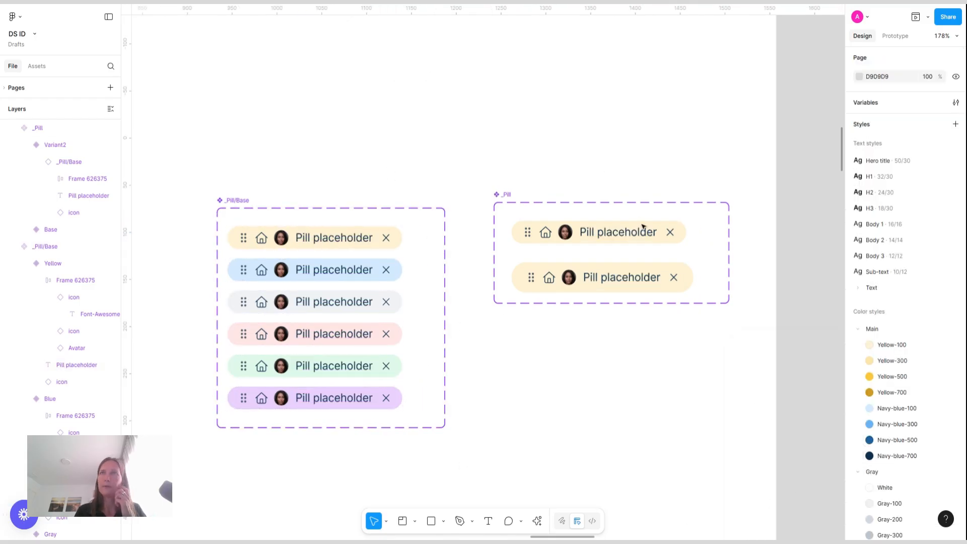
left_click(620, 276)
double_click(621, 276)
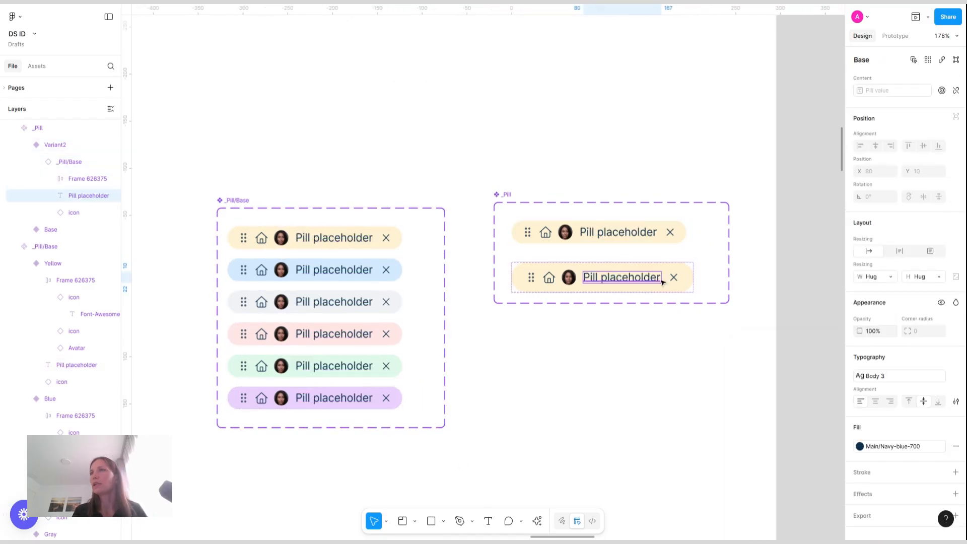
left_click(887, 377)
left_click(781, 457)
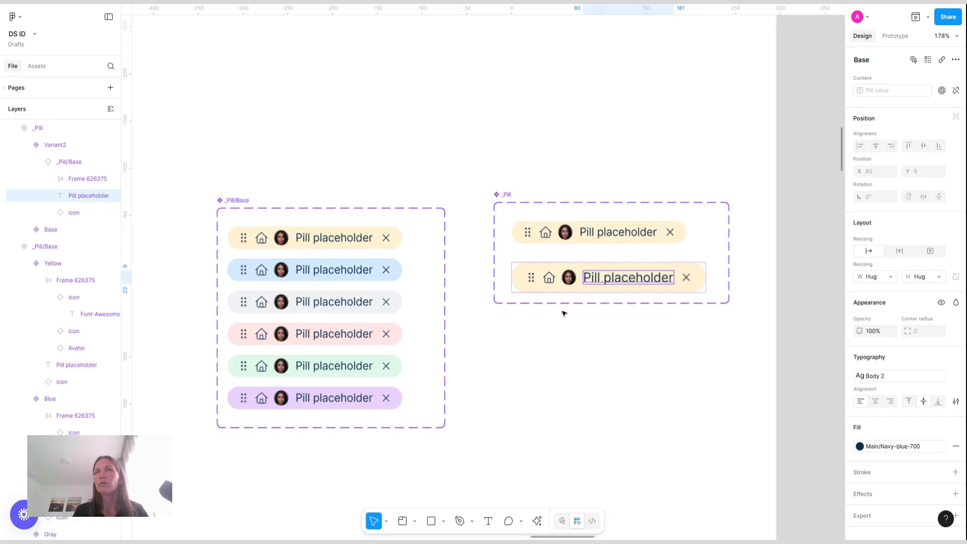
Add a third variant to _Pill and apply the Body 1 text style to its pill text
left_click(574, 276)
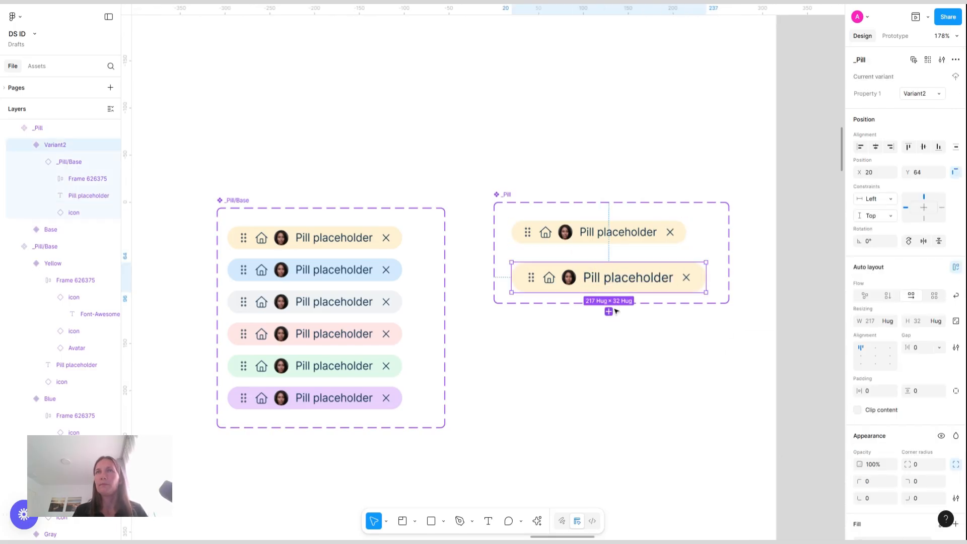
left_click(610, 309)
double_click(632, 334)
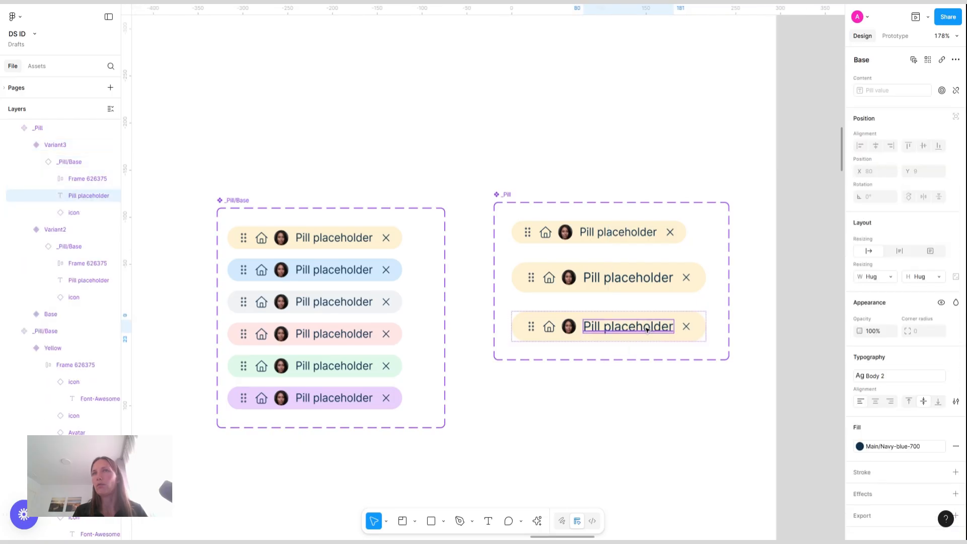
left_click(910, 380)
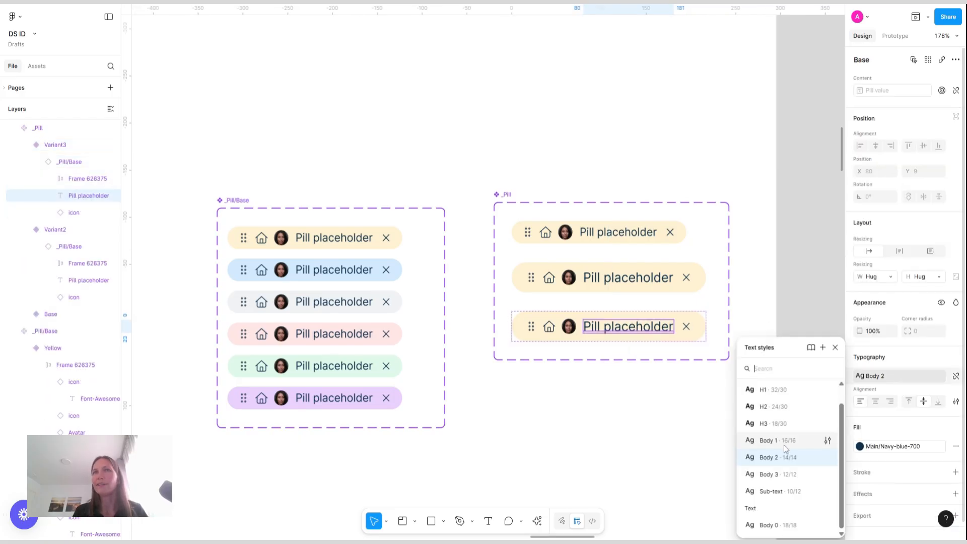
left_click(776, 442)
Switch the third variant's home icon to size 16
left_click(549, 328)
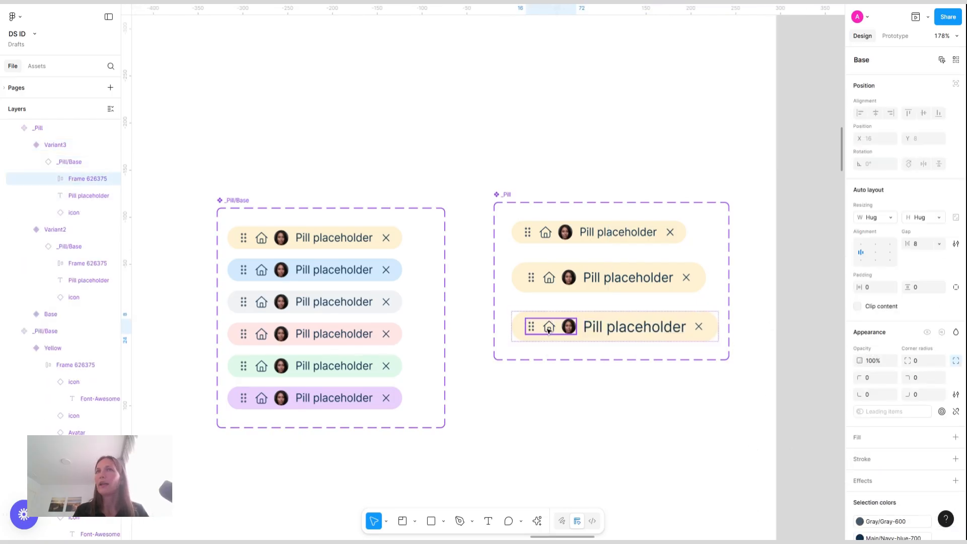
double_click(549, 328)
left_click(940, 110)
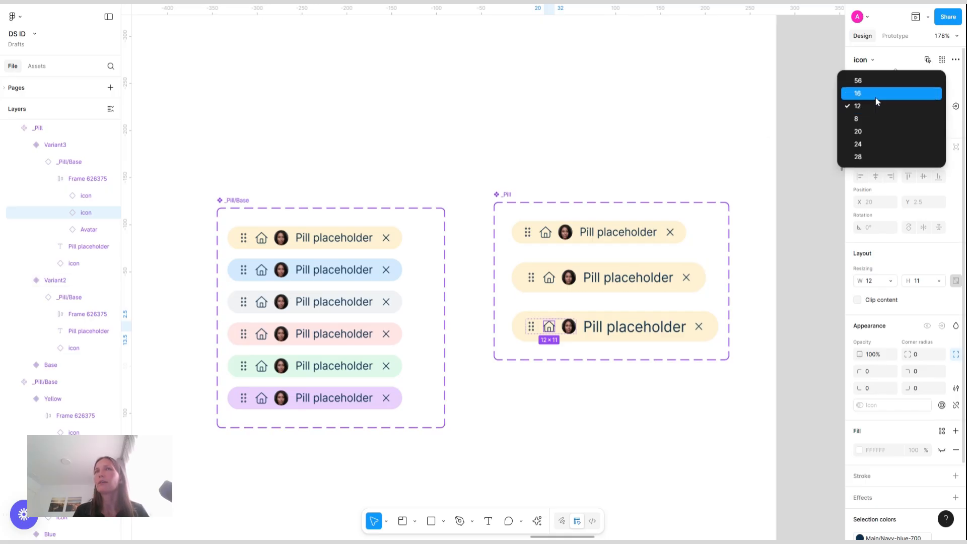
left_click(877, 98)
left_click(677, 152)
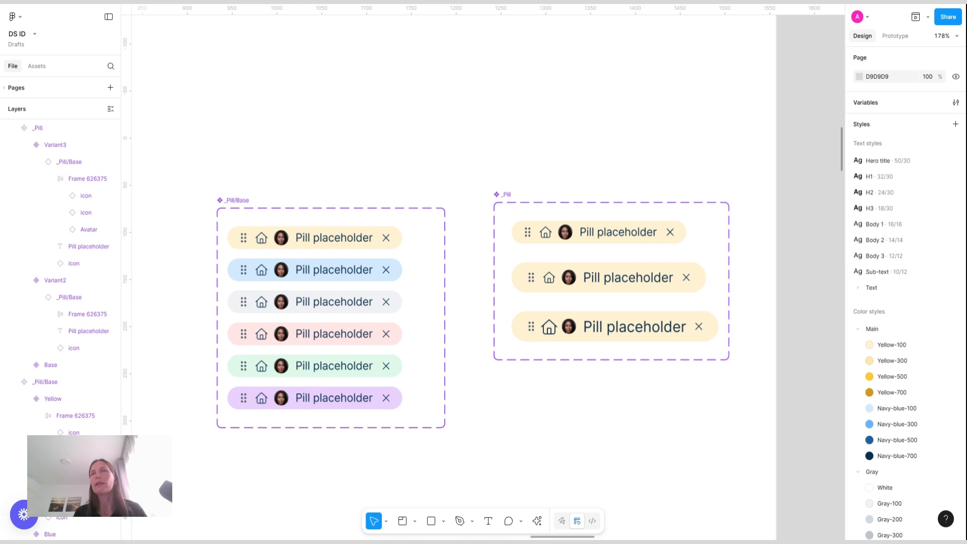
Rename the _Pill variant property to Size and the first variant's value to Small
scroll(786, 182, "down", 3)
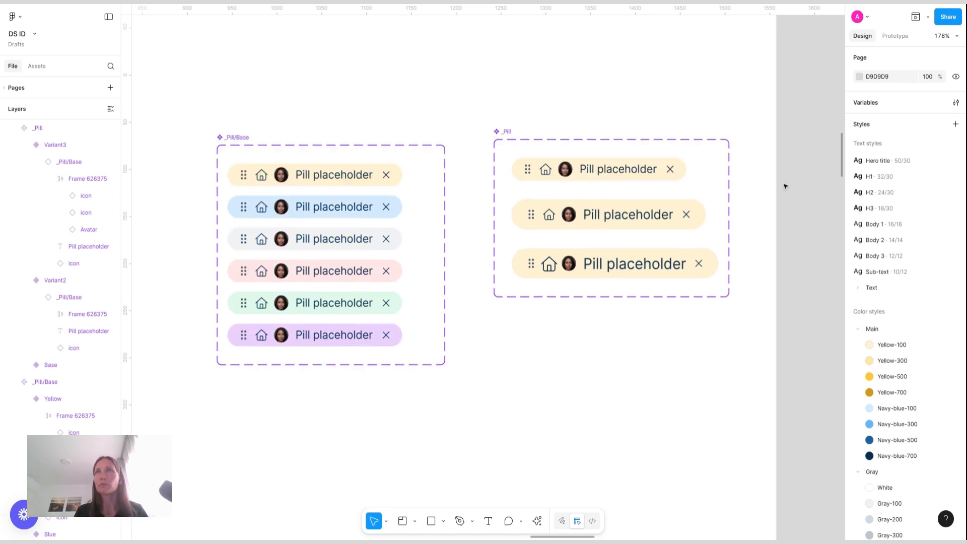
left_click(655, 170)
double_click(879, 94)
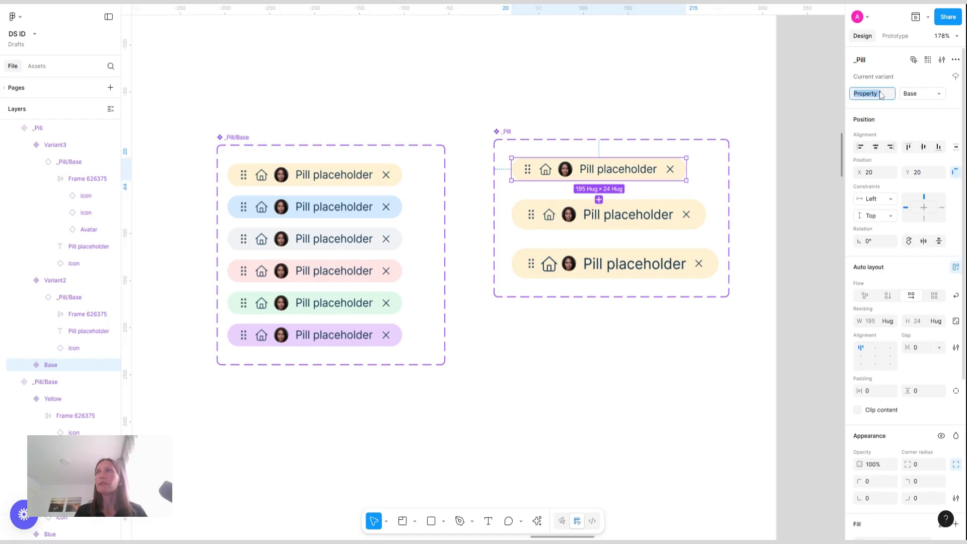
type("Size")
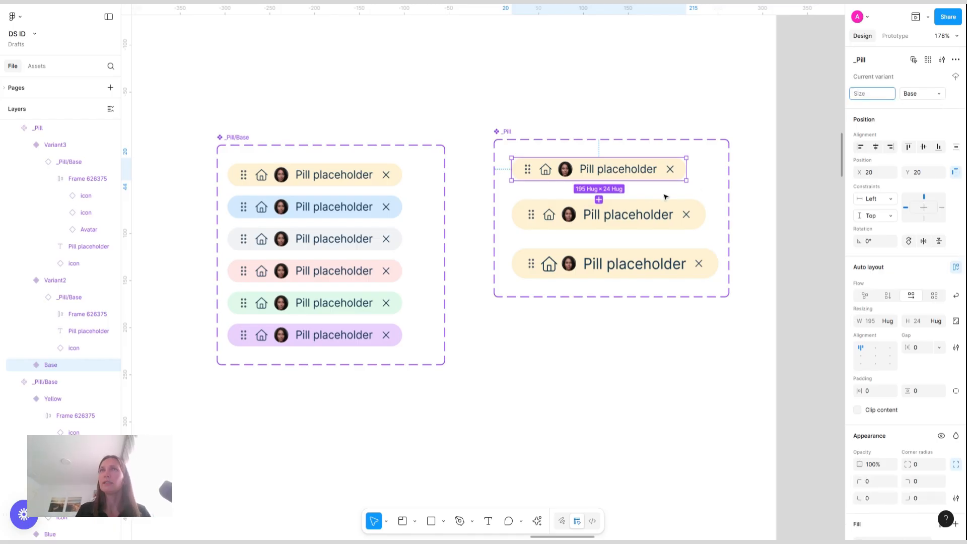
double_click(913, 95)
type("Sm")
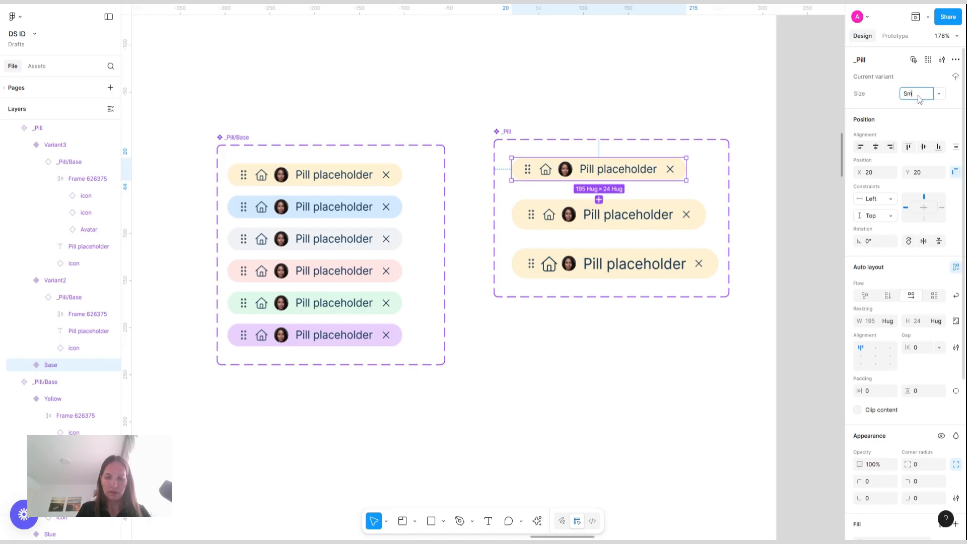
type("all")
Set the second and third variants' Size values to Medium and Large
left_click(613, 216)
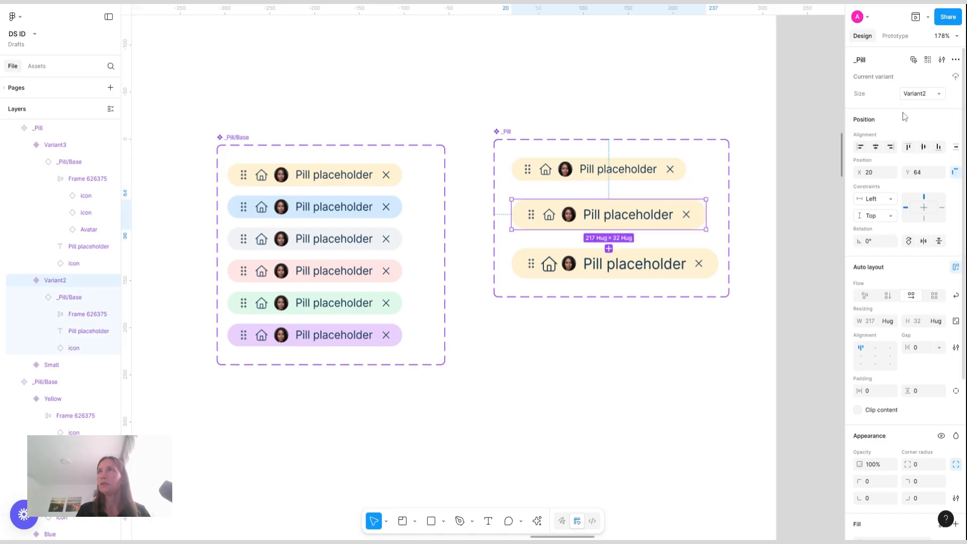
double_click(929, 99)
type("Medium")
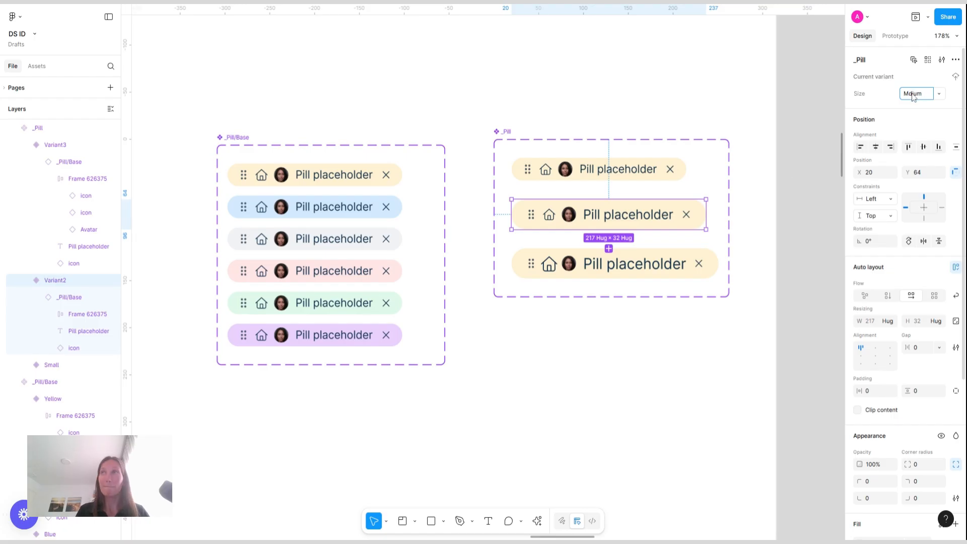
key("Return")
key("Tab")
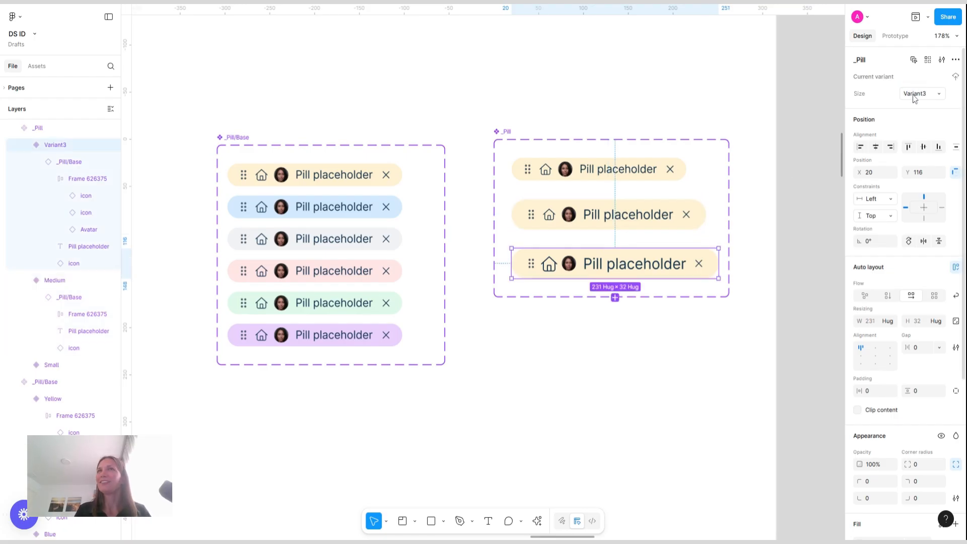
double_click(928, 99)
type("Large")
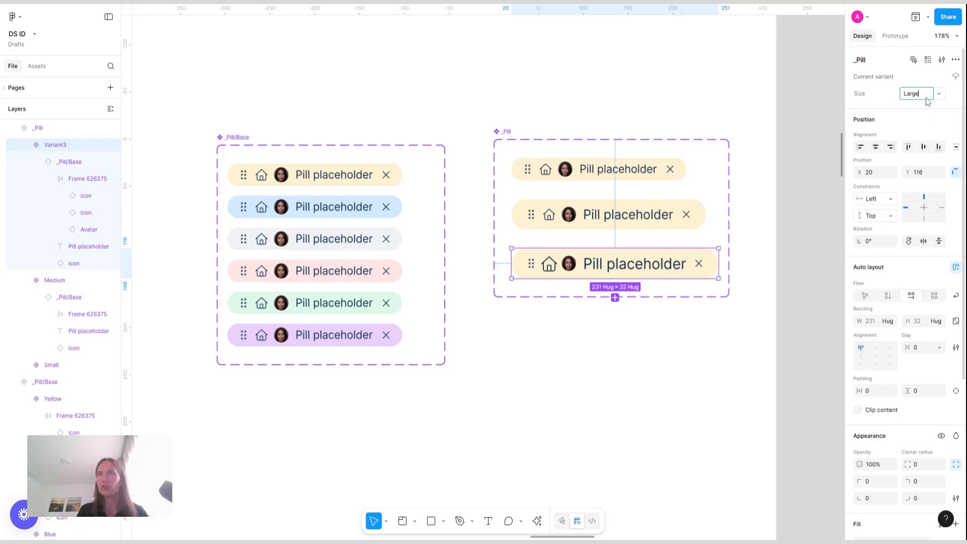
key("Return")
Set the Large variant's nested pill vertical padding to 10
left_click(655, 215)
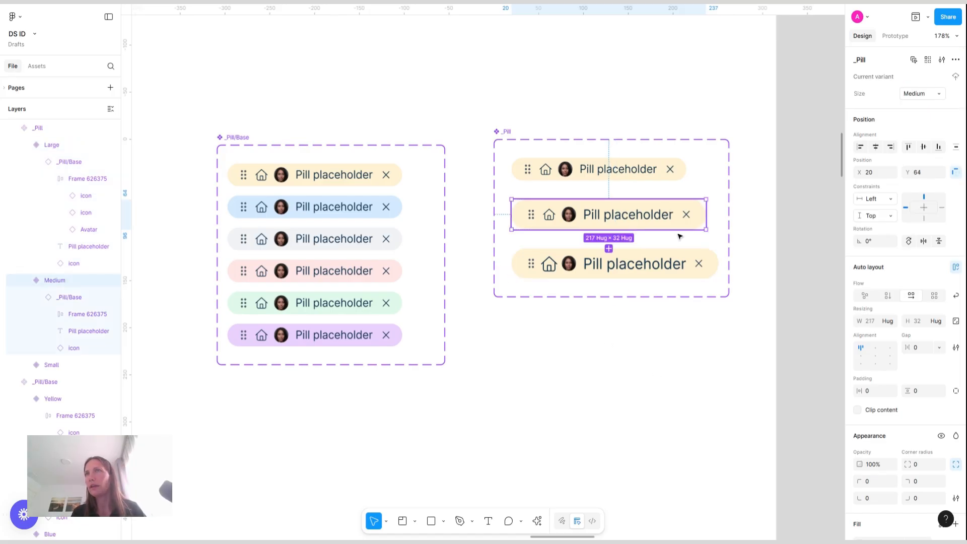
left_click(698, 263)
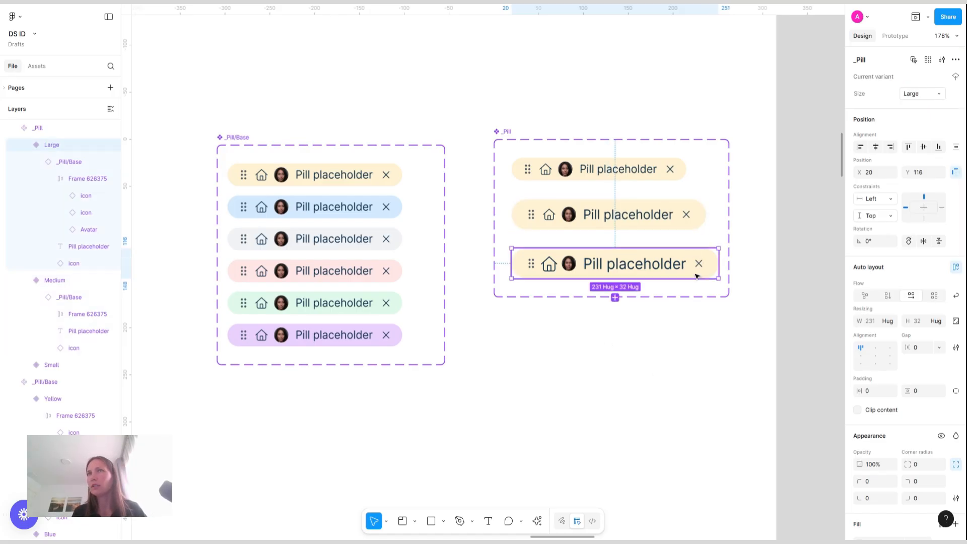
key("Return")
left_click(923, 451)
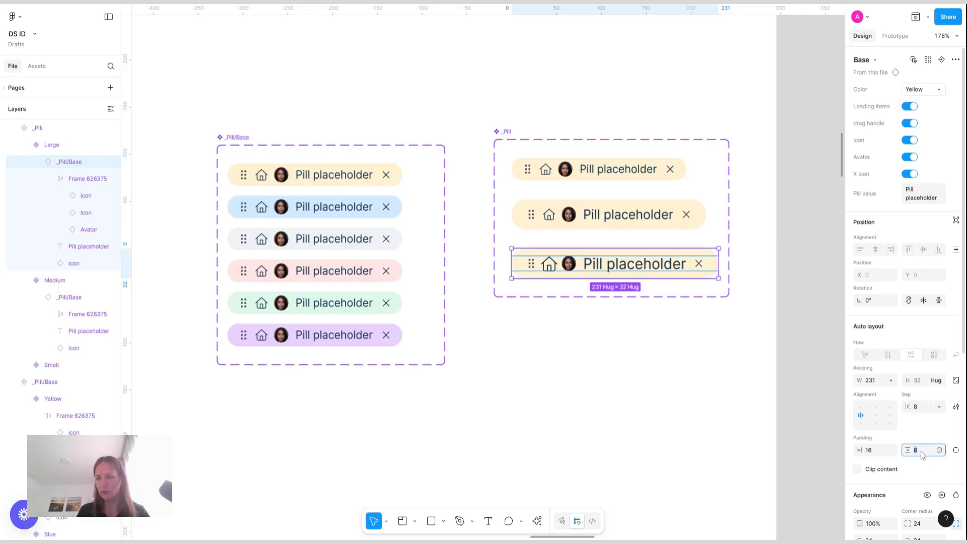
type("9")
key("Return")
key("Up")
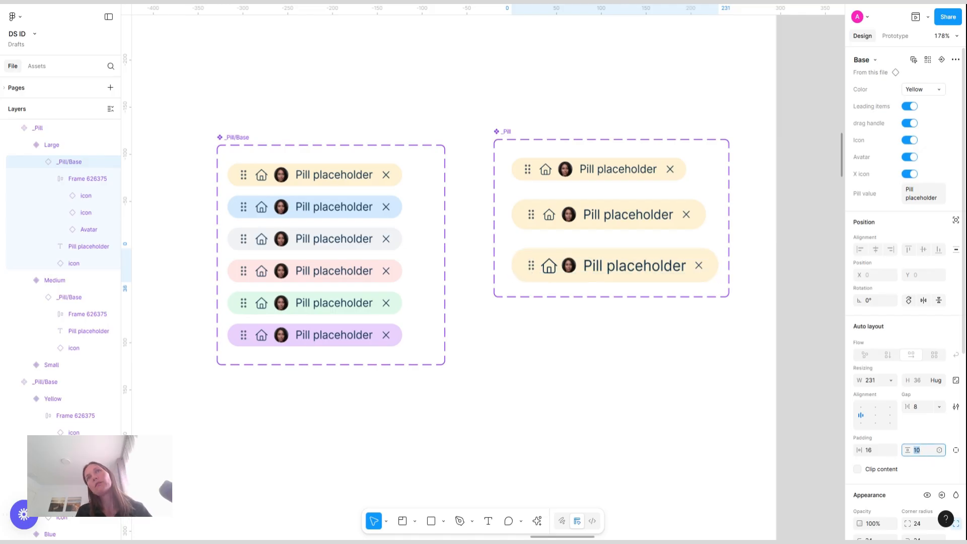
key("Down")
key("Up")
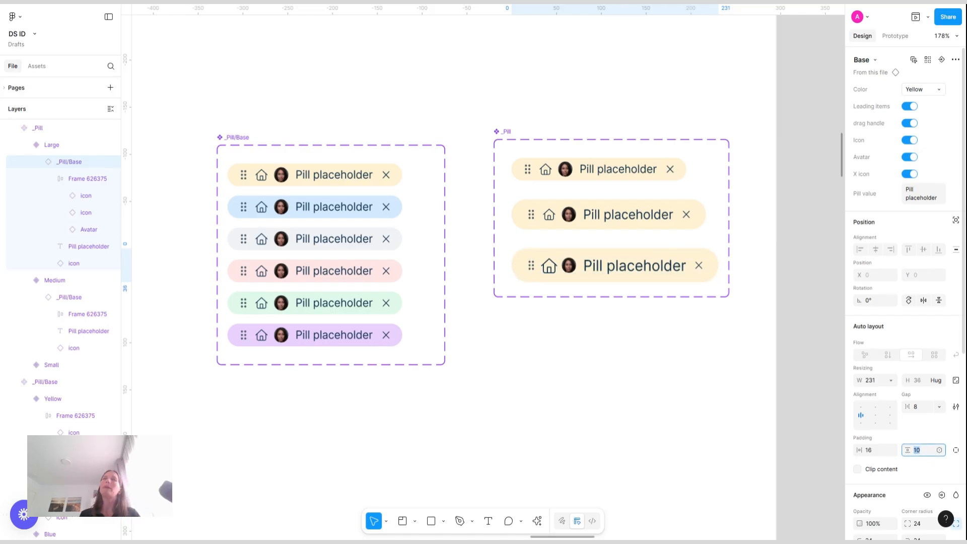
left_click(766, 365)
Narrow the _Pill/Base component set to about 225 px wide
scroll(626, 380, "down", 1)
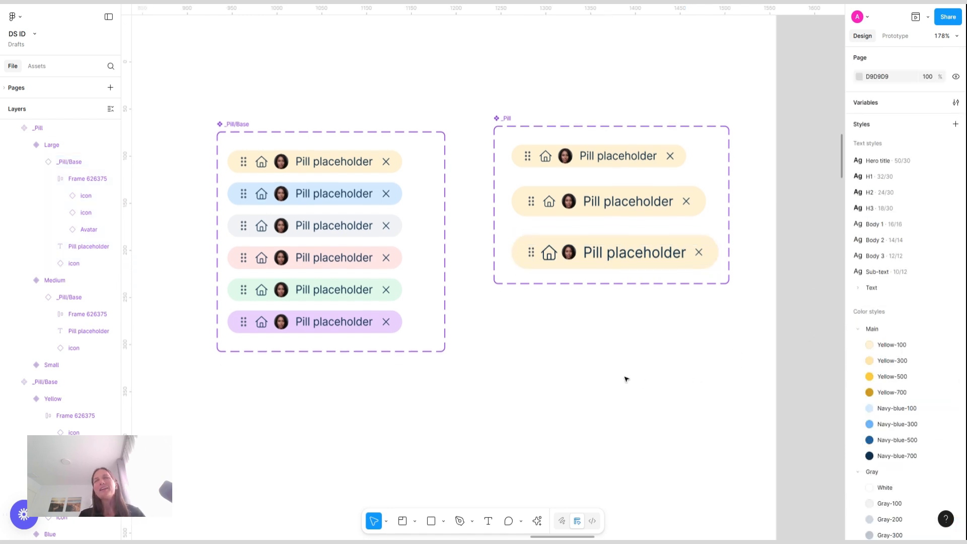
scroll(626, 379, "left", 3)
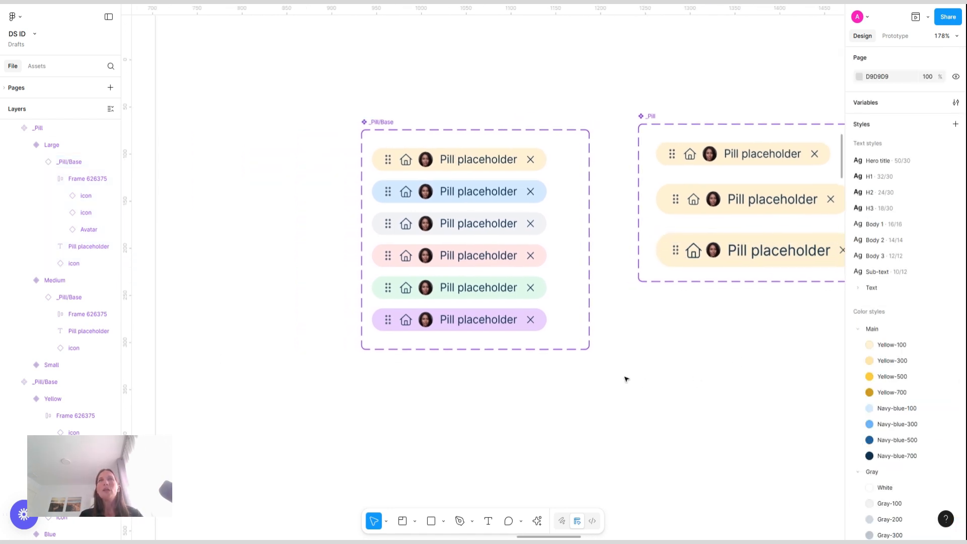
left_click(381, 122)
left_click_drag(589, 158, 562, 158)
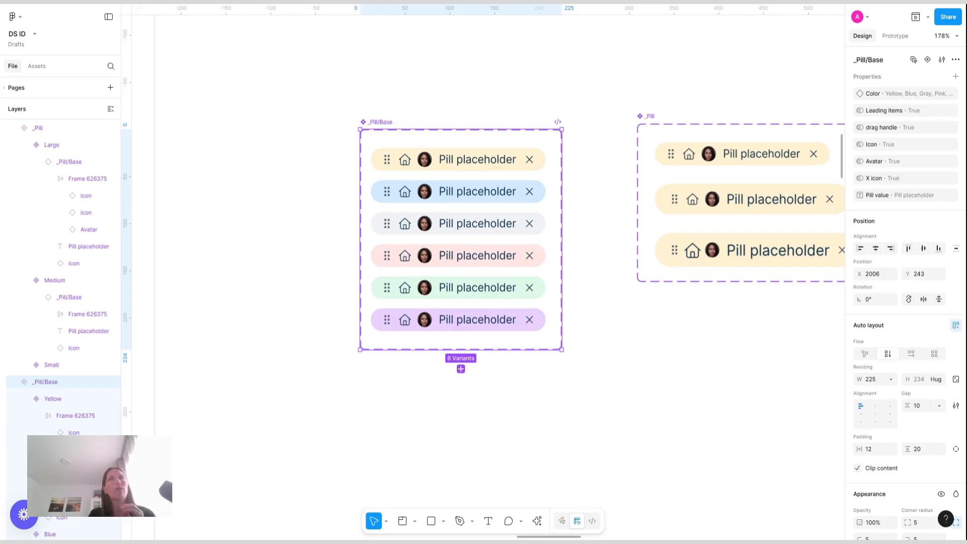
scroll(614, 375, "right", 5)
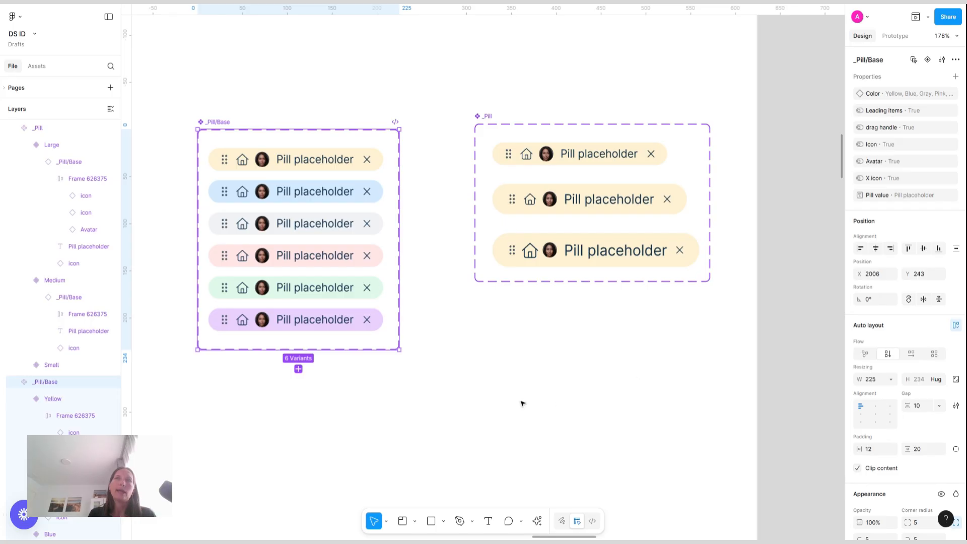
scroll(522, 403, "down", 5)
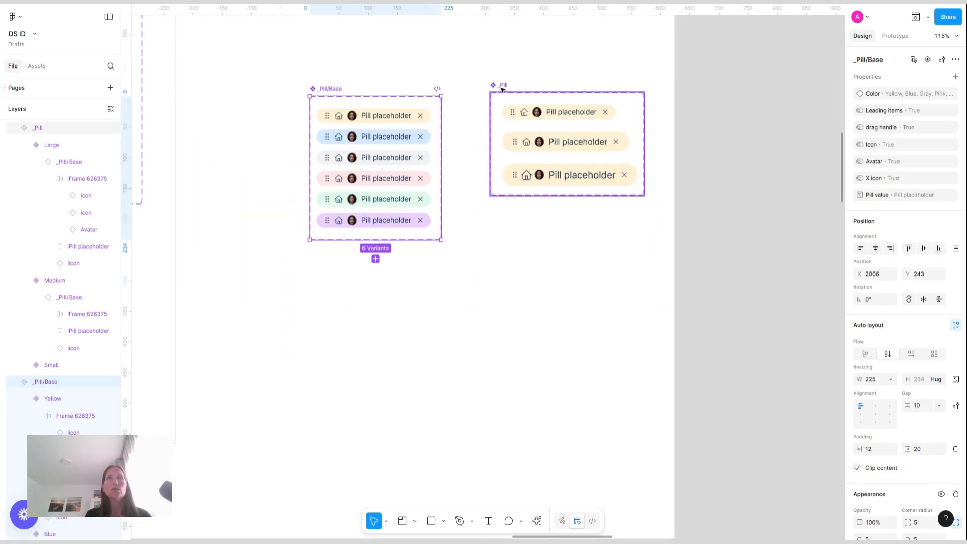
Move the _Pill set next to _Pill/Base and place a Large pill instance below them
left_click_drag(509, 89, 472, 93)
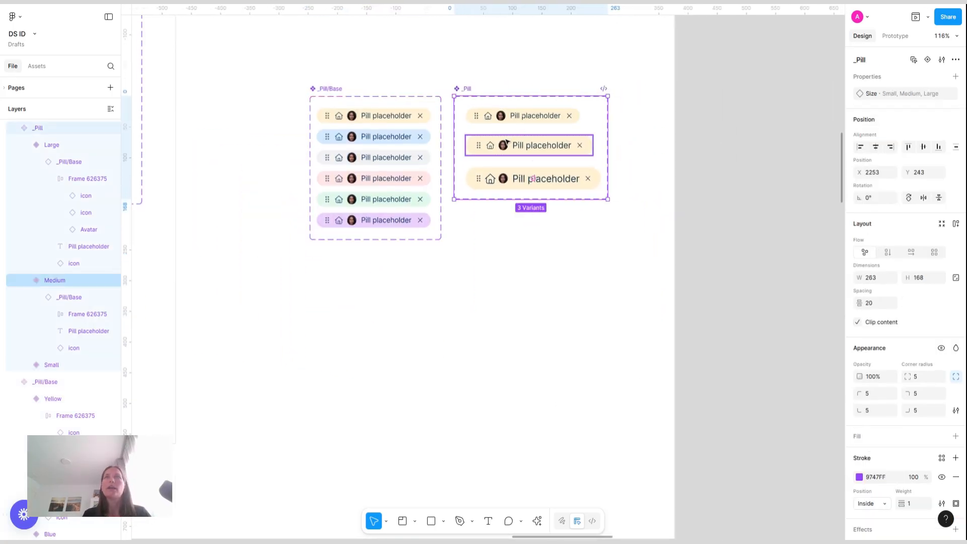
left_click(522, 144)
left_click_drag(548, 179, 444, 384)
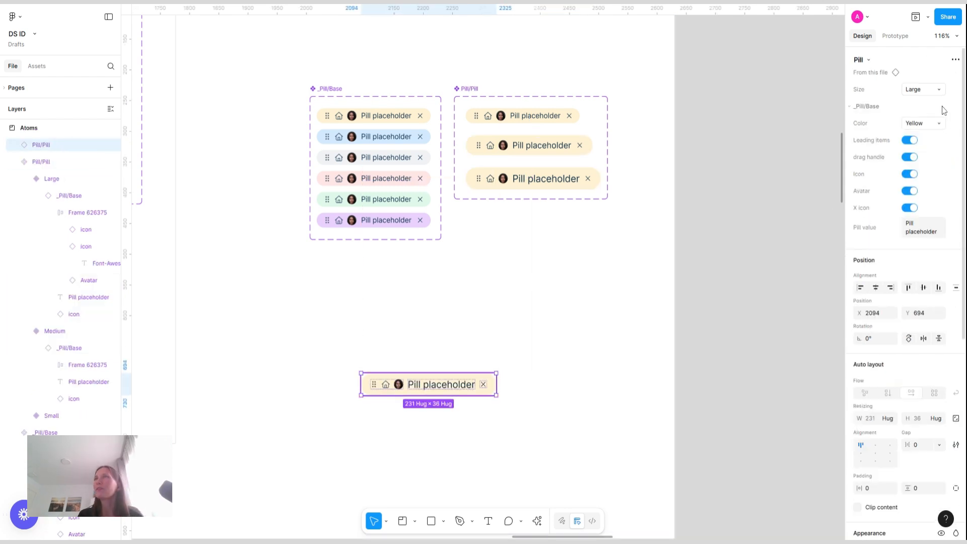
Switch the pill instance's Size to Medium and back to Large
left_click(918, 89)
left_click(887, 75)
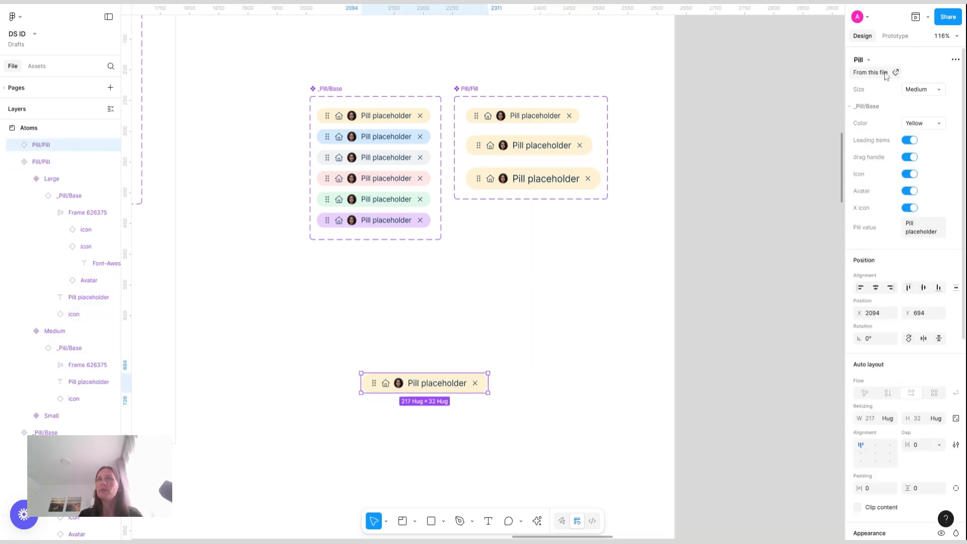
left_click(919, 89)
left_click(902, 100)
Set the pill instance's Color to Pink
left_click(930, 125)
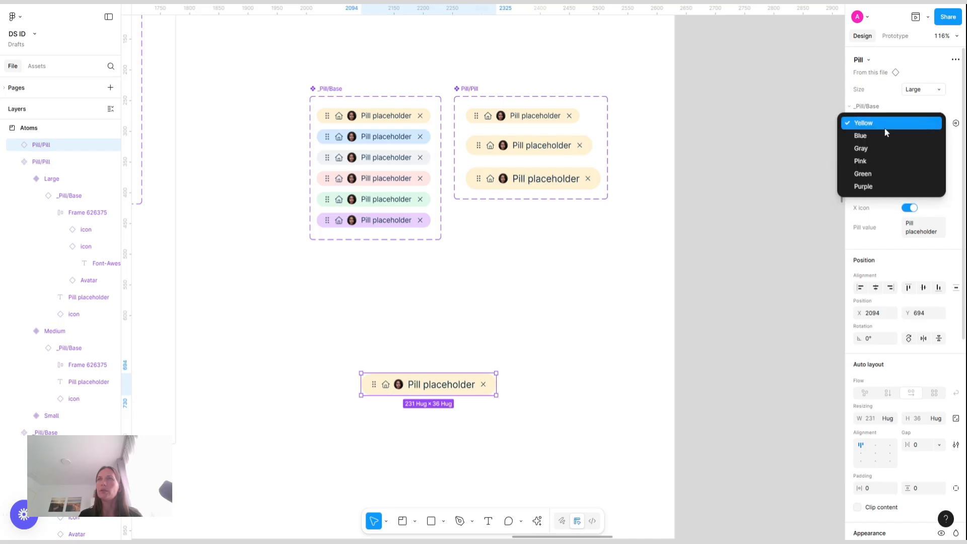
left_click(902, 160)
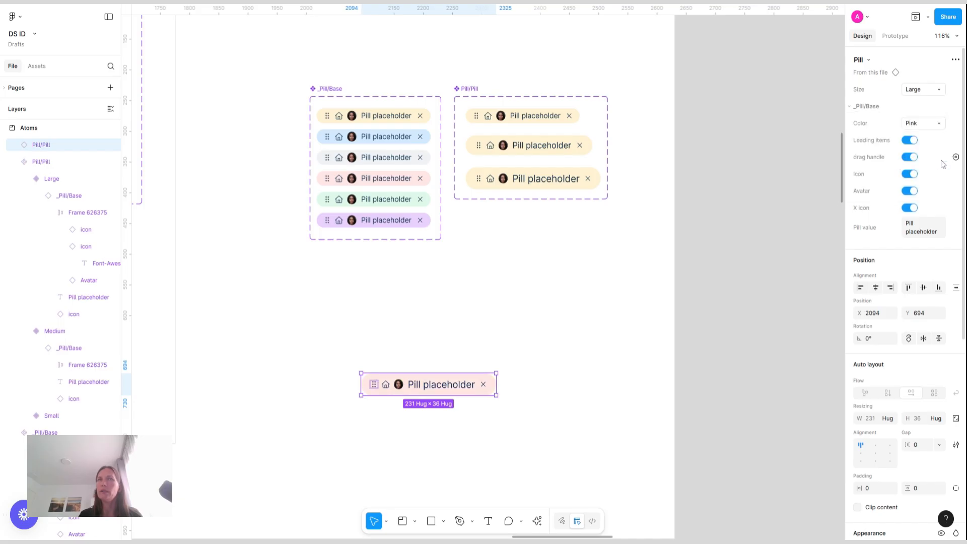
left_click(913, 174)
left_click(913, 174)
Turn off the instance's drag handle, Avatar and X icon options
left_click(912, 158)
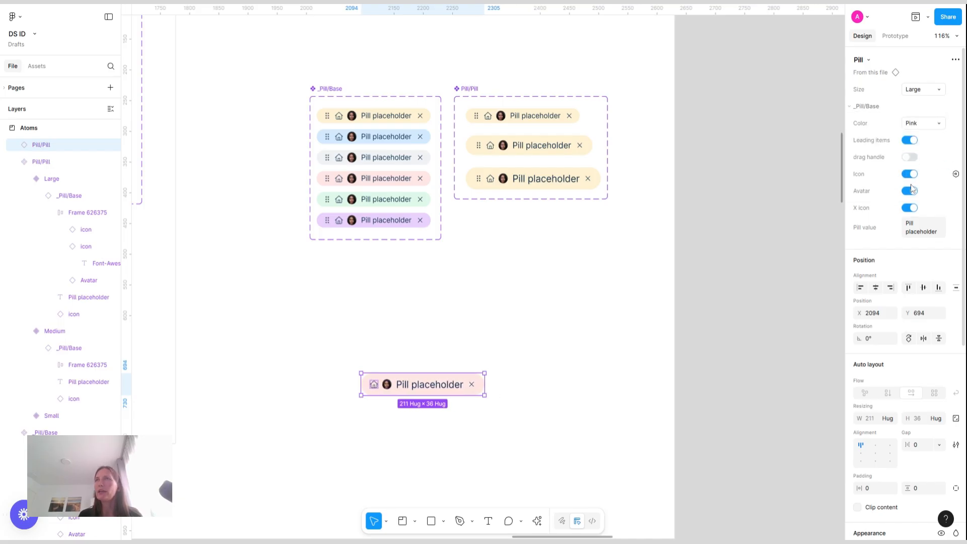
left_click(910, 191)
left_click(910, 208)
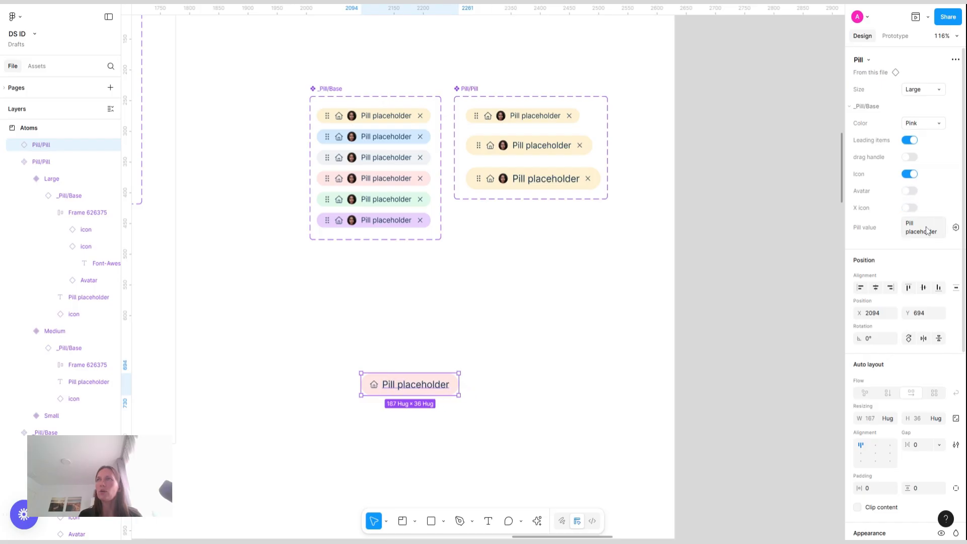
Set the instance's Pill value to Hello World!
left_click(925, 228)
type("Hello Wor")
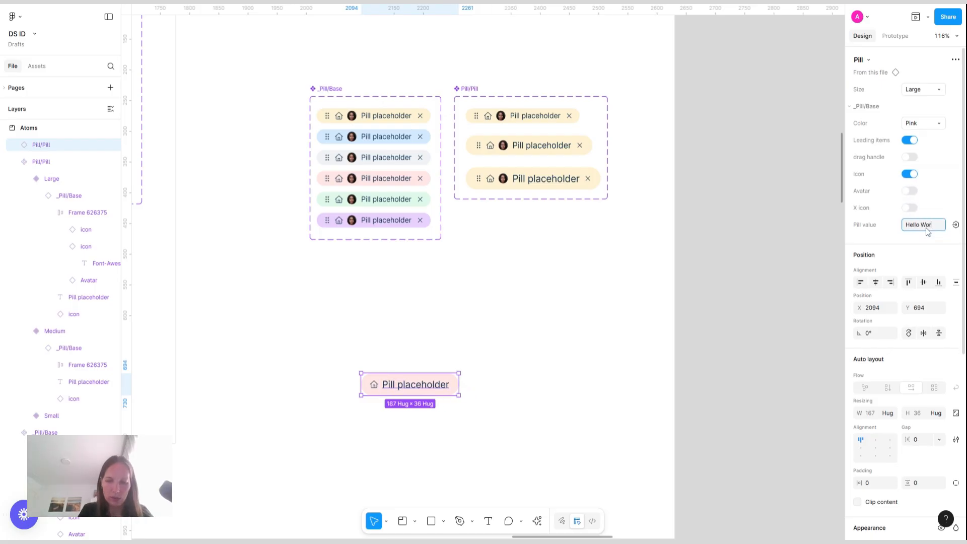
type("ld!")
key("Return")
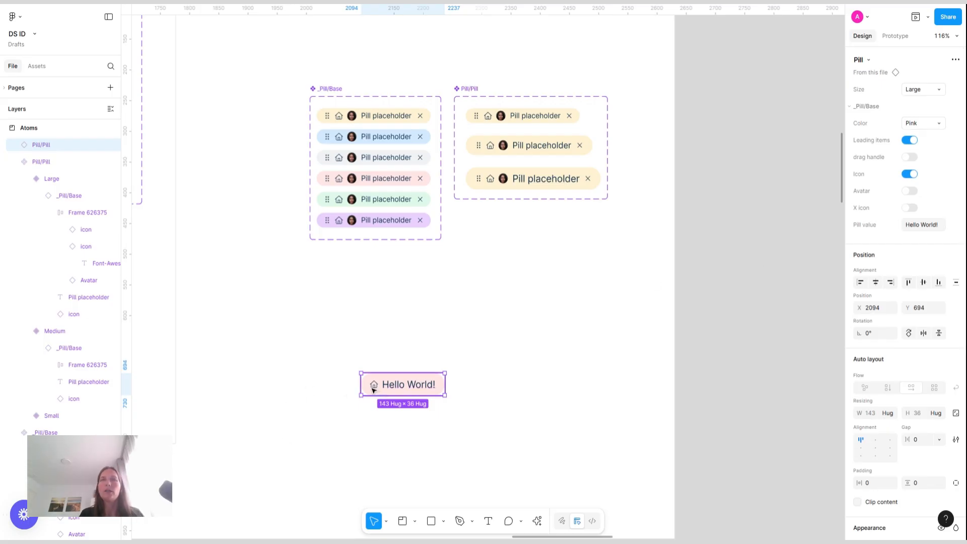
Expose the nested icon instance's properties on the _Pill/Base component set
left_click(330, 88)
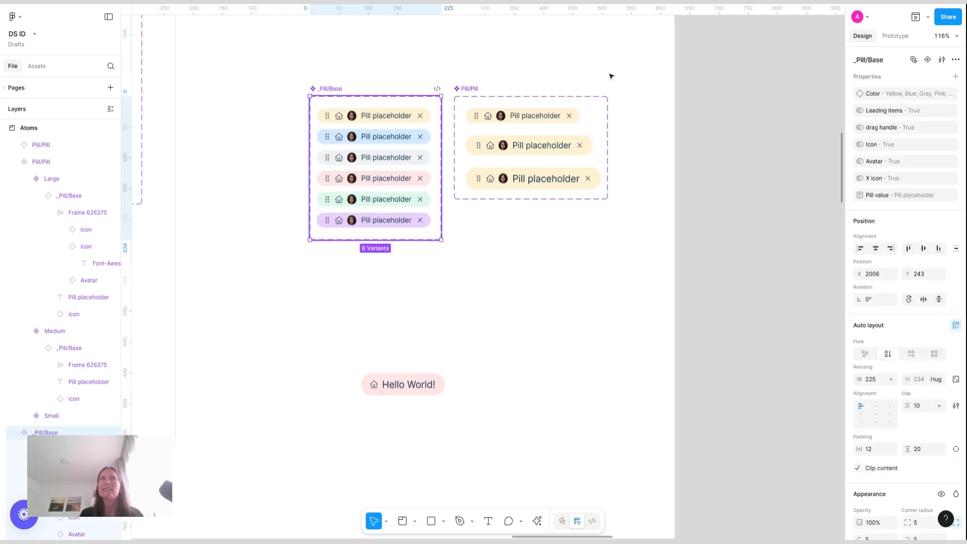
left_click(956, 76)
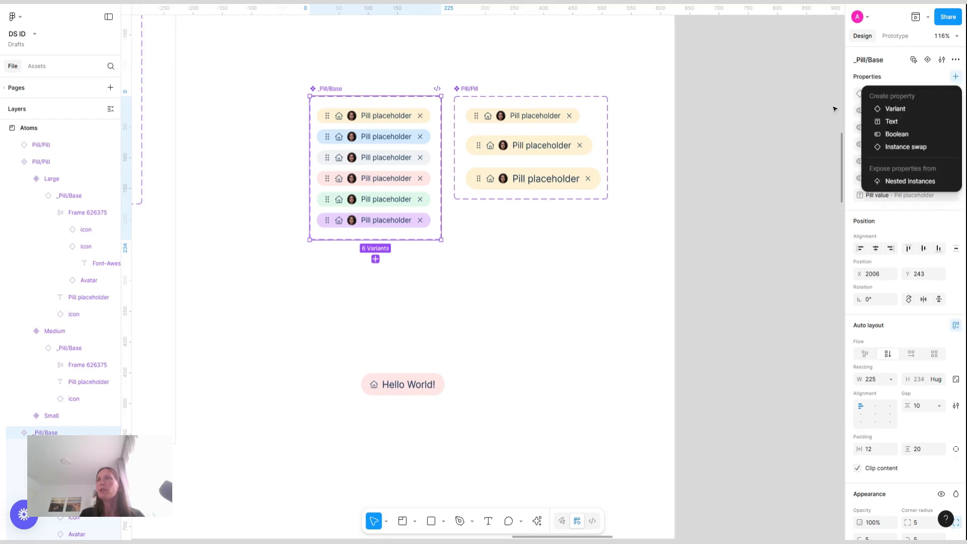
left_click(909, 183)
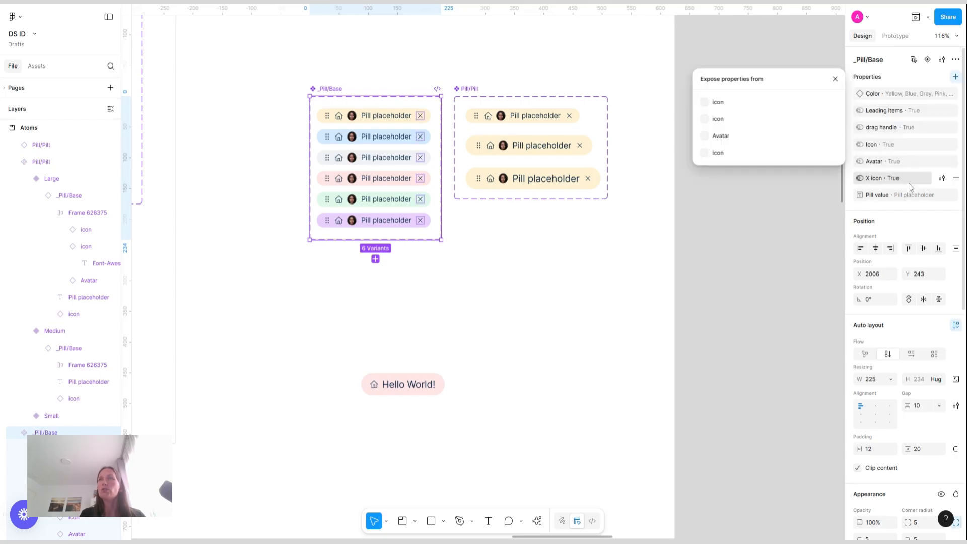
left_click(704, 119)
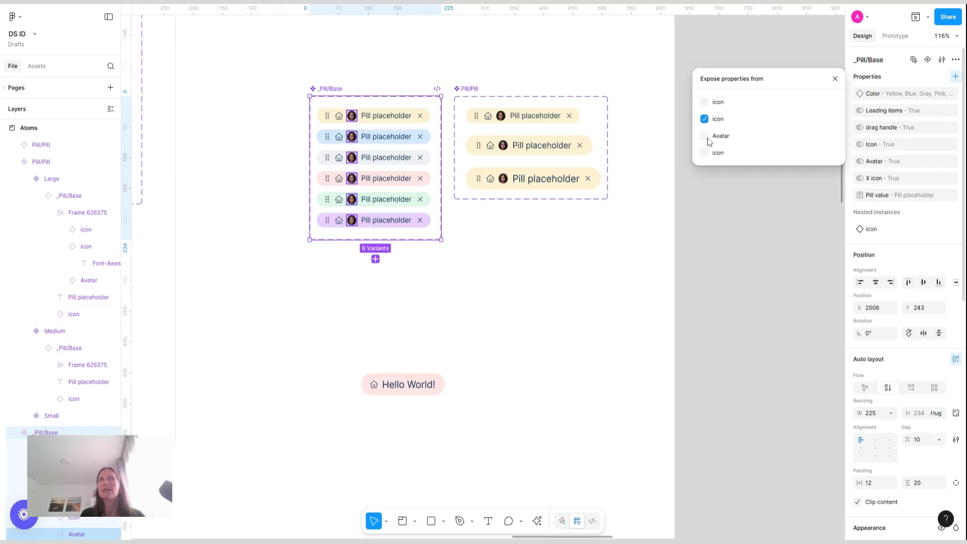
left_click(773, 204)
Try setting the instance's icon text to hello
left_click(409, 383)
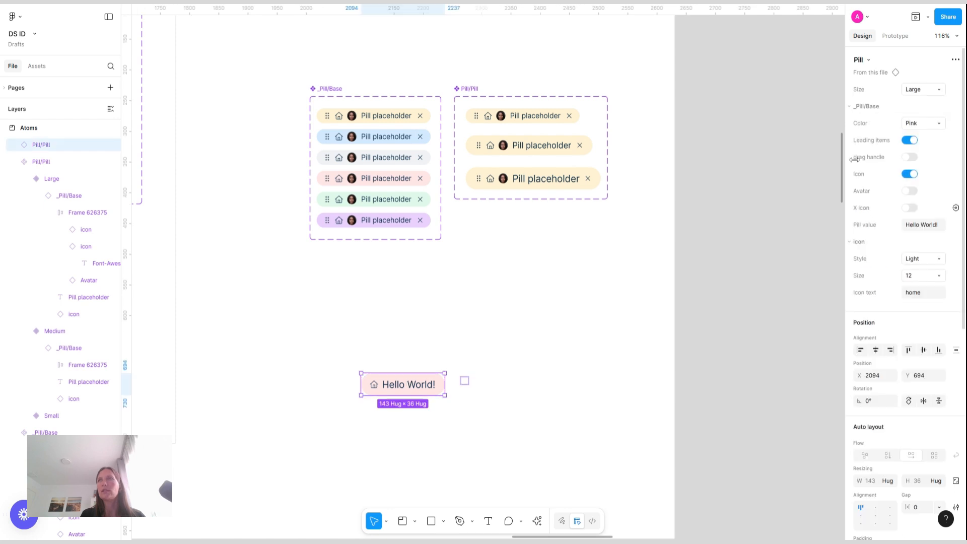
left_click(926, 294)
type("hello")
key("Return")
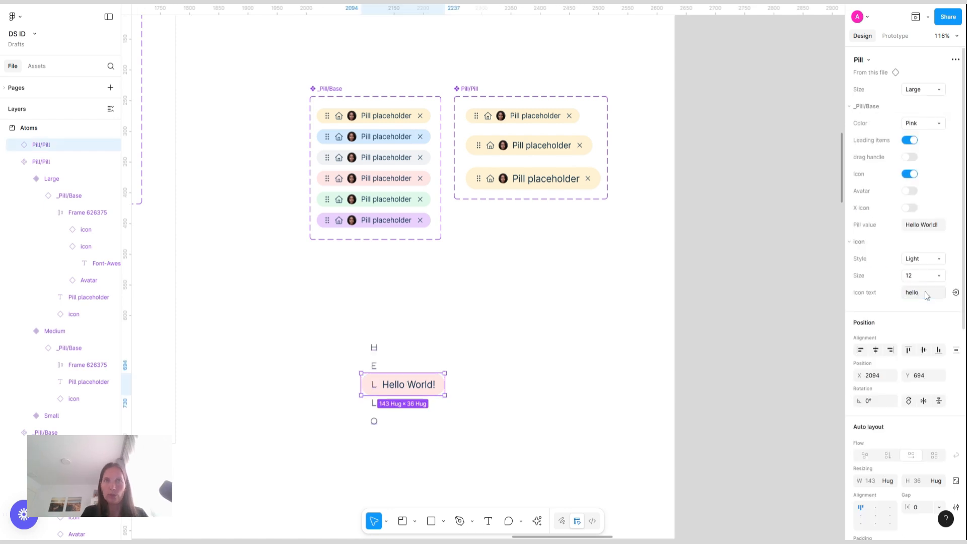
Set the instance's icon text to hand-wave
left_click(926, 295)
type("hand")
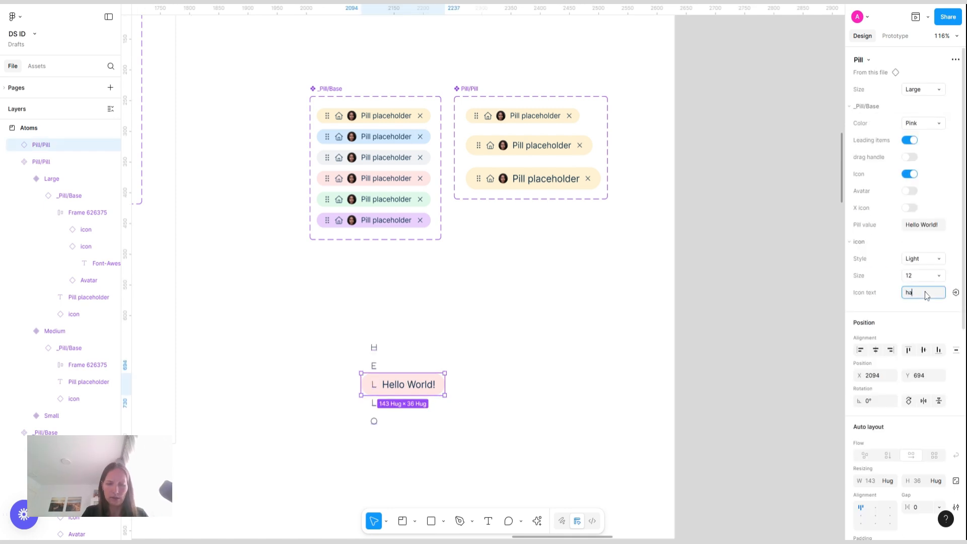
key("Return")
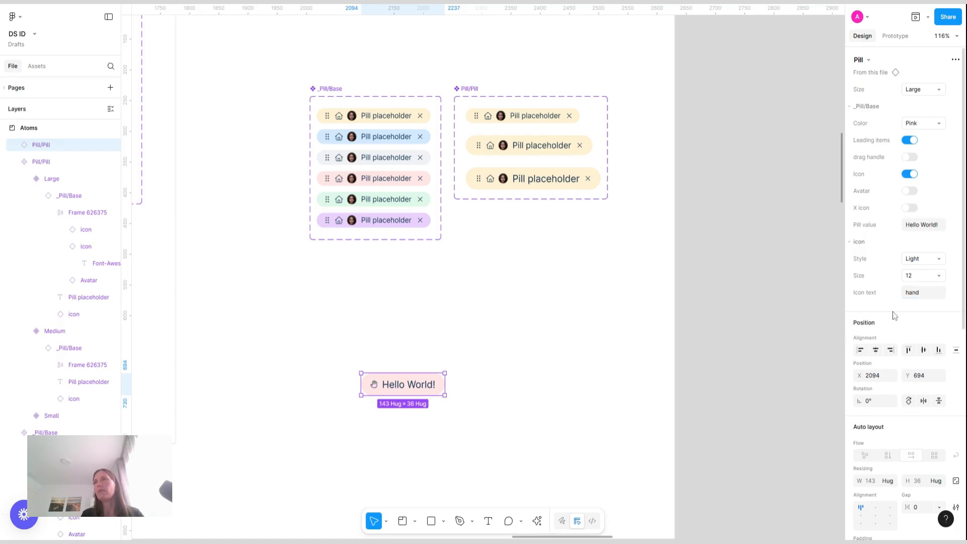
left_click(927, 294)
left_click(928, 295)
type("-")
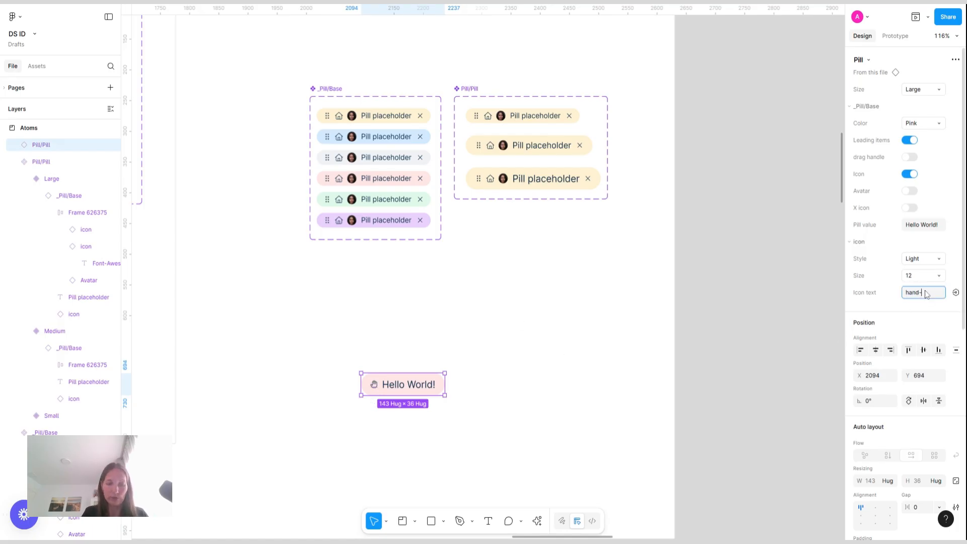
type("wav")
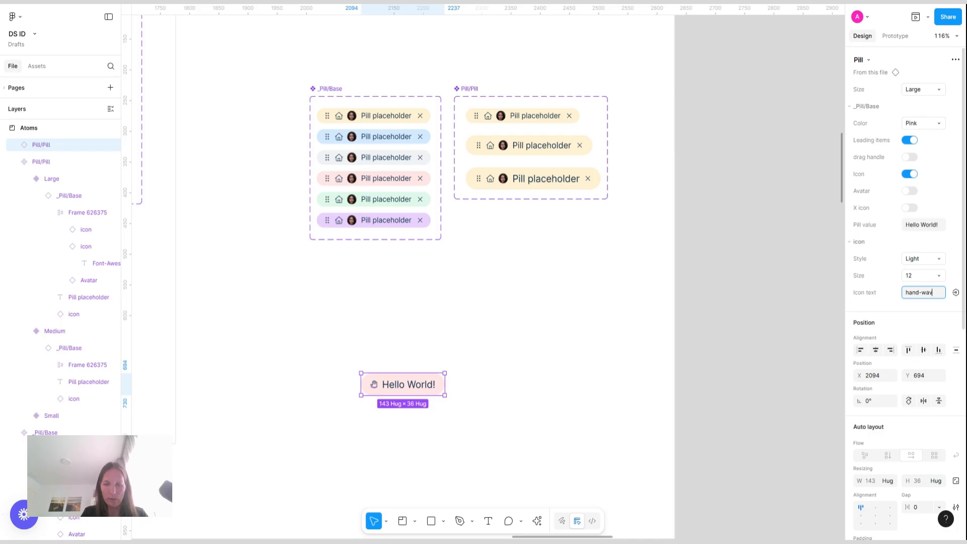
type("e")
key("Return")
Move the pill instance up, closer to the component sets
left_click(639, 384)
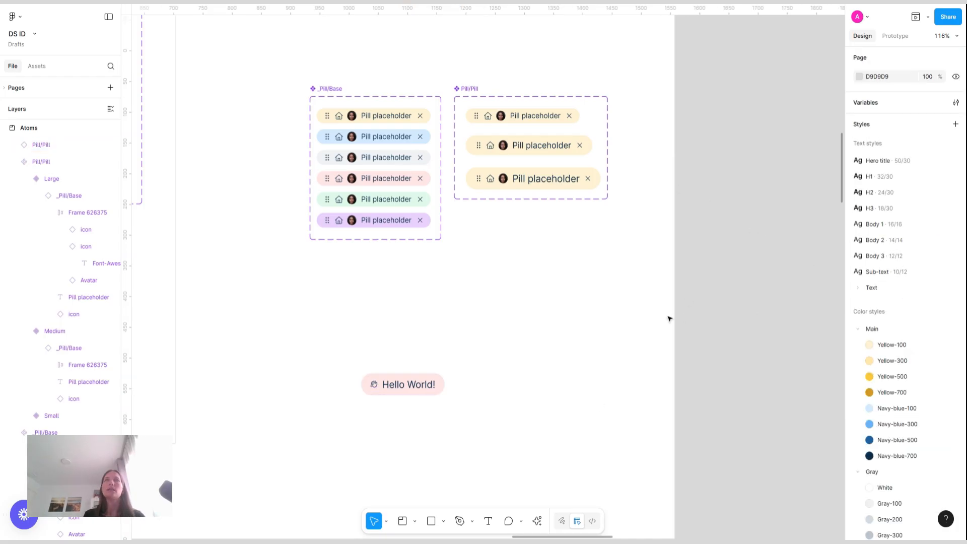
left_click_drag(410, 383, 475, 307)
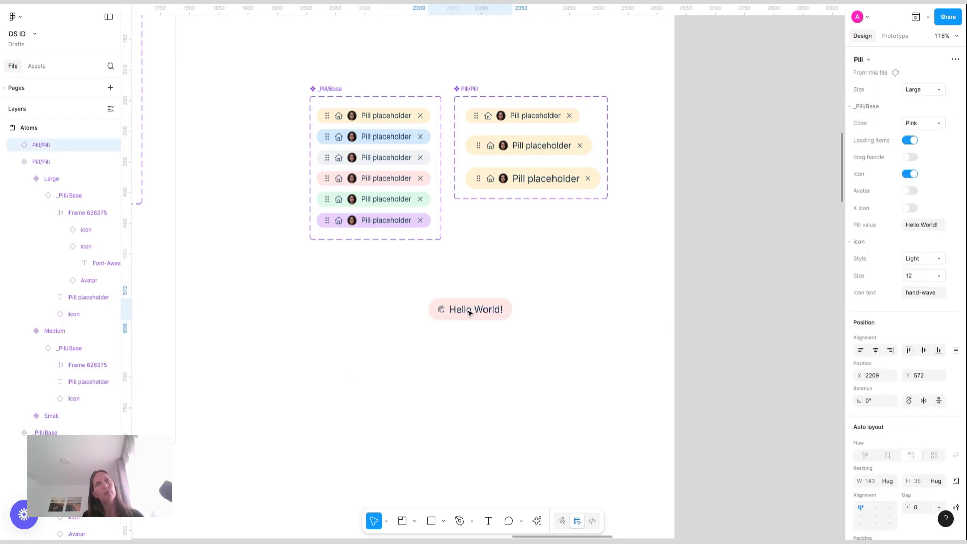
left_click(528, 428)
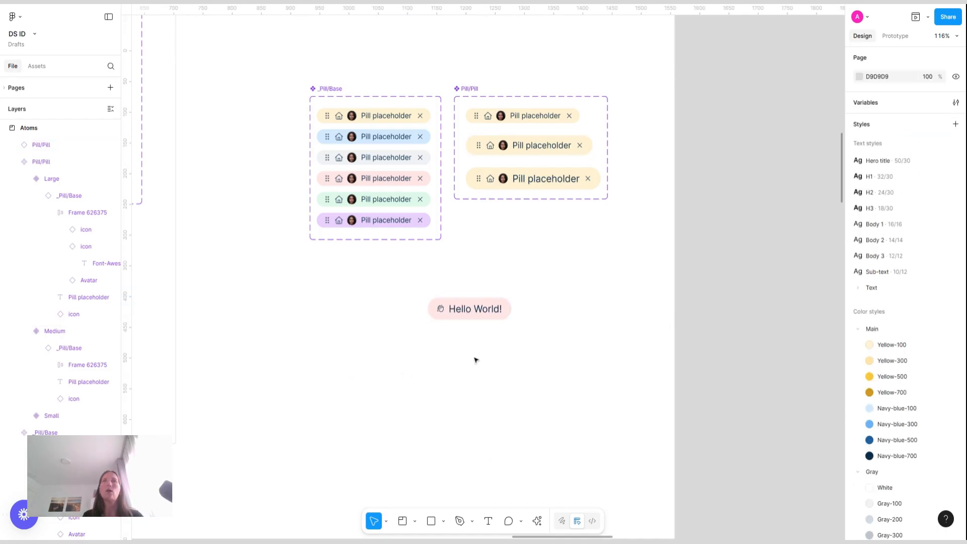
Set the pill instance's Size to Small
left_click(469, 309)
left_click(930, 94)
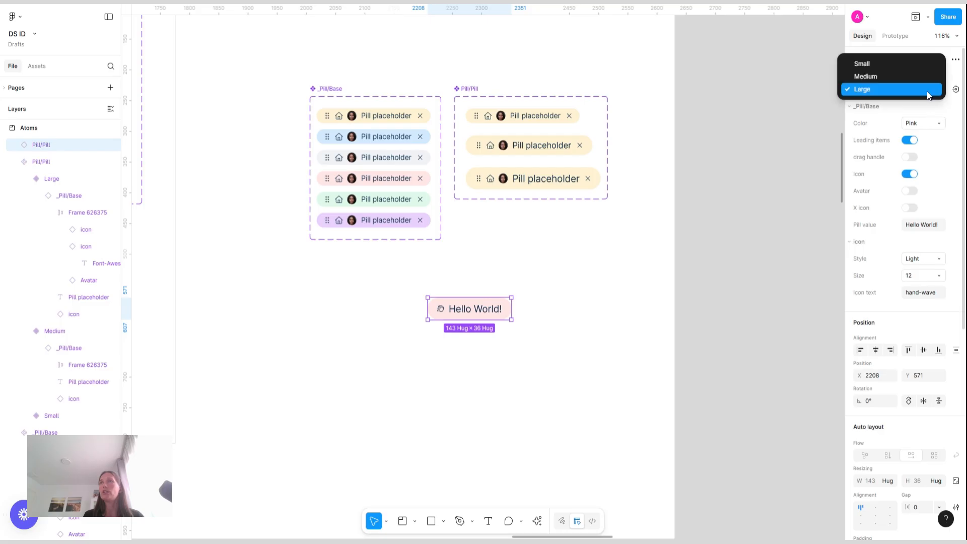
left_click(928, 63)
left_click(589, 276)
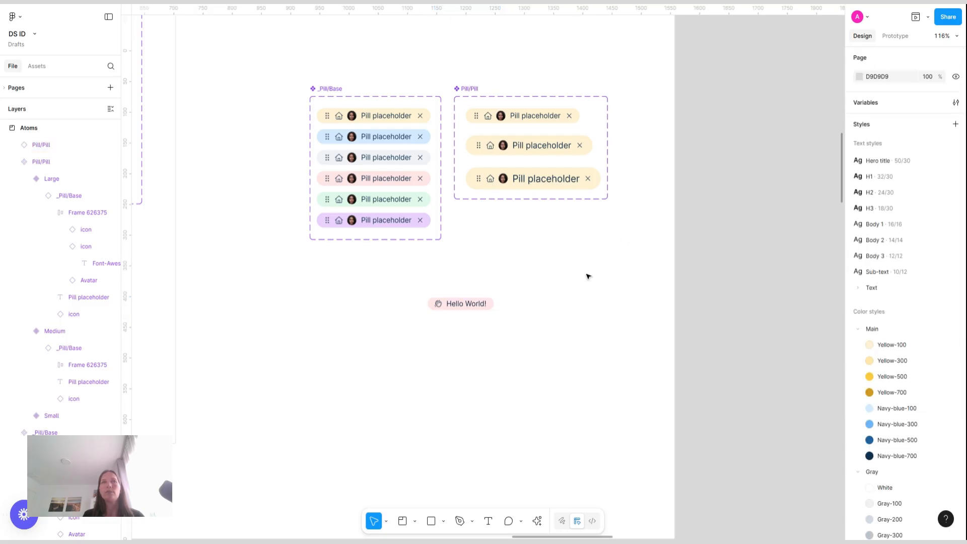
Set the pill instance's Color to Purple
left_click(461, 304)
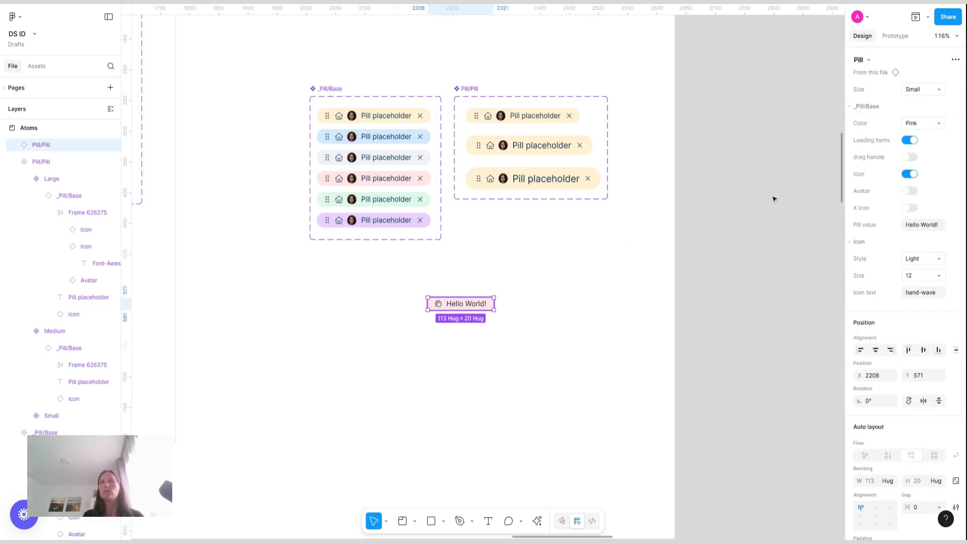
left_click(926, 130)
left_click(872, 149)
left_click(609, 290)
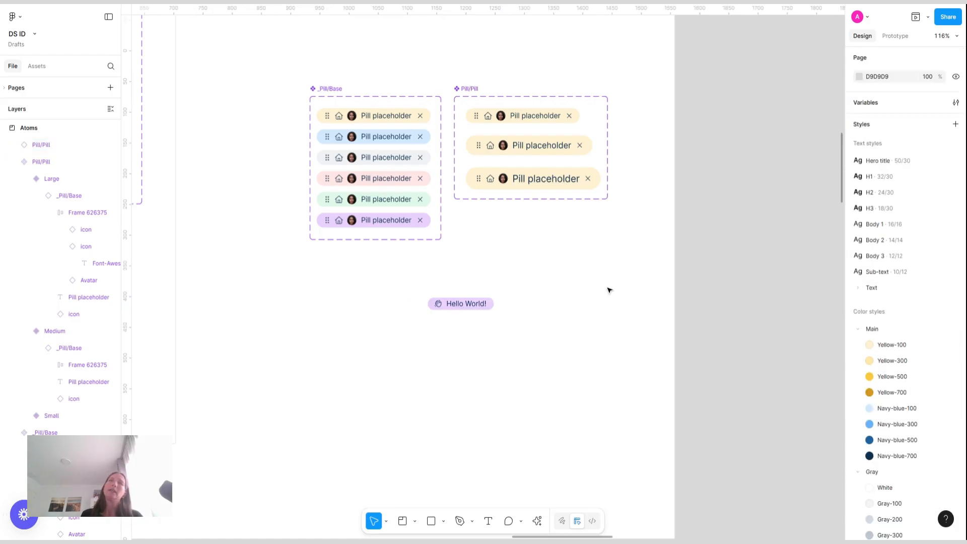
Inspect the text style applied to the yellow pill's label in _Pill/Base
scroll(609, 289, "down", 2)
scroll(609, 290, "up", 2)
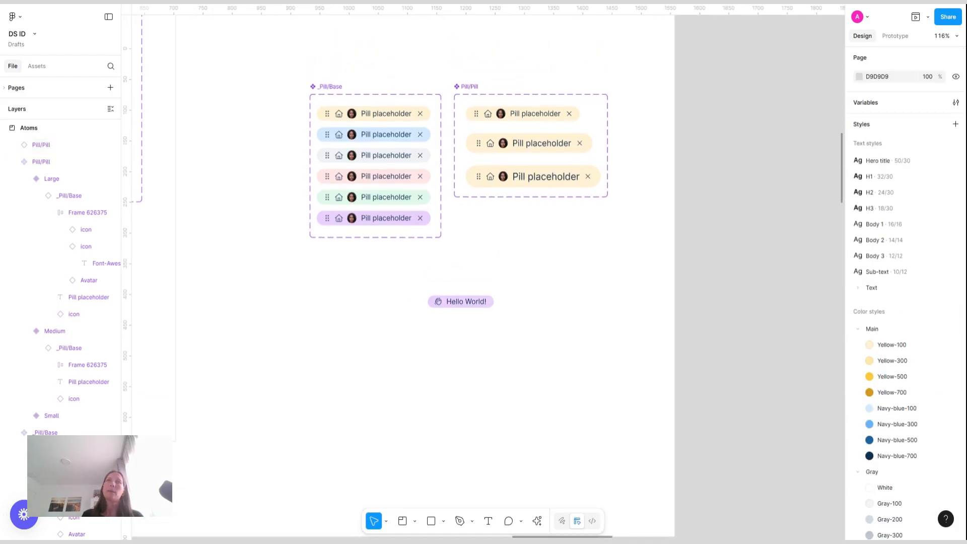
double_click(385, 117)
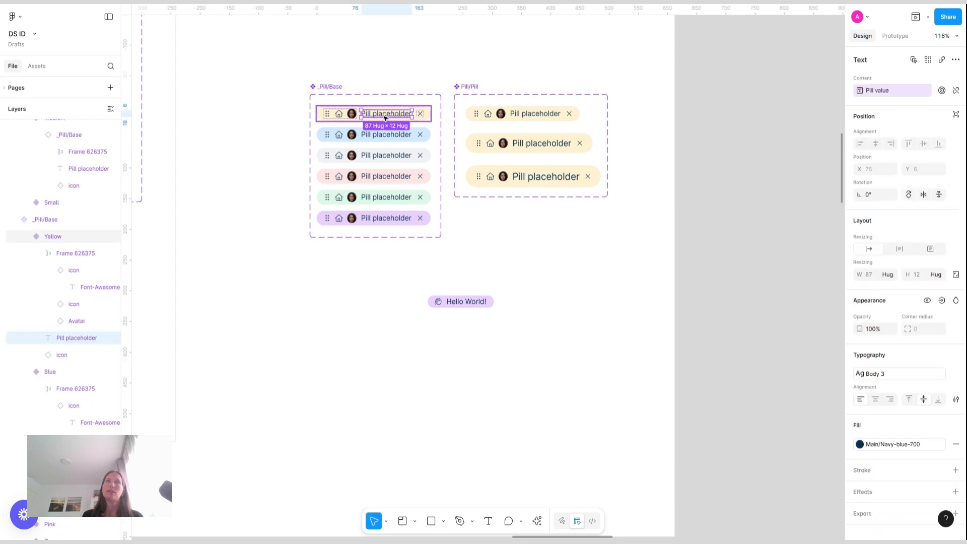
left_click(916, 384)
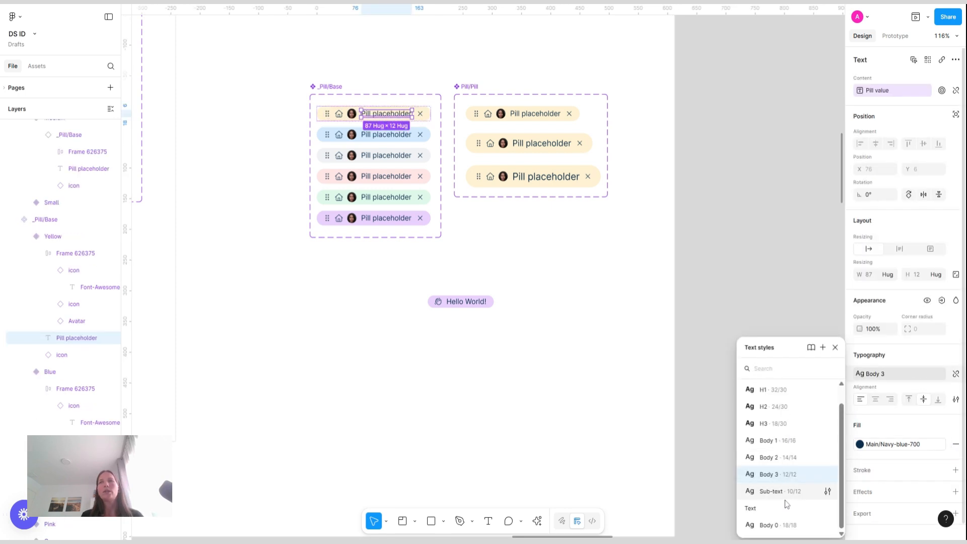
left_click(754, 262)
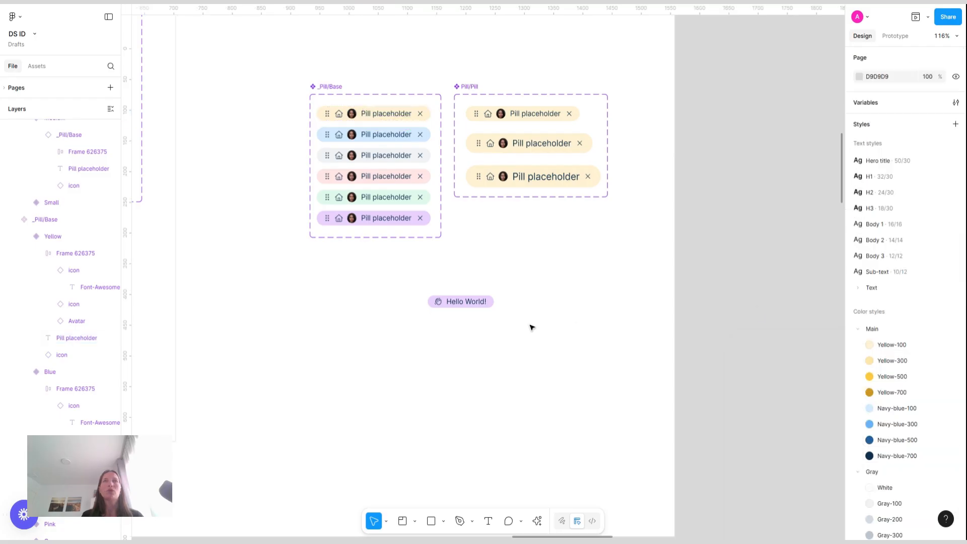
Delete the test pill instance
left_click(468, 301)
key("Delete")
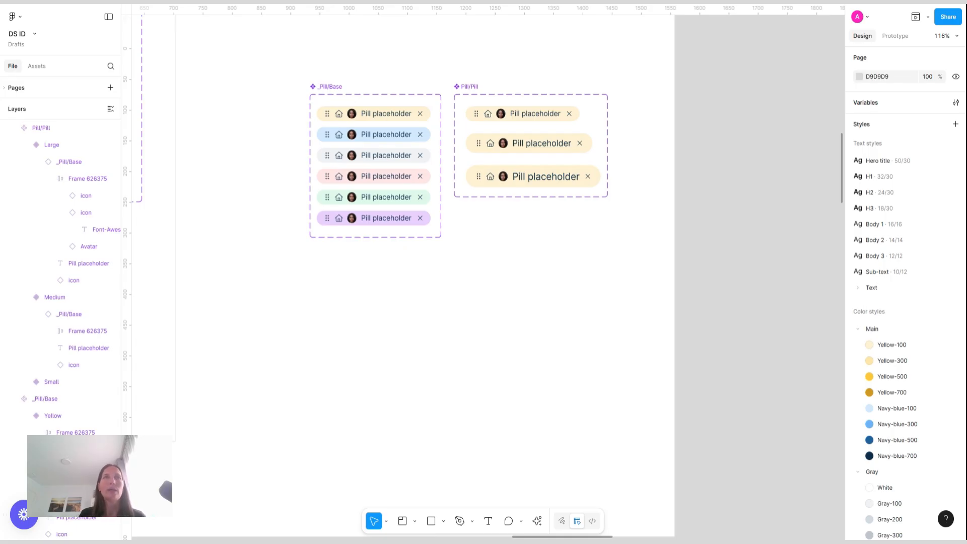
Wrap both pill component sets in a section named Pill
left_click(403, 523)
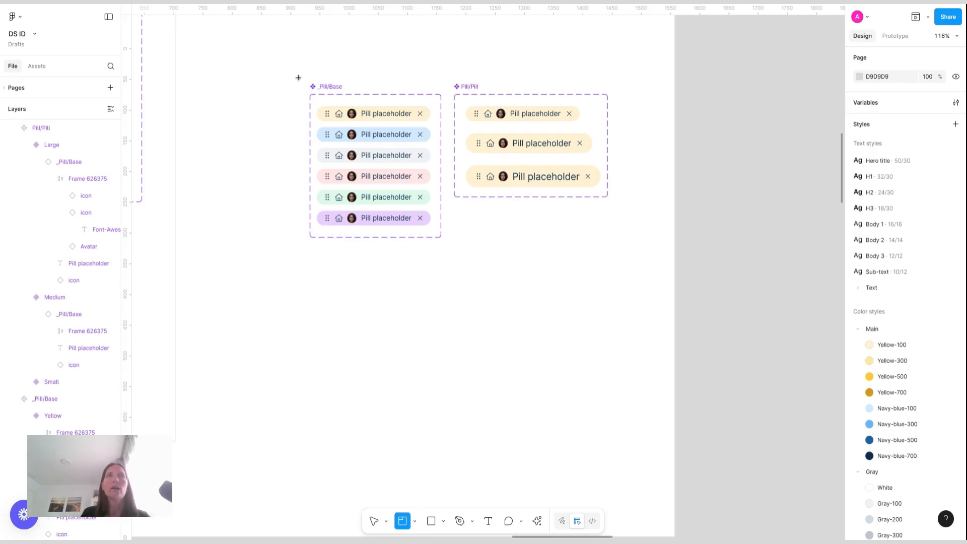
left_click_drag(289, 69, 631, 280)
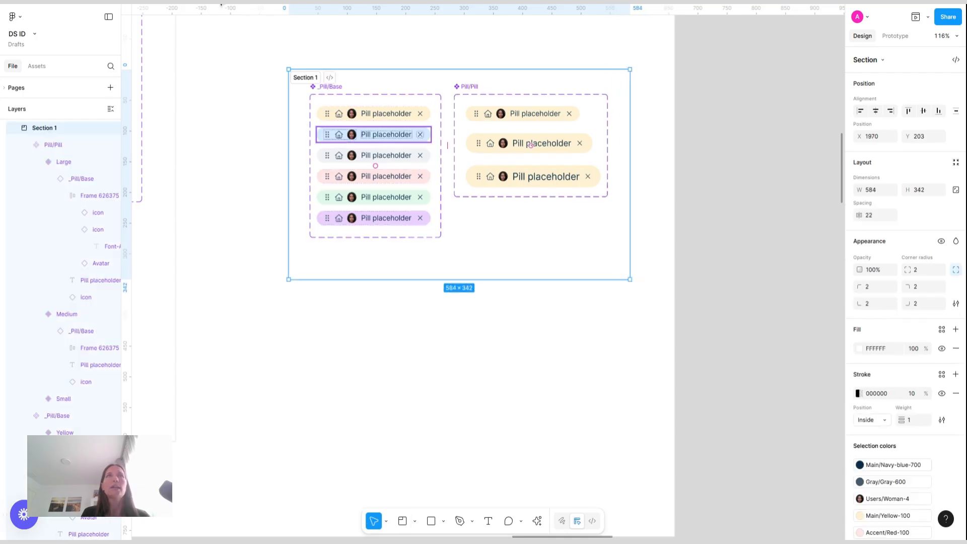
double_click(319, 79)
type("Pill")
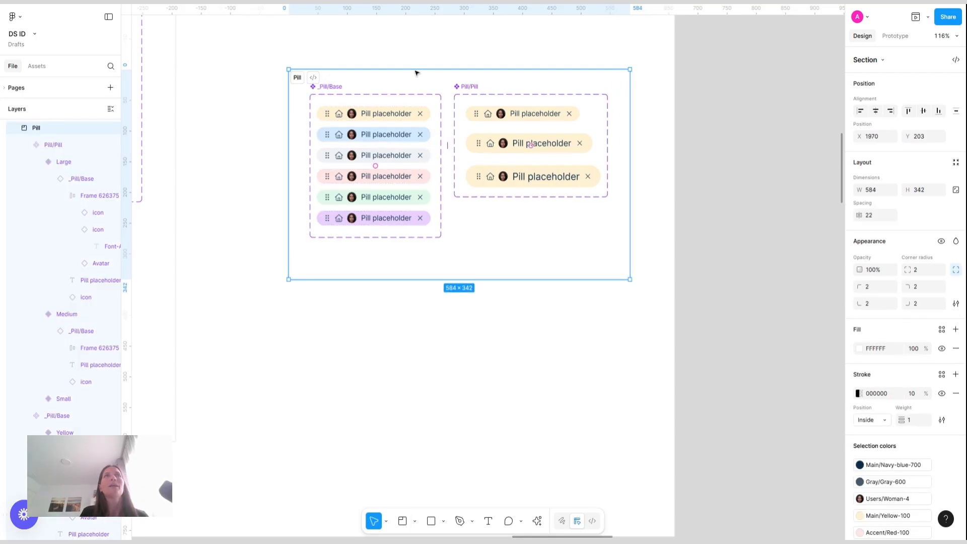
left_click(455, 47)
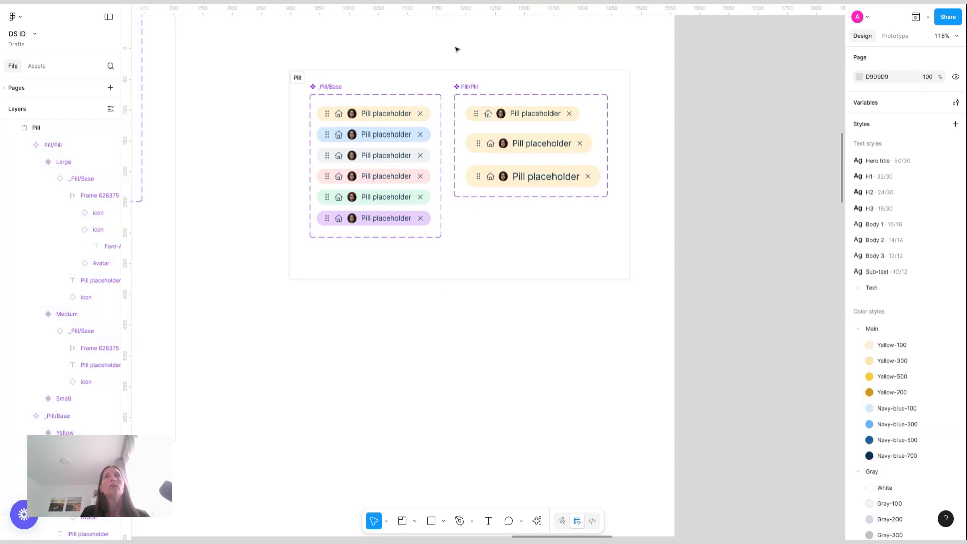
Move the Pill section up on the Atoms board so it lines up beside the Input section
scroll(371, 236, "down", 5)
left_click(333, 150)
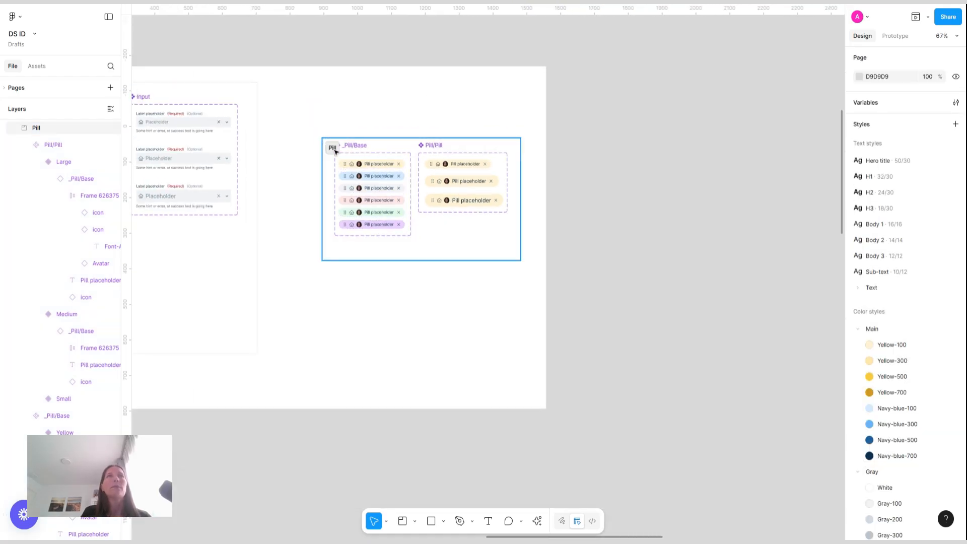
left_click_drag(335, 150, 300, 96)
left_click(634, 142)
scroll(633, 142, "left", 12)
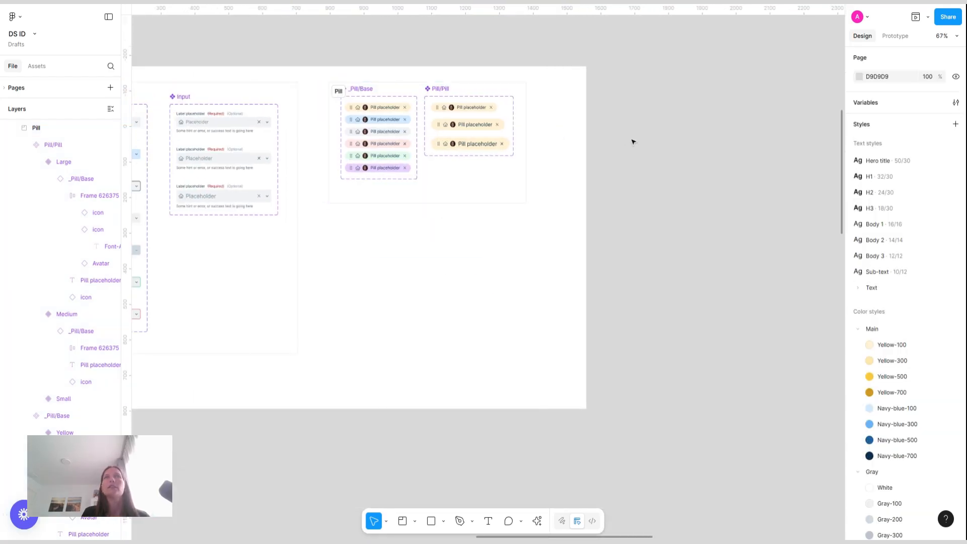
scroll(633, 142, "right", 12)
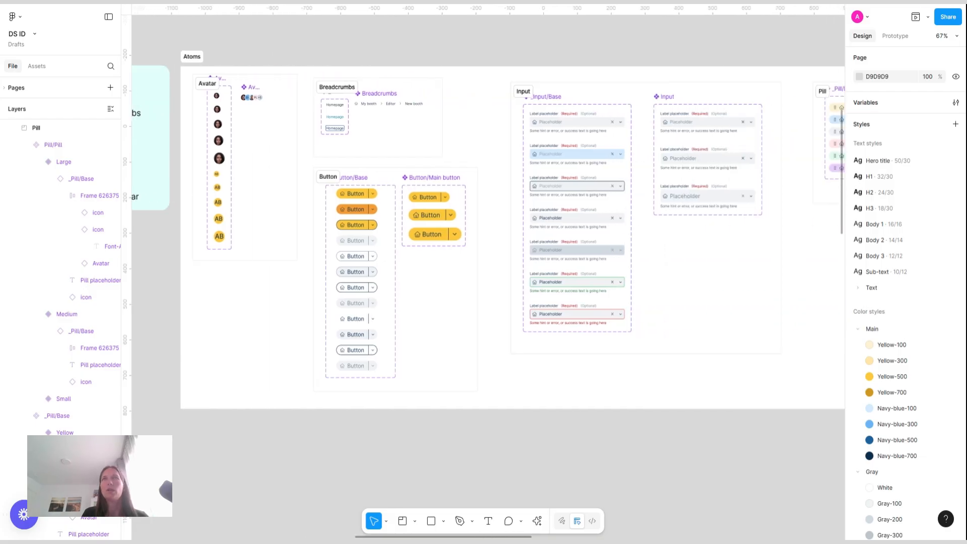
scroll(488, 207, "left", 11)
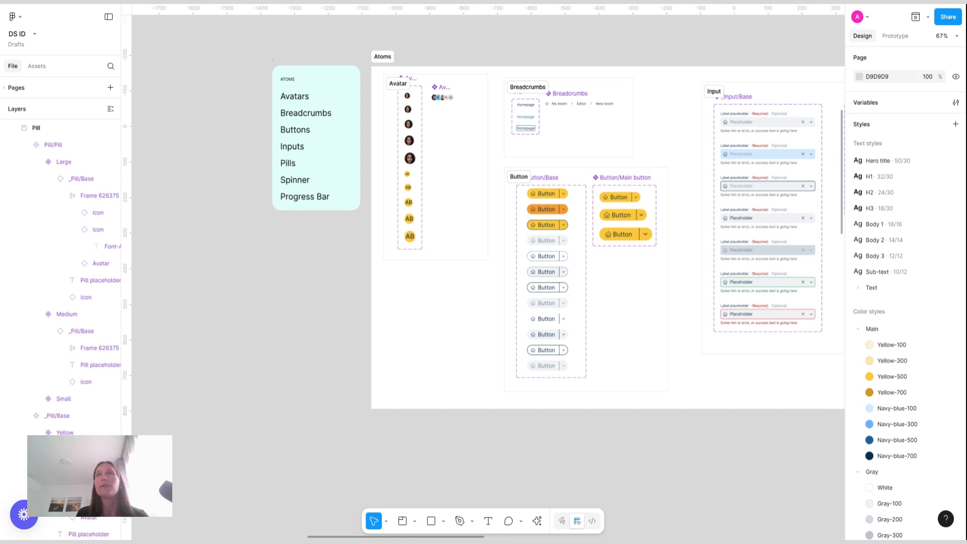
scroll(738, 391, "right", 4)
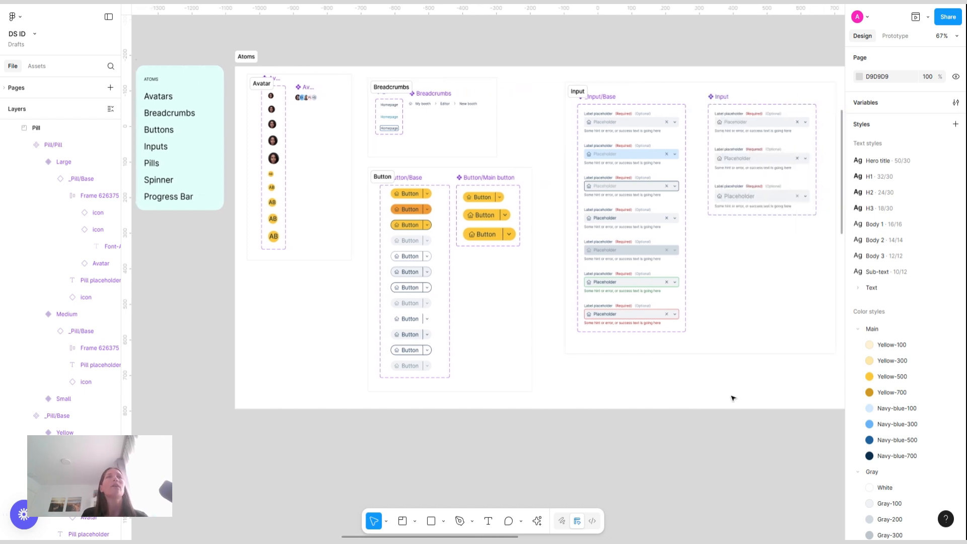
scroll(486, 207, "right", 2)
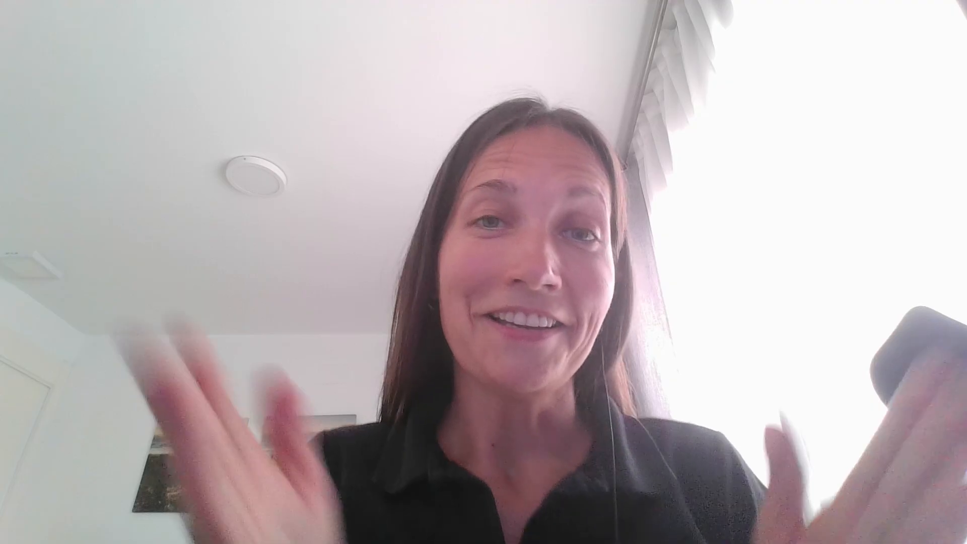